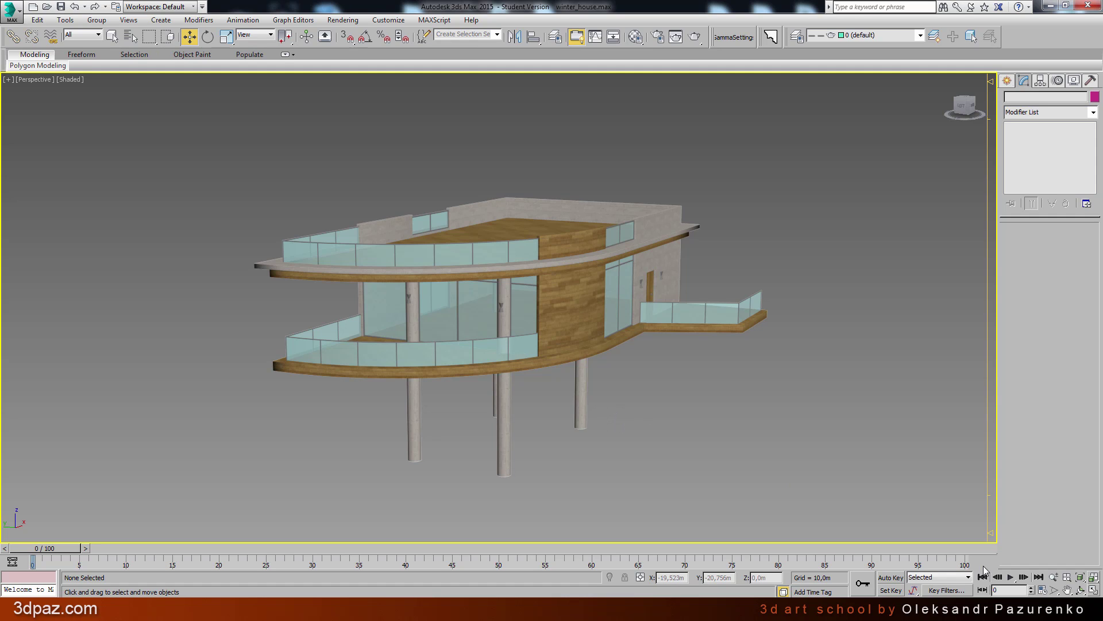
Pull the wood_h object out of the house along the Y axis to show its separate parts, and undo the move
left_click(1081, 590)
left_click_drag(587, 352, 555, 329)
left_click(189, 36)
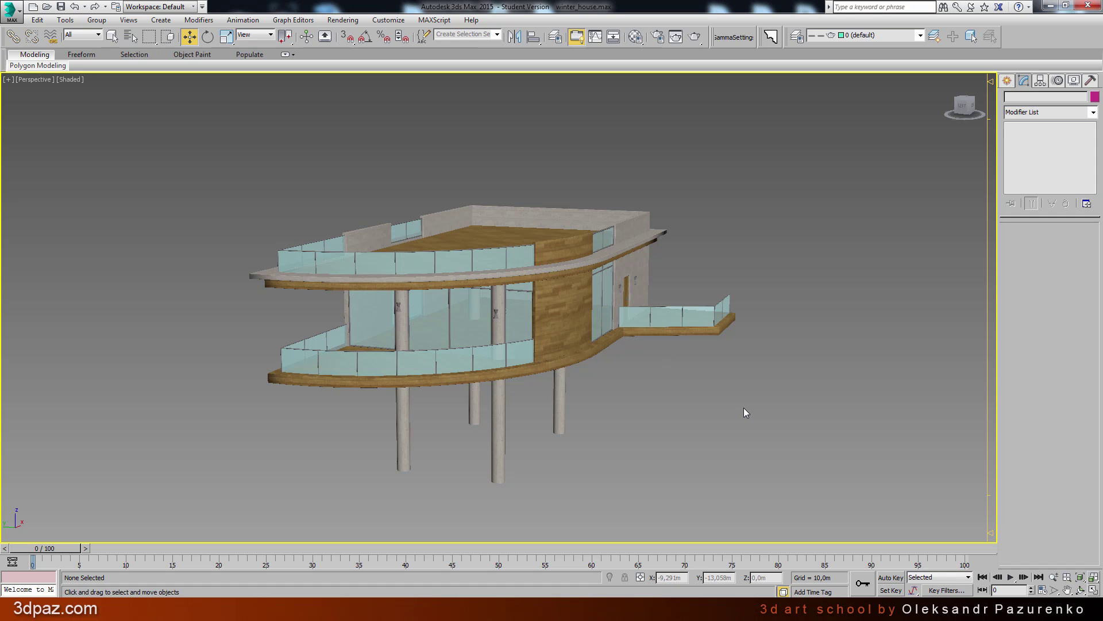
left_click(575, 339)
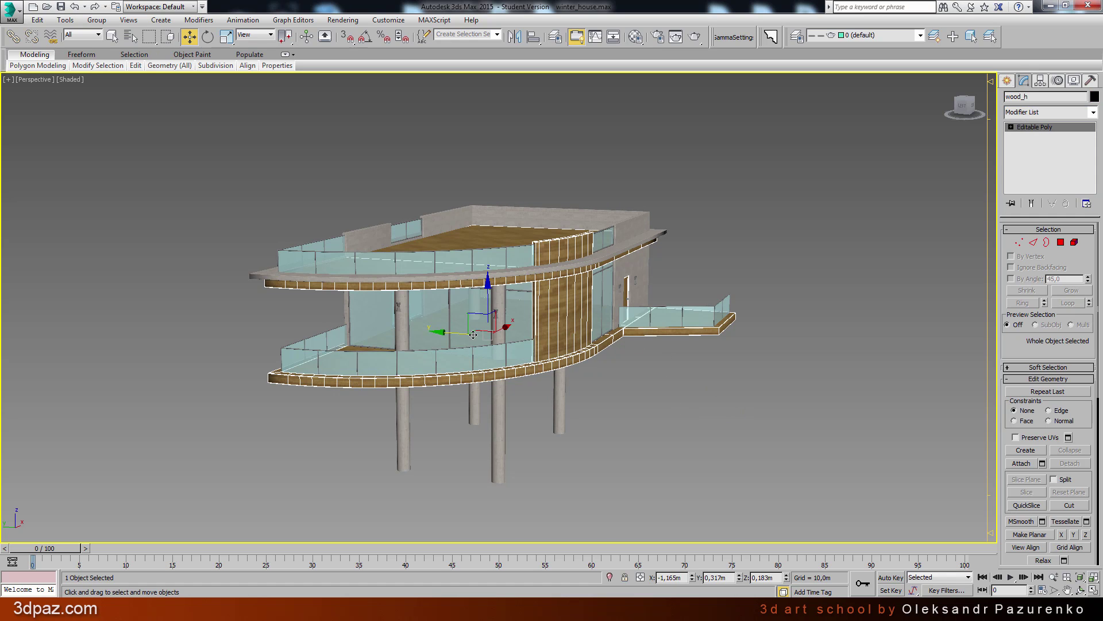
left_click_drag(457, 332, 627, 344)
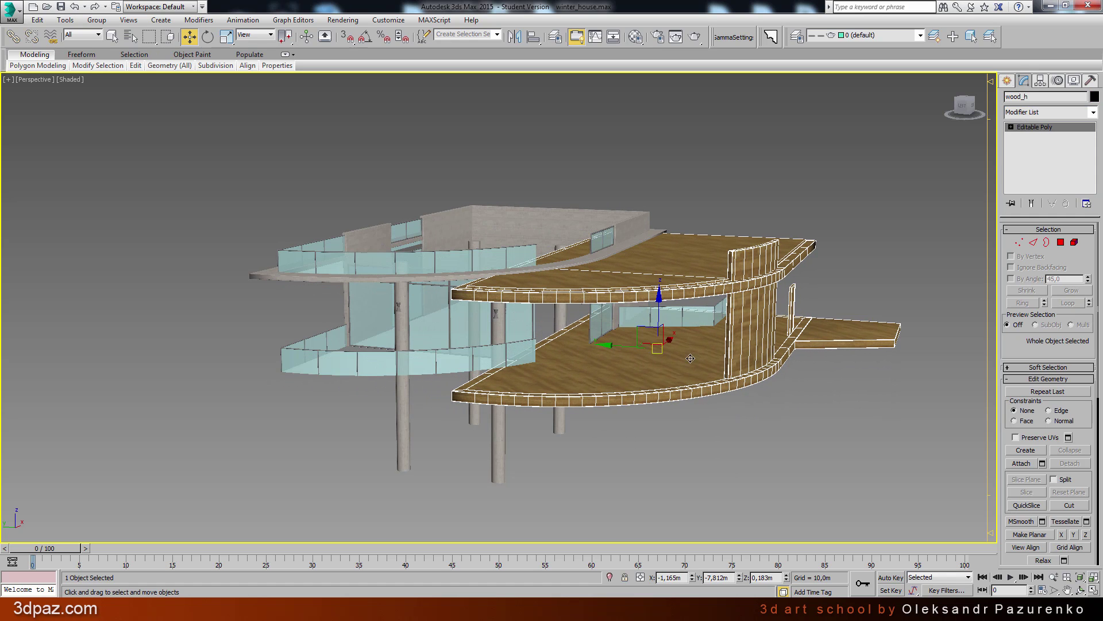
mouse_move(627, 341)
middle_mouse_down()
mouse_move(640, 367)
mouse_move(625, 363)
middle_mouse_up()
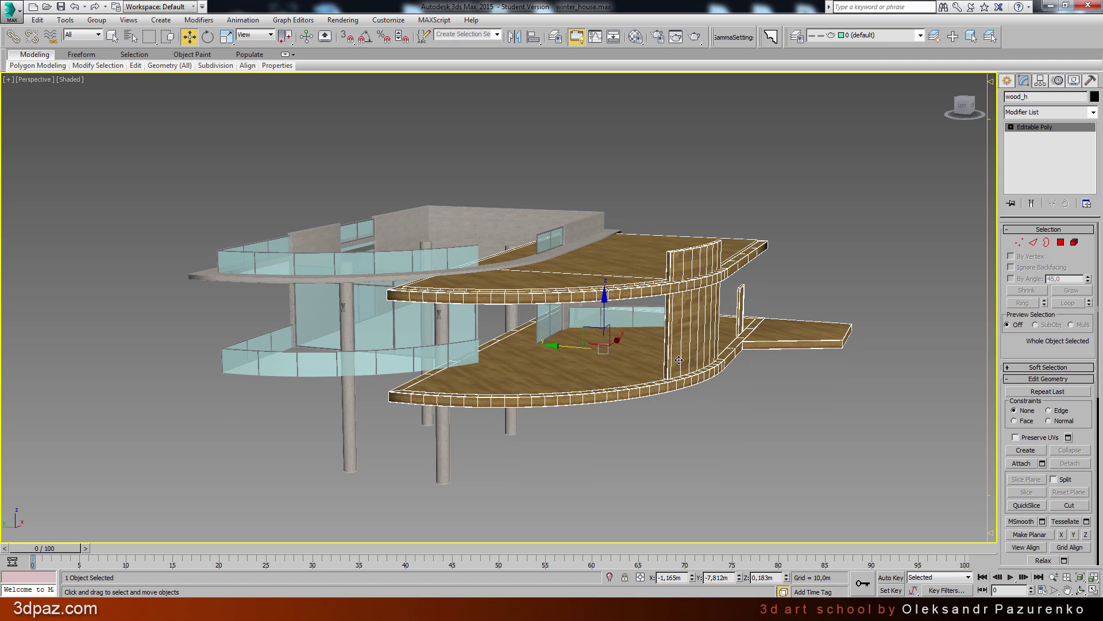
double_click(1040, 96)
left_click(75, 6)
Pull the concrete_h object with its columns and walls away from the house along the Y axis, and undo the move
left_click(444, 400)
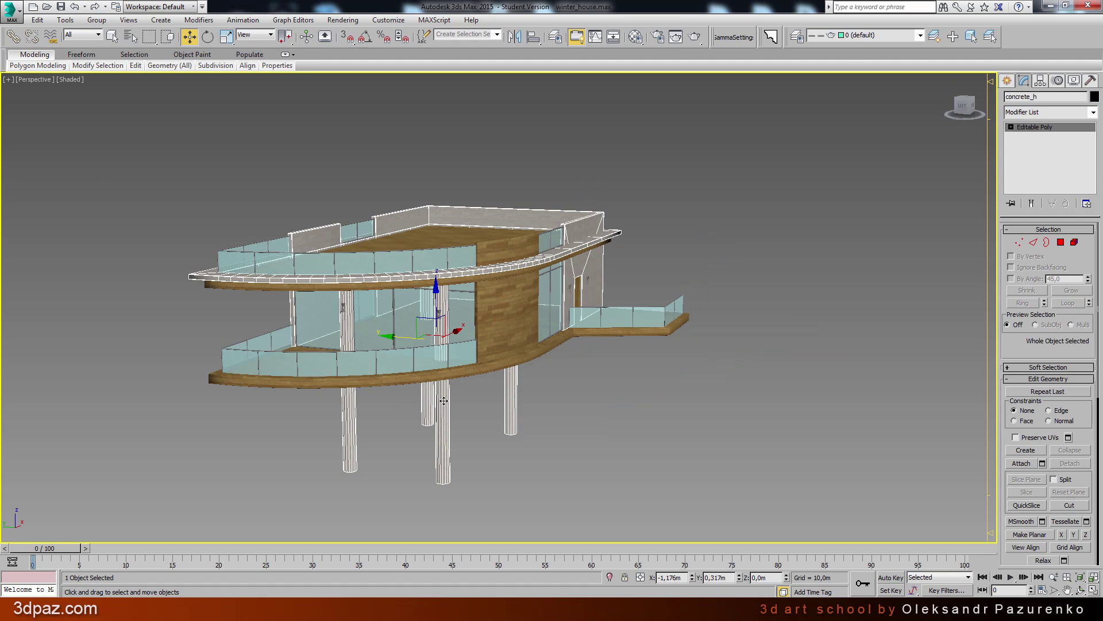
left_click_drag(397, 336, 636, 188)
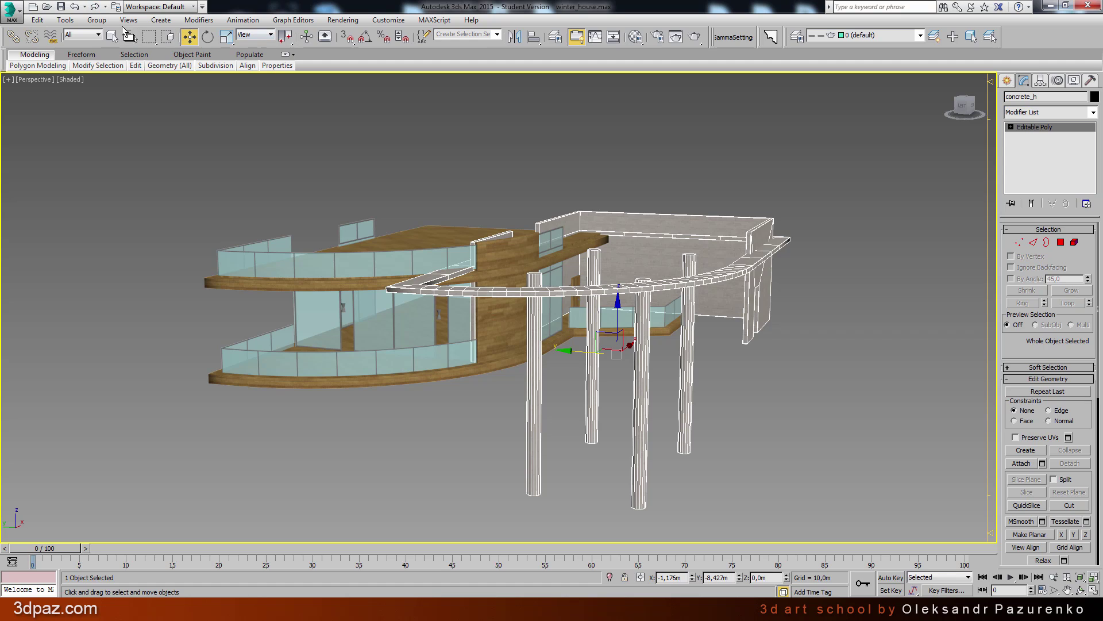
left_click(75, 6)
Move the metal_h railing frames and fittings away from the house along the Y axis, and undo the move
left_click(399, 137)
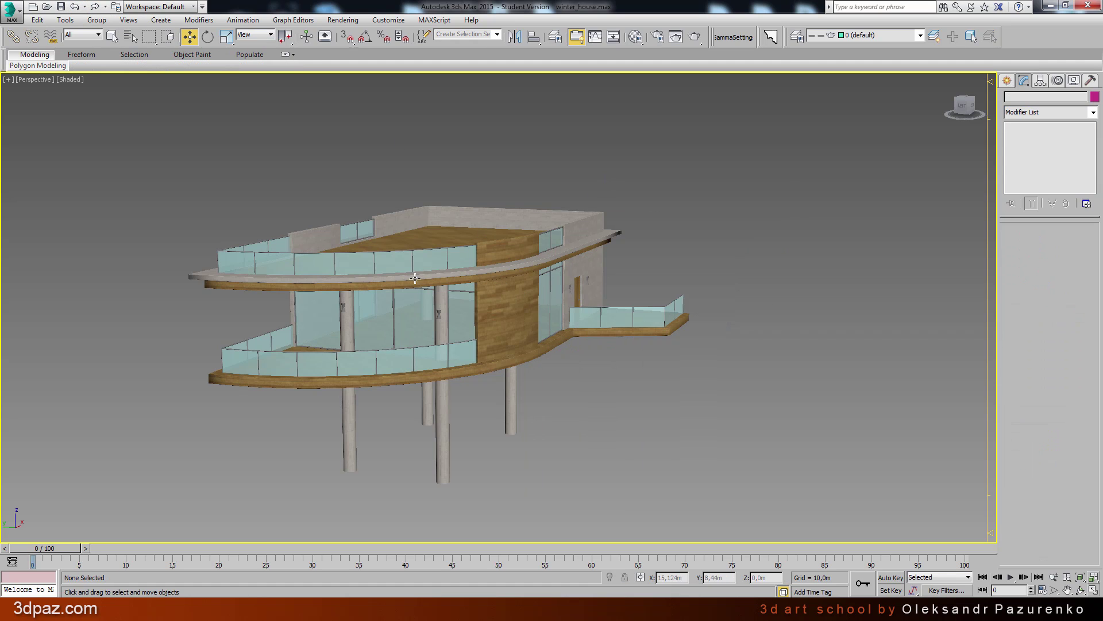
left_click(402, 250)
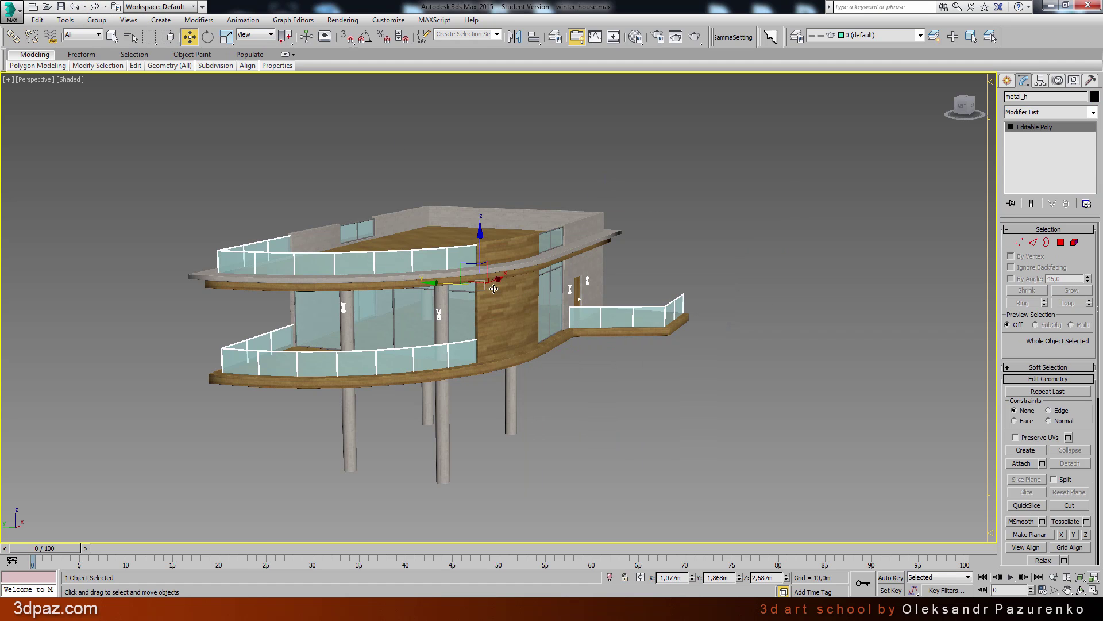
left_click_drag(494, 289, 696, 308)
left_click(75, 7)
Shift the glass_h panels out of the house along the Y axis, undo the move and clear the selection
left_click(409, 303)
left_click_drag(445, 287, 657, 309)
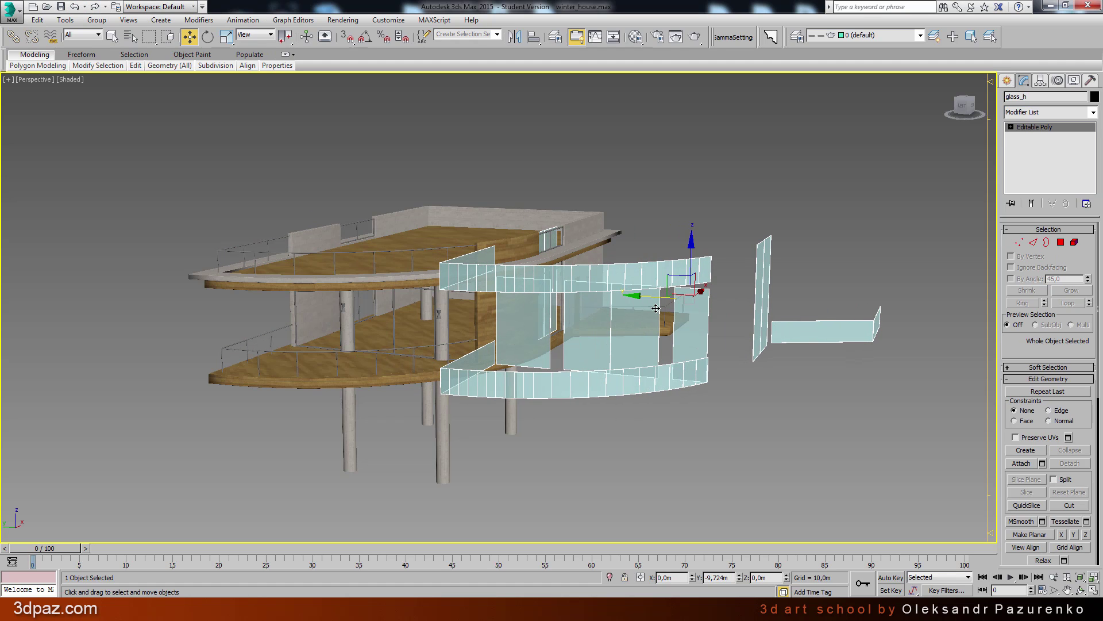
left_click(75, 6)
left_click(713, 174)
middle_click_drag(670, 172, 701, 163)
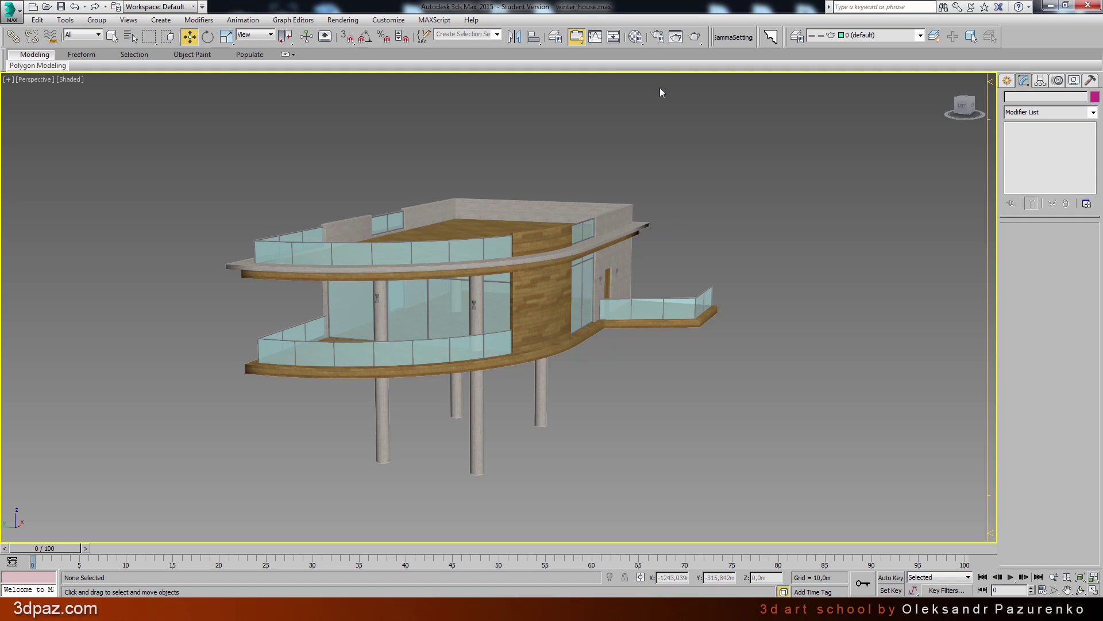
Review the wood_h, concrete_h, metal_h and glass_h materials and their maps in the Material Editor
left_click(635, 37)
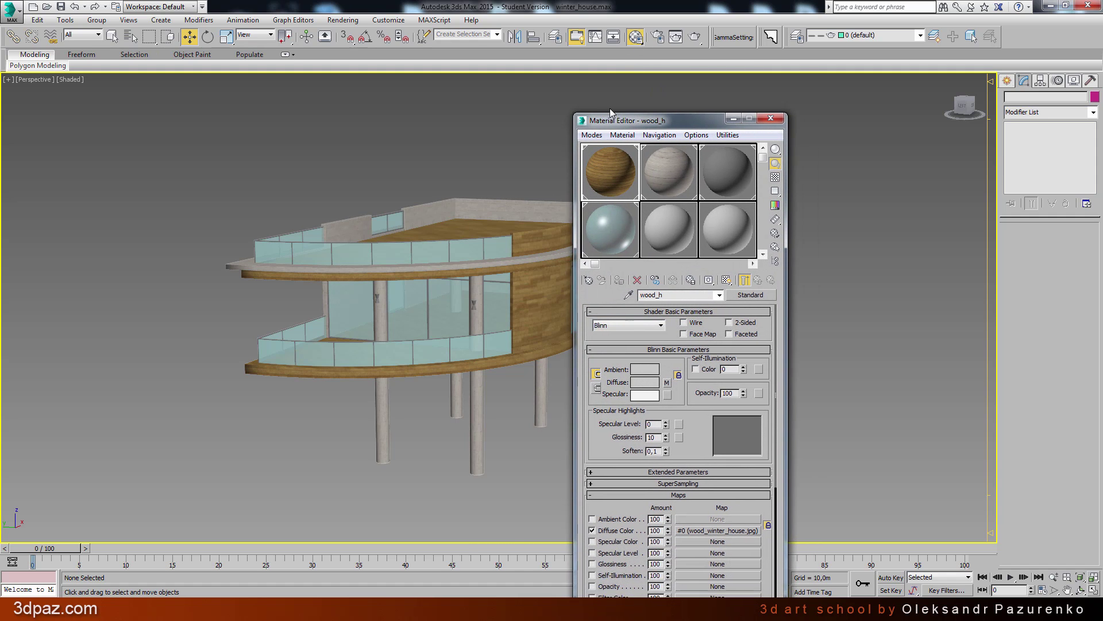
left_click_drag(609, 110, 540, 87)
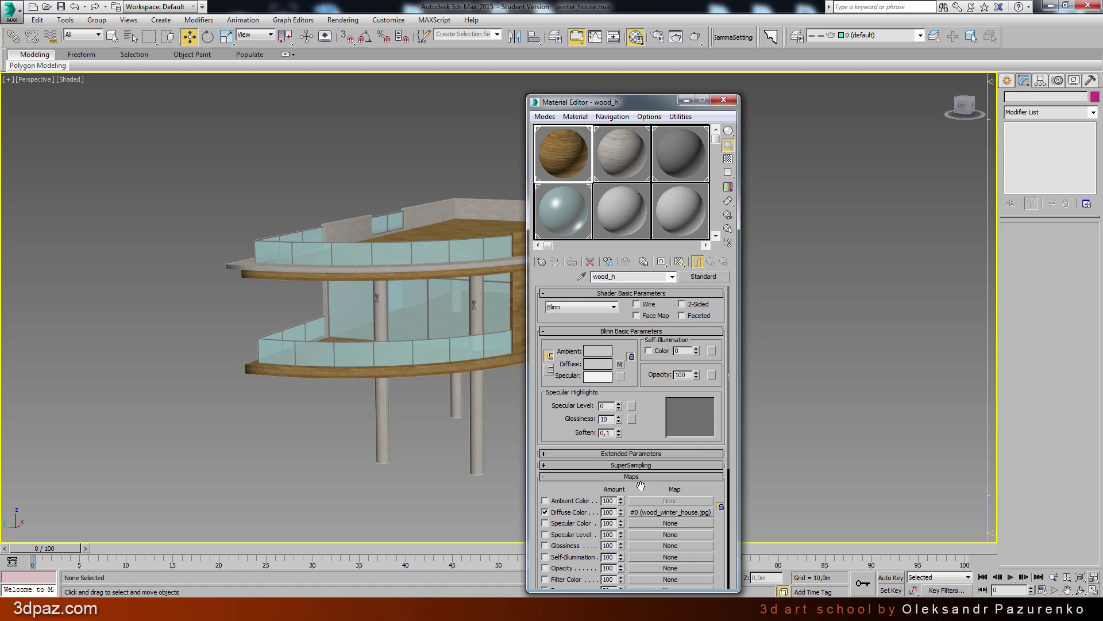
left_click(622, 153)
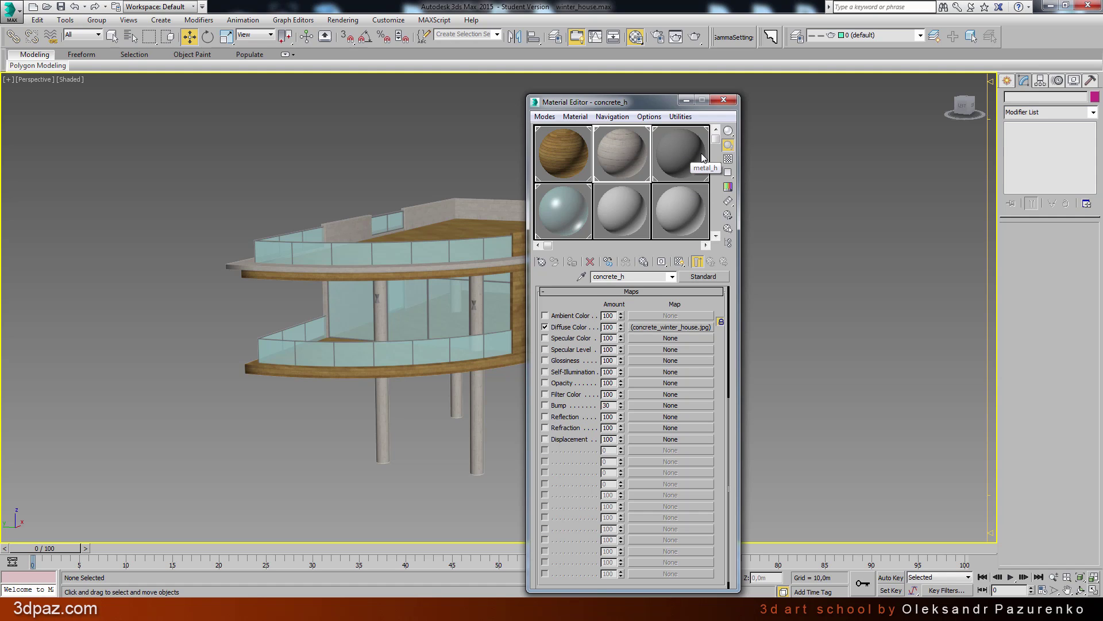
left_click(684, 141)
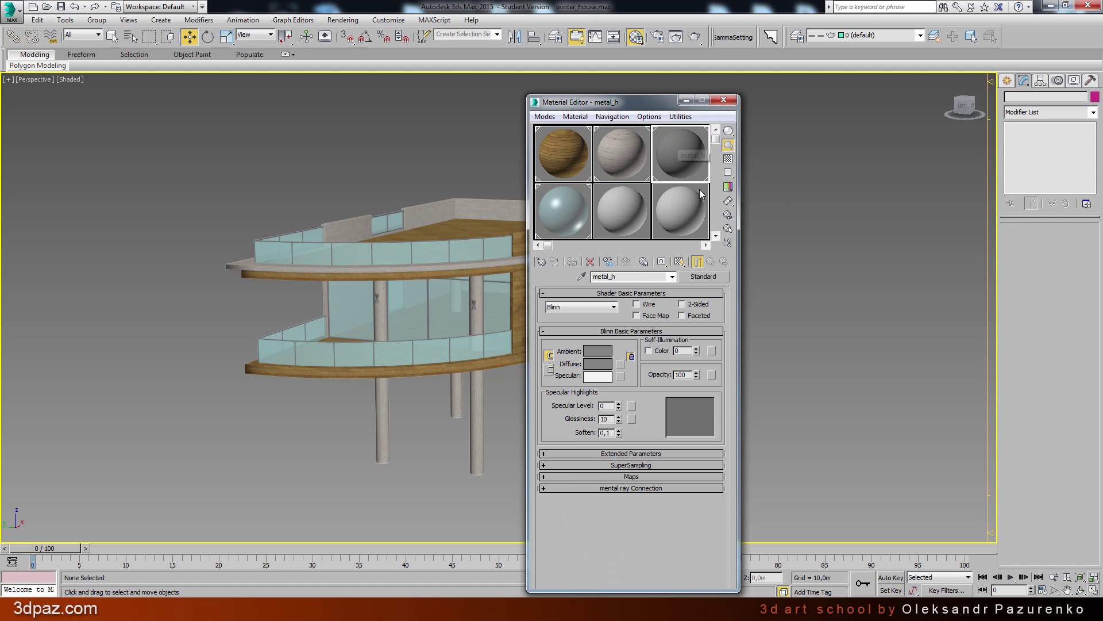
left_click(569, 209)
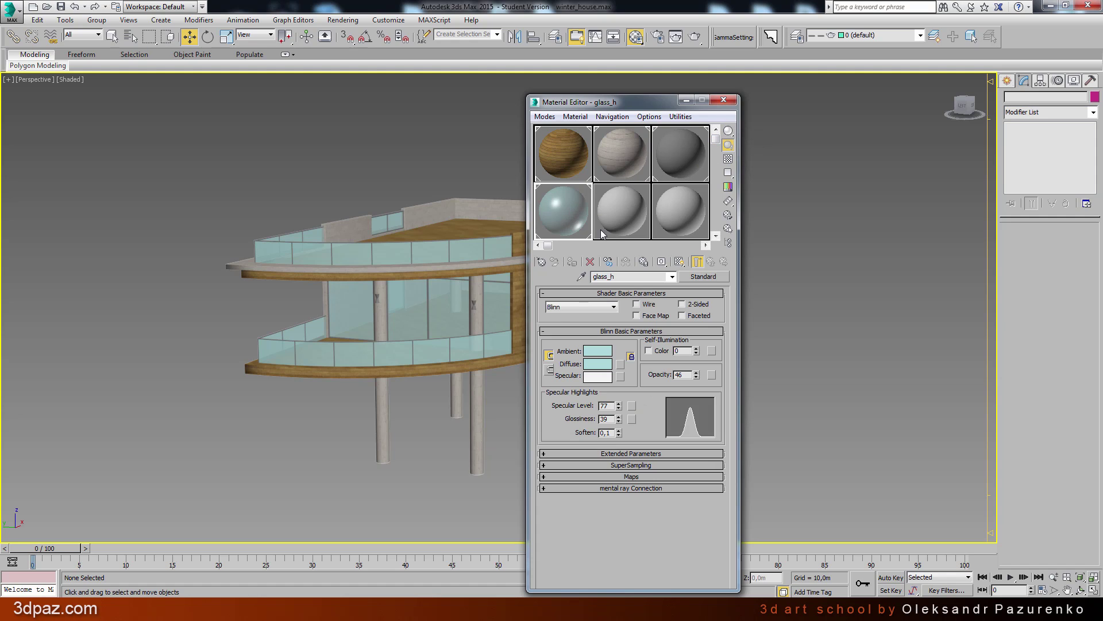
left_click(724, 100)
Check the scene's display unit scale and system unit scale in the units setup
key("z")
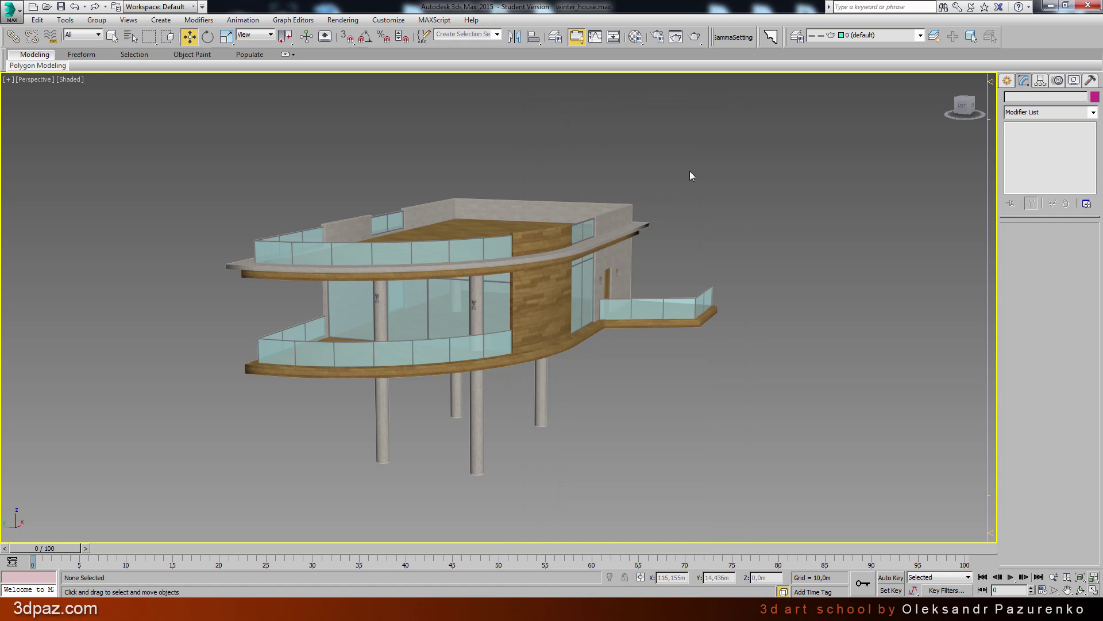
middle_click_drag(688, 172, 541, 306, "alt")
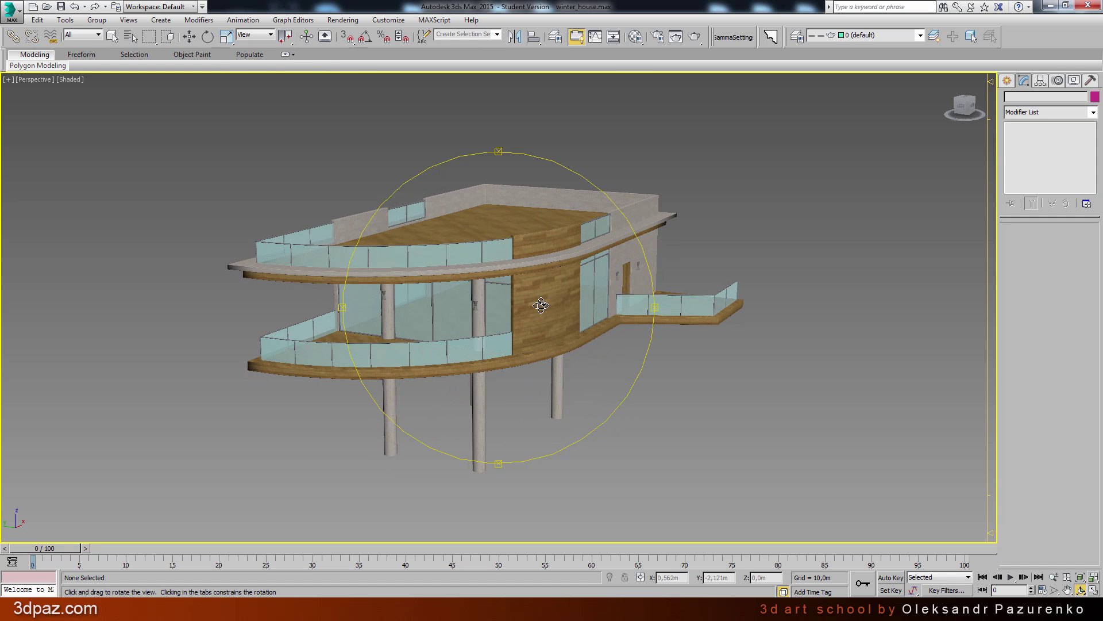
left_click(394, 21)
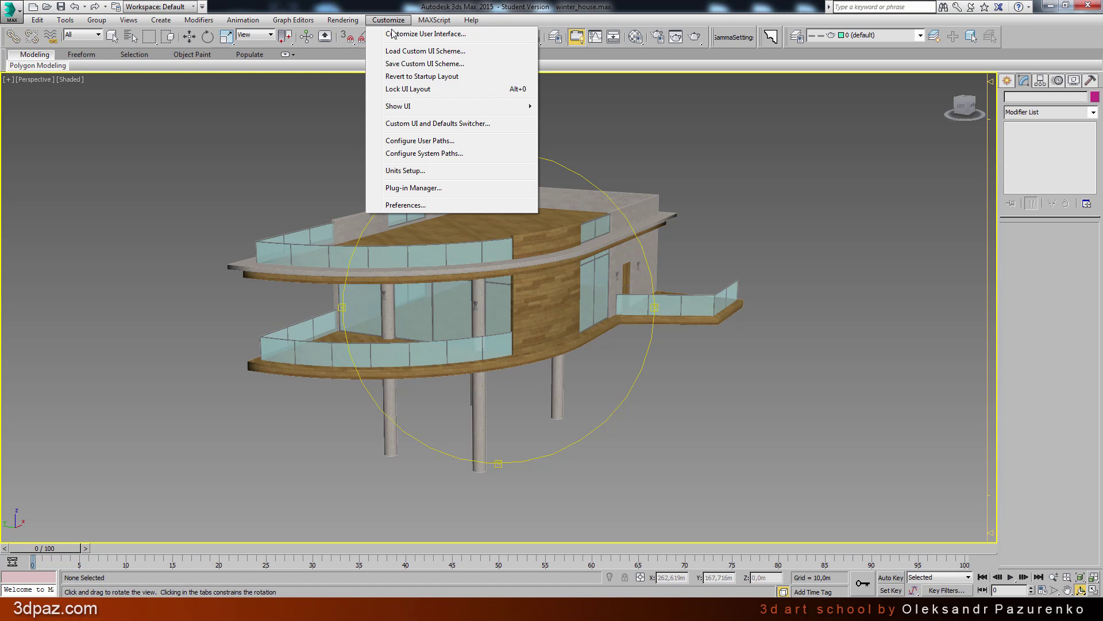
left_click(405, 171)
left_click_drag(539, 199, 531, 119)
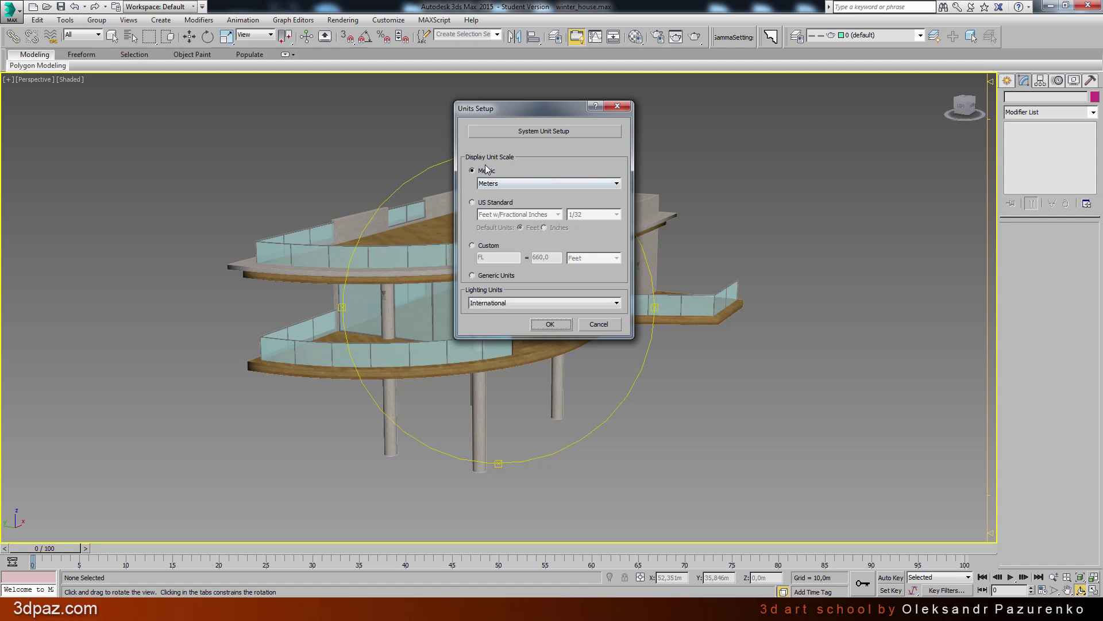
left_click(536, 135)
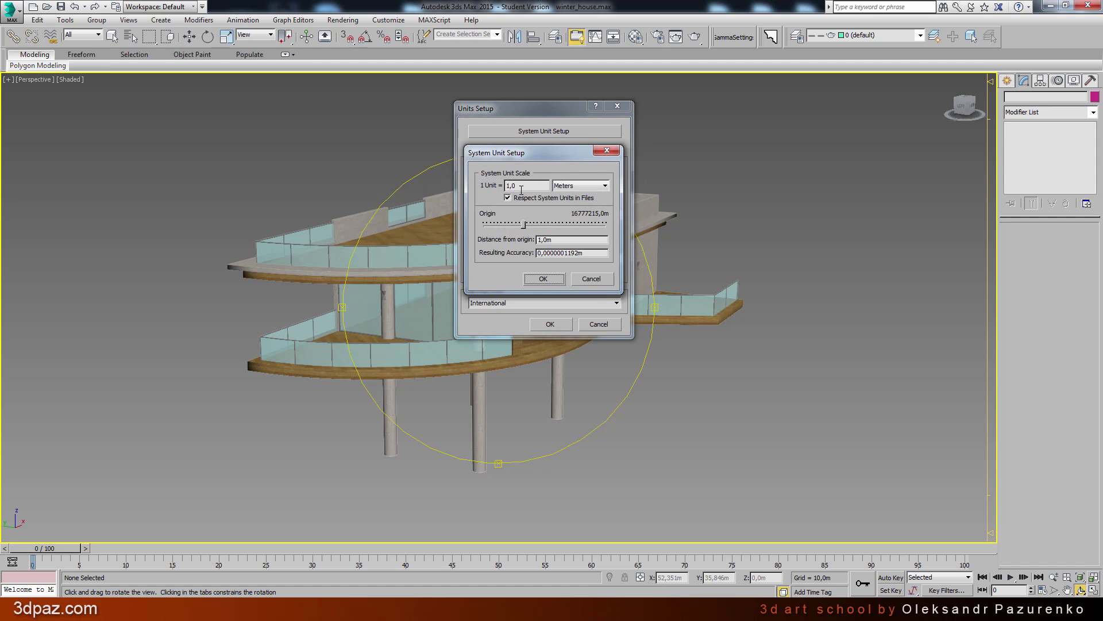
left_click(544, 279)
left_click(562, 326)
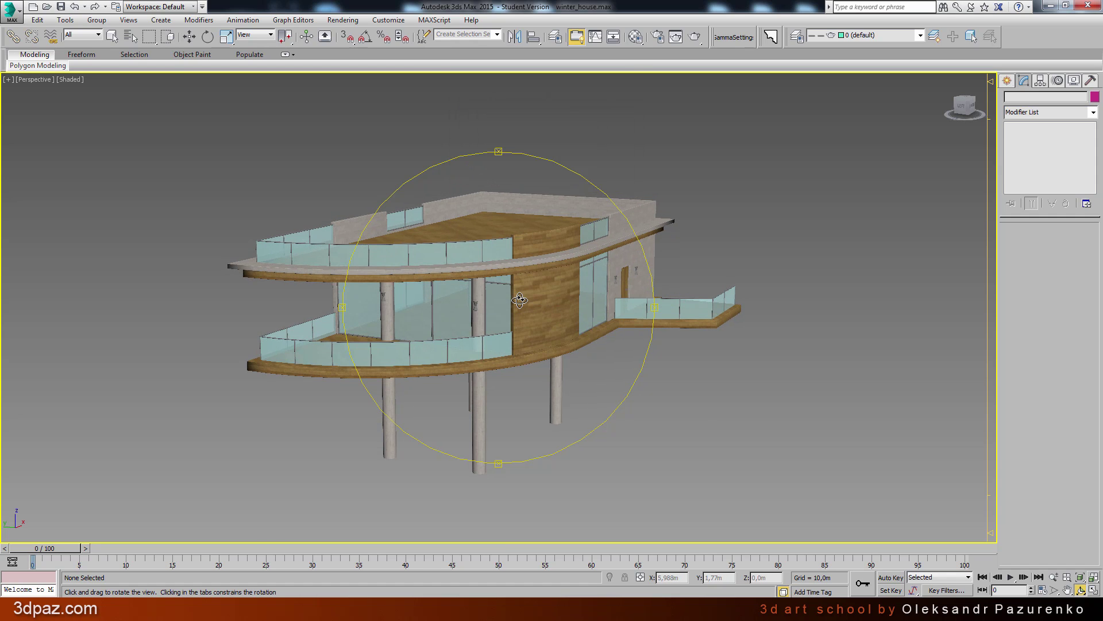
Export the whole scene as an Autodesk FBX file named winter_house in the winter_house folder on the desktop
left_click(18, 10)
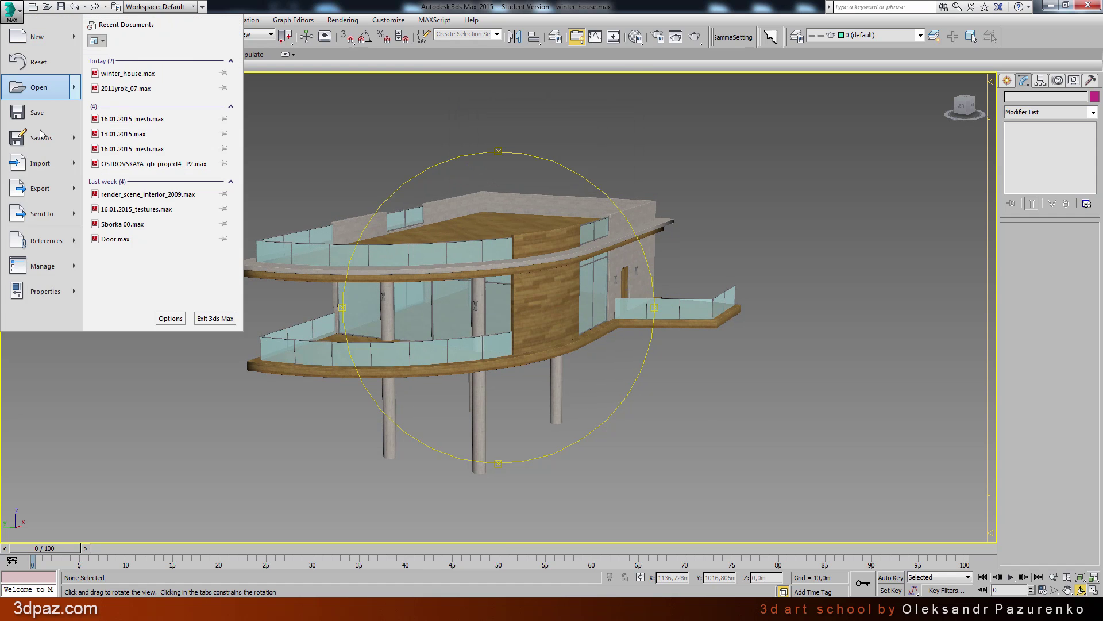
mouse_move(42, 188)
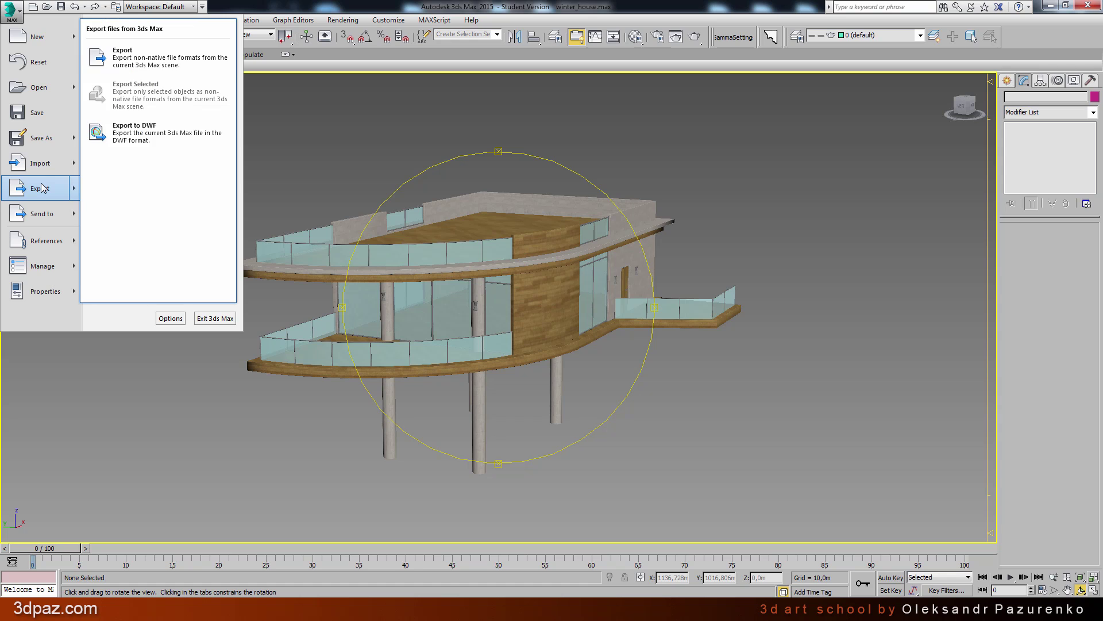
left_click(206, 64)
left_click(240, 525)
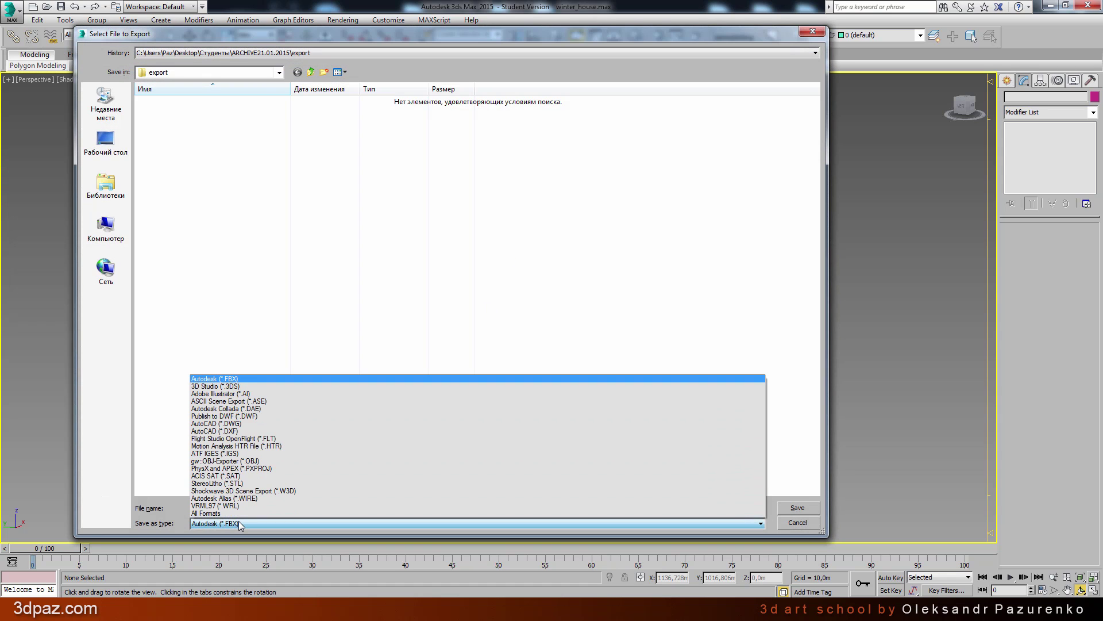
left_click(234, 379)
left_click(257, 53)
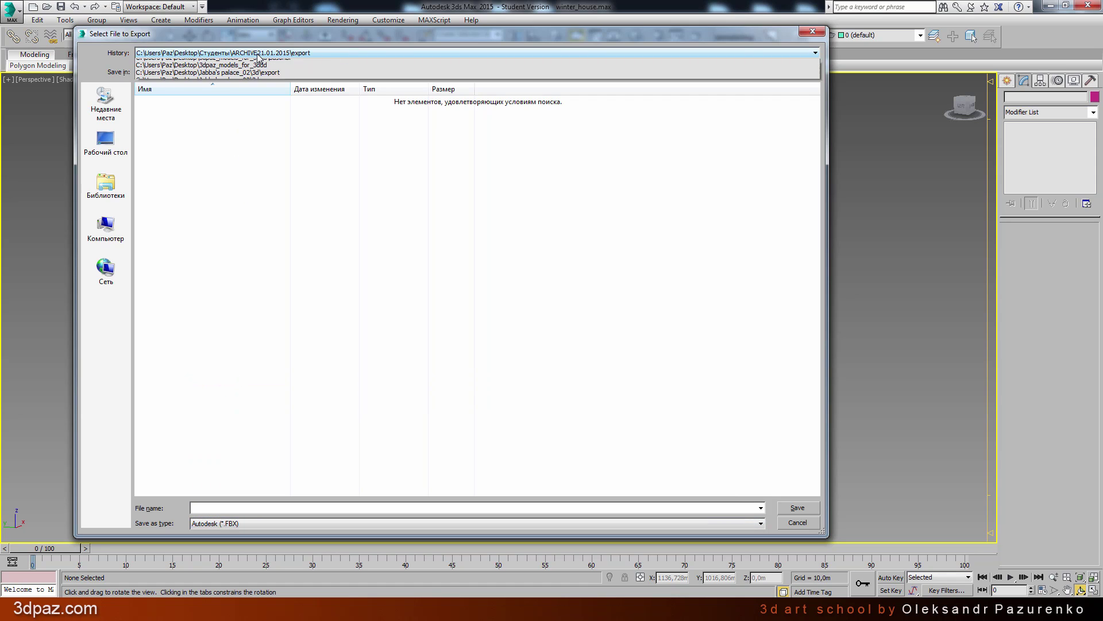
left_click(238, 70)
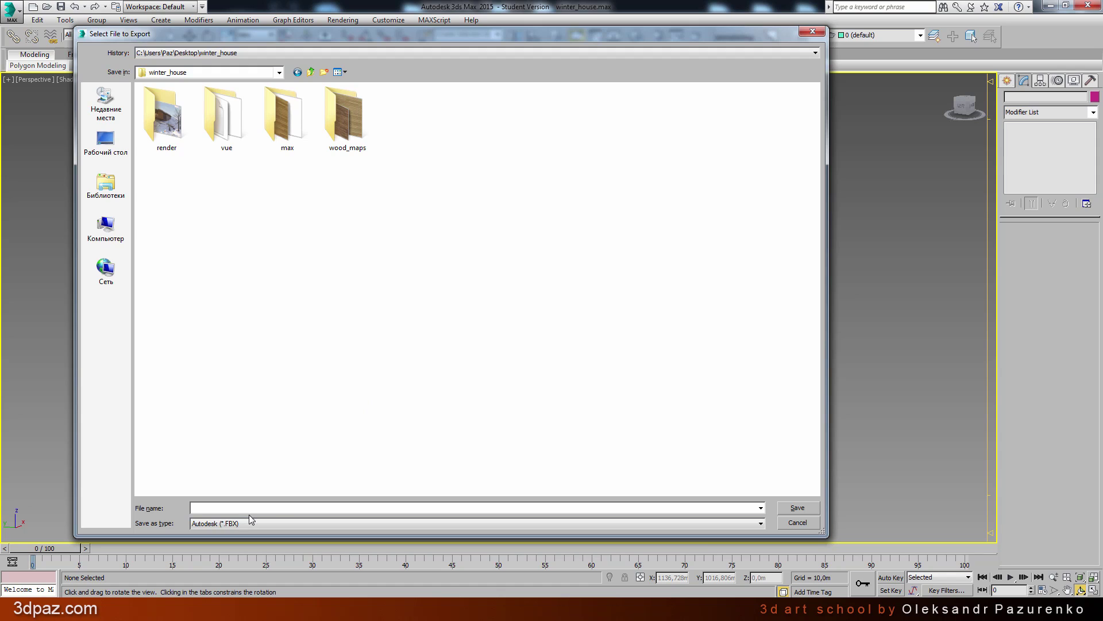
type("winter_house")
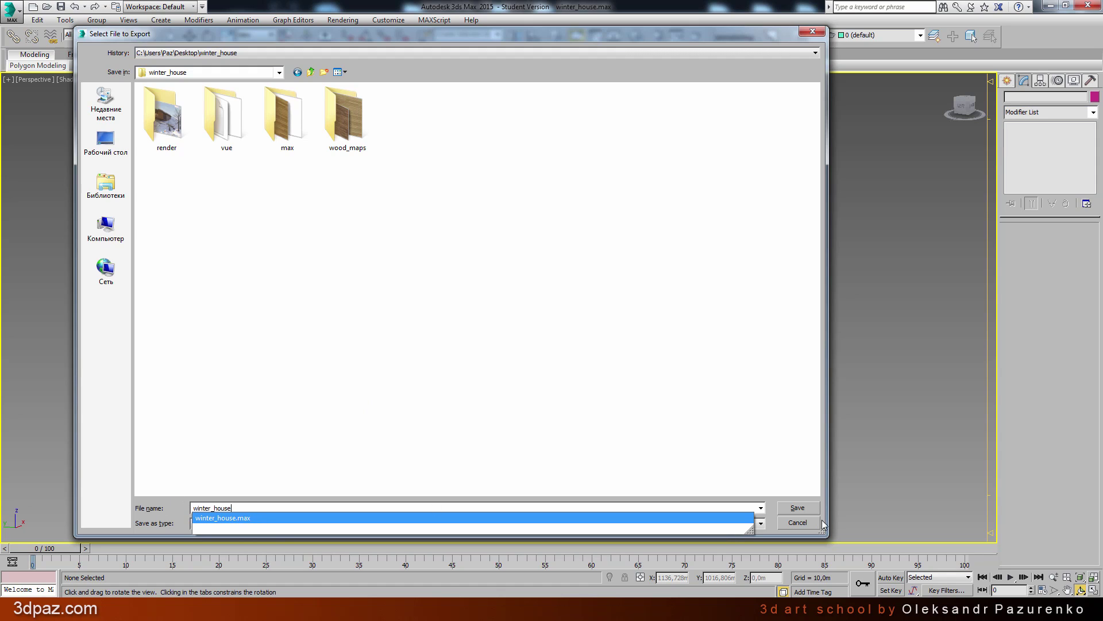
left_click(804, 508)
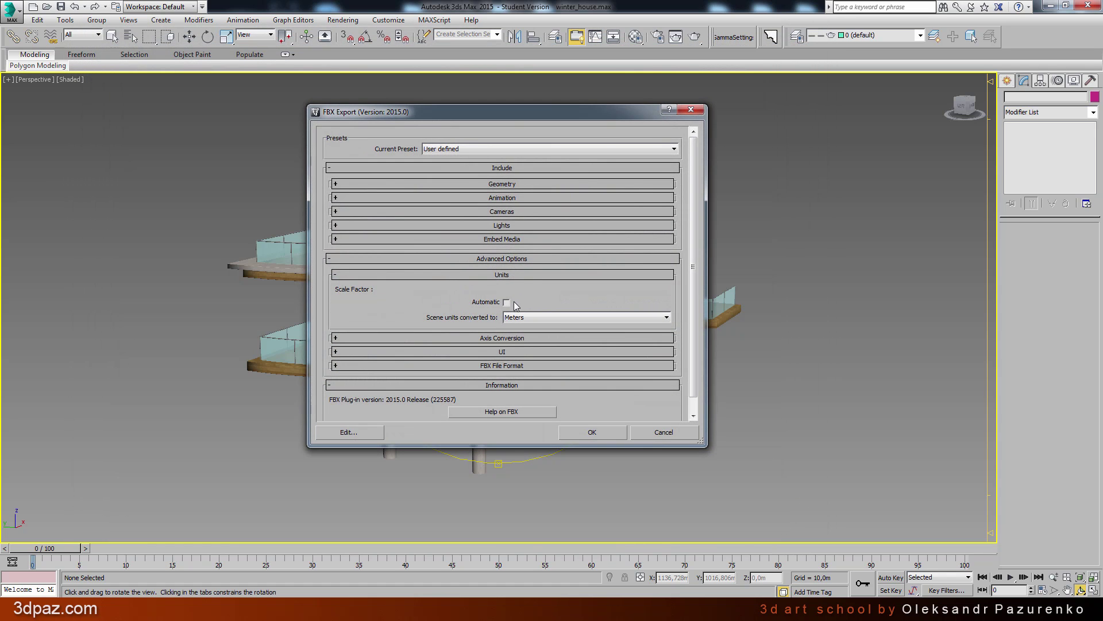
Disable the automatic FBX scale factor, convert scene units to Meters and run the export
left_click(514, 275)
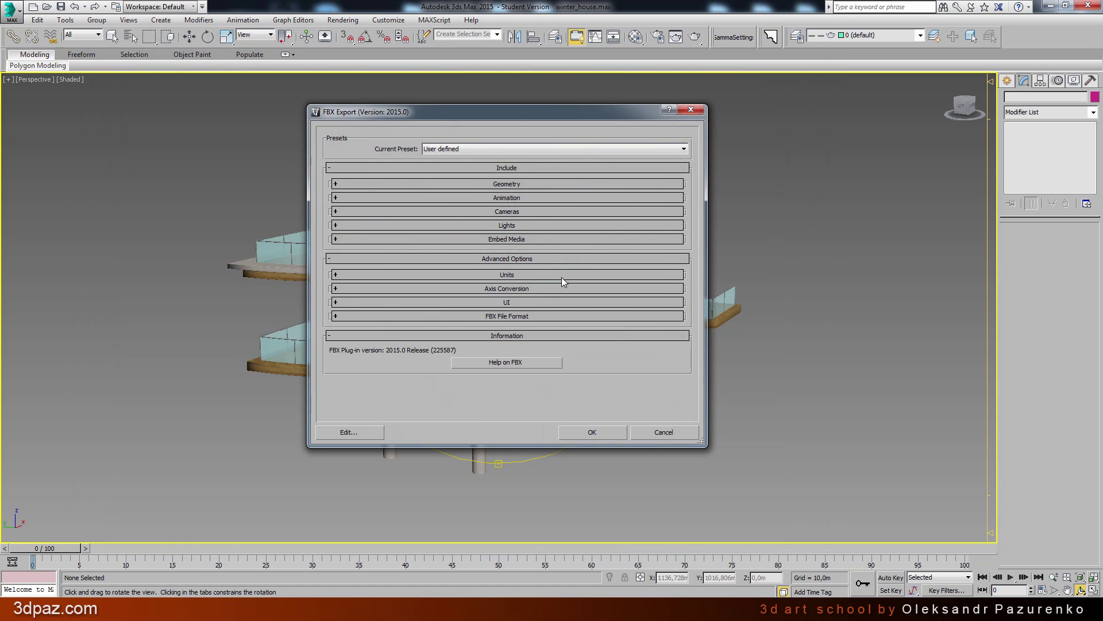
left_click(509, 275)
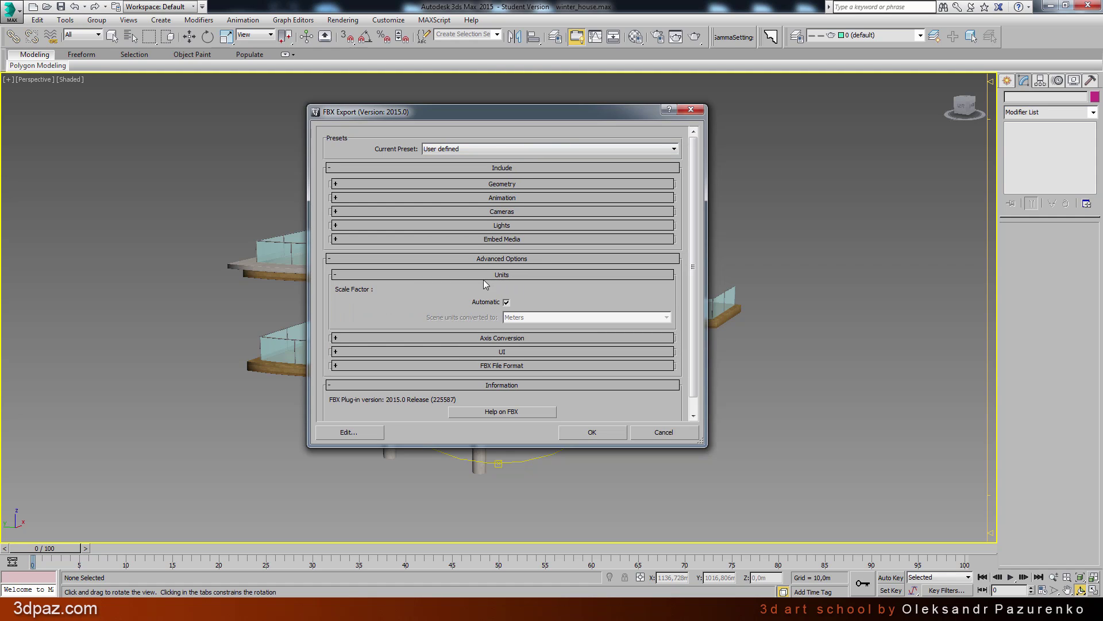
left_click(508, 302)
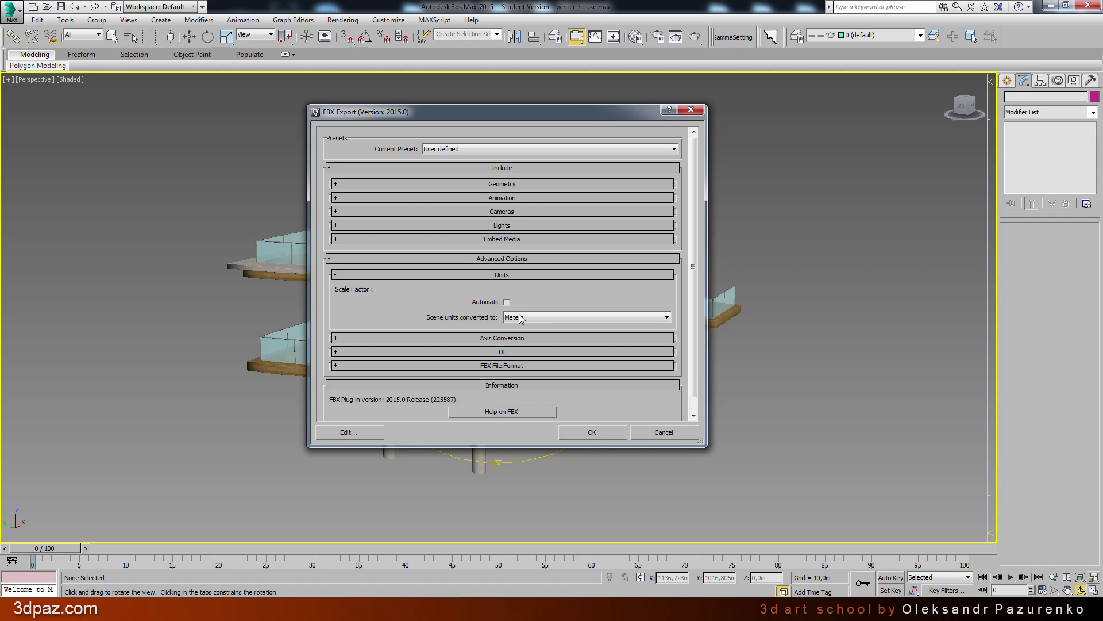
left_click(533, 318)
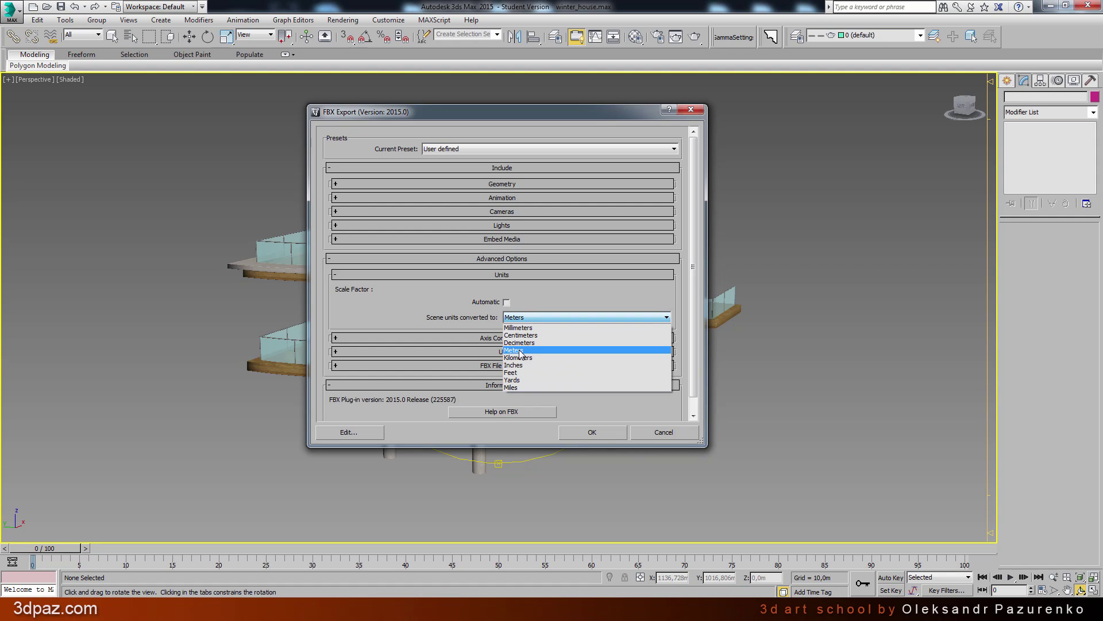
left_click(518, 350)
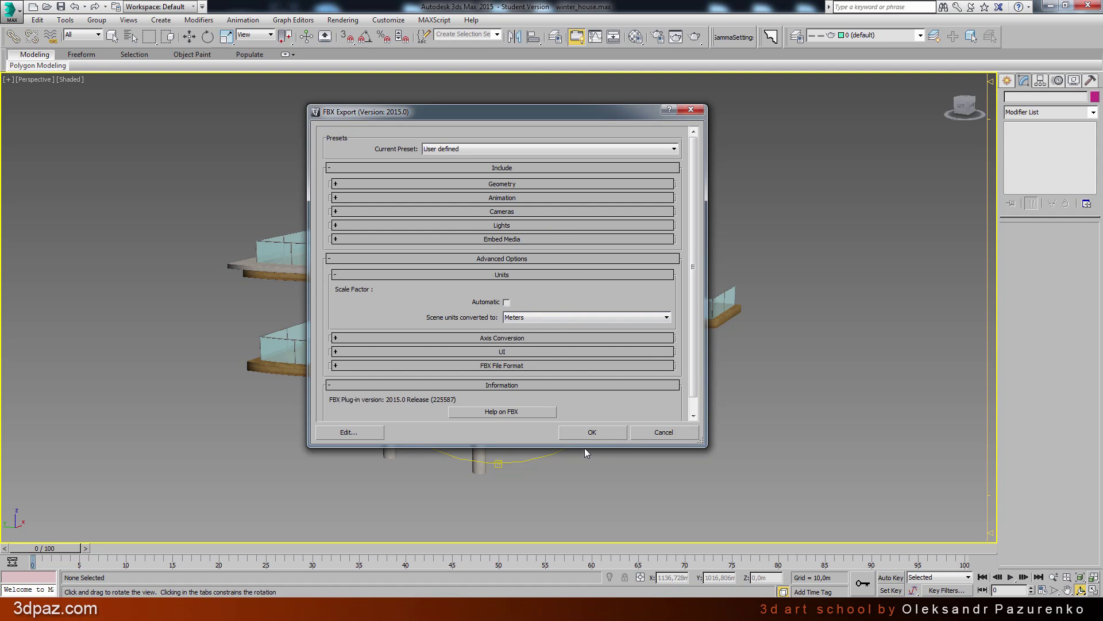
left_click(597, 432)
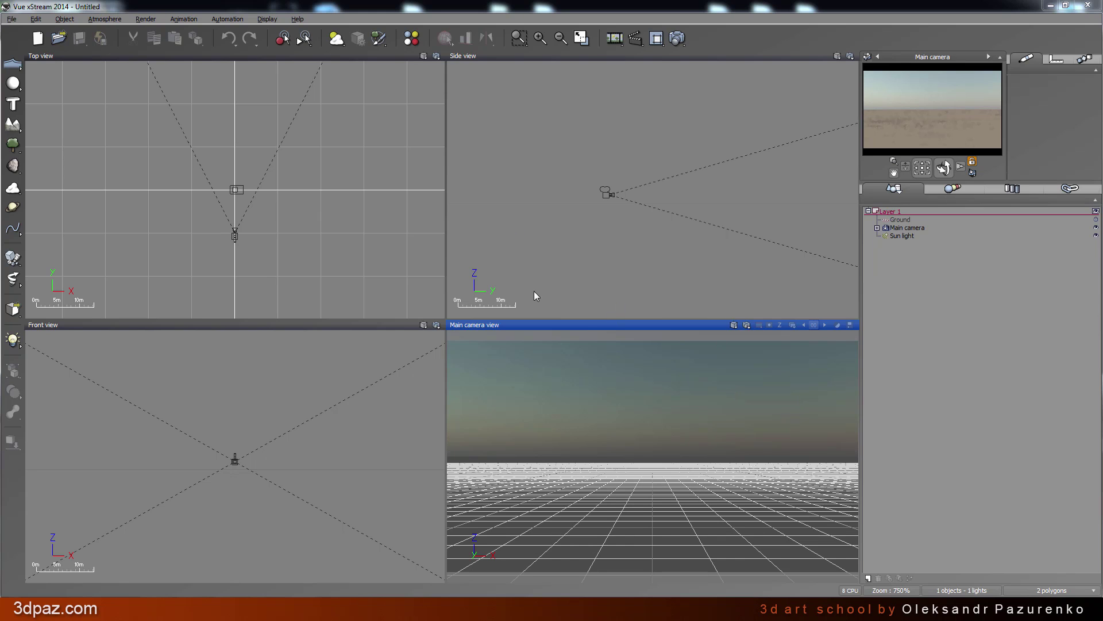
Switch to Vue xStream and import the winter_house.FBX model from the winter_house folder
left_click(8, 19)
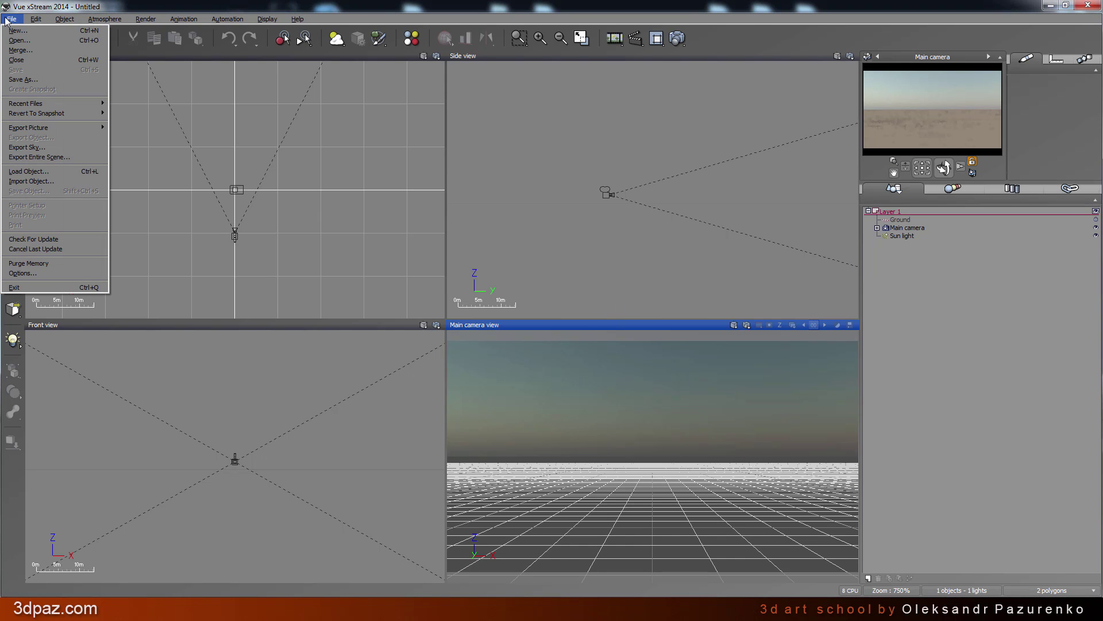
left_click(51, 181)
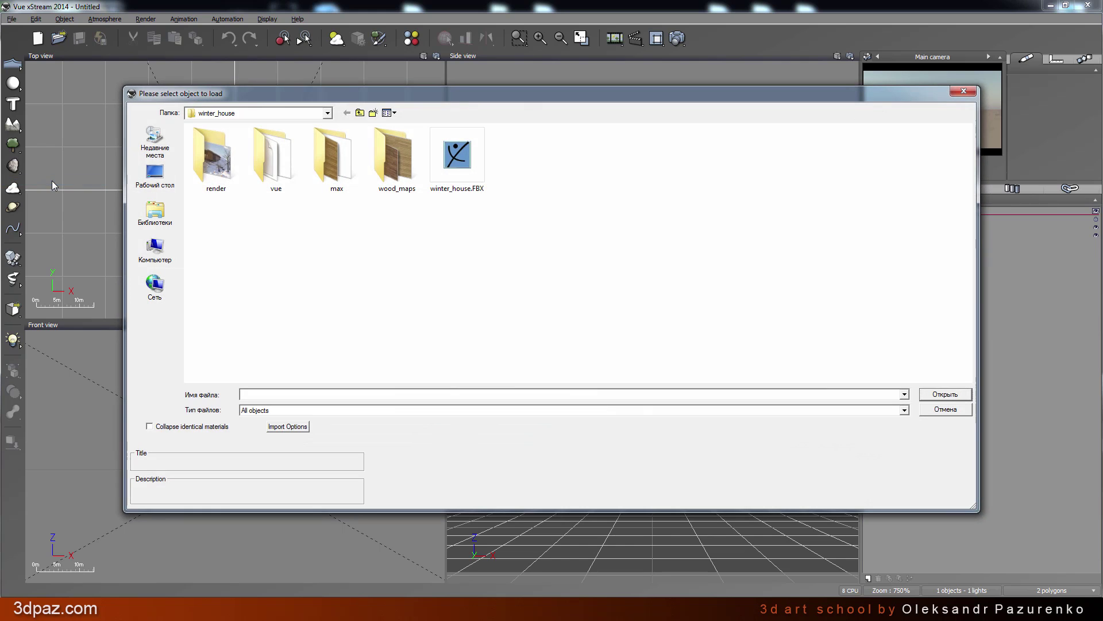
double_click(478, 161)
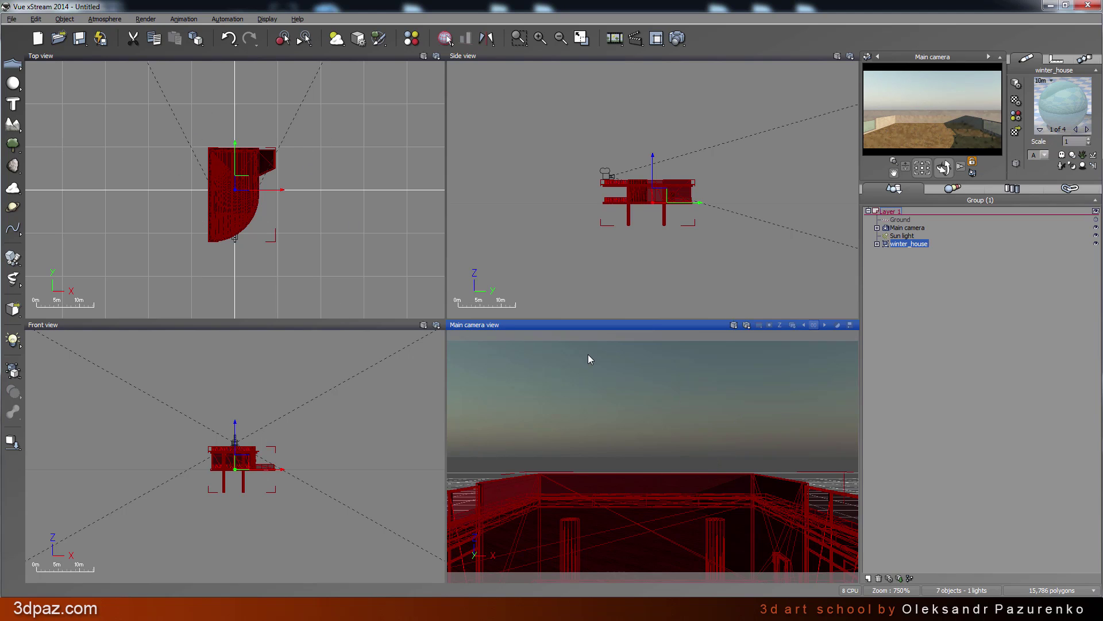
Maximize the main camera view, unlock the camera and frame the whole imported house
double_click(512, 324)
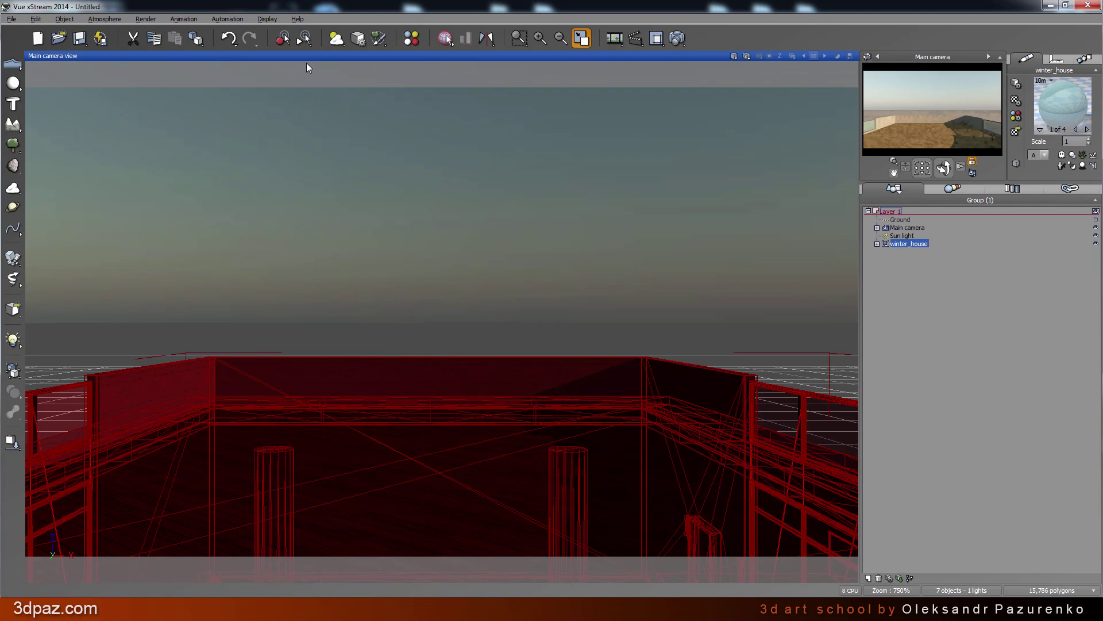
left_click(973, 163)
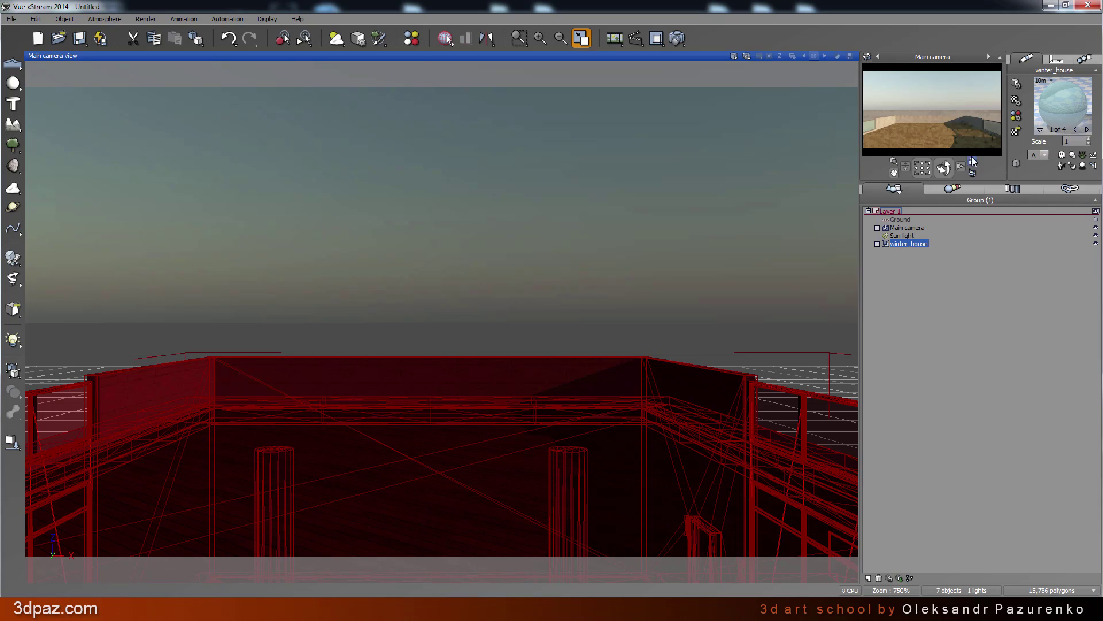
mouse_move(669, 336)
right_mouse_down()
mouse_move(522, 354)
mouse_move(717, 377)
mouse_move(567, 382)
mouse_move(615, 340)
mouse_move(621, 352)
mouse_move(542, 356)
mouse_move(731, 358)
mouse_move(586, 370)
mouse_move(672, 355)
mouse_move(645, 352)
mouse_move(659, 349)
mouse_move(643, 316)
mouse_move(643, 266)
mouse_move(466, 249)
mouse_move(571, 247)
mouse_move(620, 343)
mouse_move(592, 304)
mouse_move(602, 256)
mouse_move(623, 318)
mouse_move(575, 327)
mouse_move(650, 340)
mouse_move(653, 323)
mouse_move(619, 331)
mouse_move(665, 328)
right_mouse_up()
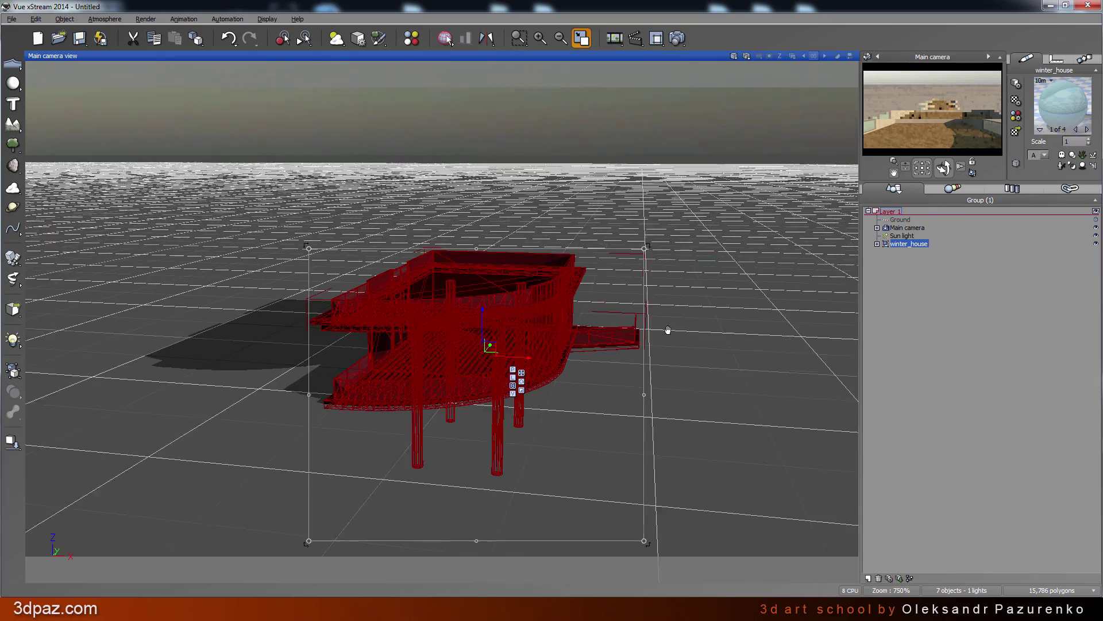
Add a terrain to the scene, place it beside the house and scale it down slightly
right_click_drag(516, 428, 556, 429)
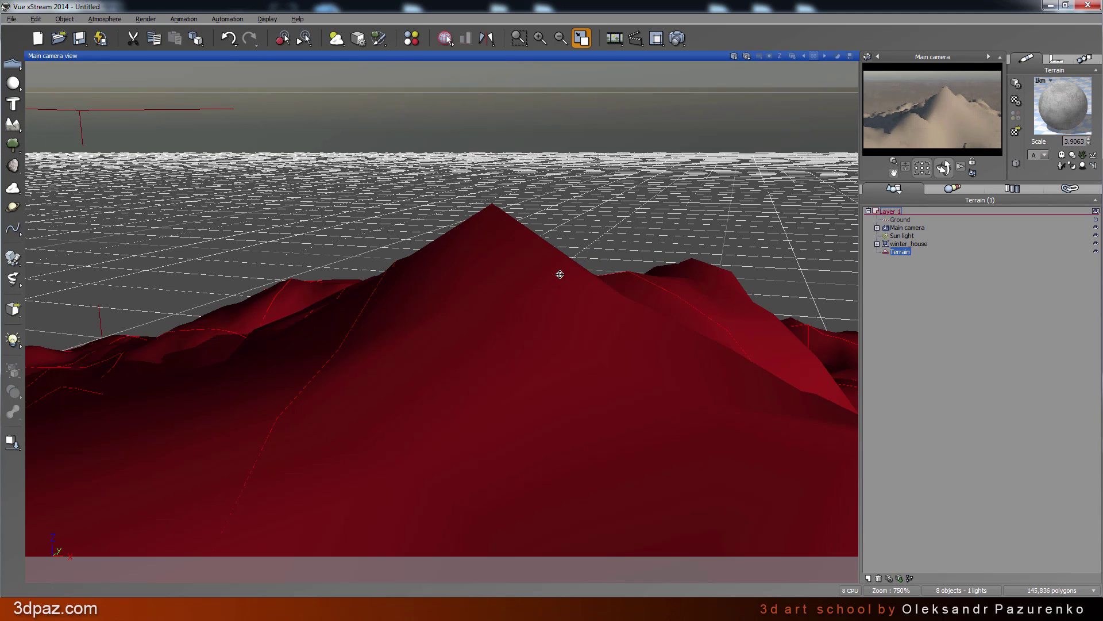
middle_click_drag(560, 275, 609, 320)
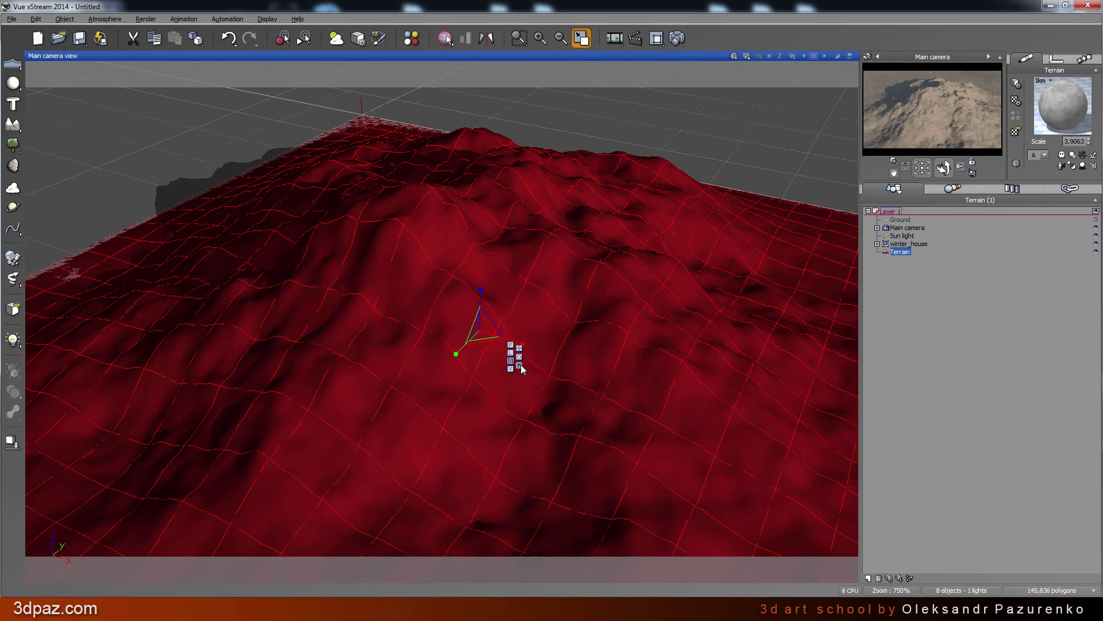
middle_click_drag(495, 373, 586, 554)
middle_click_drag(555, 397, 426, 356)
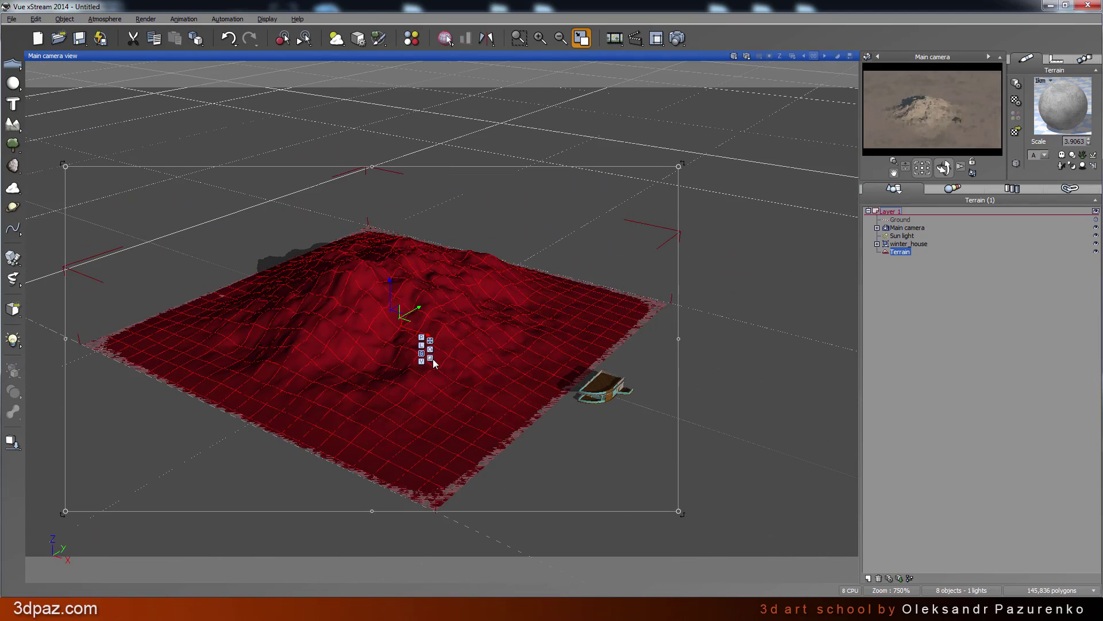
middle_click_drag(393, 322, 401, 338)
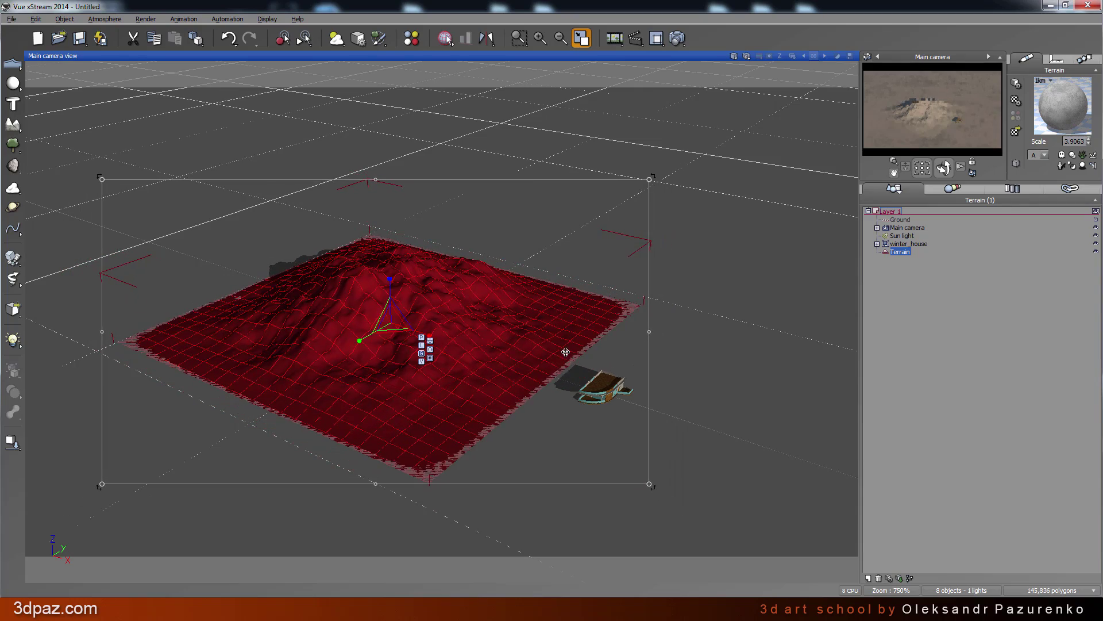
middle_click_drag(565, 351, 542, 304)
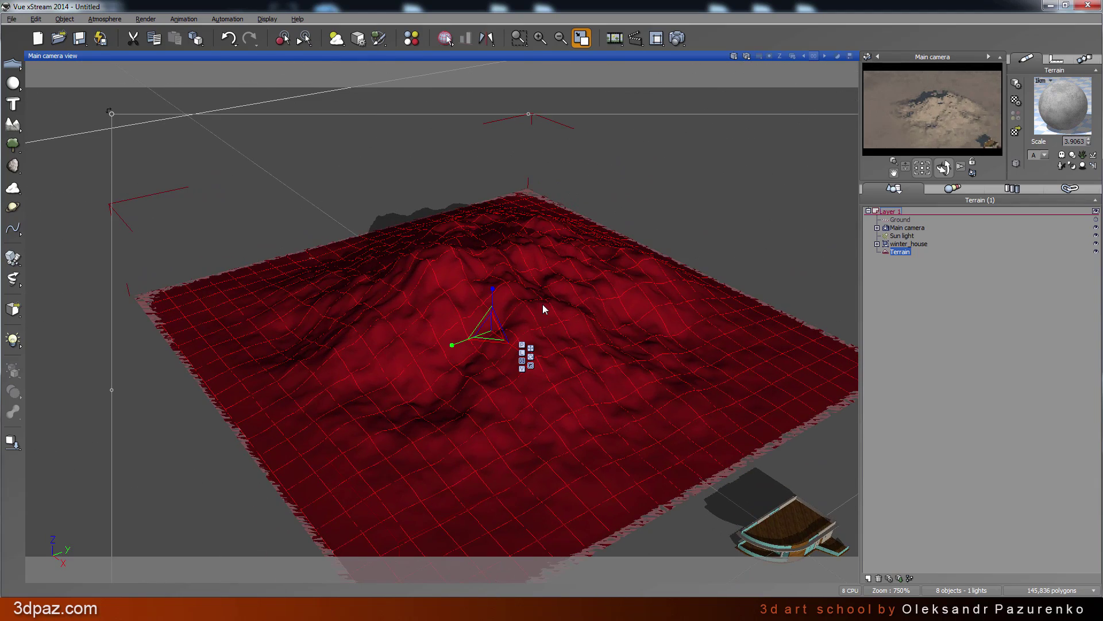
Regenerate the terrain as a smoother, rounded mountain in the Terrain Editor and accept the new shape
double_click(543, 305)
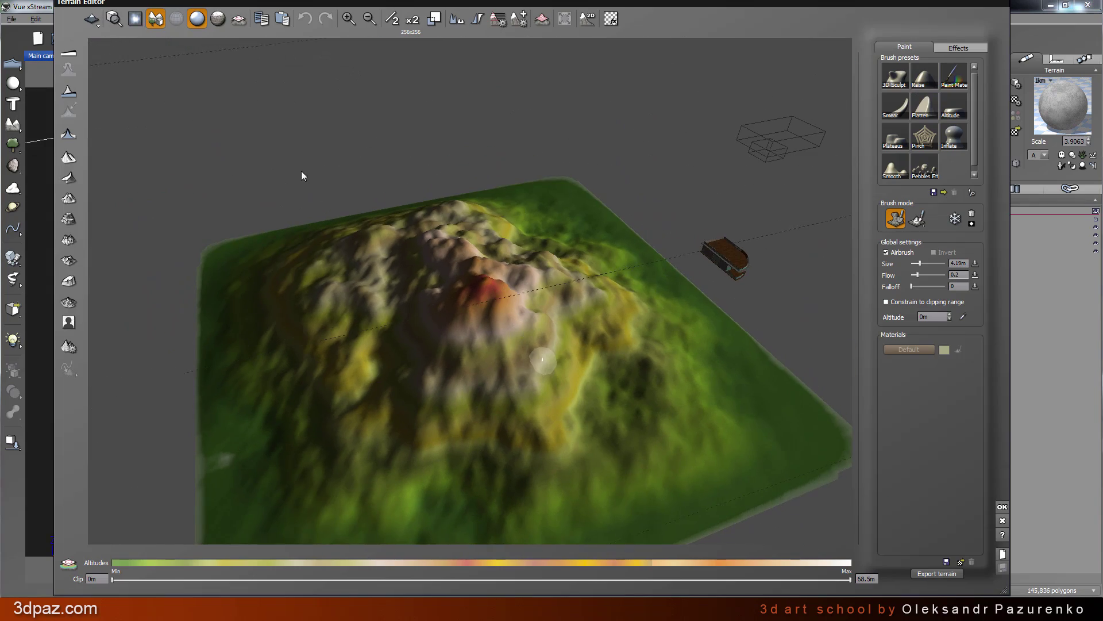
mouse_move(303, 175)
middle_mouse_down()
mouse_move(505, 324)
mouse_move(371, 287)
mouse_move(287, 303)
mouse_move(266, 350)
mouse_move(328, 344)
mouse_move(621, 407)
middle_mouse_up()
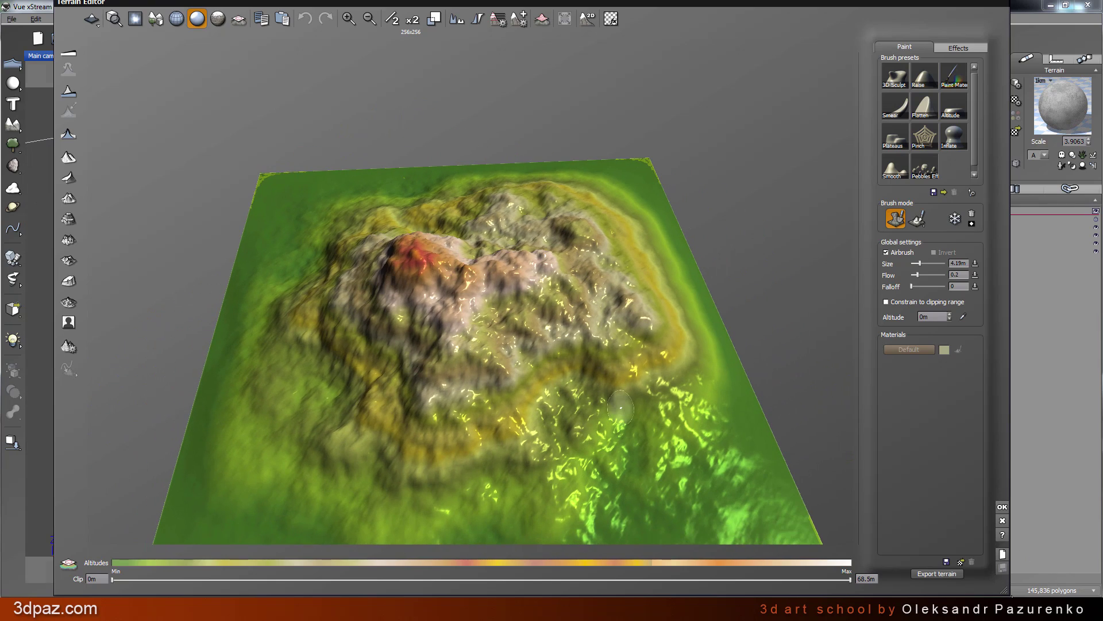
left_click_drag(1003, 589, 953, 512)
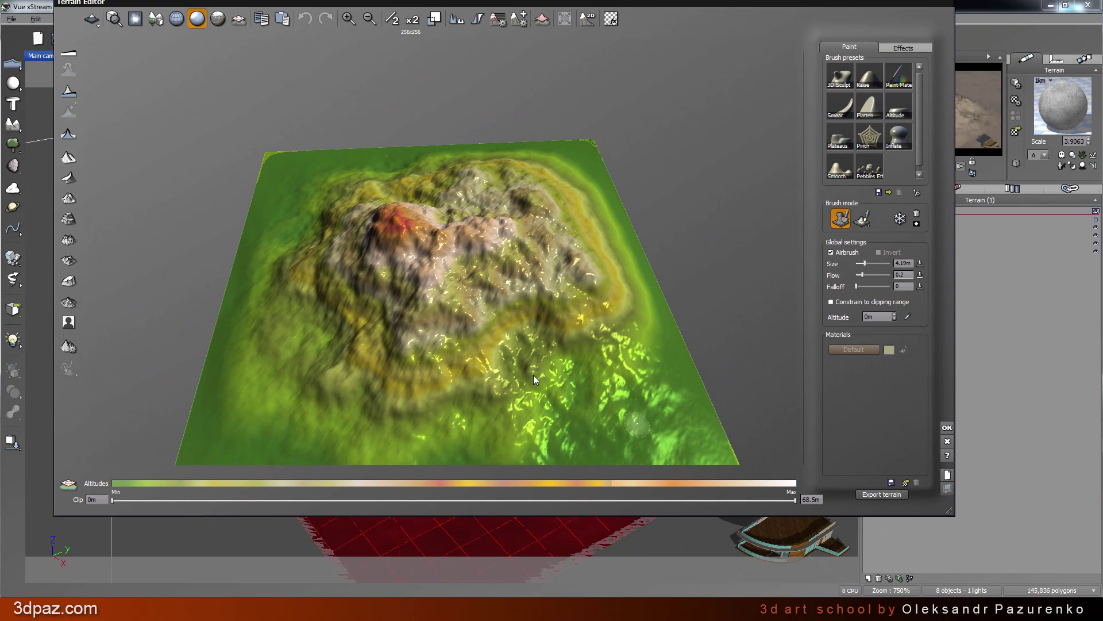
middle_click_drag(508, 343, 769, 407)
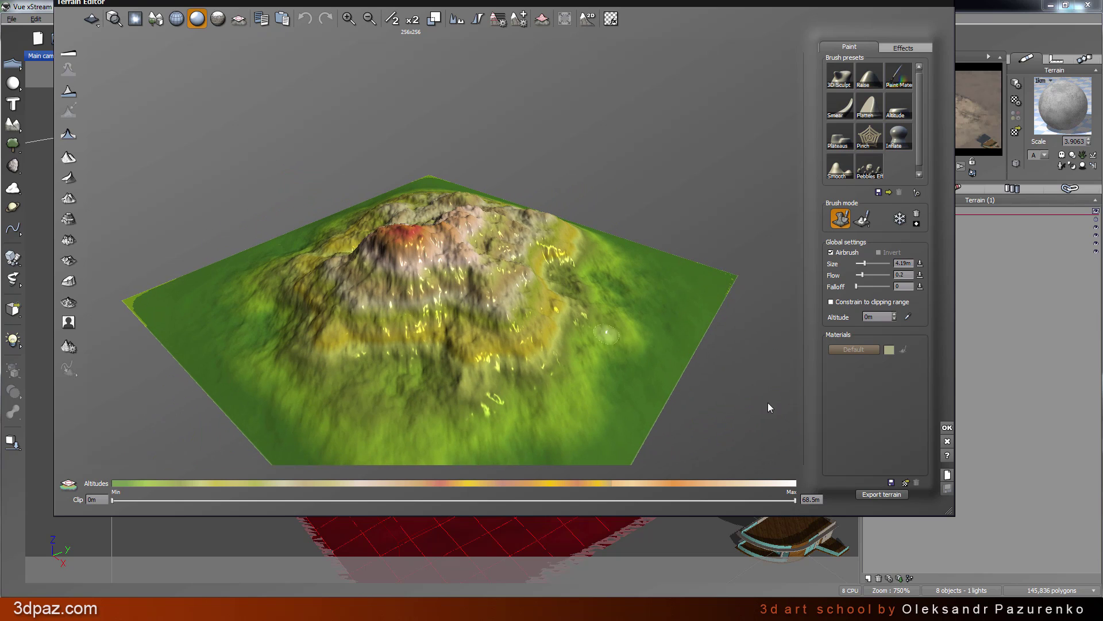
left_click(948, 476)
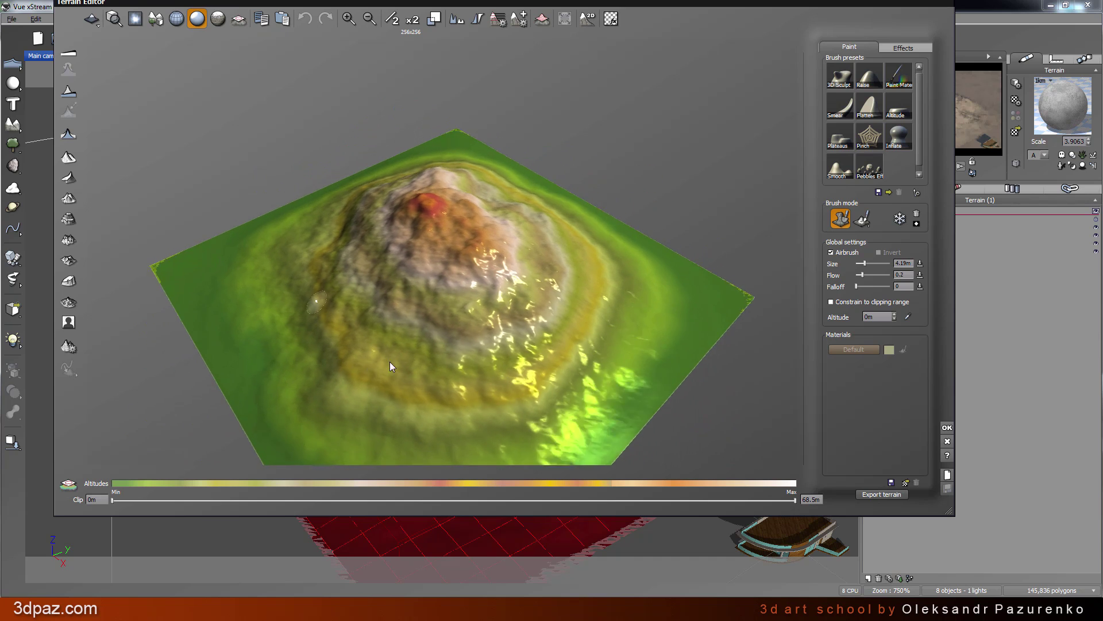
middle_click_drag(423, 326, 405, 259)
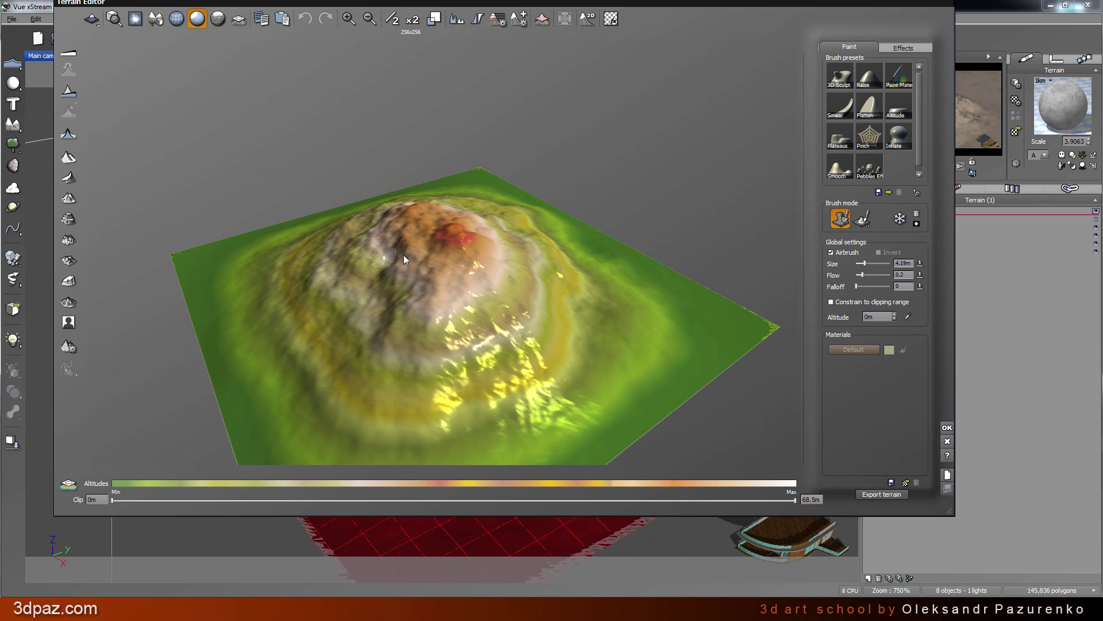
left_click(947, 428)
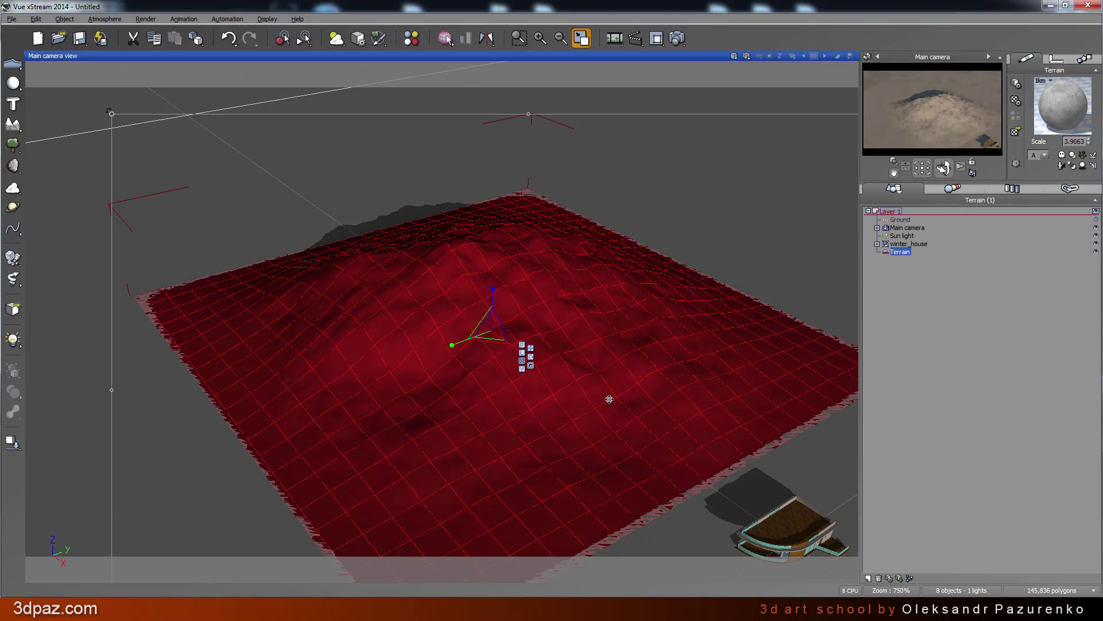
Move the terrain underneath the winter house so the house lies within the mountain's area
middle_click_drag(609, 399, 690, 373)
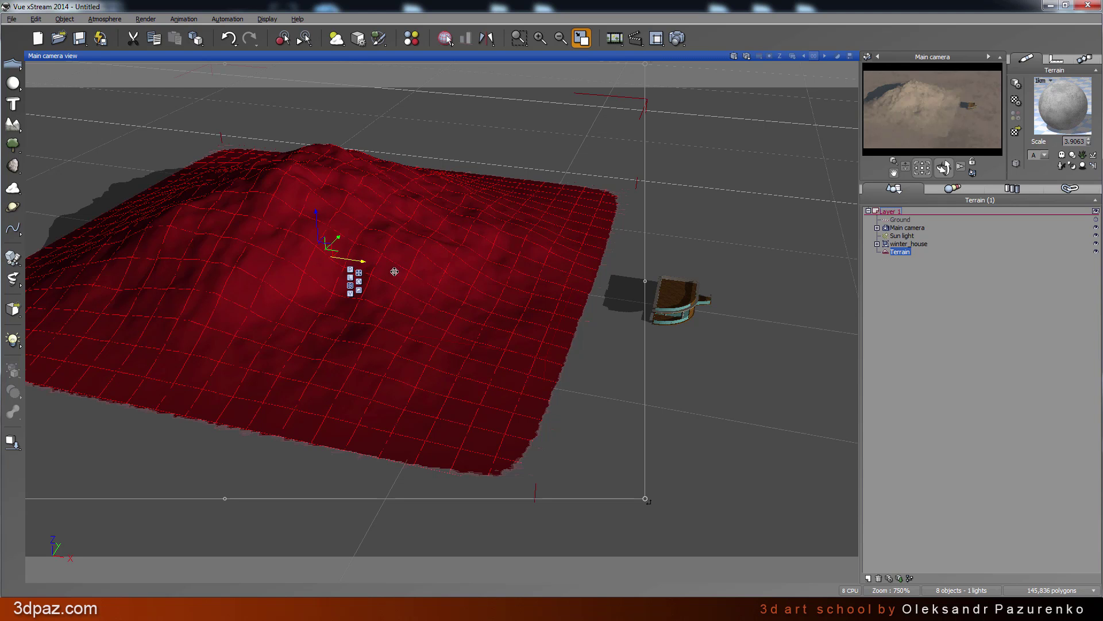
middle_click_drag(394, 271, 749, 364)
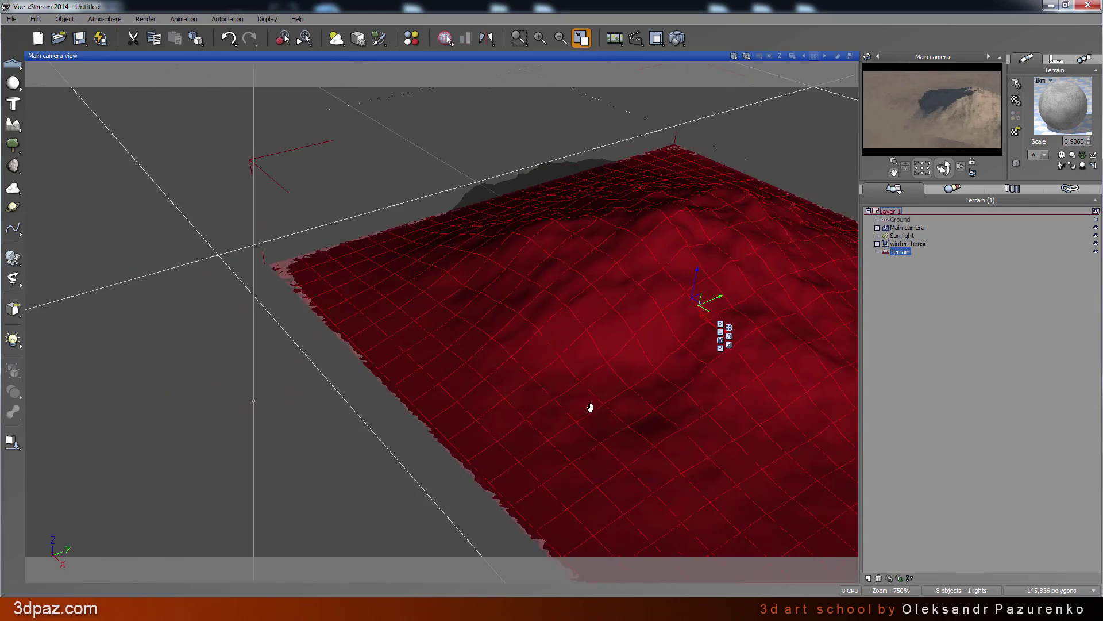
middle_click_drag(590, 407, 715, 338)
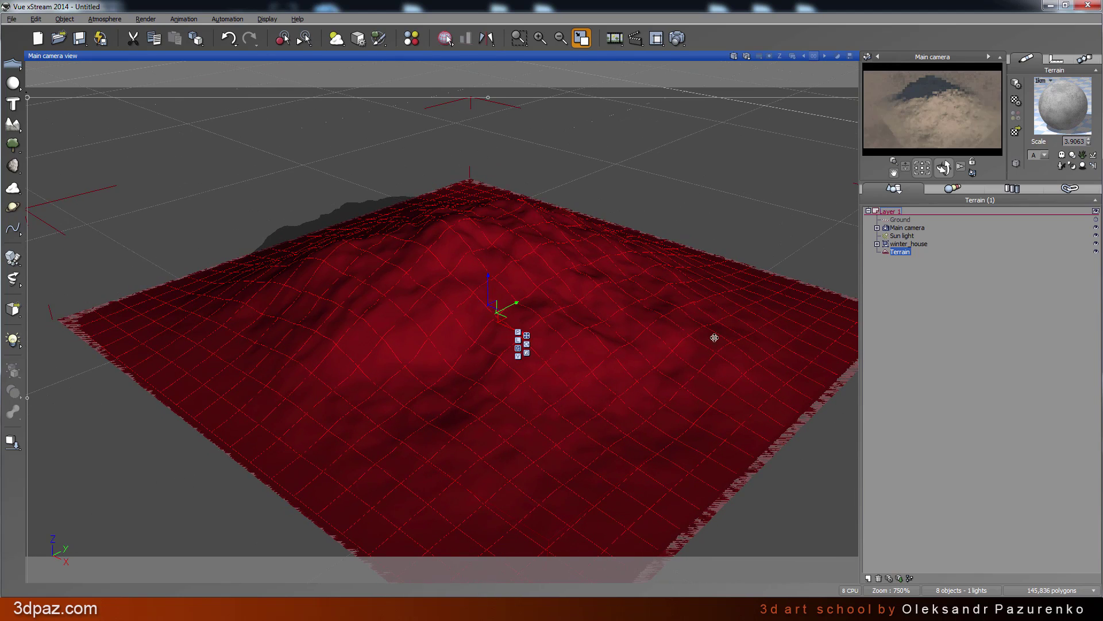
Select the winter_house group and raise it vertically to the height of the mountain's summit
left_click(914, 244)
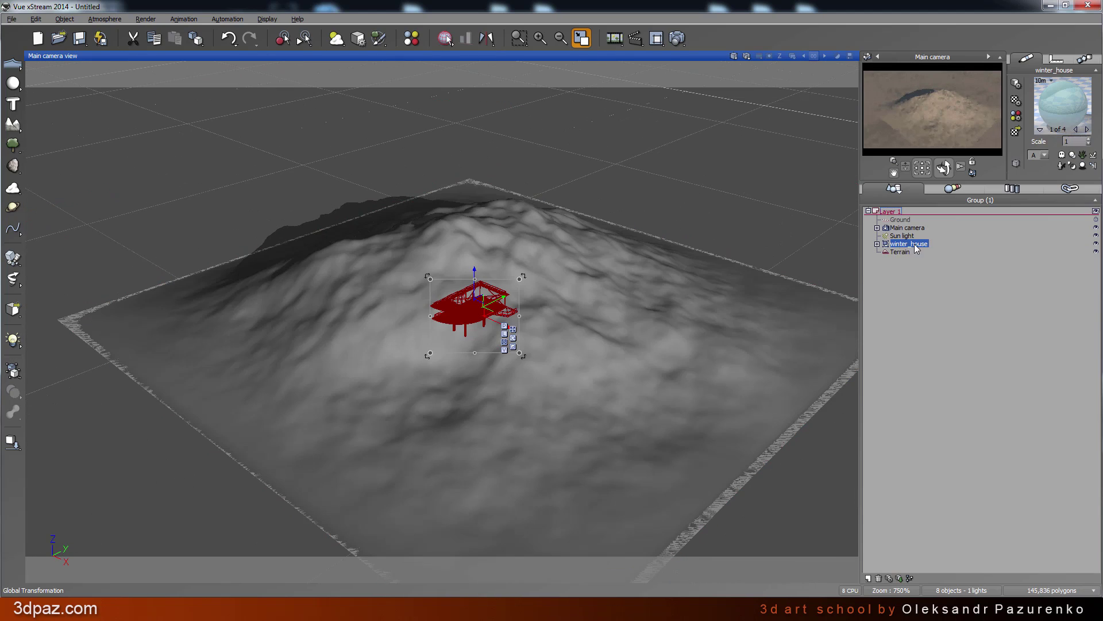
scroll(577, 259, "up", 5)
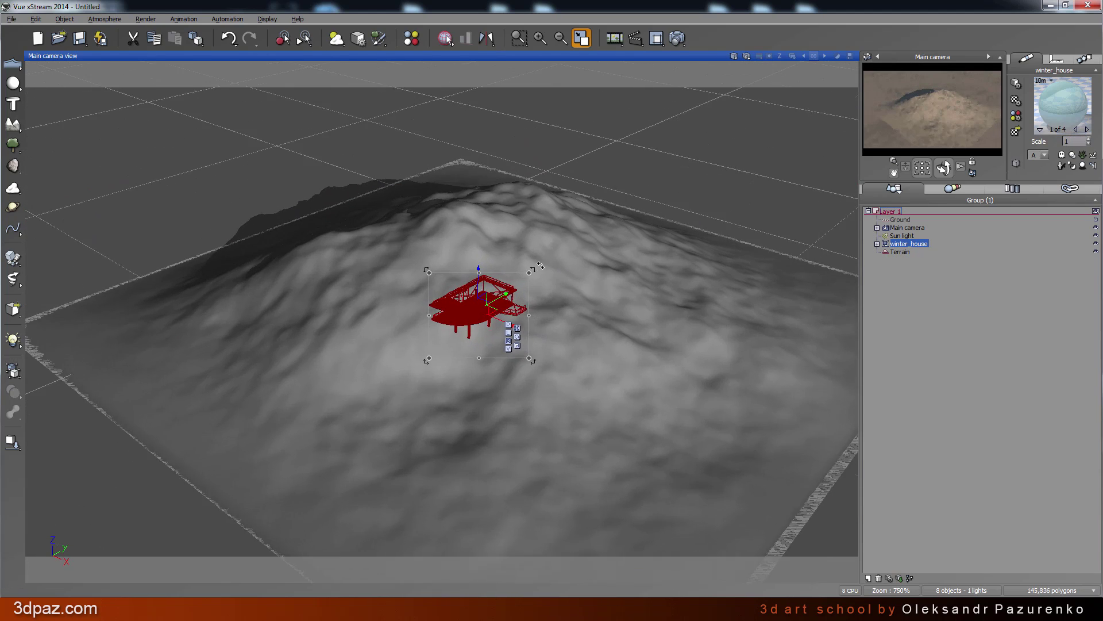
right_click_drag(601, 327, 633, 234)
right_click_drag(527, 296, 466, 307)
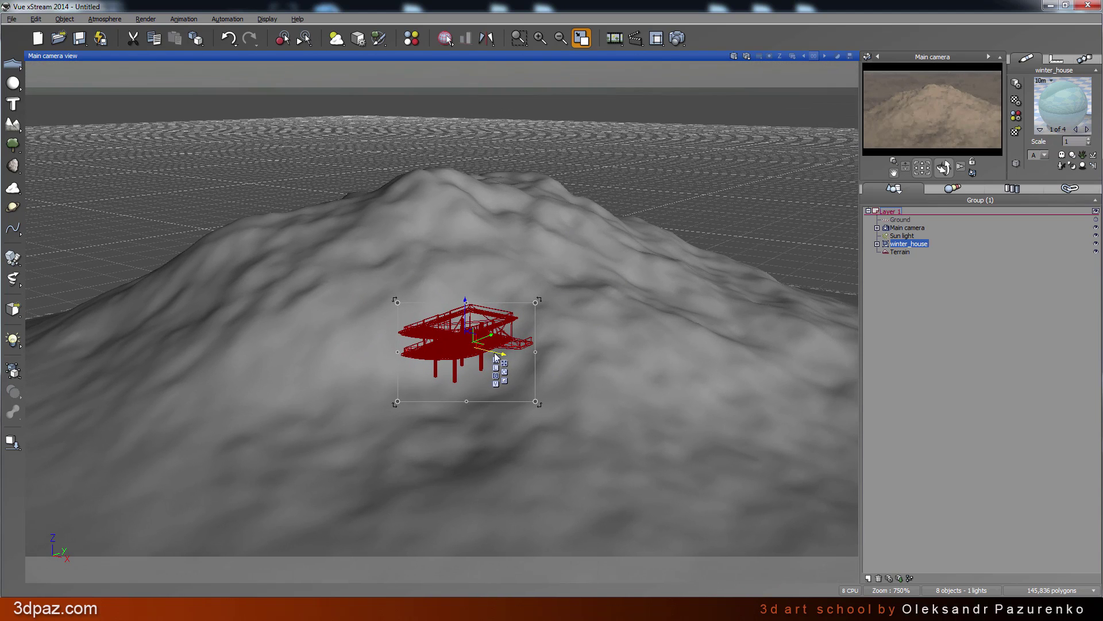
left_click_drag(468, 310, 473, 161)
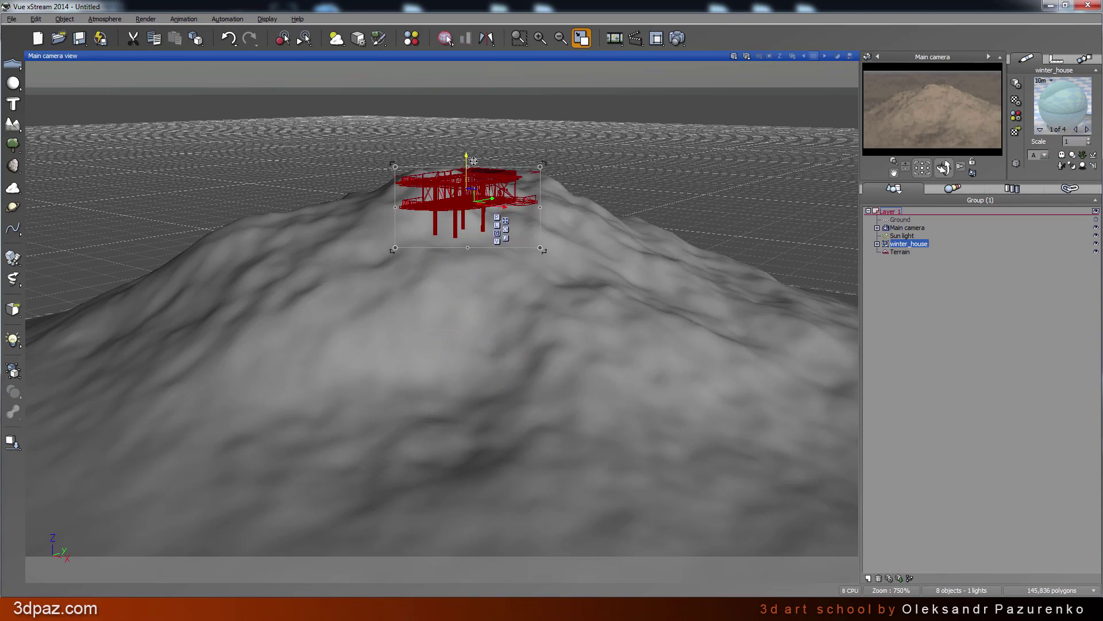
Turn off the selection wireframe display so the selected house shows as shaded surfaces
right_click_drag(489, 242, 655, 374)
left_click(268, 19)
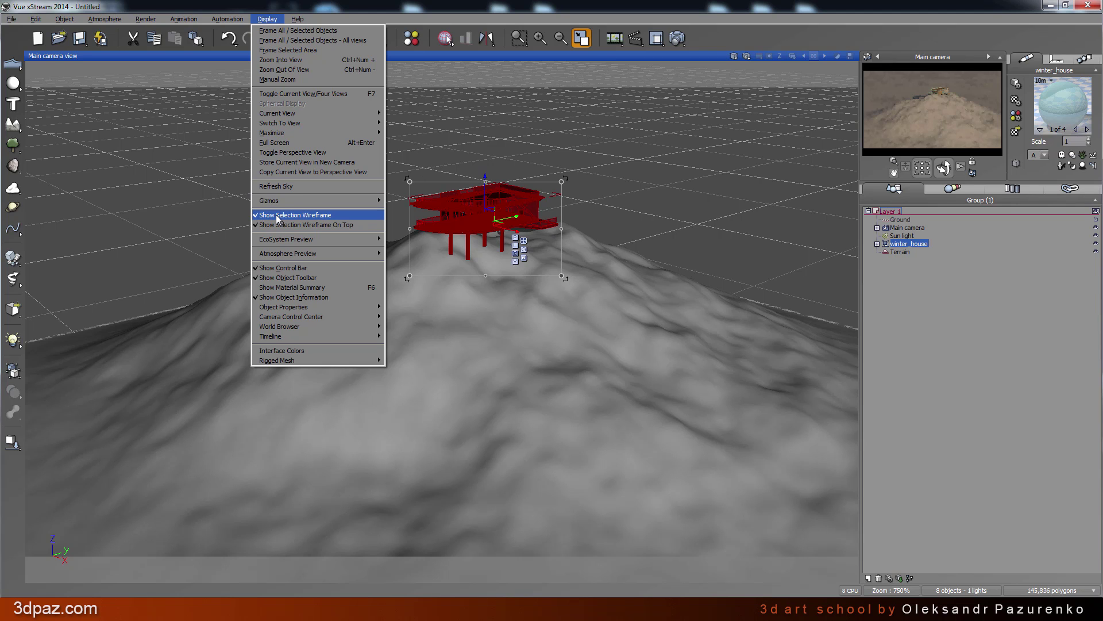
left_click(305, 215)
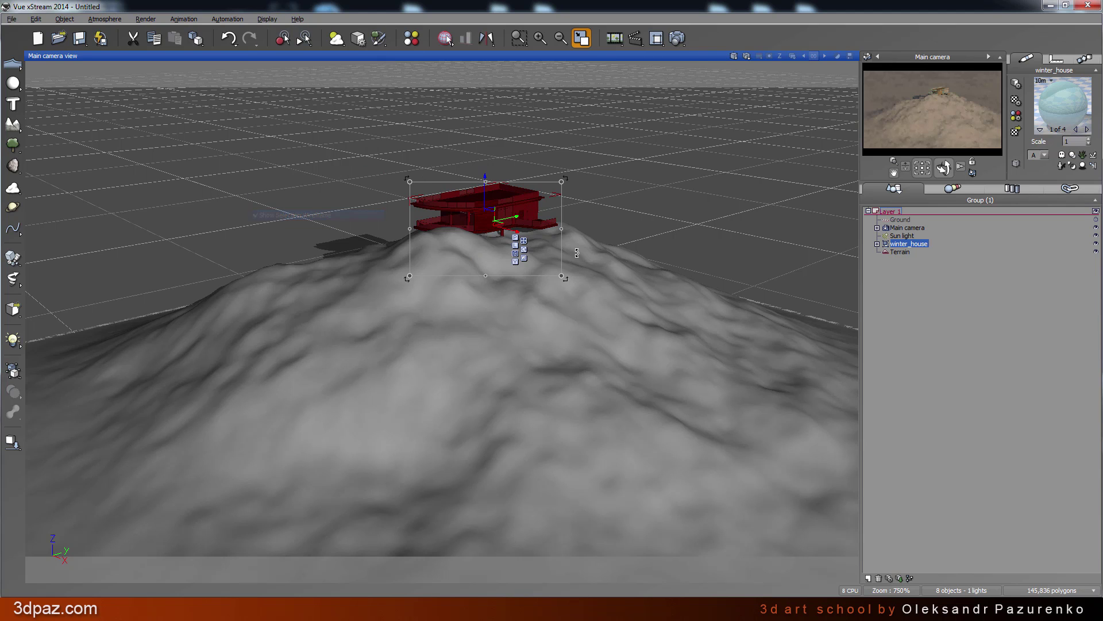
Move the house across the mountain's upper slope and lower it partly into the terrain
mouse_move(569, 287)
right_mouse_down()
mouse_move(465, 370)
mouse_move(537, 433)
mouse_move(563, 282)
right_mouse_up()
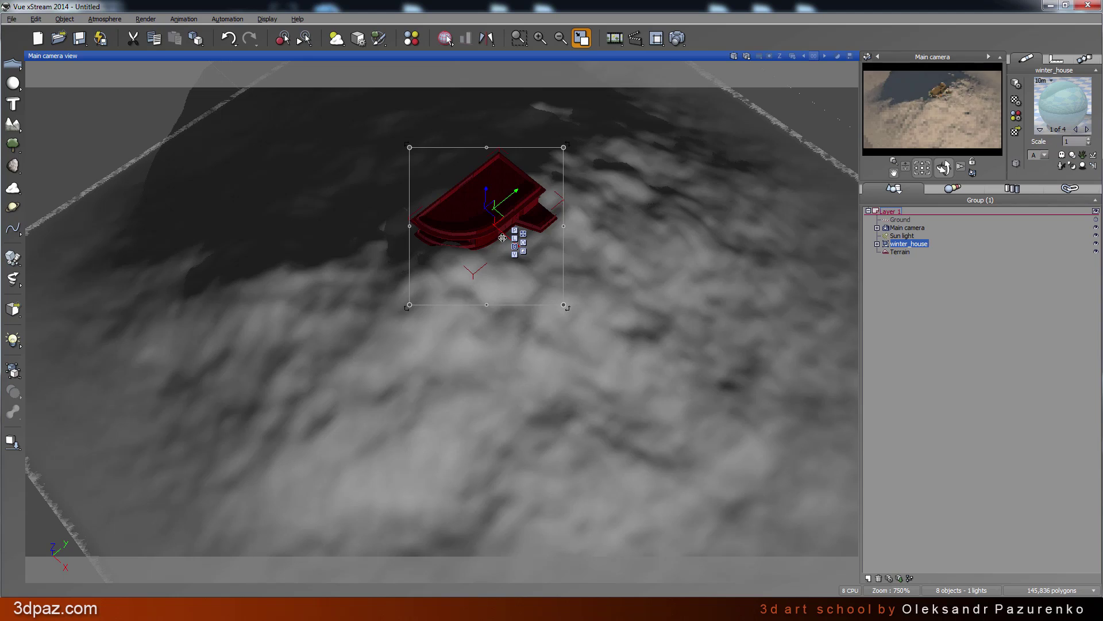
left_click_drag(518, 246, 534, 241)
right_click_drag(534, 216, 617, 310)
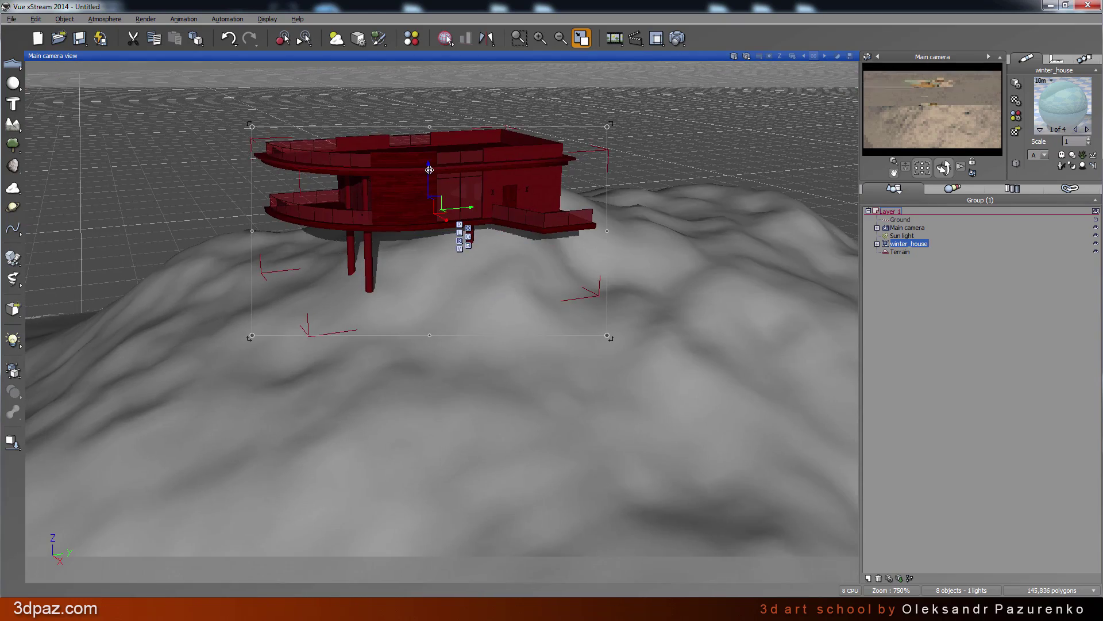
left_click_drag(517, 200, 516, 243)
right_click_drag(517, 244, 222, 327)
mouse_move(422, 277)
left_mouse_down()
mouse_move(439, 275)
mouse_move(422, 272)
left_mouse_up()
right_click_drag(421, 272, 461, 272)
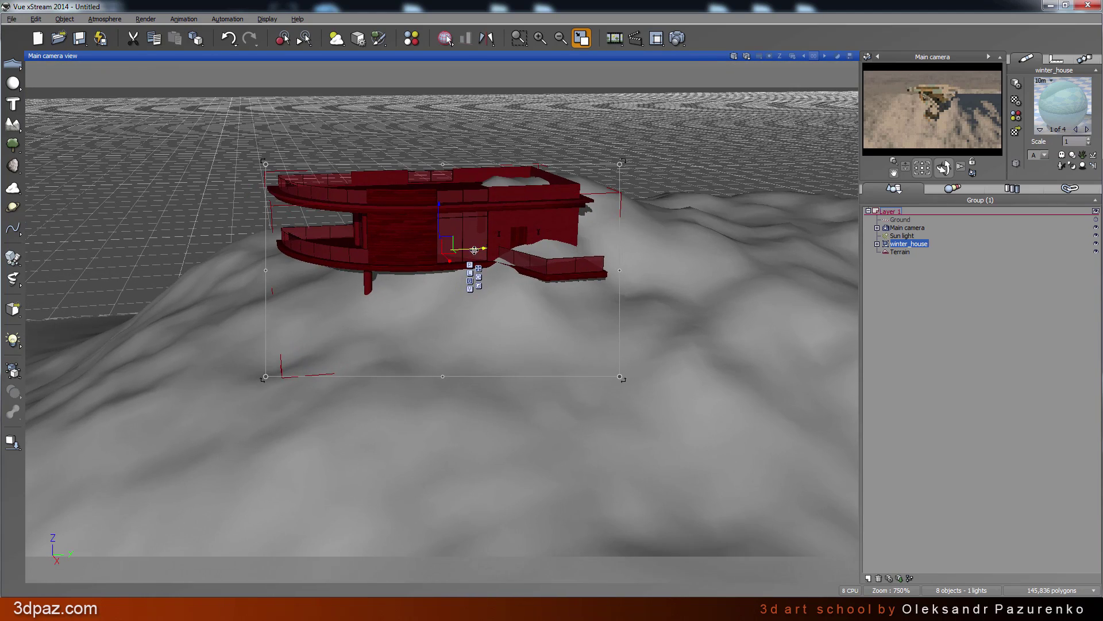
Shift the house horizontally so its rear sits in the slope and its front terrace overhangs on the pillars
left_click_drag(474, 250, 436, 276)
right_click_drag(436, 278, 613, 329)
left_click_drag(369, 258, 350, 258)
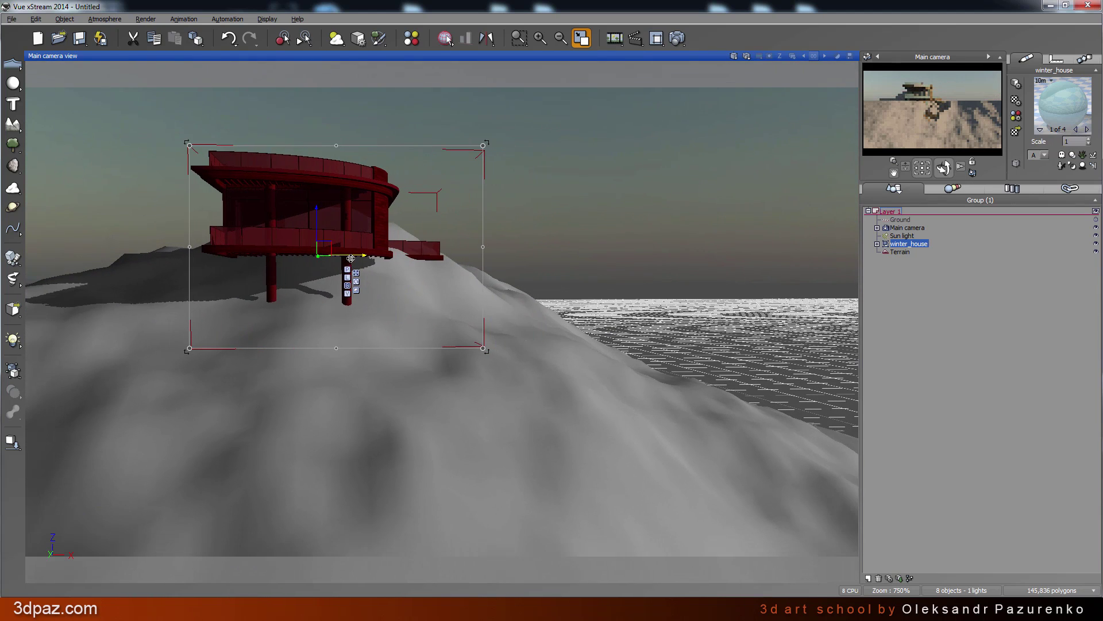
right_click_drag(502, 319, 626, 348)
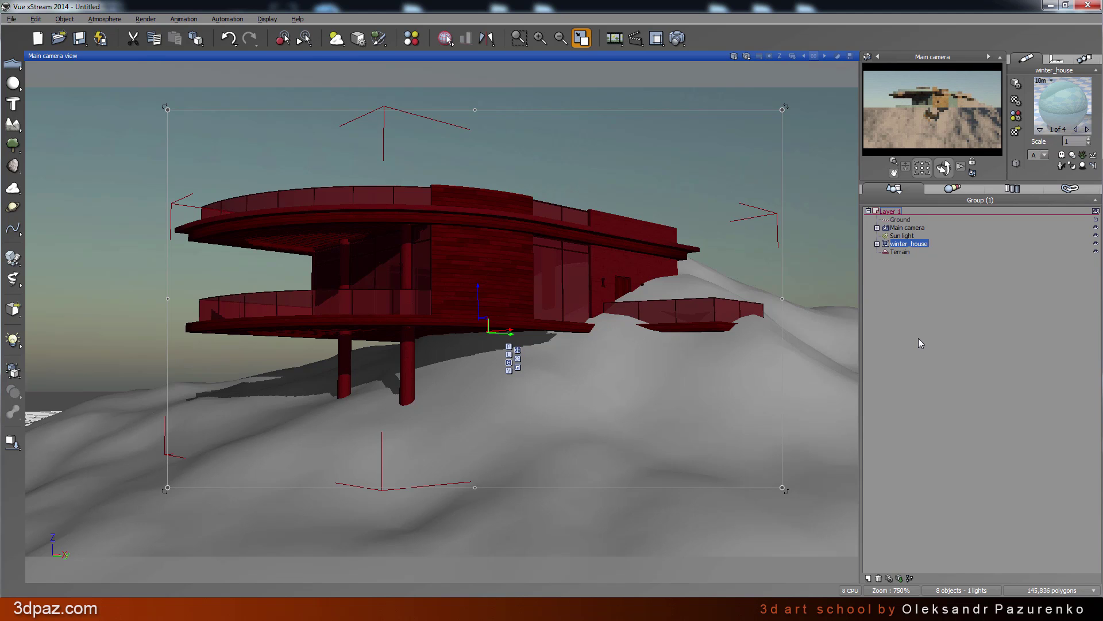
Save the scene as winter_house in the winter_house project folder, with texture maps incorporated and the file compressed
left_click(80, 39)
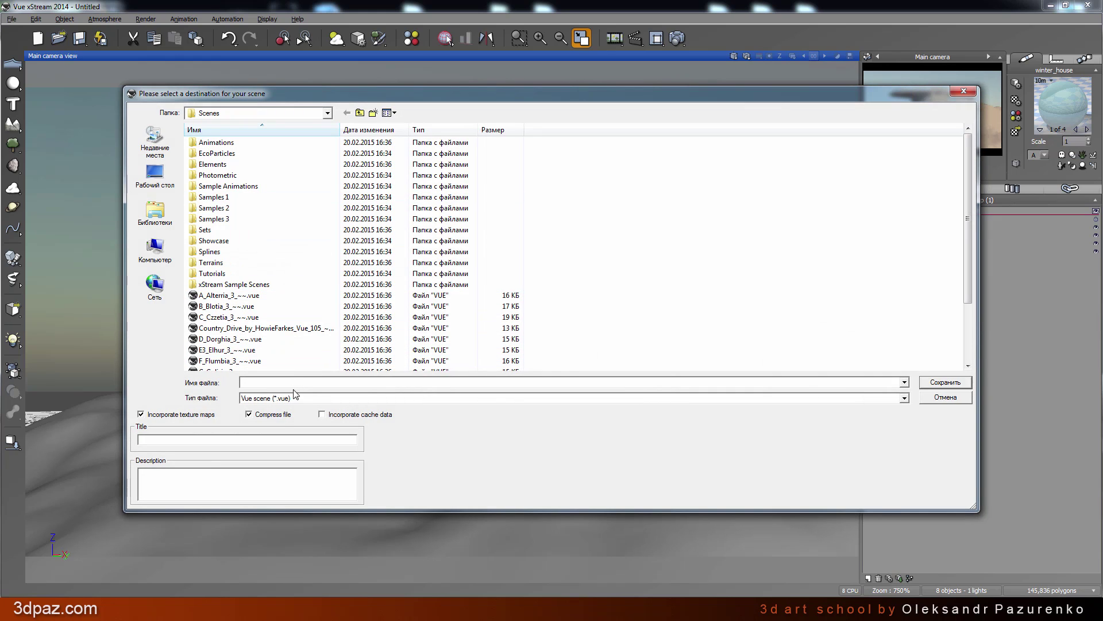
type("winter_hou")
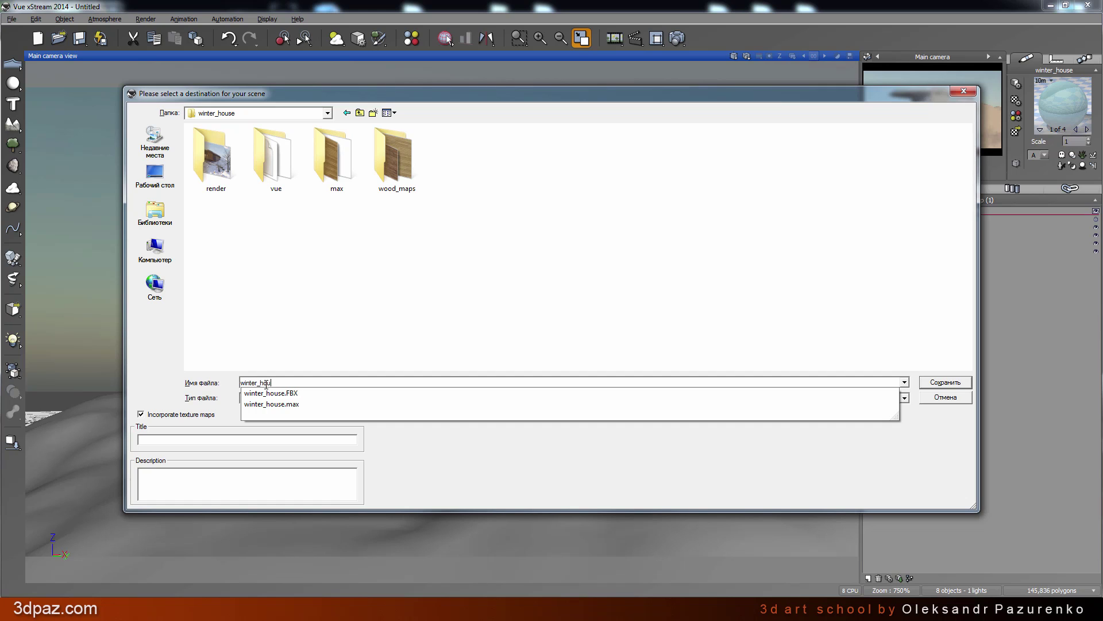
type("se")
left_click(358, 339)
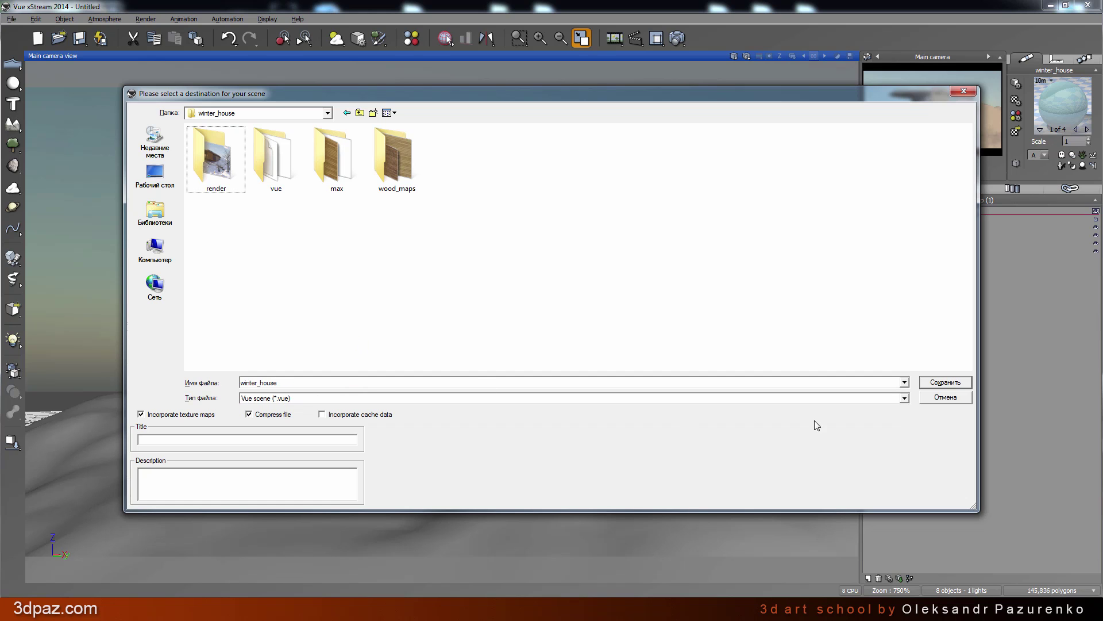
left_click(944, 383)
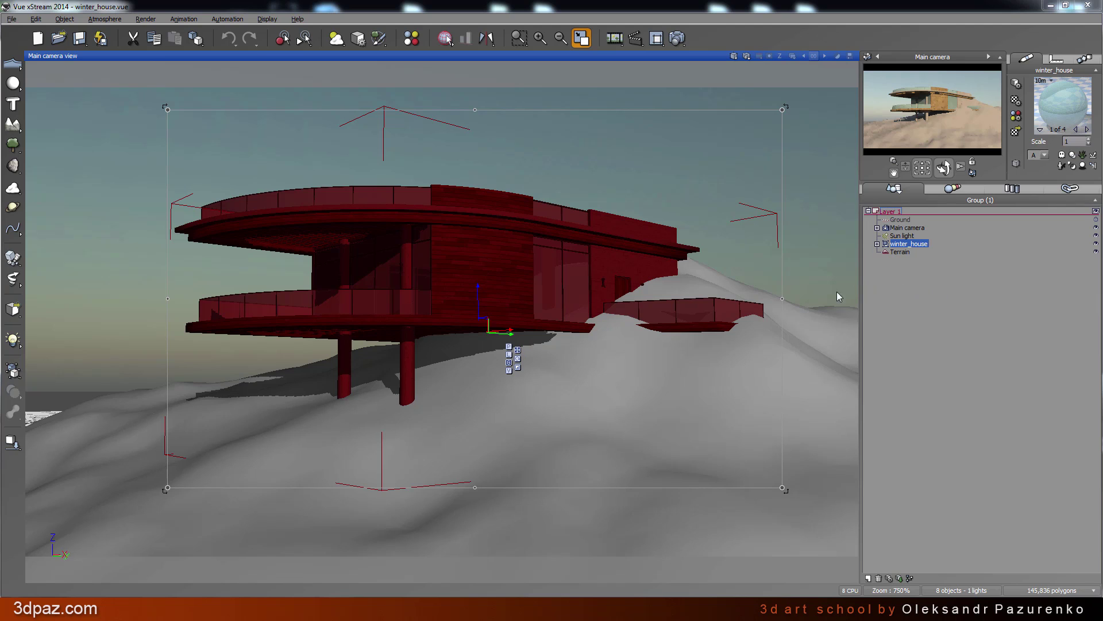
Open the mountain terrain in the Terrain Editor and show the other scene objects in its preview
left_click(902, 253)
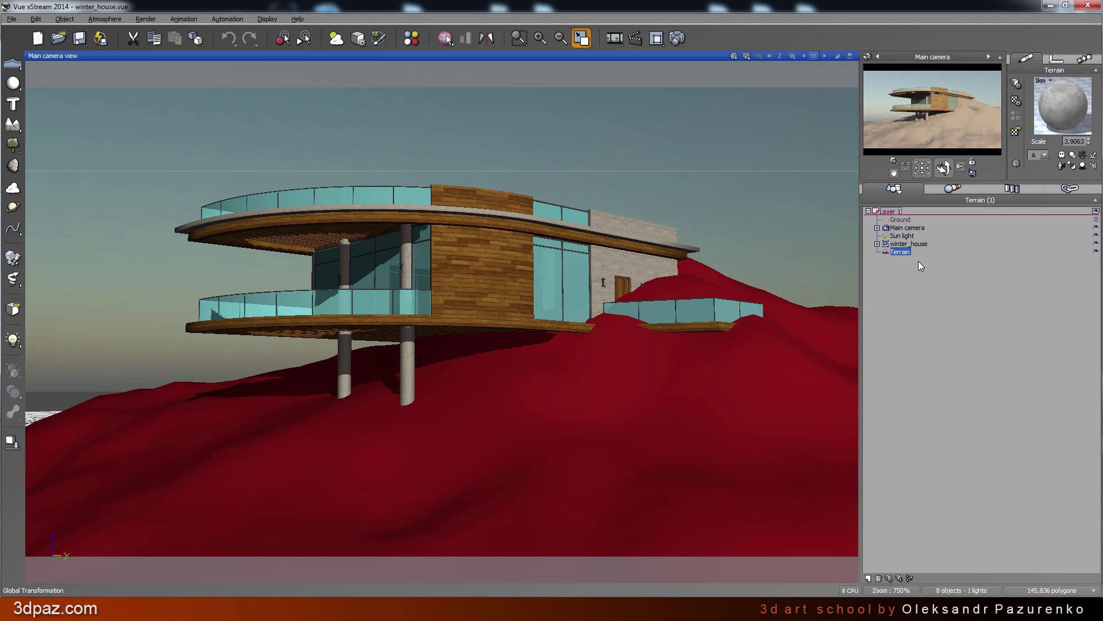
double_click(901, 252)
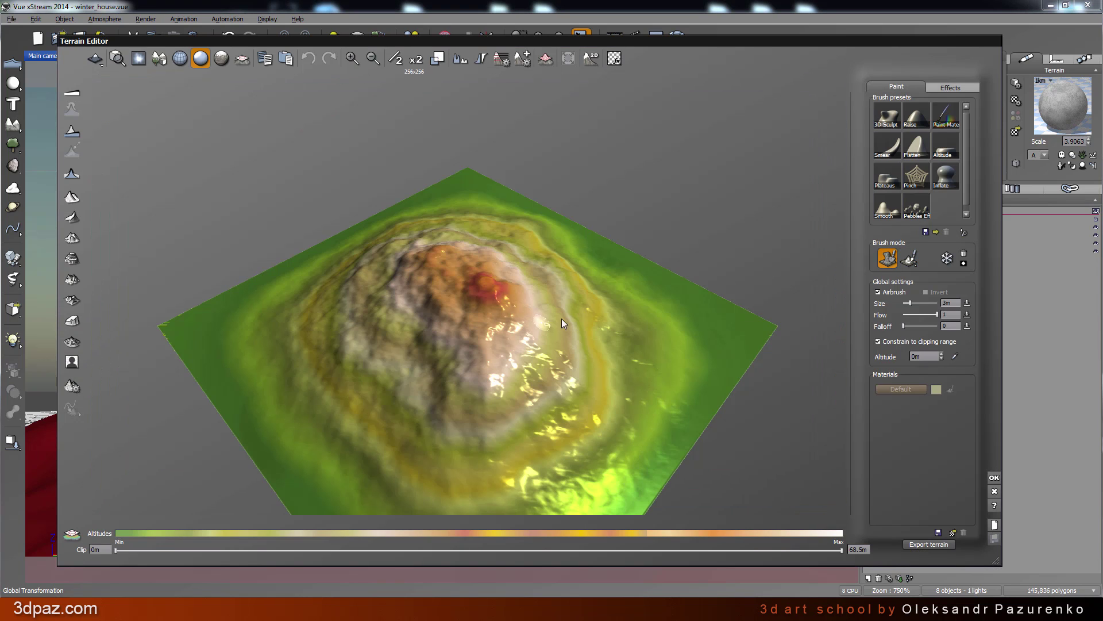
right_click_drag(464, 298, 705, 408)
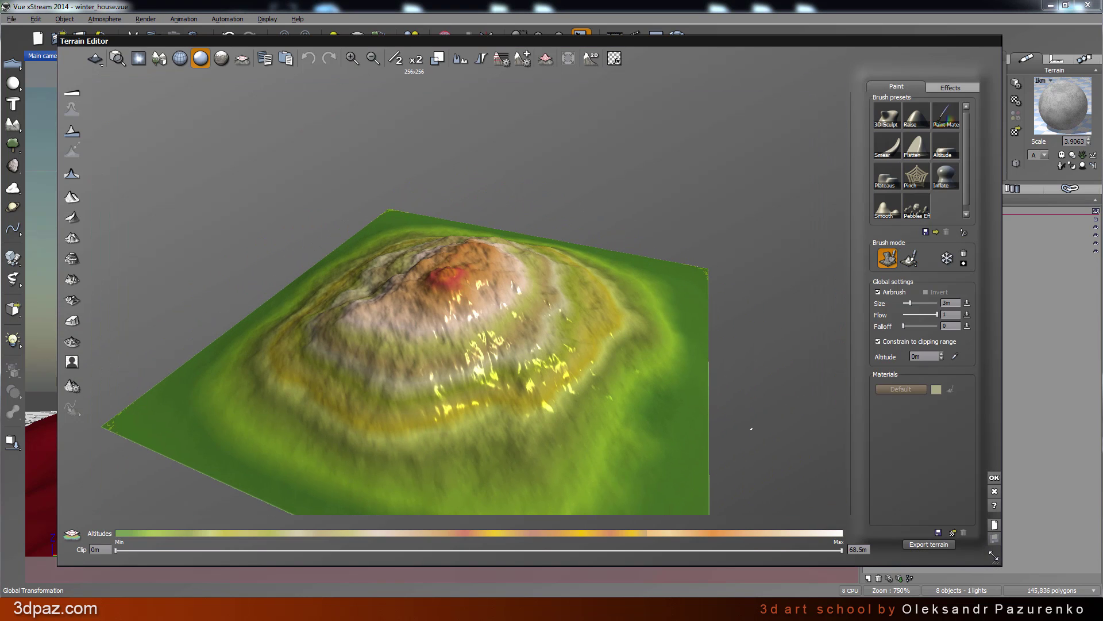
mouse_move(996, 561)
left_mouse_down()
mouse_move(677, 477)
mouse_move(888, 546)
mouse_move(1012, 555)
left_mouse_up()
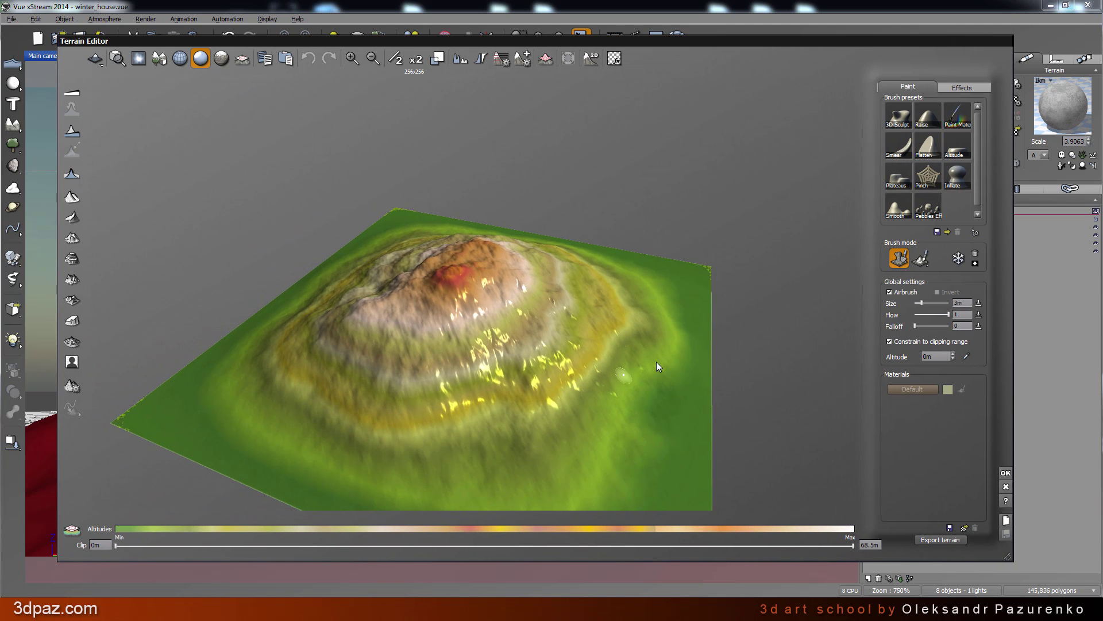
right_click_drag(657, 361, 460, 295)
scroll(447, 290, "up", 3)
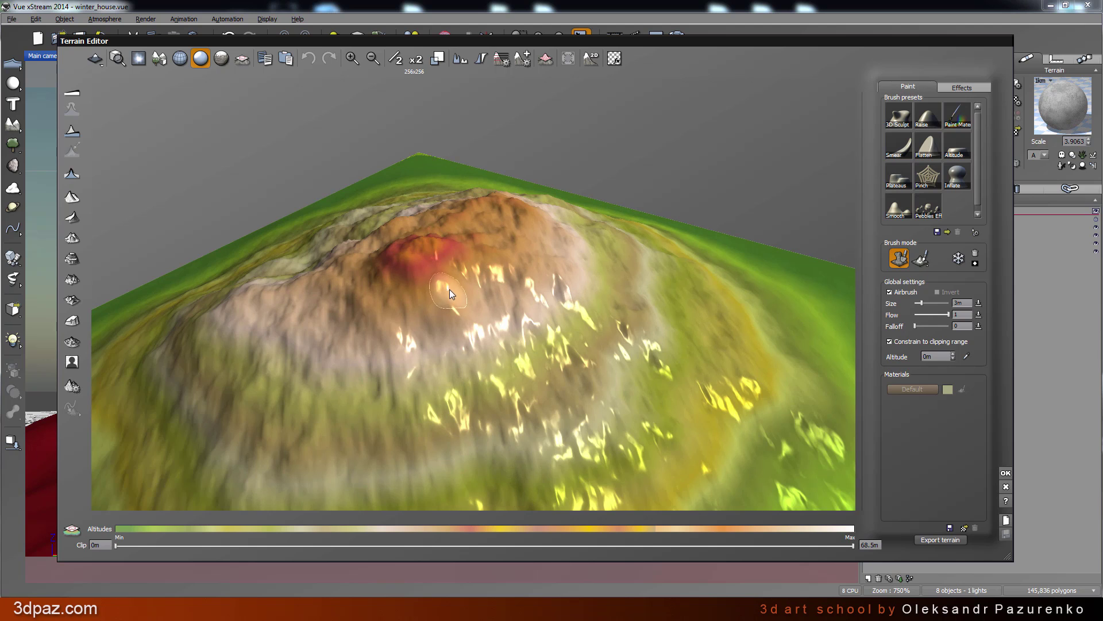
scroll(449, 289, "down", 3)
scroll(451, 287, "up", 3)
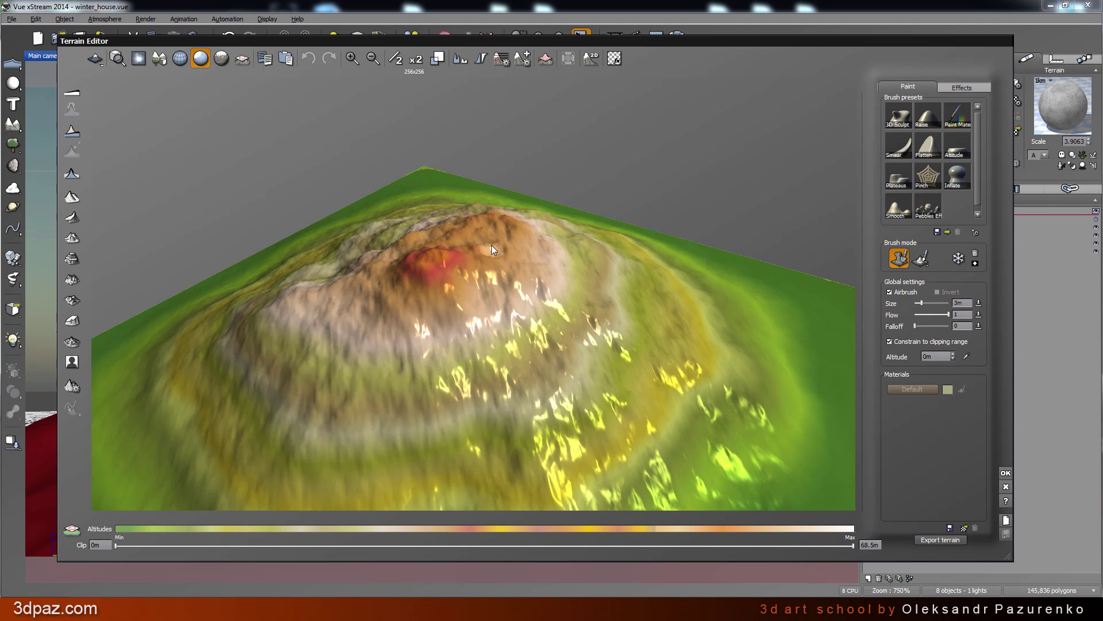
scroll(491, 244, "down", 2)
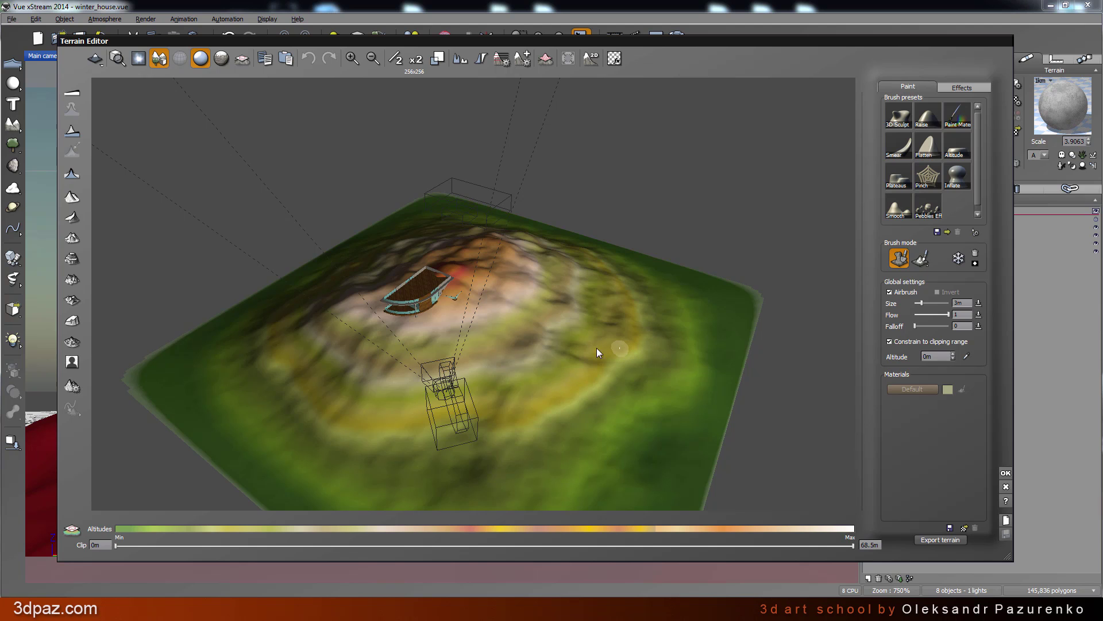
Choose the Altitude brush preset and set its target altitude to 29 m, near the small side terrace's level
mouse_move(543, 340)
right_mouse_down()
mouse_move(432, 339)
mouse_move(546, 330)
right_mouse_up()
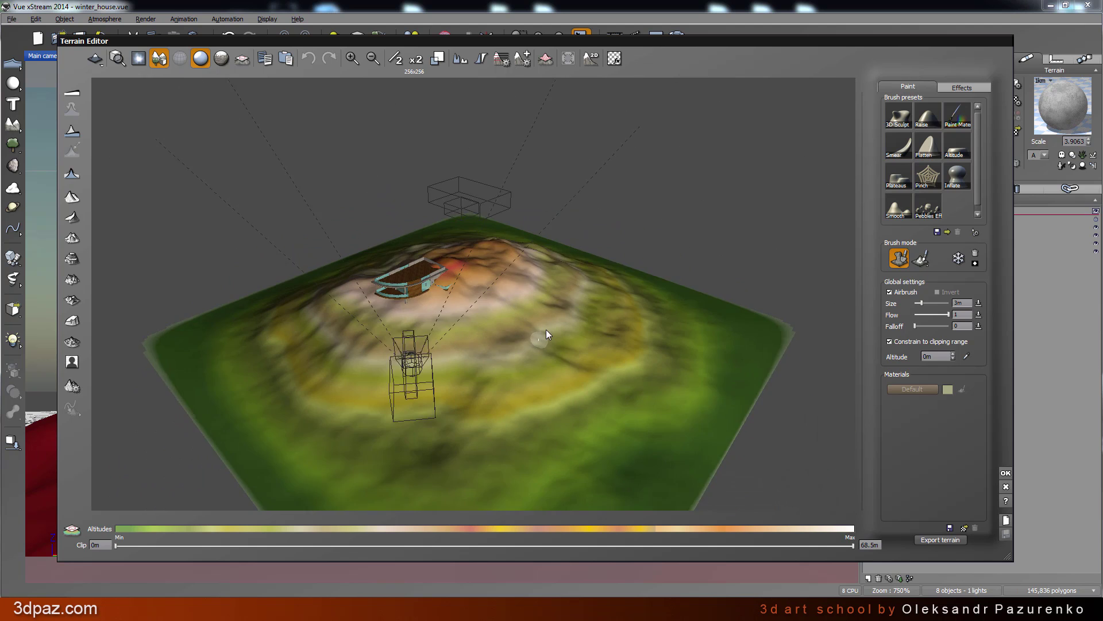
scroll(463, 281, "up", 10)
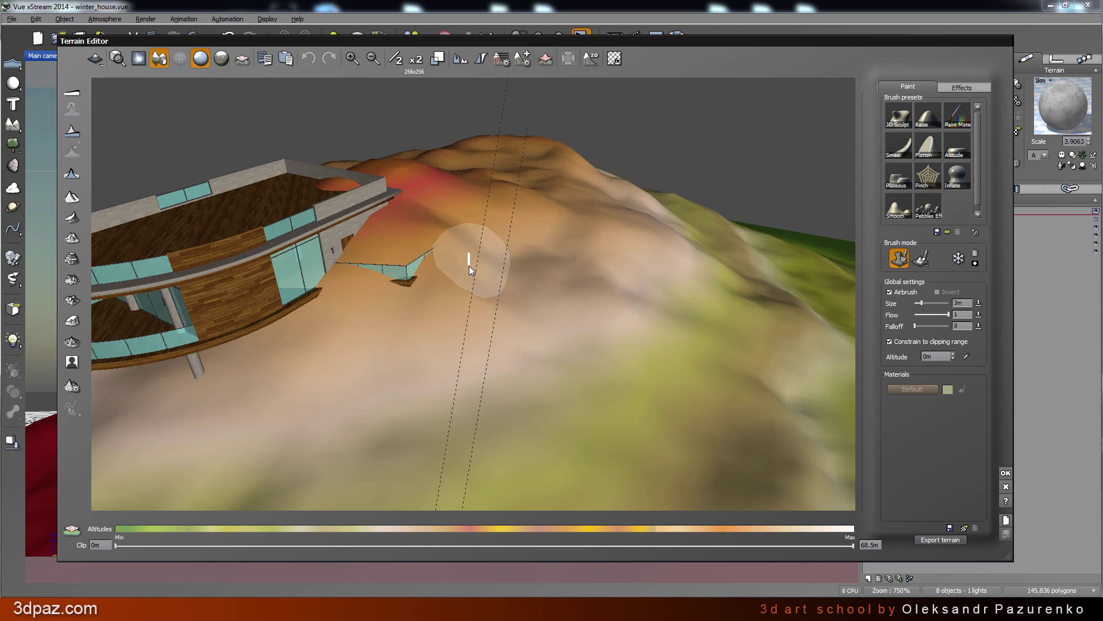
mouse_move(469, 270)
right_mouse_down()
mouse_move(513, 229)
mouse_move(485, 264)
right_mouse_up()
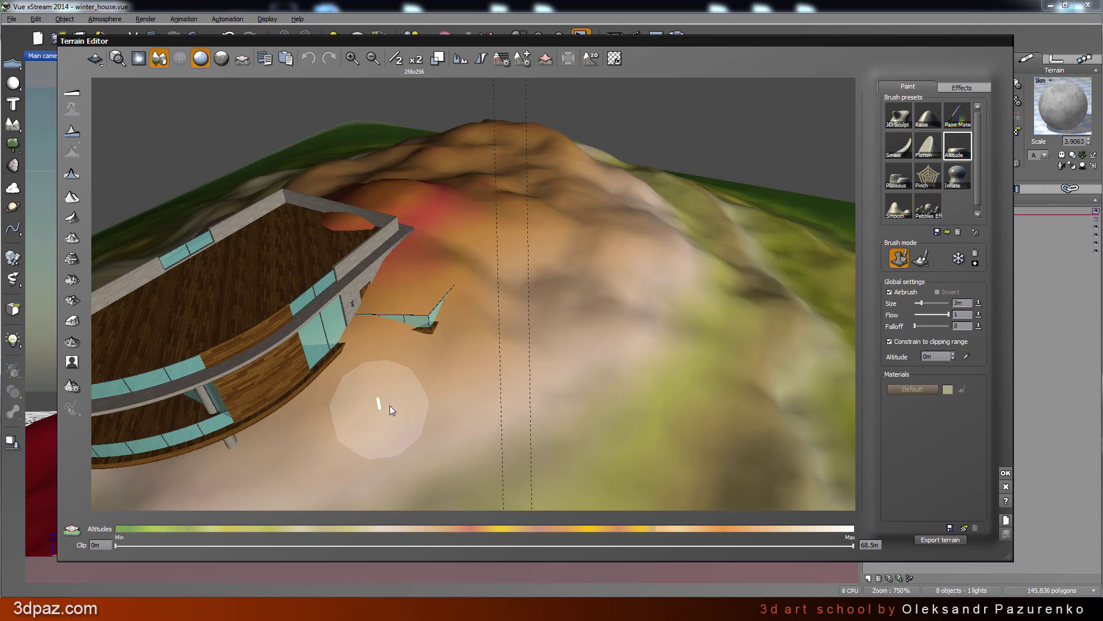
right_click_drag(533, 319, 537, 311)
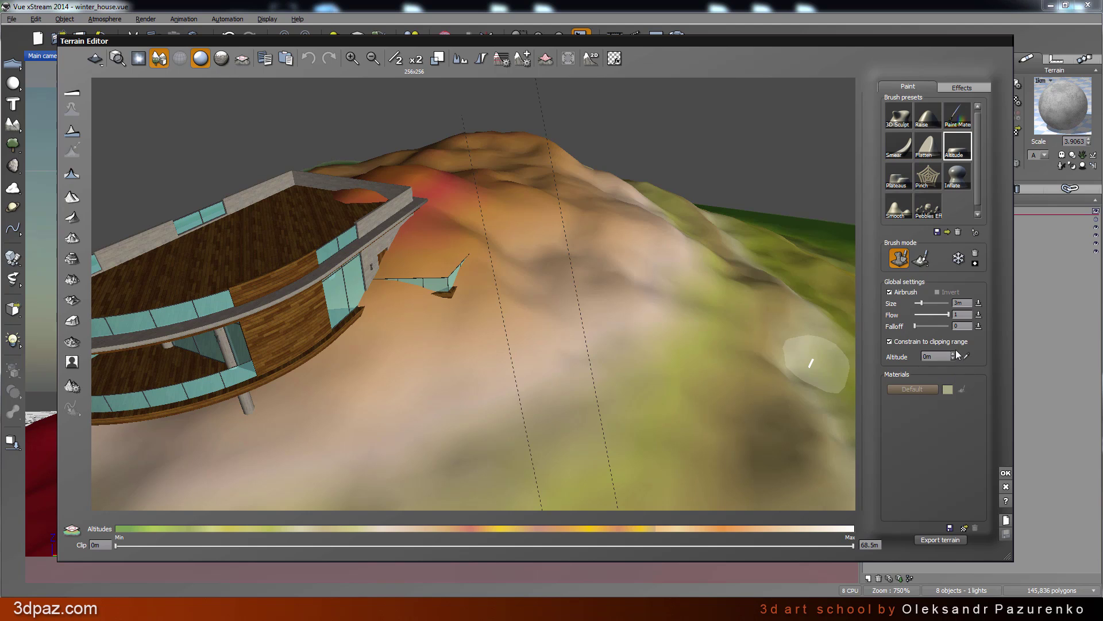
mouse_move(954, 359)
left_mouse_down()
mouse_move(954, 342)
mouse_move(956, 364)
left_mouse_up()
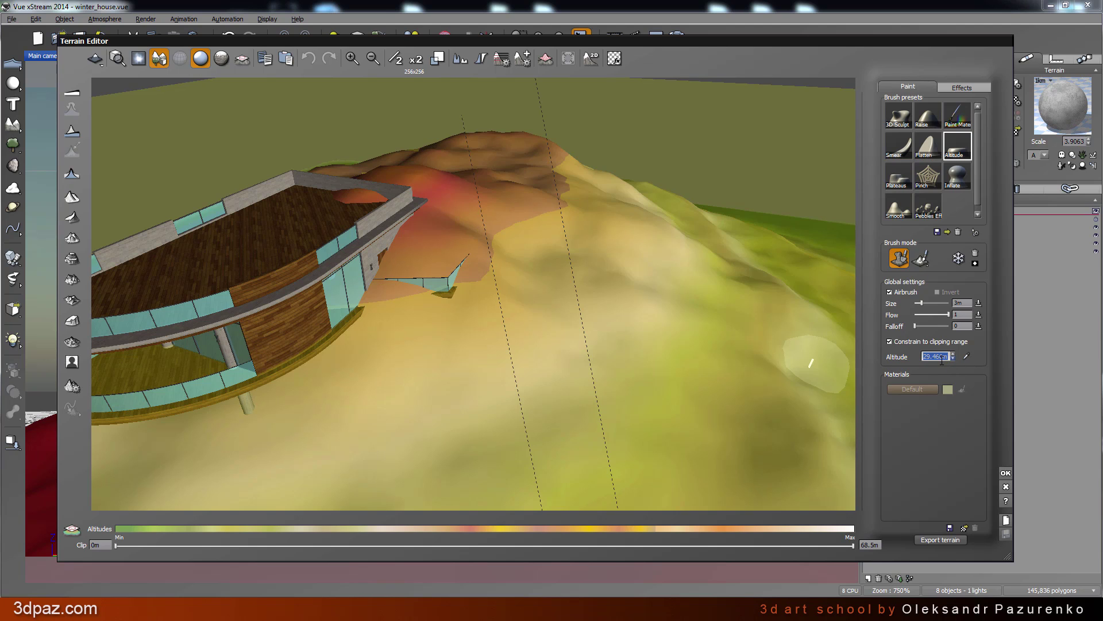
type("3")
key("Return")
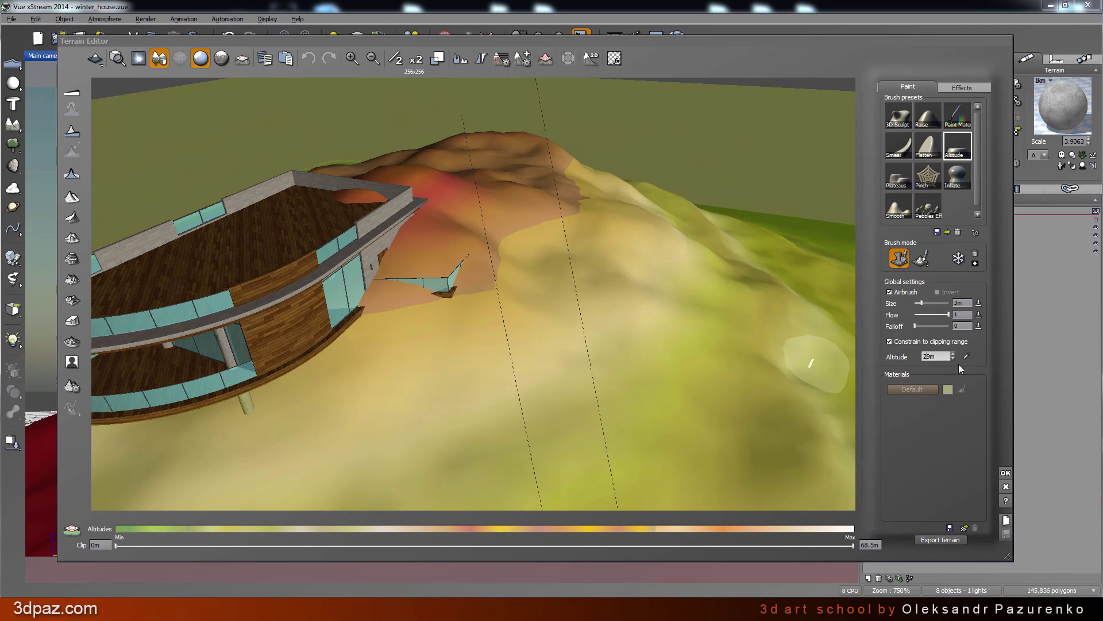
Paint the slope around and behind the small side terrace with the Altitude brush at size 3 m and flow 1
left_click(484, 275)
right_click_drag(474, 268, 535, 291)
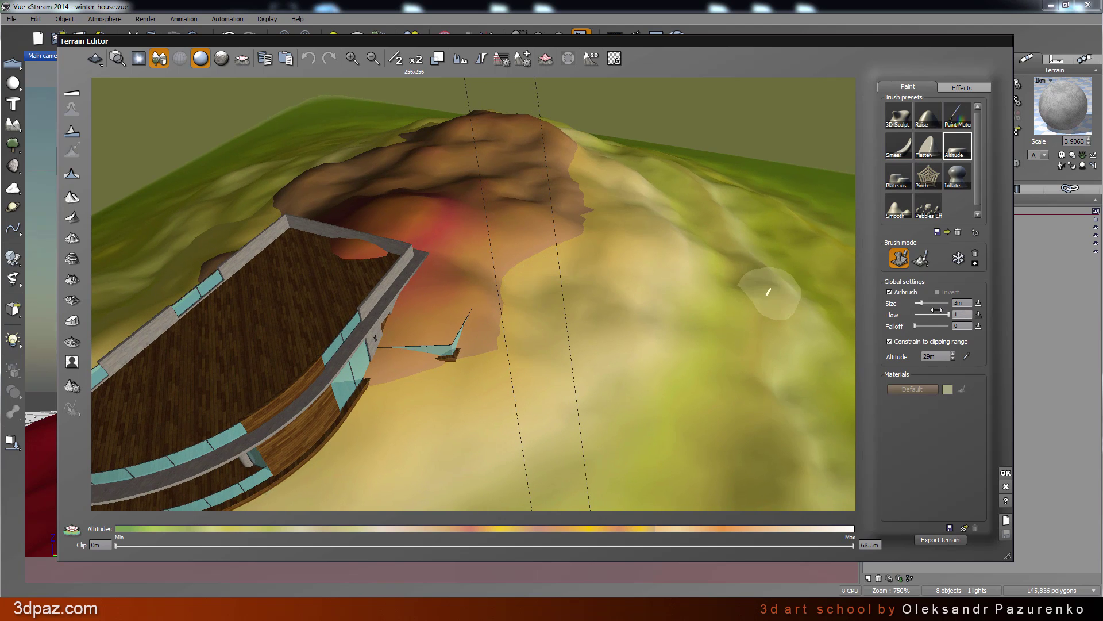
double_click(963, 304)
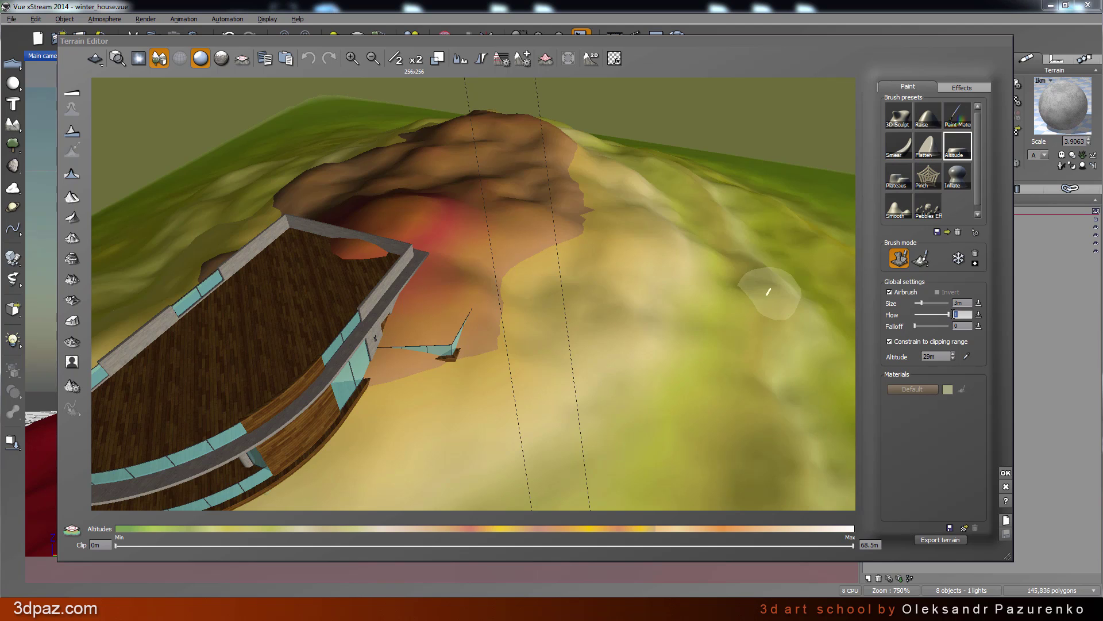
left_click(453, 328)
left_click_drag(454, 329, 515, 265)
mouse_move(514, 265)
right_mouse_down()
mouse_move(406, 317)
mouse_move(456, 296)
mouse_move(348, 311)
mouse_move(320, 253)
right_mouse_up()
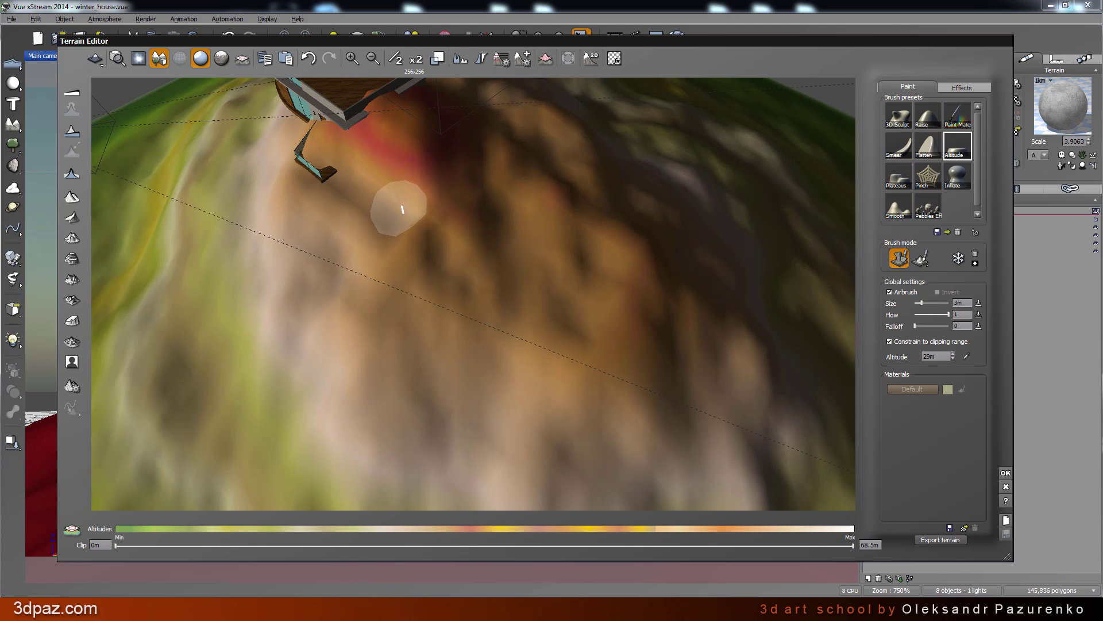
mouse_move(424, 228)
right_mouse_down()
mouse_move(440, 250)
mouse_move(407, 256)
right_mouse_up()
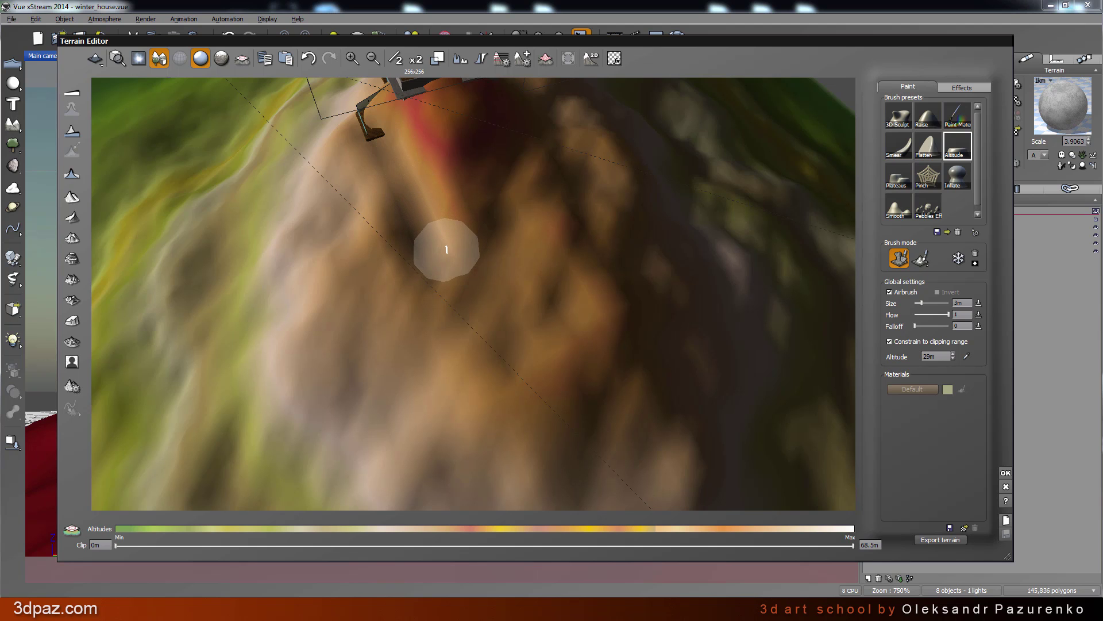
mouse_move(470, 302)
right_mouse_down()
mouse_move(743, 226)
mouse_move(697, 243)
mouse_move(670, 271)
mouse_move(568, 286)
right_mouse_up()
Set the brush size to 2 m and lower the terrain covering the side terrace up to the house's entrance
scroll(494, 313, "up", 4)
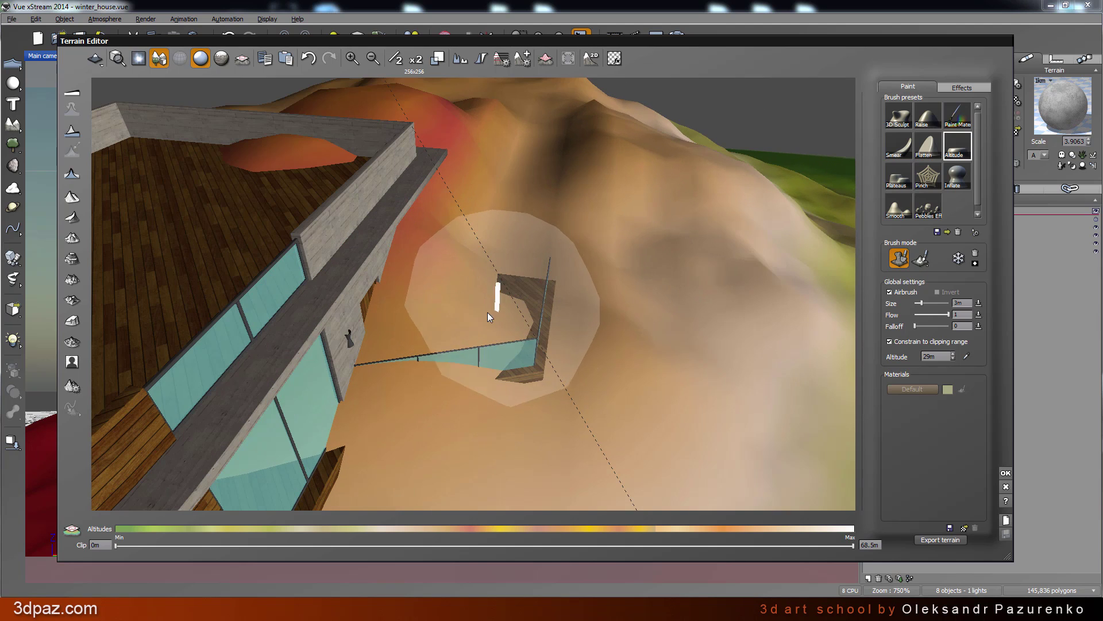
type("2")
key("Return")
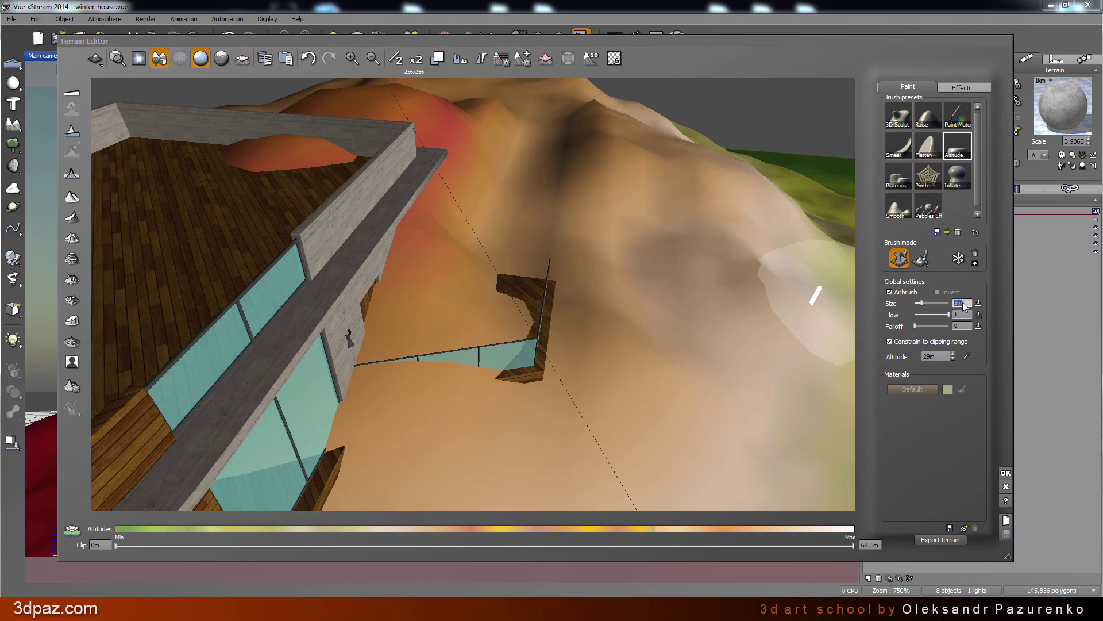
mouse_move(491, 315)
left_mouse_down()
mouse_move(464, 316)
mouse_move(476, 321)
mouse_move(465, 334)
mouse_move(415, 358)
mouse_move(429, 352)
mouse_move(389, 353)
left_mouse_up()
mouse_move(380, 345)
right_mouse_down()
mouse_move(416, 366)
mouse_move(398, 367)
mouse_move(402, 358)
right_mouse_up()
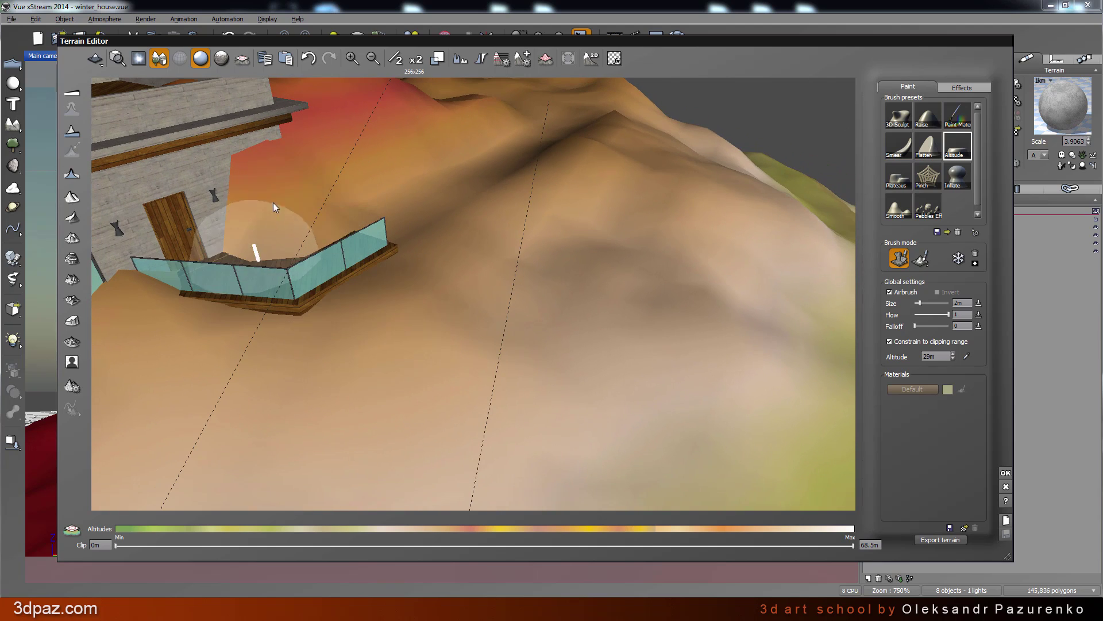
Lower the terrain protruding inside the house behind the large windows with the Altitude brush
mouse_move(291, 219)
right_mouse_down()
mouse_move(325, 193)
mouse_move(339, 205)
mouse_move(368, 195)
right_mouse_up()
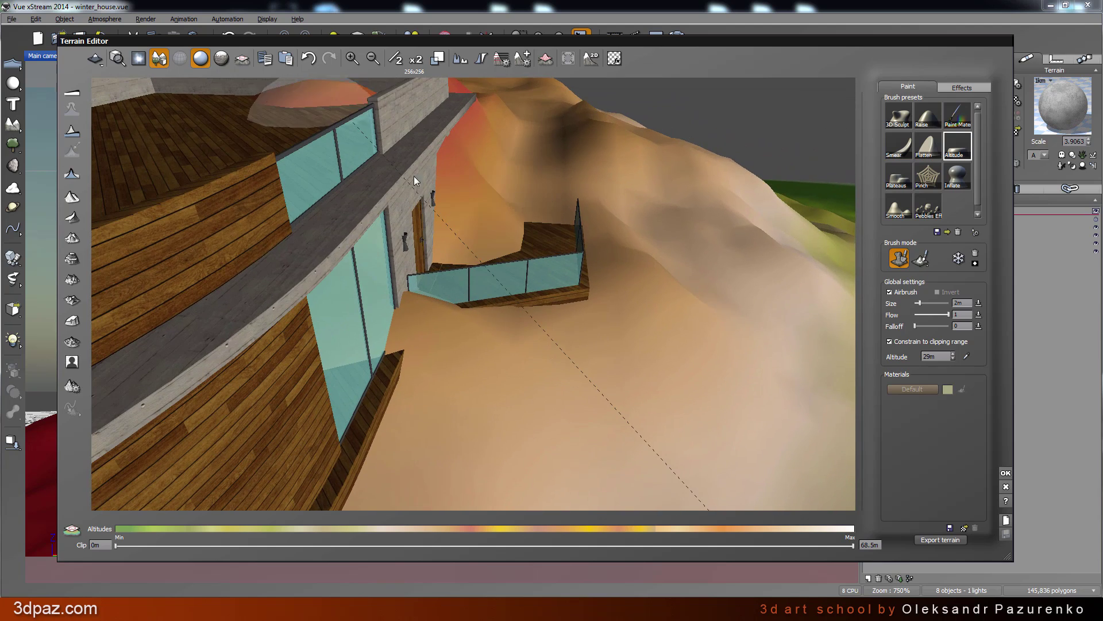
scroll(512, 270, "up", 10)
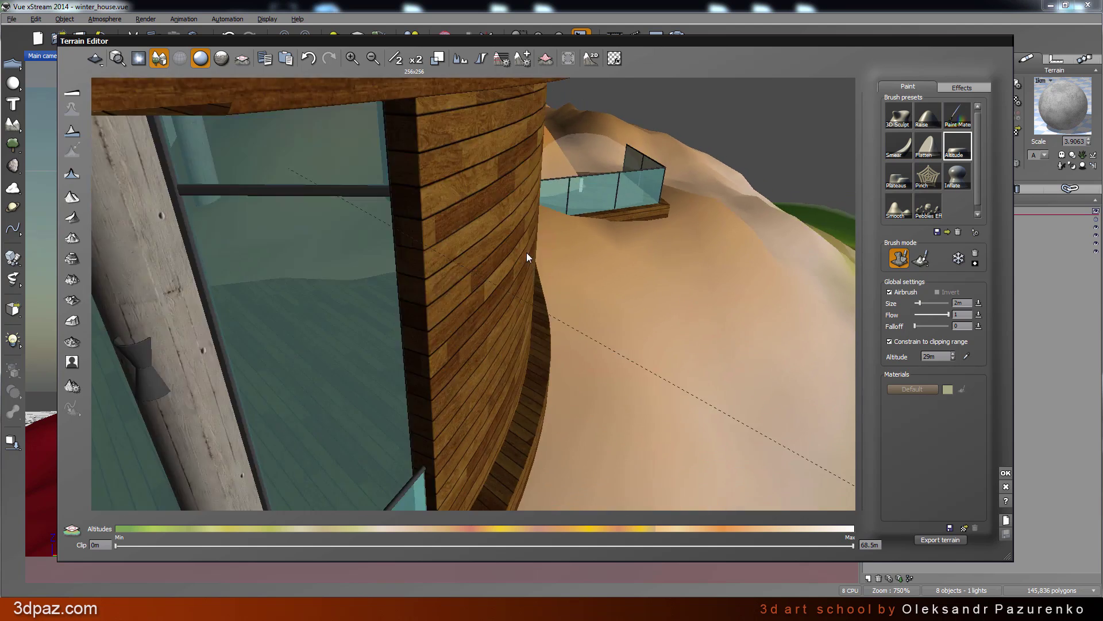
mouse_move(460, 192)
left_mouse_down()
mouse_move(514, 187)
mouse_move(517, 173)
mouse_move(505, 172)
mouse_move(547, 194)
mouse_move(262, 174)
mouse_move(345, 144)
mouse_move(322, 166)
mouse_move(368, 143)
mouse_move(414, 166)
left_mouse_up()
right_click_drag(376, 184, 403, 241)
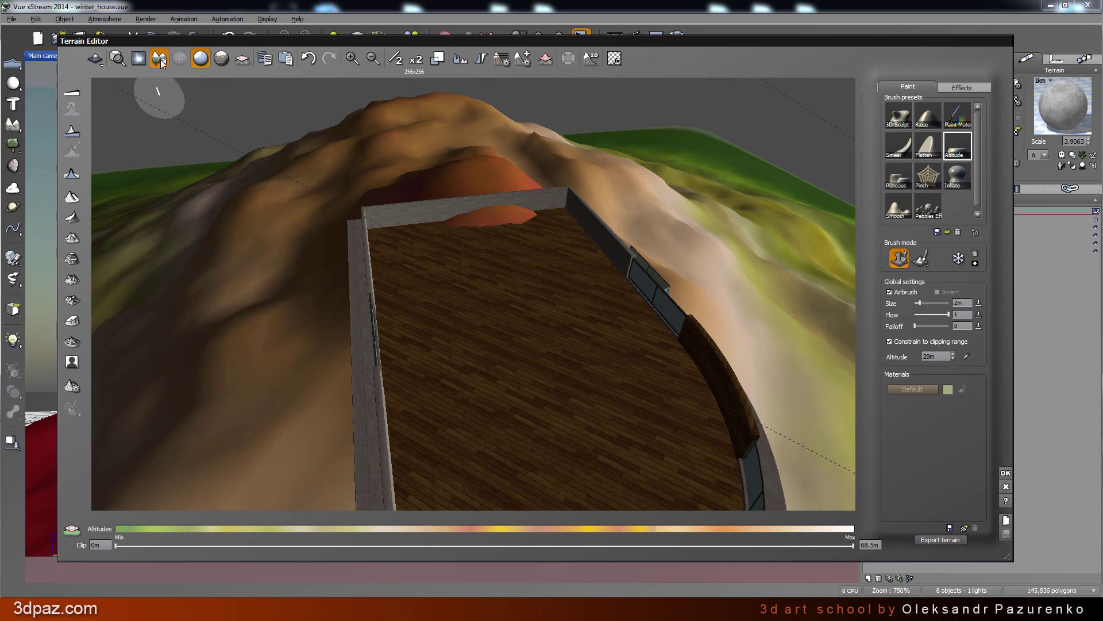
Hide the other scene objects and flatten the exposed hillside under the house with Altitude brush strokes
left_click(159, 59)
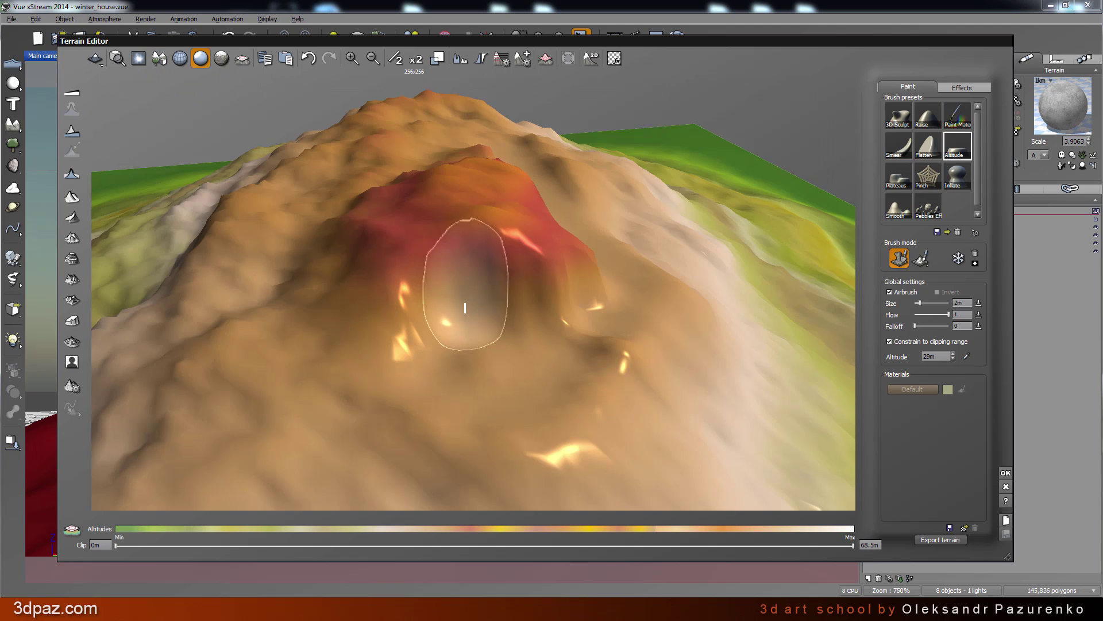
left_click_drag(465, 308, 511, 340)
mouse_move(511, 339)
right_mouse_down()
mouse_move(471, 385)
mouse_move(497, 383)
right_mouse_up()
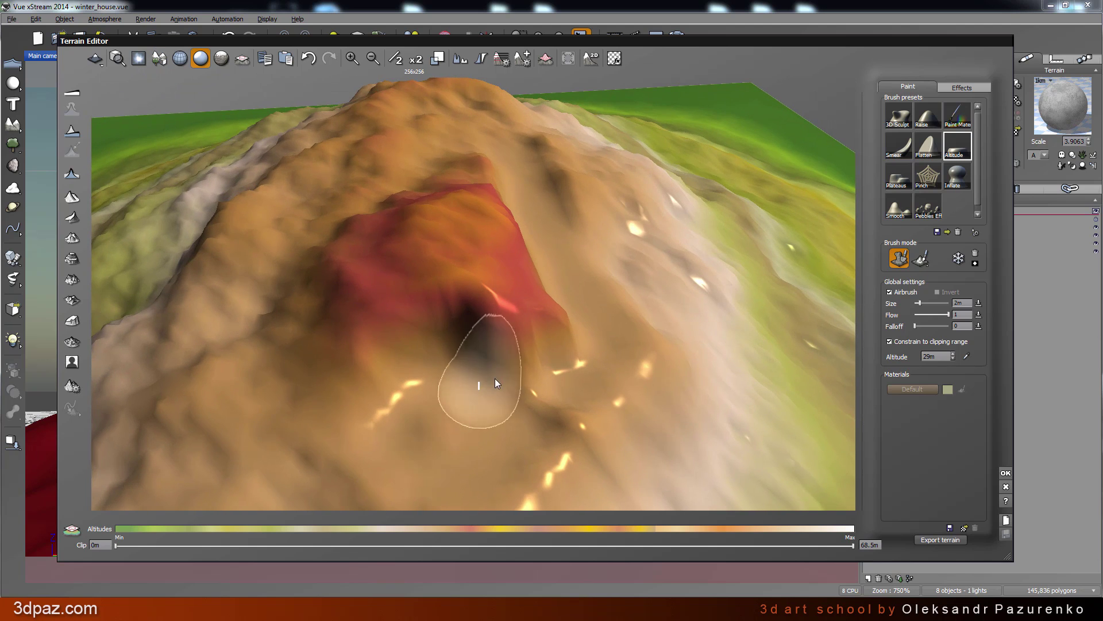
mouse_move(497, 383)
left_mouse_down()
mouse_move(449, 367)
mouse_move(420, 382)
mouse_move(400, 369)
mouse_move(390, 418)
mouse_move(404, 360)
mouse_move(459, 369)
left_mouse_up()
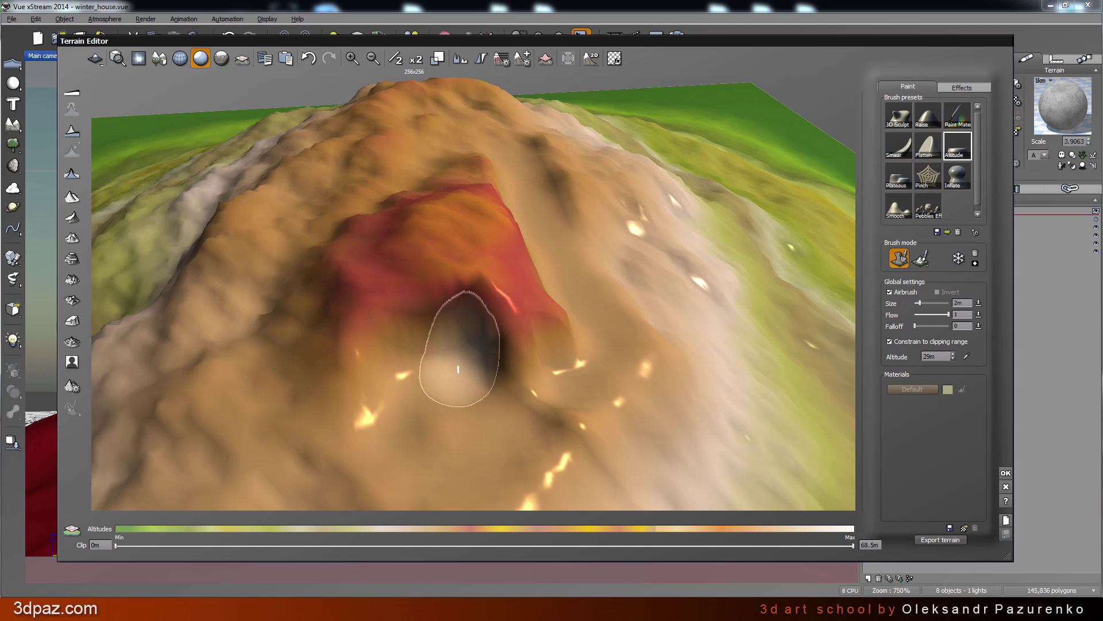
Show the house again, level the remaining terrain bumps behind its front glass wall, and turn off Airbrush
mouse_move(468, 419)
right_mouse_down()
mouse_move(472, 399)
mouse_move(547, 362)
mouse_move(580, 368)
right_mouse_up()
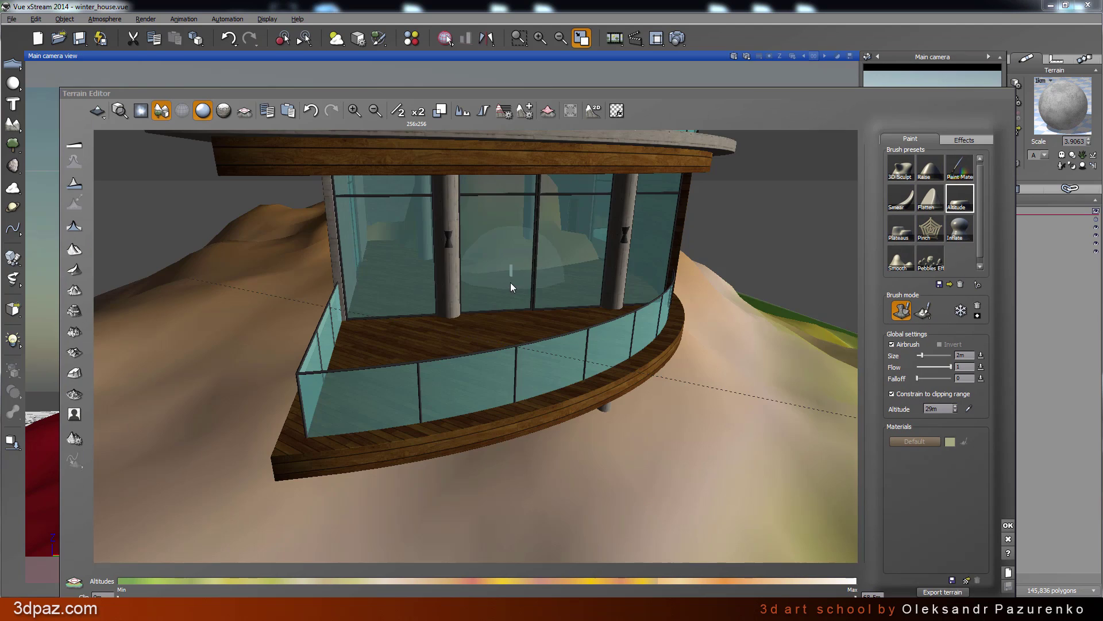
right_click_drag(510, 286, 470, 266)
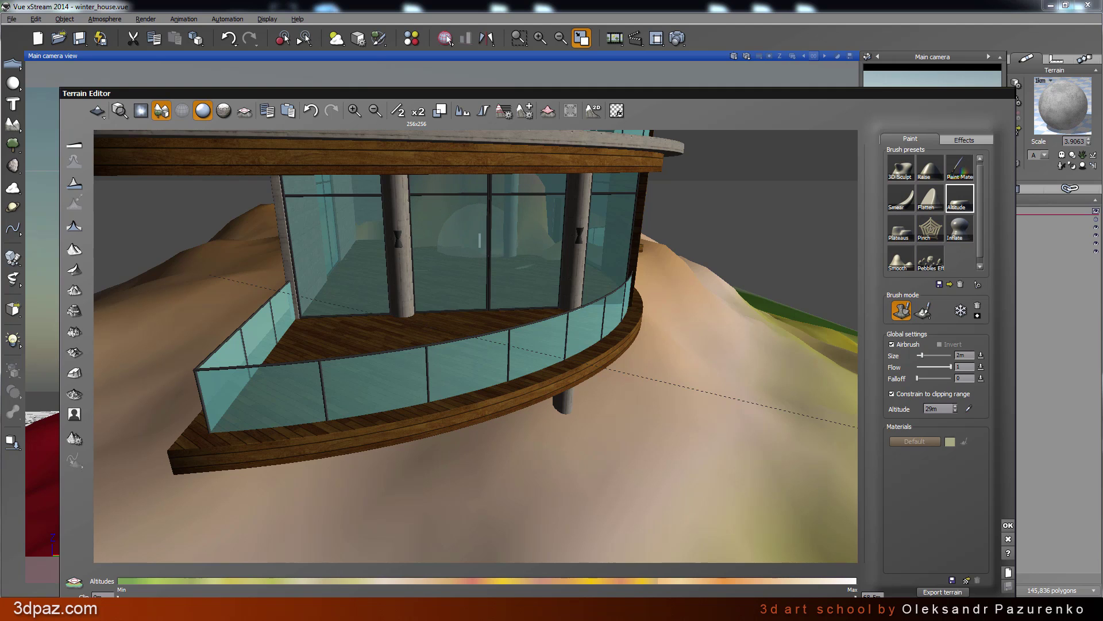
right_click_drag(412, 278, 419, 266)
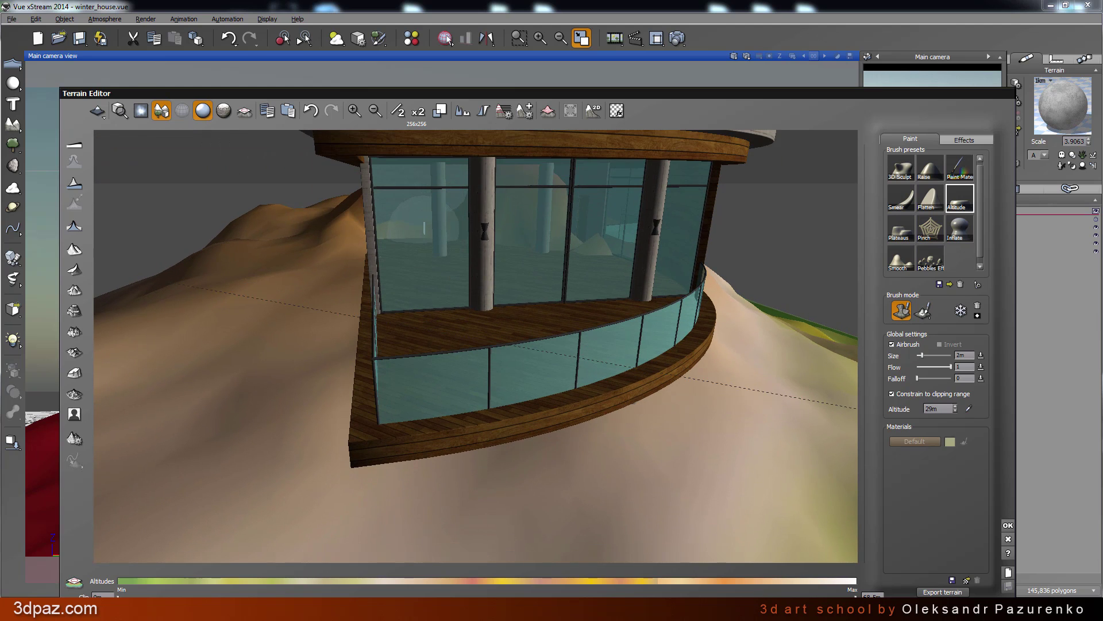
mouse_move(429, 243)
right_mouse_down()
mouse_move(408, 239)
mouse_move(457, 245)
right_mouse_up()
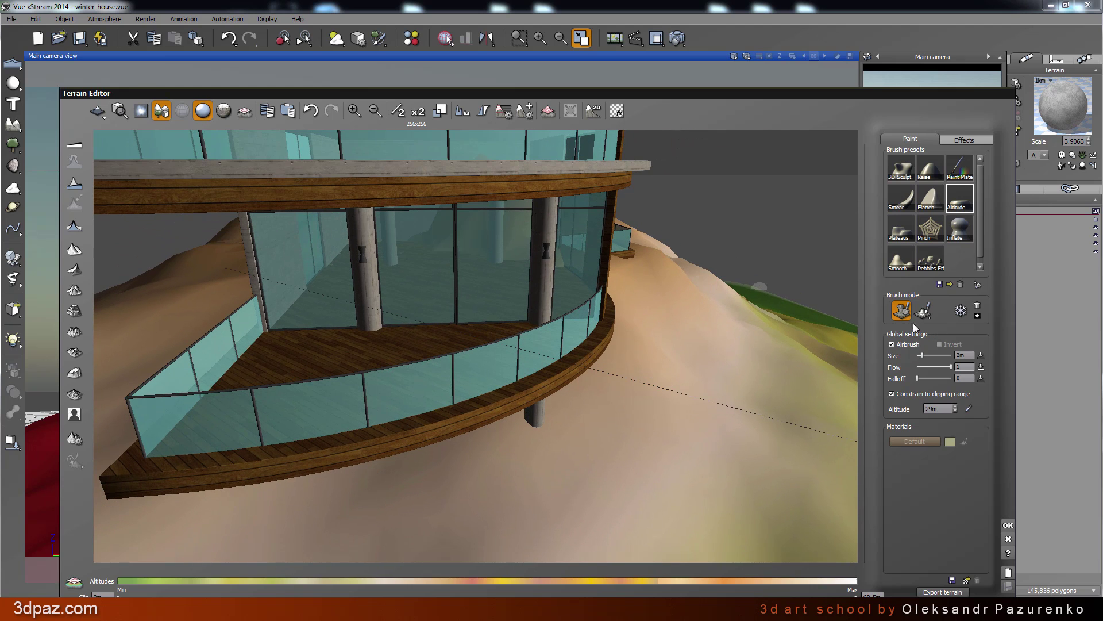
left_click(894, 345)
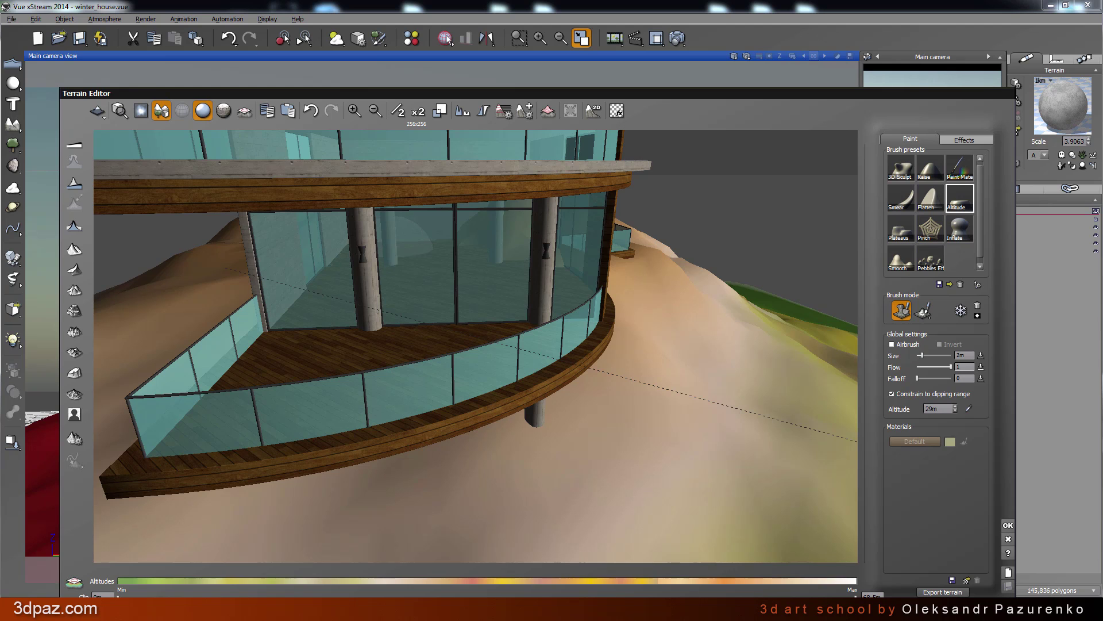
Undo the last Altitude brush strokes on the terrain behind the house
right_click_drag(430, 267, 542, 244)
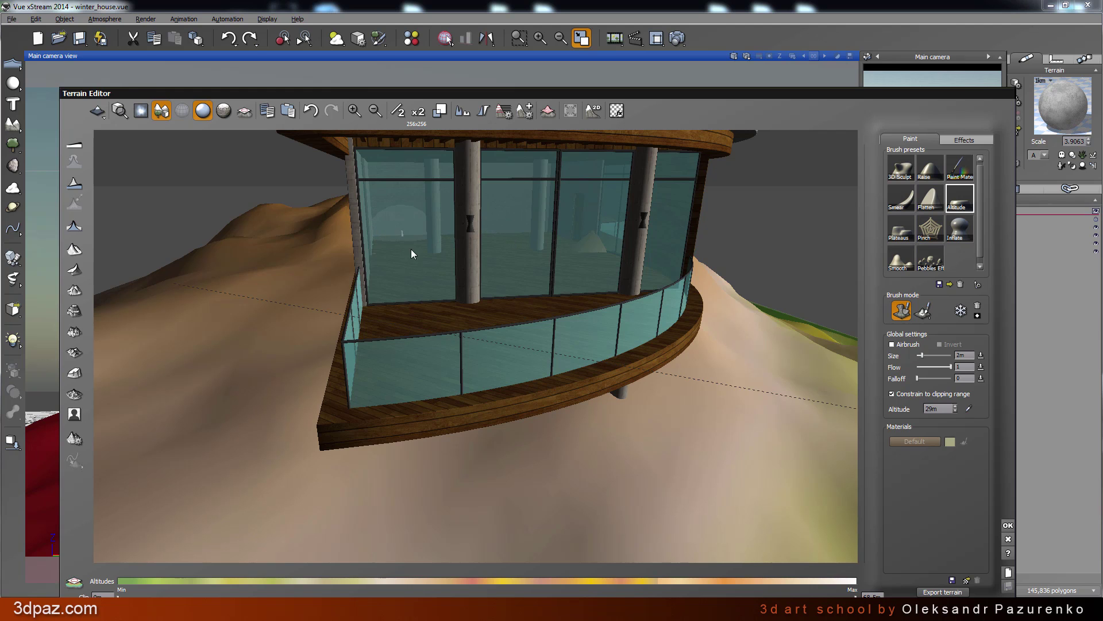
right_click_drag(412, 250, 321, 288)
left_click(312, 111)
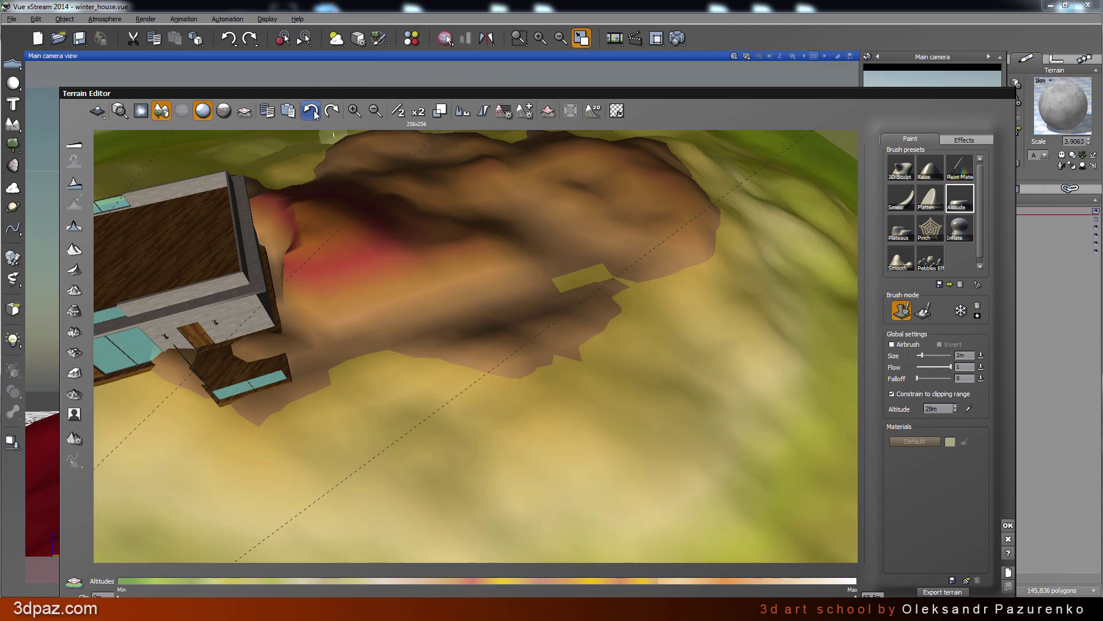
left_click(313, 112)
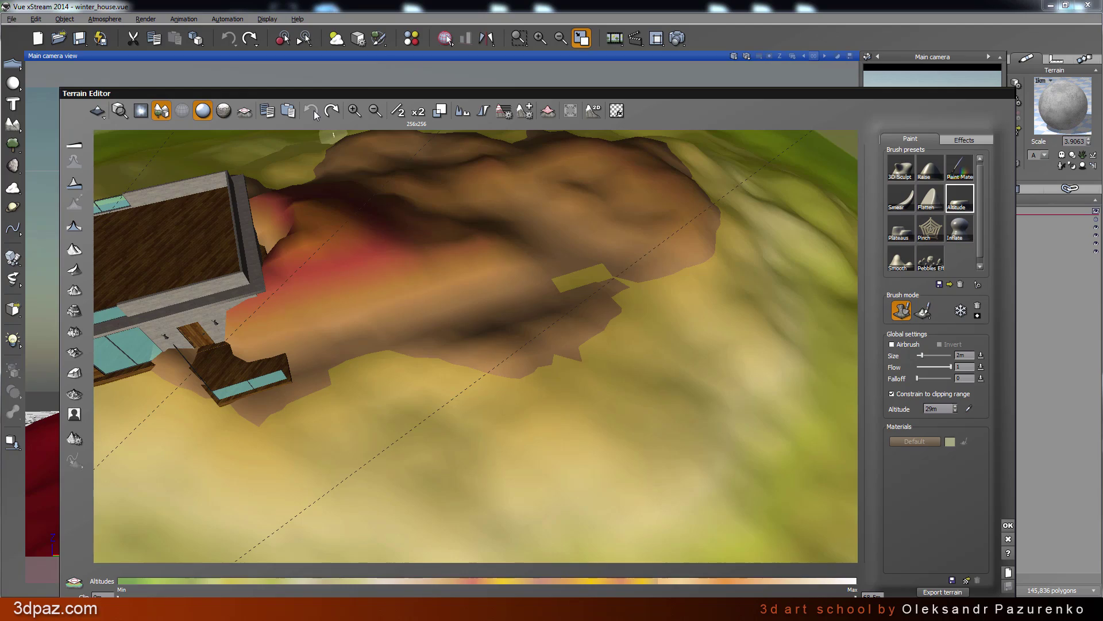
right_click_drag(414, 236, 509, 222)
Hide the other scene objects, set the brush size to 1 m, and flatten the terrain hollow where the house stands with the Altitude brush
left_click(162, 110)
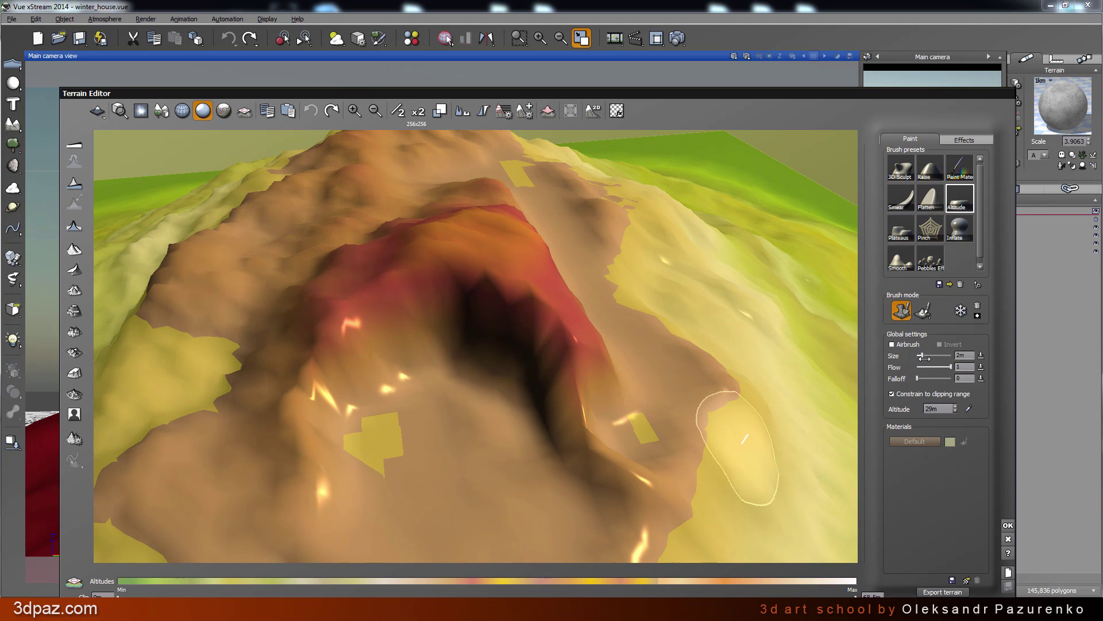
left_click_drag(924, 357, 922, 358)
double_click(967, 355)
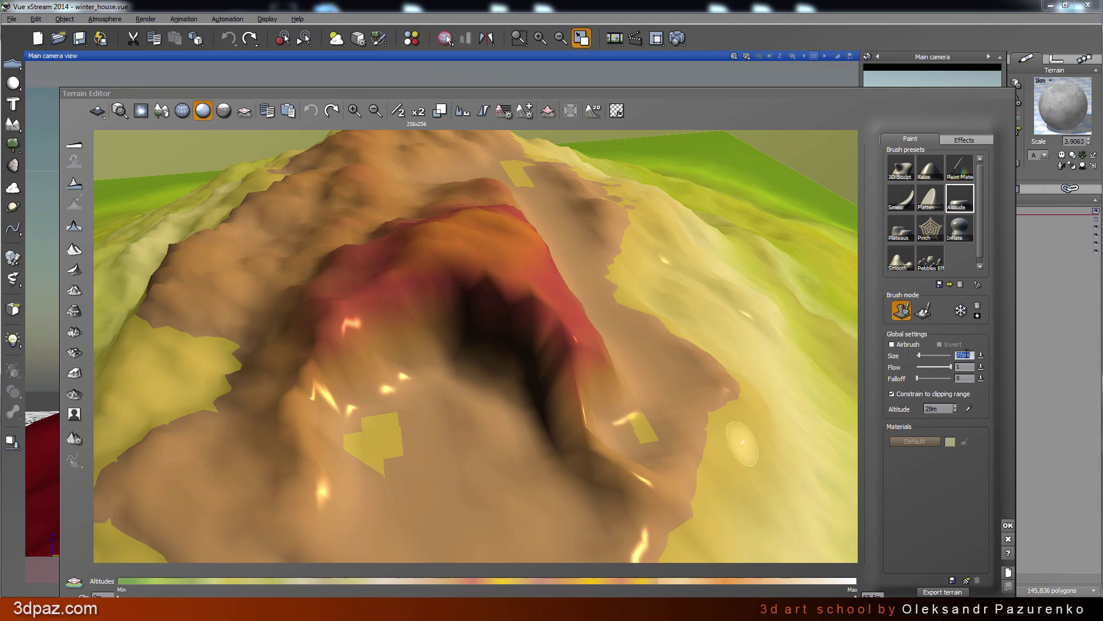
type("1")
key("Return")
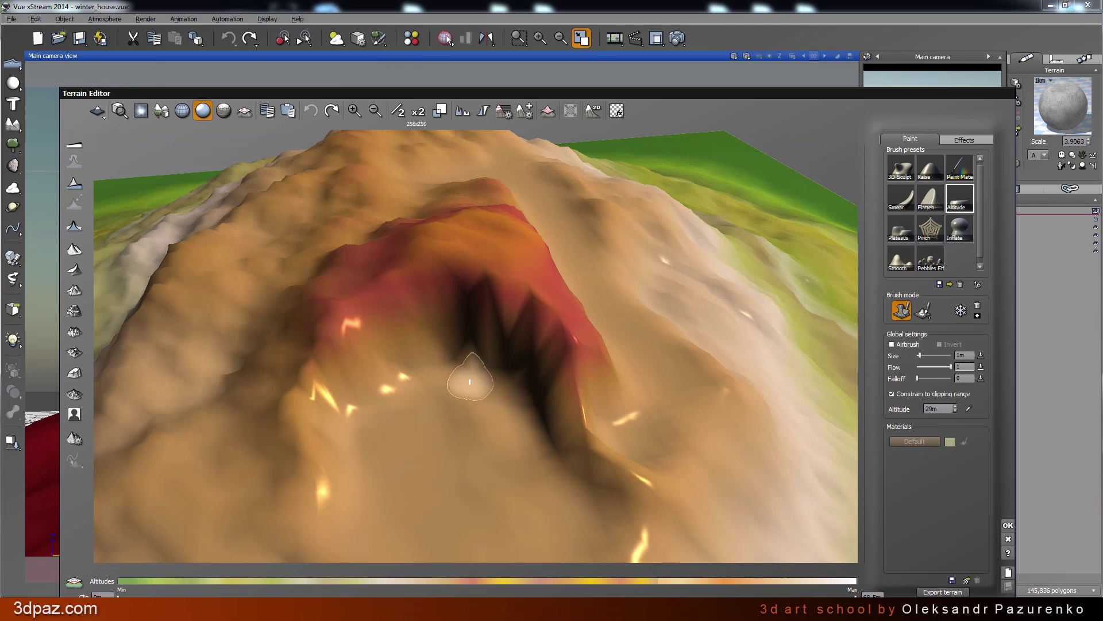
mouse_move(477, 378)
left_mouse_down()
mouse_move(505, 396)
mouse_move(480, 305)
mouse_move(425, 368)
mouse_move(376, 382)
mouse_move(364, 433)
mouse_move(437, 480)
left_mouse_up()
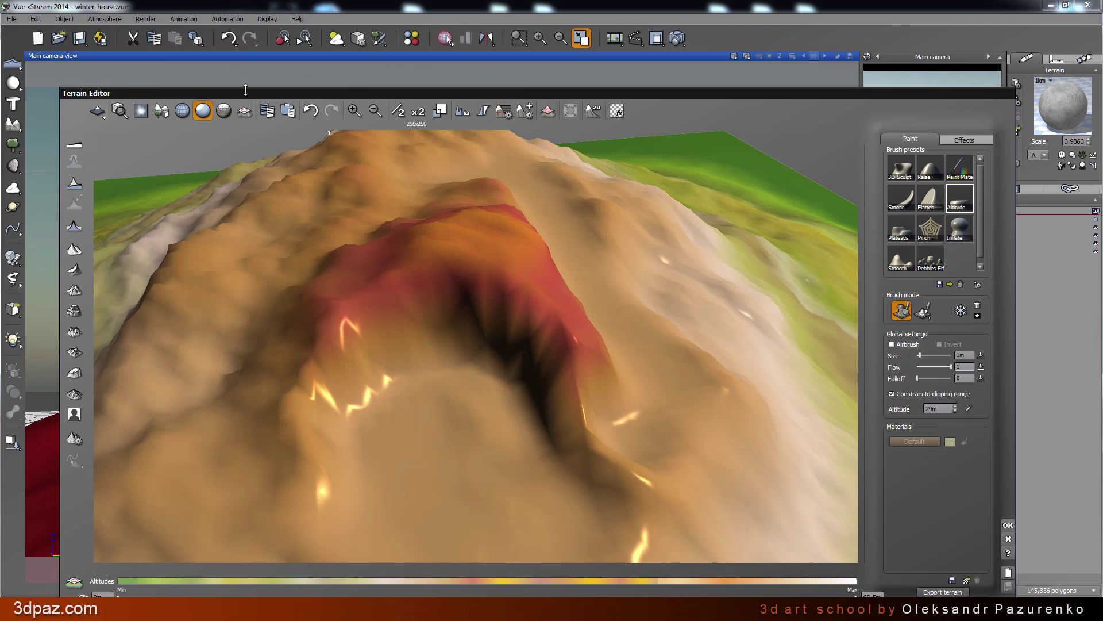
Show the house again, level the terrain bumps protruding through the interior floor near the back wall, and apply the terrain edits
left_click(161, 110)
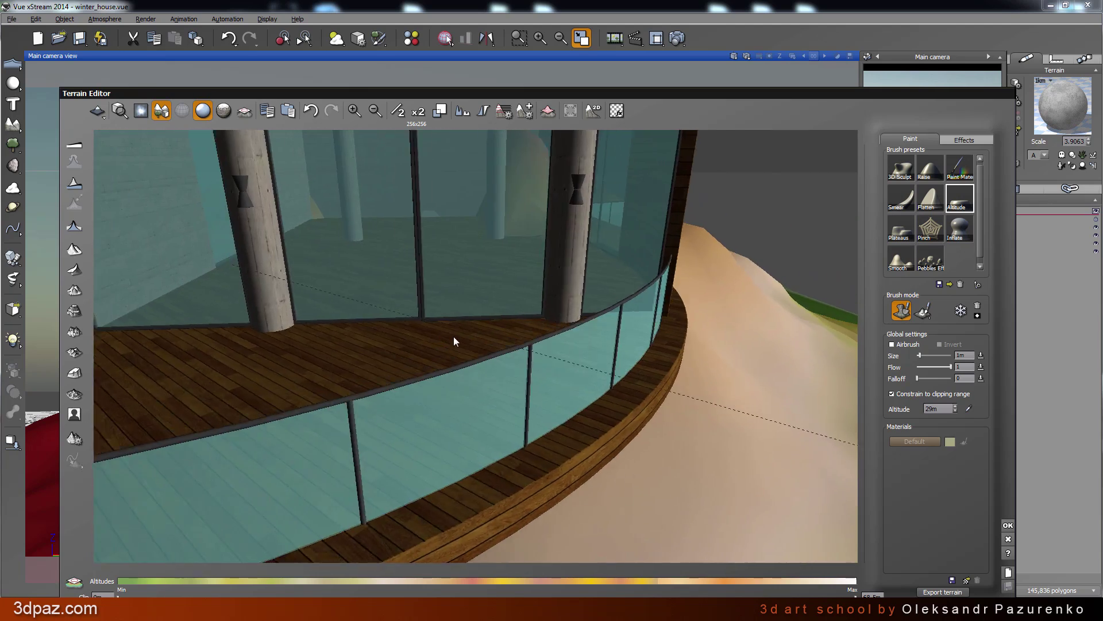
scroll(454, 341, "up", 10)
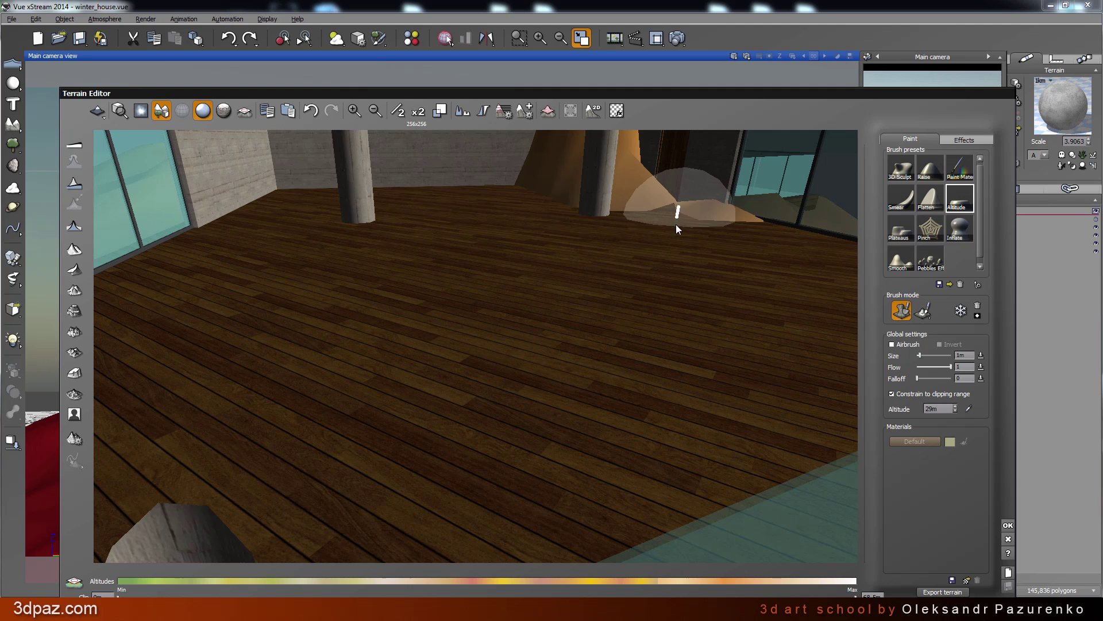
mouse_move(676, 224)
left_mouse_down()
mouse_move(685, 229)
mouse_move(691, 211)
mouse_move(535, 192)
left_mouse_up()
right_click_drag(542, 181, 541, 219)
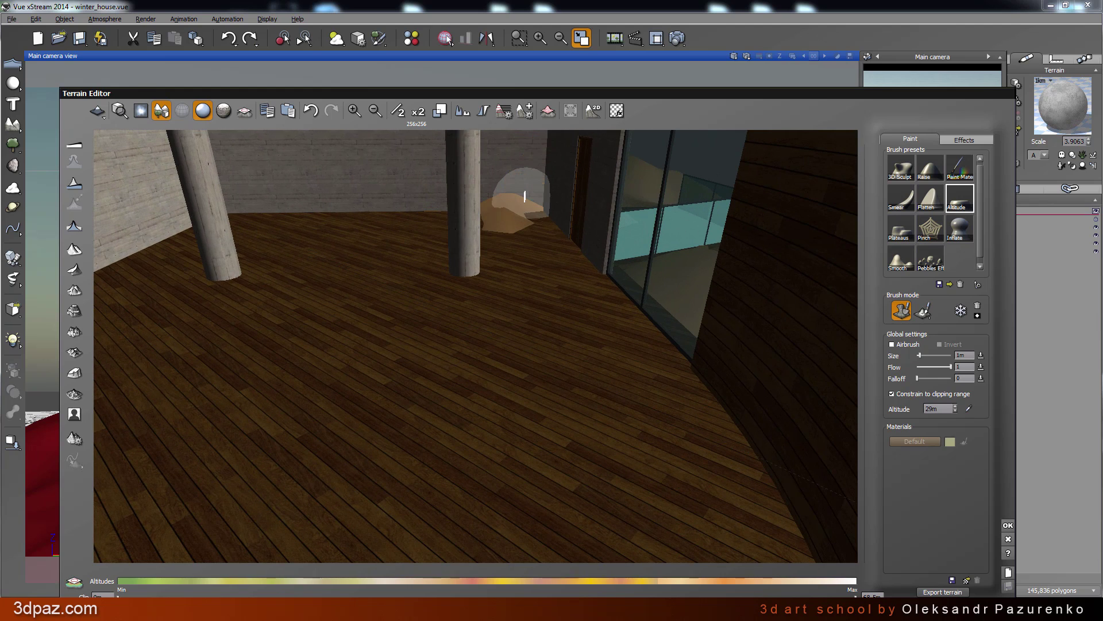
left_click_drag(502, 211, 505, 209)
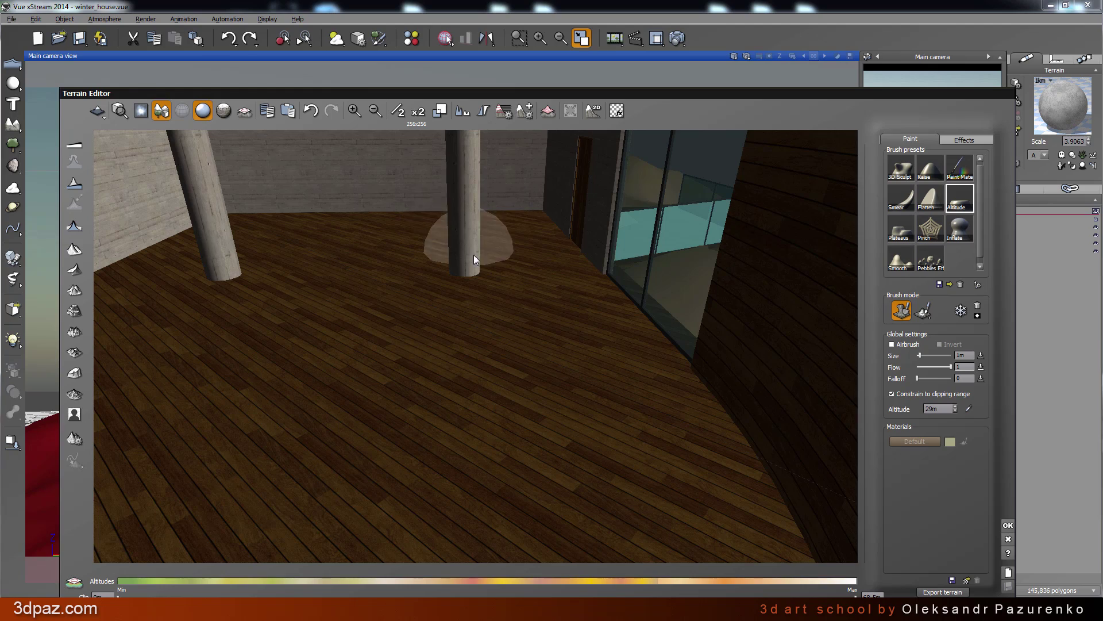
right_click_drag(474, 254, 584, 285)
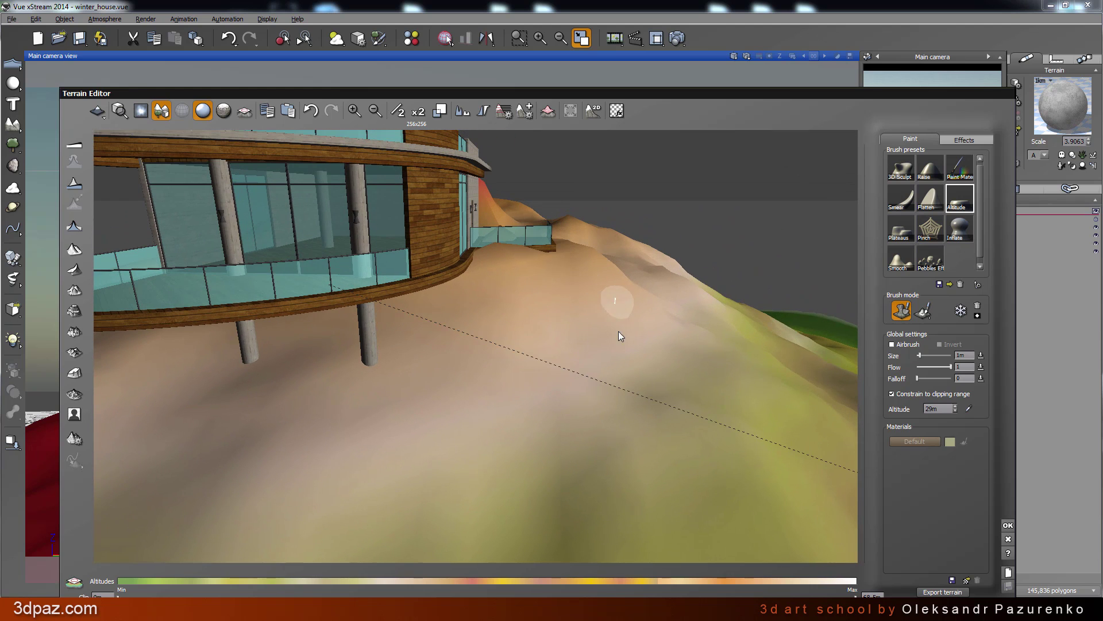
left_click(1008, 525)
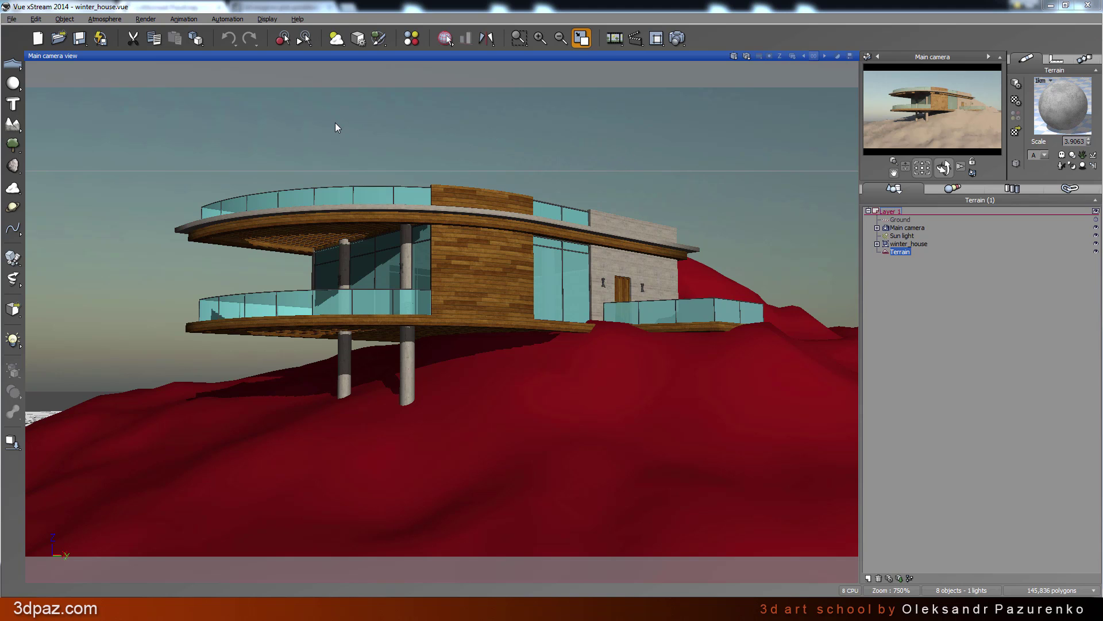
Set the atmosphere lighting to Global ambience and the model to Standard spectral, letting Vue automatically adjust the atmosphere and camera exposure
left_click(337, 39)
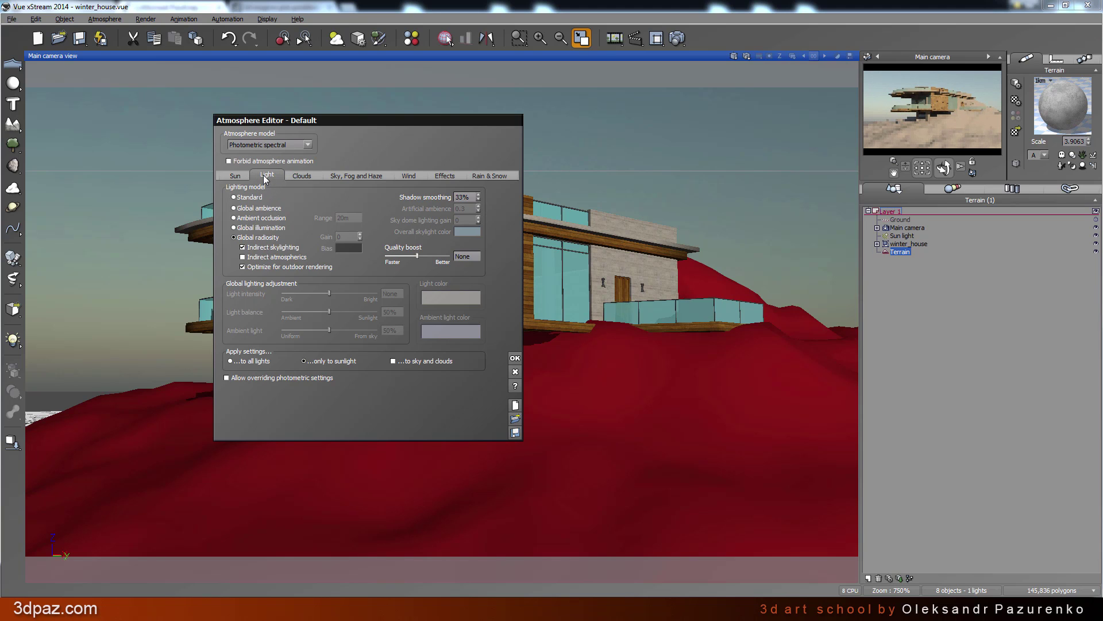
left_click(236, 209)
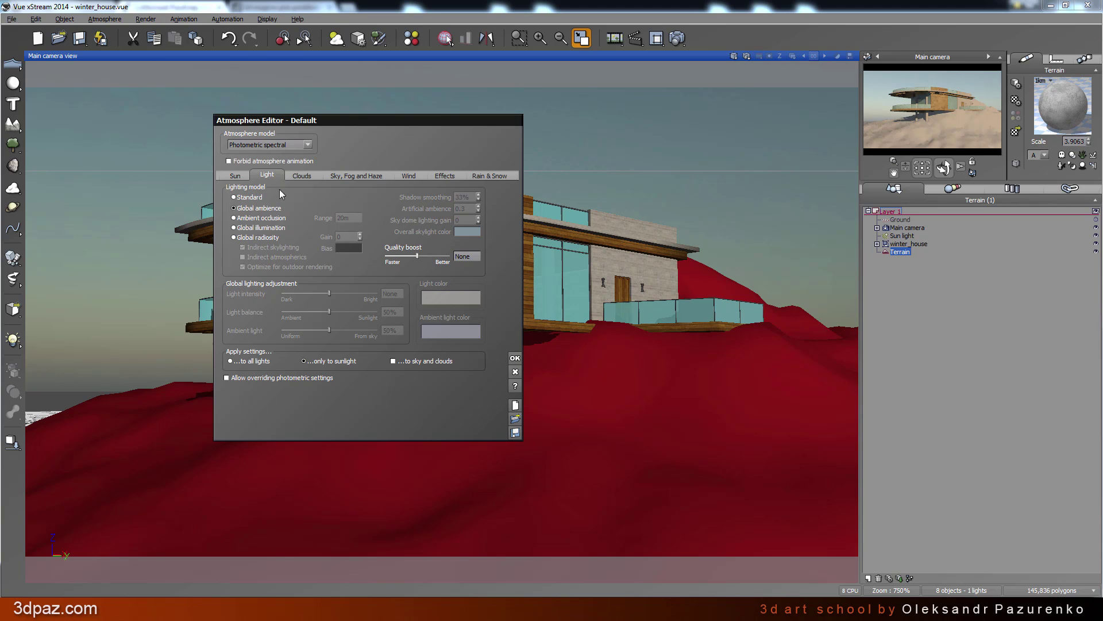
left_click(310, 145)
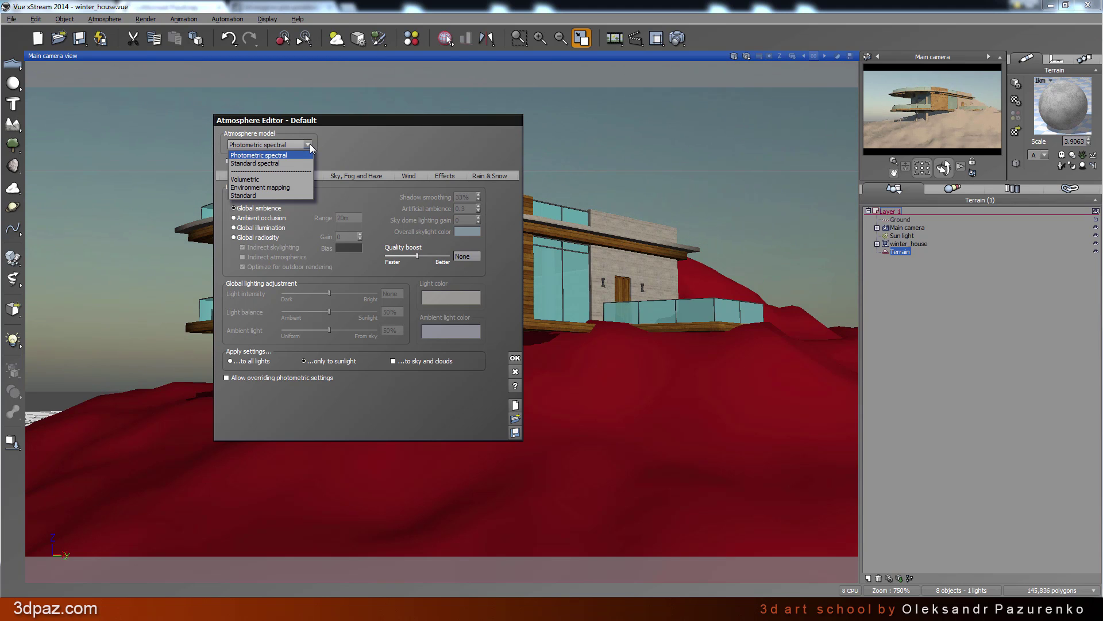
left_click(288, 165)
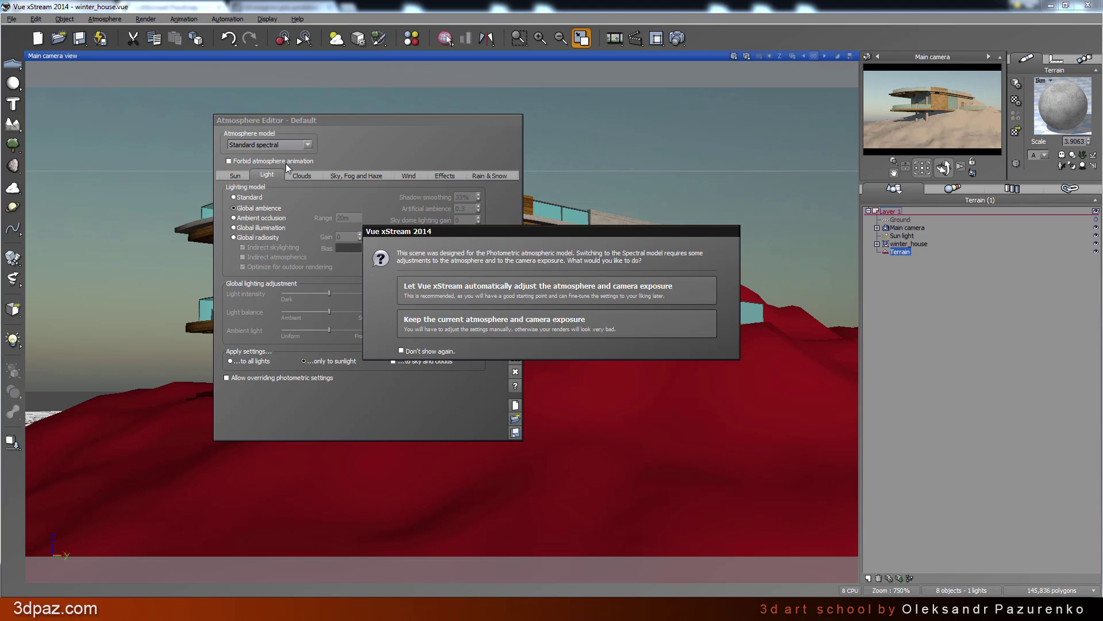
left_click_drag(438, 233, 406, 174)
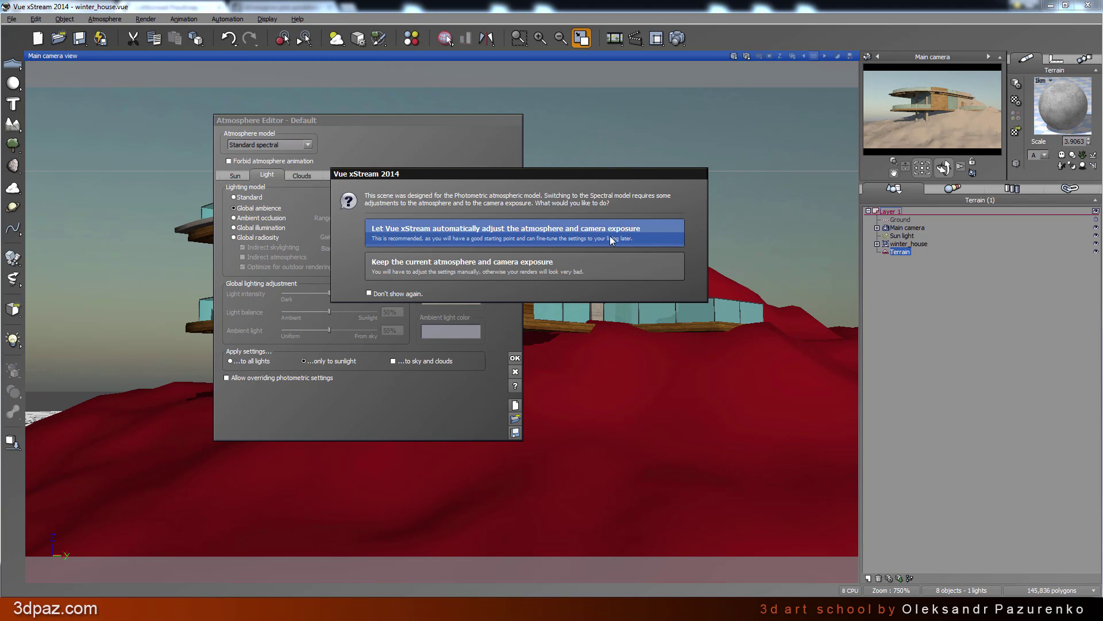
left_click(575, 238)
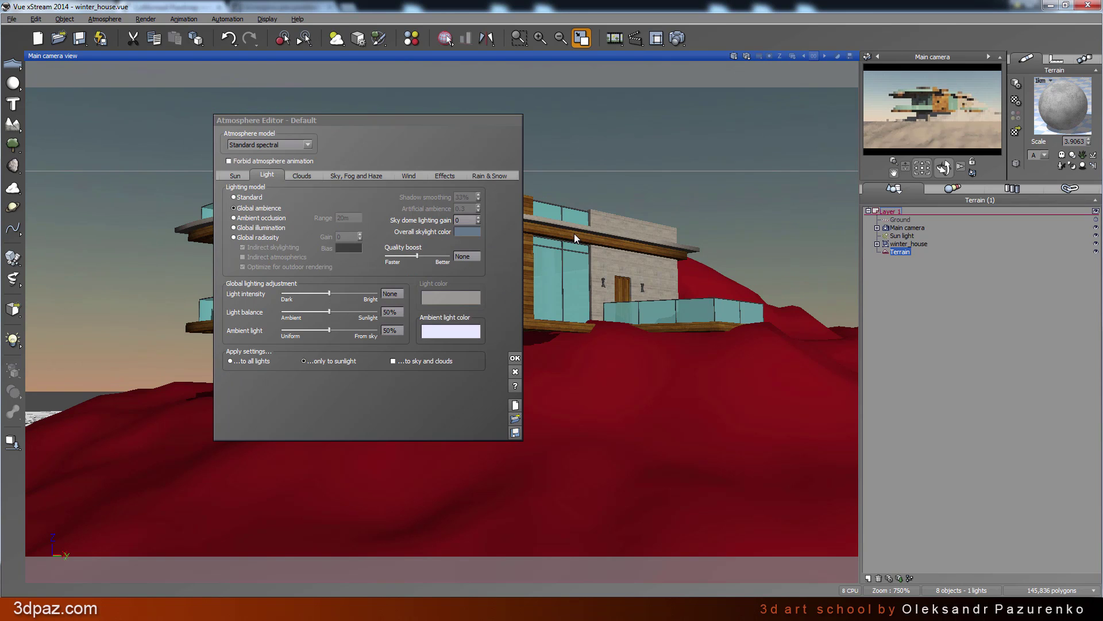
left_click(515, 358)
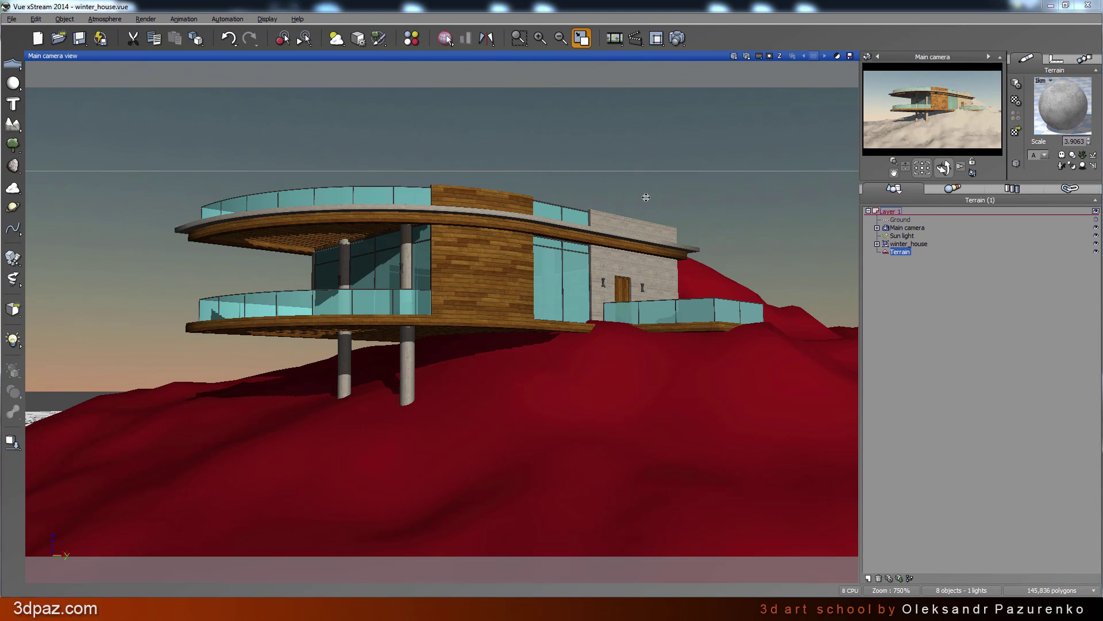
Render a preview in the maximized main camera view and accept the default post render options
left_click(679, 38)
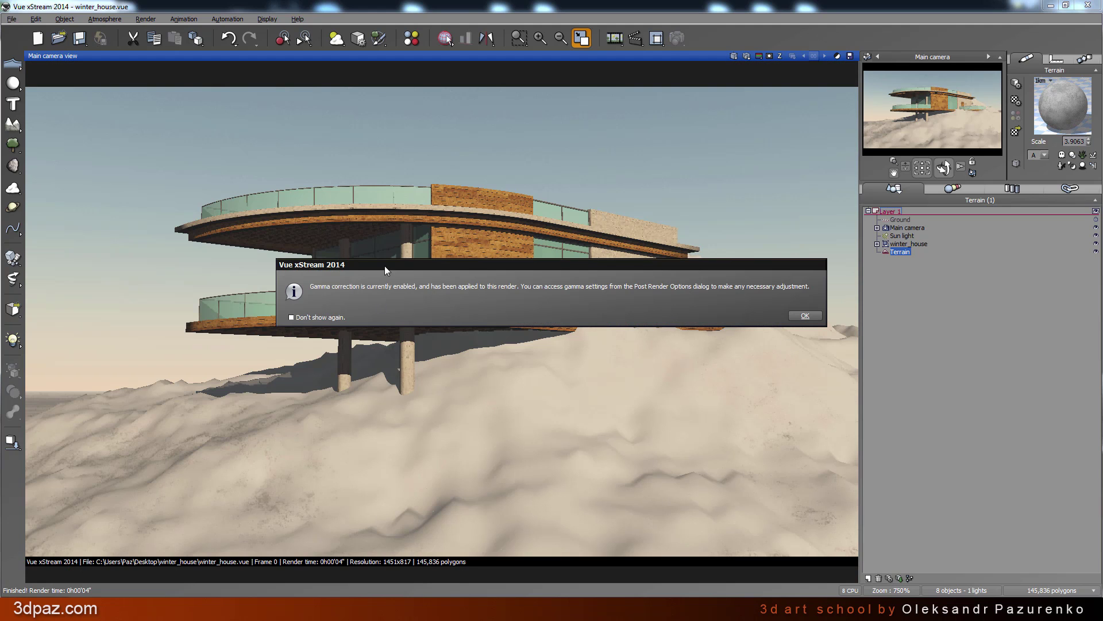
left_click_drag(385, 267, 330, 220)
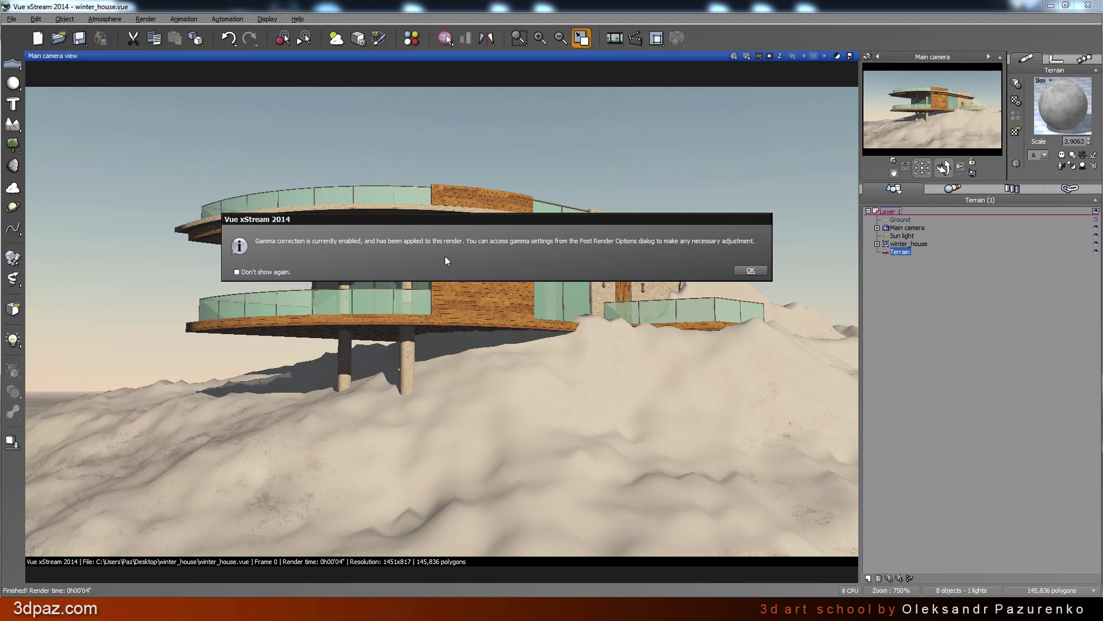
left_click(750, 271)
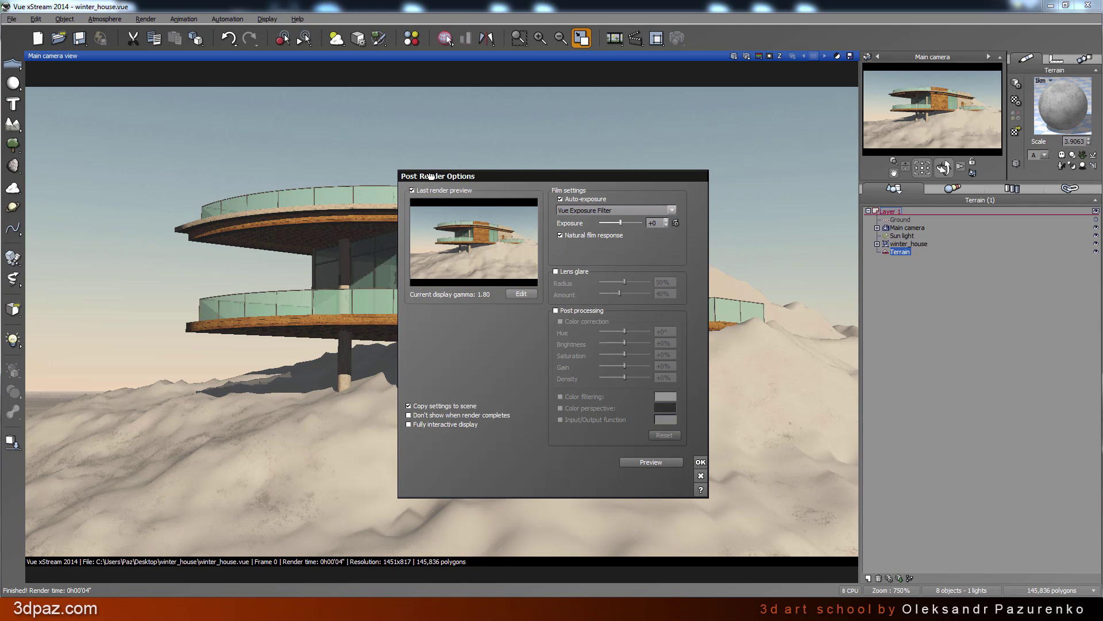
left_click_drag(431, 175, 425, 176)
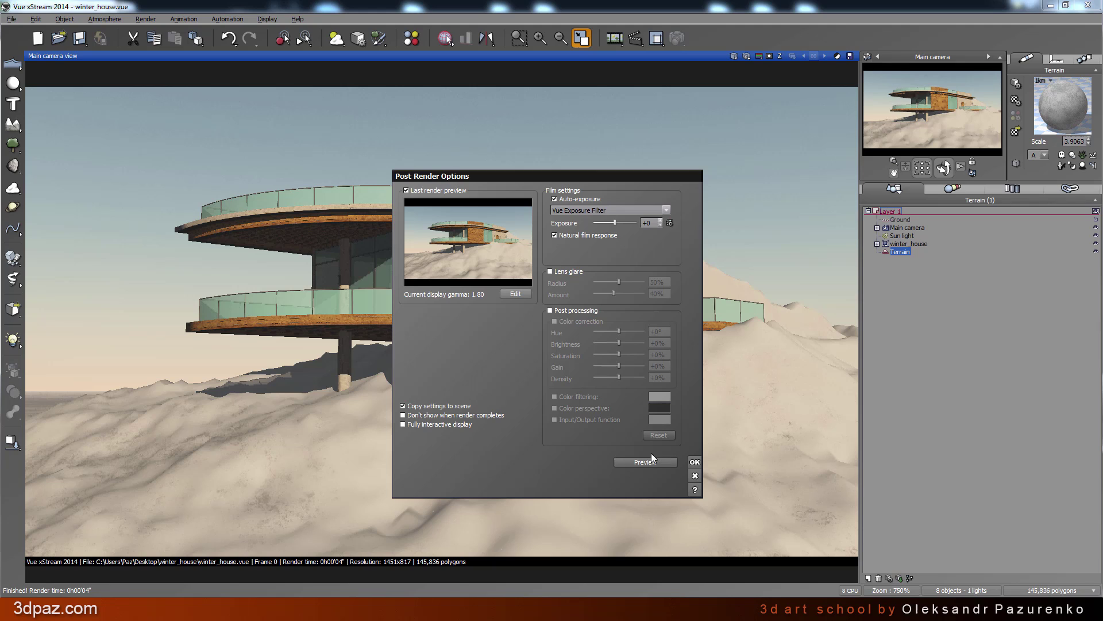
left_click(695, 463)
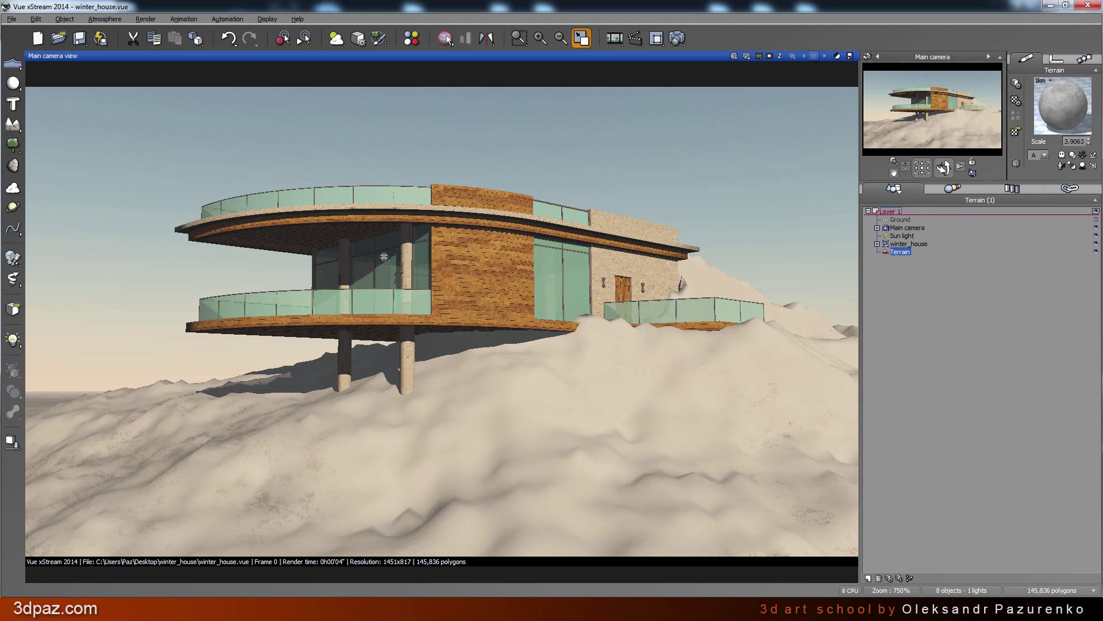
Switch to the four-view layout, render the small camera view, accept the post render options, and maximize the camera view again
double_click(436, 58)
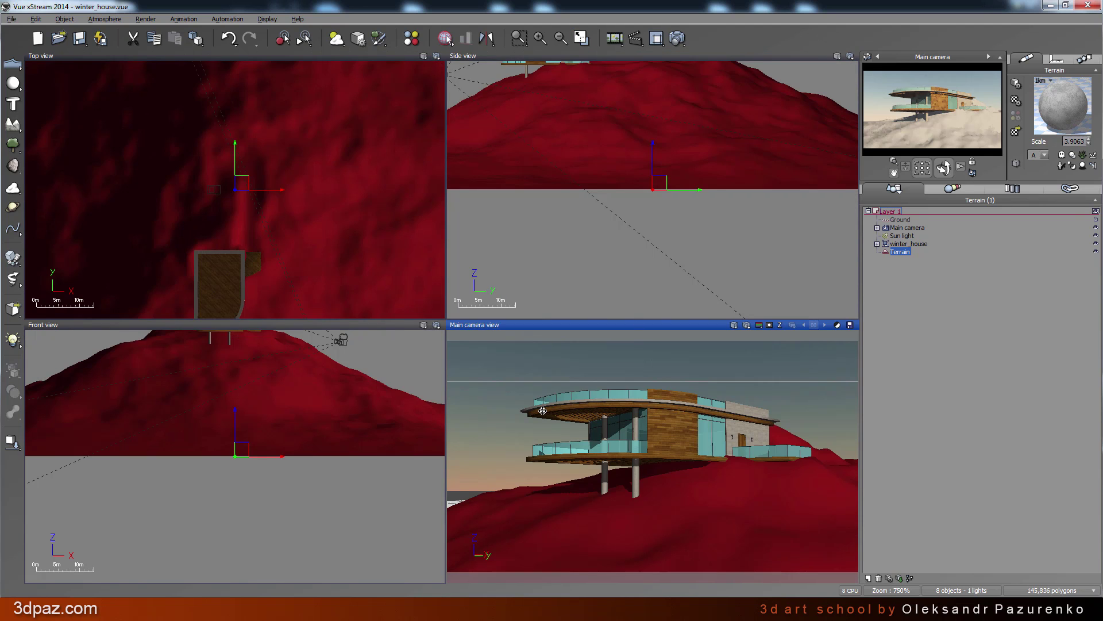
left_click(683, 39)
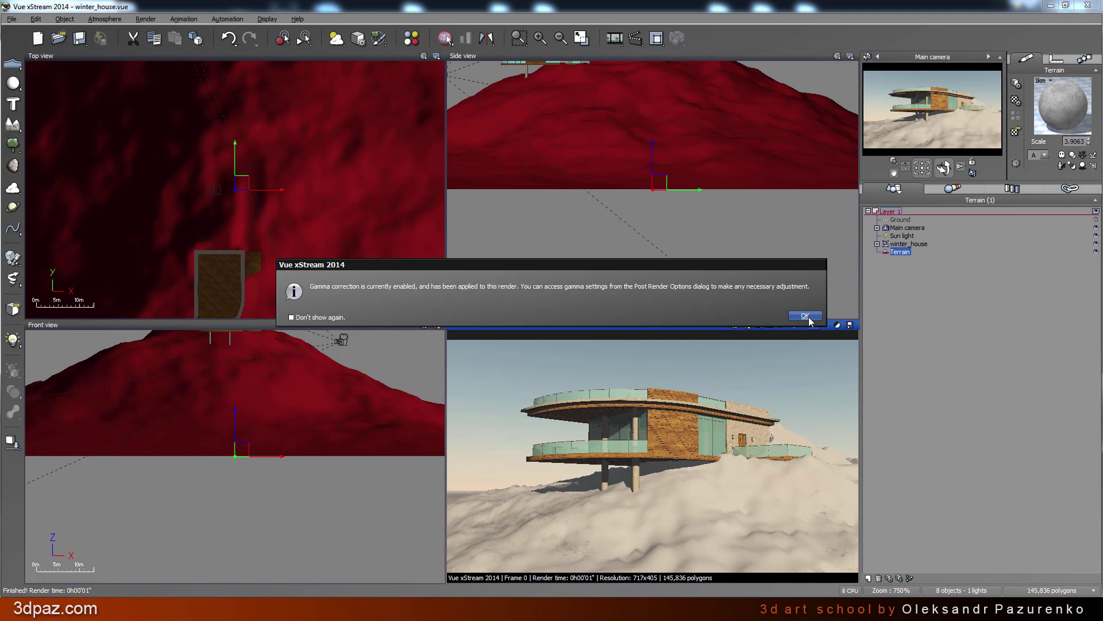
left_click(812, 319)
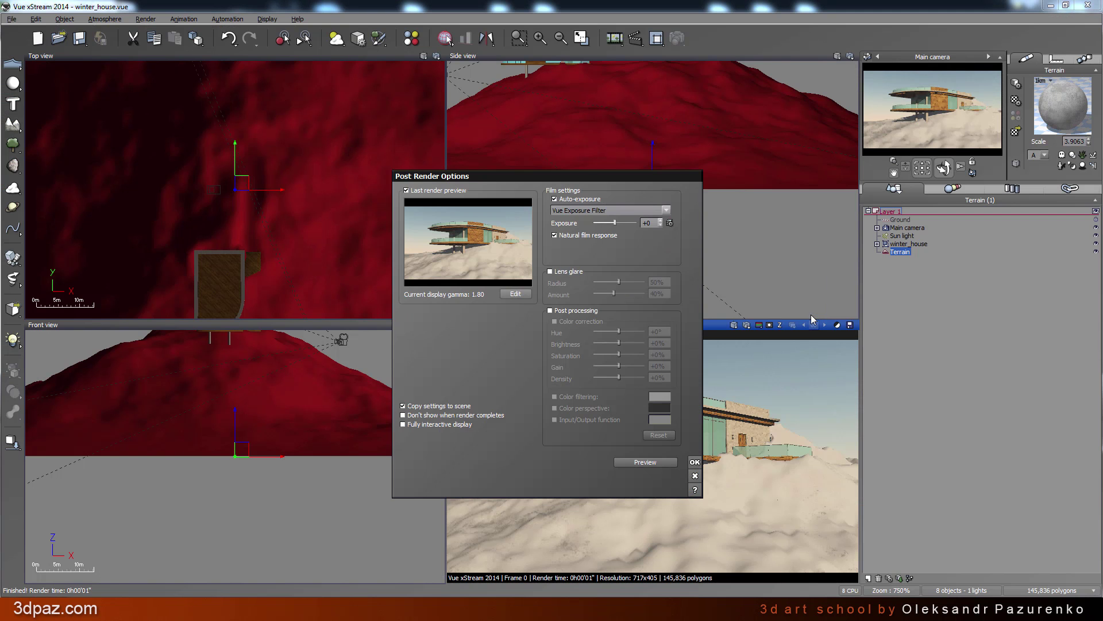
left_click(695, 462)
double_click(633, 326)
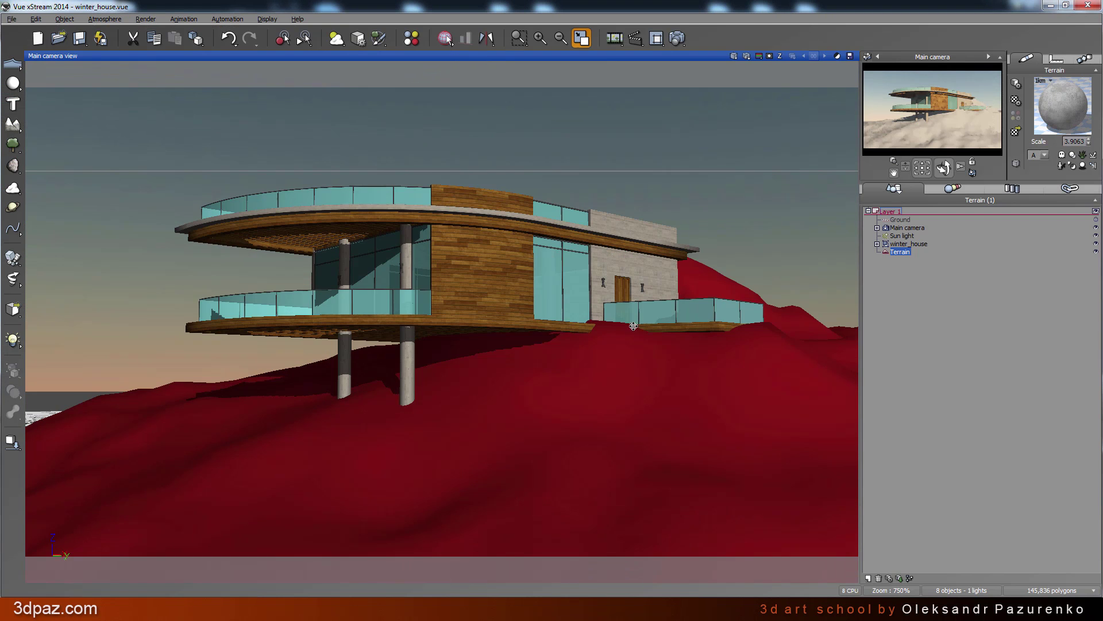
Set the render options to Render to screen at 1920x1080 and render the scene
left_click(677, 39)
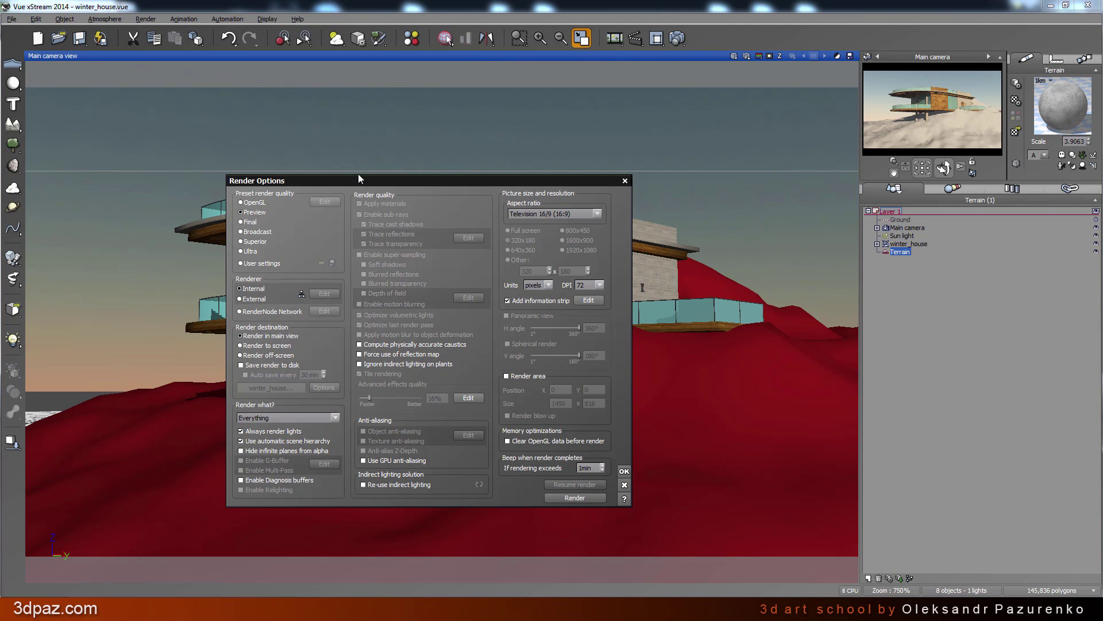
left_click_drag(360, 176, 408, 90)
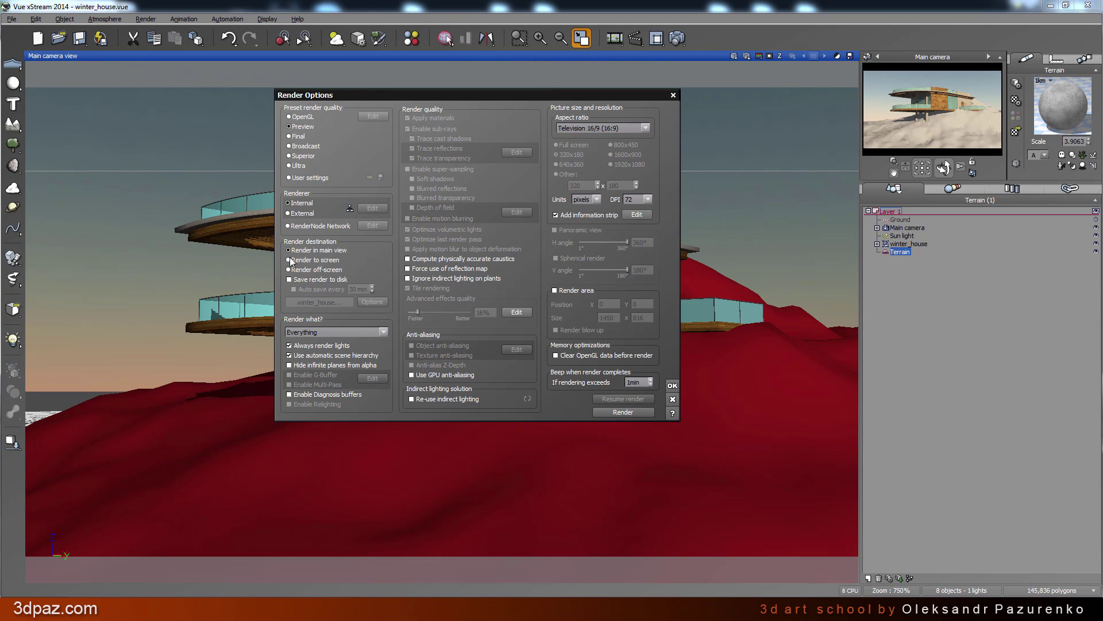
left_click(310, 259)
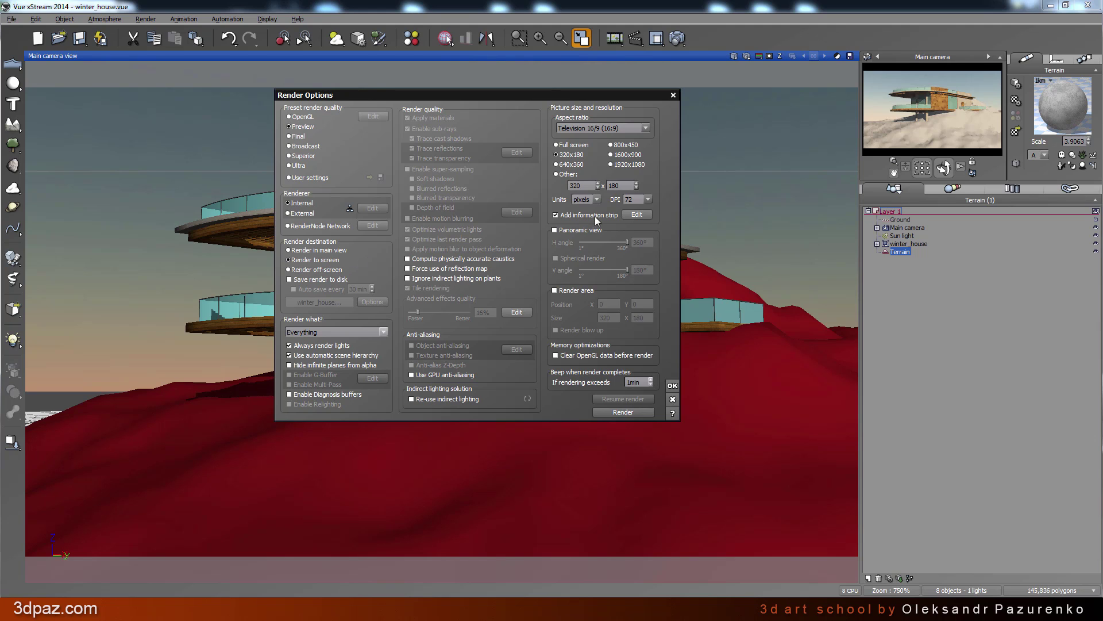
left_click_drag(564, 95, 515, 101)
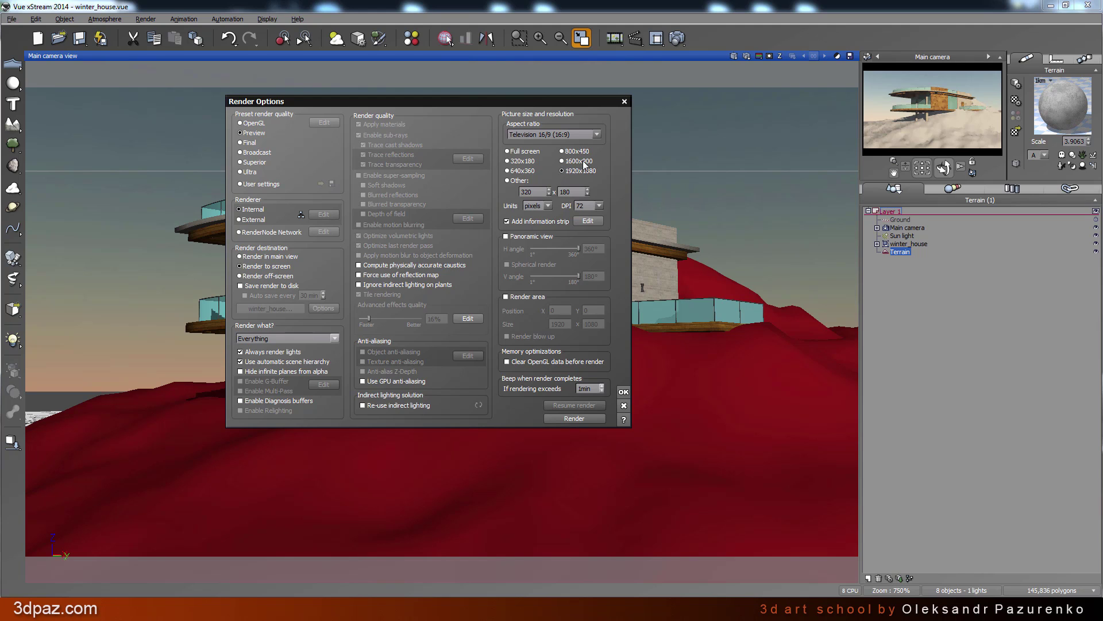
left_click(624, 393)
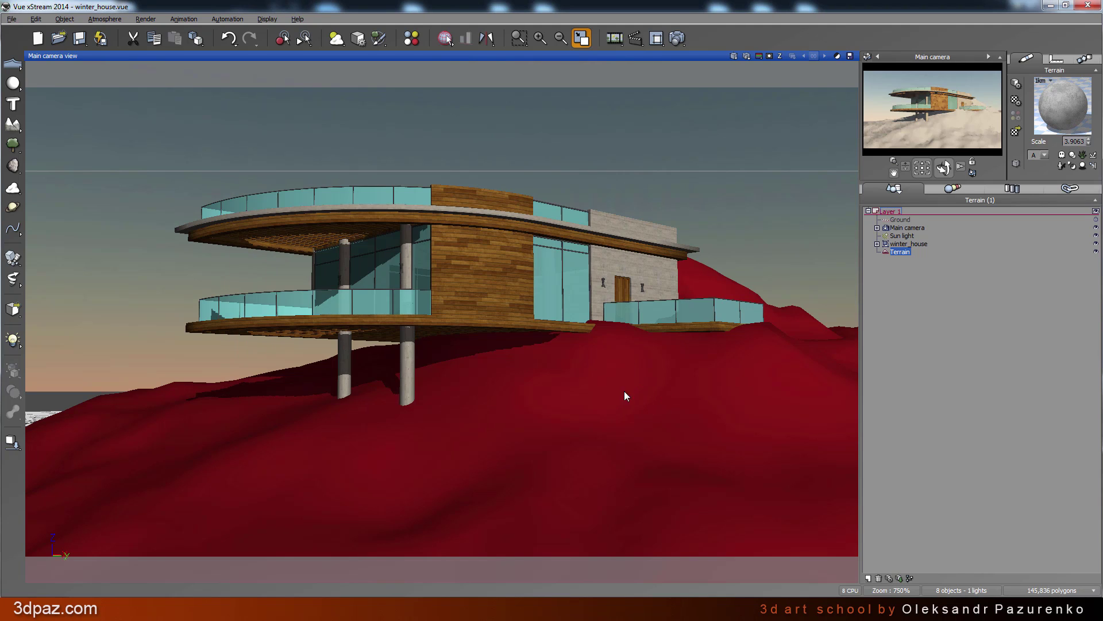
left_click(679, 39)
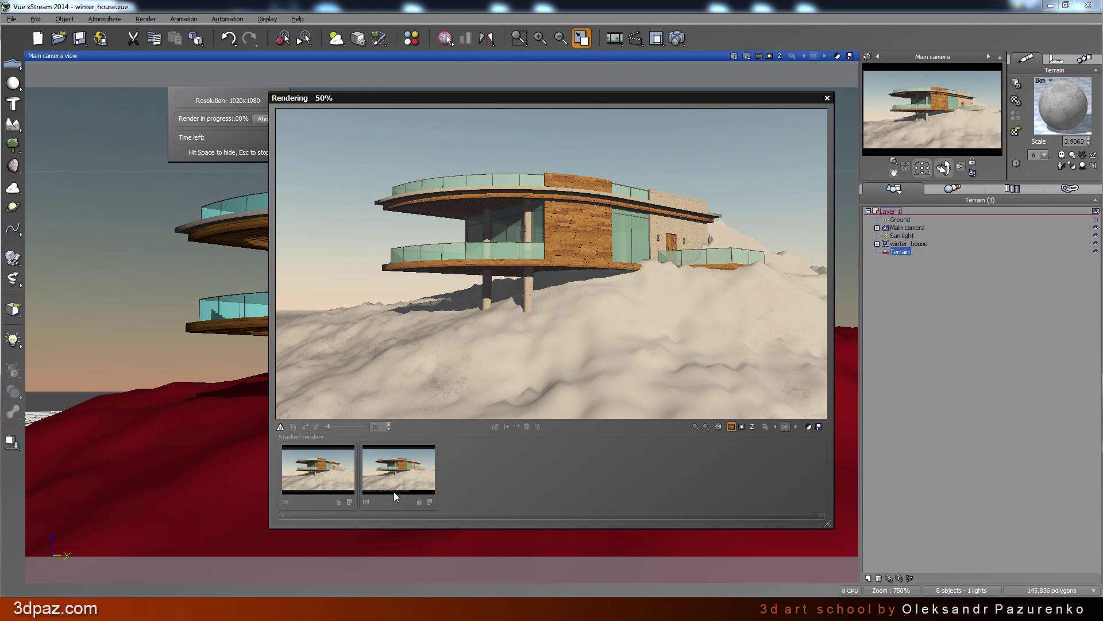
Accept the post render options, reposition the finished render display to view it, and hide it
left_click(808, 315)
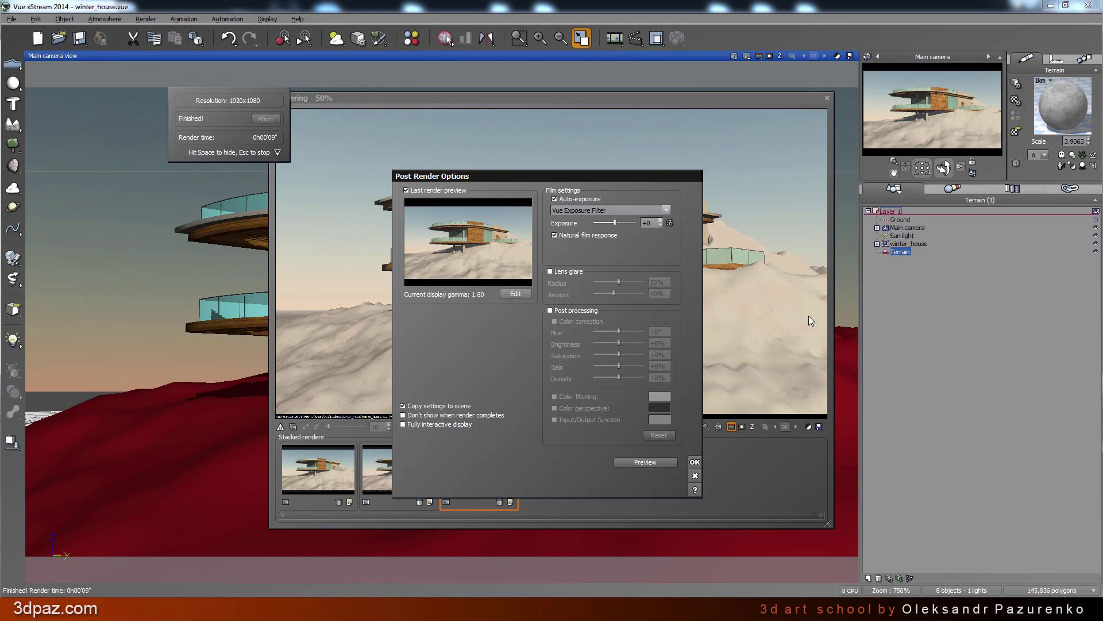
left_click(695, 461)
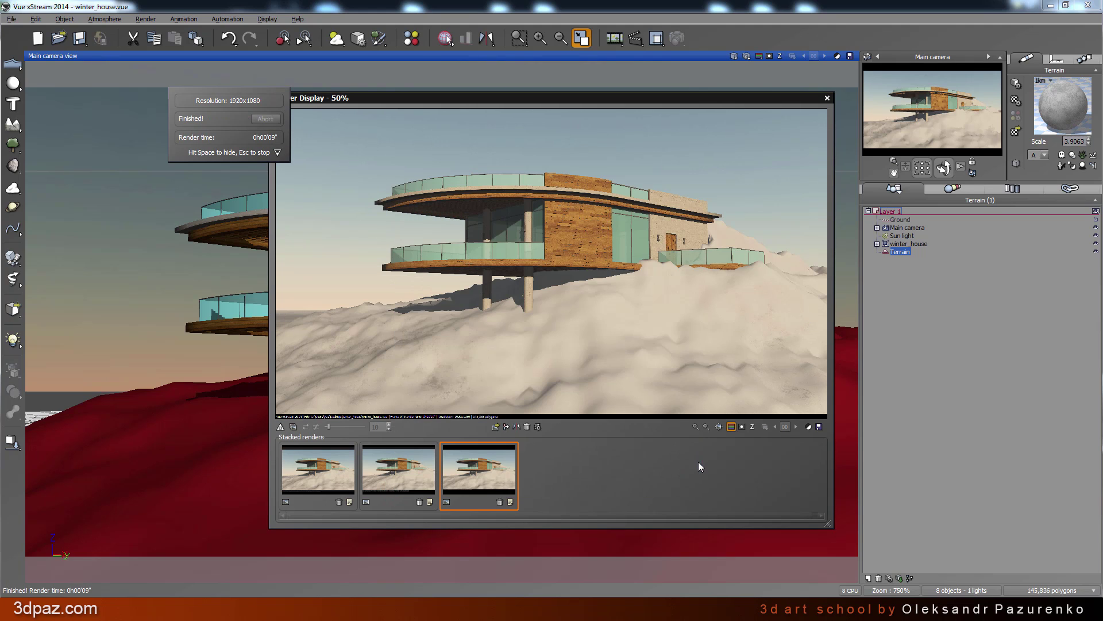
left_click(453, 99)
left_click_drag(434, 84, 414, 74)
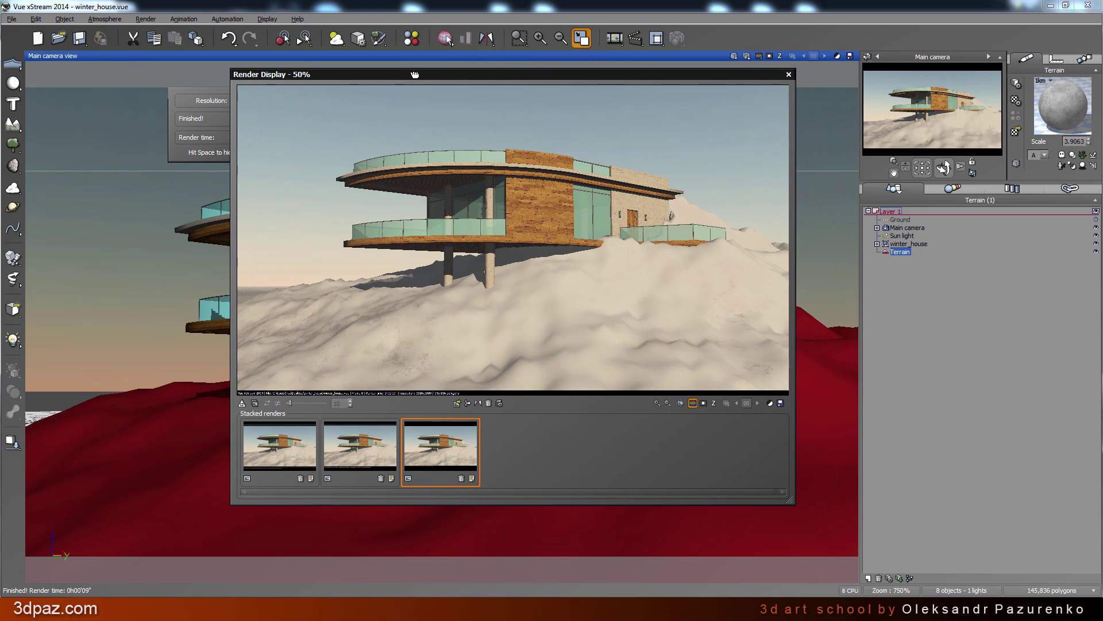
key("space")
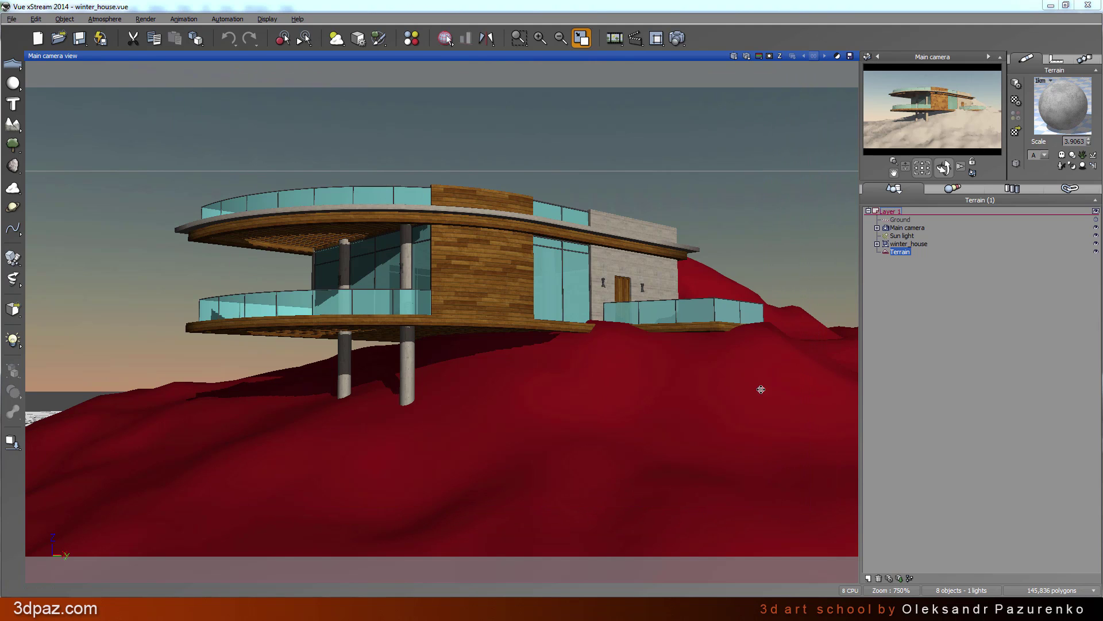
Open the terrain in the Terrain Editor and choose the Raise brush with a size of 2 m near the side terrace
double_click(900, 252)
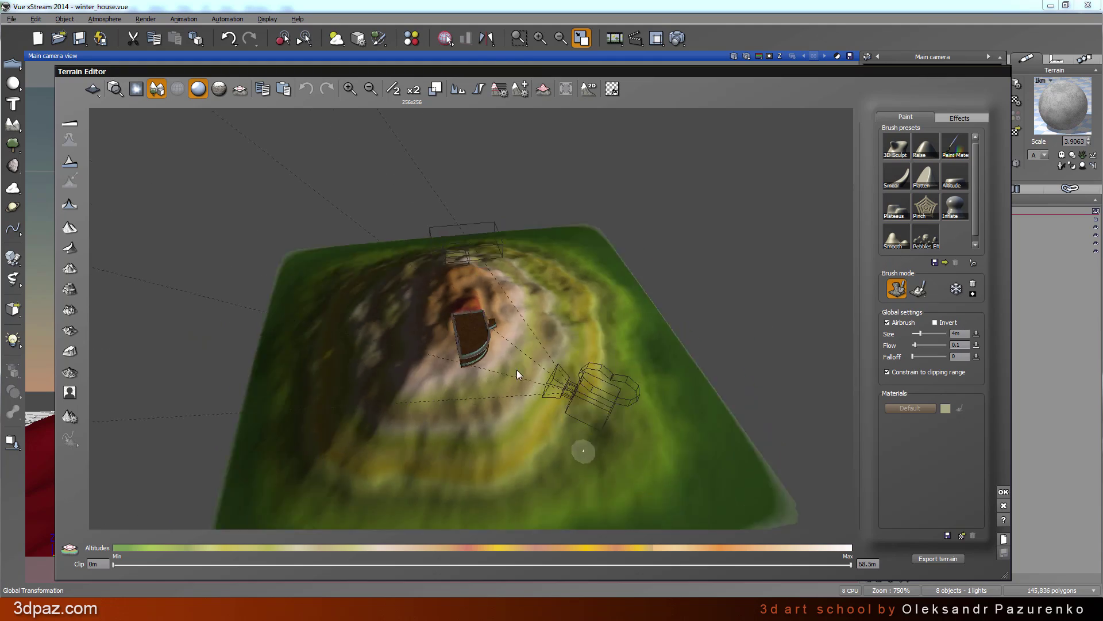
right_click_drag(517, 375, 482, 344)
scroll(480, 340, "up", 5)
scroll(477, 337, "up", 8)
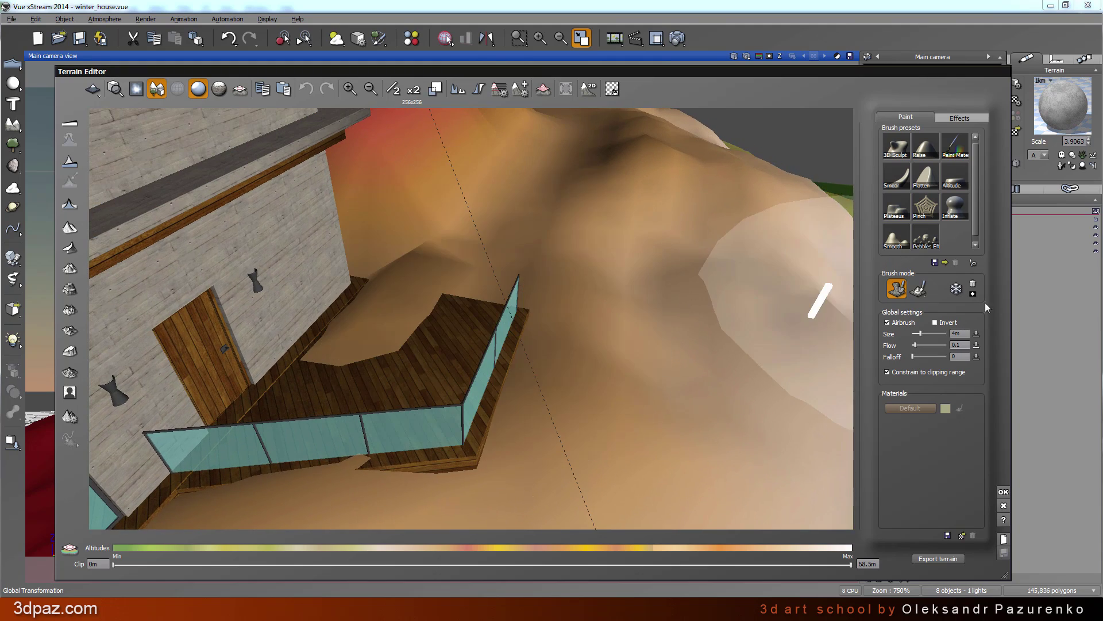
left_click(921, 148)
left_click(957, 333)
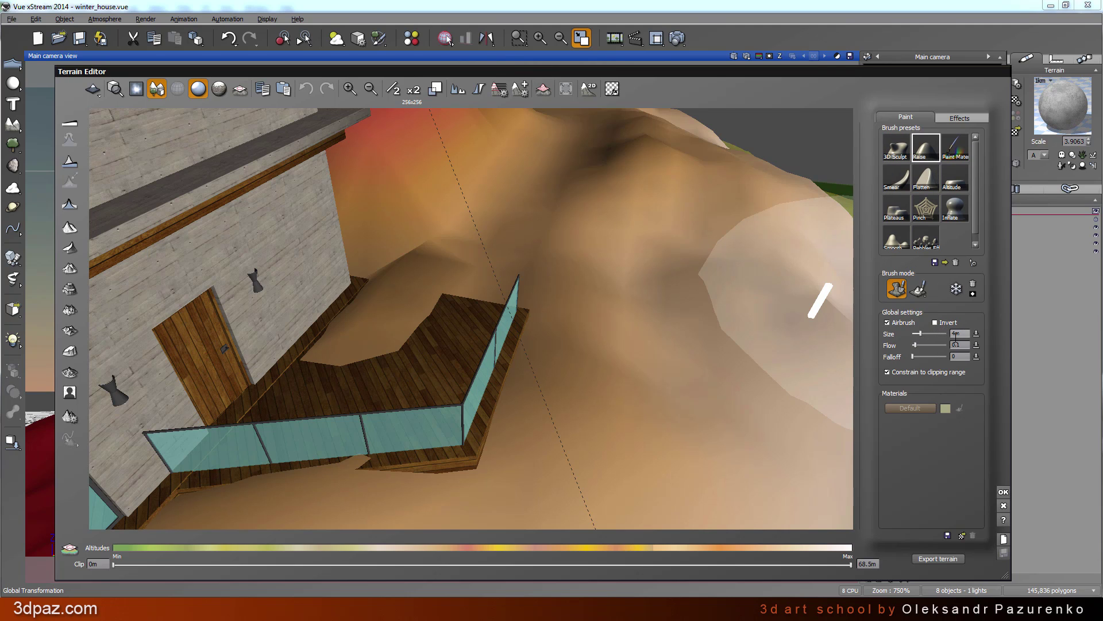
type("2")
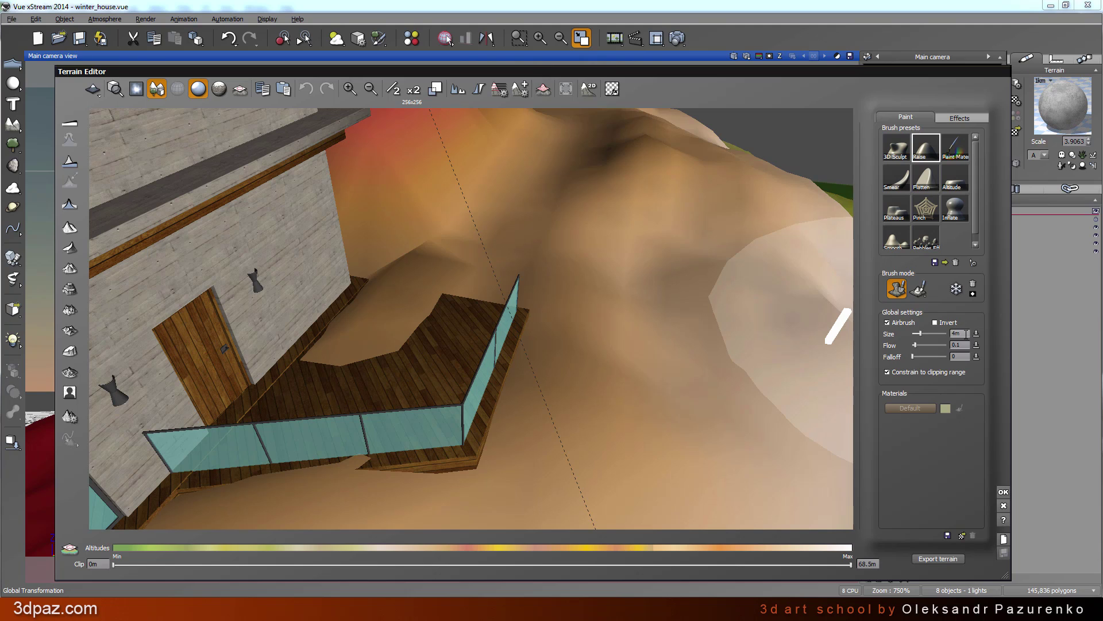
key("Tab")
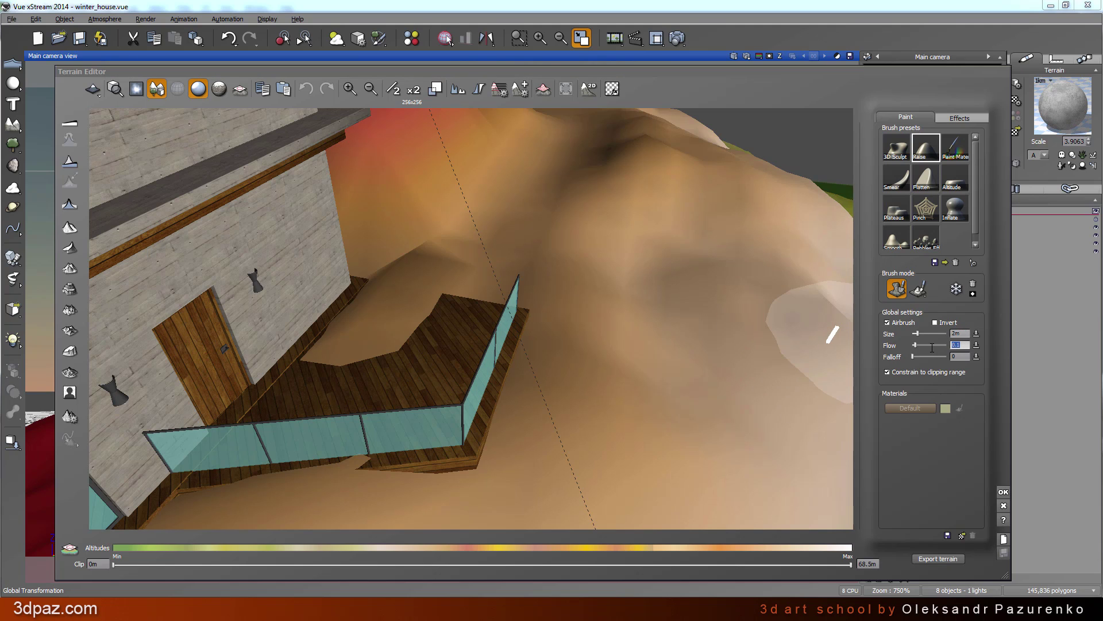
Raise the terrain against the house's rear corner and around the outer end of the side terrace
mouse_move(419, 259)
left_mouse_down()
mouse_move(406, 262)
mouse_move(410, 253)
left_mouse_up()
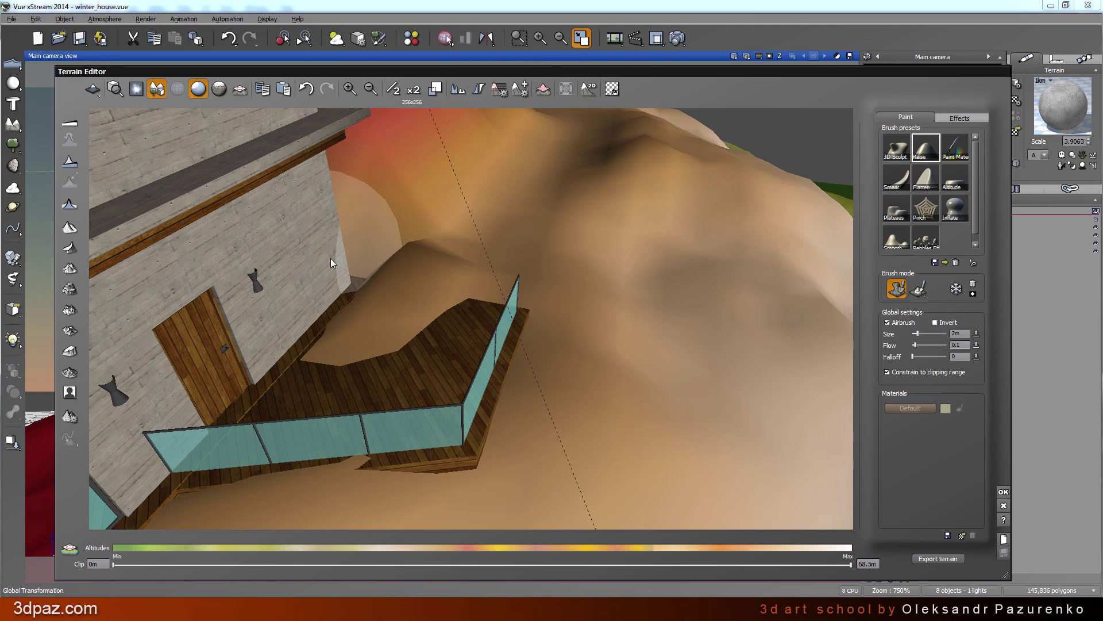
mouse_move(333, 319)
left_mouse_down()
mouse_move(342, 302)
mouse_move(316, 329)
mouse_move(395, 243)
left_mouse_up()
right_click_drag(394, 243, 267, 303)
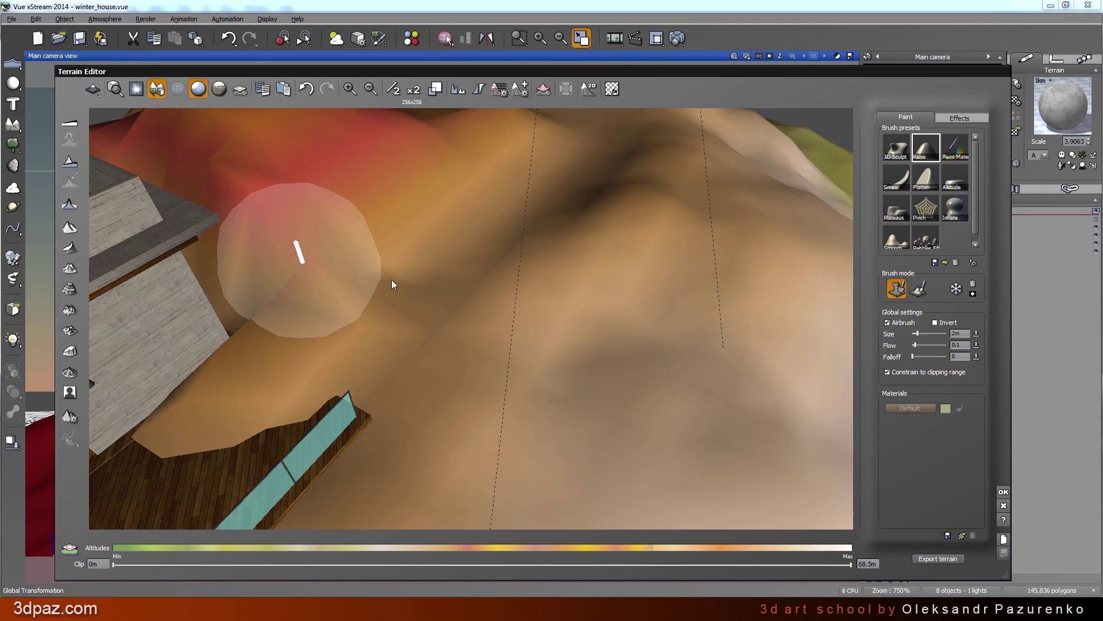
mouse_move(500, 295)
right_mouse_down()
mouse_move(525, 326)
mouse_move(540, 311)
mouse_move(520, 321)
mouse_move(553, 333)
mouse_move(529, 236)
right_mouse_up()
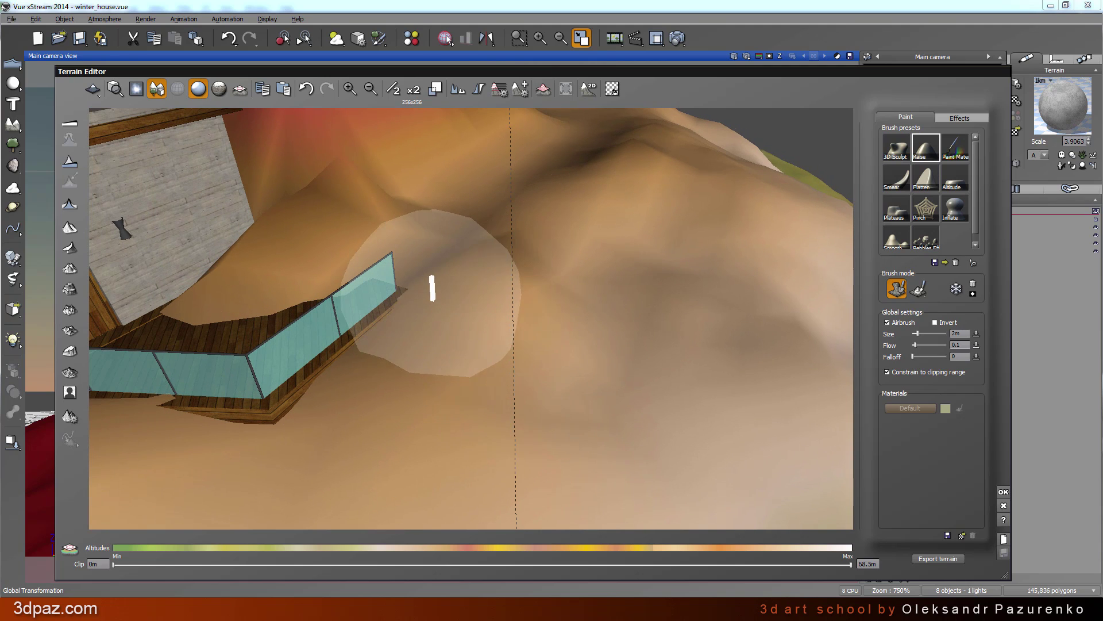
mouse_move(560, 243)
right_mouse_down()
mouse_move(439, 323)
mouse_move(470, 288)
mouse_move(495, 309)
mouse_move(414, 288)
mouse_move(419, 251)
mouse_move(440, 229)
mouse_move(440, 239)
right_mouse_up()
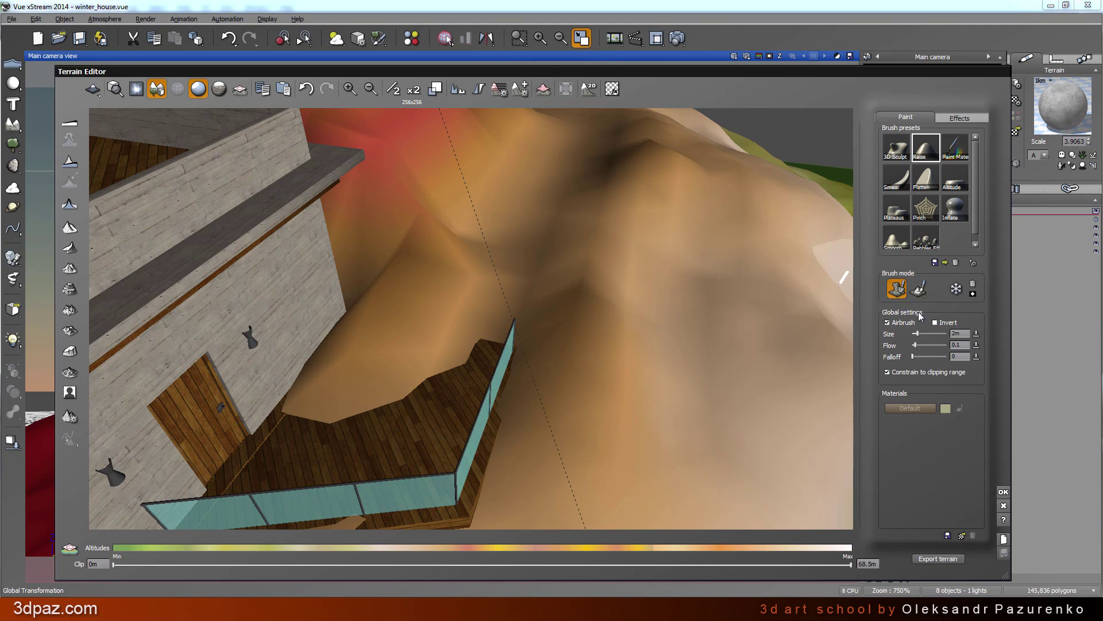
Invert the brush, set its size to 1 m, lower the terrain covering the side terrace's deck, and apply the terrain edits
left_click(939, 323)
double_click(957, 334)
type("1")
key("Return")
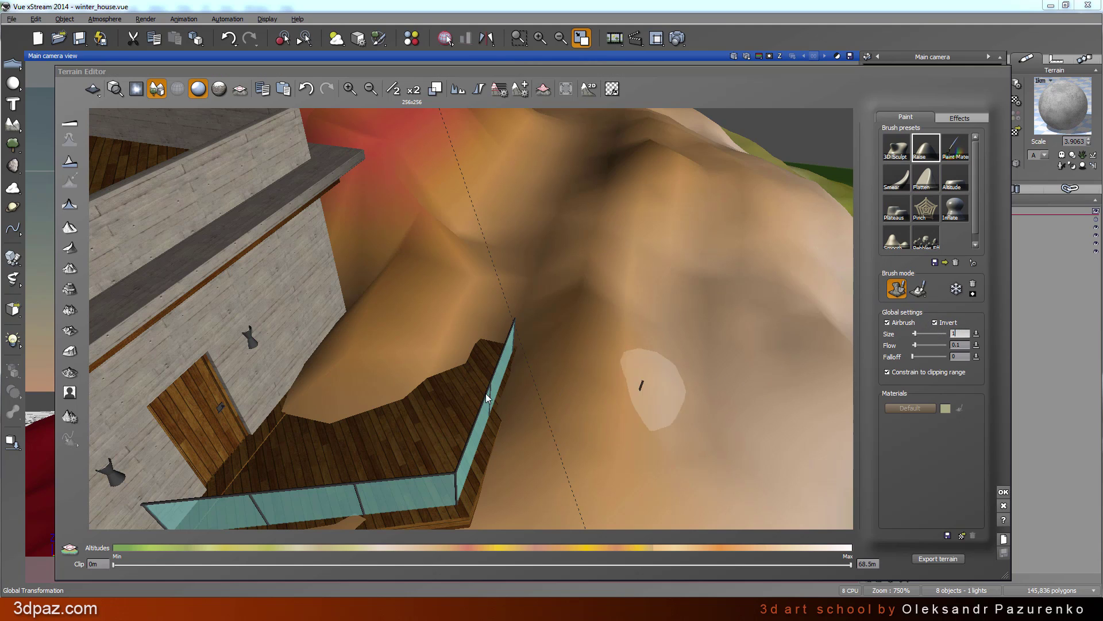
mouse_move(437, 346)
left_mouse_down()
mouse_move(442, 324)
mouse_move(431, 355)
left_mouse_up()
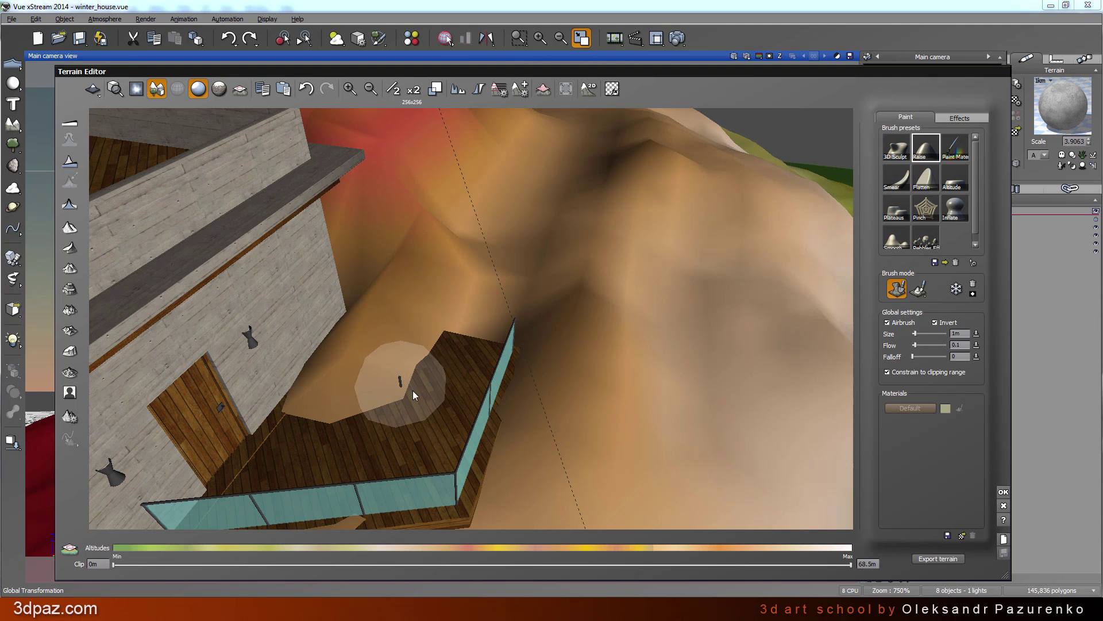
scroll(407, 374, "up", 5)
mouse_move(387, 378)
right_mouse_down()
mouse_move(456, 369)
mouse_move(460, 352)
mouse_move(461, 362)
right_mouse_up()
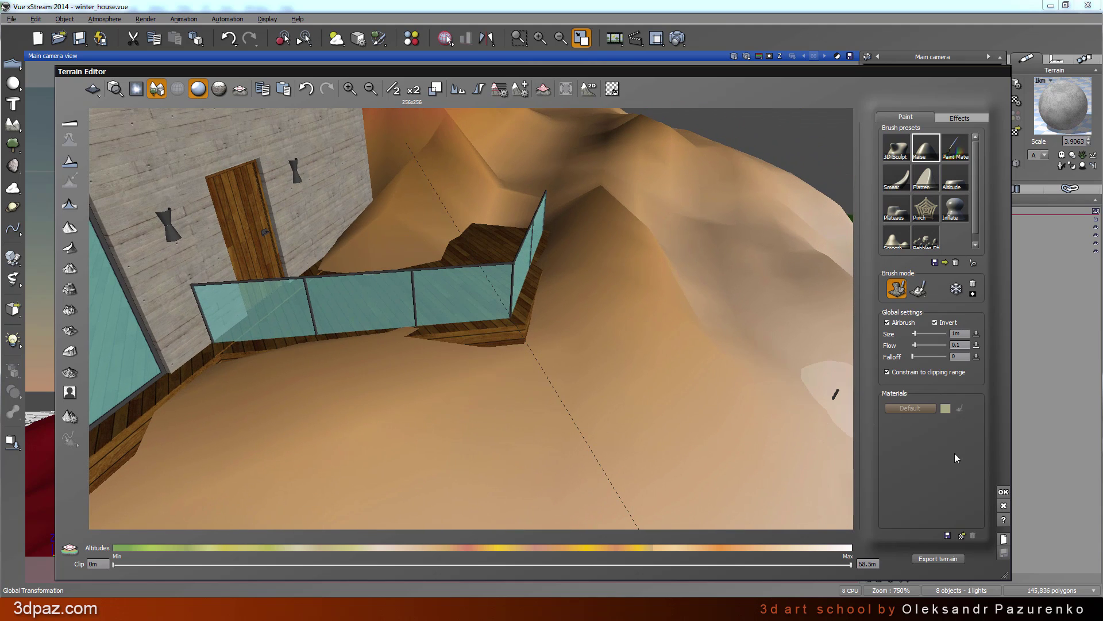
left_click(1003, 492)
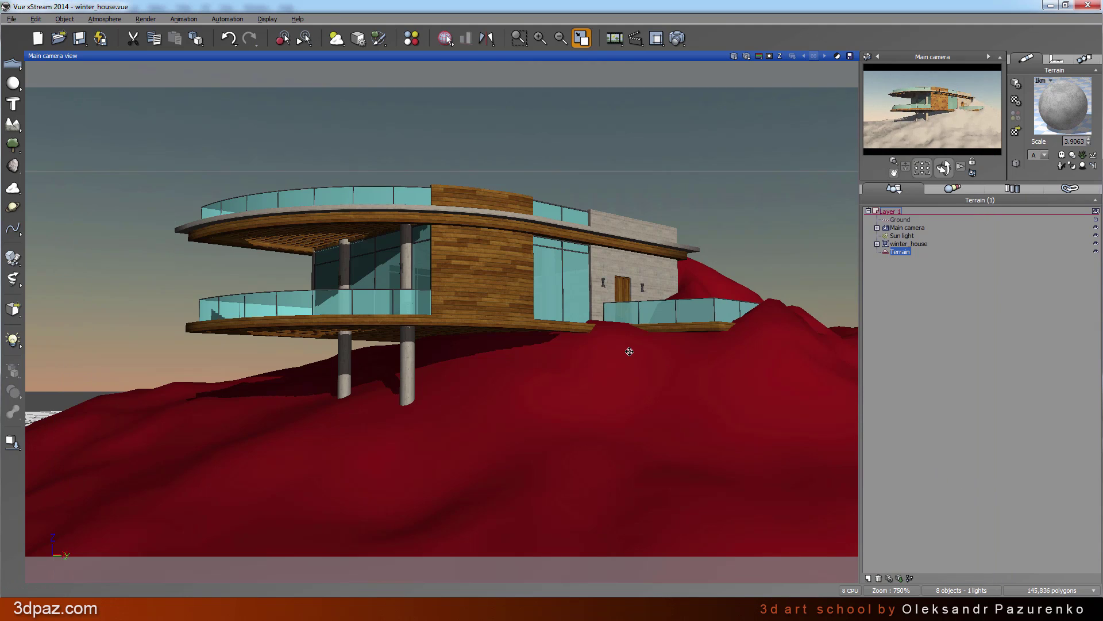
Reopen the terrain, turn off brush inversion, set the size to 4.31 m, and raise the slope below the house near its support pillars
double_click(750, 378)
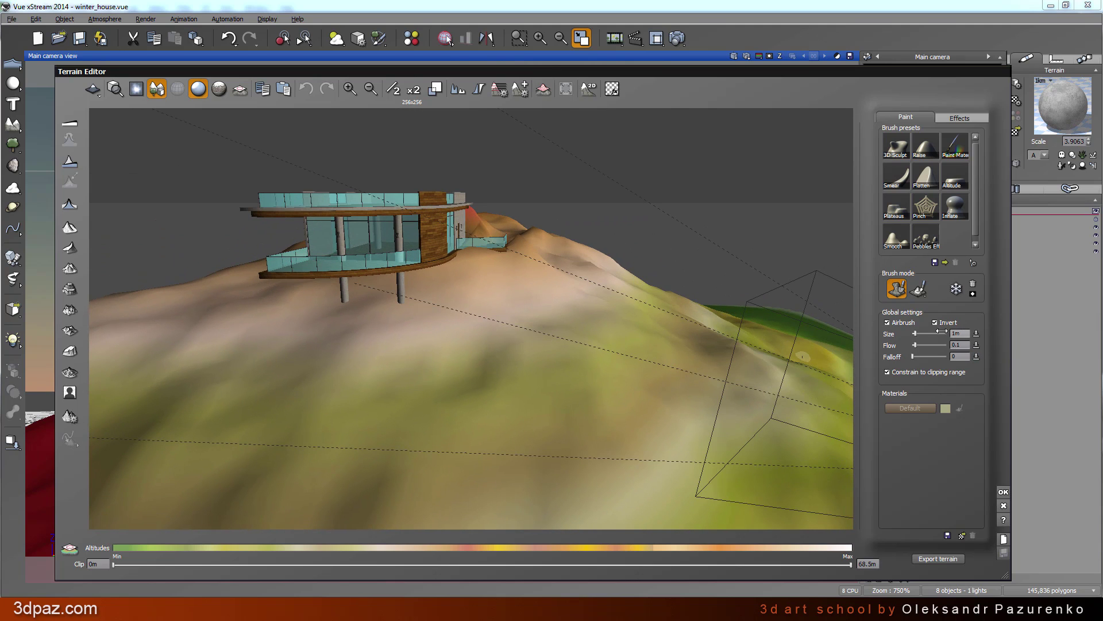
scroll(613, 274, "up", 3)
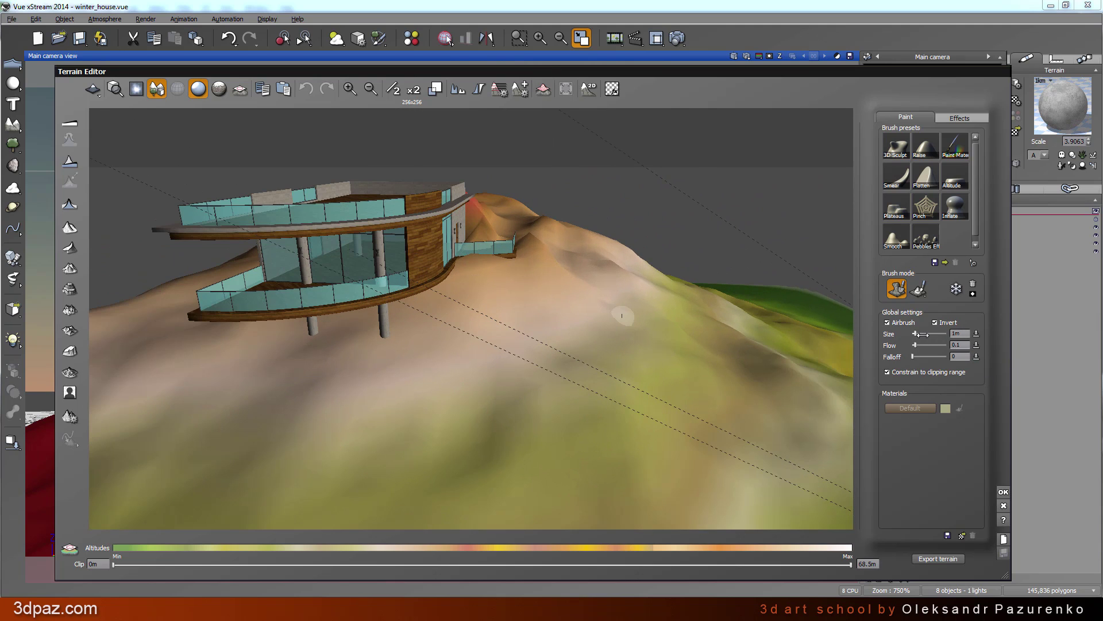
left_click_drag(922, 334, 930, 334)
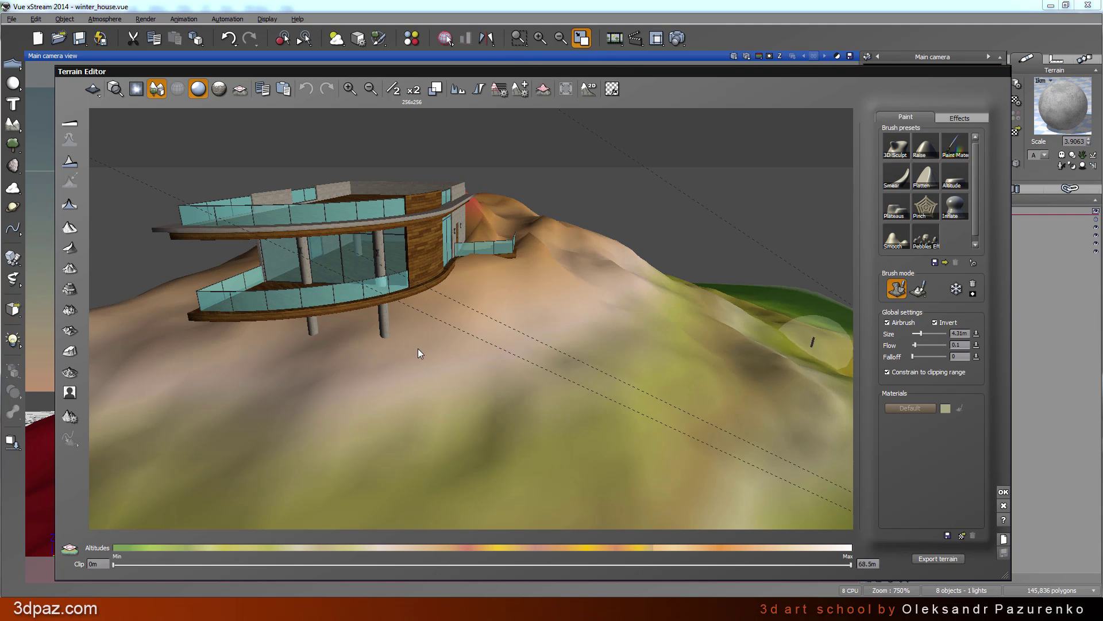
scroll(407, 379, "up", 2)
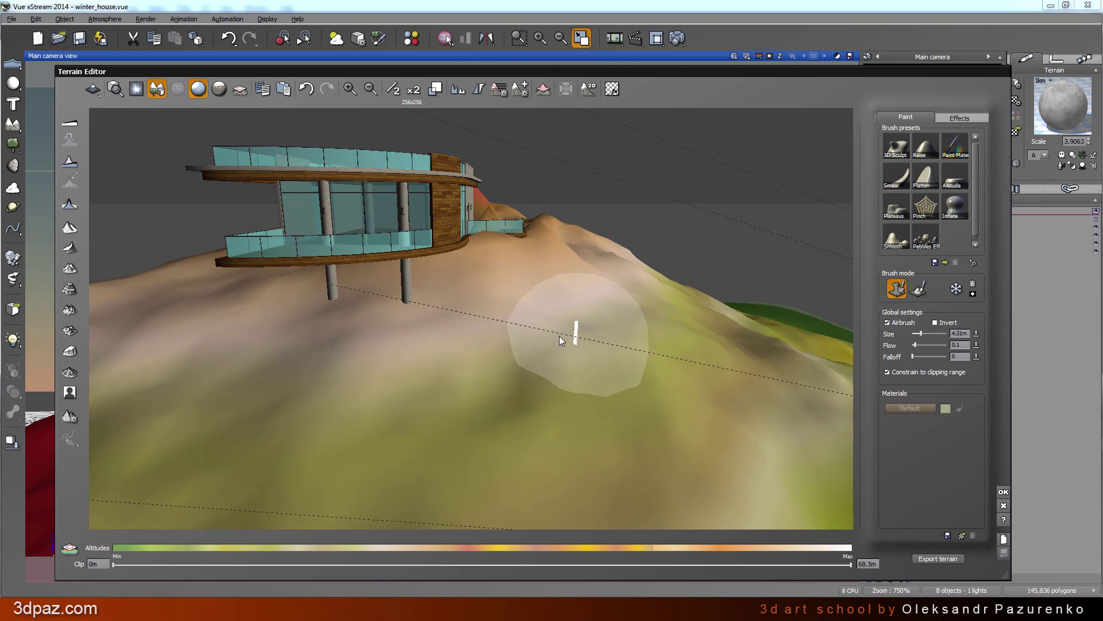
scroll(394, 308, "up", 2)
scroll(388, 322, "up", 1)
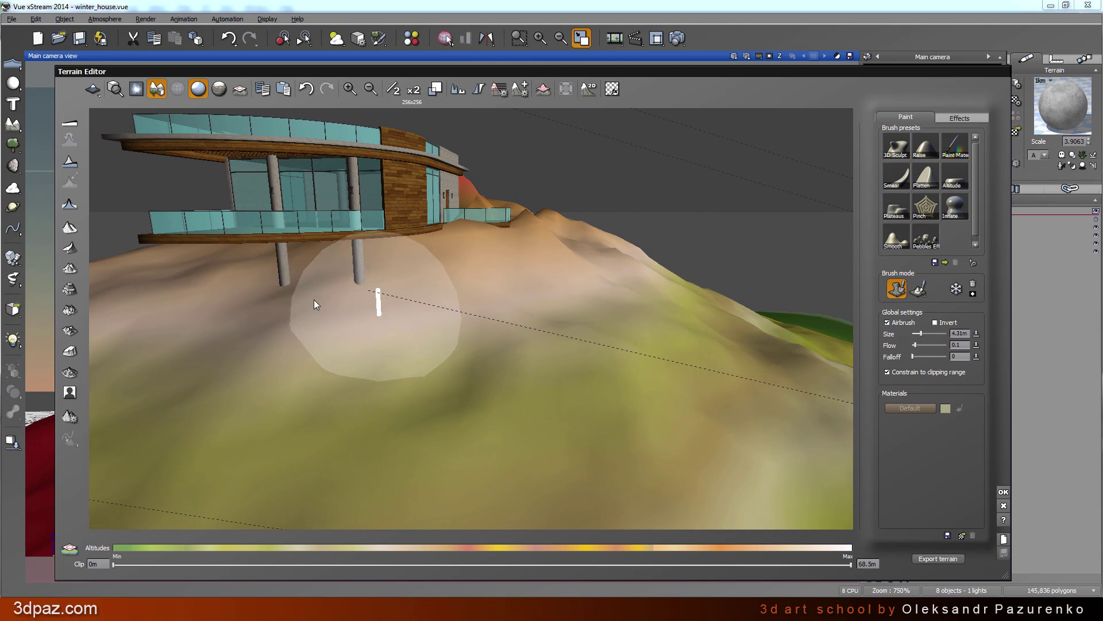
scroll(401, 329, "down", 5)
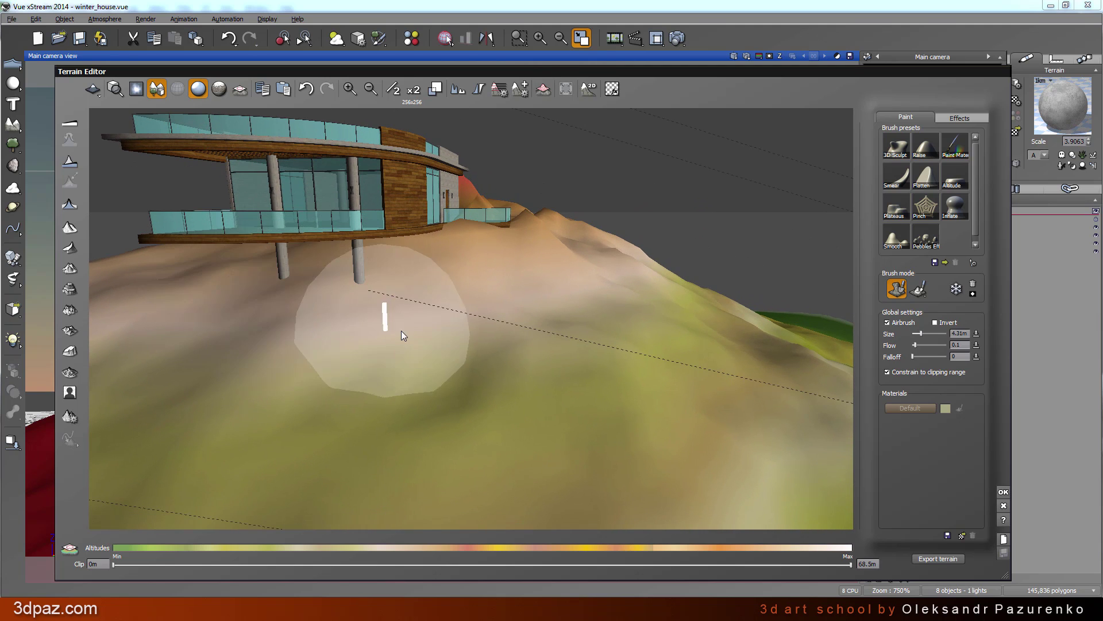
mouse_move(481, 374)
right_mouse_down()
mouse_move(378, 381)
mouse_move(509, 370)
mouse_move(500, 354)
mouse_move(474, 392)
mouse_move(464, 393)
mouse_move(505, 363)
right_mouse_up()
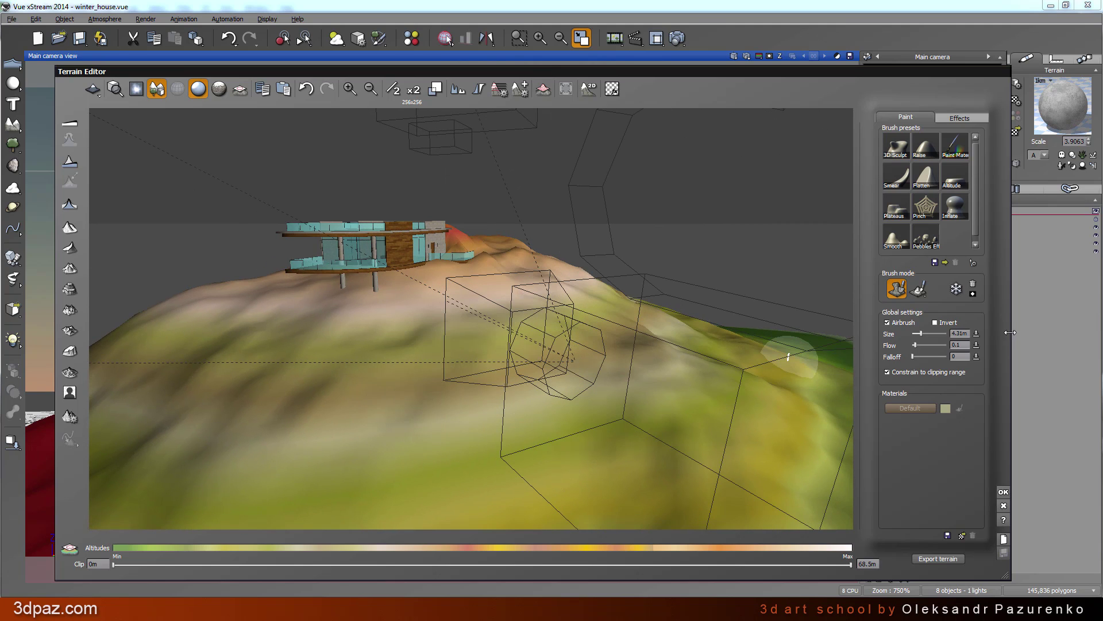
Set the brush size to 7.96 m, sculpt ridges on the hillside slopes below the house, and apply the terrain edits
left_click_drag(919, 334, 924, 333)
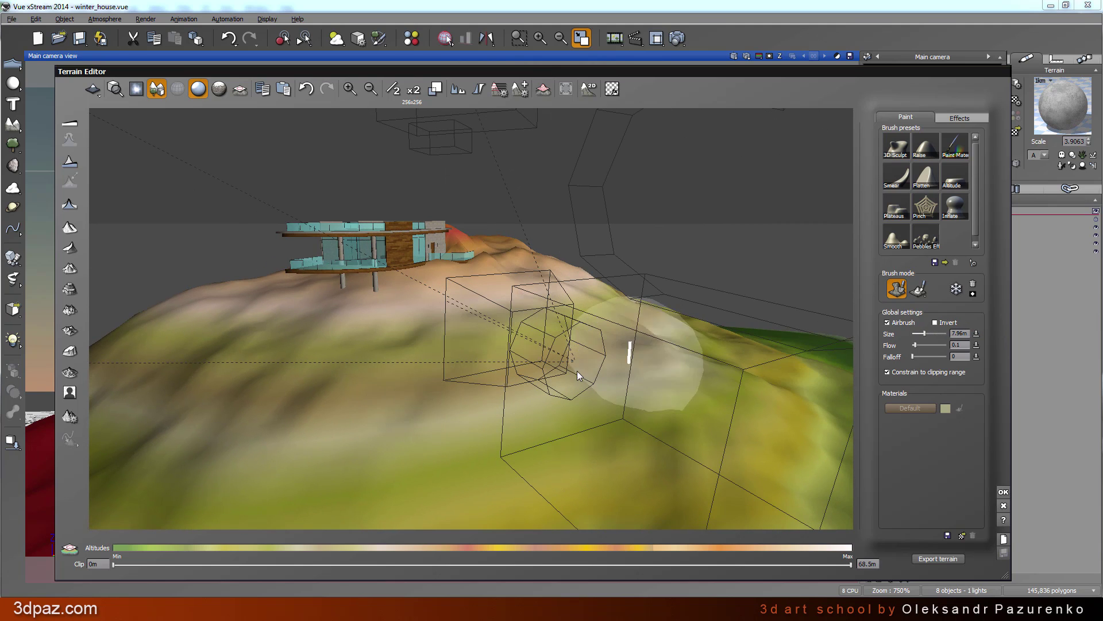
right_click_drag(577, 362, 461, 393)
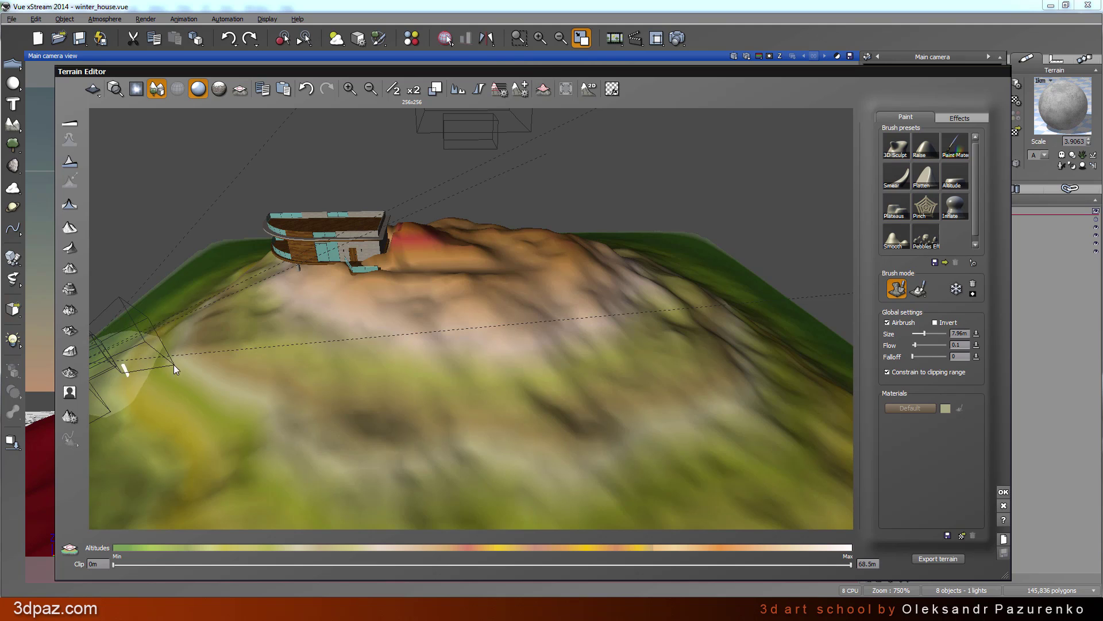
right_click_drag(174, 365, 259, 339)
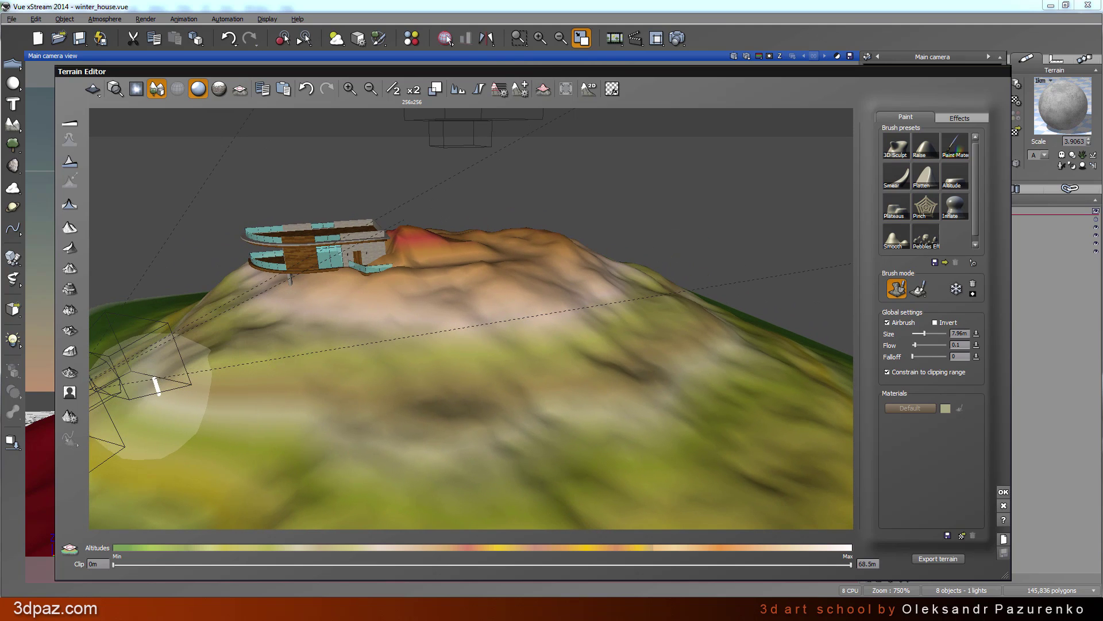
right_click_drag(95, 422, 290, 391)
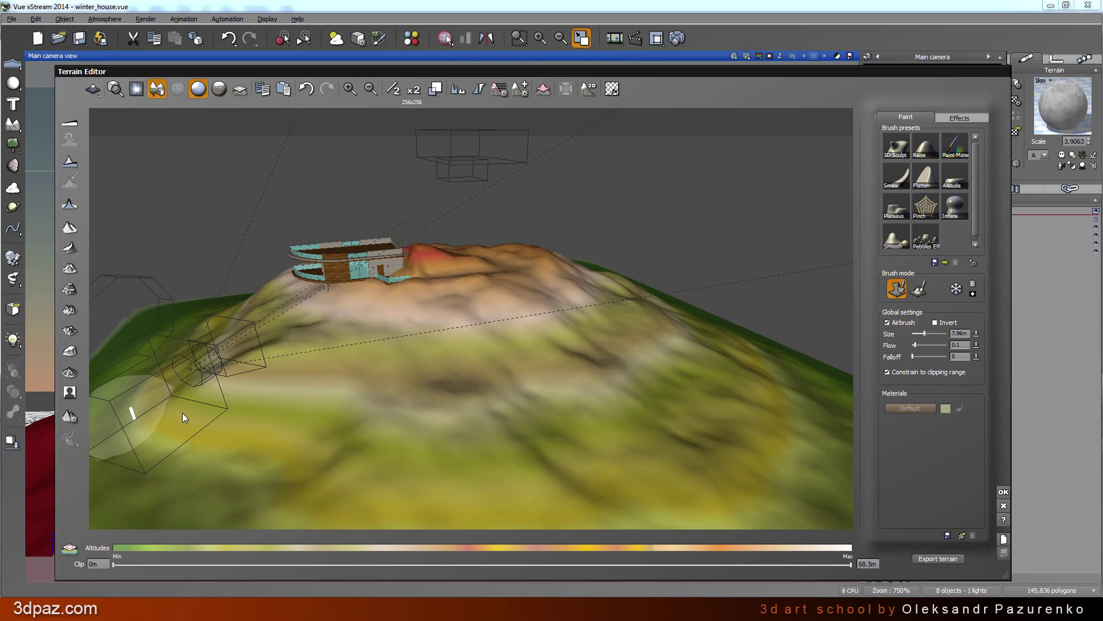
mouse_move(181, 412)
right_mouse_down()
mouse_move(434, 361)
mouse_move(297, 416)
mouse_move(288, 343)
right_mouse_up()
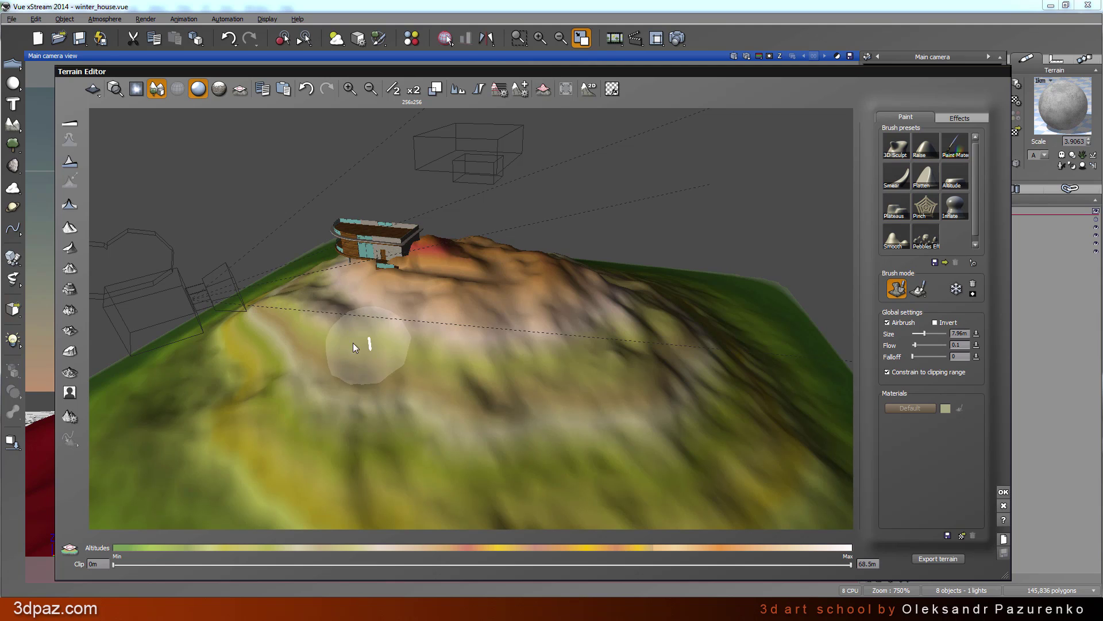
mouse_move(402, 345)
right_mouse_down()
mouse_move(571, 343)
mouse_move(677, 309)
mouse_move(695, 319)
right_mouse_up()
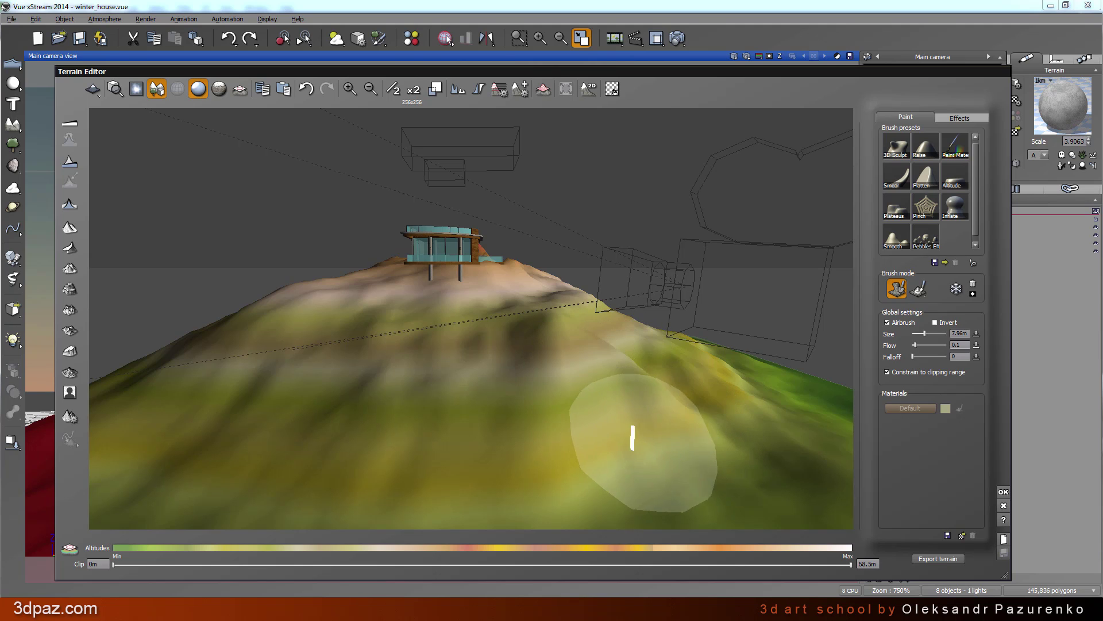
right_click_drag(656, 454, 552, 394)
mouse_move(704, 376)
right_mouse_down()
mouse_move(551, 424)
mouse_move(505, 415)
right_mouse_up()
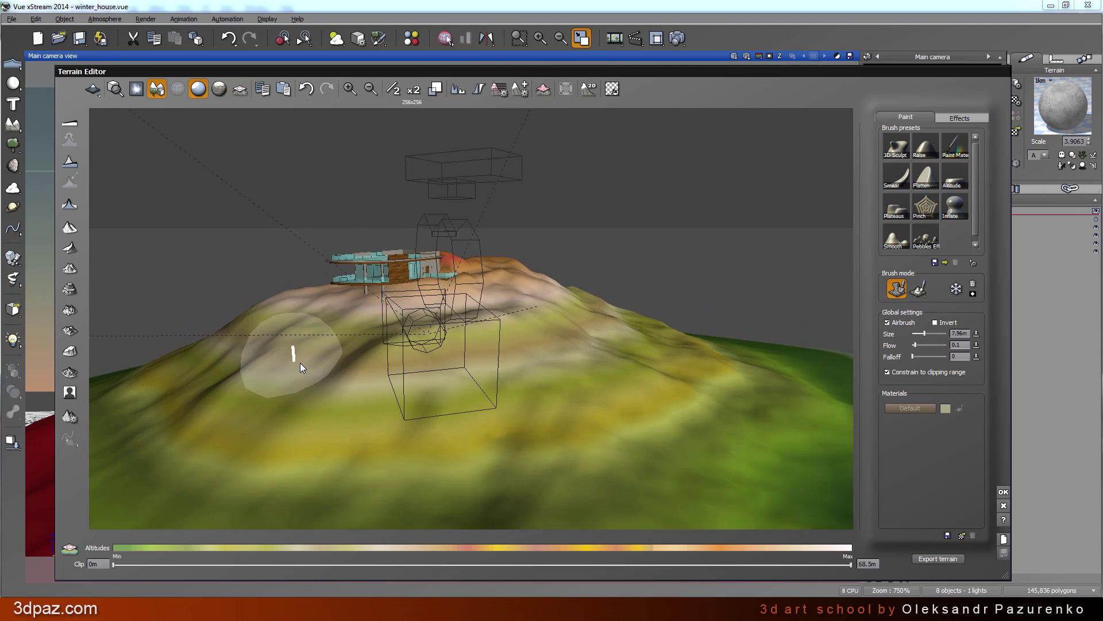
right_click_drag(300, 363, 337, 371)
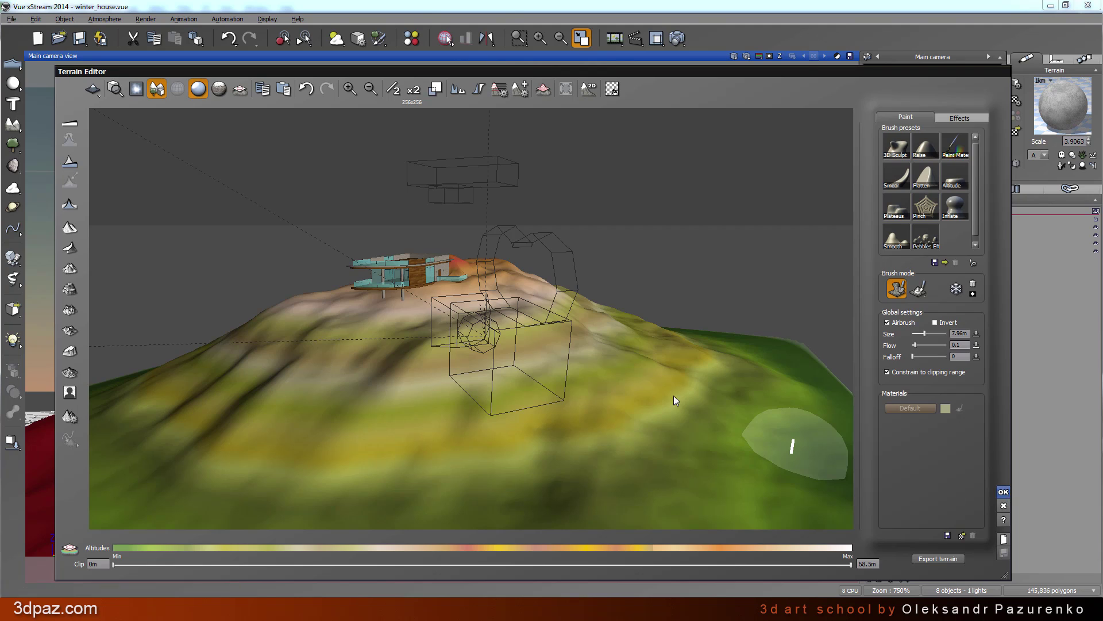
key("Return")
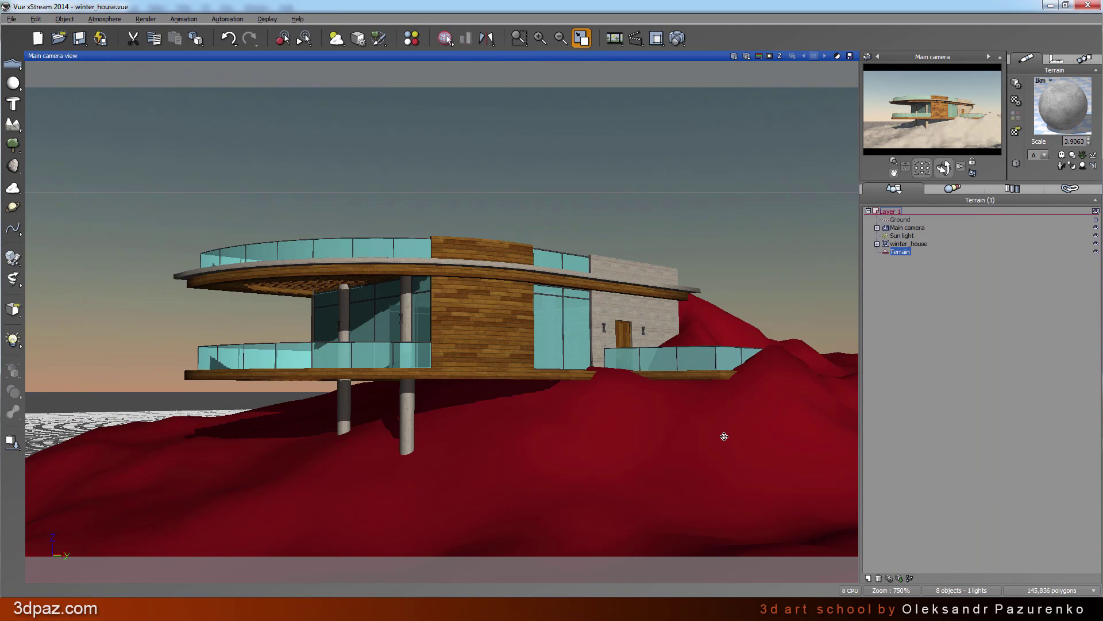
Reopen the terrain and examine the sculpted hillside around the house from several sides
double_click(724, 437)
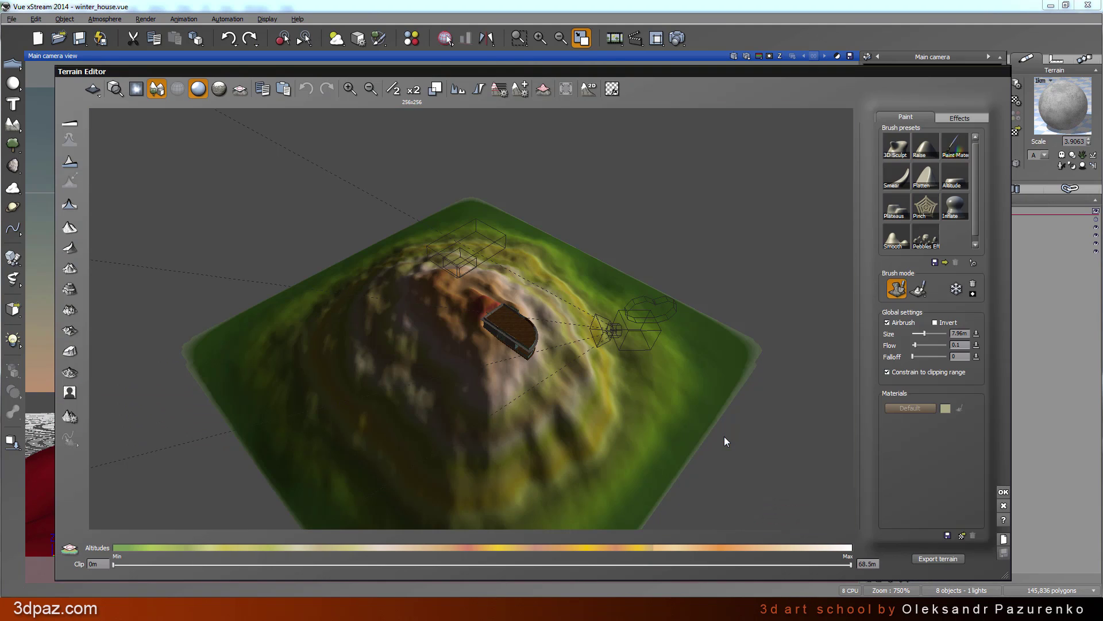
mouse_move(536, 422)
right_mouse_down()
mouse_move(478, 399)
mouse_move(523, 374)
mouse_move(523, 442)
right_mouse_up()
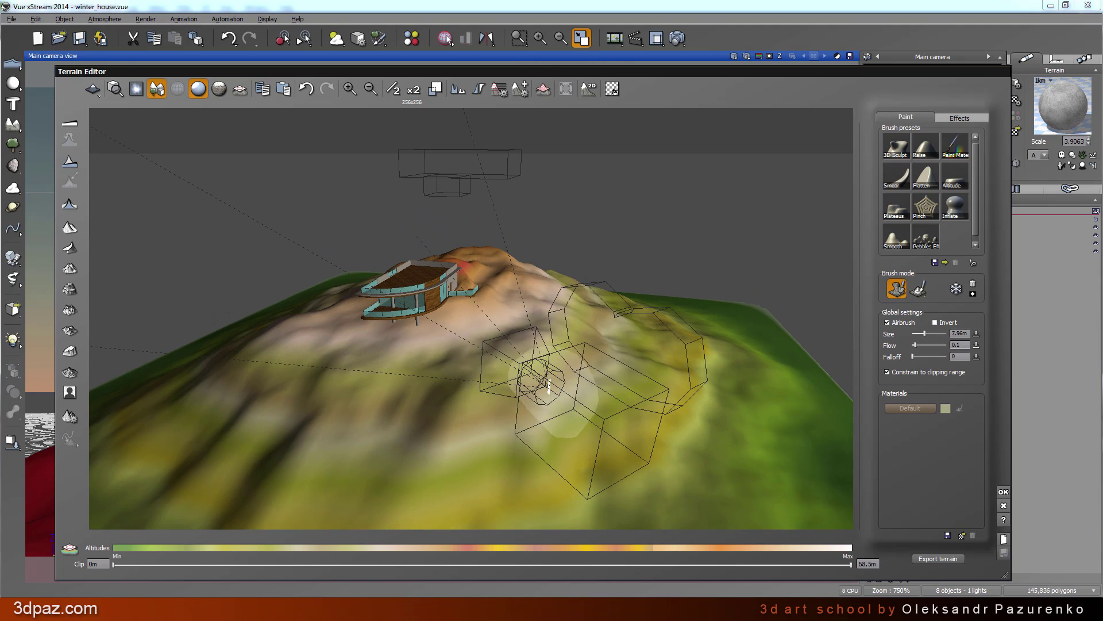
mouse_move(529, 396)
right_mouse_down()
mouse_move(461, 402)
mouse_move(296, 362)
right_mouse_up()
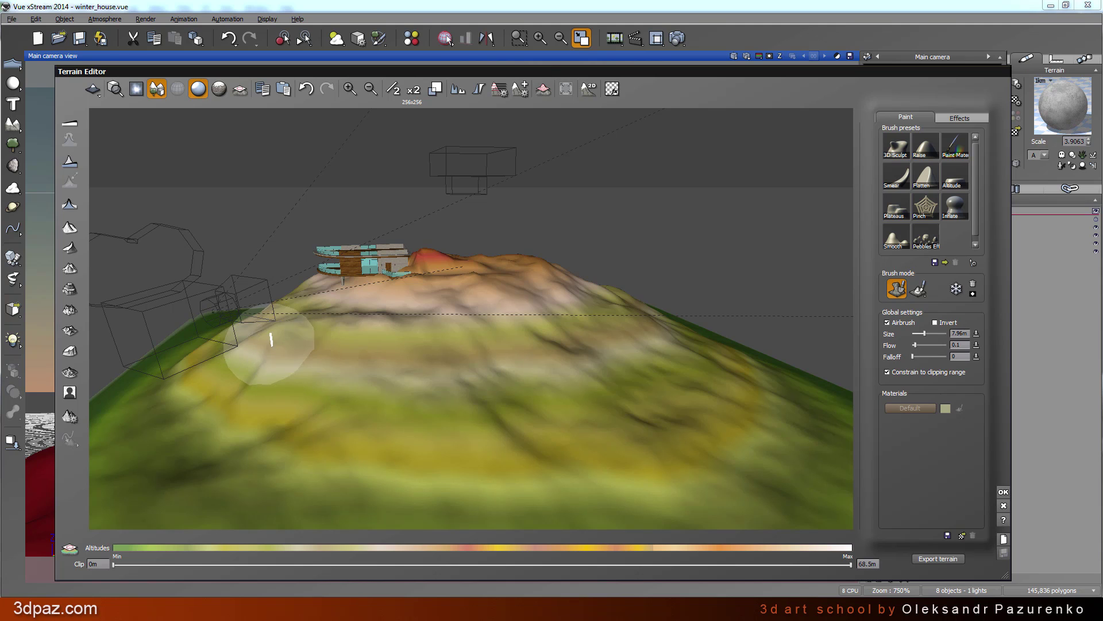
right_click_drag(572, 396, 325, 416)
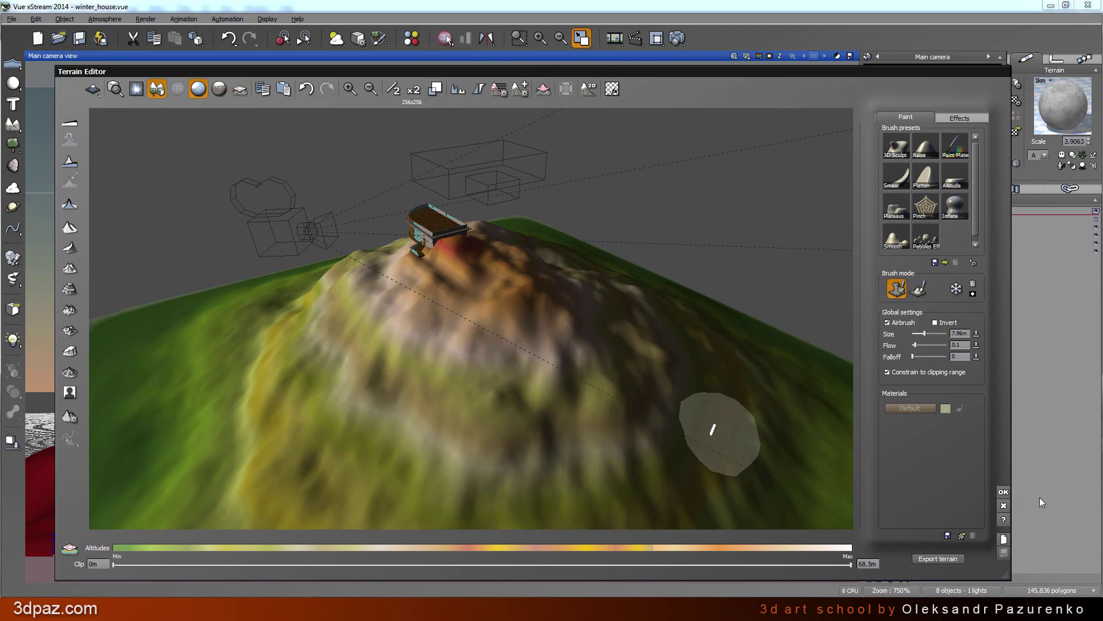
left_click(1003, 493)
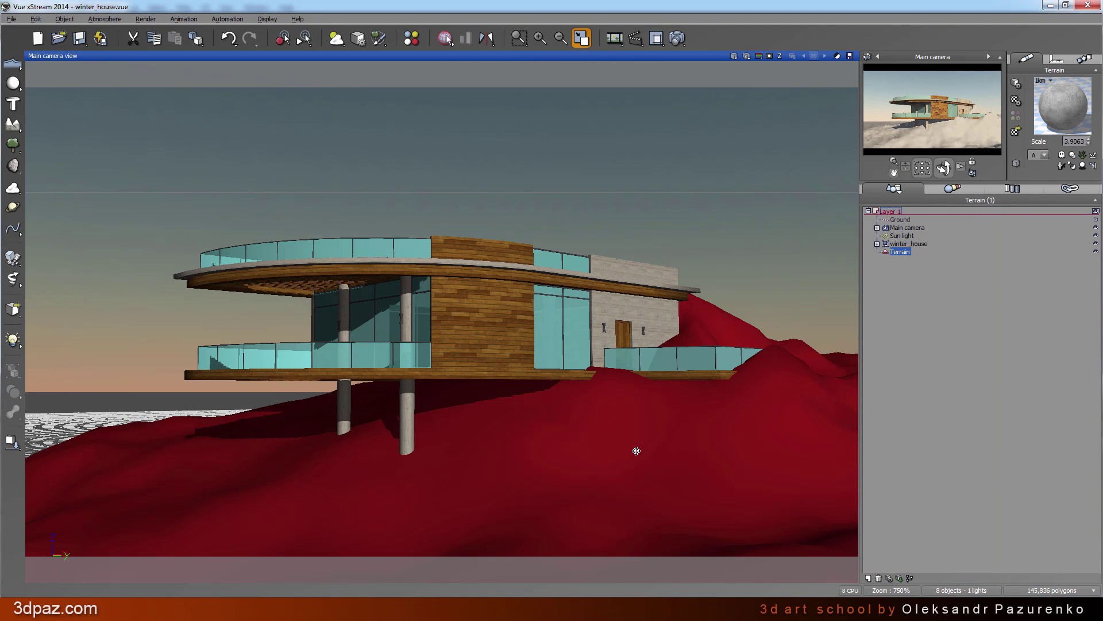
Reframe the main camera around the house from a lower viewpoint, adjust its distance, and undo the last camera move
mouse_move(601, 452)
right_mouse_down()
mouse_move(614, 455)
mouse_move(612, 435)
right_mouse_up()
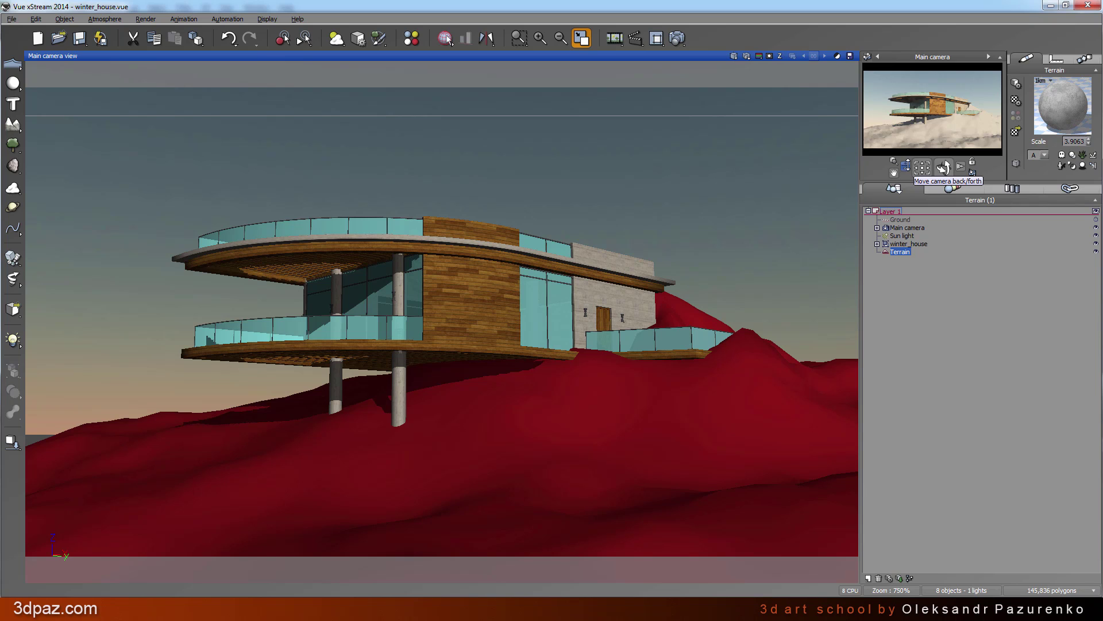
left_click_drag(906, 167, 900, 172)
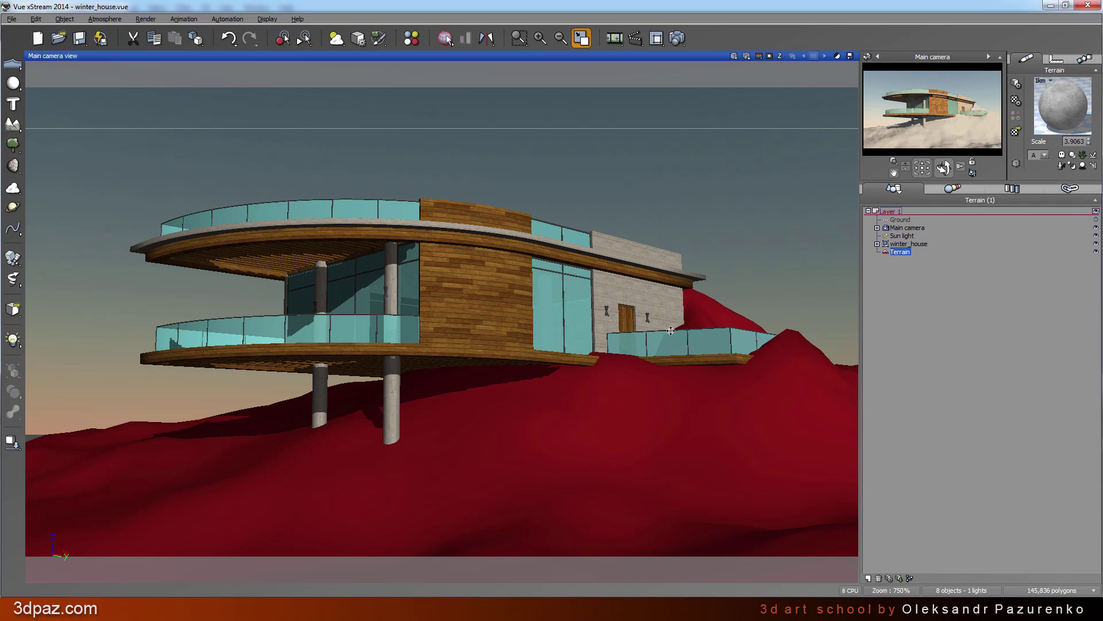
left_click_drag(905, 164, 906, 170)
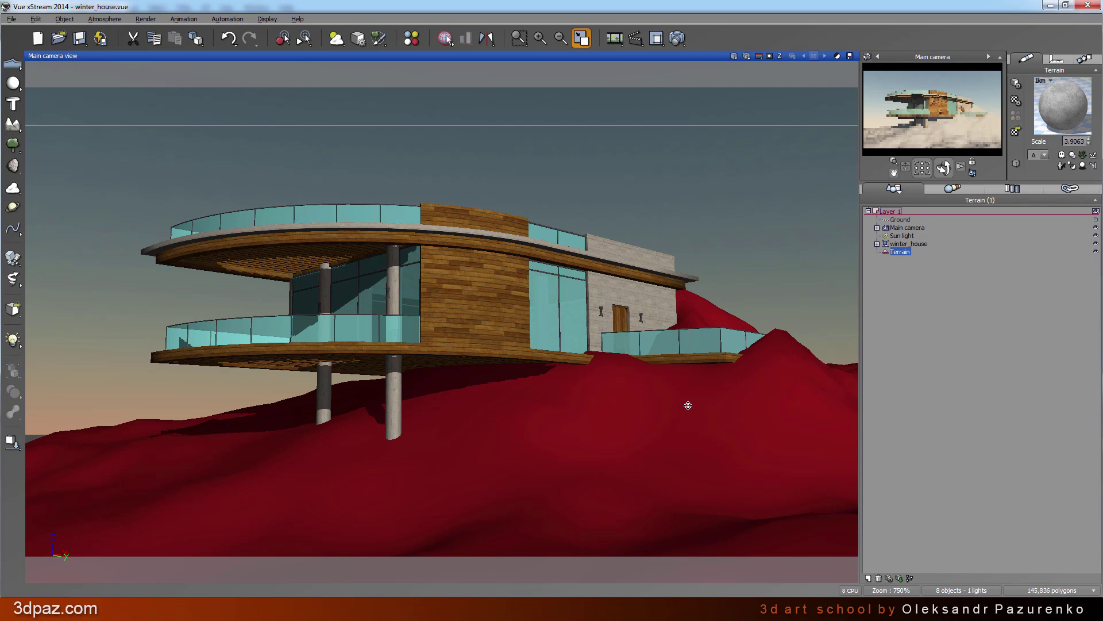
right_click_drag(688, 398, 680, 385)
right_click_drag(694, 346, 692, 348)
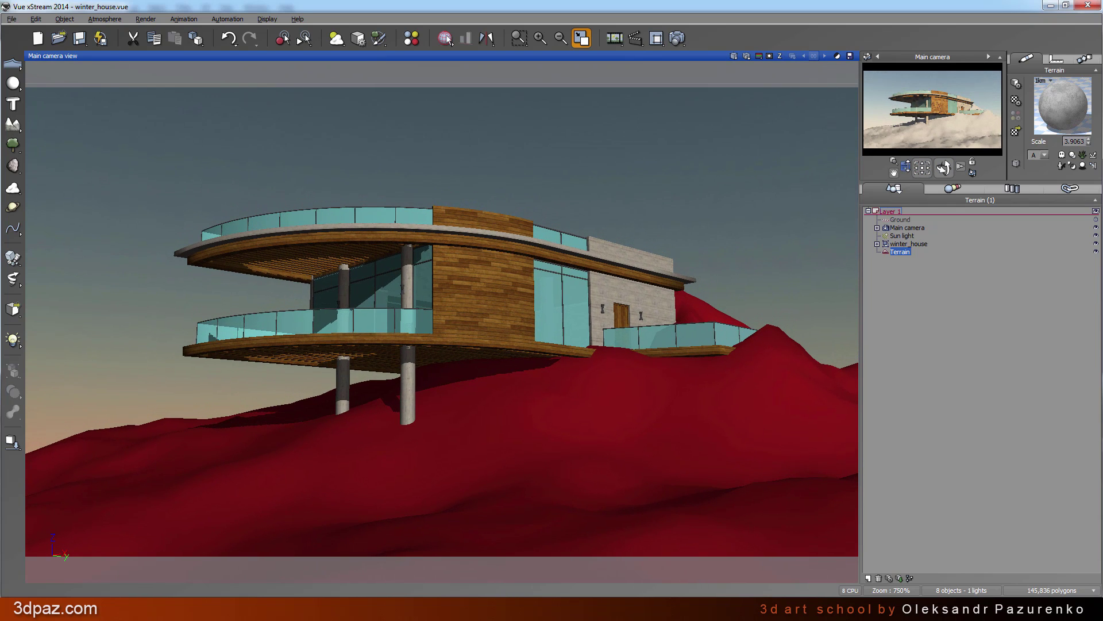
right_click_drag(563, 376, 571, 376)
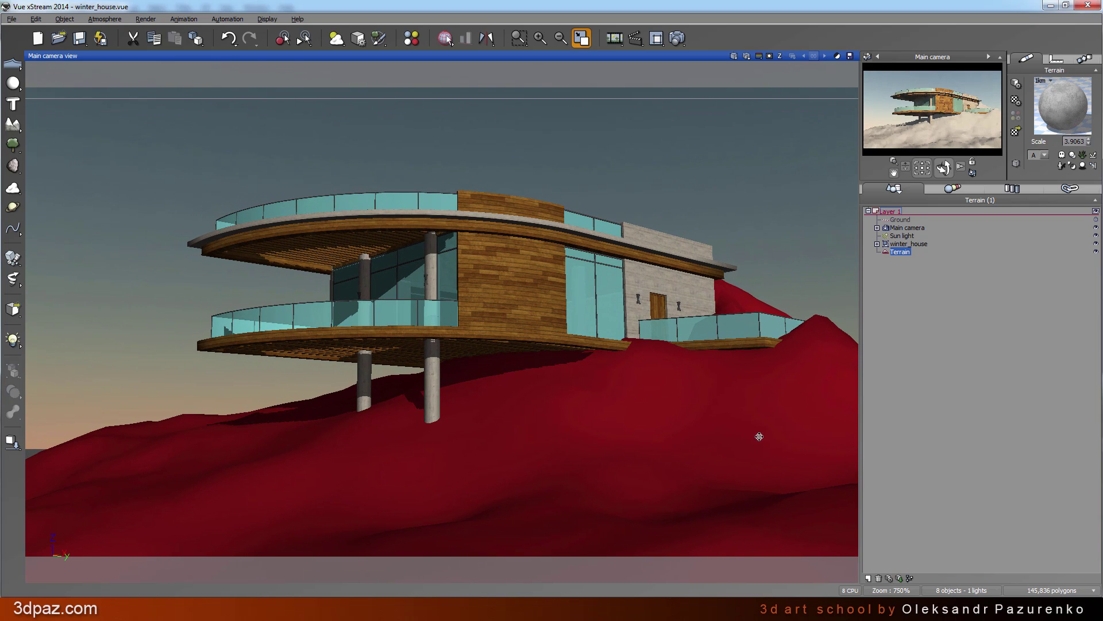
right_click_drag(750, 415, 746, 421)
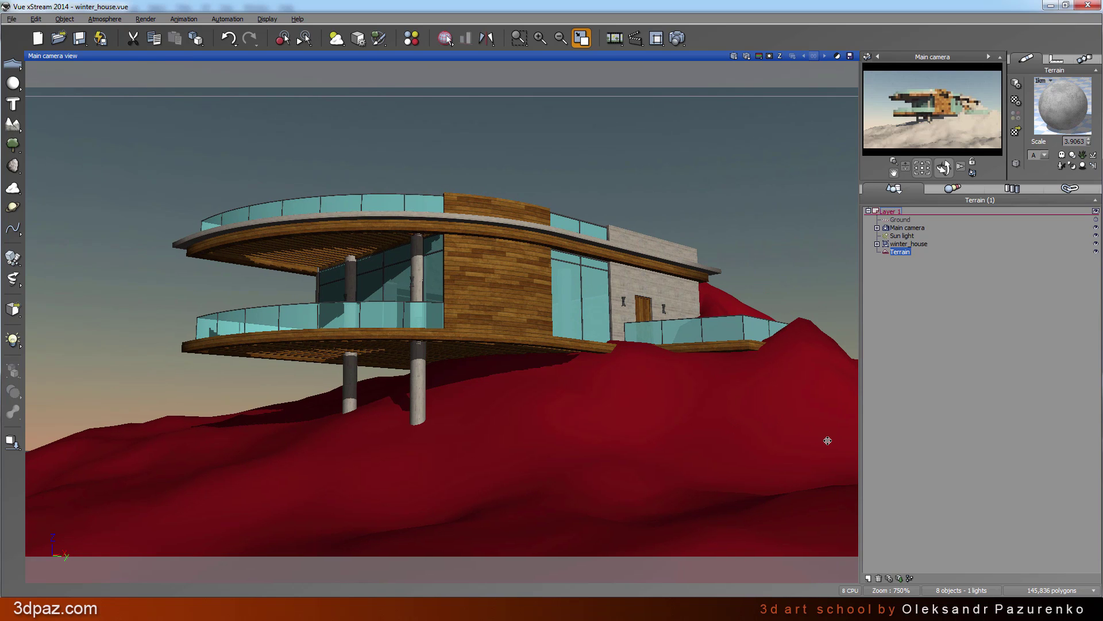
key("ctrl+z")
Sculpt the foreground slope below the side terrace with a 4 m brush and apply the terrain edits
double_click(701, 404)
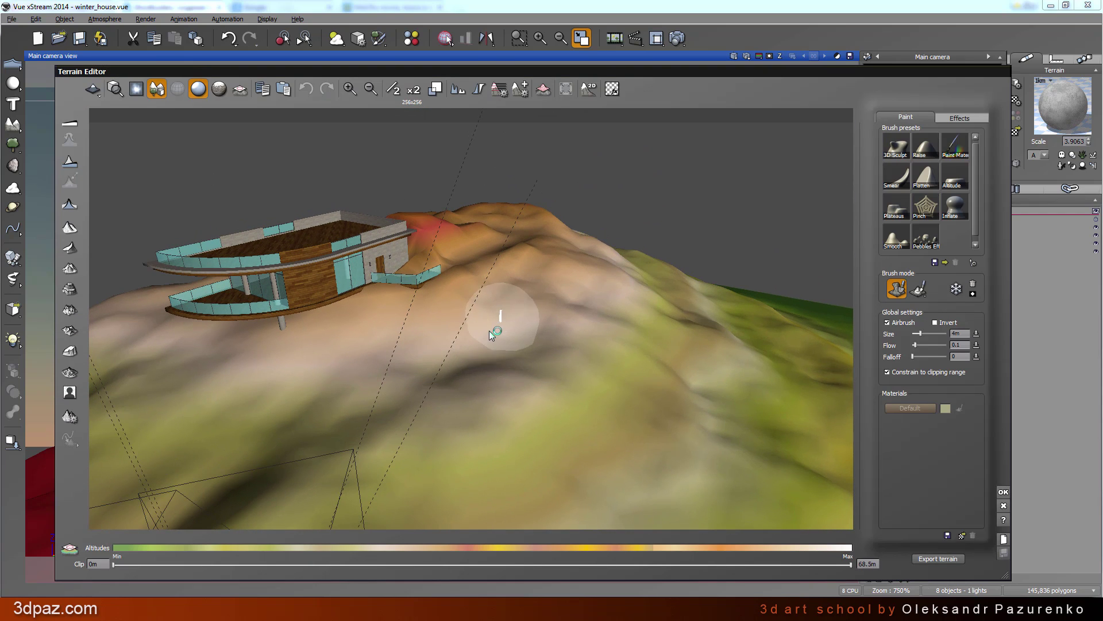
mouse_move(500, 296)
left_mouse_down()
mouse_move(408, 365)
mouse_move(500, 287)
left_mouse_up()
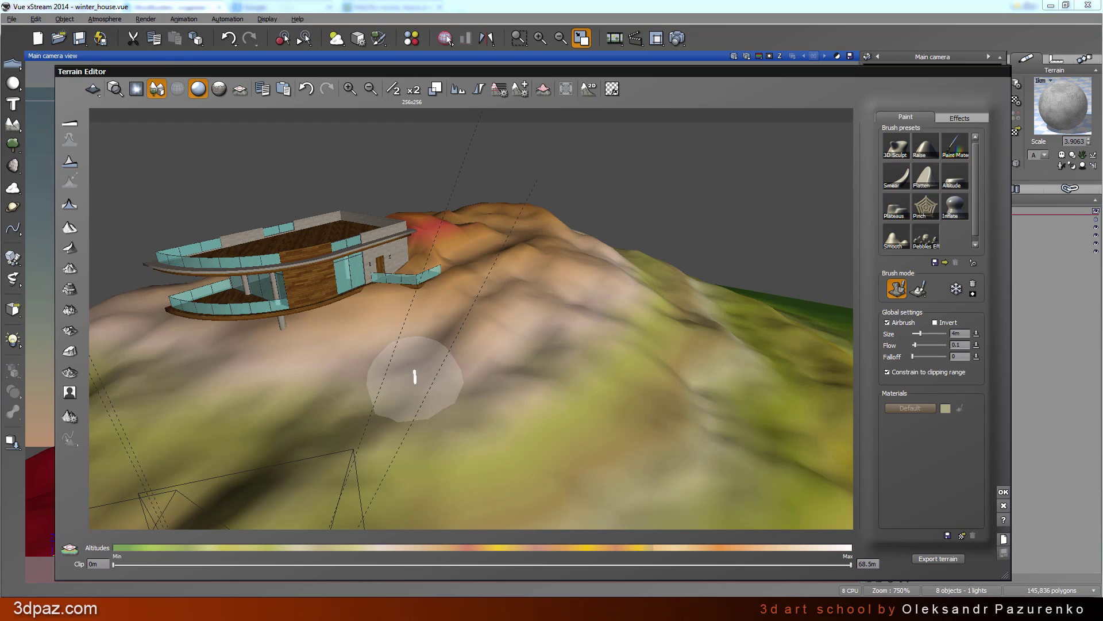
mouse_move(397, 397)
right_mouse_down()
mouse_move(543, 356)
mouse_move(632, 409)
right_mouse_up()
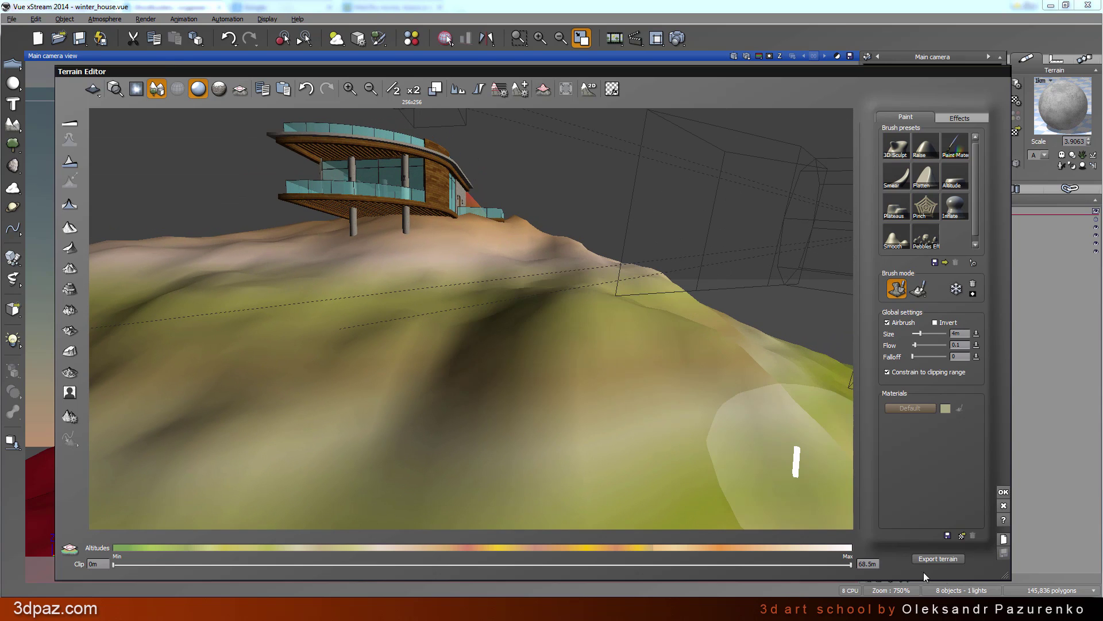
left_click(1003, 493)
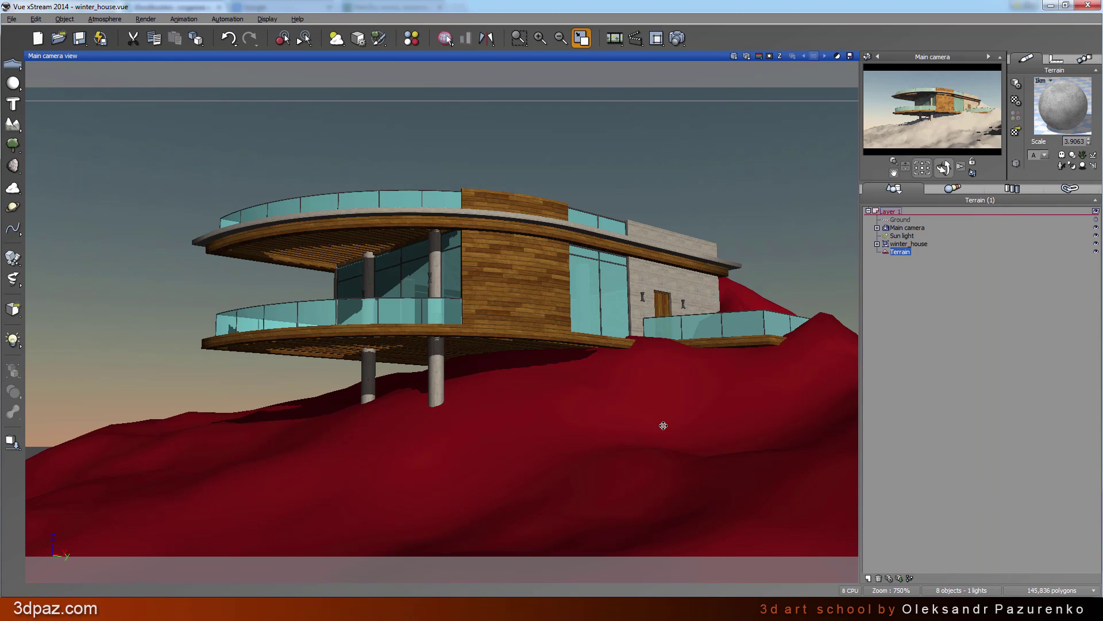
double_click(741, 429)
right_click_drag(512, 361, 485, 382)
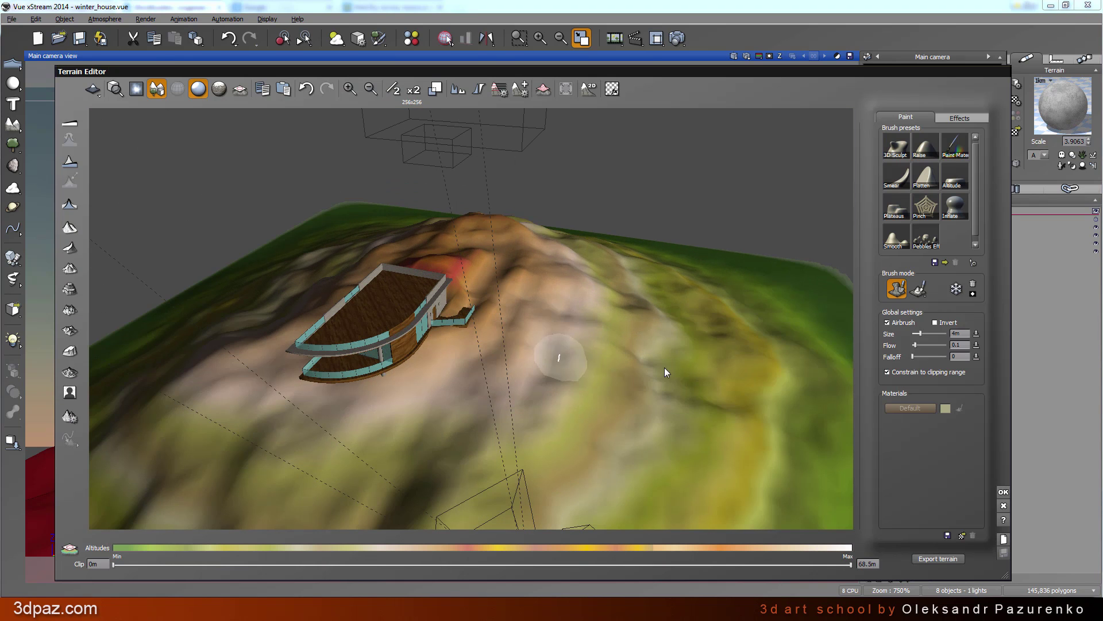
right_click_drag(483, 398, 683, 447)
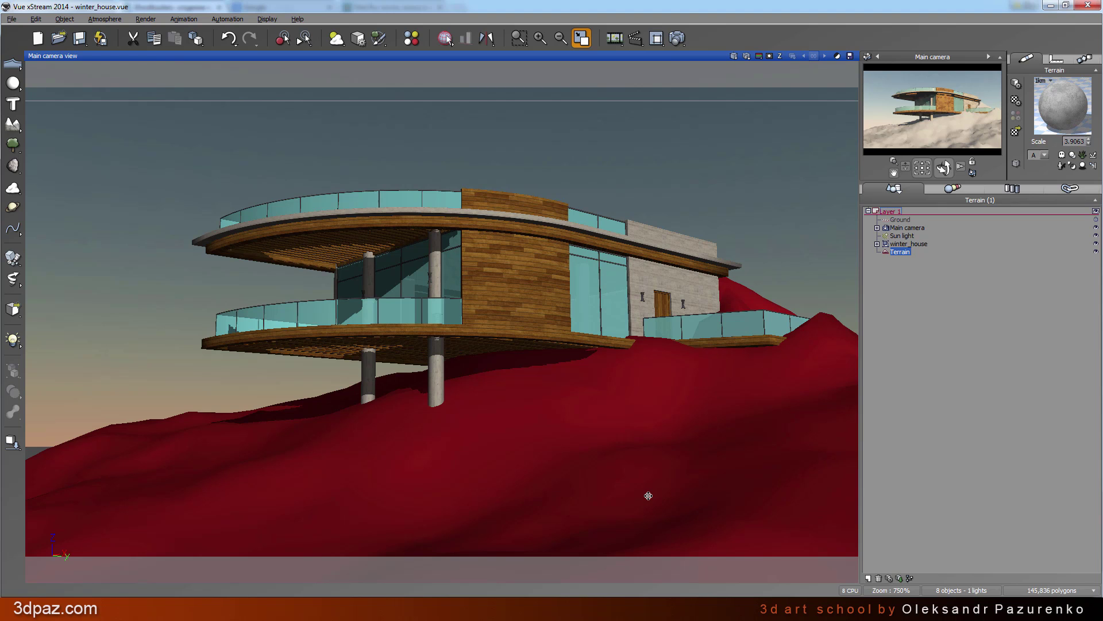
Render the scene, accept the post-render options, and examine the terrain around the house close up
left_click(681, 39)
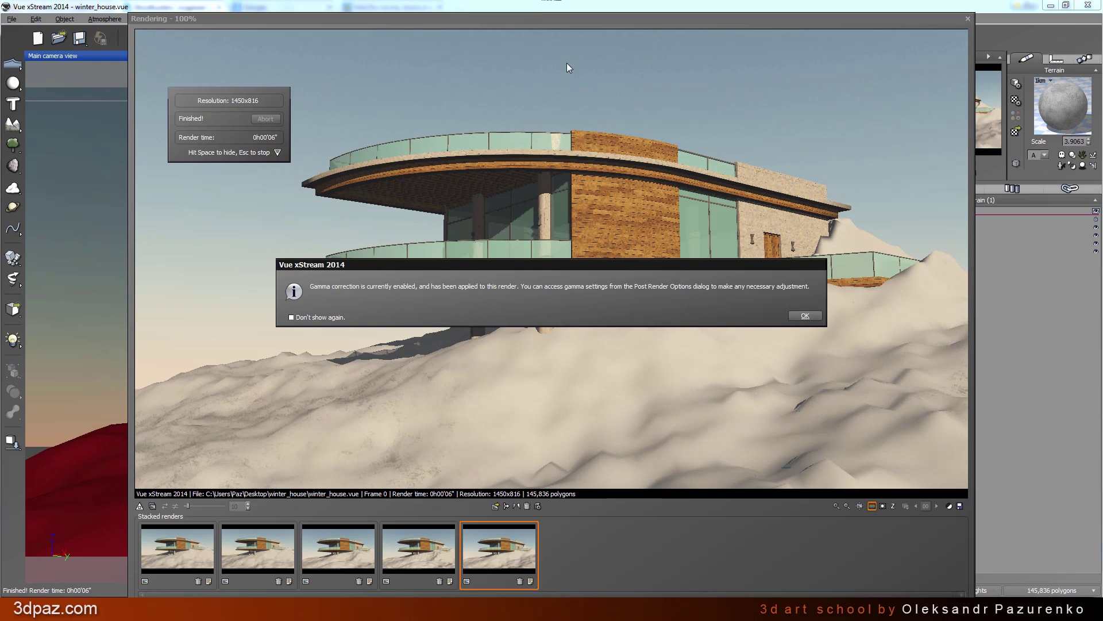
left_click(806, 316)
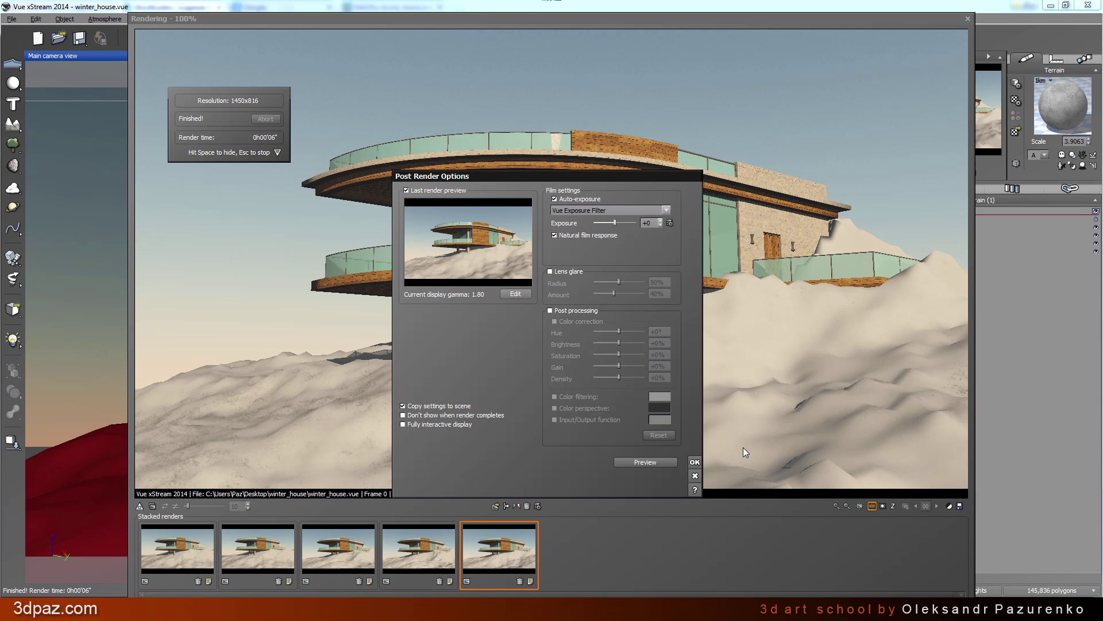
left_click(695, 464)
left_click_drag(609, 23, 538, 11)
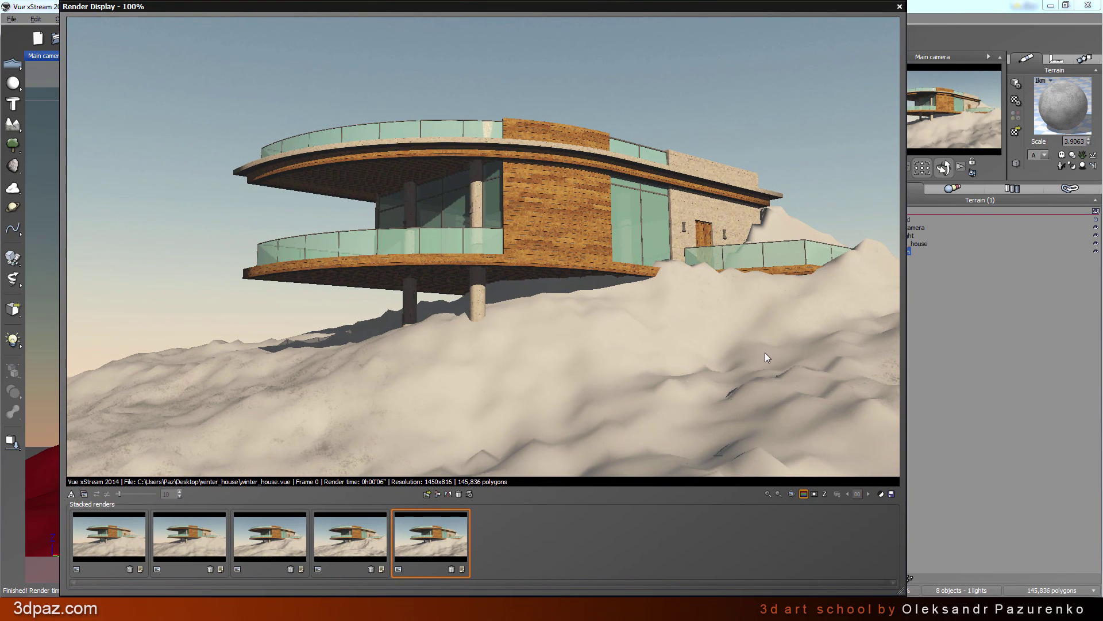
scroll(795, 381, "up", 4)
scroll(603, 355, "down", 5)
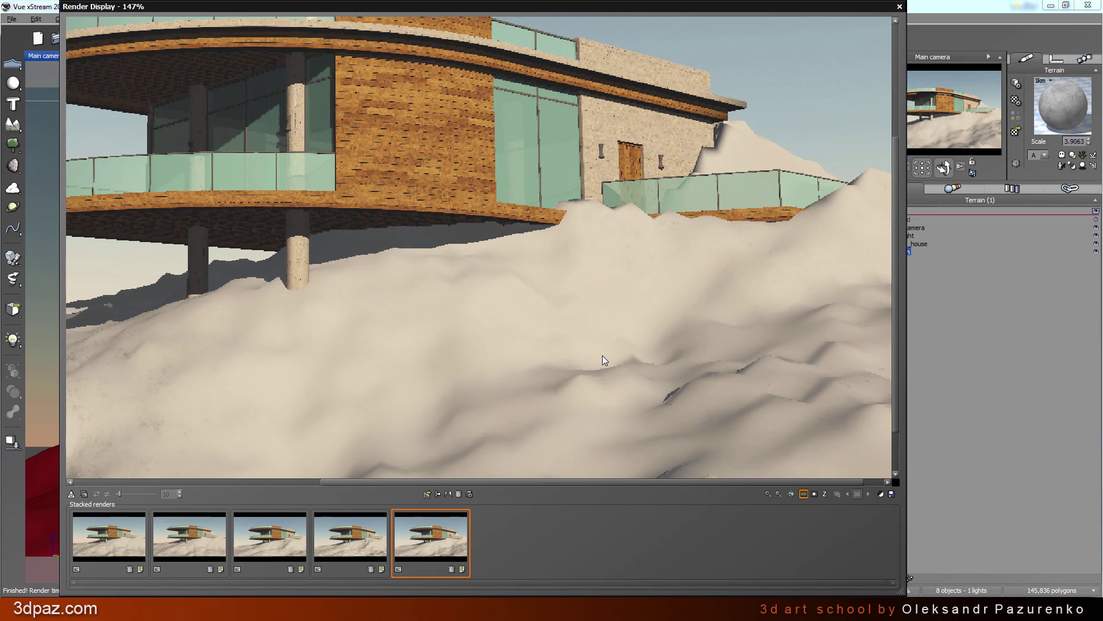
scroll(611, 343, "up", 1)
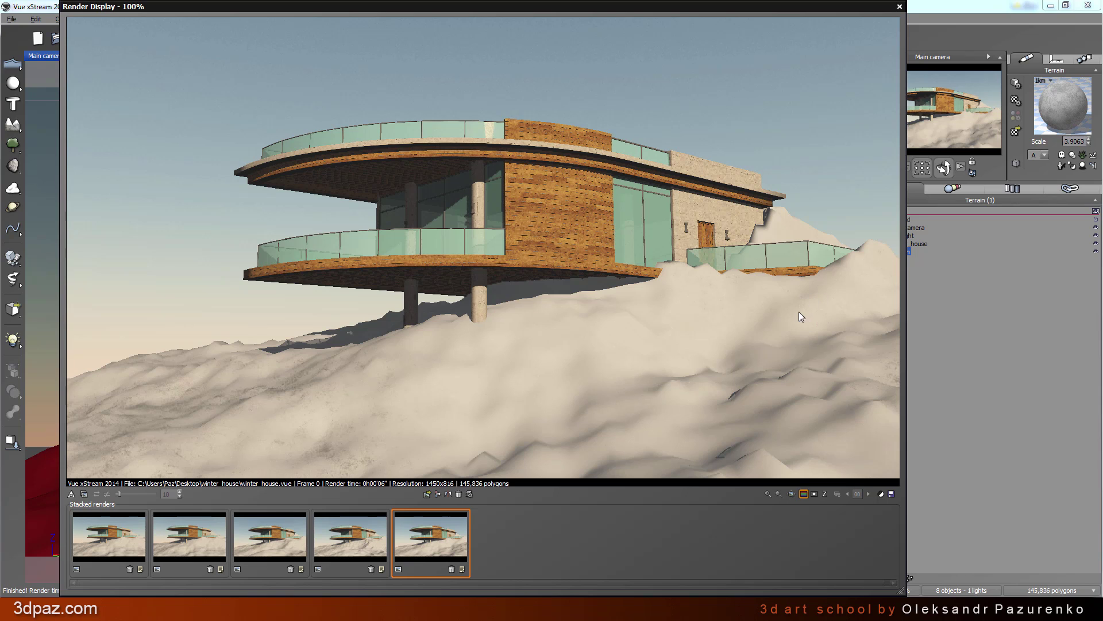
left_click(900, 7)
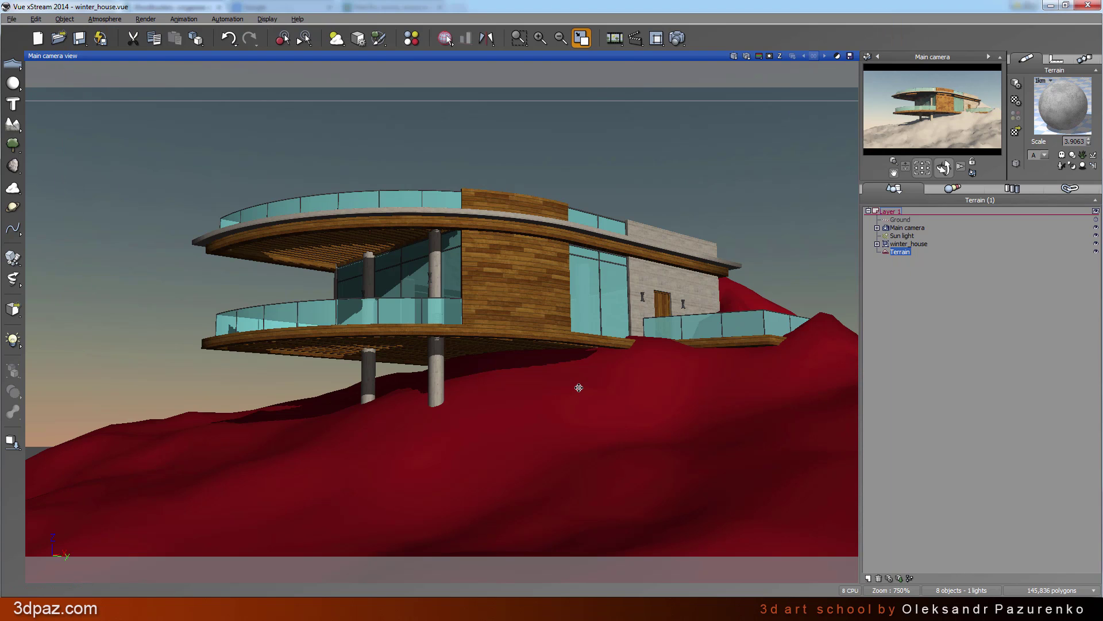
Try raising the terrain resolution to 1024x1024, test-render the scene, and undo the resolution change
double_click(579, 387)
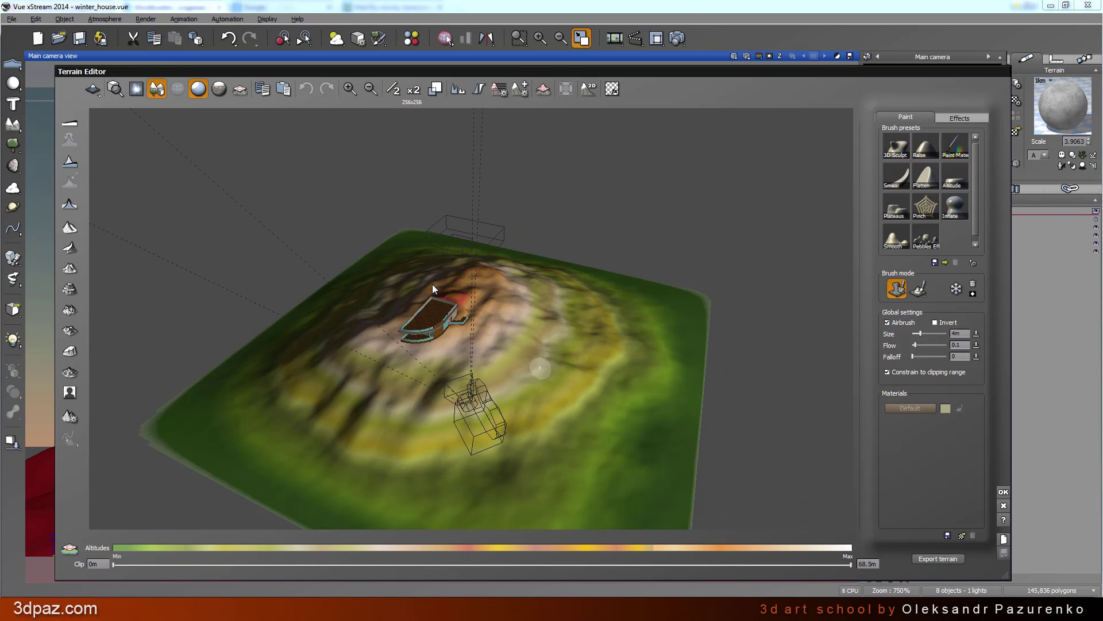
left_click(414, 91)
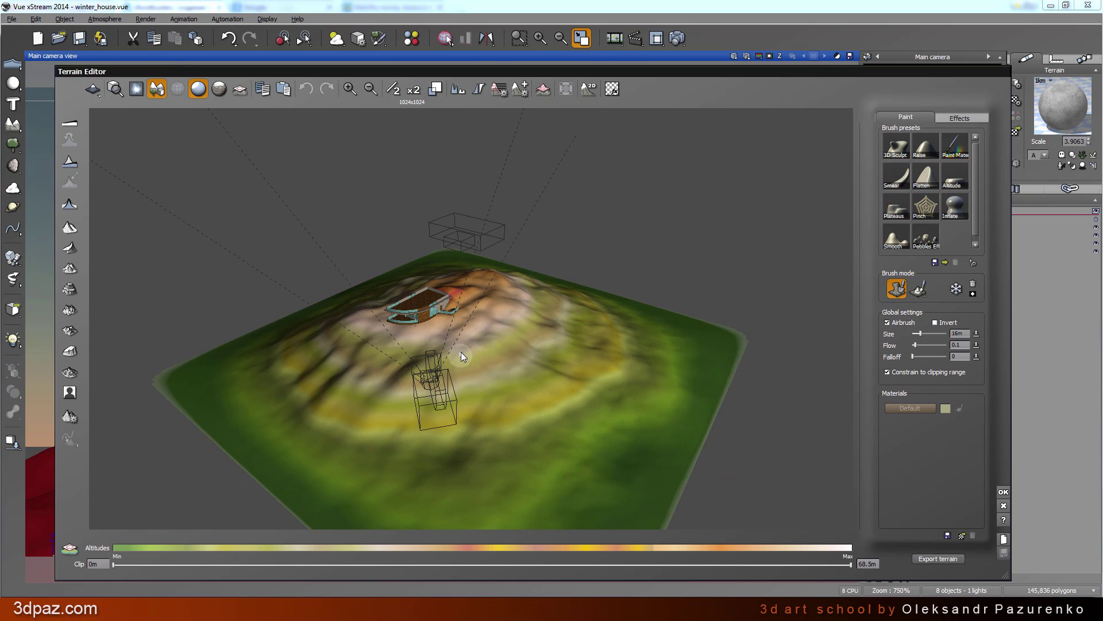
left_click(1004, 492)
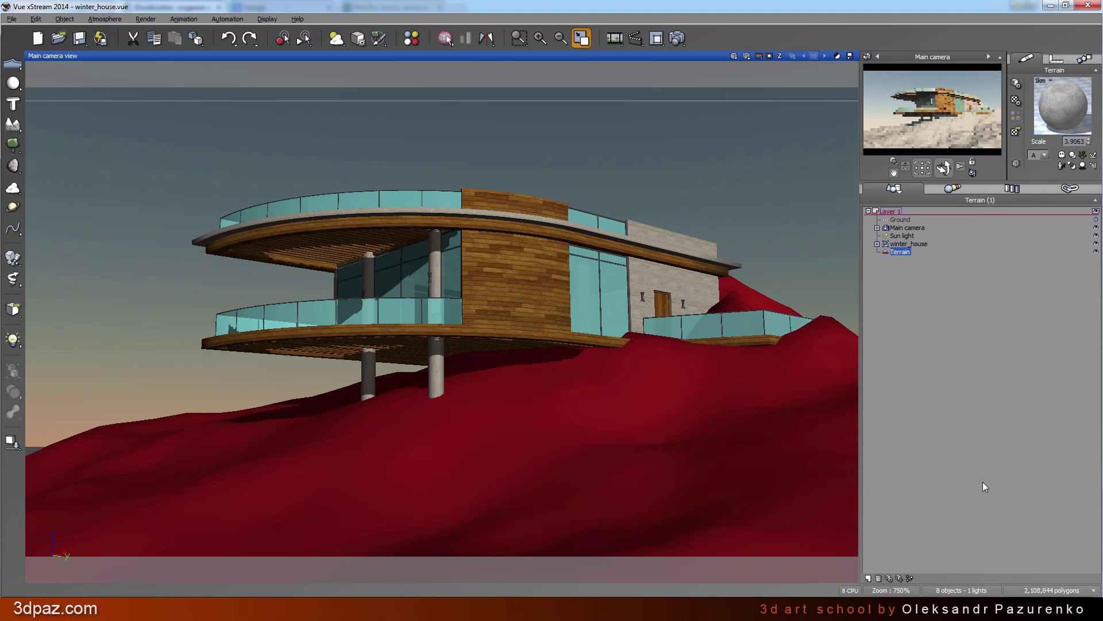
left_click(684, 38)
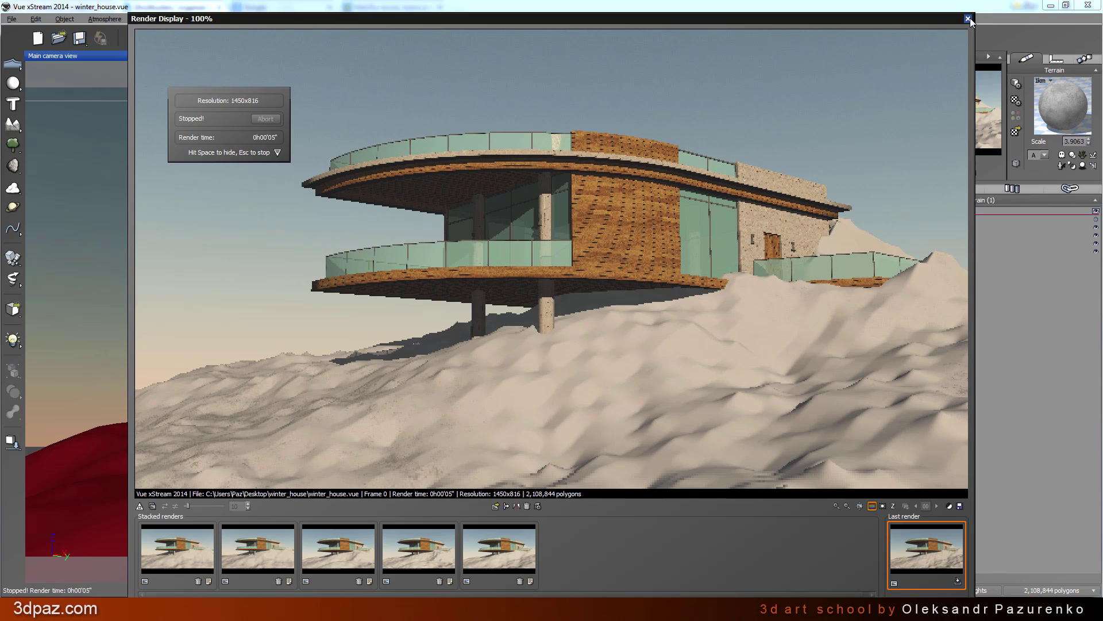
left_click(967, 18)
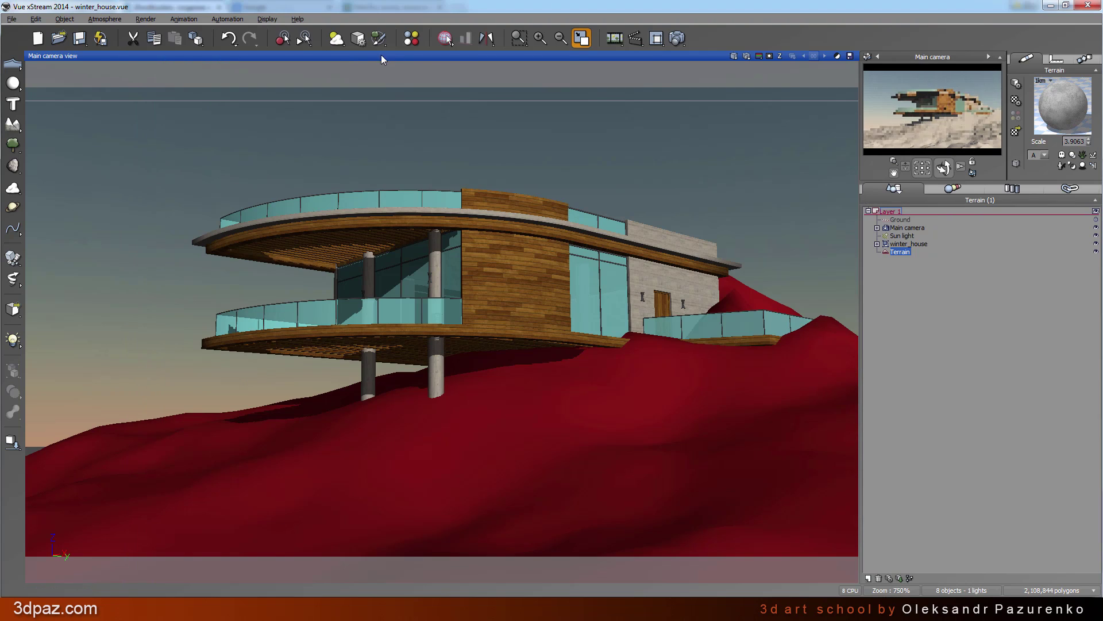
left_click(230, 38)
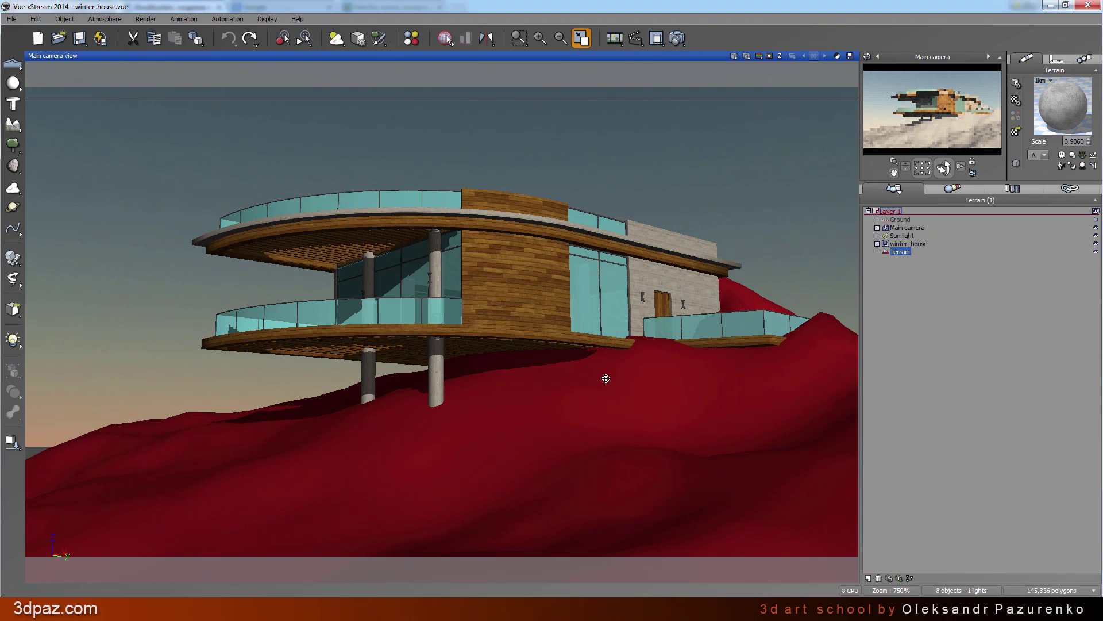
Convert the standard terrain to a procedural terrain, apply the change, and render the scene
double_click(562, 412)
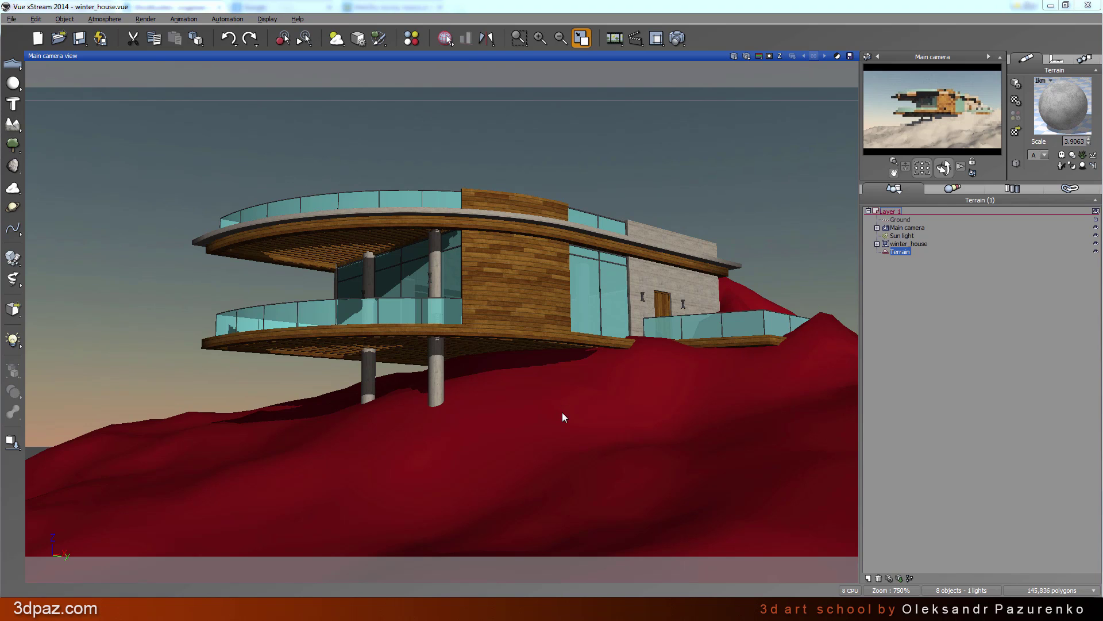
scroll(436, 284, "up", 5)
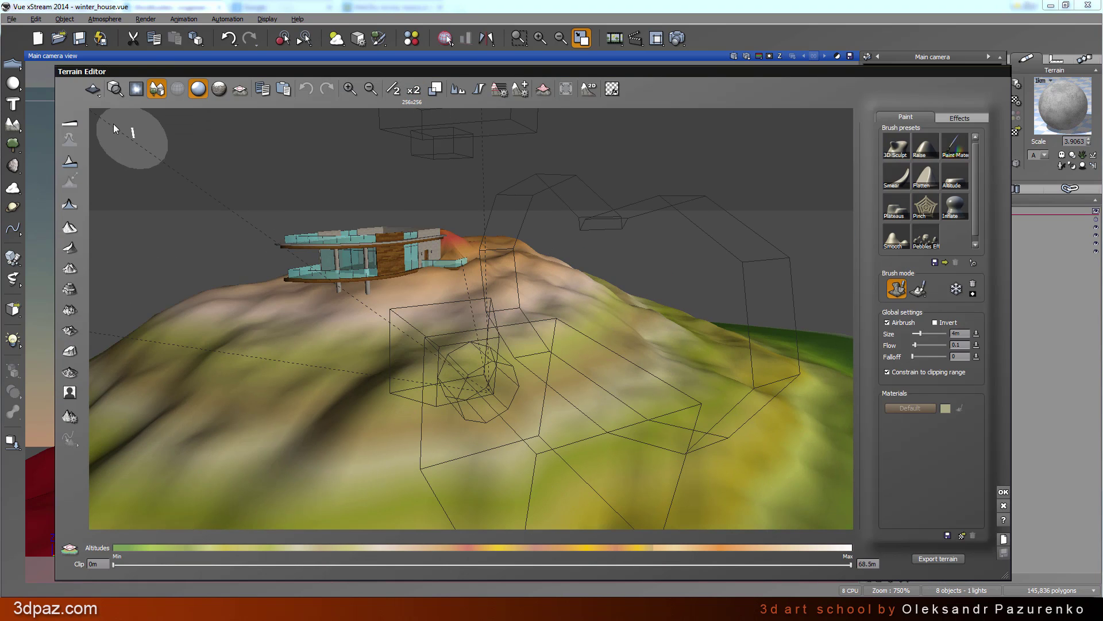
left_click_drag(109, 74, 118, 68)
left_click(105, 78)
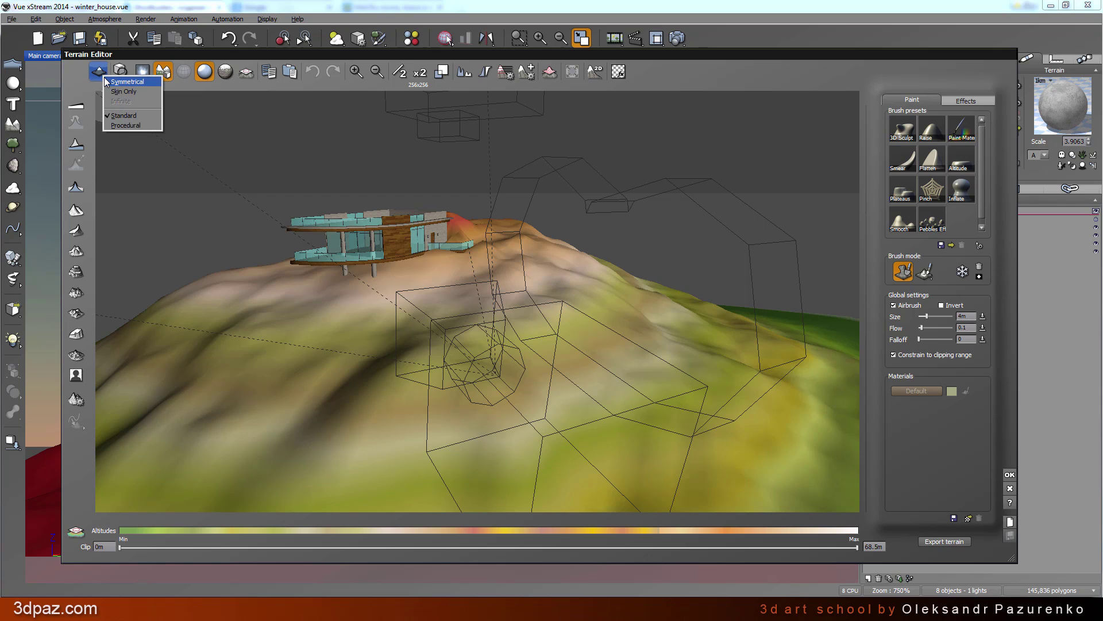
left_click(126, 126)
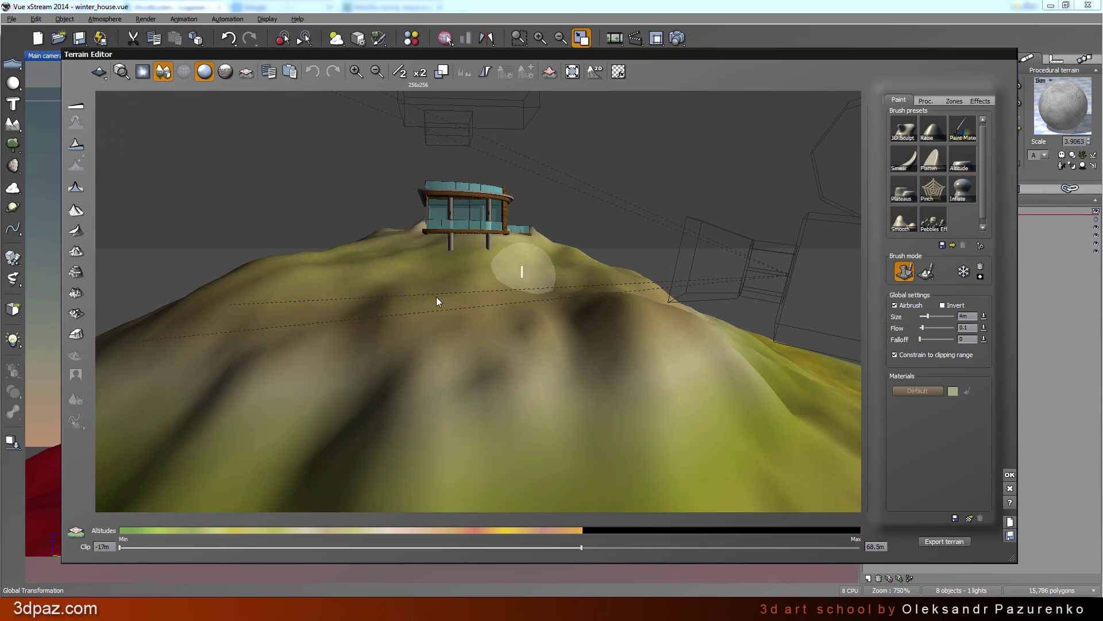
left_click(1010, 475)
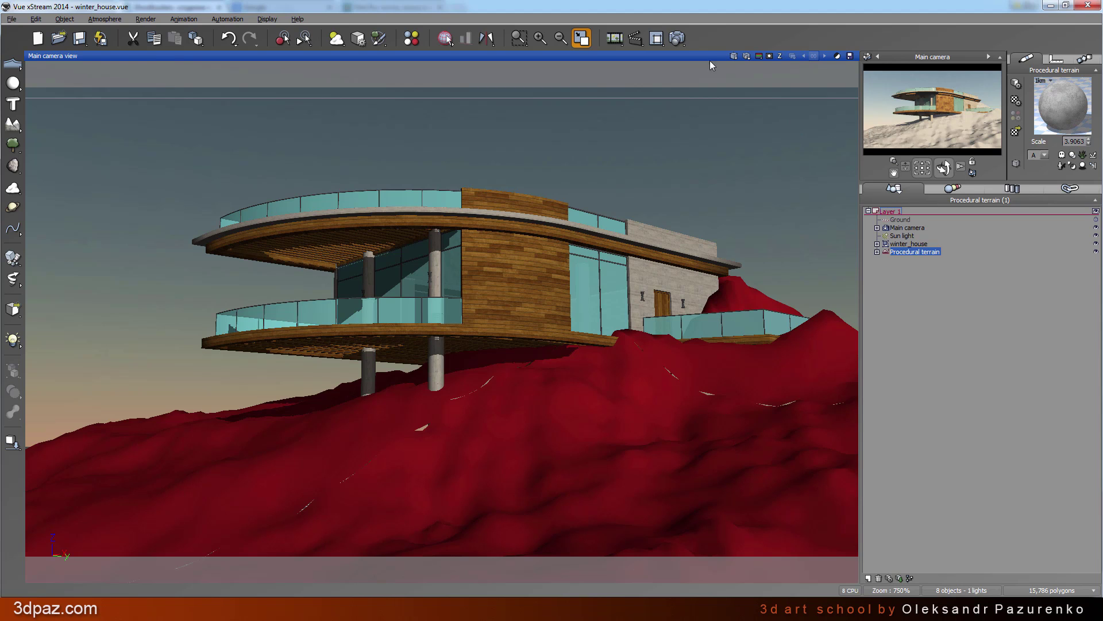
left_click(677, 36)
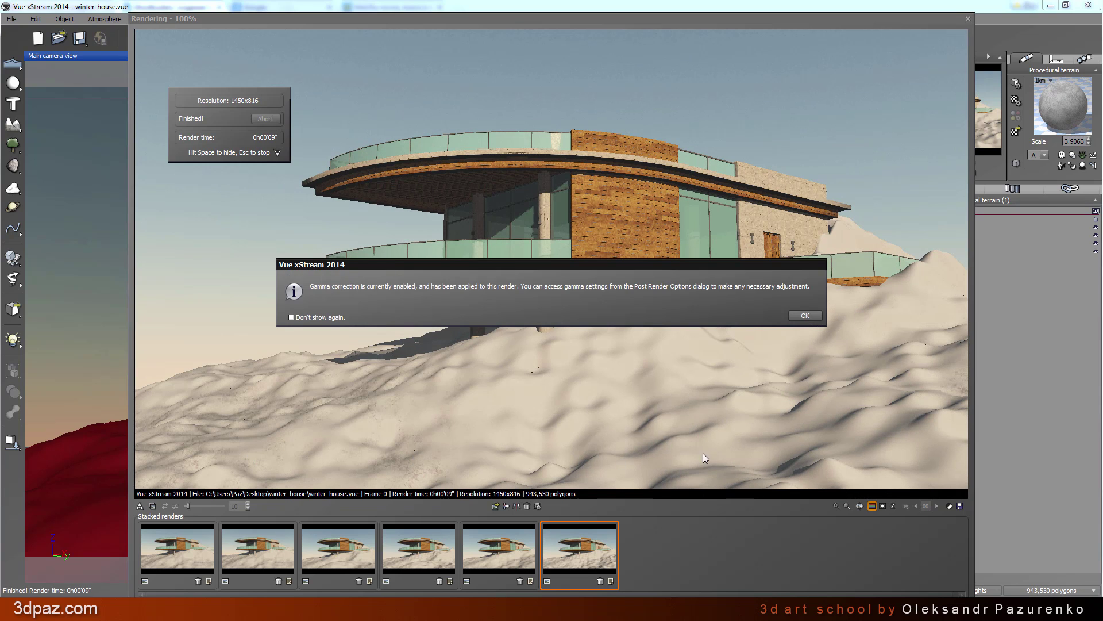
Accept the gamma notice and post-render options, examine the rendered terrain close up, and close the render display
left_click(805, 316)
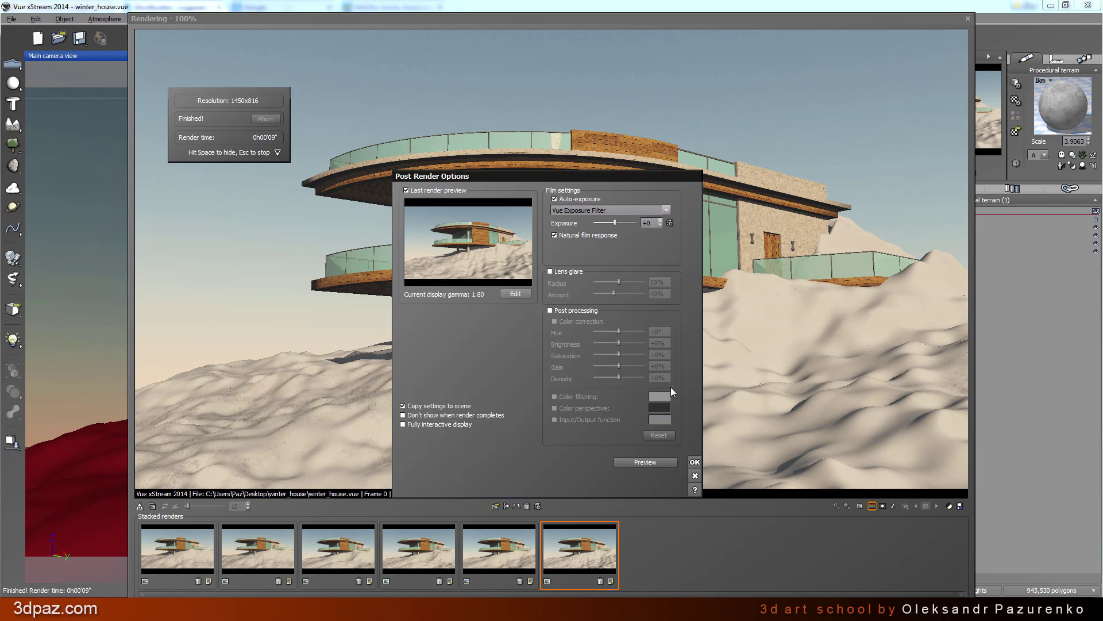
left_click(695, 462)
scroll(484, 360, "up", 5)
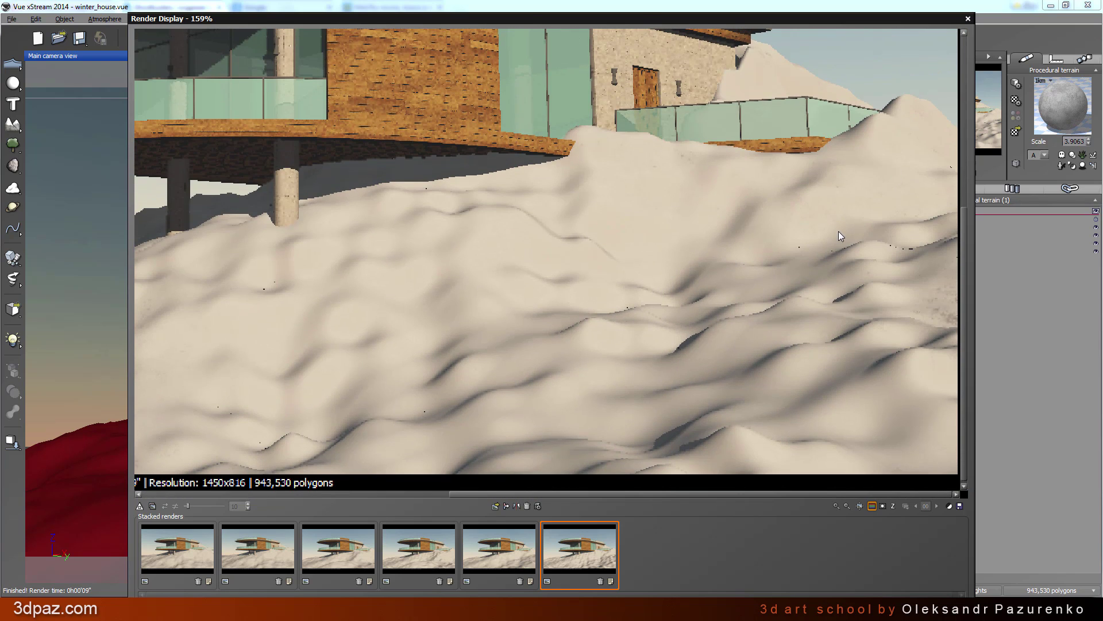
scroll(839, 232, "down", 6)
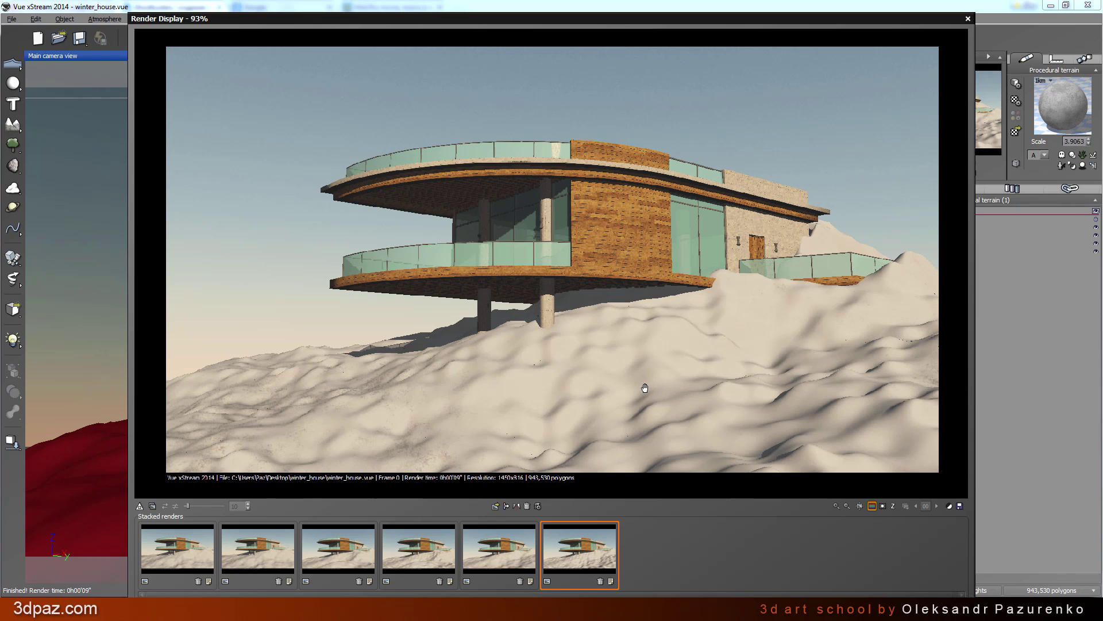
scroll(664, 364, "up", 1)
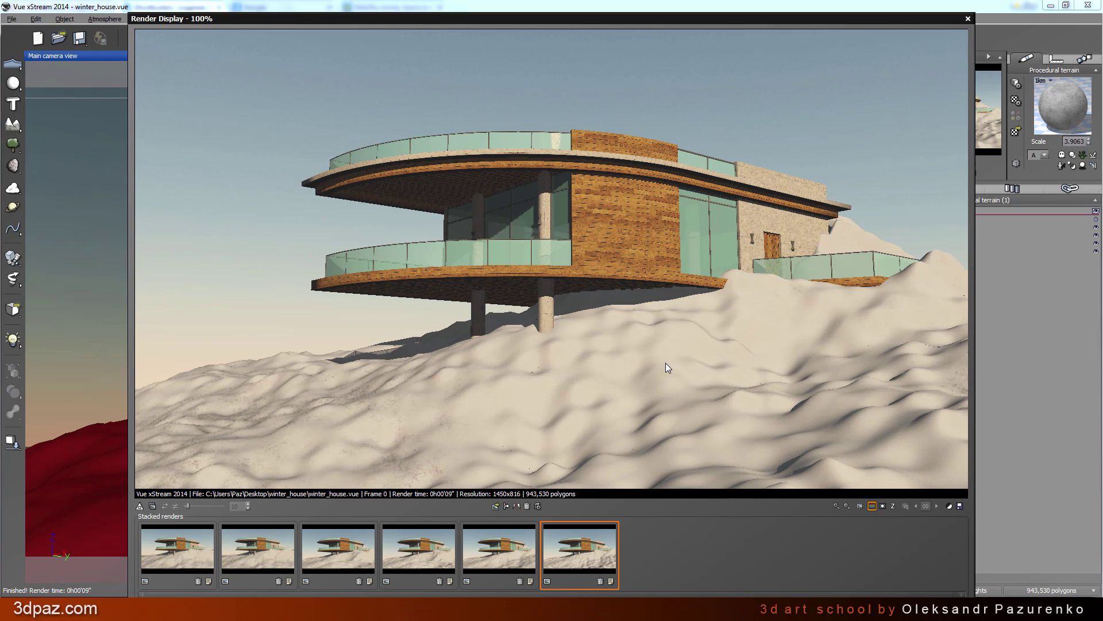
left_click(969, 20)
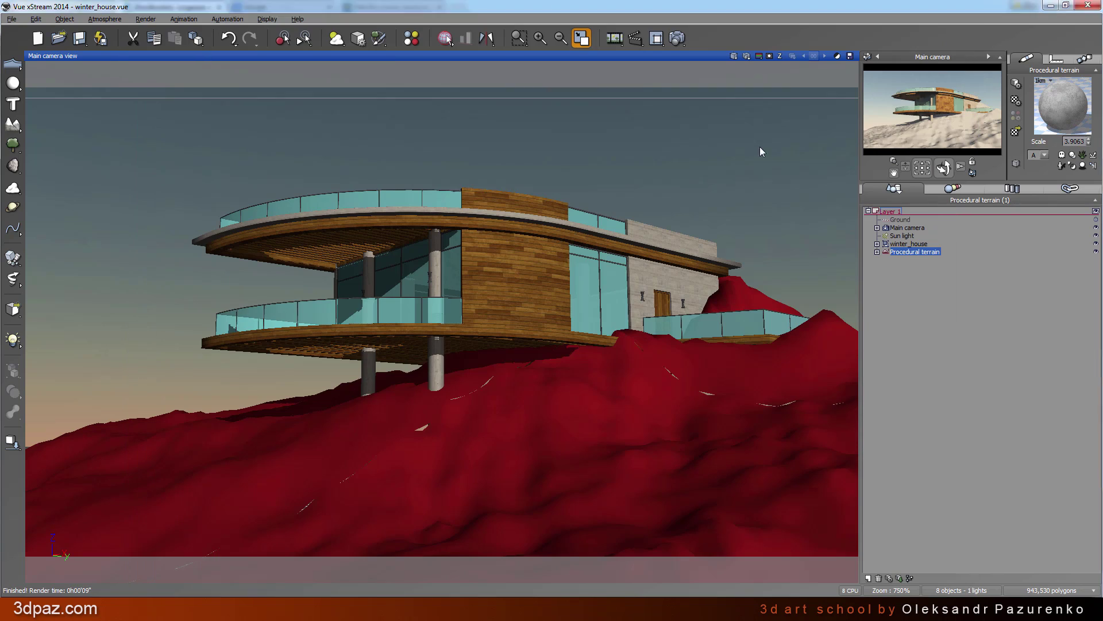
Smooth the procedural terrain with a Diffusive erosion effect of 5 iterations and apply the terrain edits
double_click(578, 420)
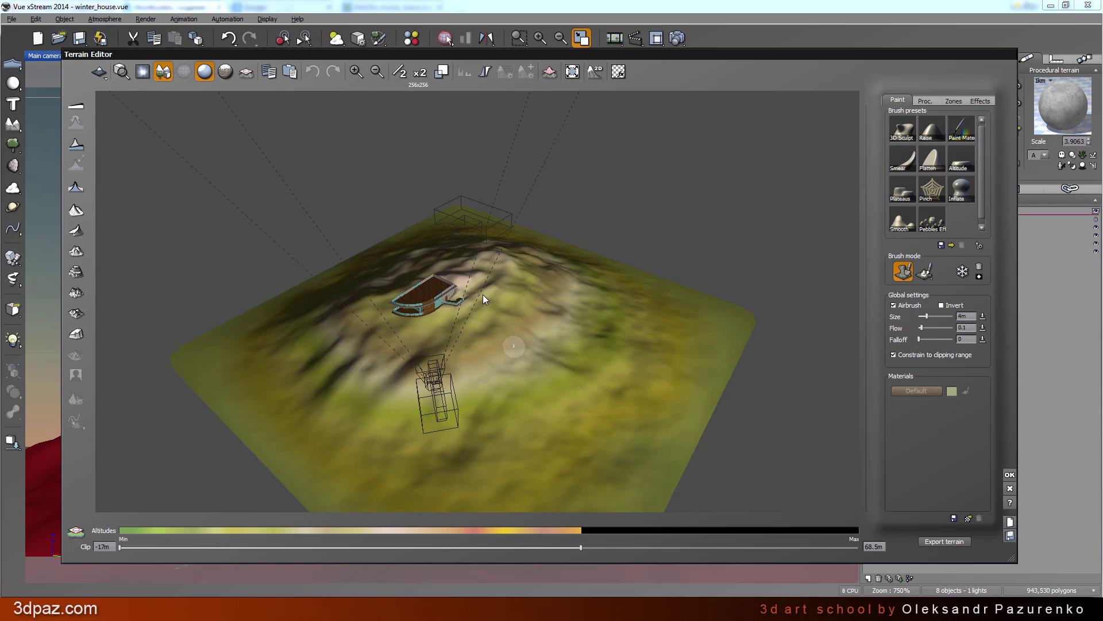
scroll(483, 295, "up", 5)
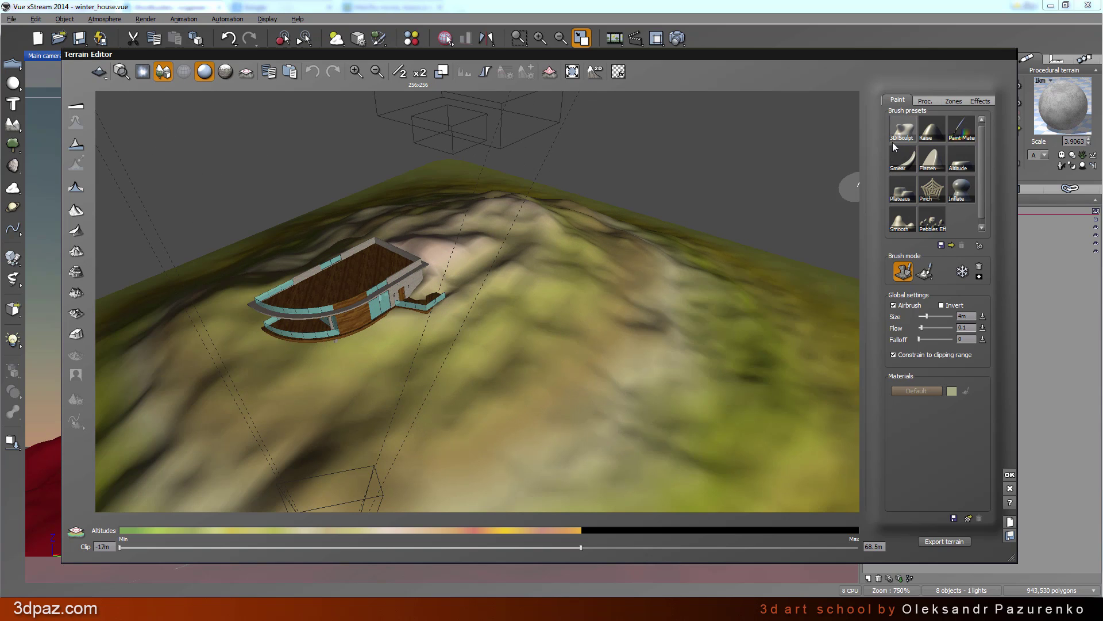
left_click(981, 100)
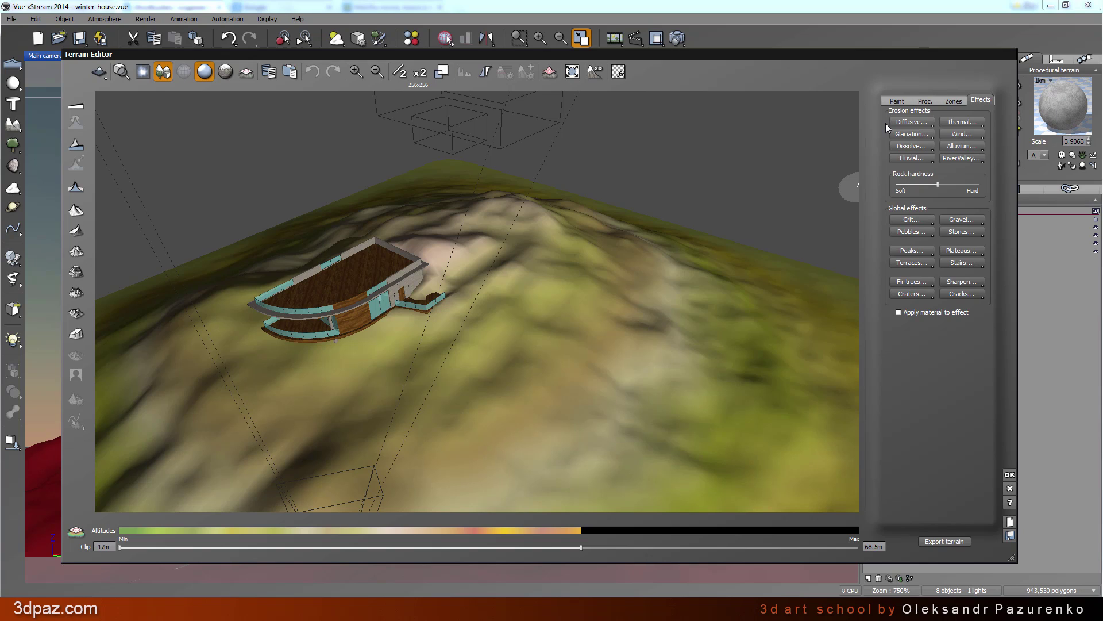
left_click(915, 127)
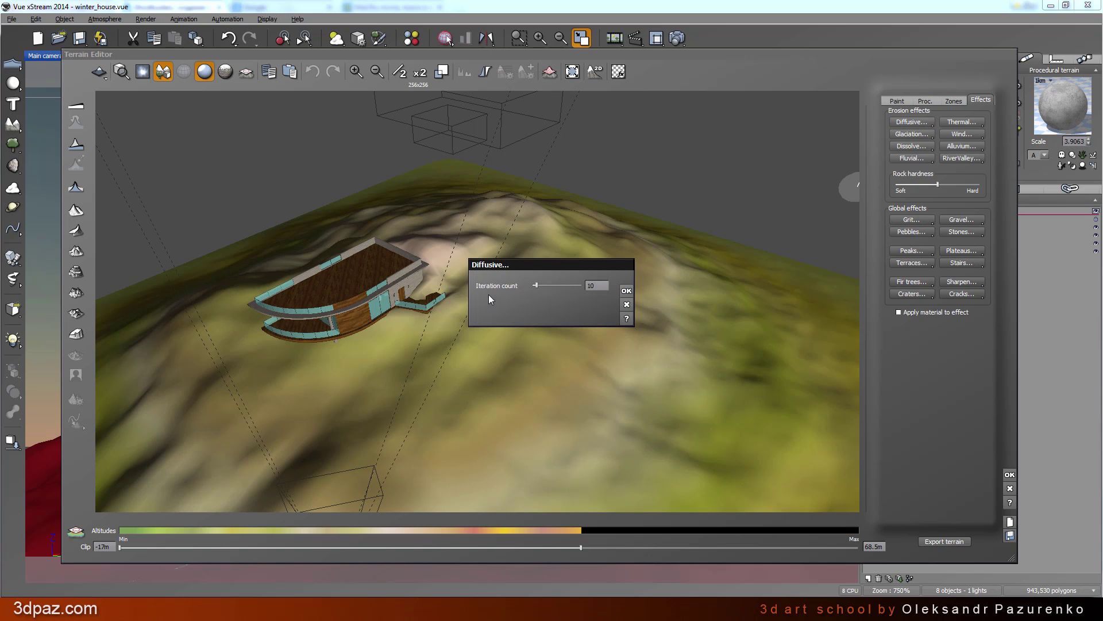
double_click(594, 285)
type("5")
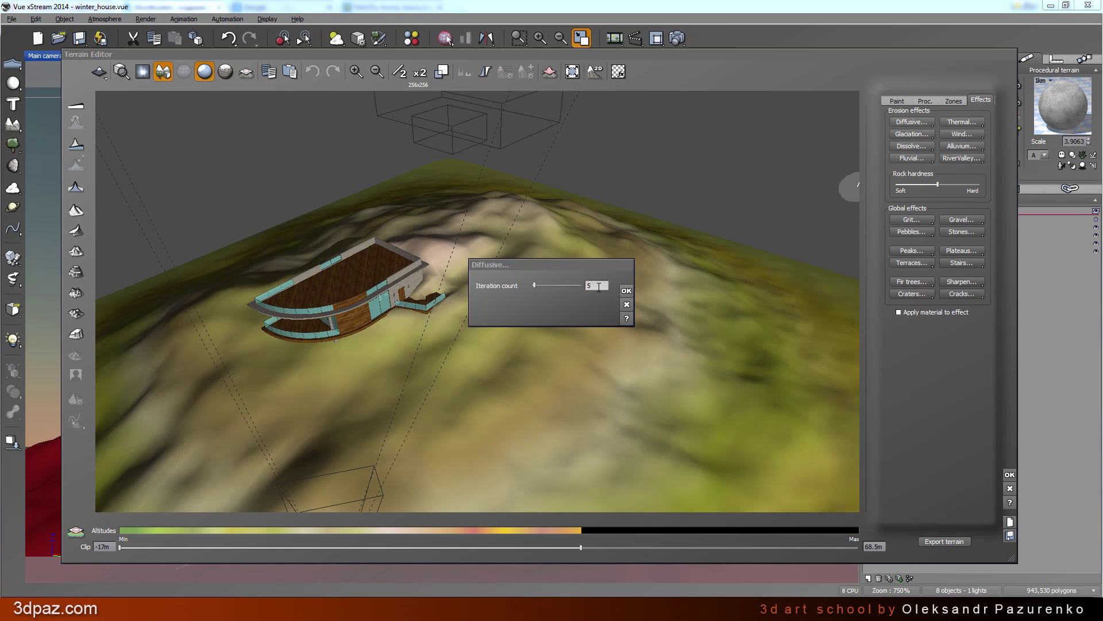
left_click(627, 292)
right_click_drag(553, 358, 534, 333)
left_click(1010, 474)
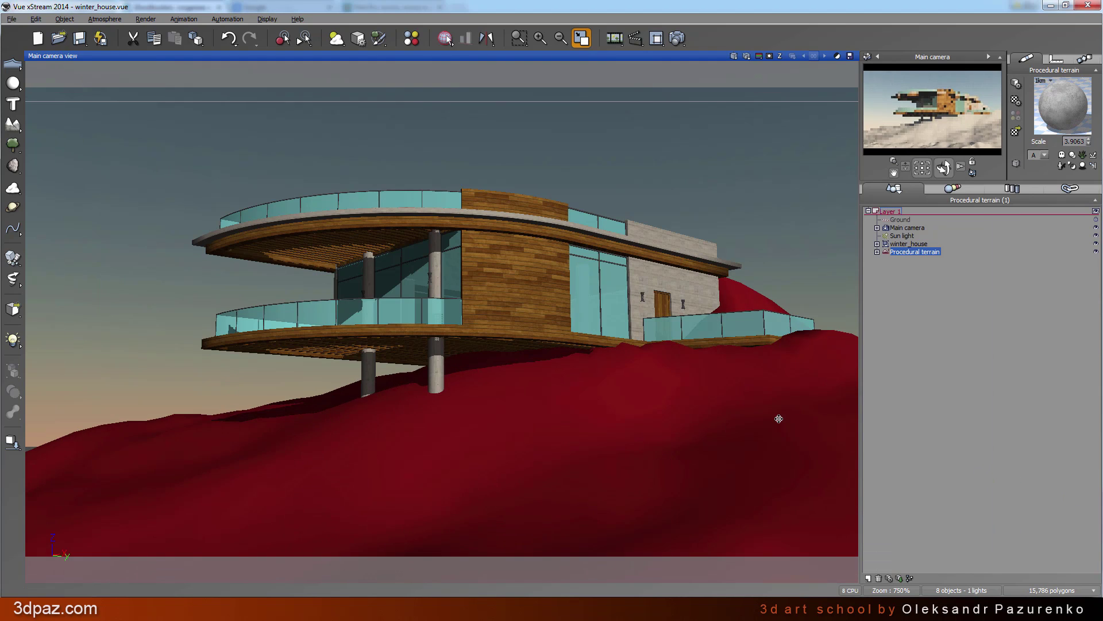
Render the scene, accept the post-render options, inspect the ground below the house's columns, and close the render display
left_click(678, 38)
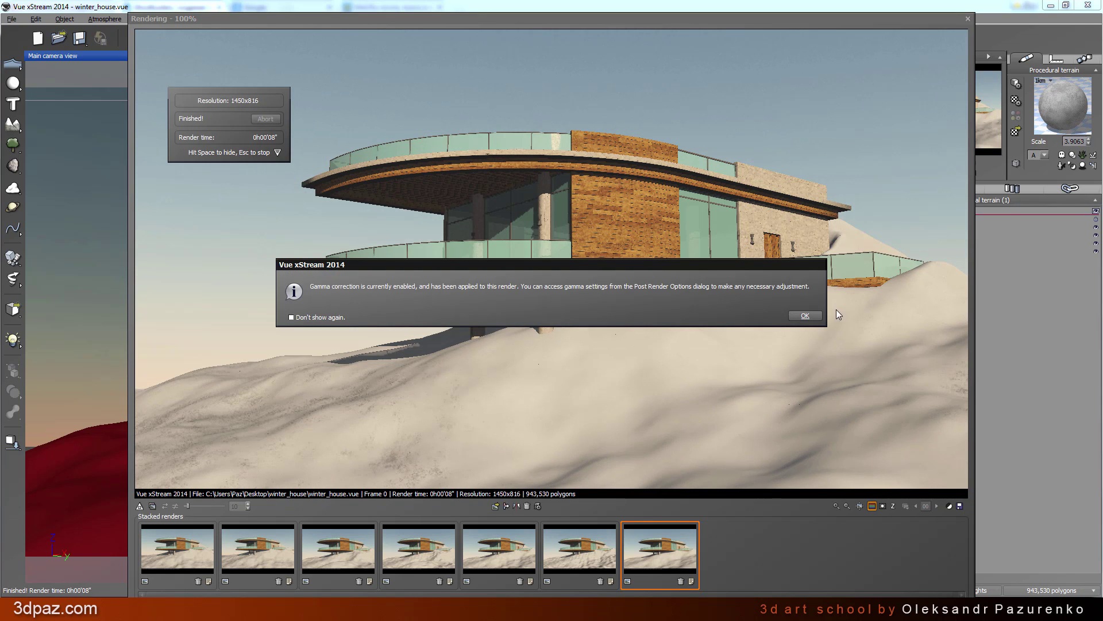
left_click(805, 315)
left_click(695, 462)
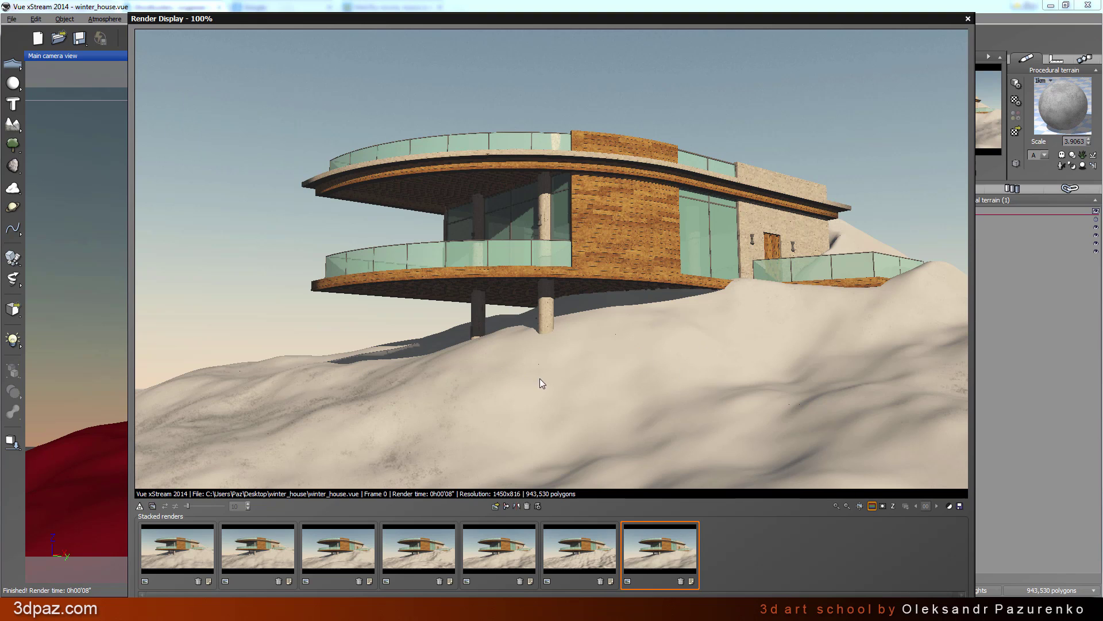
scroll(547, 346, "up", 3)
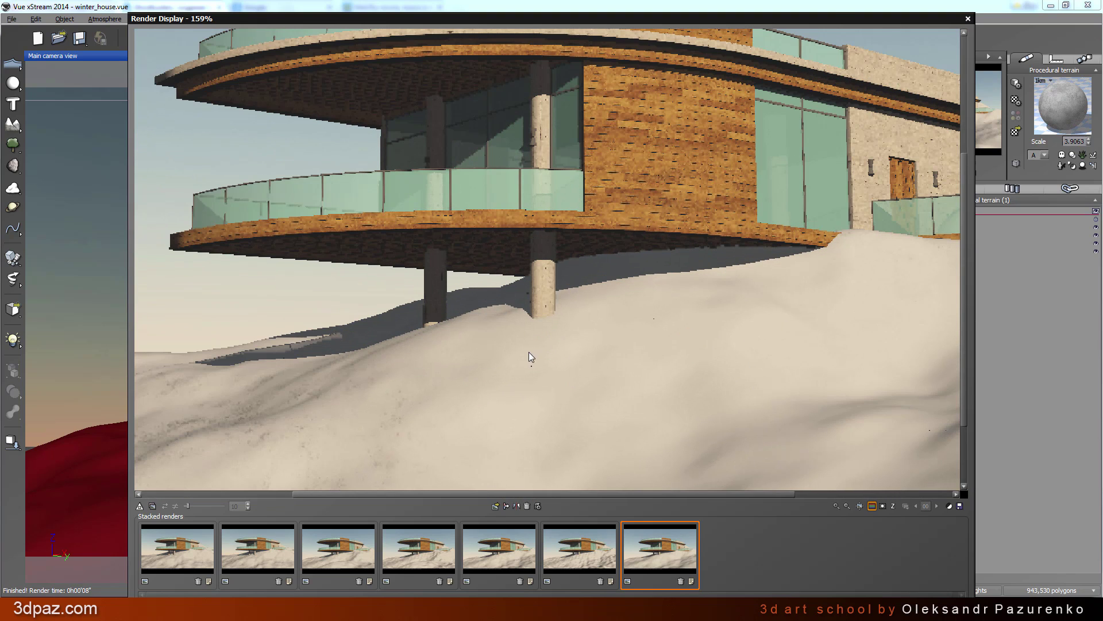
left_click(968, 19)
Lower the terrain around the house's support columns with an inverted 4 m Raise brush at 0.05 flow and apply the terrain edits
double_click(681, 425)
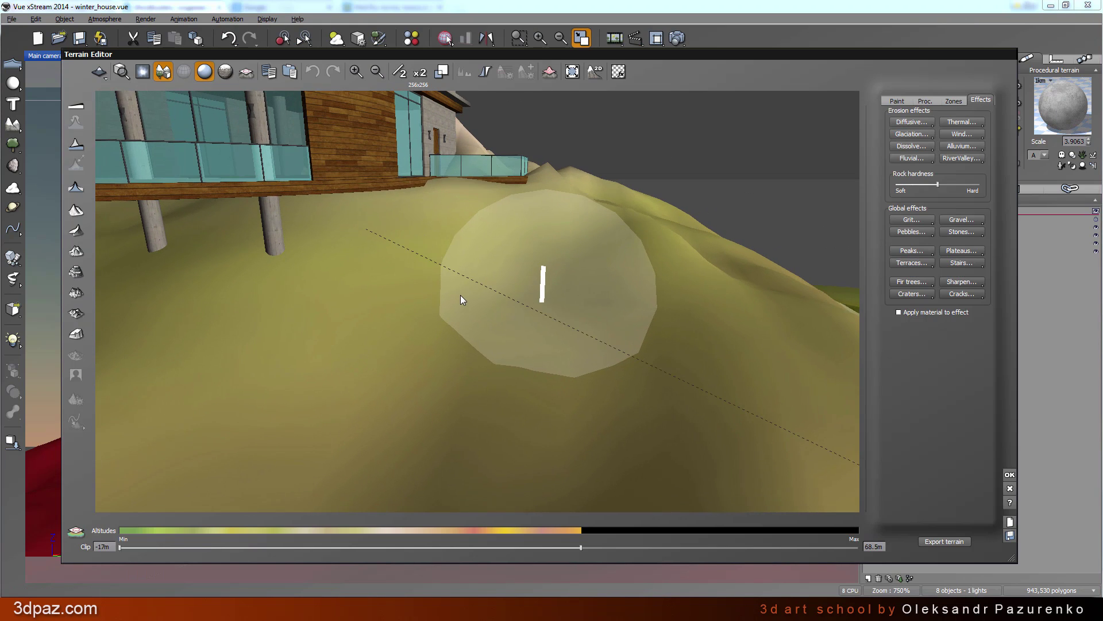
left_click(904, 102)
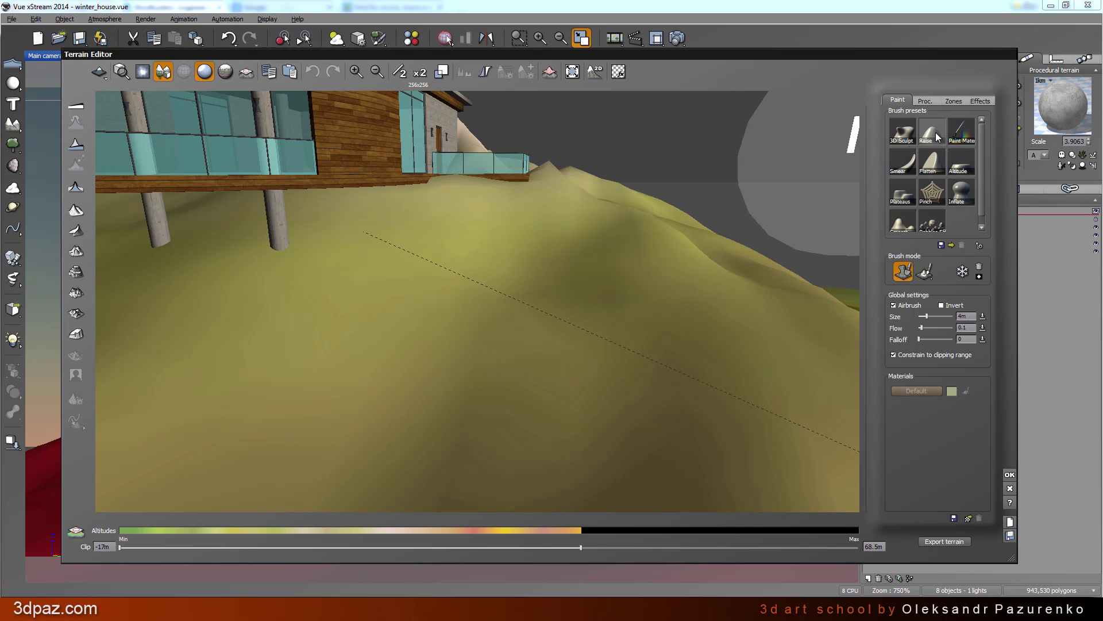
left_click(941, 305)
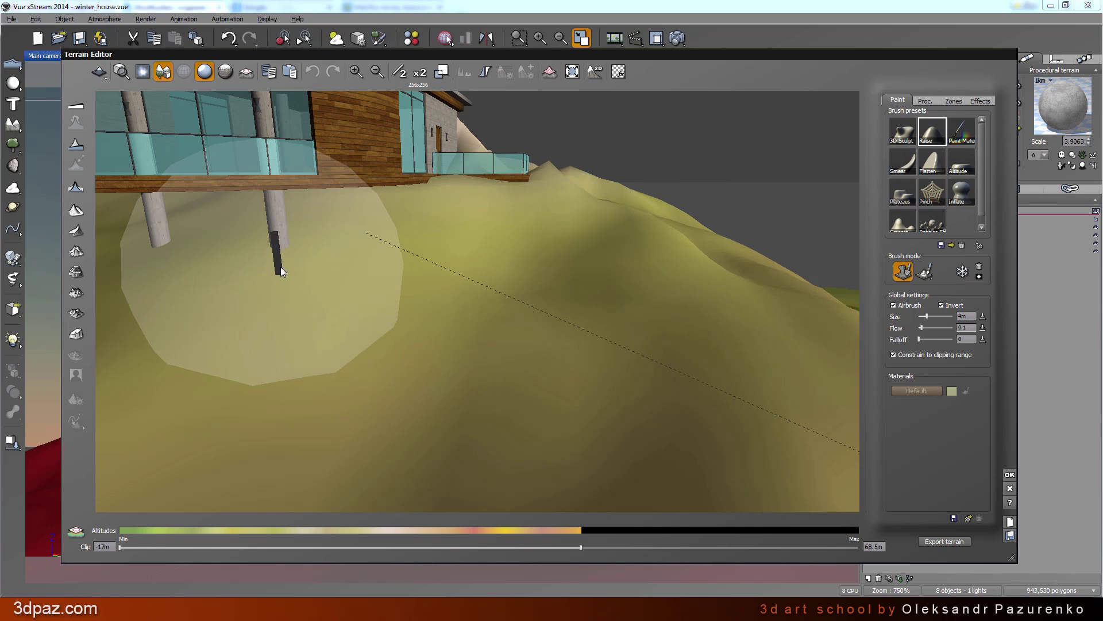
scroll(406, 350, "down", 3)
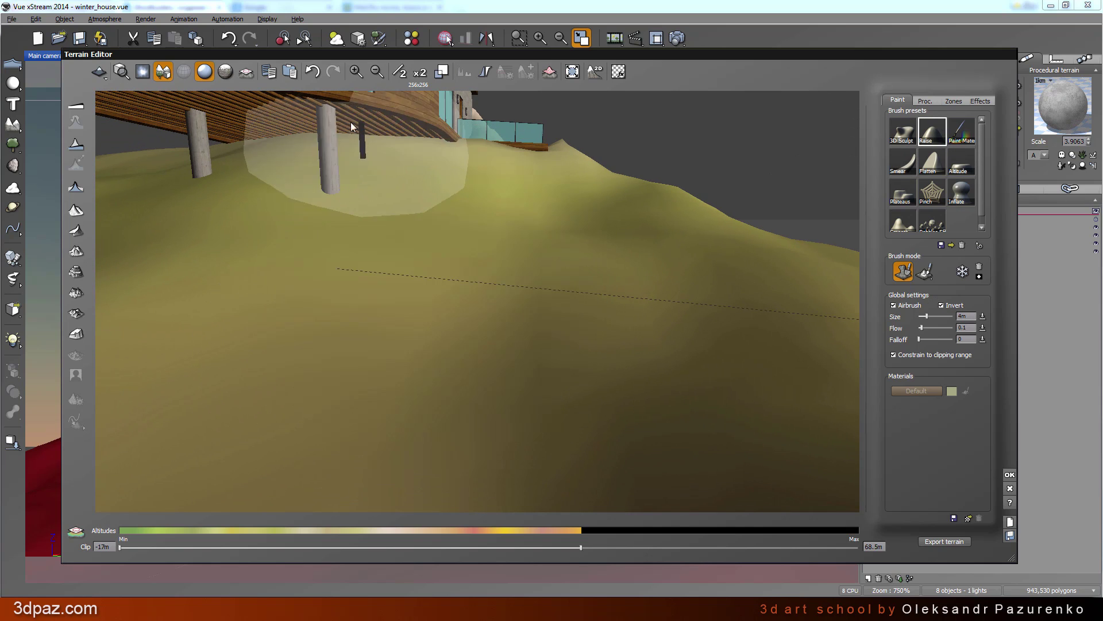
left_click(314, 72)
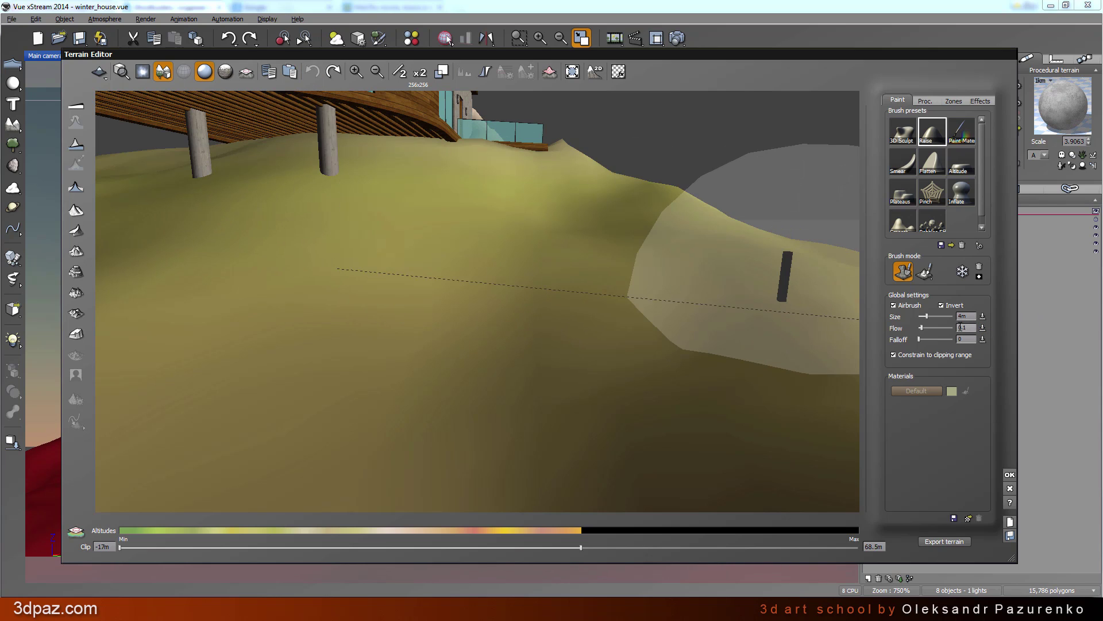
key("BackSpace")
type("05")
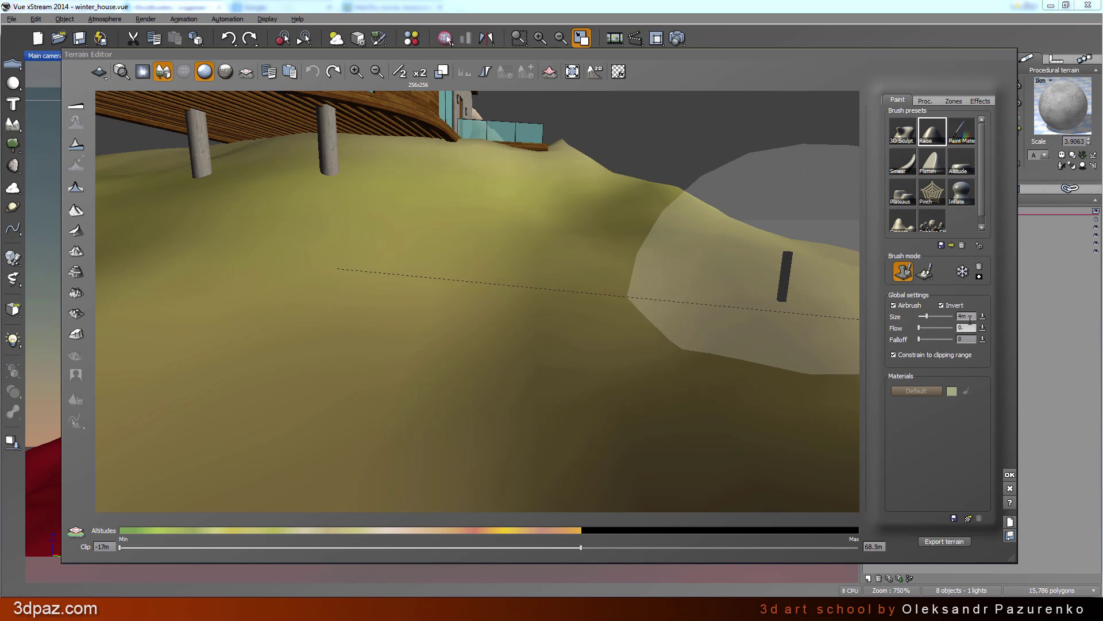
key("Return")
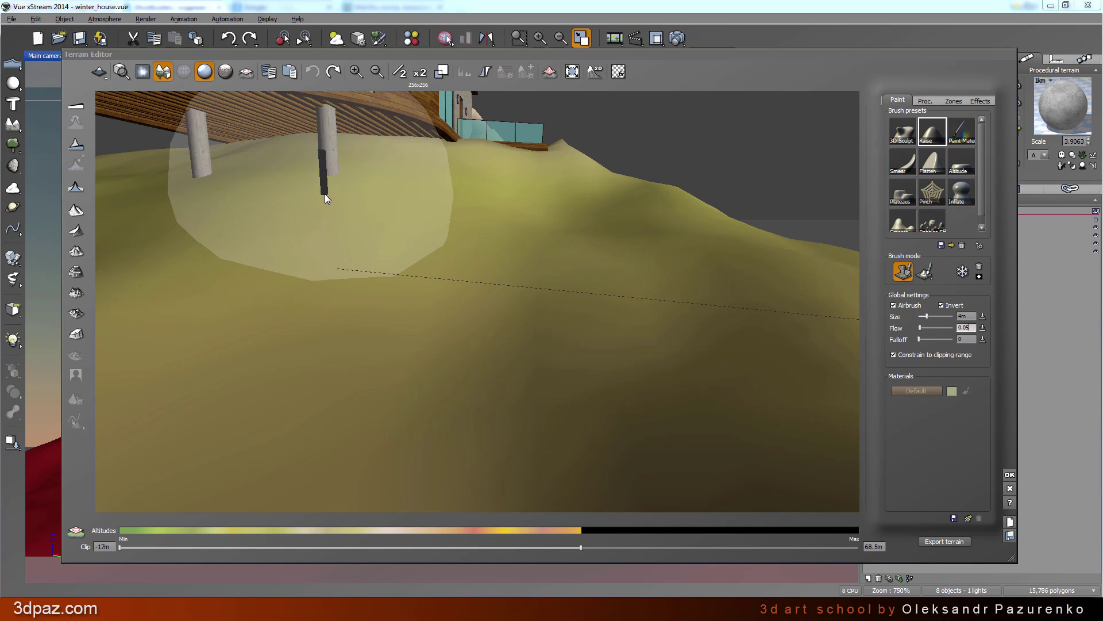
mouse_move(325, 197)
left_mouse_down()
mouse_move(328, 172)
mouse_move(244, 181)
mouse_move(284, 185)
mouse_move(258, 161)
left_mouse_up()
mouse_move(259, 161)
right_mouse_down()
mouse_move(421, 269)
mouse_move(722, 353)
mouse_move(1010, 473)
right_mouse_up()
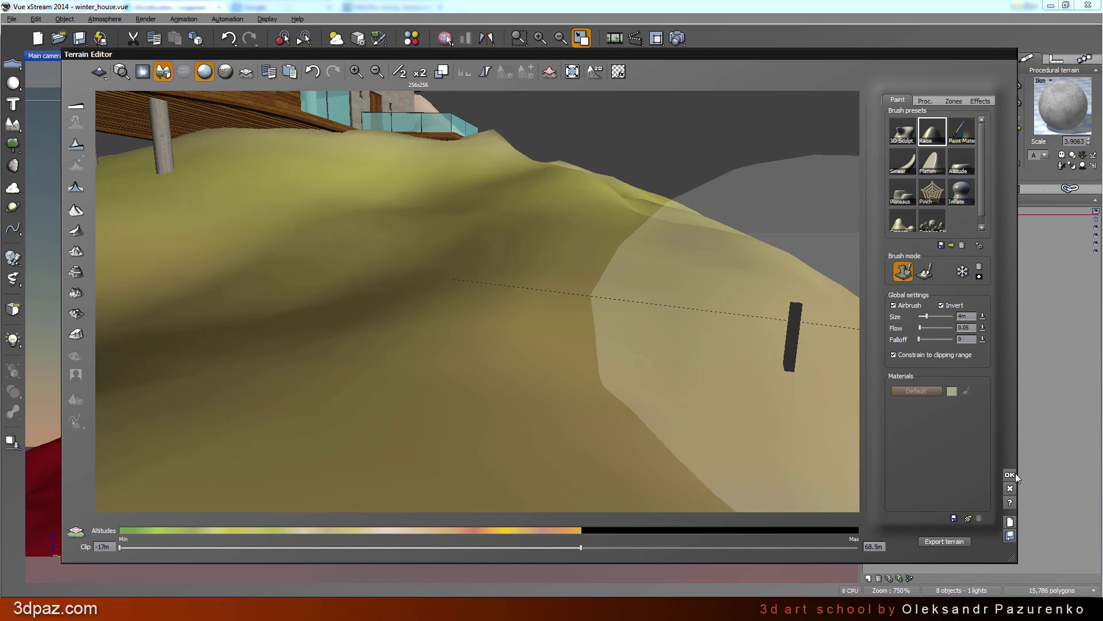
left_click(1009, 474)
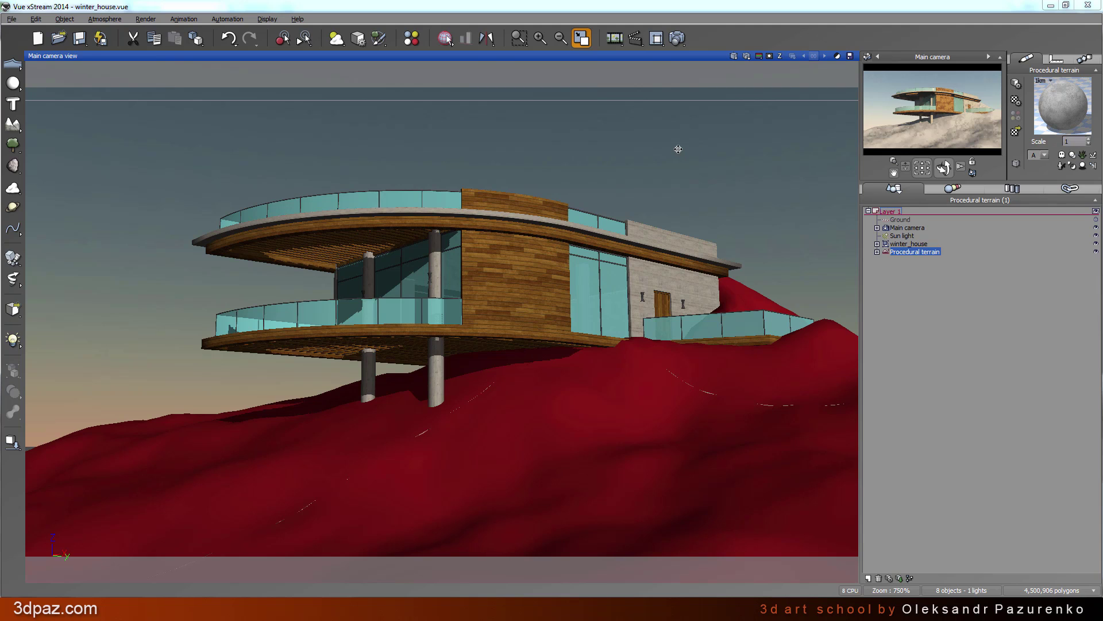
Set the preset render quality to Final and accept the render options
left_click(678, 39)
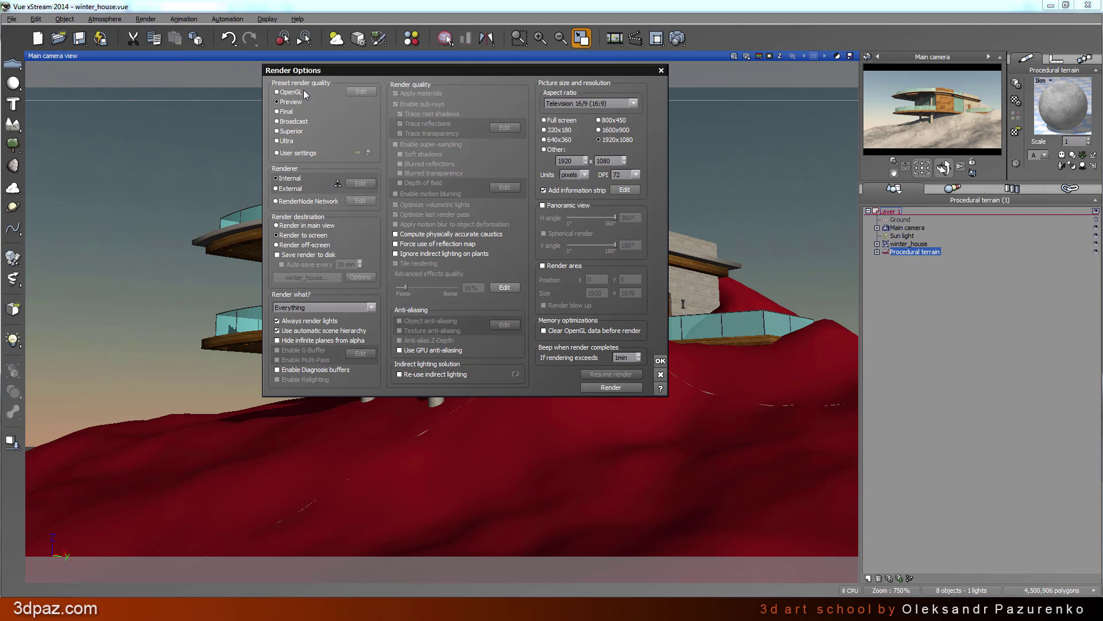
left_click(285, 111)
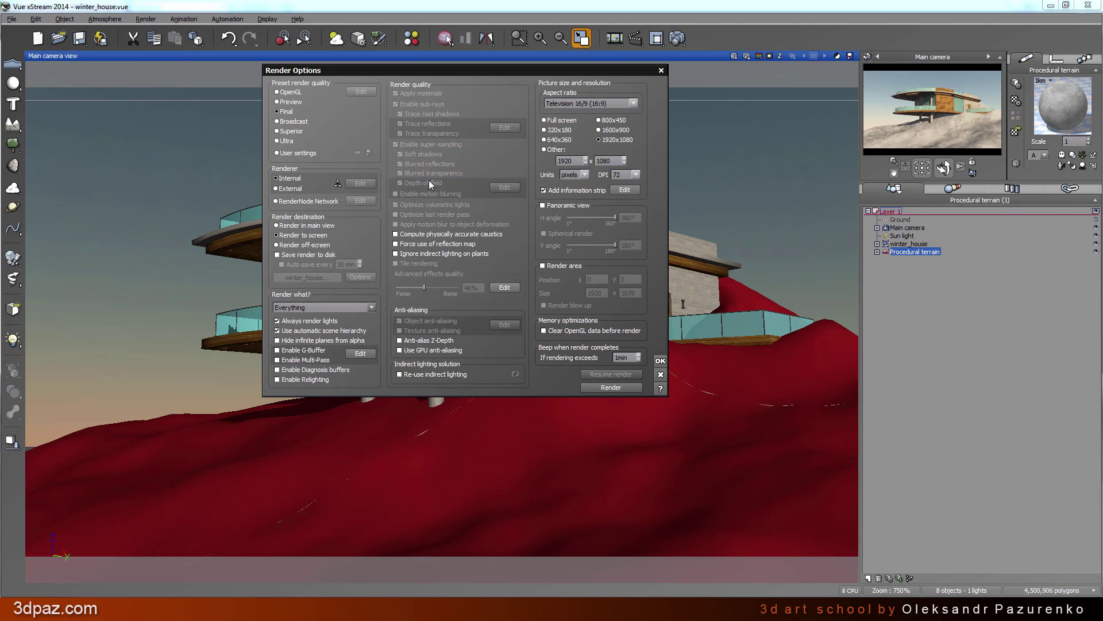
left_click(661, 358)
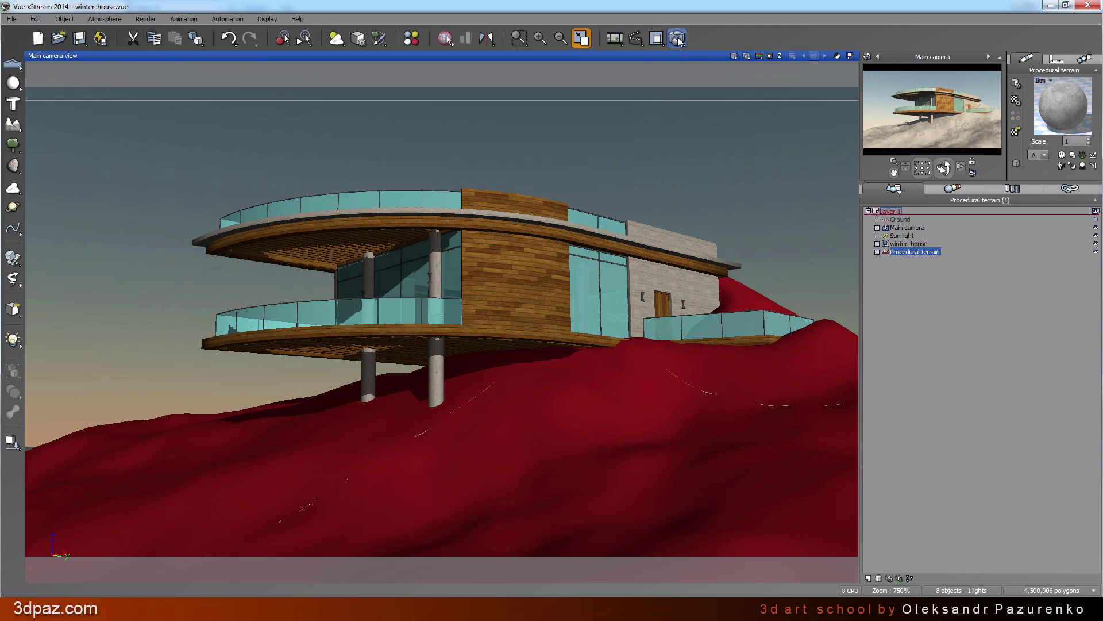
Display the latest render, examine it full screen, and close the render display
left_click(616, 41)
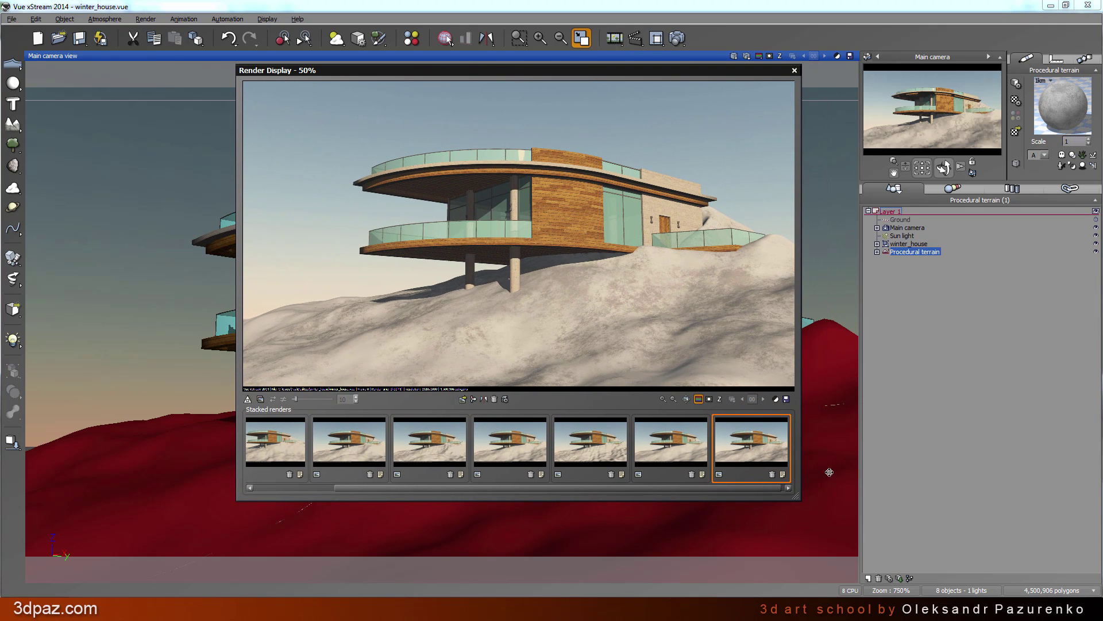
left_click(687, 399)
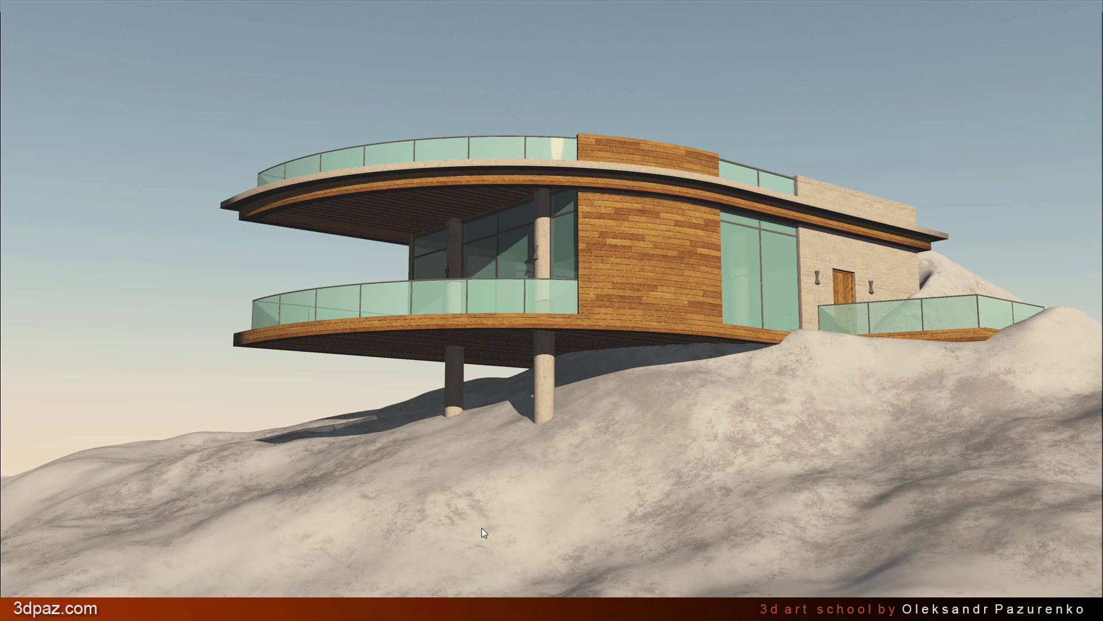
left_click(732, 471)
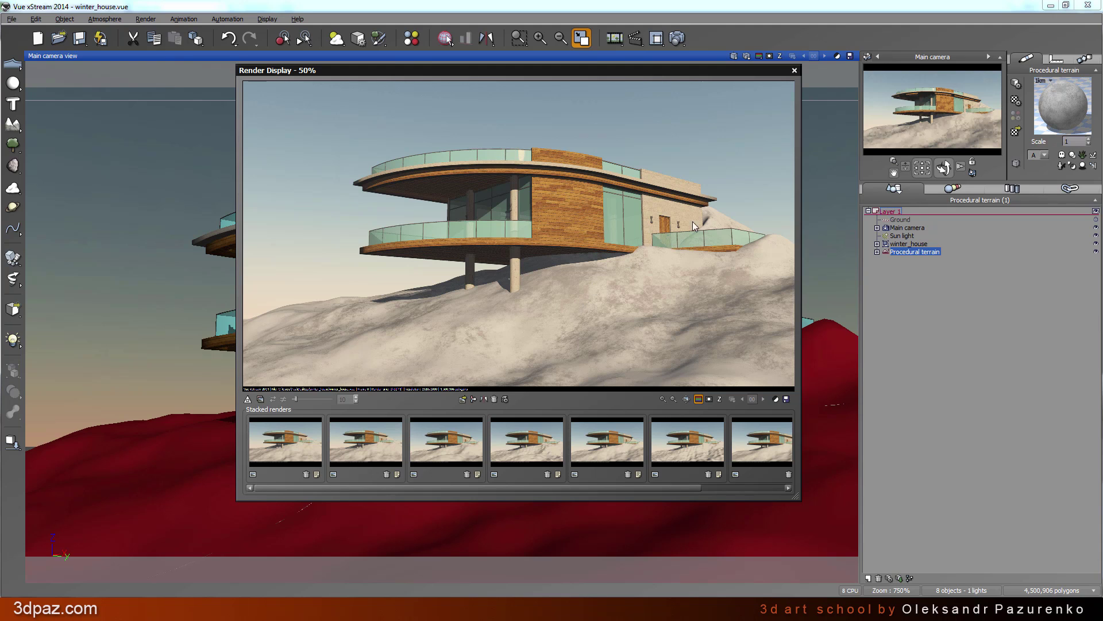
left_click(795, 70)
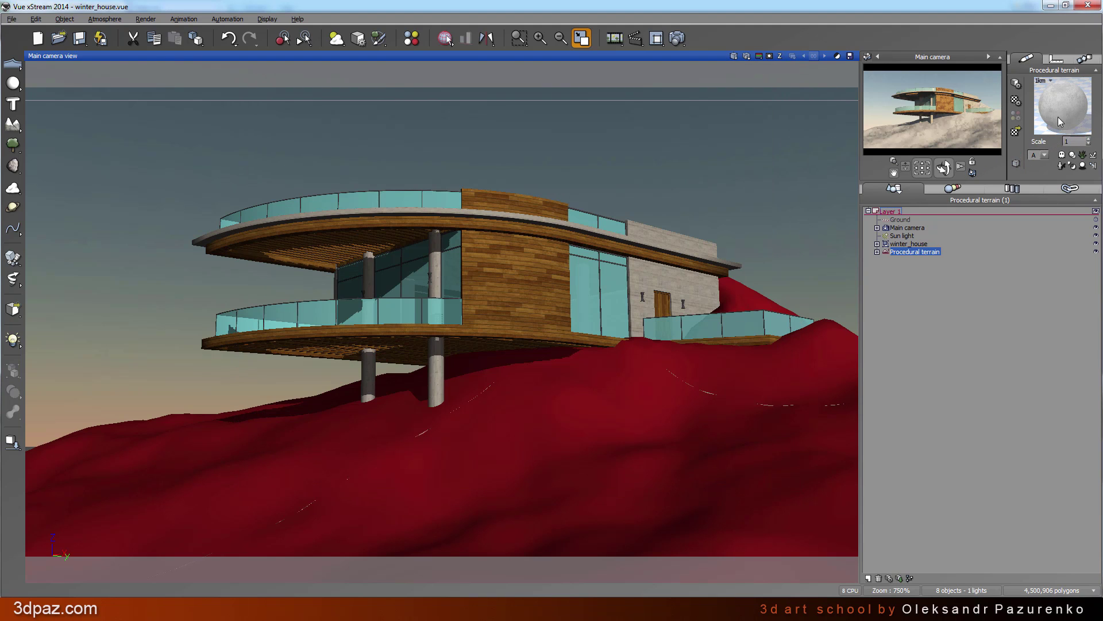
Load the Snow material from the Landscapes collection onto the procedural terrain
left_click(934, 287)
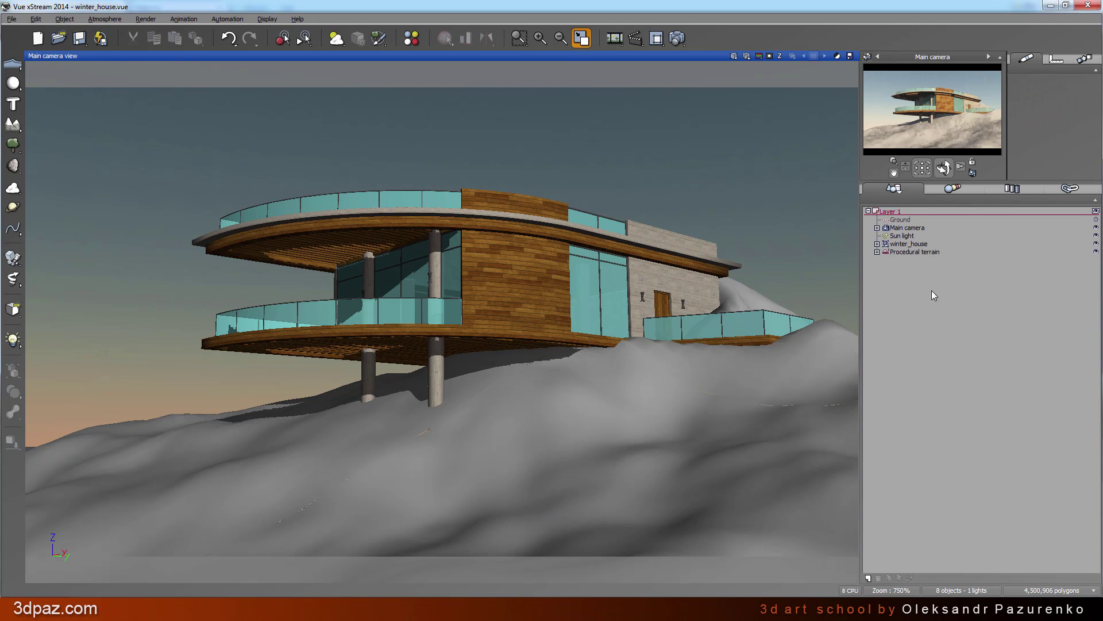
left_click(915, 252)
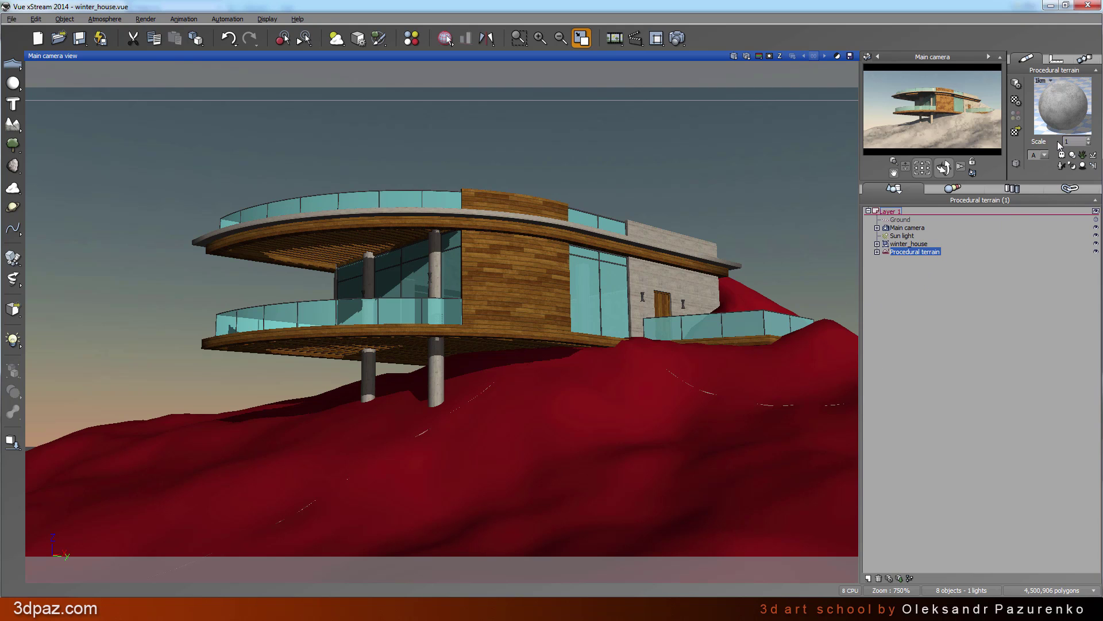
right_click(1059, 107)
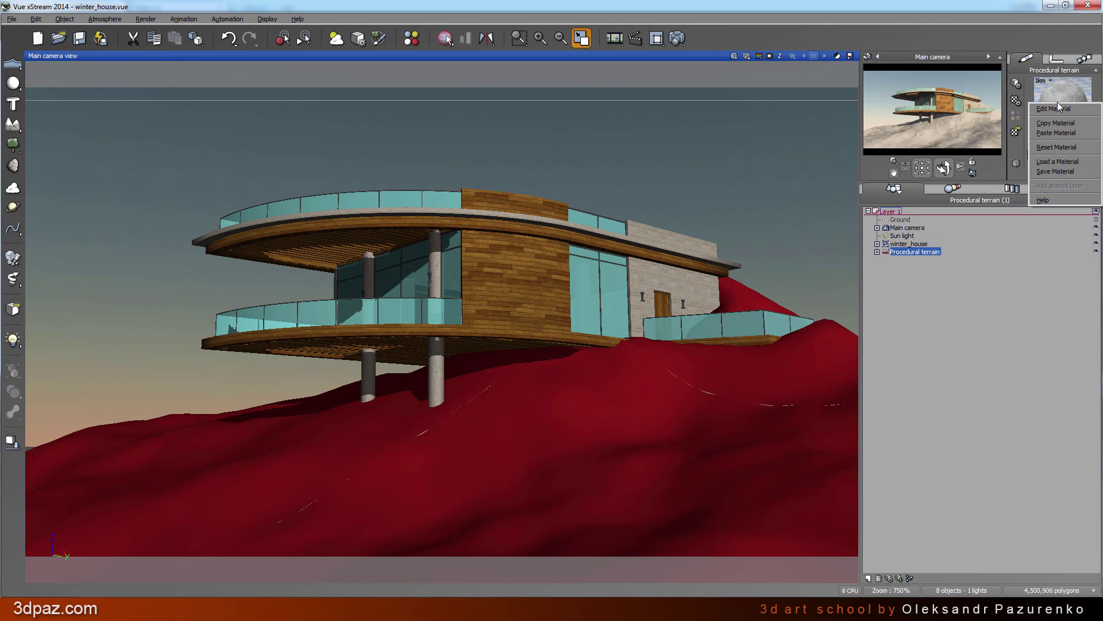
left_click(1056, 162)
left_click_drag(447, 214, 625, 111)
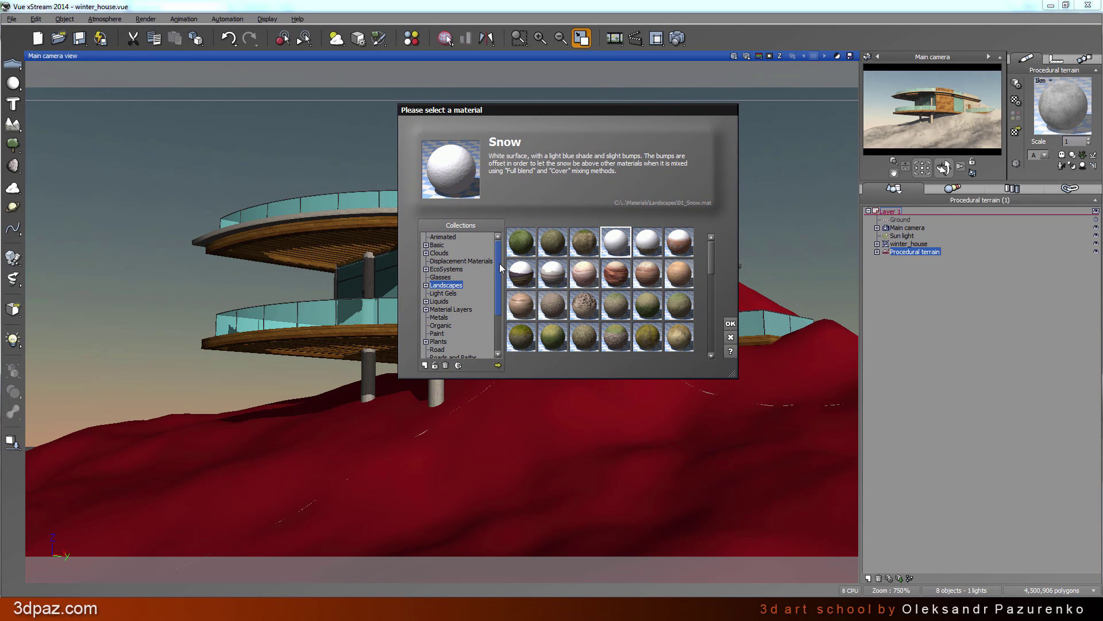
scroll(499, 263, "down", 1)
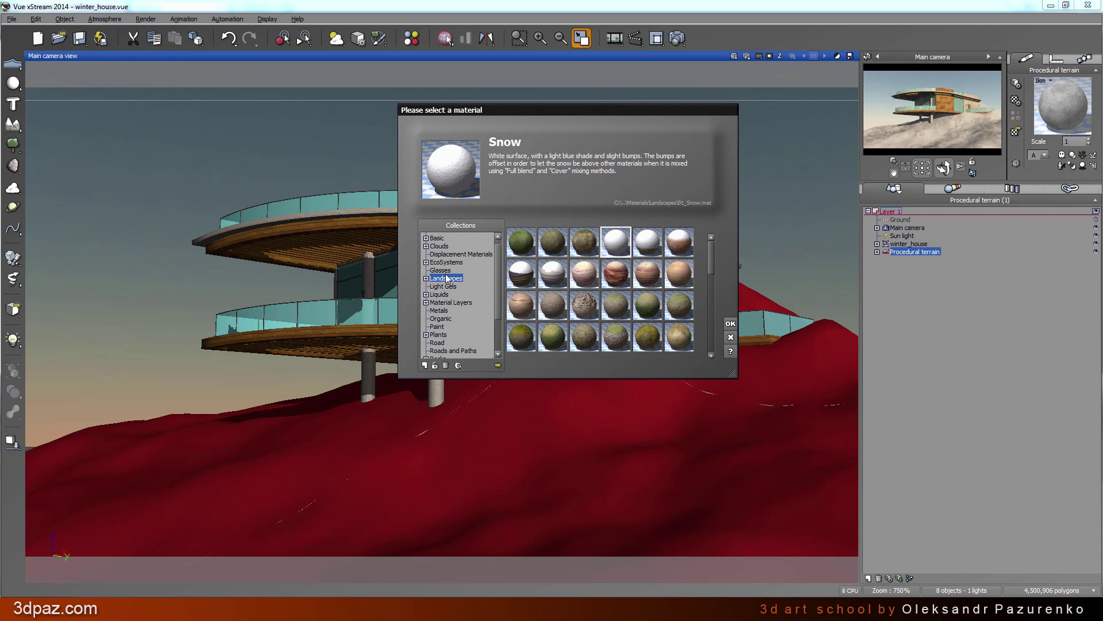
key("Up")
key("Down")
key("Left")
left_click(613, 246)
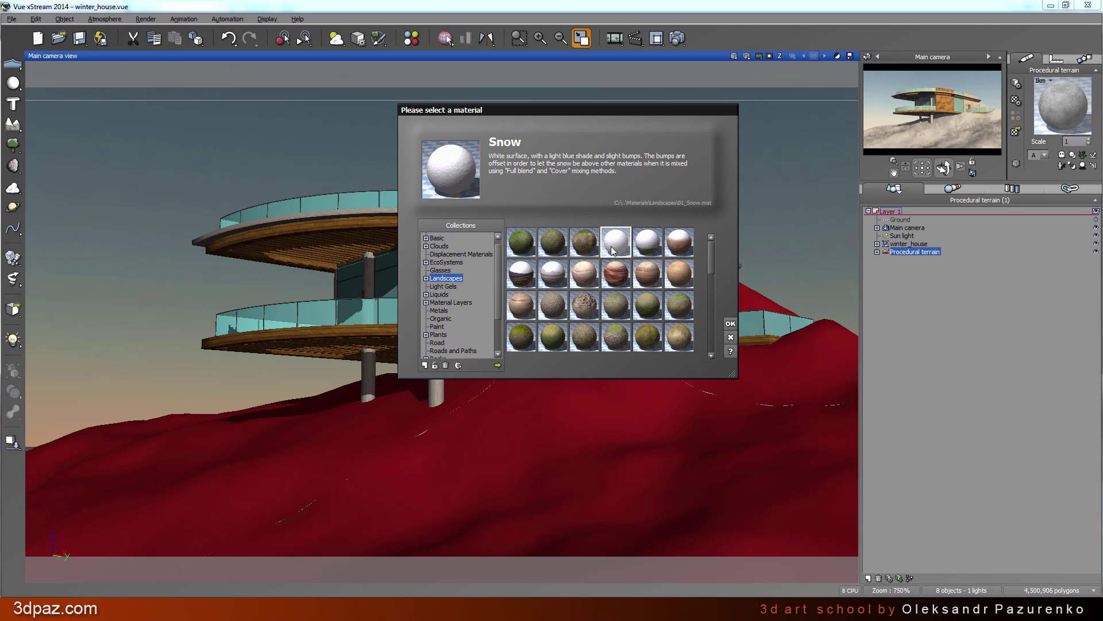
left_click(731, 324)
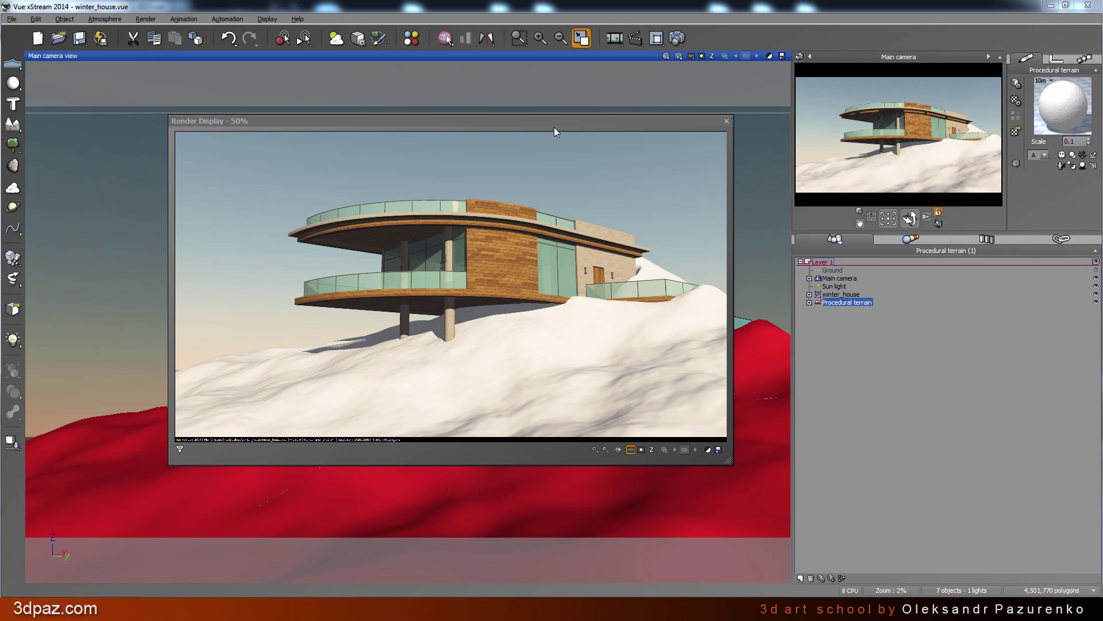
Examine the render of the snow-covered terrain full screen and close the render display
left_click_drag(550, 123, 556, 113)
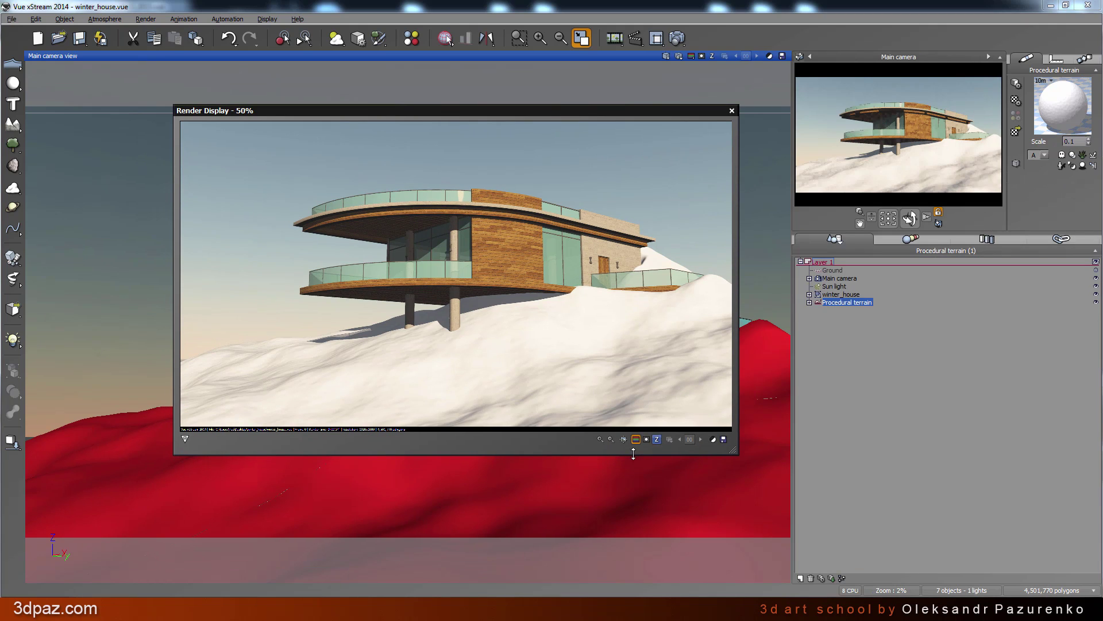
left_click(623, 439)
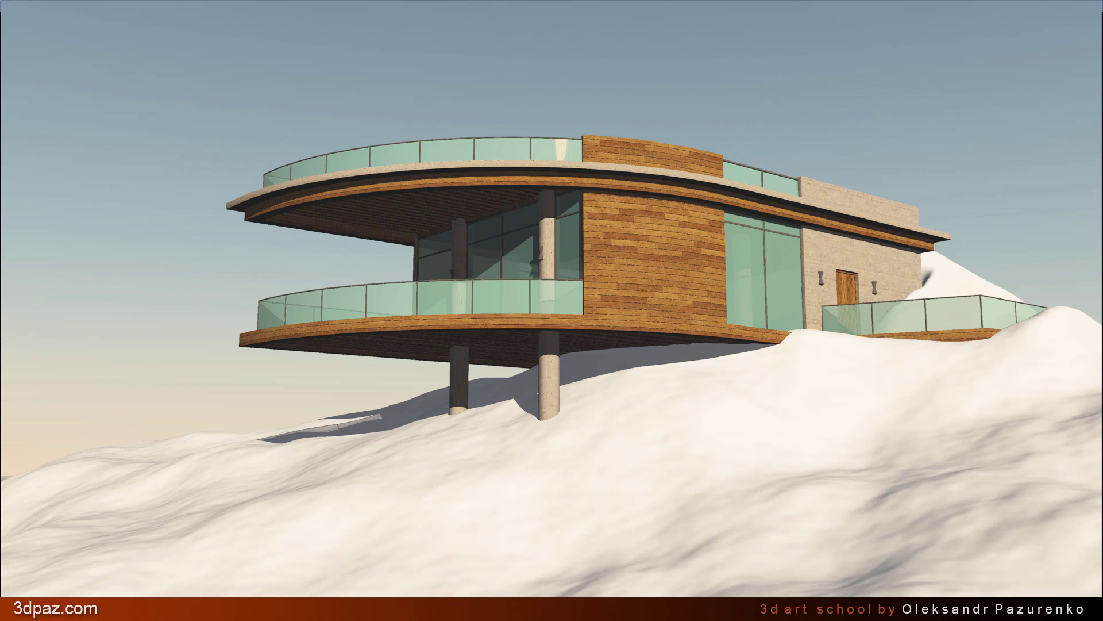
left_click(1094, 382)
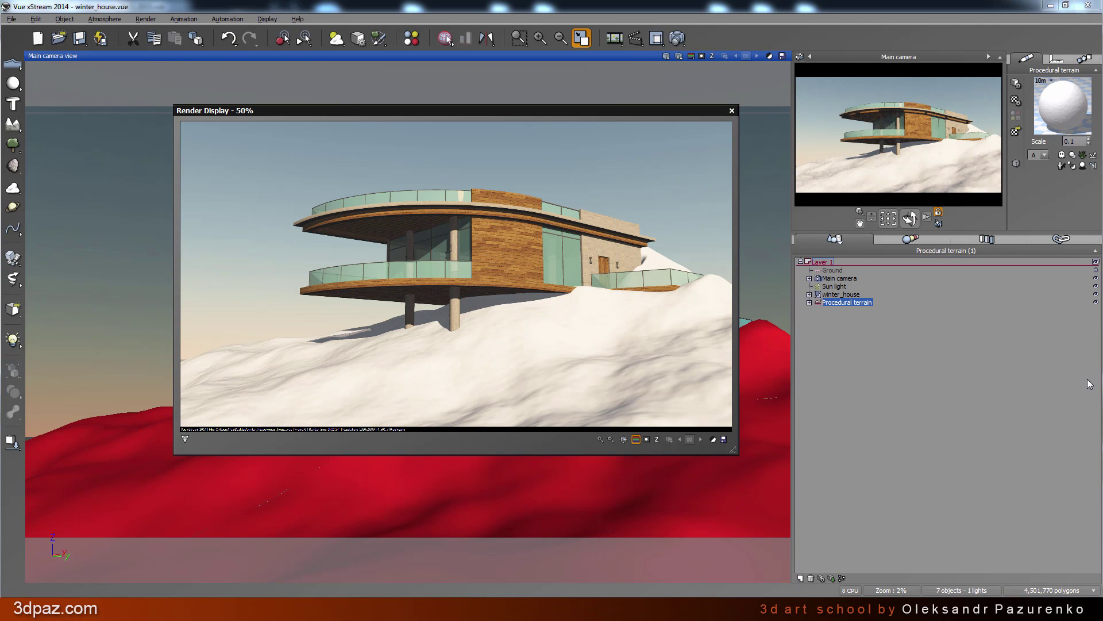
left_click(732, 111)
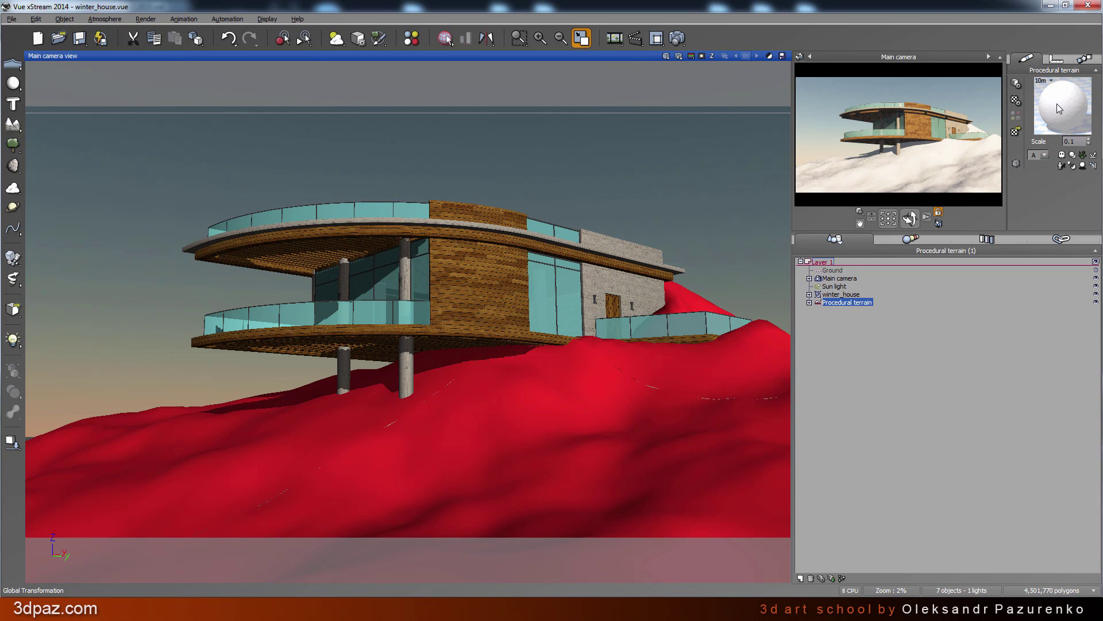
Open the Snow material's bump production function for editing and reposition the function editor window
double_click(1060, 105)
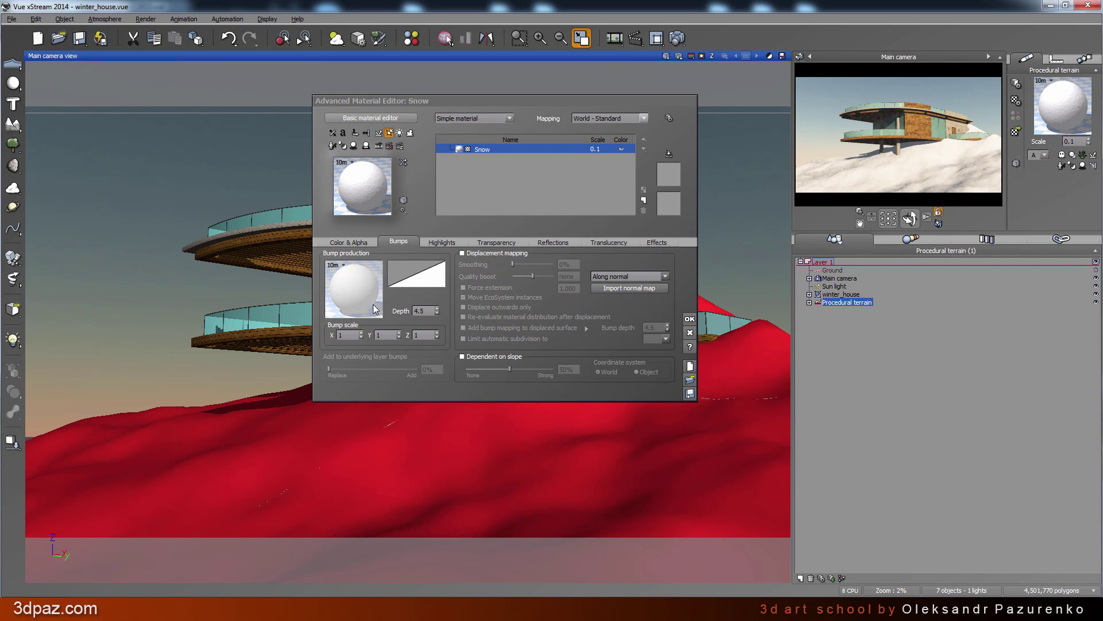
left_click(361, 244)
left_click(402, 242)
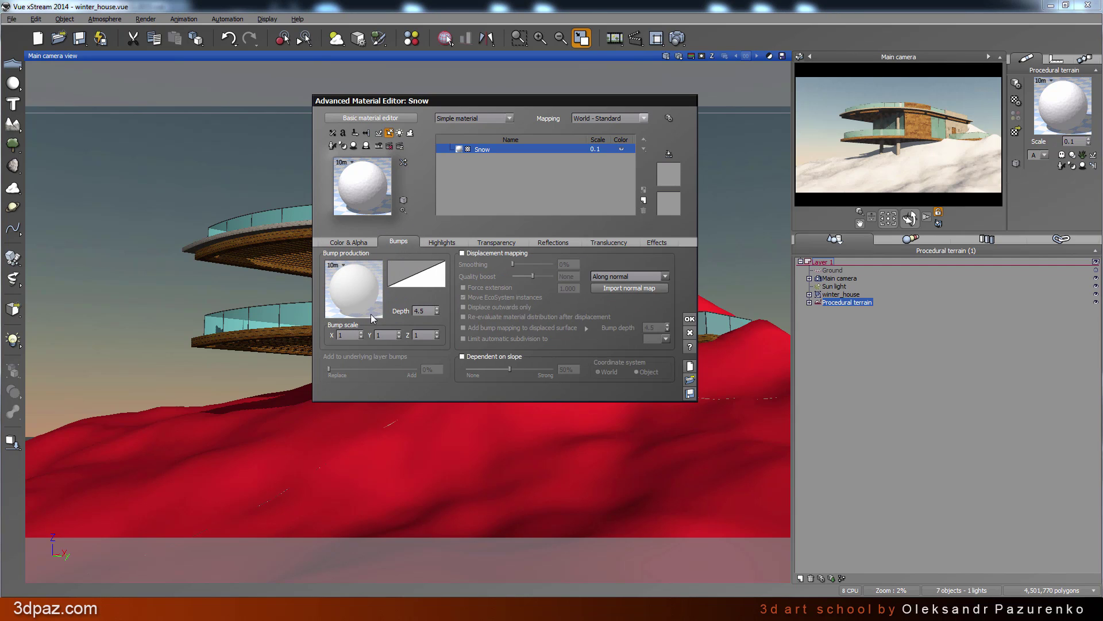
right_click(354, 286)
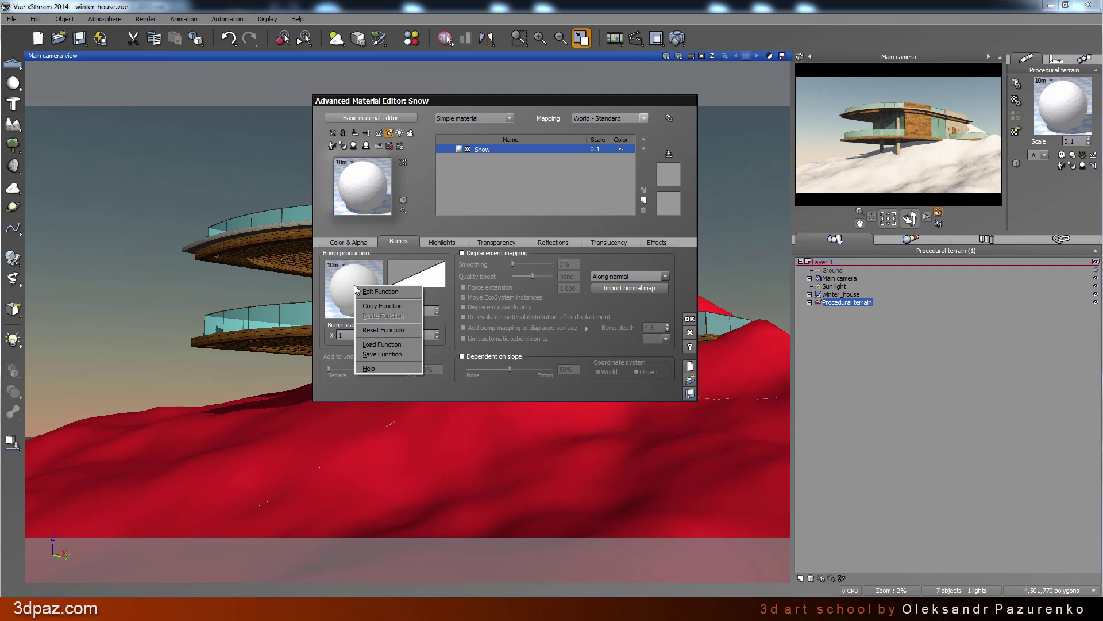
left_click(385, 292)
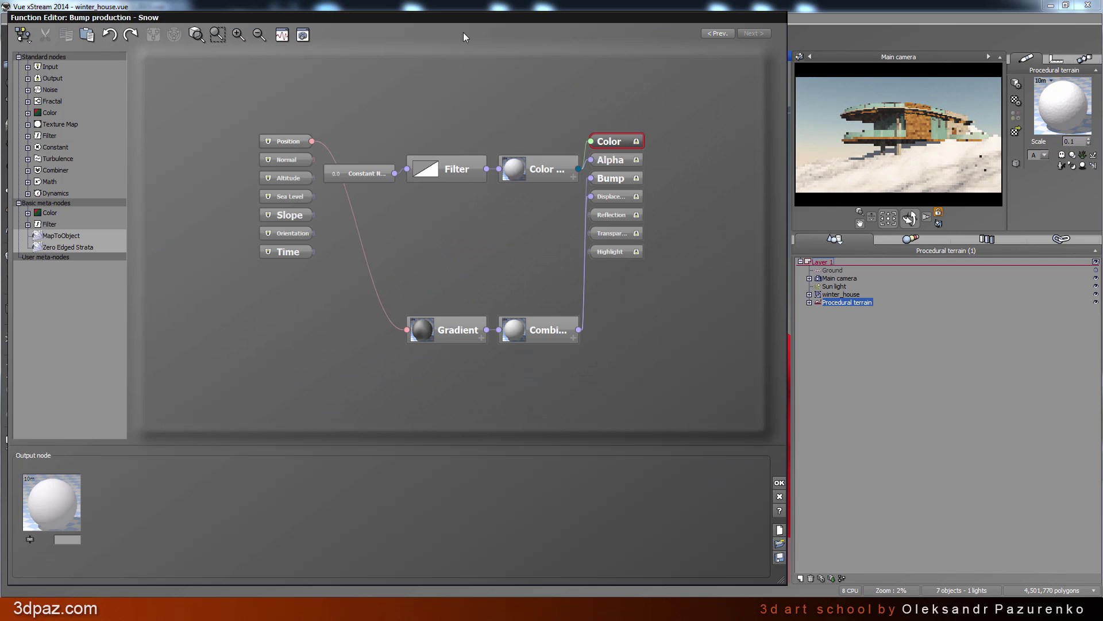
left_click_drag(436, 19, 517, 25)
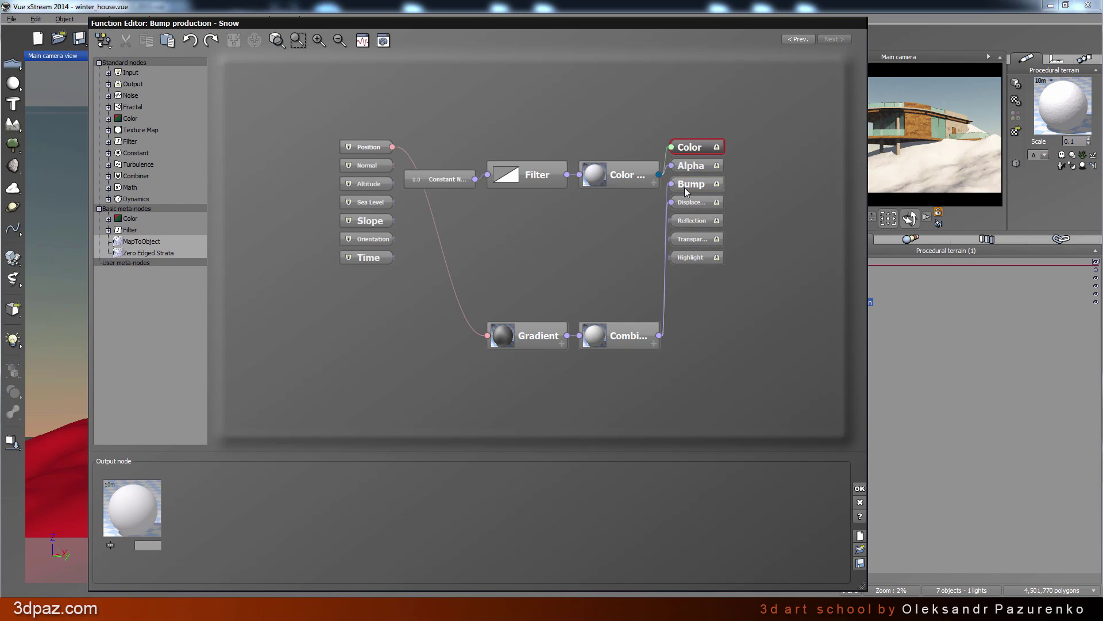
Move the Gradient and Combiner nodes up beneath the Filter chain, check their settings, and offset the Gradient node slightly down from the Combiner
left_click_drag(685, 401, 474, 246)
left_click(475, 246)
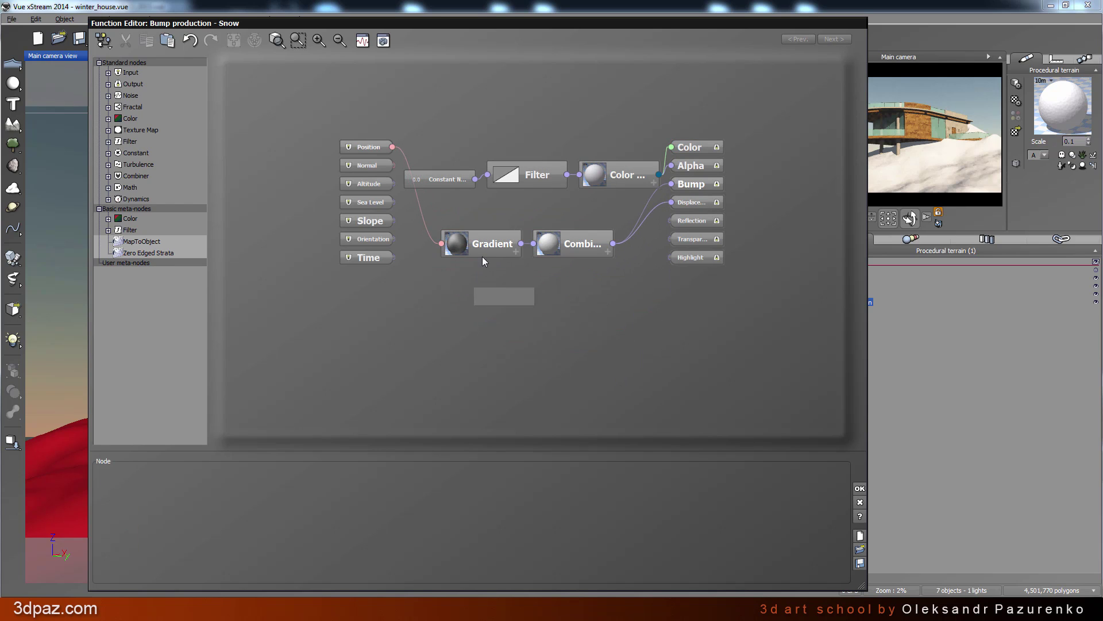
left_click(592, 246)
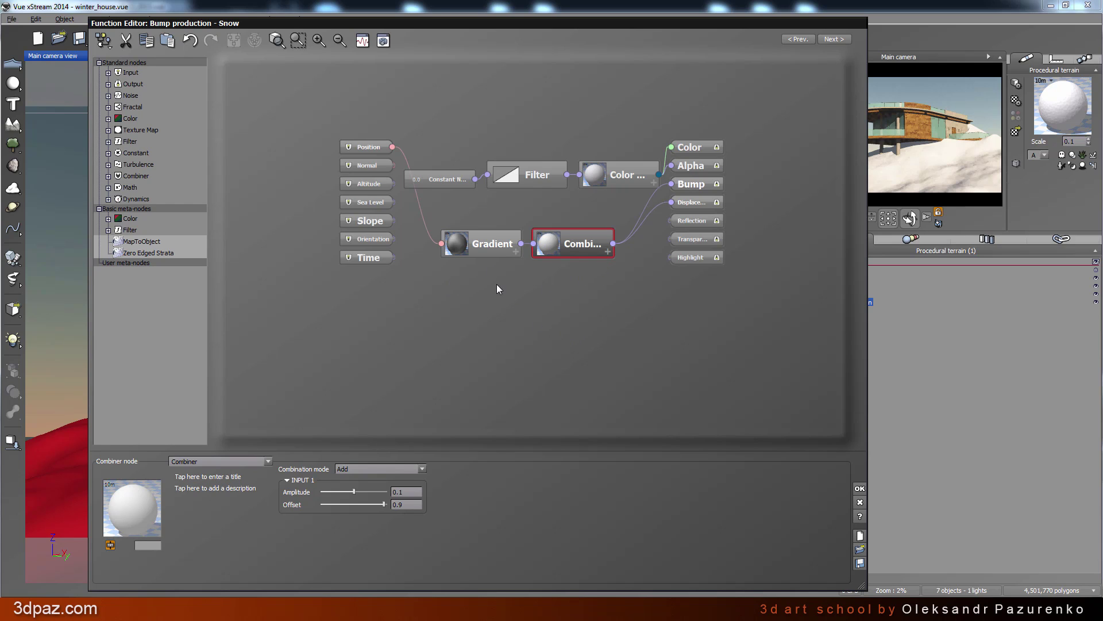
left_click(465, 276)
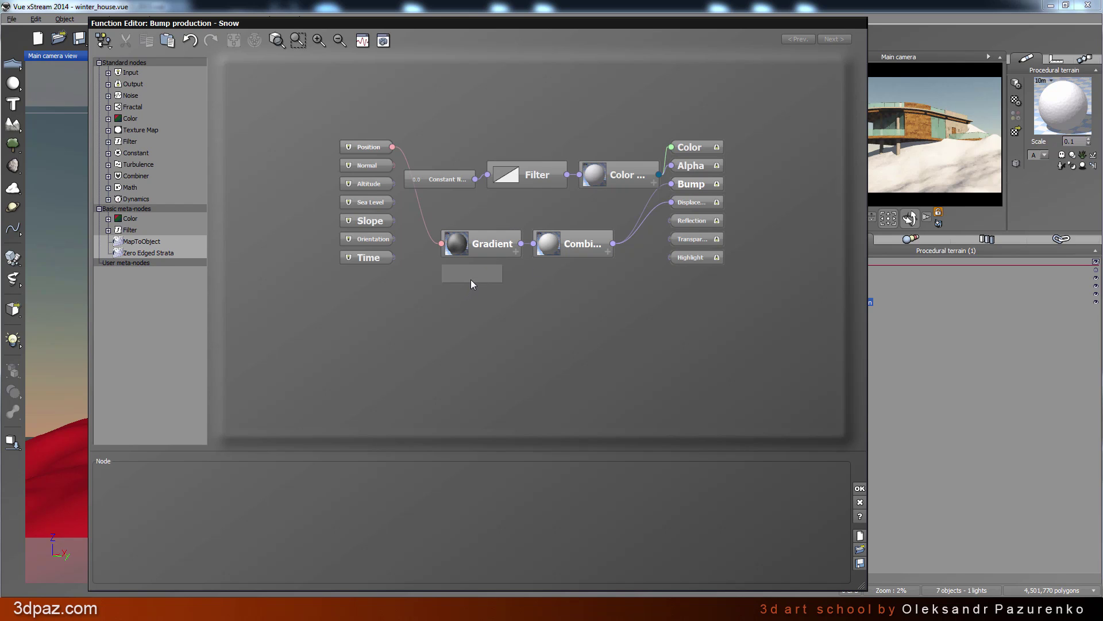
left_click(481, 244)
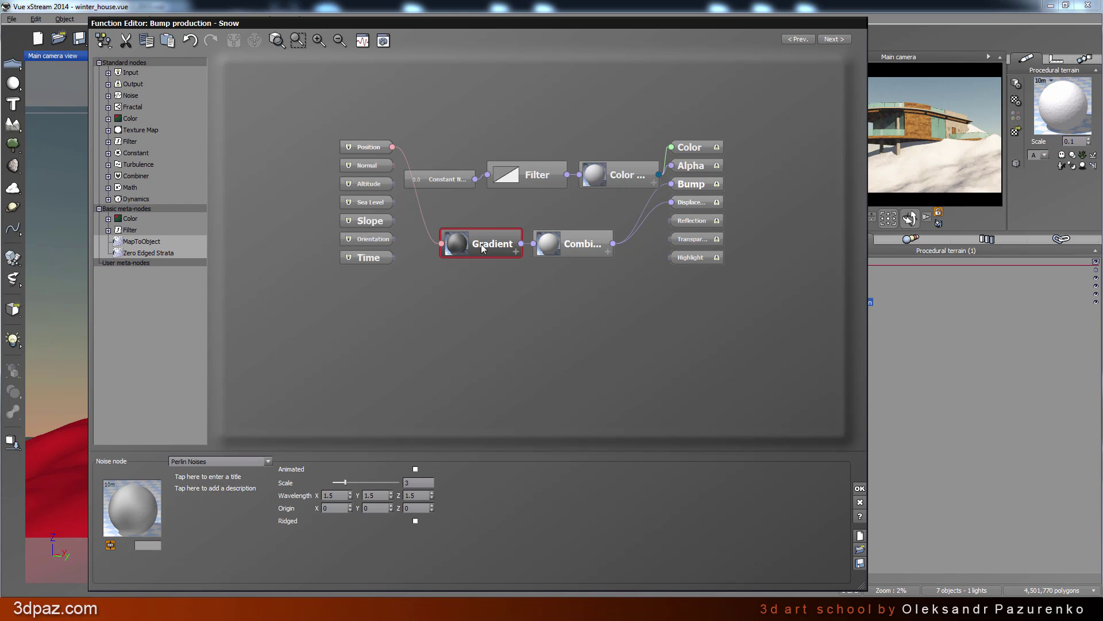
left_click_drag(481, 244, 464, 262)
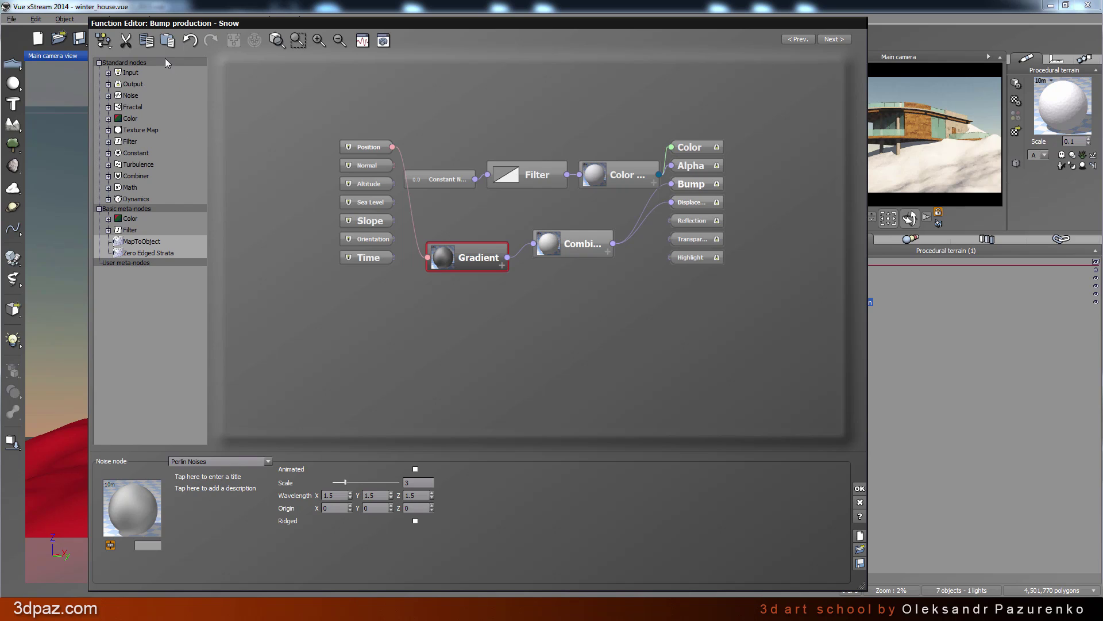
Duplicate the Gradient noise node and place the copy directly below the original
left_click(447, 296)
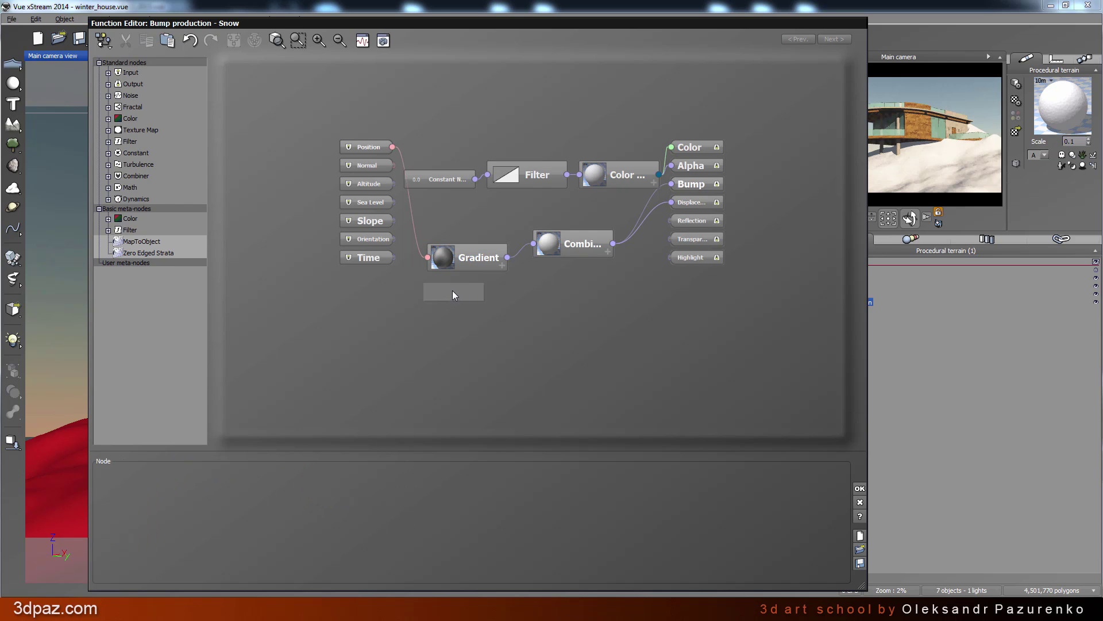
left_click(168, 41)
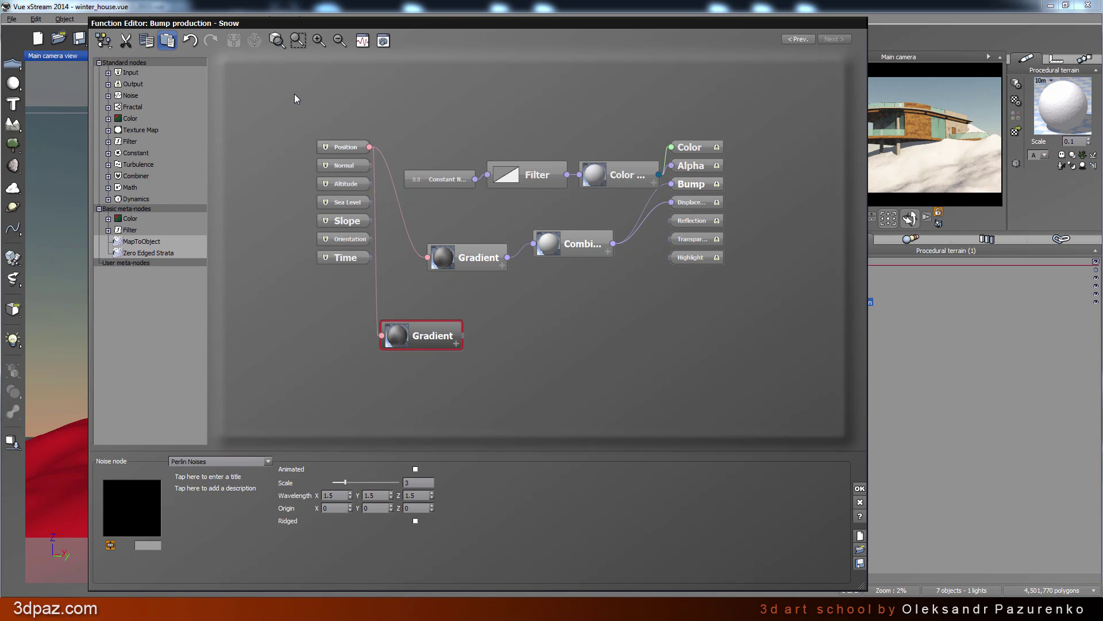
left_click_drag(413, 338, 458, 308)
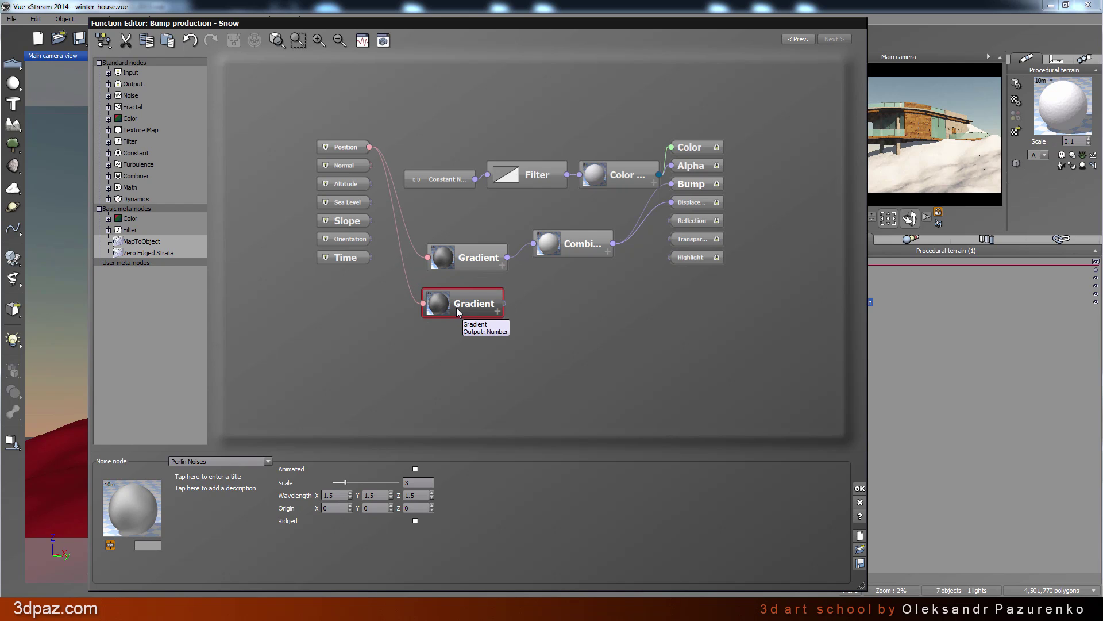
Expand the Combiner node's inputs and connect the duplicated Gradient node to Input 2
left_click_drag(592, 252, 579, 250)
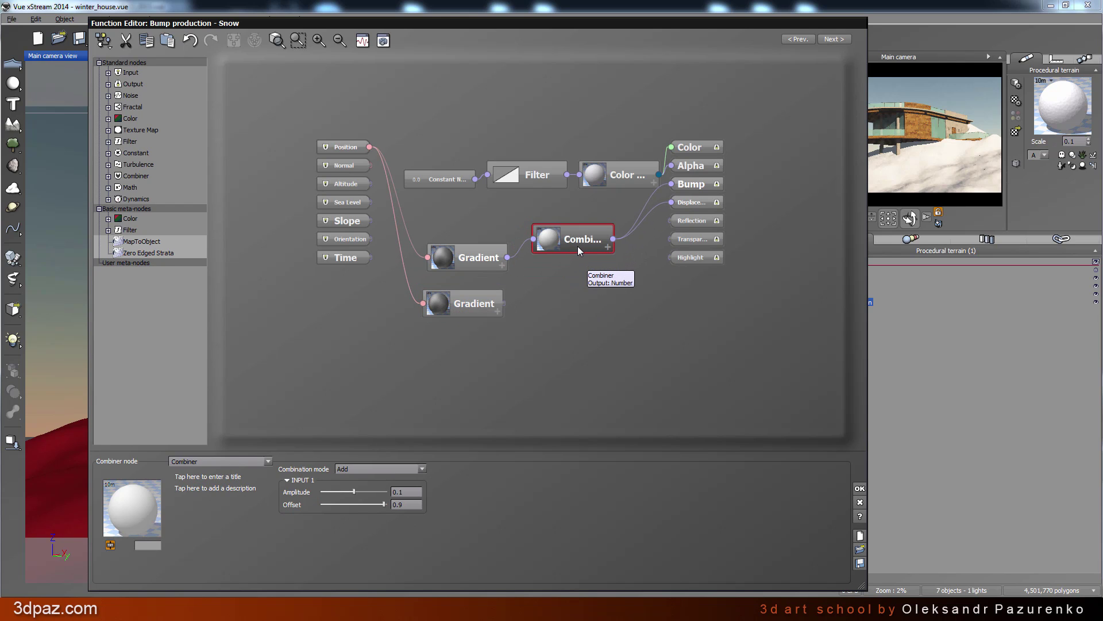
left_click(608, 247)
left_click_drag(583, 241, 598, 241)
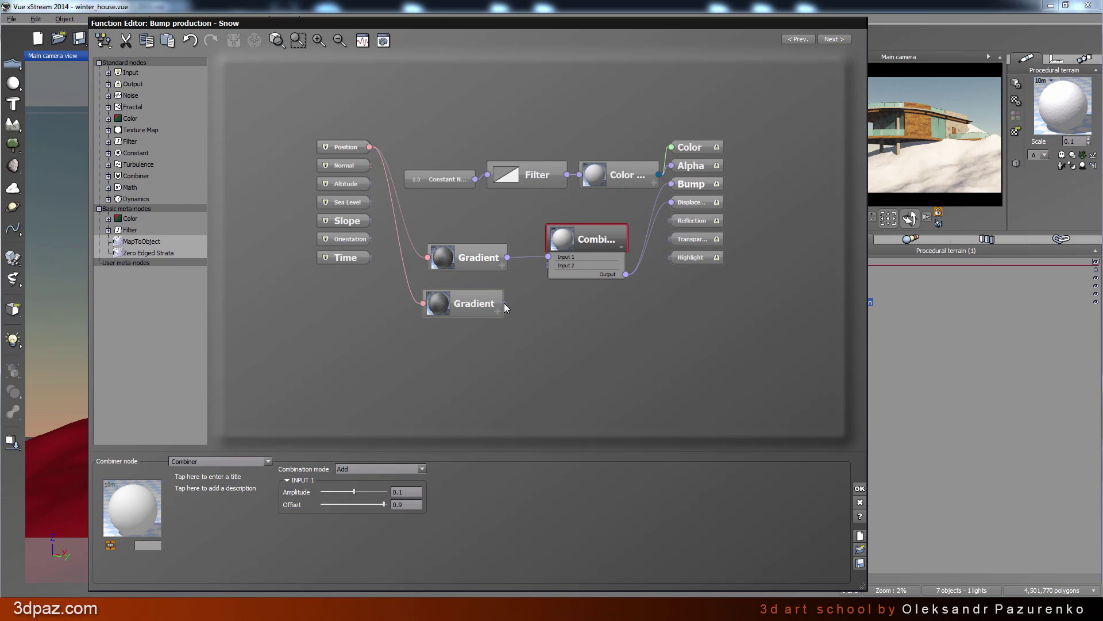
left_click_drag(505, 303, 549, 264)
Set the duplicated Gradient node's Y wavelength to 10
left_click_drag(472, 305, 466, 316)
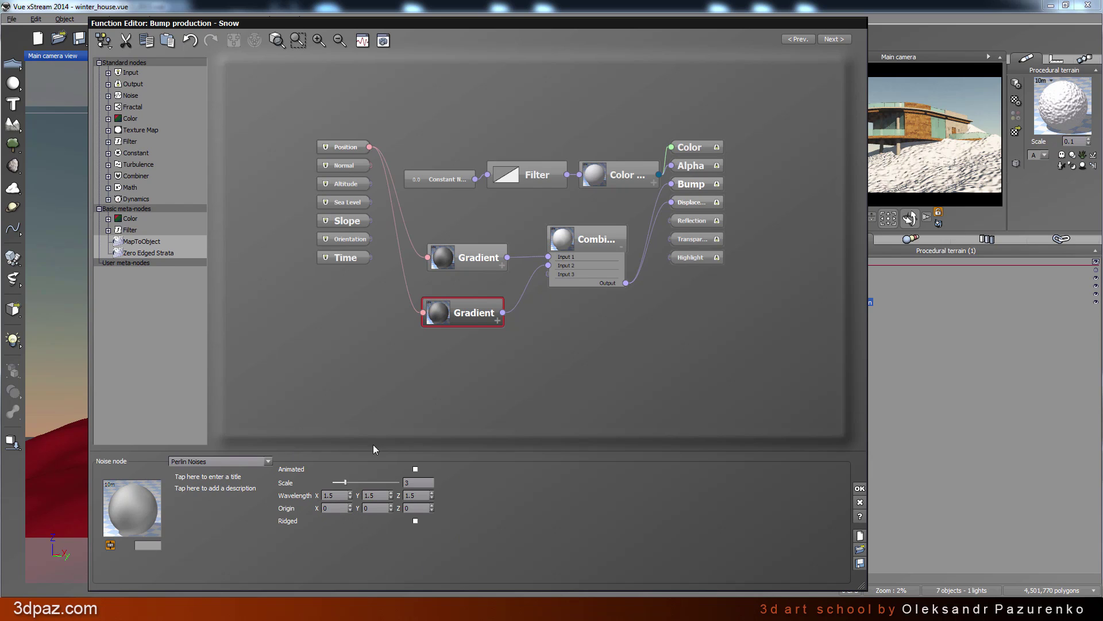
double_click(379, 497)
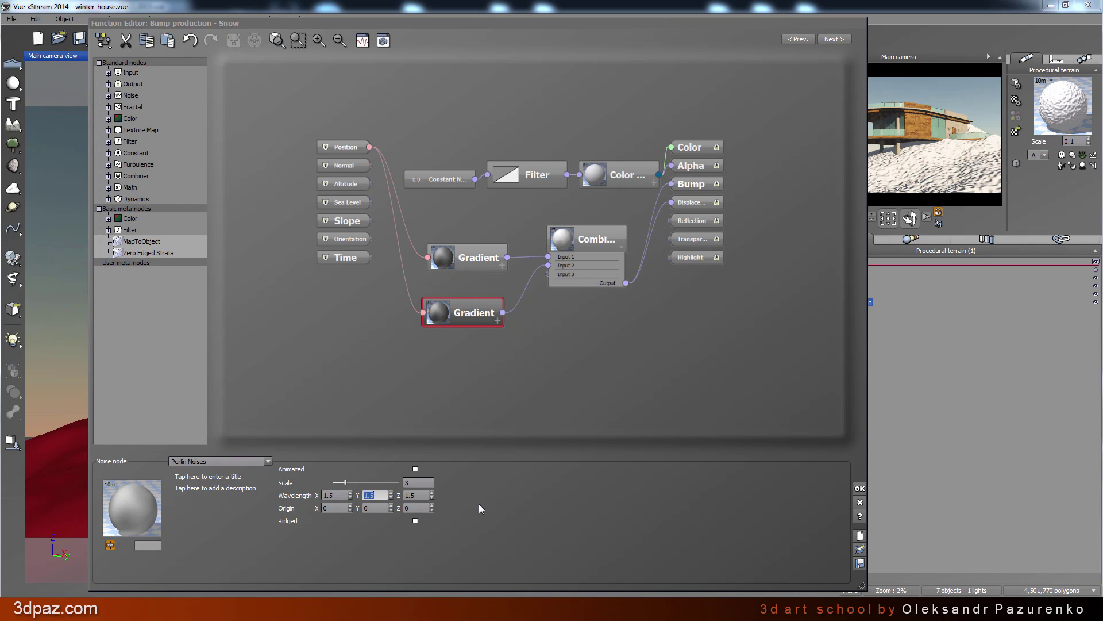
type("10")
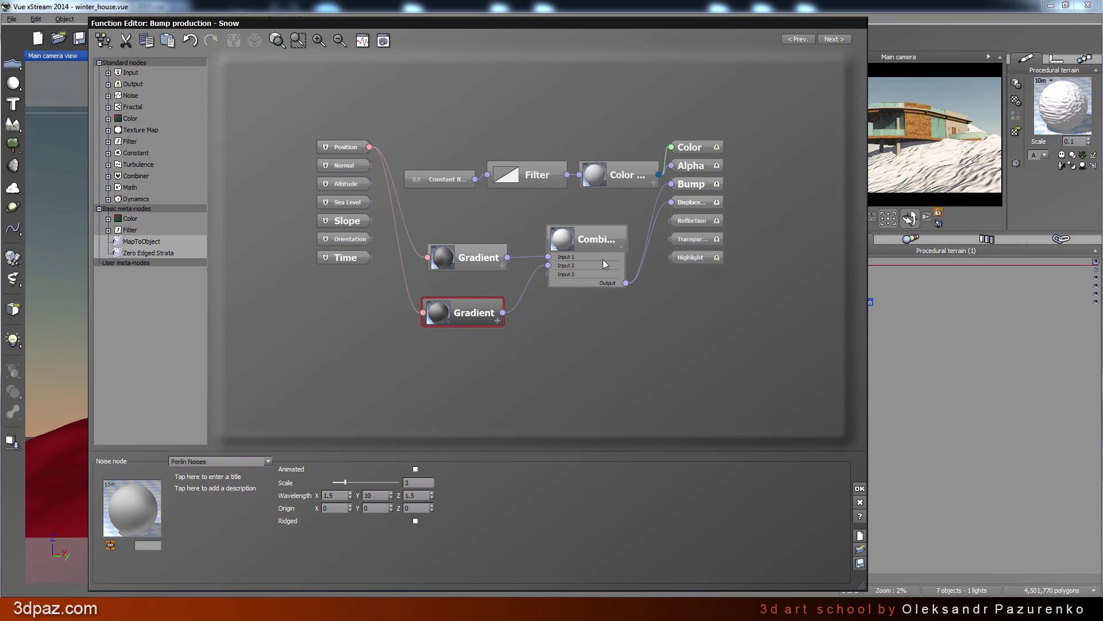
Set the Combiner node's Input 2 amplitude to 0.15 and accept the bump function
left_click_drag(592, 243, 590, 271)
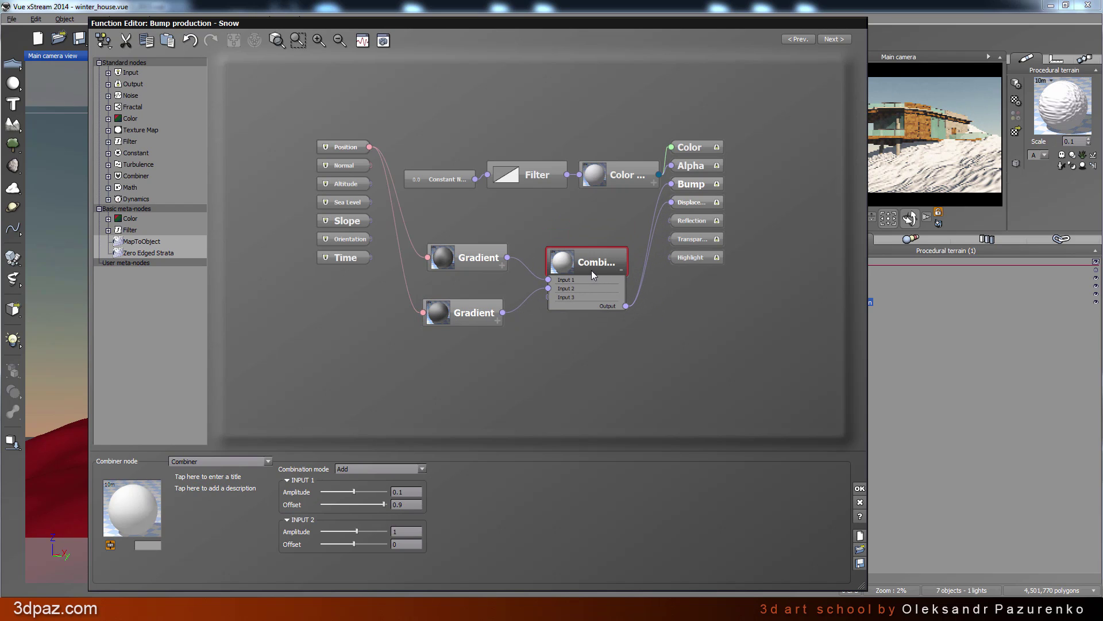
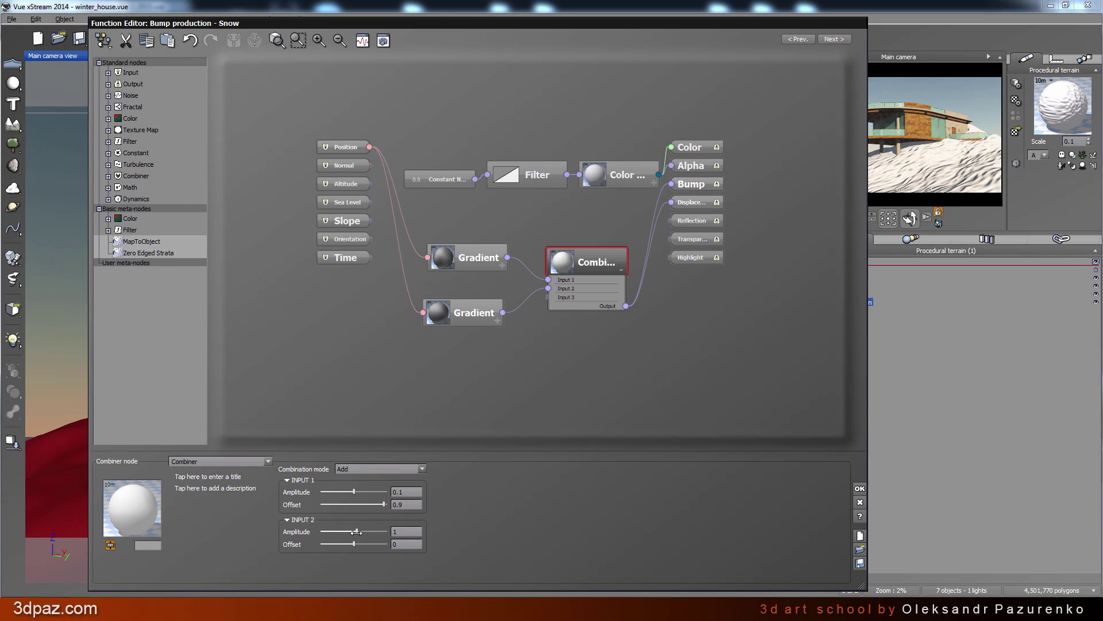
left_click_drag(356, 532, 358, 533)
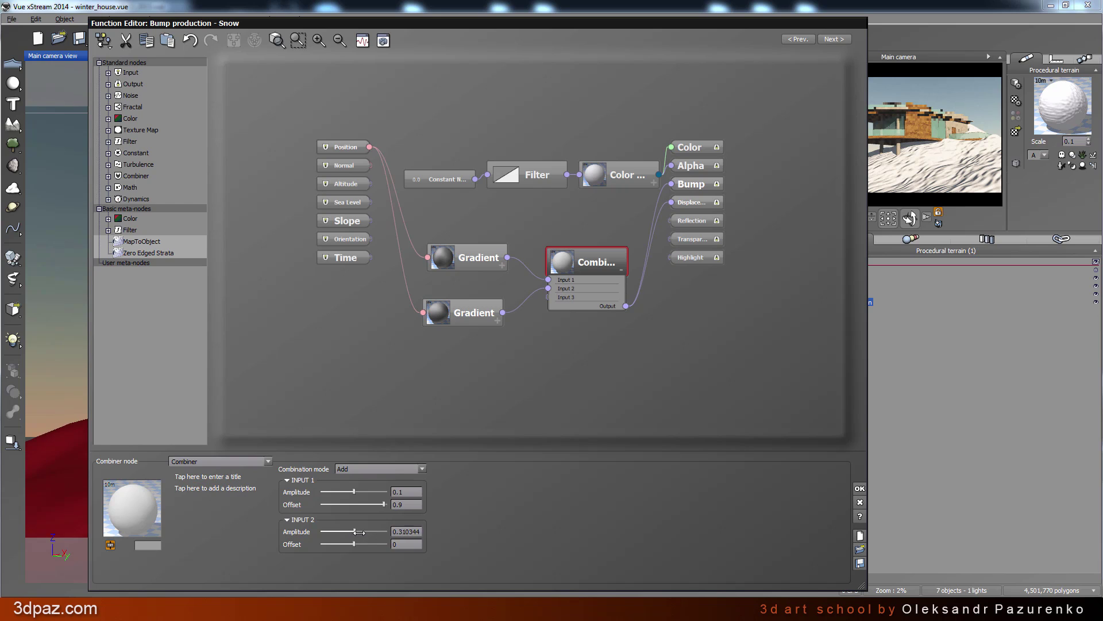
double_click(402, 531)
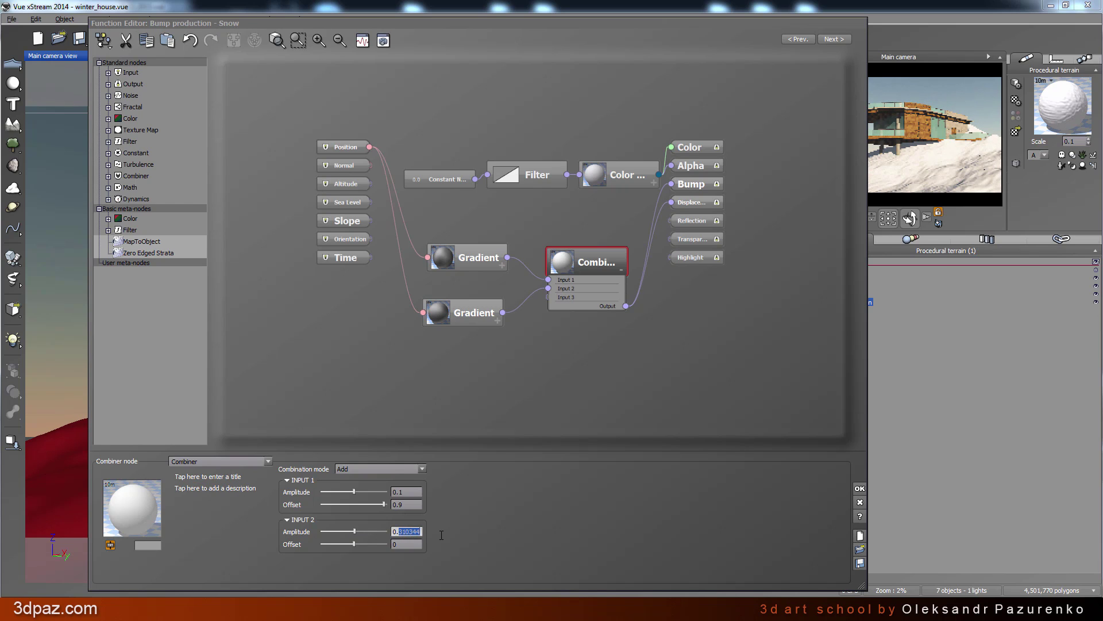
type("0.15")
key("Return")
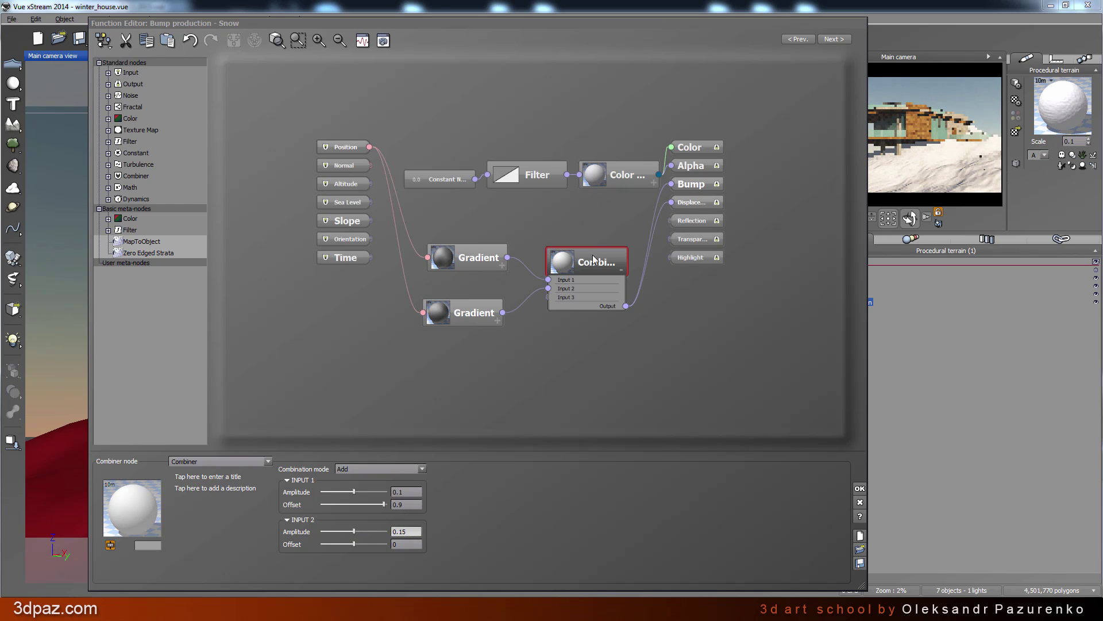
left_click(860, 489)
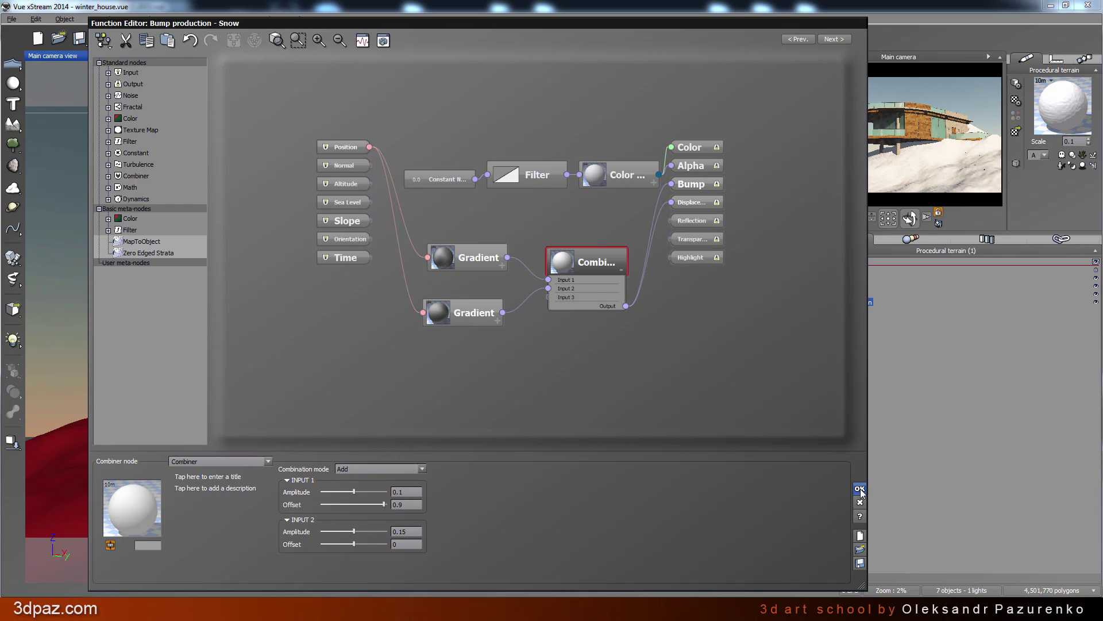
Accept the edited bump function and check the Snow material in an enlarged preview
left_click(861, 489)
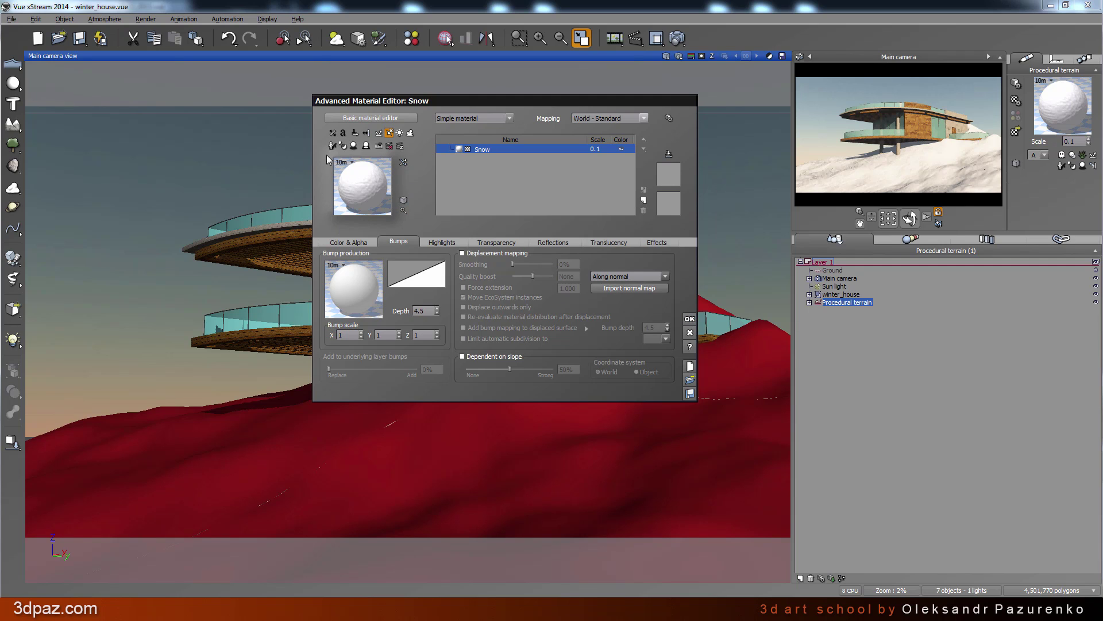
left_click(403, 211)
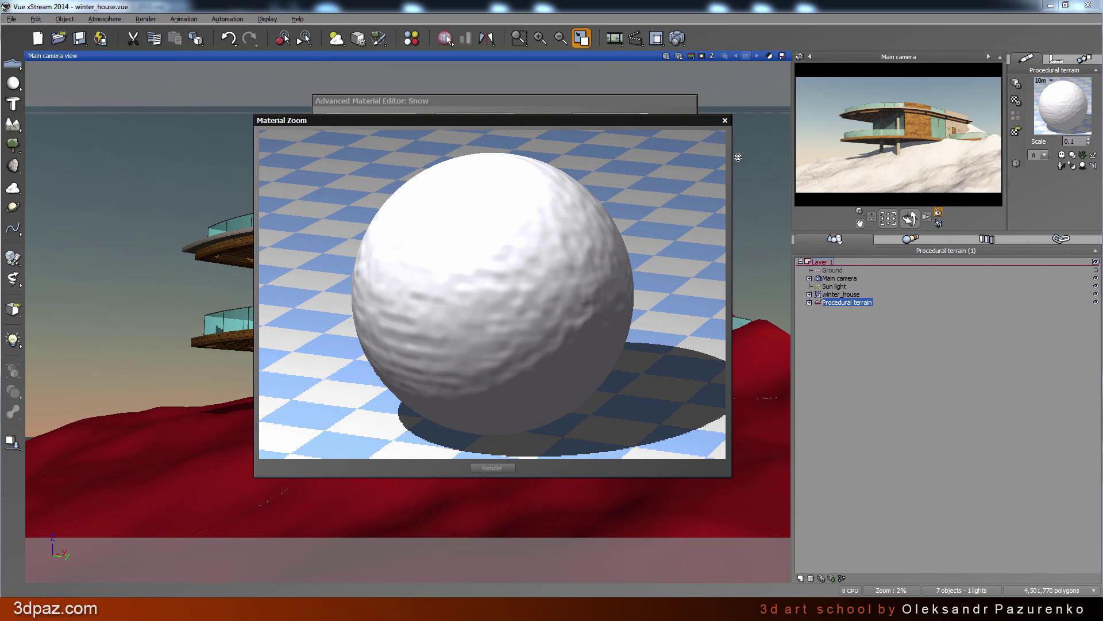
left_click(724, 121)
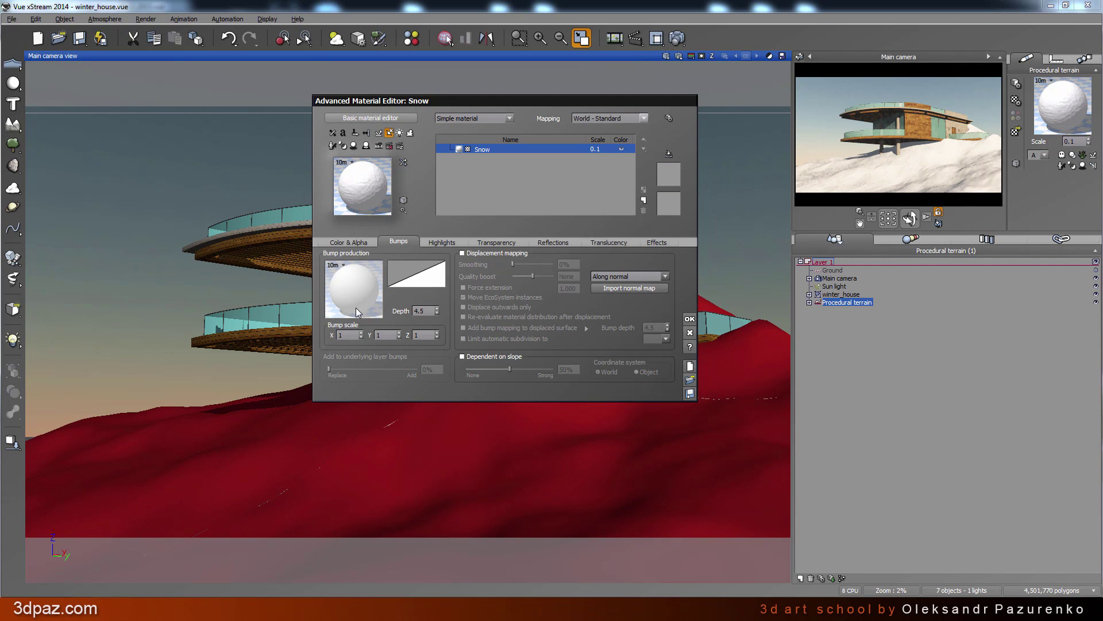
Check the Snow material's bump depth and accept the material
left_click(423, 310)
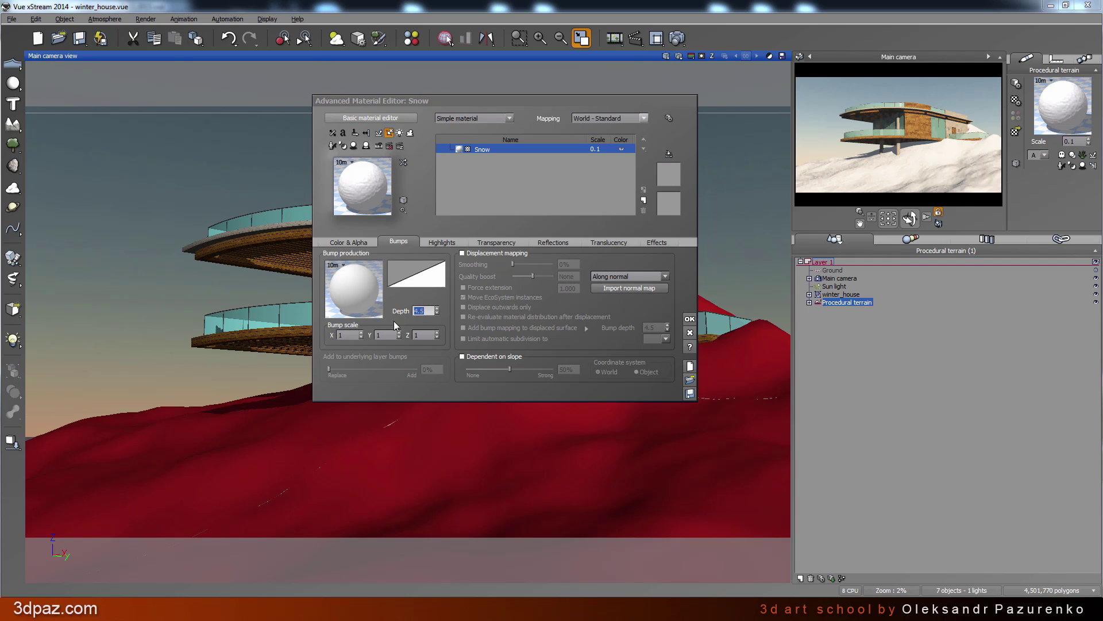
left_click(428, 310)
double_click(416, 310)
left_click(690, 320)
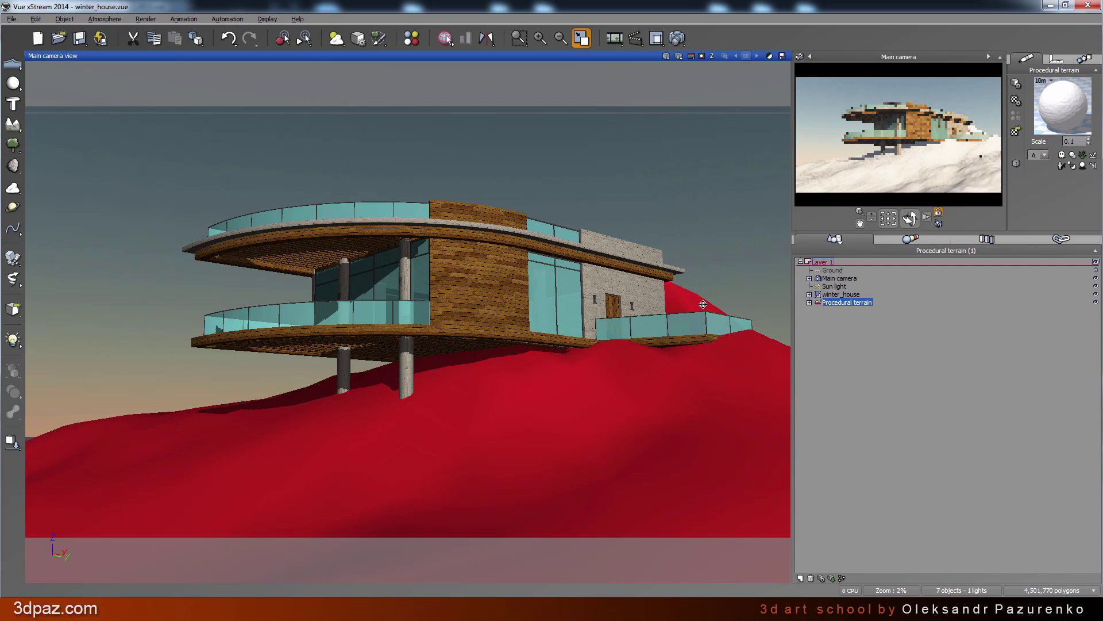
View the latest render full screen to inspect the snow, and close the render display
left_click(615, 38)
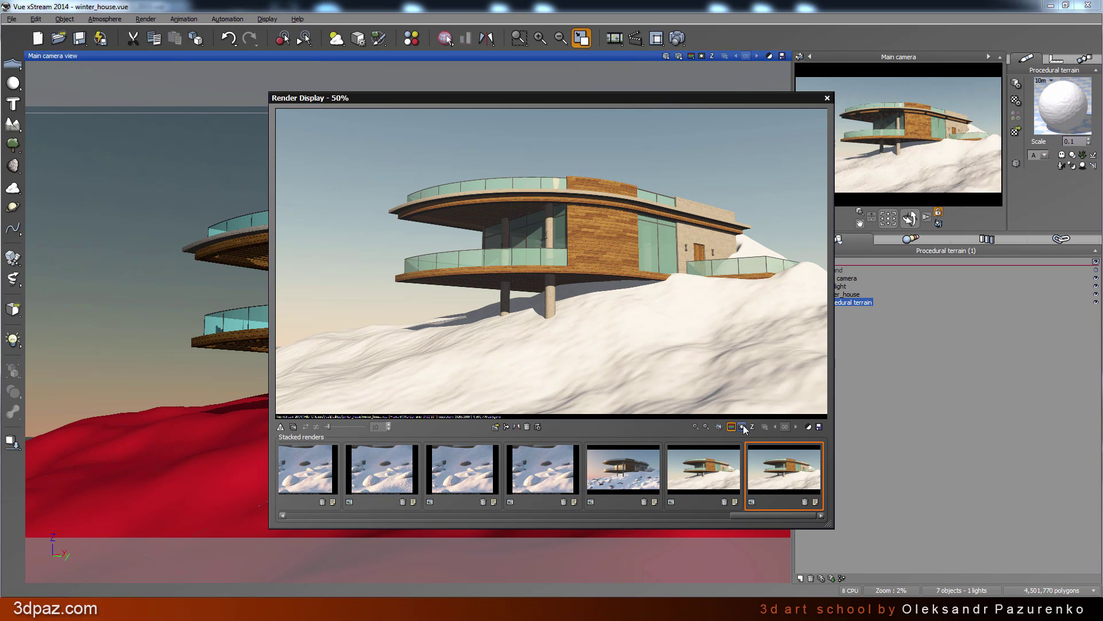
left_click(719, 425)
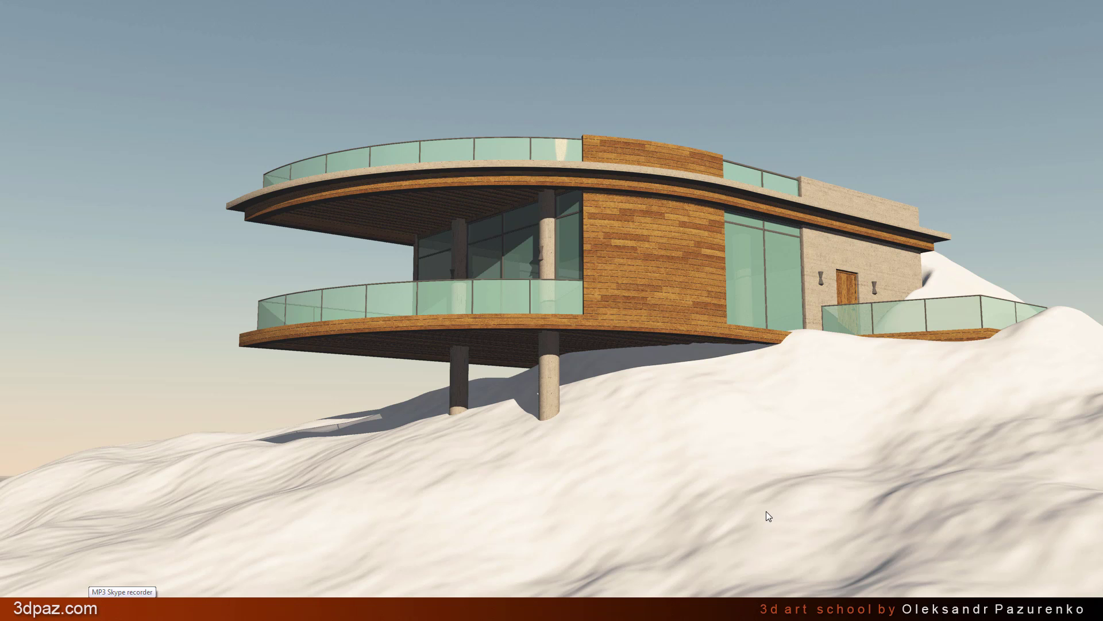
left_click(717, 553)
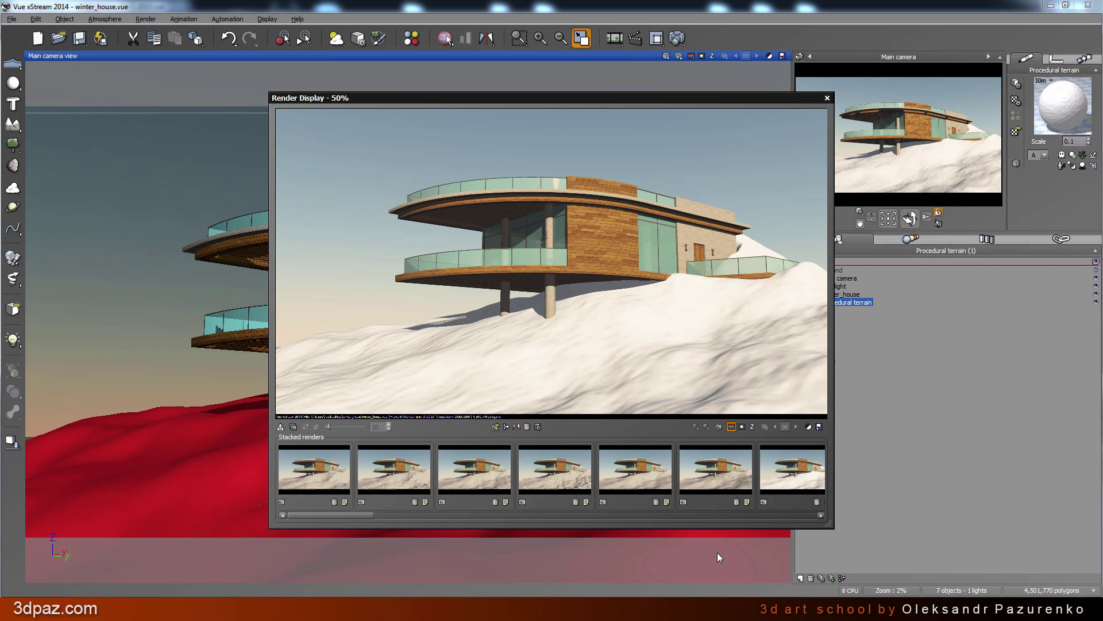
left_click(827, 99)
Reopen the Snow material's bump function and paste a third Gradient noise node below the other two
double_click(1063, 105)
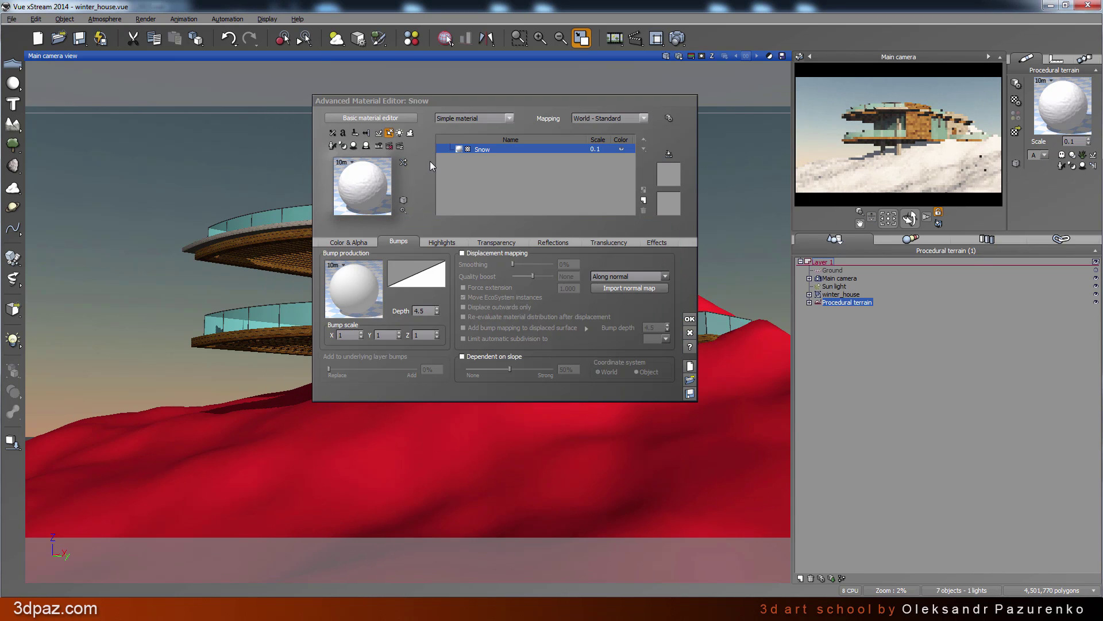
right_click(350, 297)
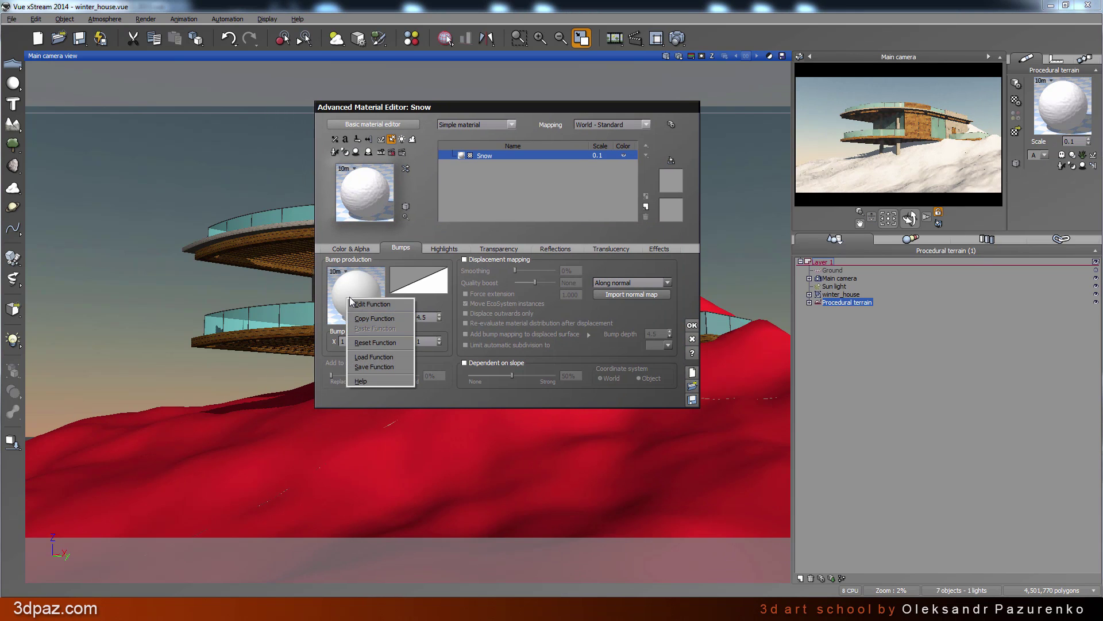
left_click(367, 304)
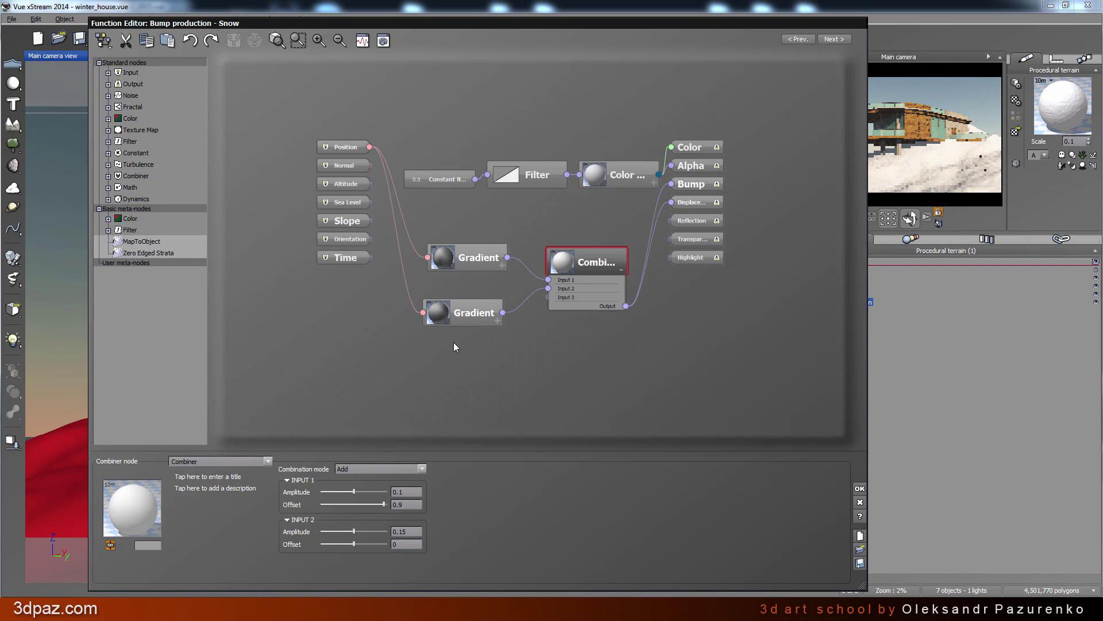
left_click(457, 356)
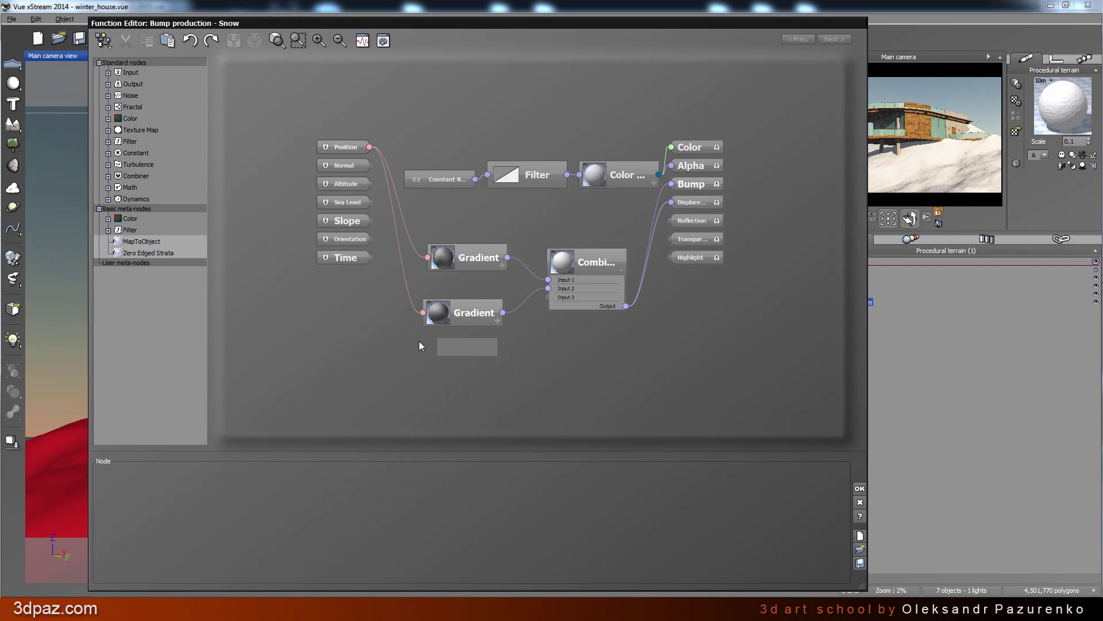
left_click(167, 42)
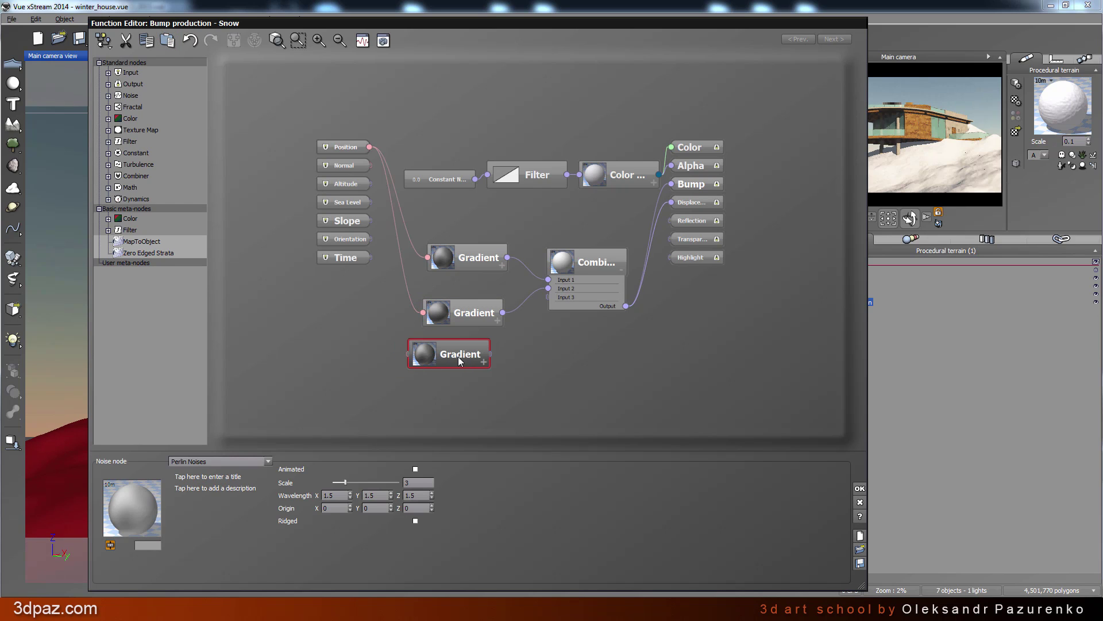
Connect the third Gradient node to Position and to the Combiner's Input 3, aligning it below the second Gradient node
left_click_drag(459, 357, 370, 148)
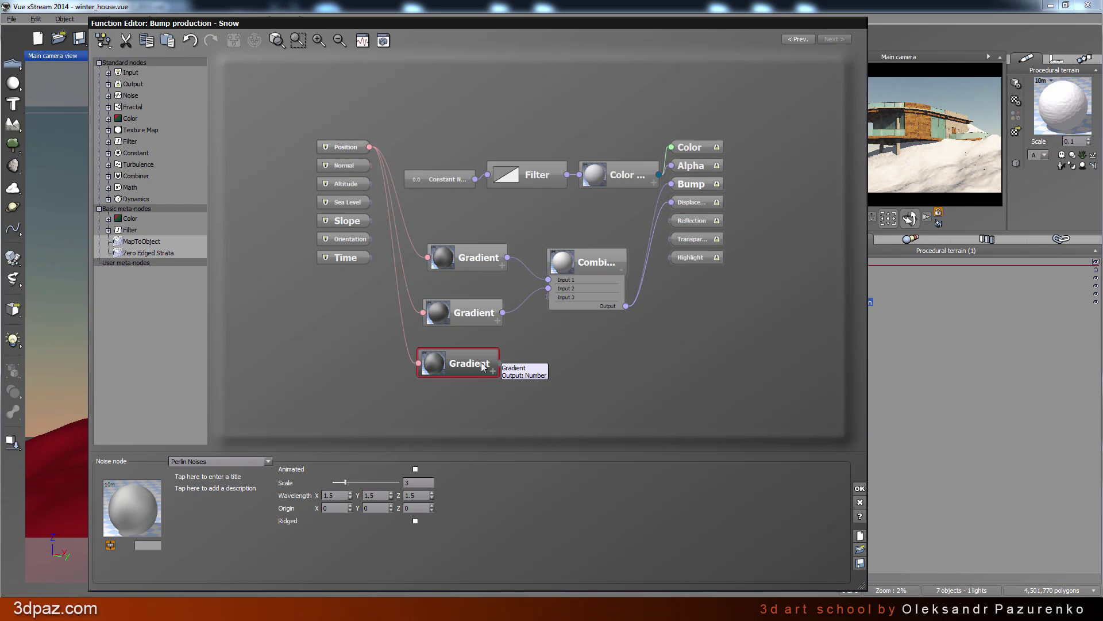
left_click_drag(499, 364, 564, 299)
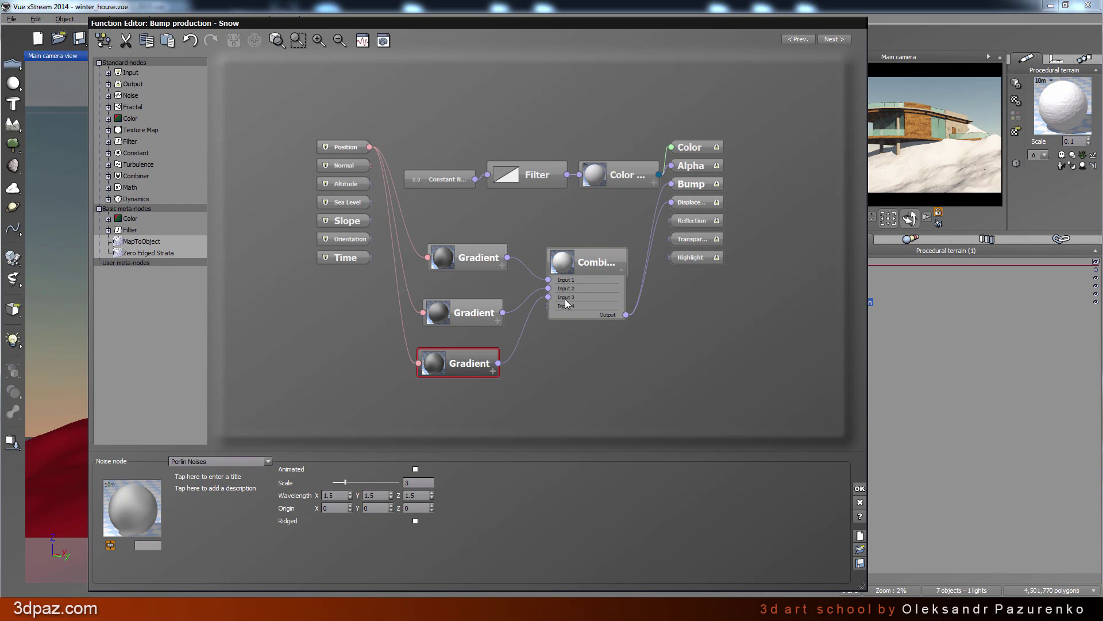
mouse_move(459, 368)
left_mouse_down()
mouse_move(460, 380)
mouse_move(475, 350)
mouse_move(461, 361)
left_mouse_up()
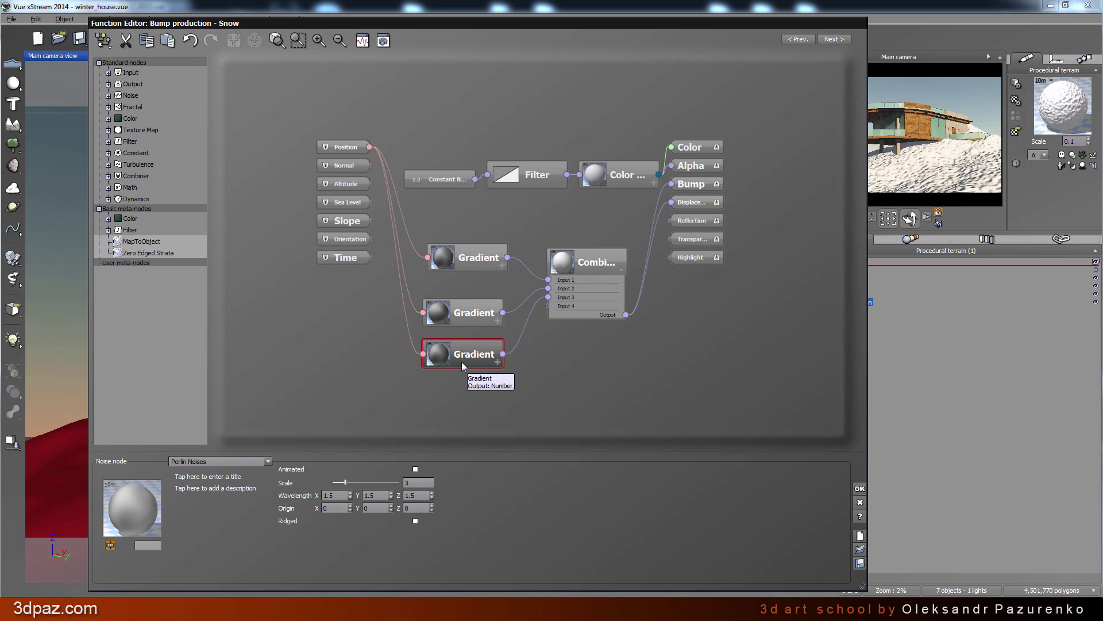
left_click_drag(462, 362, 460, 365)
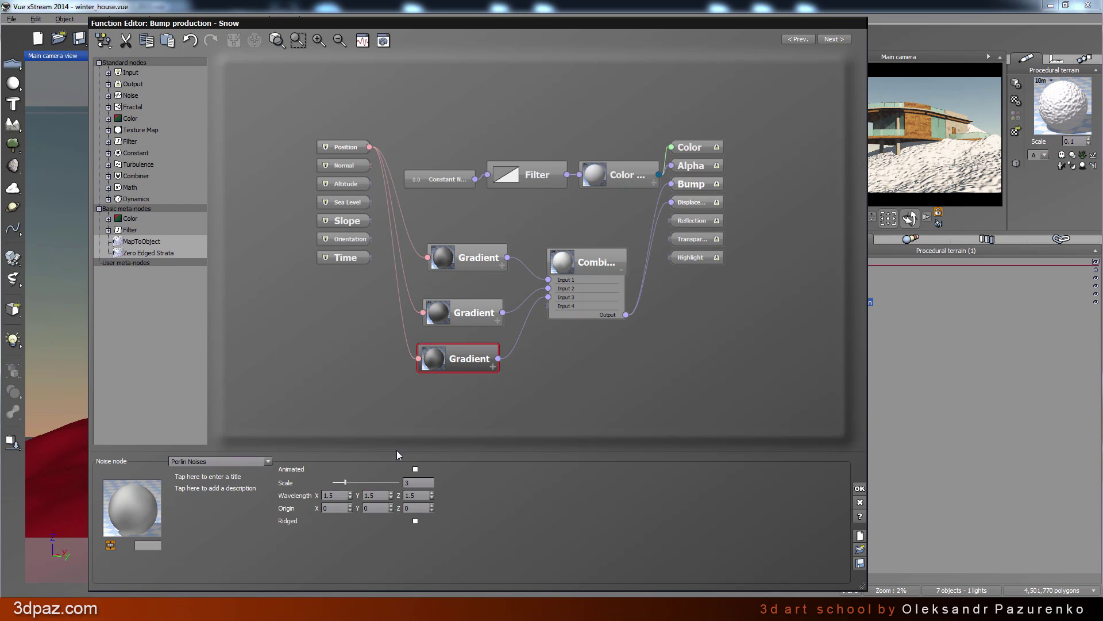
Set the third Gradient node's scale to 0.1 and compare its noise with the second Gradient node
left_click(411, 481)
left_click_drag(345, 482, 338, 482)
left_click(413, 483)
double_click(413, 483)
type("0.1")
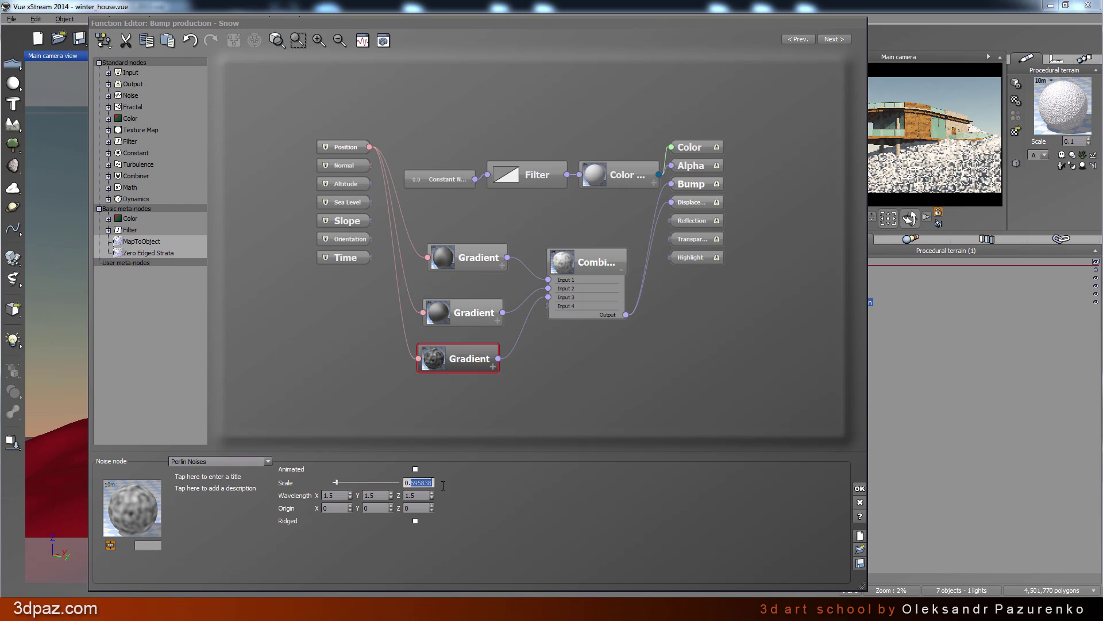
key("Return")
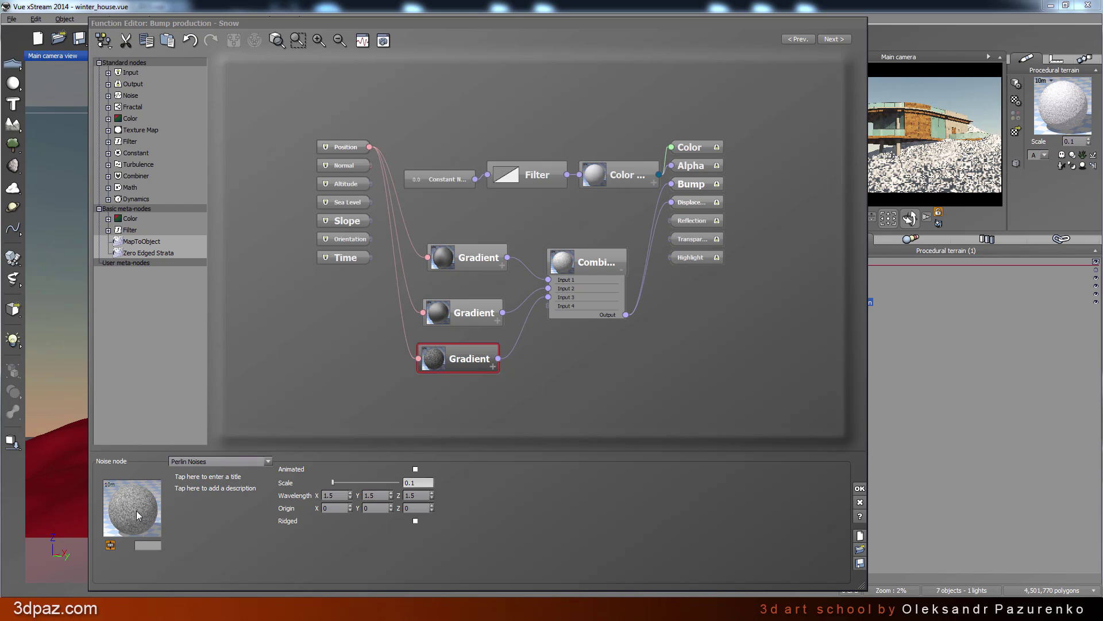
left_click(470, 317)
left_click(468, 311)
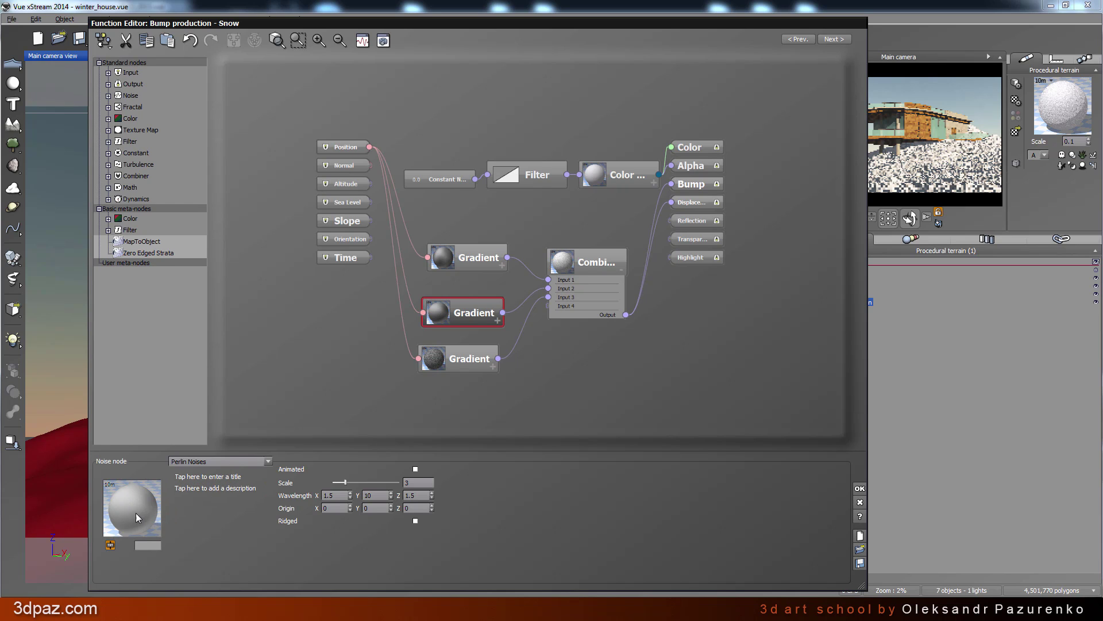
left_click(470, 360)
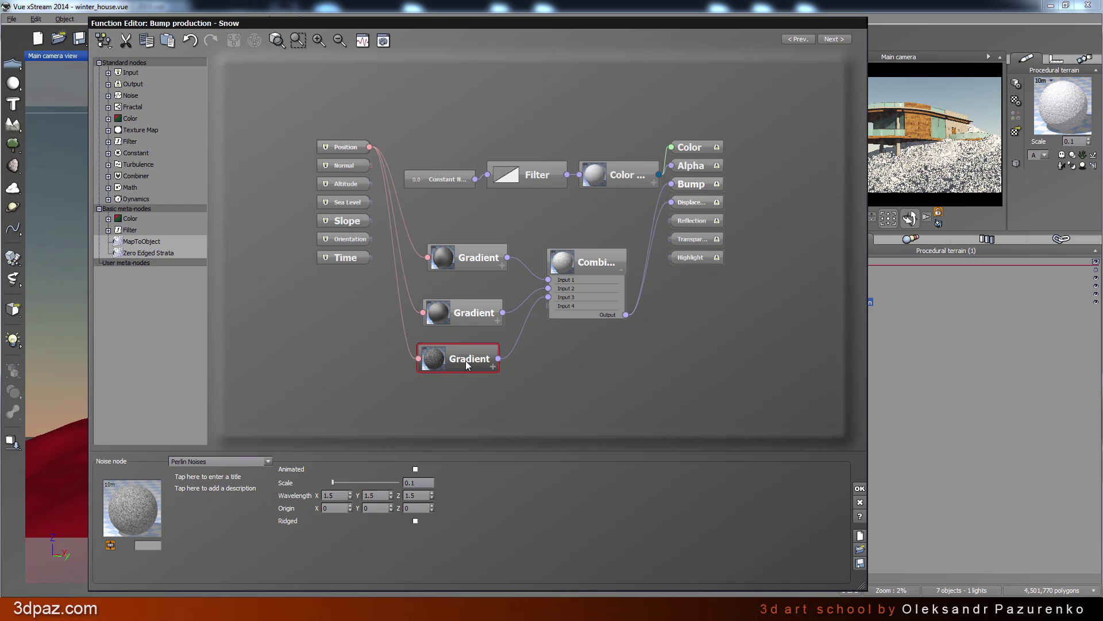
Set the Combiner node's Input 3 amplitude to 0.007 and accept the bump function and Snow material
left_click(588, 271)
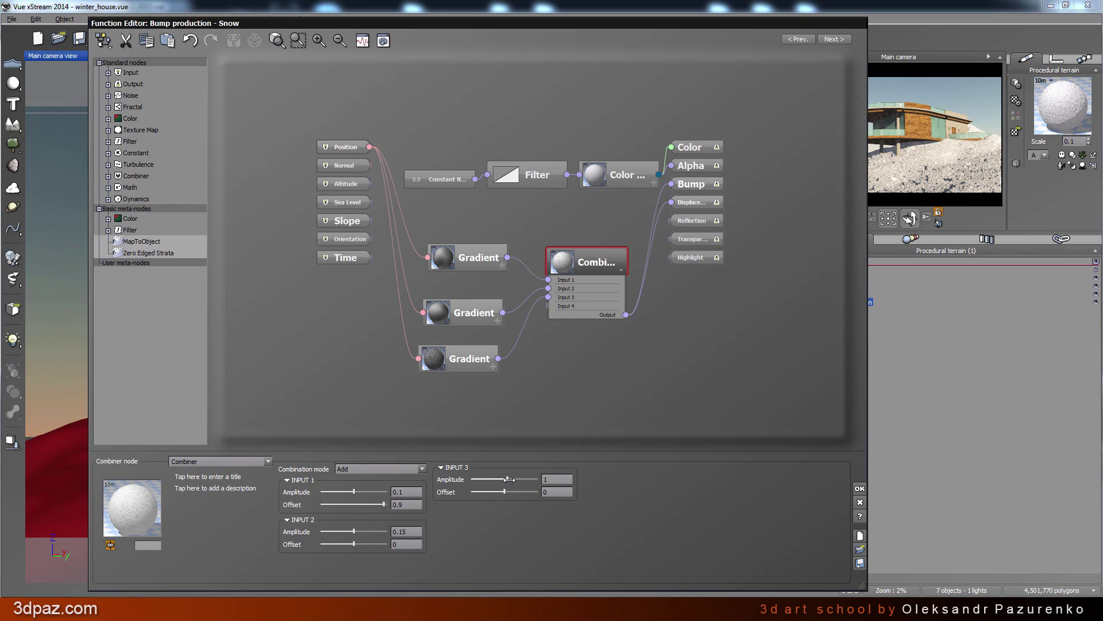
left_click_drag(508, 479, 607, 488)
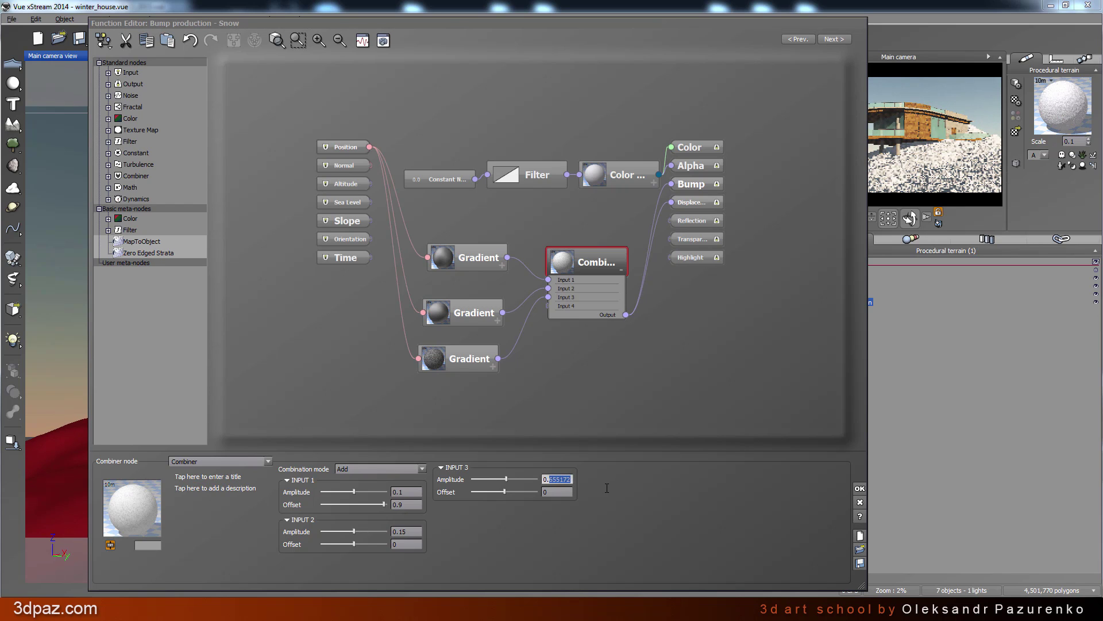
type("0")
key("Return")
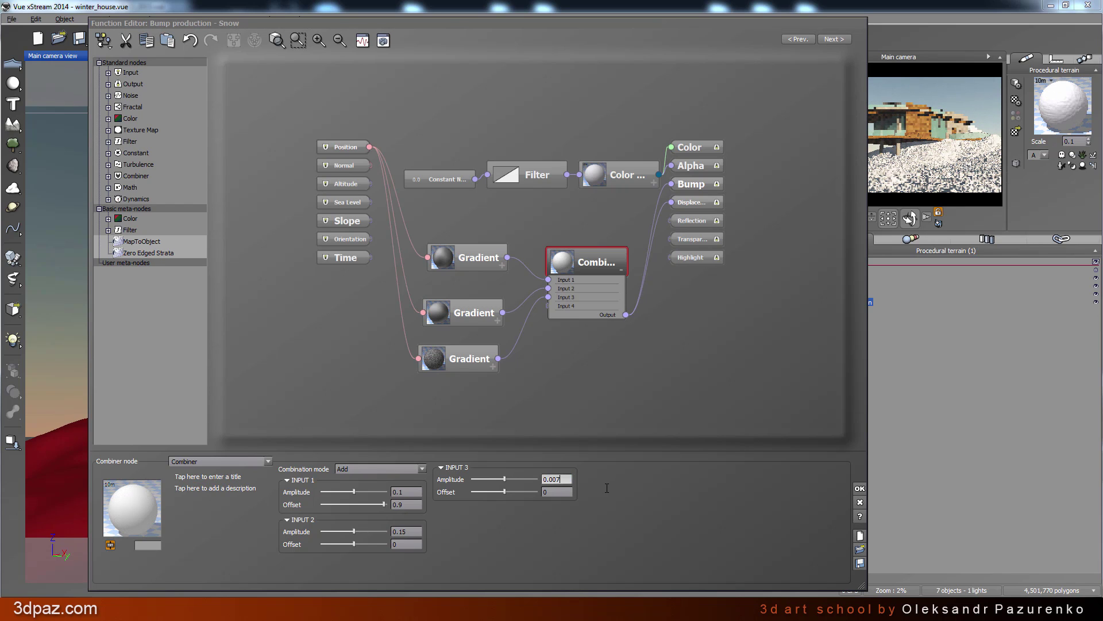
left_click(860, 489)
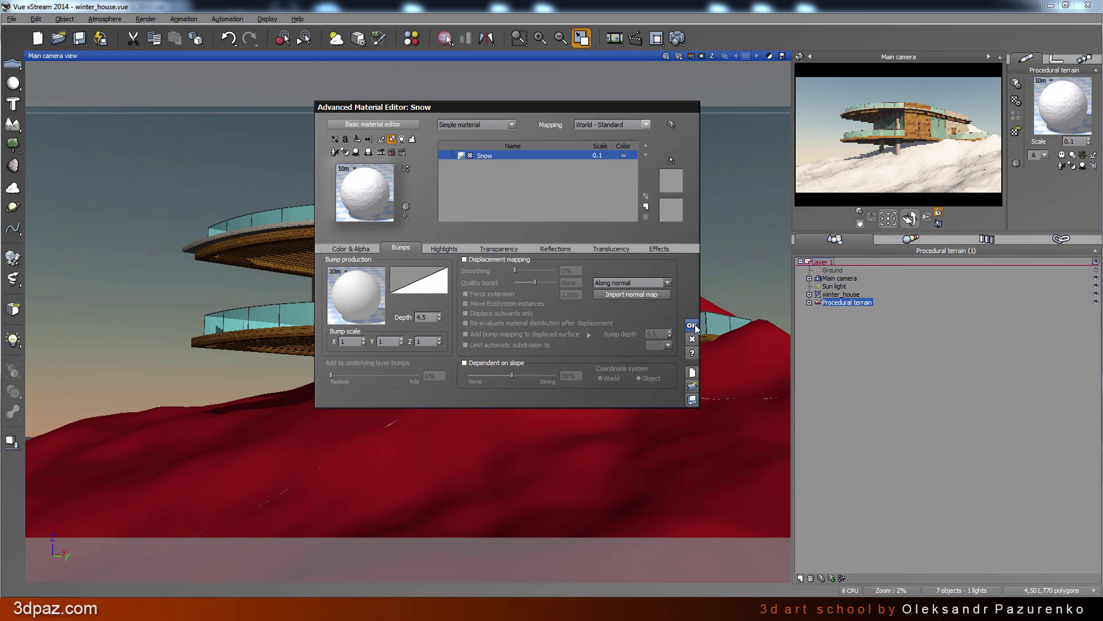
left_click(693, 326)
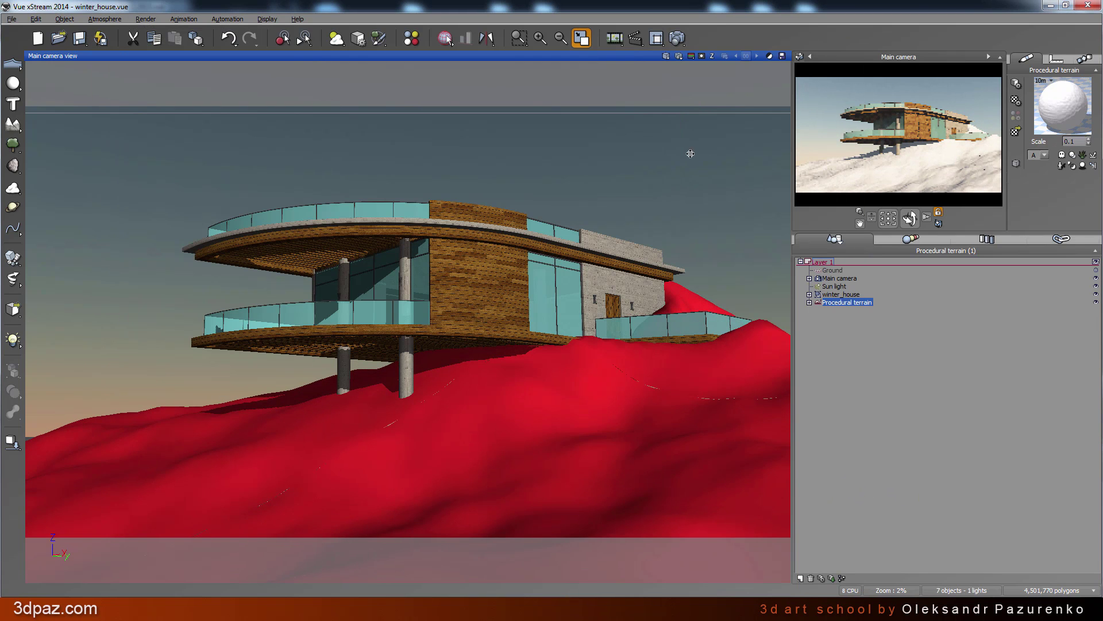
Render the scene, stack the render despite the size limit, and accept the post render options
left_click(677, 38)
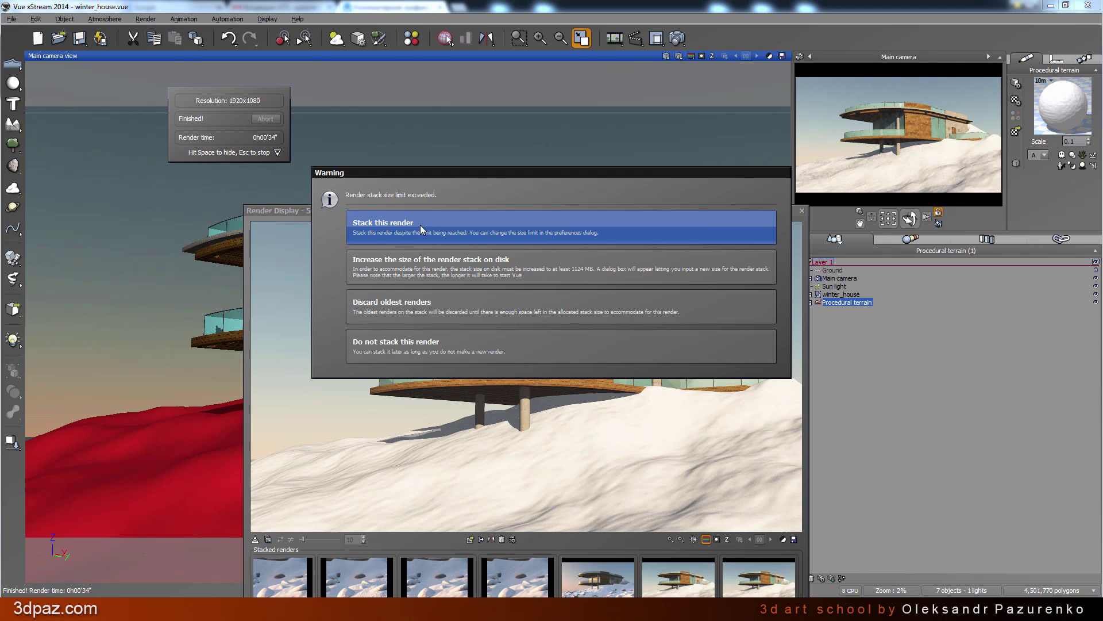
left_click(420, 225)
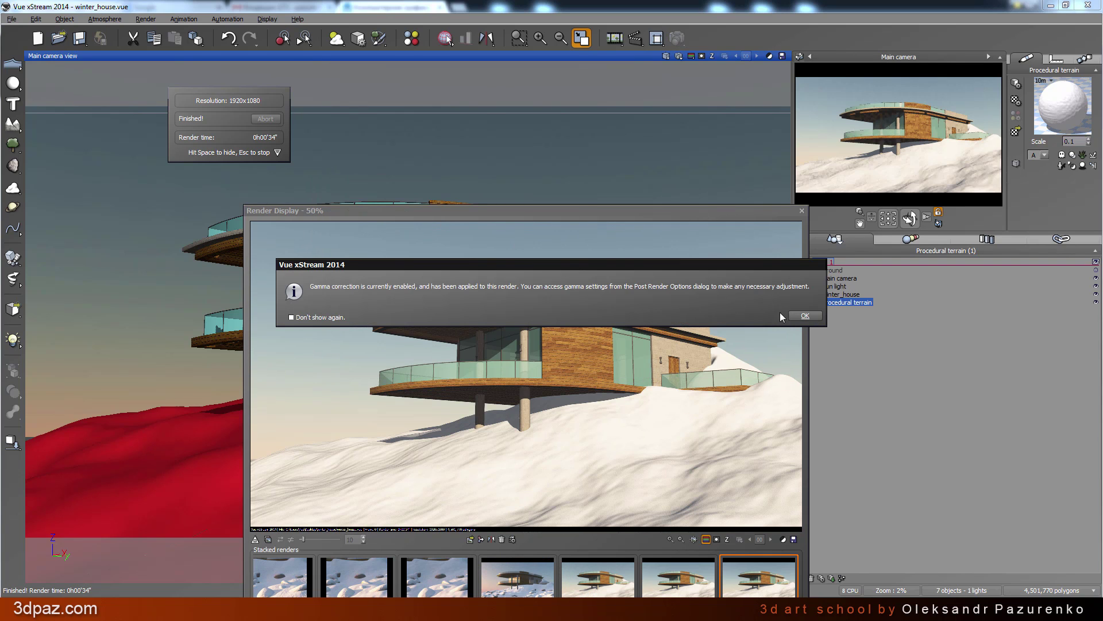
left_click(804, 315)
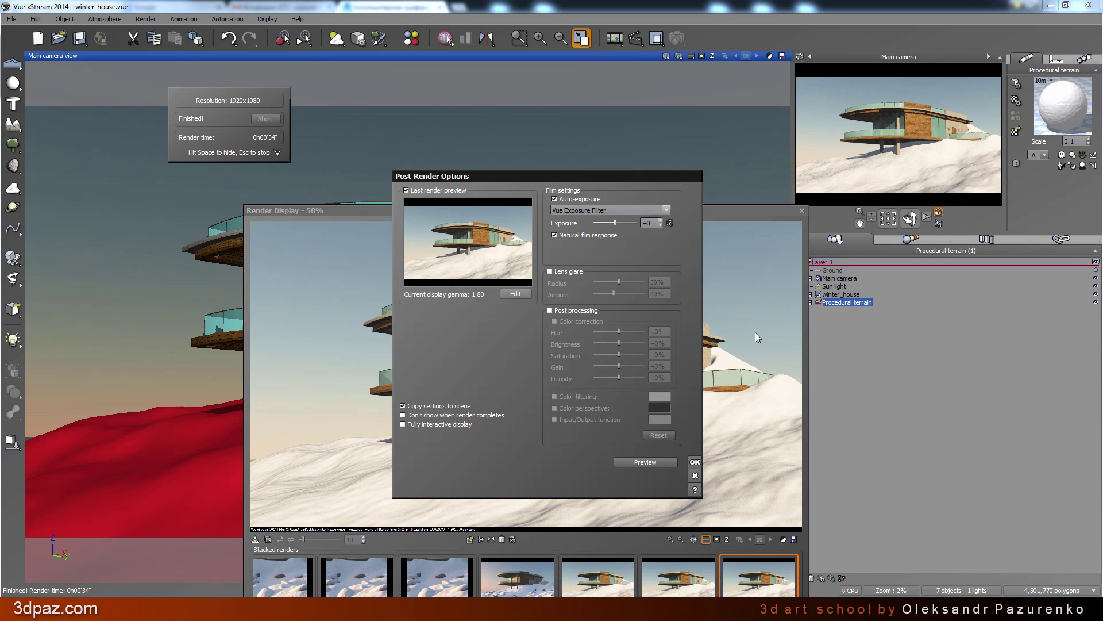
left_click(696, 461)
left_click_drag(582, 217, 533, 99)
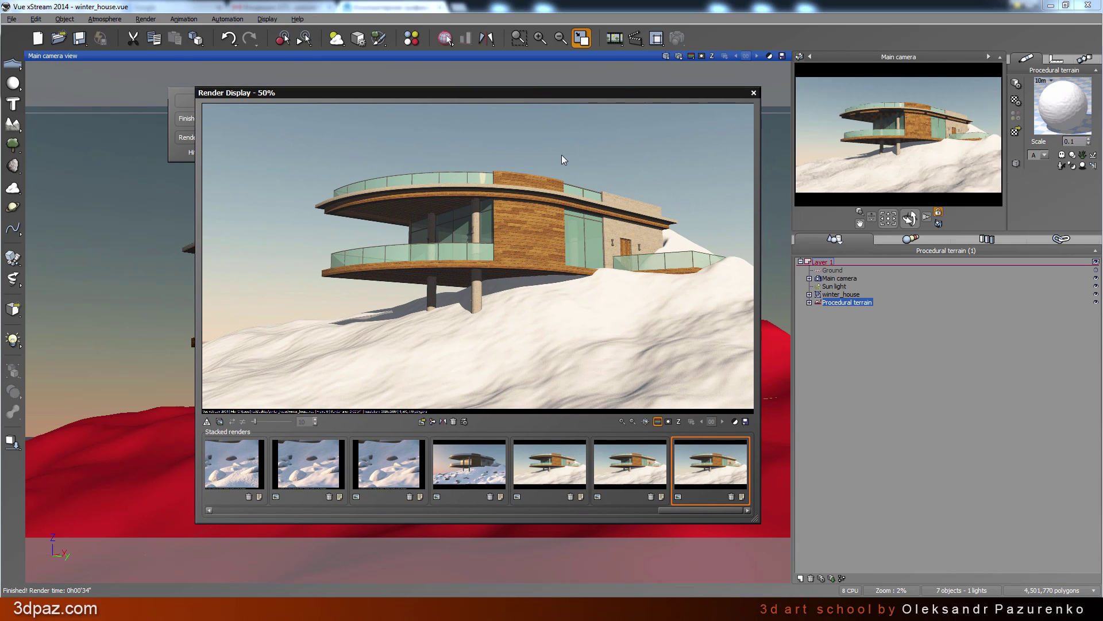
Examine the full-screen render up close, focusing on the fine bumps of the snow slope below the house
left_click(645, 423)
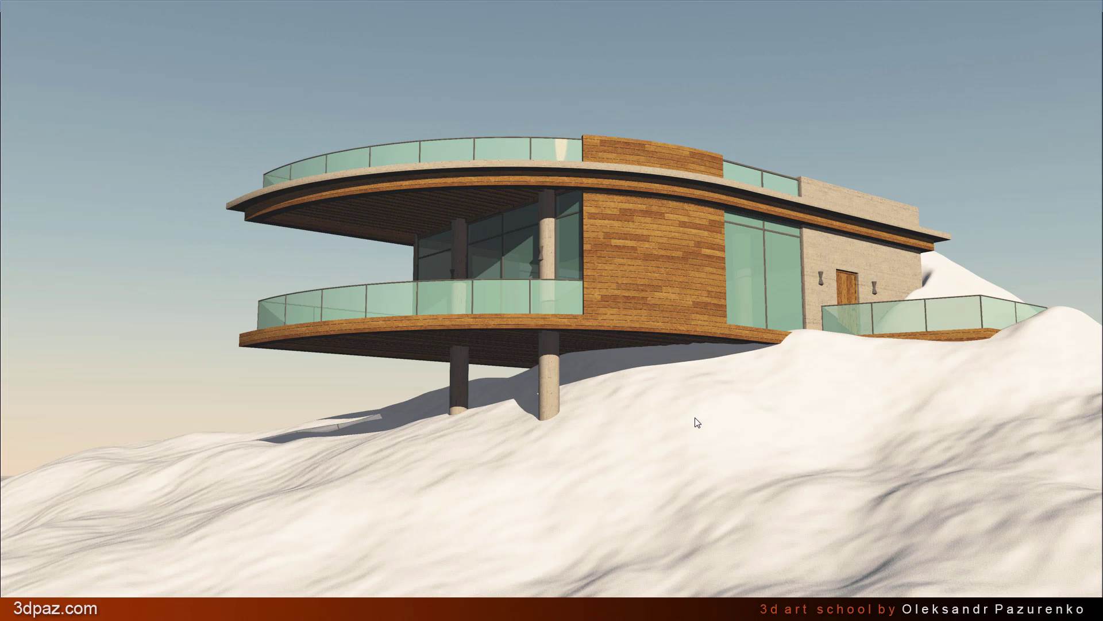
scroll(696, 422, "up", 1)
scroll(697, 423, "up", 1)
middle_click_drag(706, 435, 595, 381)
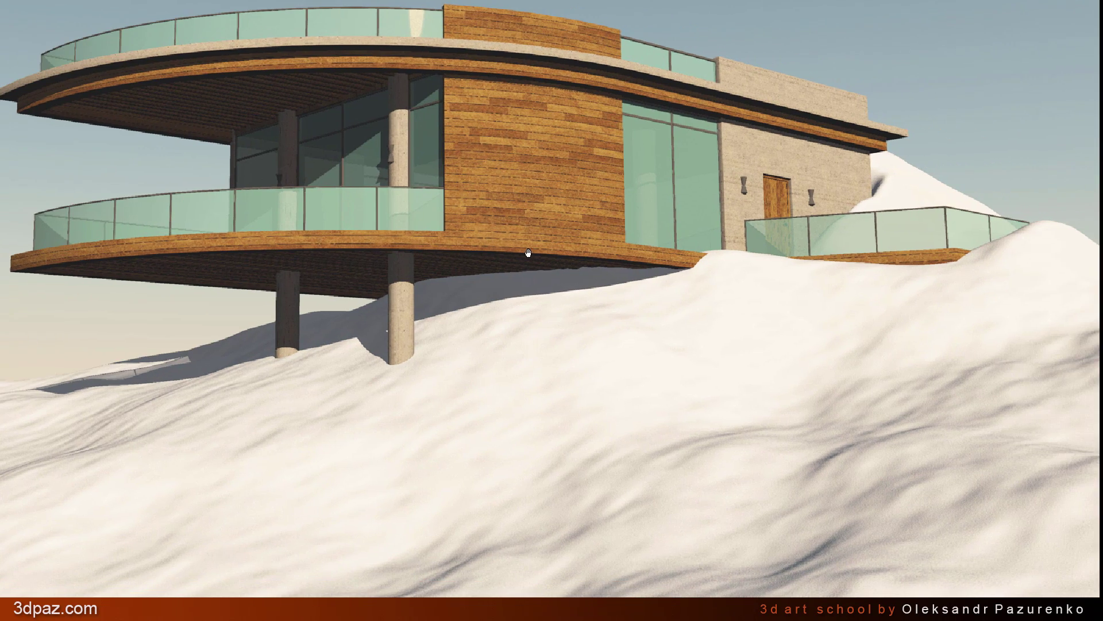
scroll(862, 520, "up", 2)
middle_click_drag(862, 517, 682, 443)
scroll(850, 409, "up", 1)
middle_click_drag(850, 408, 548, 404)
scroll(819, 464, "down", 1)
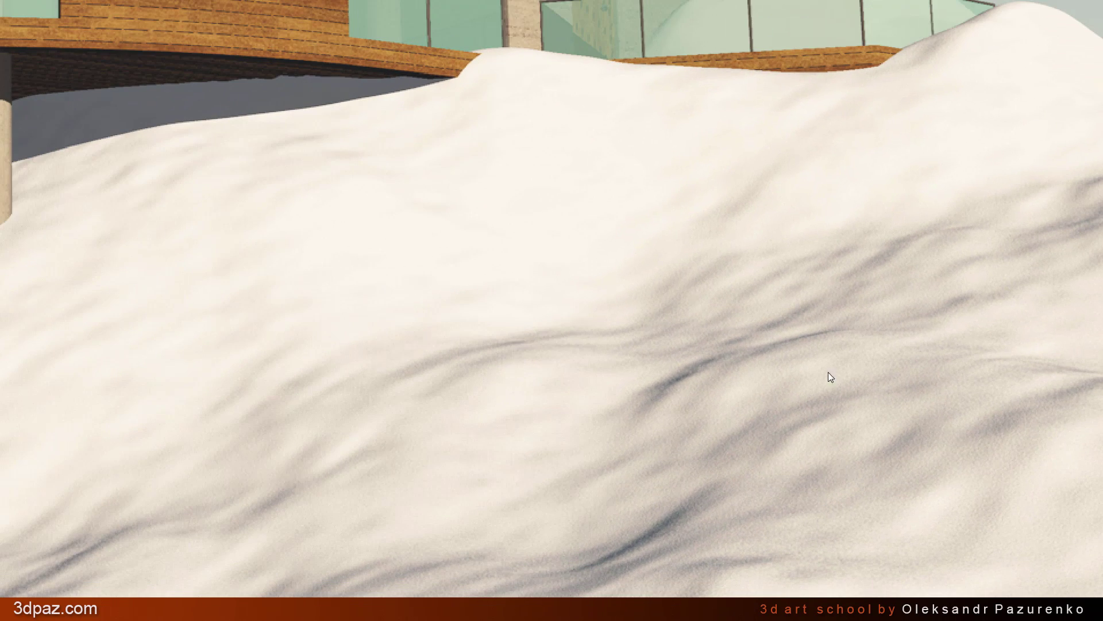
middle_click_drag(759, 414, 776, 433)
scroll(778, 432, "down", 5)
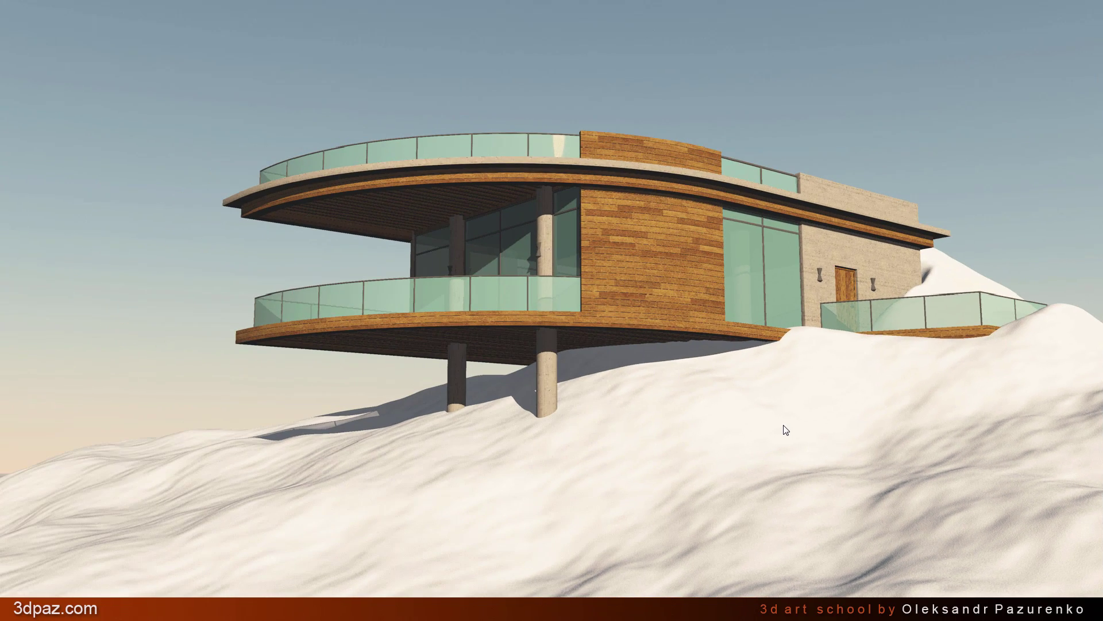
scroll(1008, 536, "up", 5)
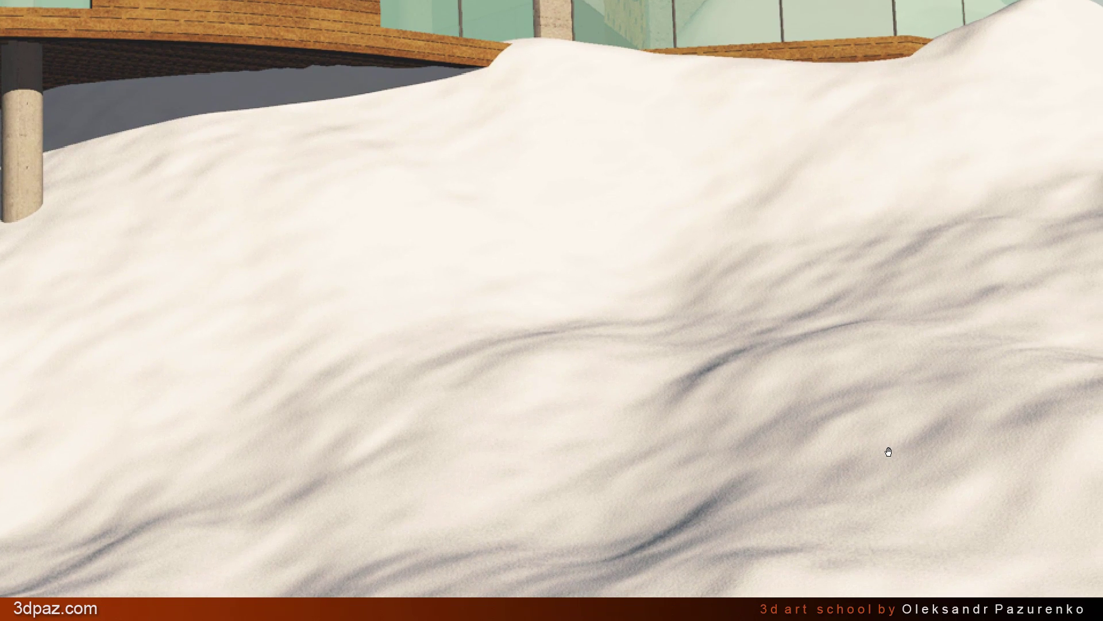
Review the whole house render outside full-screen view, inspect the terraces closely, and close the render display
scroll(889, 447, "down", 5)
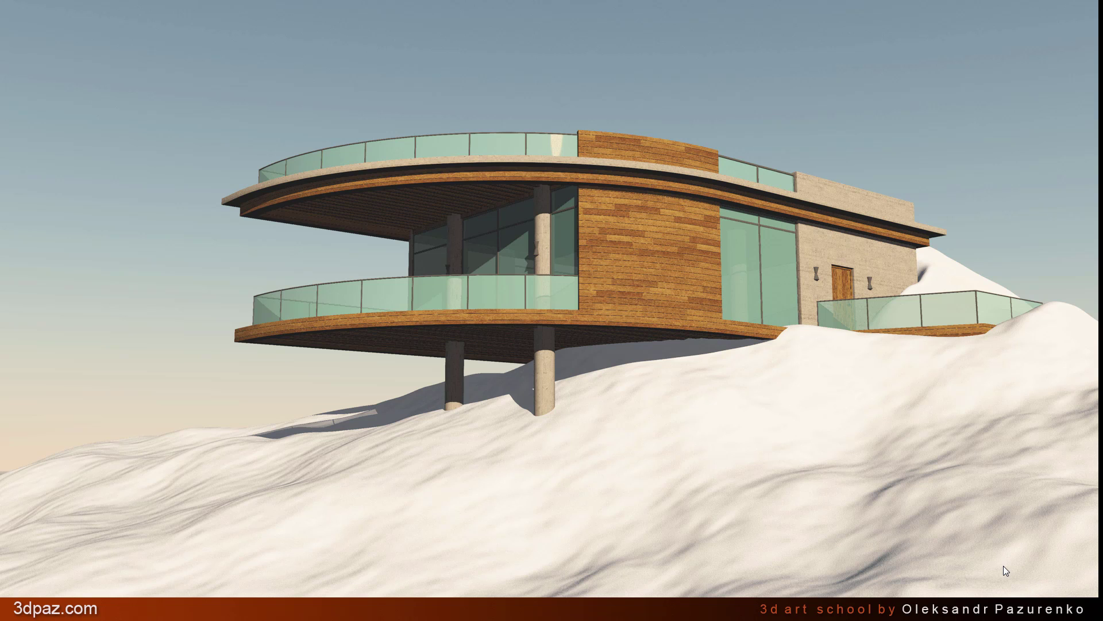
key("Escape")
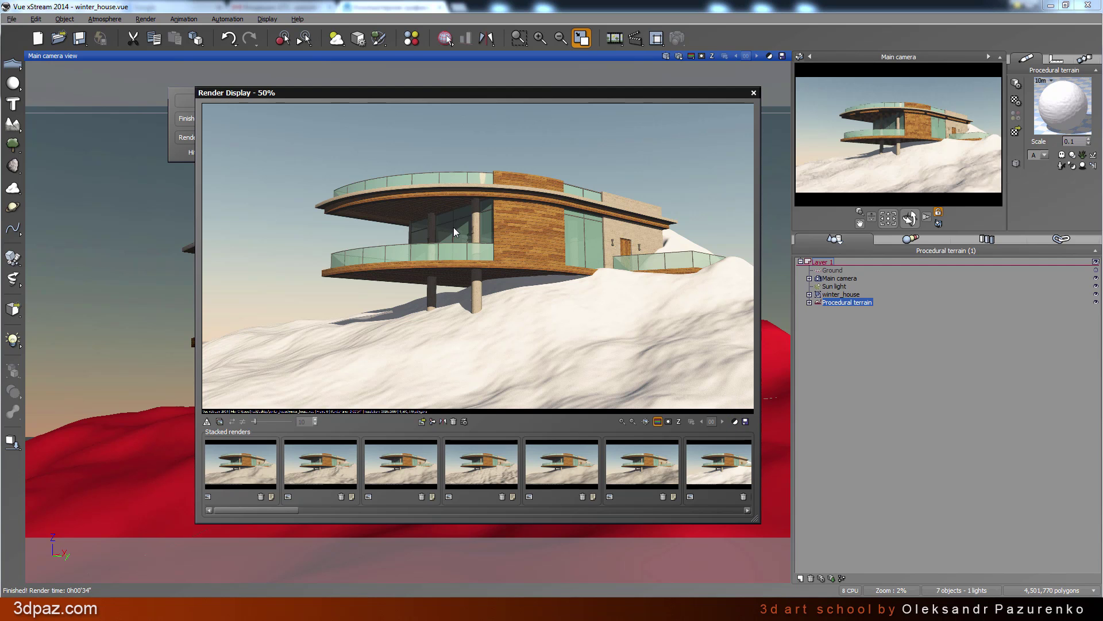
scroll(489, 210, "up", 2)
mouse_move(570, 260)
left_mouse_down()
mouse_move(552, 269)
mouse_move(566, 268)
left_mouse_up()
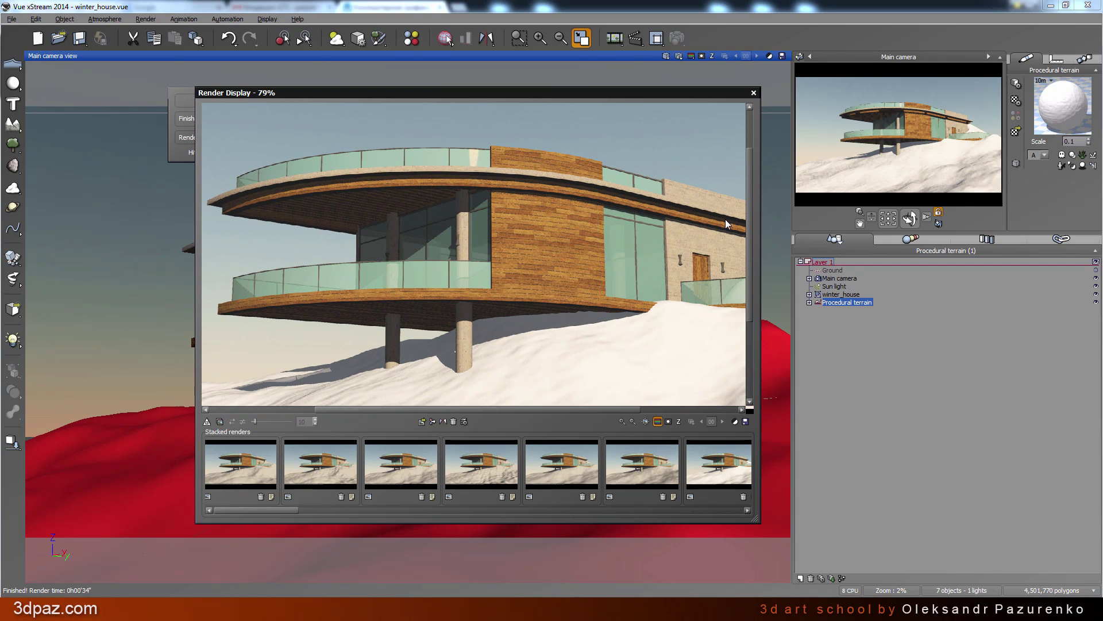
left_click(754, 93)
left_click(920, 380)
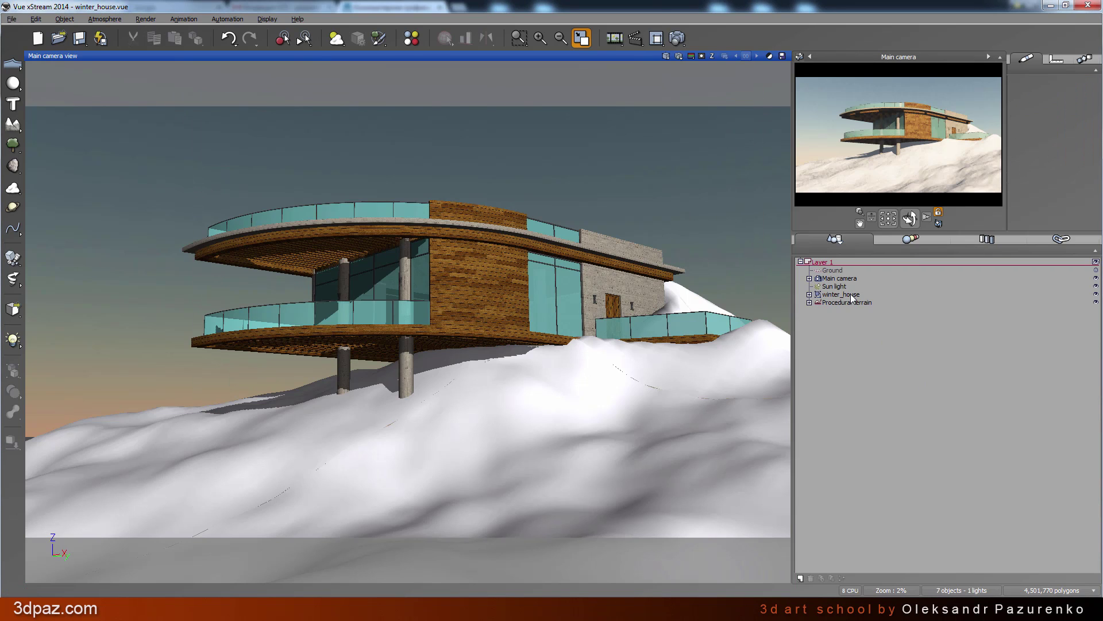
Expand the winter_house group and select its metal_h and wood_h meshes in turn to see which parts they cover
left_click(849, 294)
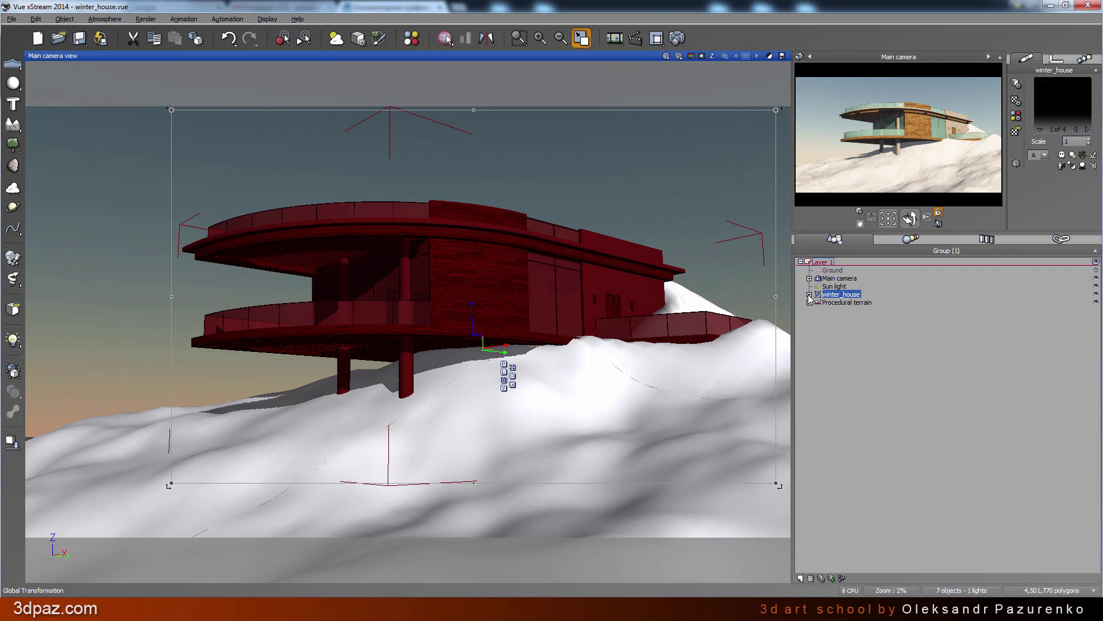
left_click(809, 295)
left_click(846, 311)
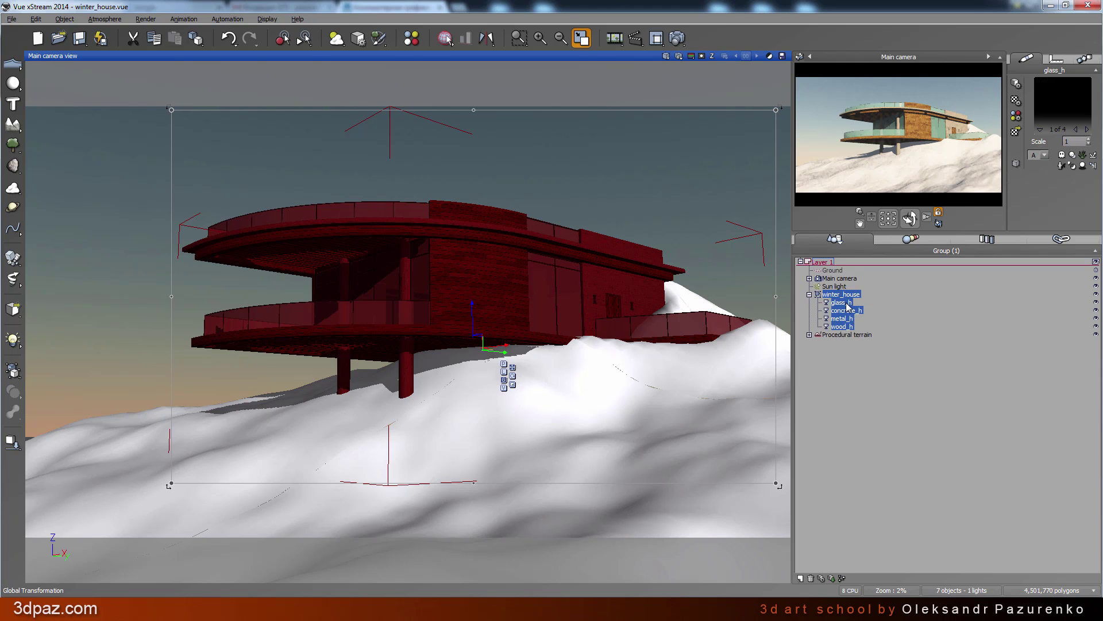
left_click(843, 318)
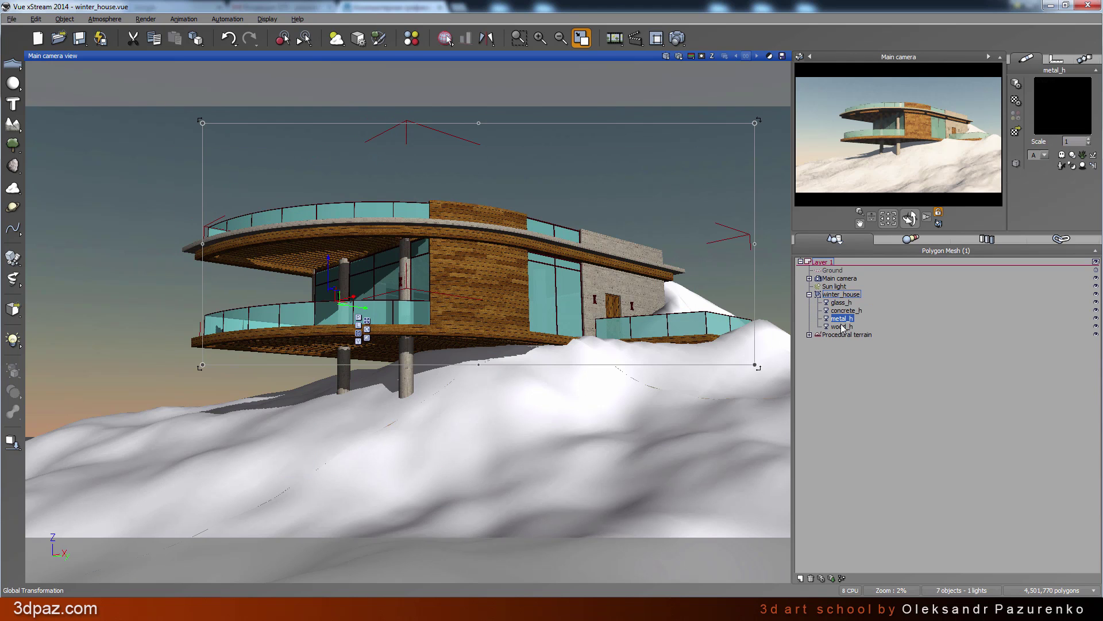
left_click(844, 326)
Load the Slightly smoked glass material from the Glasses collection onto the glass_h mesh
left_click(844, 302)
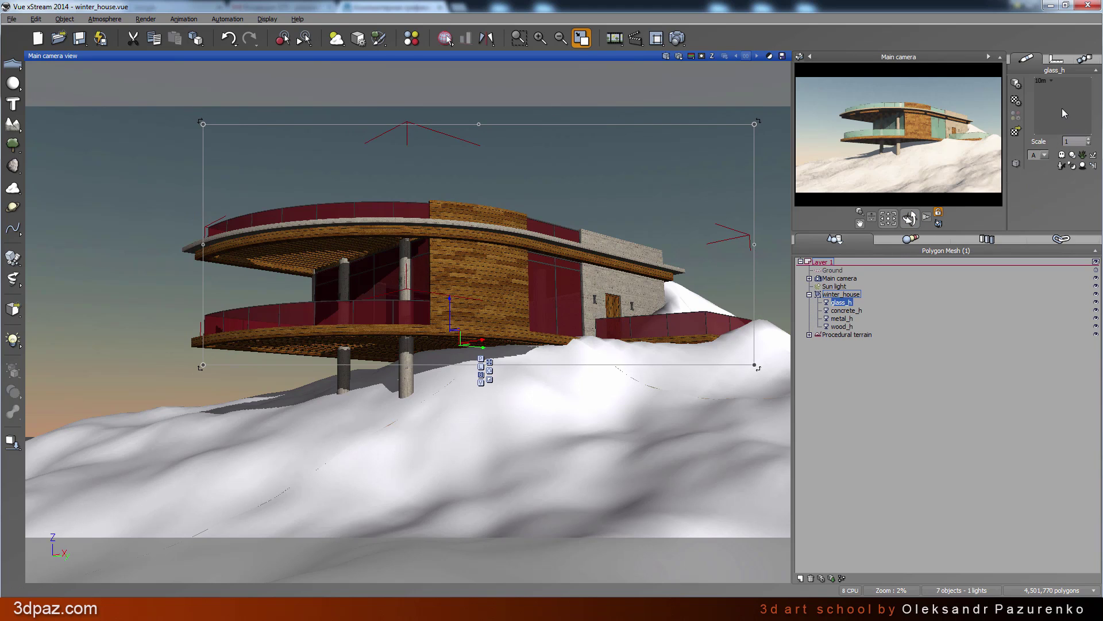
double_click(1064, 102)
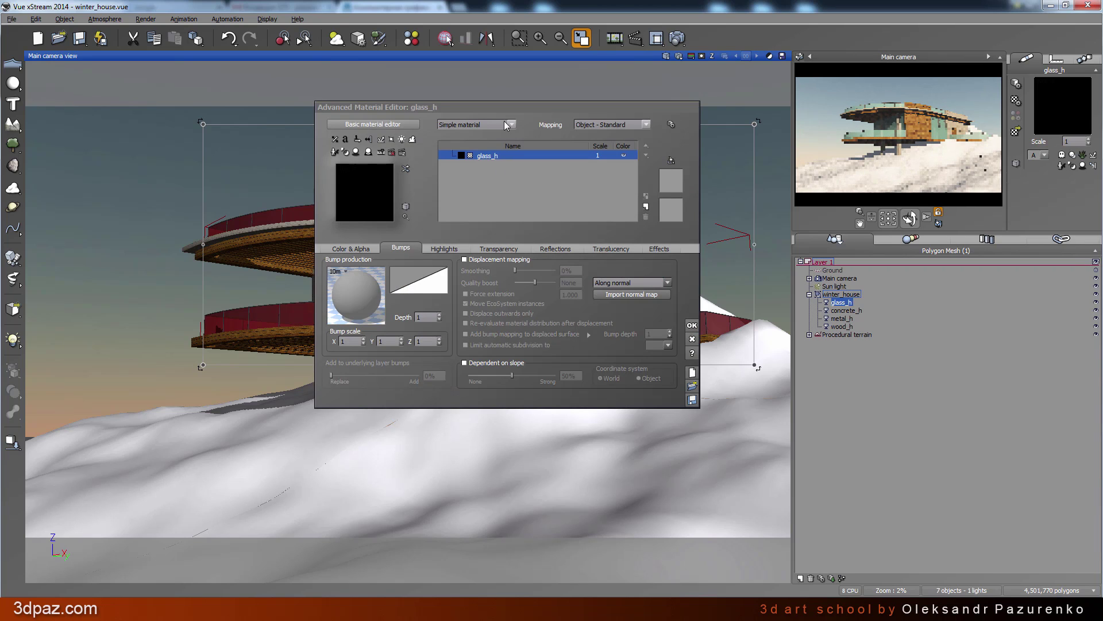
left_click_drag(508, 109, 508, 137)
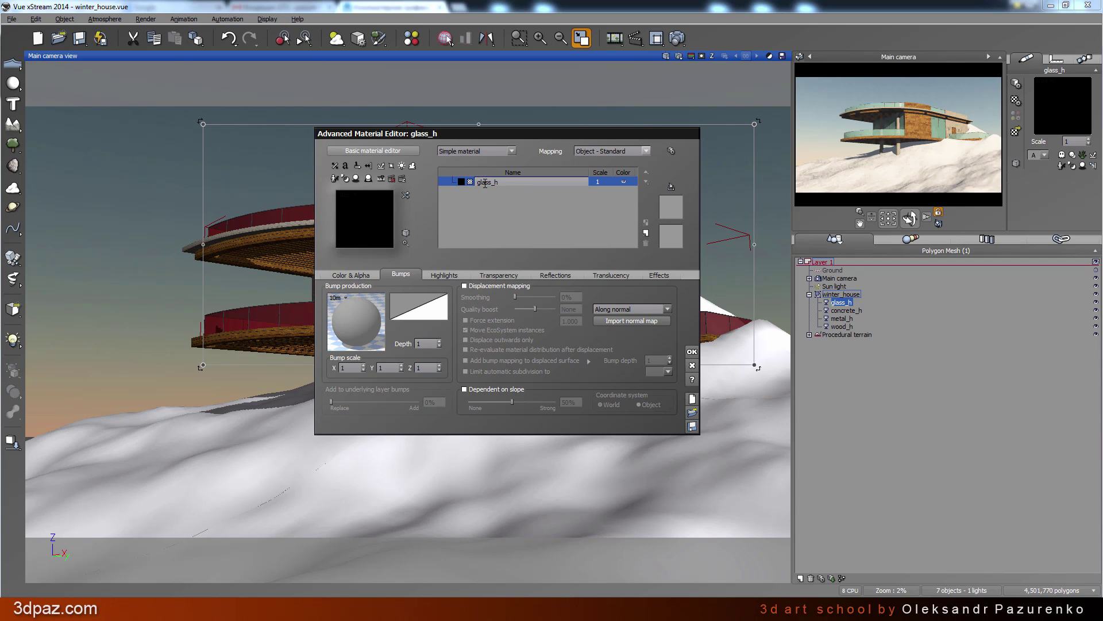
right_click(447, 182)
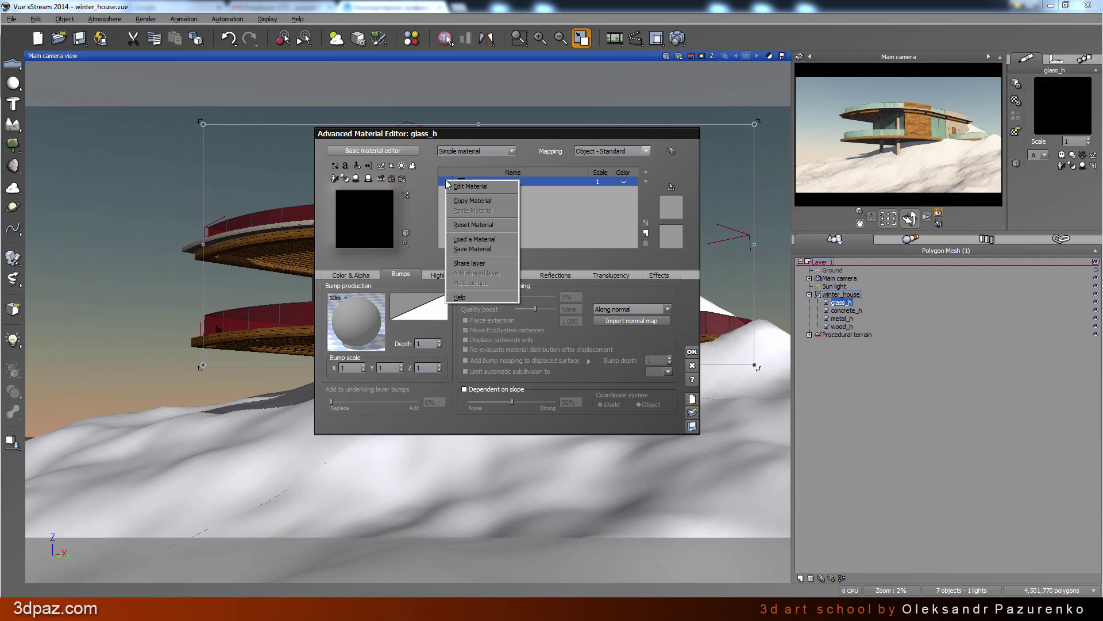
left_click(498, 239)
left_click_drag(498, 275, 498, 304)
scroll(436, 267, "up", 5)
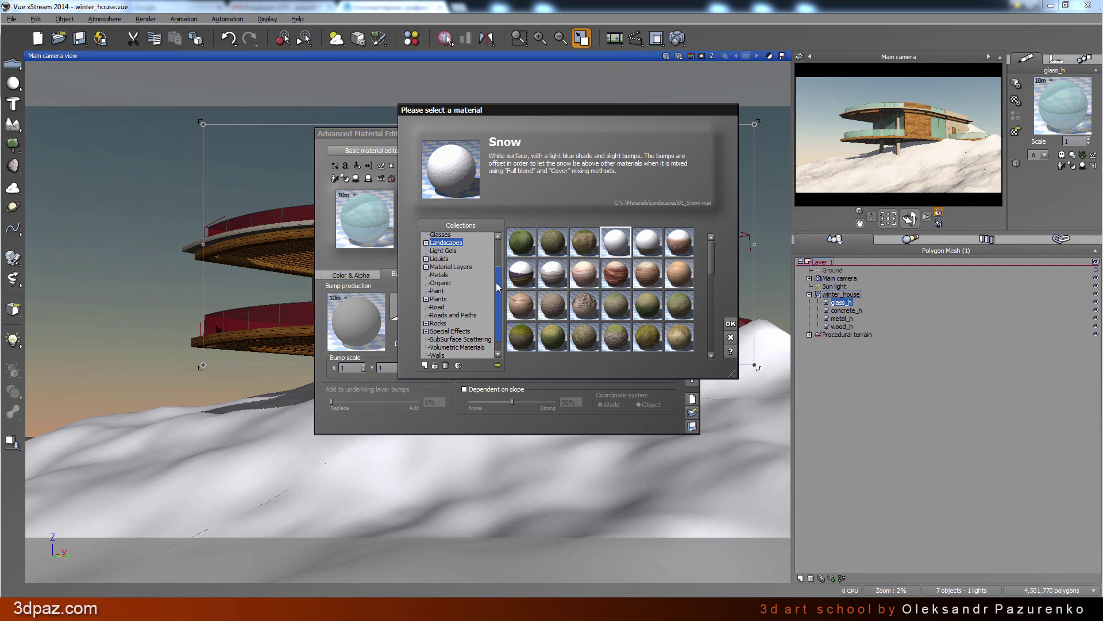
left_click(437, 265)
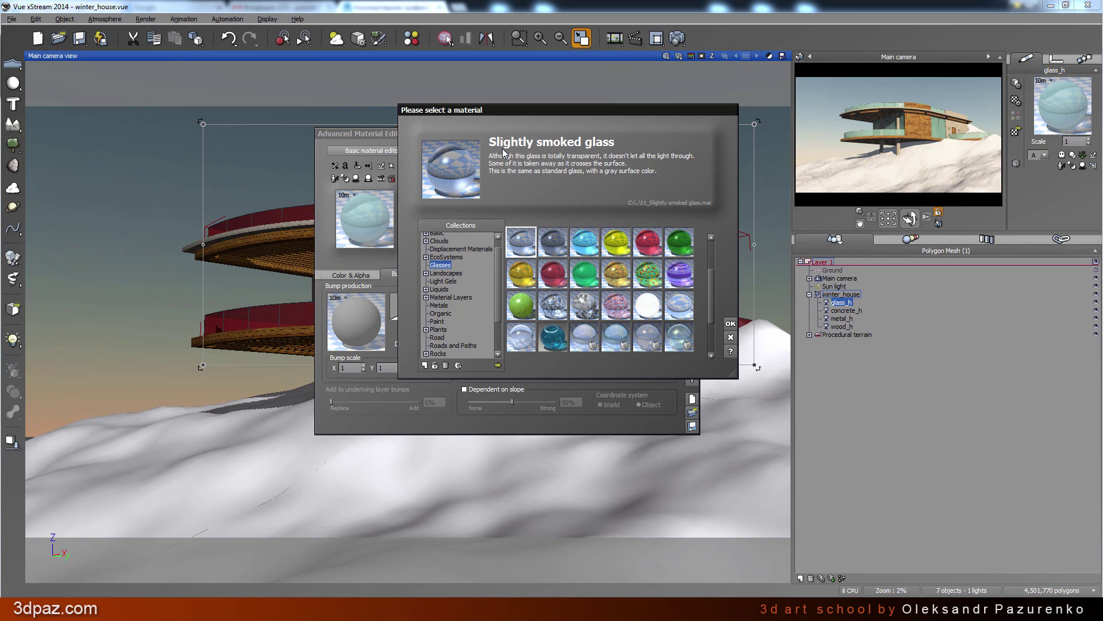
left_click(731, 323)
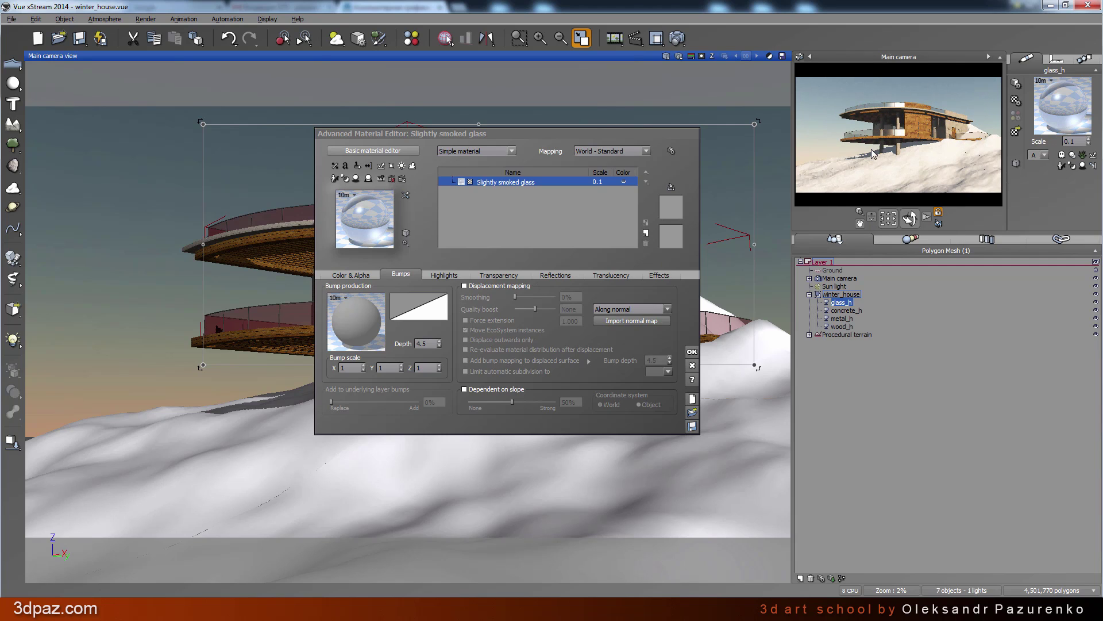
Enlarge the camera preview, set the smoked glass's global transparency to 85%, and accept the material
left_click_drag(792, 228, 718, 229)
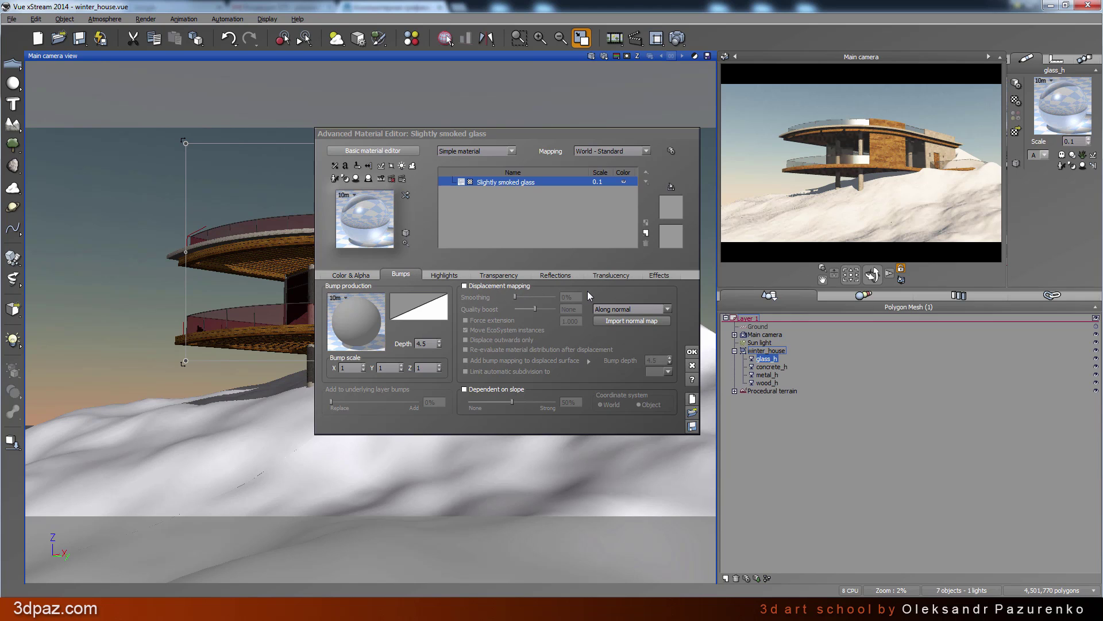
left_click(511, 276)
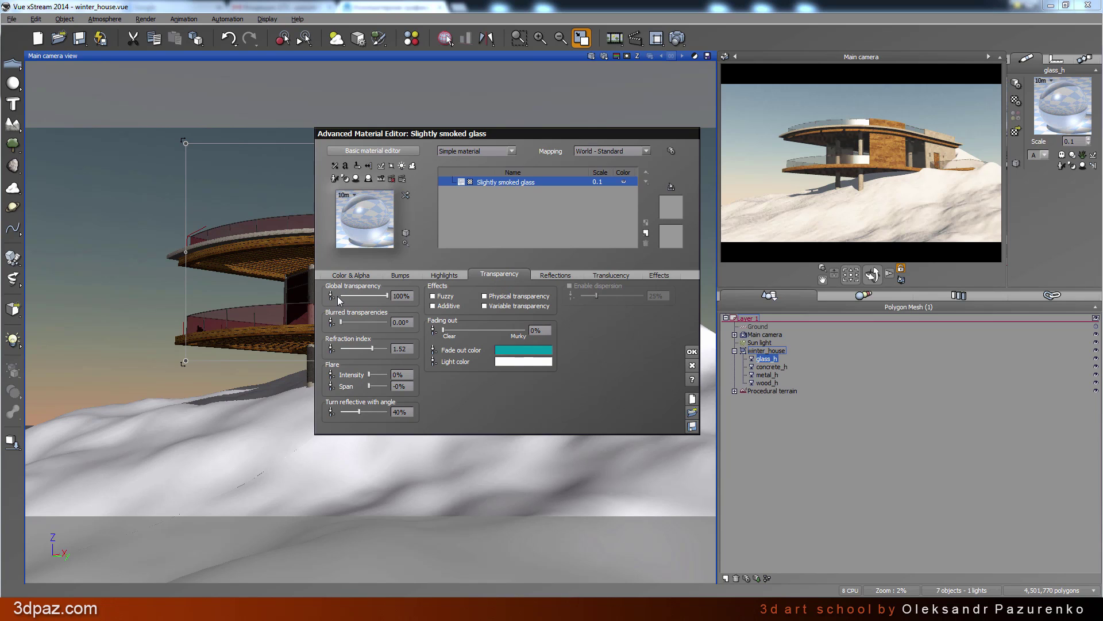
left_click(401, 295)
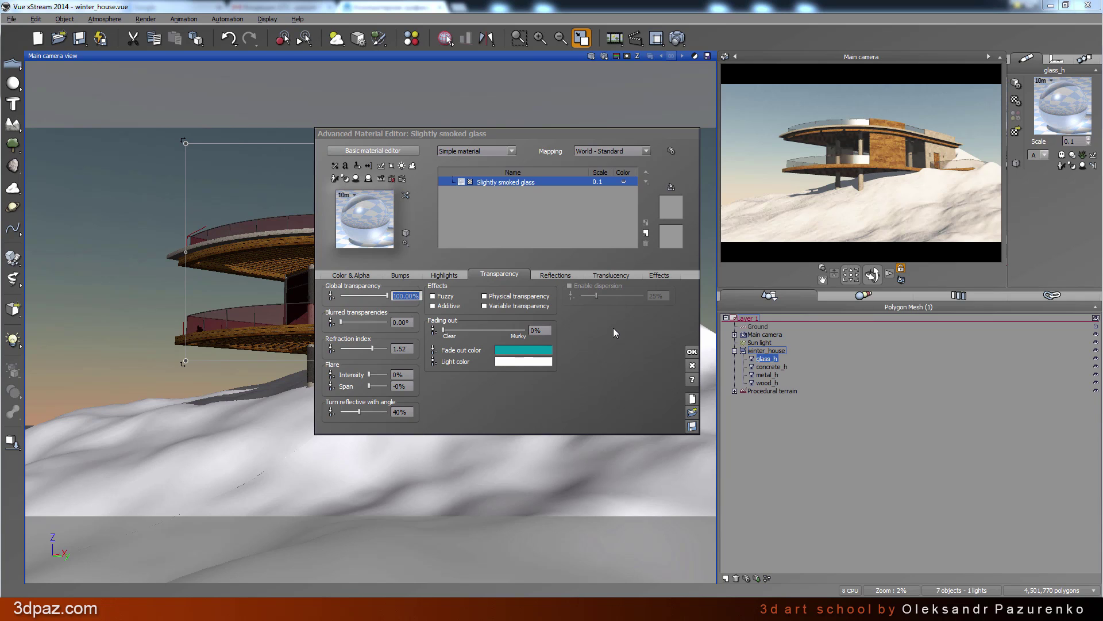
type("85")
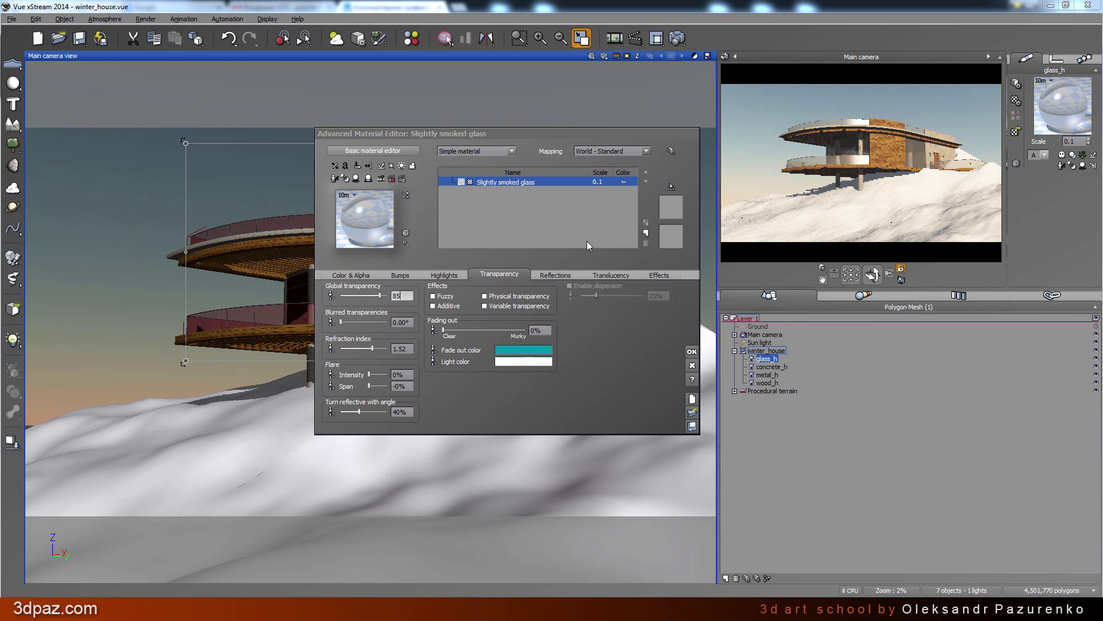
left_click(692, 352)
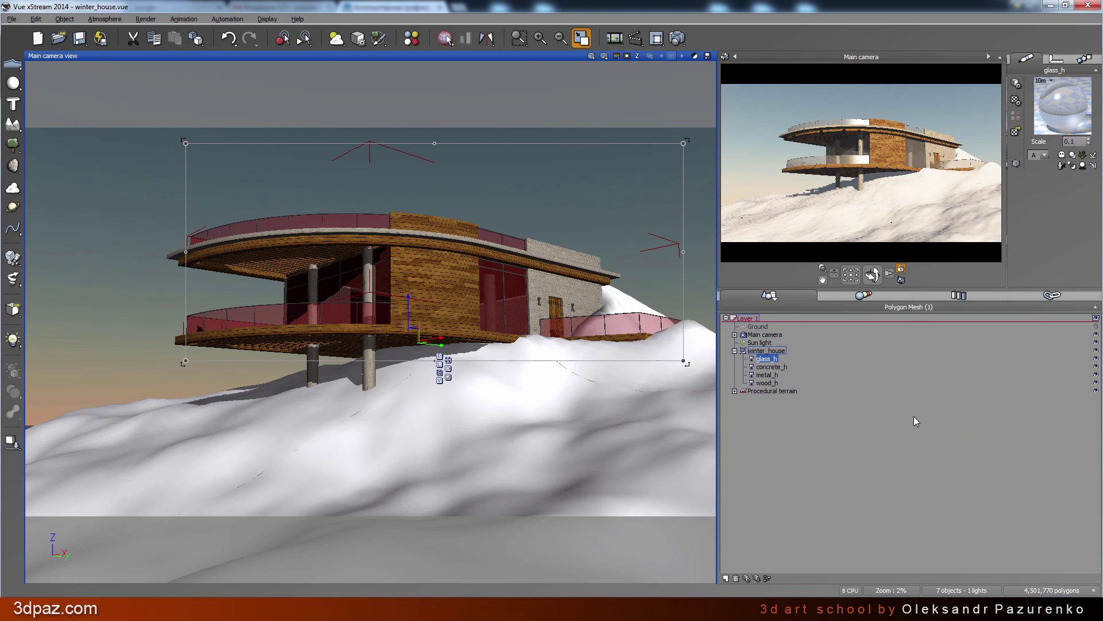
Open the wood_h mesh's material and edit the color function of its wood_winter_house.jpg picture
left_click(768, 383)
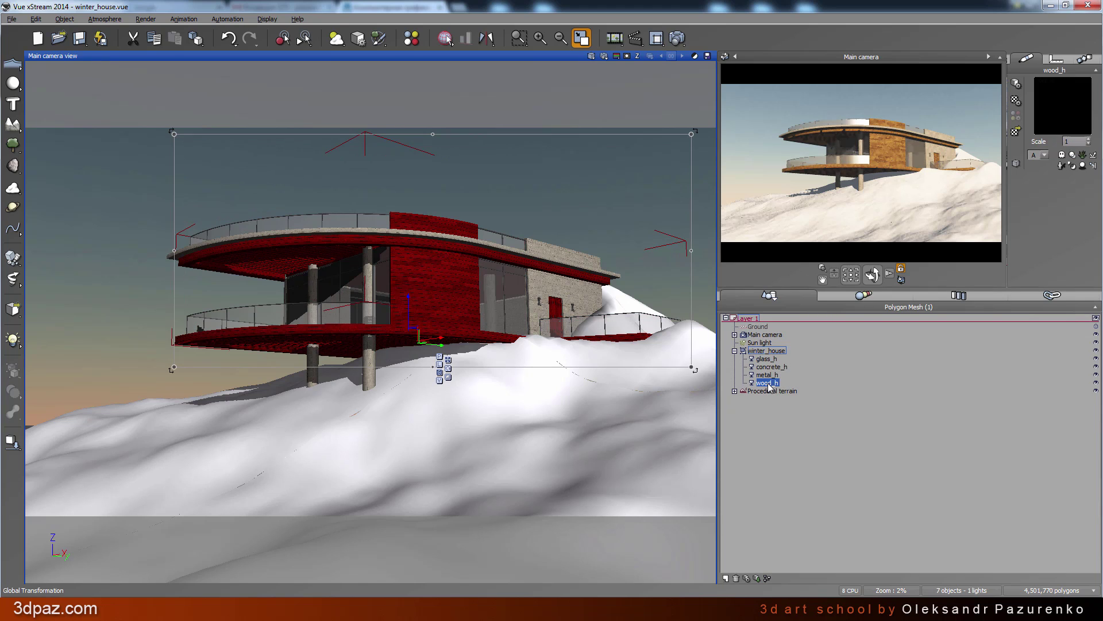
double_click(1063, 108)
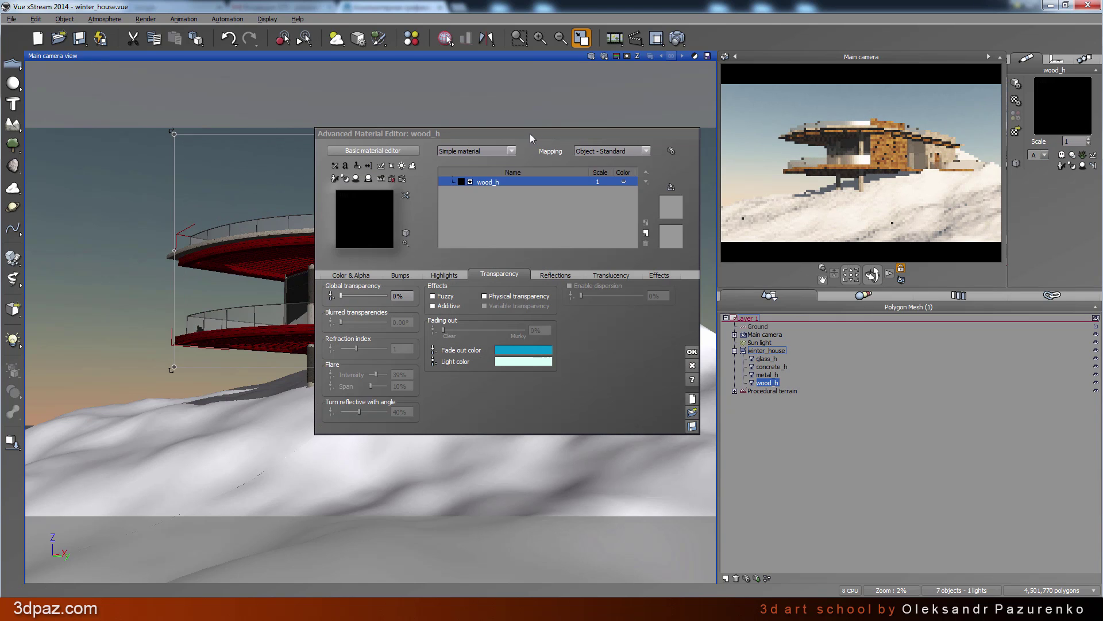
left_click_drag(530, 133, 525, 115)
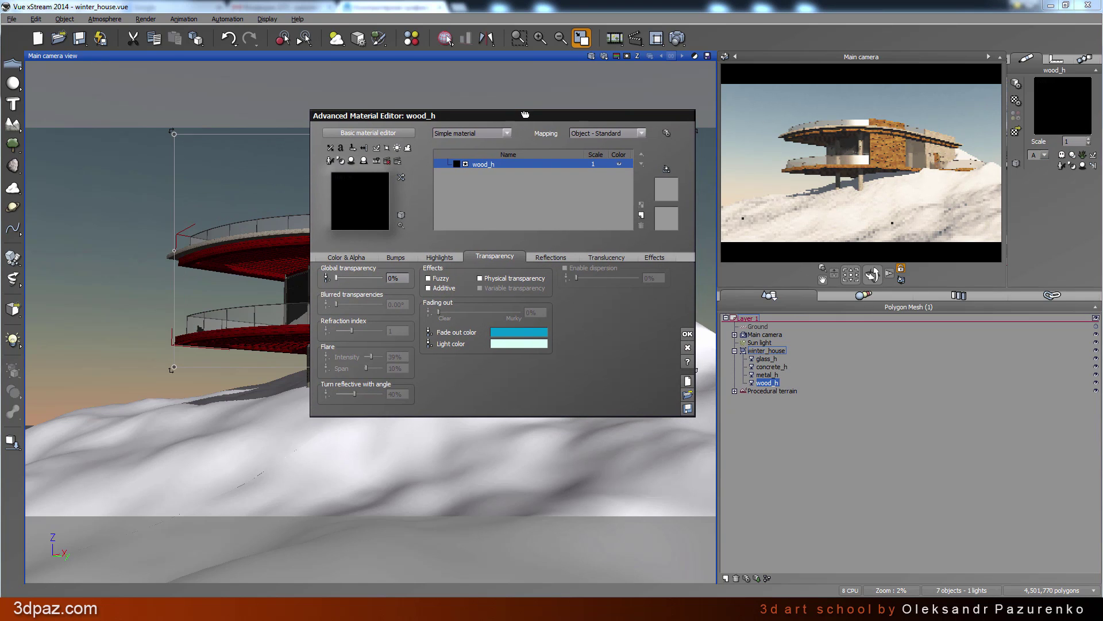
left_click(347, 258)
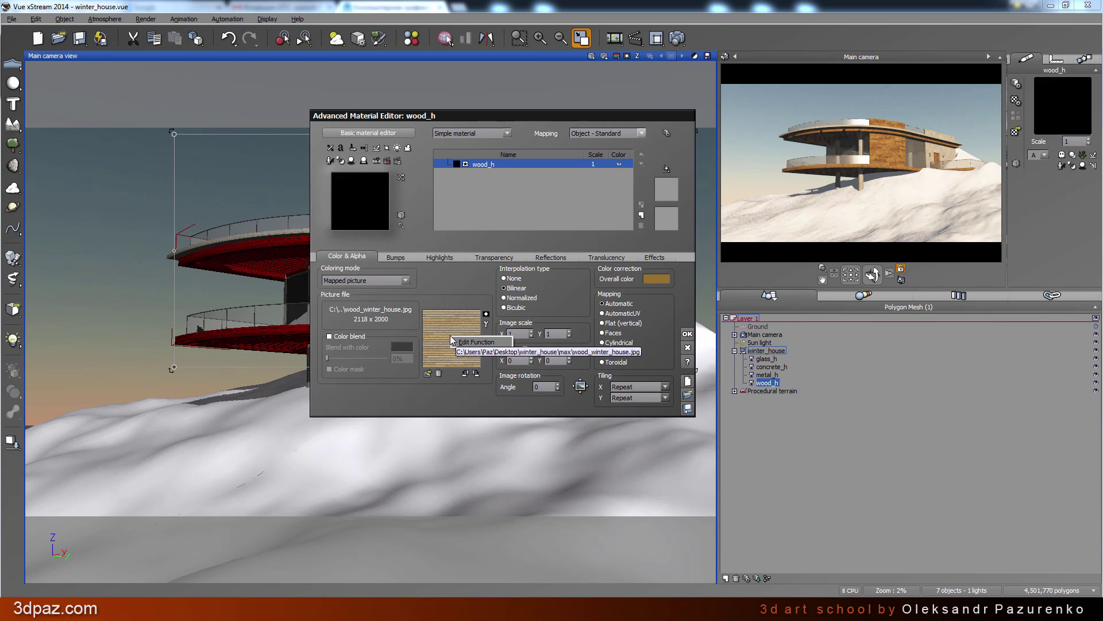
left_click(476, 343)
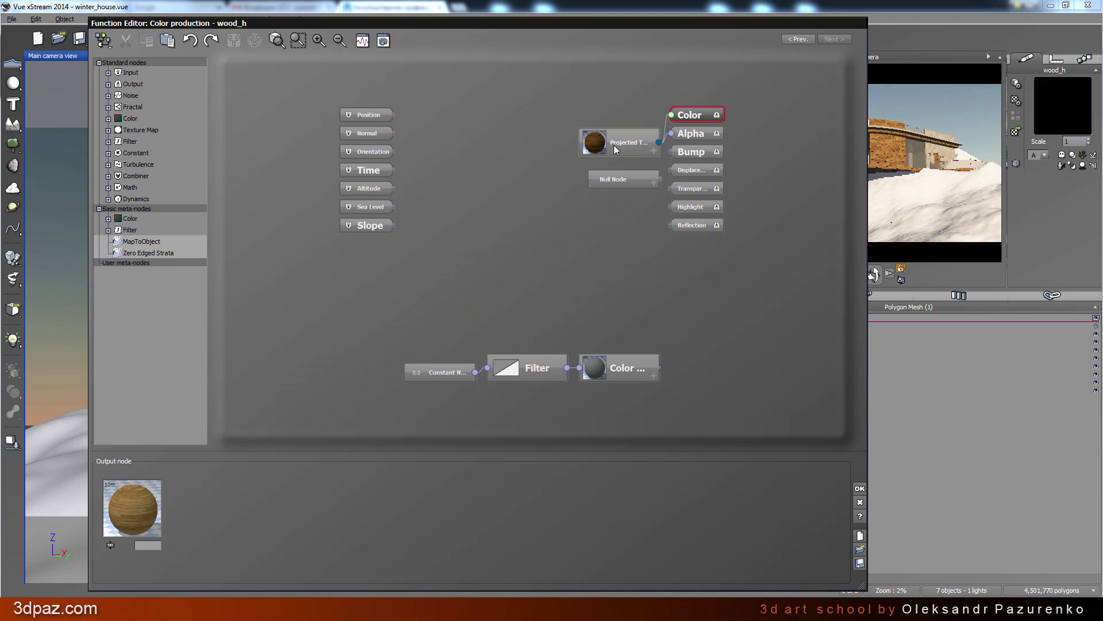
Move the Projected Texture Map node away from the outputs and delete the unconnected Constant, Filter, Color and Null nodes
left_click_drag(614, 145, 508, 134)
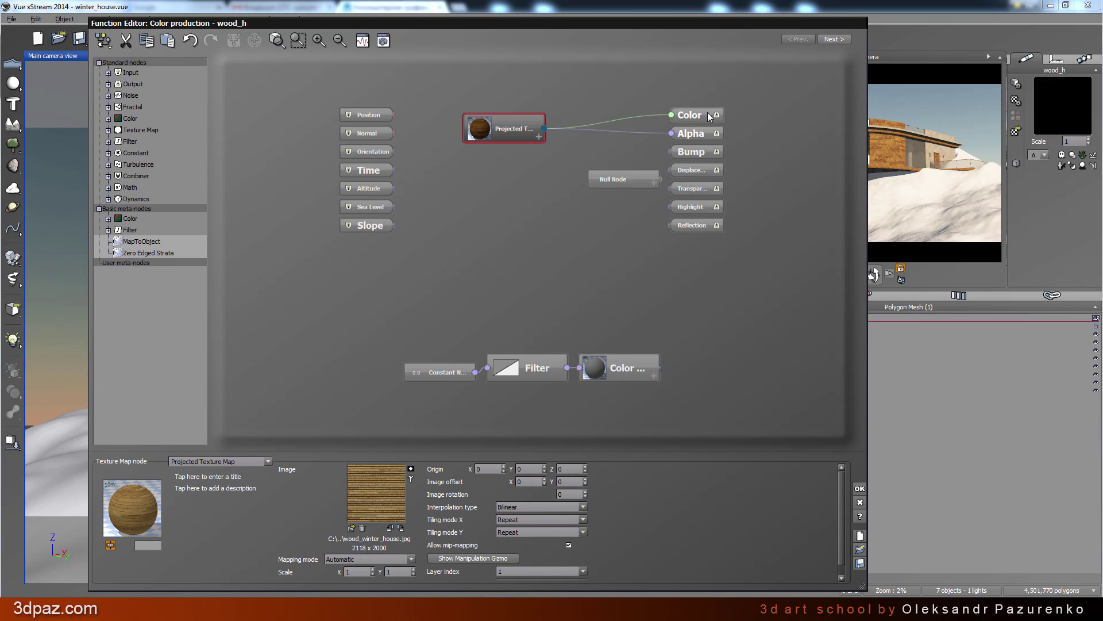
left_click(618, 303)
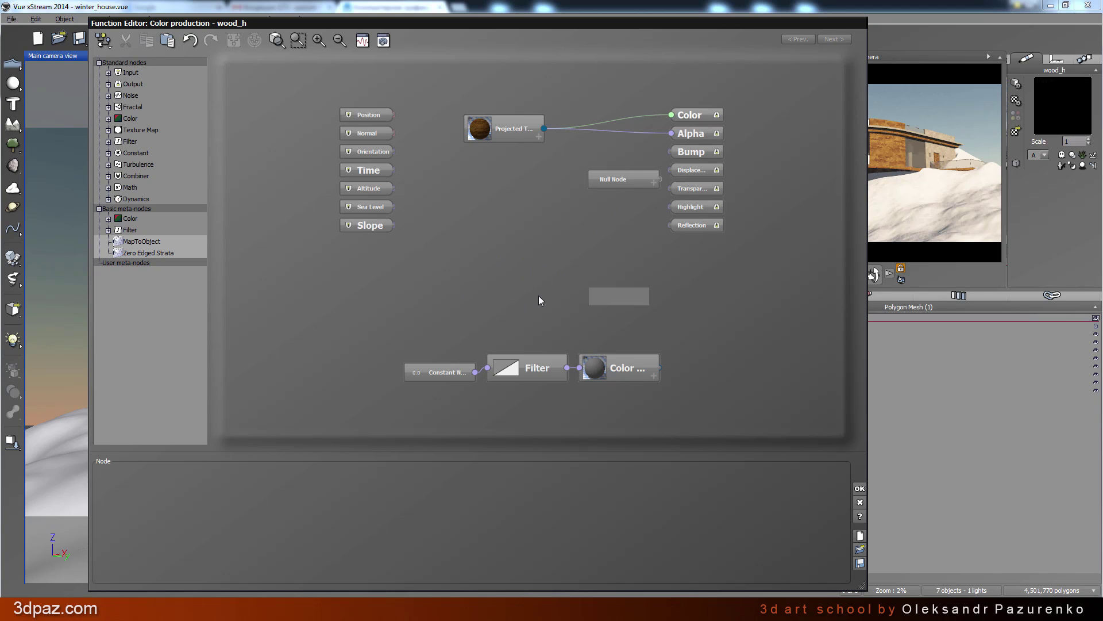
left_click_drag(378, 329, 683, 413)
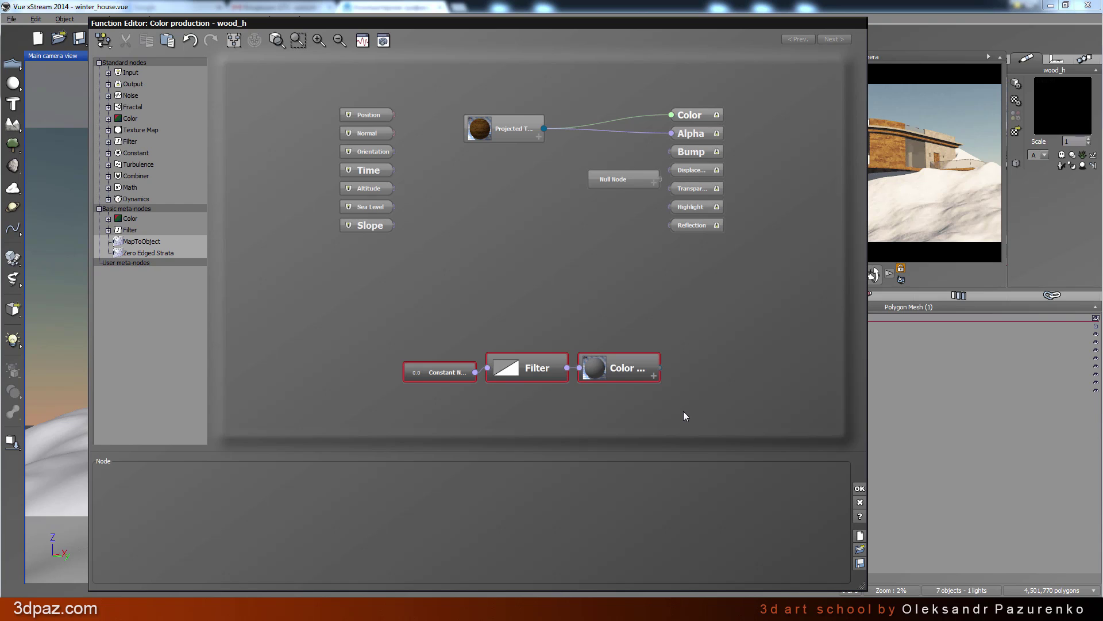
key("Delete")
left_click(615, 180)
key("Delete")
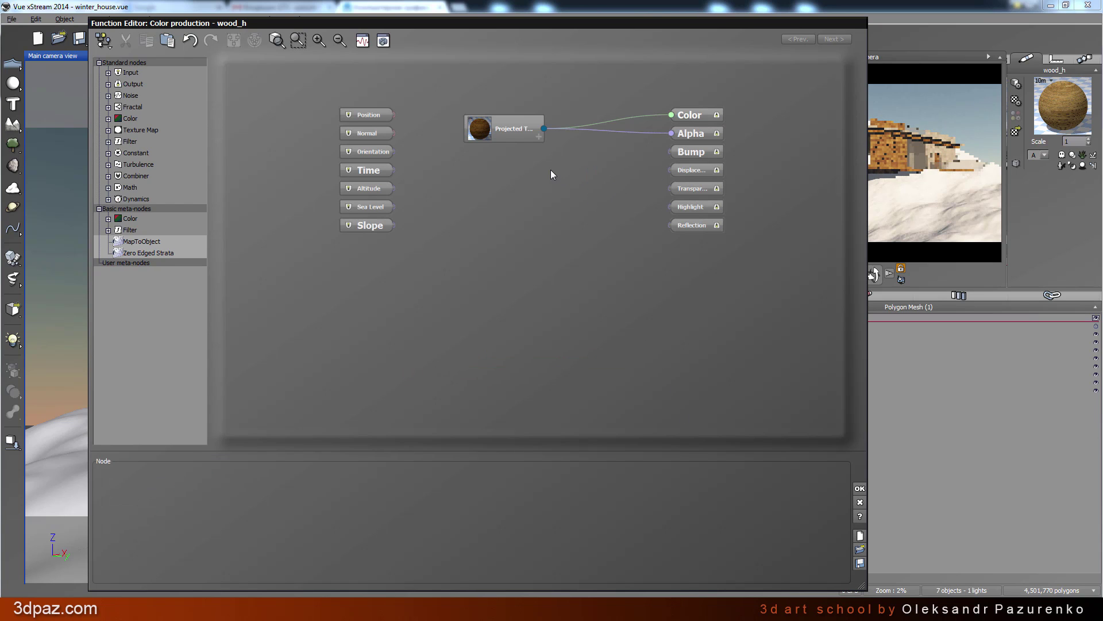
Connect the Projected Texture Map node to the Bump output and accept the wood function
scroll(545, 172, "up", 2)
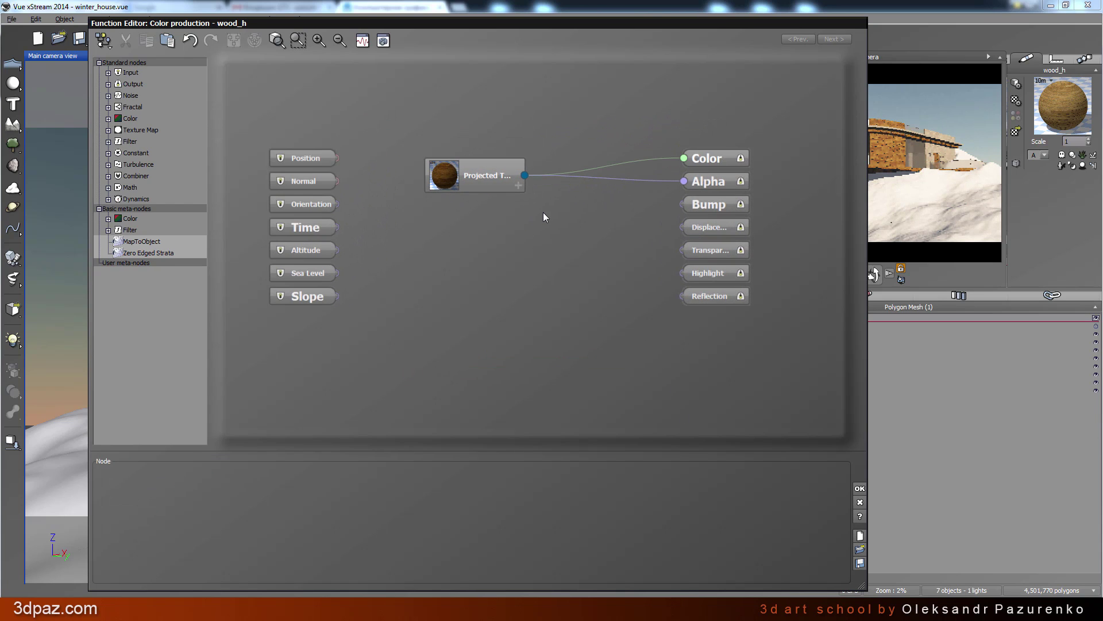
mouse_move(491, 174)
left_mouse_down()
mouse_move(485, 185)
mouse_move(495, 174)
mouse_move(480, 173)
left_mouse_up()
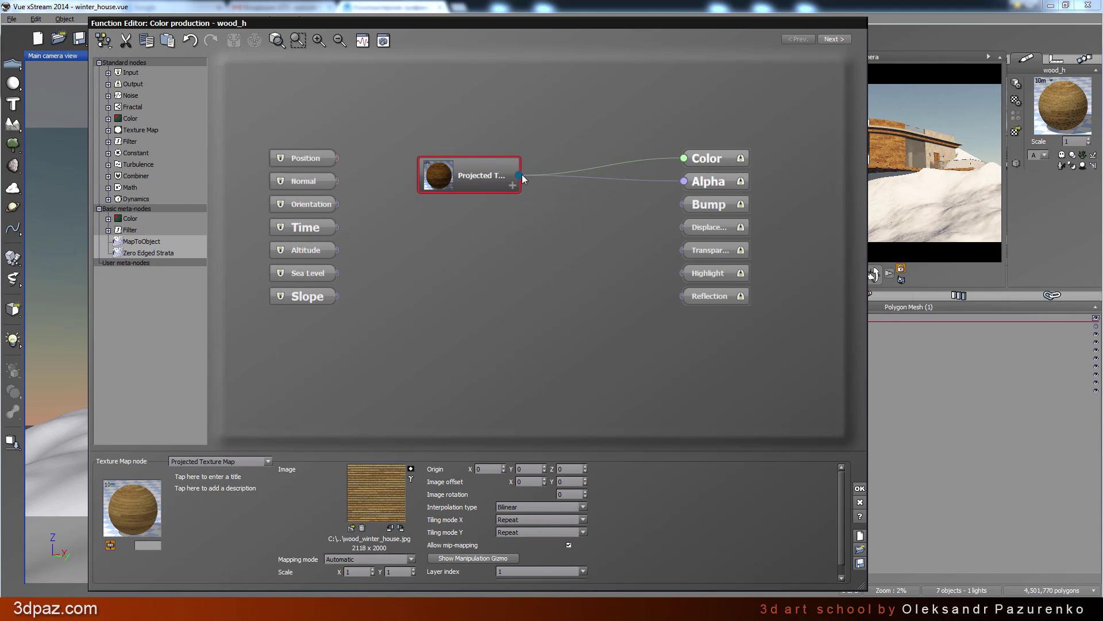
left_click_drag(519, 175, 683, 205)
left_click(193, 42)
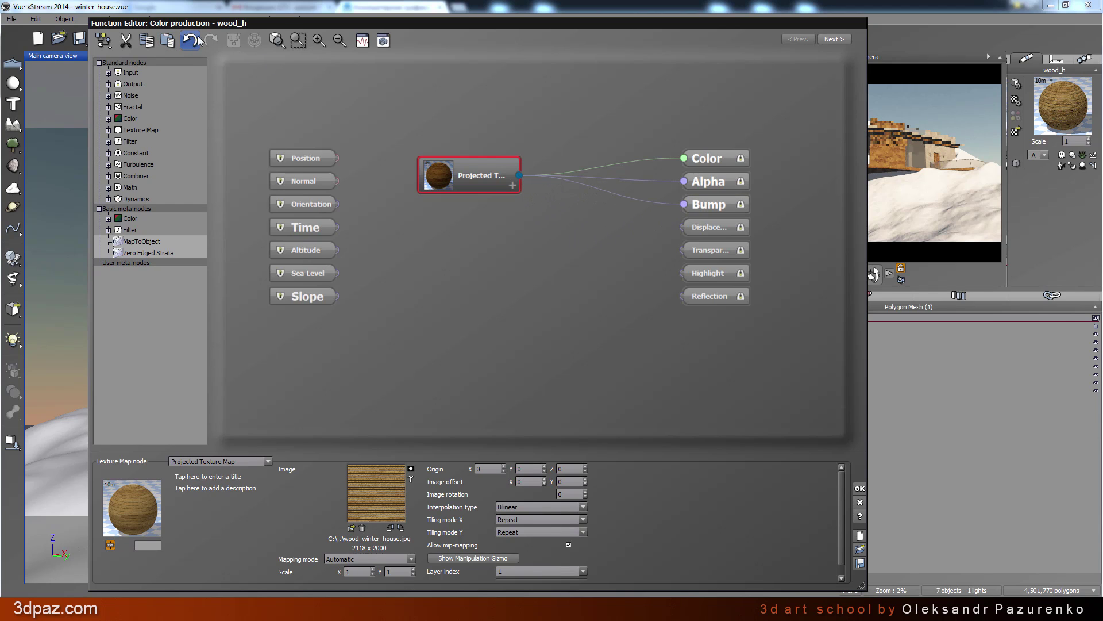
left_click_drag(669, 211, 568, 184)
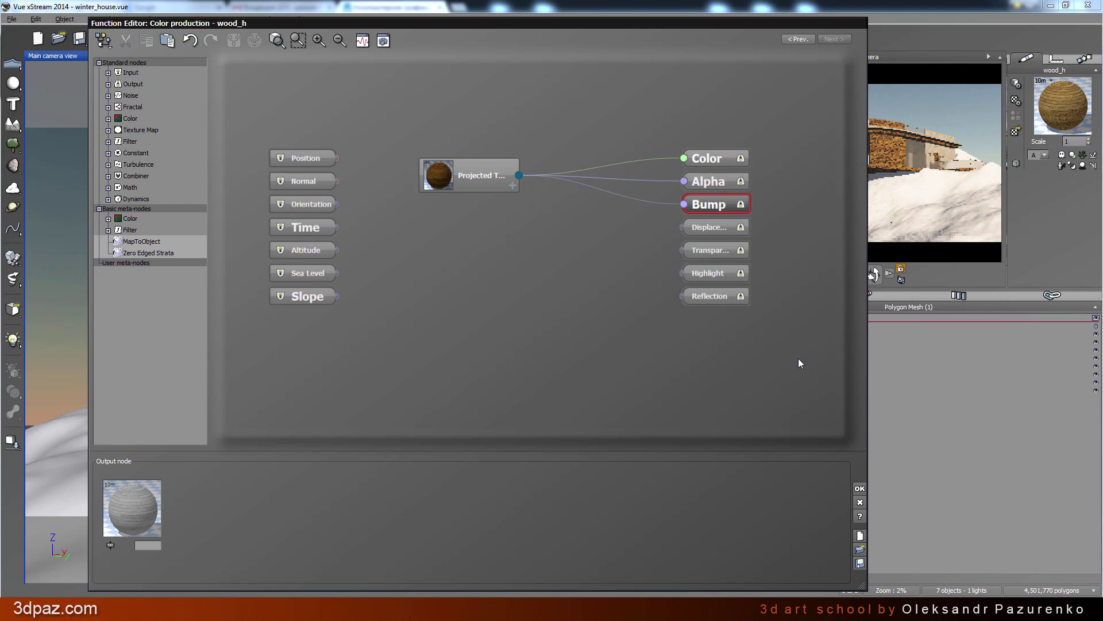
left_click(859, 488)
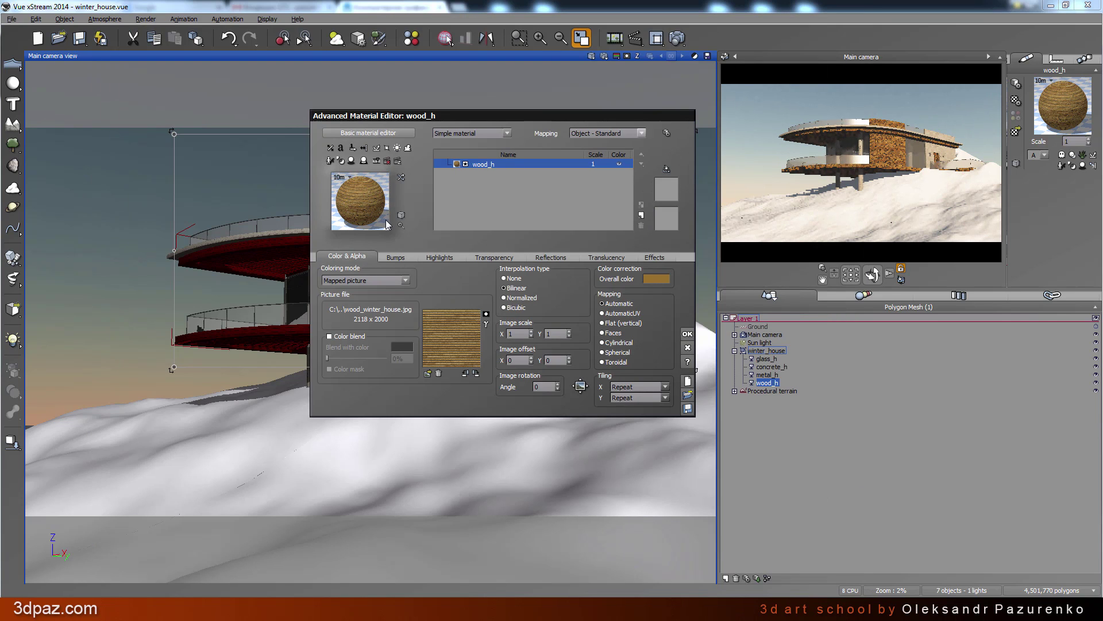
Open the enlarged preview of the wood_h material to check its bumps
double_click(364, 202)
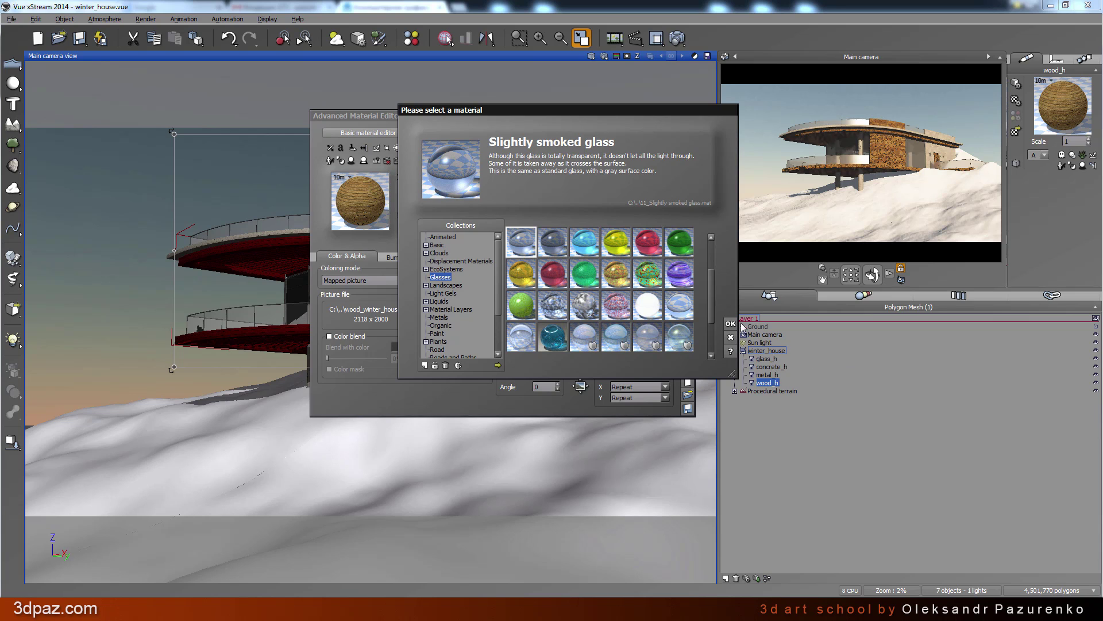
key("Escape")
left_click(402, 225)
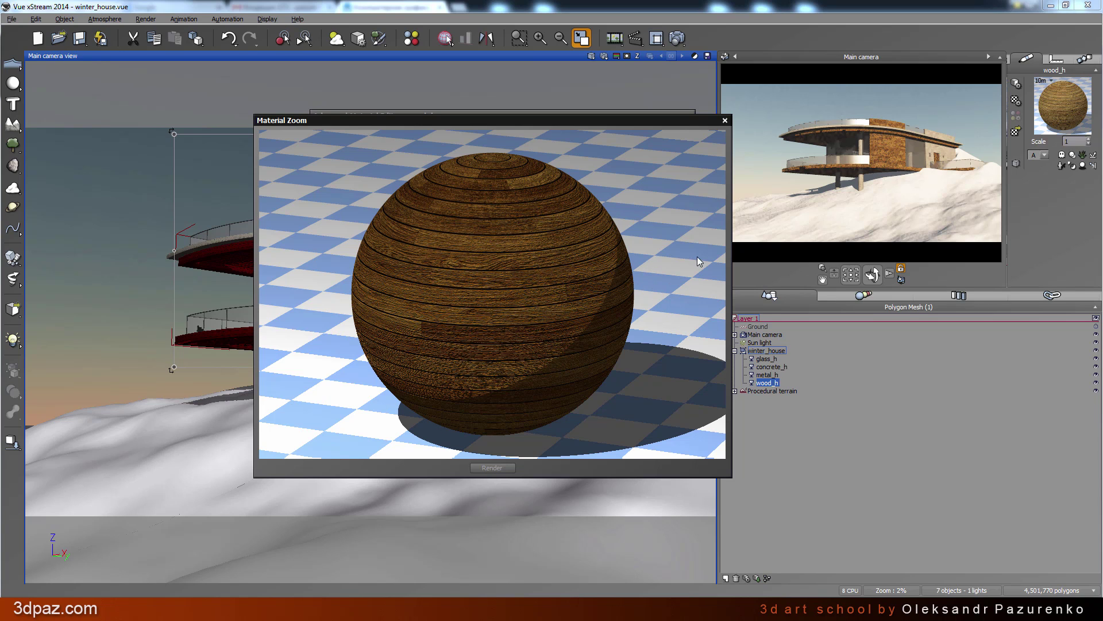
Close the enlarged preview and set the bump depth of the wood_h material to 0.01
left_click(725, 121)
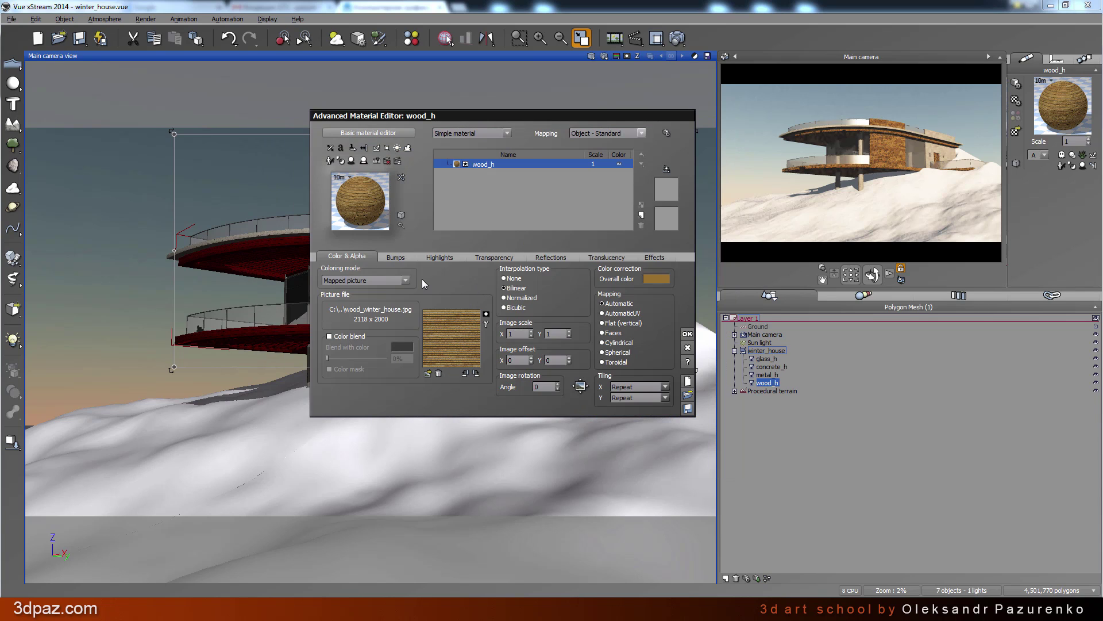
left_click(396, 258)
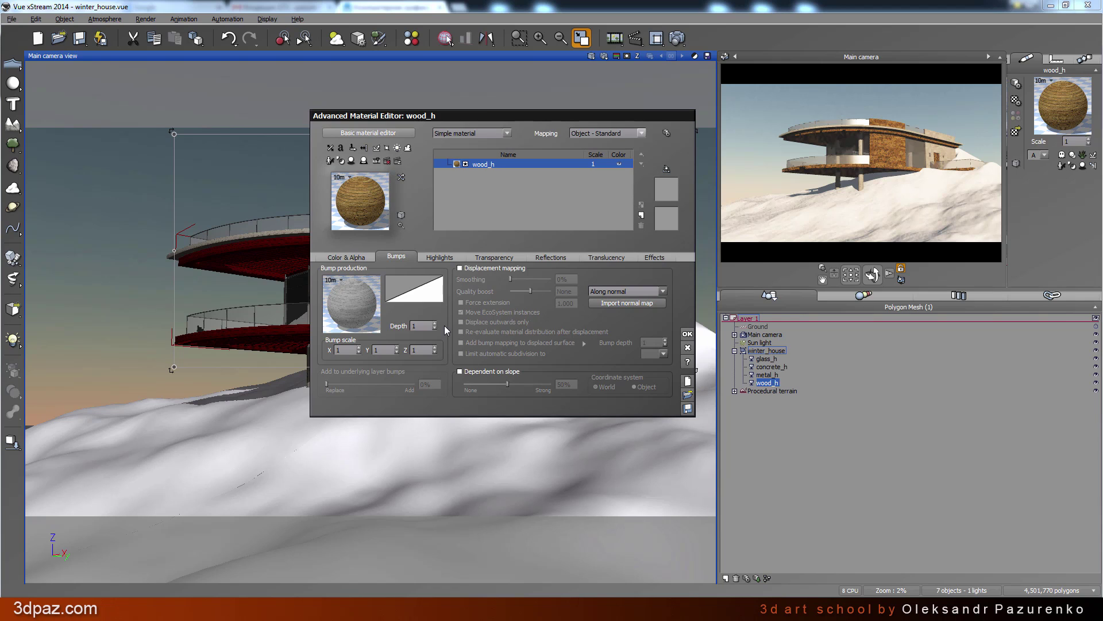
double_click(419, 328)
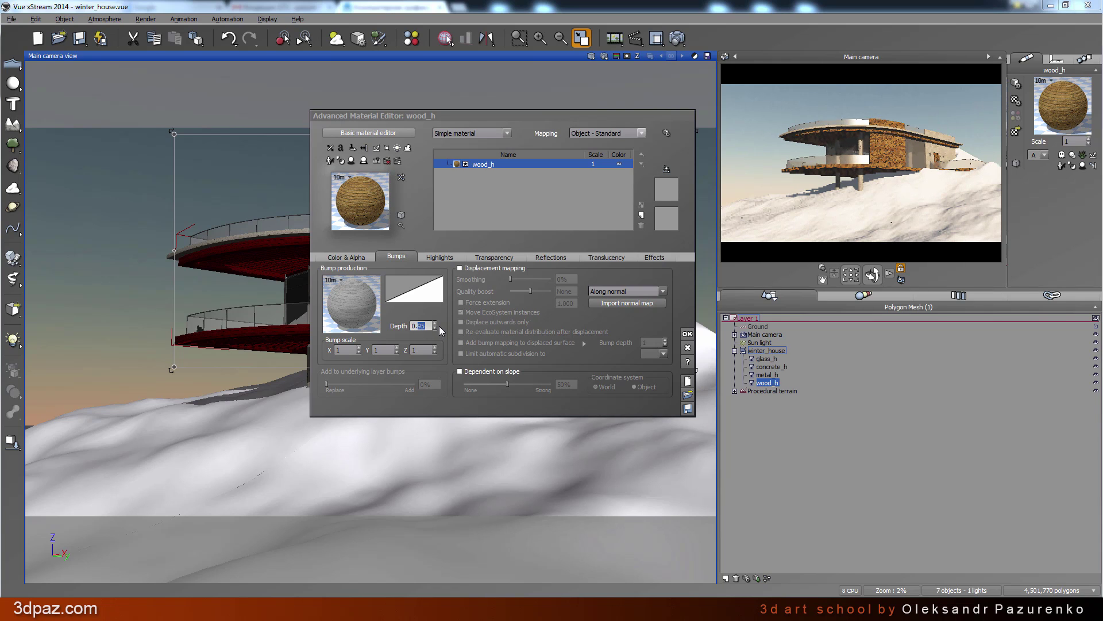
type("01")
left_click(684, 157)
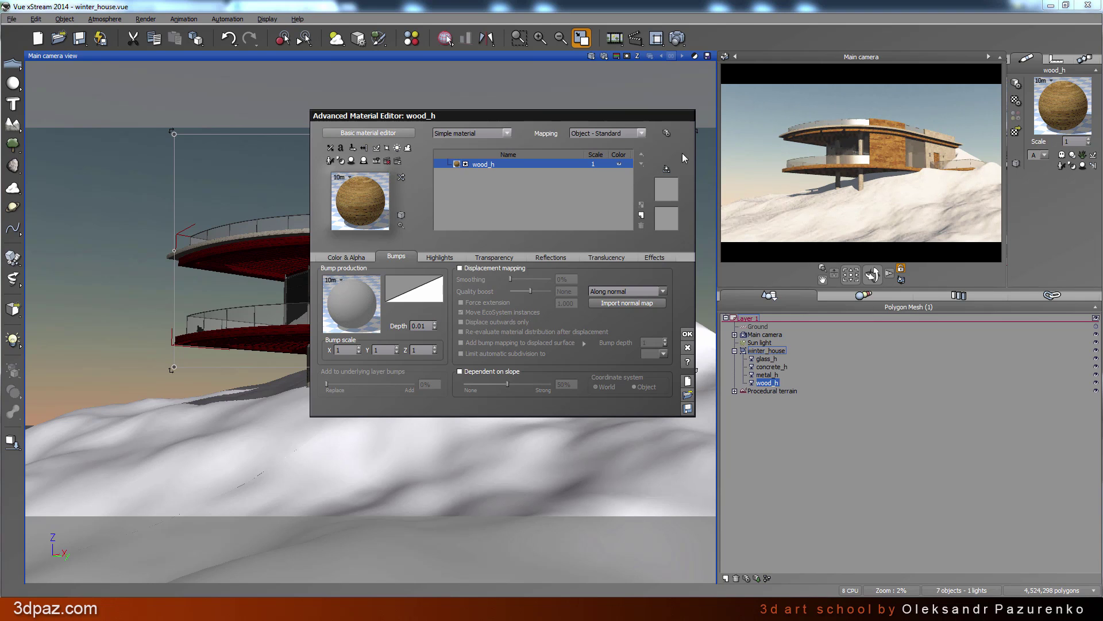
Set the wood_h material's highlight global intensity to 45% and highlight global size to 35%
left_click(440, 258)
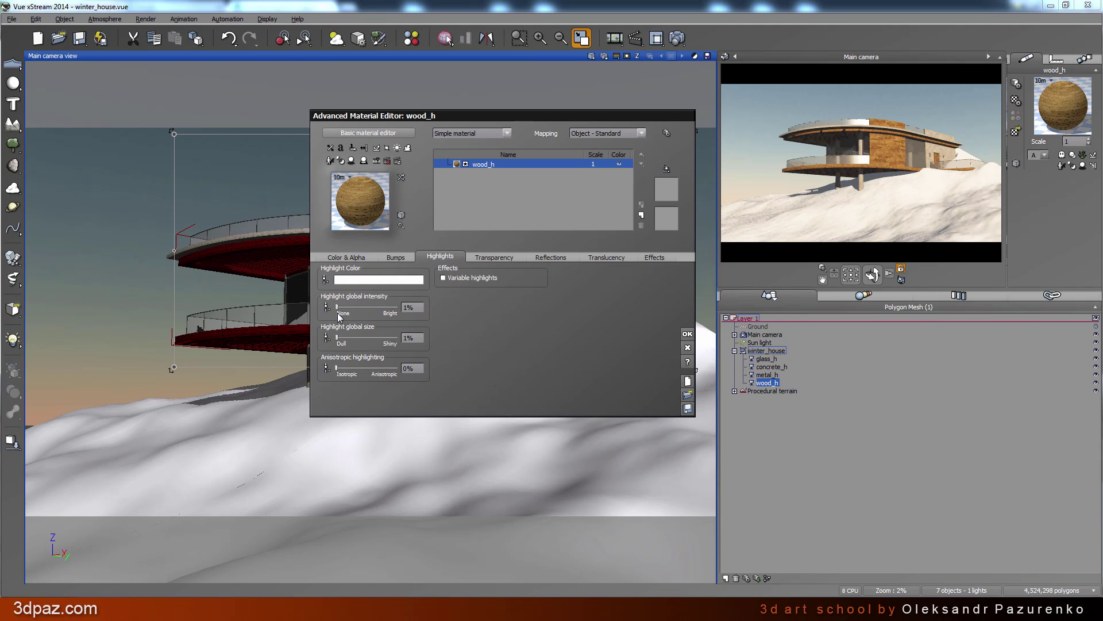
left_click(422, 307)
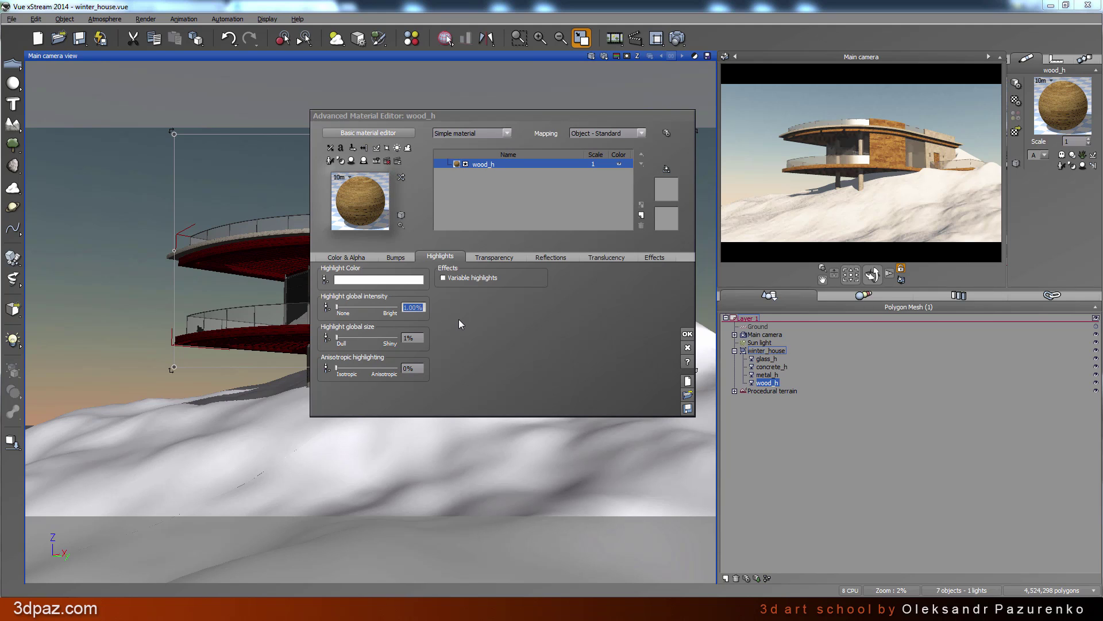
type("45")
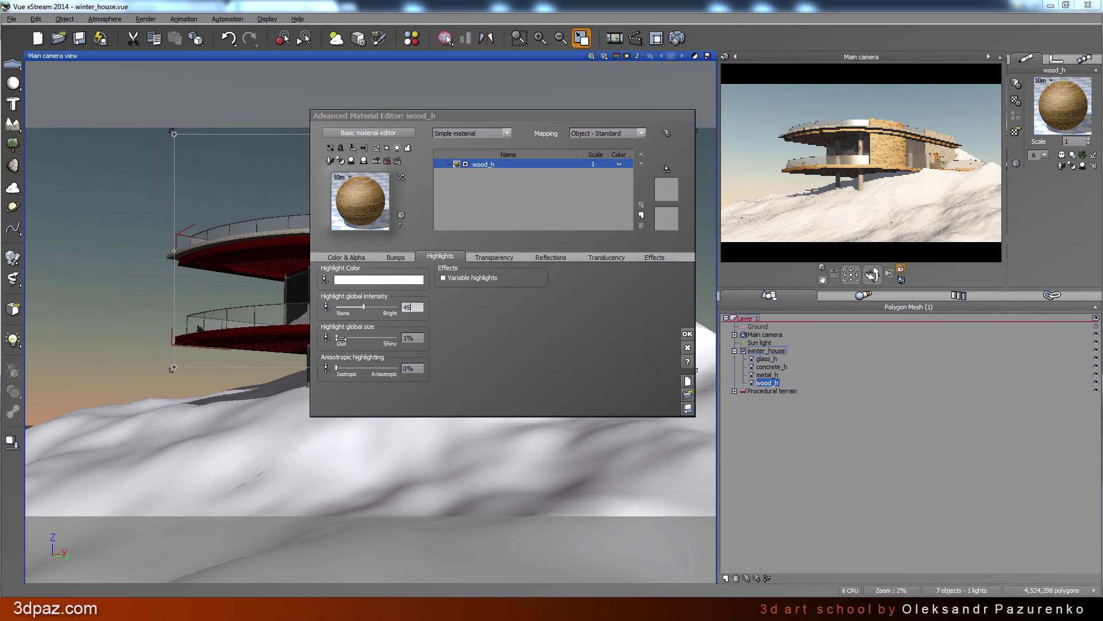
left_click(412, 338)
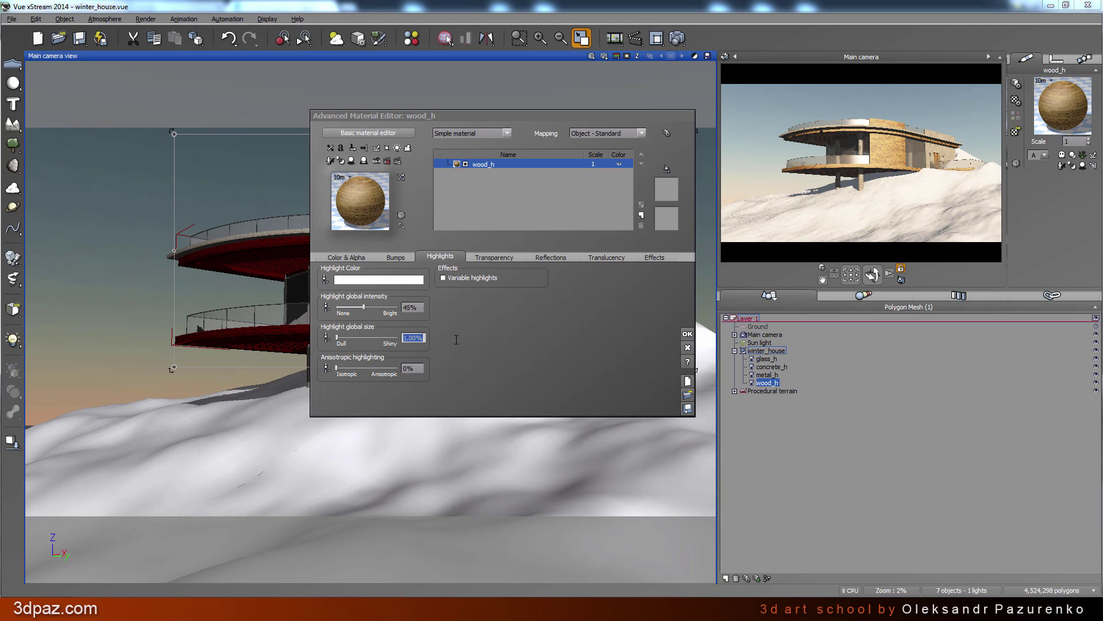
type("35")
key("Return")
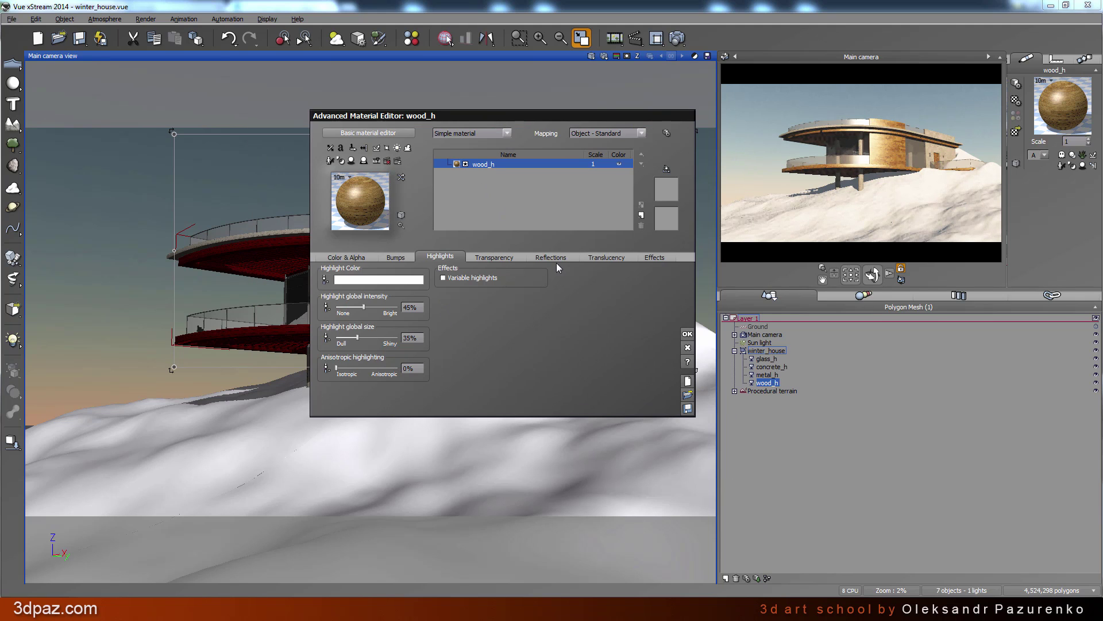
Set the wood_h material's global reflectivity to 10% and check the reflections in the enlarged material preview
left_click(553, 258)
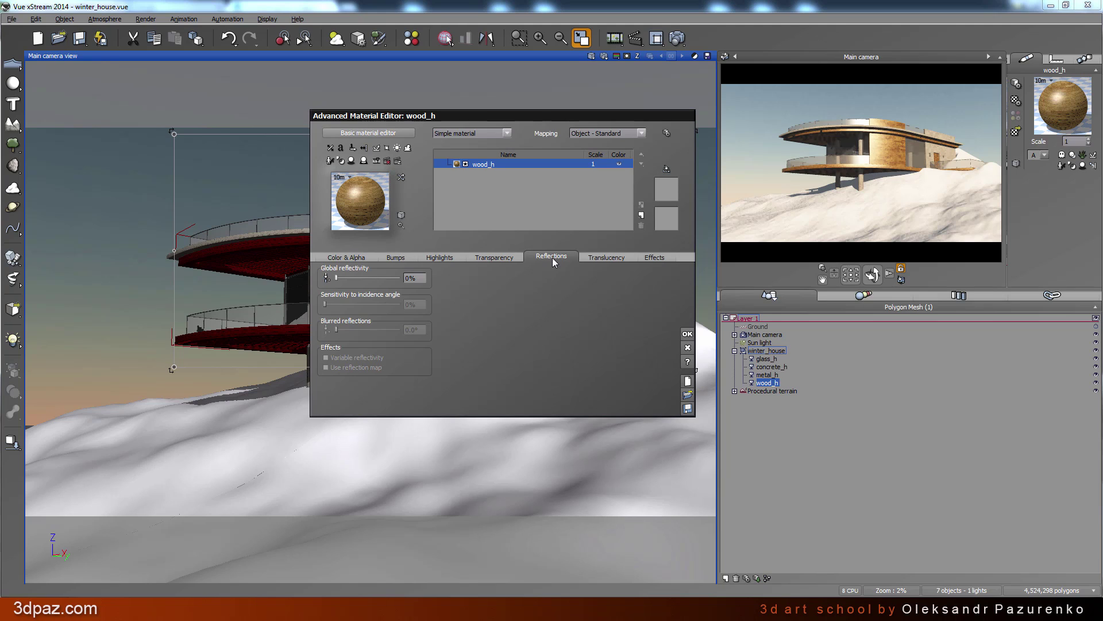
left_click(416, 279)
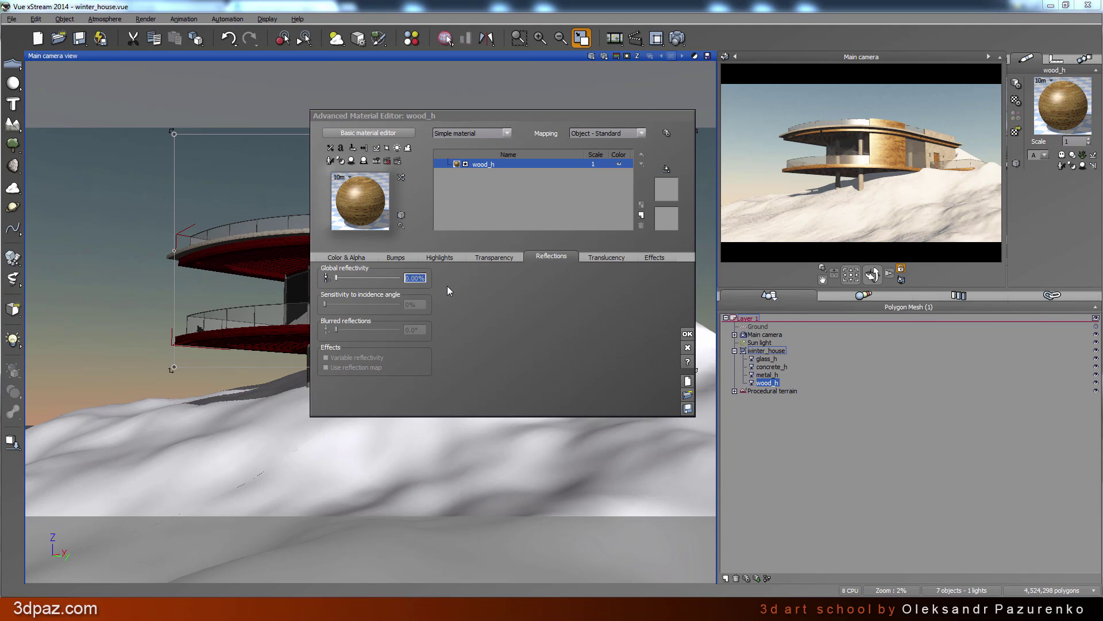
type("10")
key("Return")
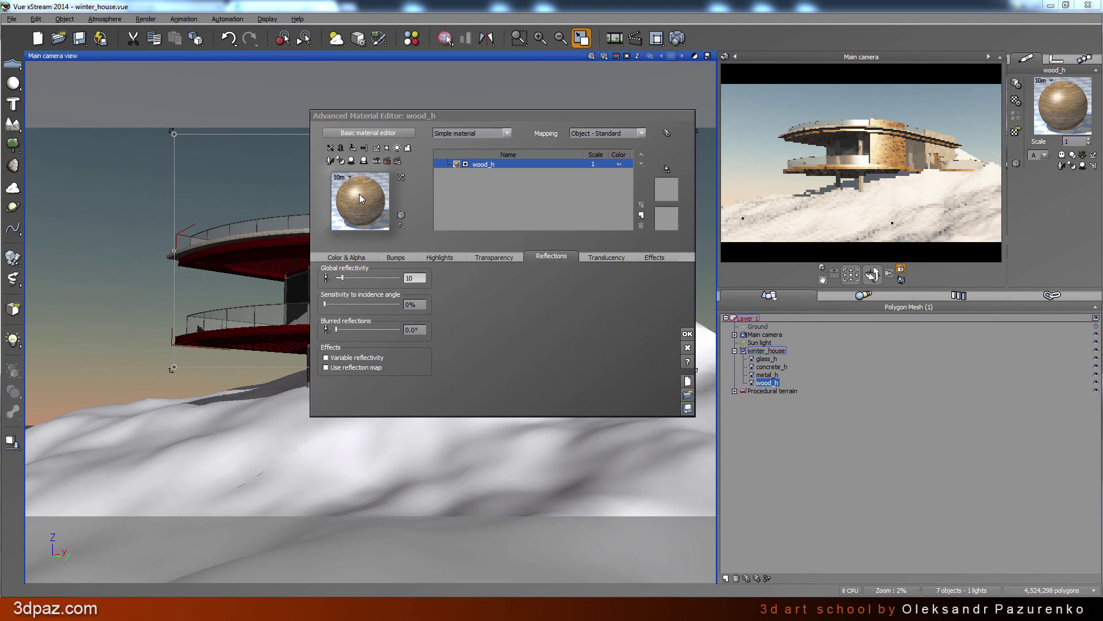
left_click(401, 226)
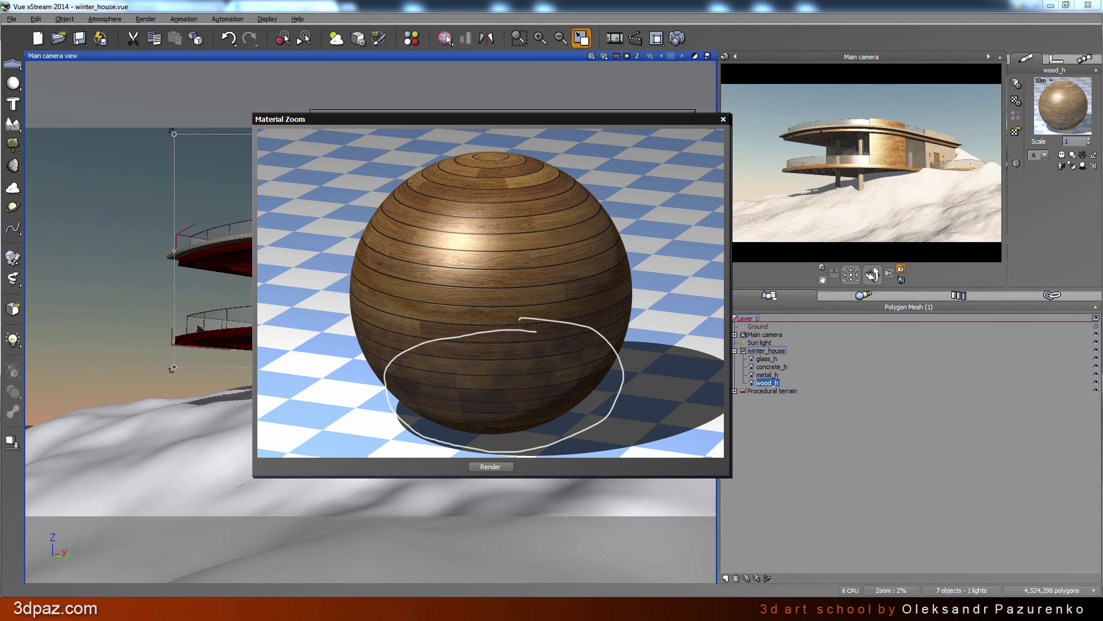
left_click(724, 120)
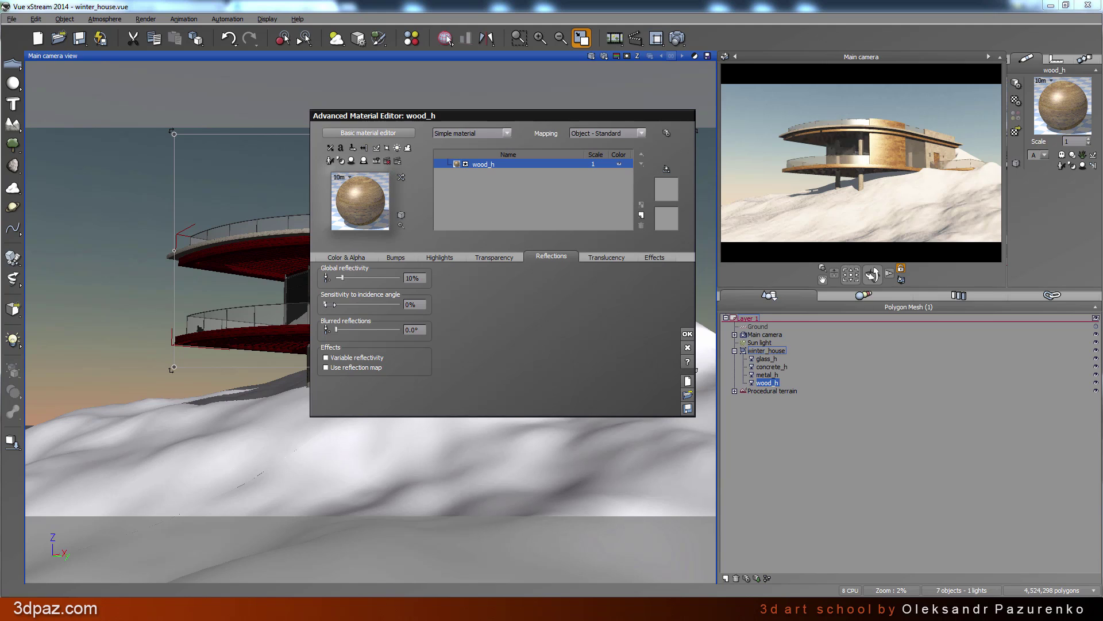
Set the wood_h reflections' sensitivity to incidence angle to 40% and blurred reflections to 15°, and accept the material
left_click(418, 309)
key("Return")
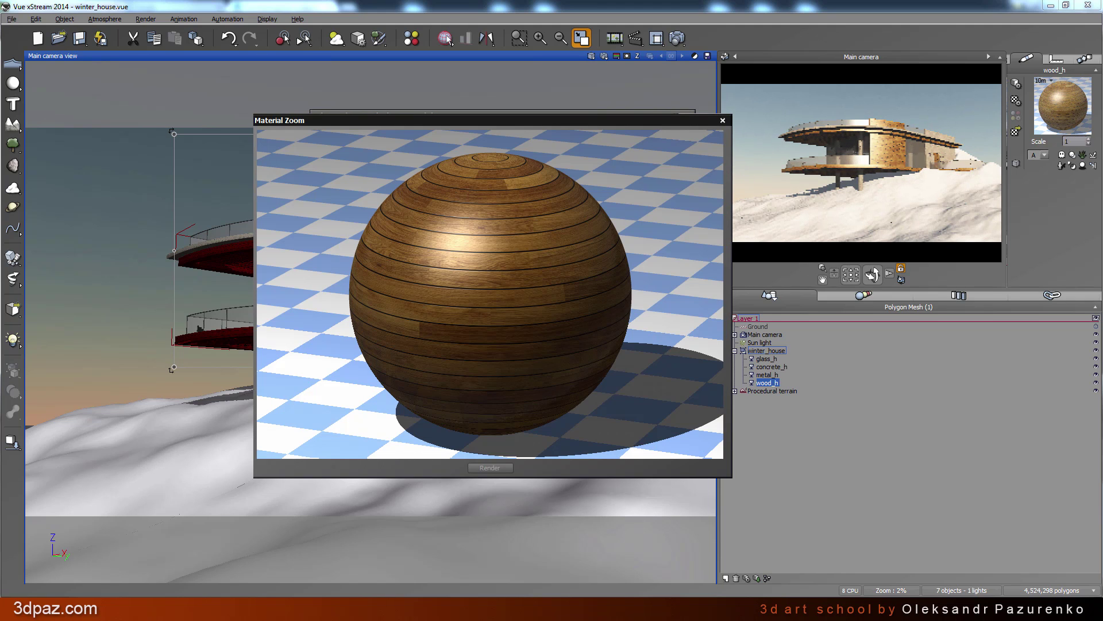
left_click(724, 121)
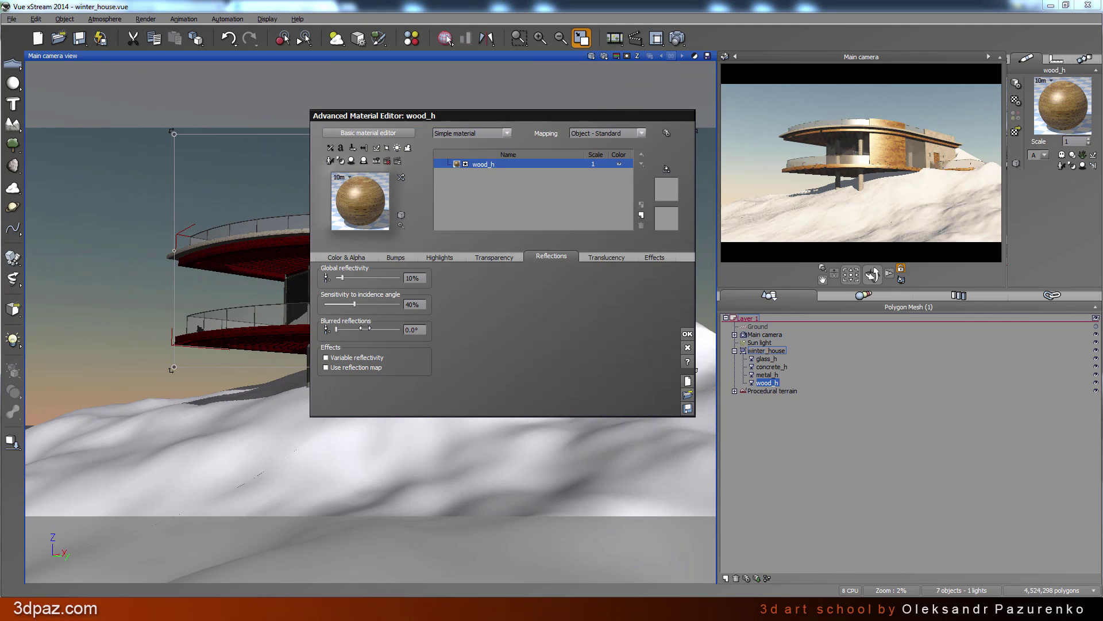
left_click(424, 329)
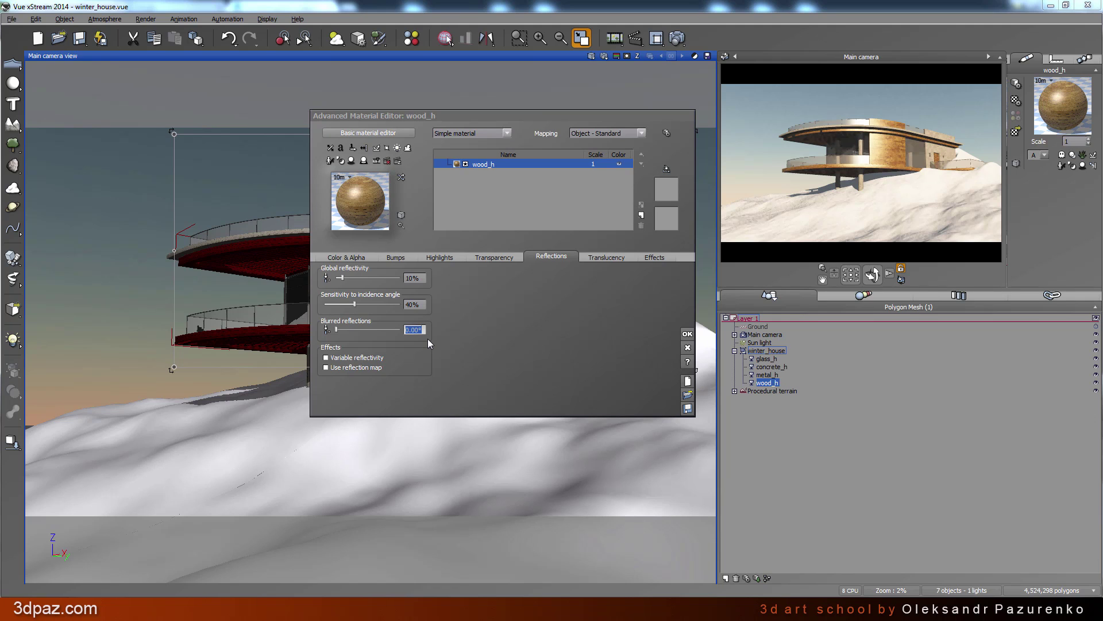
type("15")
key("Return")
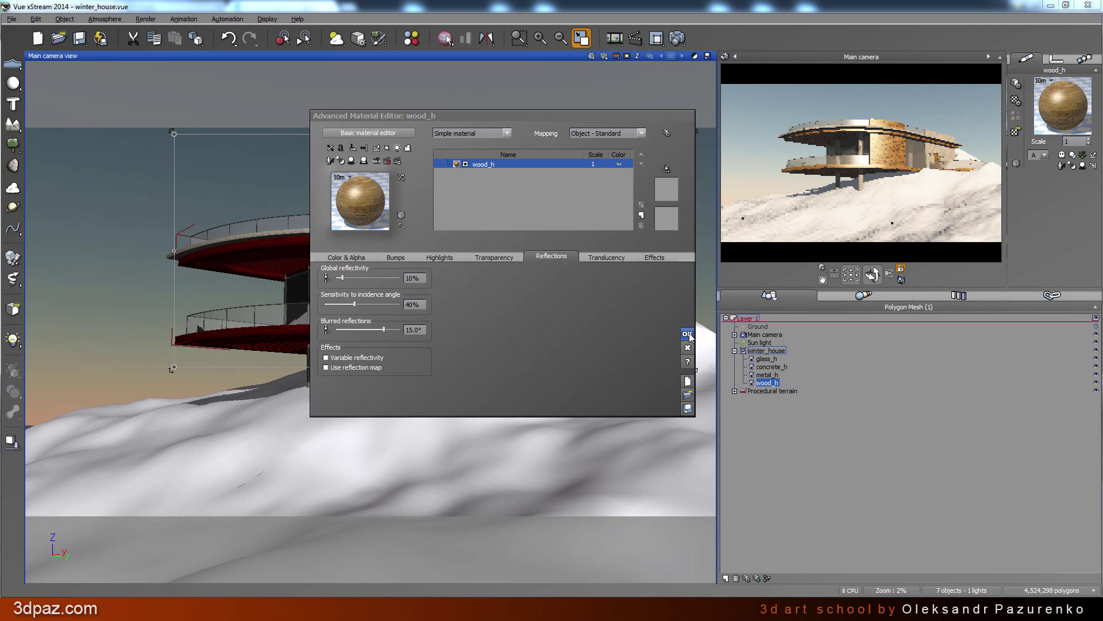
left_click(688, 335)
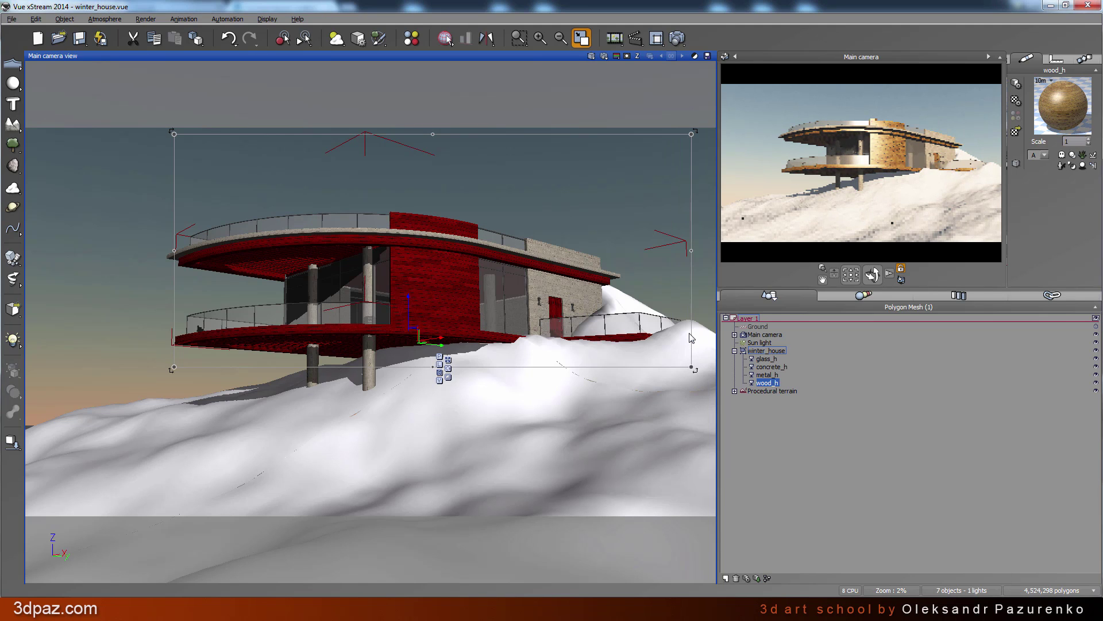
Open the concrete_h mesh's material and edit its bump production function
left_click(773, 367)
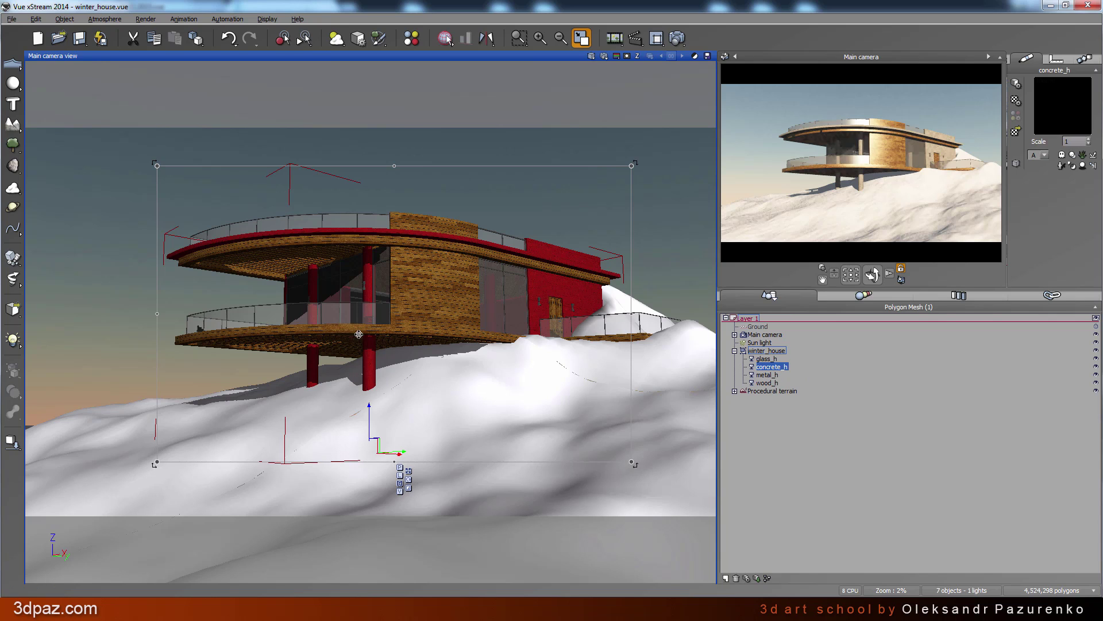
double_click(1063, 106)
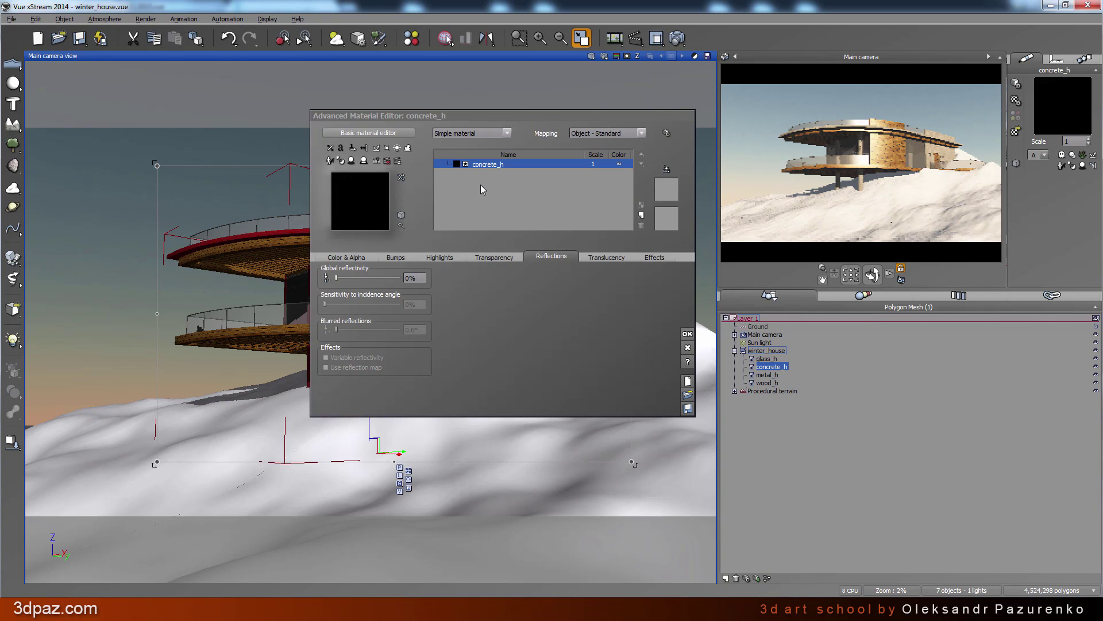
left_click(396, 257)
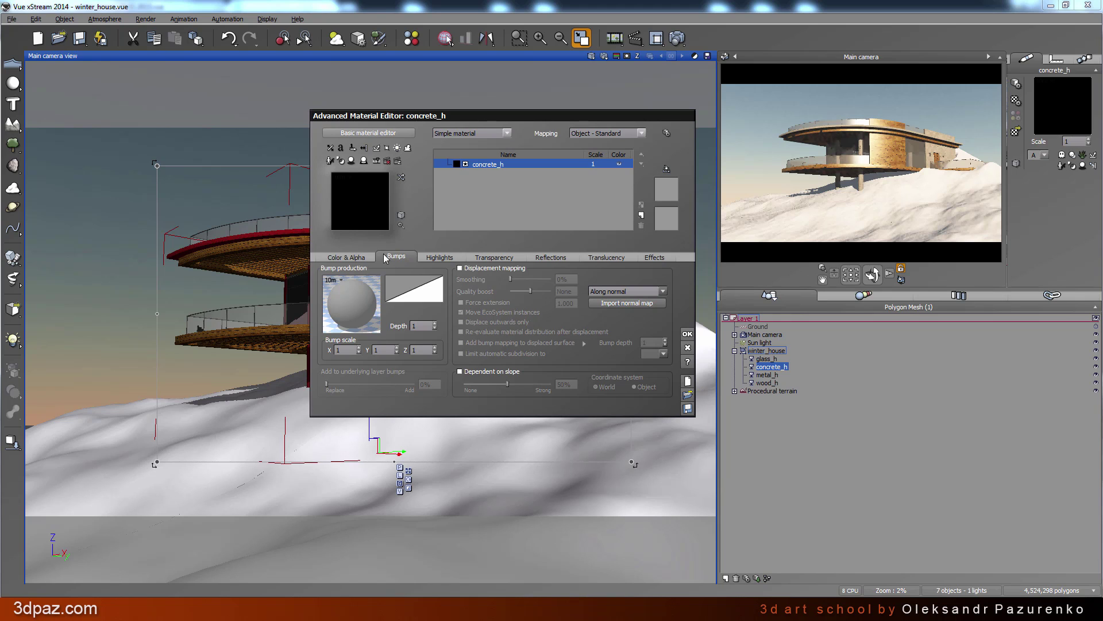
right_click(354, 290)
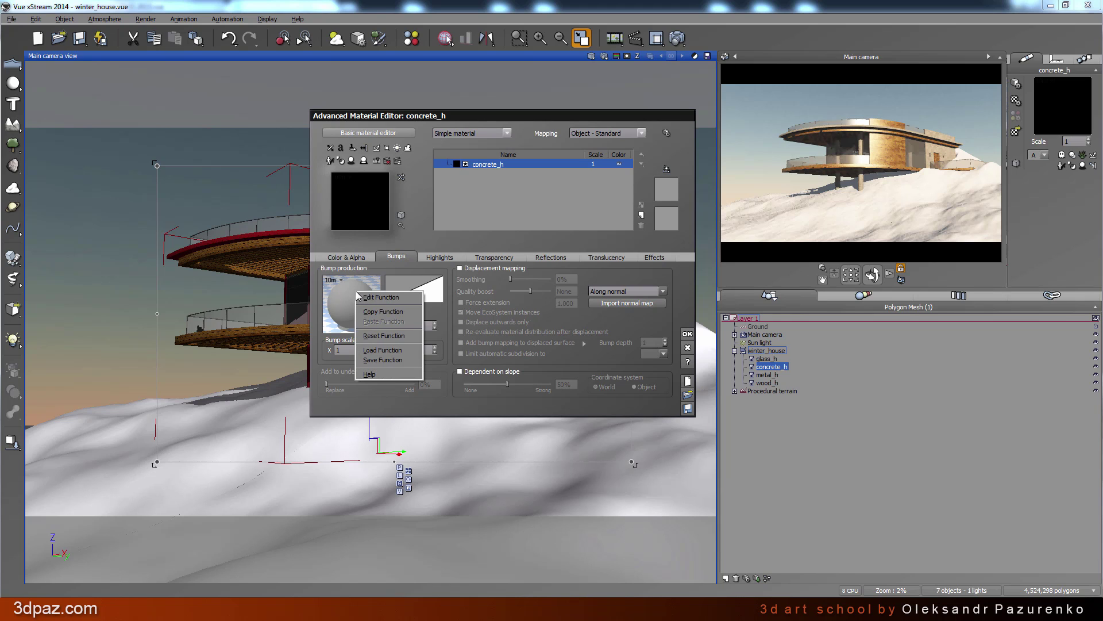
left_click(378, 298)
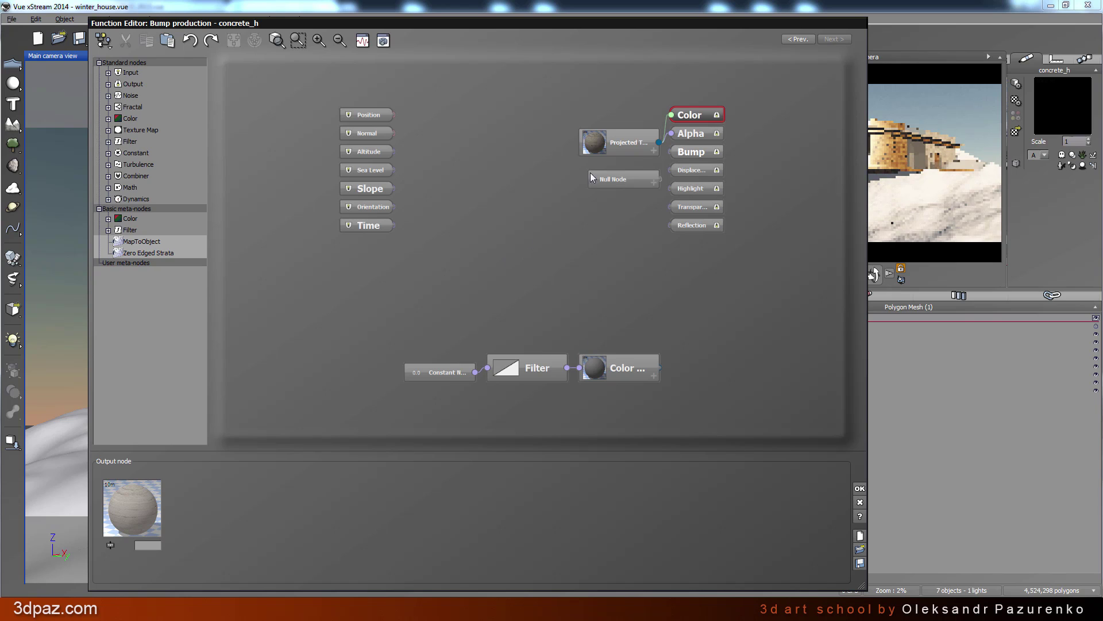
Move the Projected Texture Map node away from the outputs and delete the unused null, constant, filter and color nodes
left_click_drag(612, 150, 492, 133)
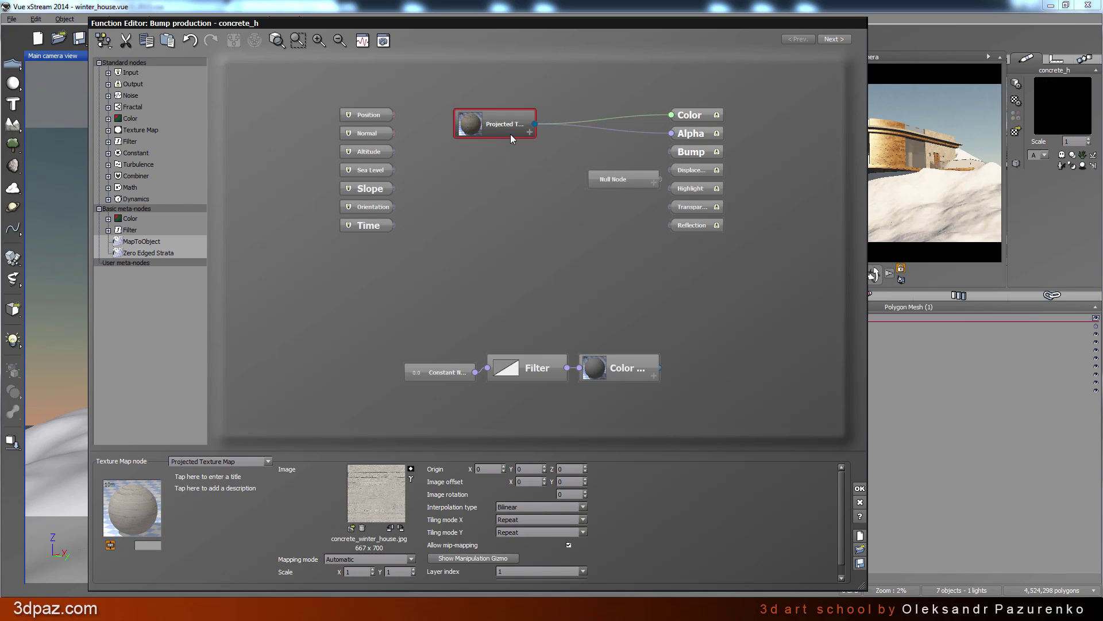
left_click(556, 230)
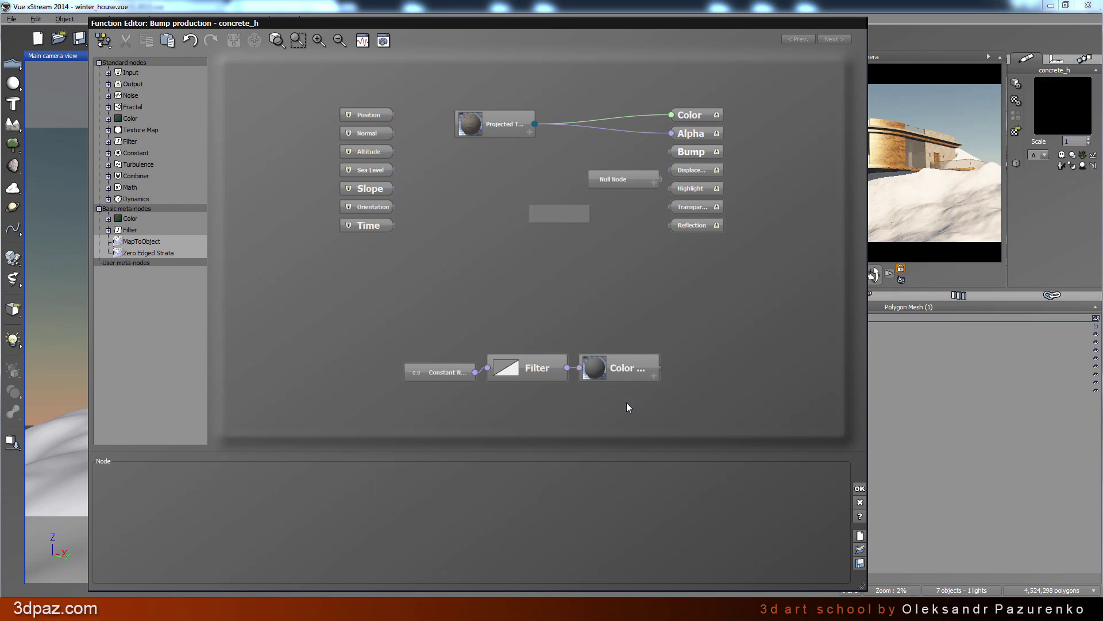
left_click_drag(667, 403, 414, 331)
key("Delete")
left_click(611, 183)
key("Delete")
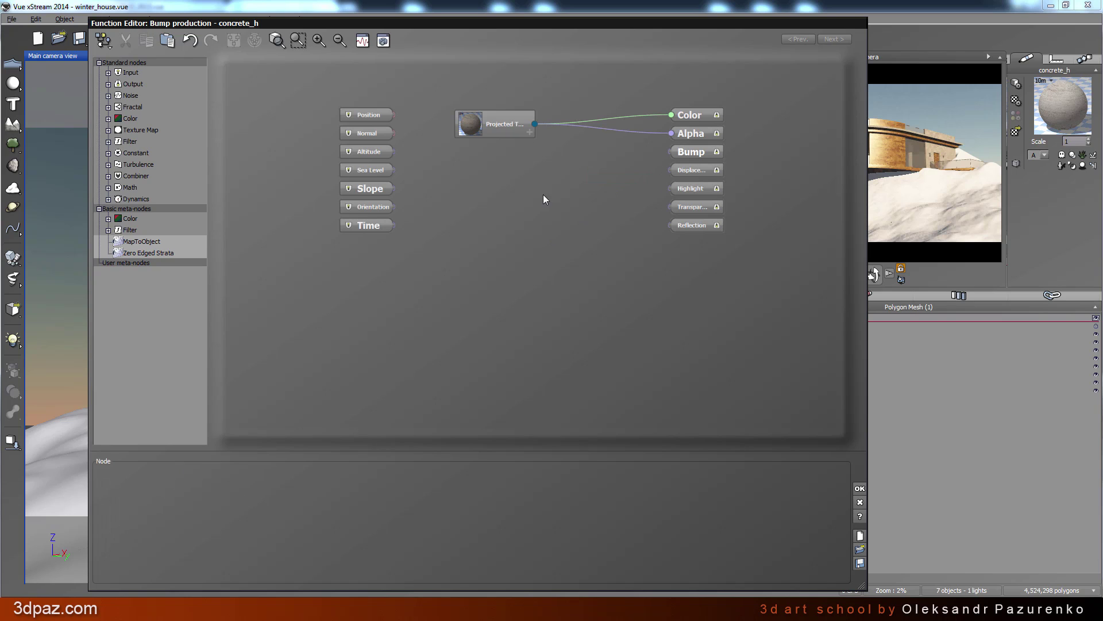
Link the Projected Texture Map's grayscale output to the Bump output and accept the function graph
left_click(674, 153)
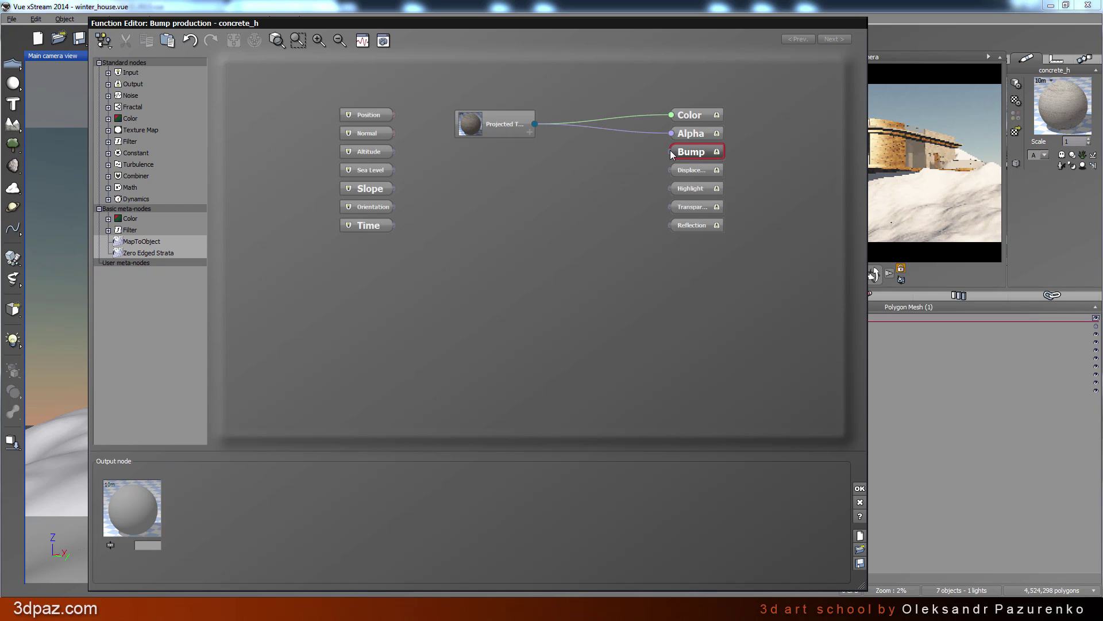
left_click_drag(630, 159, 536, 127)
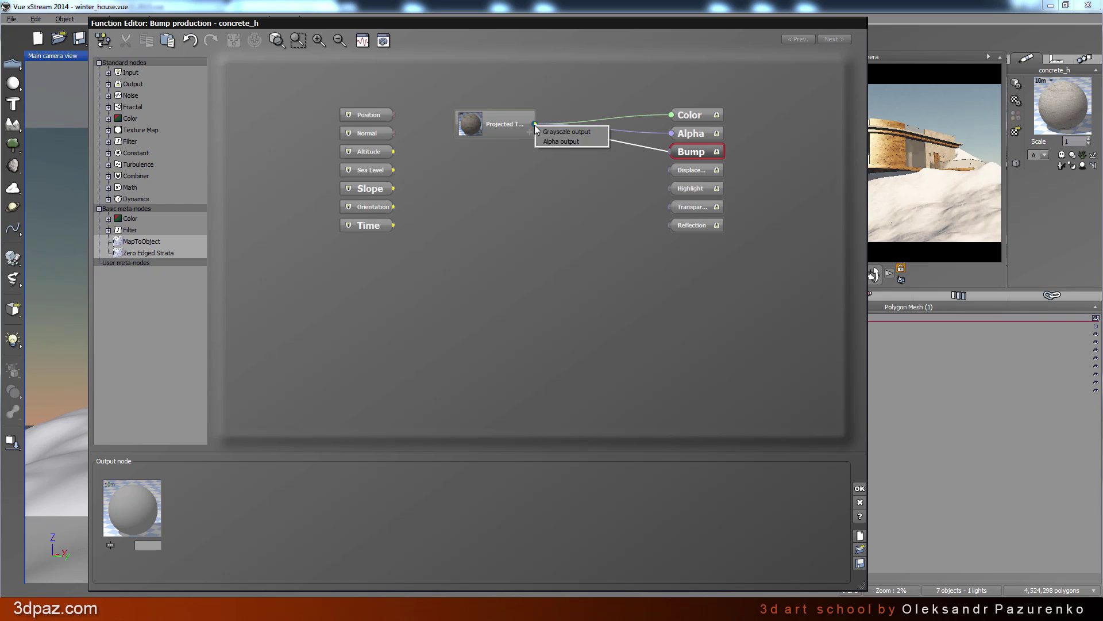
left_click(584, 132)
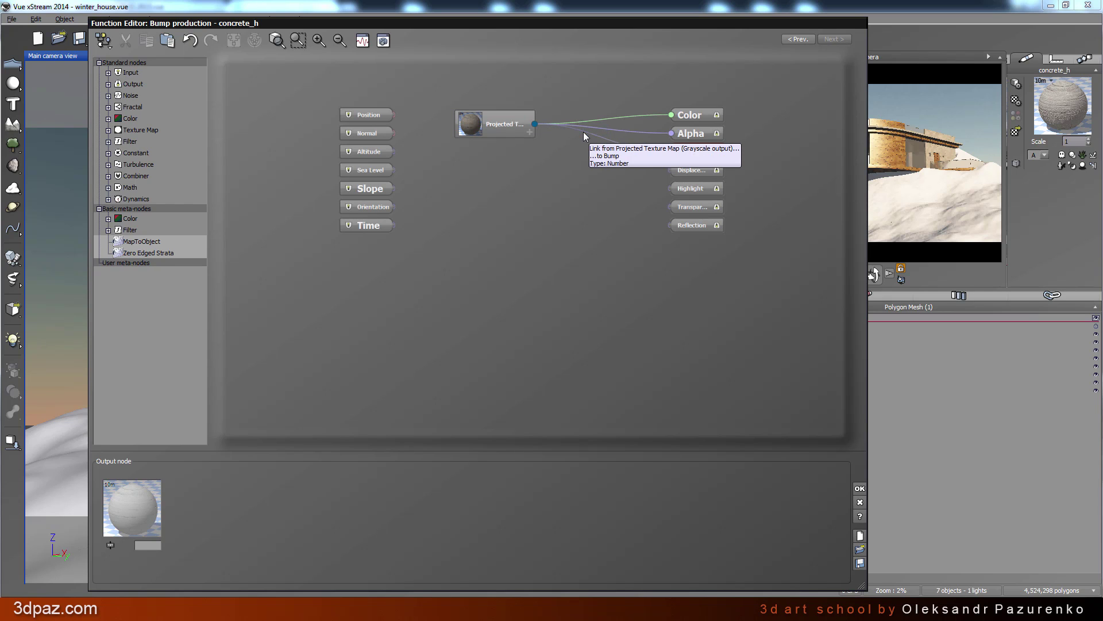
left_click(863, 489)
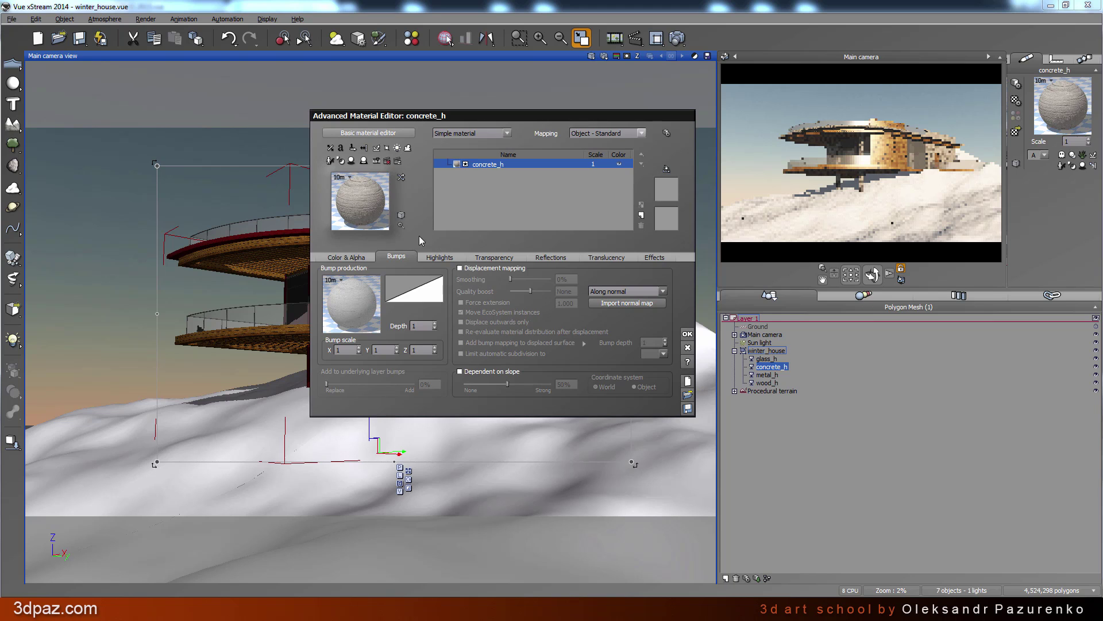
Preview the concrete_h material enlarged and set its bump depth to 0.01
left_click(403, 233)
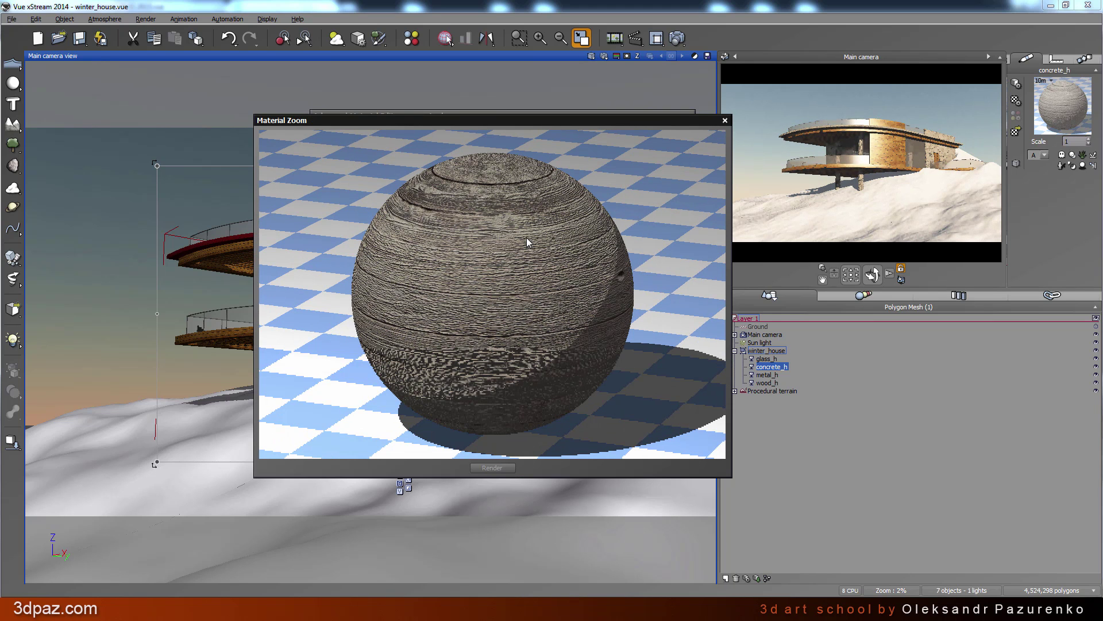
left_click(725, 121)
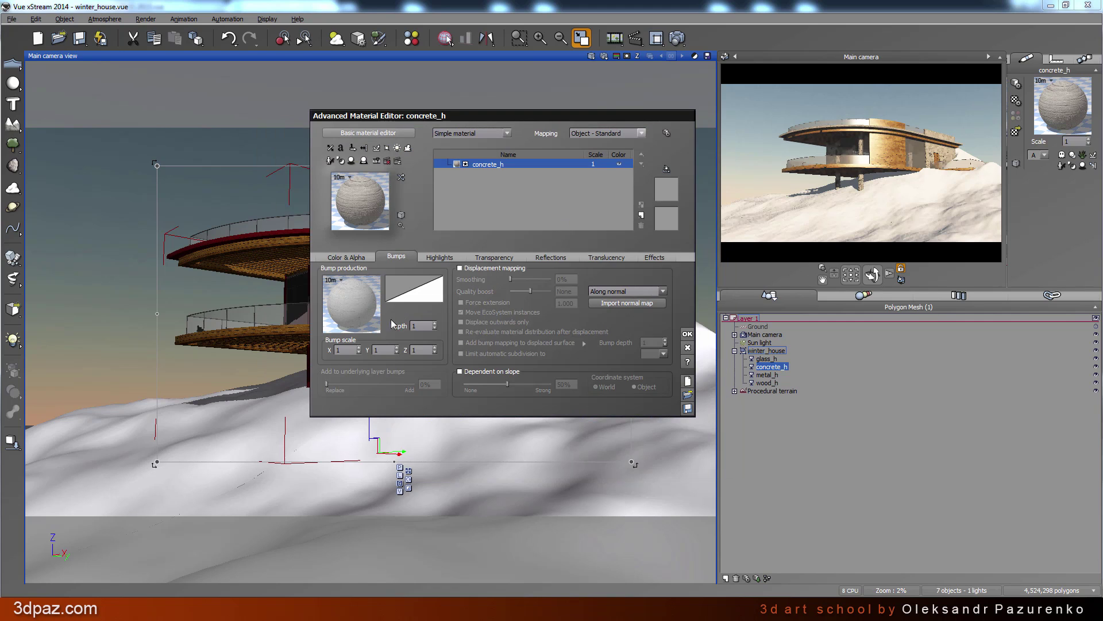
double_click(427, 326)
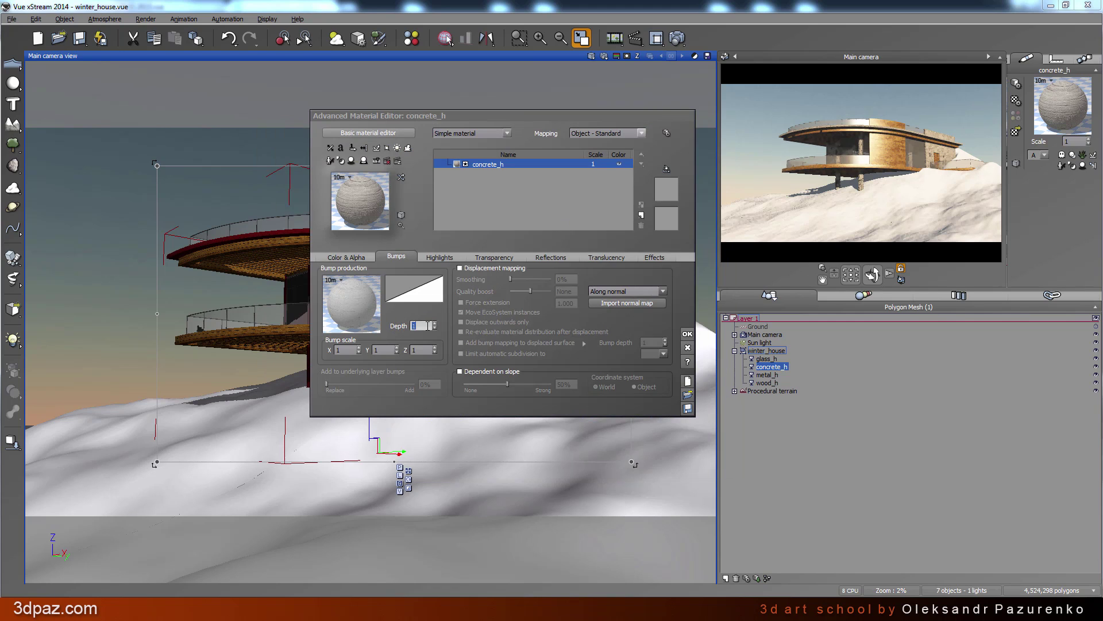
type("0.0")
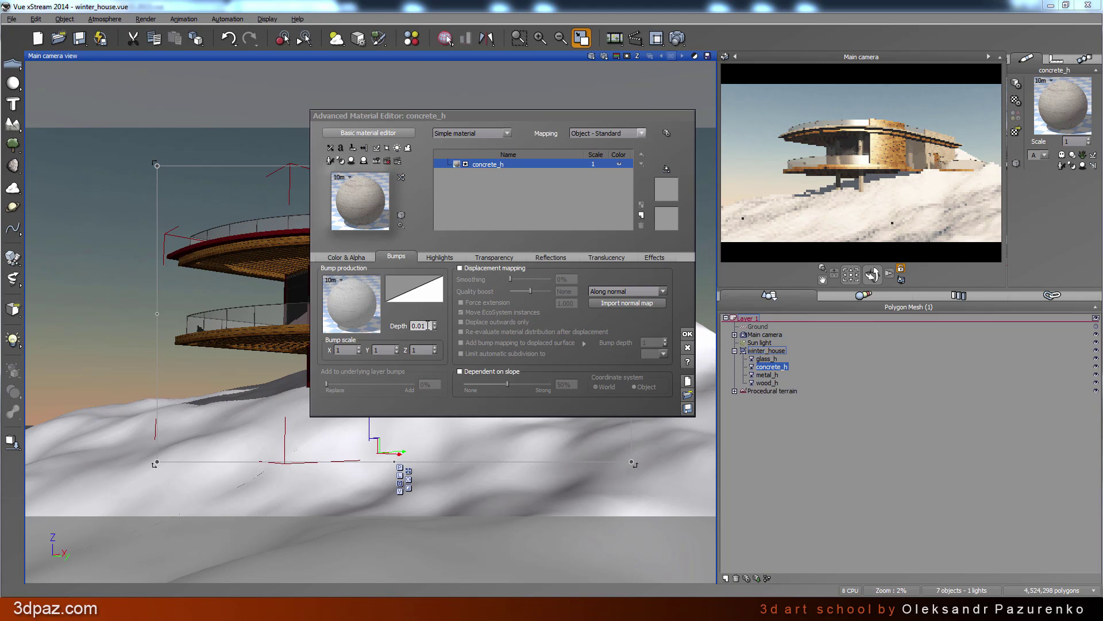
Set the concrete material's highlight global intensity to 50% and highlight global size to 20%
left_click(442, 259)
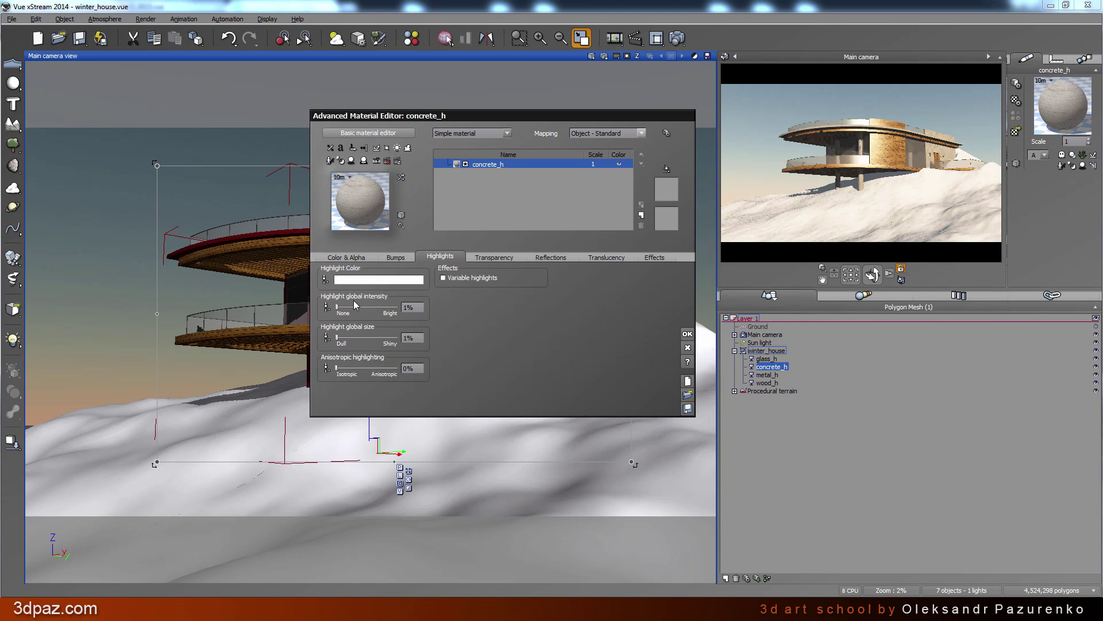
left_click(419, 308)
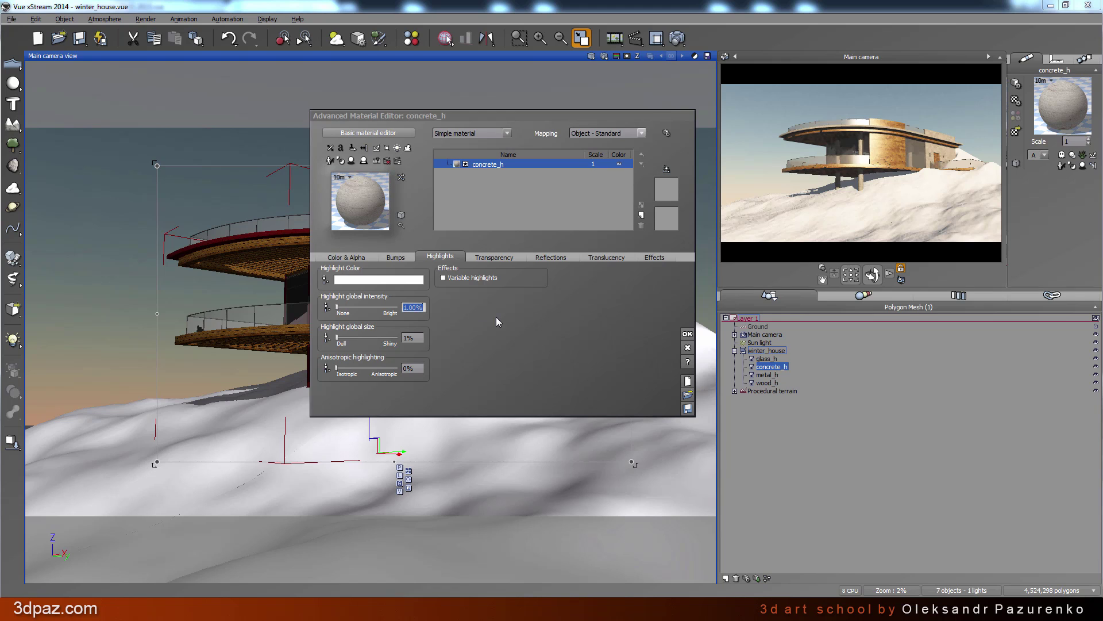
type("50")
key("Return")
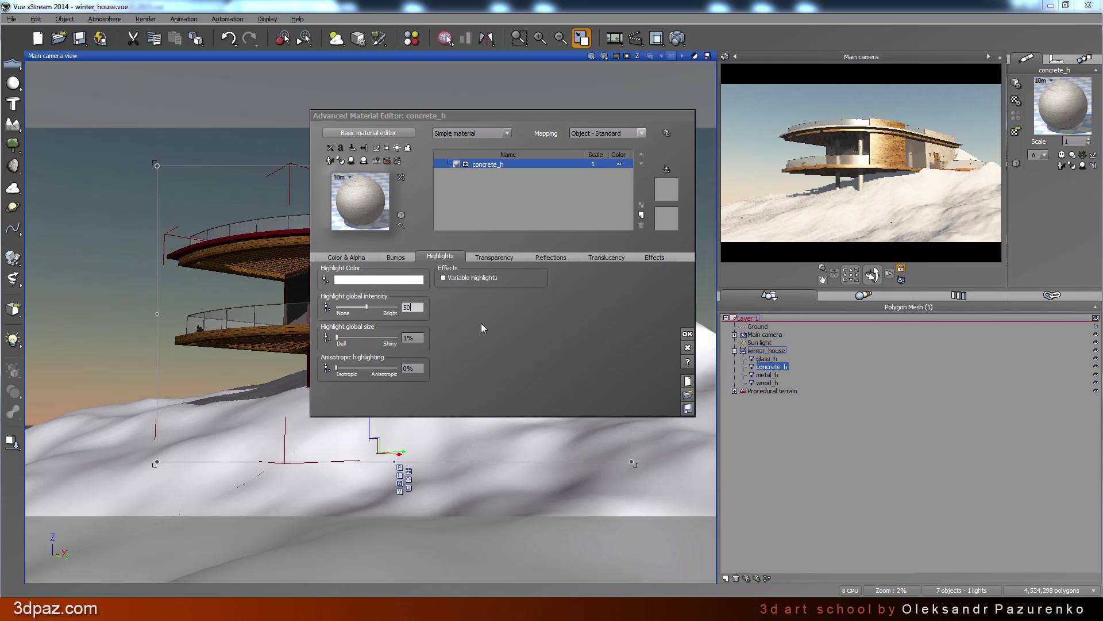
left_click(416, 338)
type("20")
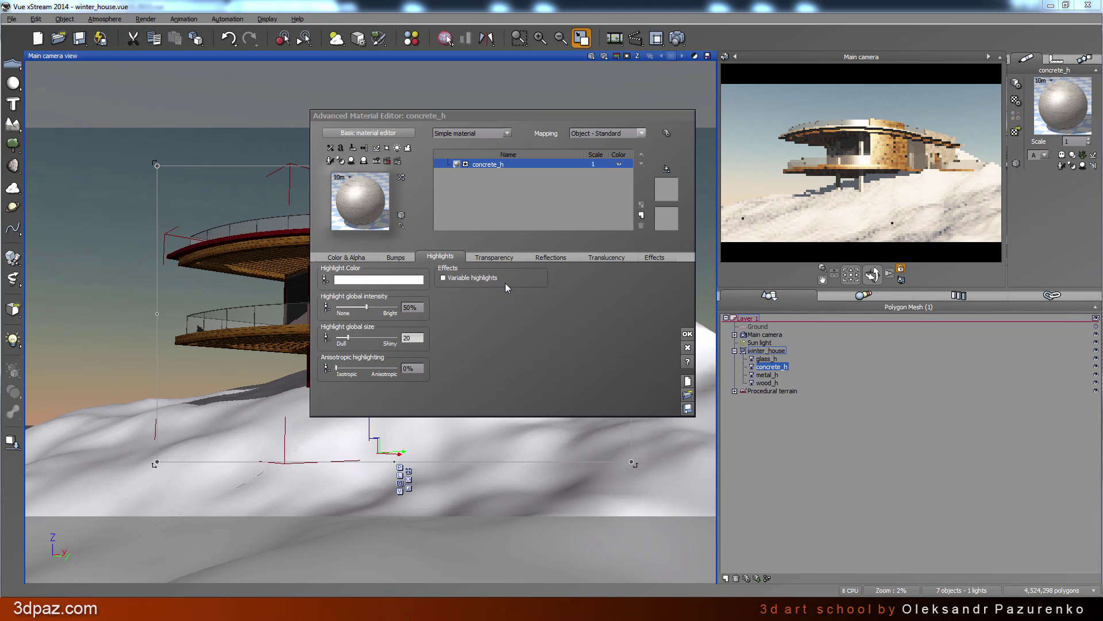
Give the concrete material 7% global reflectivity, 40% sensitivity to incidence angle and 20° blurred reflections
left_click(560, 257)
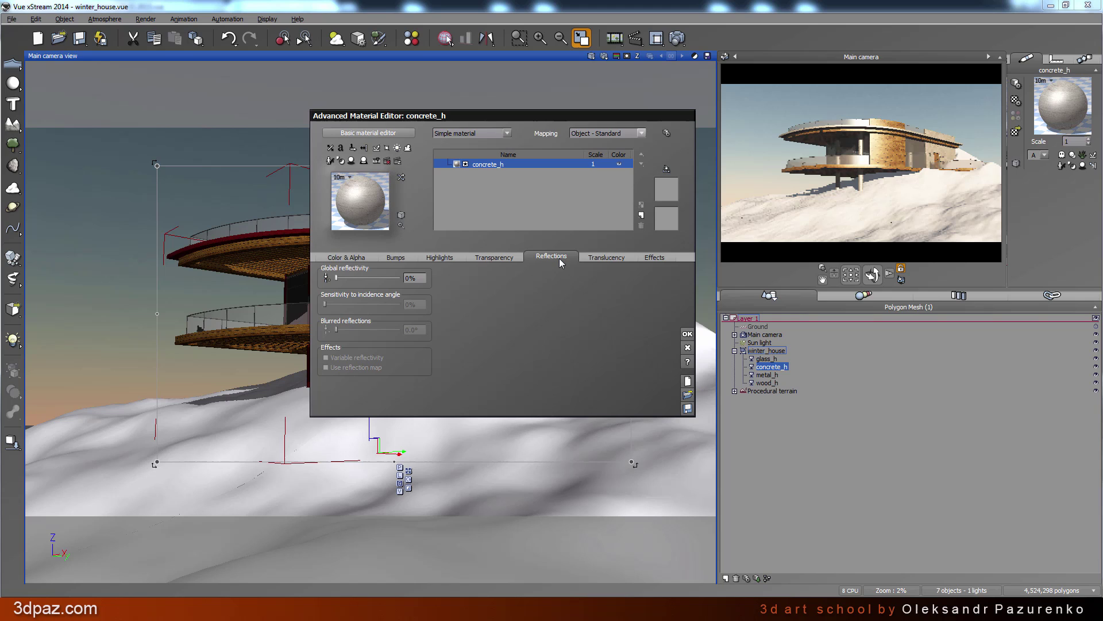
left_click(420, 280)
type("7")
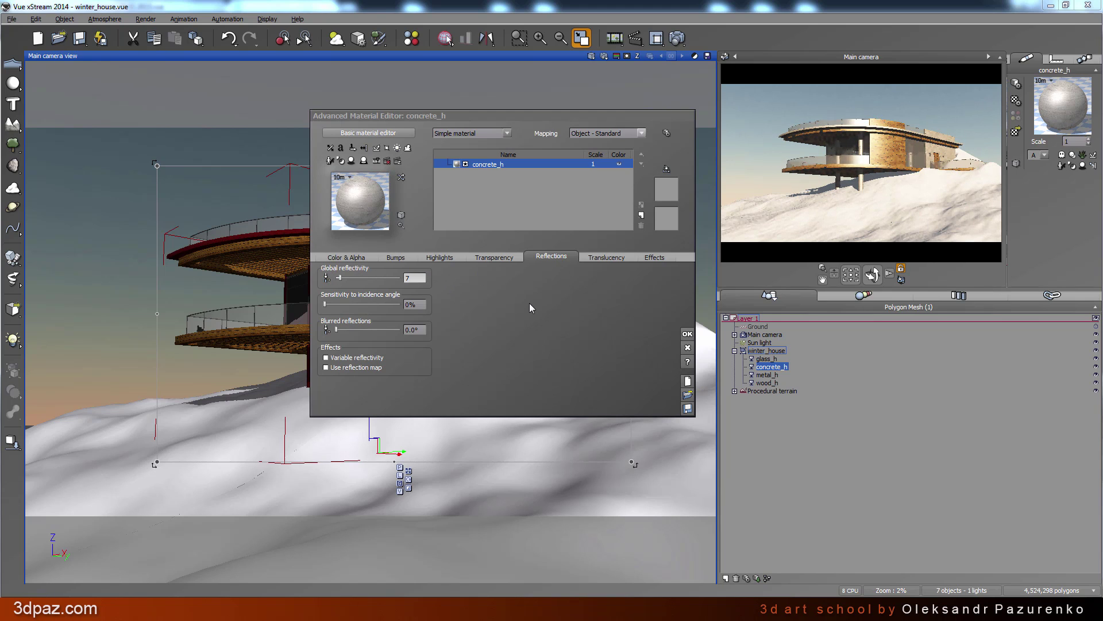
left_click(421, 304)
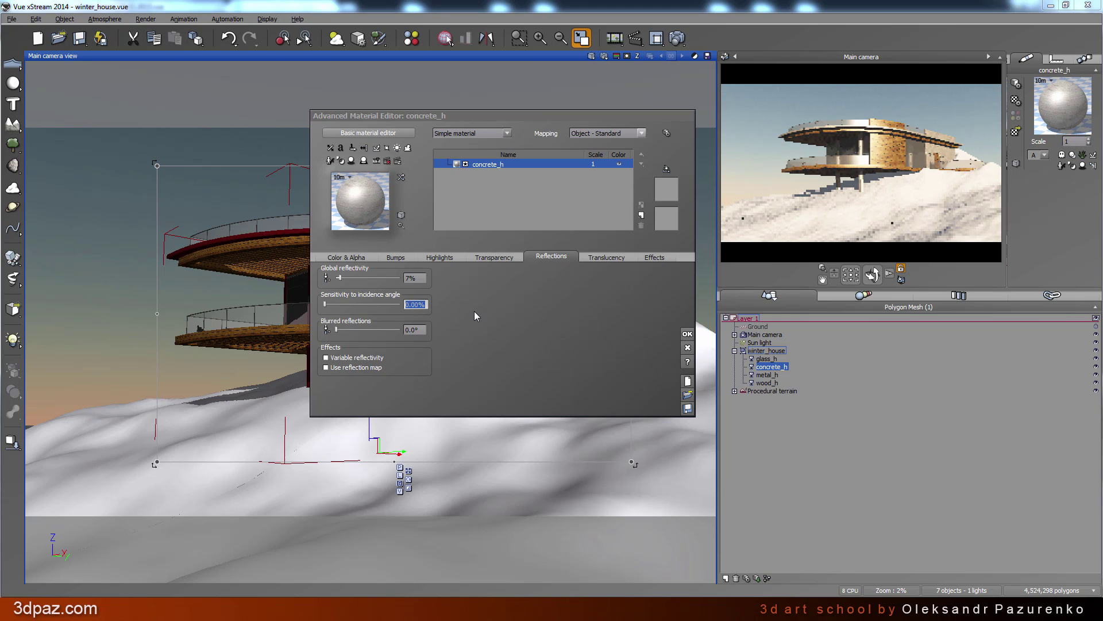
type("40")
key("Return")
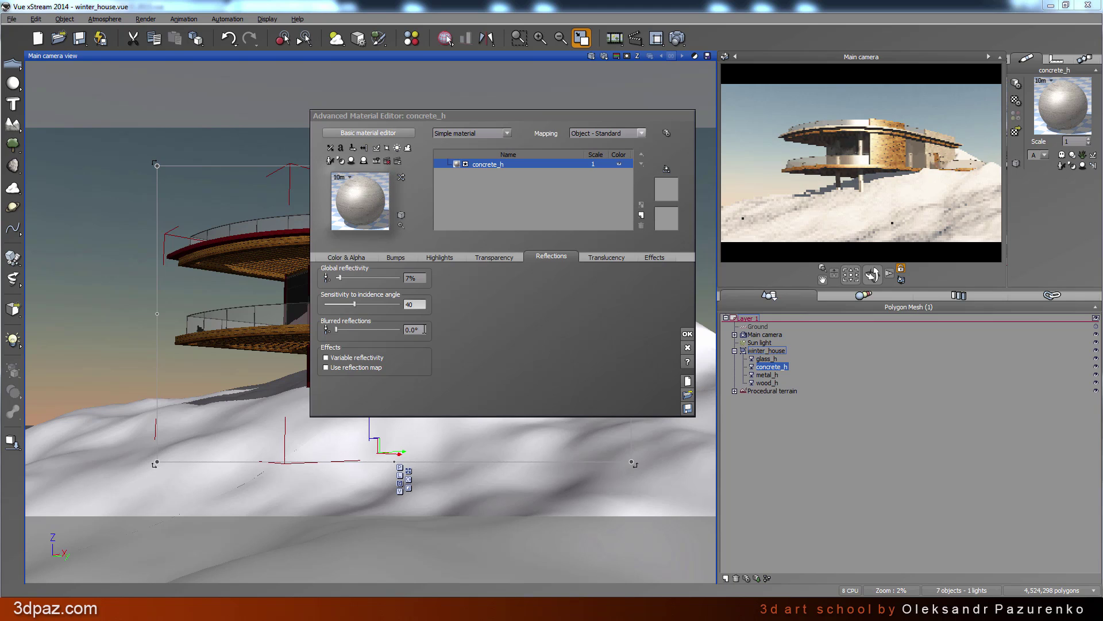
left_click(425, 330)
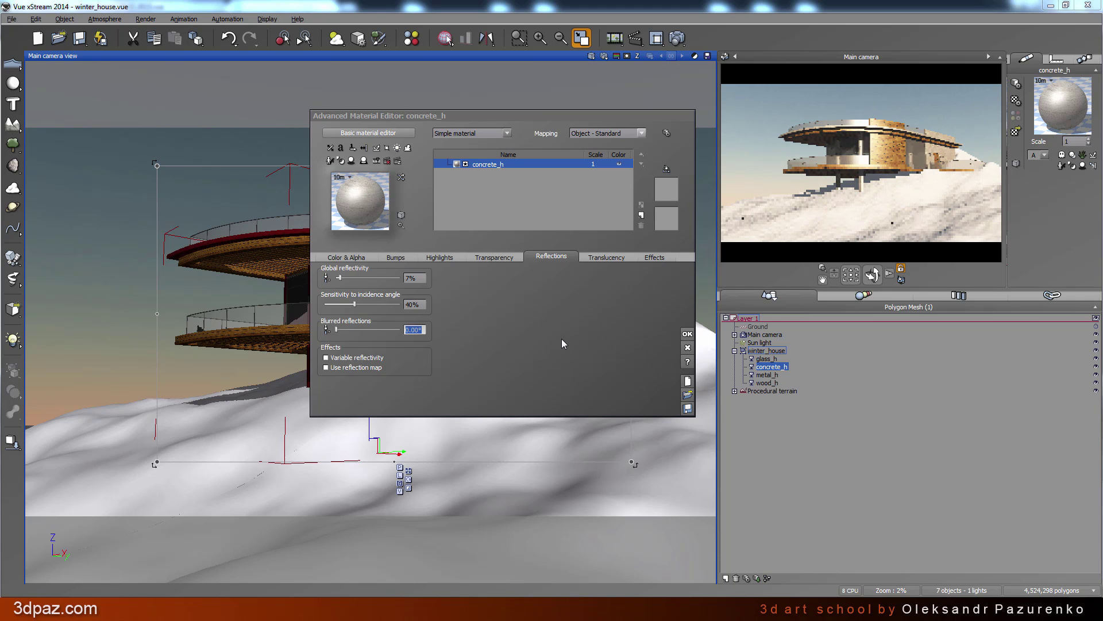
type("20")
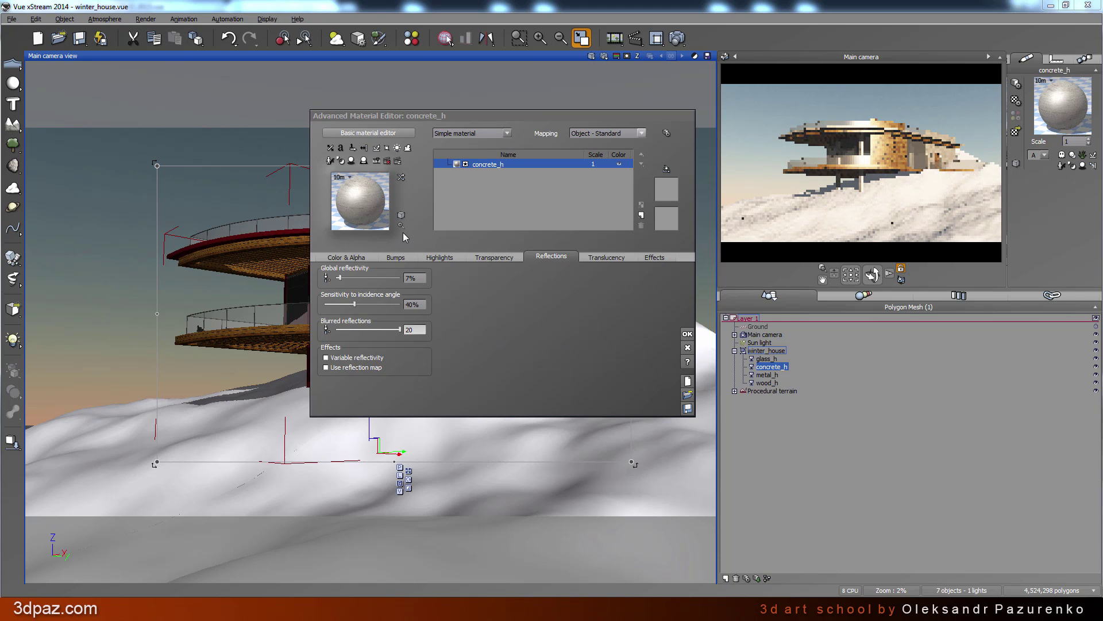
Check the concrete material in the enlarged preview and accept its settings
left_click(401, 224)
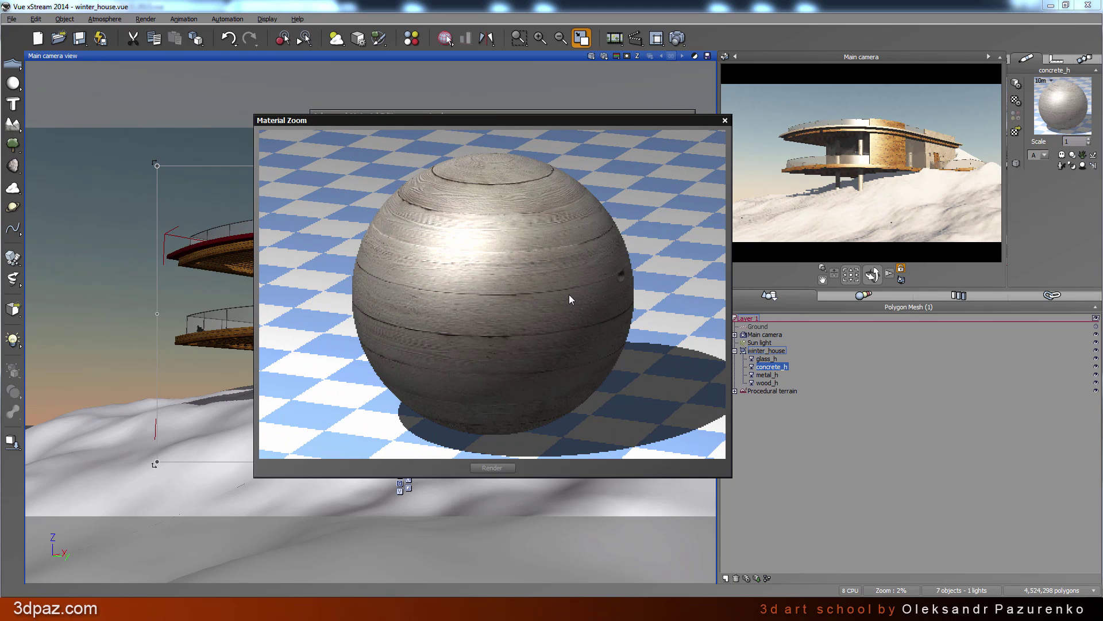
left_click(724, 120)
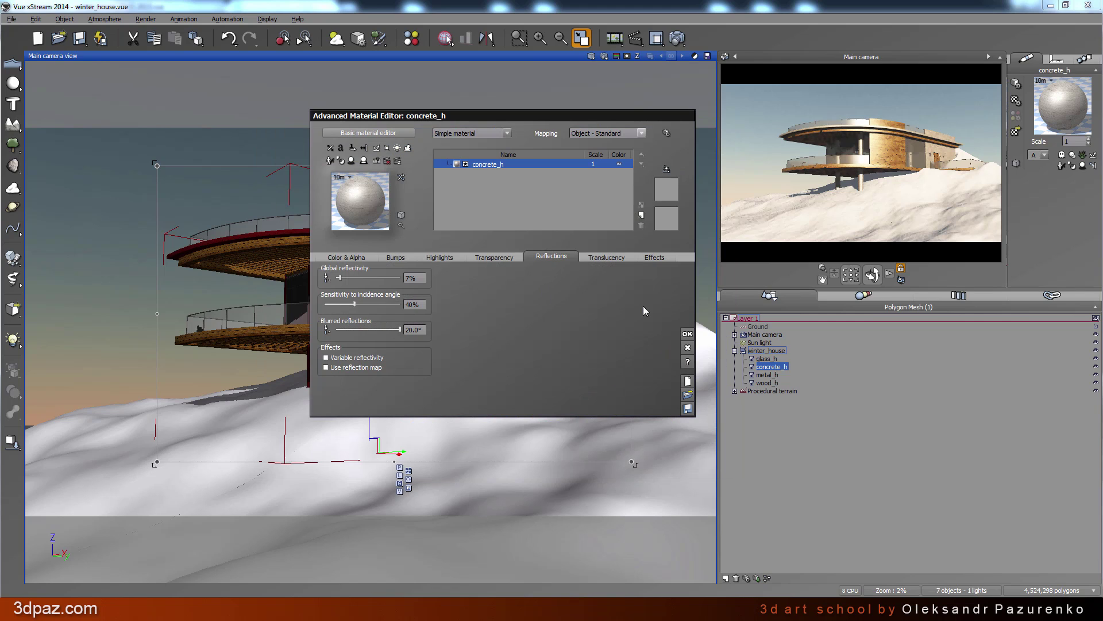
left_click(687, 335)
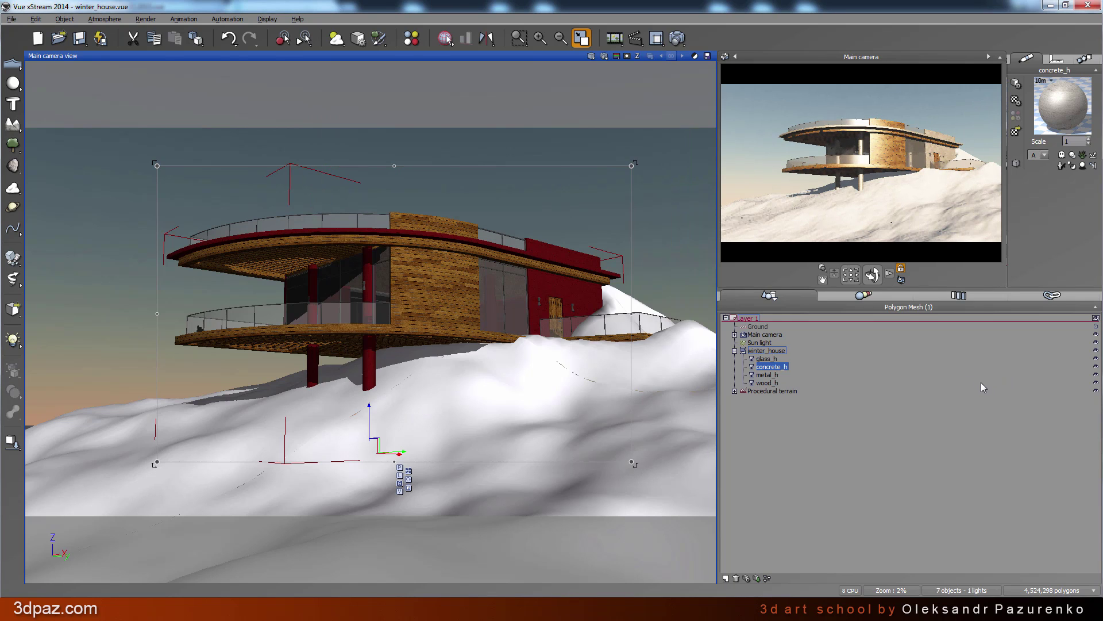
Open the metal_h material for editing and replace it with the Aluminium preset from the Metals collection
left_click(769, 375)
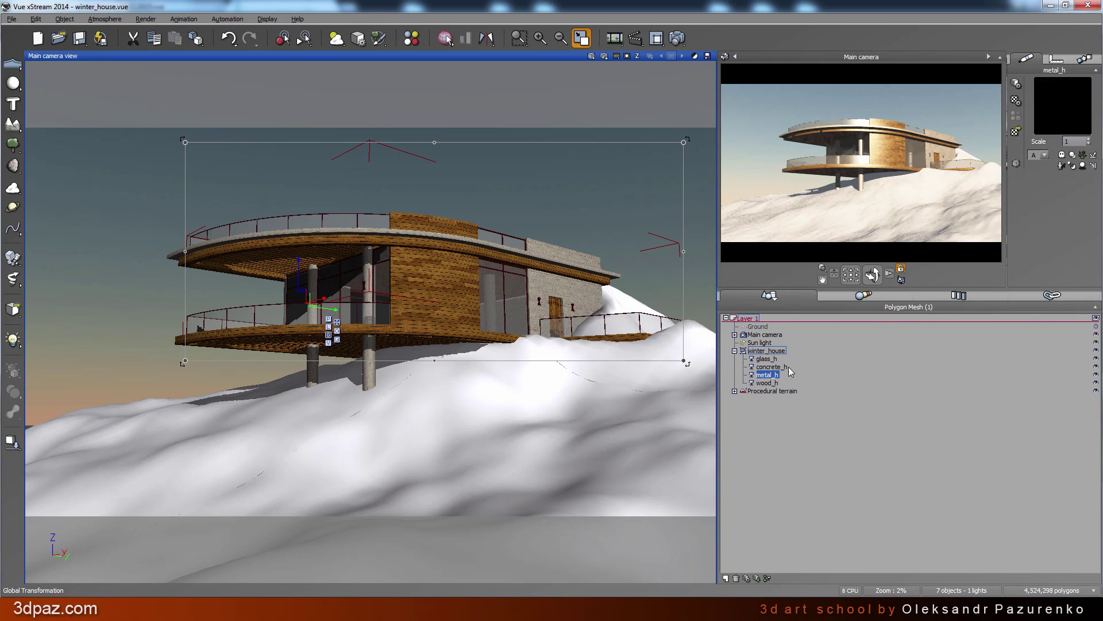
double_click(1067, 102)
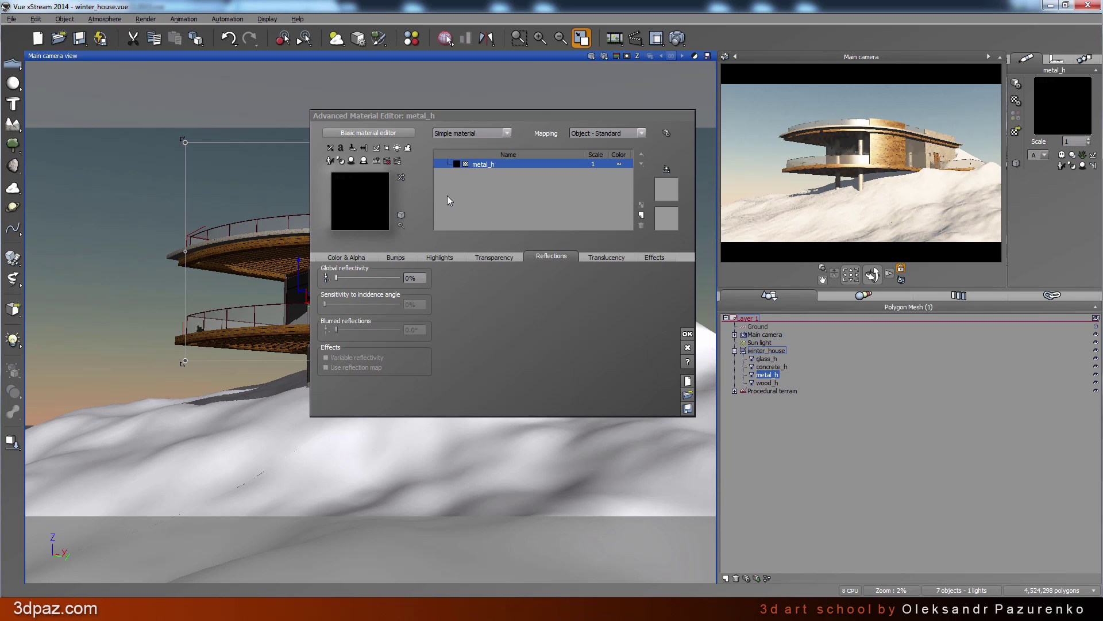
right_click(449, 165)
left_click(495, 224)
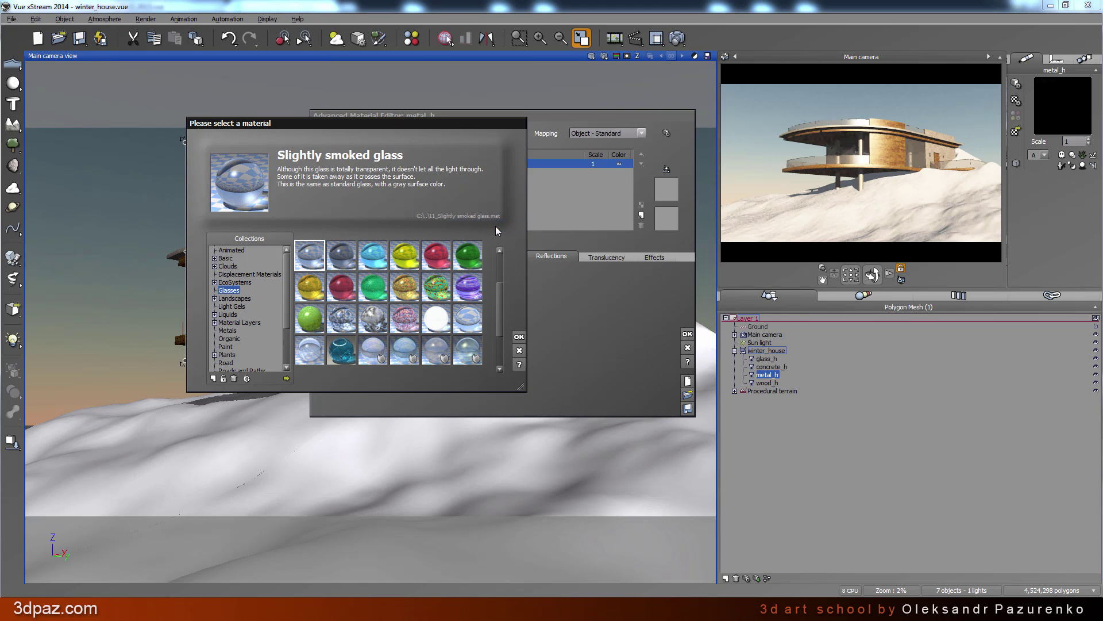
left_click_drag(287, 282, 287, 307)
left_click(227, 292)
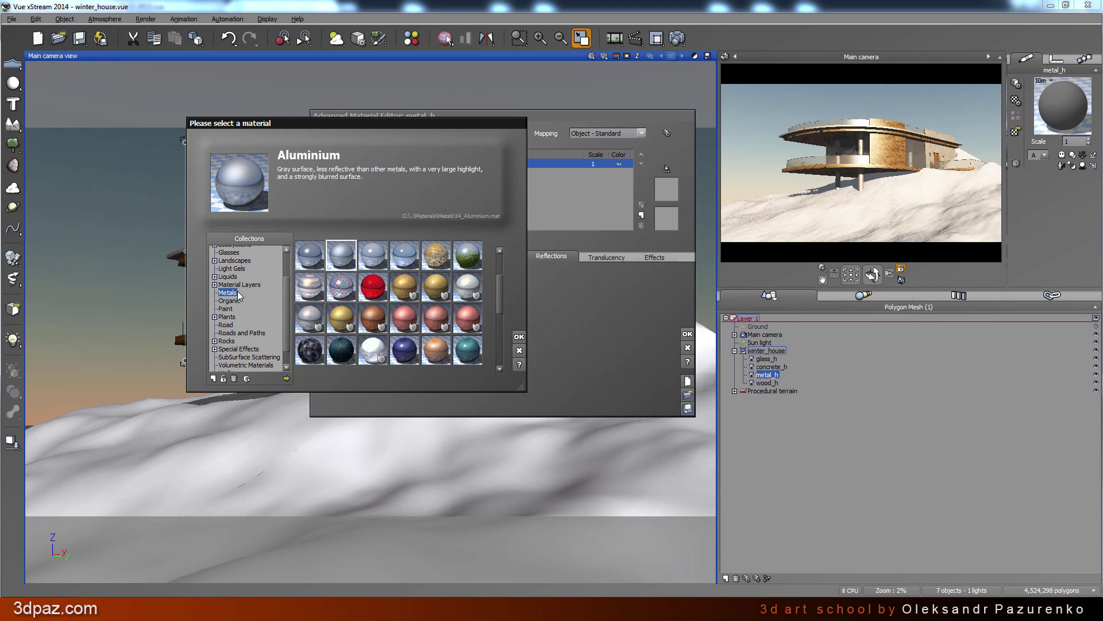
left_click(311, 256)
left_click(343, 257)
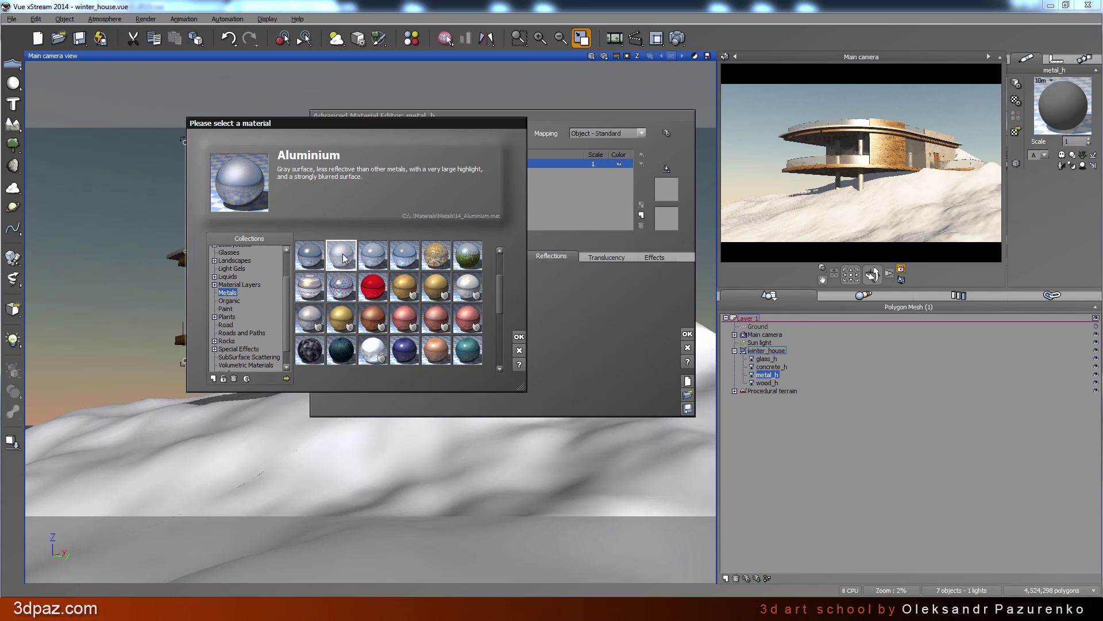
left_click(519, 336)
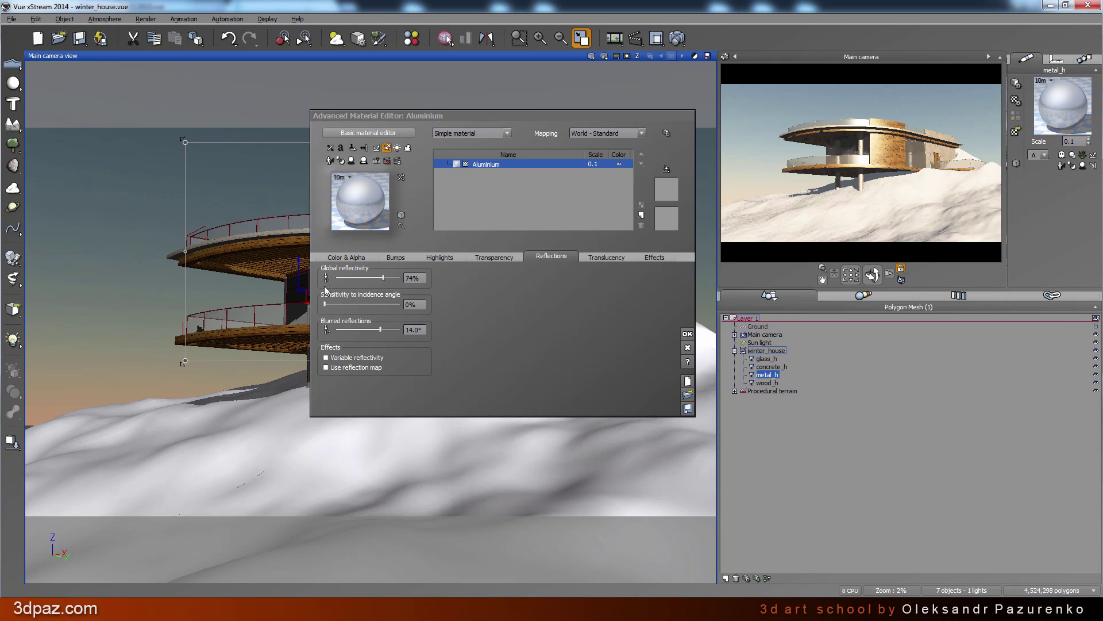
Set the Aluminium material's sensitivity to incidence angle to 40%, check it in the enlarged preview and accept it
left_click(420, 303)
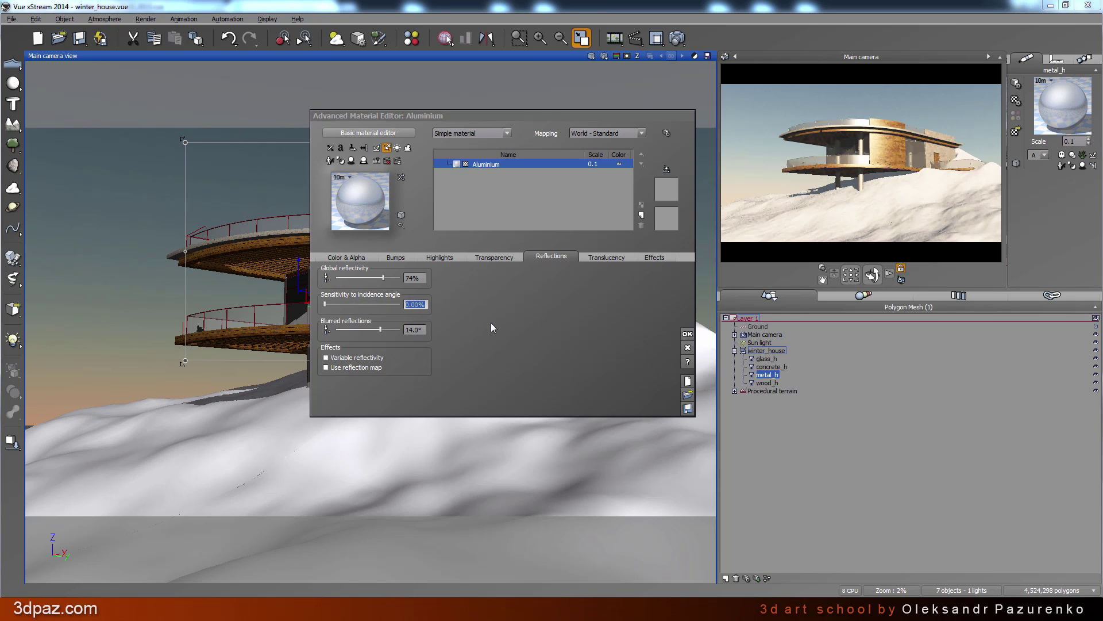
type("40")
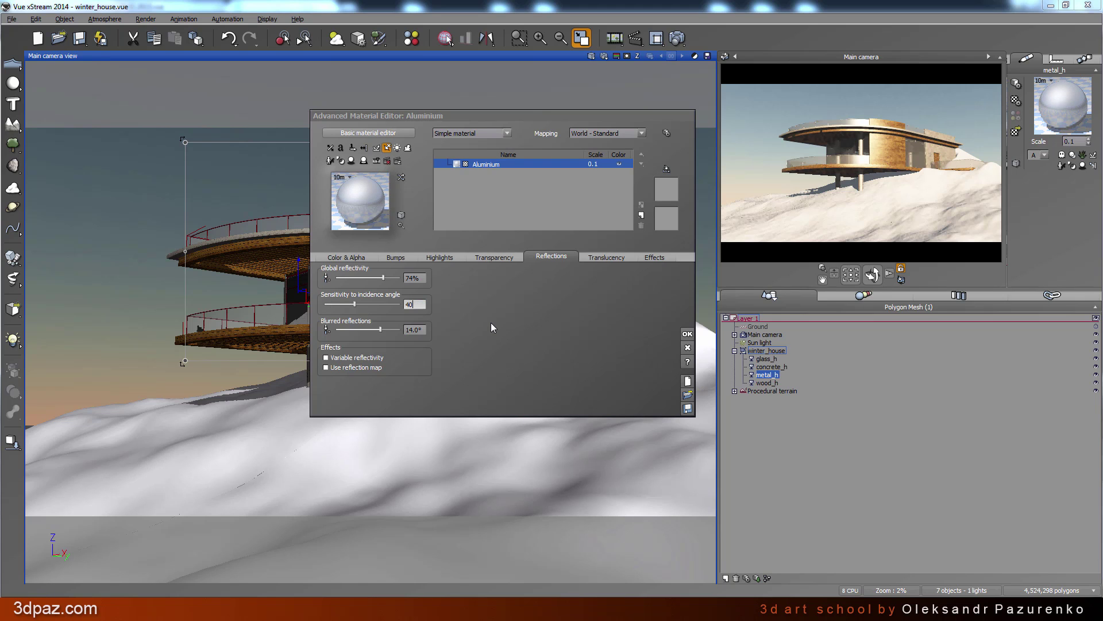
left_click(400, 224)
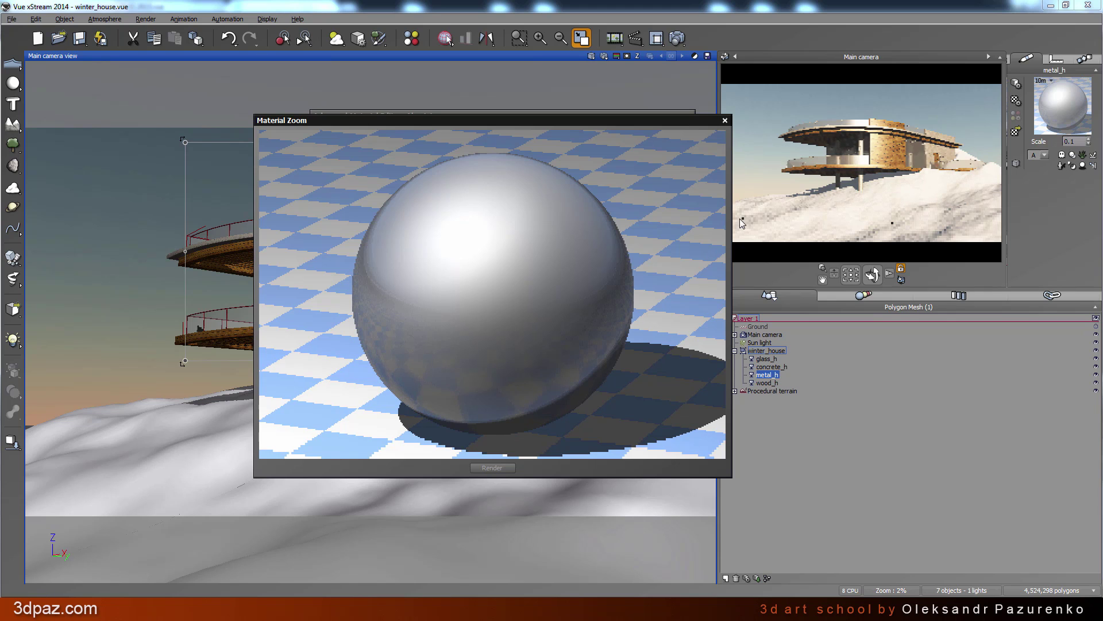
left_click(725, 122)
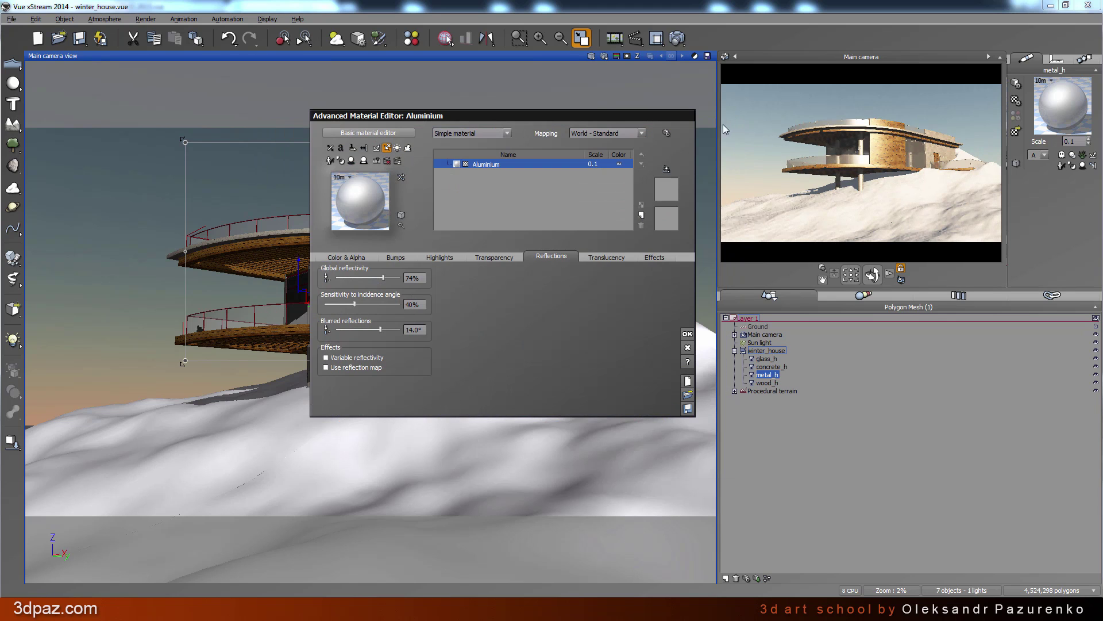
left_click(687, 333)
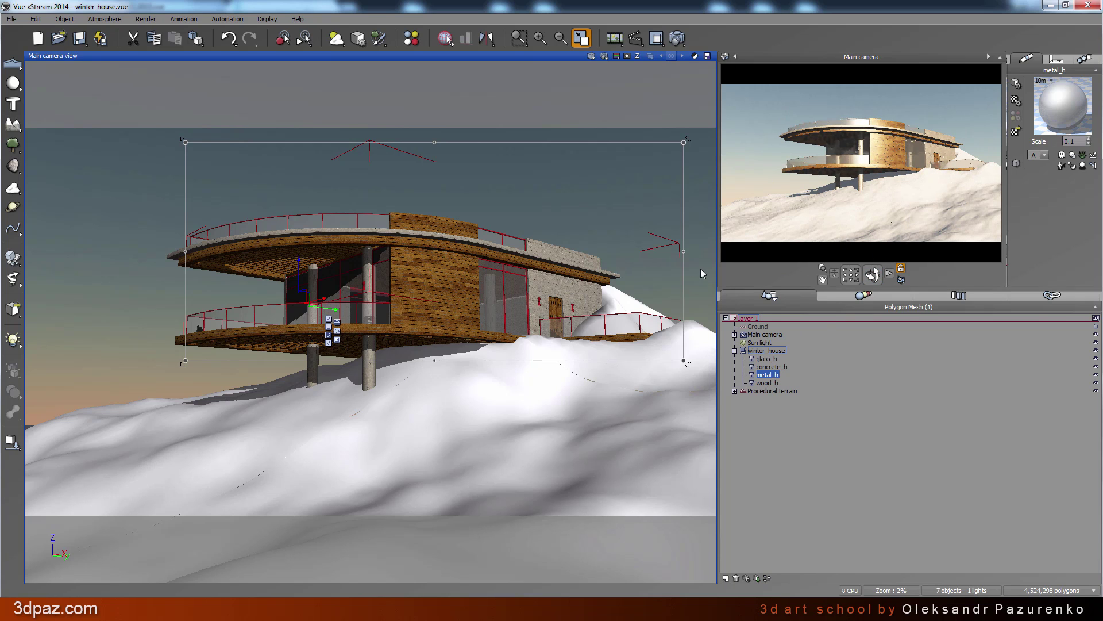
Render the scene from the main camera, inspect the materials in the full-screen result, and close the render display
key("ctrl+F9")
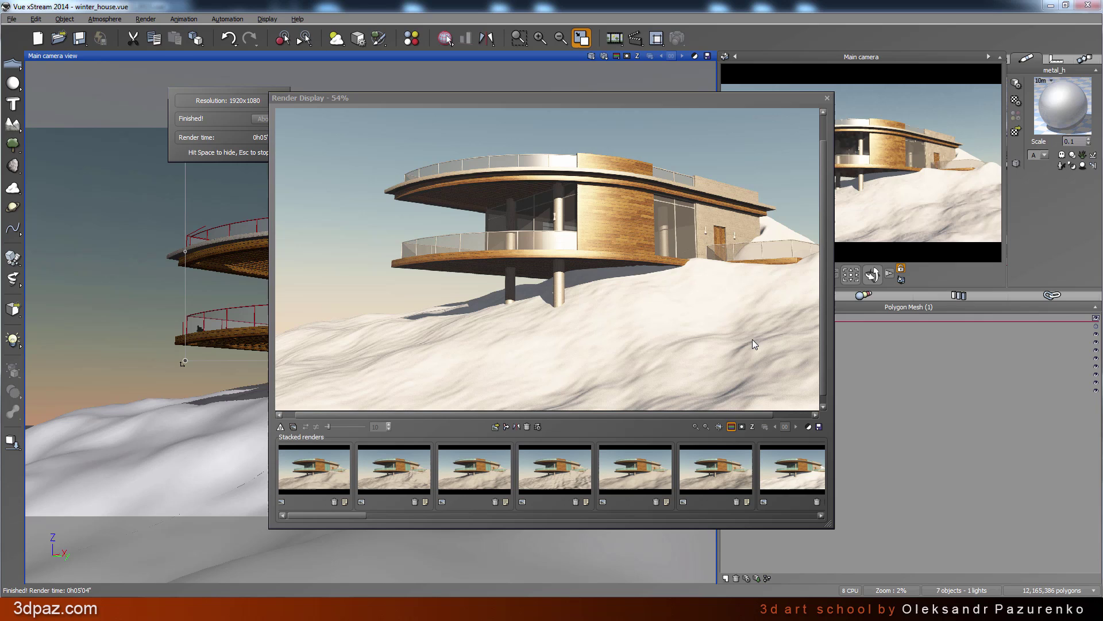
left_click(725, 423)
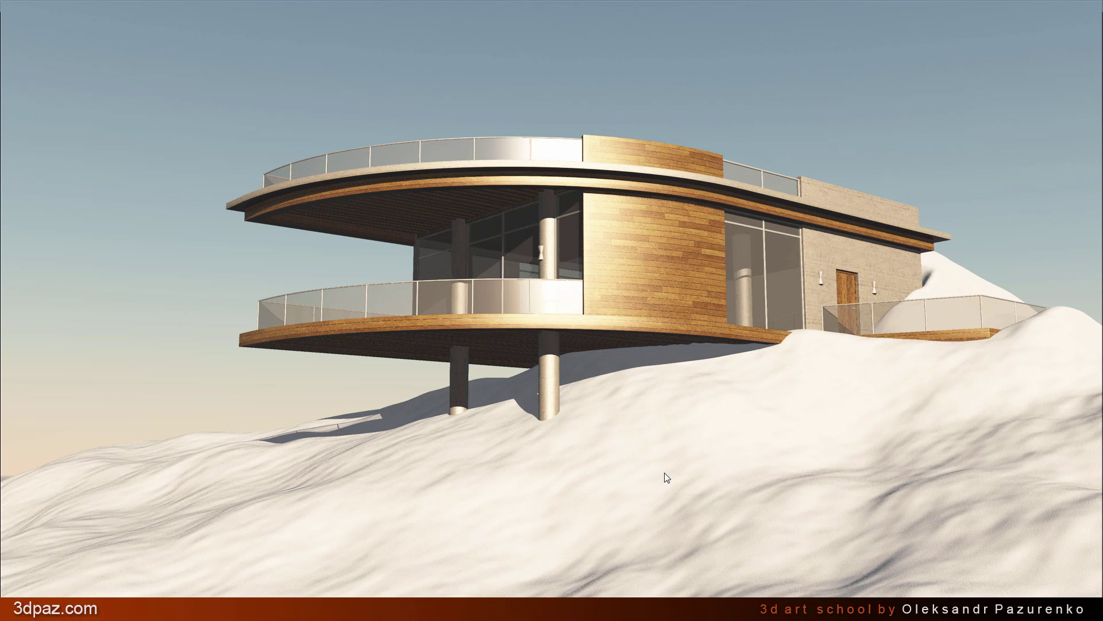
key("Escape")
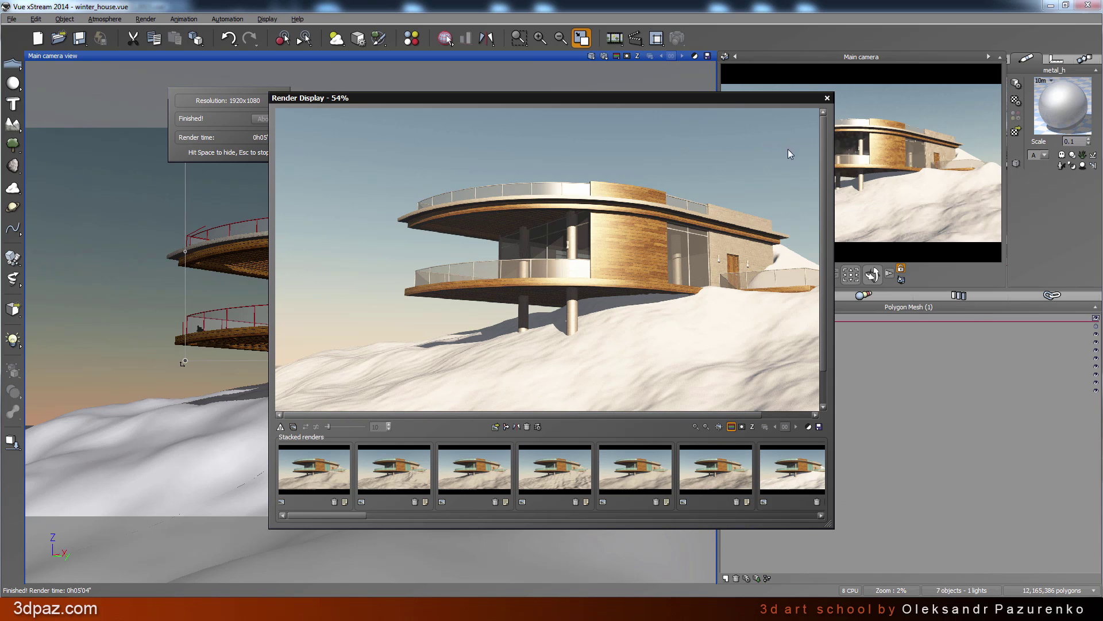
left_click(827, 99)
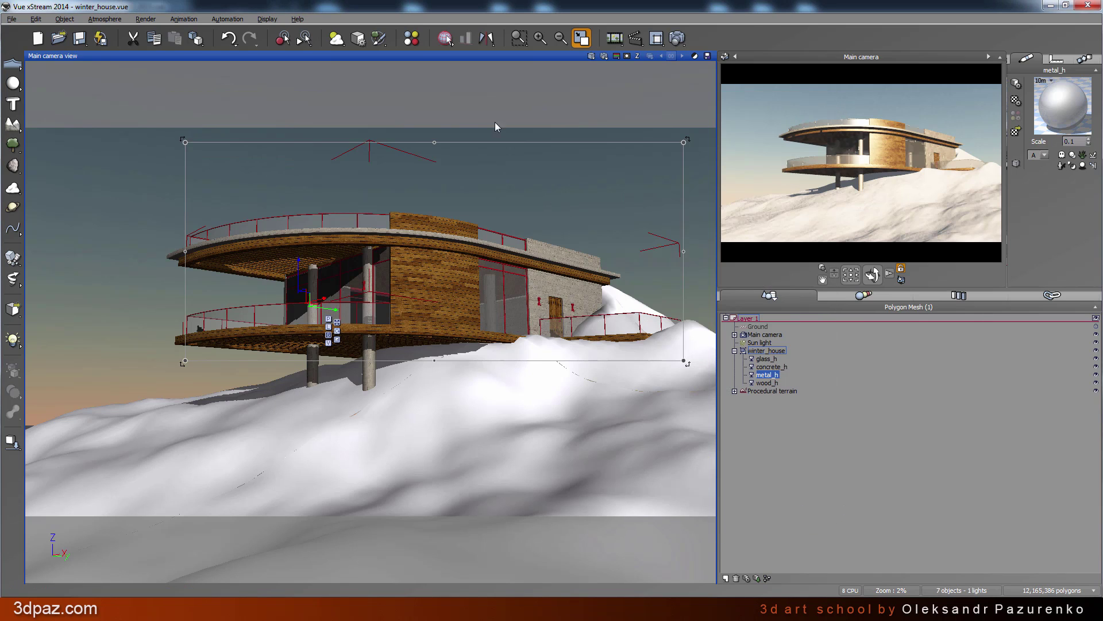
Select the sun light and move it in the top view across to the negative X side of the main camera
double_click(267, 54)
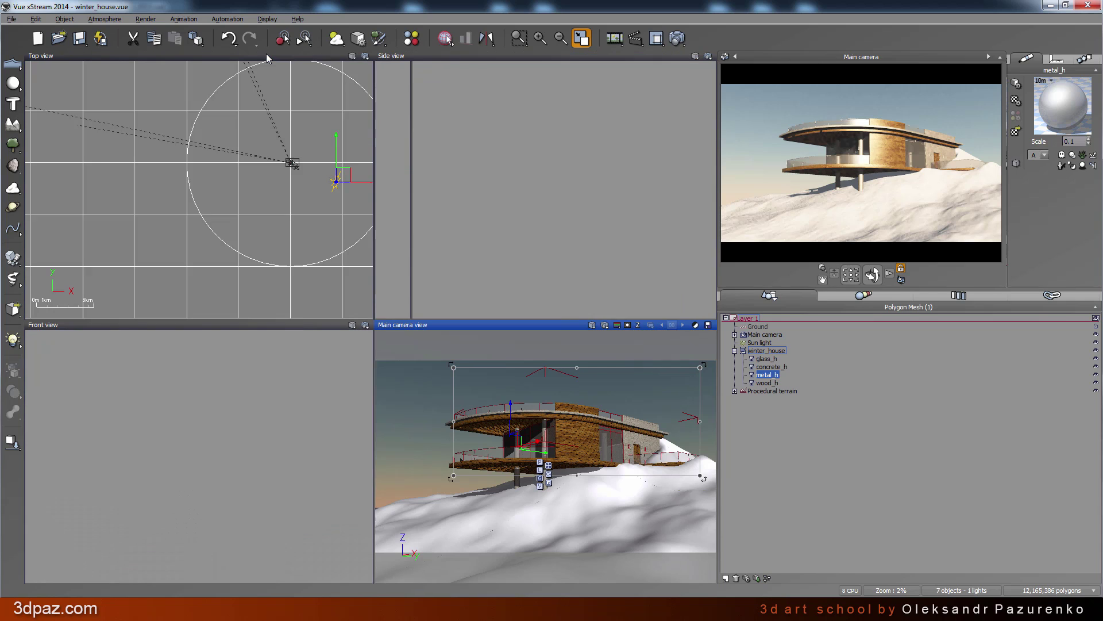
left_click(106, 60)
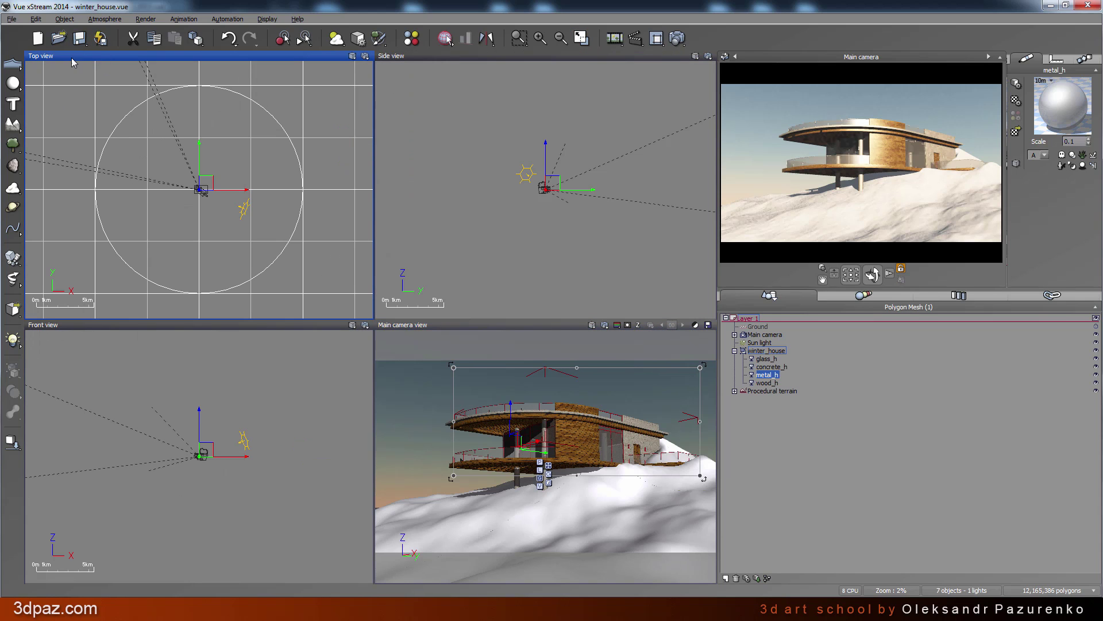
double_click(108, 54)
left_click(416, 343)
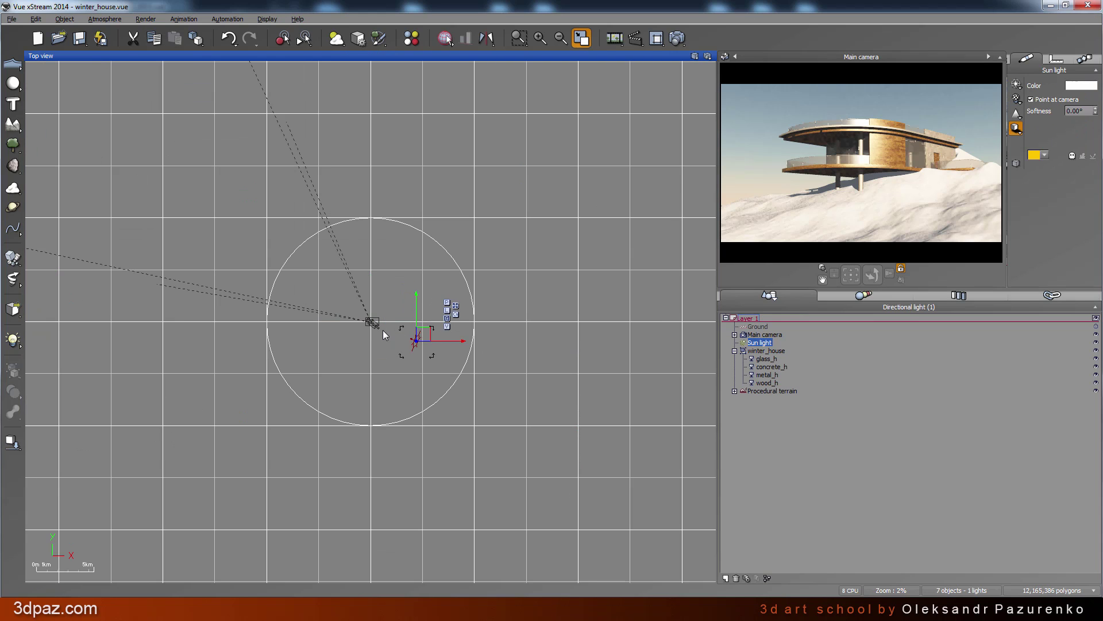
scroll(383, 331, "up", 3)
scroll(530, 356, "down", 2)
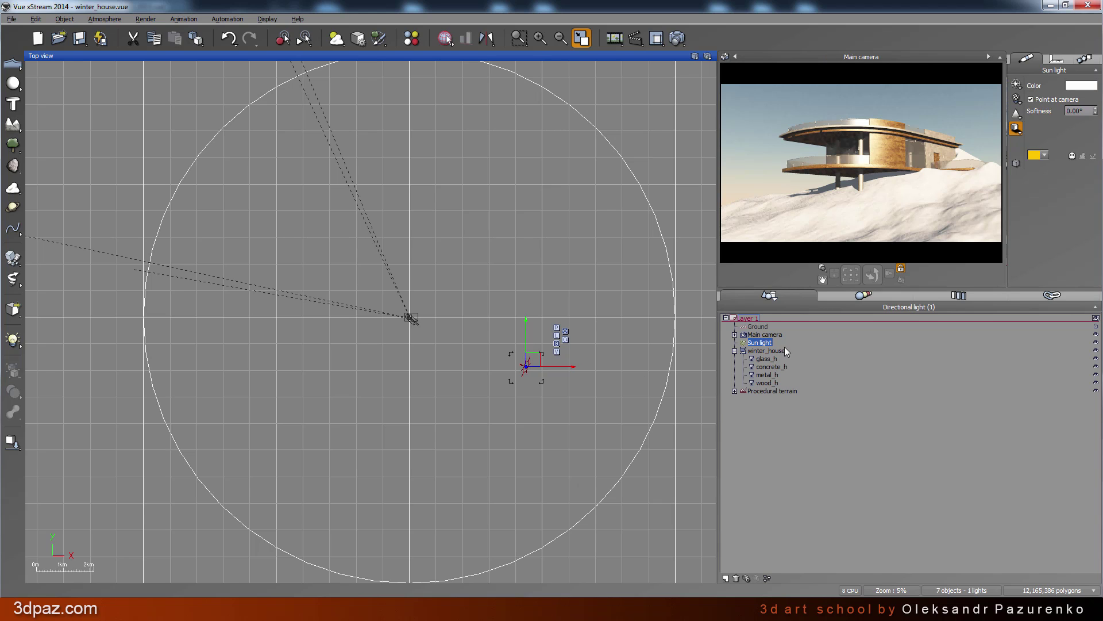
left_click(767, 351)
left_click(763, 343)
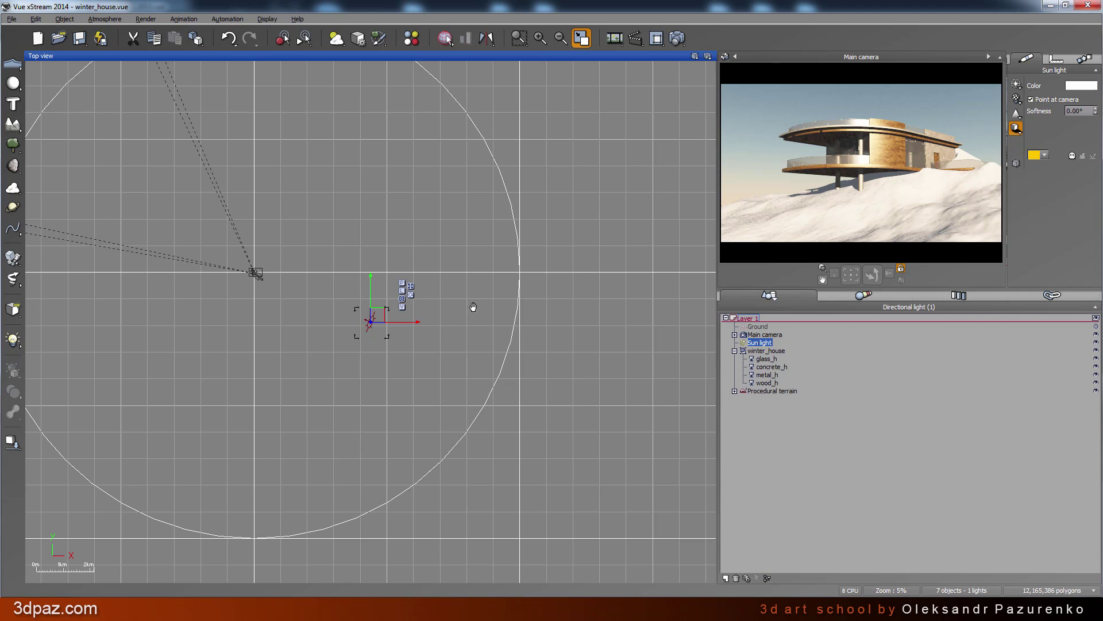
right_click_drag(473, 306, 583, 323)
left_click_drag(511, 320, 247, 277)
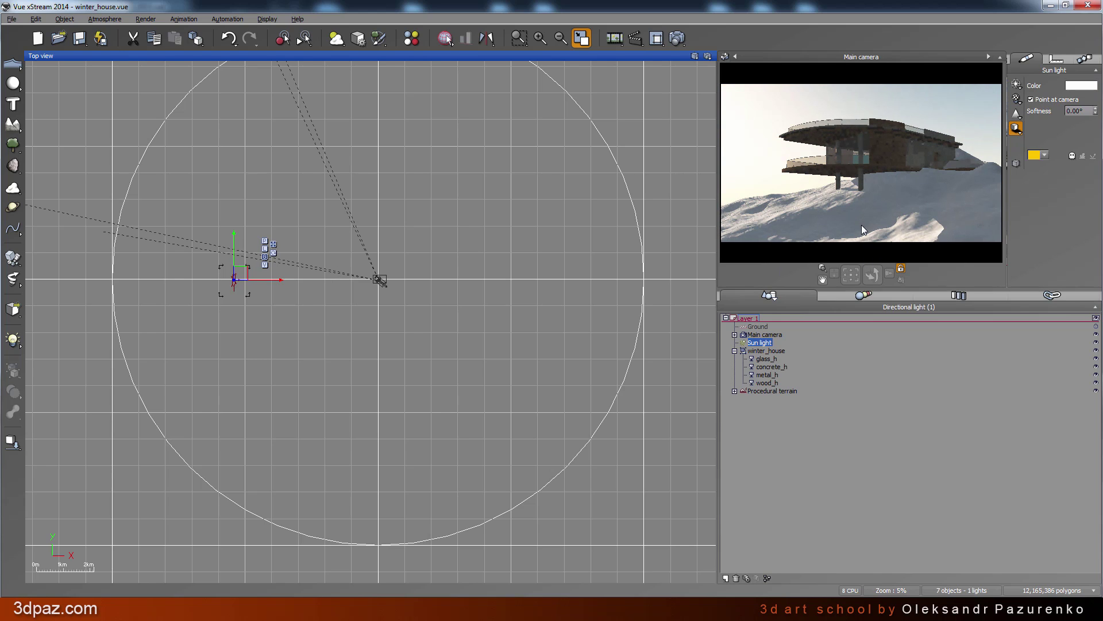
Lower the sun light slightly along the Z axis in the side view
double_click(533, 55)
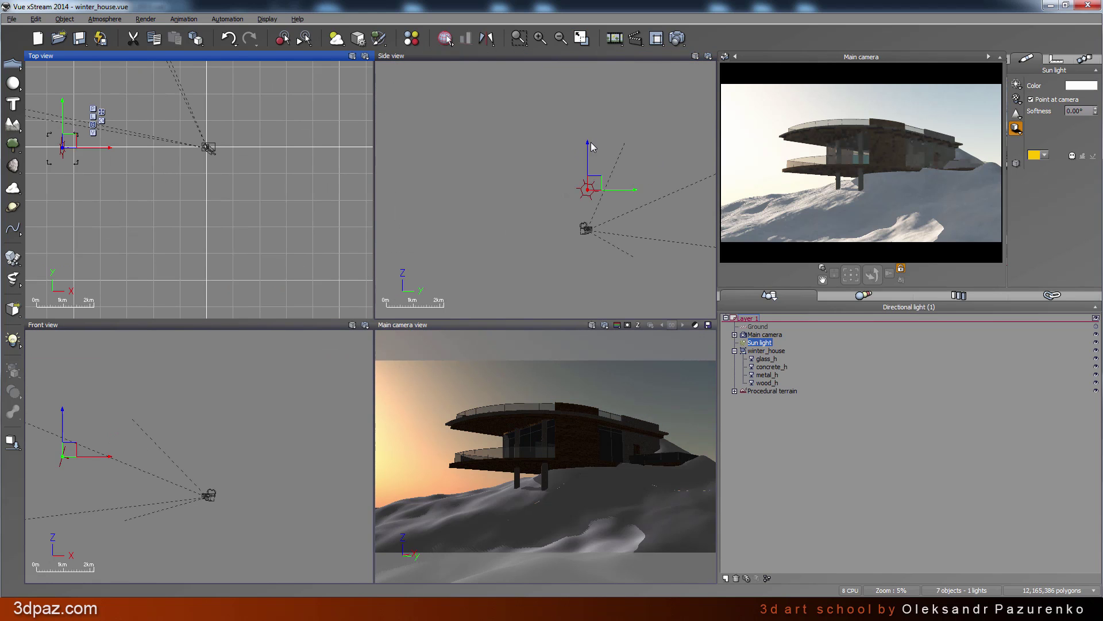
left_click(549, 55)
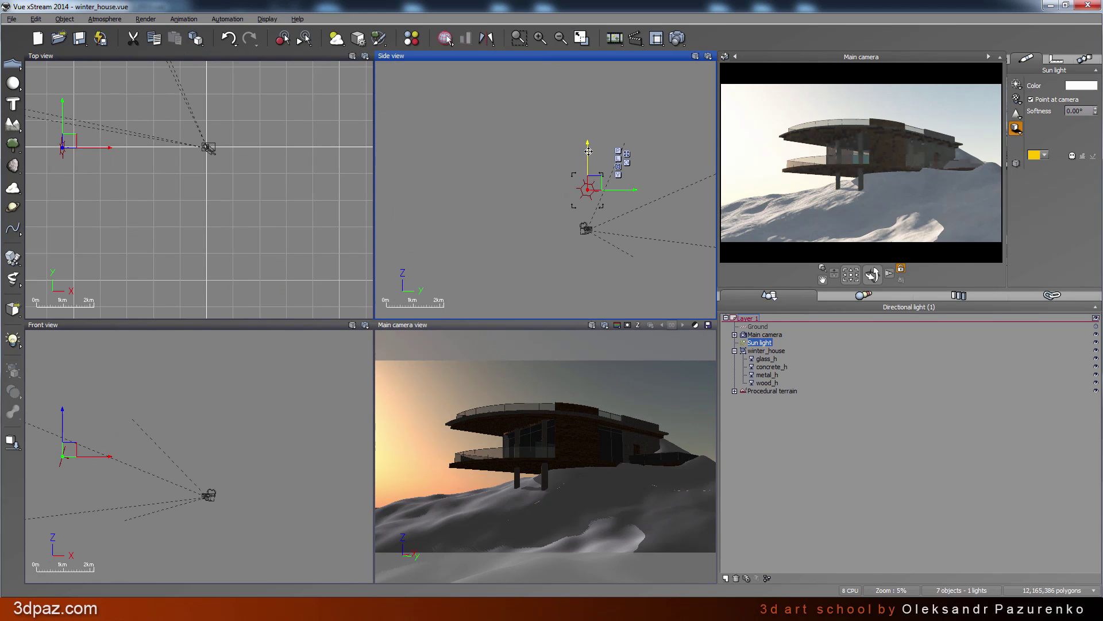
left_click_drag(587, 161, 587, 172)
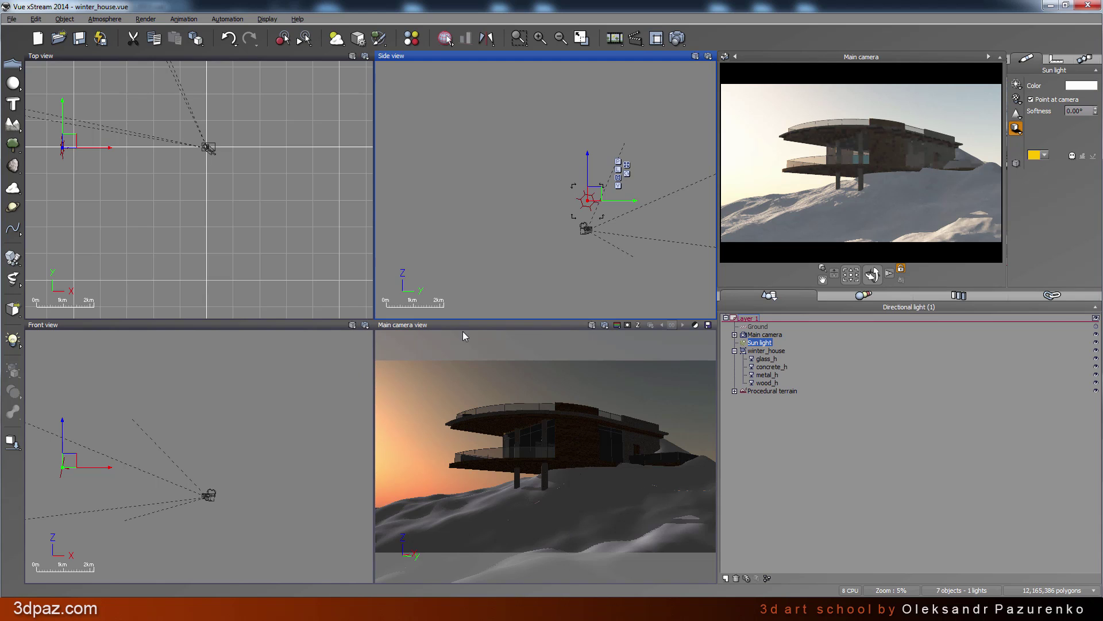
Set the sun's custom azimuth to 115.33° in the Atmosphere Editor
left_click(334, 40)
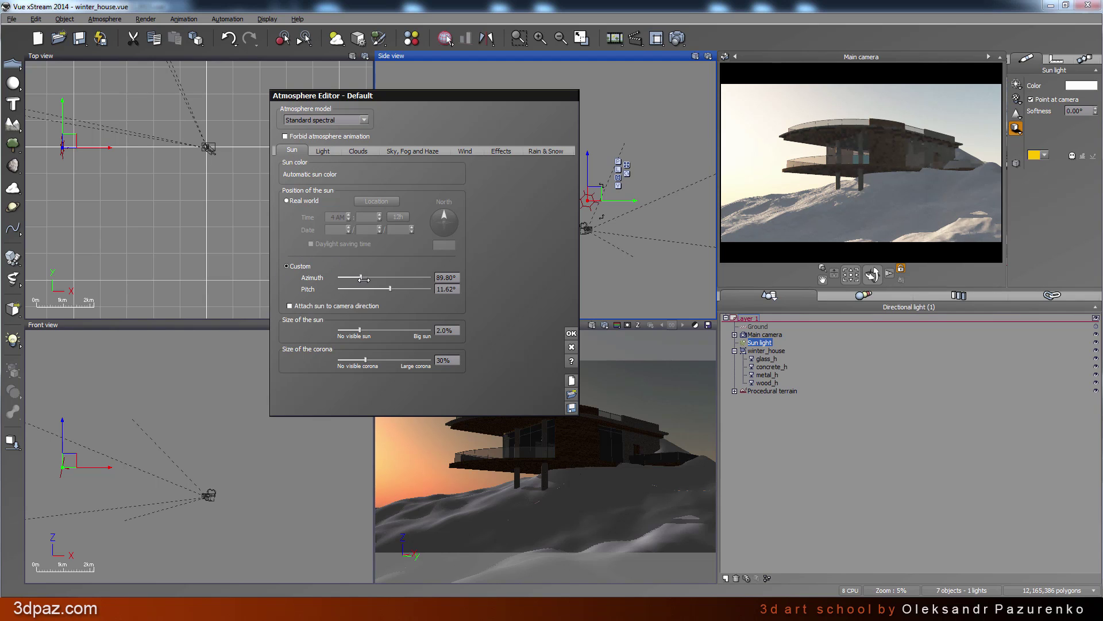
left_click(458, 276)
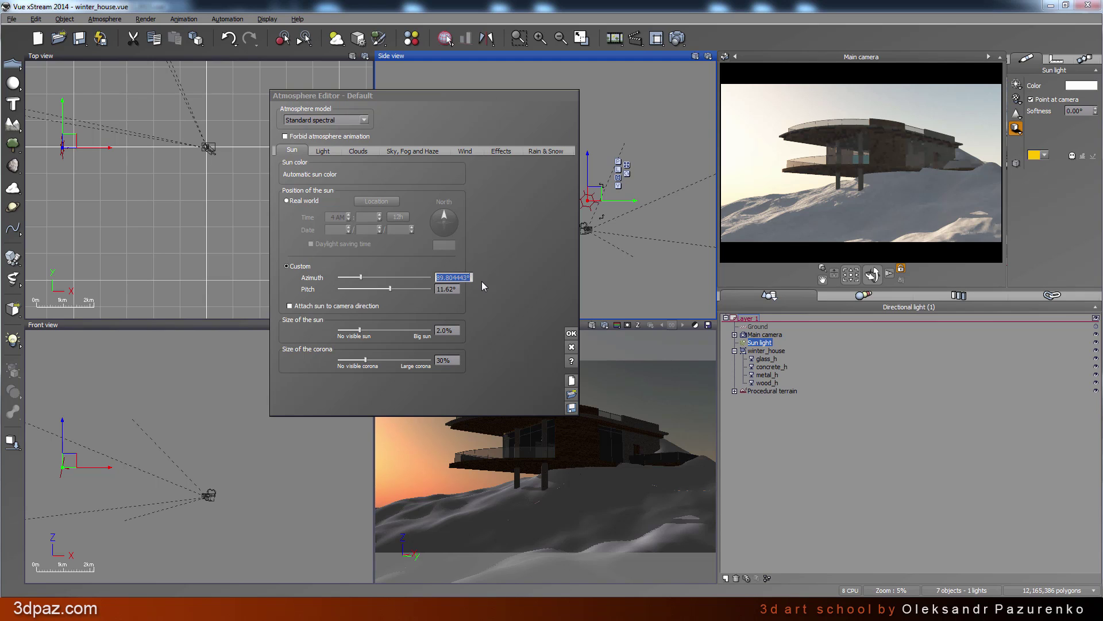
left_click(444, 277)
key("BackSpace")
type("11")
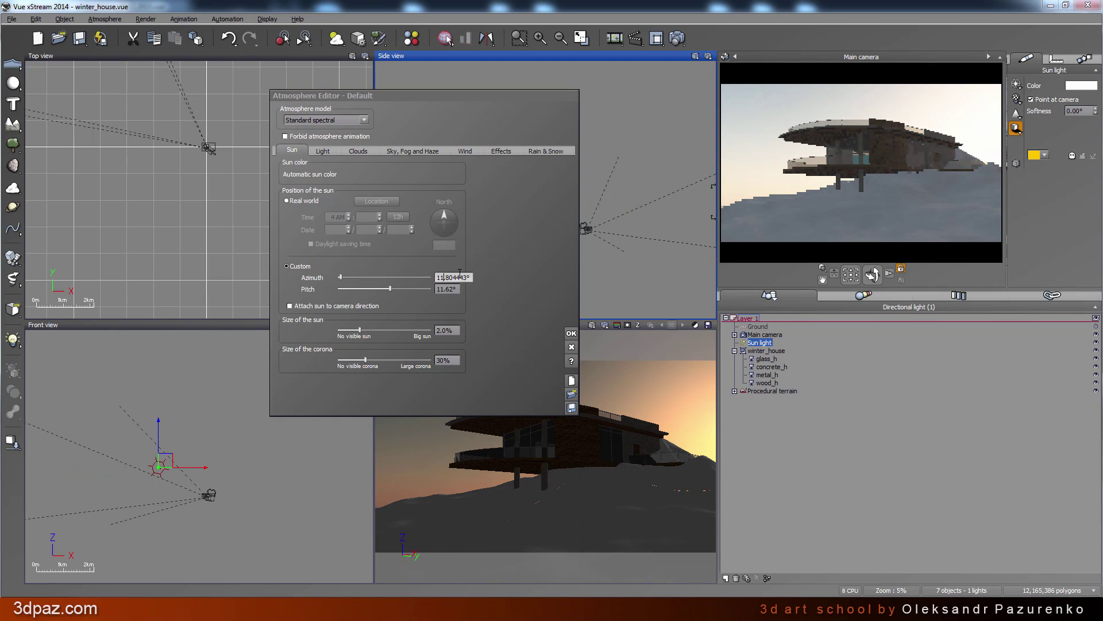
key("Delete")
type("1")
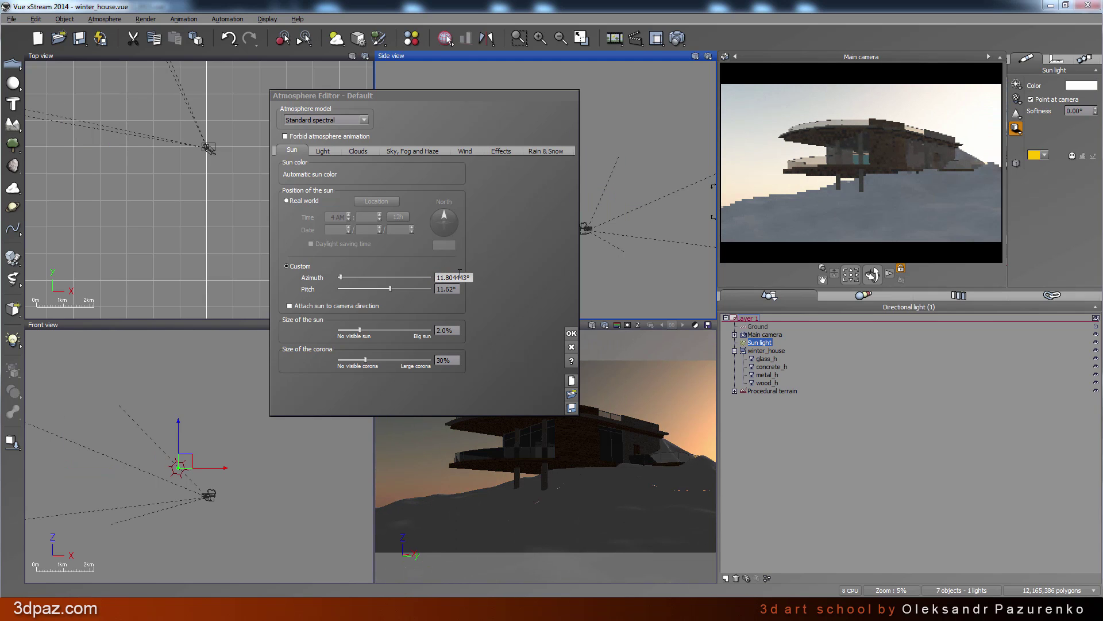
type("5")
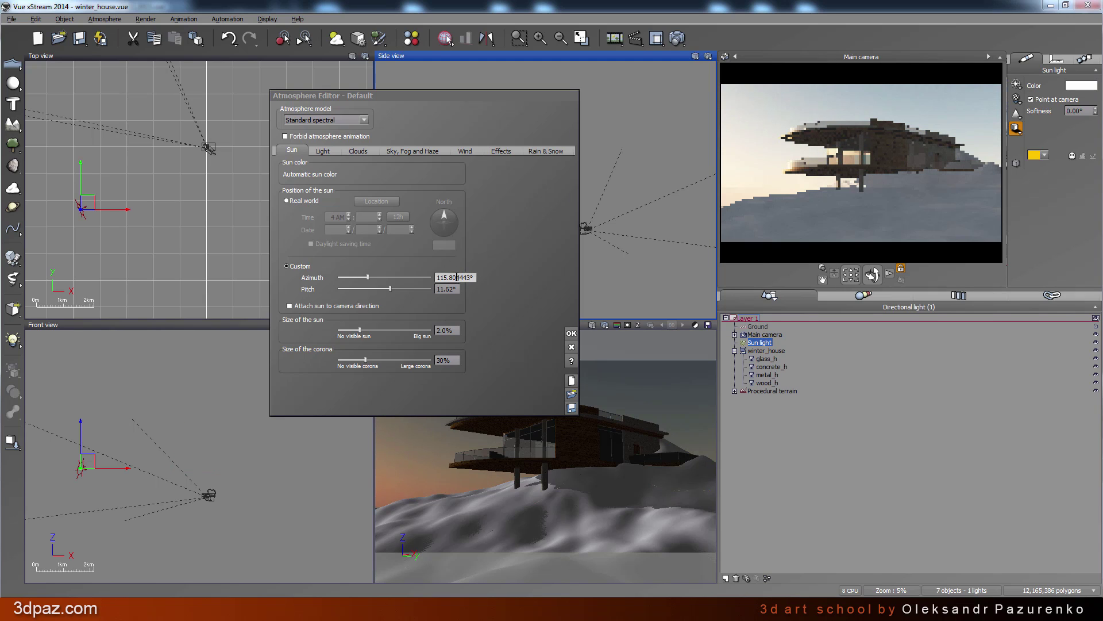
left_click_drag(450, 277, 474, 278)
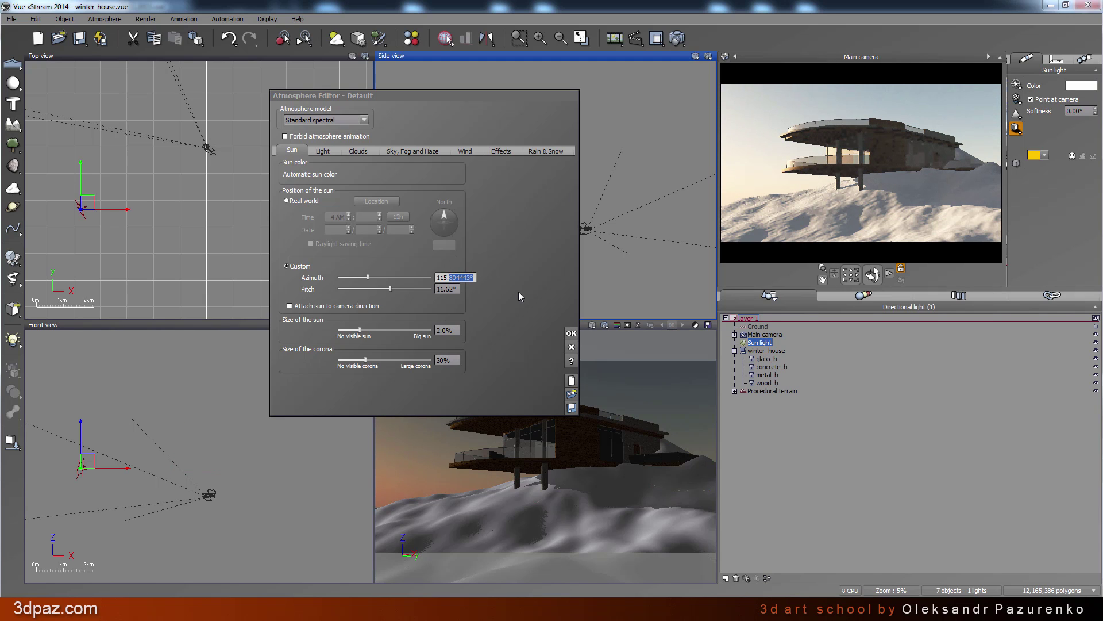
type("33")
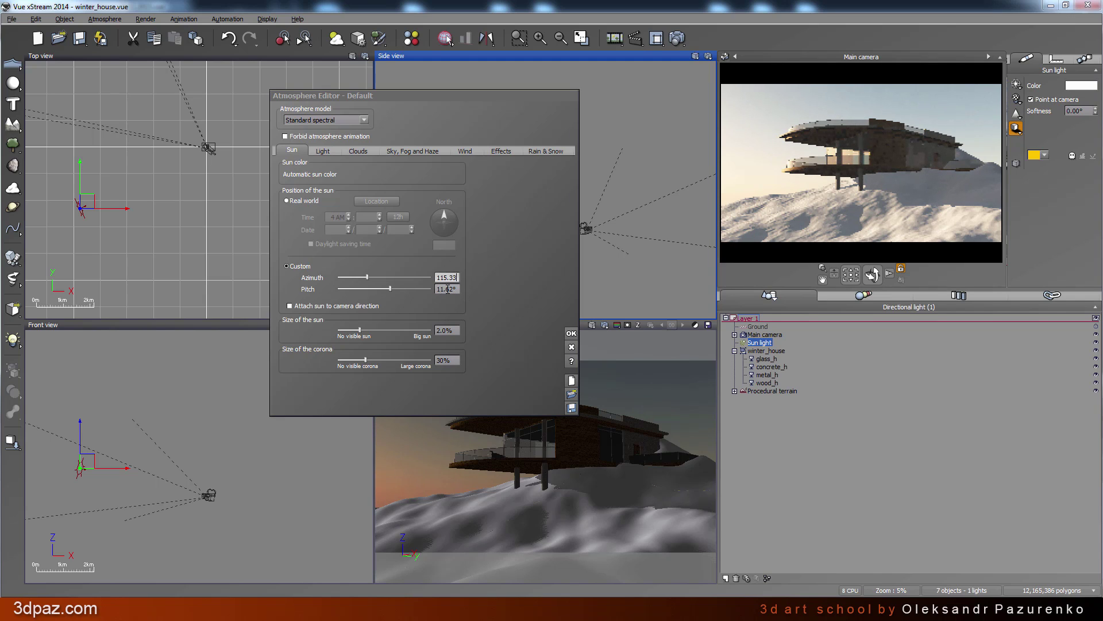
Set the sun's custom pitch to 5.41° and accept the atmosphere settings
left_click(447, 288)
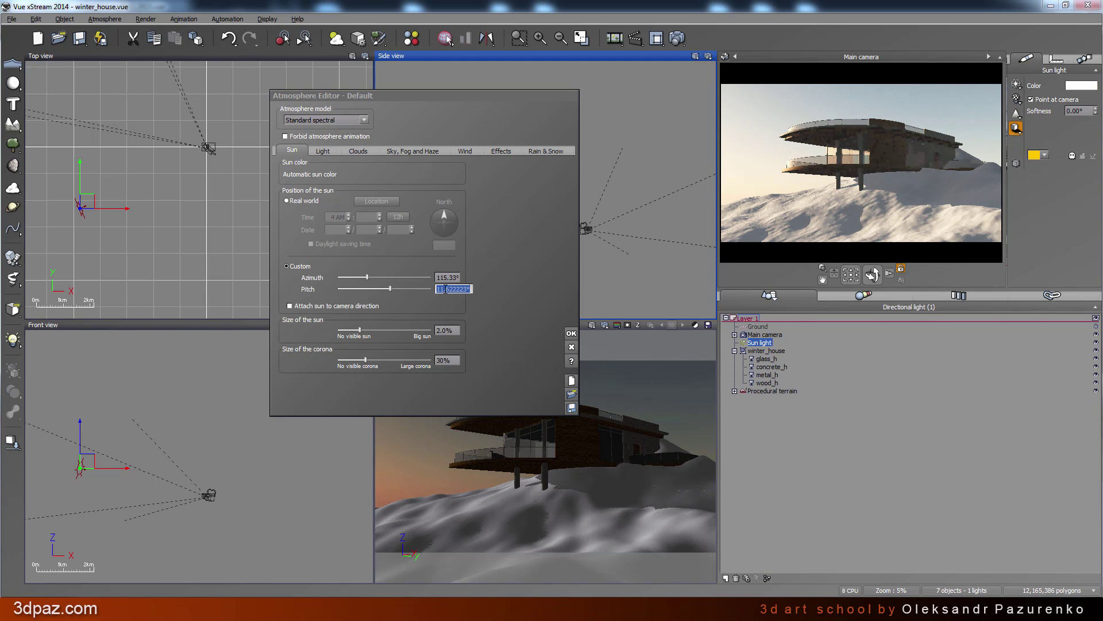
left_click_drag(447, 289, 468, 290)
type("5.")
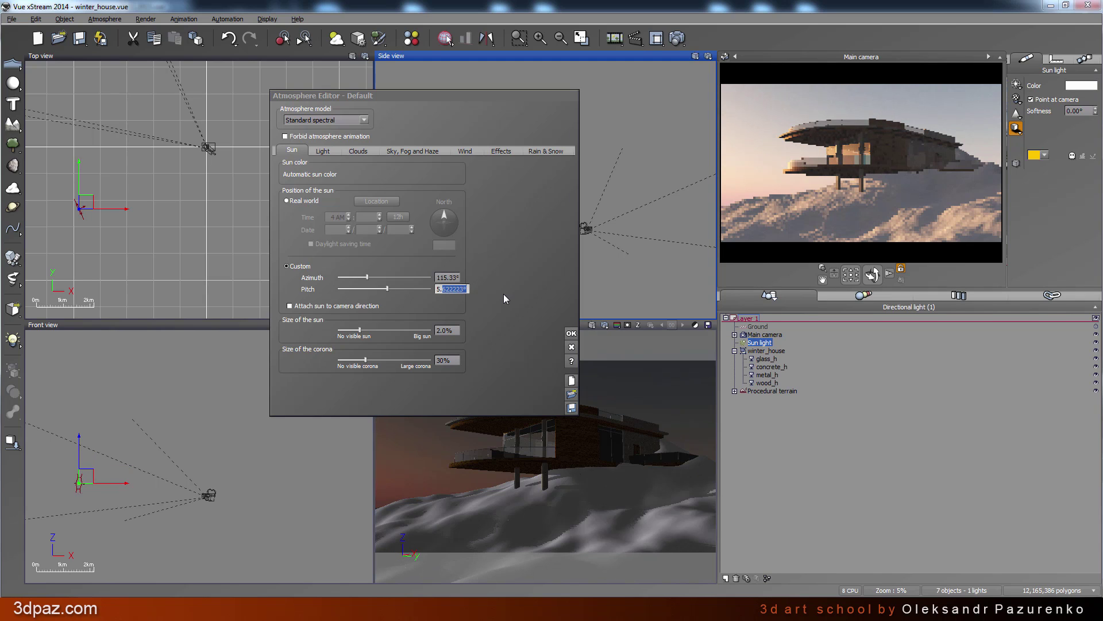
type("41")
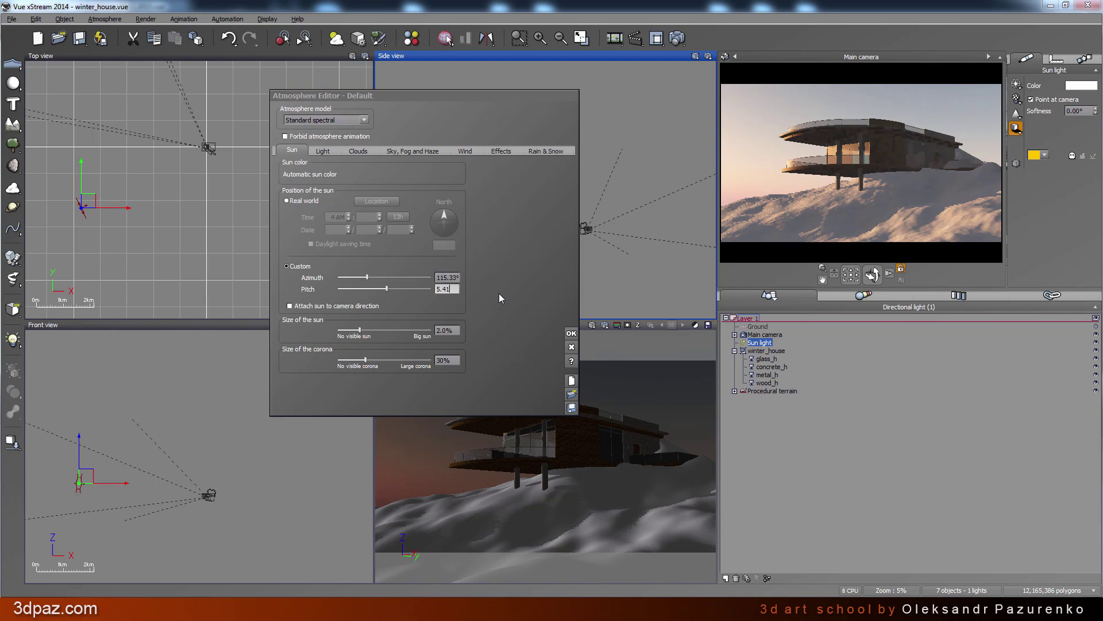
left_click(571, 333)
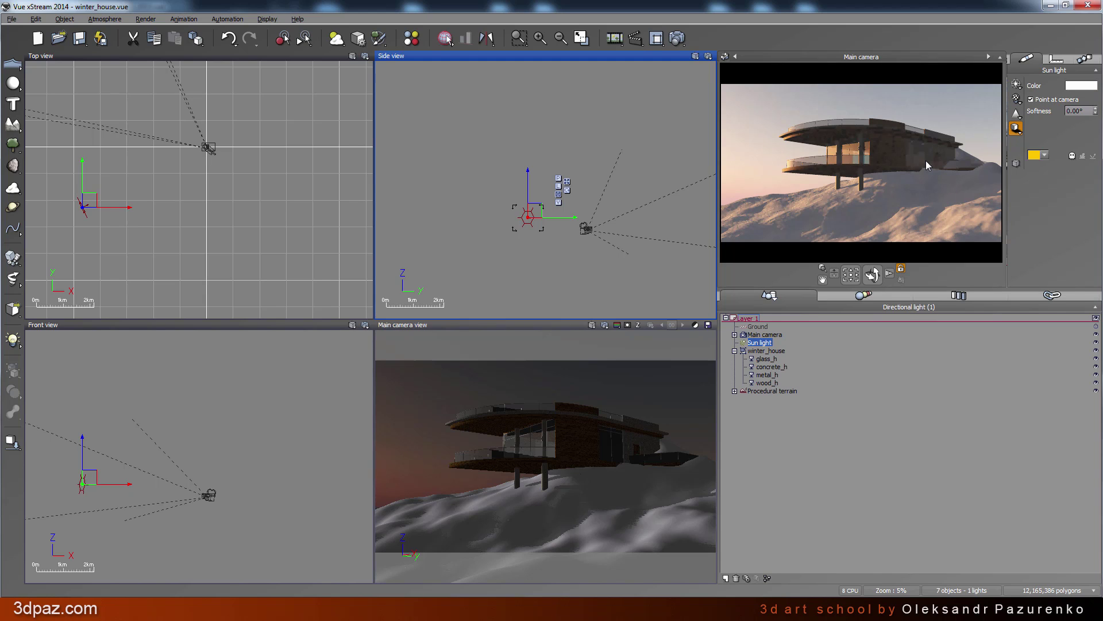
Render the main camera view with the low sun and compare it full-screen with the previous render
left_click(529, 327)
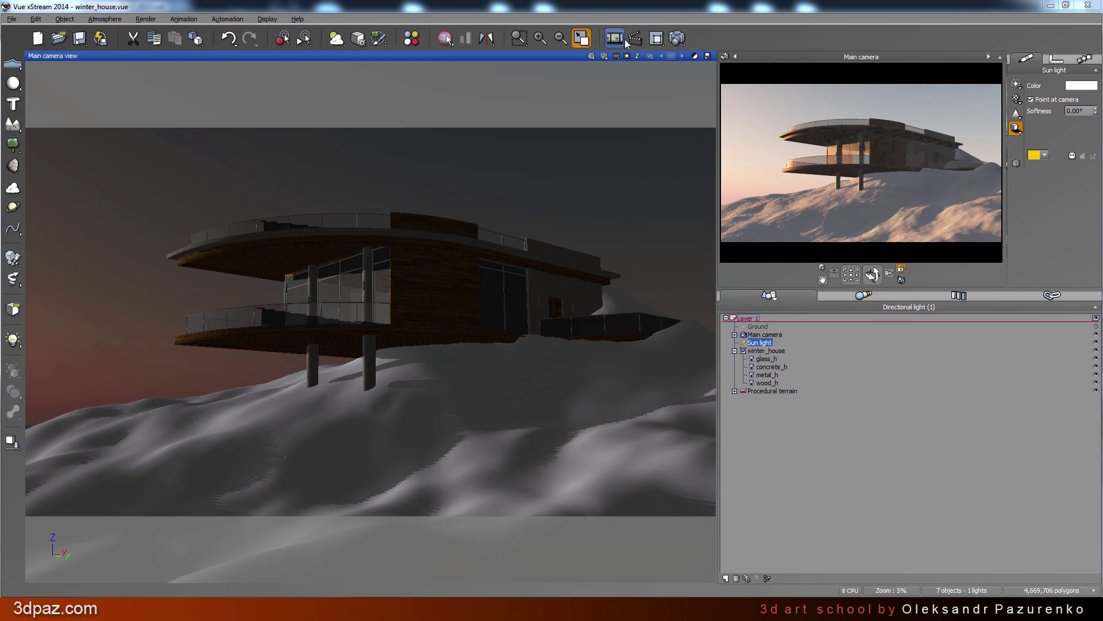
left_click(582, 38)
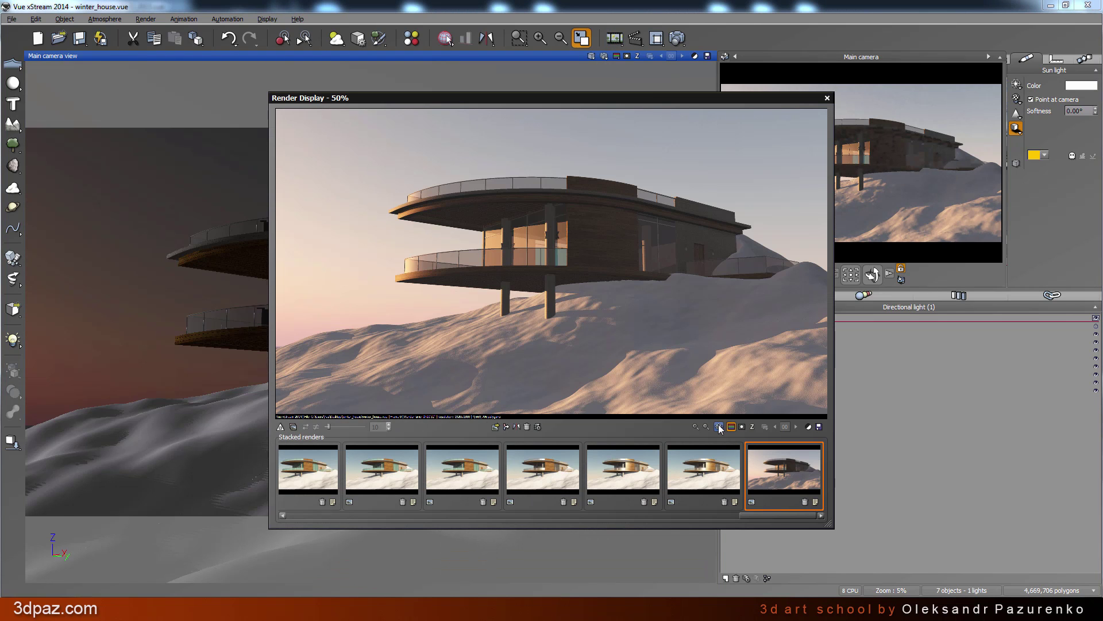
left_click(718, 427)
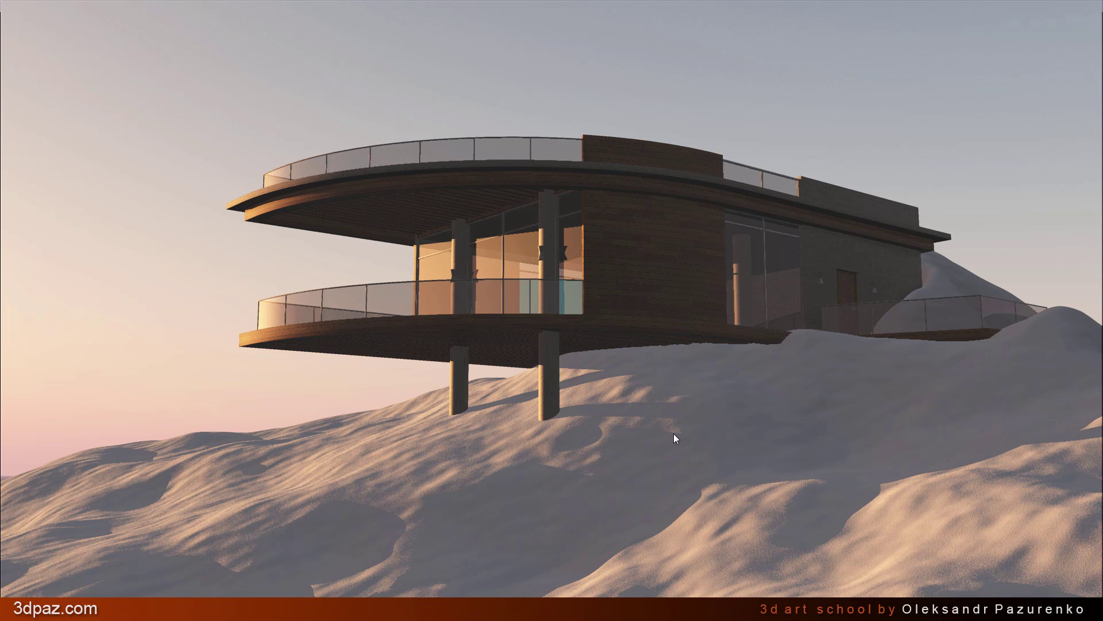
key("Right")
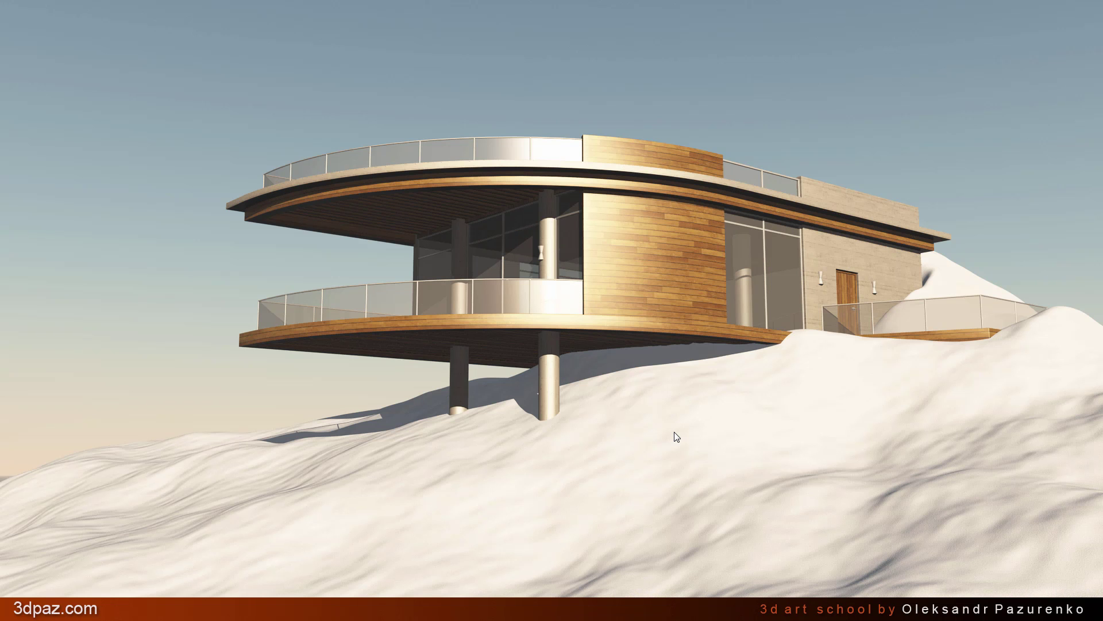
key("Right")
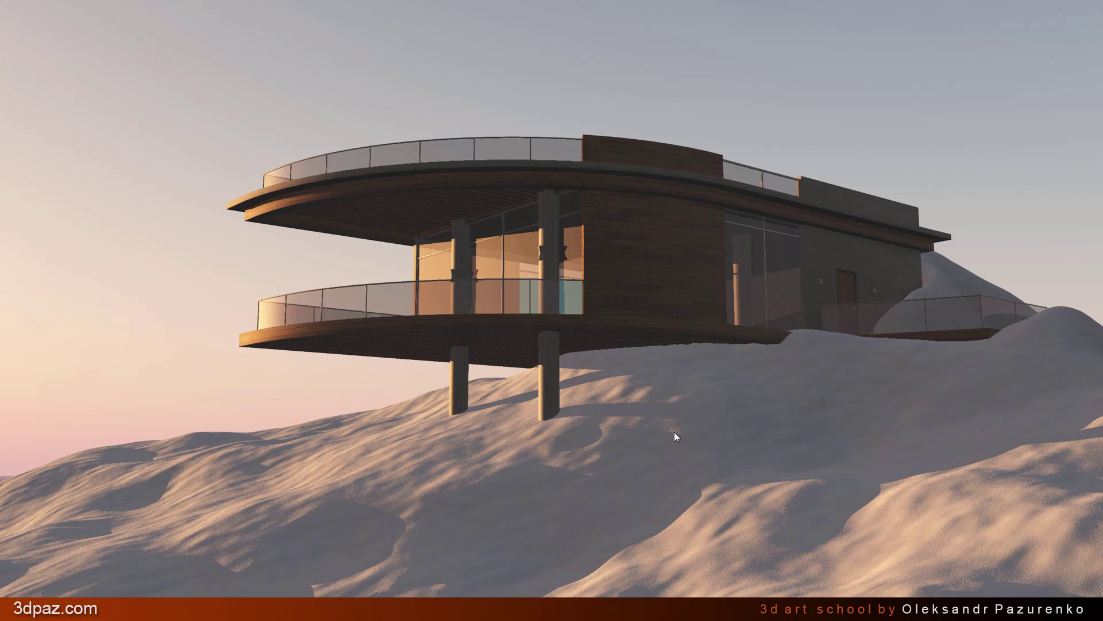
key("Escape")
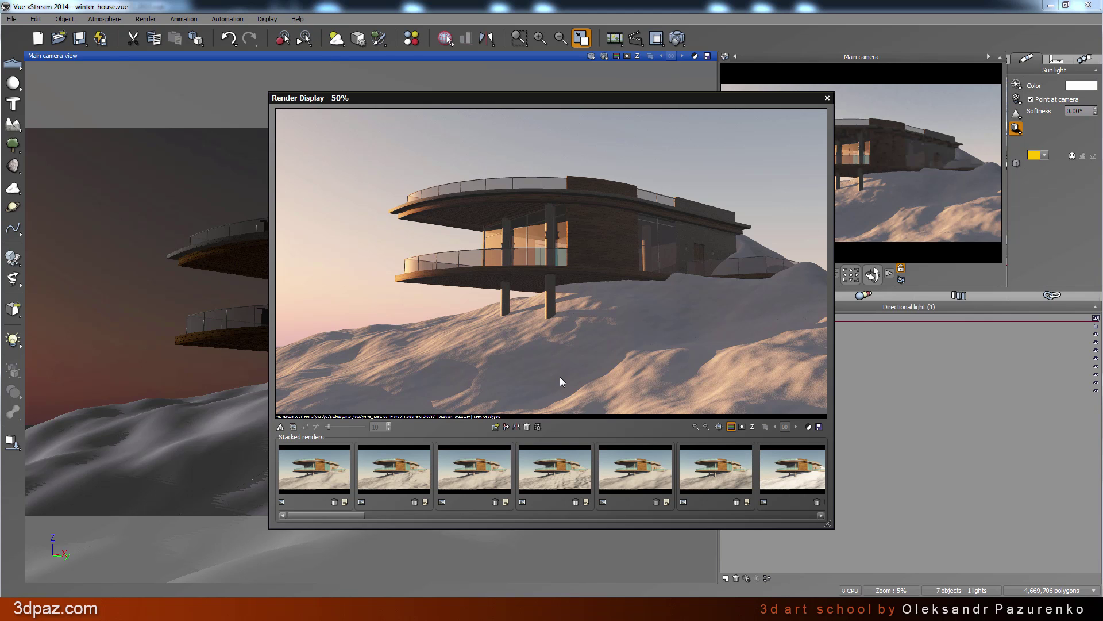
left_click(828, 98)
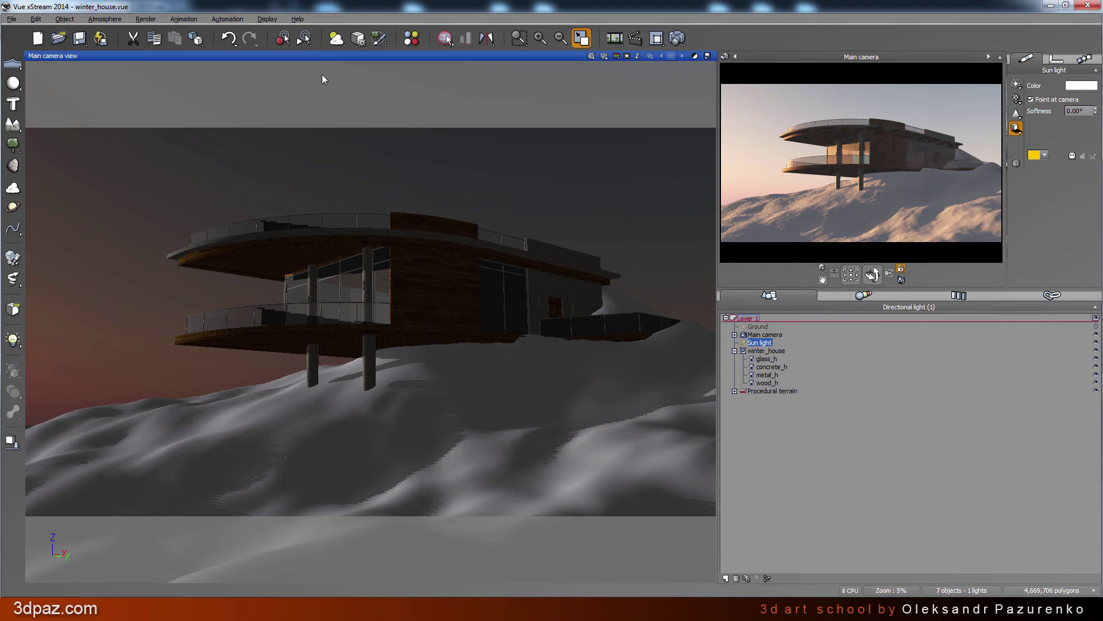
Switch the atmosphere's lighting model to Global illumination and set the artificial ambience to 0.2
left_click(336, 41)
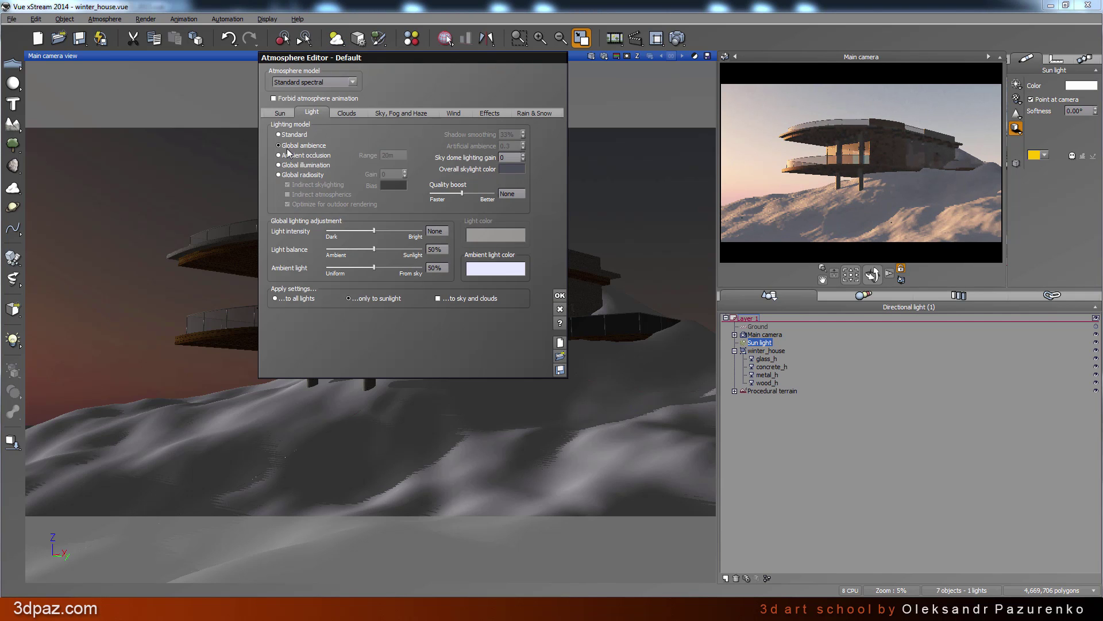
left_click(332, 165)
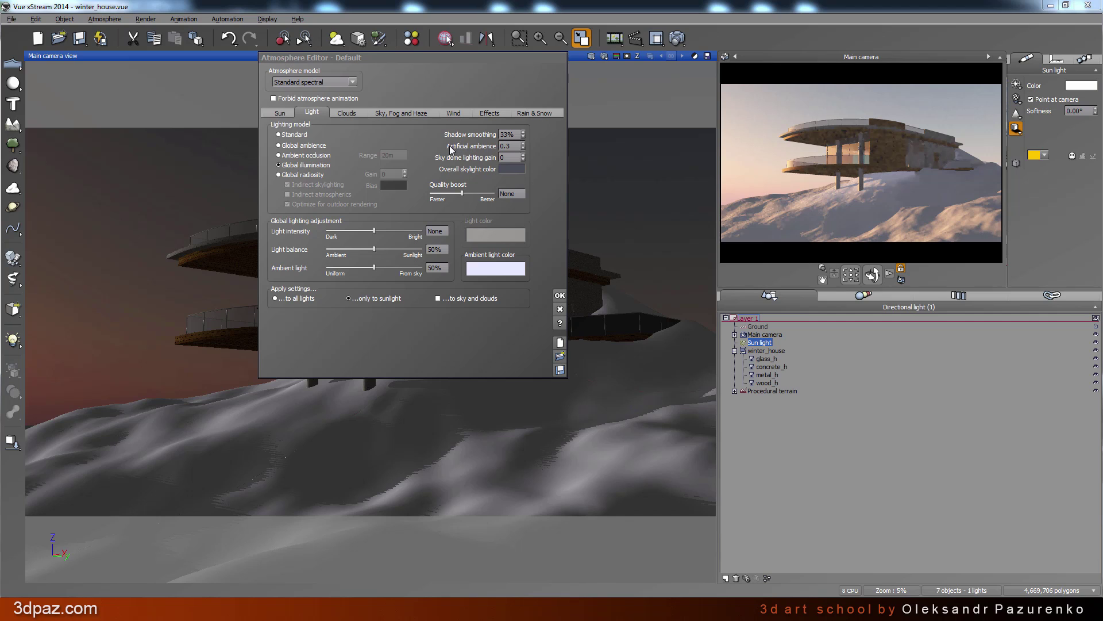
double_click(509, 146)
left_click_drag(505, 146, 527, 150)
type("2")
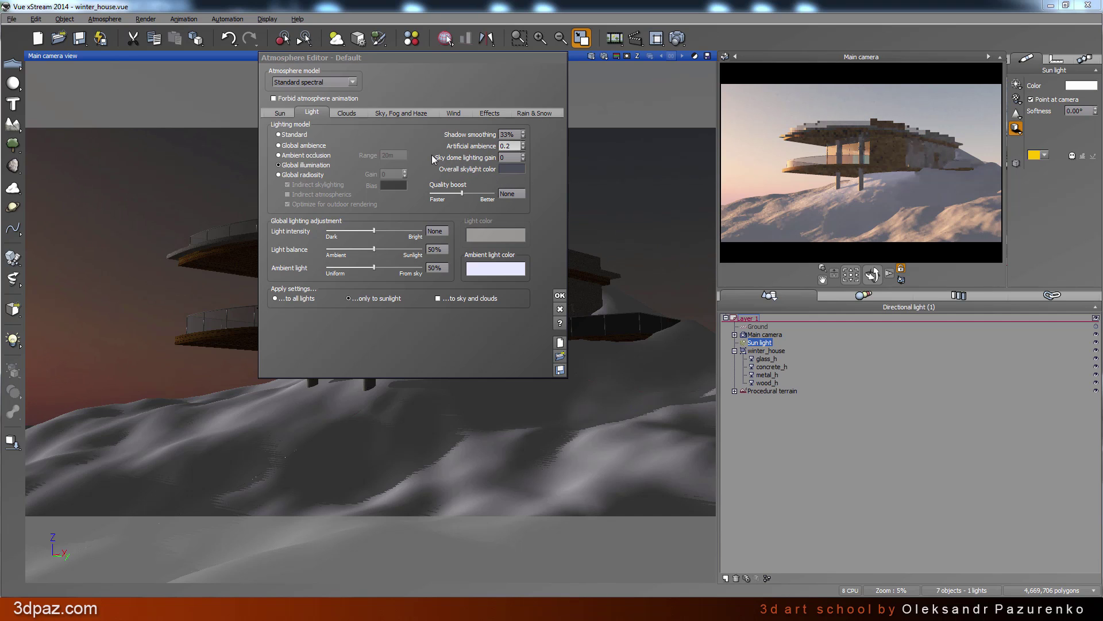
Set the sky dome lighting gain to 2 and the global light intensity to +0.5
left_click(499, 158)
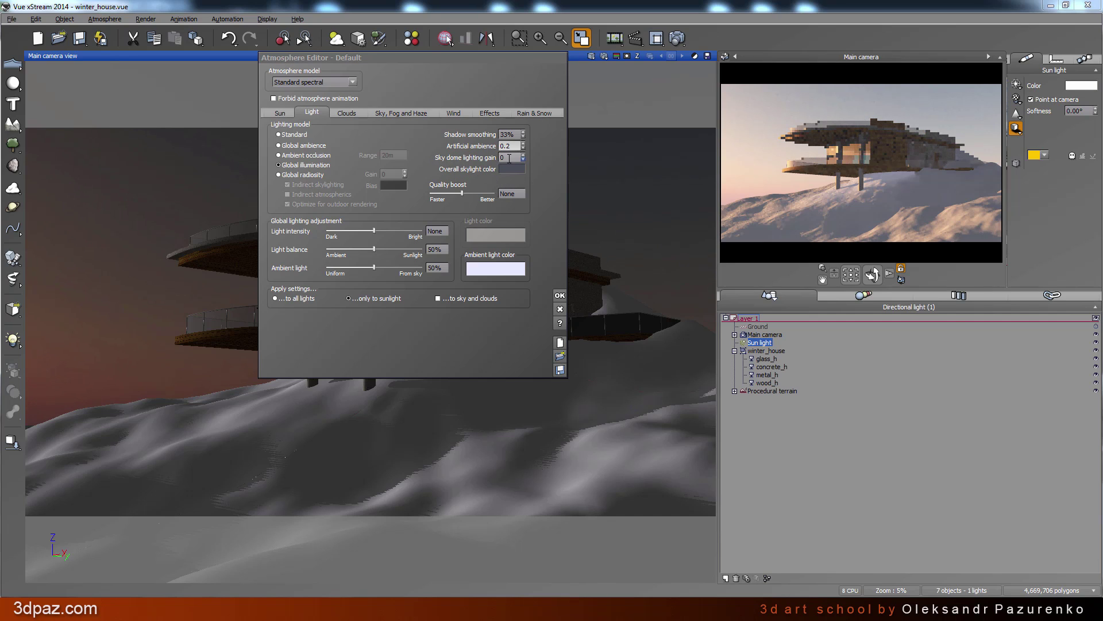
double_click(502, 157)
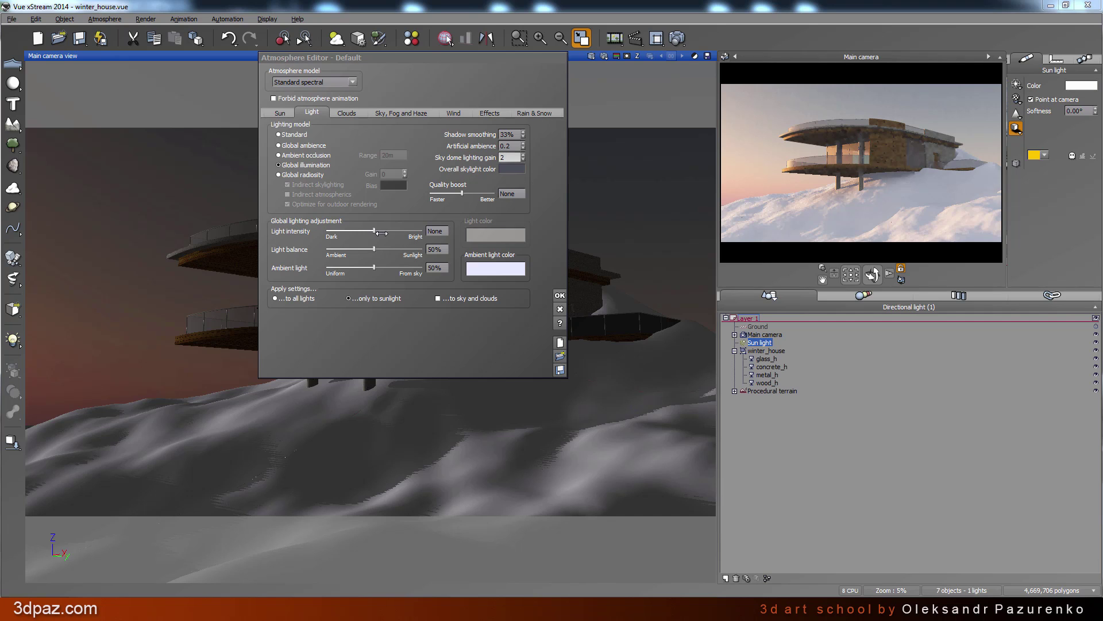
left_click_drag(382, 233, 384, 232)
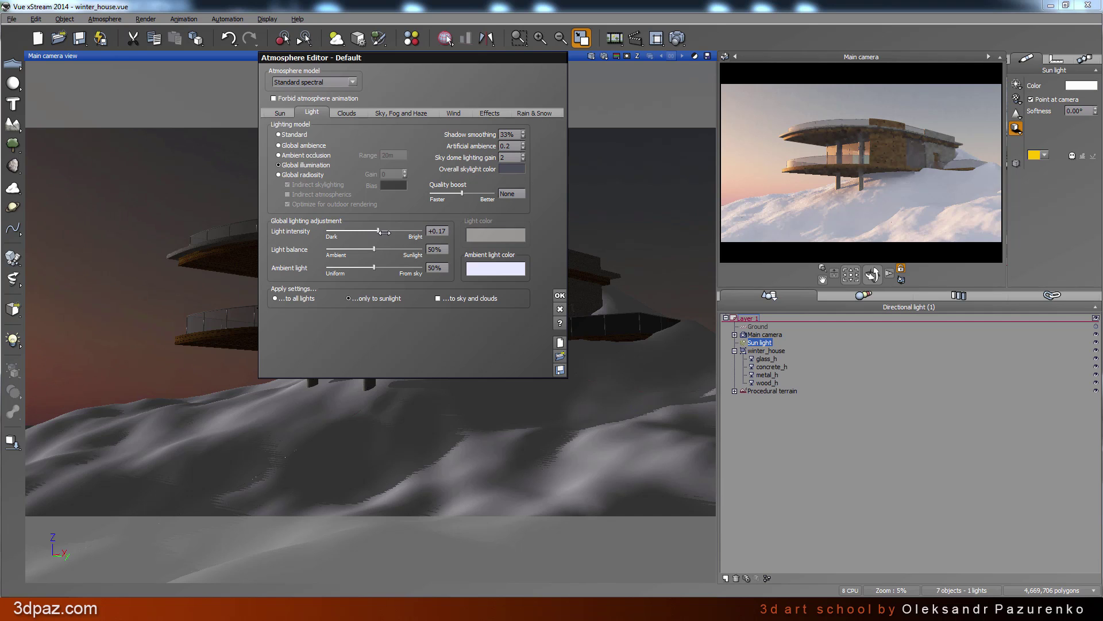
left_click(437, 230)
left_click_drag(435, 230, 451, 234)
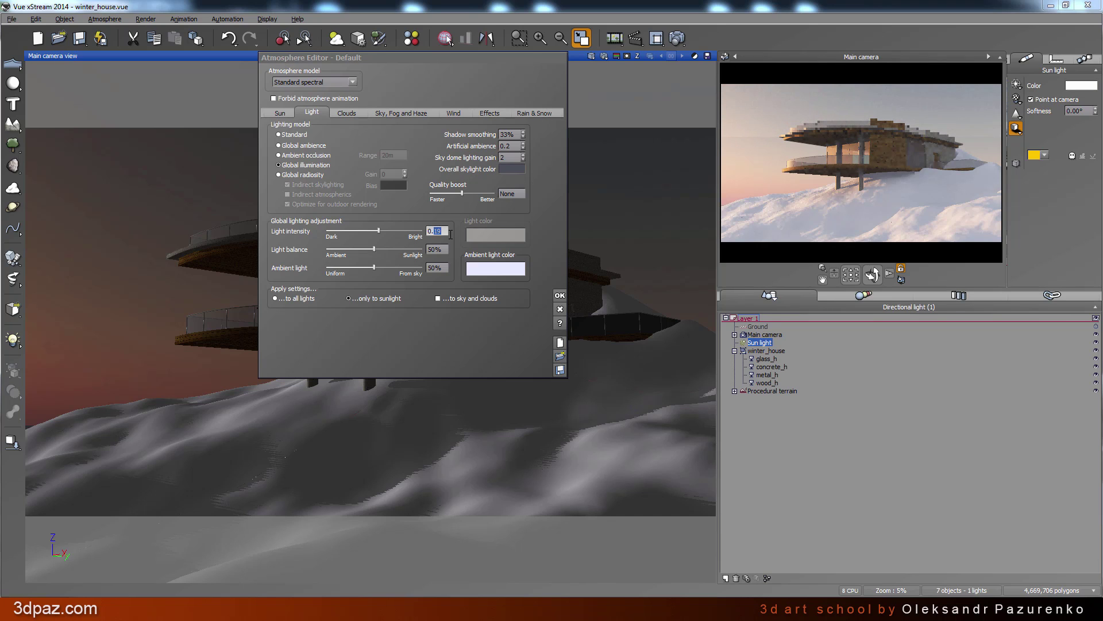
type("5")
key("Return")
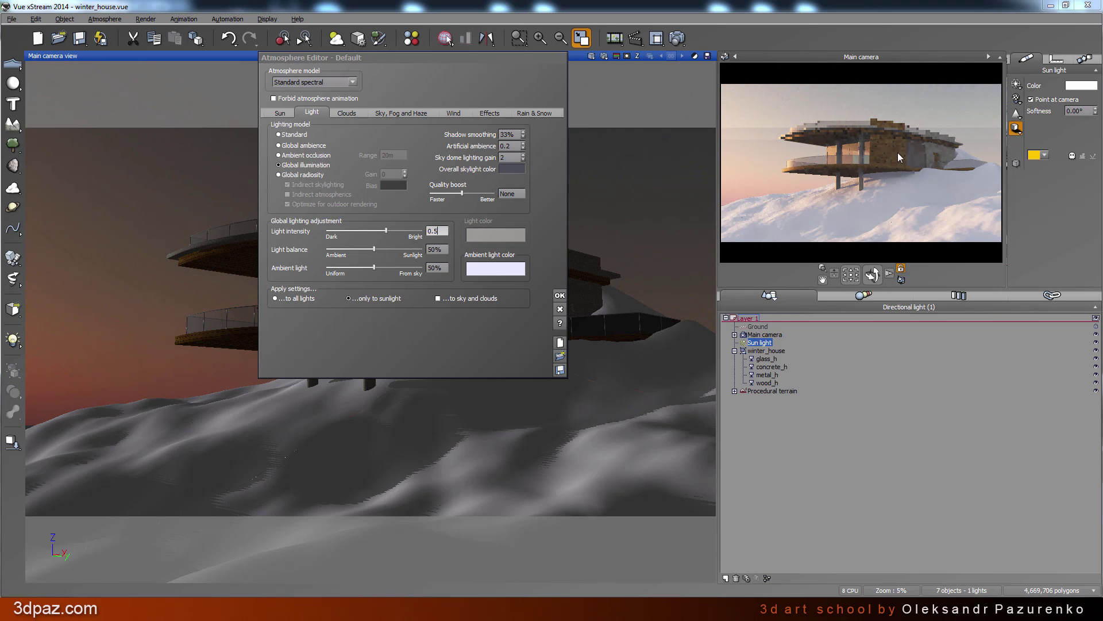
Refresh the main camera preview and accept the atmosphere's lighting settings
right_click(757, 205)
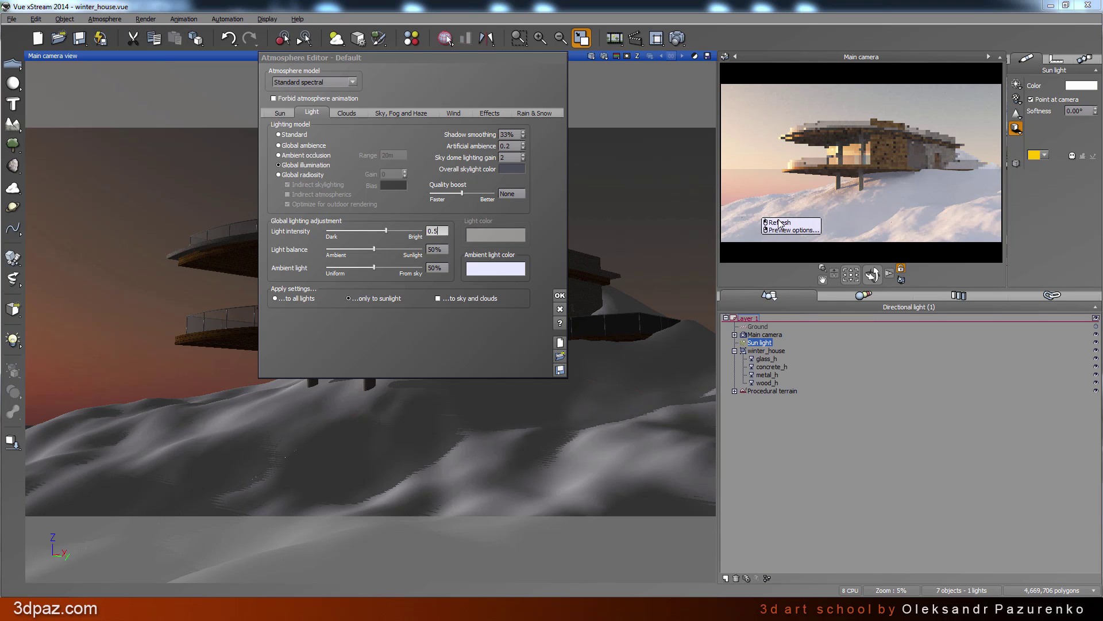
left_click(780, 223)
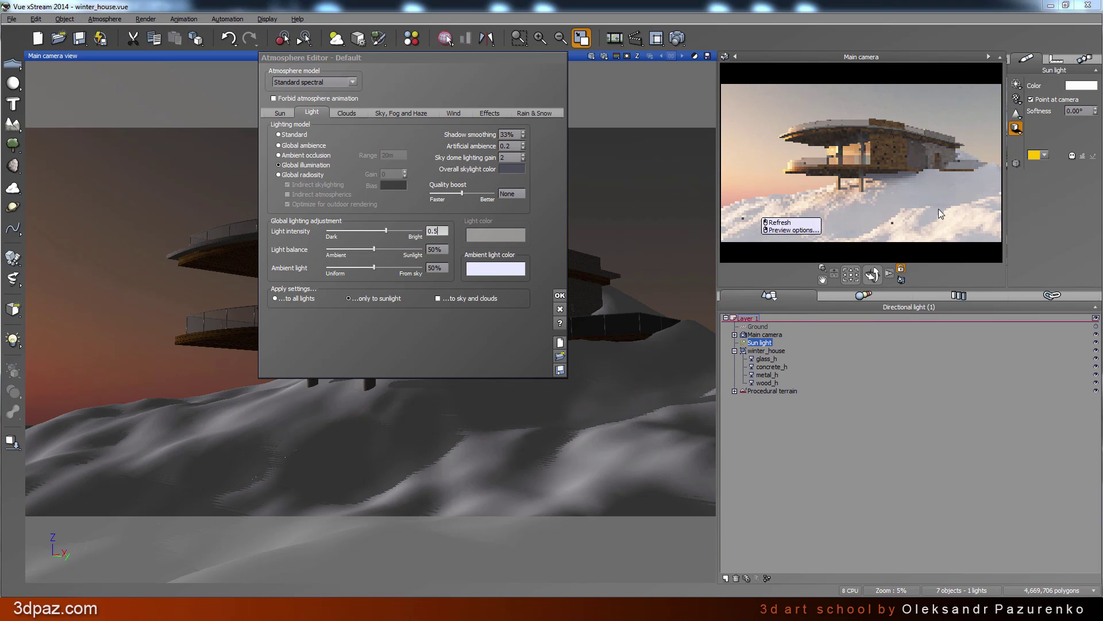
left_click(560, 295)
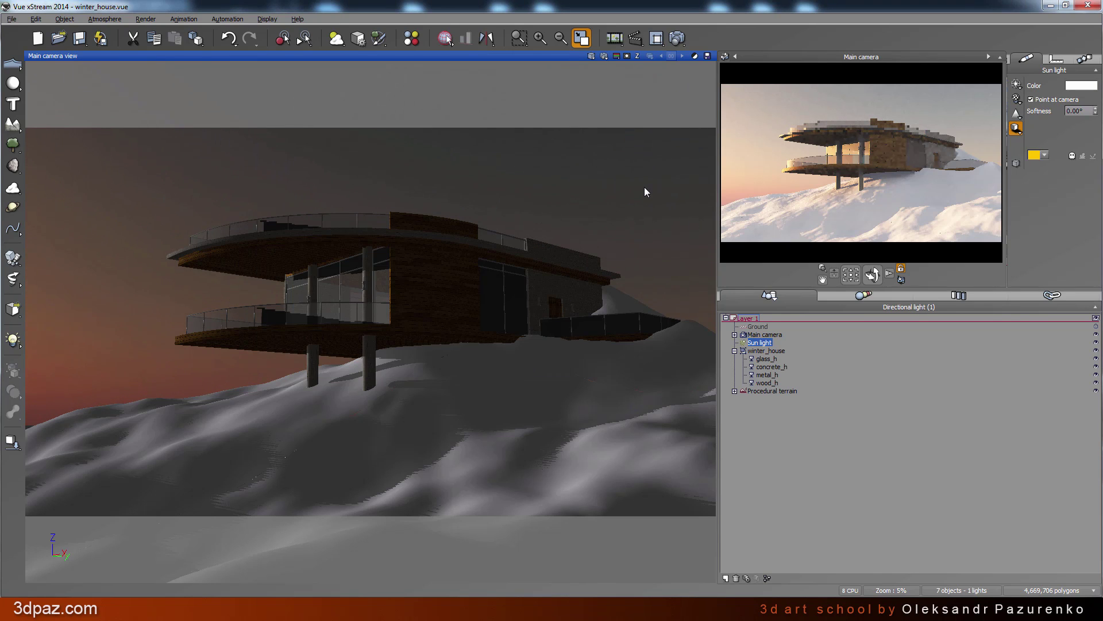
Render the main camera view with global illumination and compare it full-screen with the previous render
left_click(614, 38)
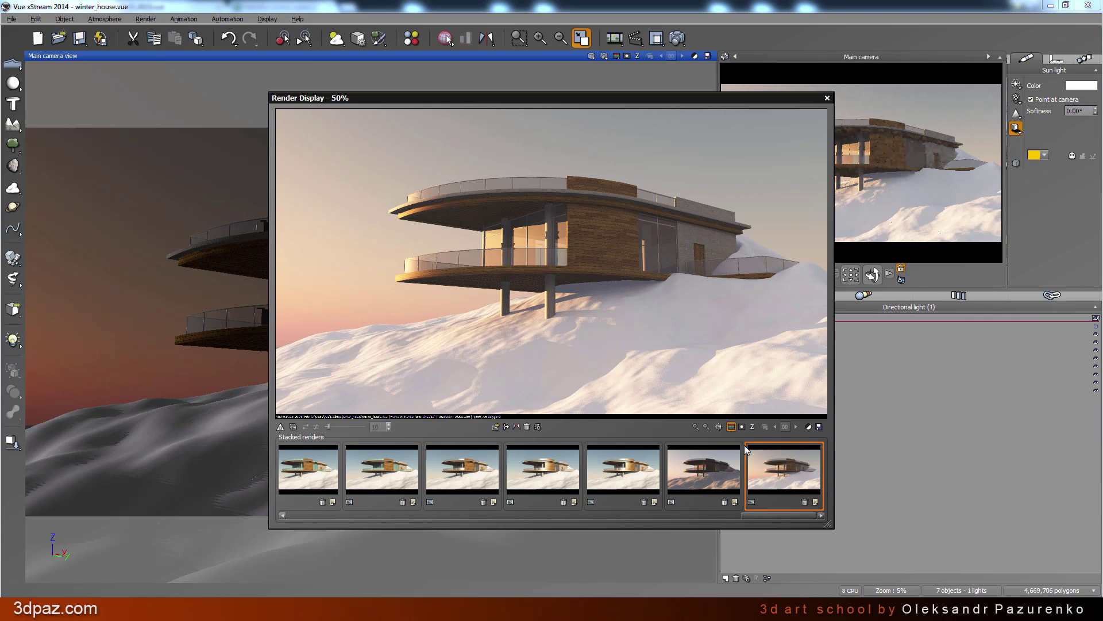
left_click(719, 426)
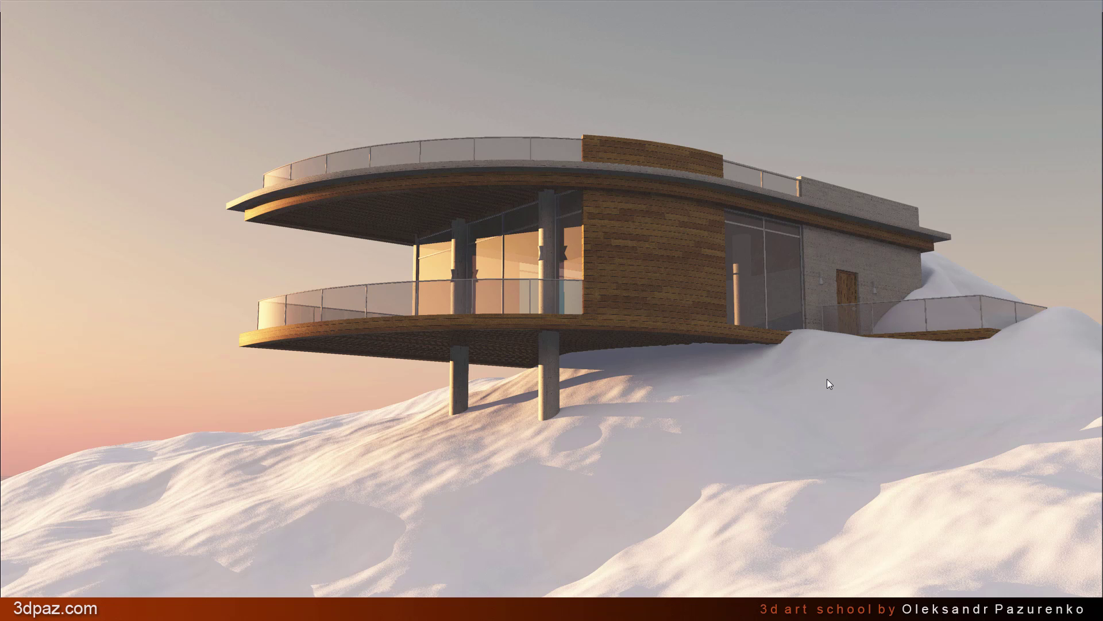
key("Right")
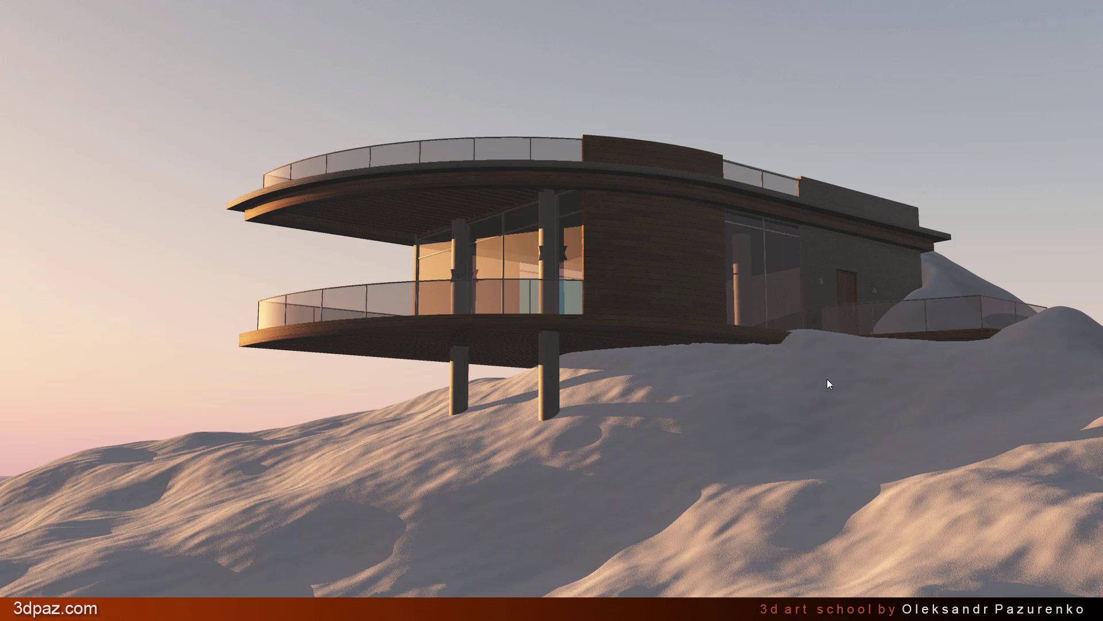
key("Right")
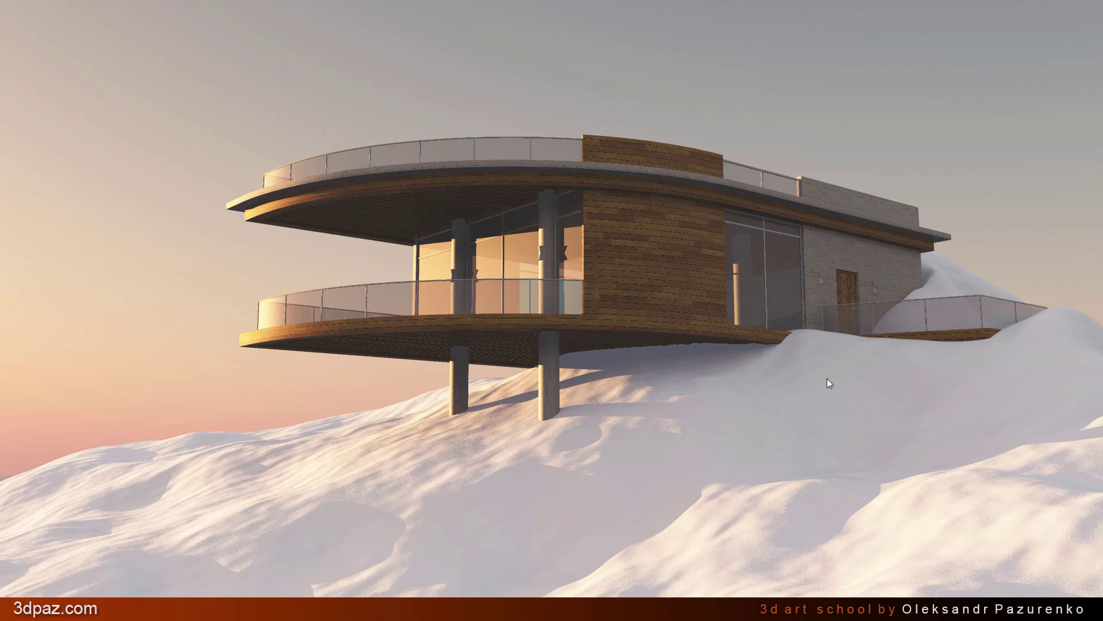
key("Escape")
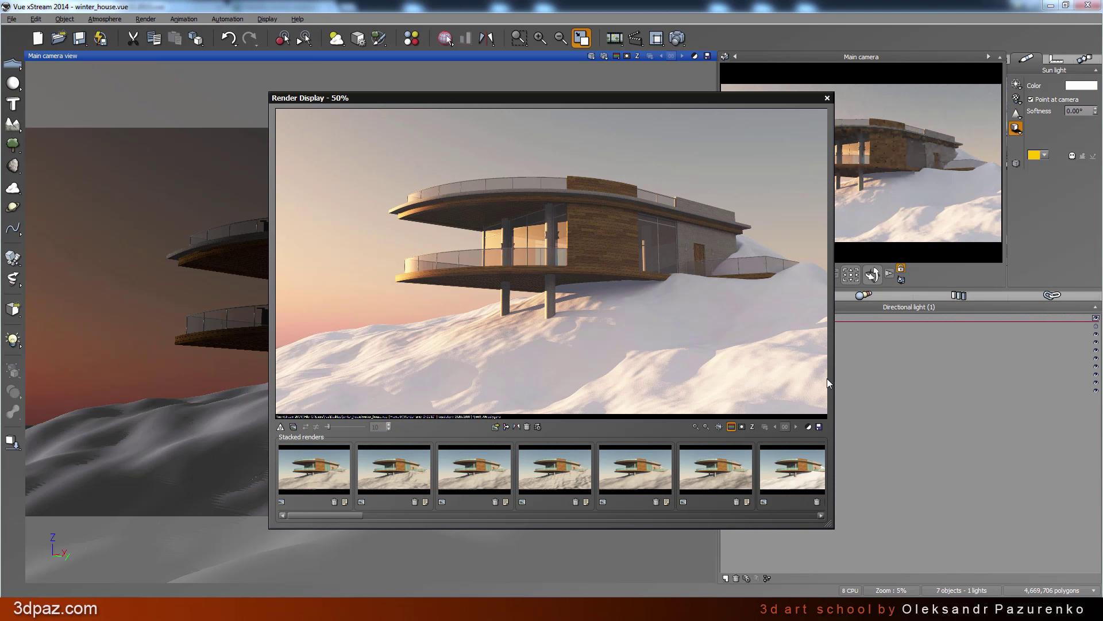
Change the atmosphere's overall skylight color to a blue with red 19 and green 25
key("F4")
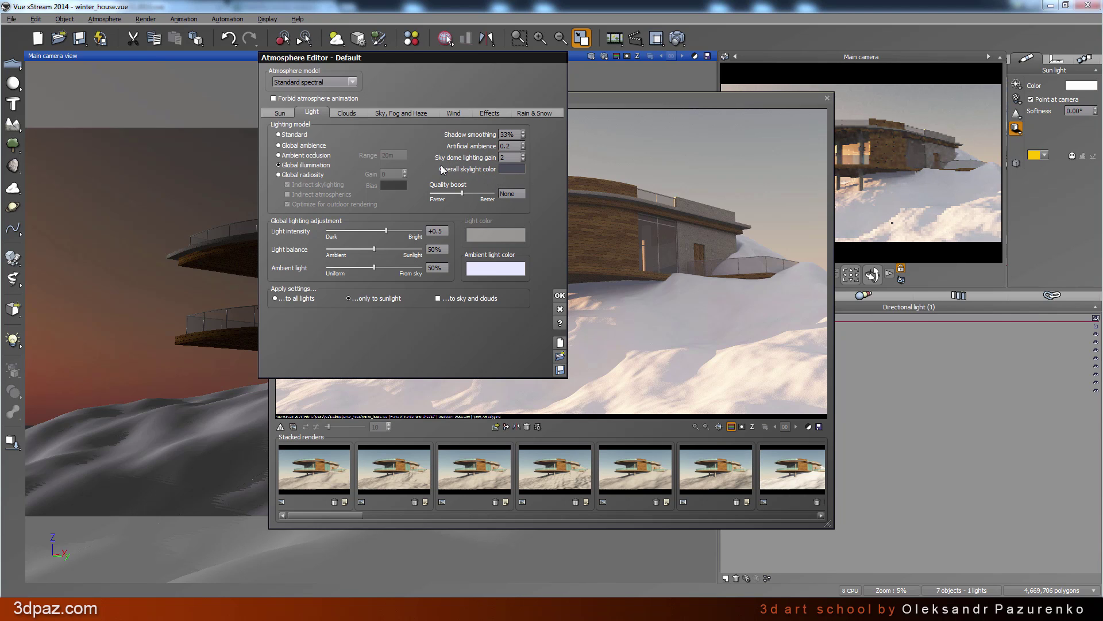
left_click(519, 168)
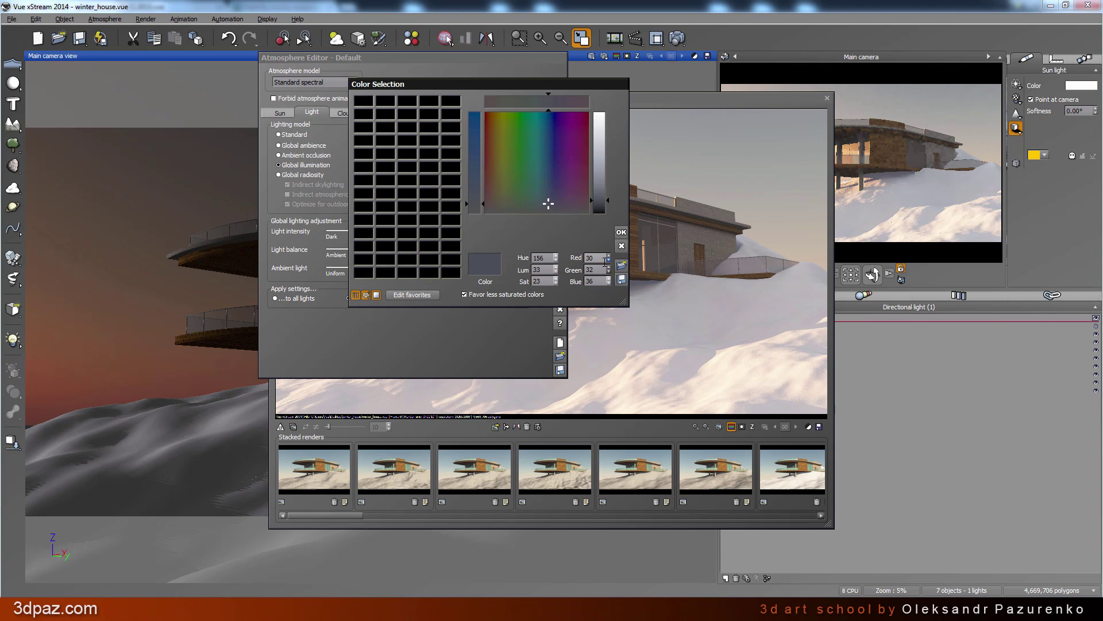
double_click(592, 258)
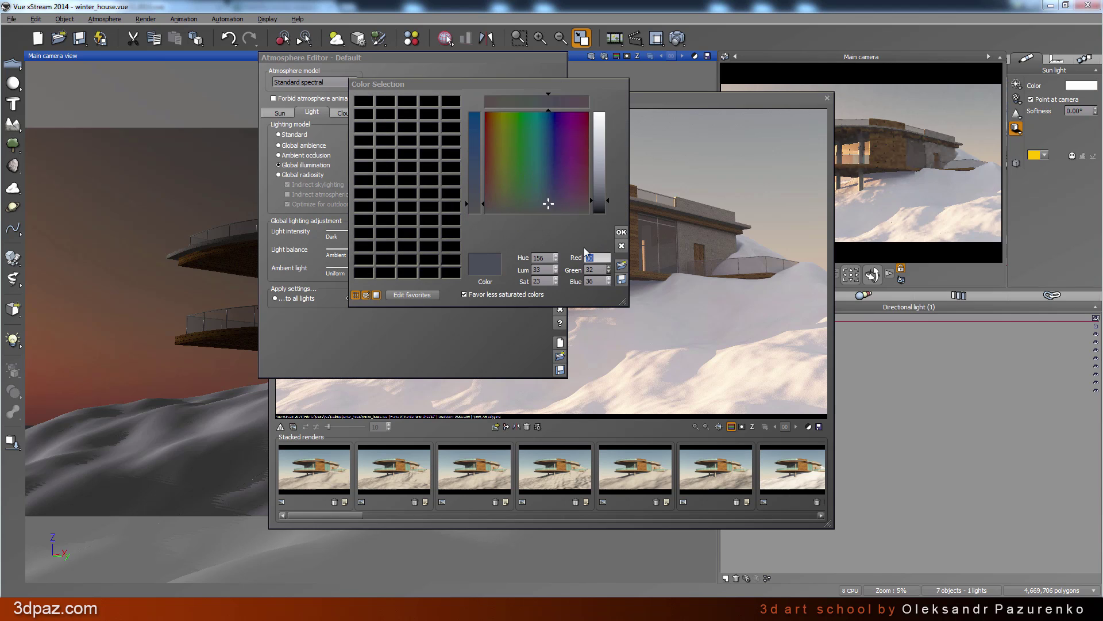
type("15")
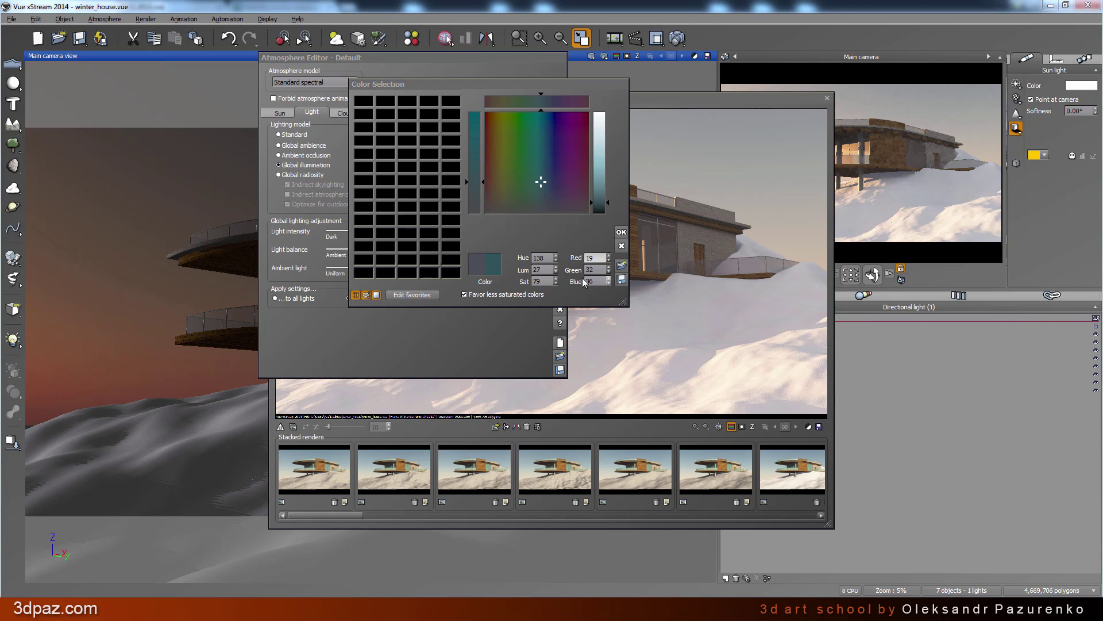
double_click(595, 270)
type("25")
double_click(597, 282)
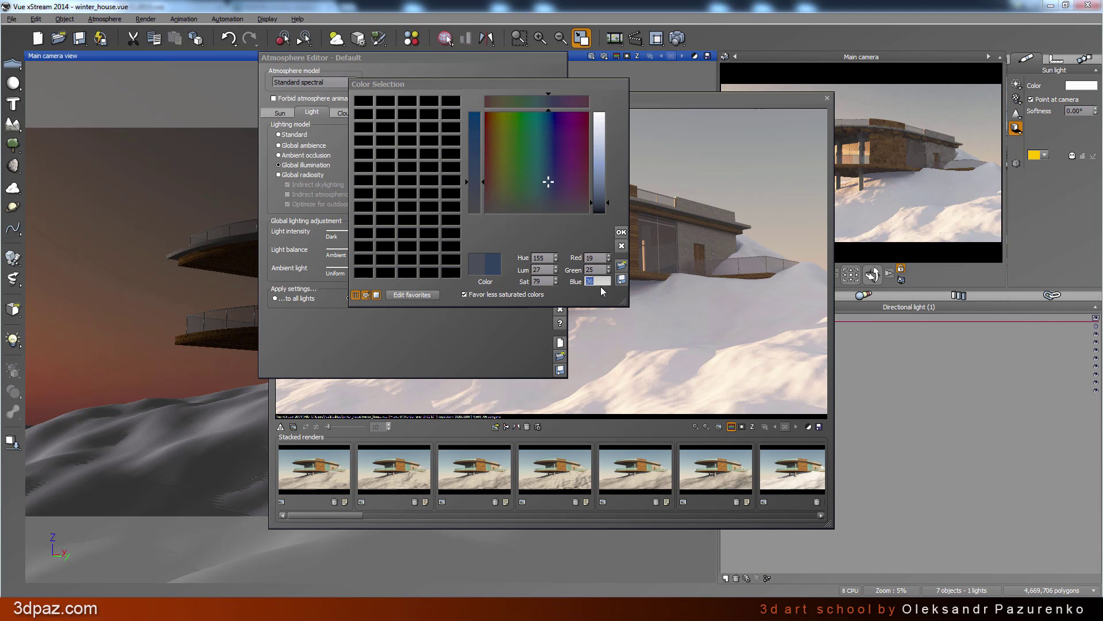
left_click(621, 232)
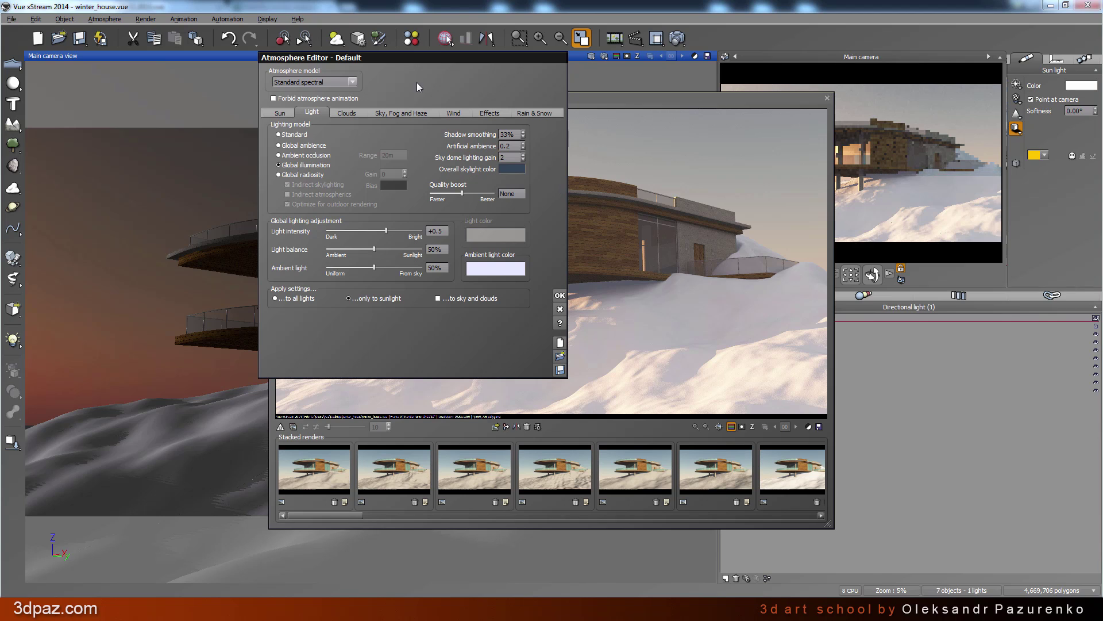
Set the atmosphere's sky color to red 0, green 57, blue 179 and accept the atmosphere settings
left_click_drag(412, 60, 343, 95)
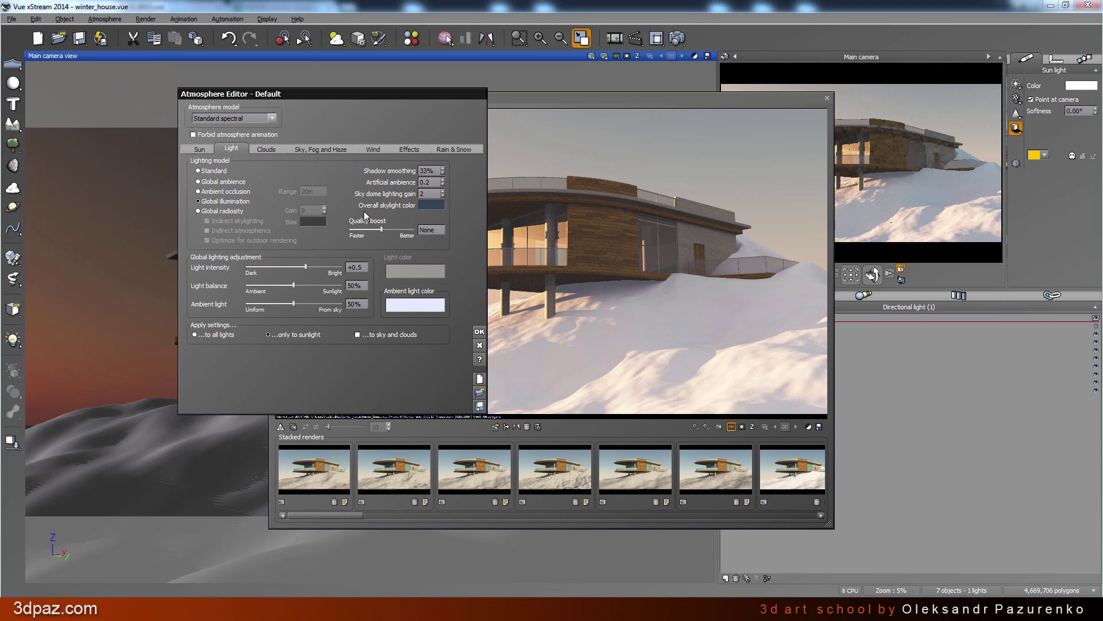
left_click(316, 149)
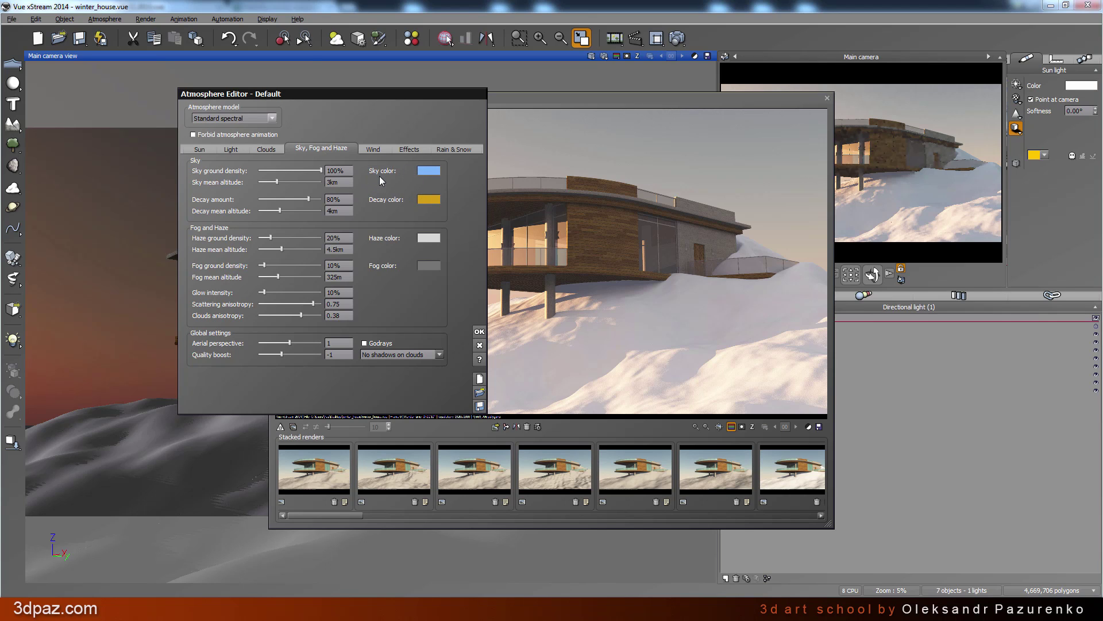
left_click(437, 173)
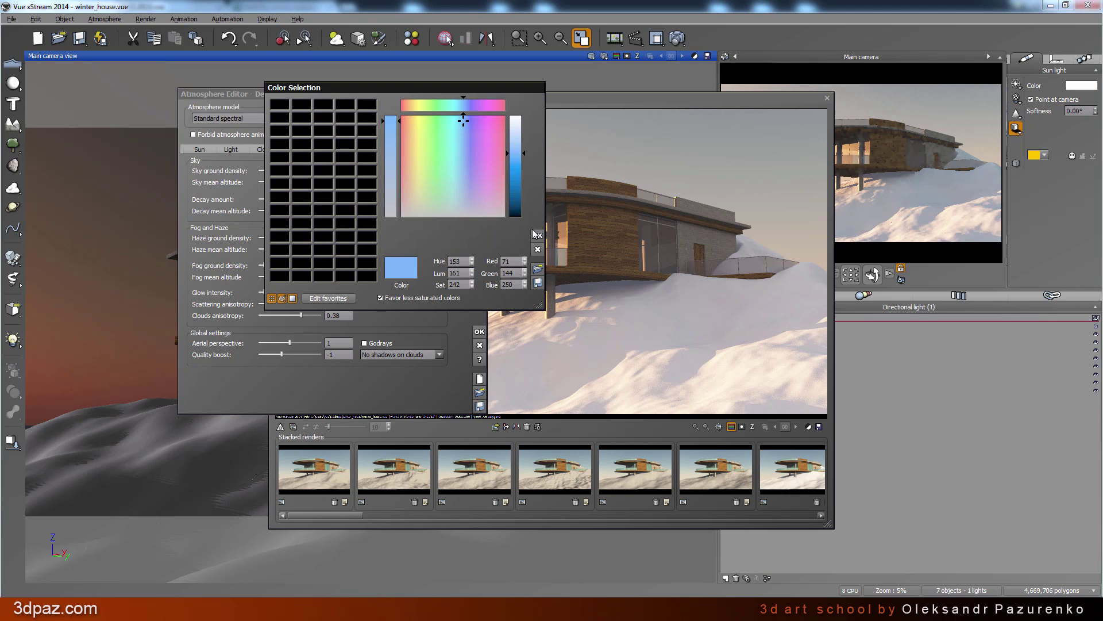
left_click(590, 274)
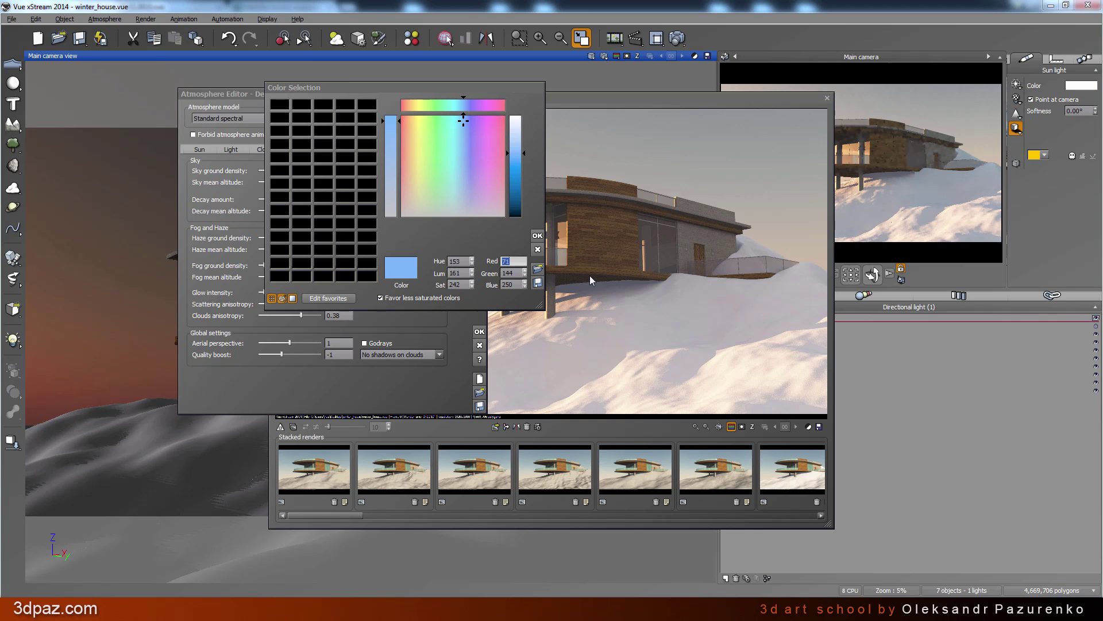
type("0")
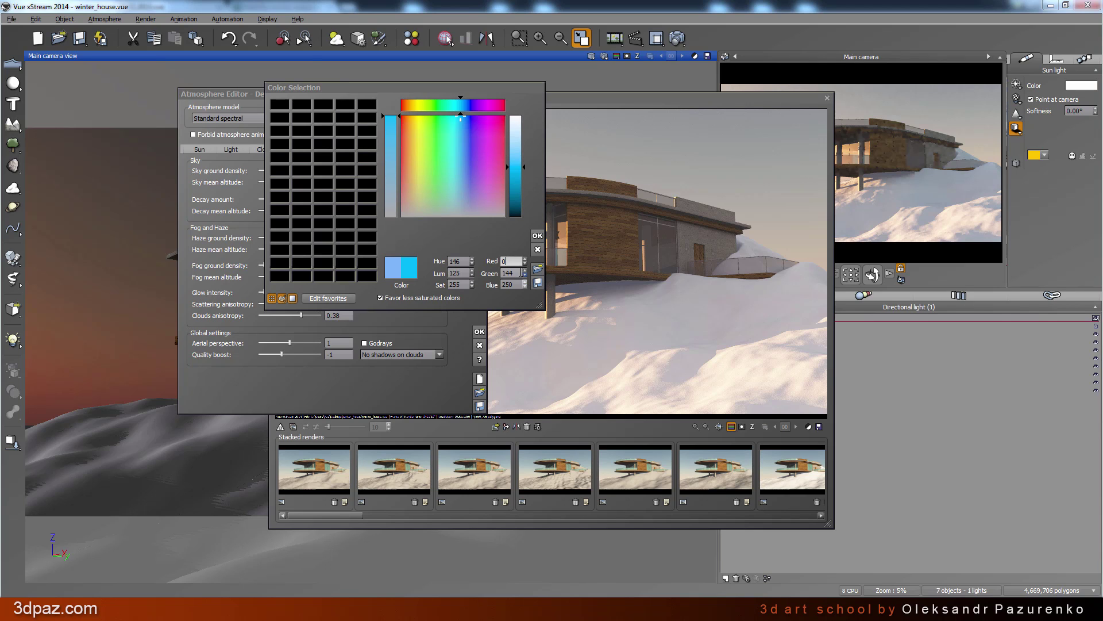
left_click(518, 272)
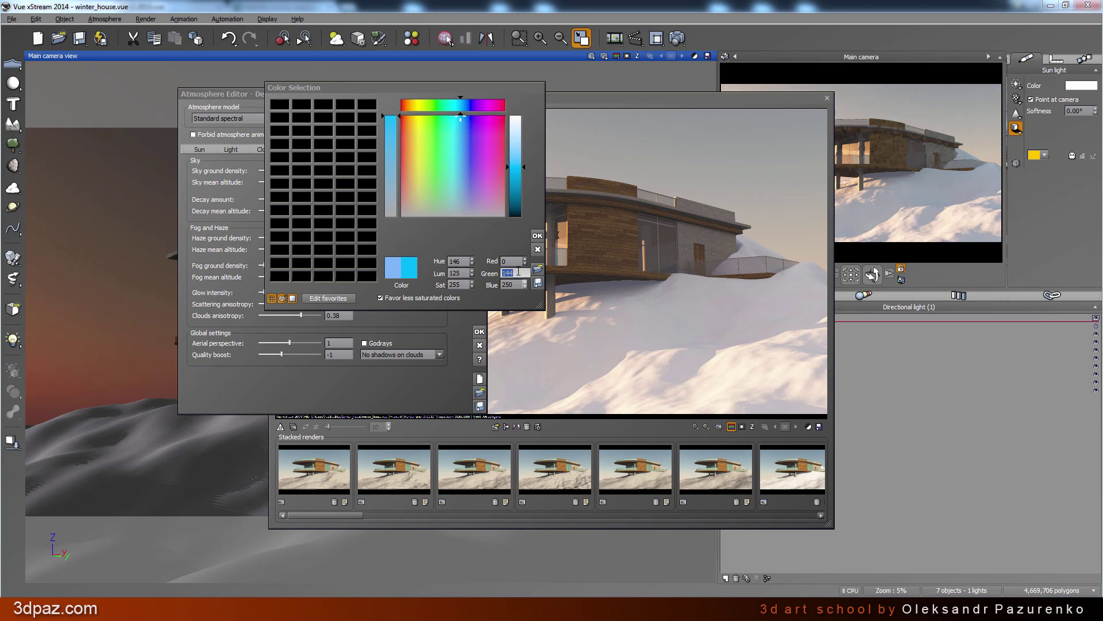
type("57")
left_click(521, 285)
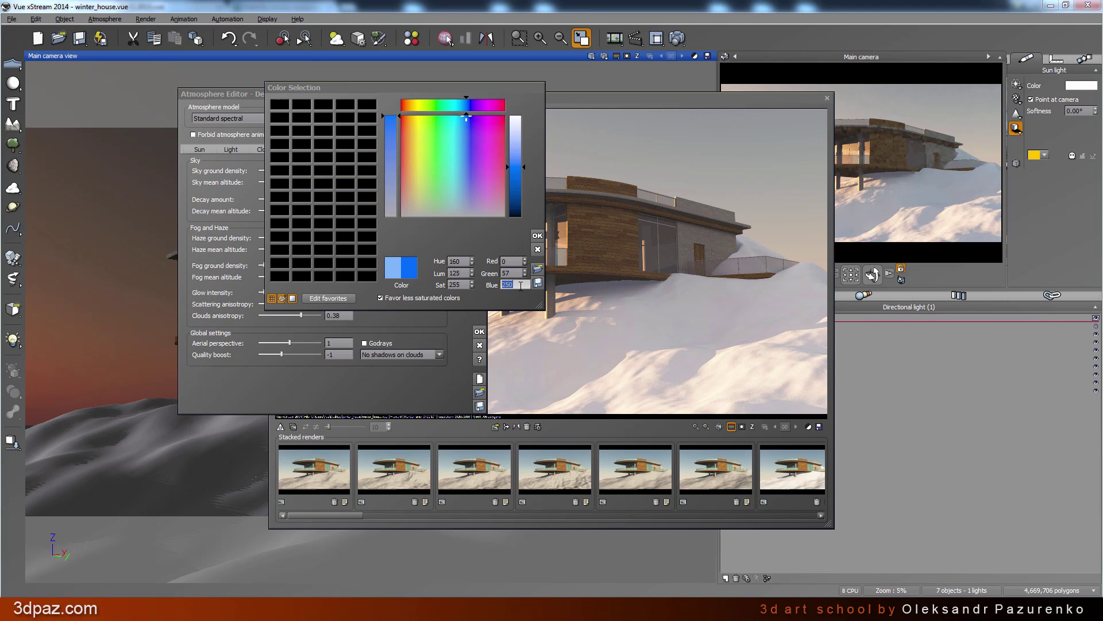
type("179")
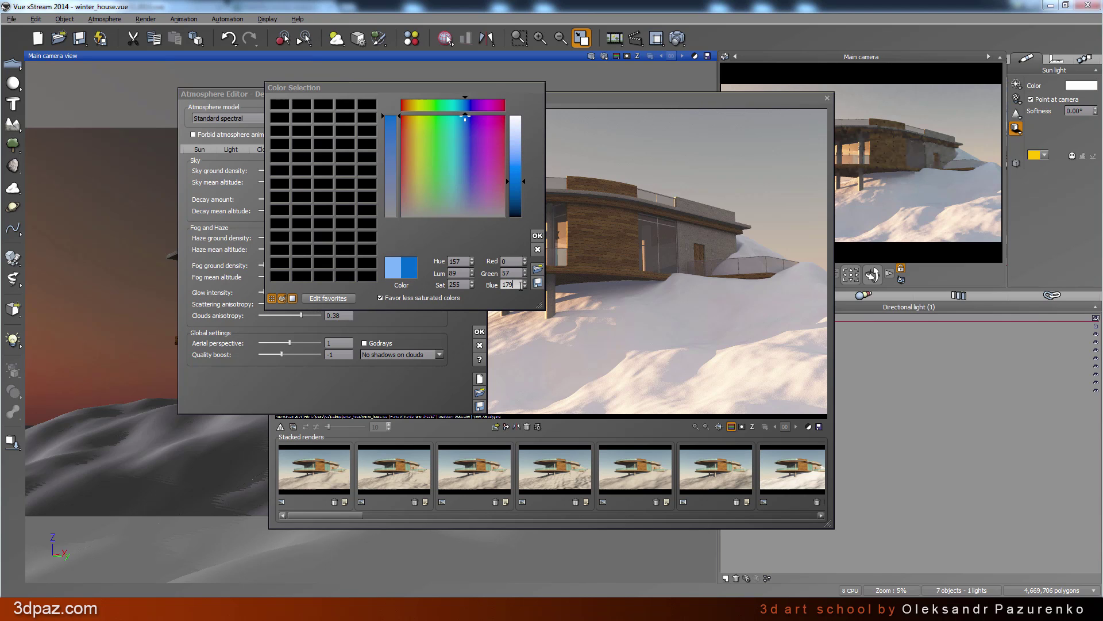
left_click(539, 236)
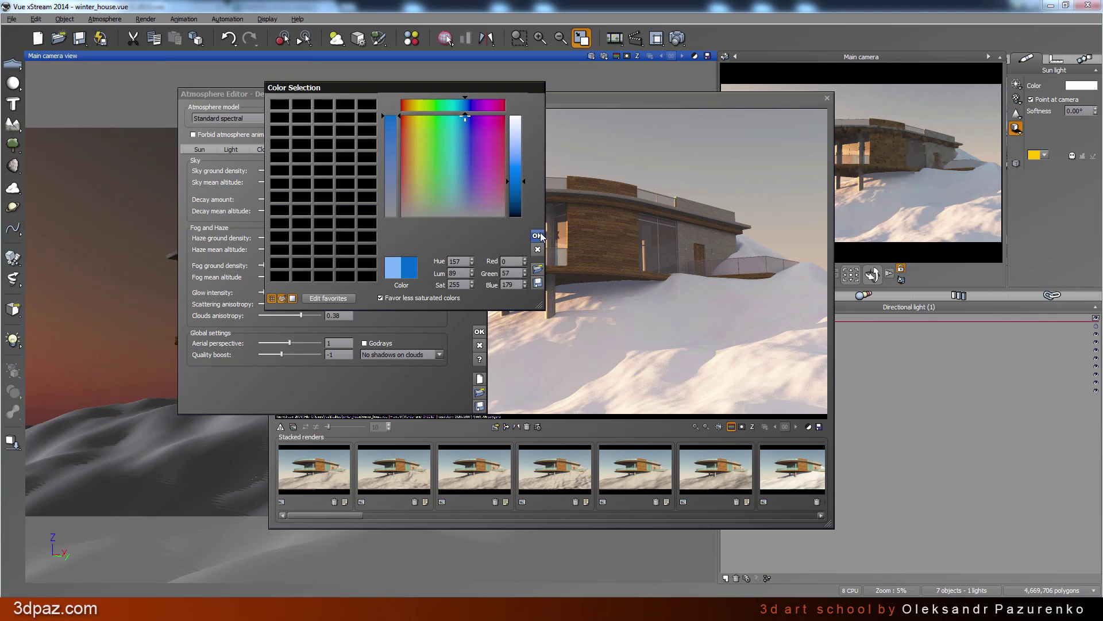
left_click(479, 331)
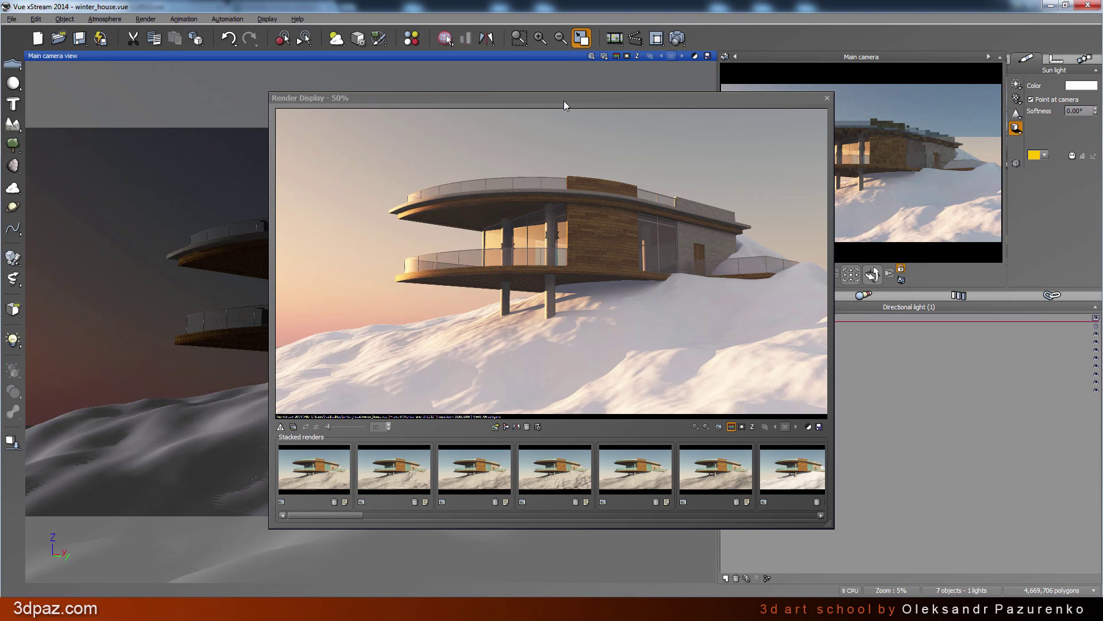
Render the scene with the new sky and skylight colors, inspect it full-screen, and close the render display
left_click_drag(564, 100, 435, 70)
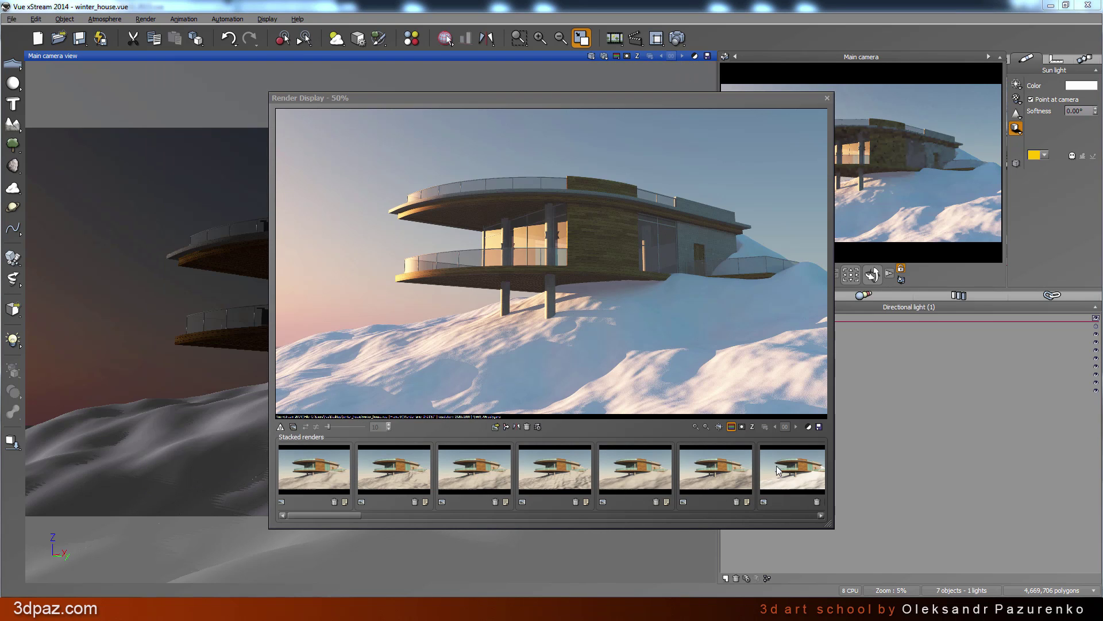
left_click(719, 427)
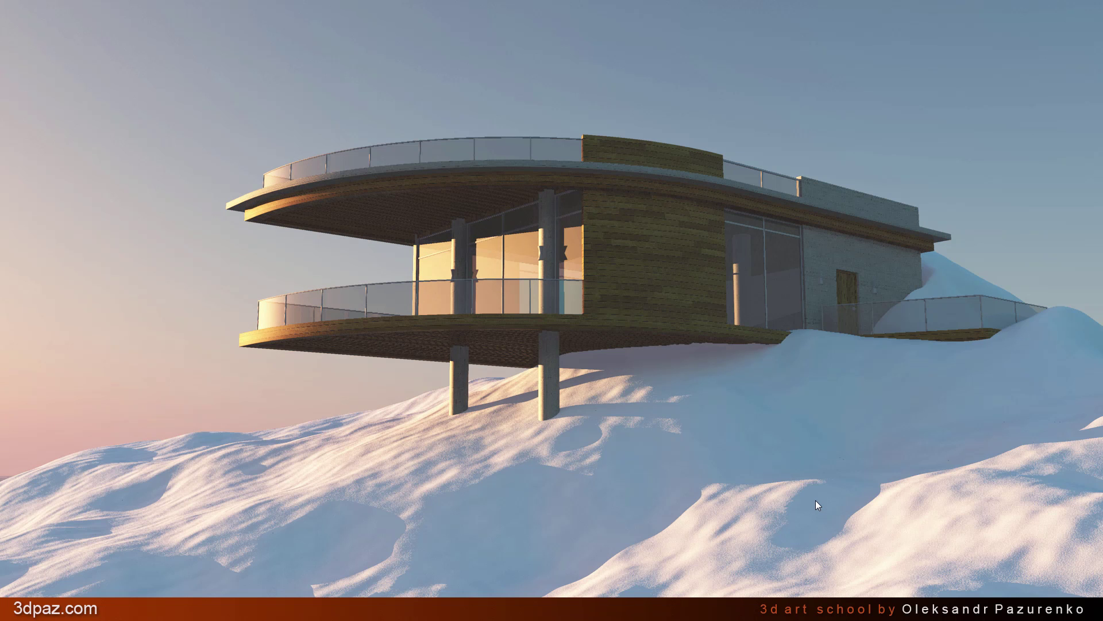
left_click(815, 500)
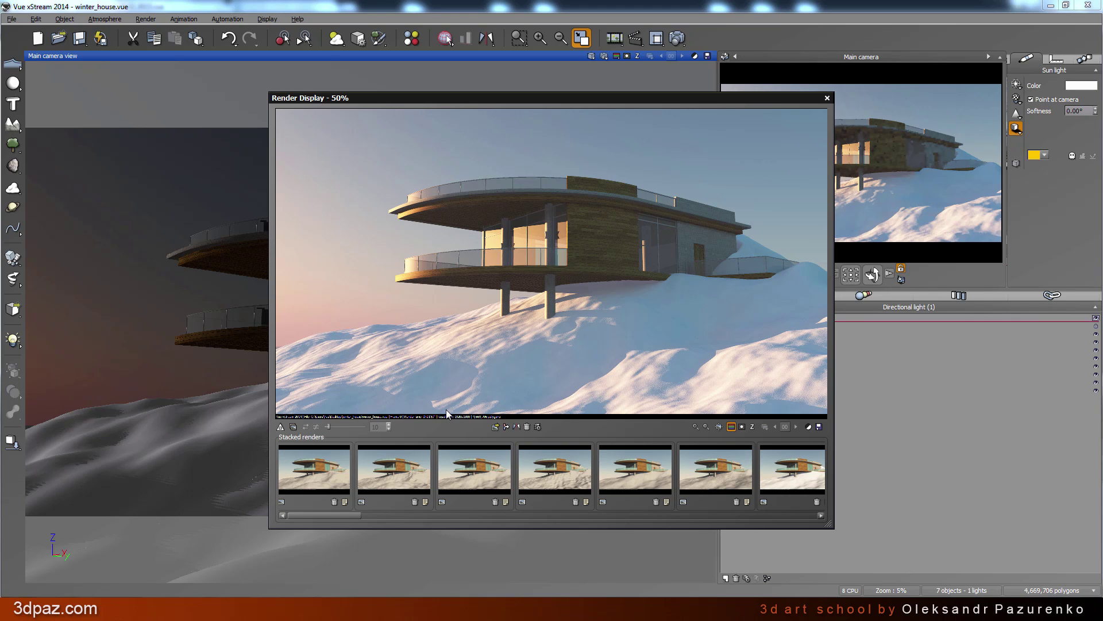
left_click(827, 98)
Open the procedural terrain's Snow material for editing and convert it to an EcoSystem/Particles material
left_click(783, 391)
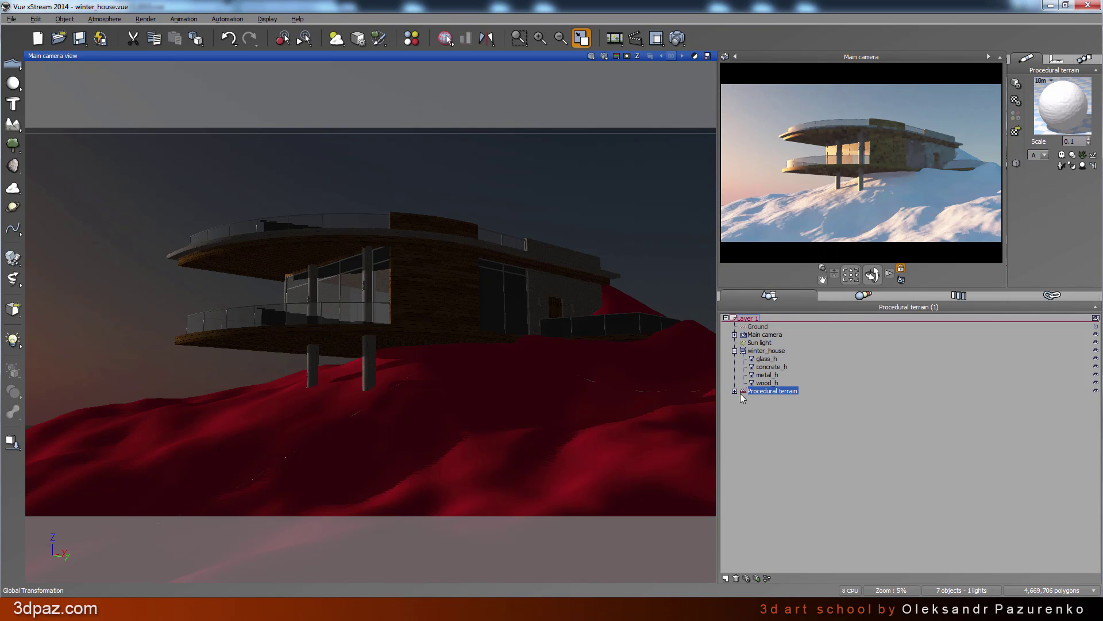
double_click(1061, 111)
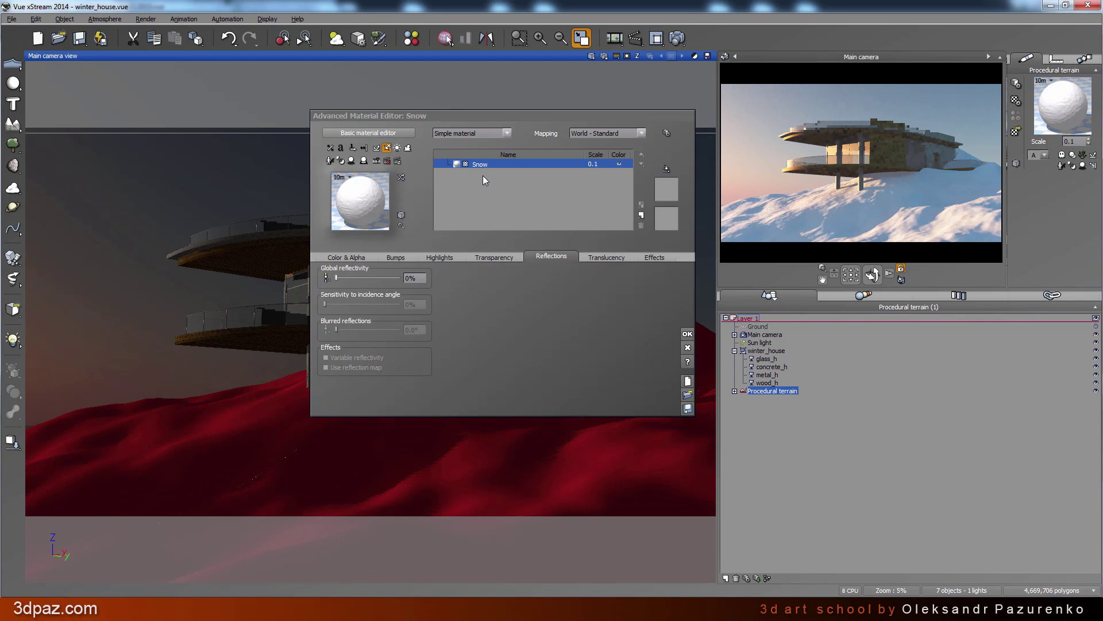
left_click(532, 165)
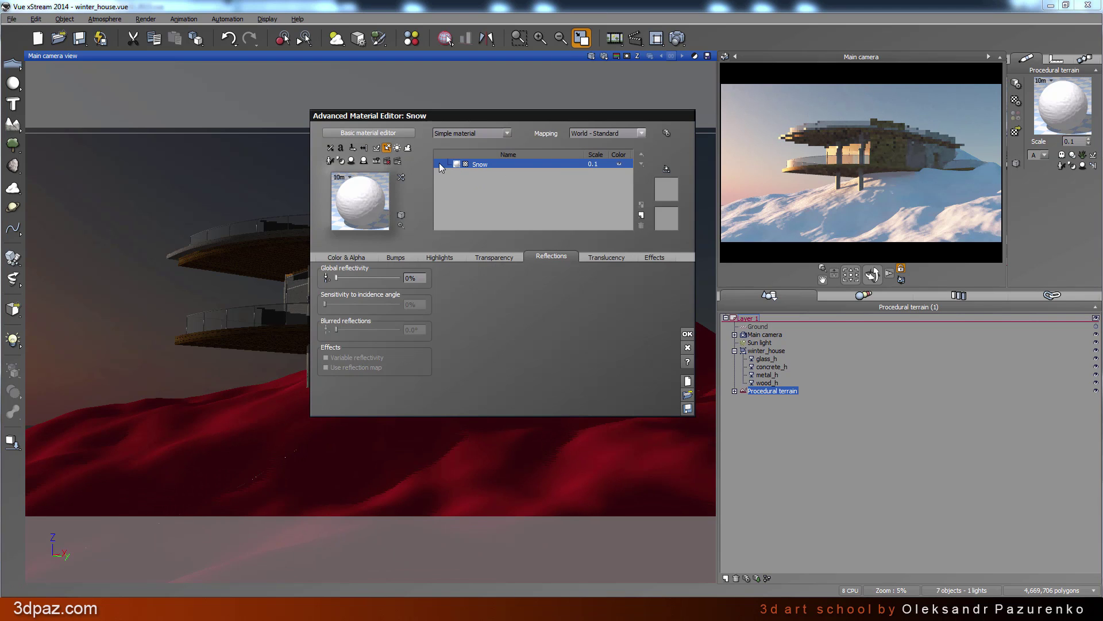
key("Return")
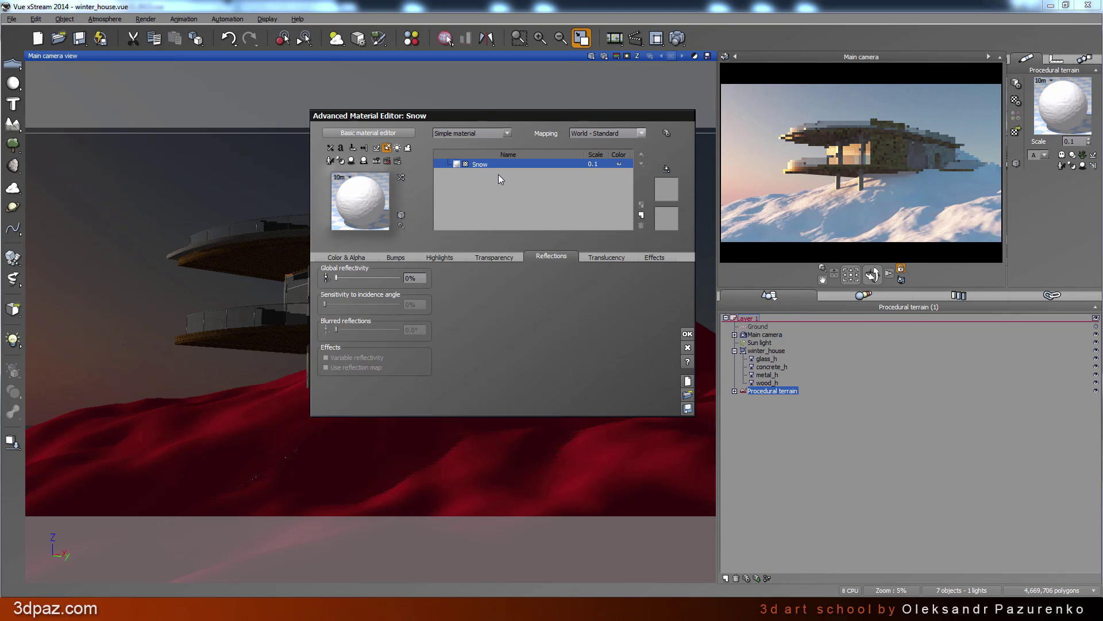
left_click(506, 134)
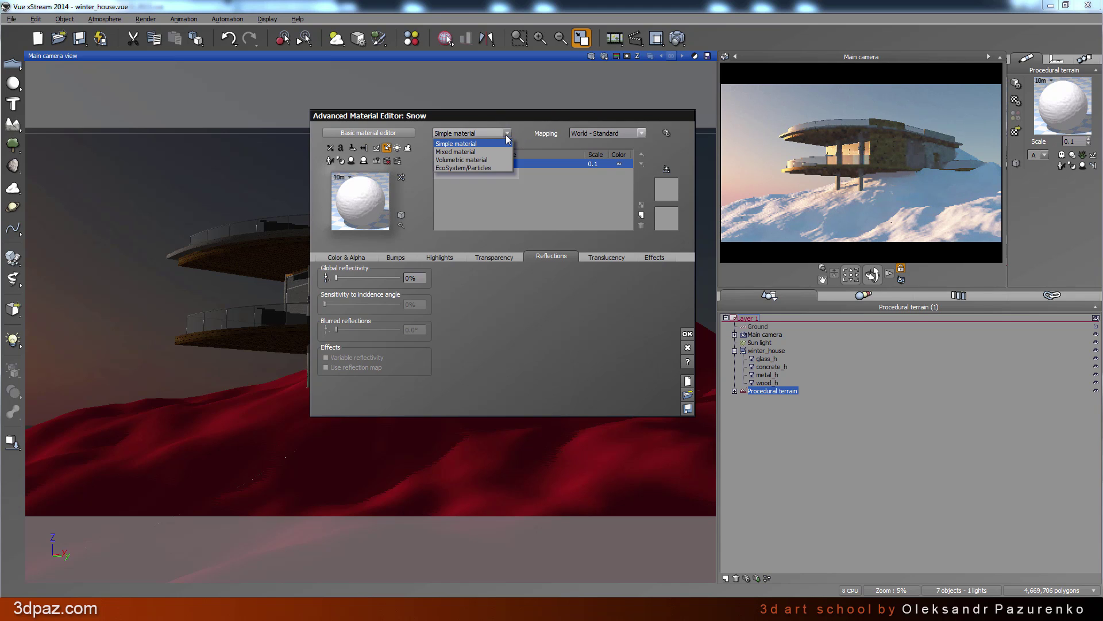
left_click(460, 167)
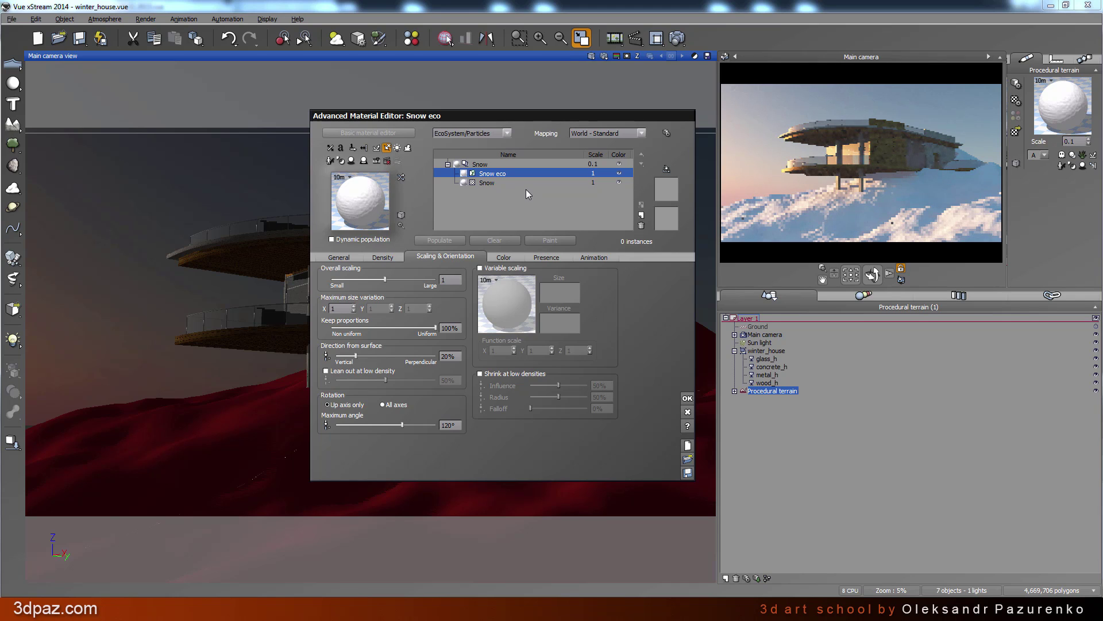
Add the Josephine Falls Stone from the Boulders collection to the EcoSystem population and populate the terrain with it
left_click(347, 257)
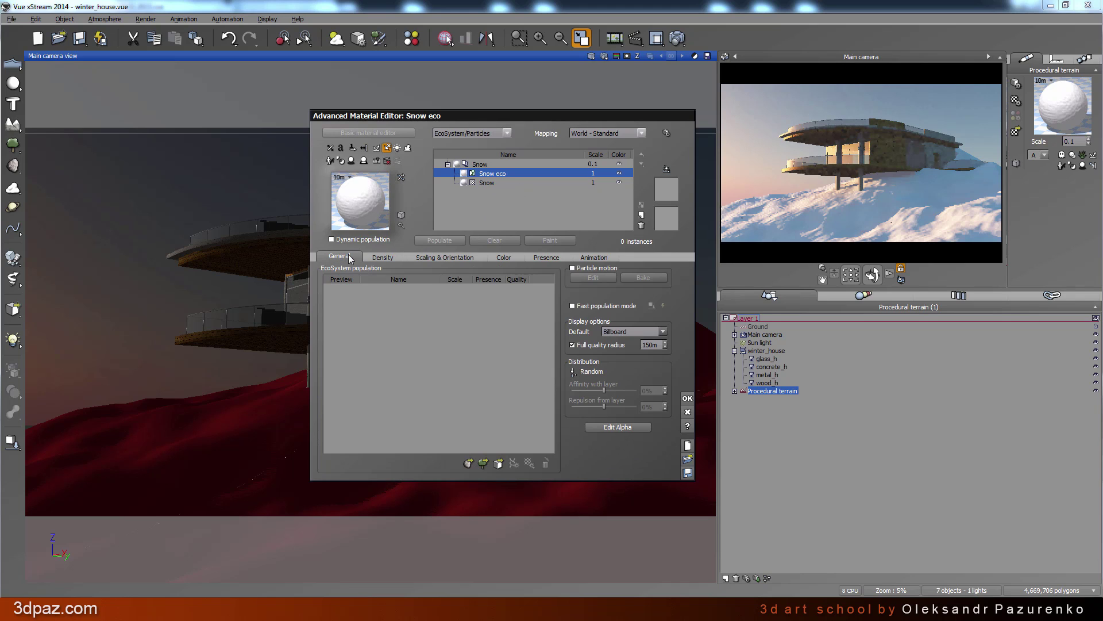
left_click(468, 463)
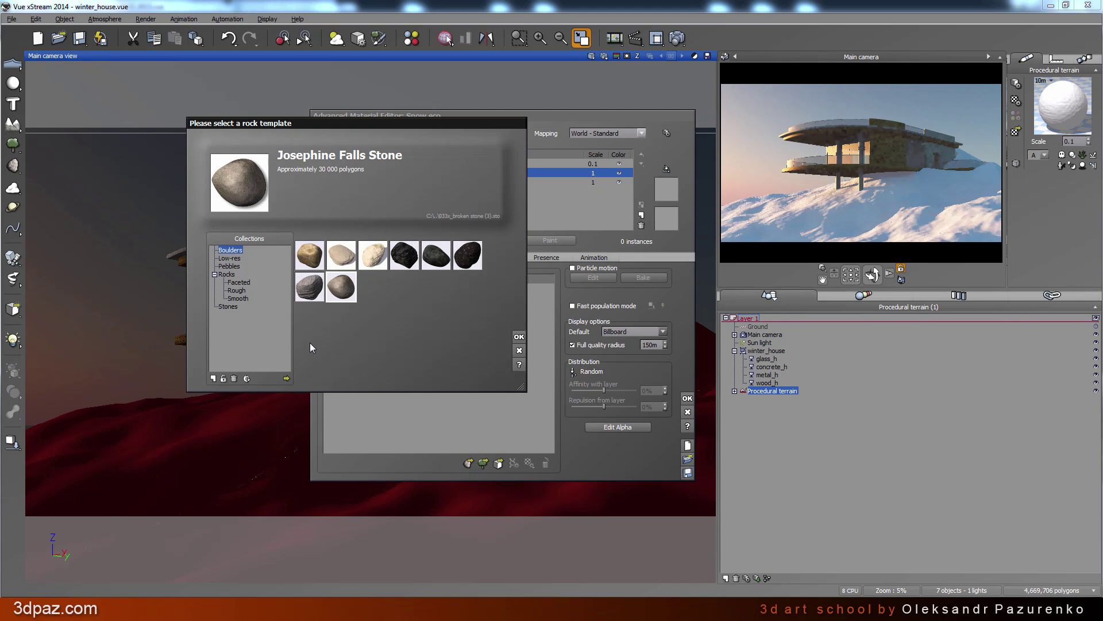
left_click(233, 255)
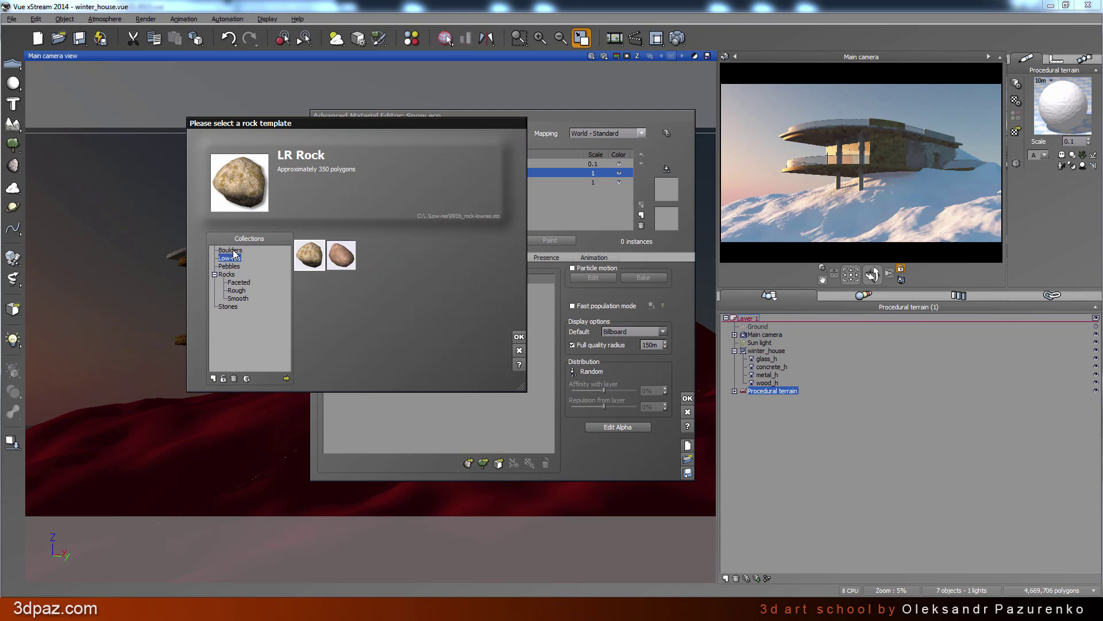
left_click(231, 250)
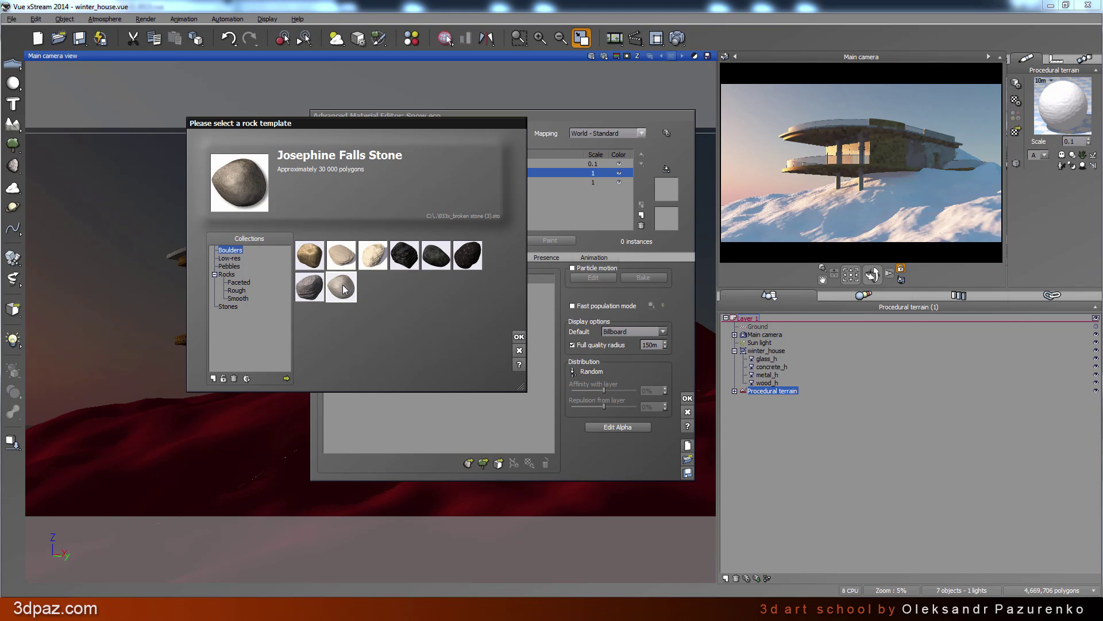
left_click(519, 336)
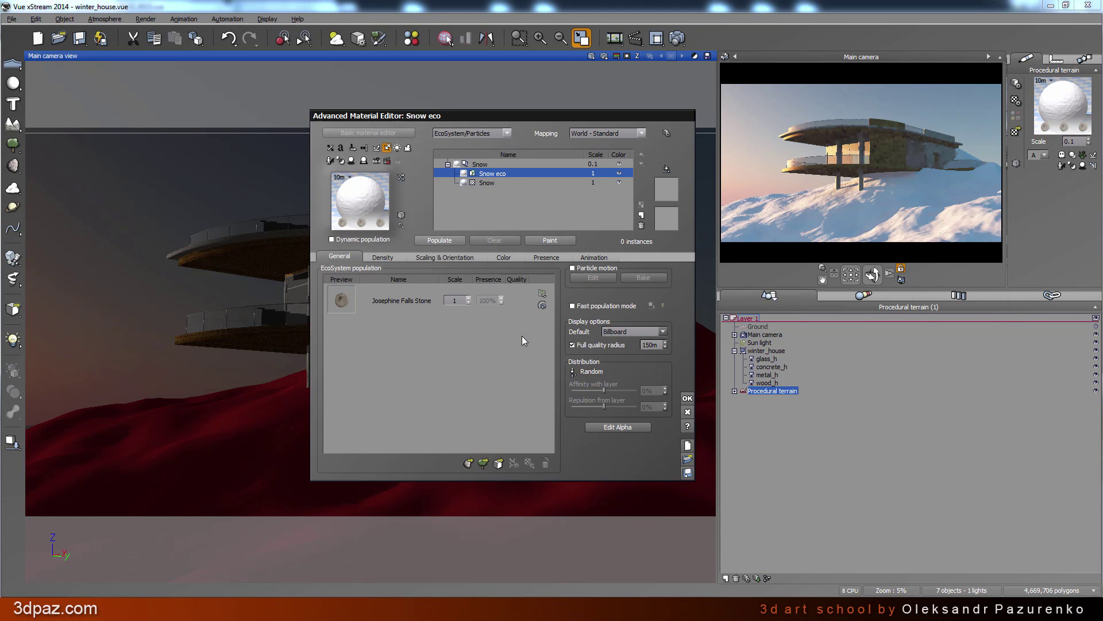
left_click_drag(480, 115, 531, 116)
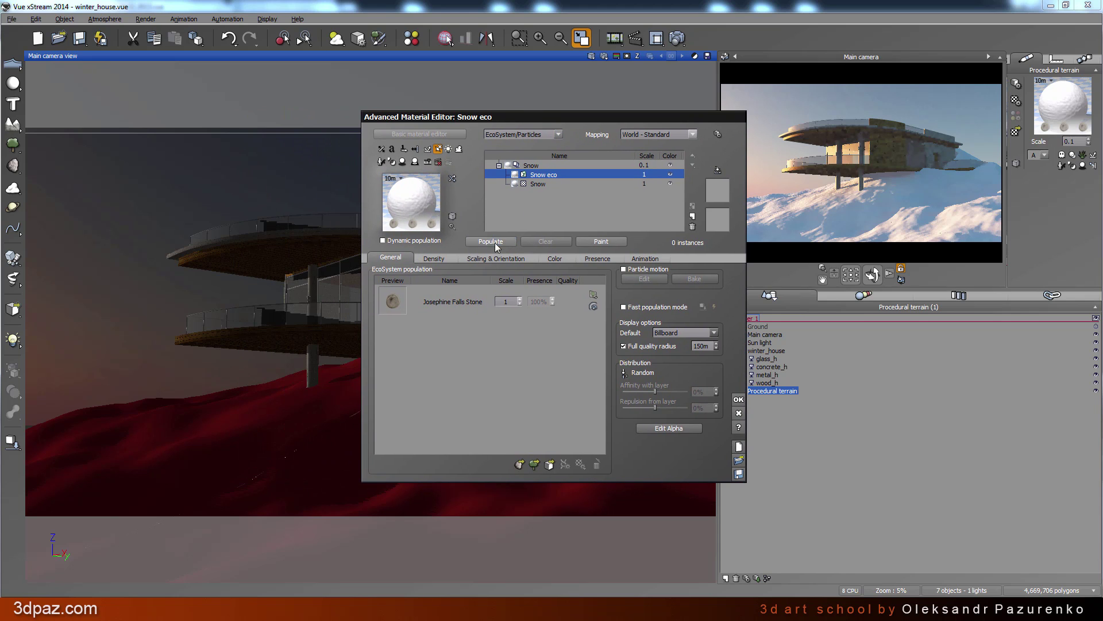
left_click(491, 240)
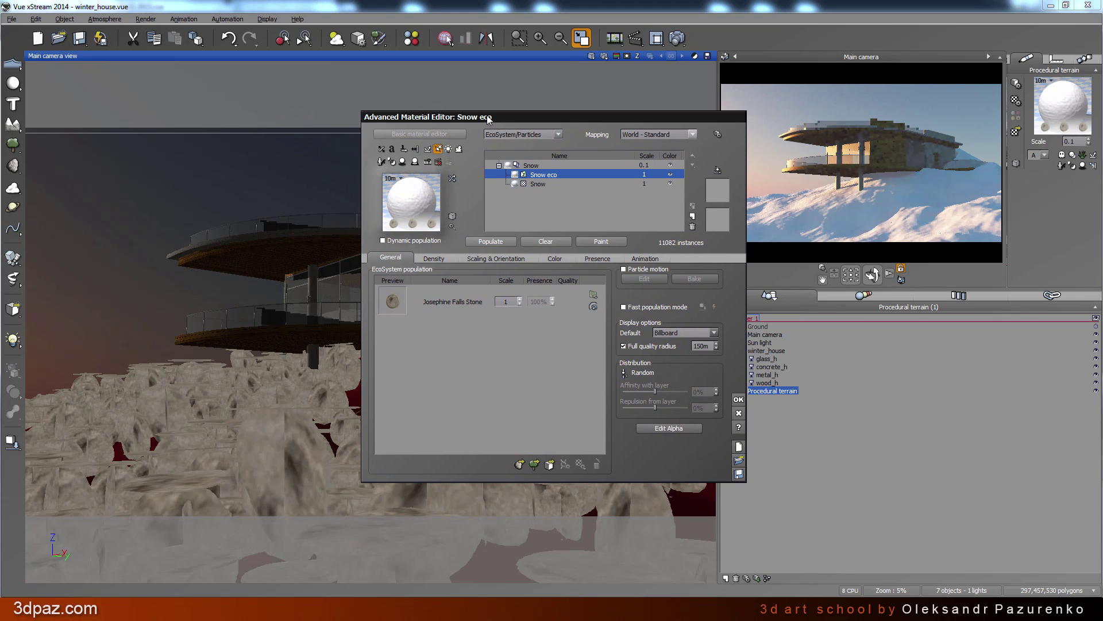
left_click_drag(487, 118, 540, 152)
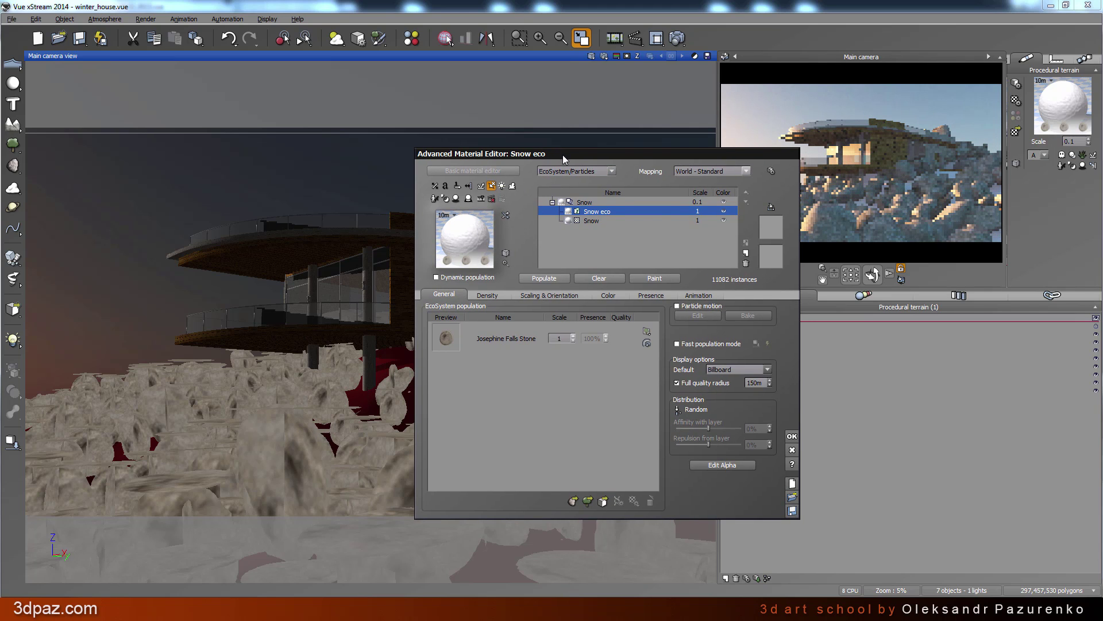
left_click_drag(564, 154, 459, 145)
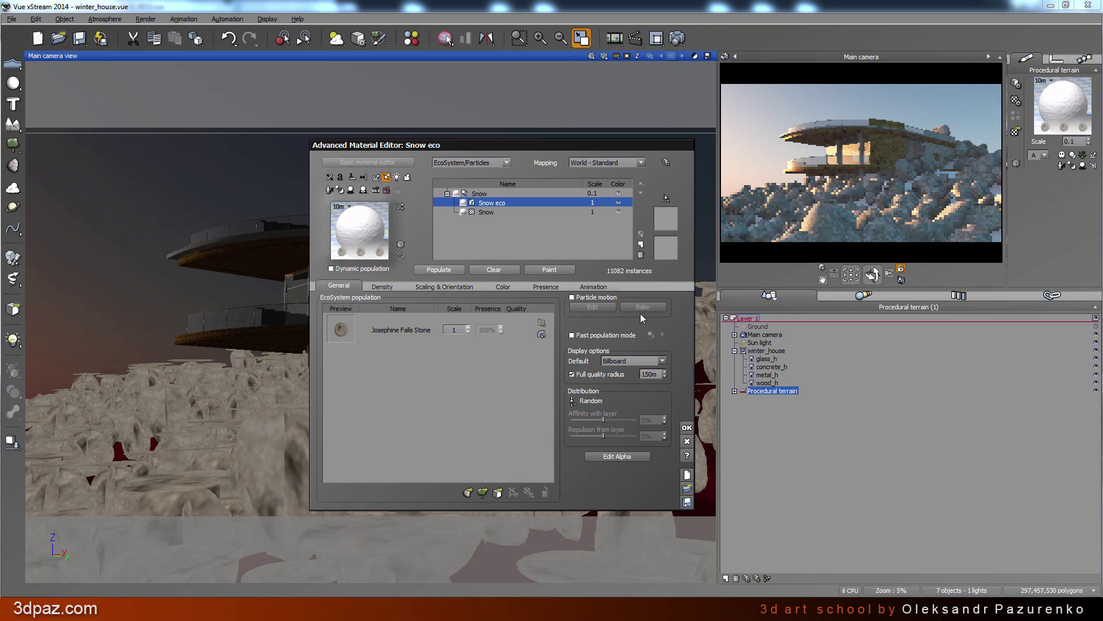
left_click_drag(528, 141, 504, 119)
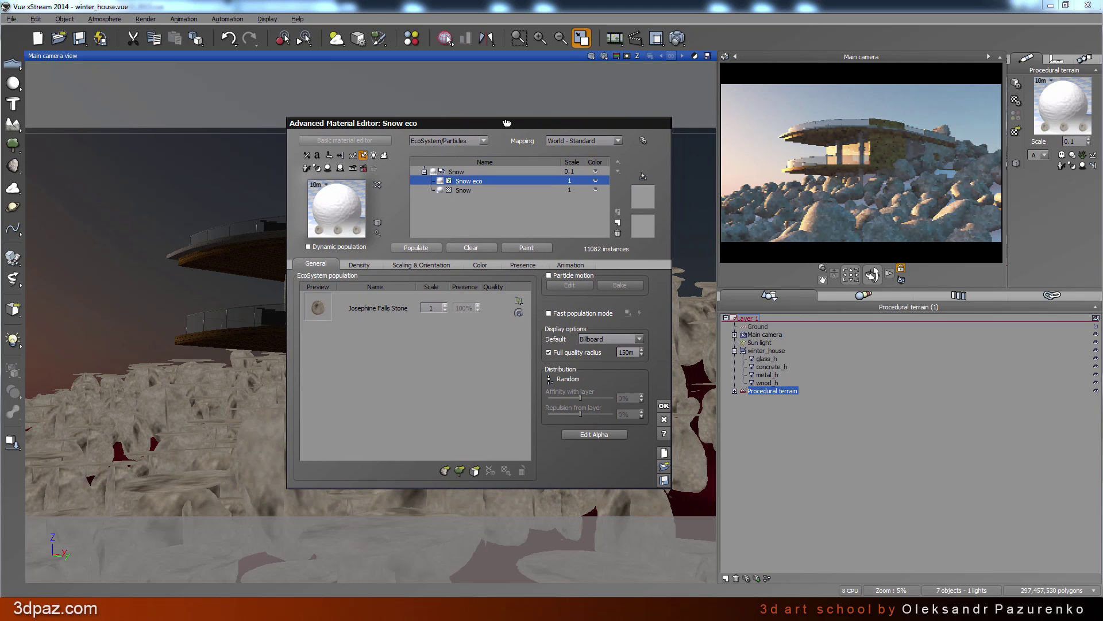
Set the EcoSystem's overall density to 20% and its surface offset to -55% proportional to instance size, and repopulate
left_click(360, 265)
left_click(431, 286)
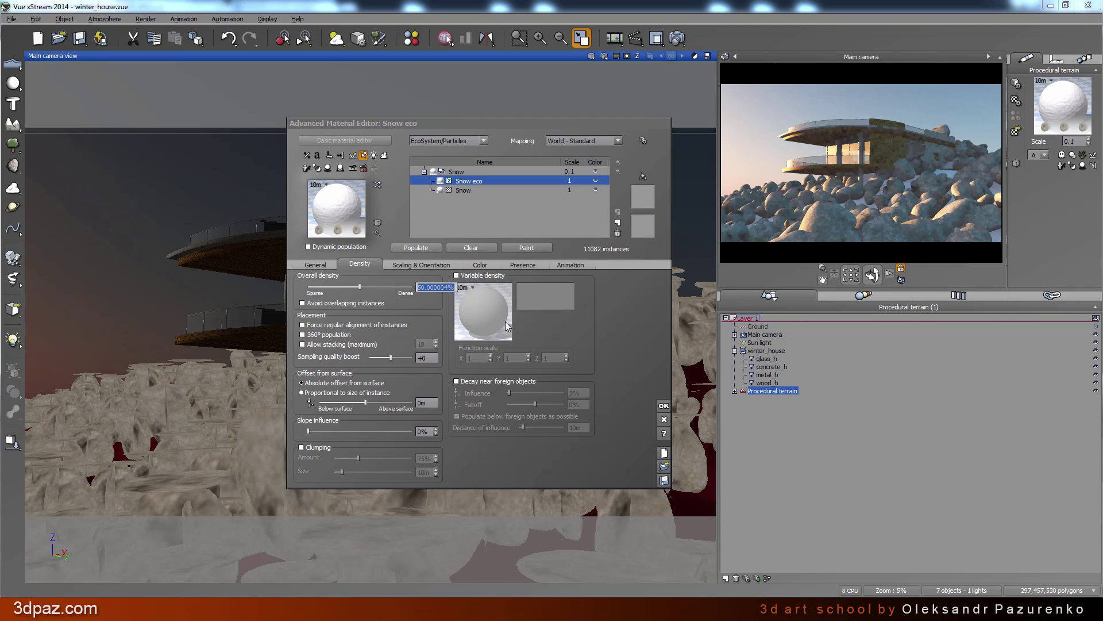
type("20")
left_click(313, 396)
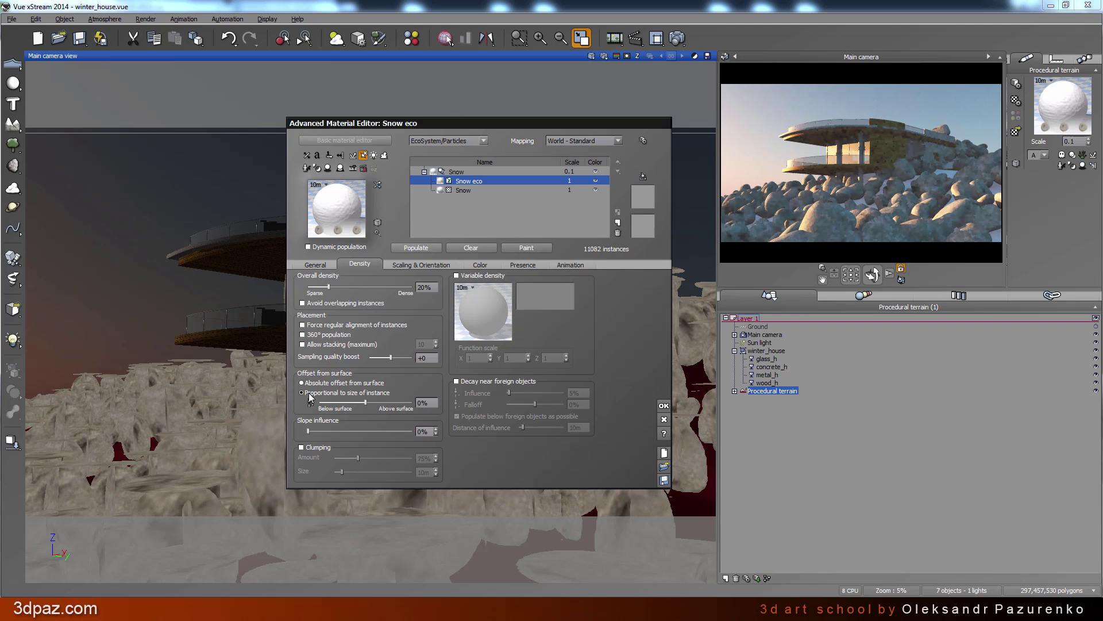
left_click(432, 400)
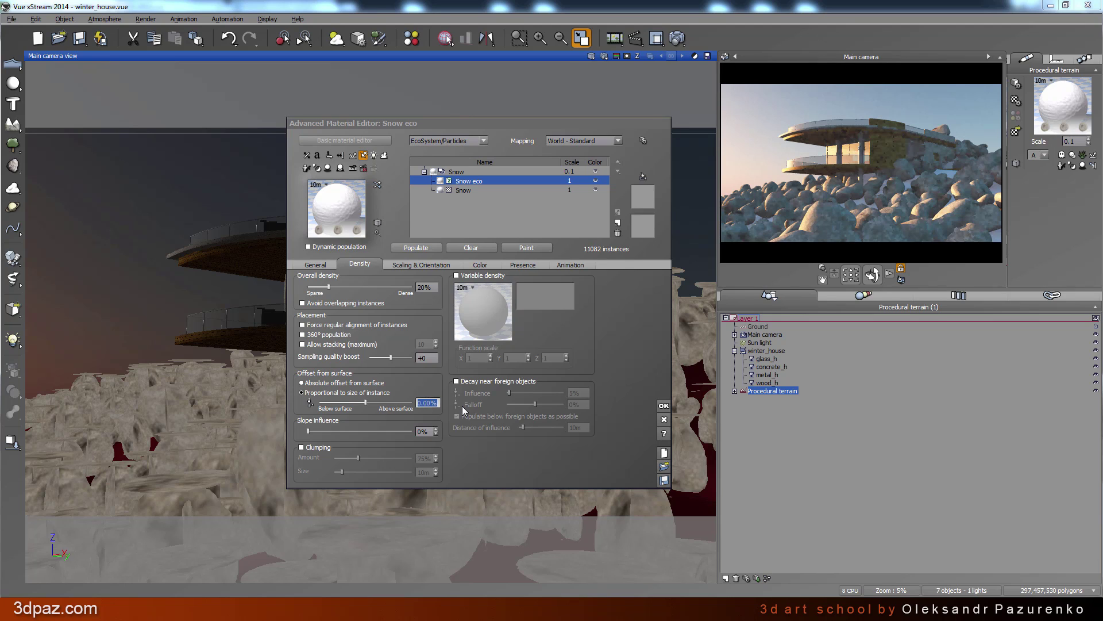
type("-55")
left_click(427, 264)
left_click(416, 248)
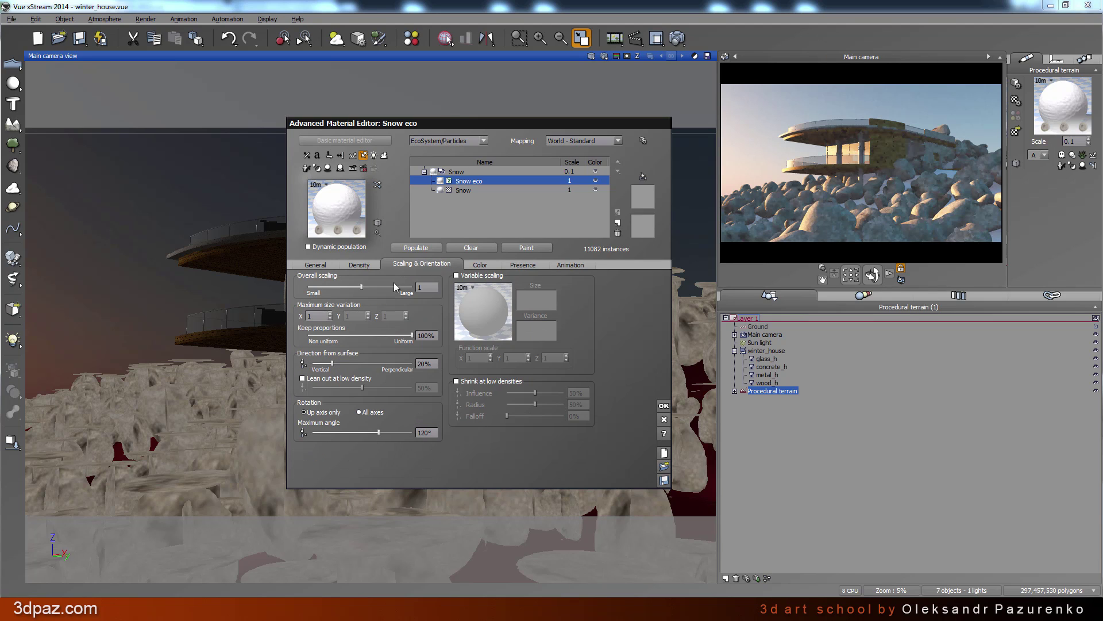
Set the stones' direction from surface to 50% and repopulate the EcoSystem, agreeing to create the large population
double_click(432, 363)
type("50")
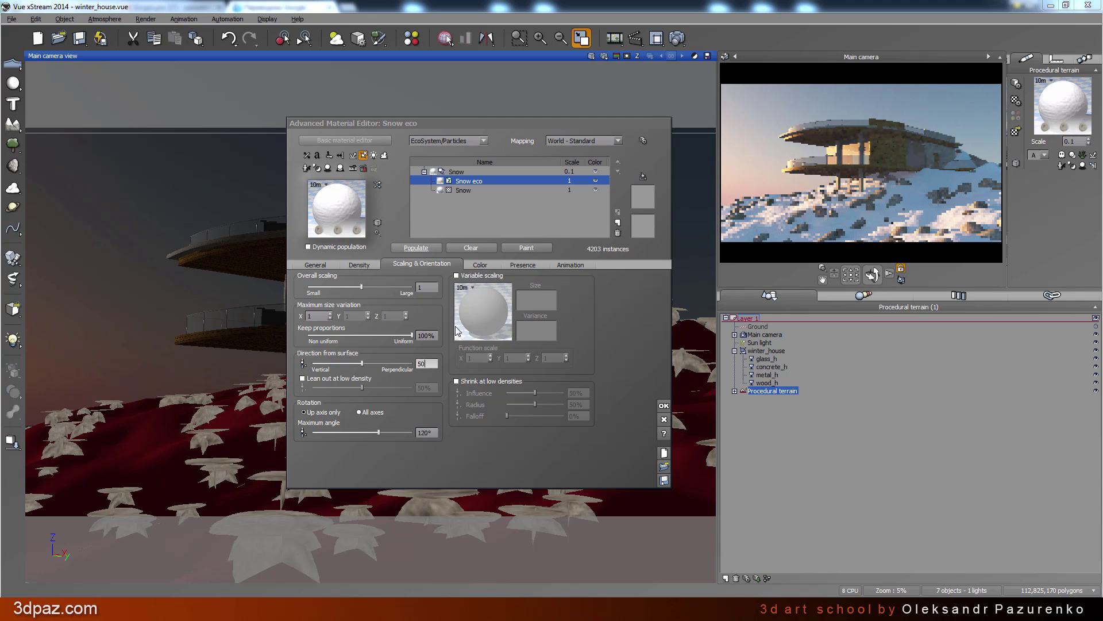
left_click(422, 249)
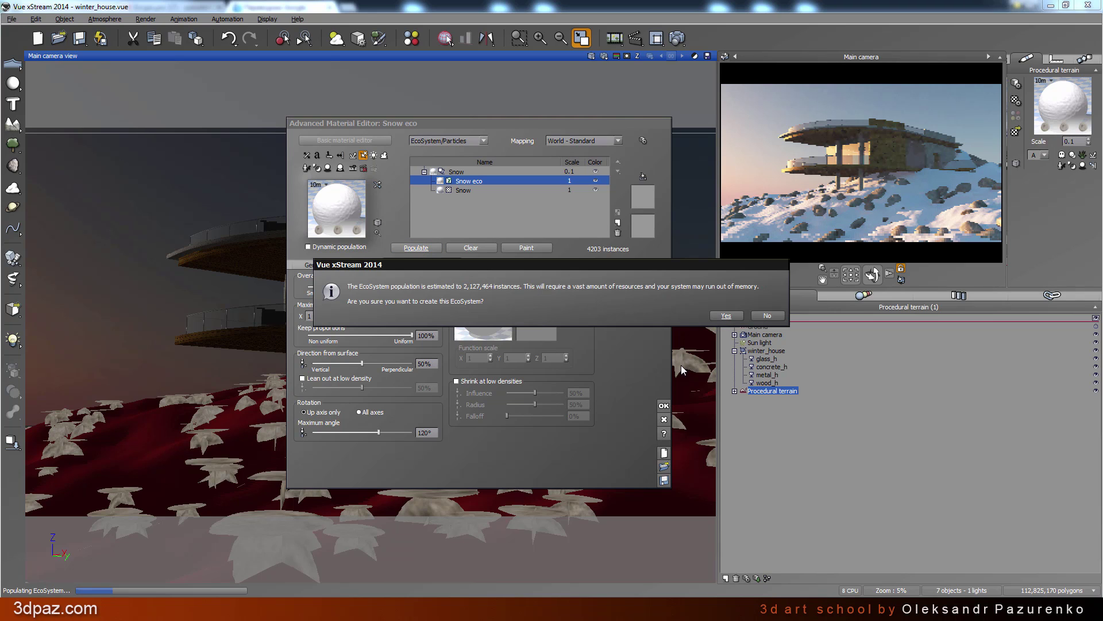
left_click(725, 315)
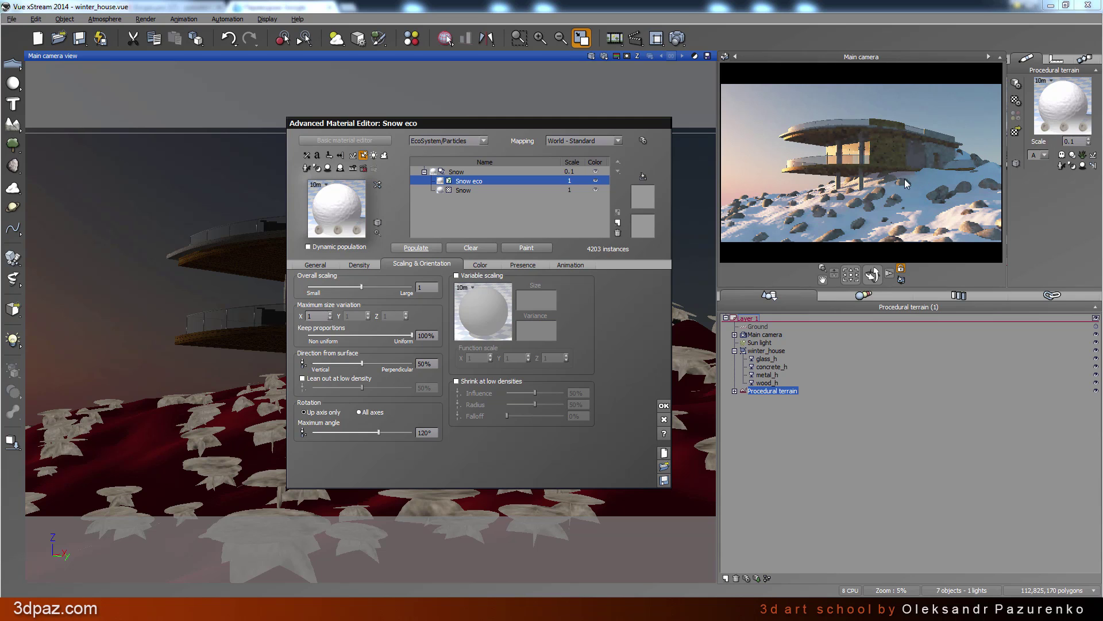
Limit the stones' upper altitude range to 0.7, repopulate the terrain, refresh the camera preview and accept the material
left_click(525, 264)
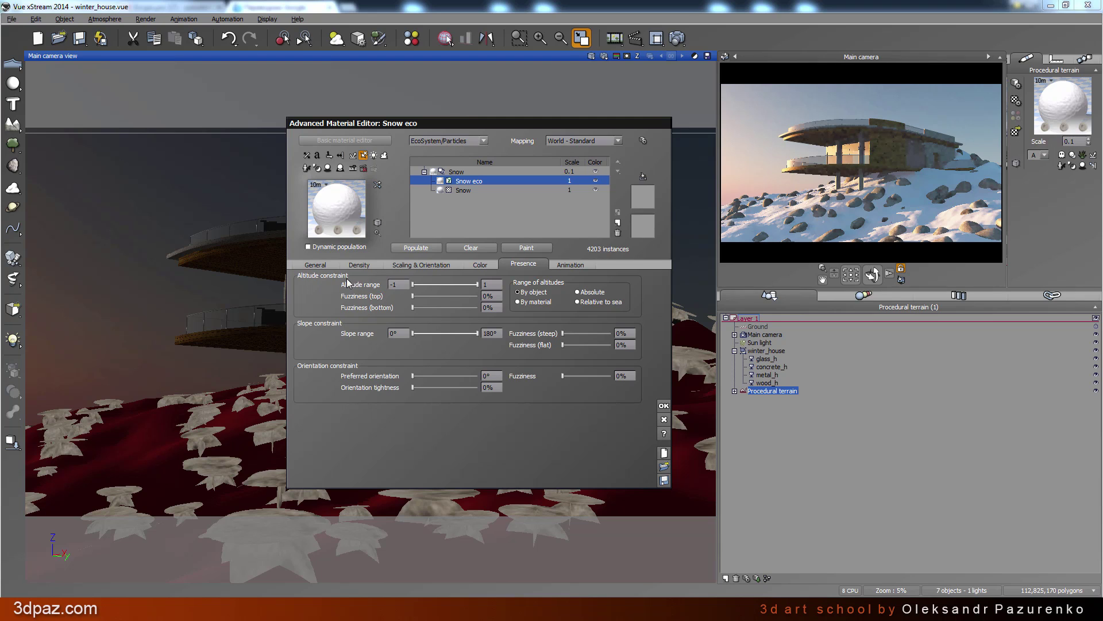
left_click_drag(476, 285, 469, 288)
left_click(491, 286)
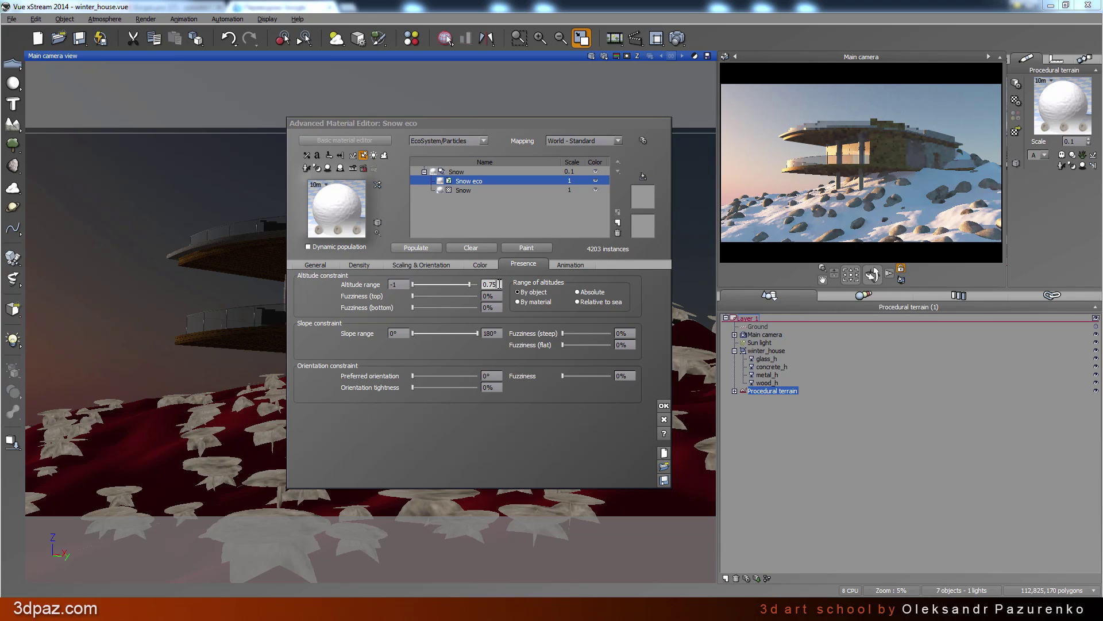
key("BackSpace")
left_click(416, 247)
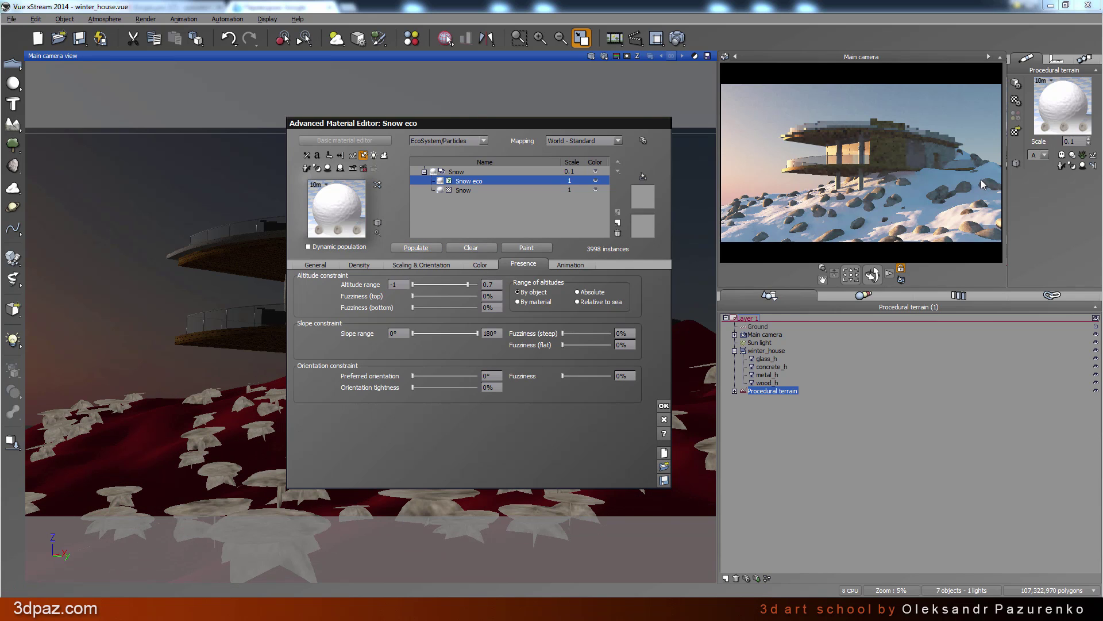
right_click(947, 186)
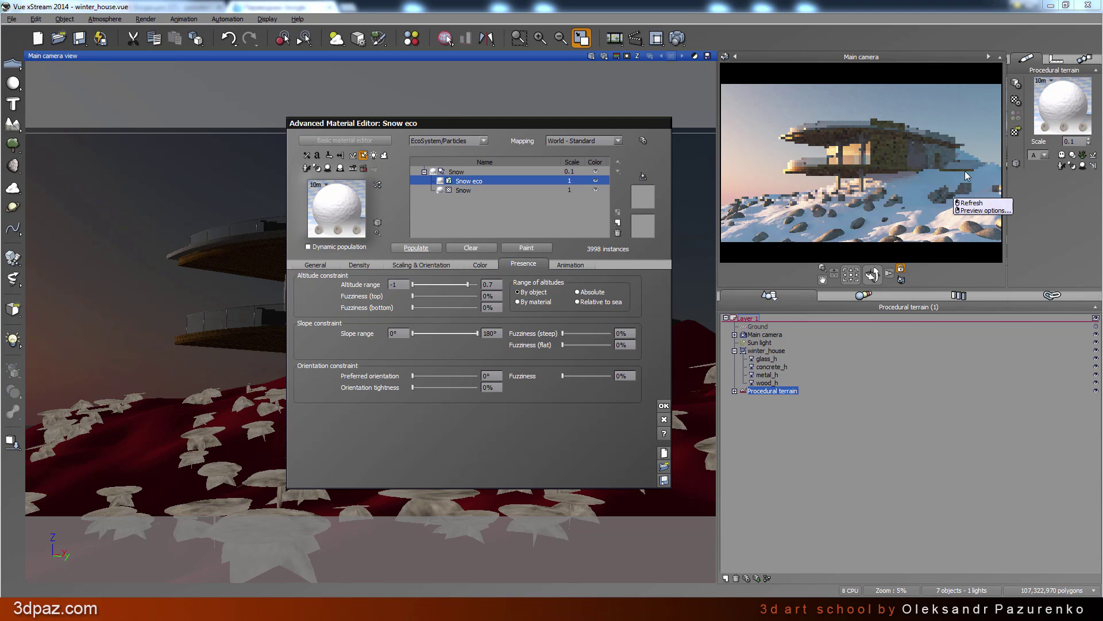
left_click(680, 323)
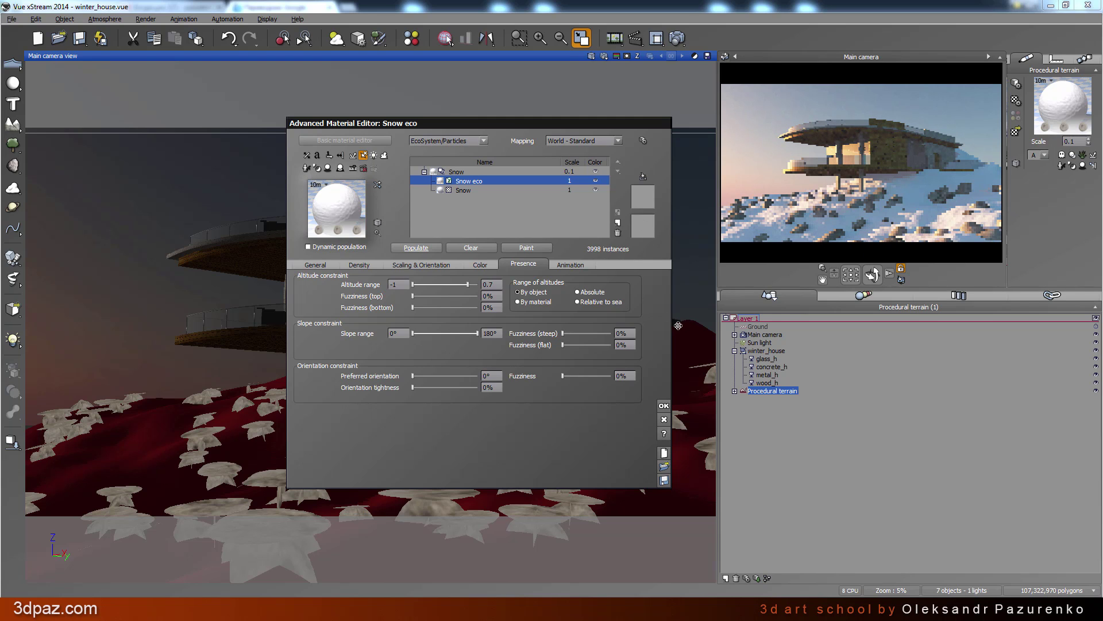
left_click(663, 406)
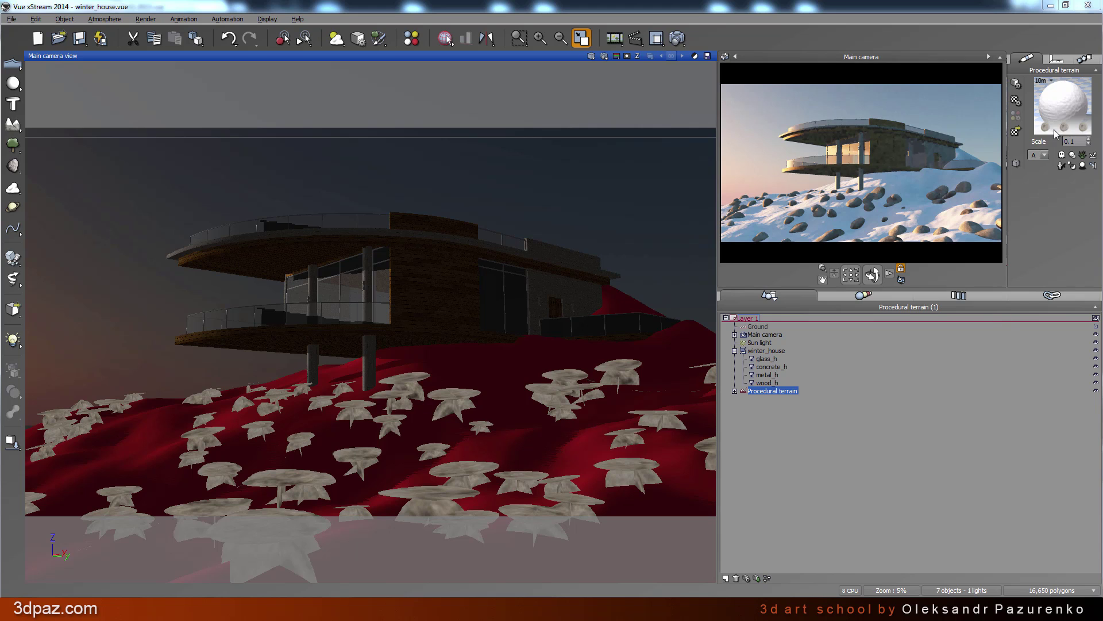
Reopen the terrain material and set the scale of the whole material to 1 and of the underlying Snow layer to 0.1
double_click(1061, 104)
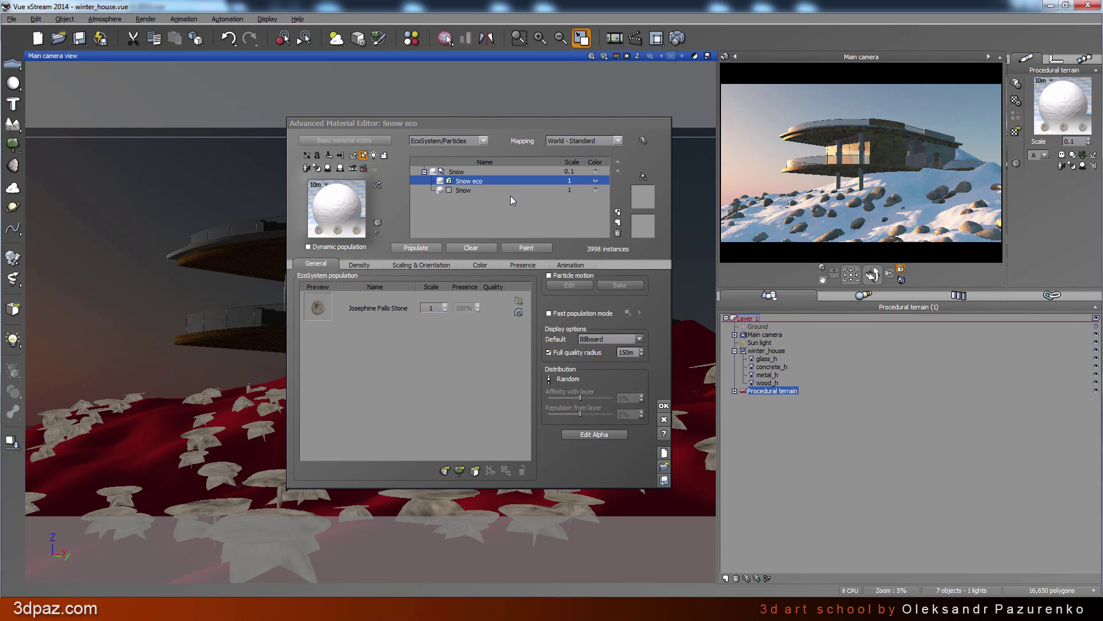
left_click(457, 171)
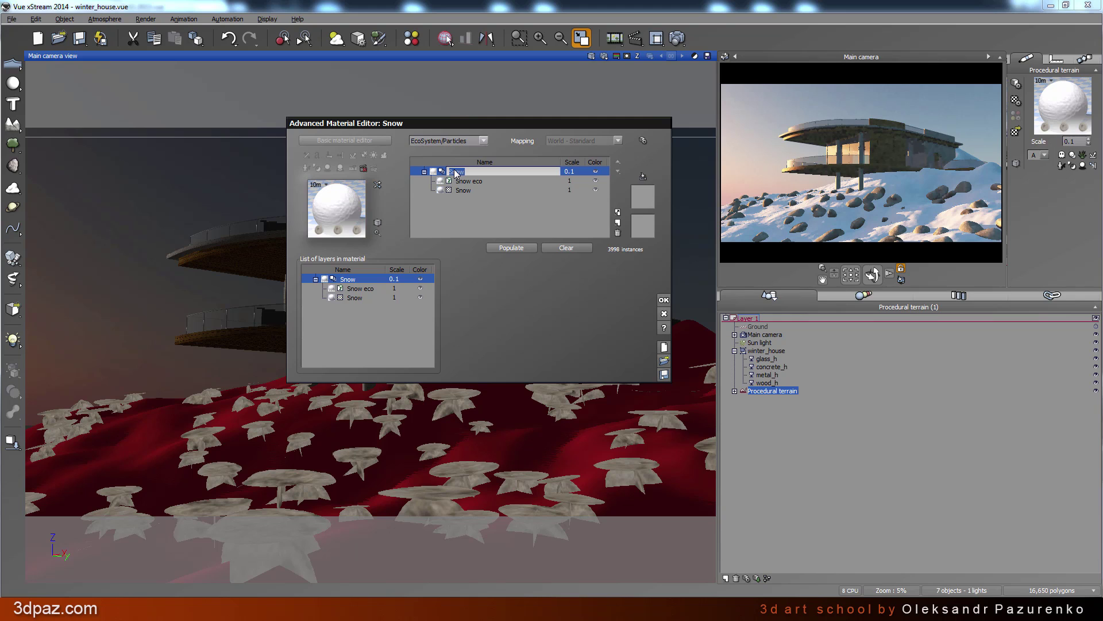
double_click(569, 172)
type("1")
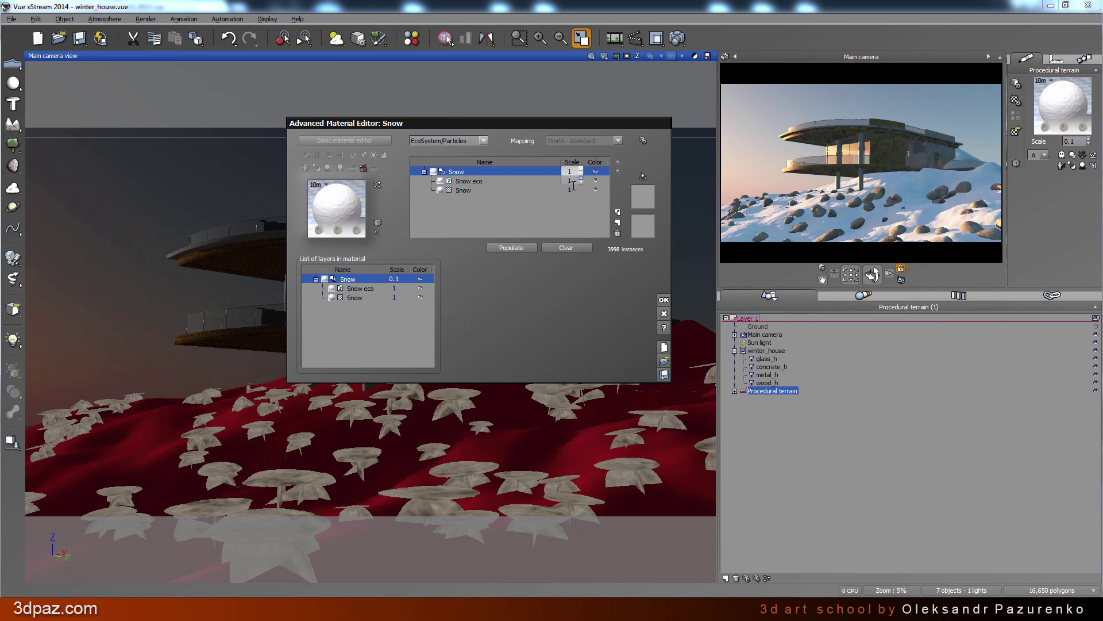
left_click(470, 189)
double_click(571, 190)
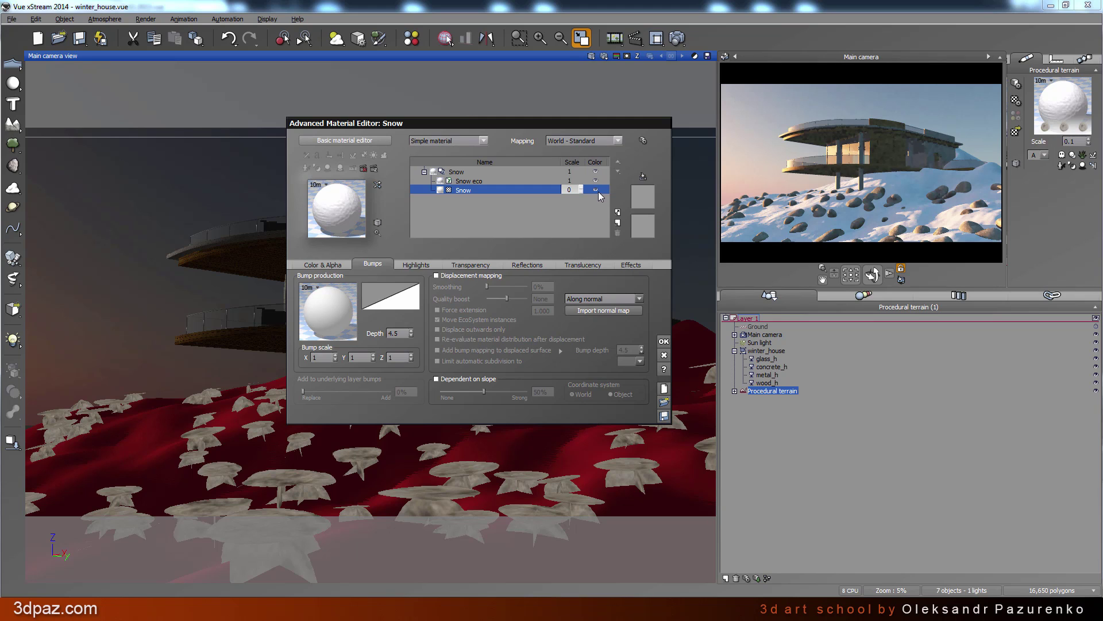
type("0.1")
key("Return")
left_click(508, 180)
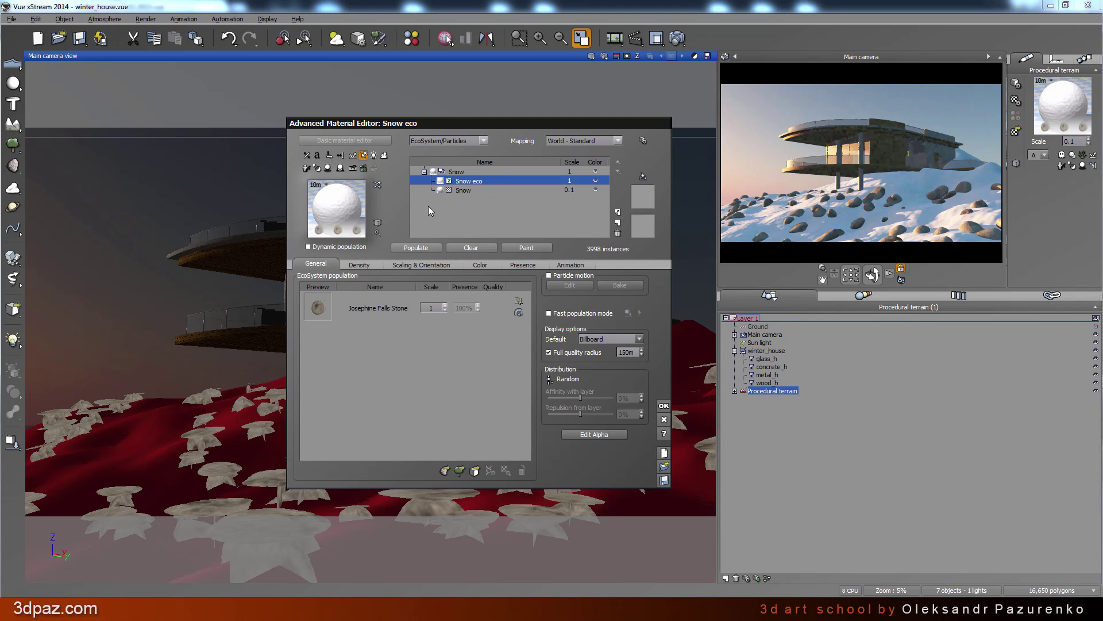
left_click(463, 191)
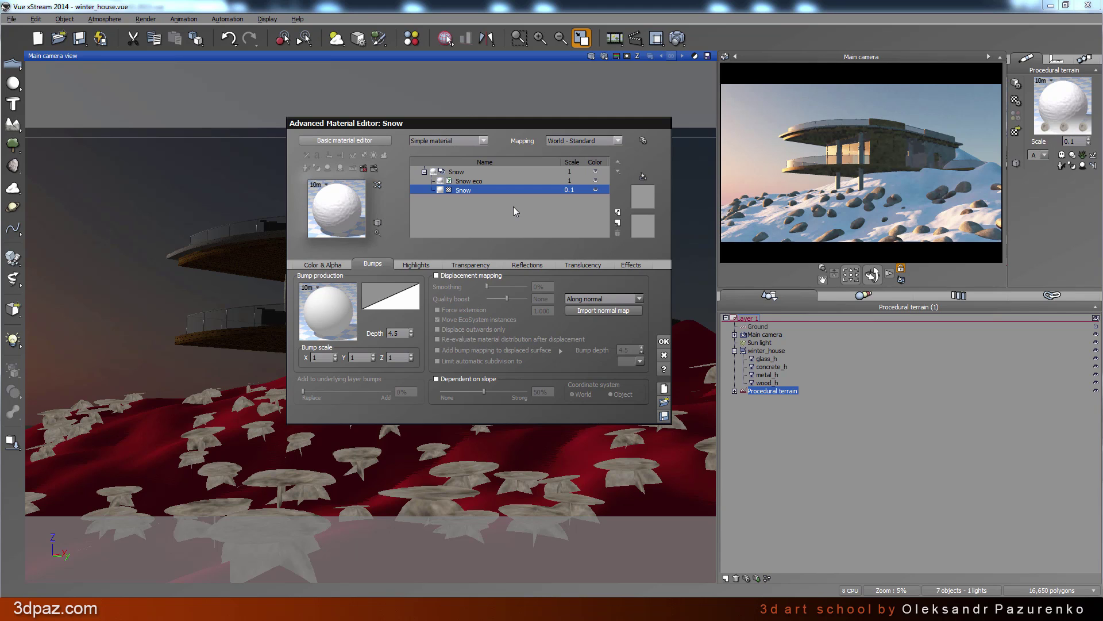
Share the underlying Snow layer, and open the material of the Snow eco layer's Josephine Falls Stone for editing
right_click(434, 191)
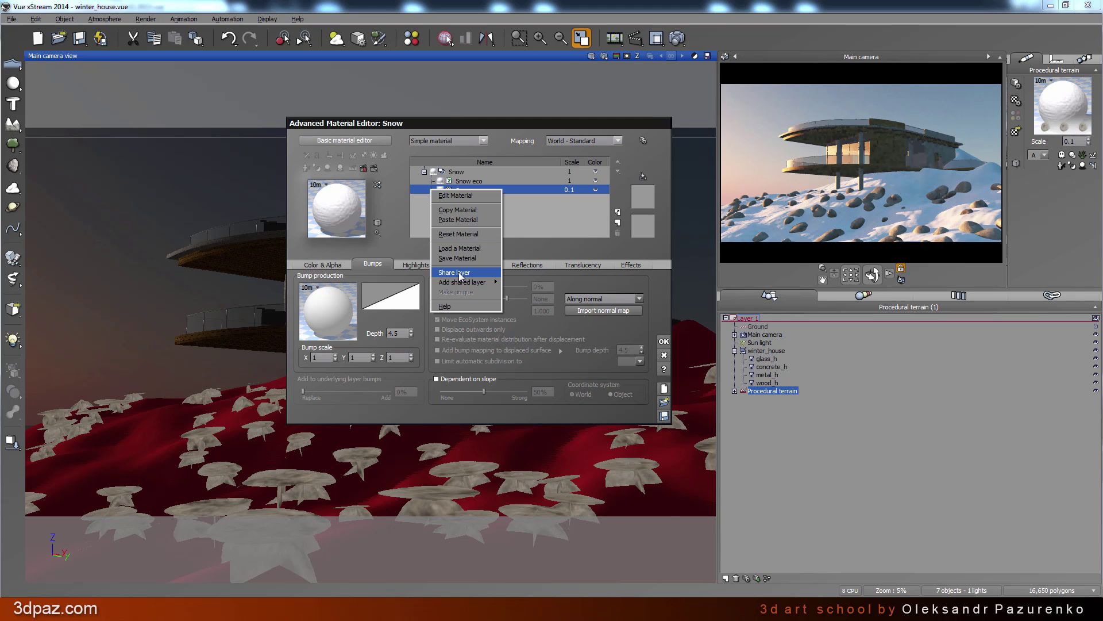
left_click(467, 272)
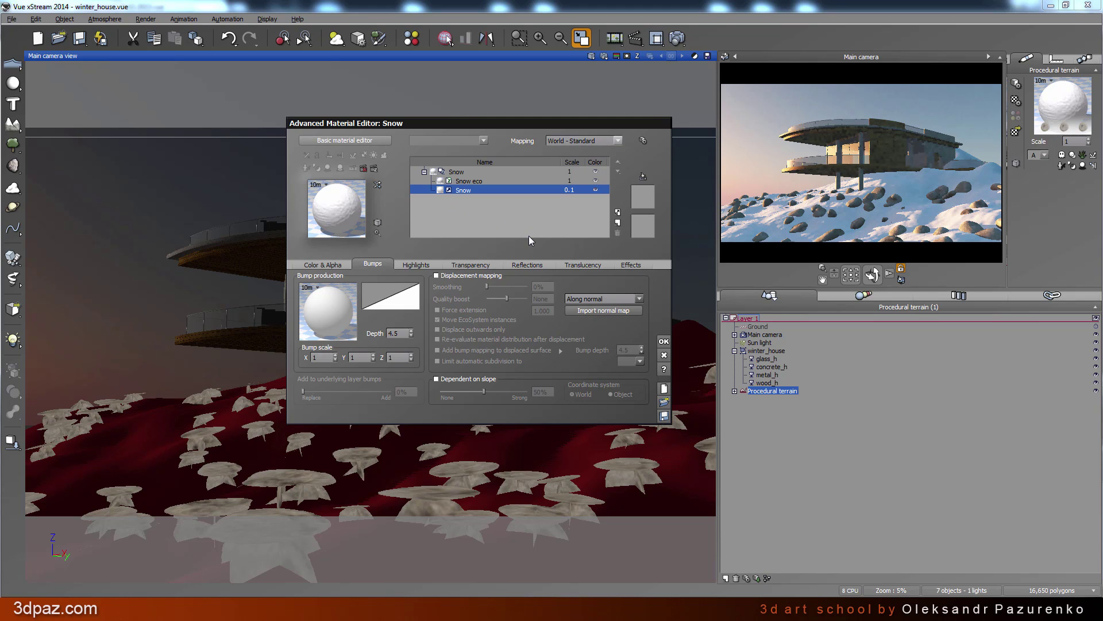
left_click(467, 181)
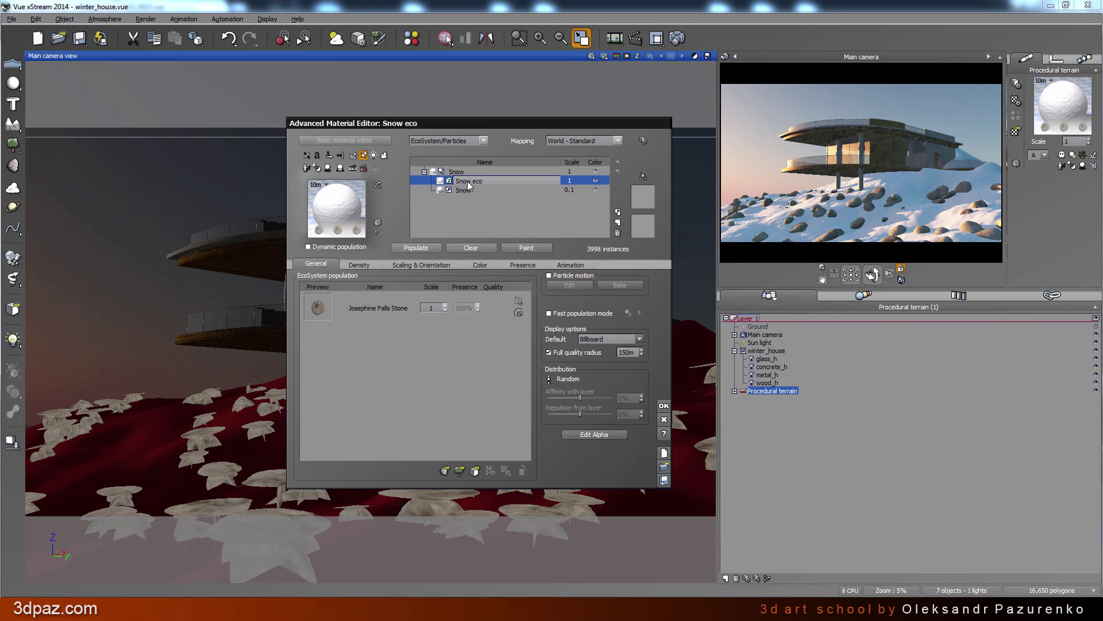
left_click(371, 304)
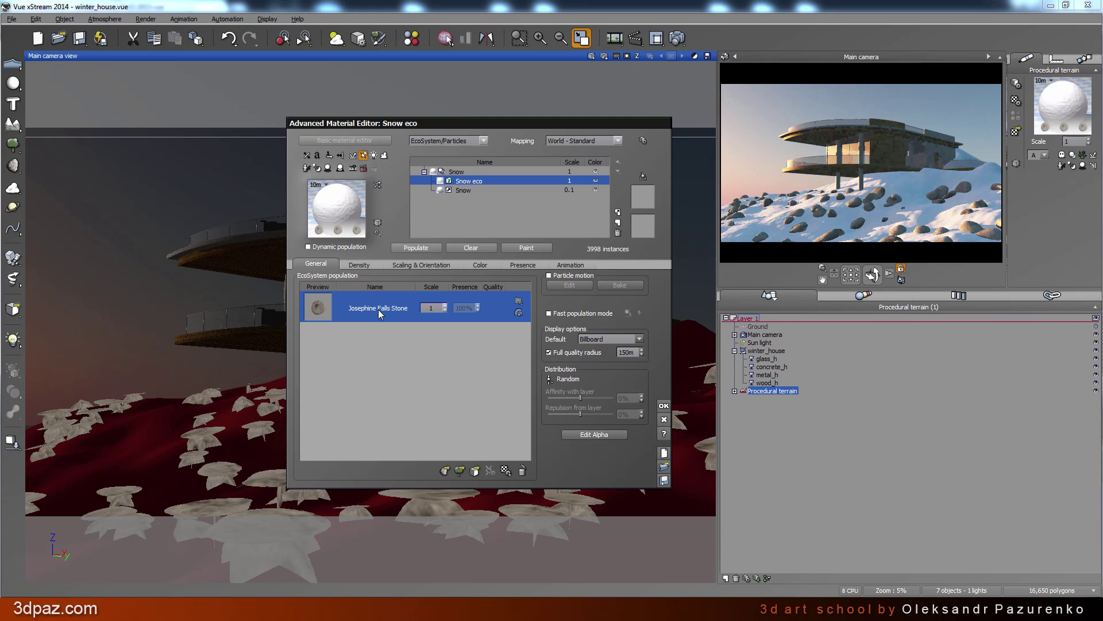
left_click(505, 470)
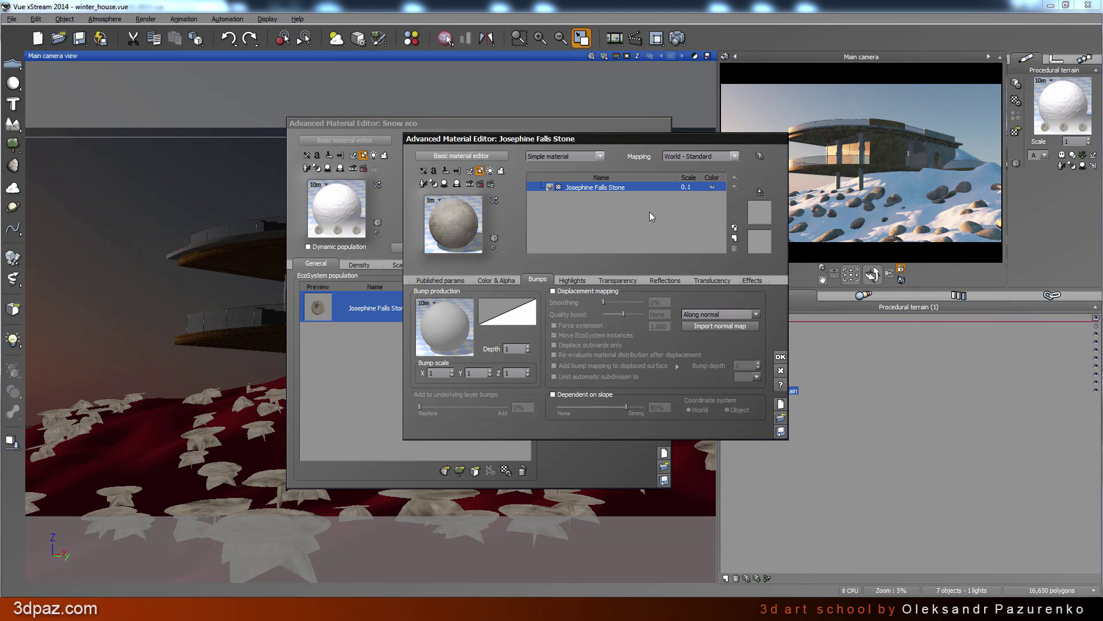
Set the Josephine Falls Stone material's scale to 1 and convert it to a mixed material
left_click_drag(584, 143, 561, 159)
double_click(665, 203)
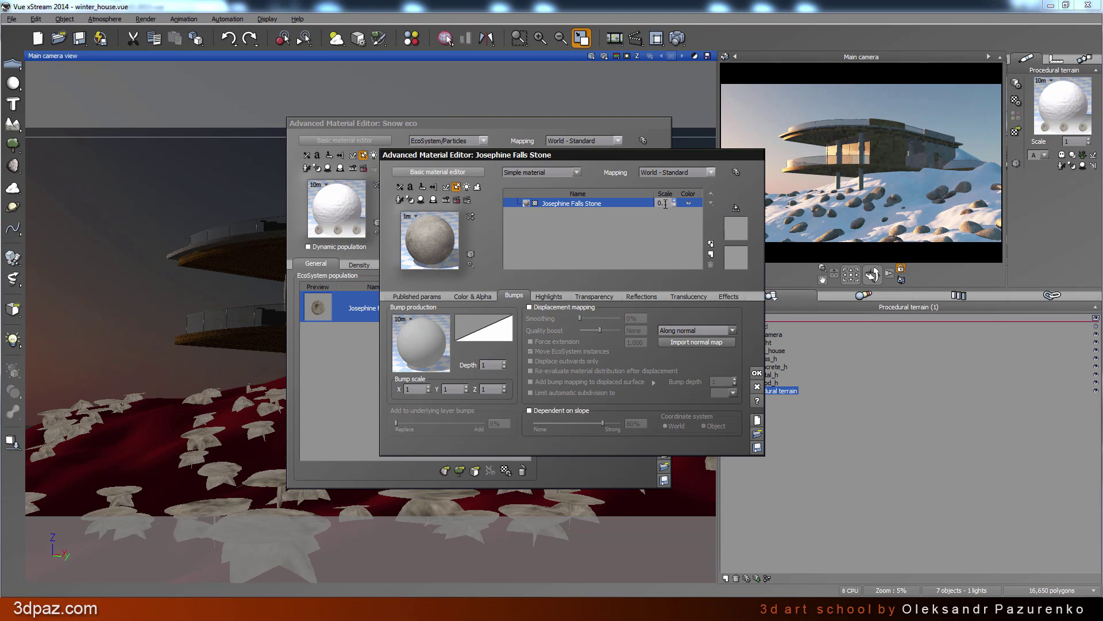
type("0.1")
key("Return")
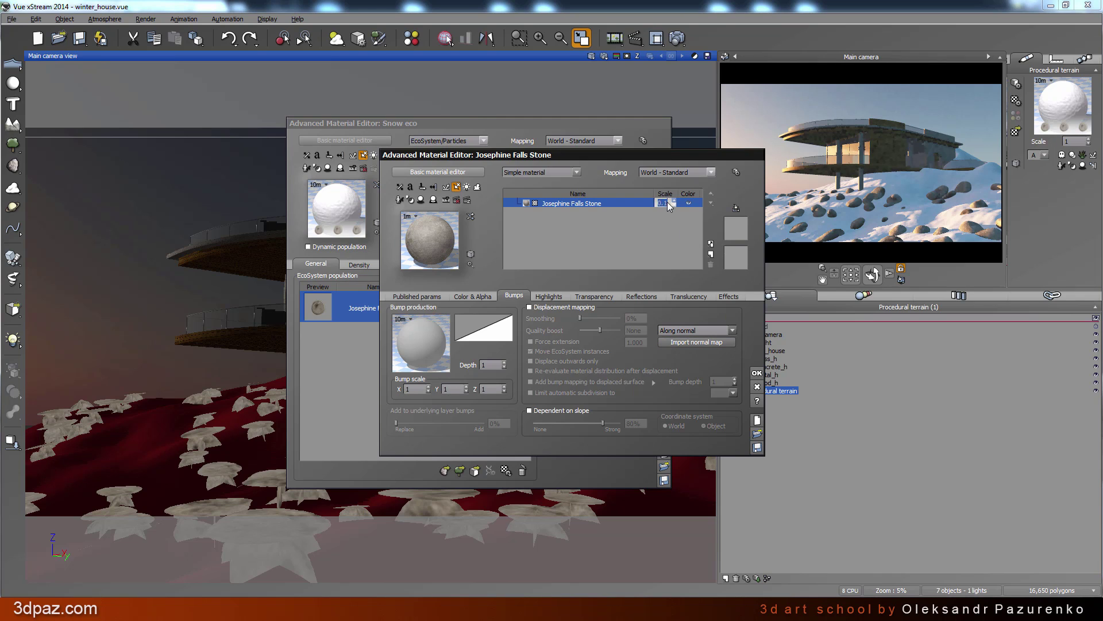
double_click(667, 203)
type("1")
left_click(576, 173)
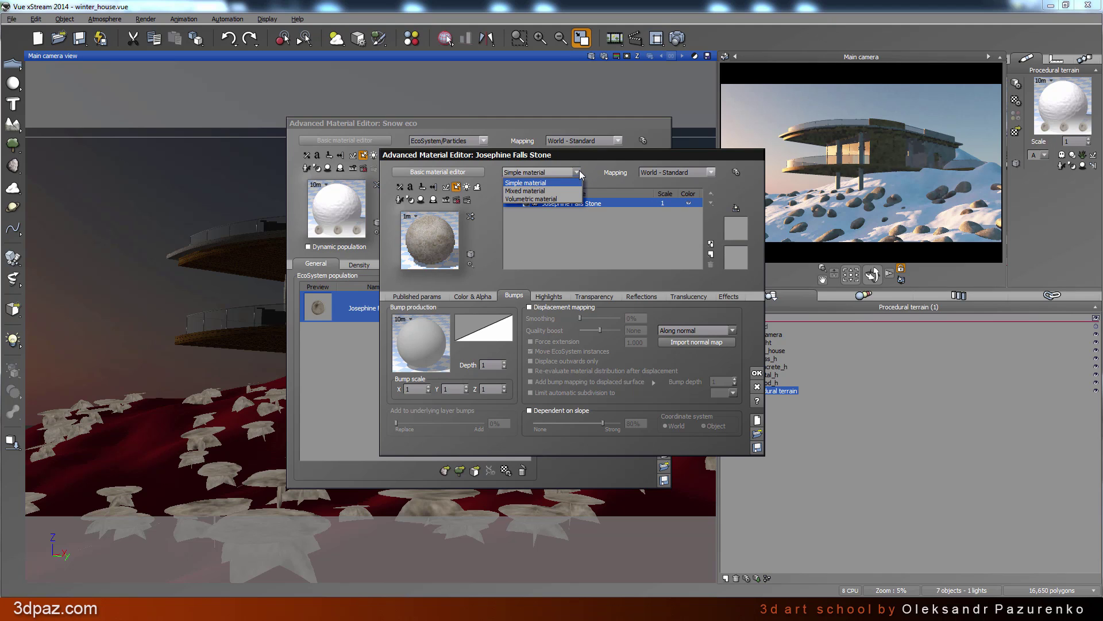
left_click(546, 192)
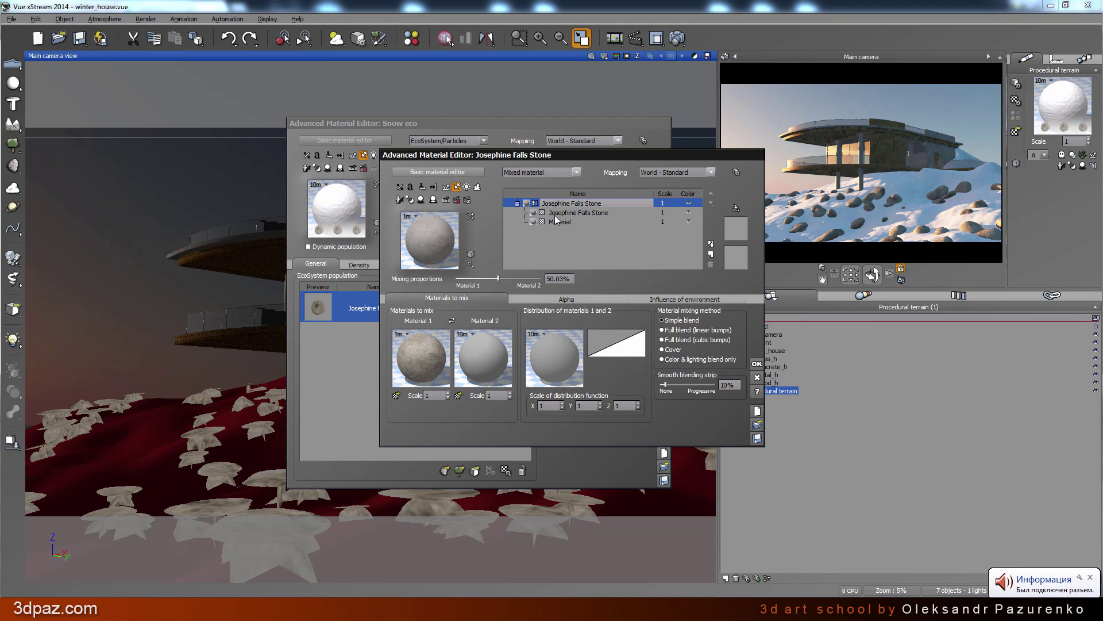
Add the shared Snow layer over the mix's second material and delete the default Material layer beneath it
left_click(561, 223)
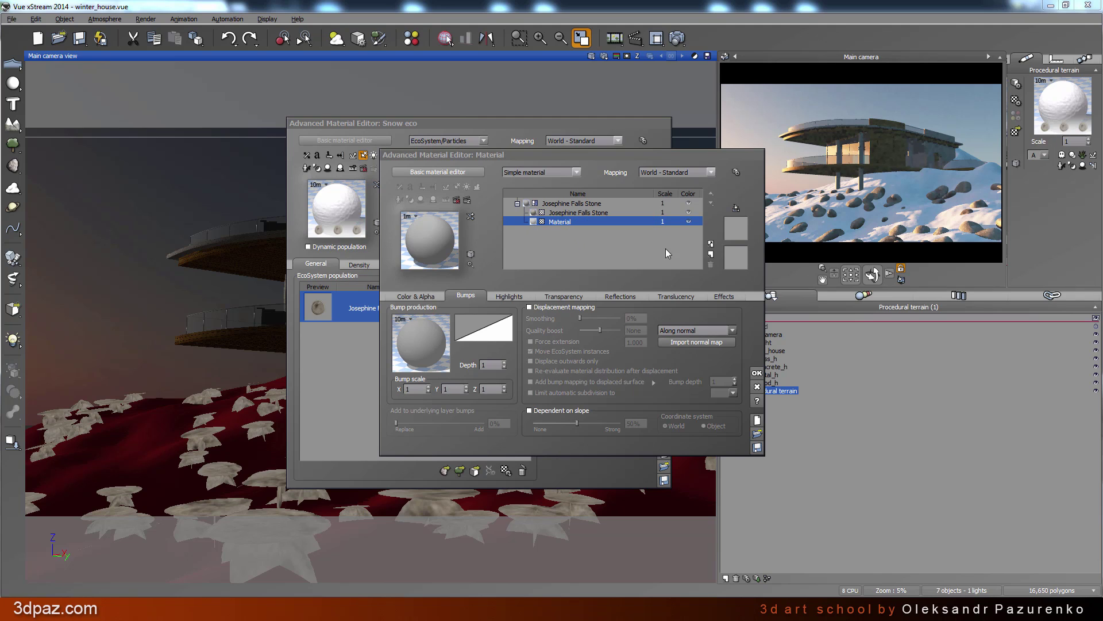
left_click(713, 243)
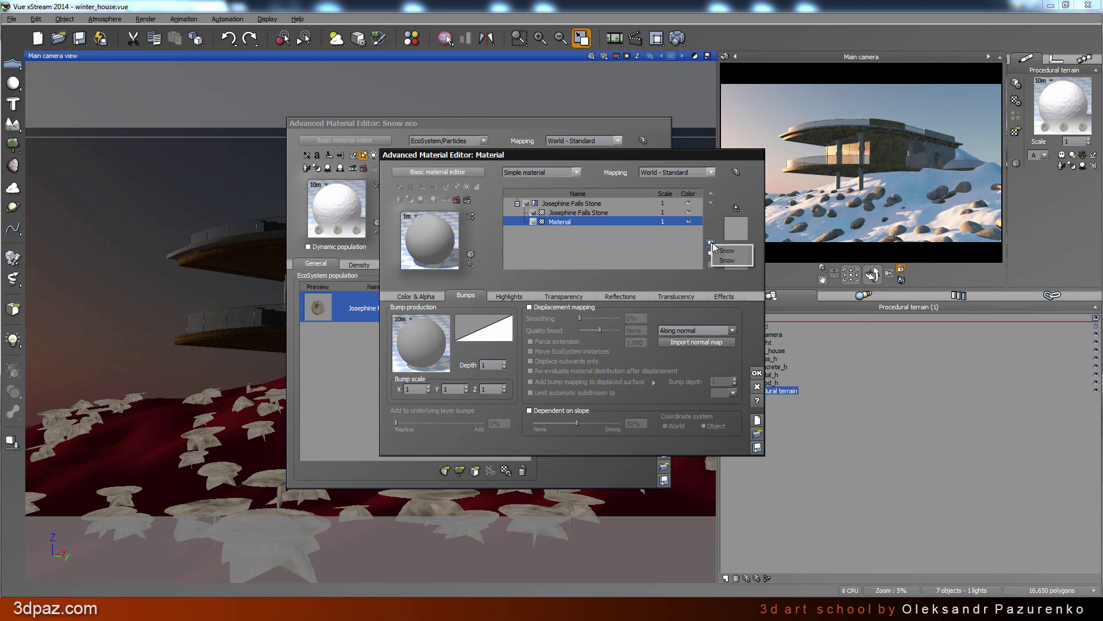
left_click(737, 248)
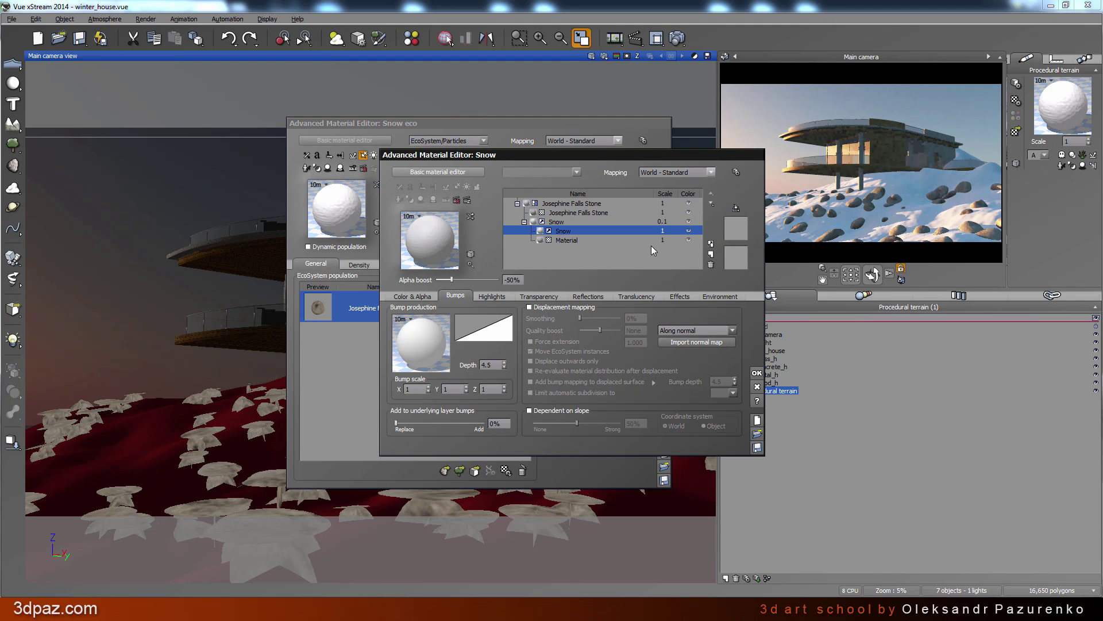
double_click(577, 240)
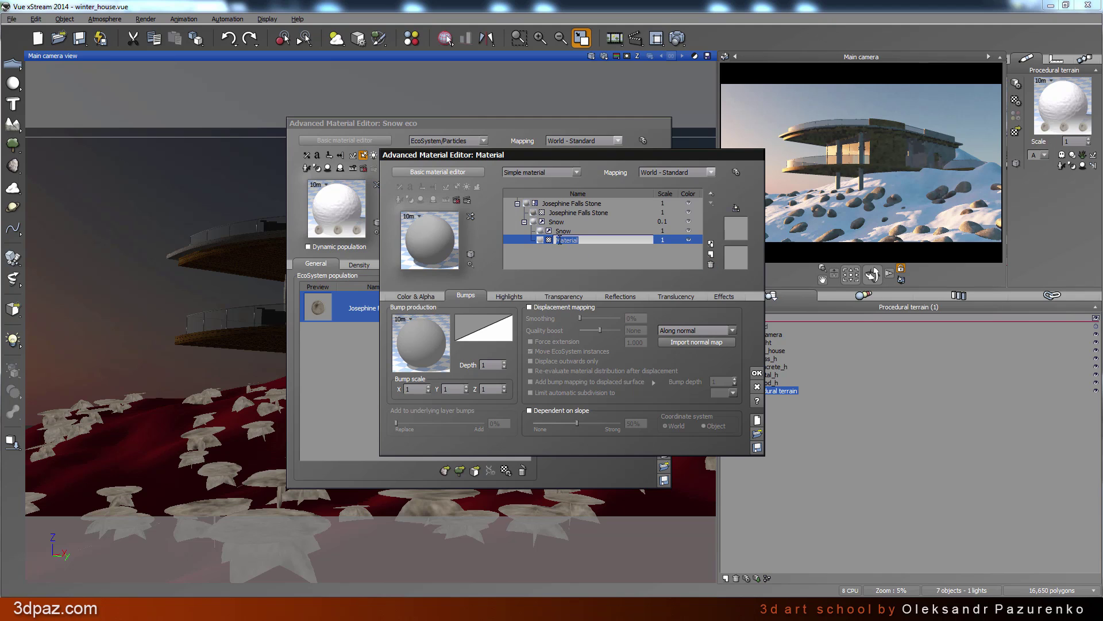
left_click(712, 265)
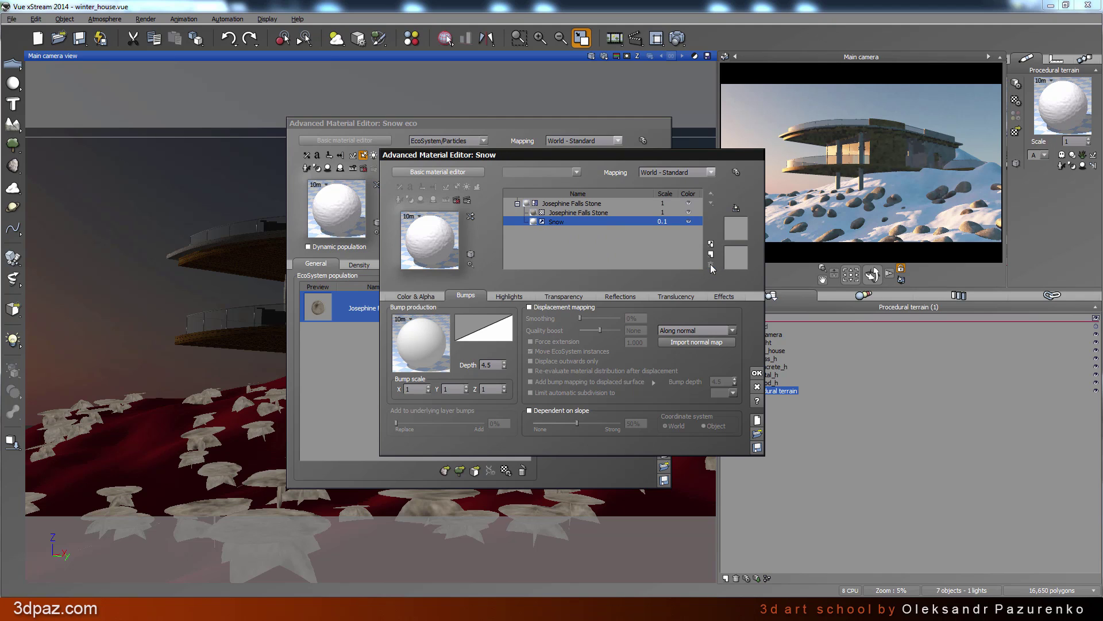
double_click(584, 211)
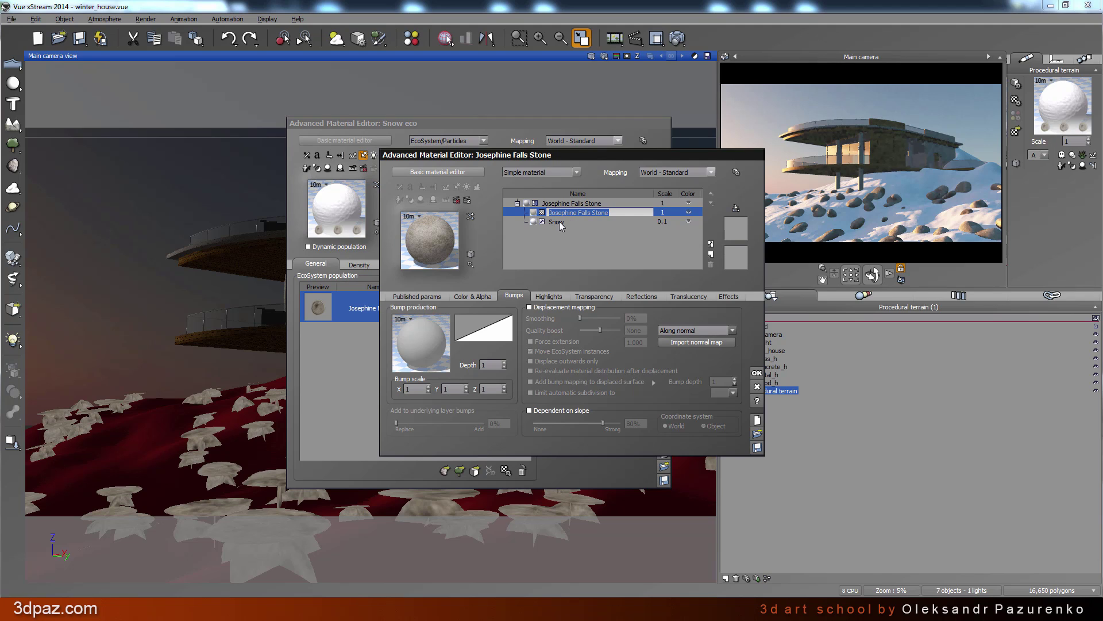
double_click(560, 223)
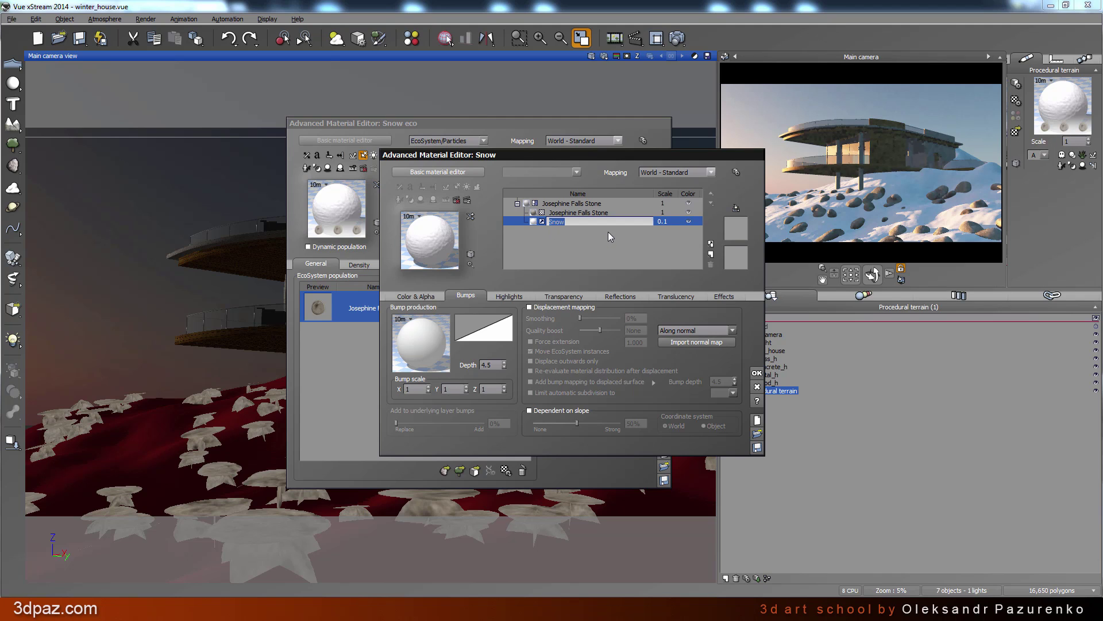
Make the stone and snow mix depend on the environment, with 7% influence of altitude and 100% influence of slope
left_click(571, 203)
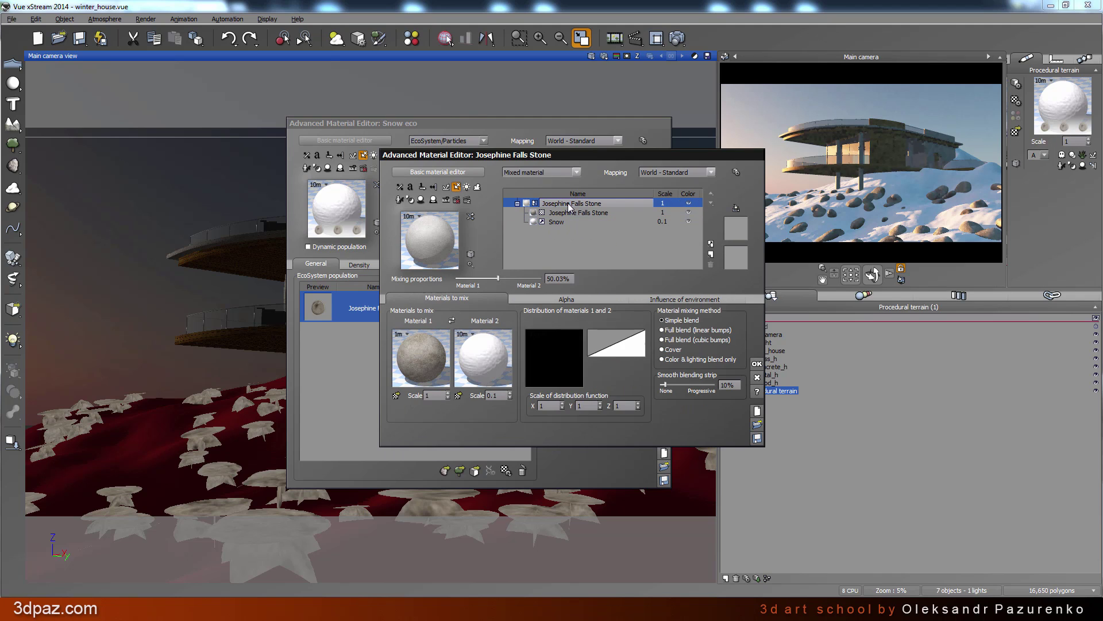
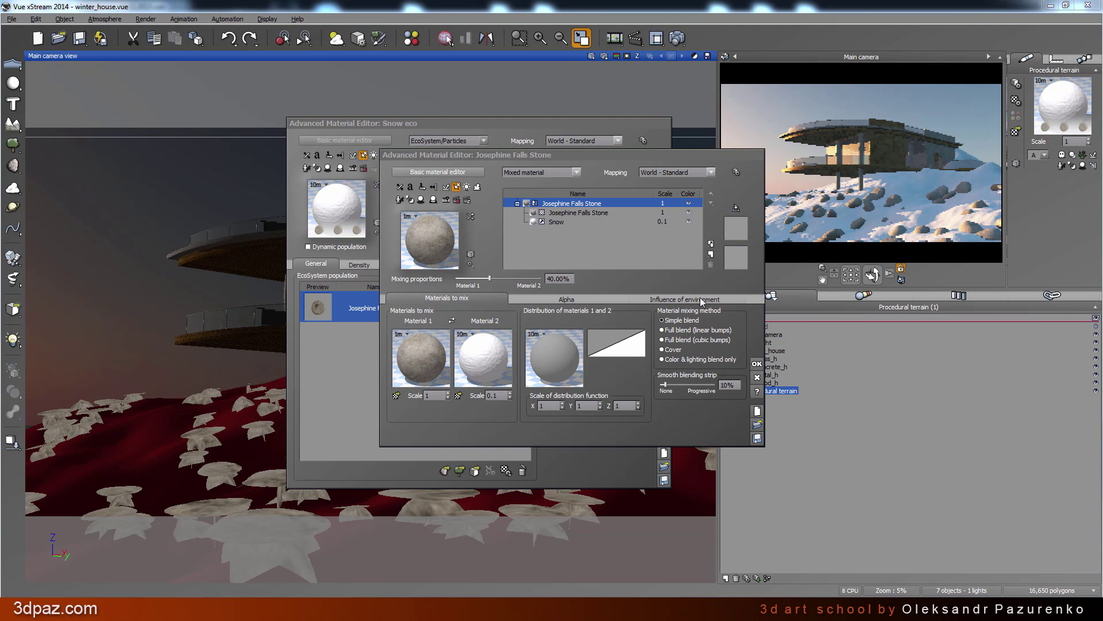
left_click(681, 299)
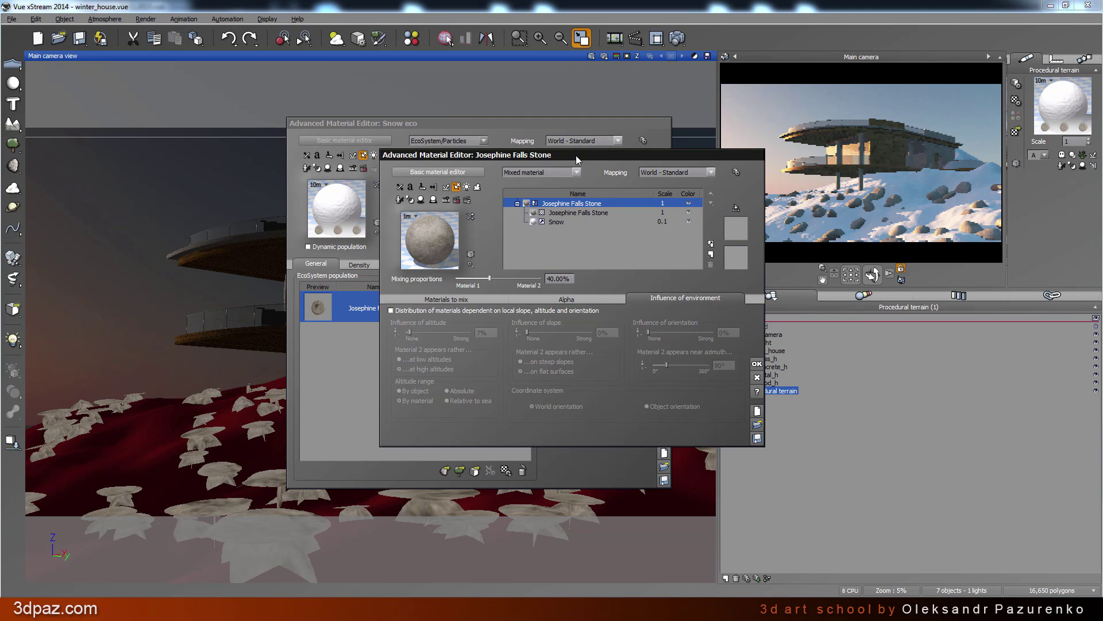
left_click_drag(576, 155, 526, 125)
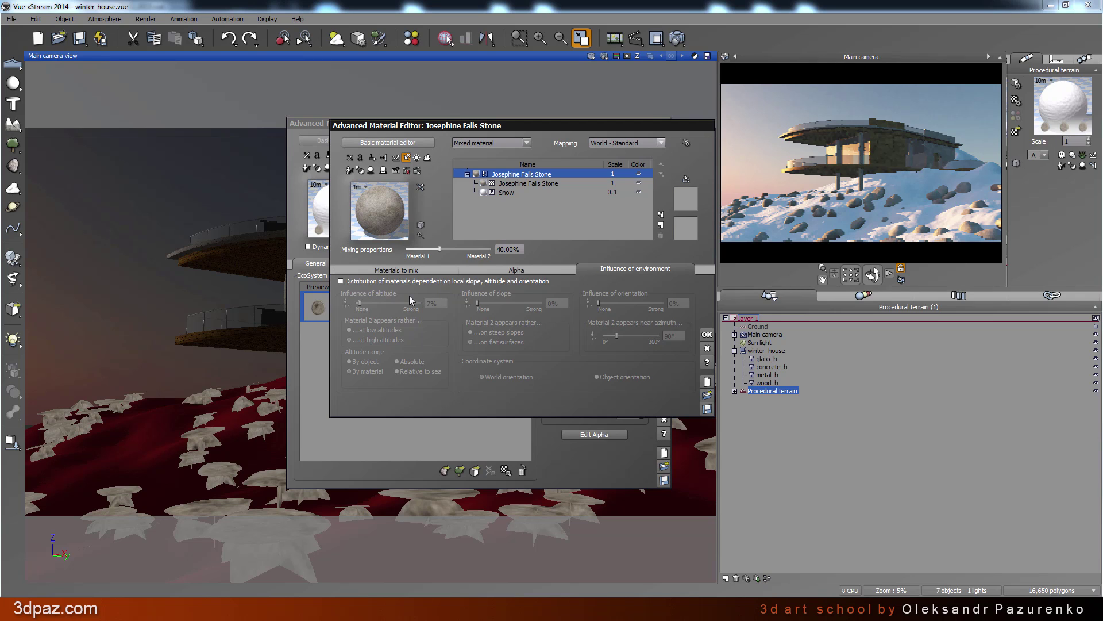
left_click(341, 281)
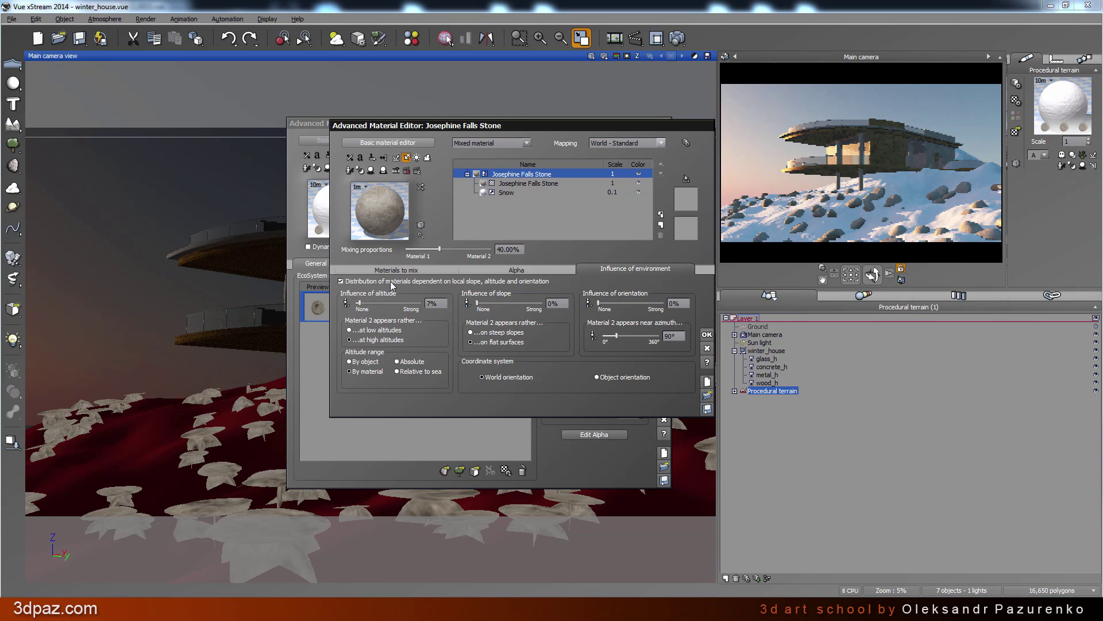
left_click_drag(359, 303, 371, 302)
double_click(433, 303)
type("7")
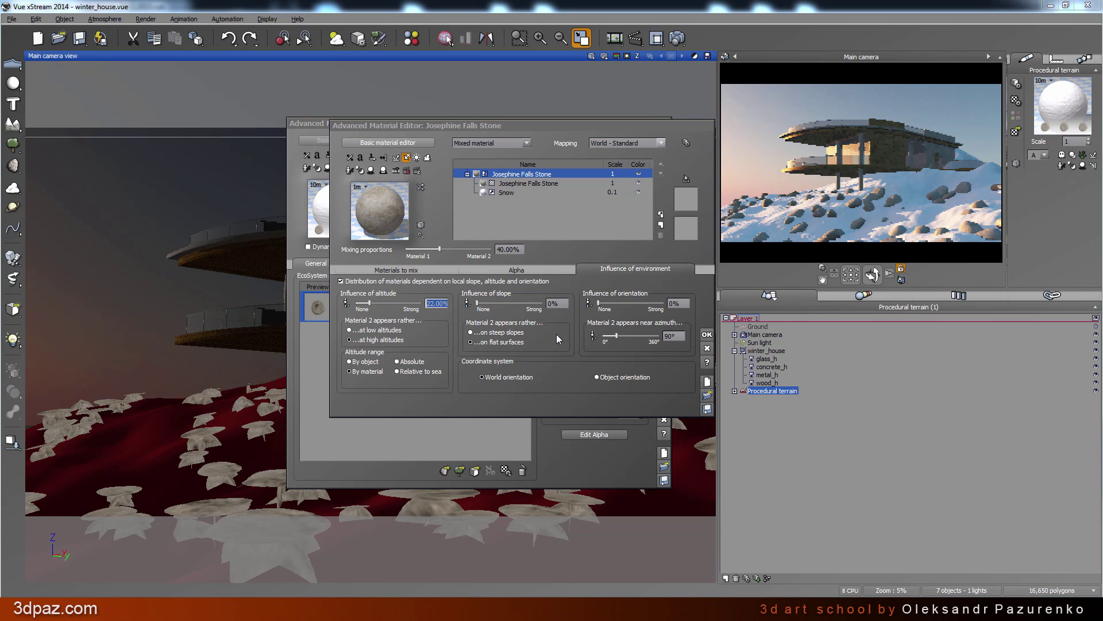
left_click_drag(477, 305, 543, 309)
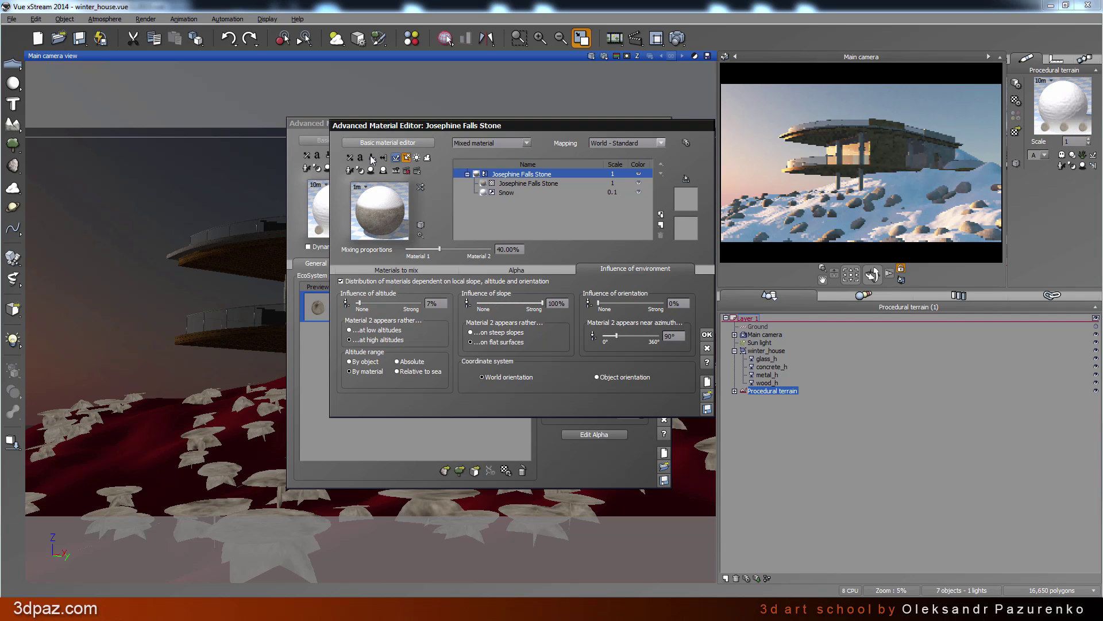
Check the enlarged material preview, set the mixing proportions to 40% and accept the stone material
left_click(422, 236)
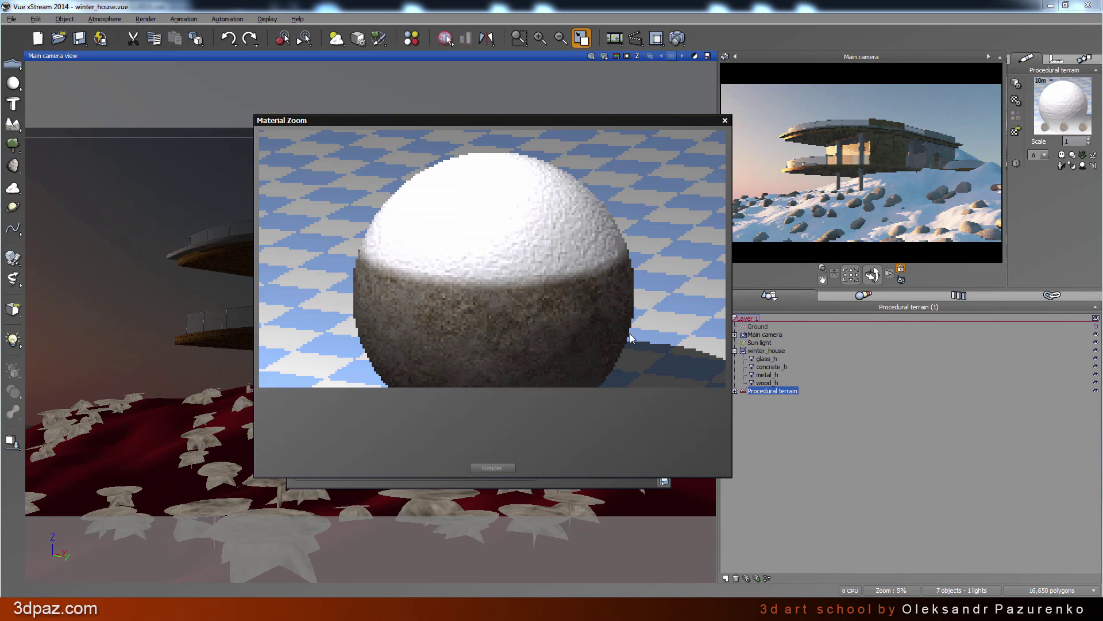
left_click(726, 120)
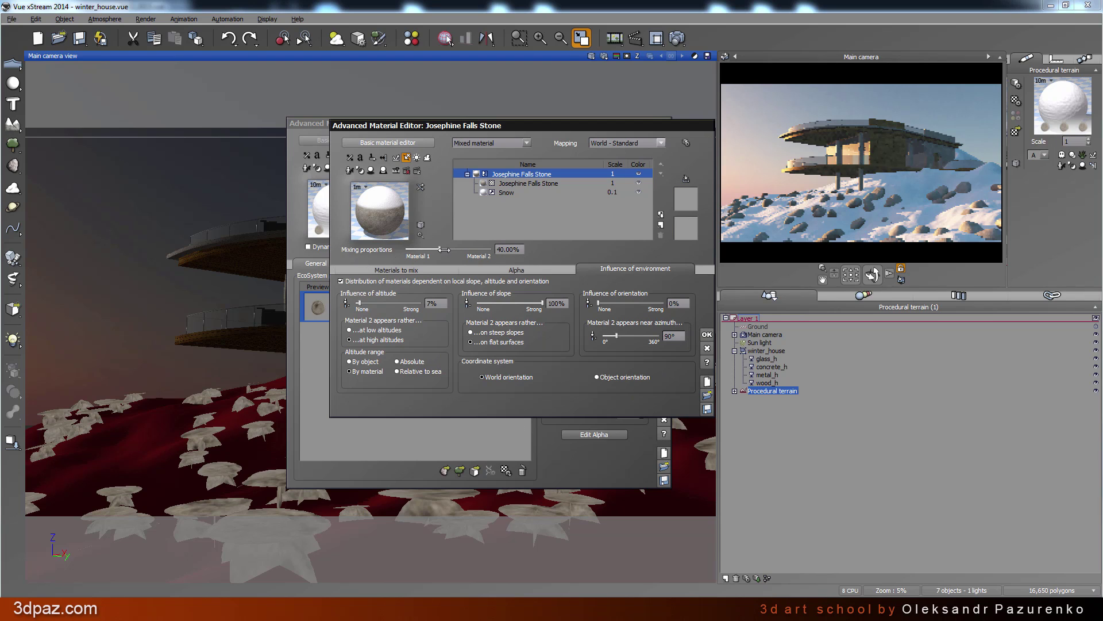
left_click(498, 249)
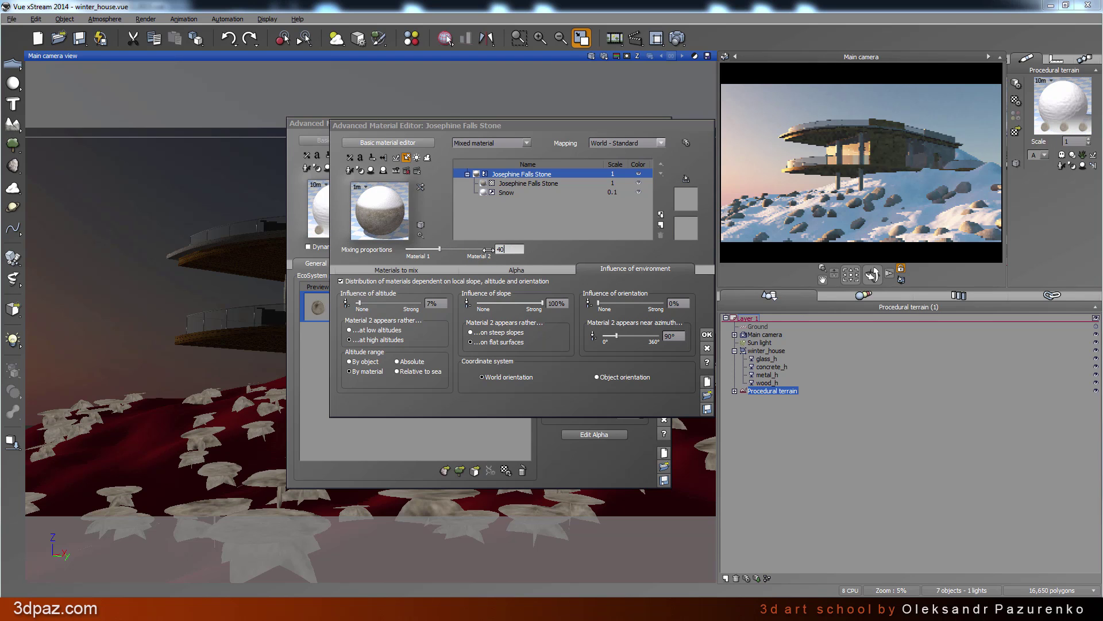
type("40")
key("Return")
left_click(707, 335)
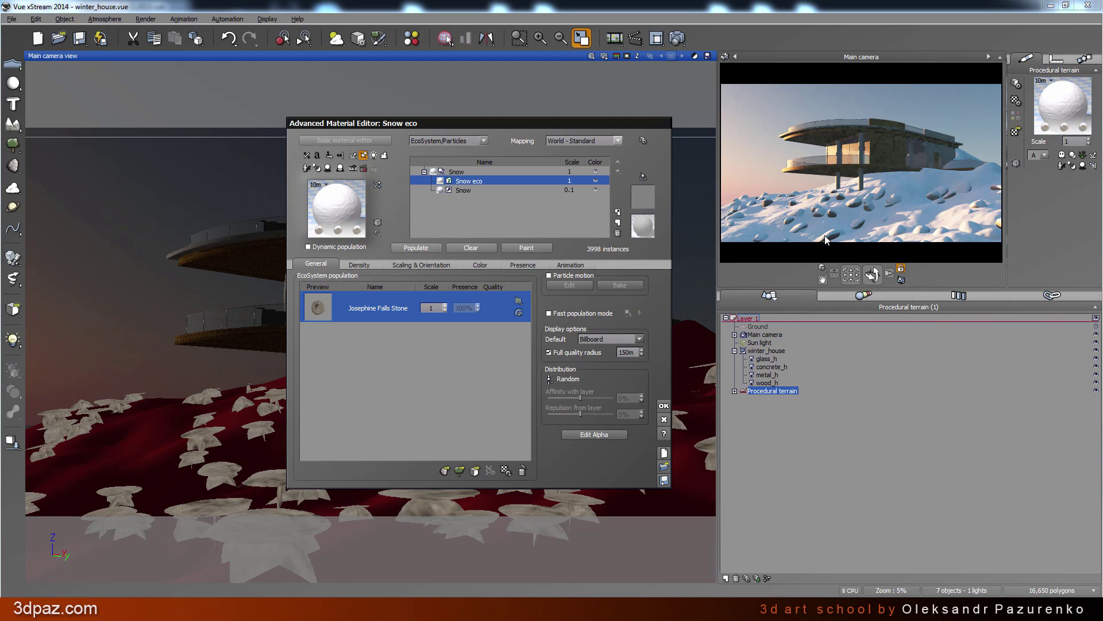
Reopen the Josephine Falls Stone material and open the distribution function of materials 1 and 2 for editing
left_click(505, 471)
left_click(373, 269)
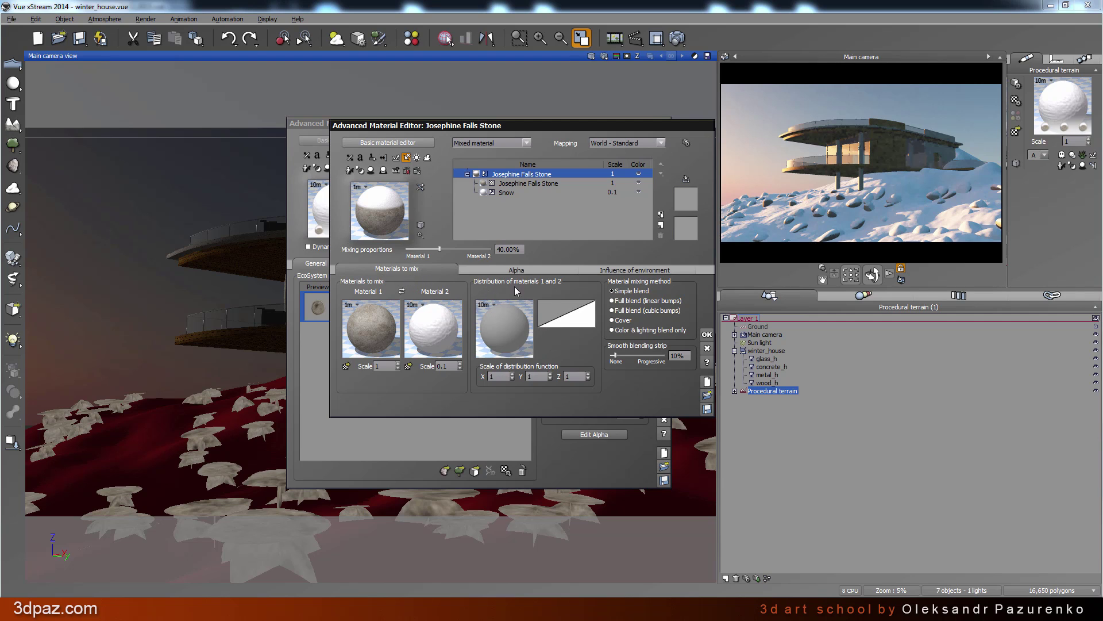
right_click(503, 326)
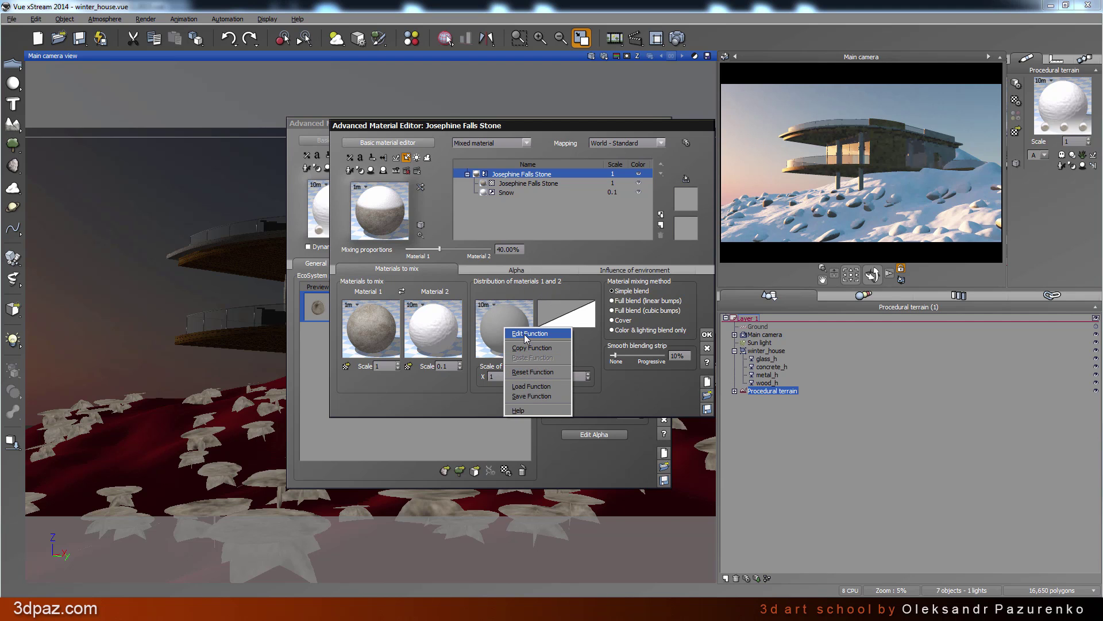
left_click(524, 333)
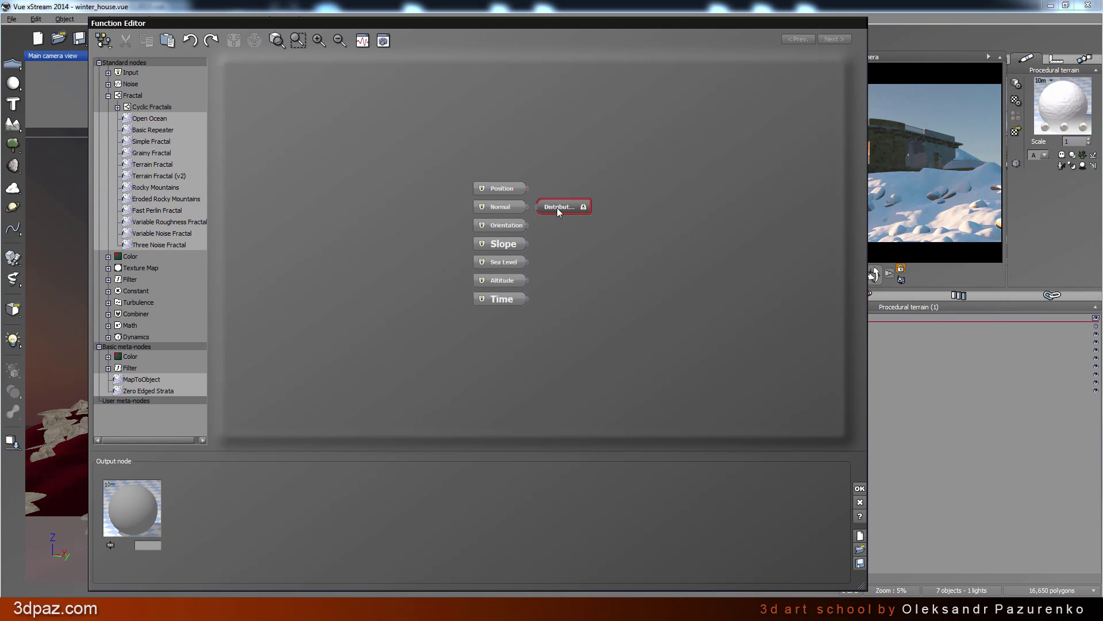
Move the distribution output node away from the inputs and add a Terrain Fractal node fed by Position
left_click_drag(612, 195, 626, 192)
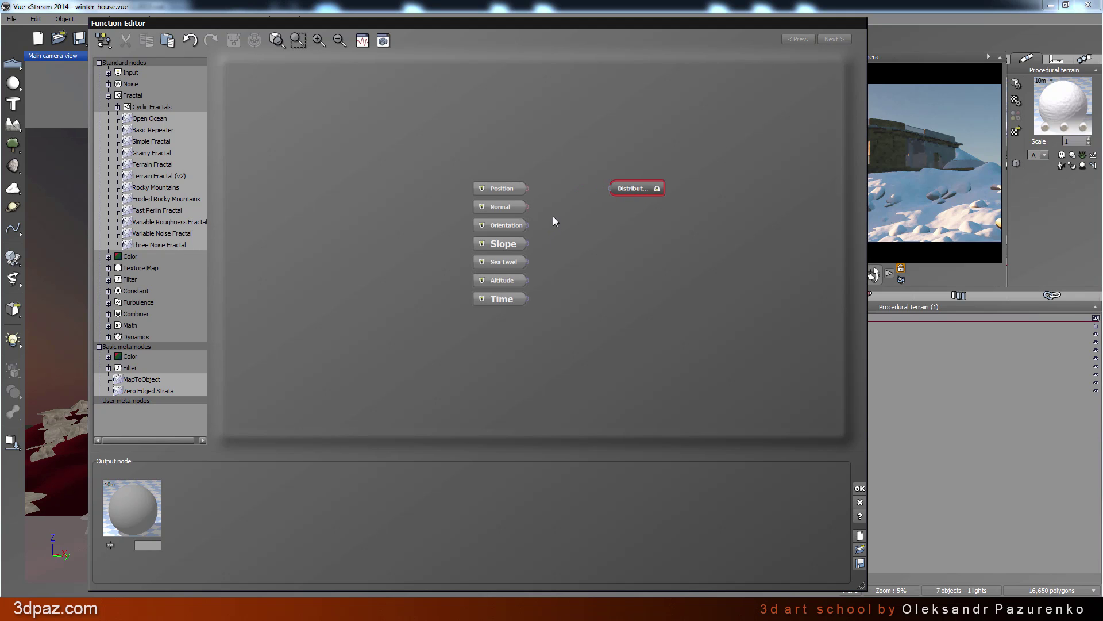
left_click(567, 226)
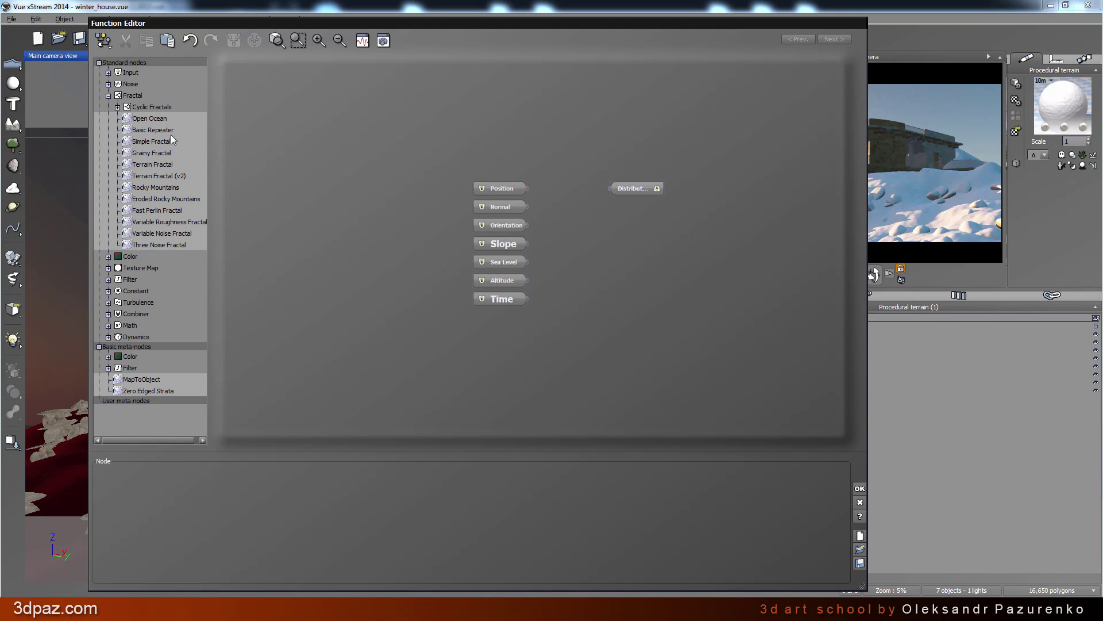
left_click(108, 95)
left_click(108, 96)
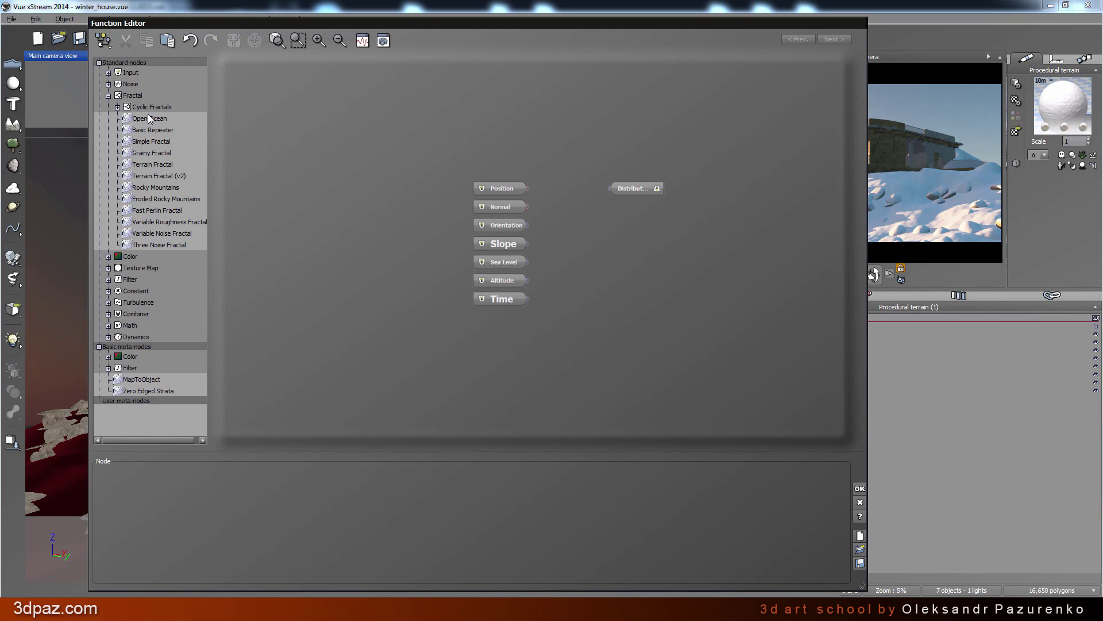
double_click(154, 169)
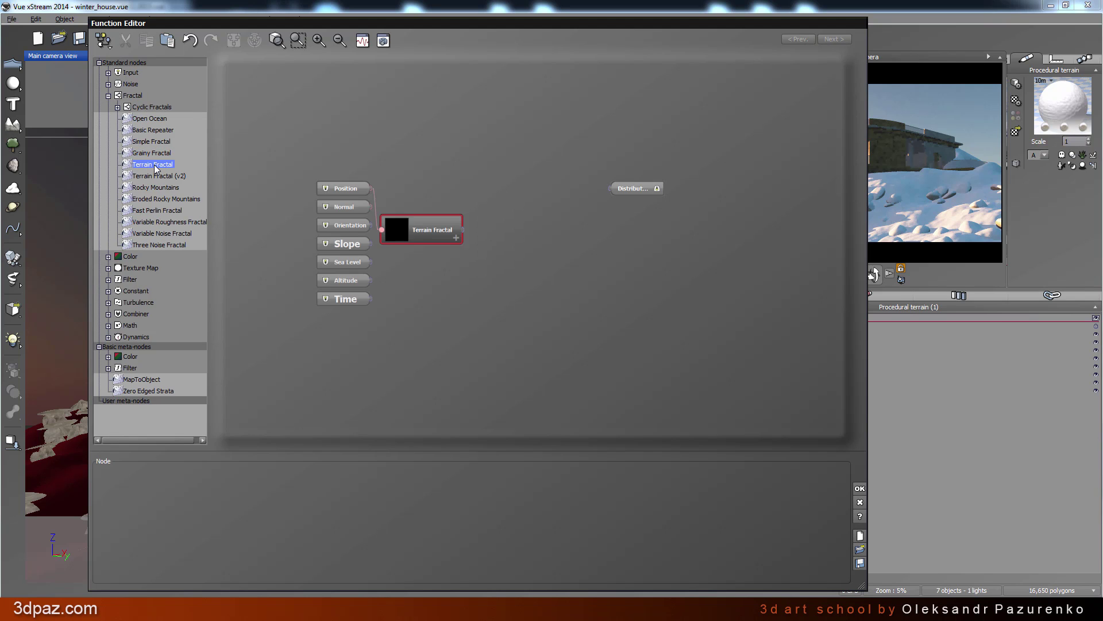
left_click_drag(457, 219, 457, 232)
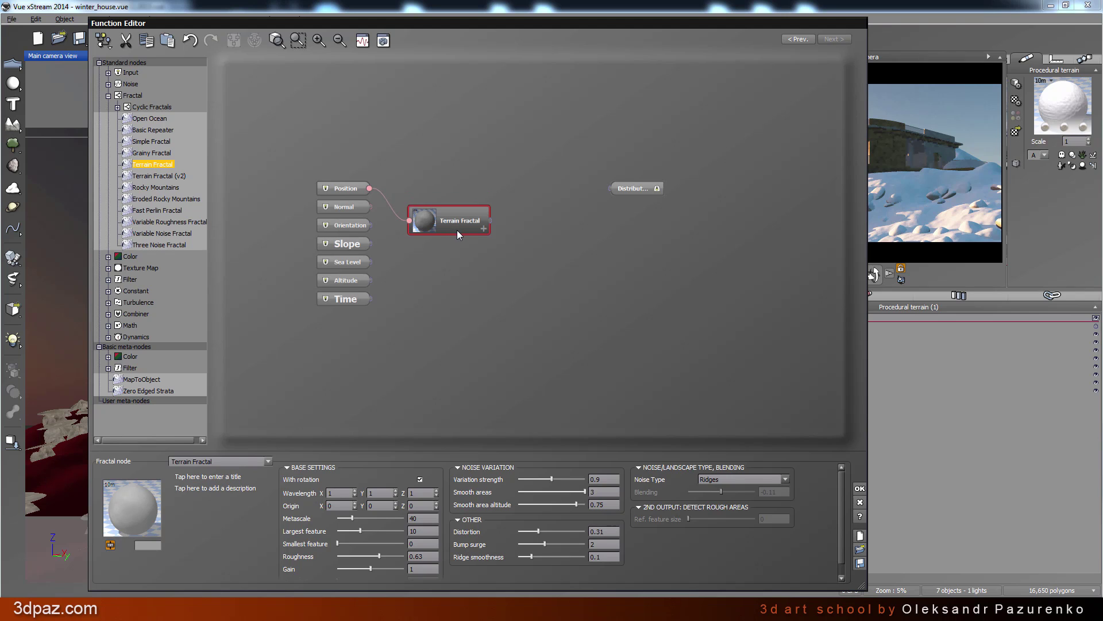
Bring the distribution output node closer and connect it to the Altitude output of the Terrain Fractal node
left_click(559, 213)
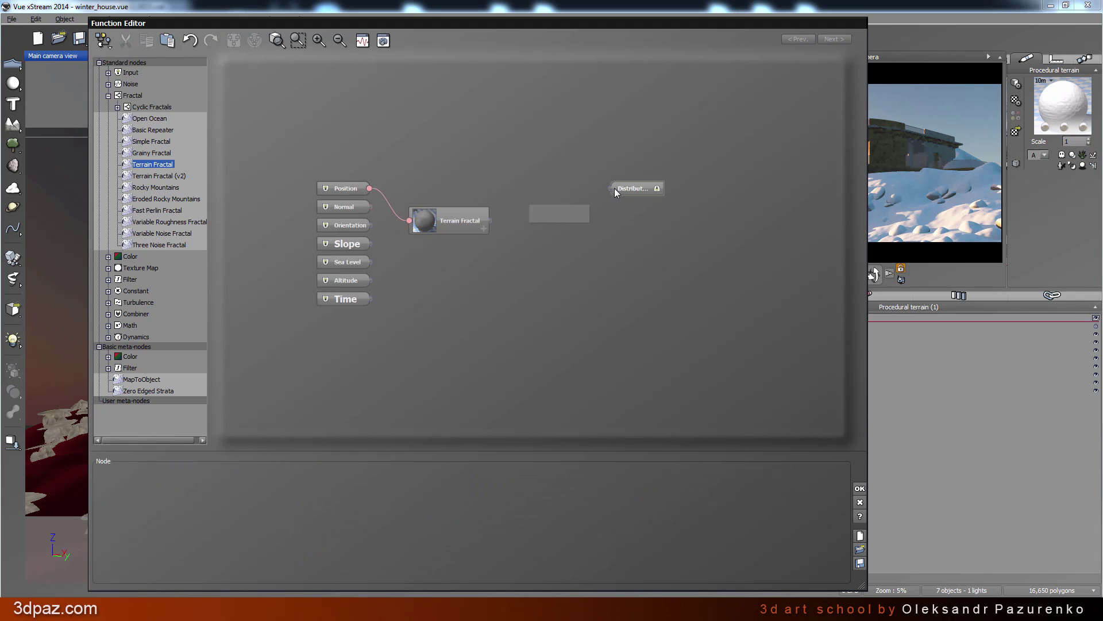
left_click_drag(629, 191, 487, 225)
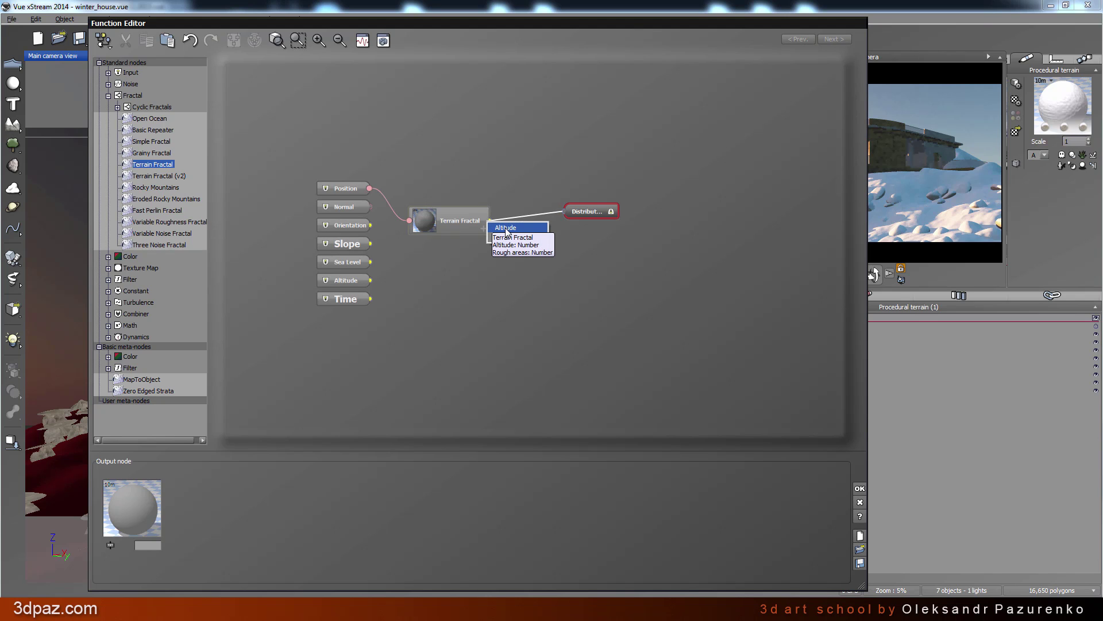
left_click(505, 229)
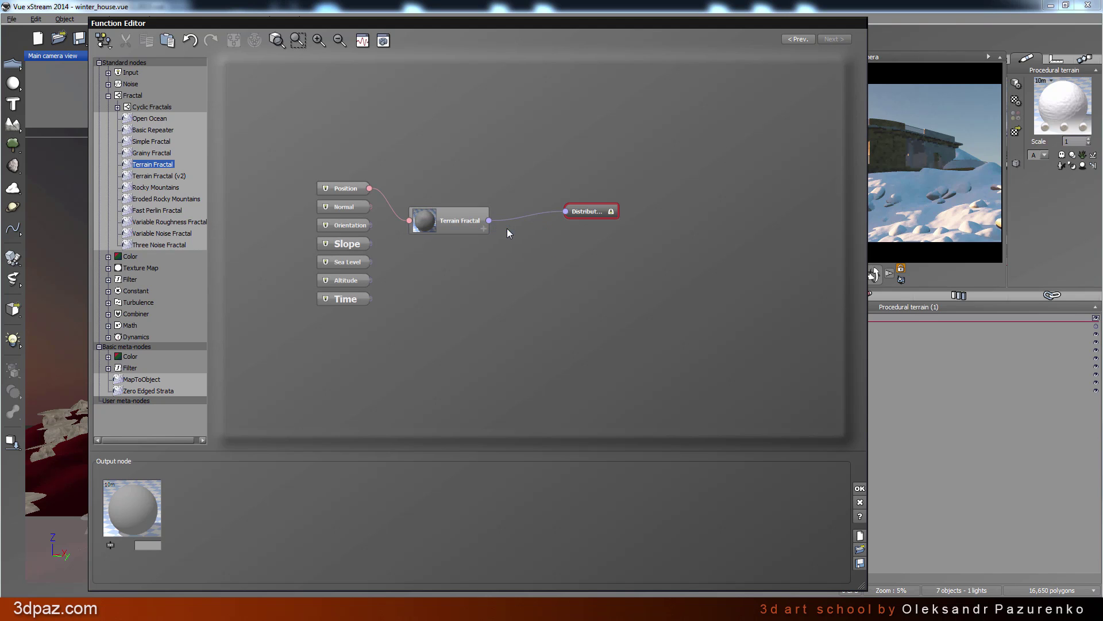
Set the Terrain Fractal node's metascale to 5 and roughness to 0.75, and accept the distribution function
left_click(469, 222)
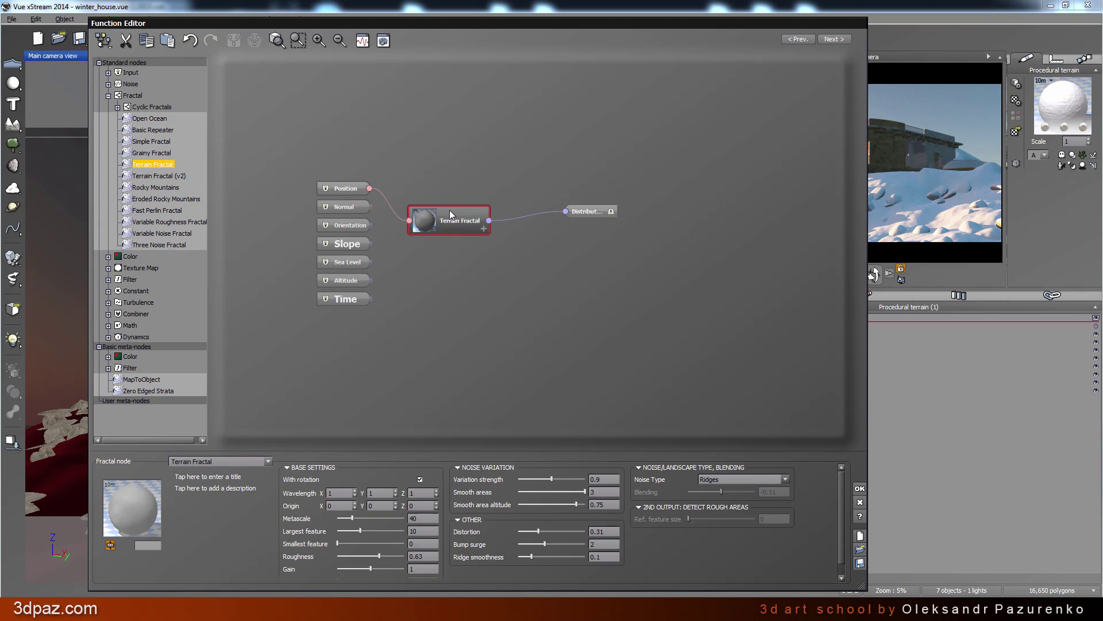
double_click(424, 517)
type("5")
key("Return")
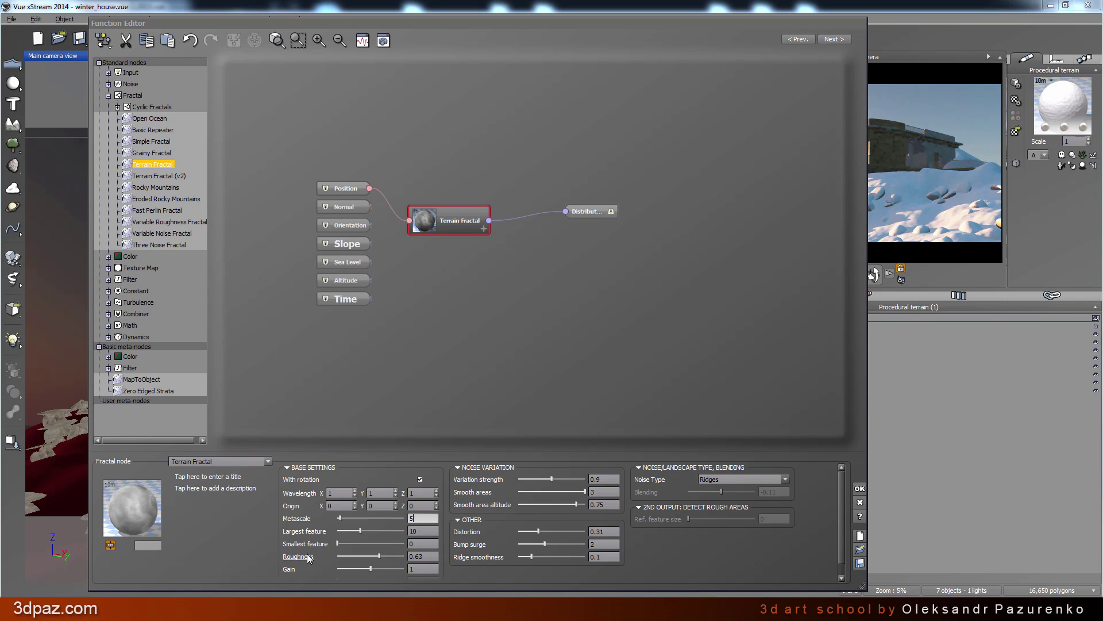
left_click(430, 558)
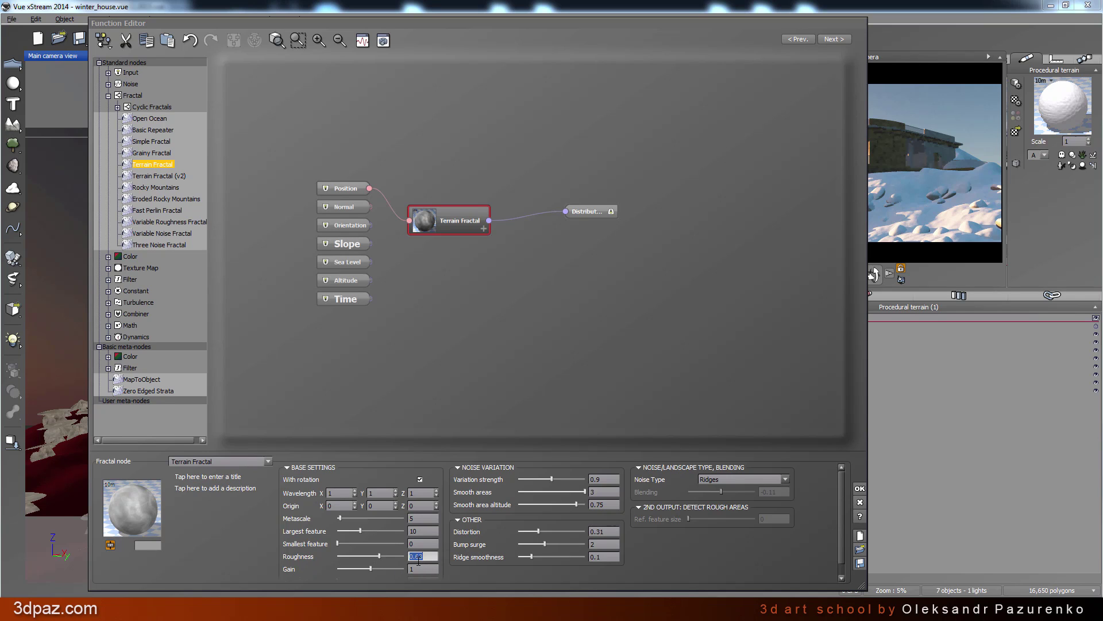
left_click_drag(415, 556, 447, 564)
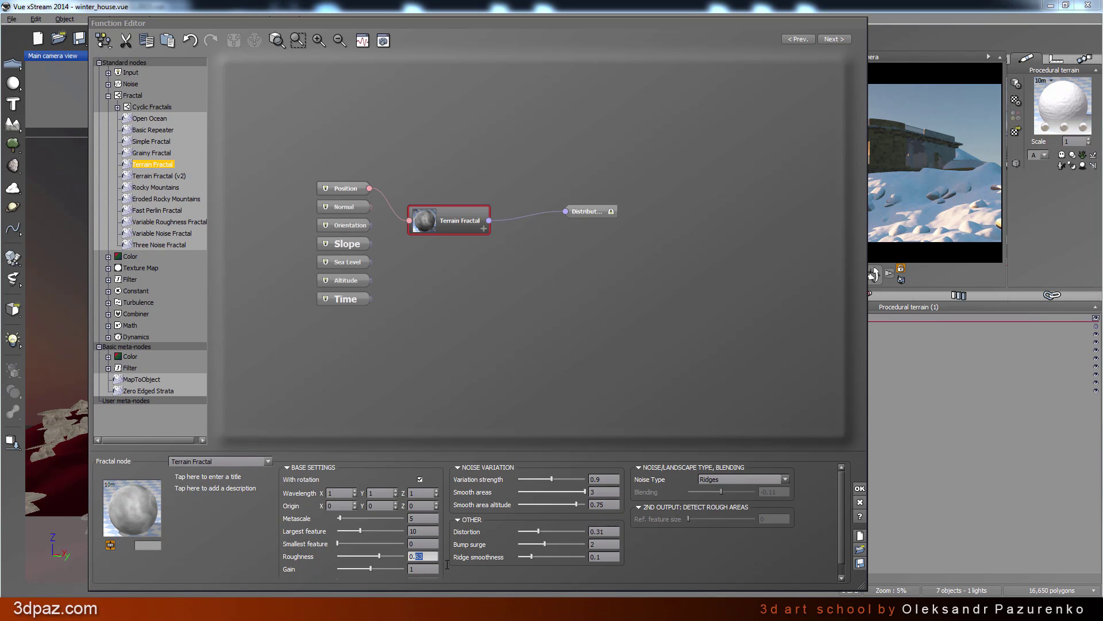
type("75")
key("Return")
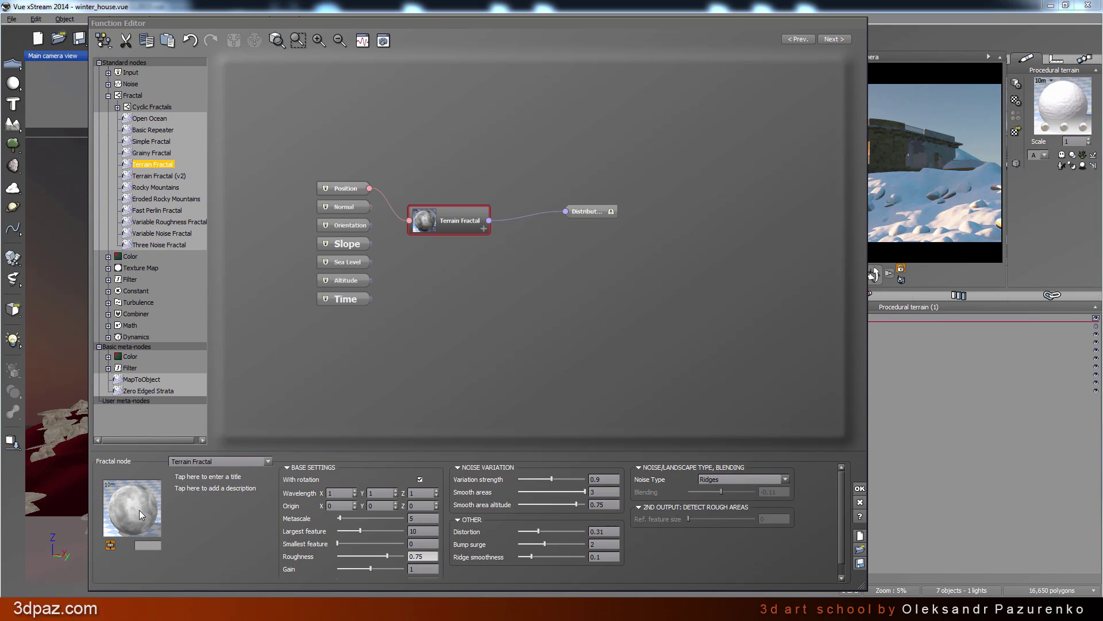
left_click(859, 491)
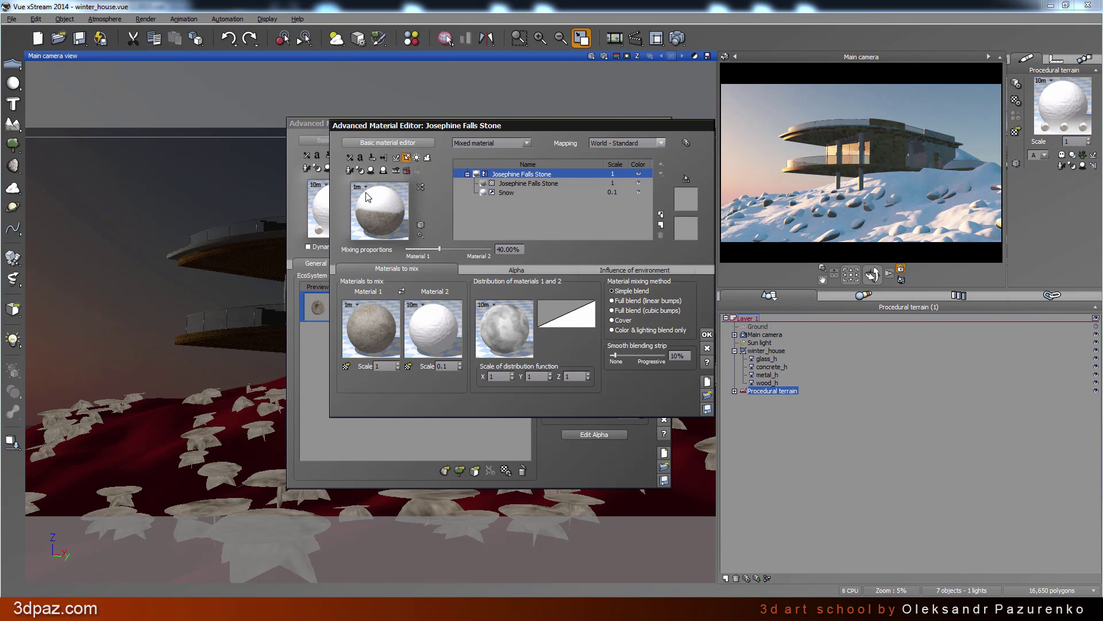
Check the enlarged preview of the mixed Josephine Falls Stone material and accept the material
left_click(420, 235)
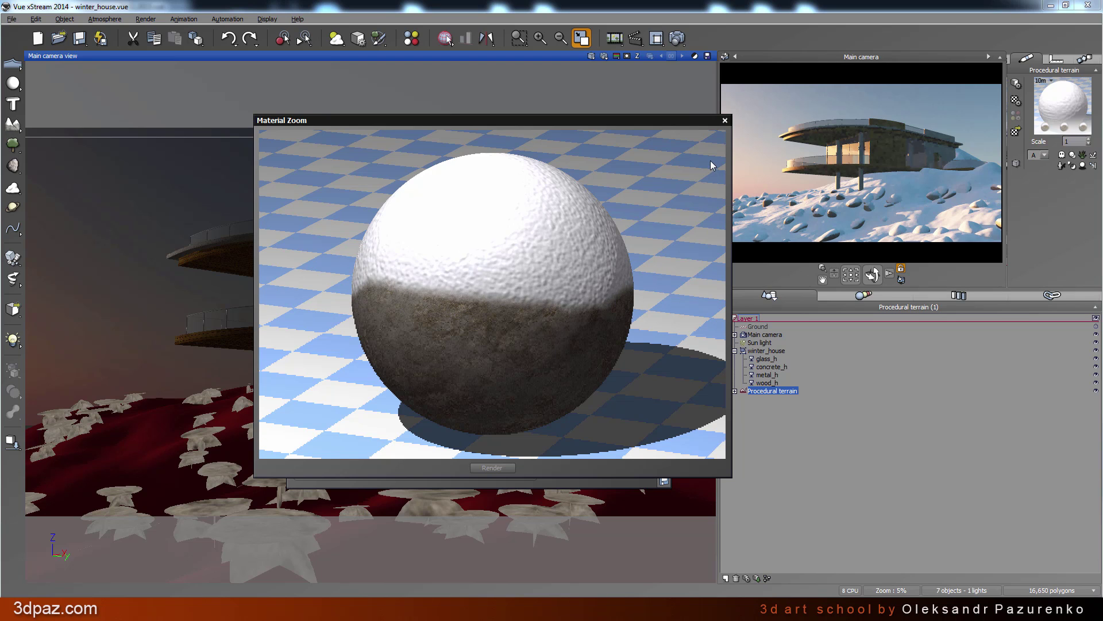
left_click(725, 121)
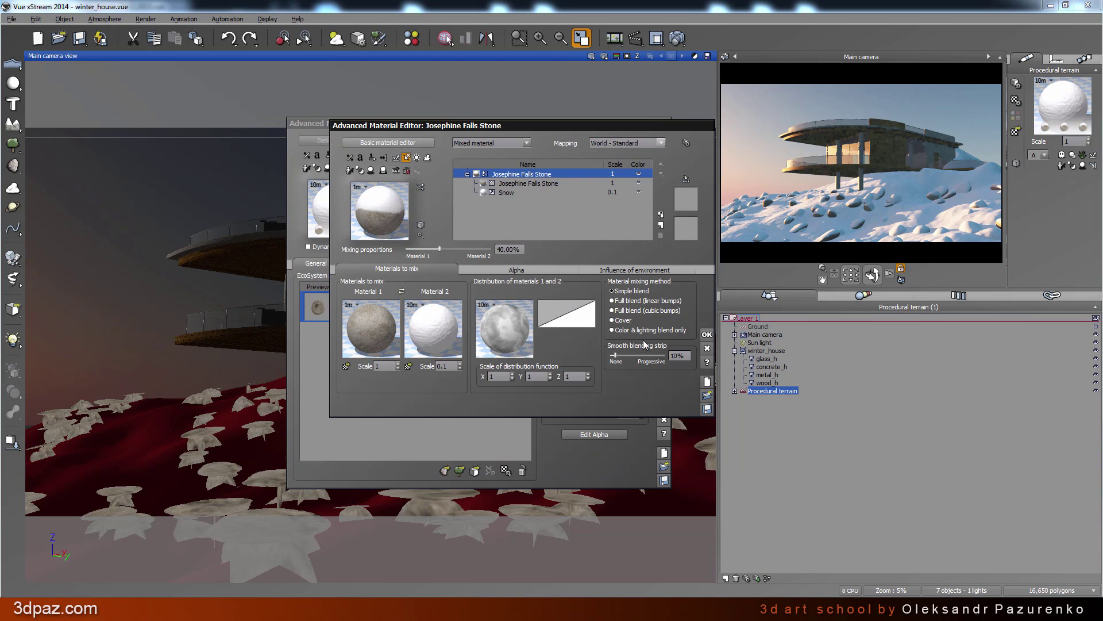
left_click(707, 336)
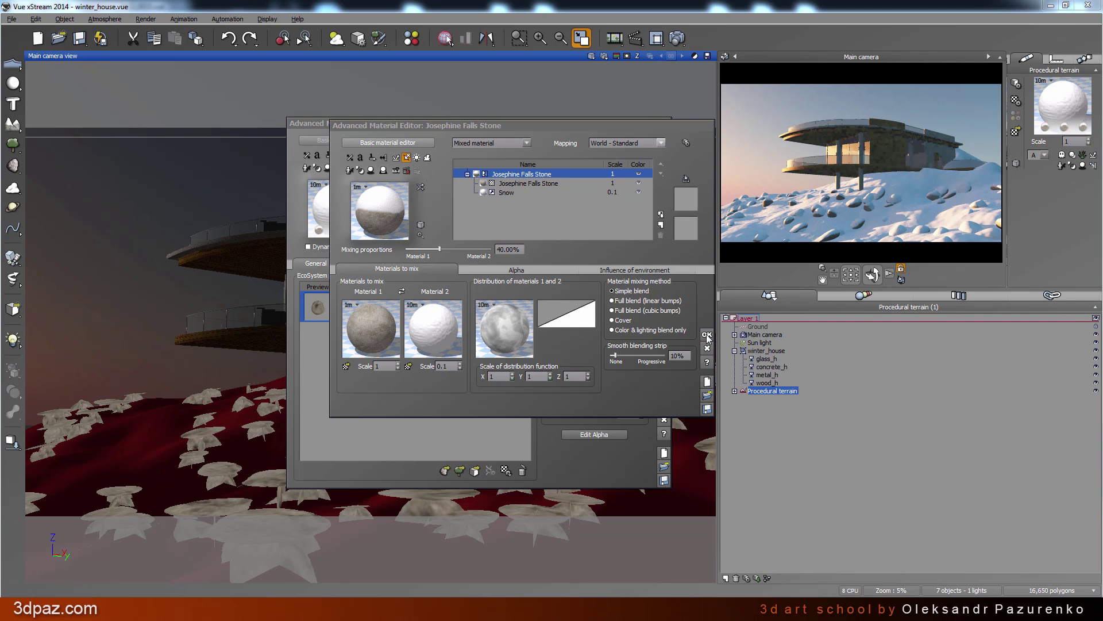
Populate the Snow eco layer, set the plain Snow layer's scale to 0.1 and accept the terrain material
left_click(429, 247)
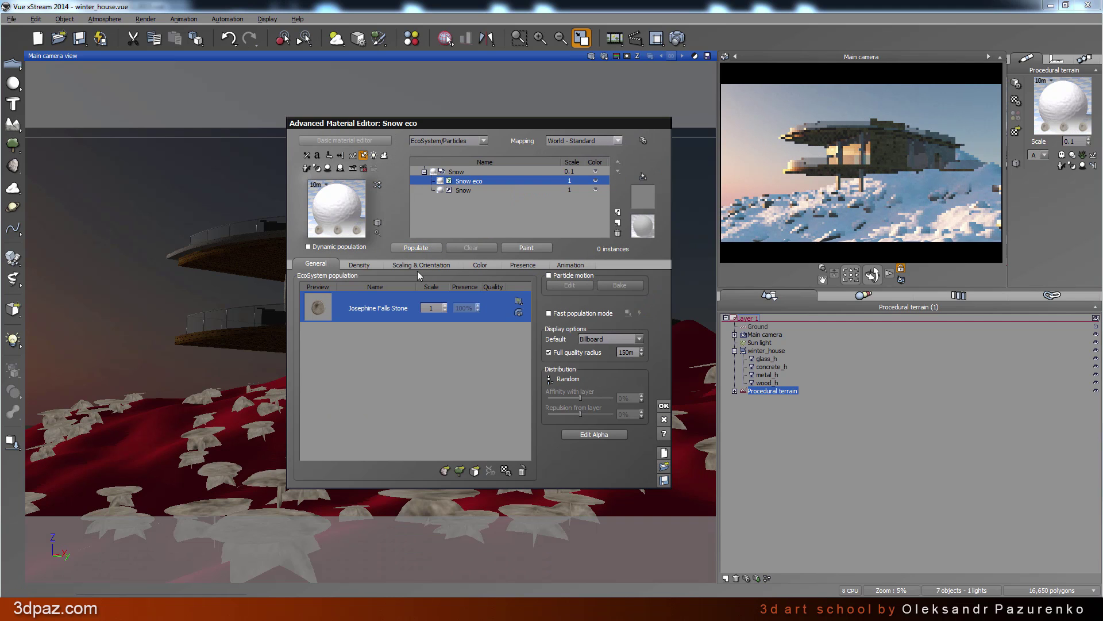
left_click(569, 190)
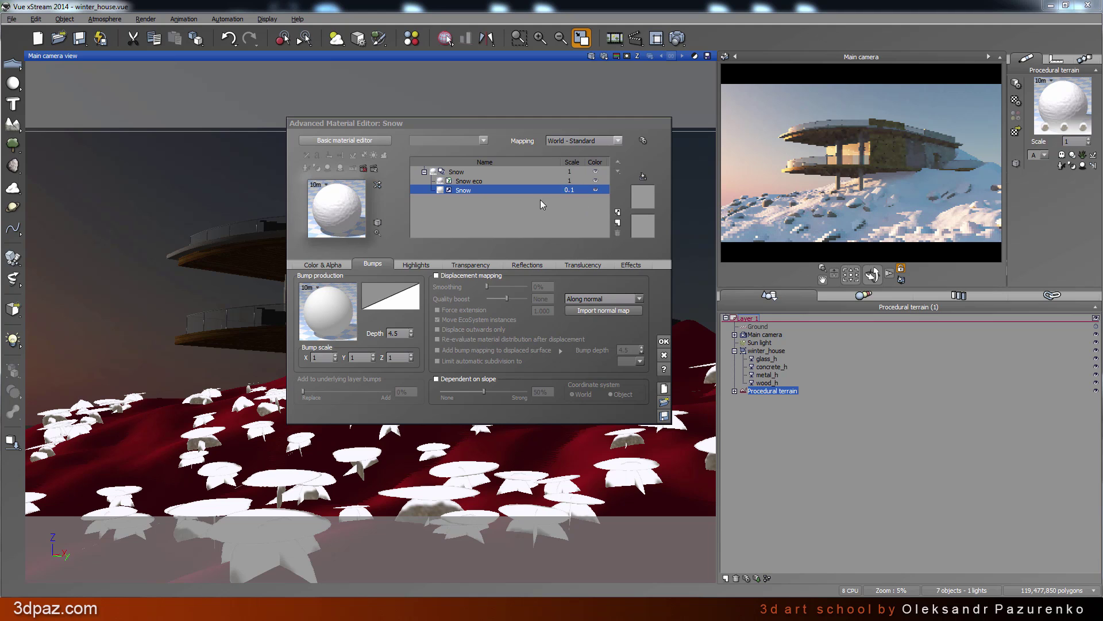
double_click(577, 190)
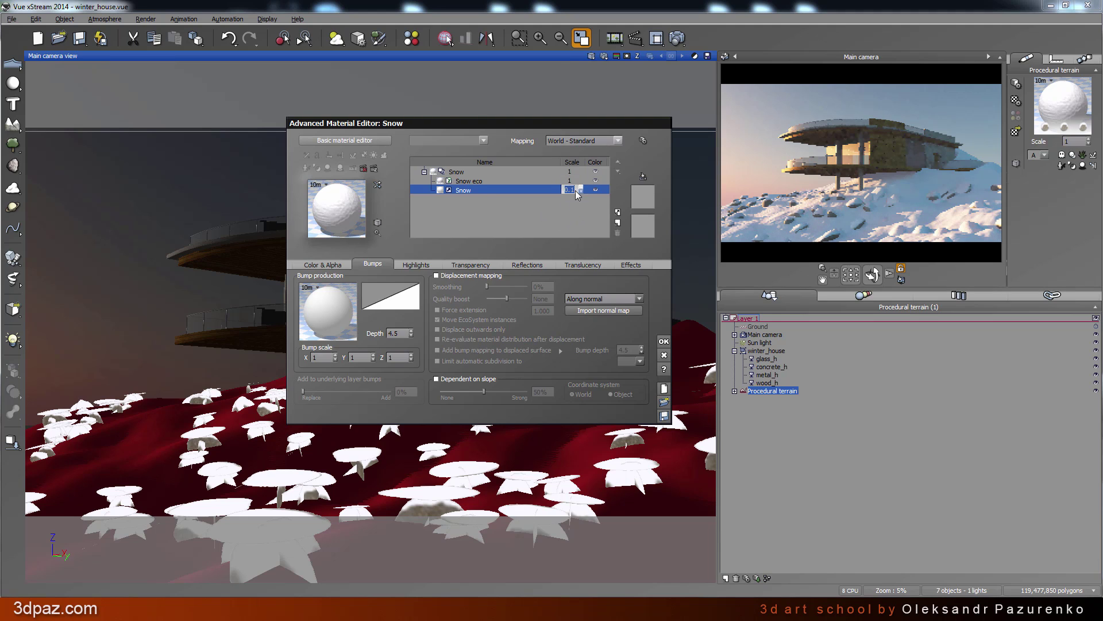
left_click(666, 340)
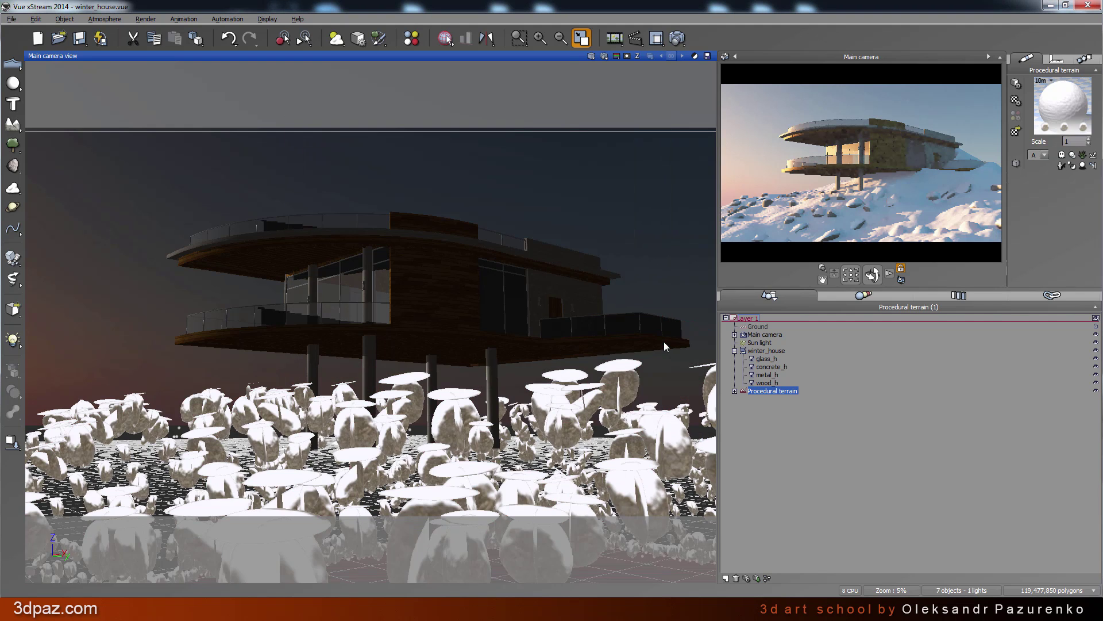
Open the latest render full screen and examine how the snow covers the stones on the slope below the house
left_click(617, 40)
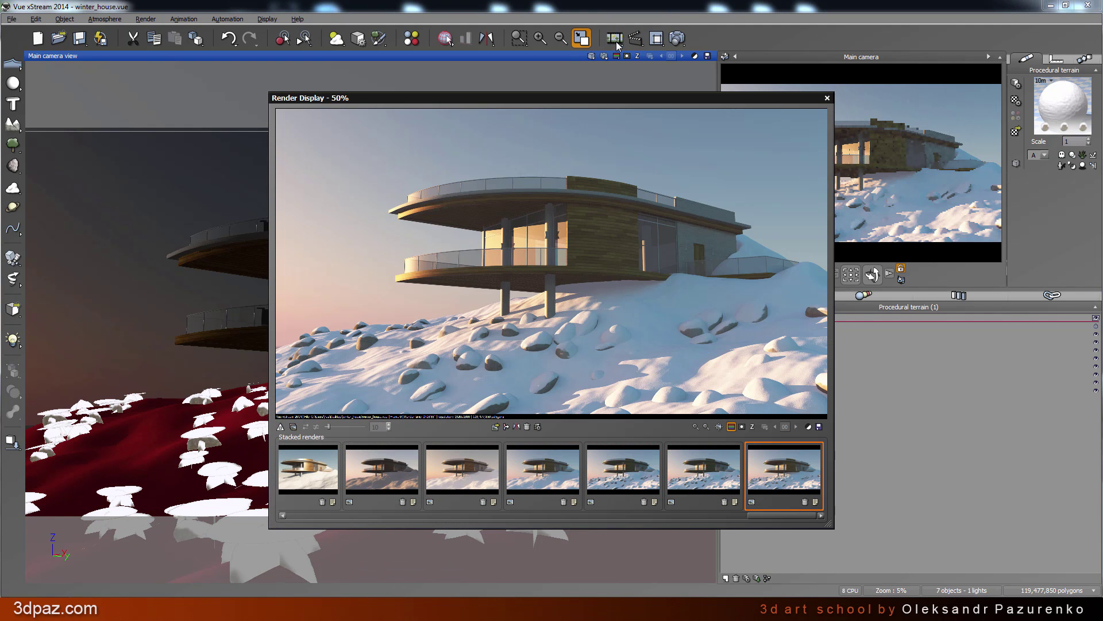
left_click(719, 427)
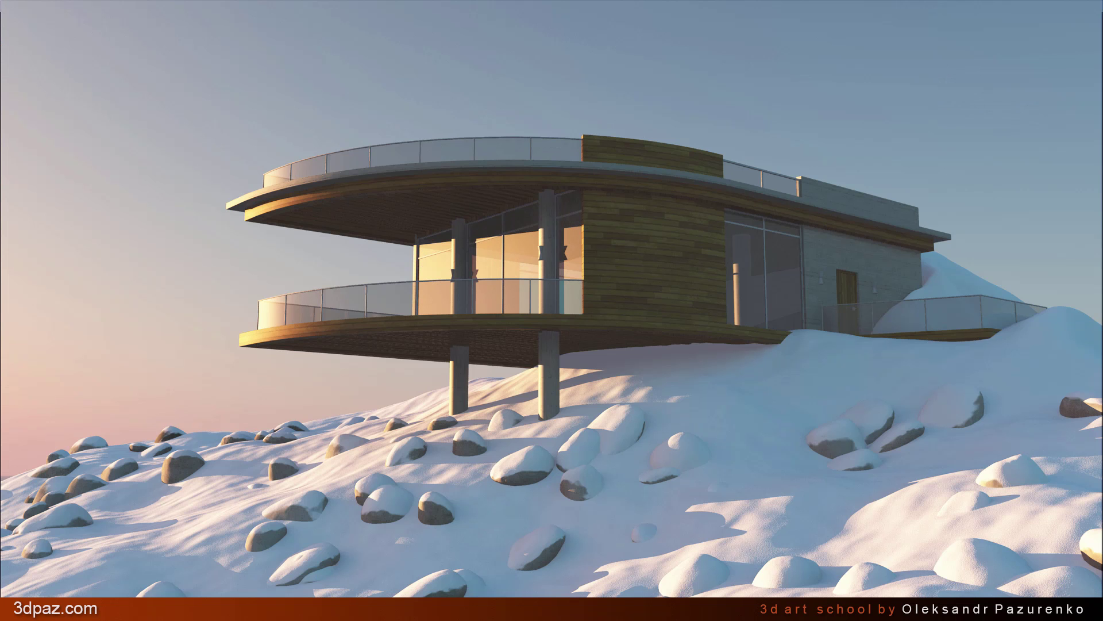
scroll(502, 488, "up", 4)
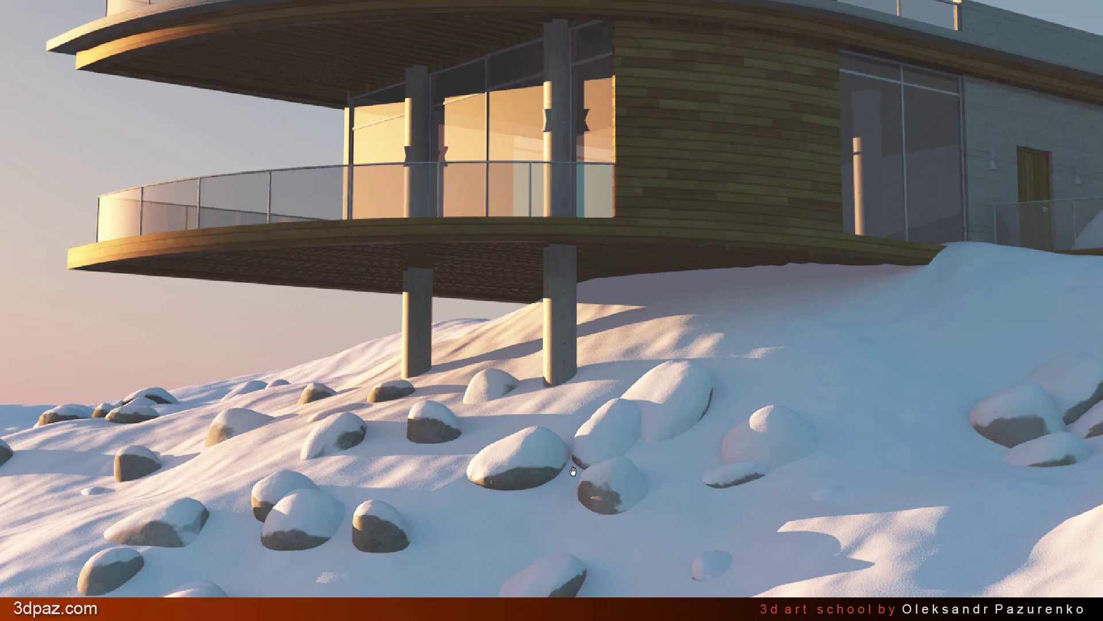
scroll(428, 435, "up", 5)
left_click_drag(439, 457, 395, 412)
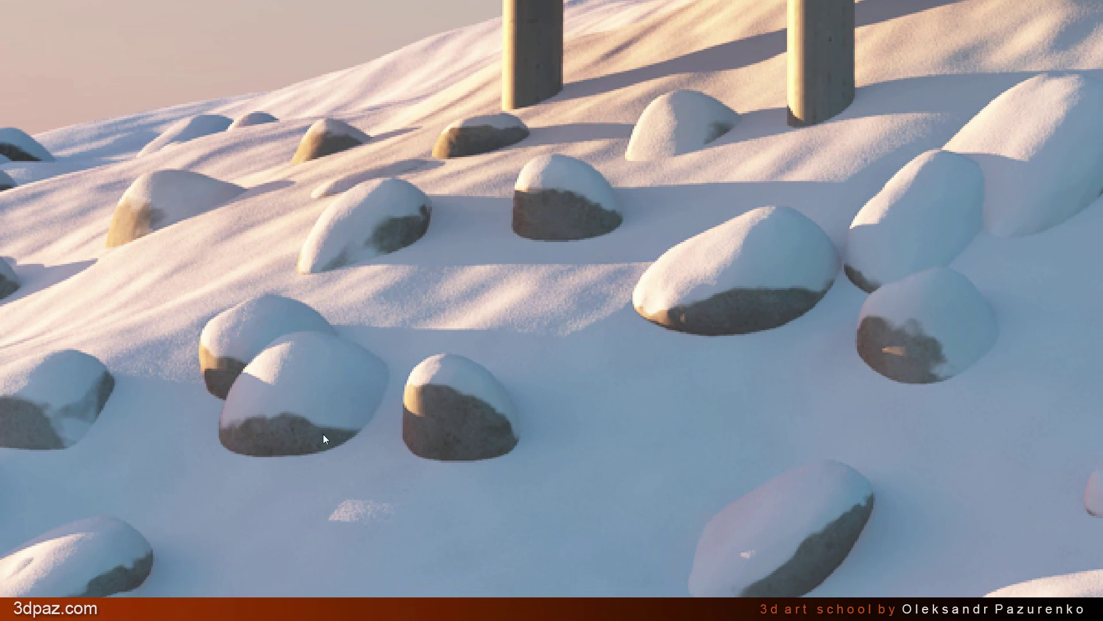
scroll(301, 439, "up", 3)
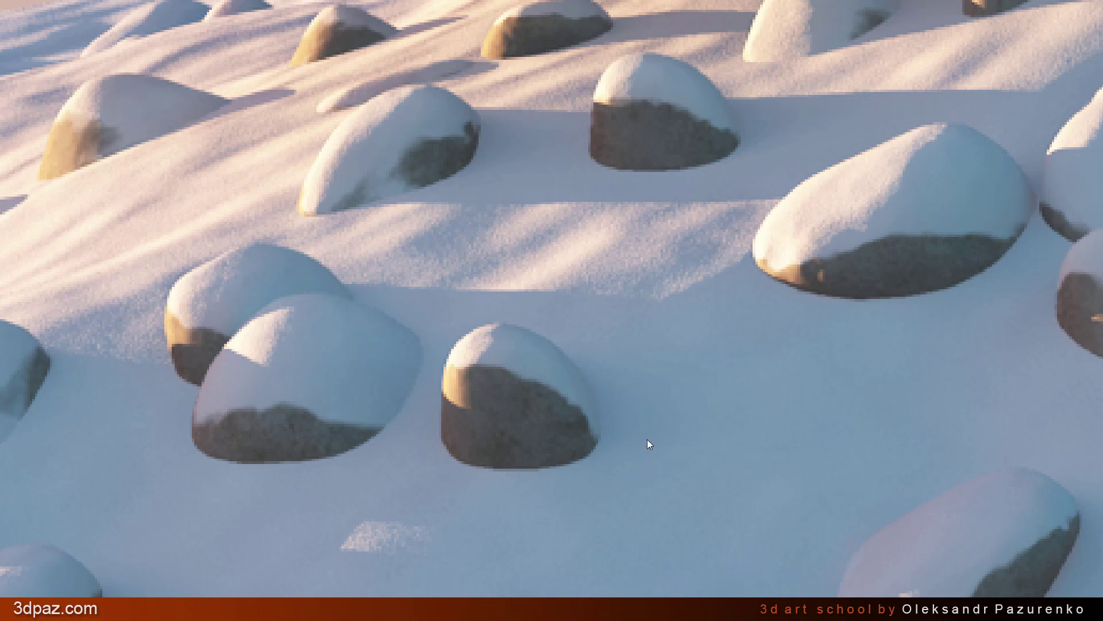
scroll(647, 439, "down", 1)
scroll(399, 167, "up", 6)
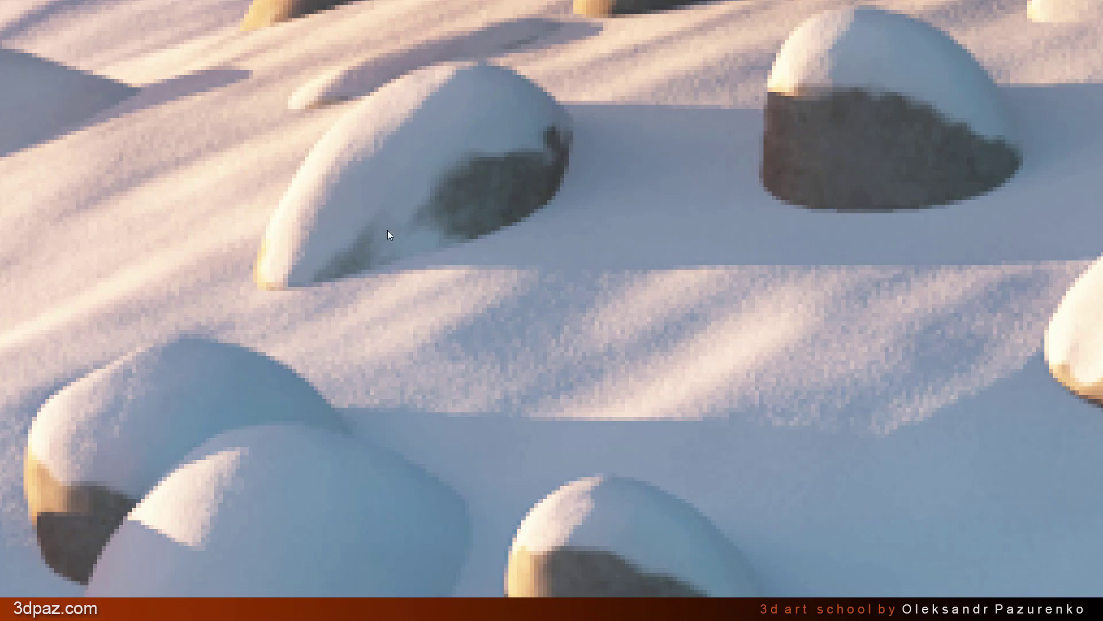
scroll(476, 277, "down", 8)
scroll(529, 310, "down", 6)
scroll(747, 367, "up", 6)
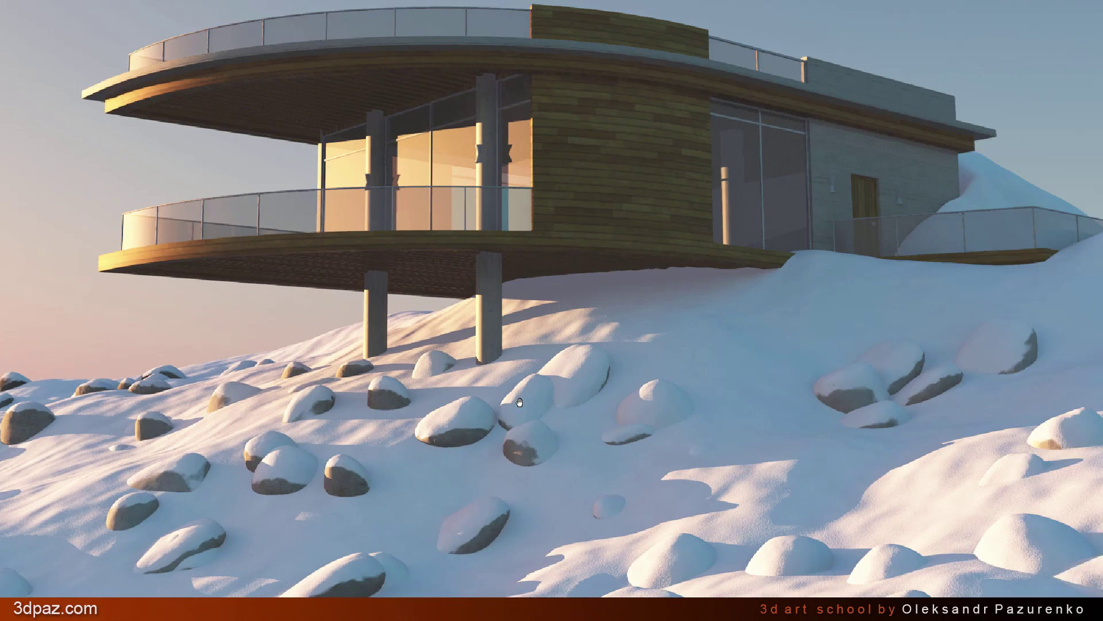
scroll(771, 394, "up", 4)
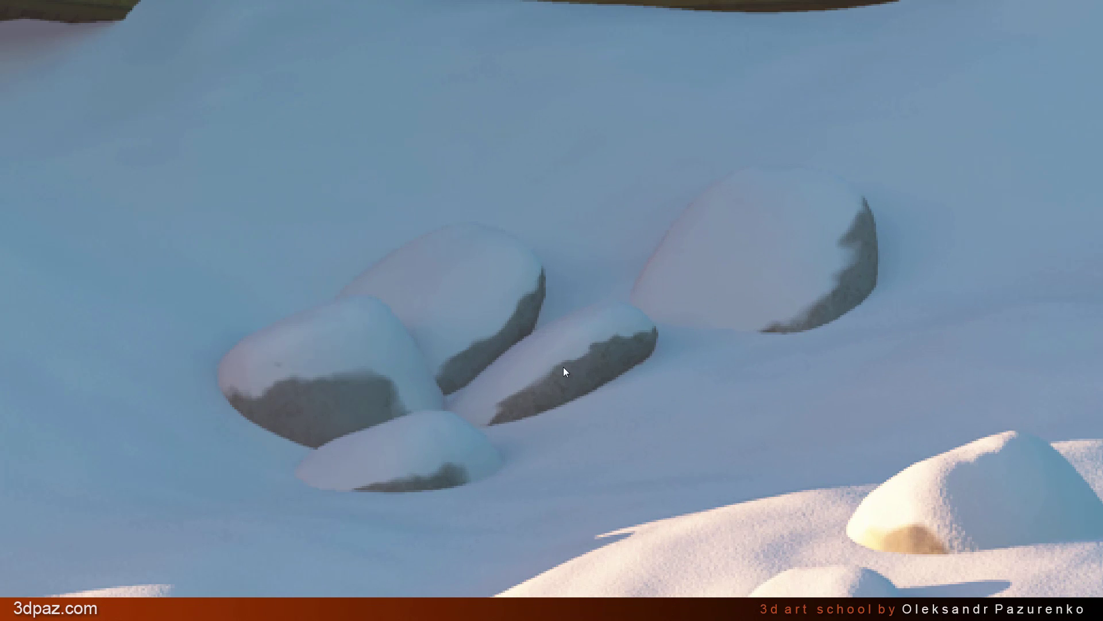
scroll(565, 371, "up", 2)
scroll(760, 352, "down", 8)
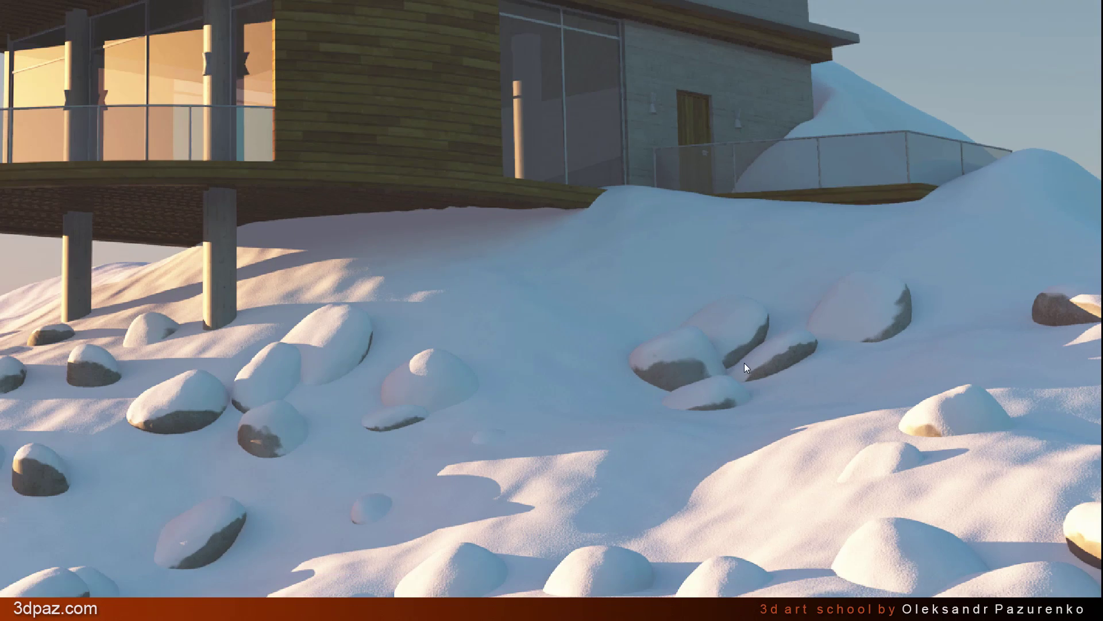
scroll(744, 363, "up", 1)
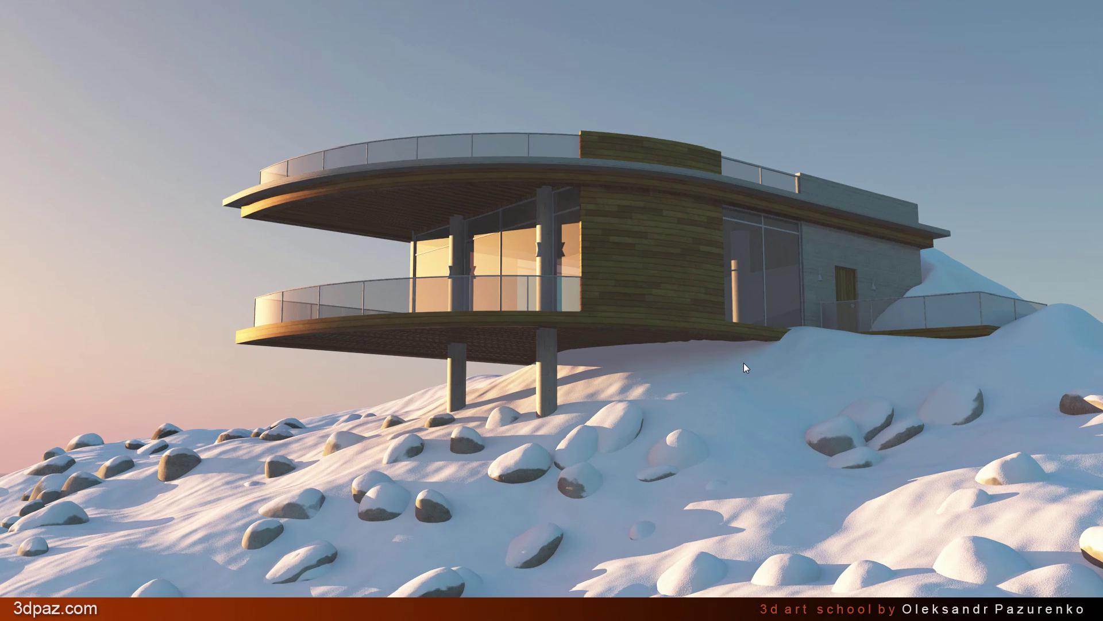
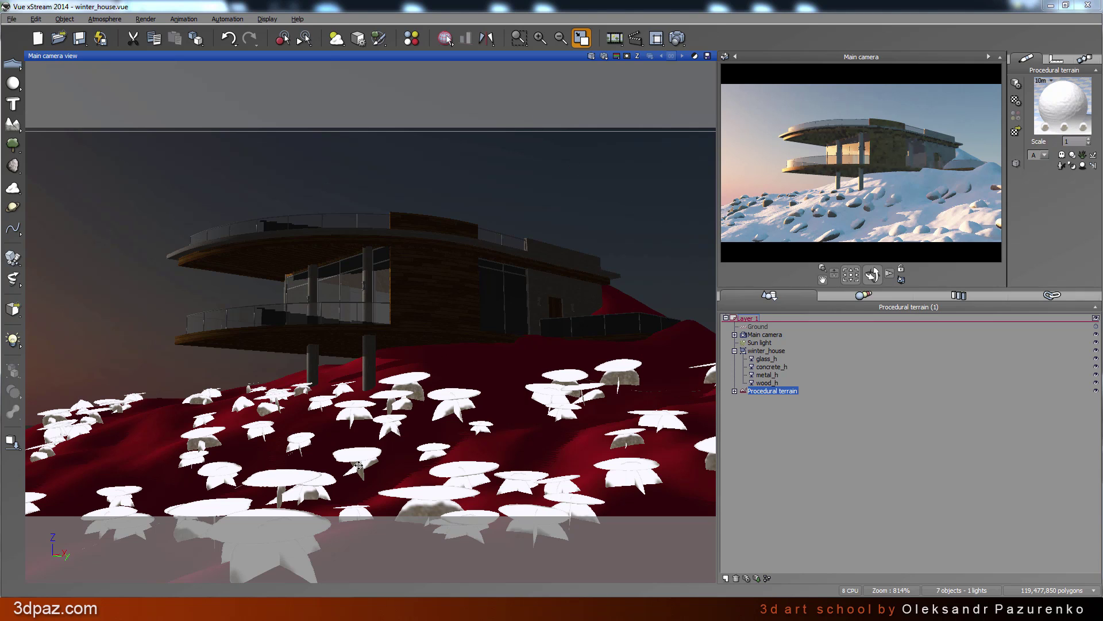
Switch the viewport from the main camera to Perspective View, framing the house and the stone-covered slope in front of it
left_click(592, 56)
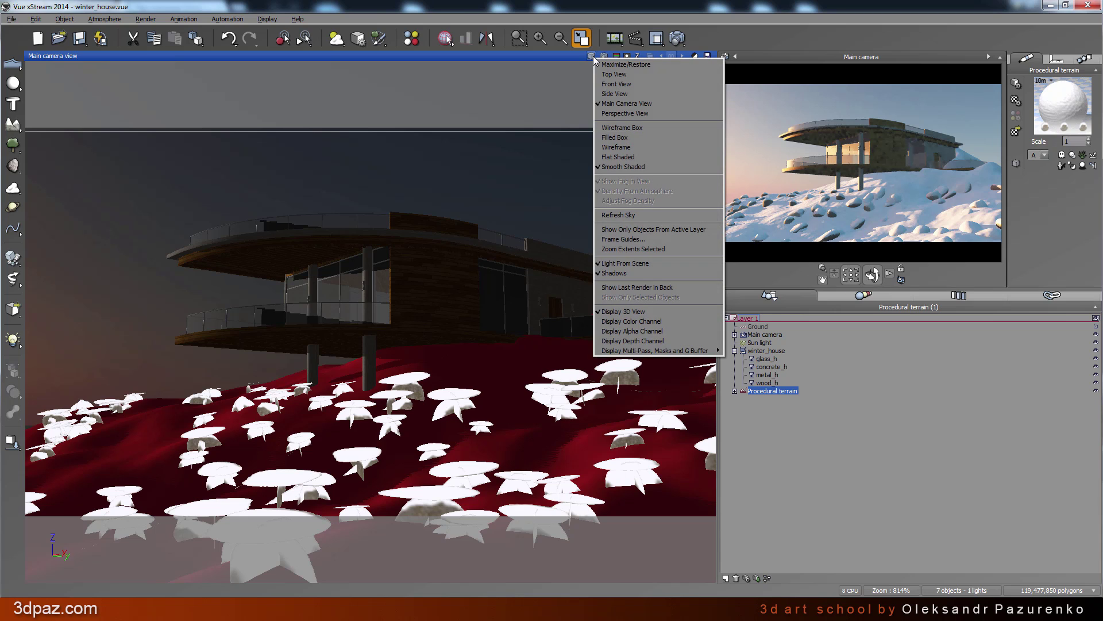
left_click(620, 114)
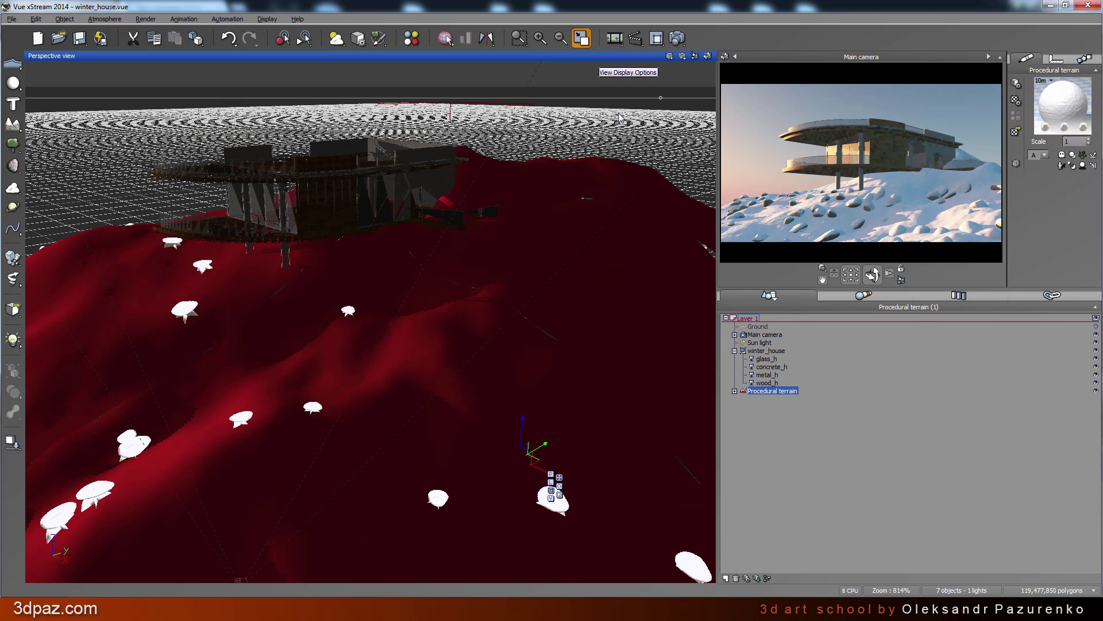
right_click_drag(488, 289, 392, 286)
right_click_drag(504, 328, 429, 361)
right_click_drag(485, 324, 372, 371)
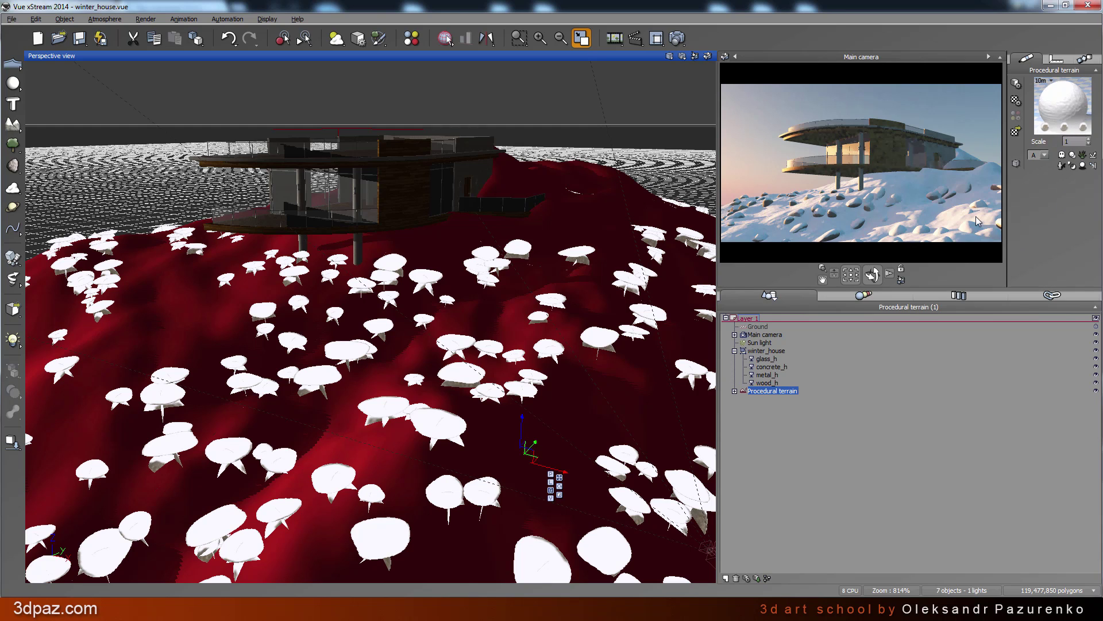
Set the default display option of the terrain's Snow eco layer to None and accept the material
double_click(1062, 111)
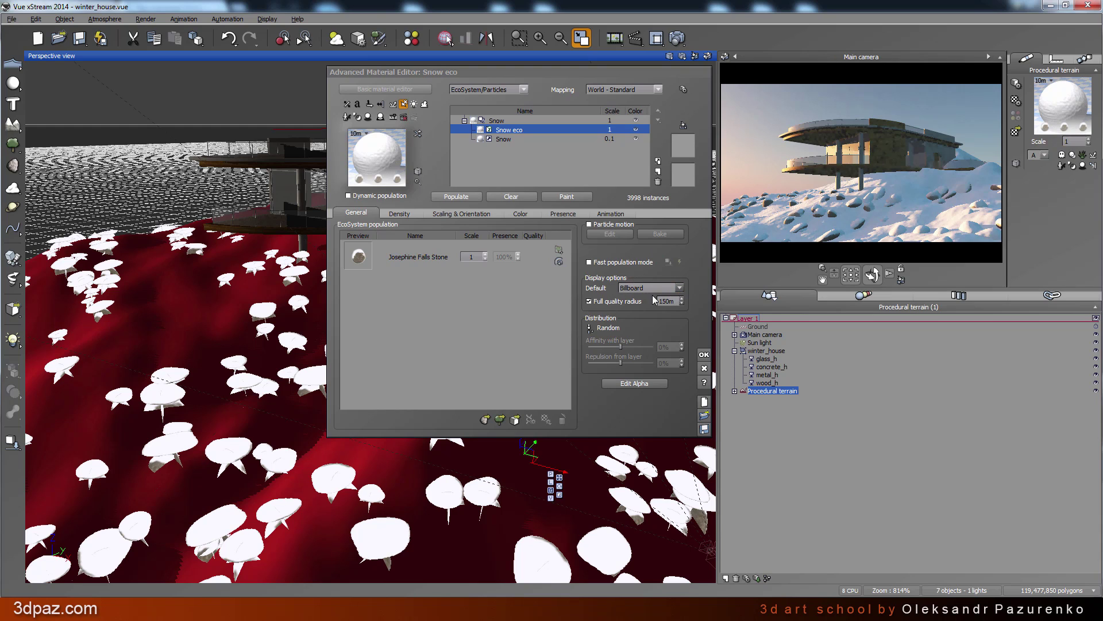
left_click(680, 287)
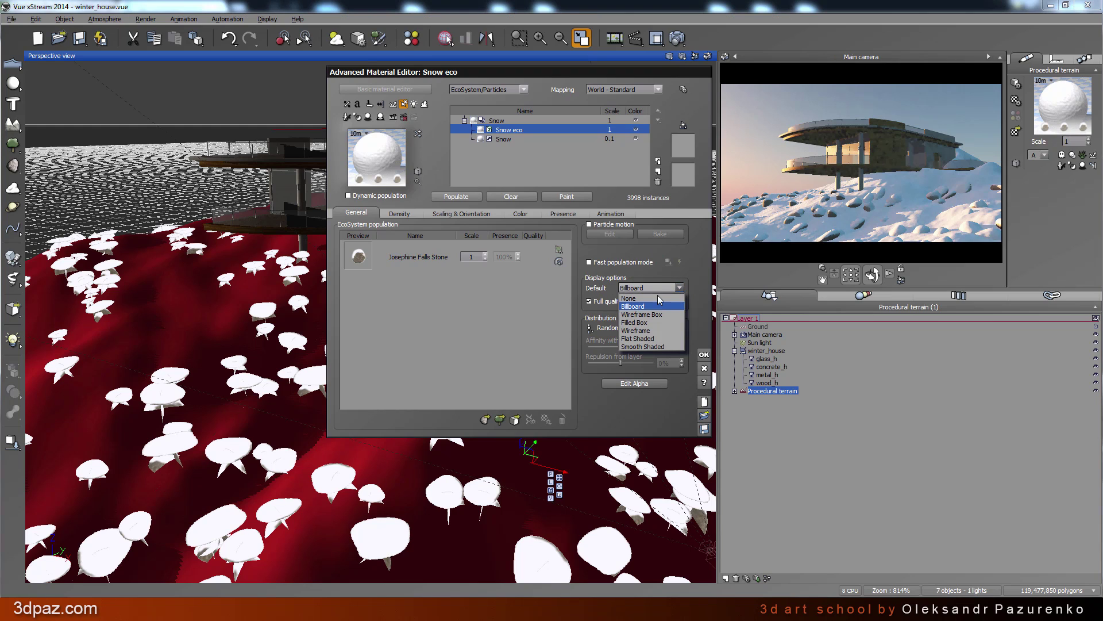
left_click(640, 302)
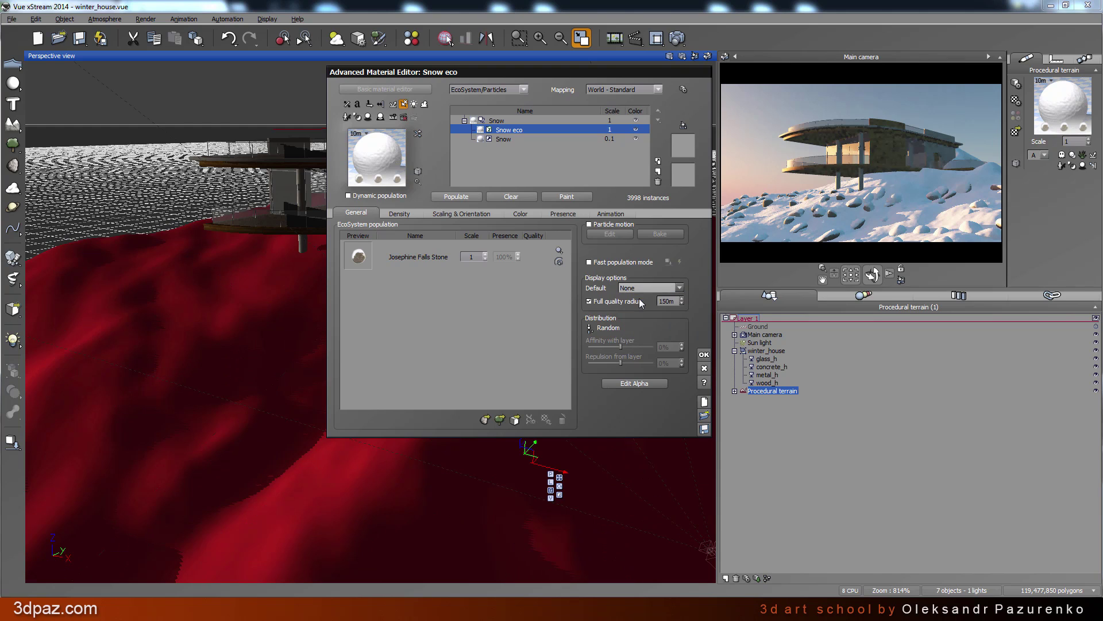
left_click(704, 354)
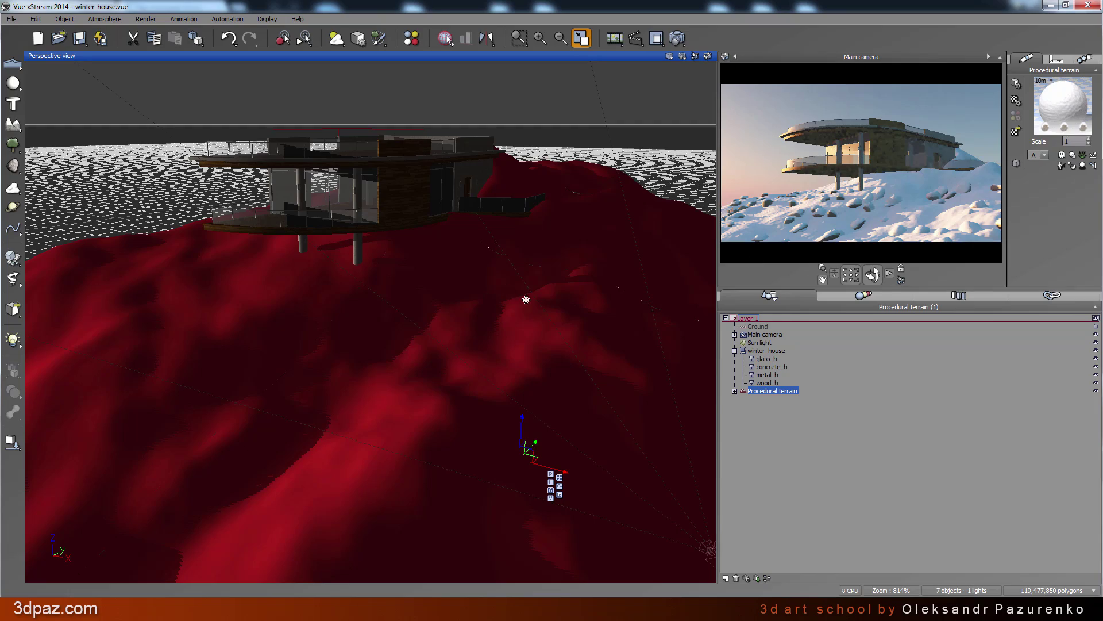
right_click_drag(467, 313, 504, 313)
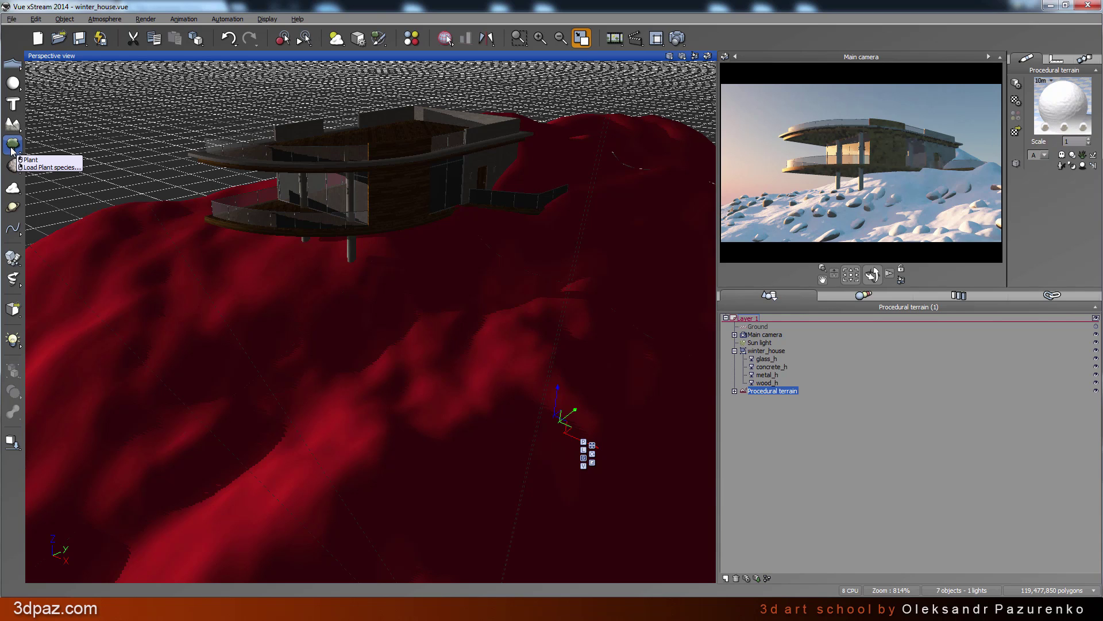
Add a Winter Tree A plant from the Trees collection to the scene
left_click(14, 145)
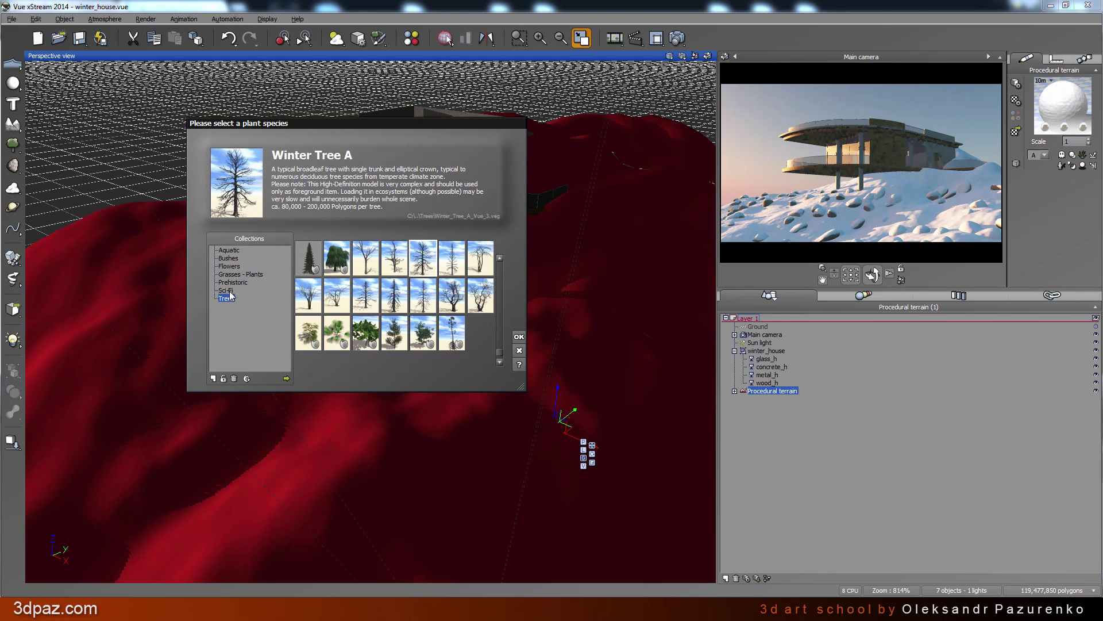
key("Up")
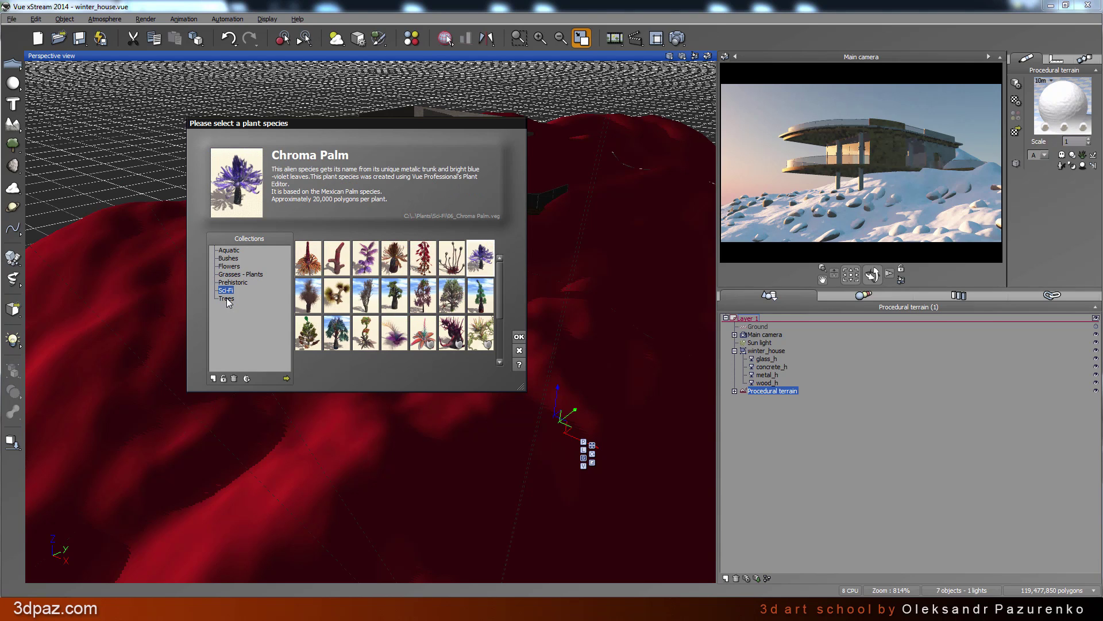
left_click(228, 299)
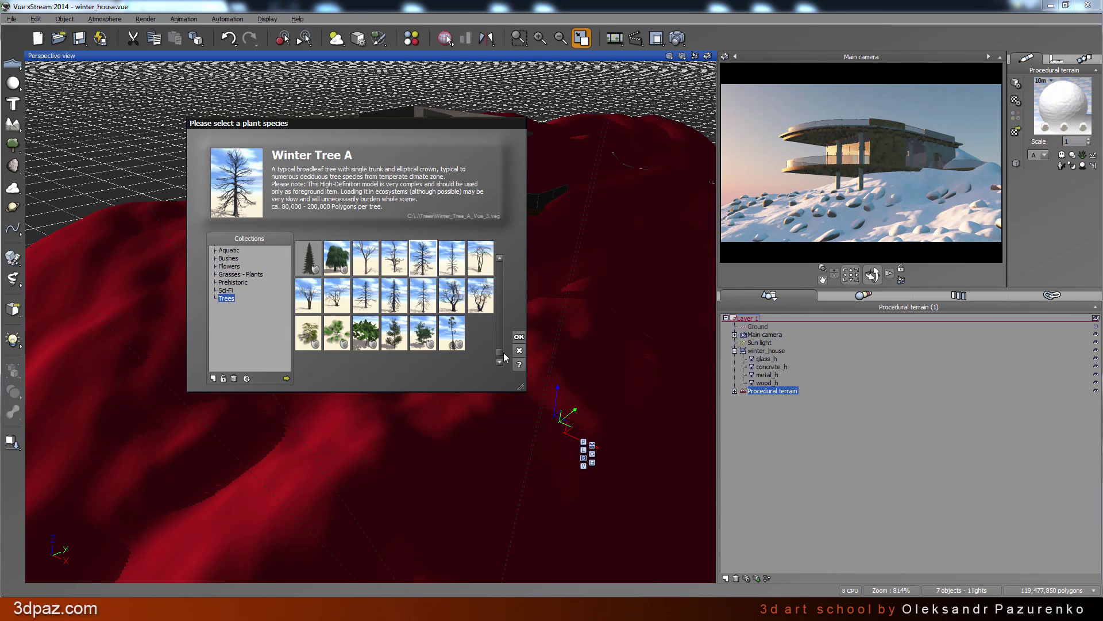
mouse_move(504, 353)
left_mouse_down()
mouse_move(502, 269)
mouse_move(503, 357)
left_mouse_up()
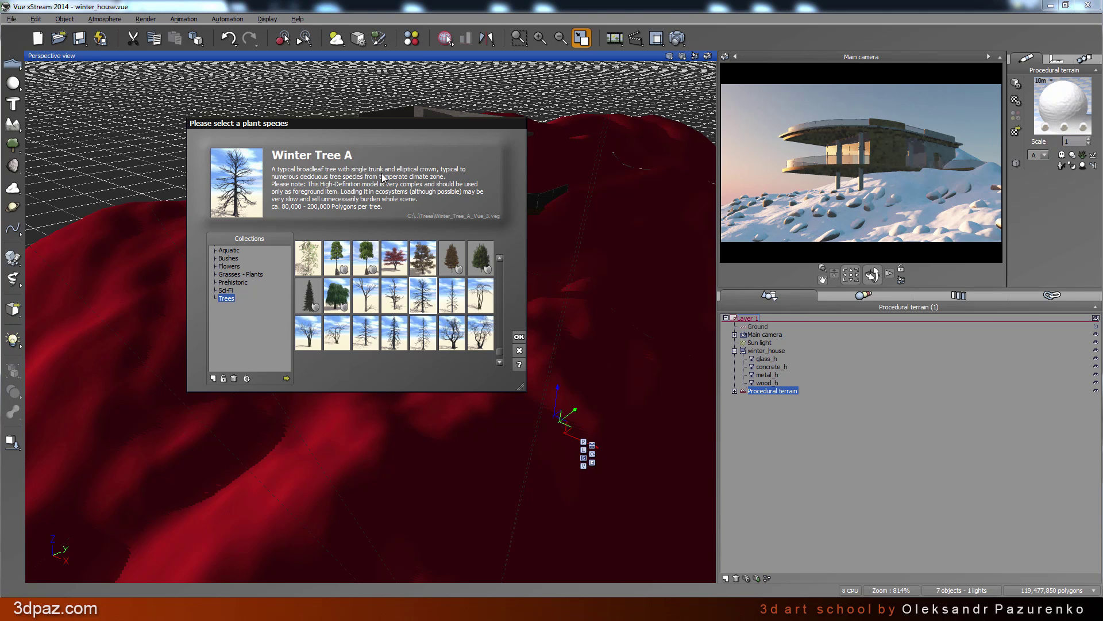
left_click(518, 338)
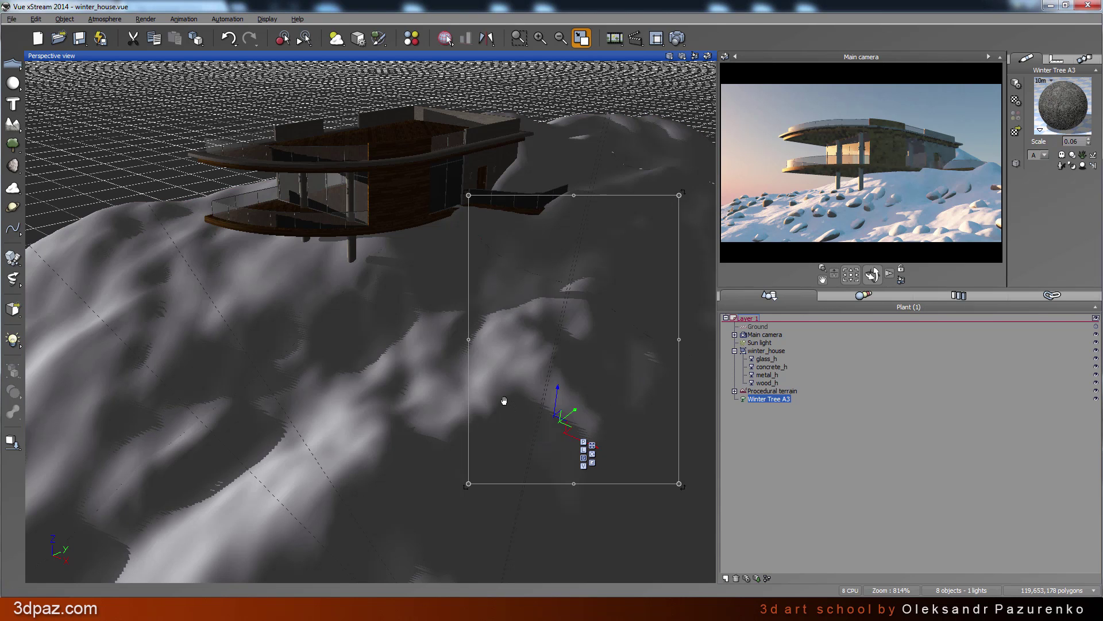
Show the selection wireframe to locate the new tree, and raise the tree out of the terrain near the house
right_click_drag(504, 400, 528, 353)
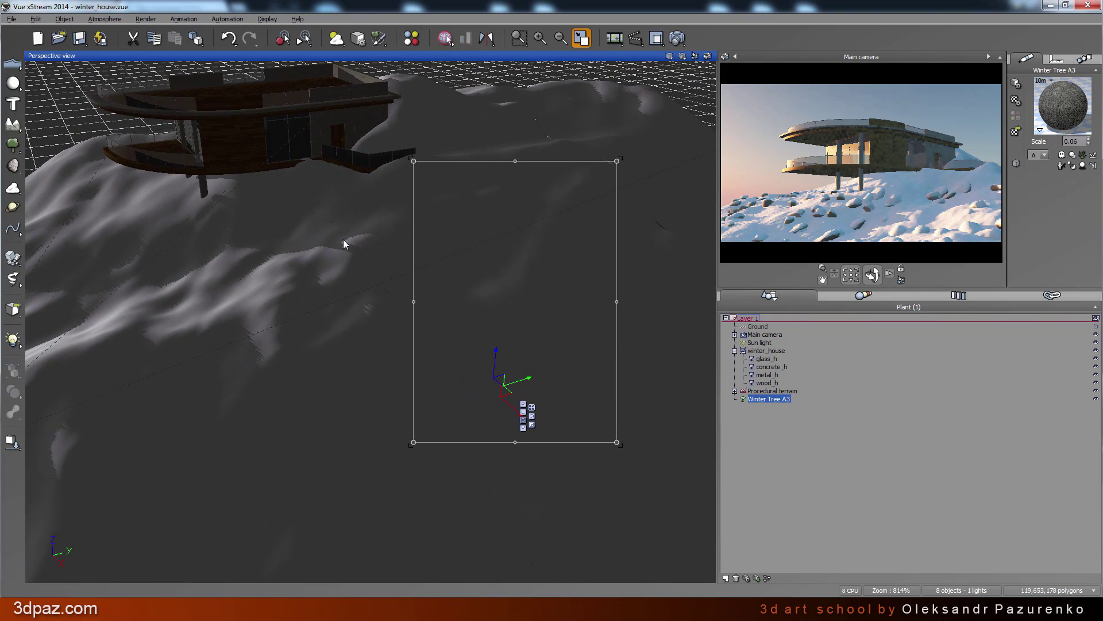
left_click(267, 19)
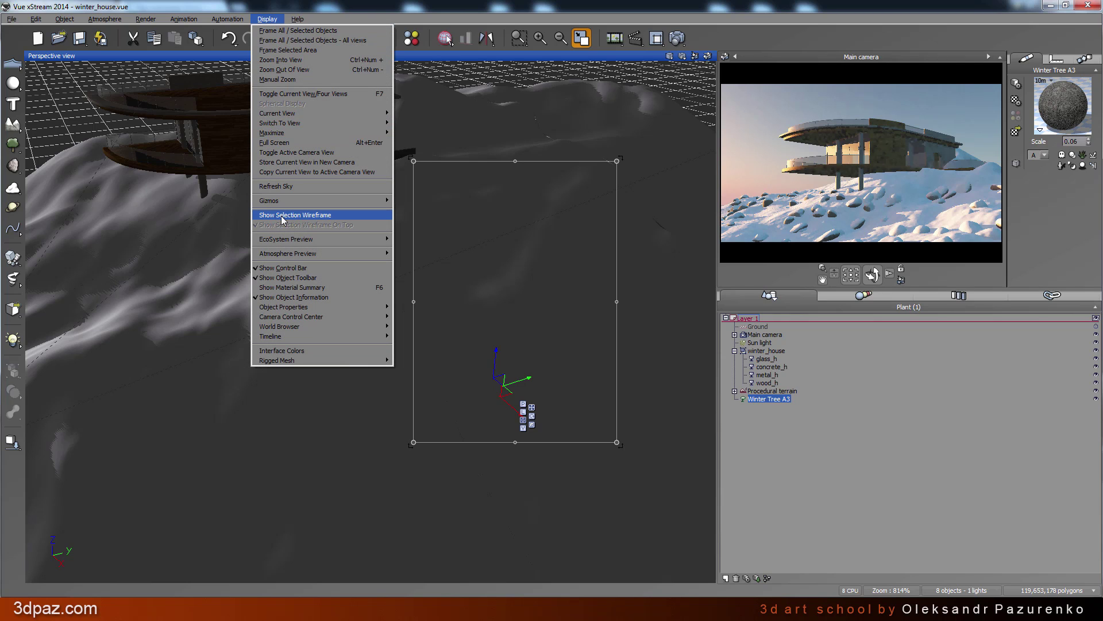
left_click(321, 215)
mouse_move(327, 266)
right_mouse_down()
mouse_move(485, 244)
mouse_move(420, 242)
mouse_move(372, 277)
mouse_move(472, 350)
right_mouse_up()
left_click_drag(487, 357, 419, 389)
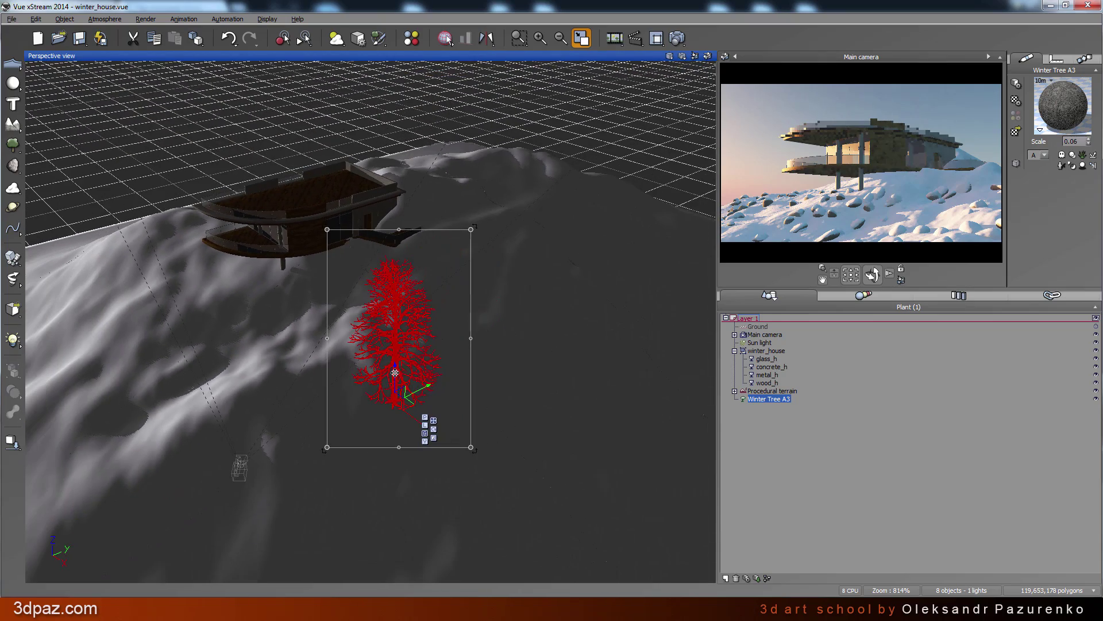
left_click_drag(386, 247, 369, 354)
right_click_drag(499, 270, 429, 312)
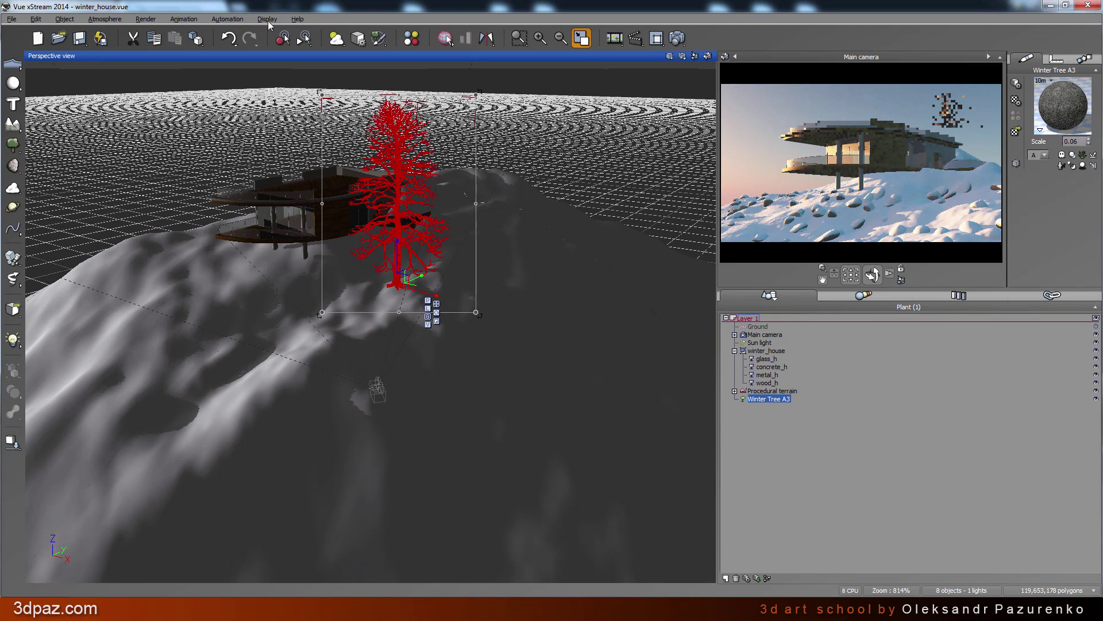
Hide the selection wireframe and move the tree onto the slope in front of the house, with its base at the terrain surface
left_click(268, 20)
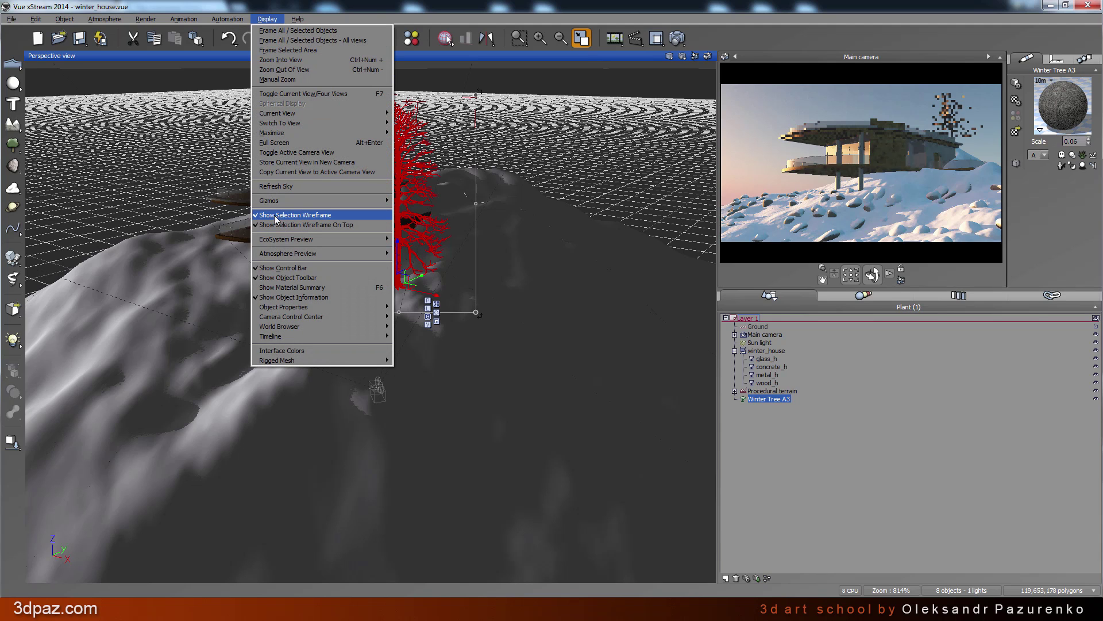
left_click(300, 217)
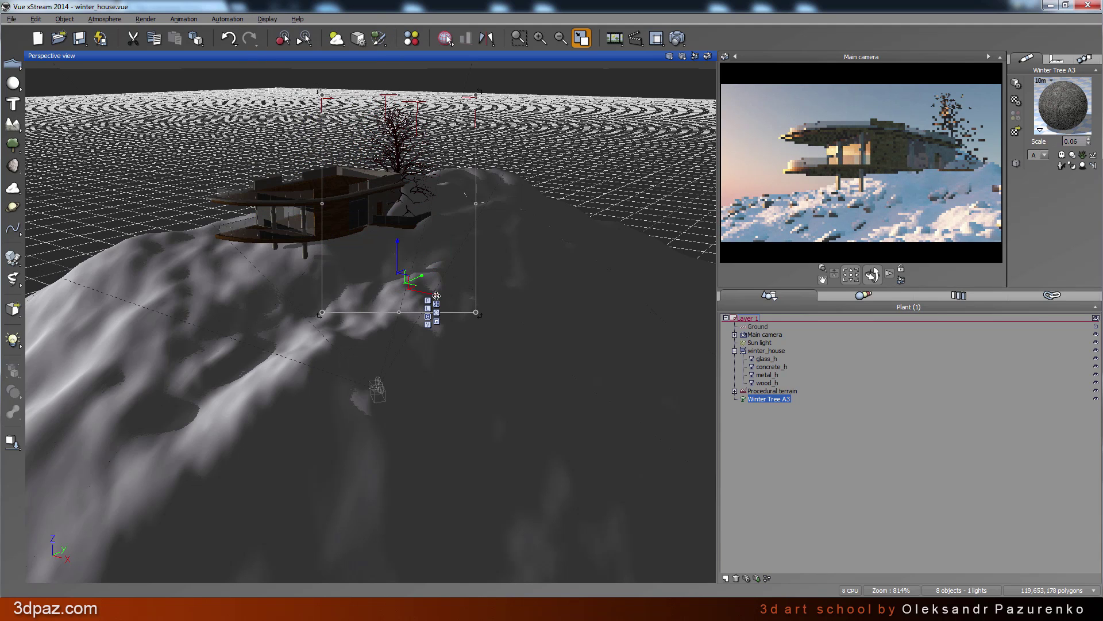
left_click_drag(417, 298, 333, 333)
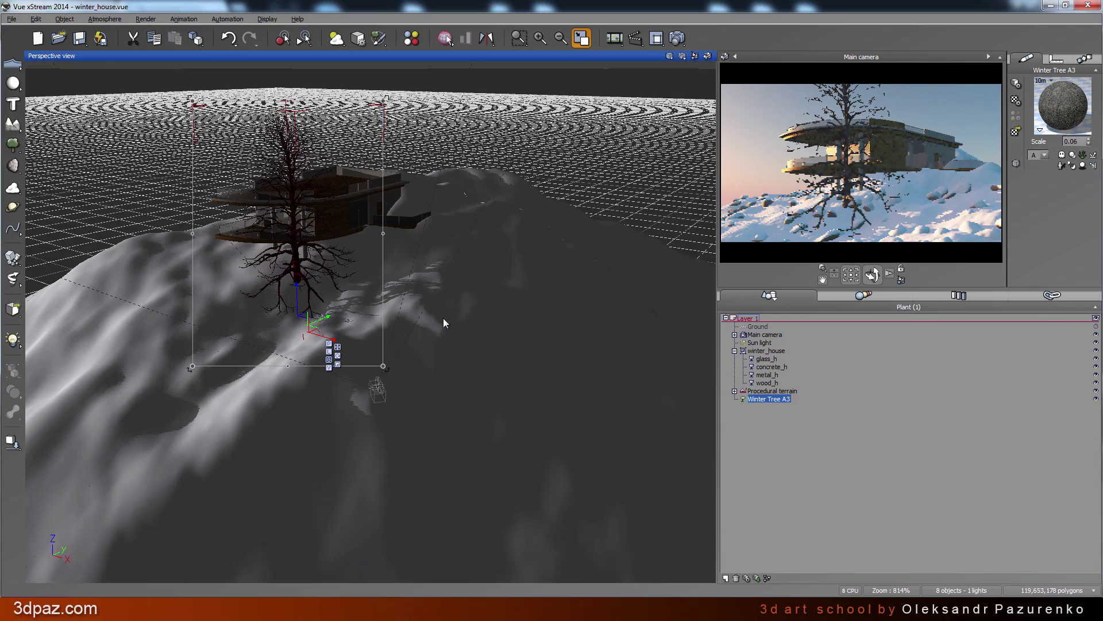
right_click_drag(446, 318, 340, 333)
left_click_drag(340, 334, 391, 332)
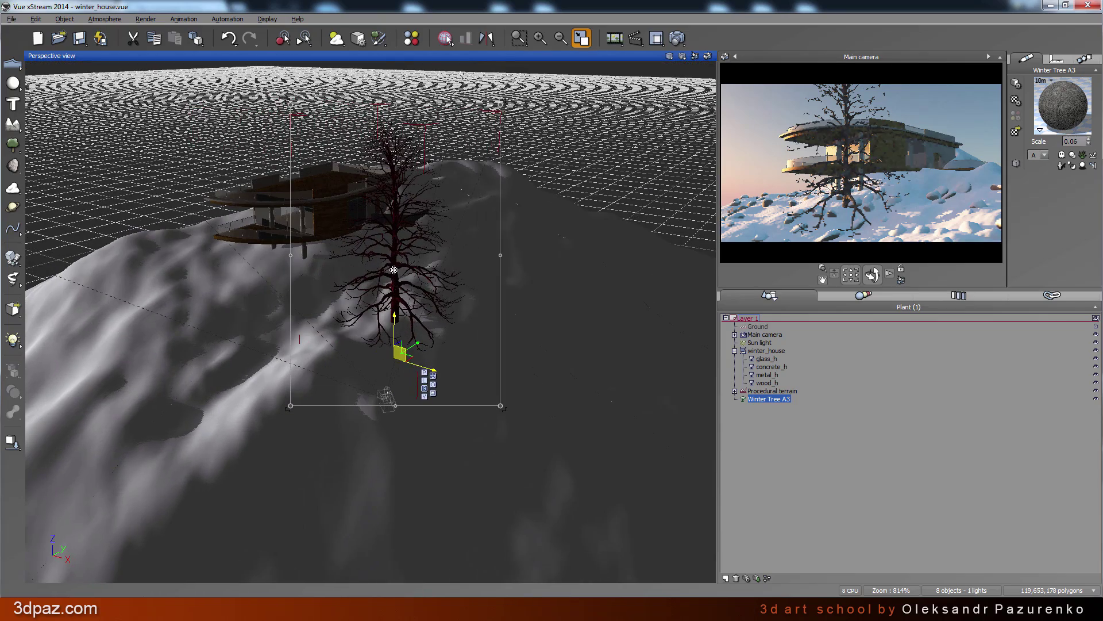
left_click_drag(394, 270, 391, 289)
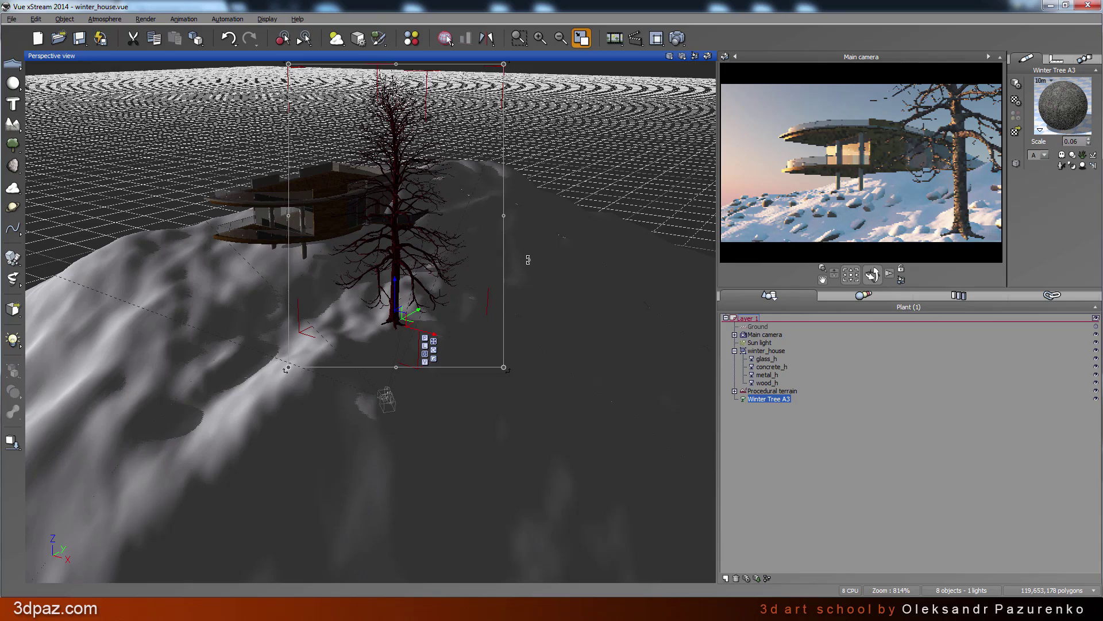
Scale the winter tree down uniformly to roughly three quarters of its size
middle_click_drag(503, 306, 618, 301)
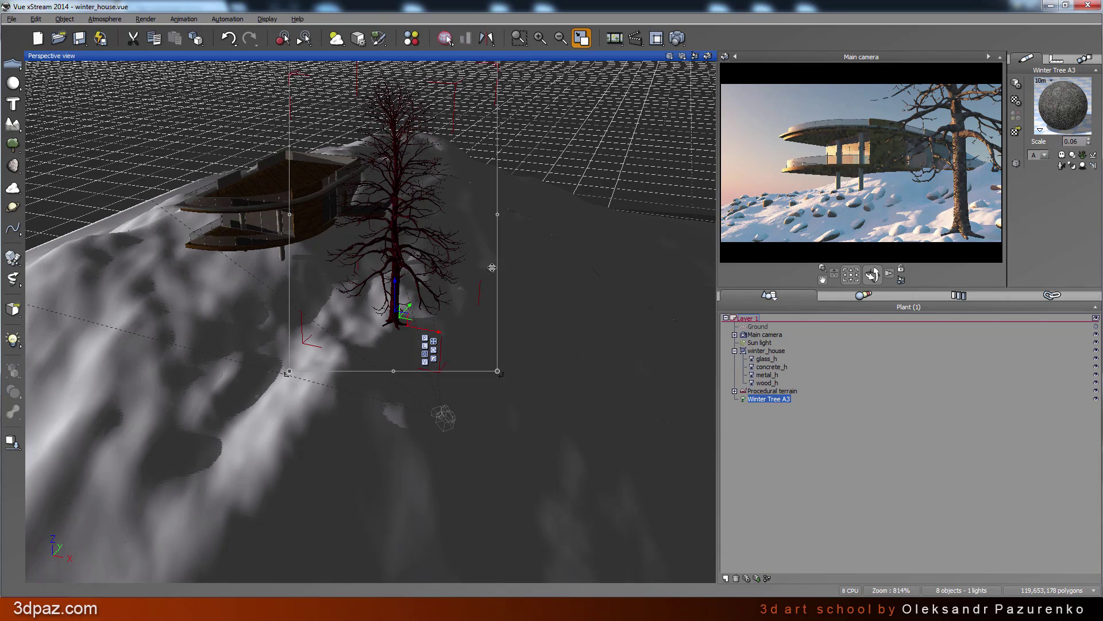
middle_click_drag(472, 278, 431, 315)
middle_click_drag(449, 236, 446, 247)
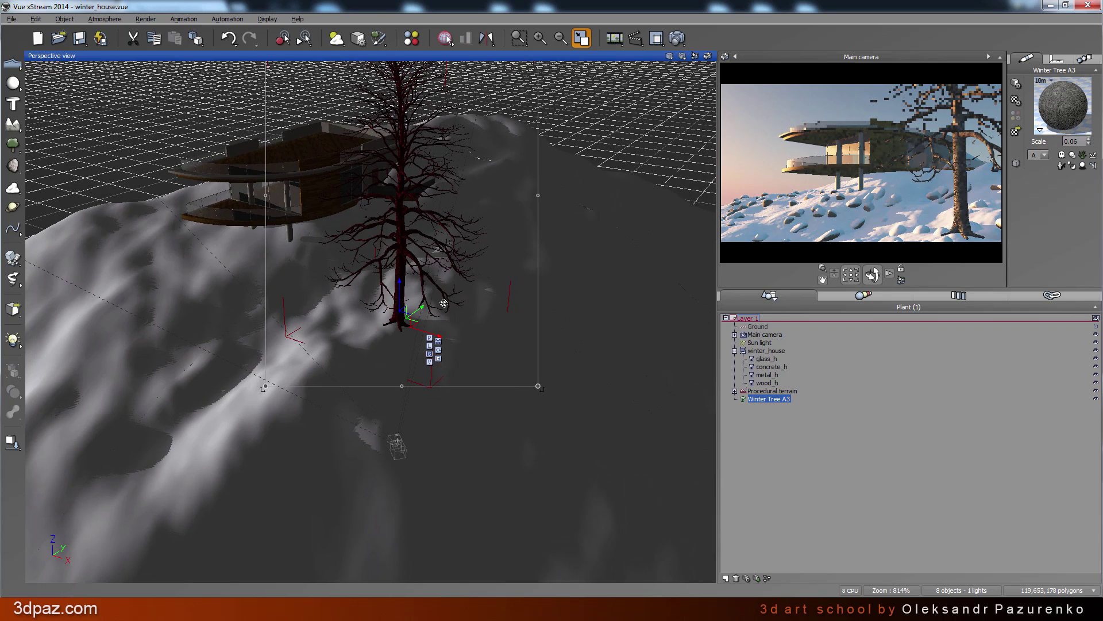
left_click_drag(538, 386, 464, 362)
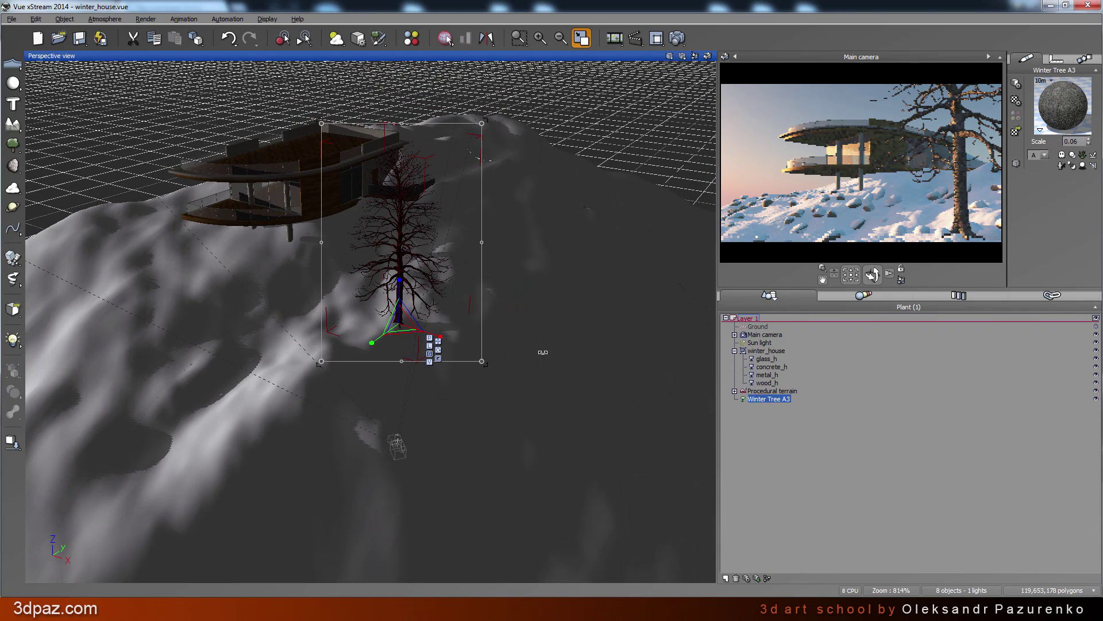
Reposition the tree on the slope so it stands to the right of the house in the main camera view
middle_click_drag(543, 342, 400, 330)
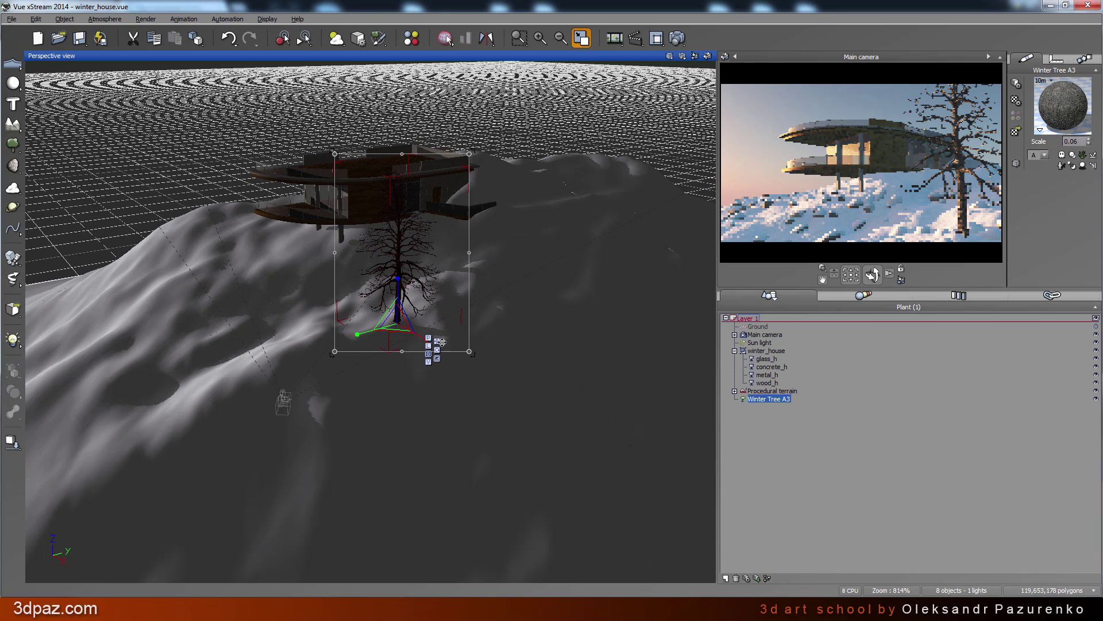
middle_click_drag(442, 342, 423, 335)
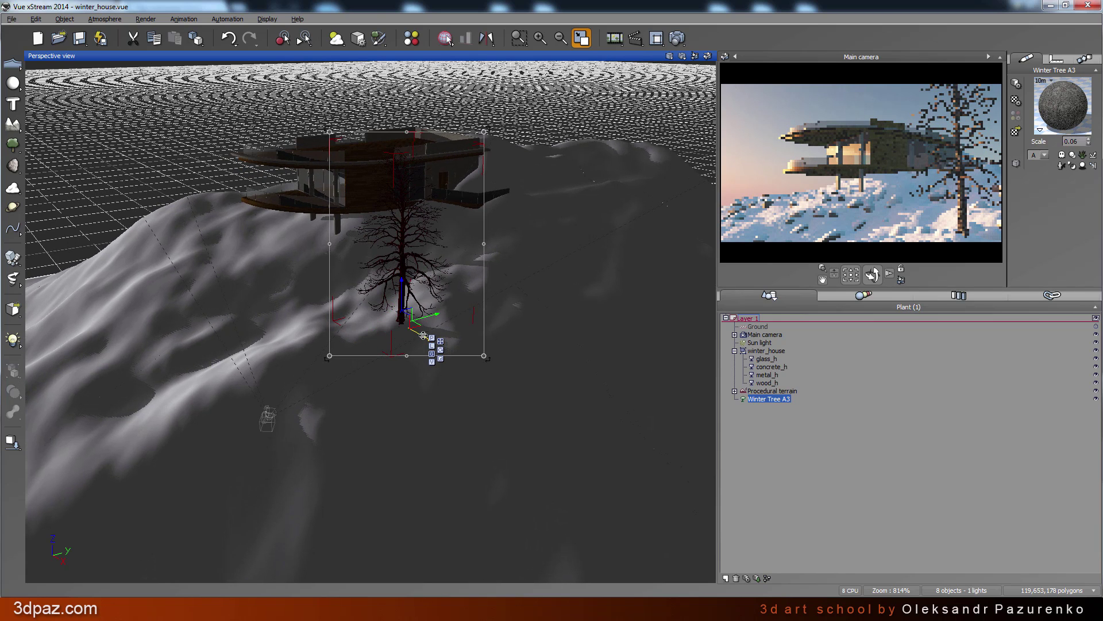
left_click_drag(424, 335, 449, 348)
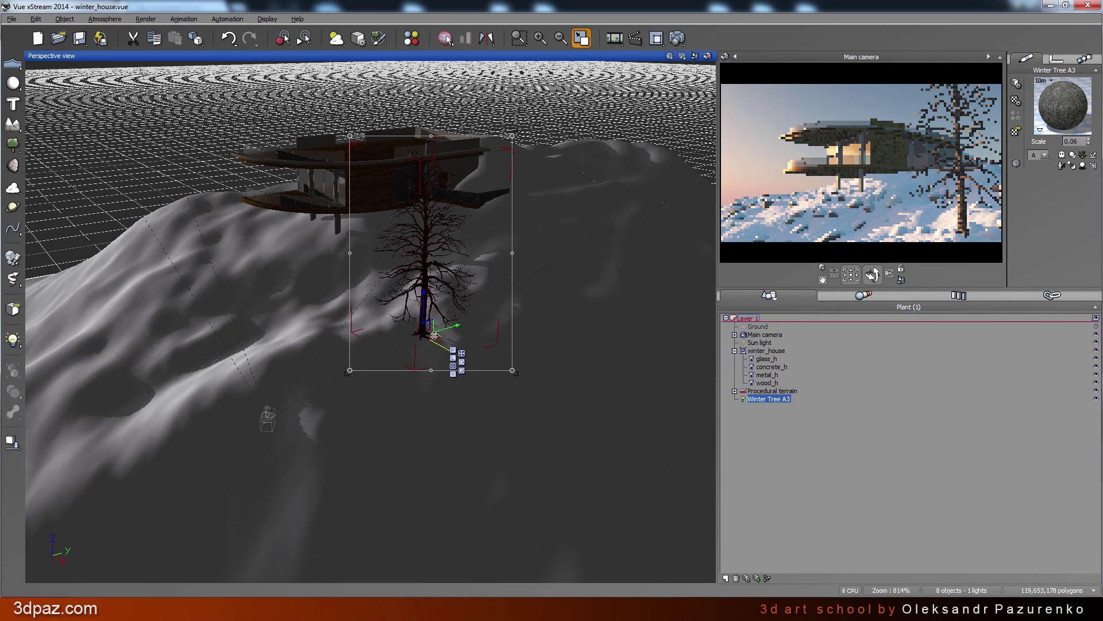
key("ctrl+z")
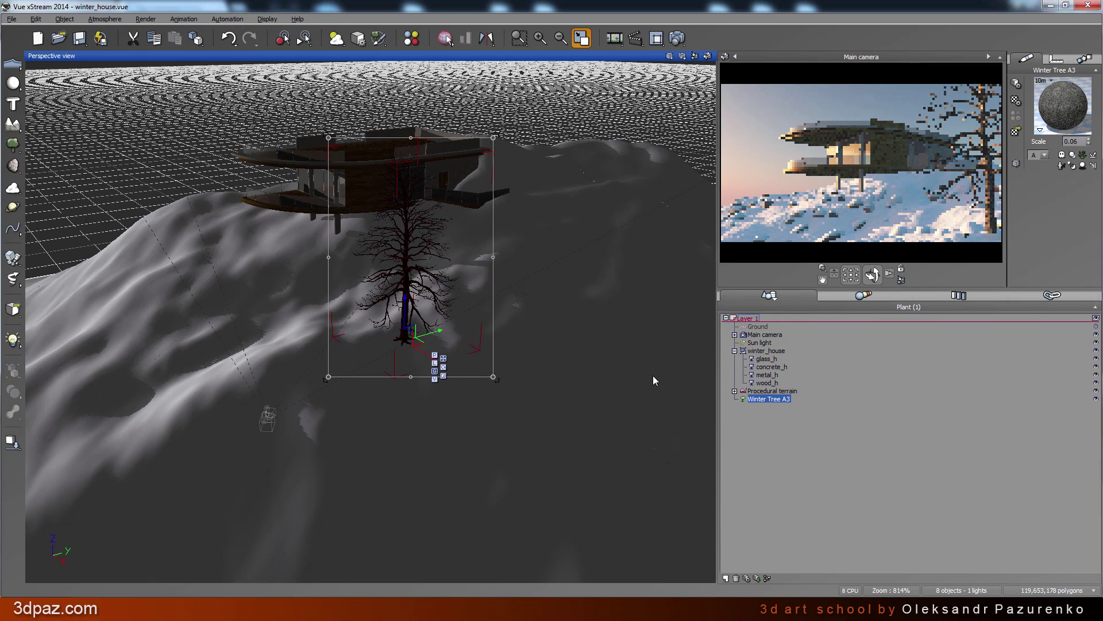
left_click_drag(423, 348, 403, 342)
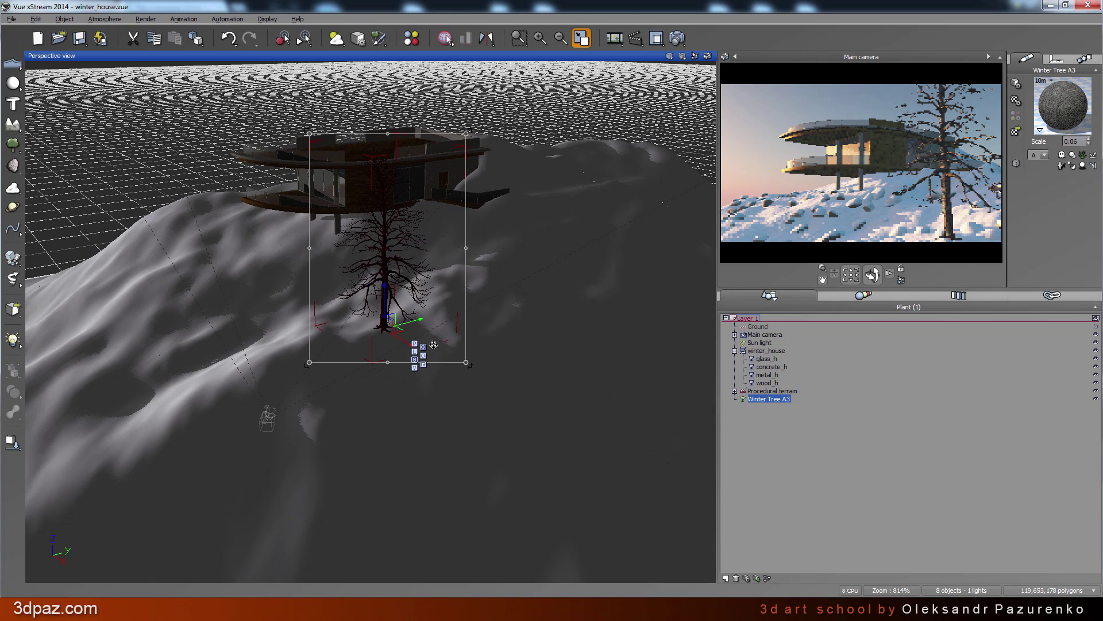
middle_click_drag(434, 344, 407, 327)
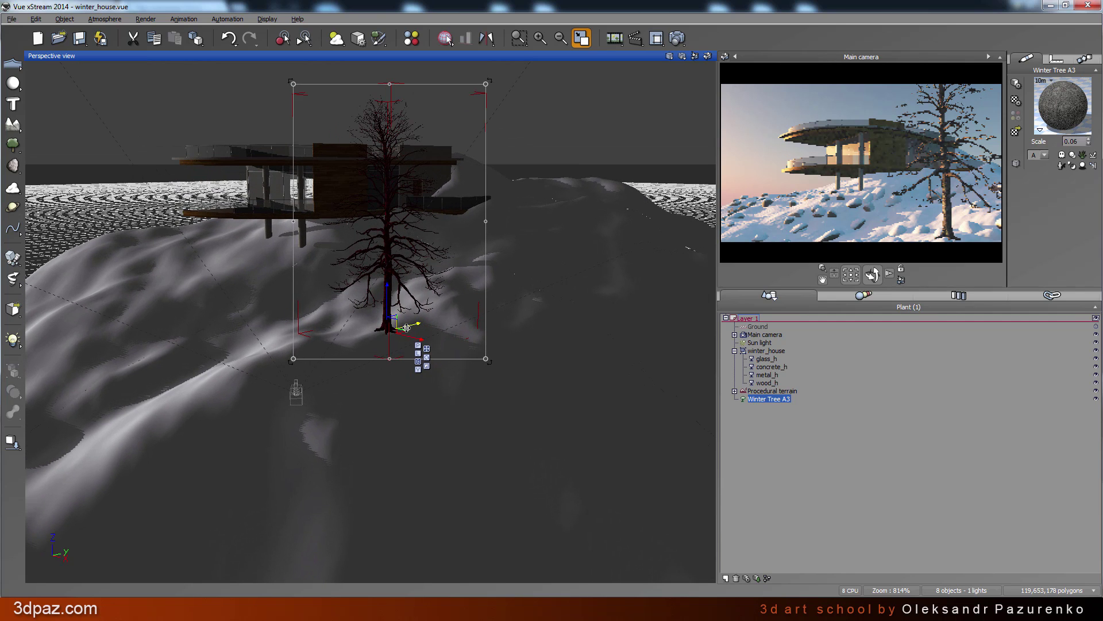
left_click_drag(407, 327, 439, 317)
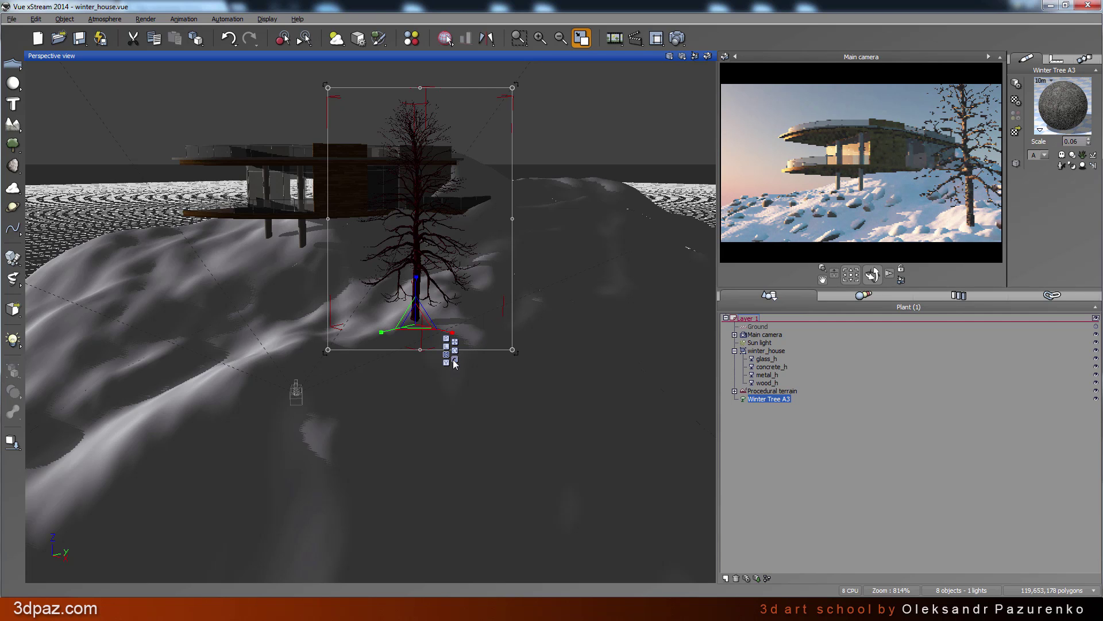
Scale the tree down slightly more and enlarge the main camera preview
left_click_drag(419, 321, 419, 334)
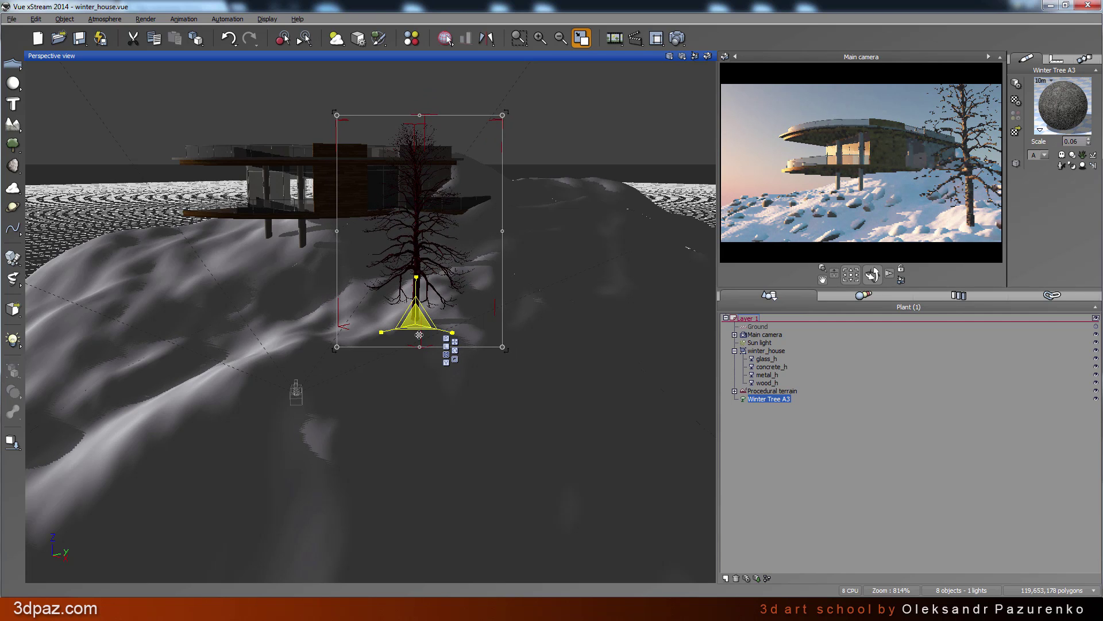
left_click(455, 341)
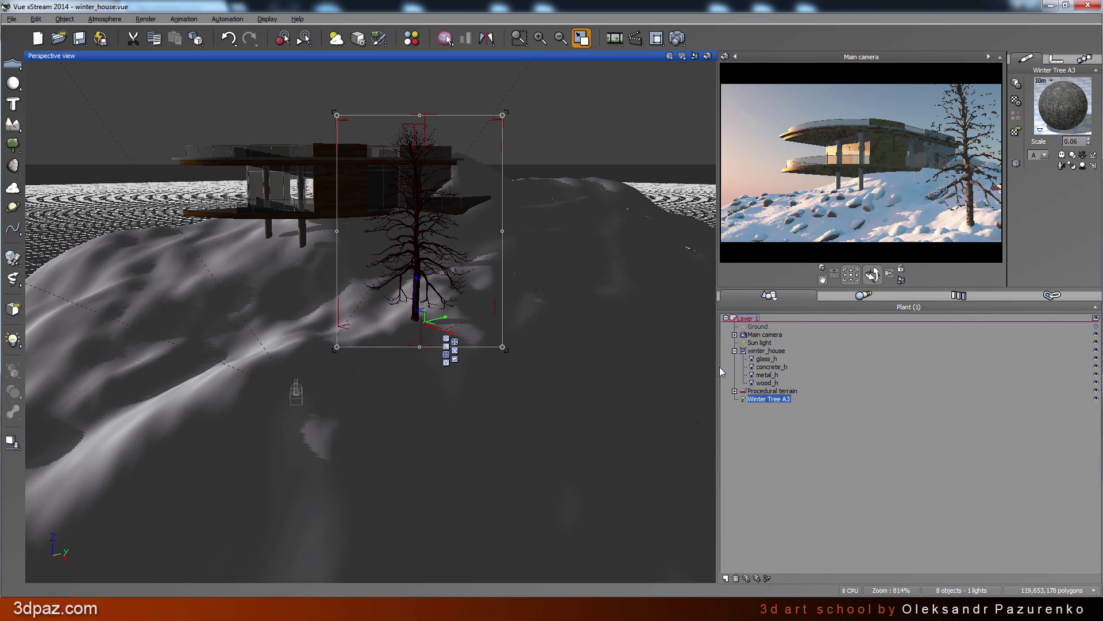
left_click_drag(696, 368, 677, 369)
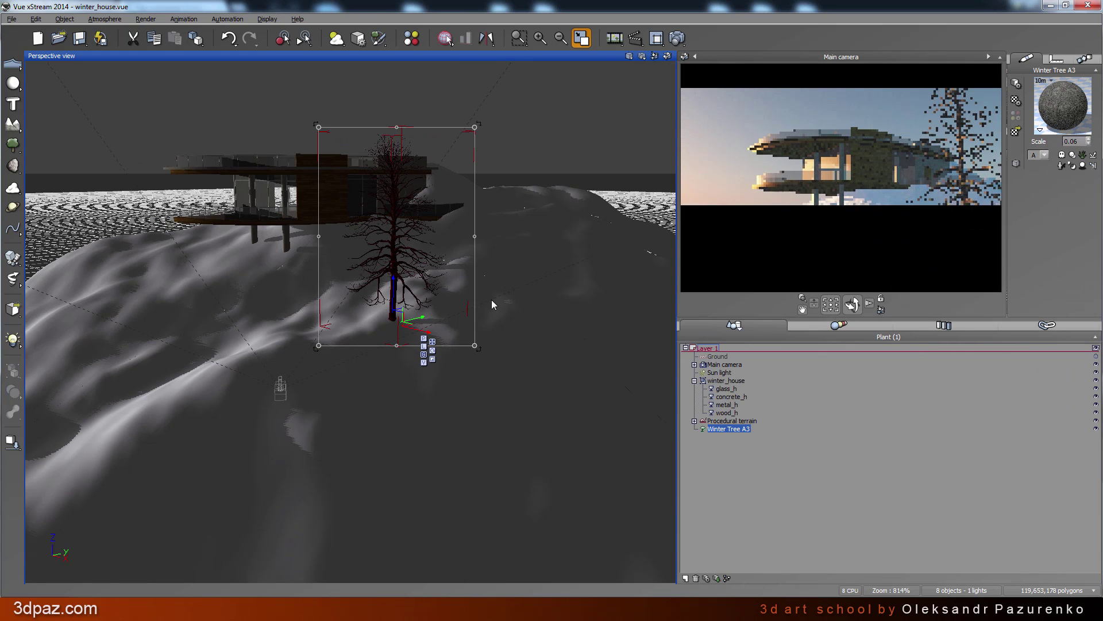
Shift the tree farther right along the slope and adjust its height so the trunk base rests on the snow
left_click_drag(393, 294, 396, 292)
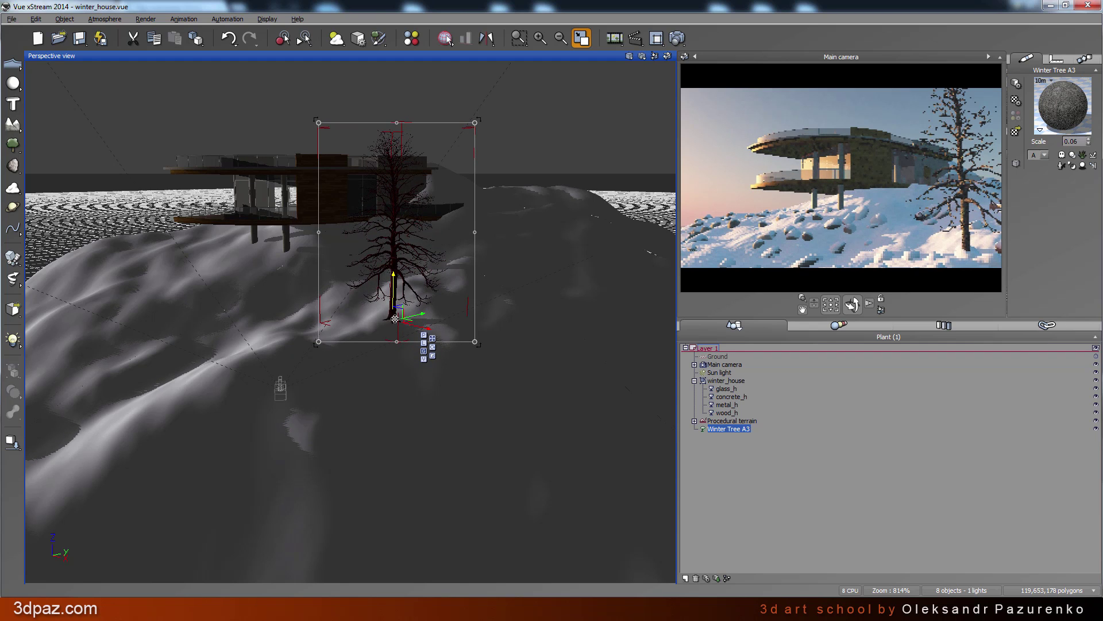
scroll(396, 319, "up", 2)
scroll(443, 318, "up", 3)
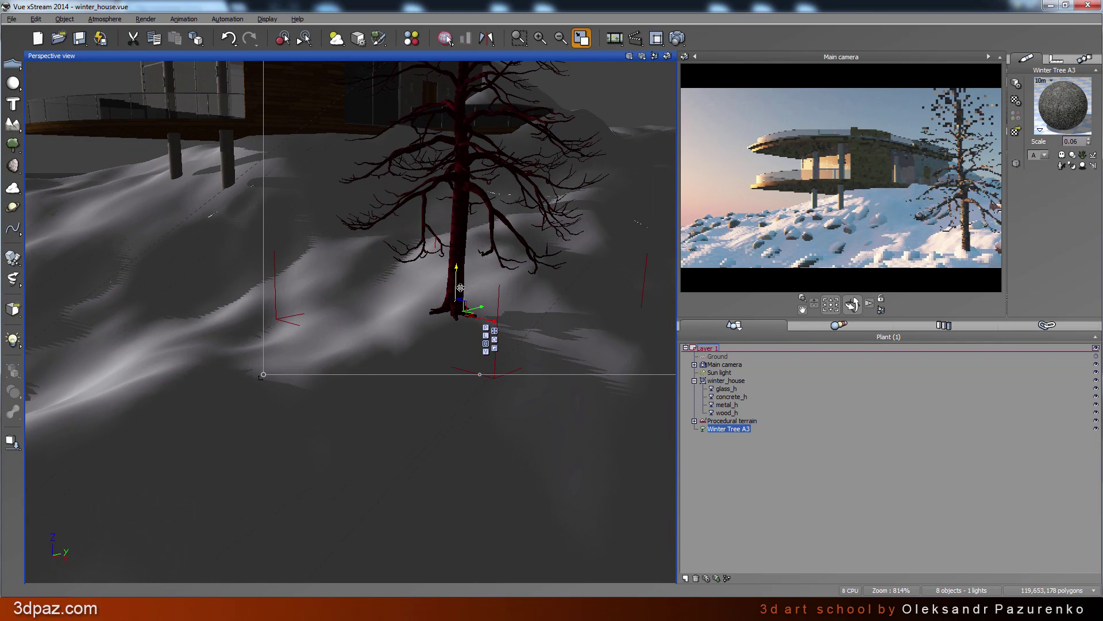
left_click_drag(457, 283, 461, 292)
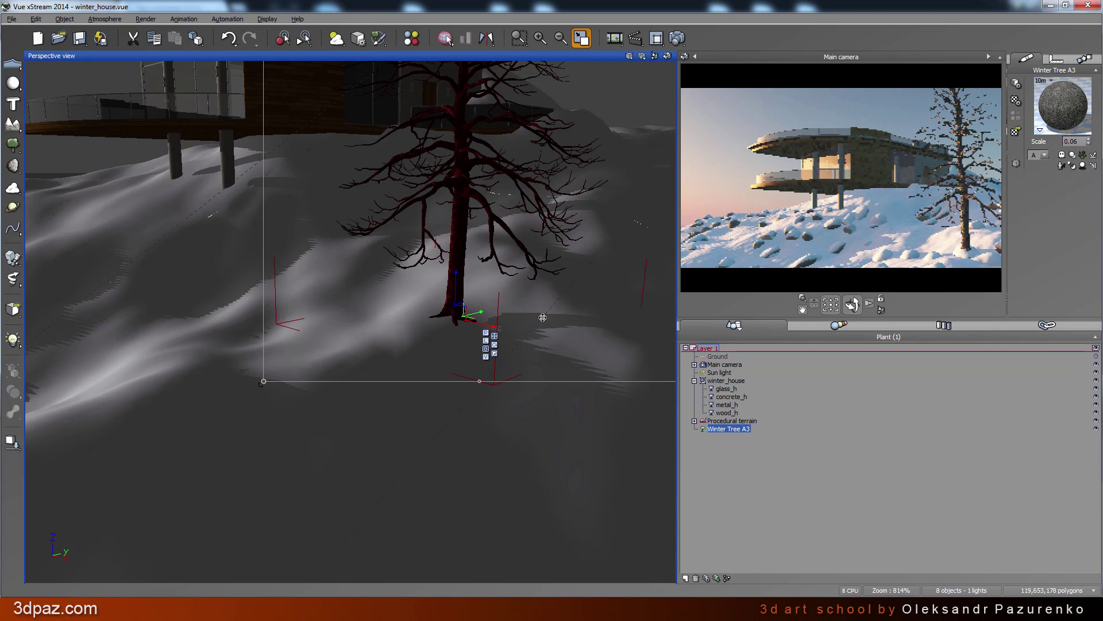
left_click_drag(479, 313, 518, 301)
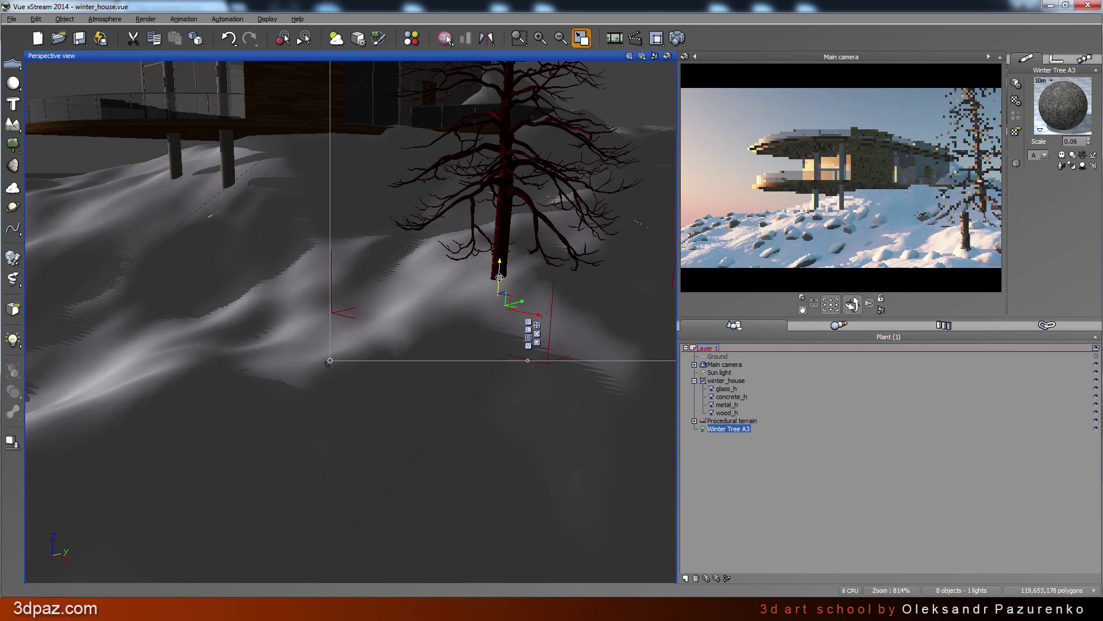
left_click_drag(499, 277, 497, 251)
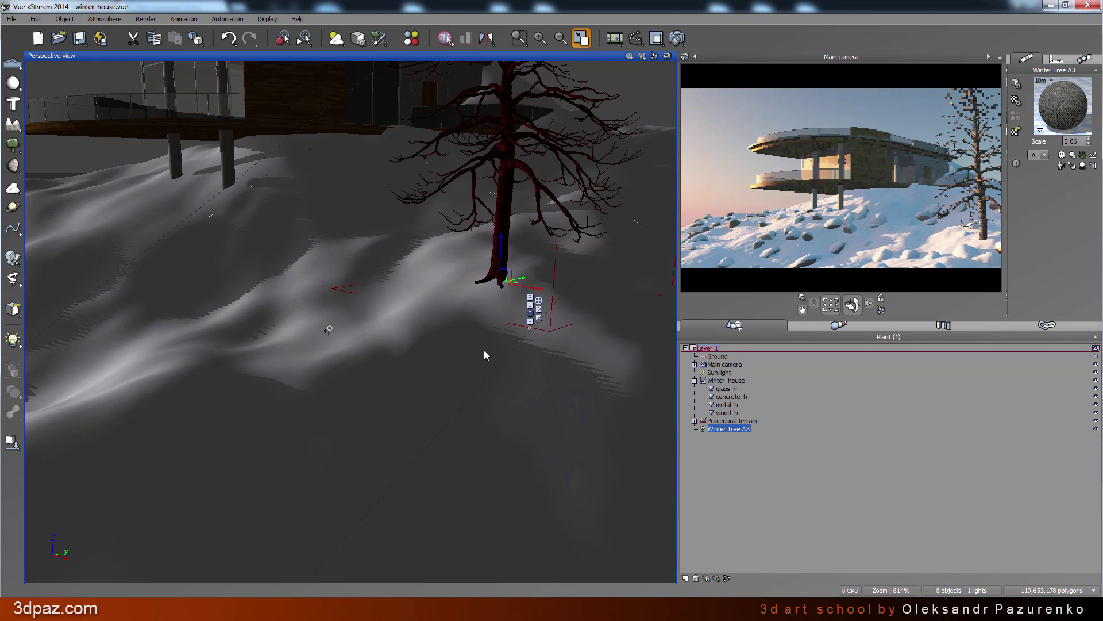
Add the shared Snow material as a layer over the winter tree's Trunc 01 bark material and accept the material
scroll(426, 305, "up", 3)
middle_click_drag(425, 305, 503, 299)
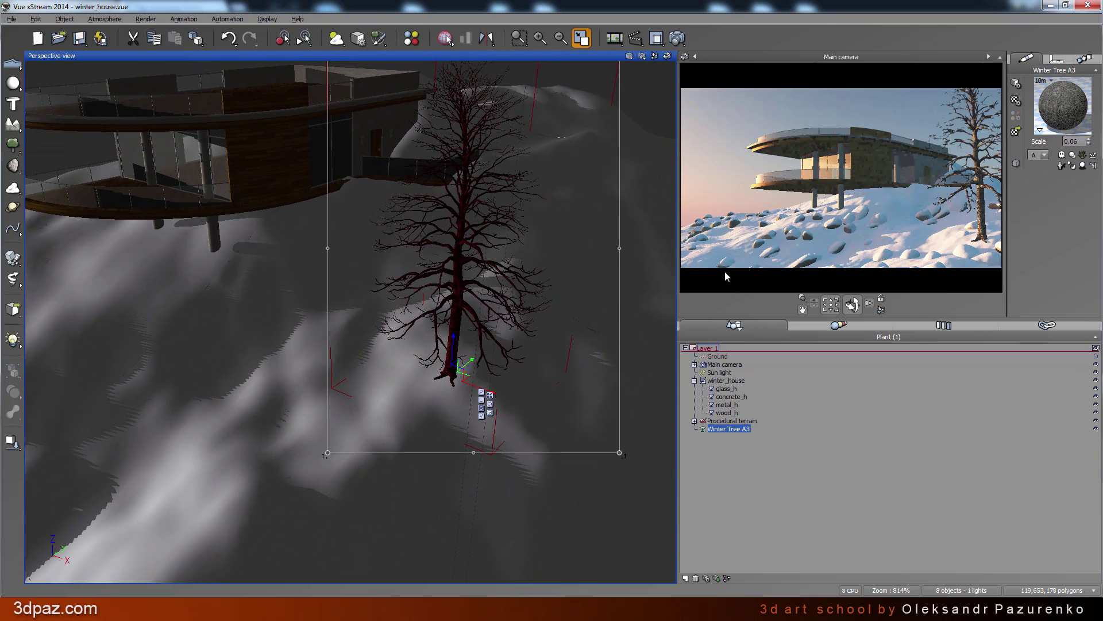
double_click(1068, 107)
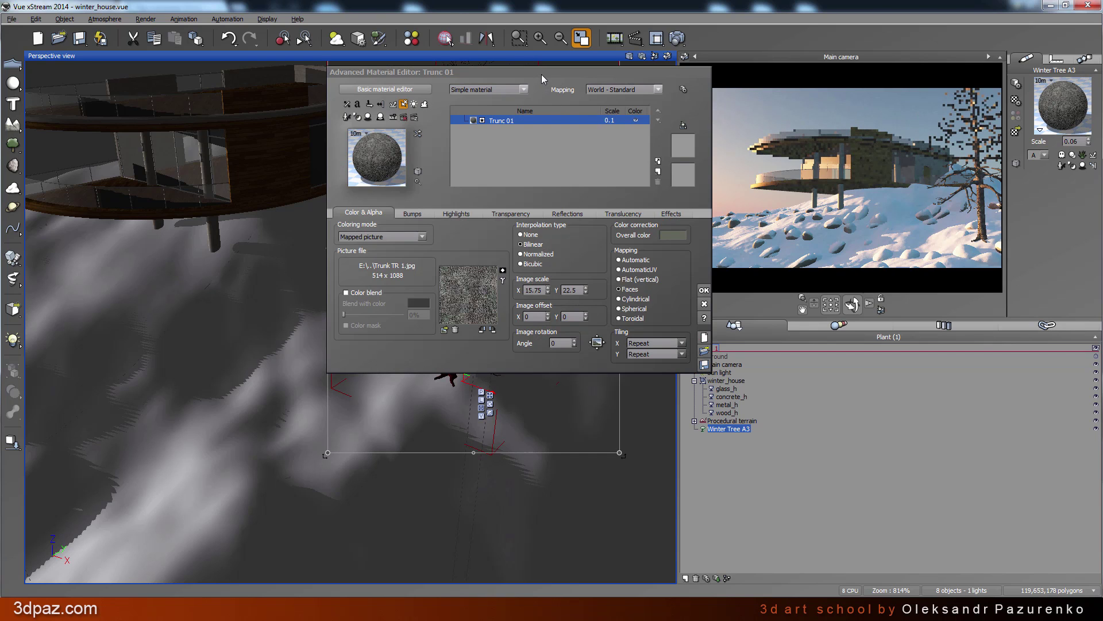
left_click_drag(534, 74, 474, 91)
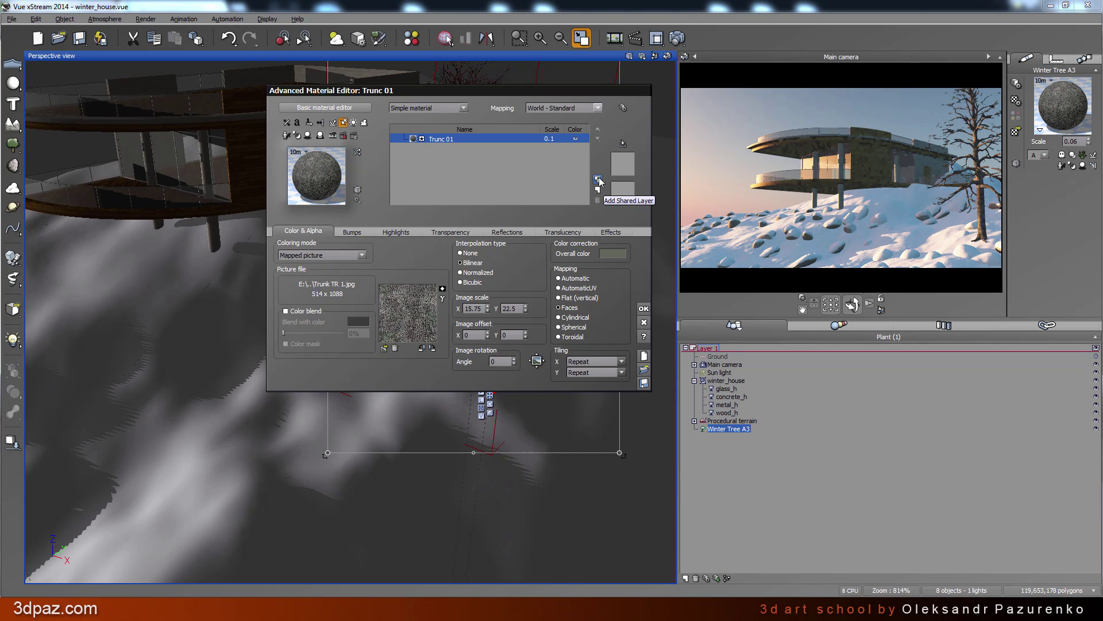
left_click(598, 180)
left_click(620, 186)
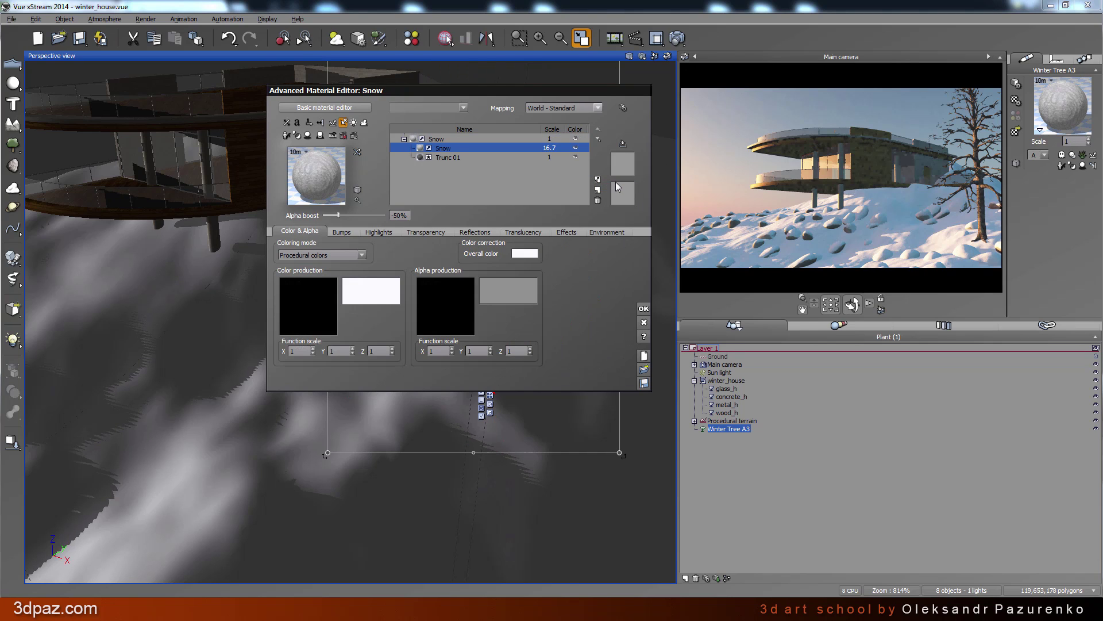
double_click(538, 148)
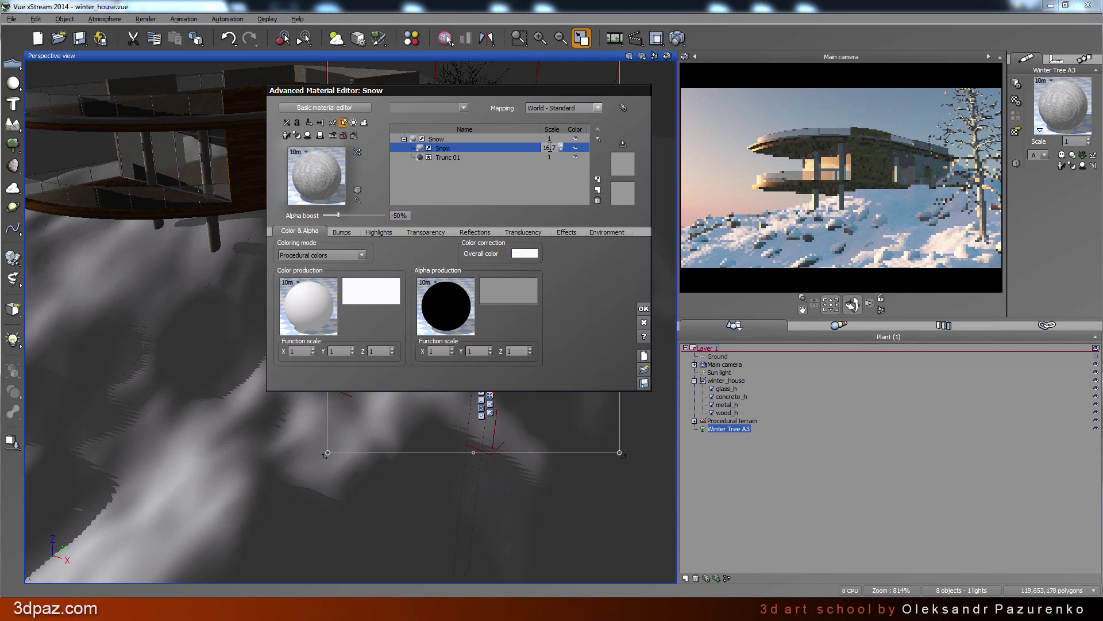
left_click(644, 308)
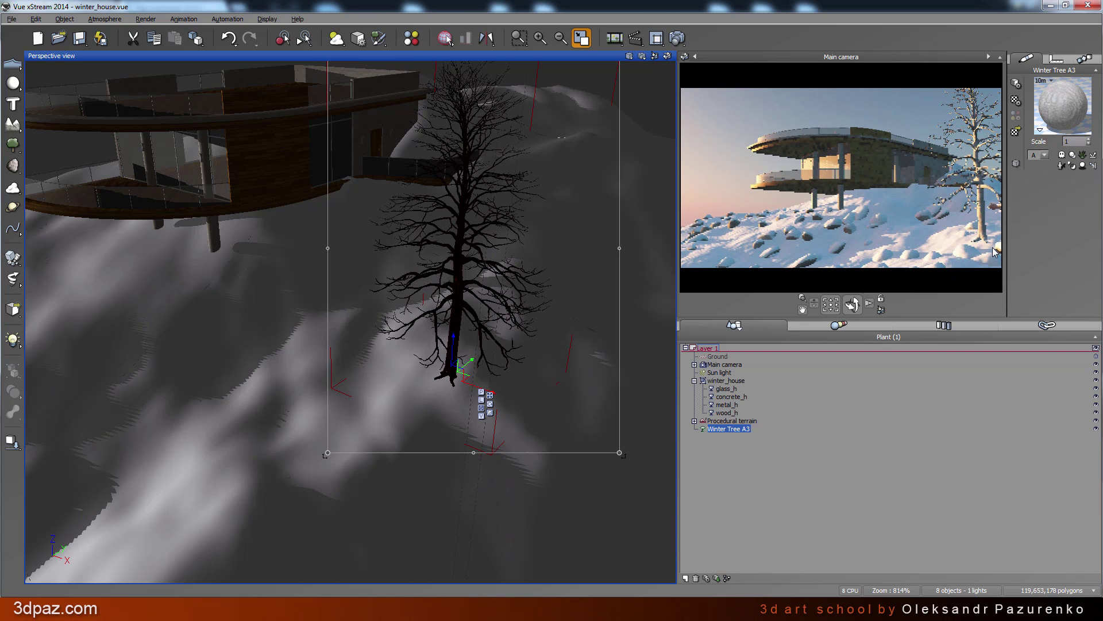
Reopen the winter tree's layered material and set the Snow layer's scale to 0.1
double_click(492, 166)
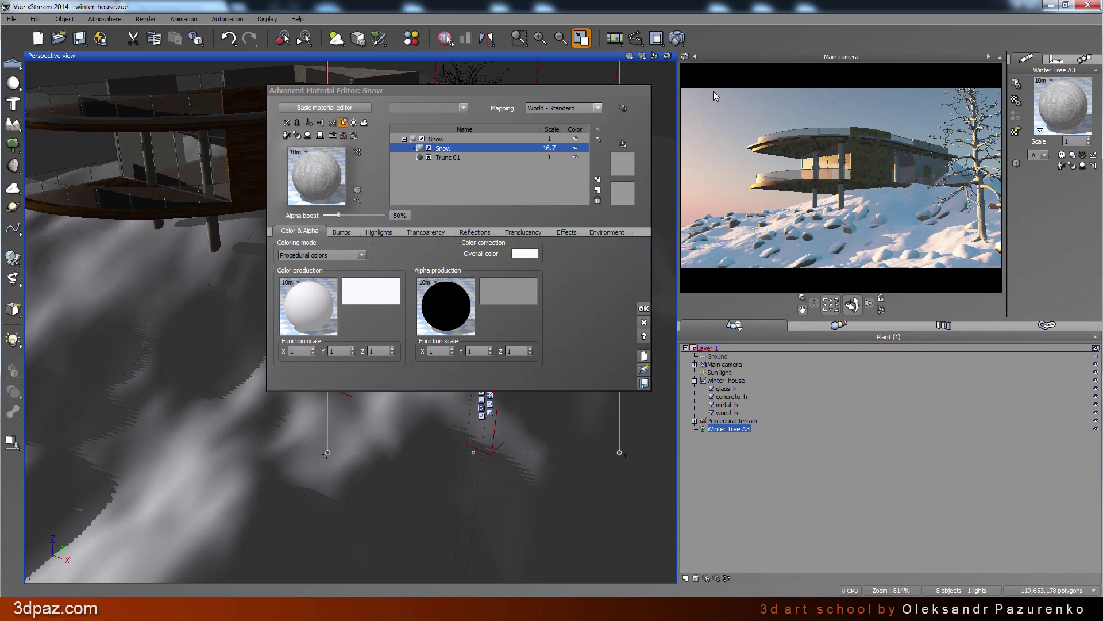
left_click(483, 149)
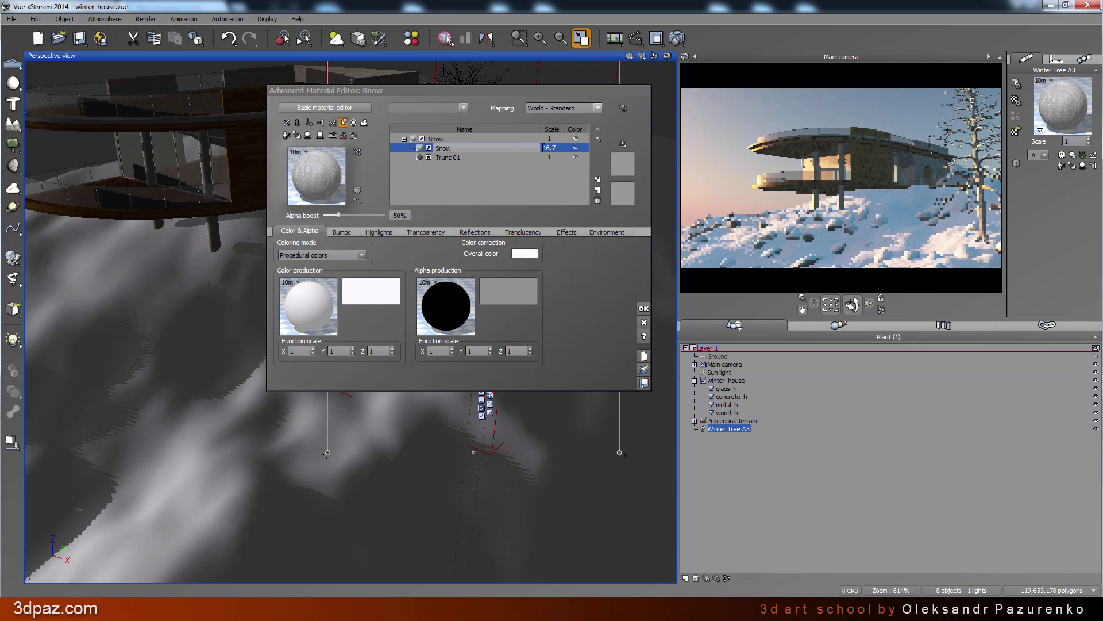
left_click(549, 148)
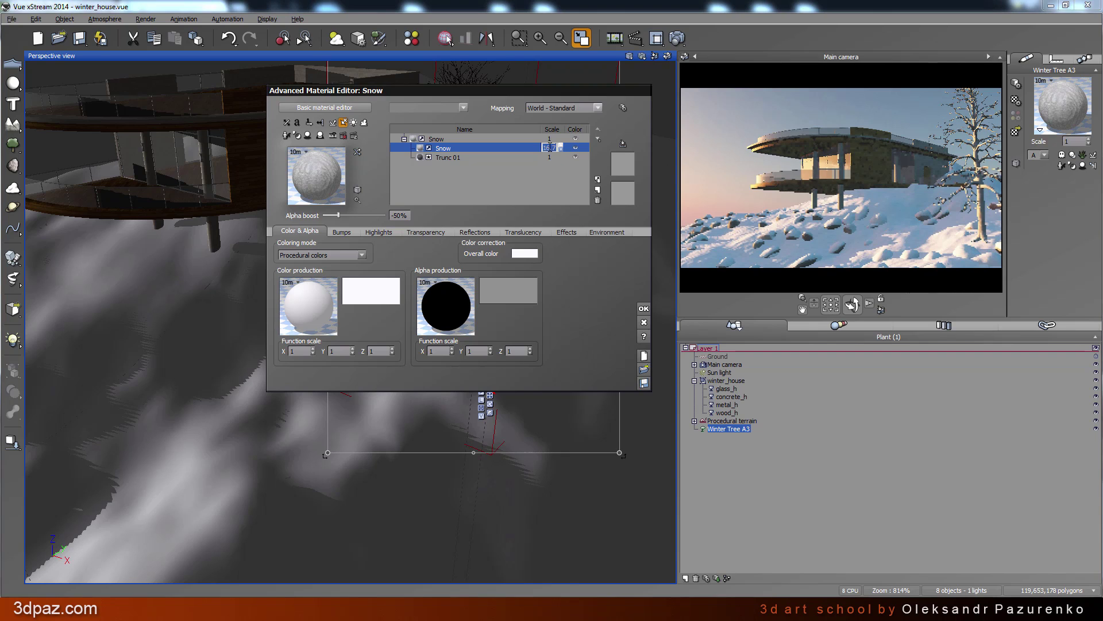
double_click(549, 147)
type("0.7")
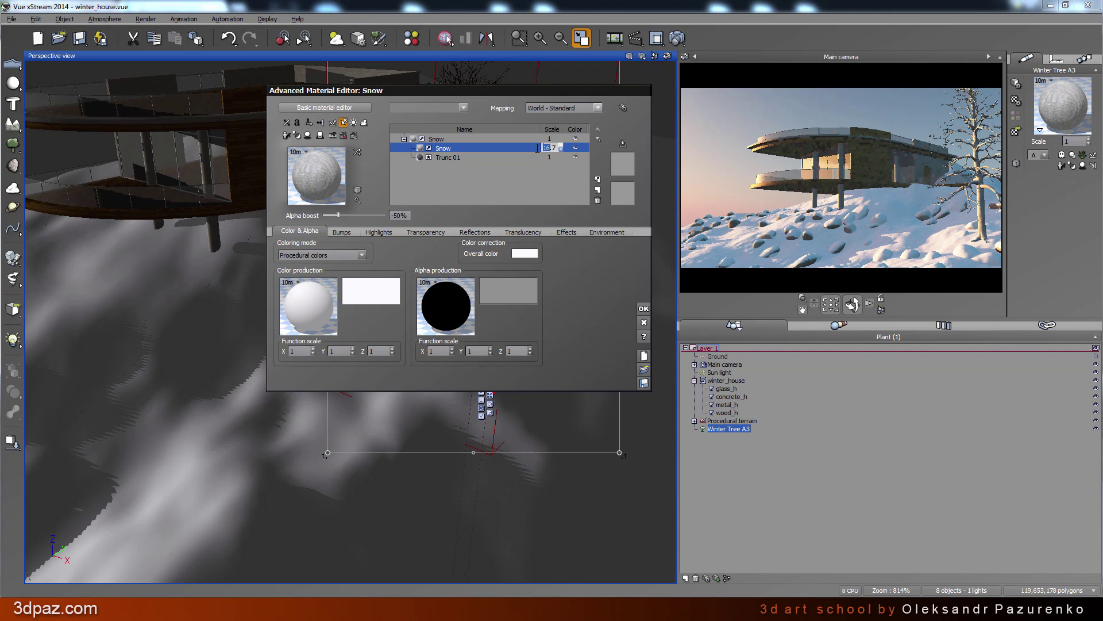
left_click(554, 149)
key("BackSpace")
type("1")
key("BackSpace")
type("1")
Set the scale of the Trunc 01 bark layer to 0.06
double_click(549, 157)
double_click(444, 158)
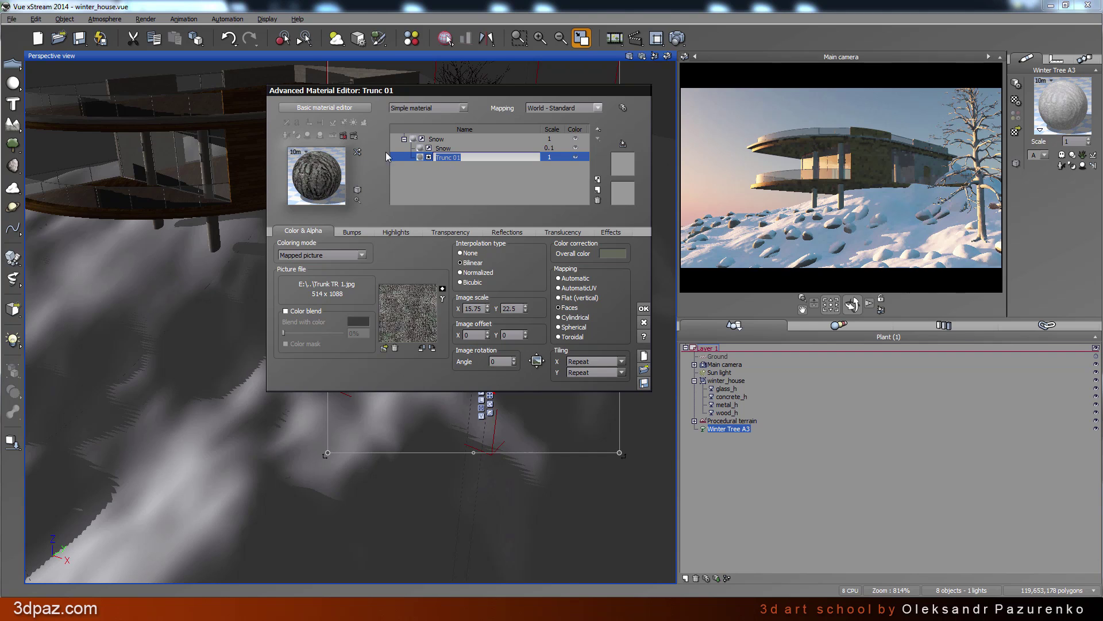
double_click(552, 157)
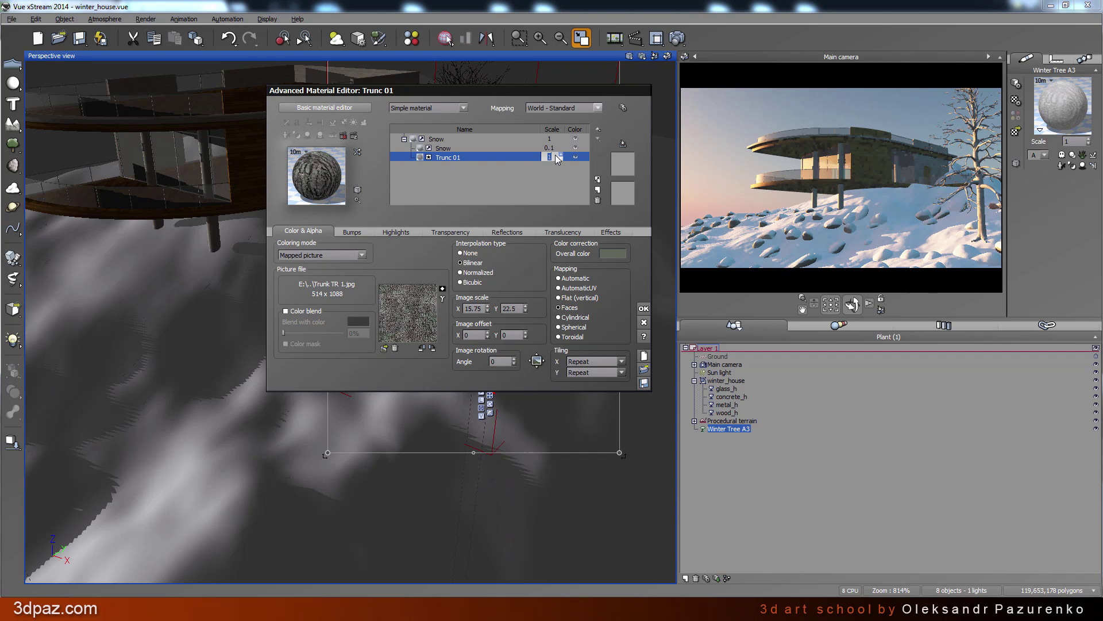
type("0.06")
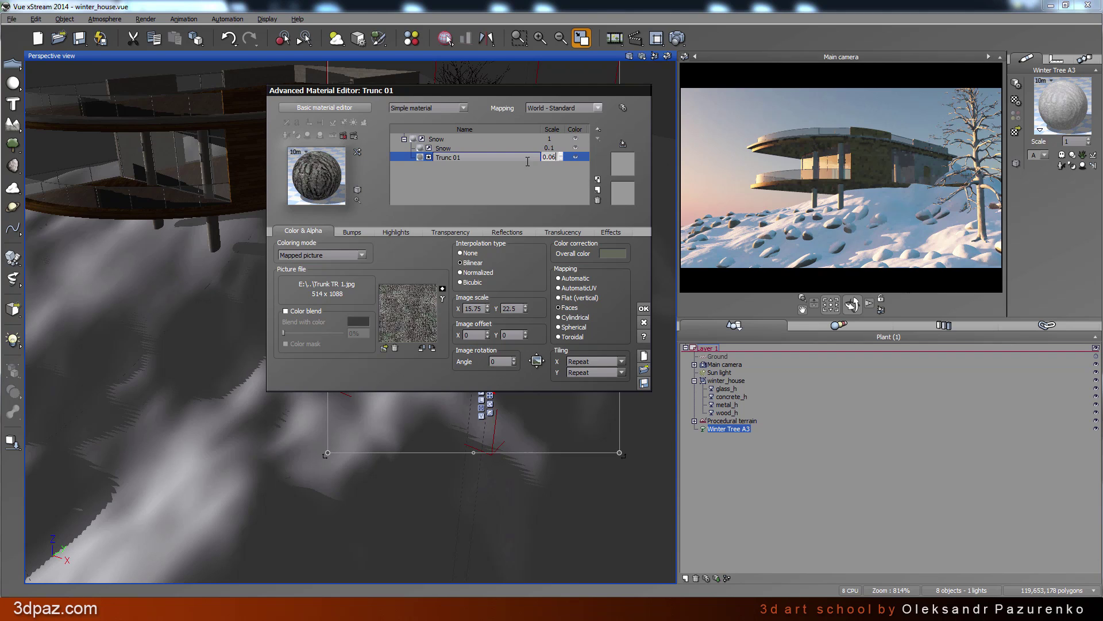
Raise the Snow layer's alpha boost to +100% and accept the tree material
left_click(551, 147)
double_click(551, 148)
left_click(449, 149)
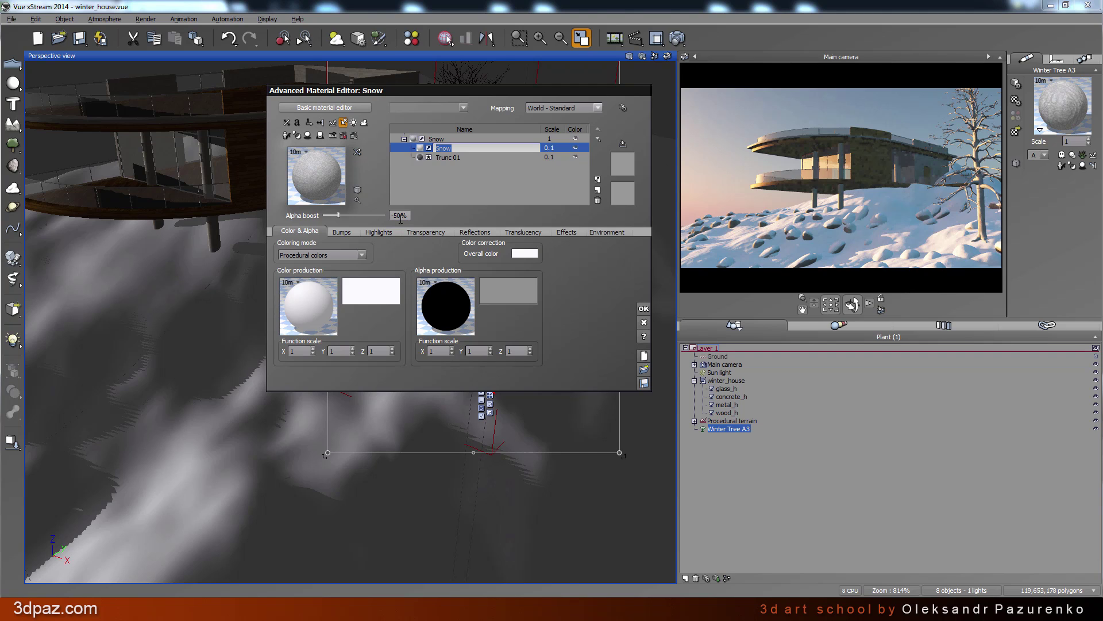
left_click_drag(339, 215, 386, 216)
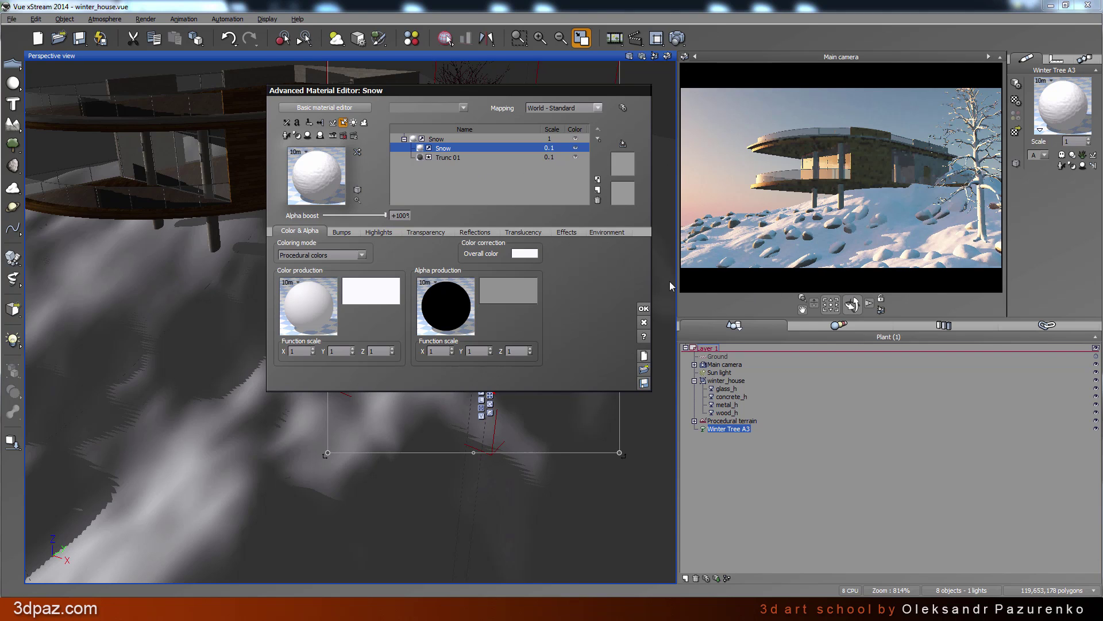
left_click(644, 309)
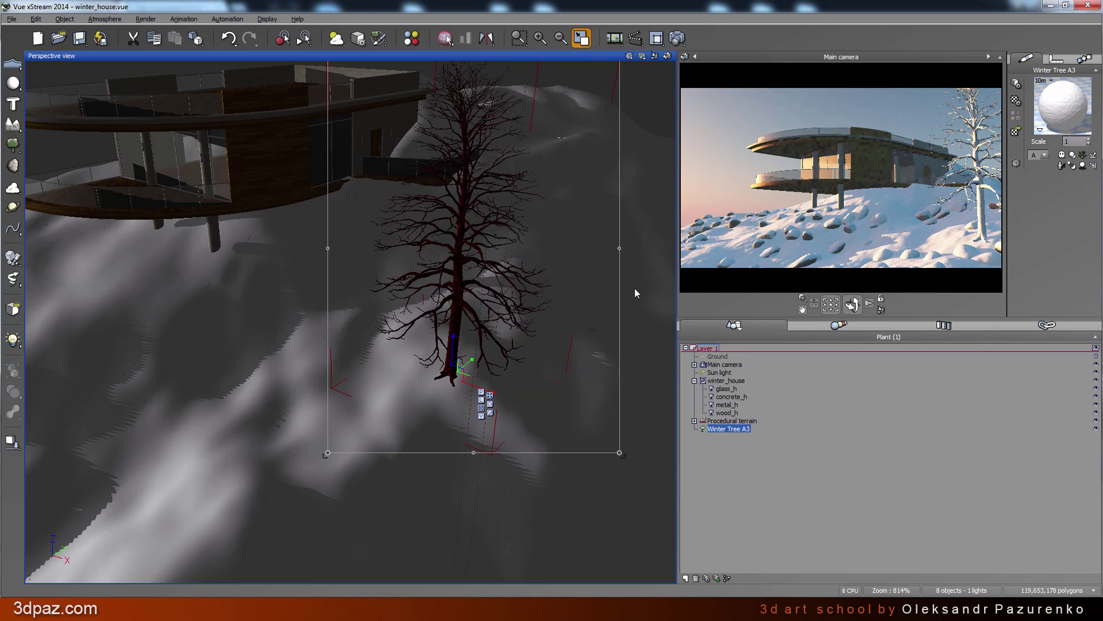
Switch the enlarged perspective viewport to the main camera view
double_click(584, 53)
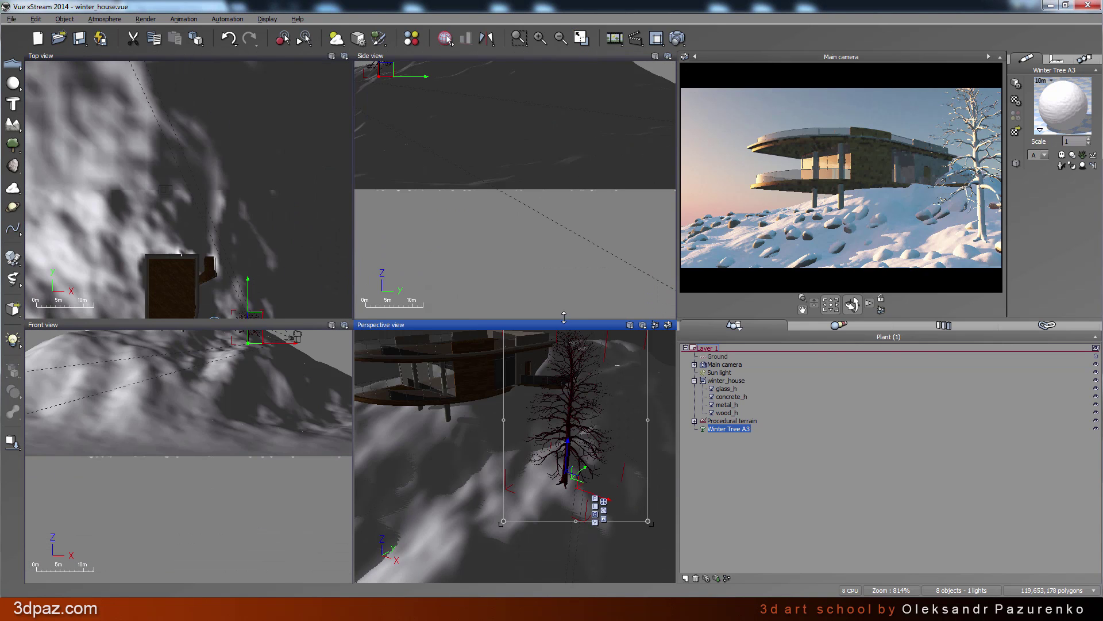
double_click(569, 328)
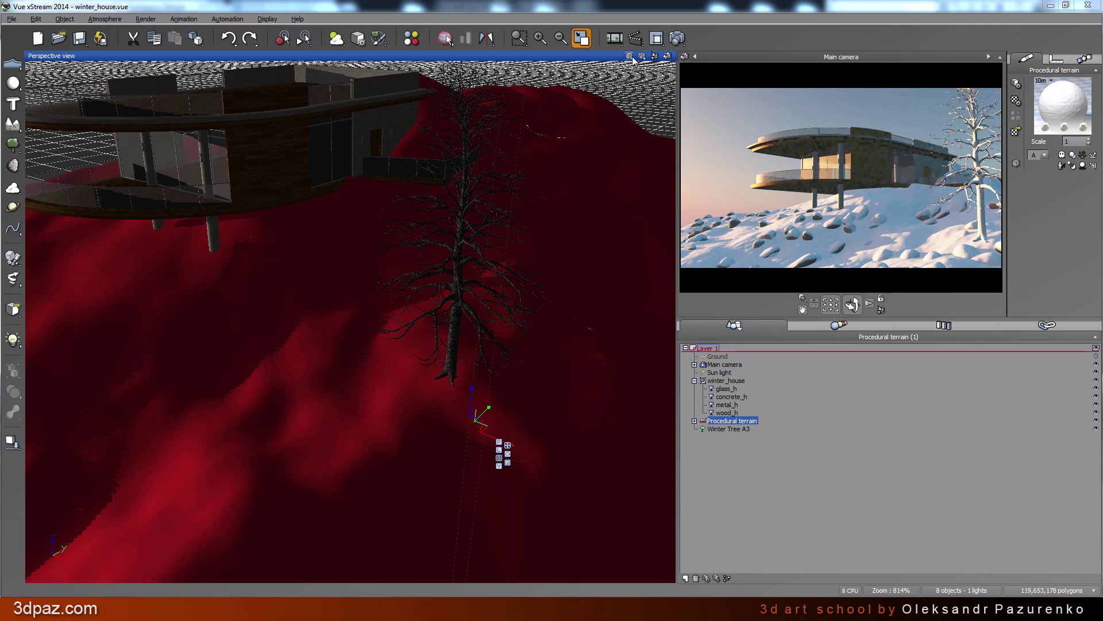
left_click(630, 57)
left_click(665, 104)
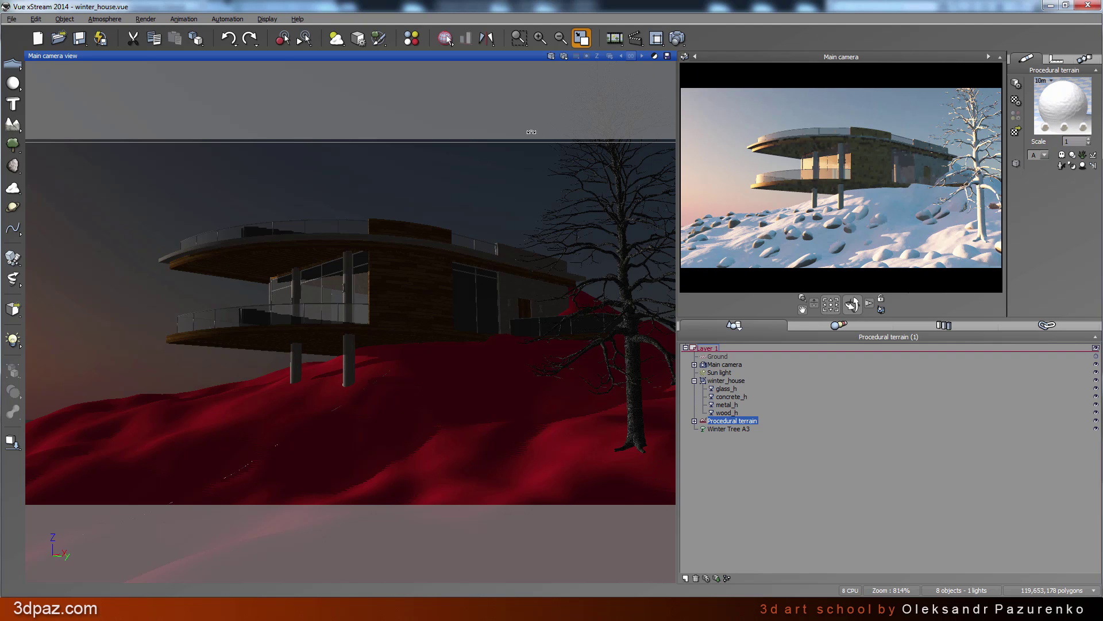
Enlarge the render area to enclose the tree down to its trunk base and render that area
left_click(656, 38)
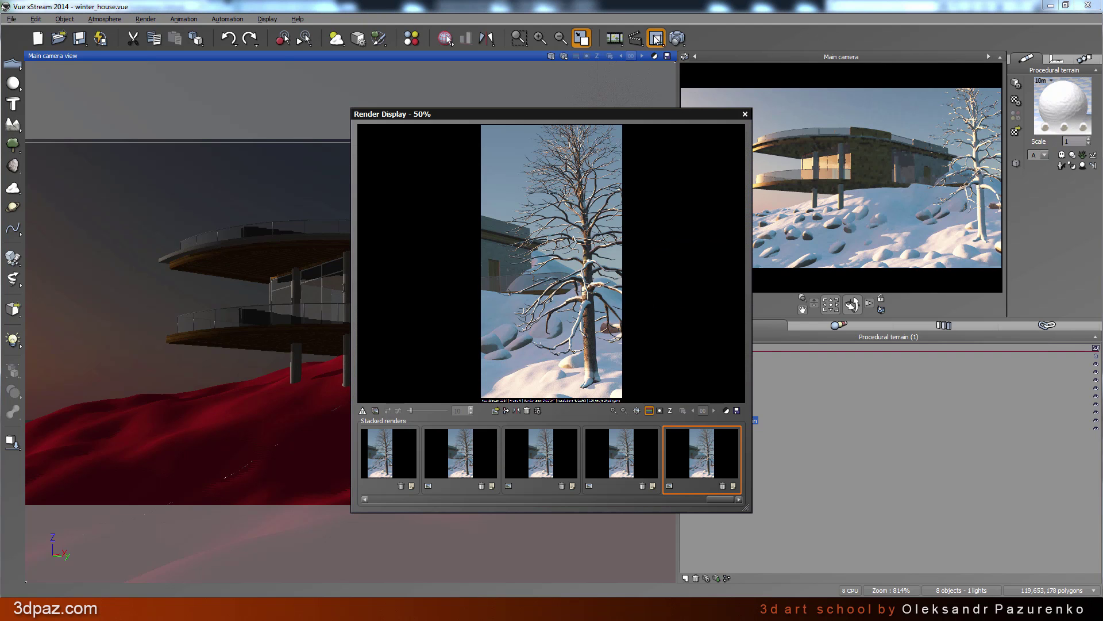
left_click(745, 114)
left_click_drag(225, 242, 476, 135)
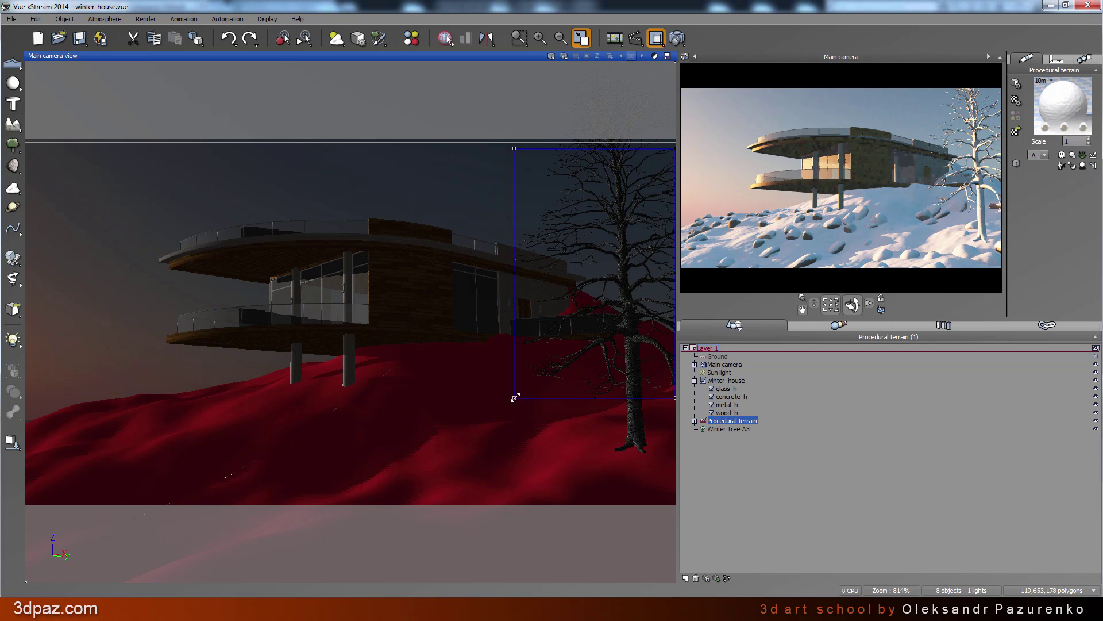
left_click_drag(515, 397, 476, 475)
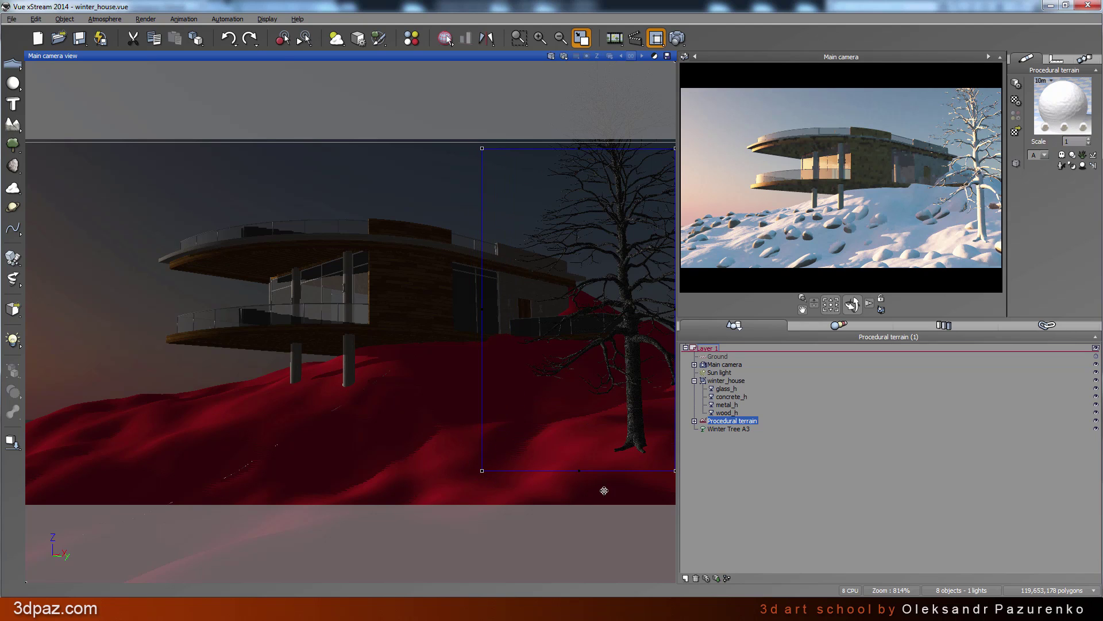
left_click(678, 38)
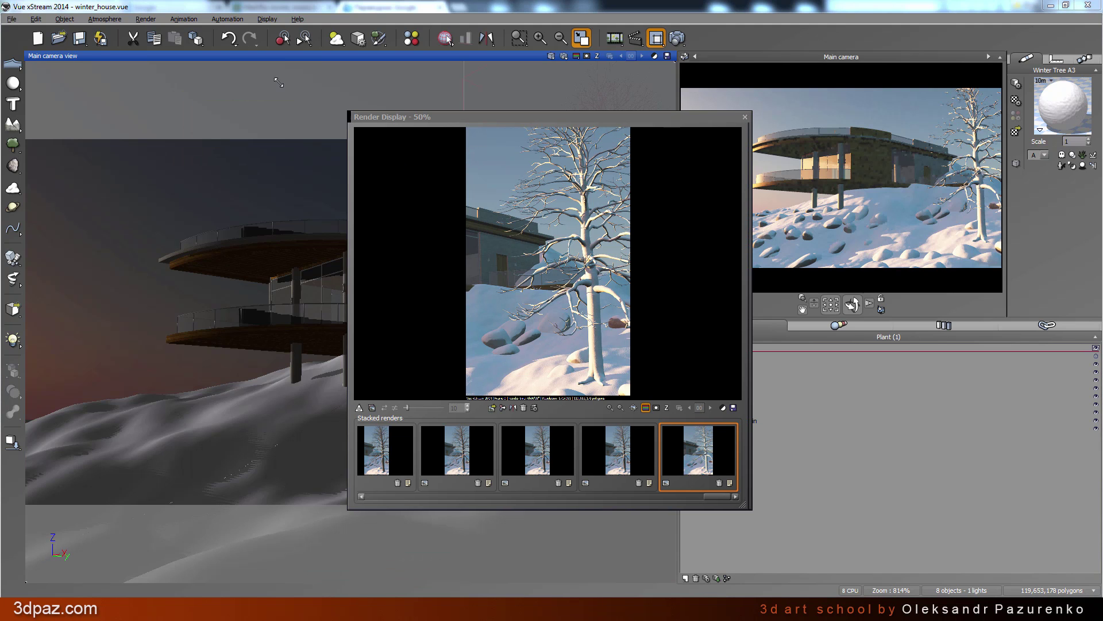
Examine the snow coverage on the trunk and branches in an enlarged render display, then close the render
left_click_drag(279, 83, 226, 54)
scroll(575, 242, "up", 3)
left_click_drag(561, 218, 614, 230)
scroll(580, 331, "up", 3)
scroll(626, 342, "up", 1)
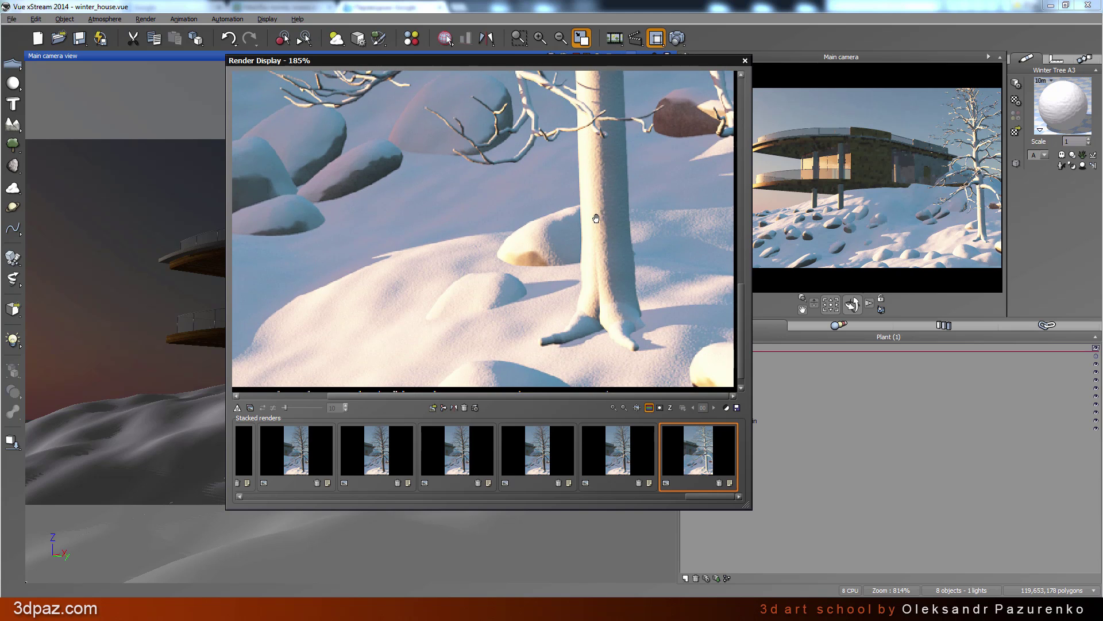
scroll(604, 256, "down", 5)
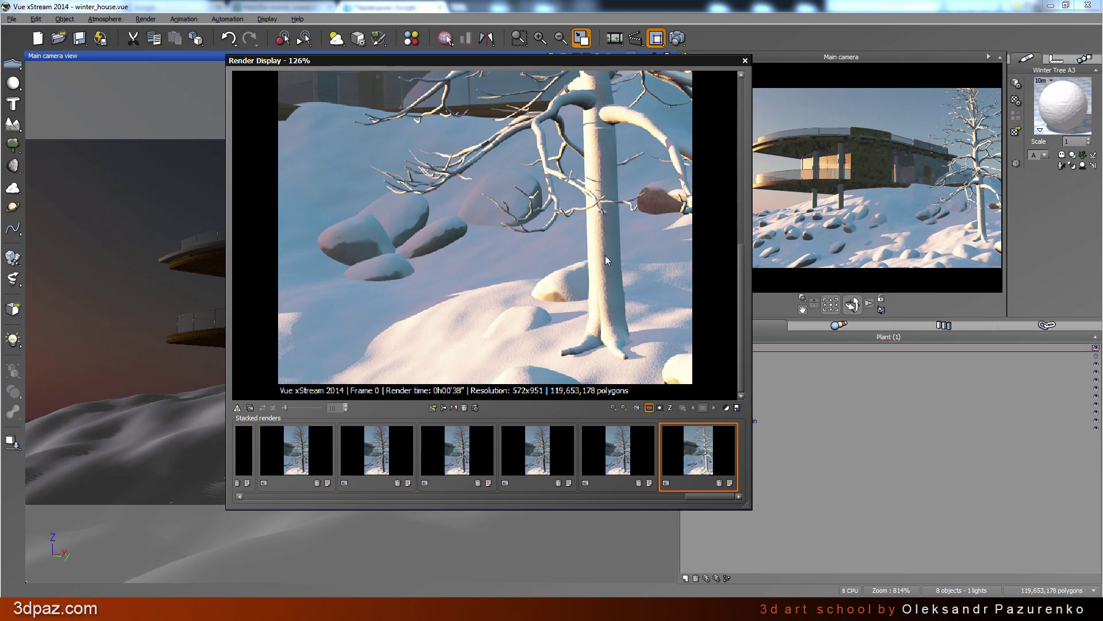
scroll(601, 253, "down", 2)
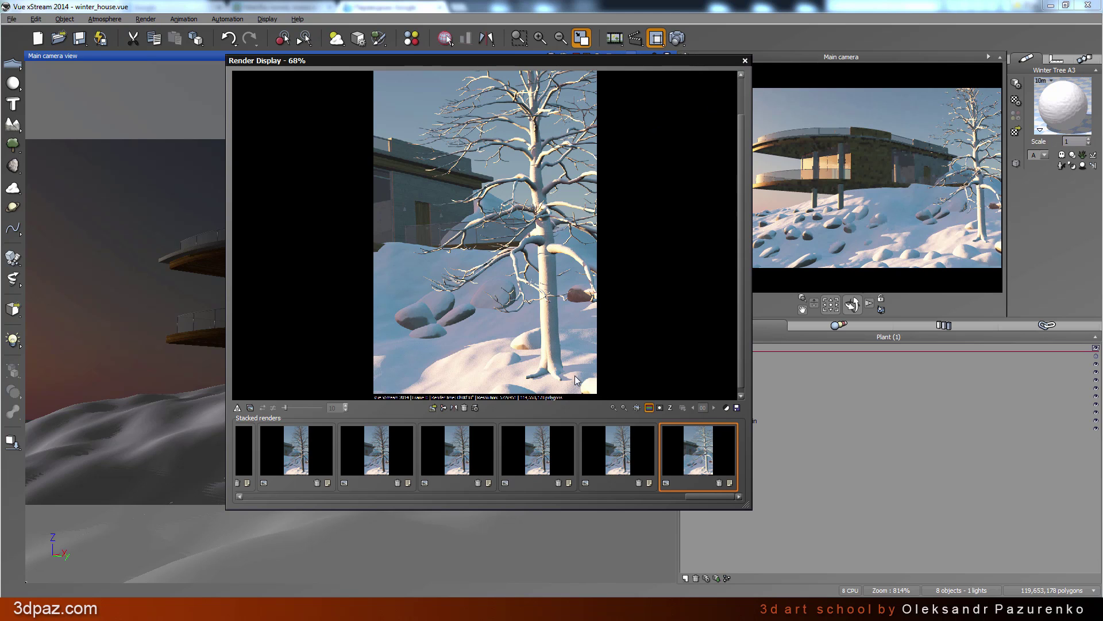
left_click(745, 60)
Set the upper limit of the slope range for the Snow layer in the Winter Tree A3 material to 85°
double_click(1072, 127)
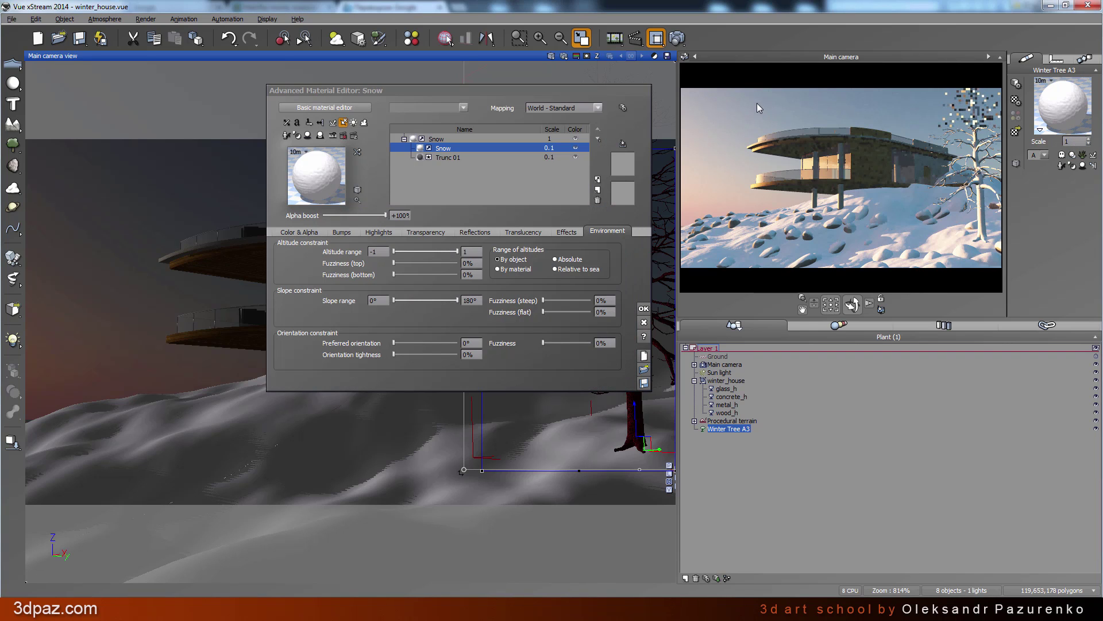
left_click(465, 149)
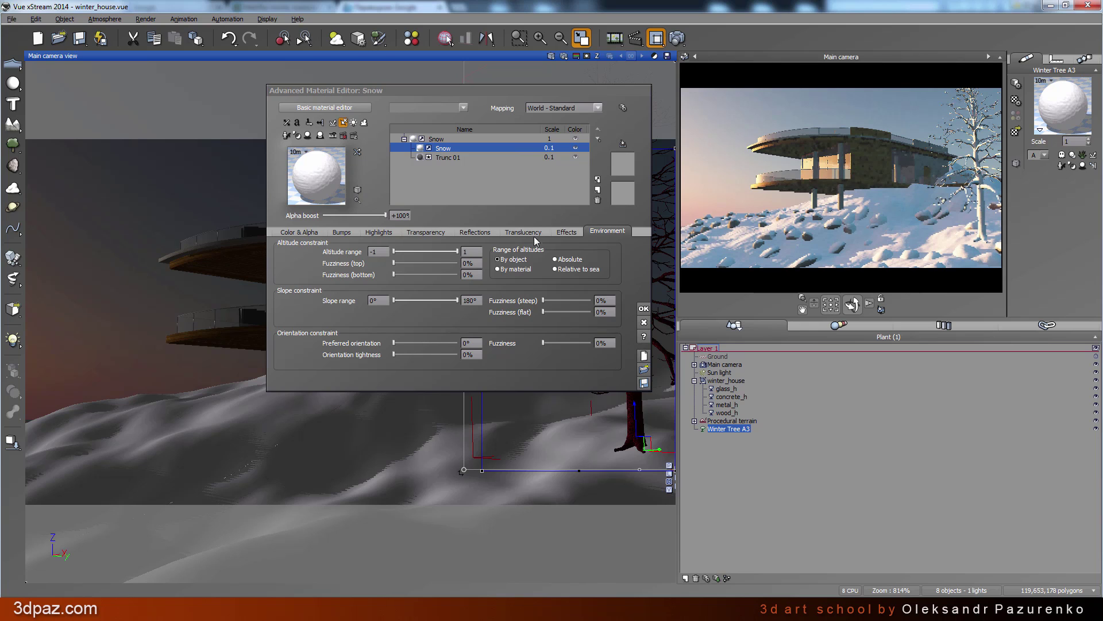
left_click(575, 236)
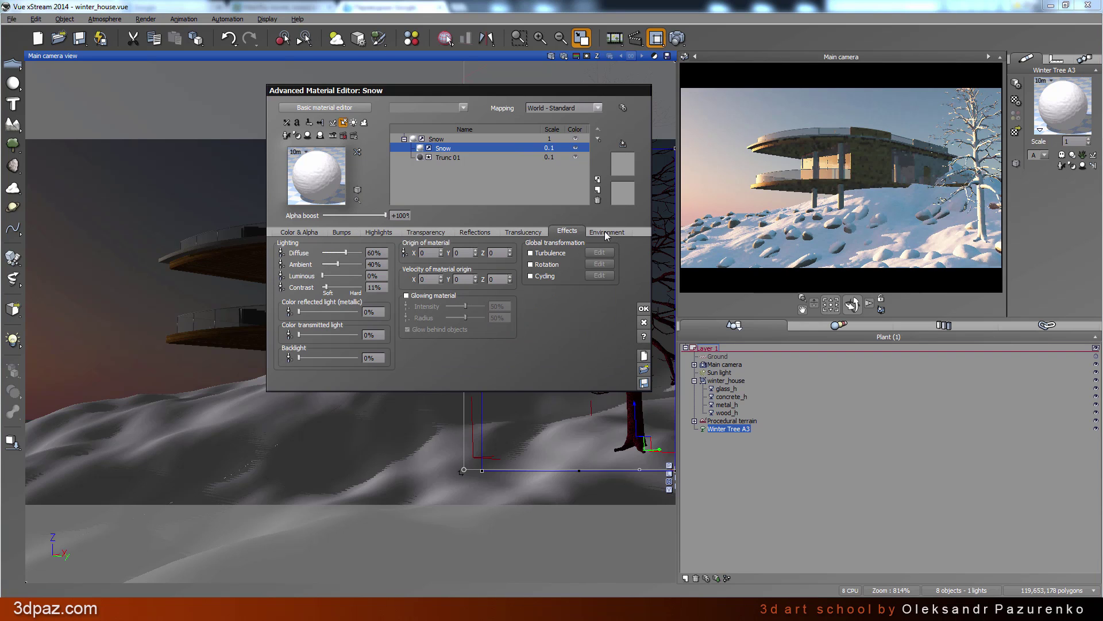
left_click(603, 233)
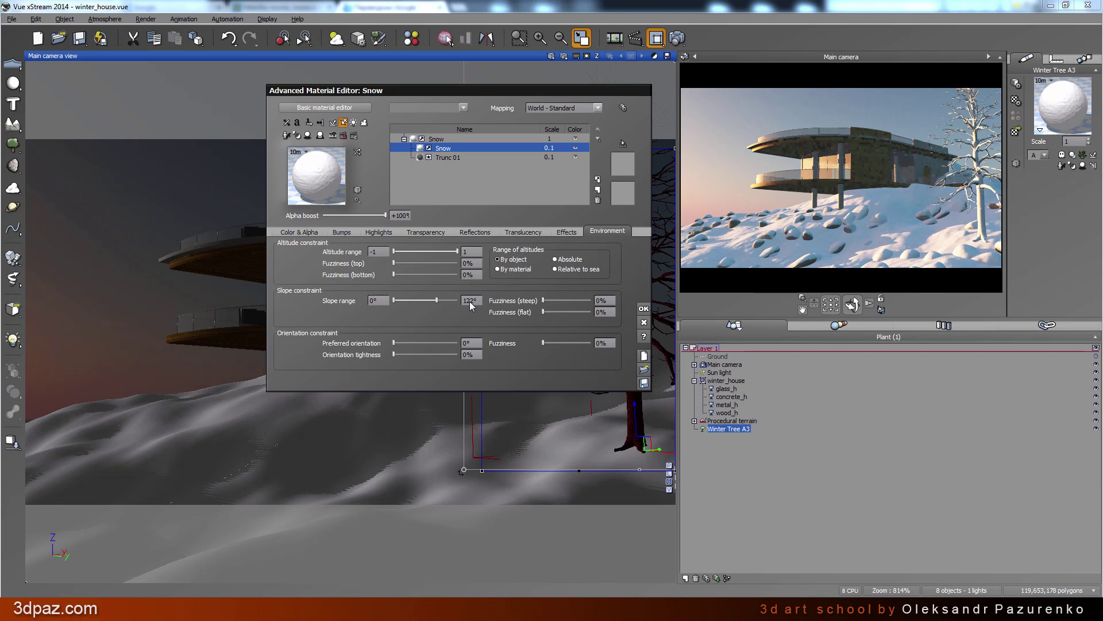
left_click(475, 303)
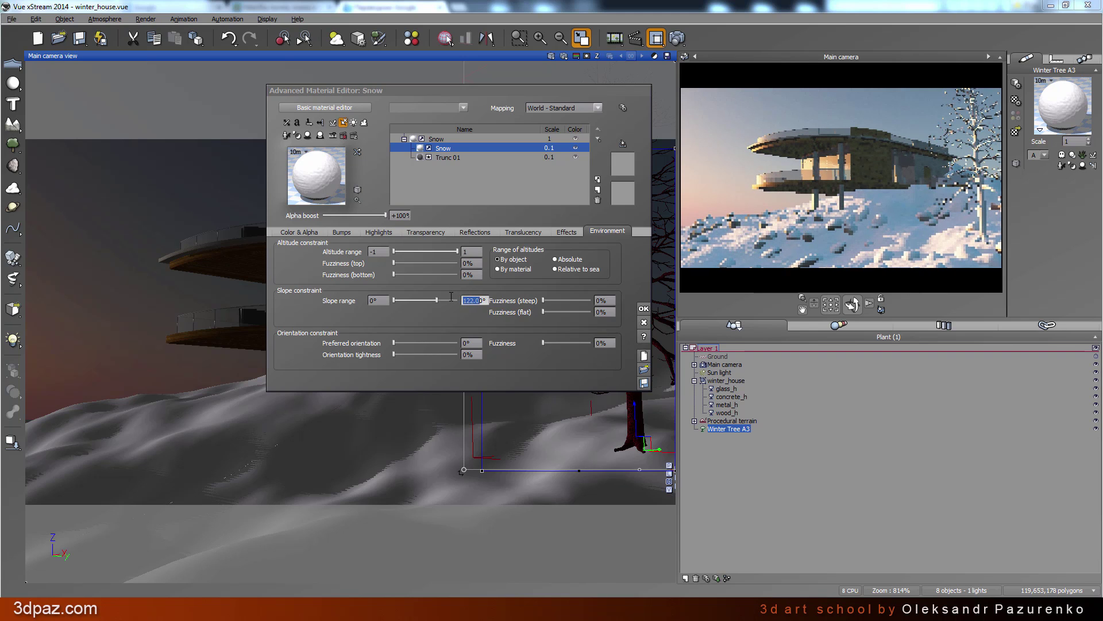
left_click(486, 300)
left_click_drag(486, 300, 449, 298)
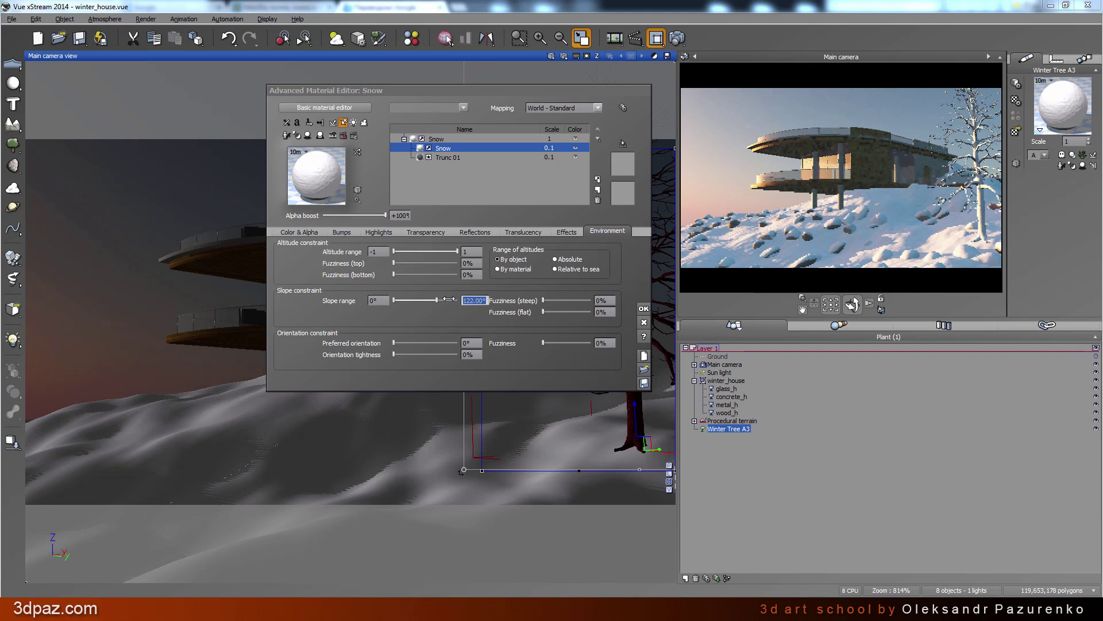
type("8")
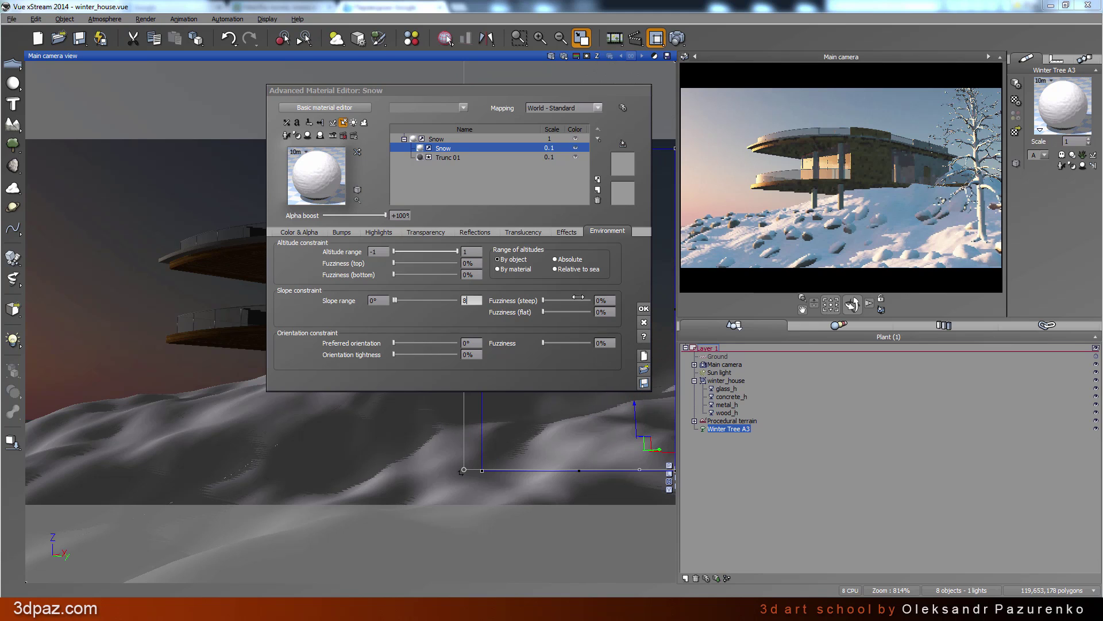
type("5")
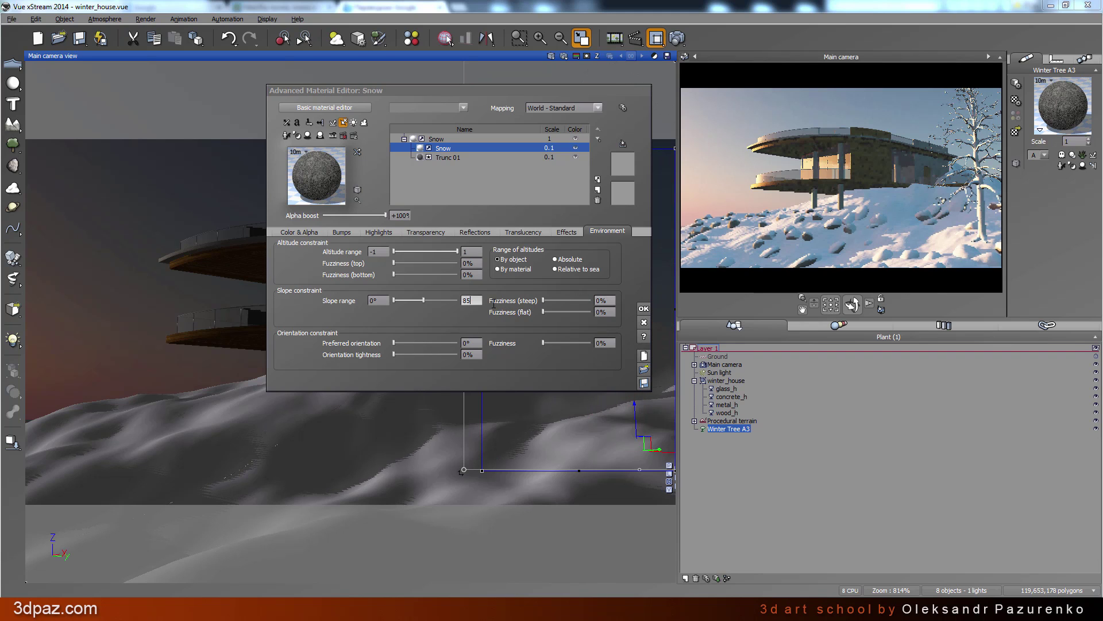
Set the Snow layer's steep slope fuzziness to 2%, check the transition in the enlarged material preview, and accept the material
left_click(614, 300)
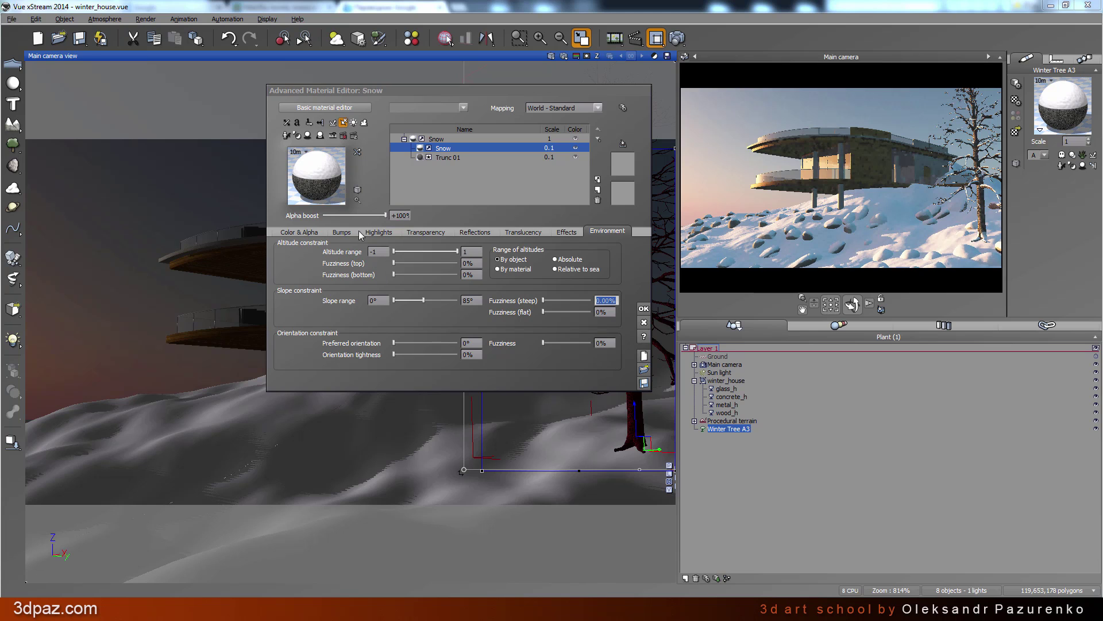
left_click(357, 201)
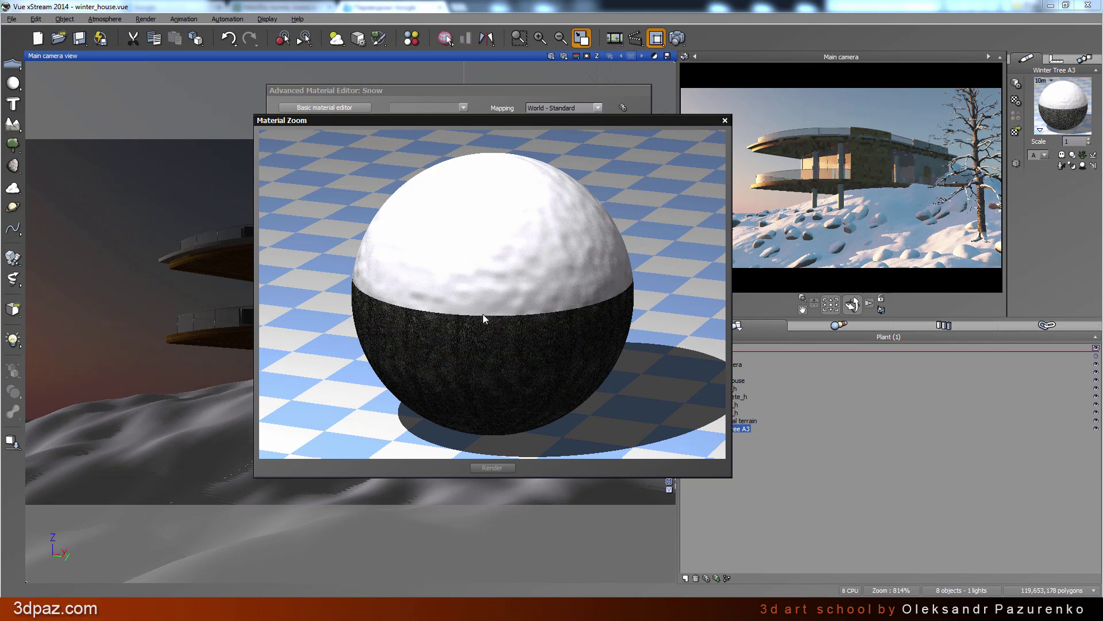
left_click(724, 120)
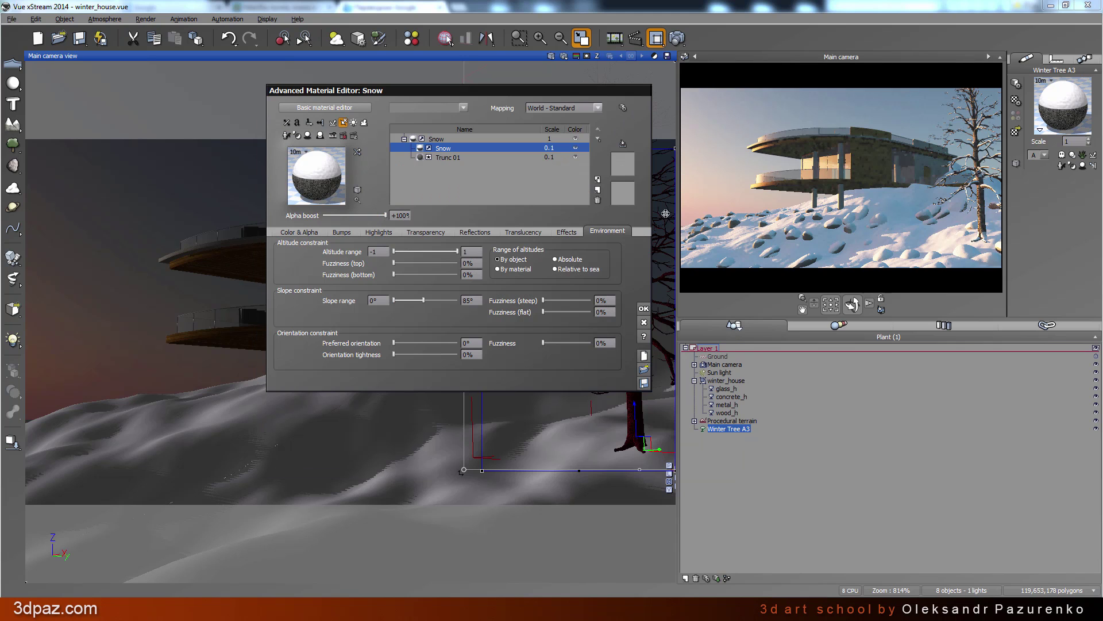
left_click(605, 300)
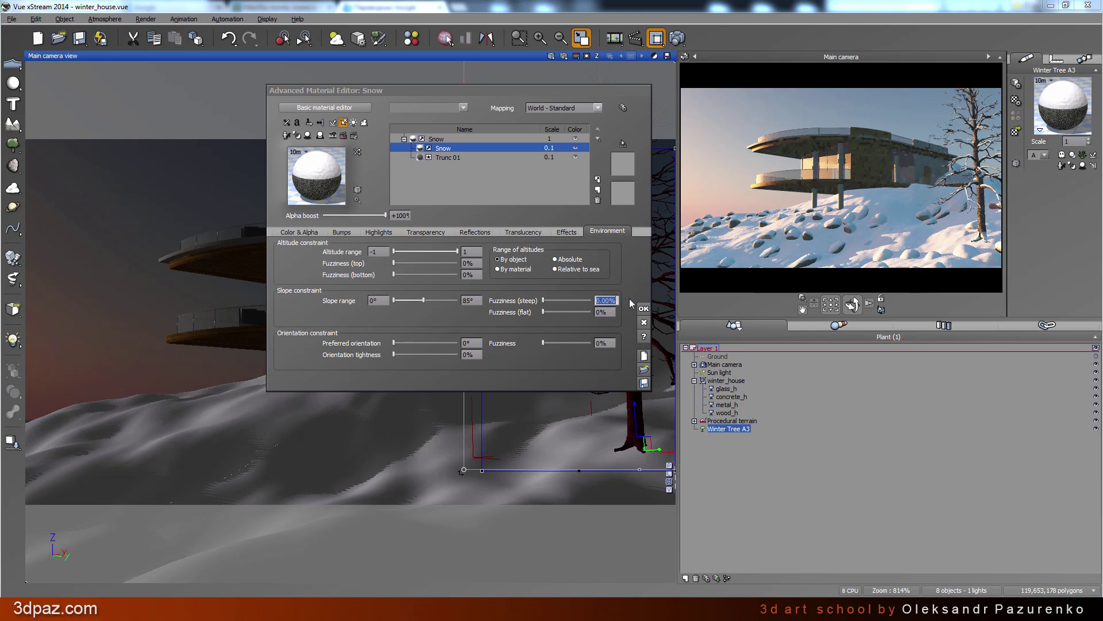
left_click(358, 200)
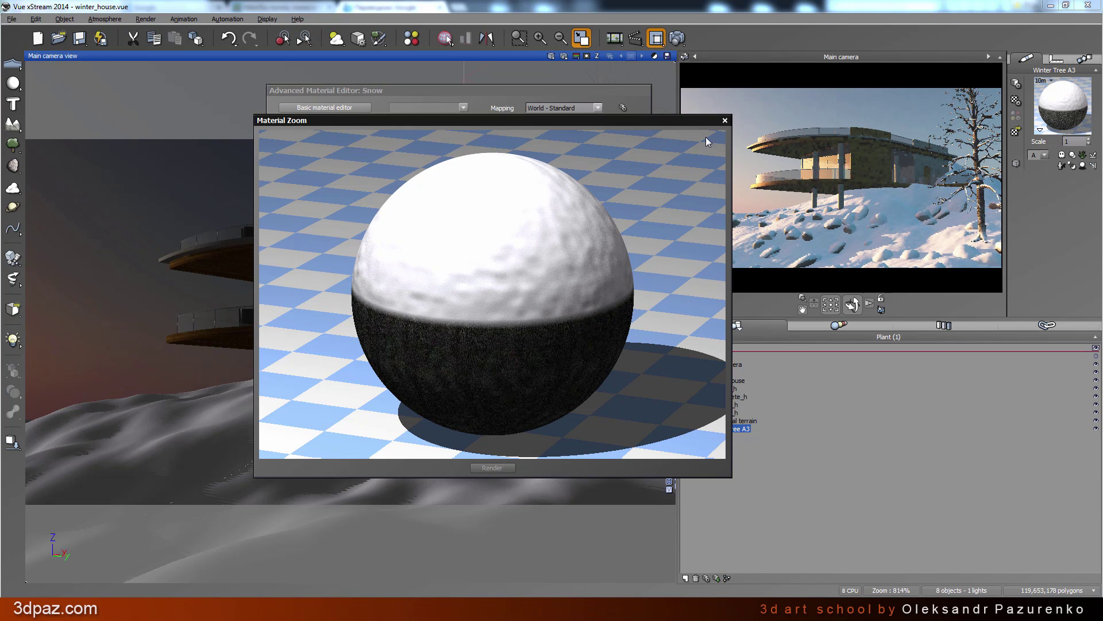
left_click(726, 120)
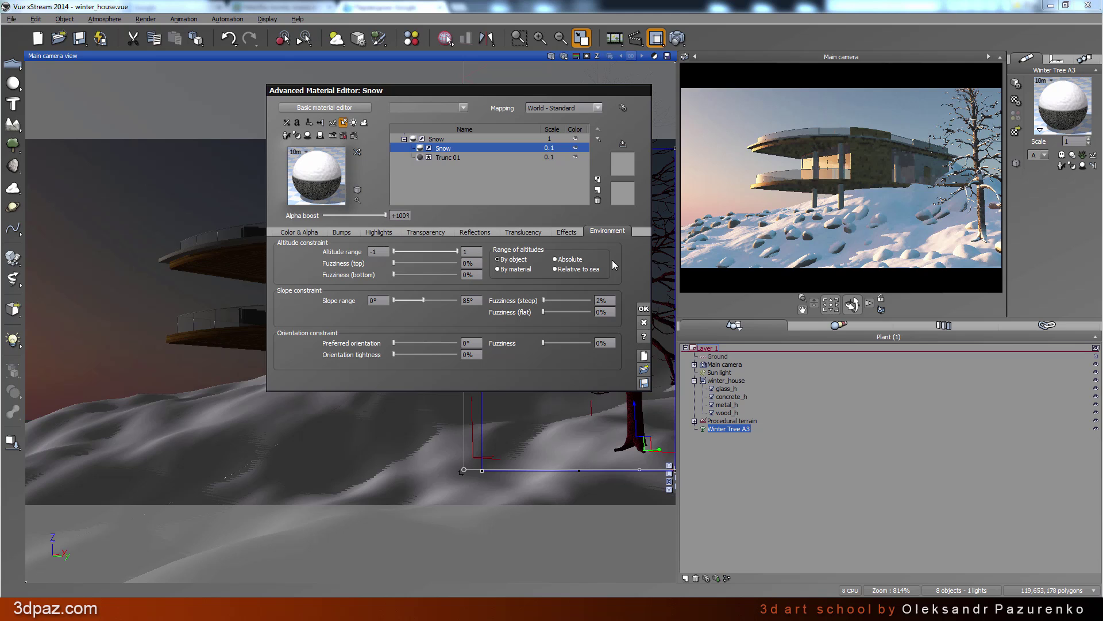
left_click(643, 308)
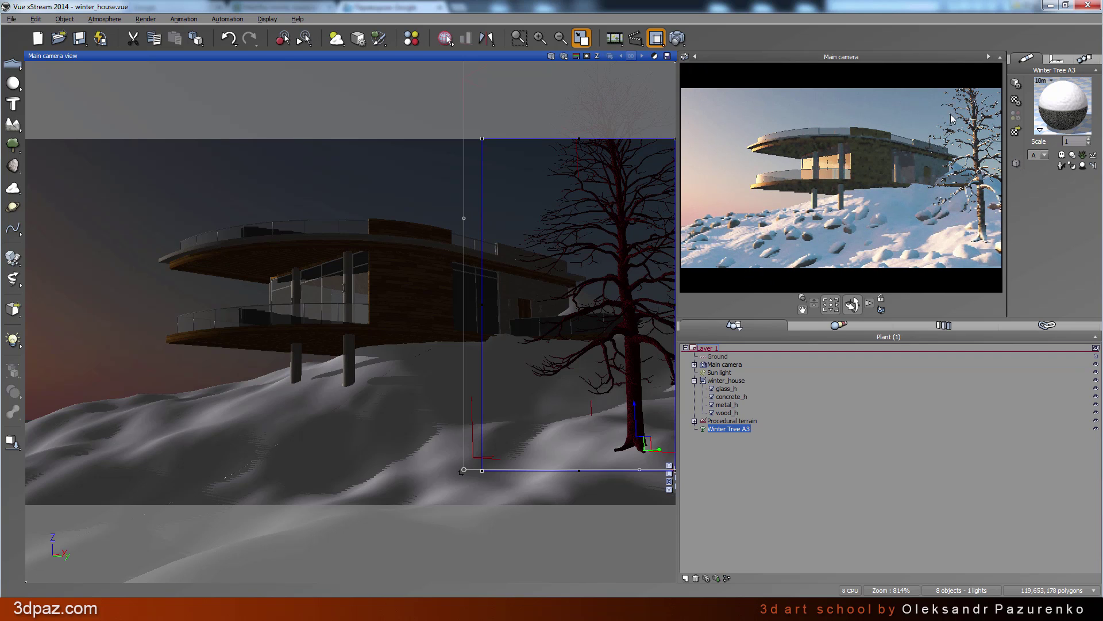
Render the tree area and examine the snow at the trunk base, on the trunk and along the branches, then close the render
left_click(677, 38)
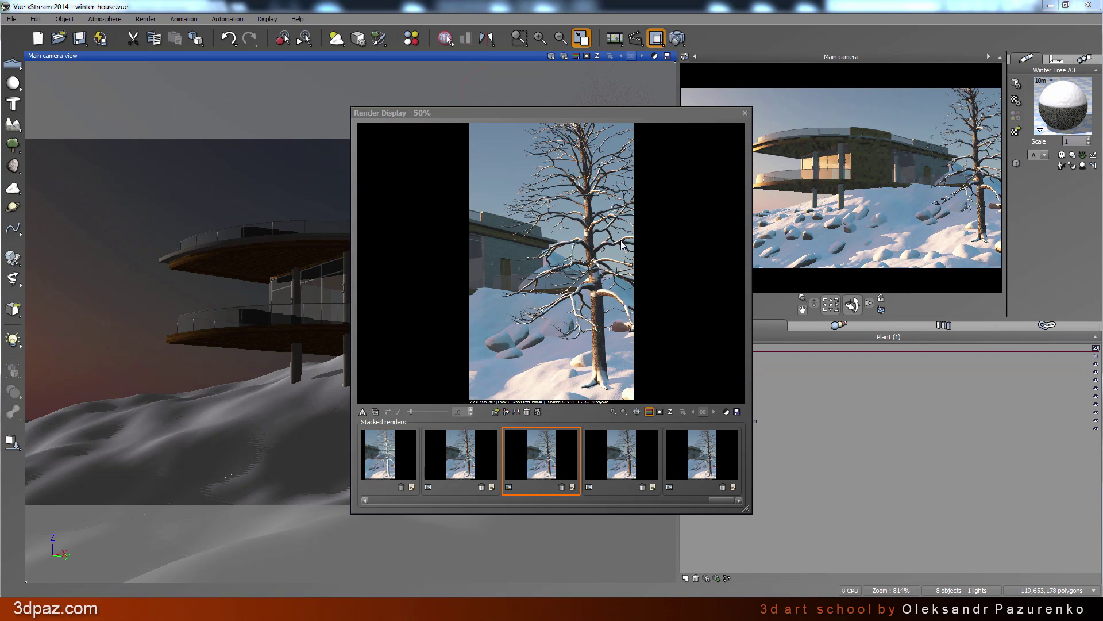
scroll(605, 293, "up", 5)
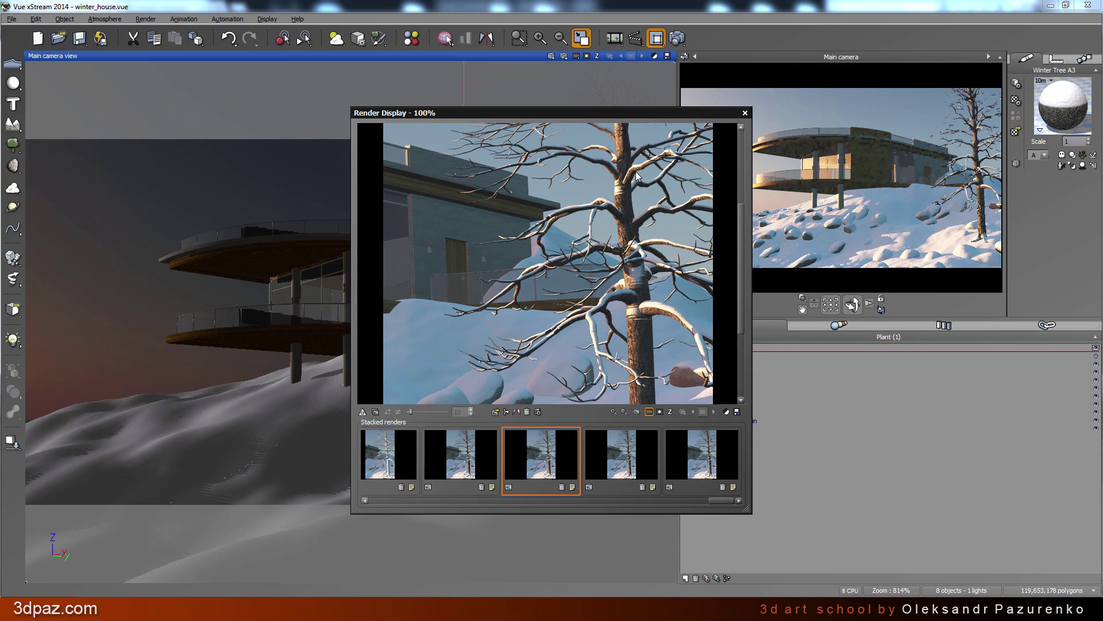
left_click_drag(658, 237, 638, 167)
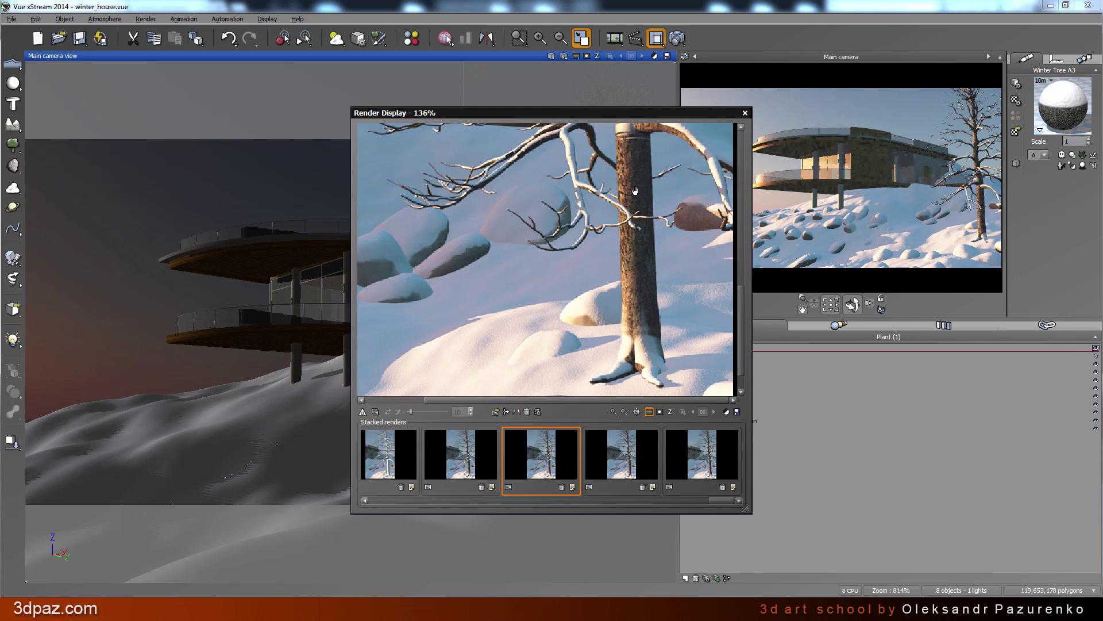
scroll(664, 313, "up", 2)
scroll(652, 353, "down", 5)
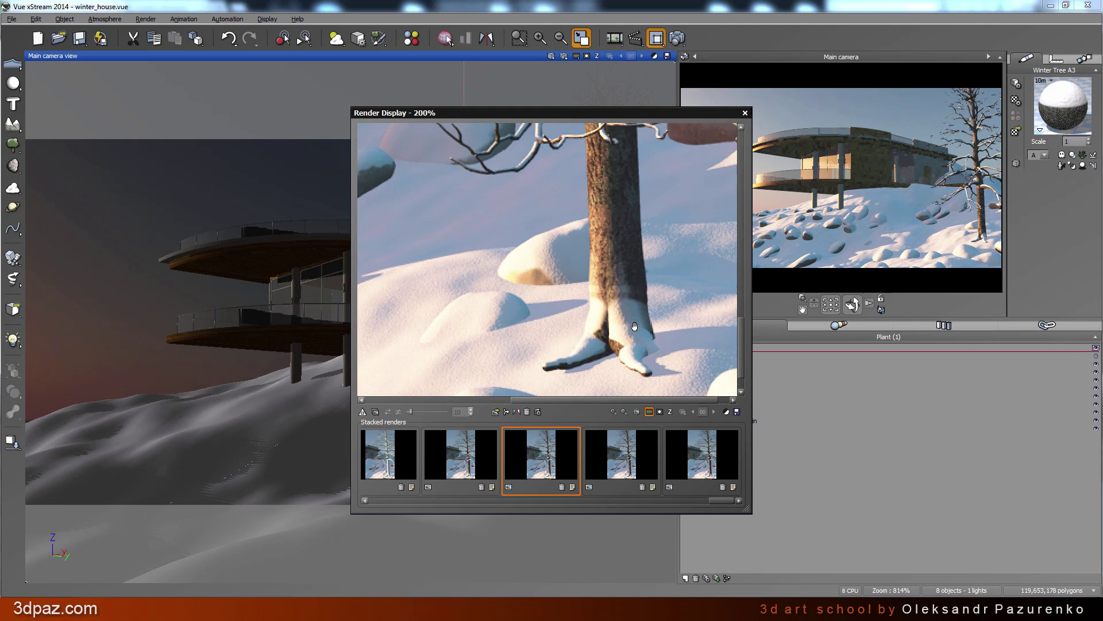
left_click_drag(641, 321, 630, 258)
scroll(610, 262, "up", 4)
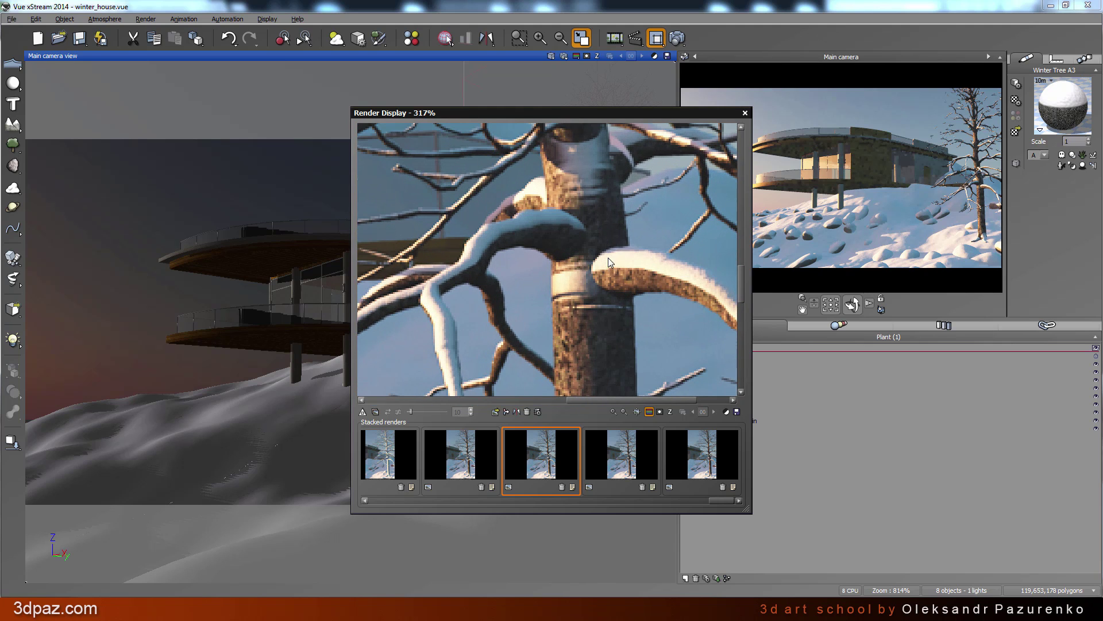
left_click_drag(619, 211, 605, 360)
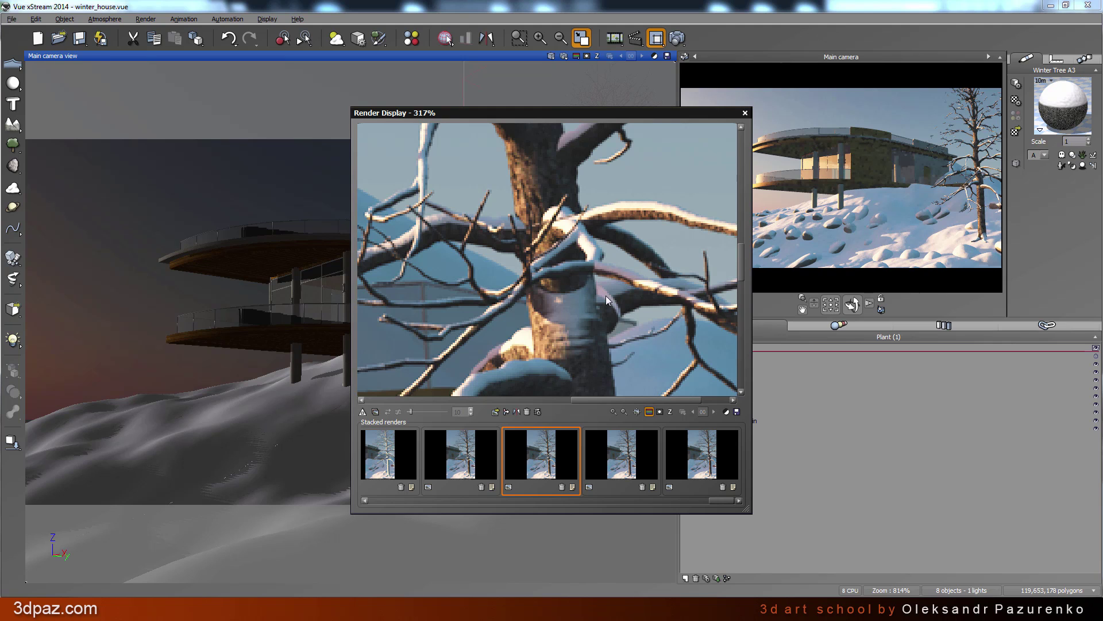
scroll(577, 282, "up", 1)
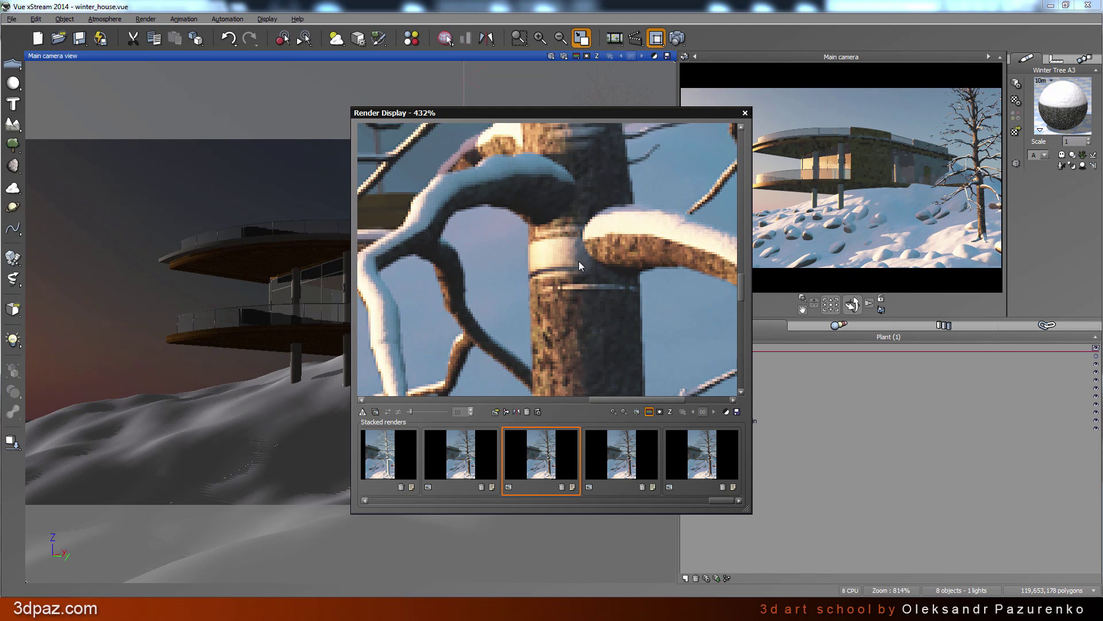
scroll(598, 297, "down", 1)
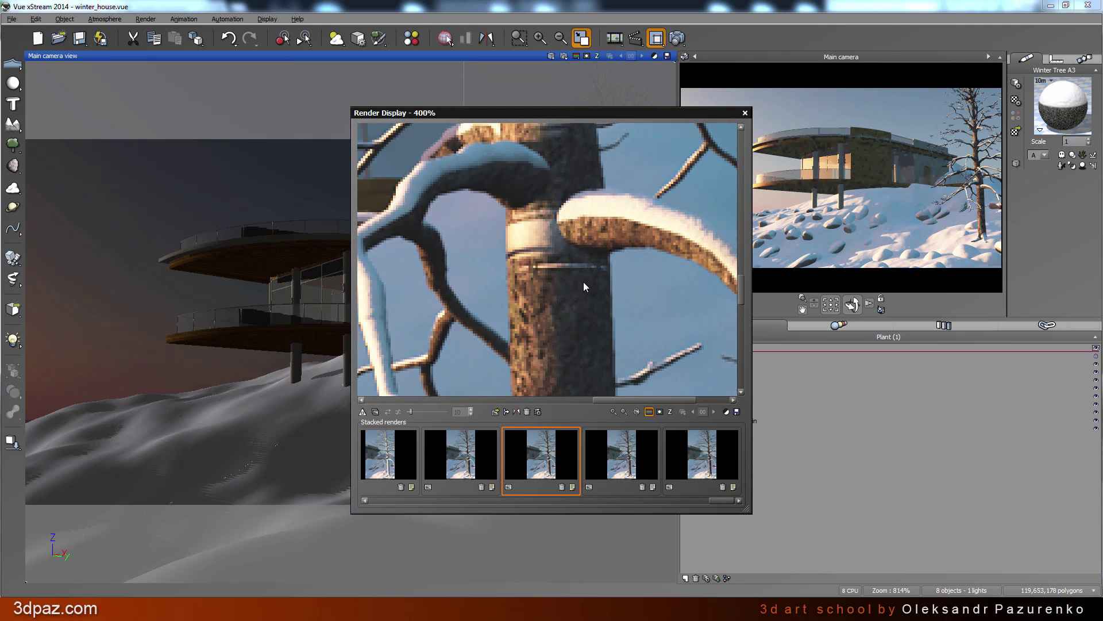
left_click(745, 113)
Set the upper slope limit of the tree material's Snow layer to 80° and accept the material
double_click(1088, 123)
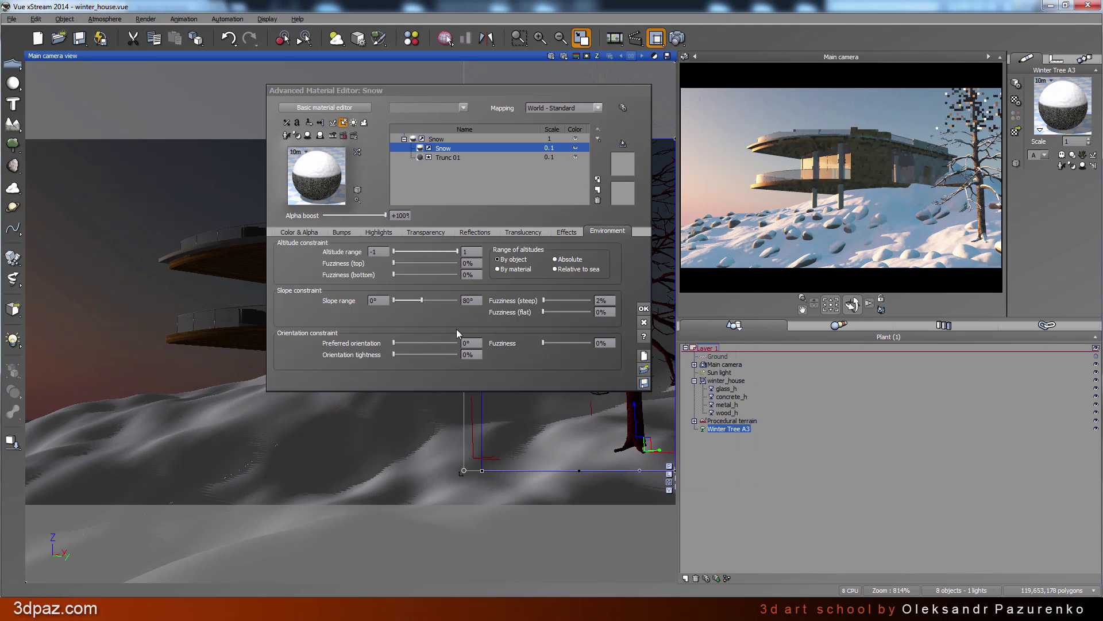
left_click(473, 300)
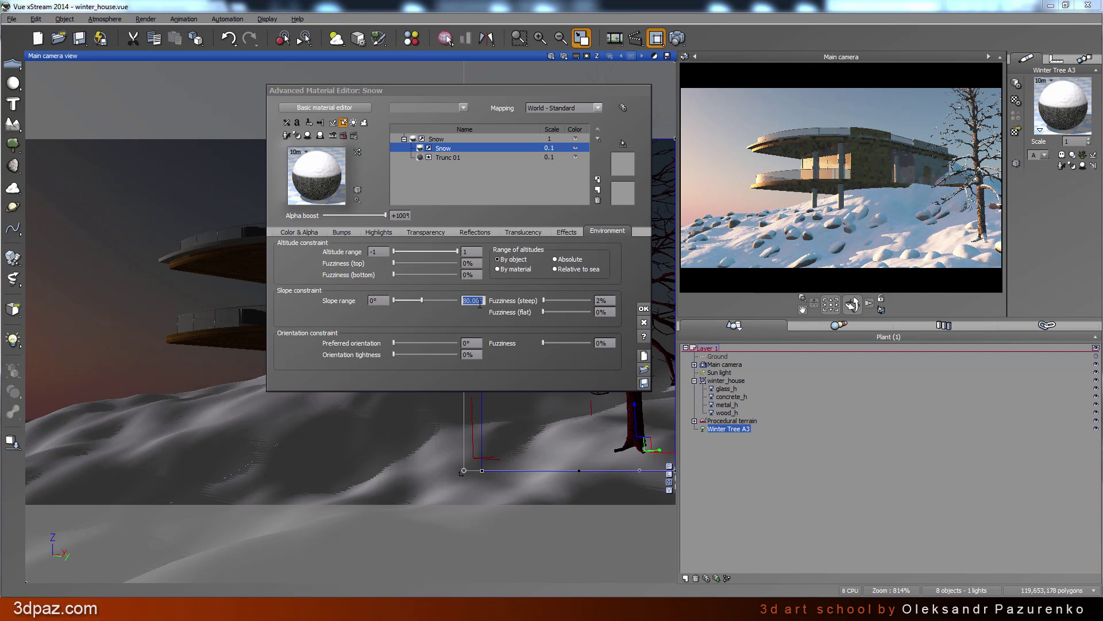
left_click(644, 309)
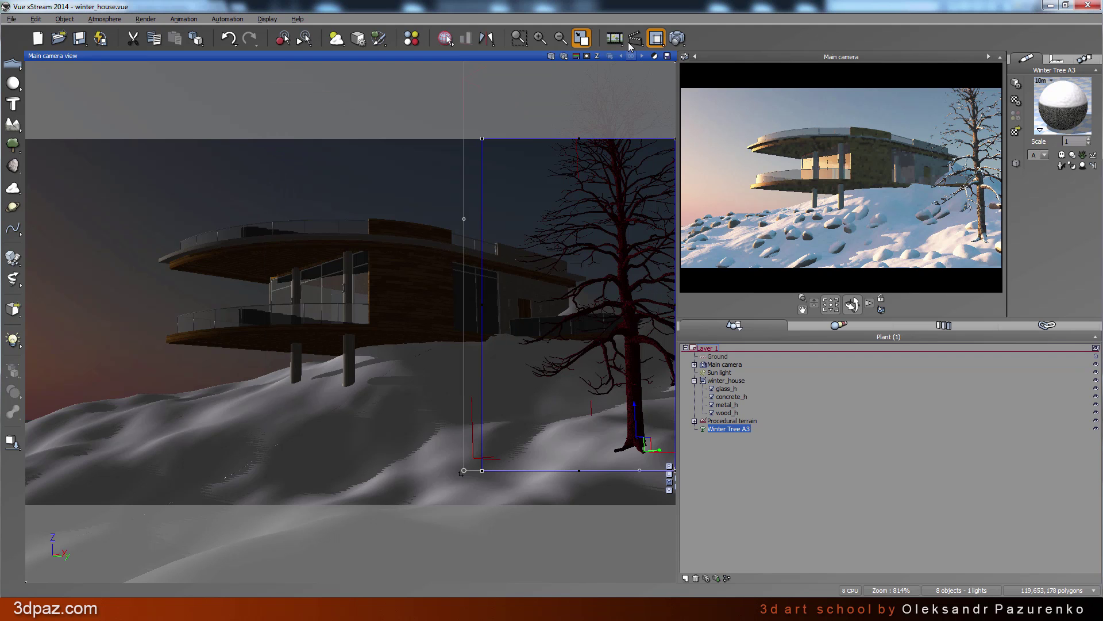
Inspect the latest tree render around the mid-trunk branches and the trunk base, then close the render display
left_click(615, 39)
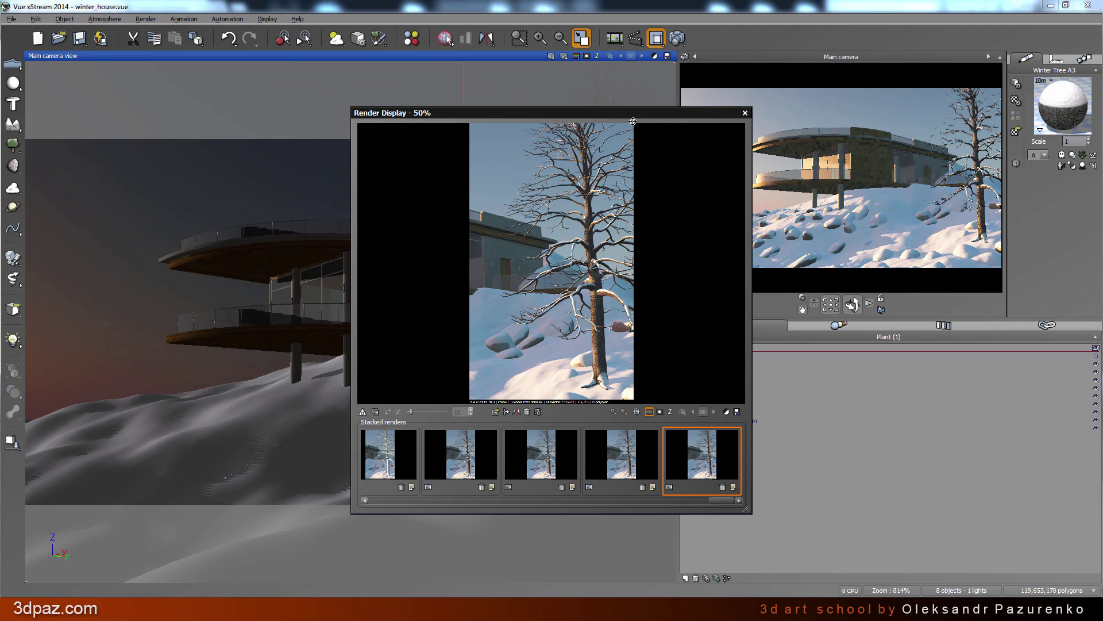
scroll(618, 318, "up", 5)
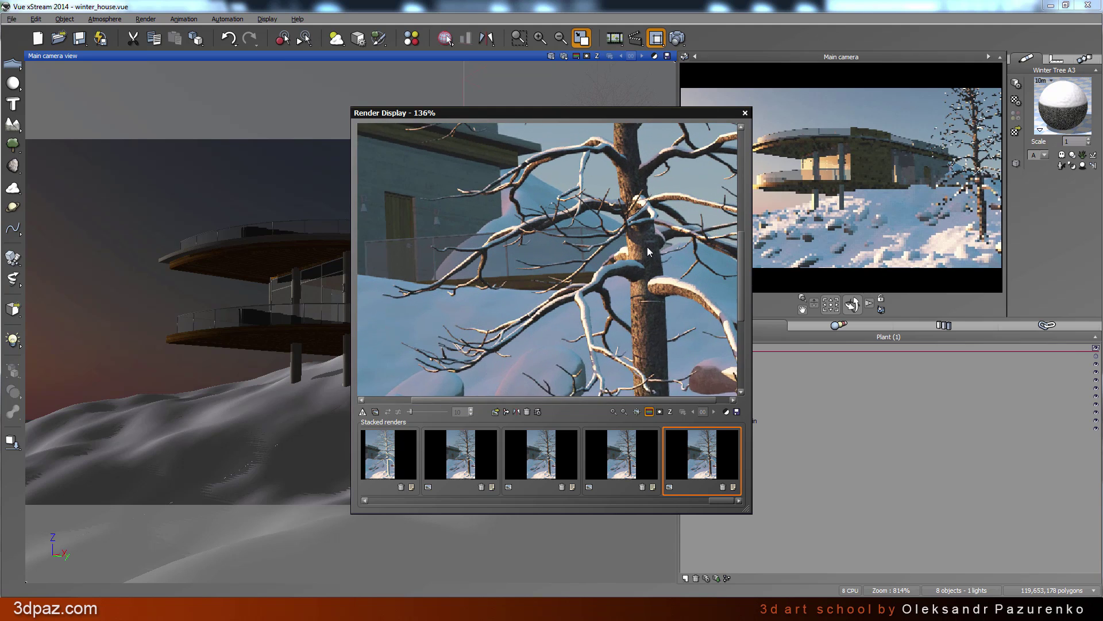
left_click_drag(604, 333, 647, 280)
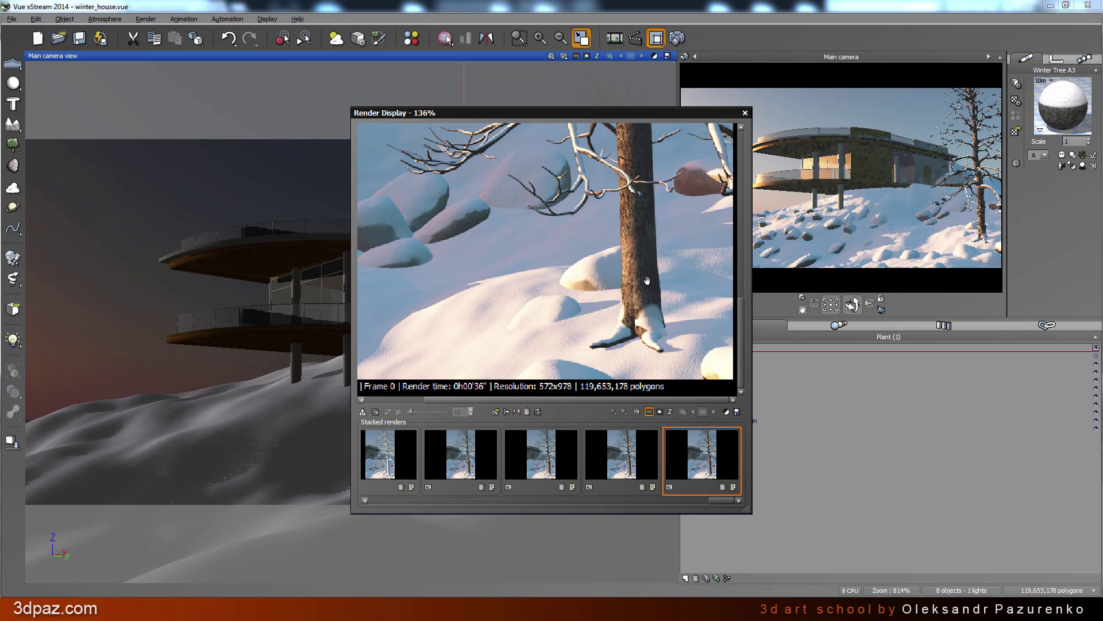
left_click(745, 113)
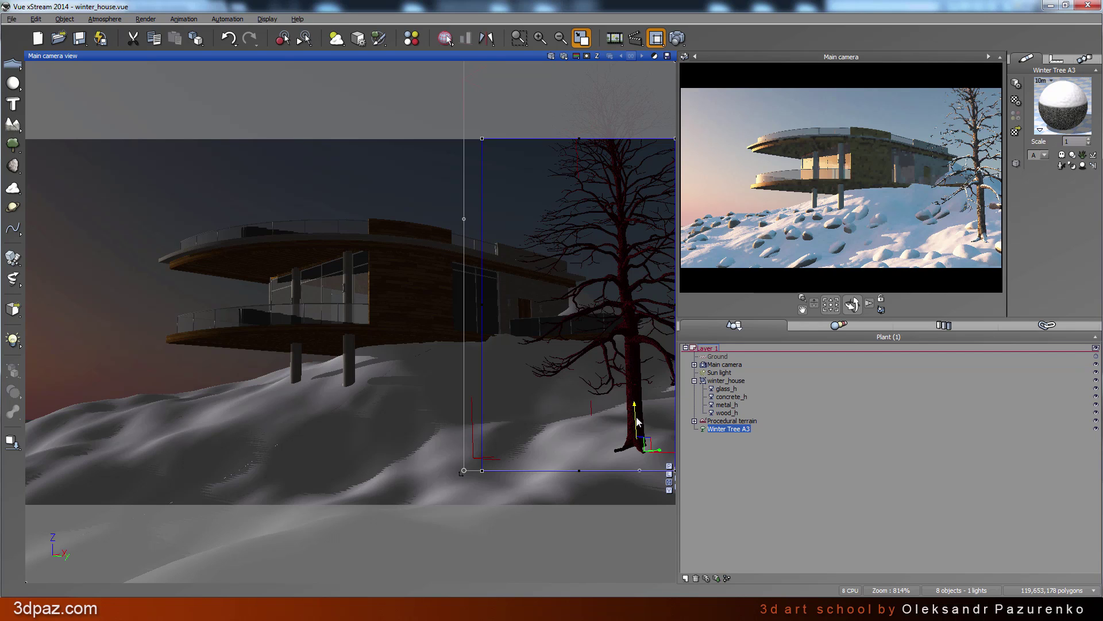
Lower Winter Tree A3 slightly into the snow and switch the enlarged viewport to the perspective view around the tree
left_click_drag(636, 421, 636, 417)
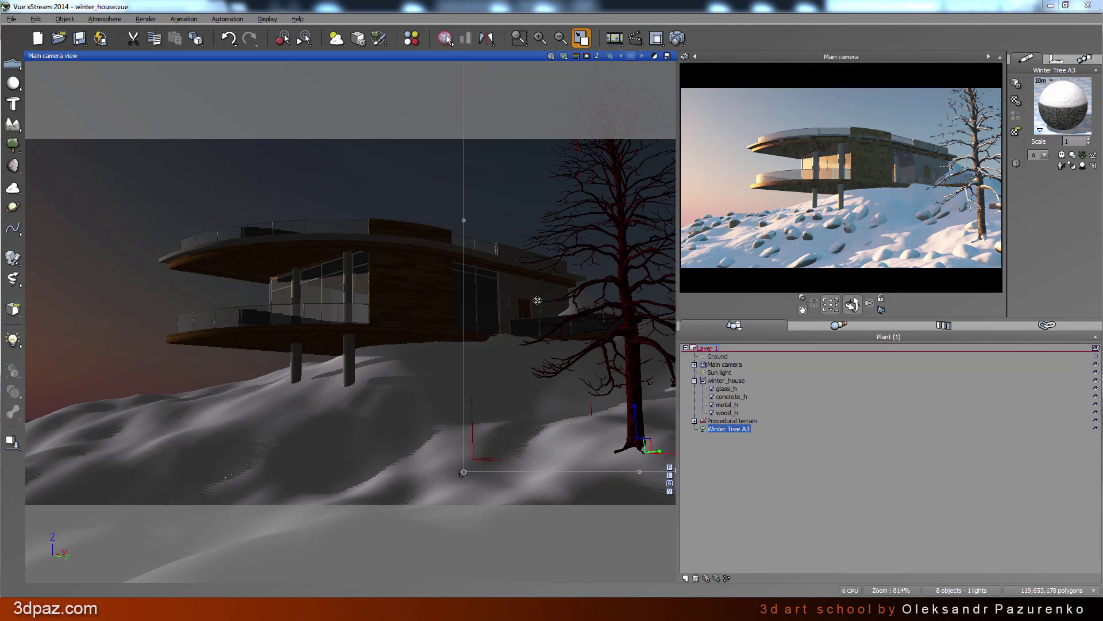
left_click(564, 55)
left_click(569, 111)
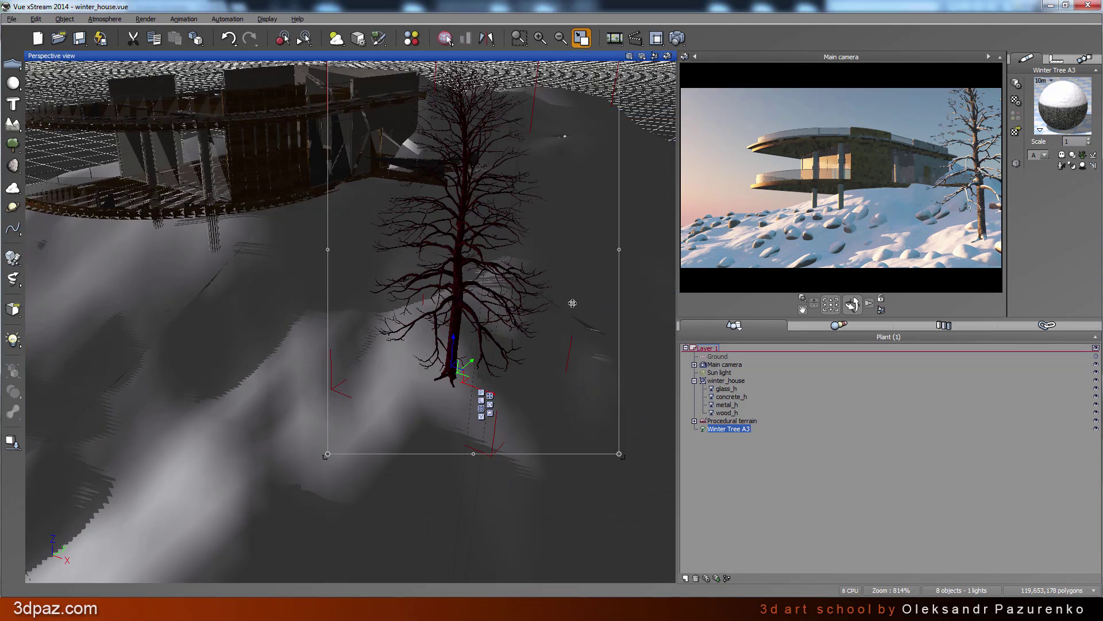
middle_click_drag(566, 327, 528, 336)
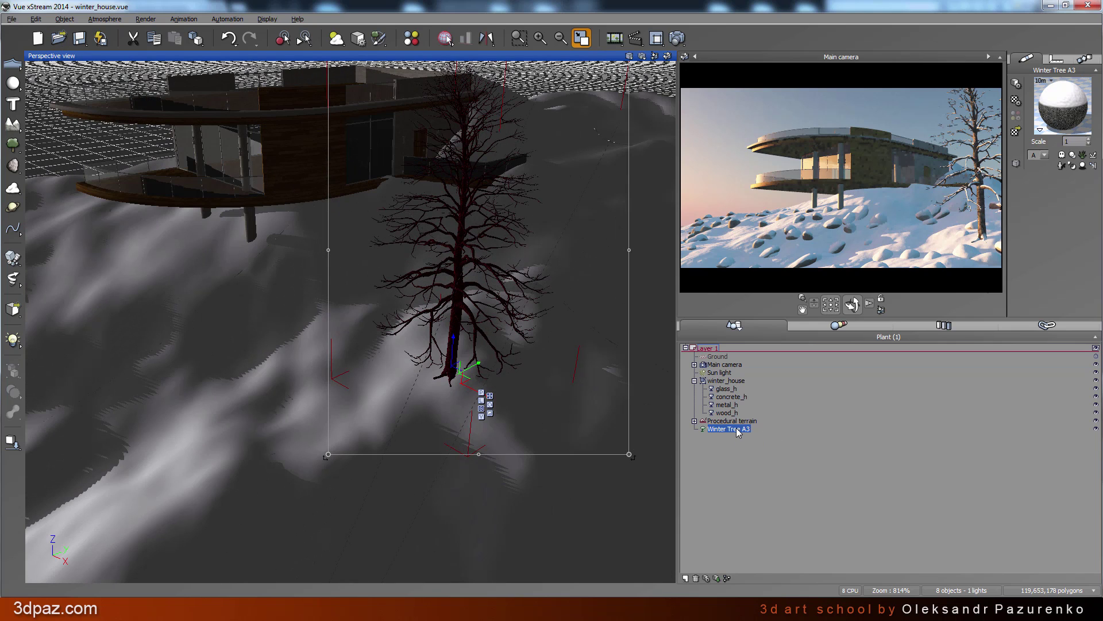
Copy Winter Tree A3 and paste a second tree into the scene
left_click(35, 19)
left_click(120, 101)
left_click(36, 19)
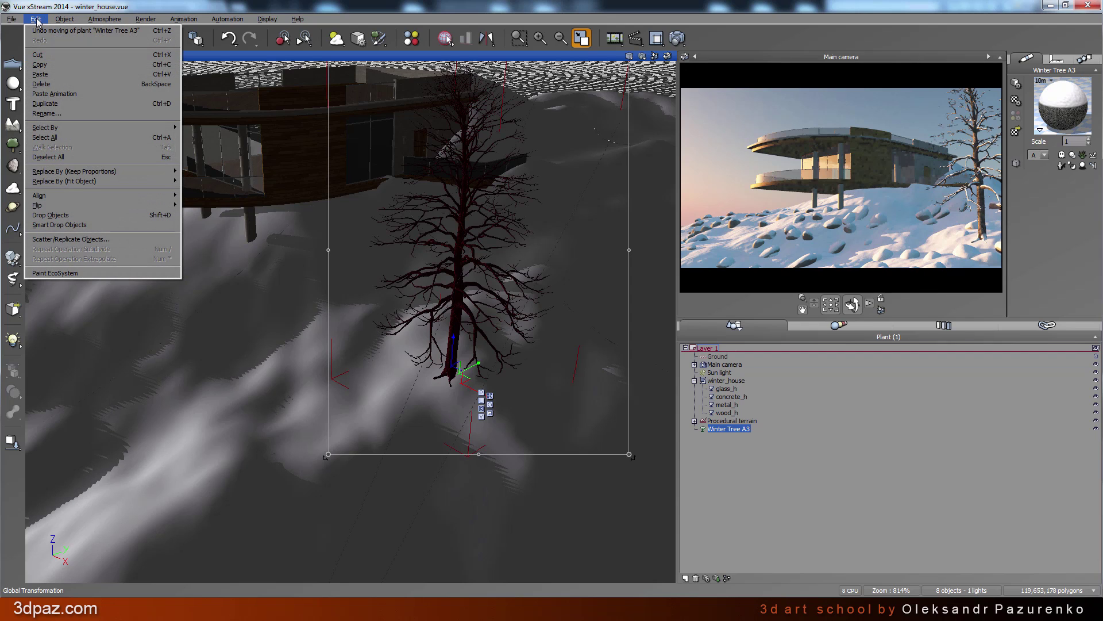
left_click(48, 76)
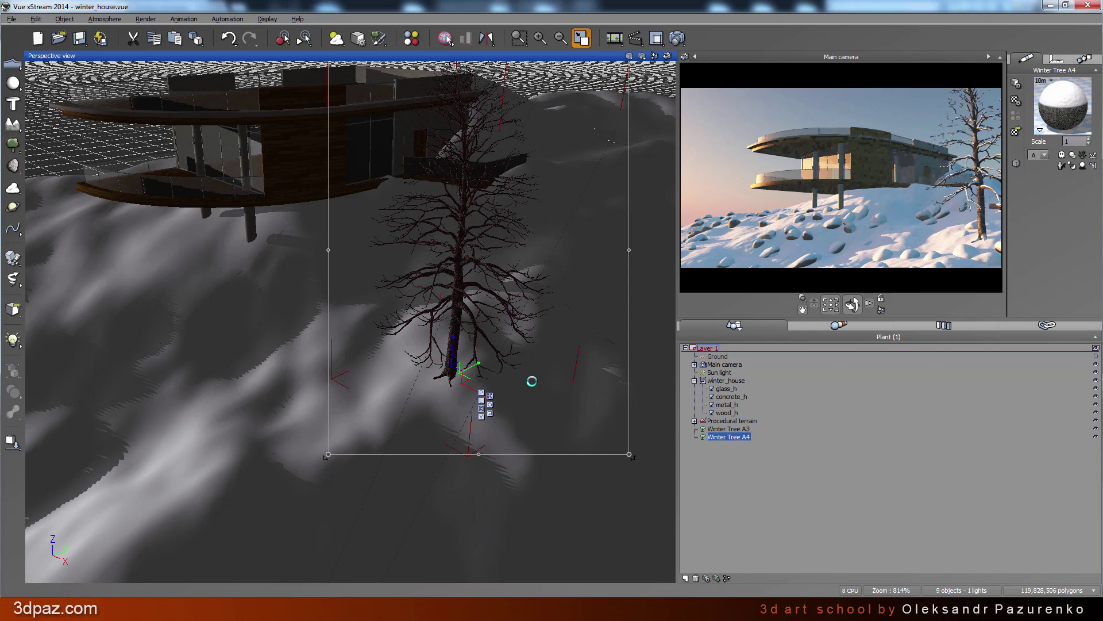
Move the pasted Winter Tree A4 sideways away from Winter Tree A3 across the slope beside the house
right_click_drag(532, 381, 327, 396)
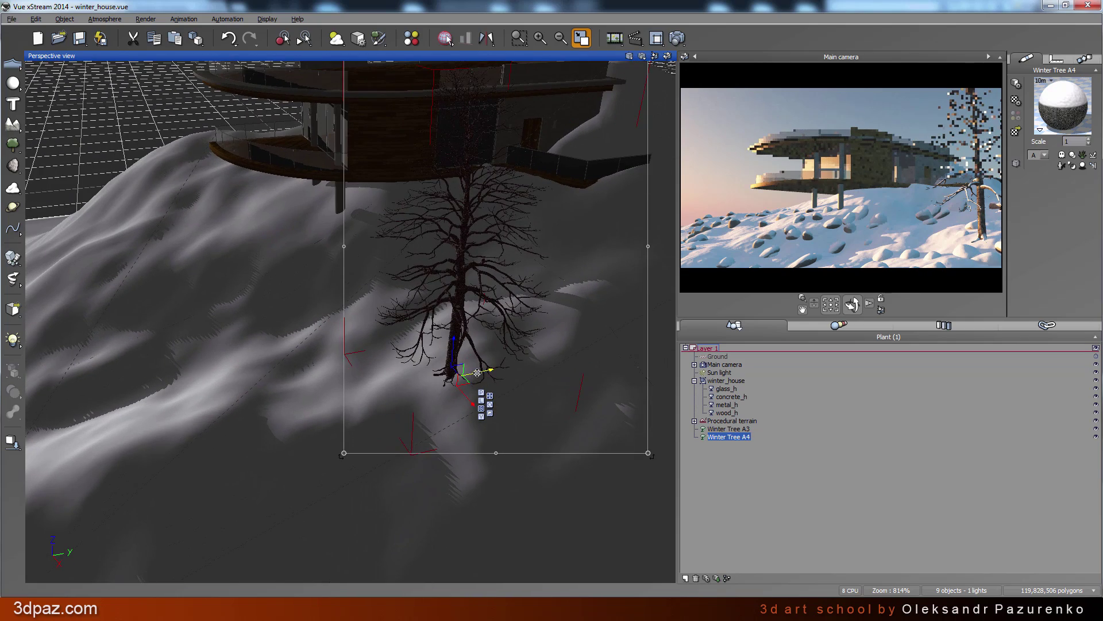
left_click_drag(471, 376, 534, 364)
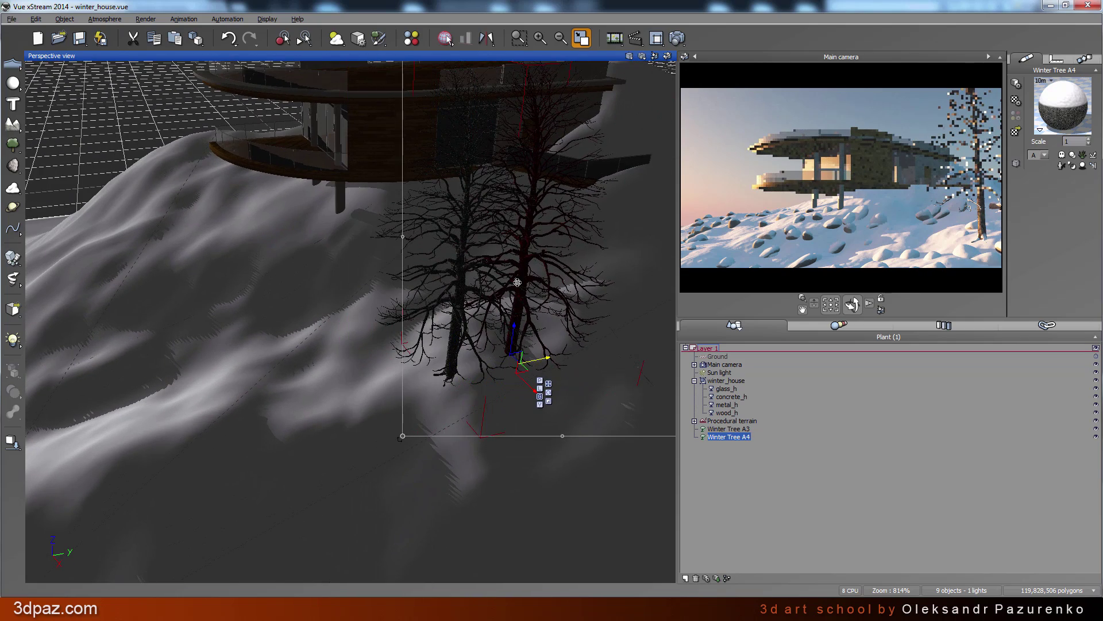
left_click(582, 38)
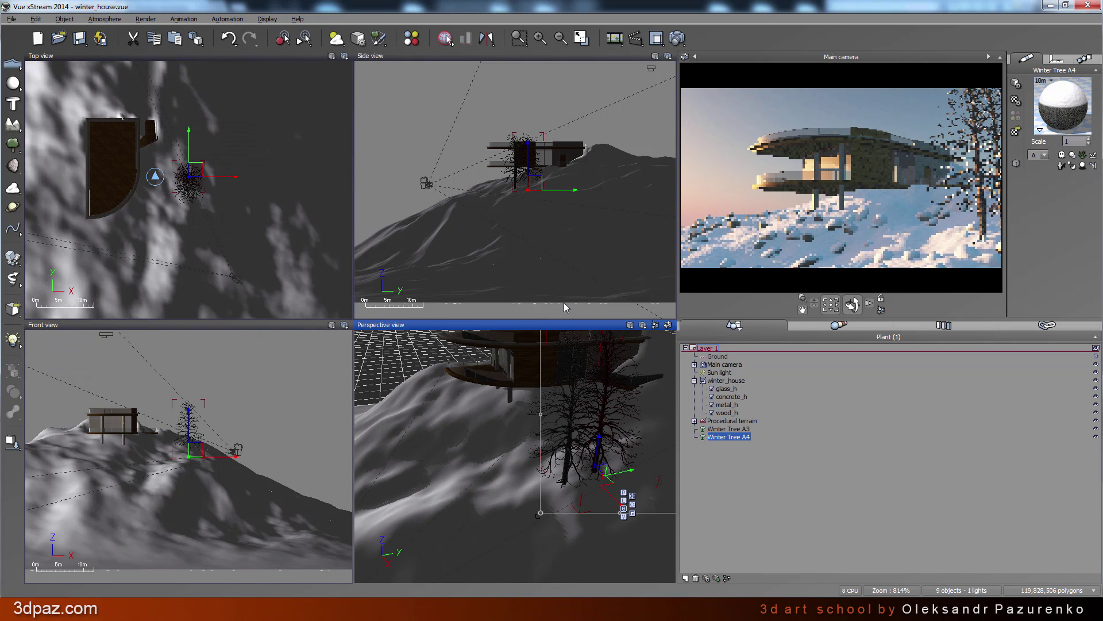
left_click(581, 38)
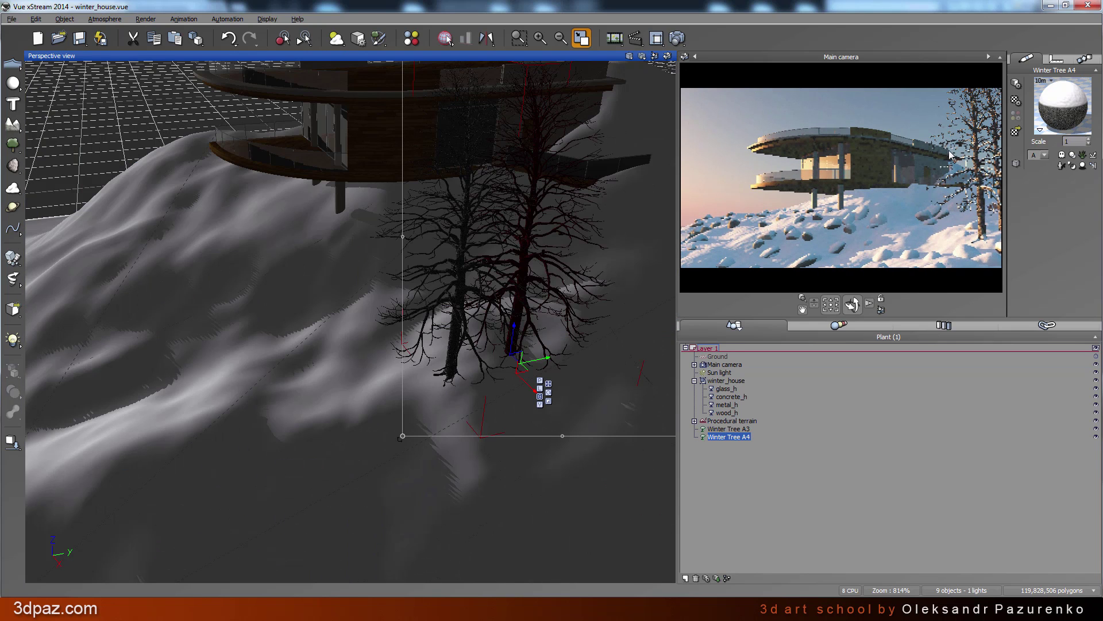
left_click_drag(536, 370, 577, 409)
right_click_drag(578, 410, 593, 389)
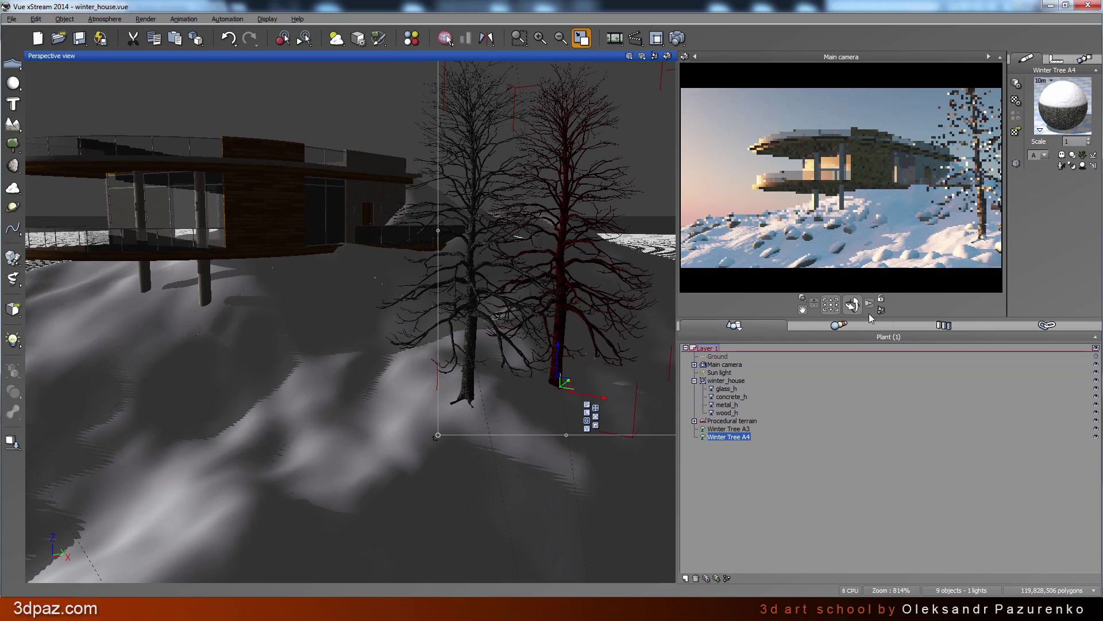
Shift Winter Tree A4 behind Winter Tree A3 and closer to the house, refreshing the main camera preview to check its placement
right_click_drag(594, 389, 586, 389)
left_click_drag(586, 390, 546, 358)
mouse_move(575, 321)
right_mouse_down()
mouse_move(596, 323)
mouse_move(586, 325)
right_mouse_up()
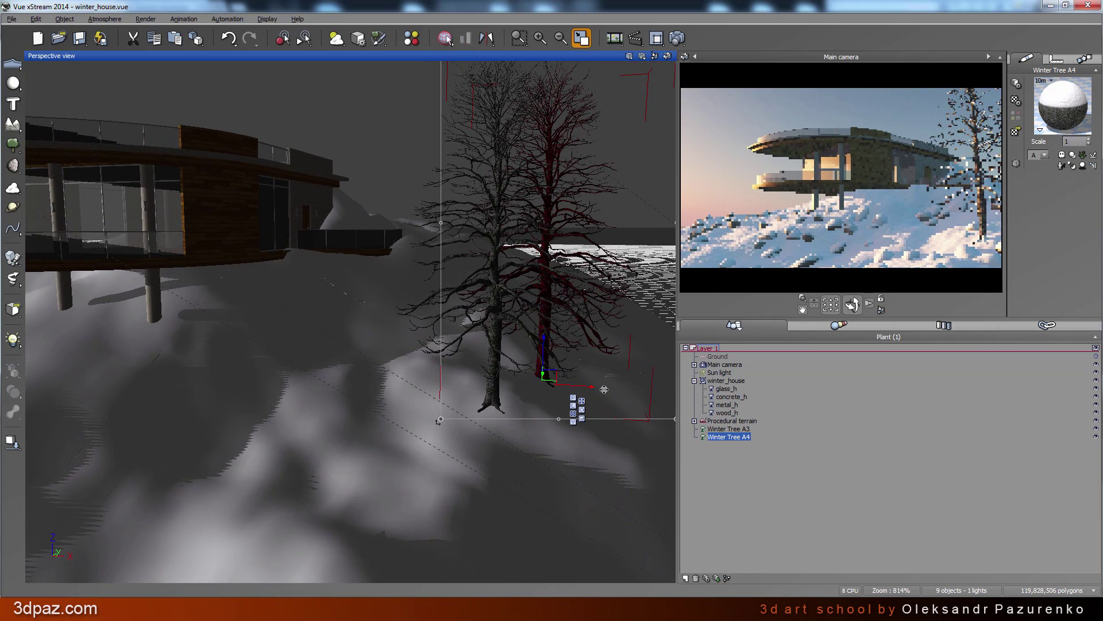
left_click_drag(582, 385, 572, 386)
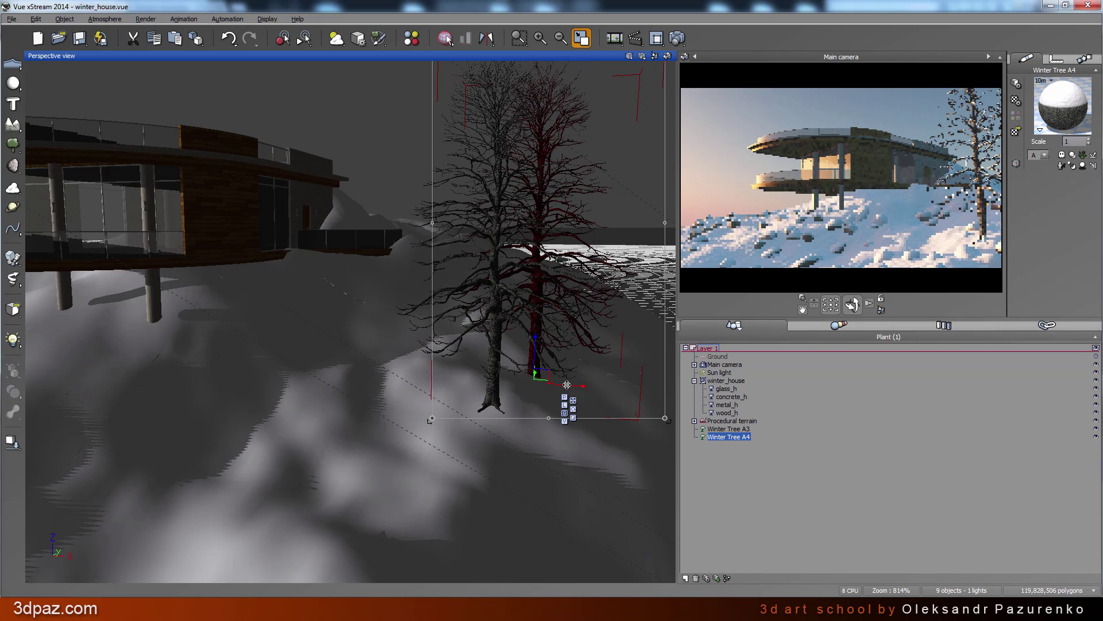
left_click_drag(568, 390, 590, 328)
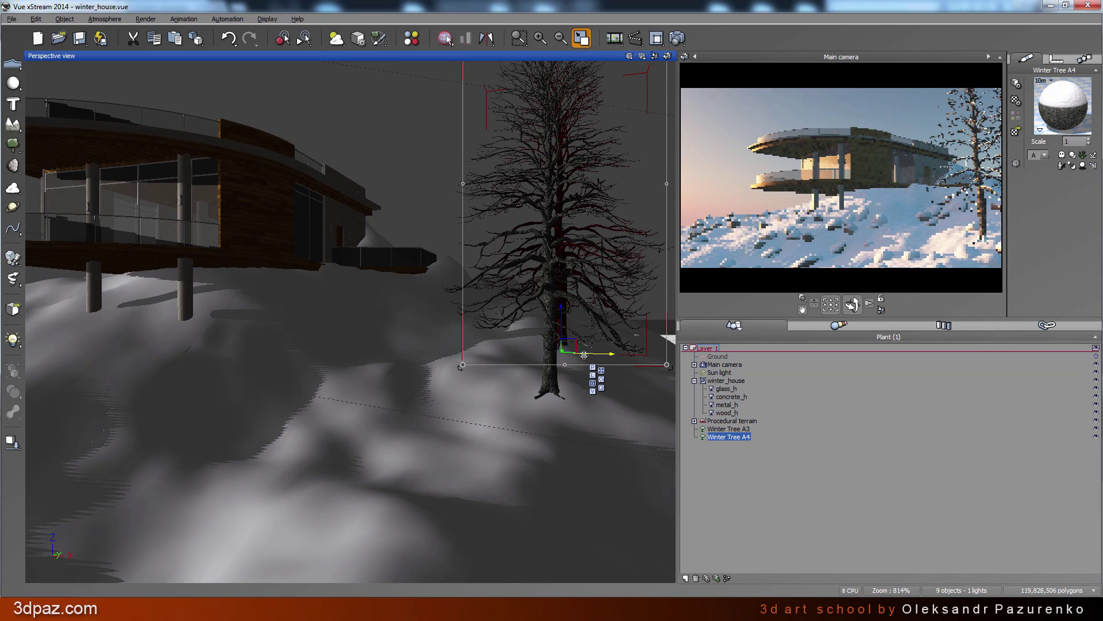
left_click_drag(584, 355, 559, 354)
right_click(968, 217)
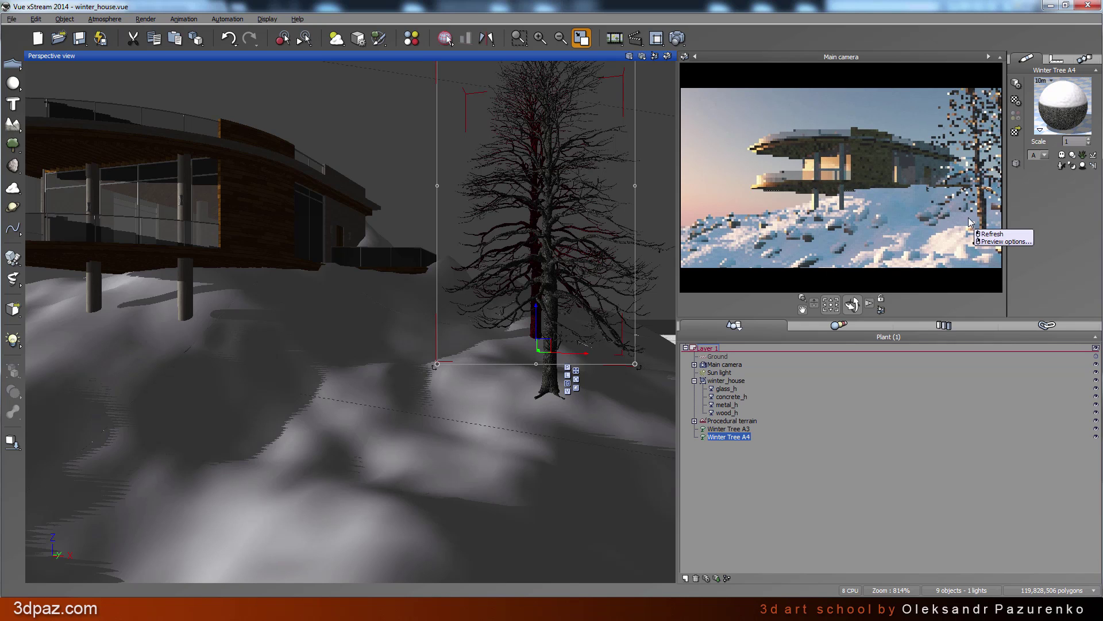
left_click(993, 234)
left_click_drag(575, 354, 561, 355)
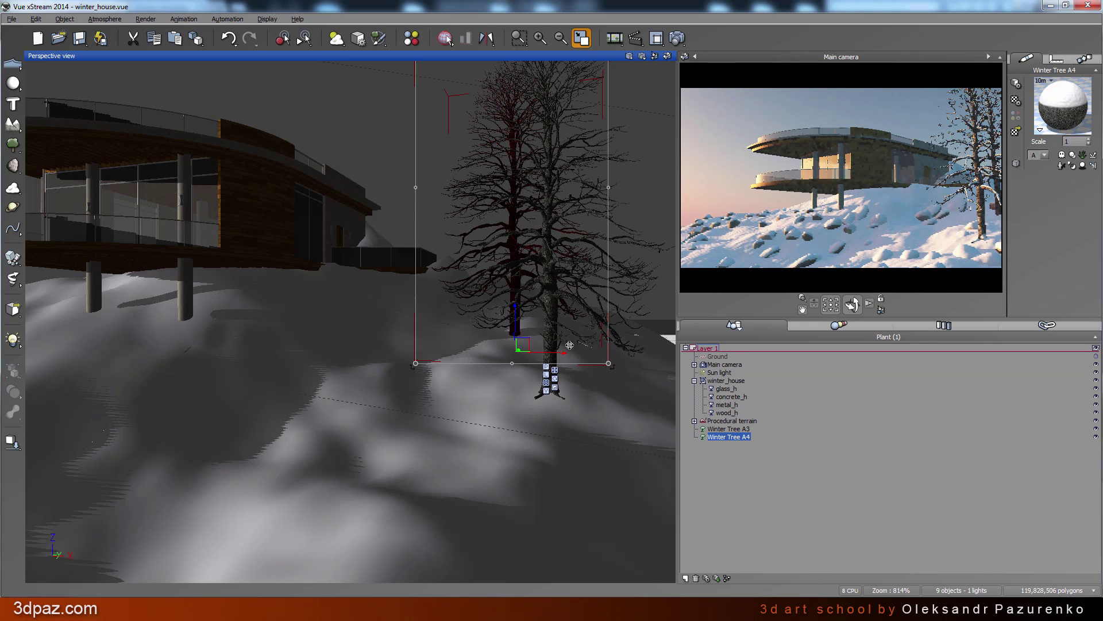
Rotate Winter Tree A4 around its trunk so its branches differ from those of Winter Tree A3
left_click(555, 379)
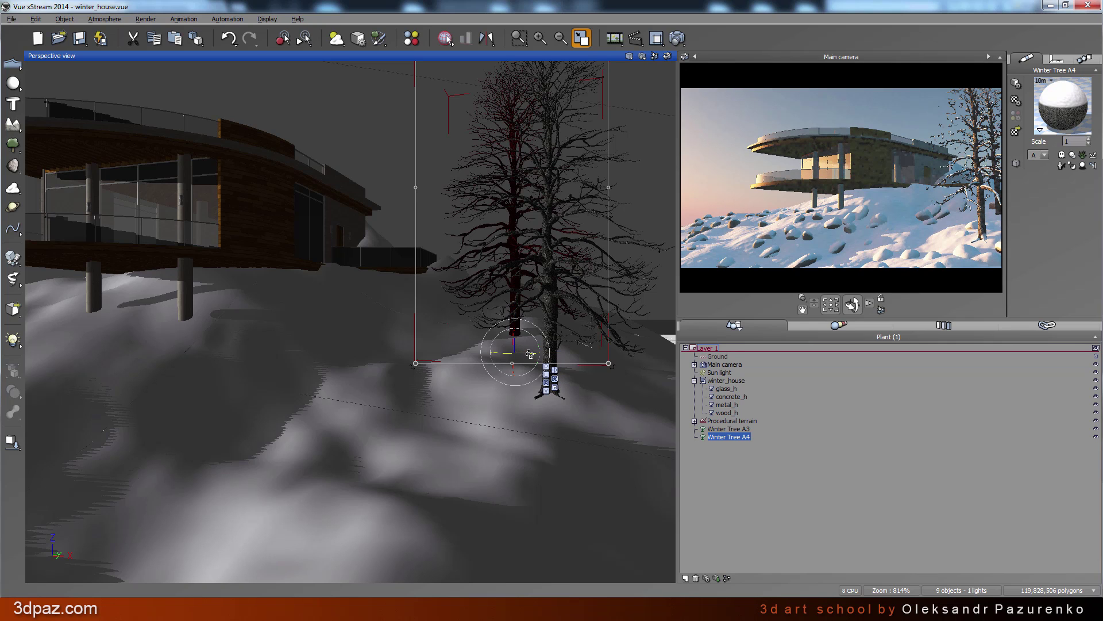
left_click_drag(488, 354, 470, 357)
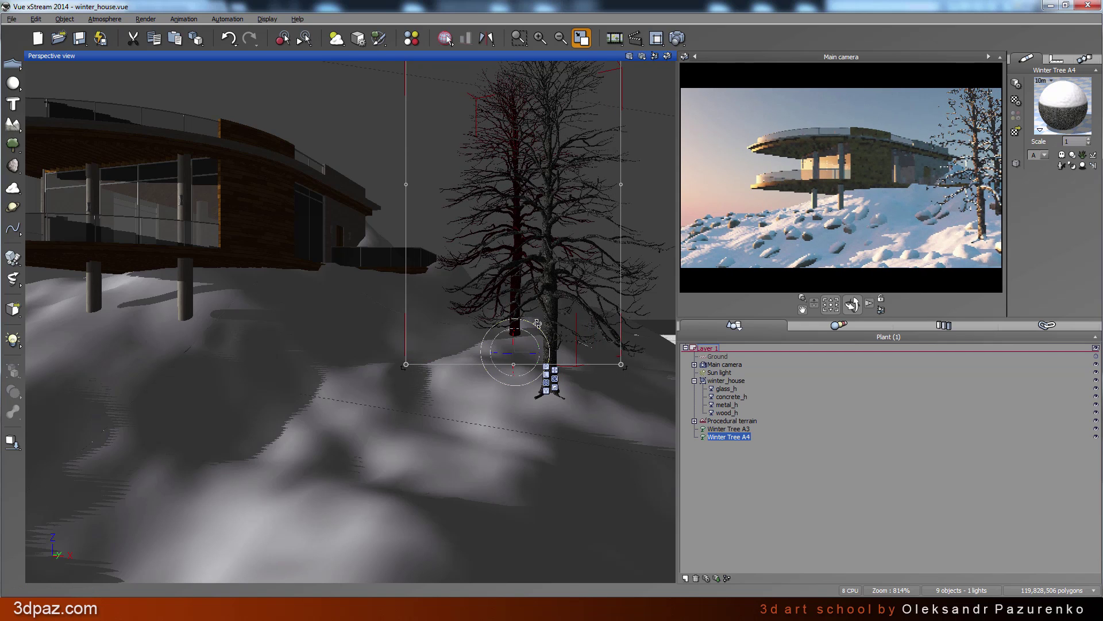
left_click_drag(537, 323, 528, 323)
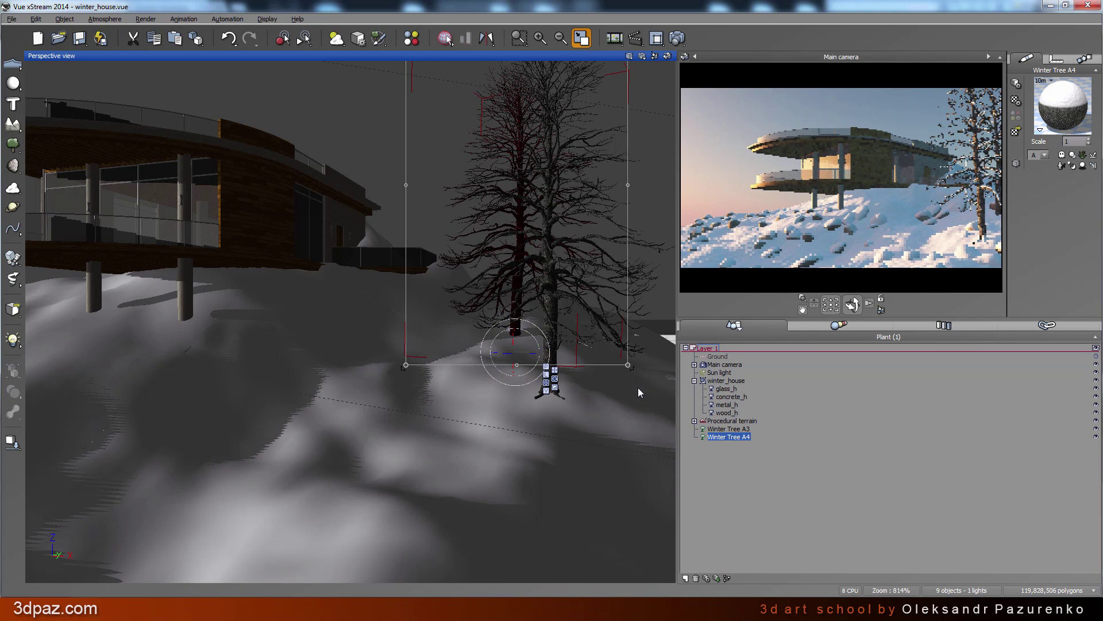
Scale Winter Tree A4 down slightly and raise it so its trunk base sits on the snow surface
right_click_drag(595, 391, 555, 365)
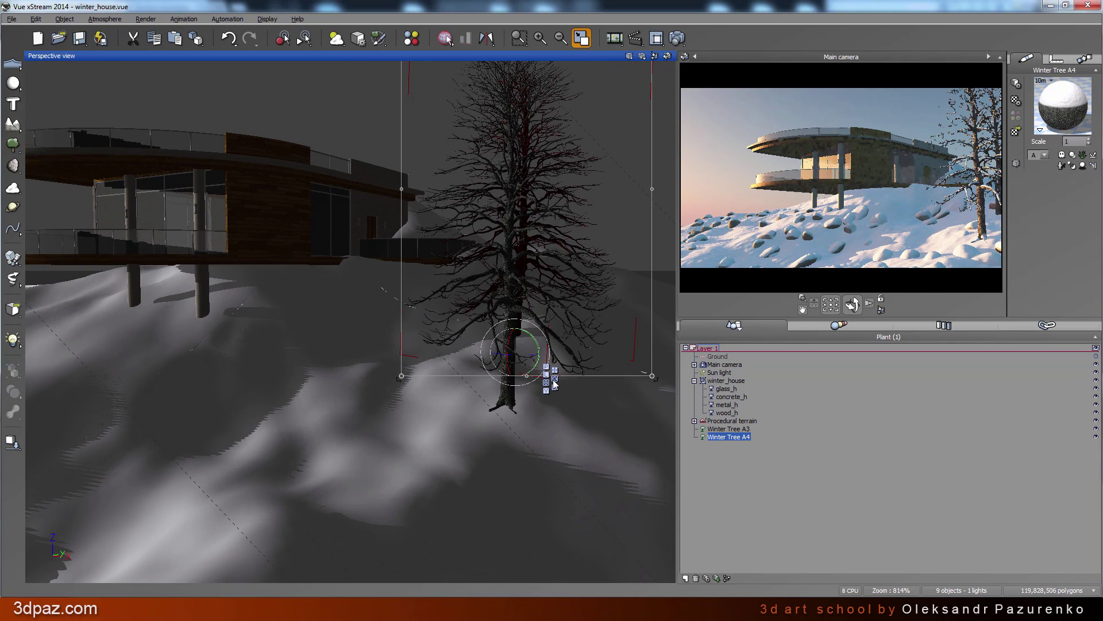
left_click(554, 386)
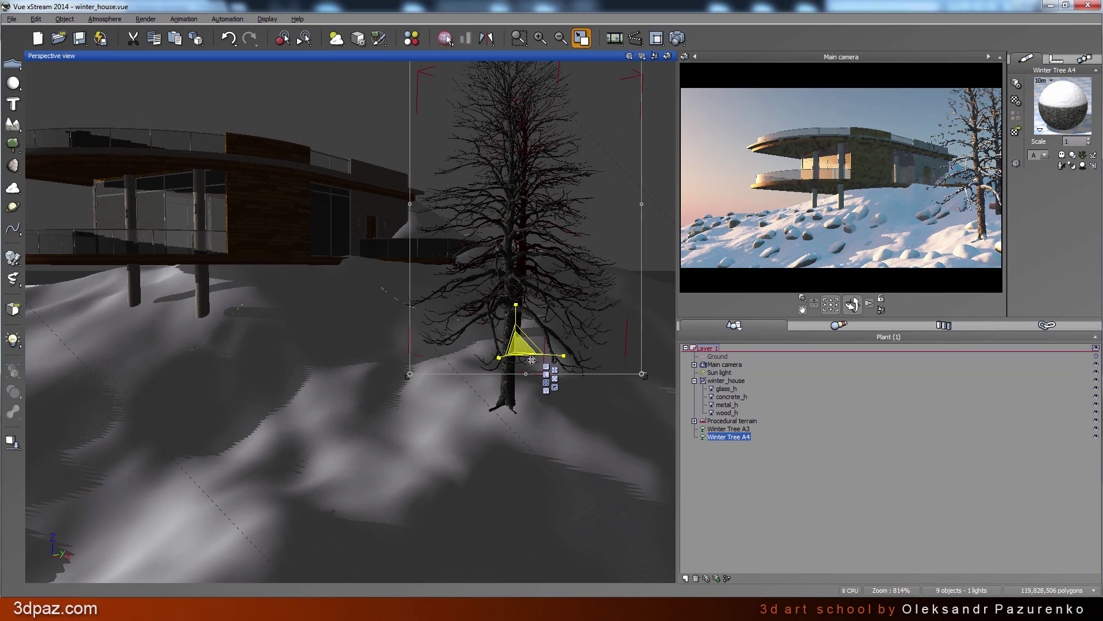
mouse_move(506, 345)
right_mouse_down()
mouse_move(266, 350)
mouse_move(510, 339)
right_mouse_up()
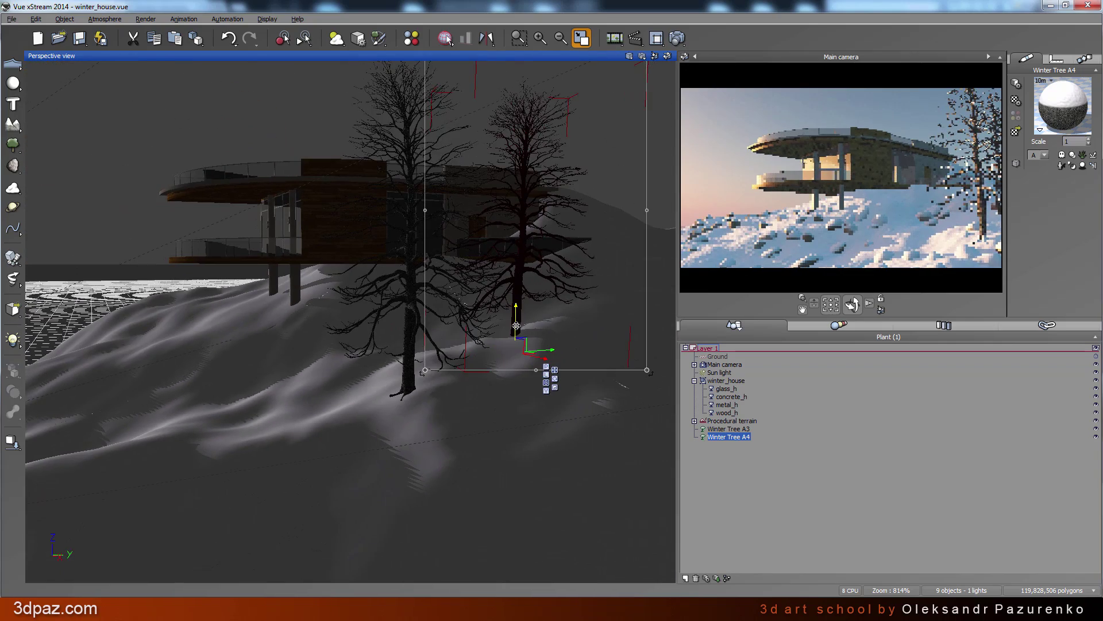
left_click_drag(517, 327, 519, 313)
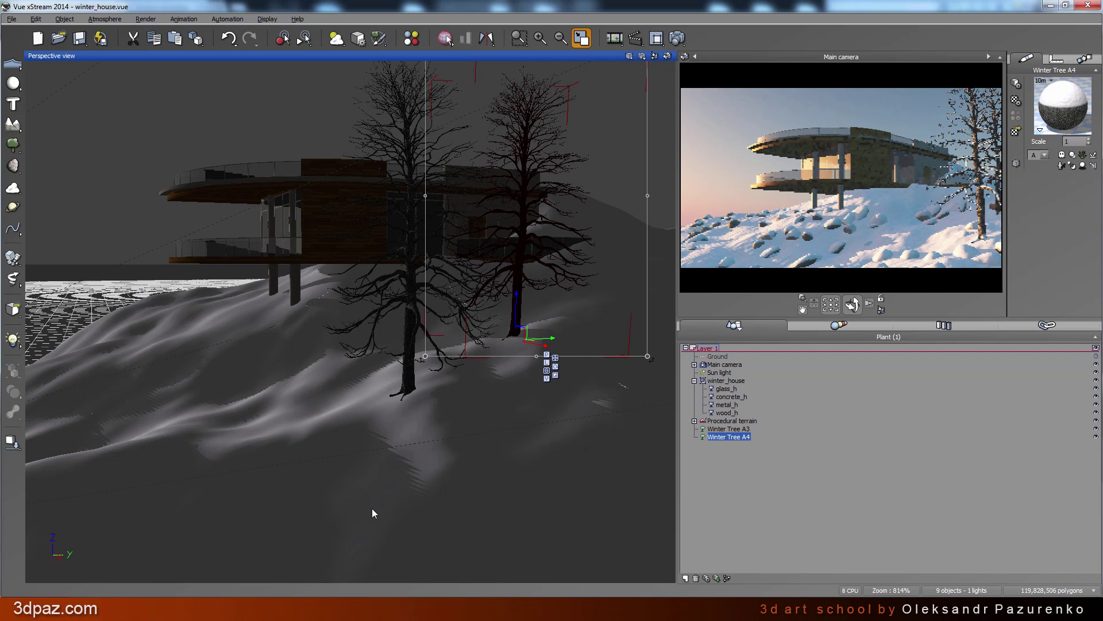
Render the region around the two trees from the main camera view, inspect the result and close the render display
double_click(544, 54)
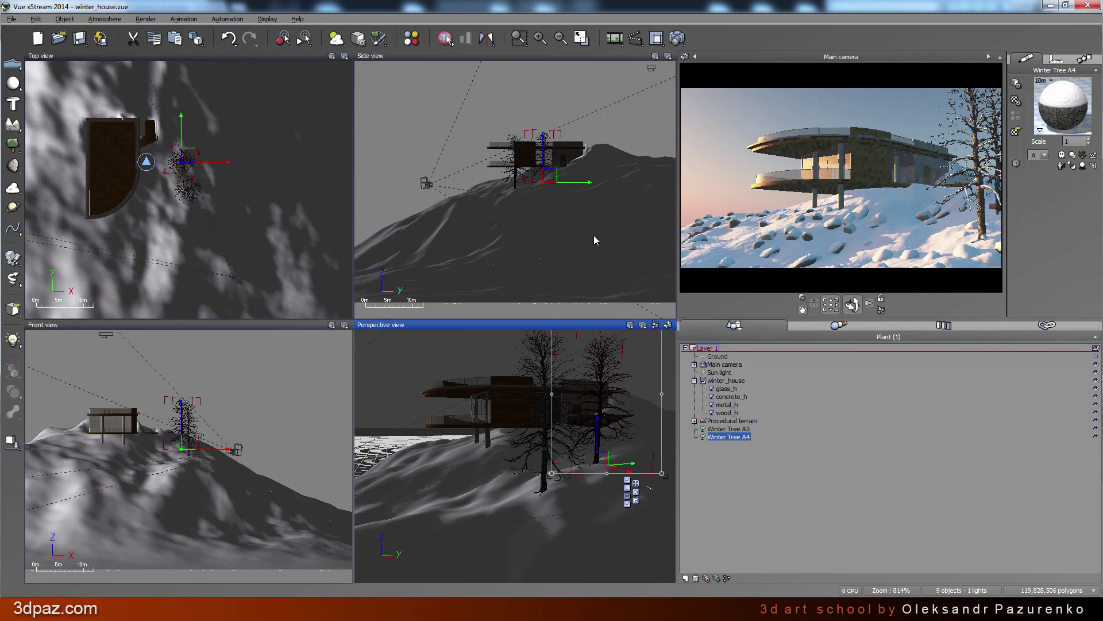
double_click(581, 326)
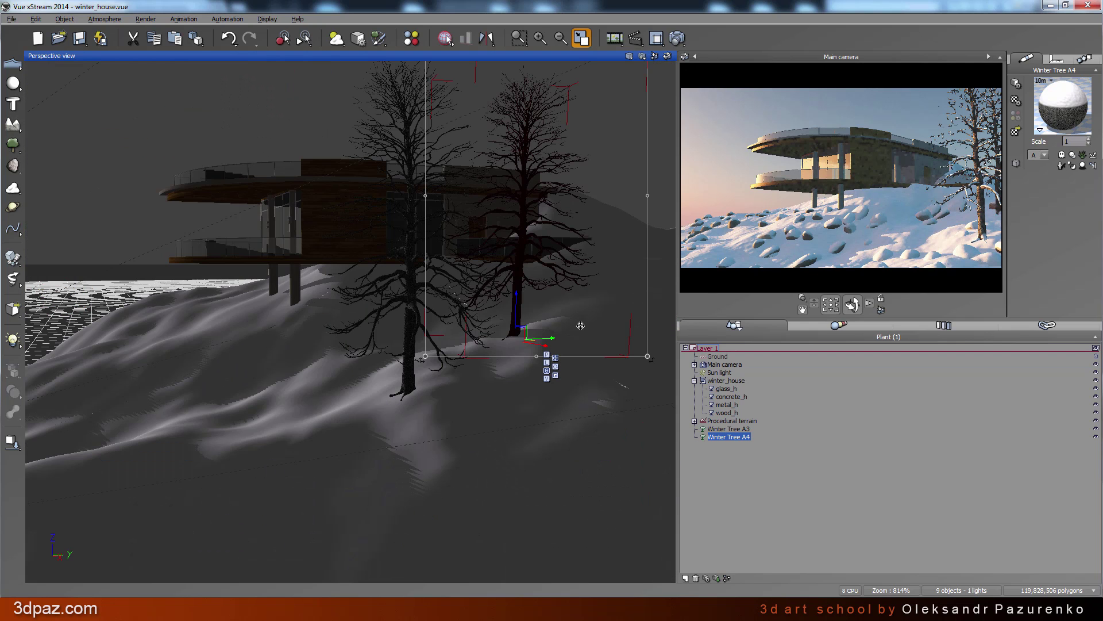
left_click(629, 56)
left_click(661, 103)
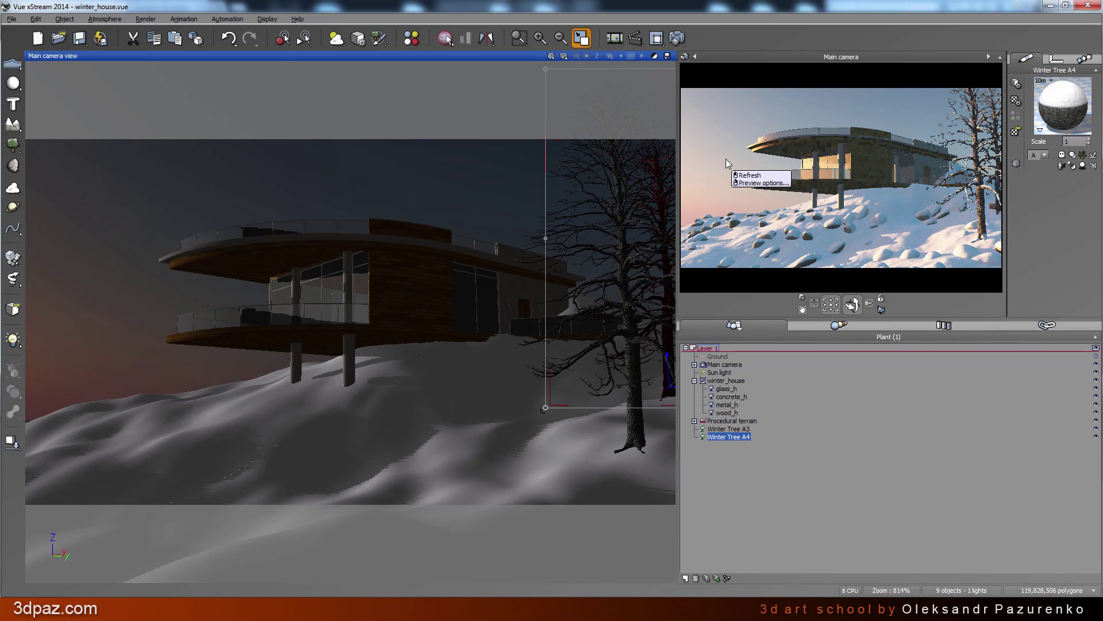
left_click(656, 38)
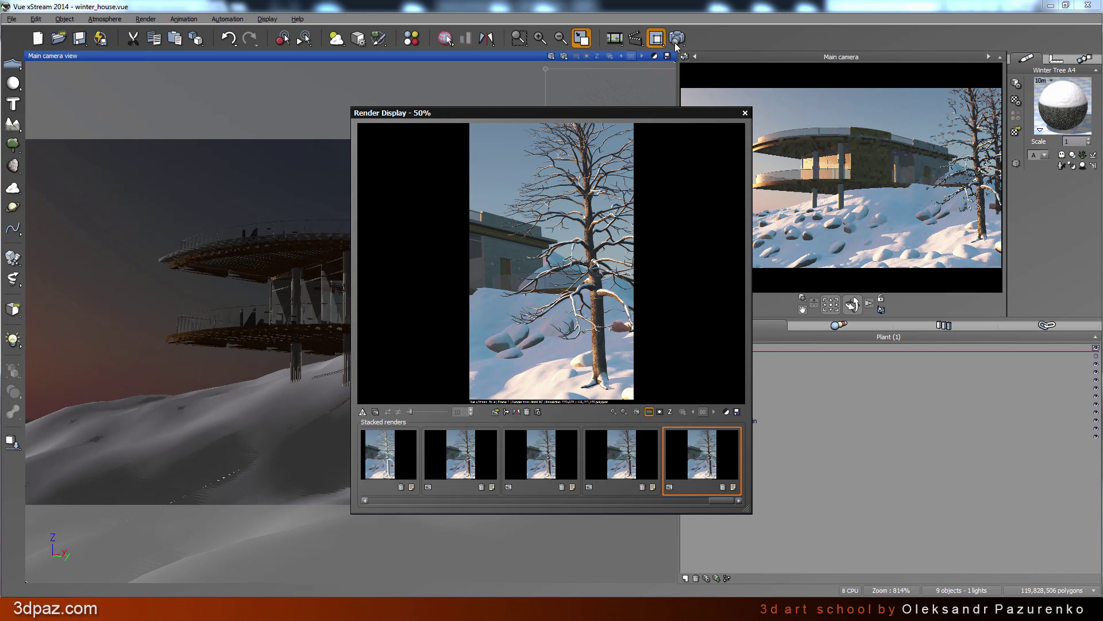
key("Escape")
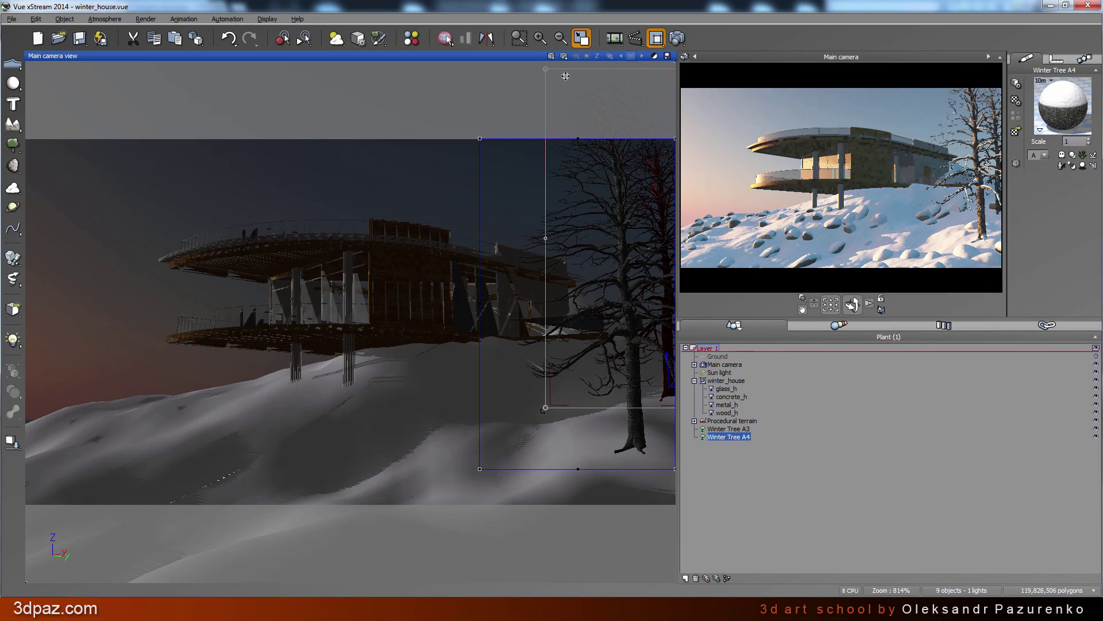
left_click(672, 40)
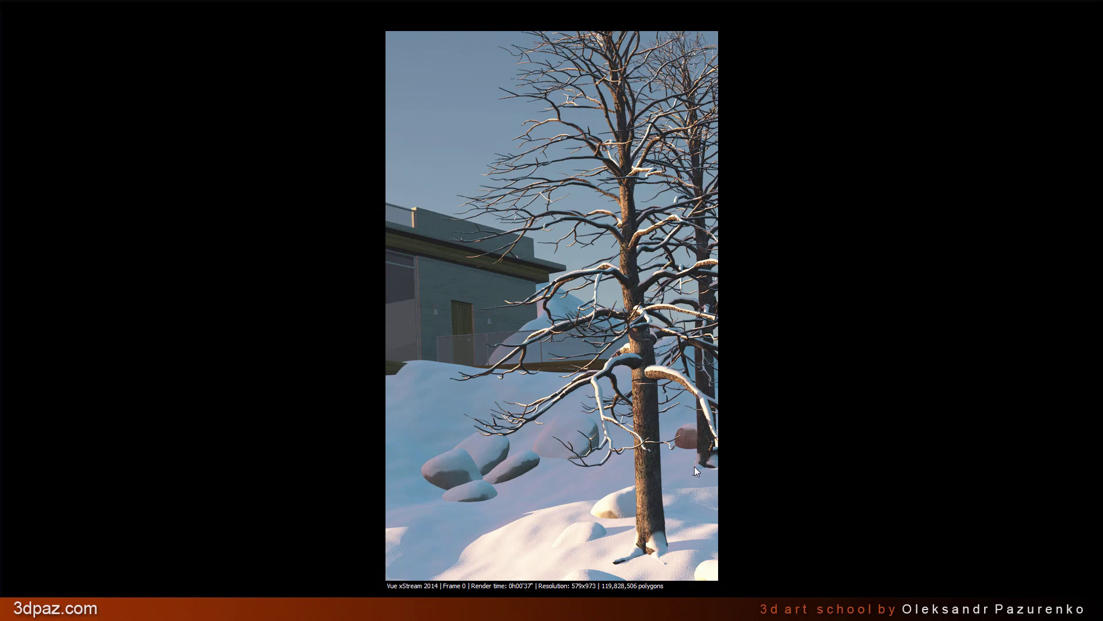
left_click(770, 465)
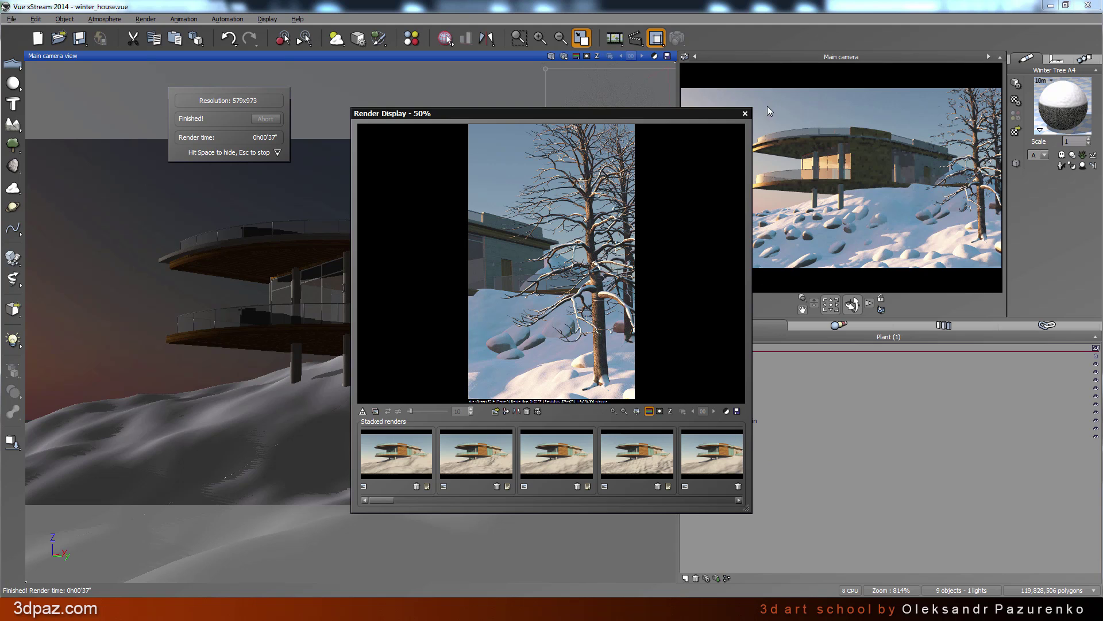
left_click(745, 114)
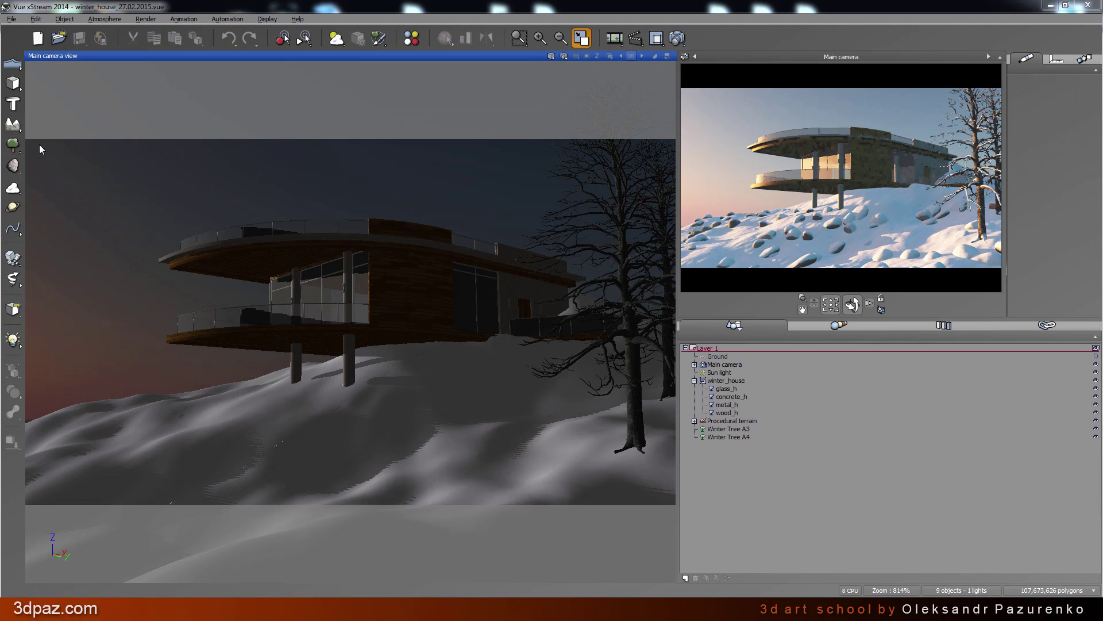
Add a Winter Tree E plant from the Trees collection to the scene
left_click(12, 145)
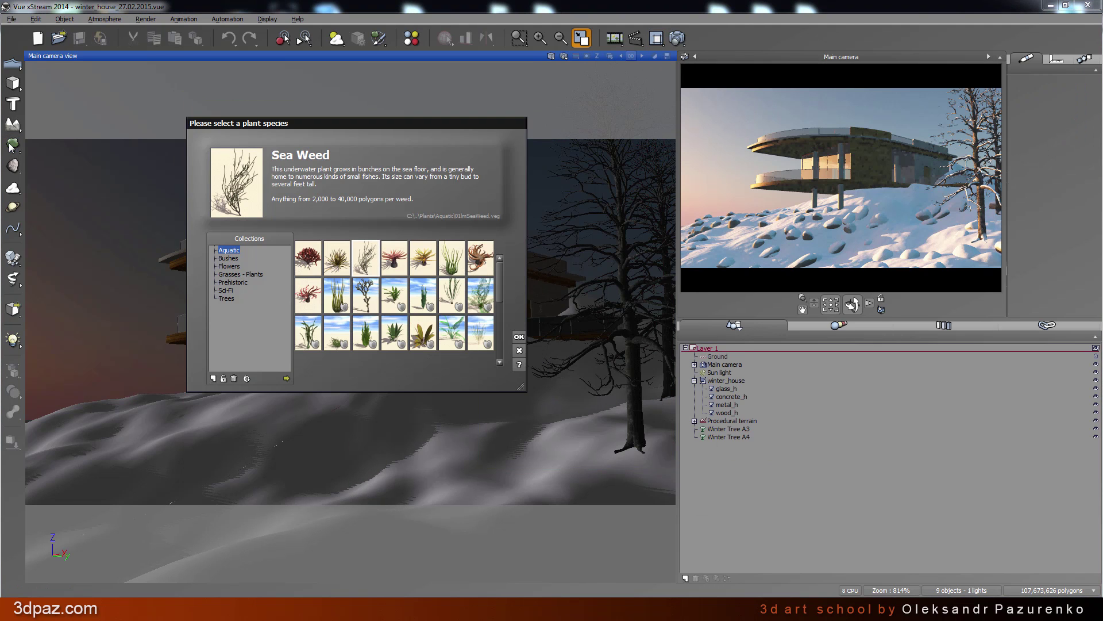
left_click(227, 299)
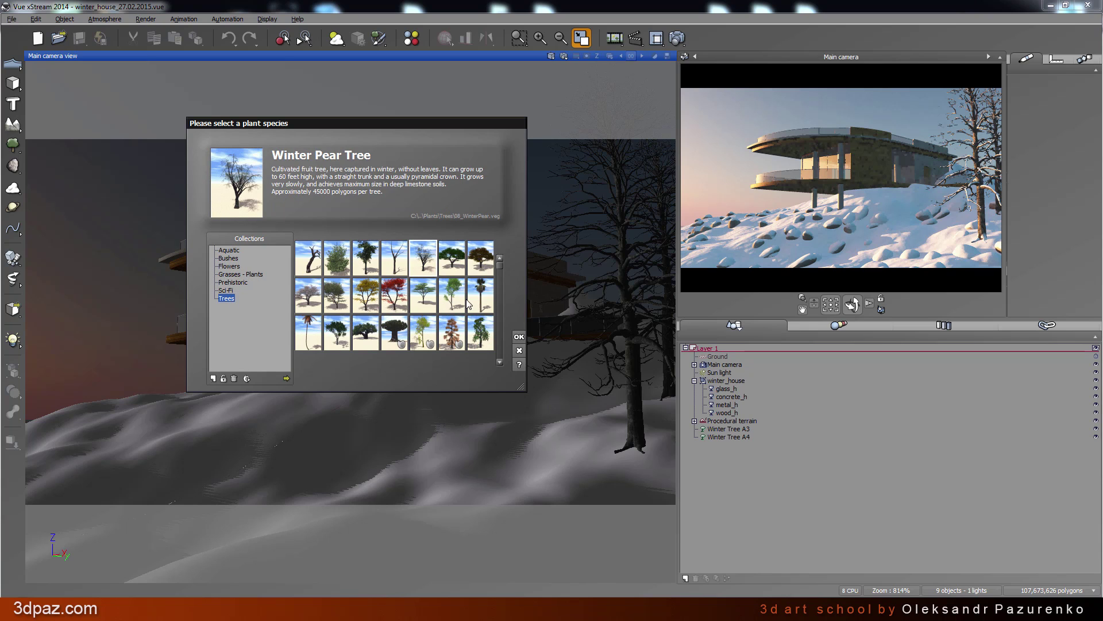
left_click_drag(500, 266, 506, 340)
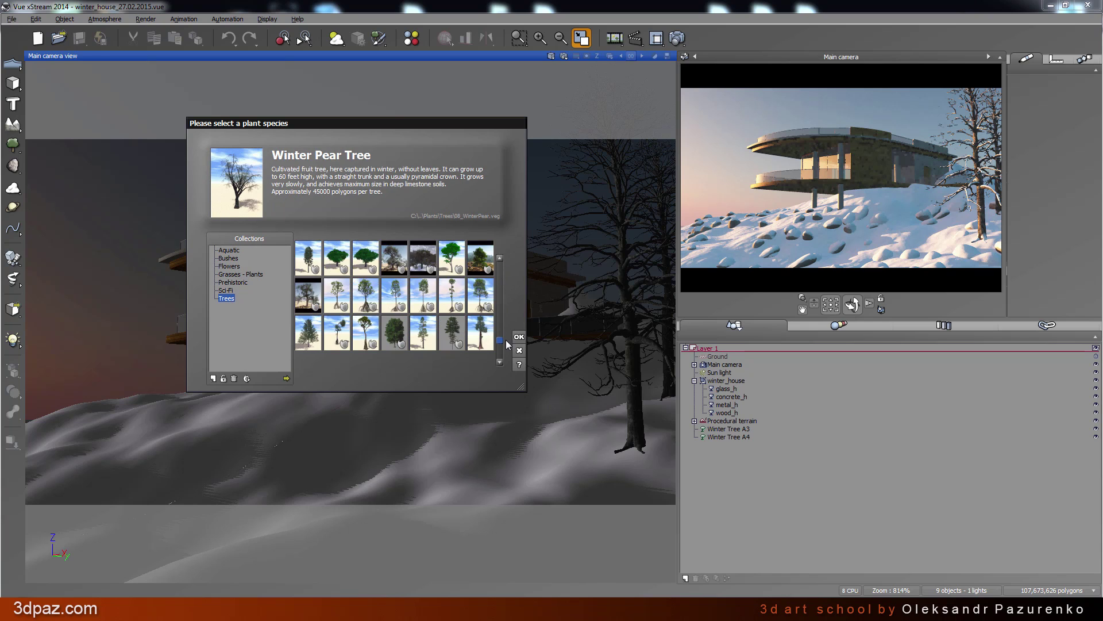
left_click(501, 351)
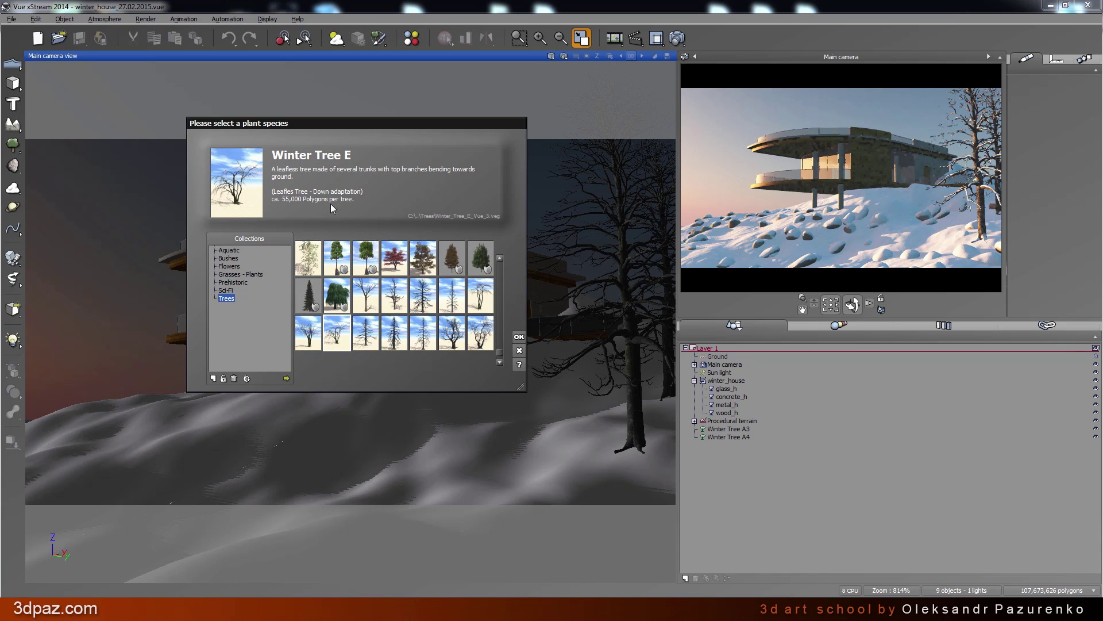
left_click(519, 338)
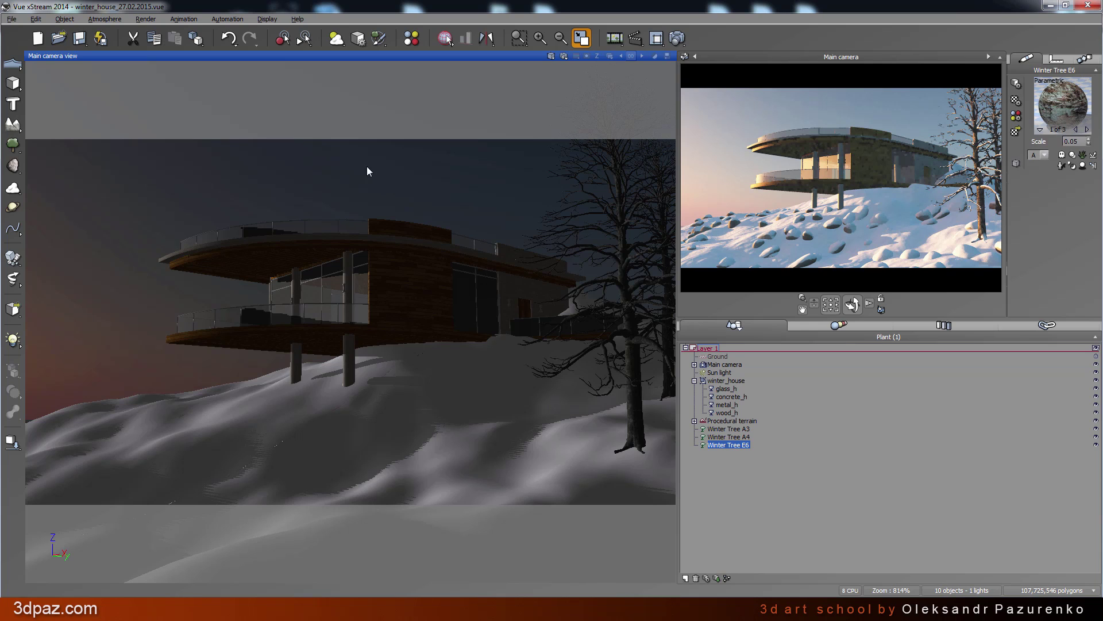
Turn on the selection wireframe display and switch the enlarged viewport to the perspective view
left_click(267, 19)
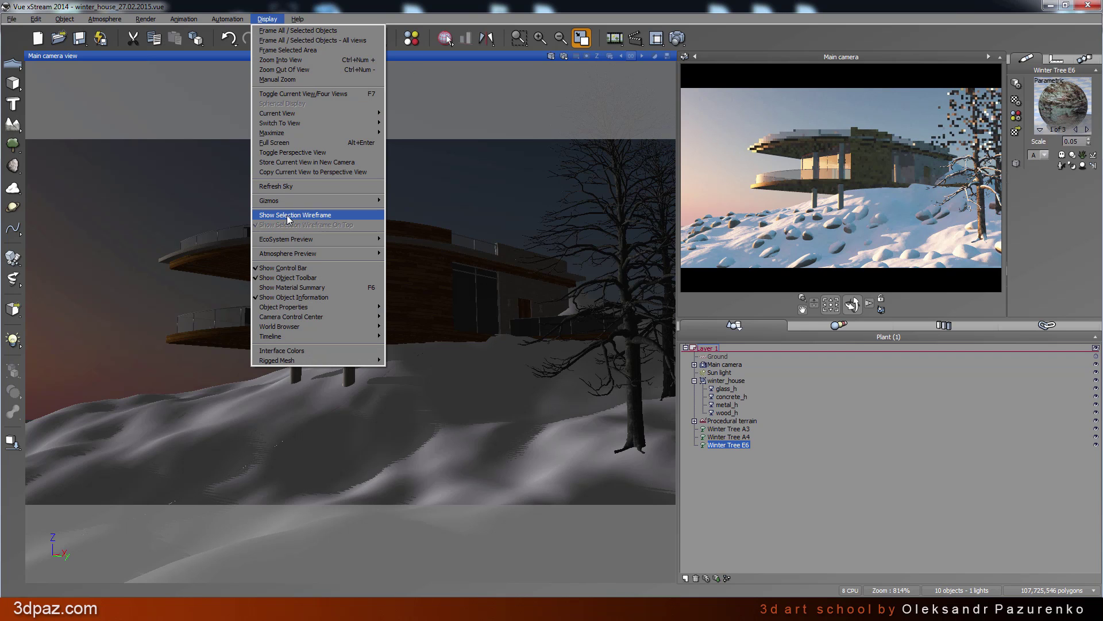
left_click(287, 215)
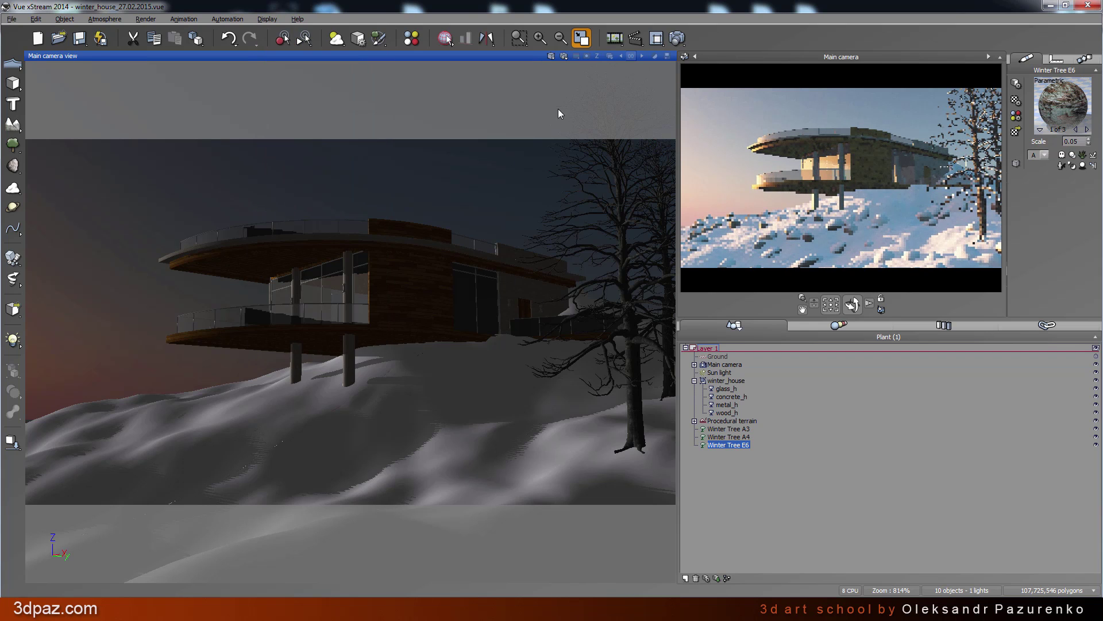
left_click(552, 56)
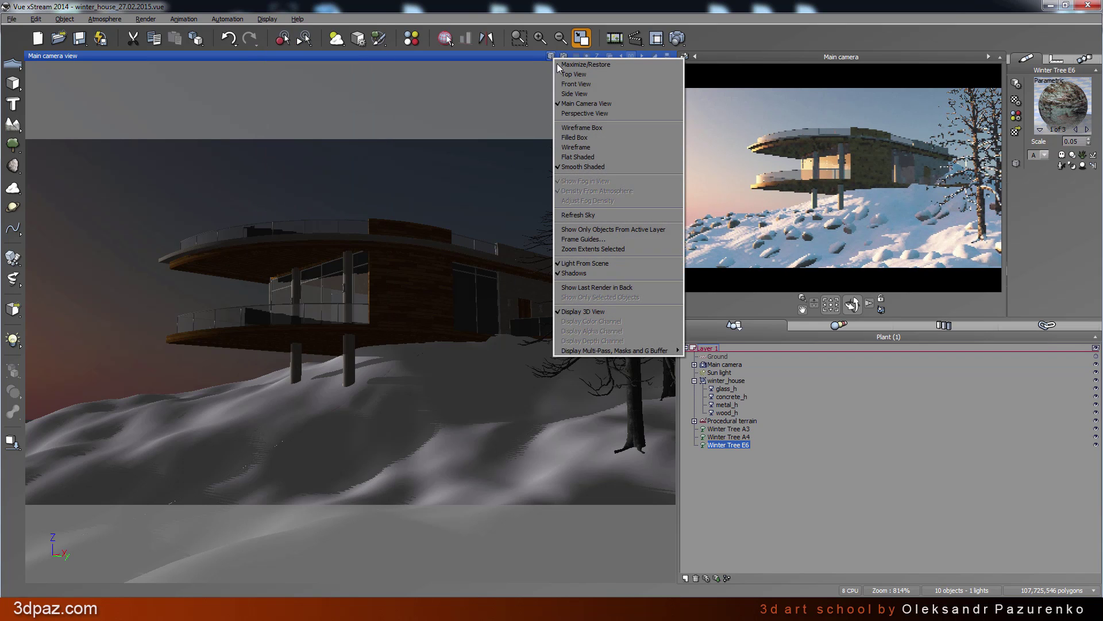
left_click(581, 111)
Move Winter Tree E6 up the snowy hill toward the house and the tall trees in the perspective view
right_click_drag(431, 275, 394, 278)
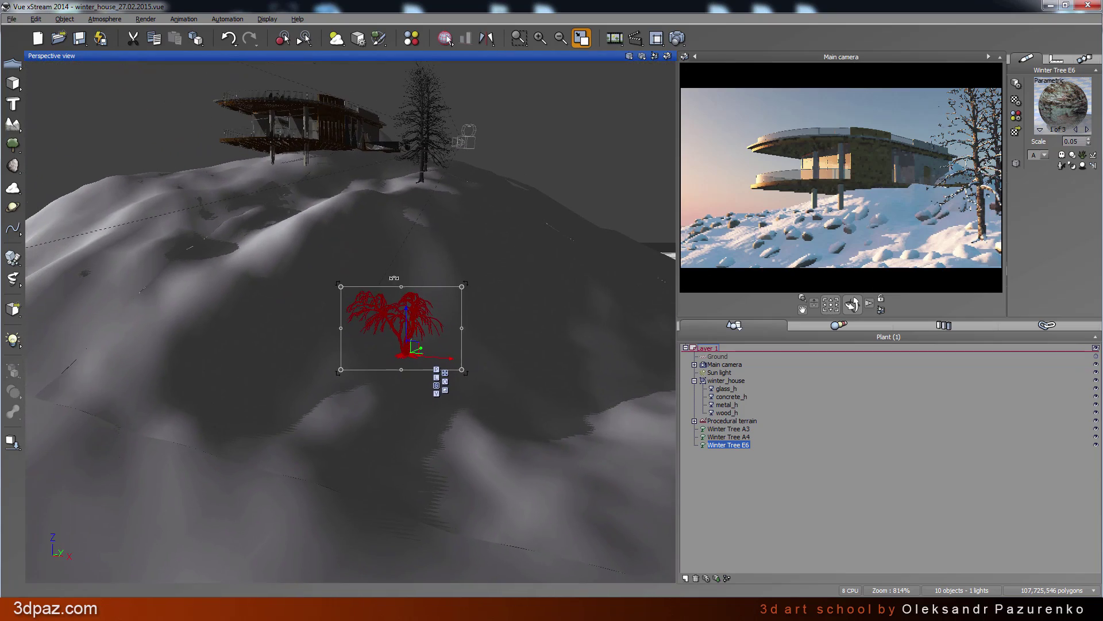
left_click_drag(405, 318, 386, 80)
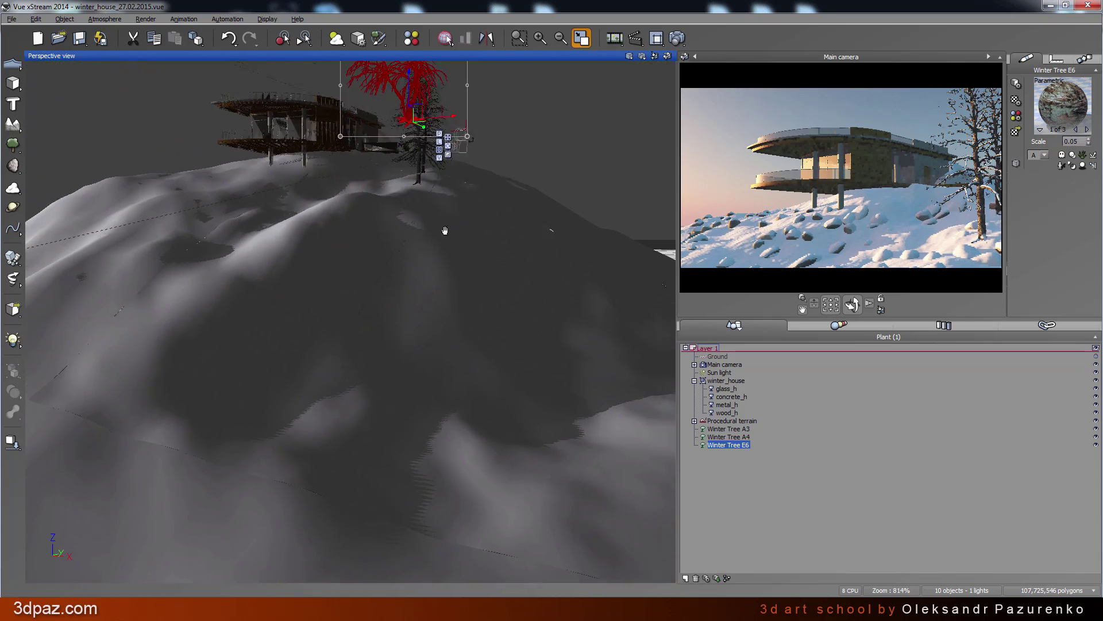
right_click_drag(443, 230, 455, 275)
left_click_drag(429, 122, 333, 267)
Turn off the selection wireframe display and place Winter Tree E6 on the slope below the house, beside the tall tree
left_click(267, 19)
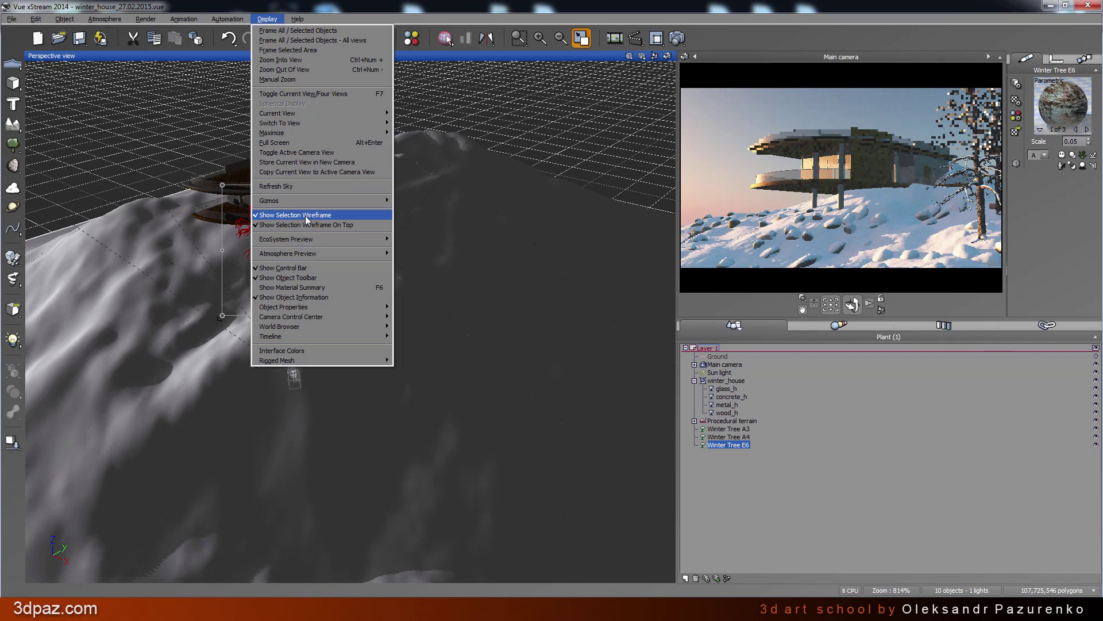
left_click(306, 218)
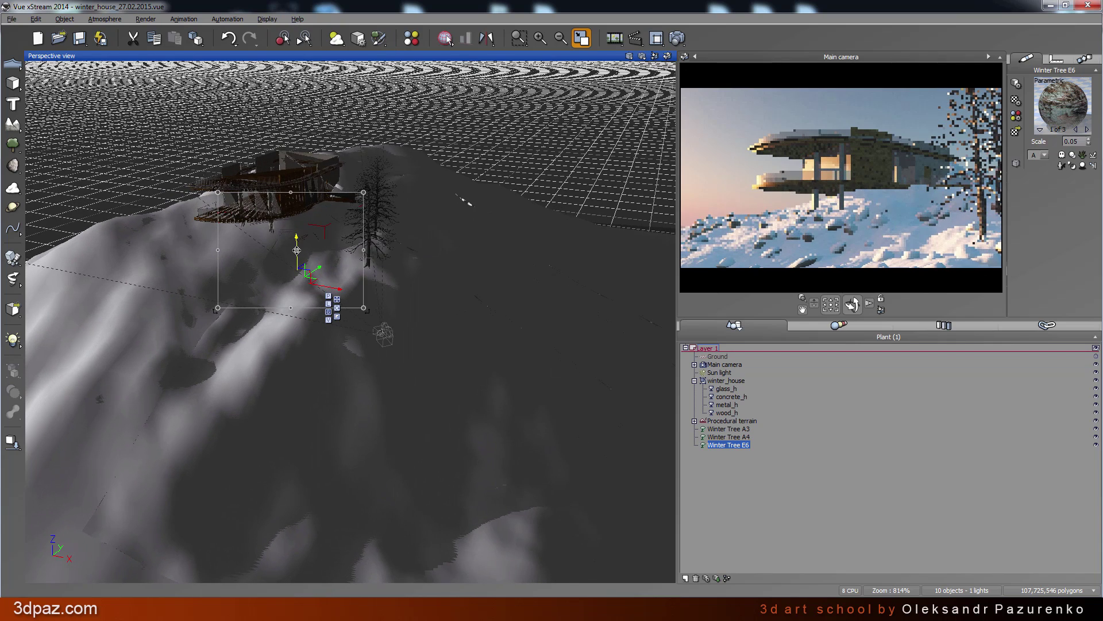
left_click_drag(326, 229, 331, 261)
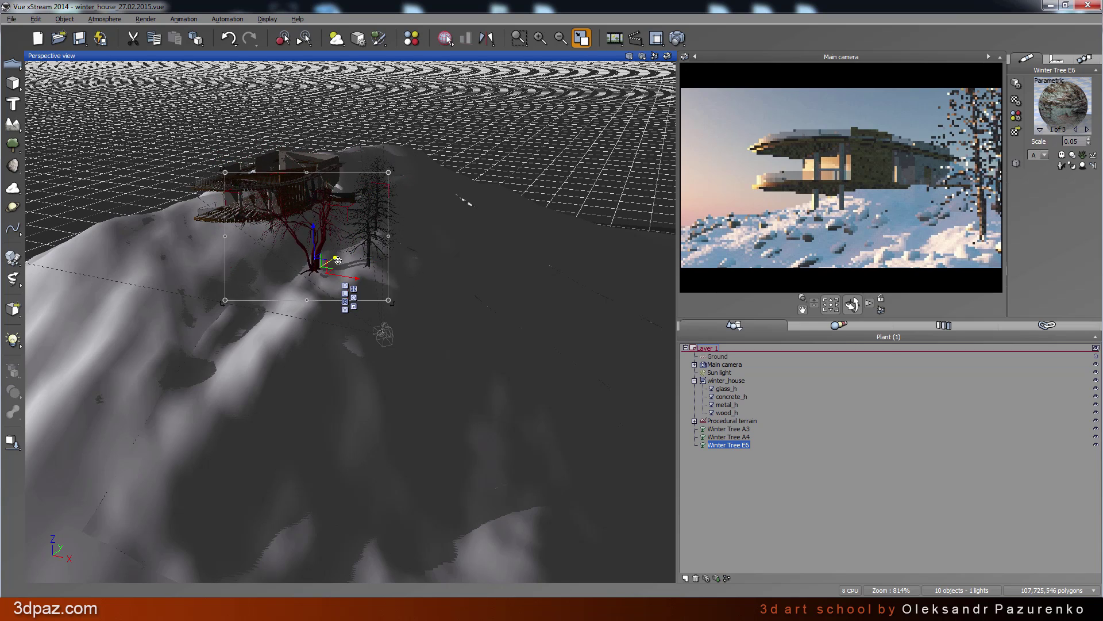
right_click_drag(331, 262, 432, 327)
left_click_drag(430, 317, 431, 386)
Switch the viewport to the main camera view and shift Winter Tree E6 across the slope, closer to the tall tree
left_click(630, 57)
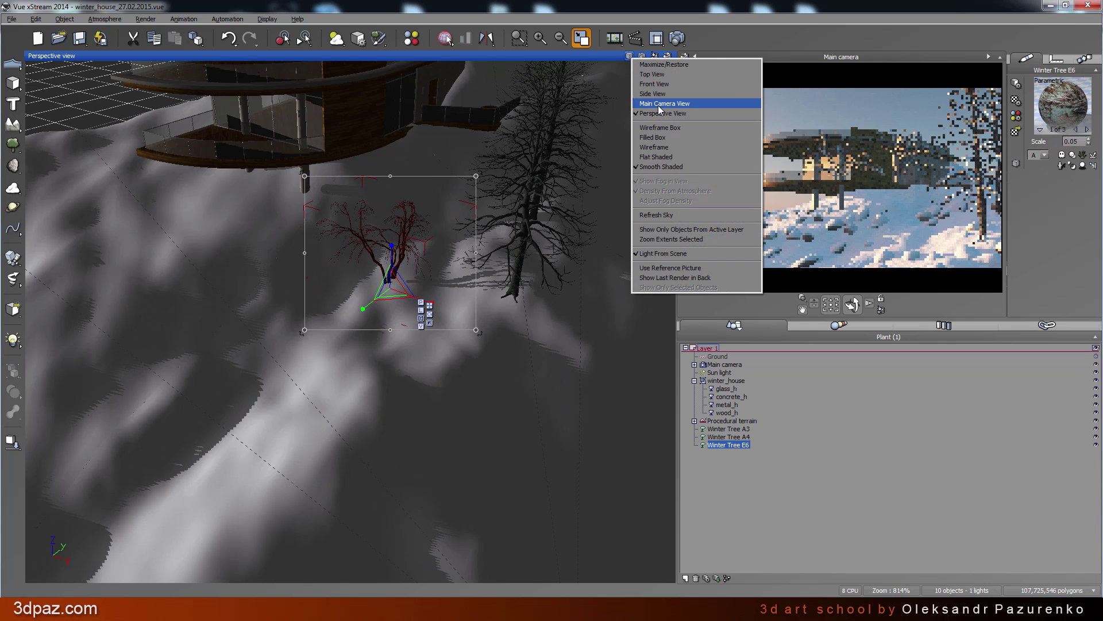
left_click(656, 104)
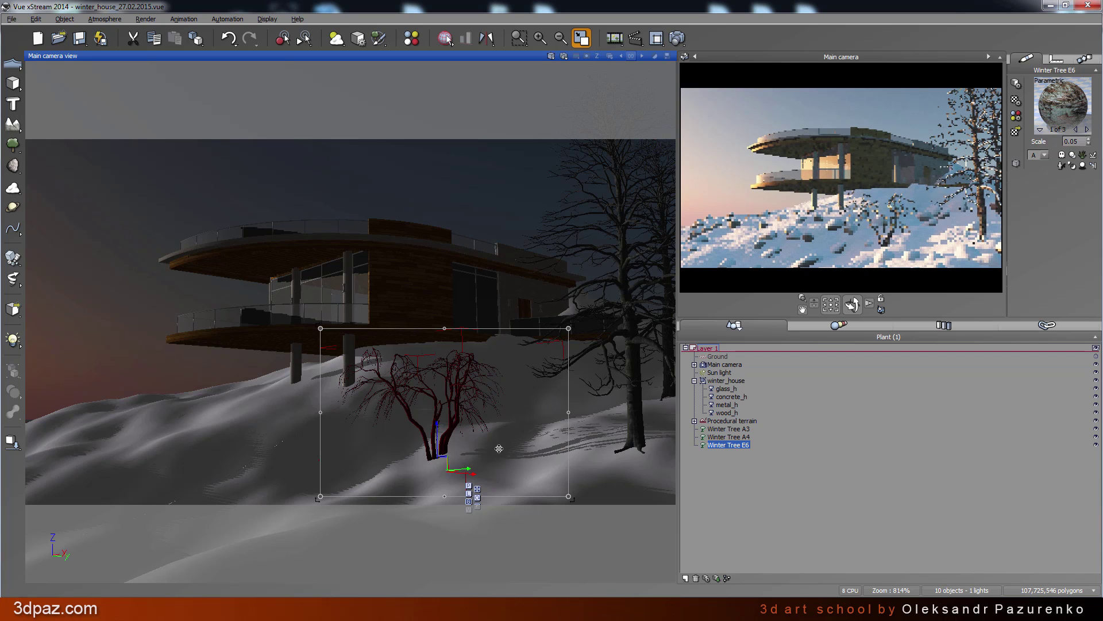
left_click_drag(438, 441, 542, 425)
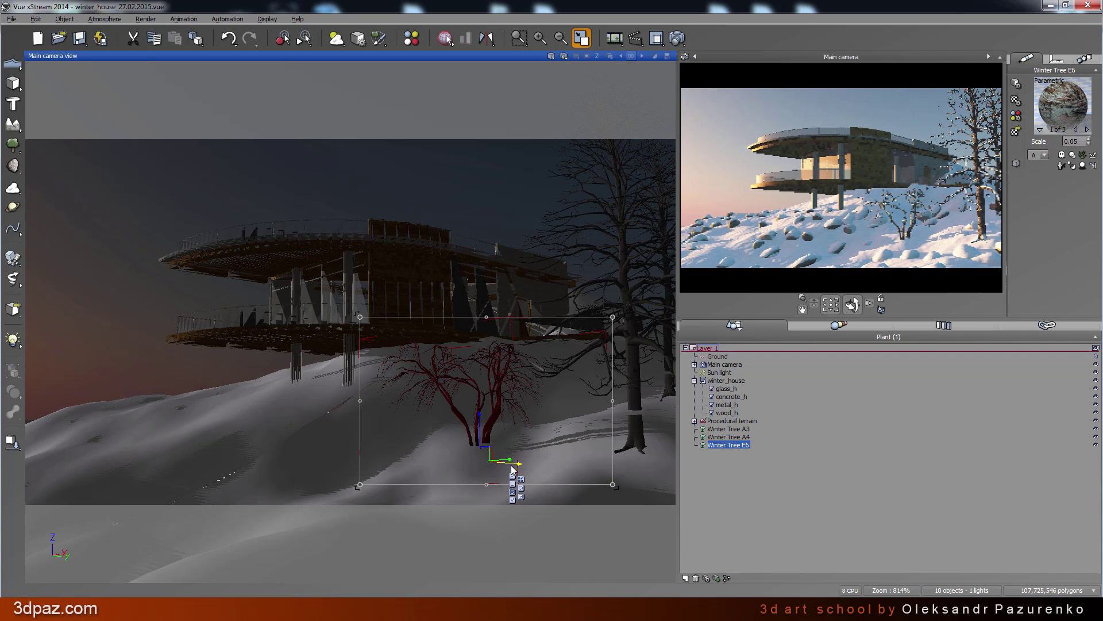
left_click_drag(513, 470, 539, 470)
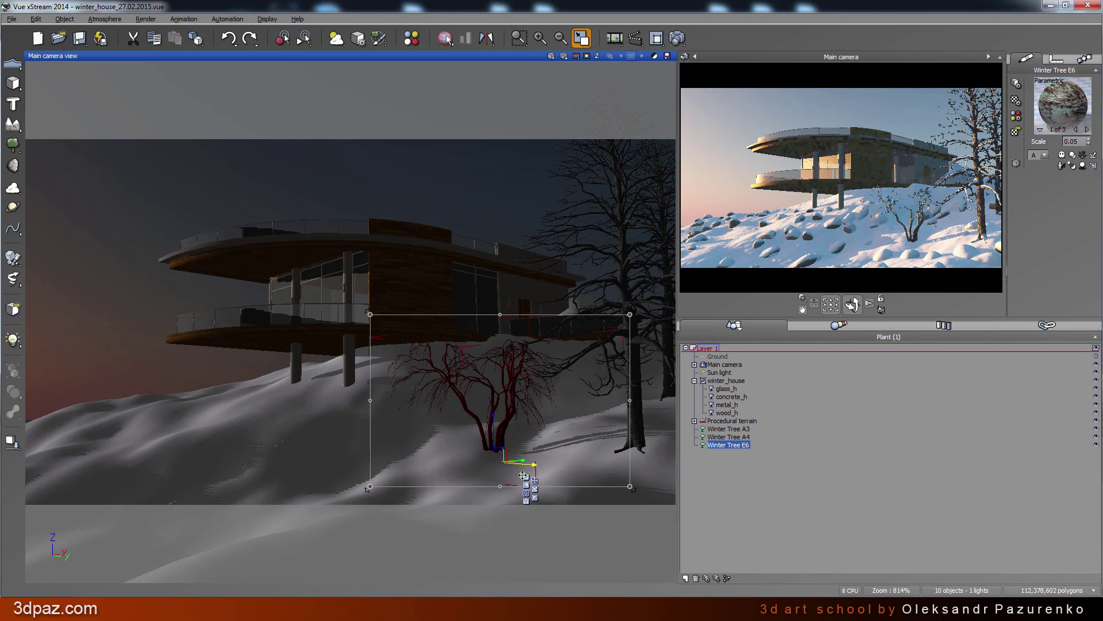
Scale Winter Tree E6 down slightly and raise it so its trunk base sits on the snow
left_click_drag(498, 460, 509, 473)
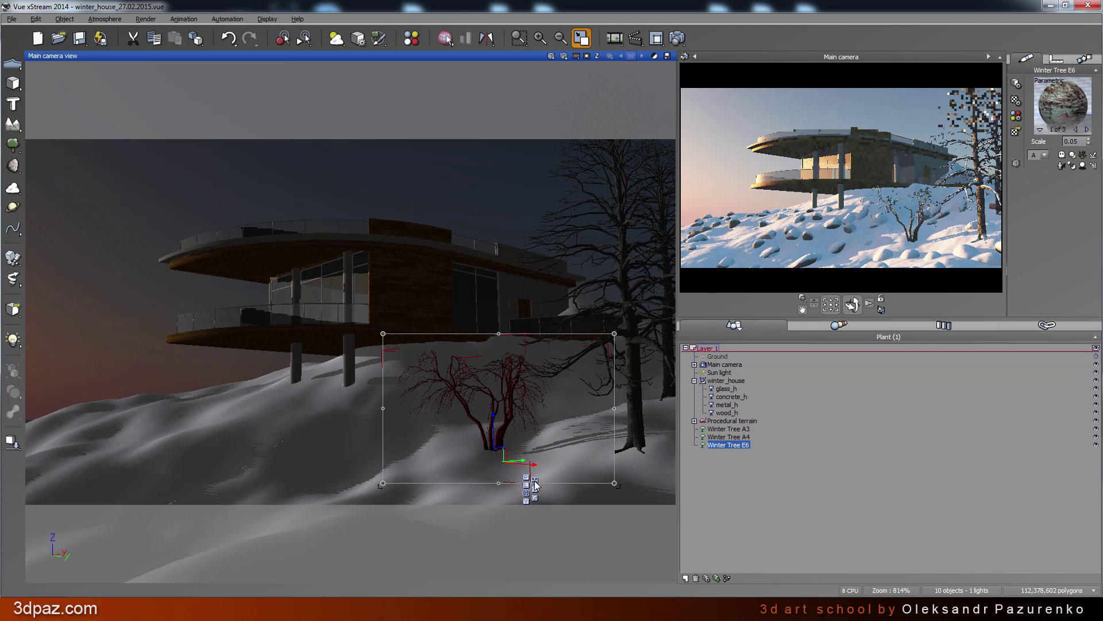
left_click_drag(492, 433, 493, 430)
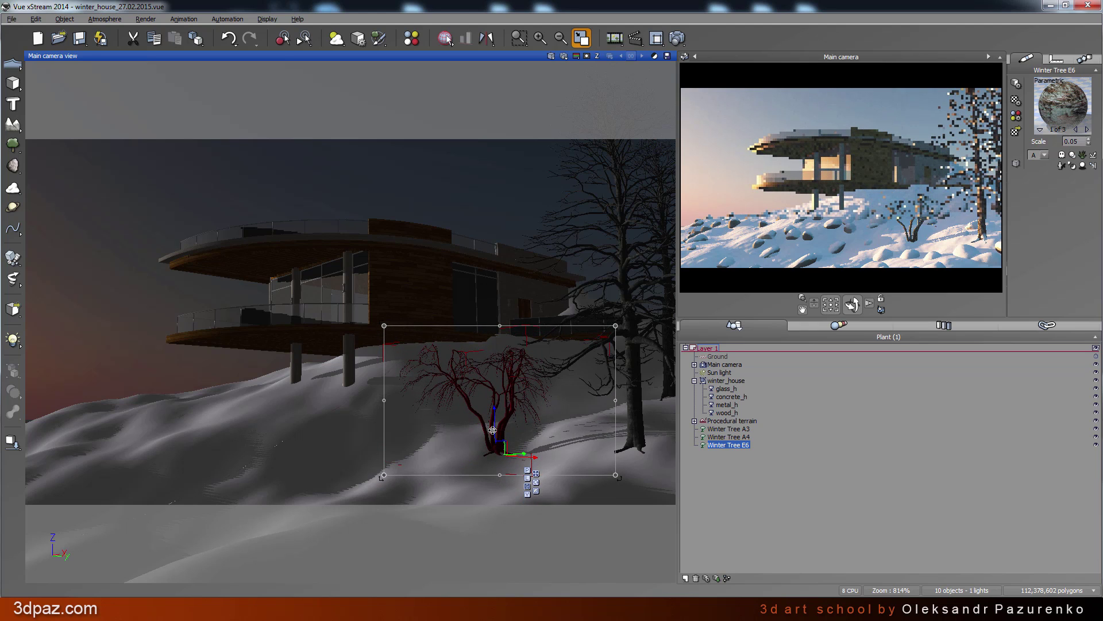
Rotate Winter Tree E6 to a different side, finishing with a turn of about 19° around the Z axis
left_click(535, 477)
left_click_drag(463, 454, 357, 459)
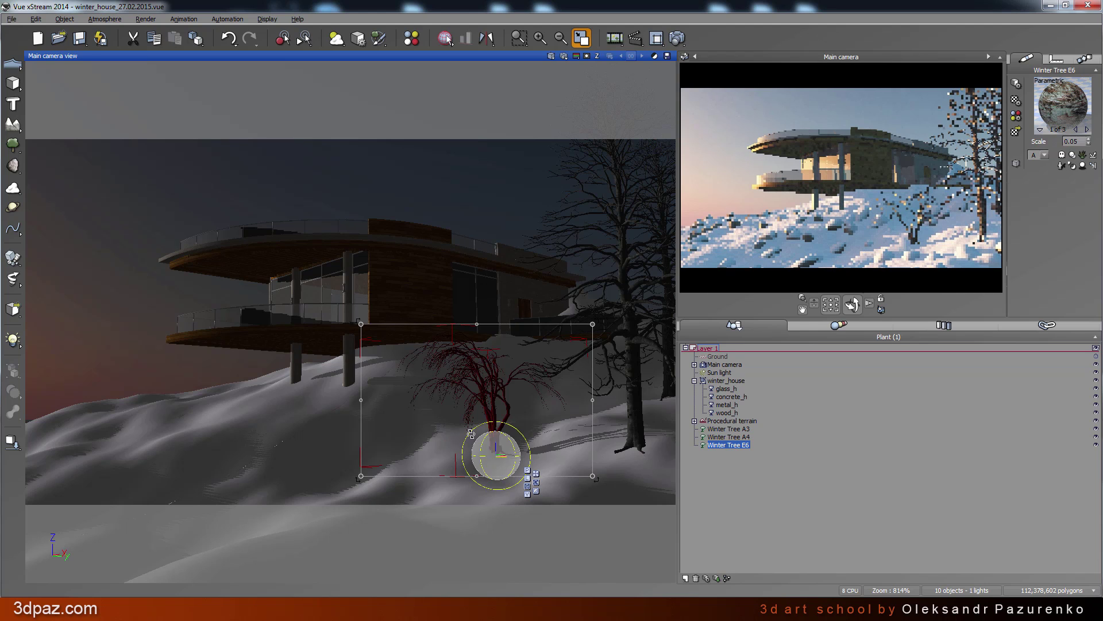
left_click_drag(471, 432, 518, 456)
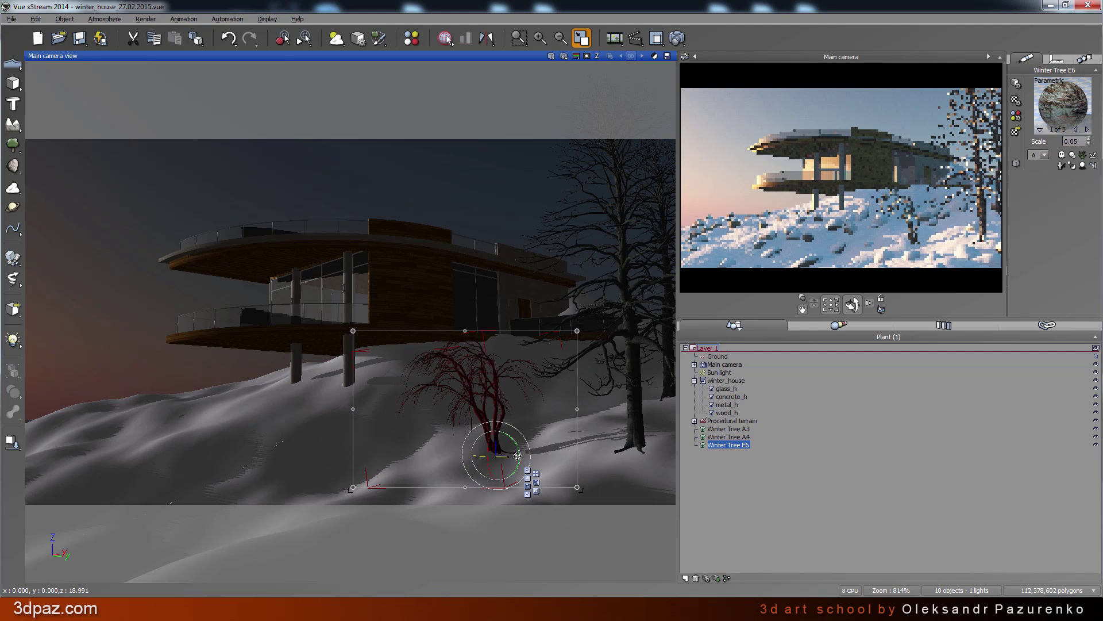
Shrink Winter Tree E6 a little more, adjust its height to the snow surface and deselect it
left_click(527, 478)
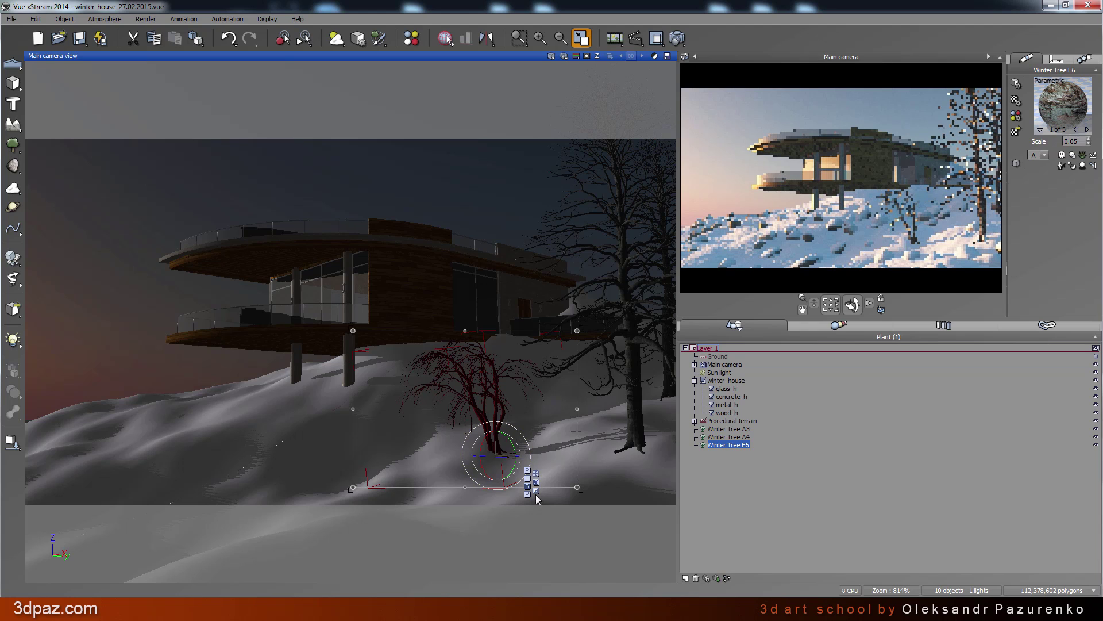
left_click_drag(499, 448, 504, 453)
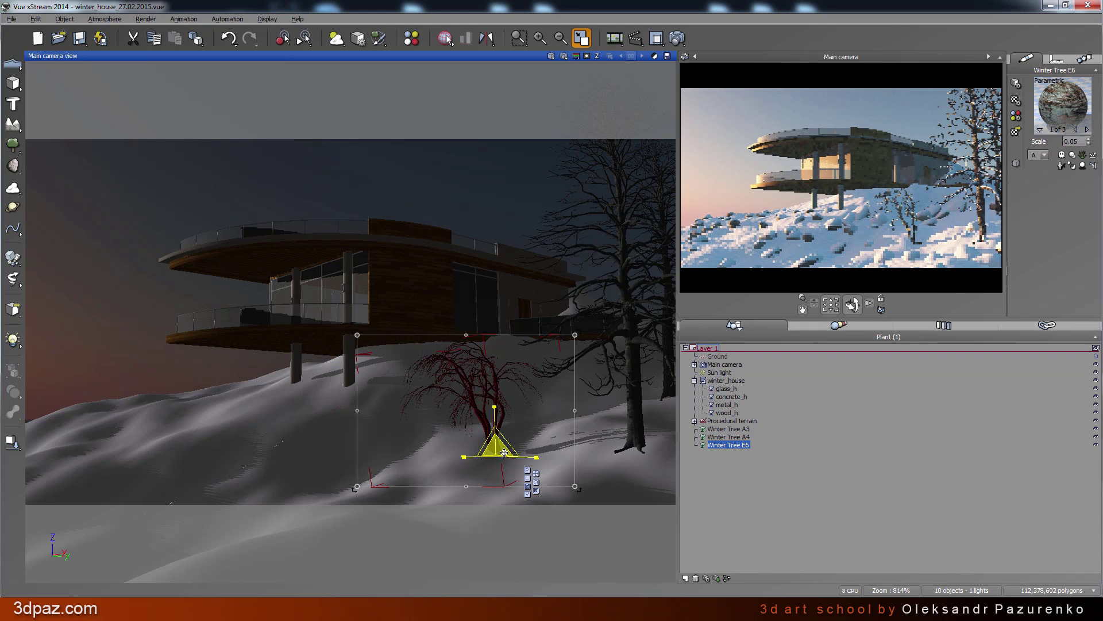
left_click(528, 478)
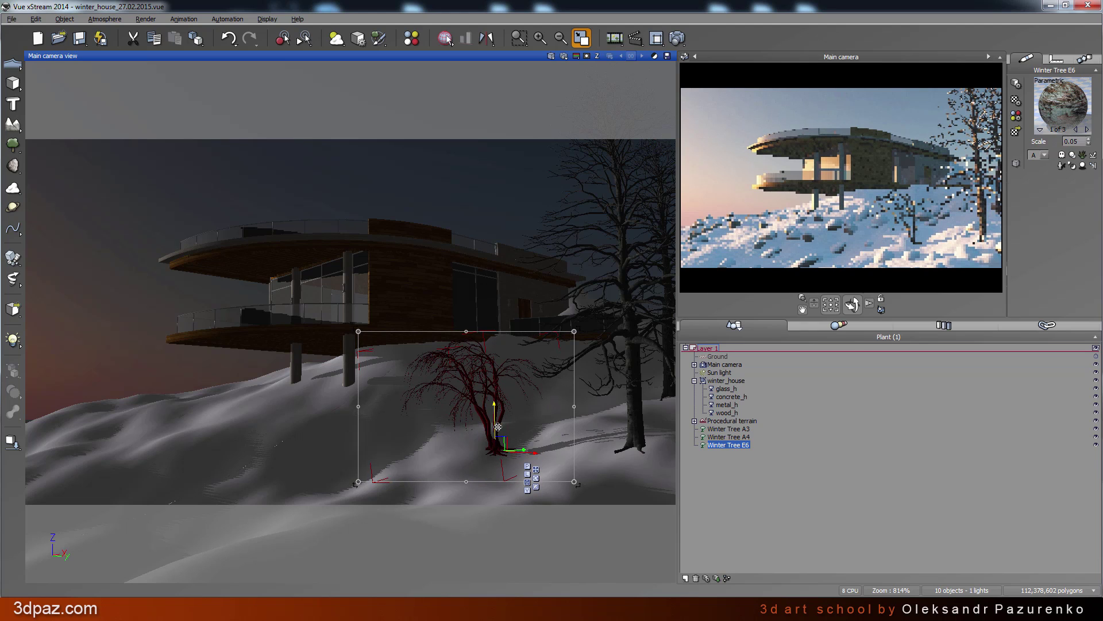
left_click(149, 275)
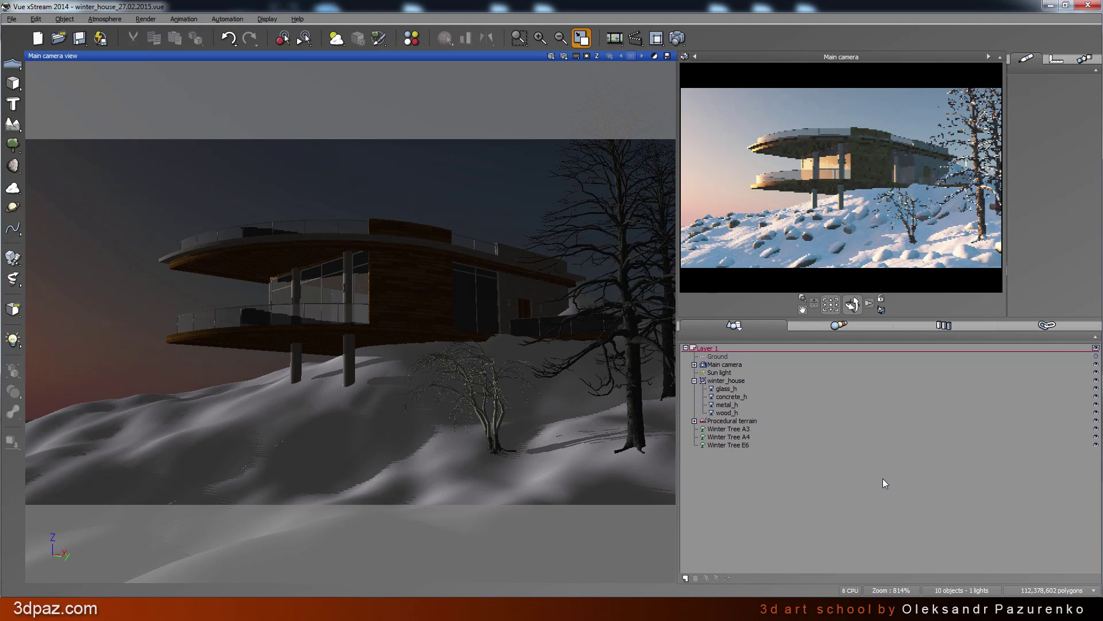
Select Winter Tree E6, look through its three materials and open the Roots material in the Advanced Material Editor
left_click(885, 212)
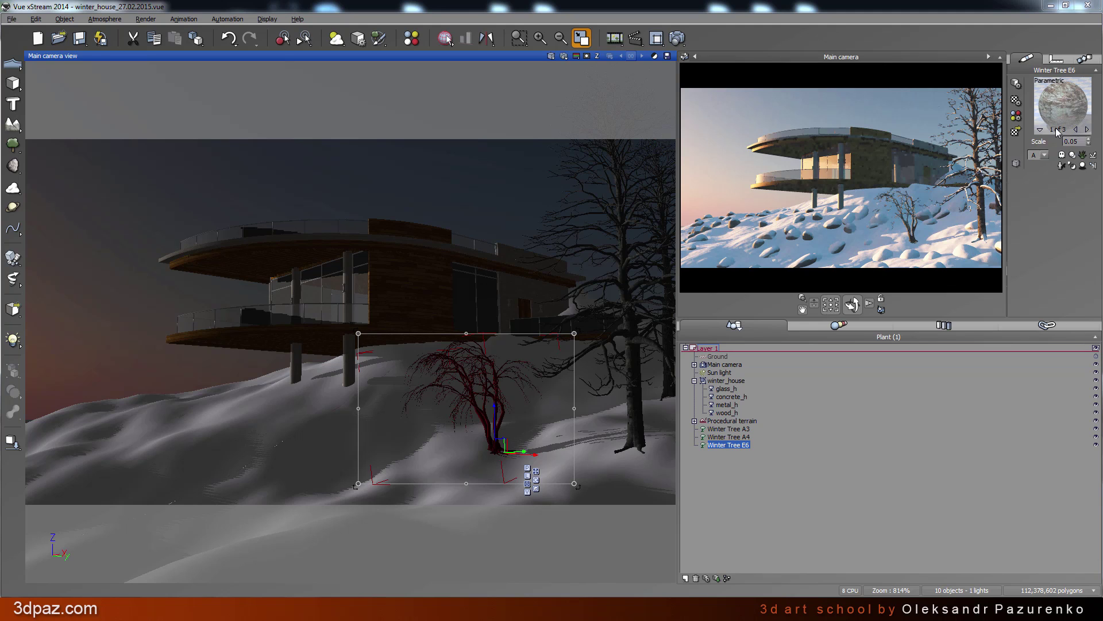
left_click(1086, 130)
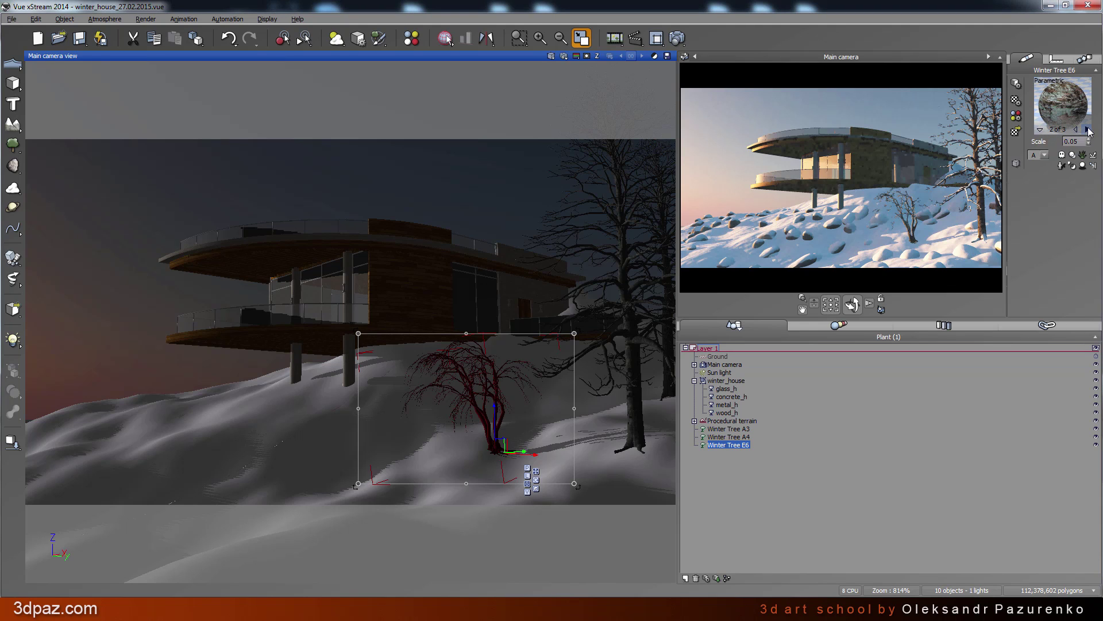
left_click(1086, 130)
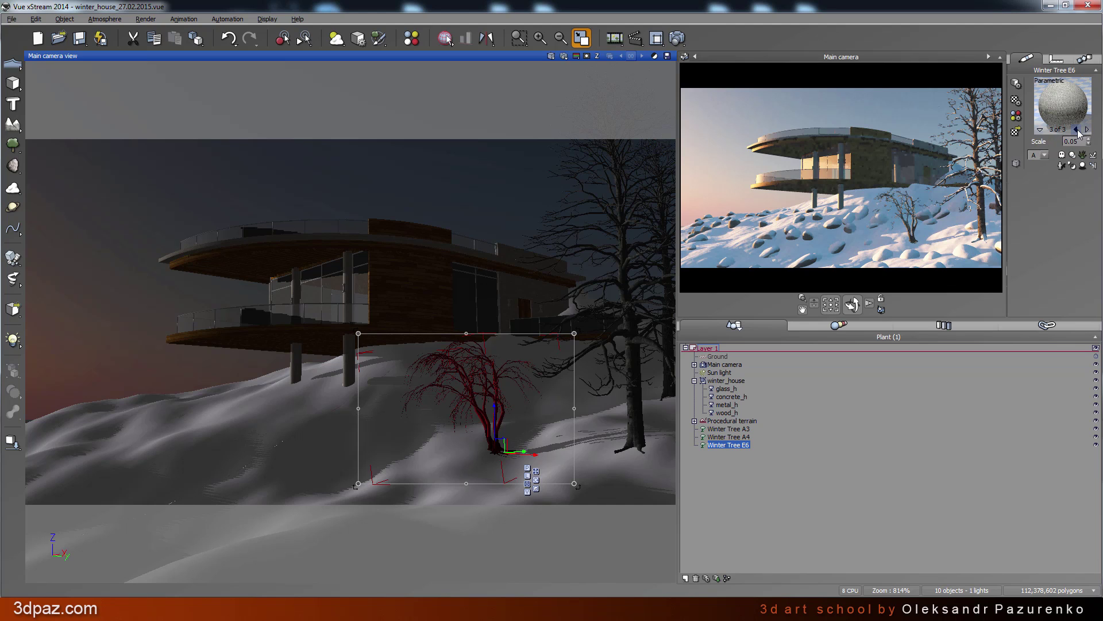
left_click(1077, 130)
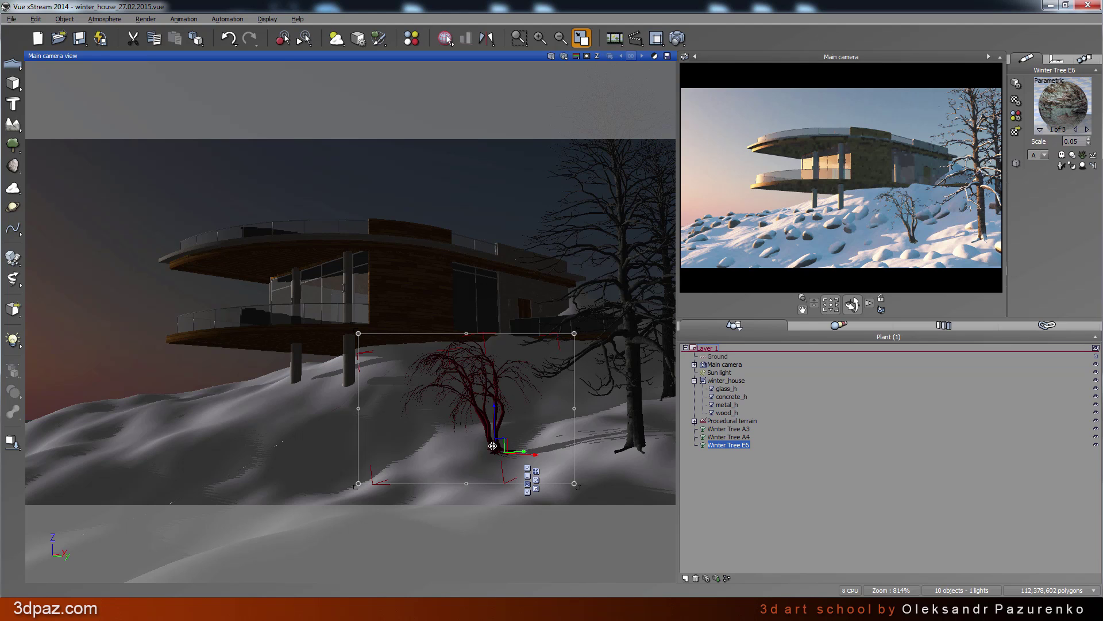
right_click(1057, 98)
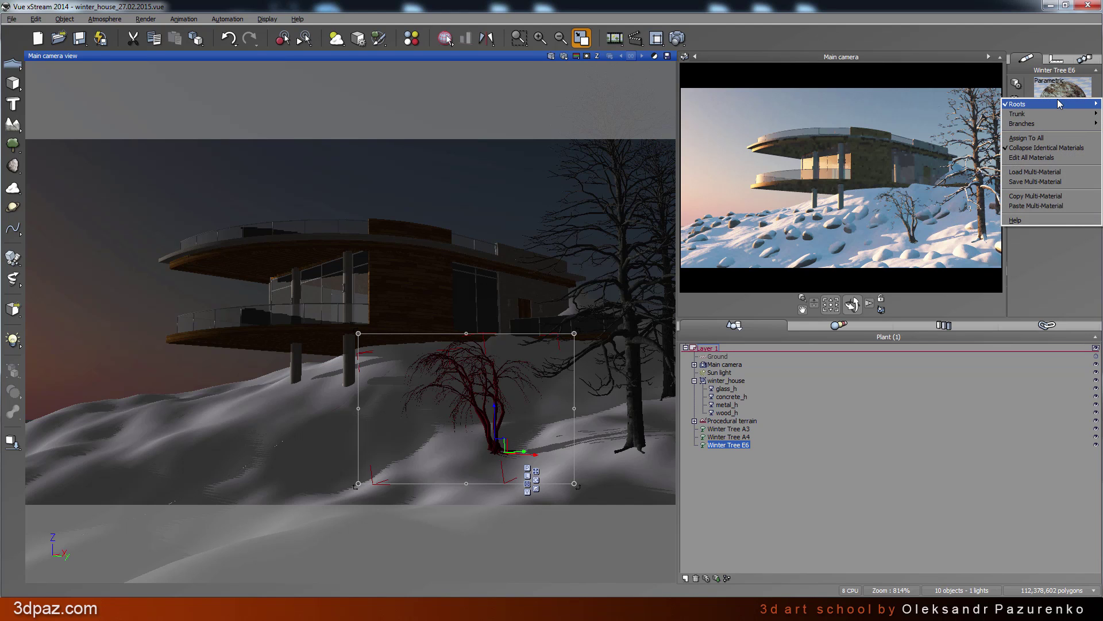
mouse_move(1057, 99)
mouse_move(1025, 106)
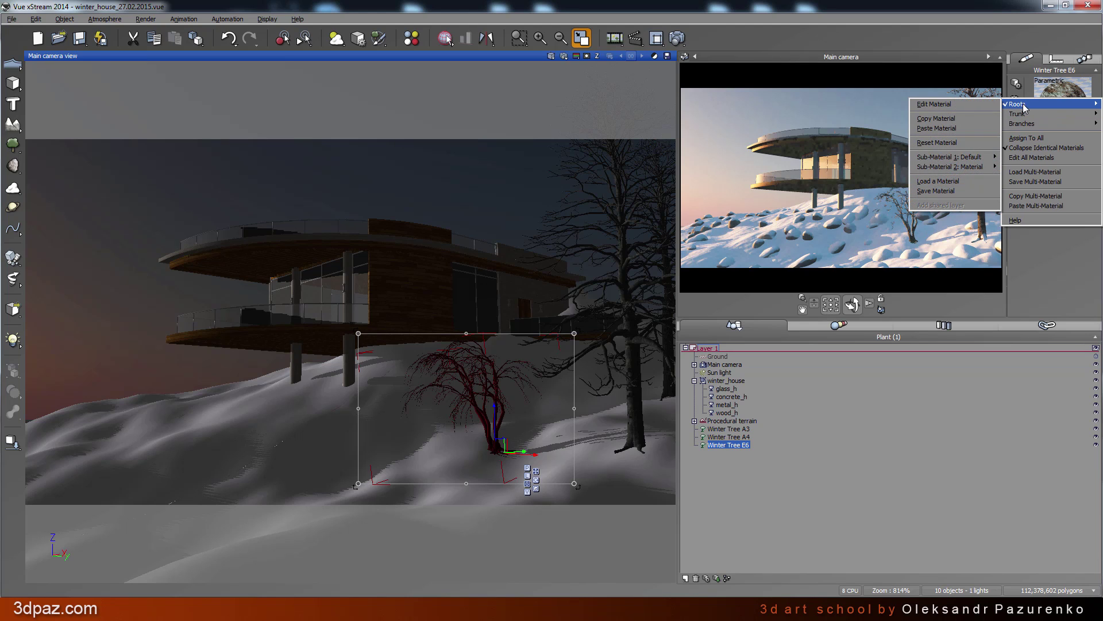
left_click(945, 105)
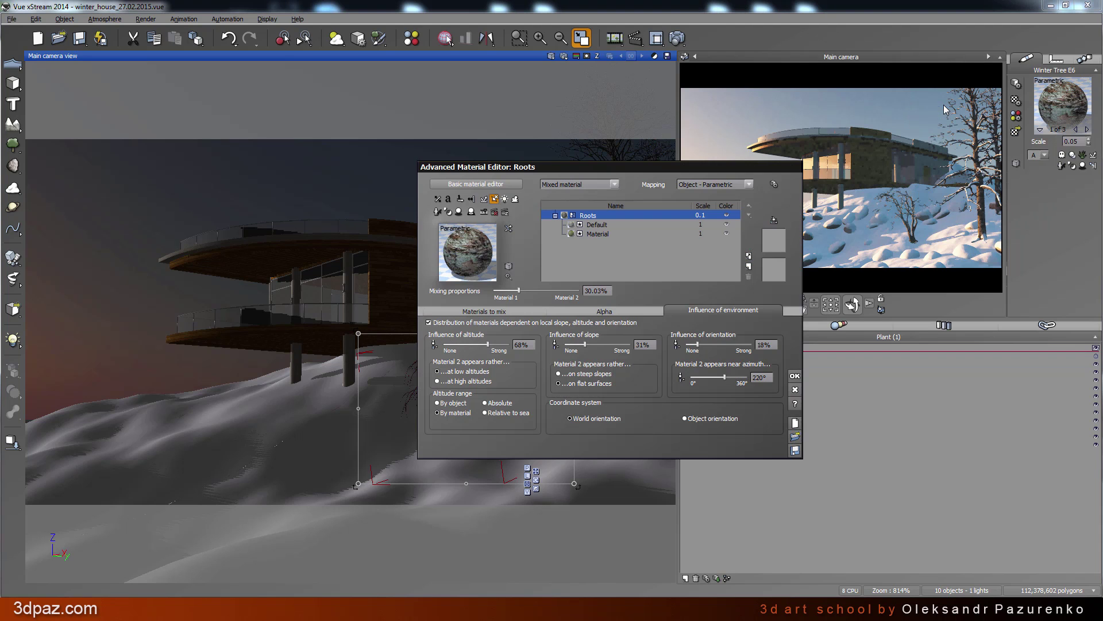
Add a Snow layer above the Roots material and set the scale of both the Snow and Roots layers to 0.1
left_click(763, 262)
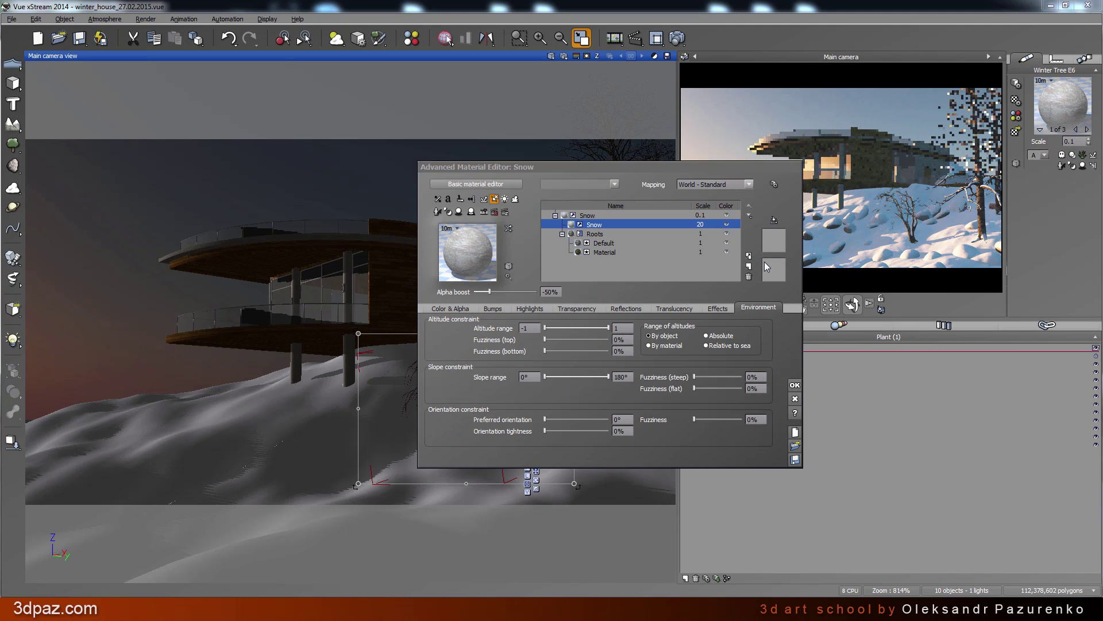
left_click(702, 224)
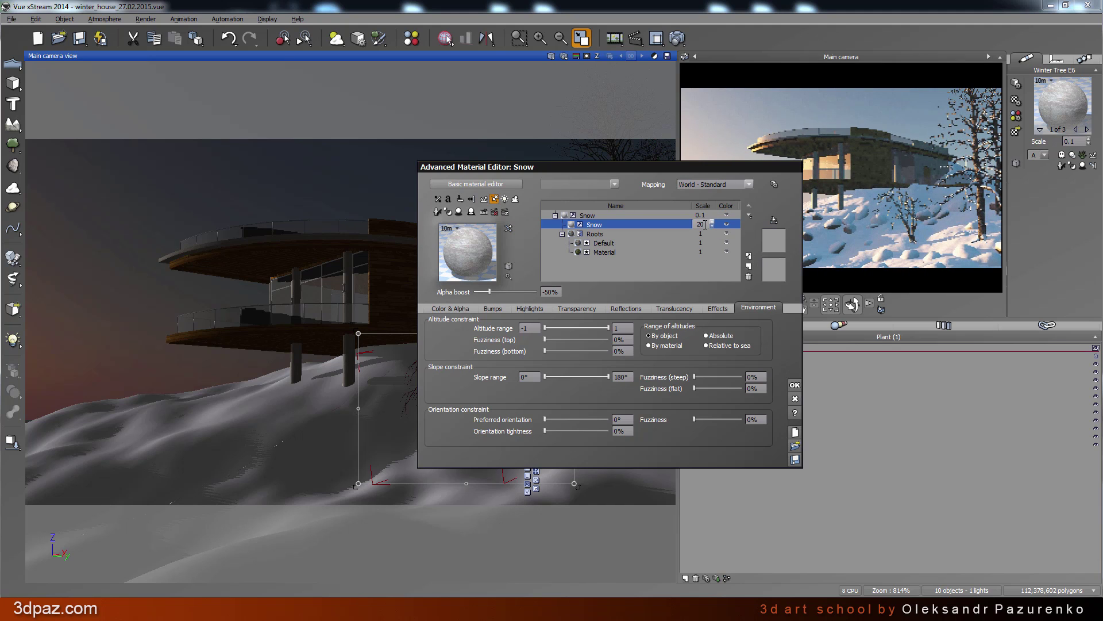
double_click(702, 224)
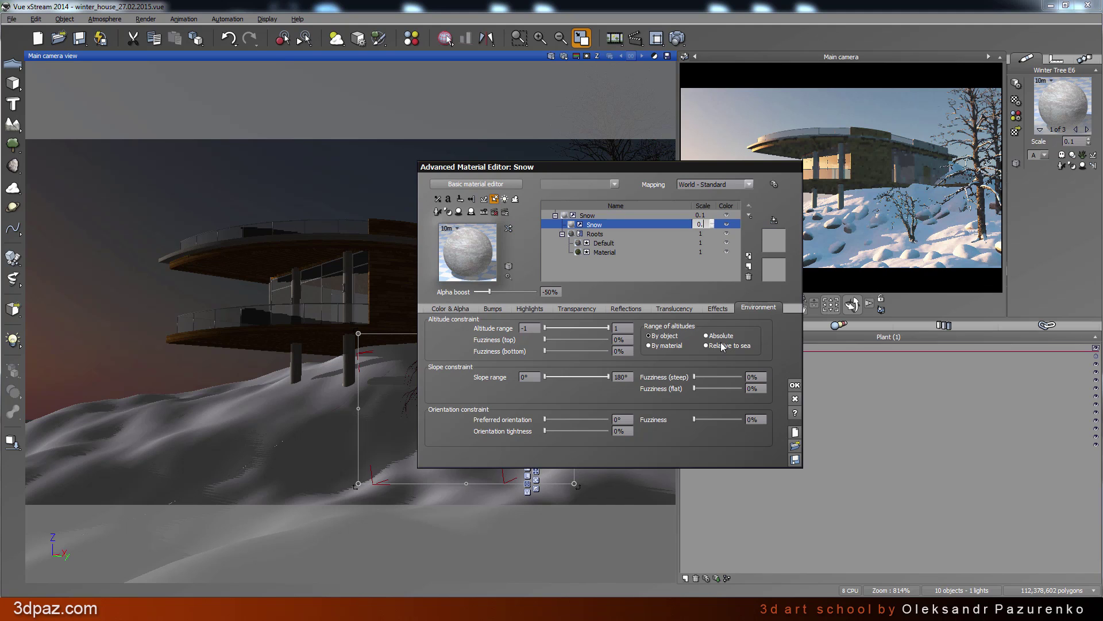
type("0.1")
key("Tab")
type("0.1")
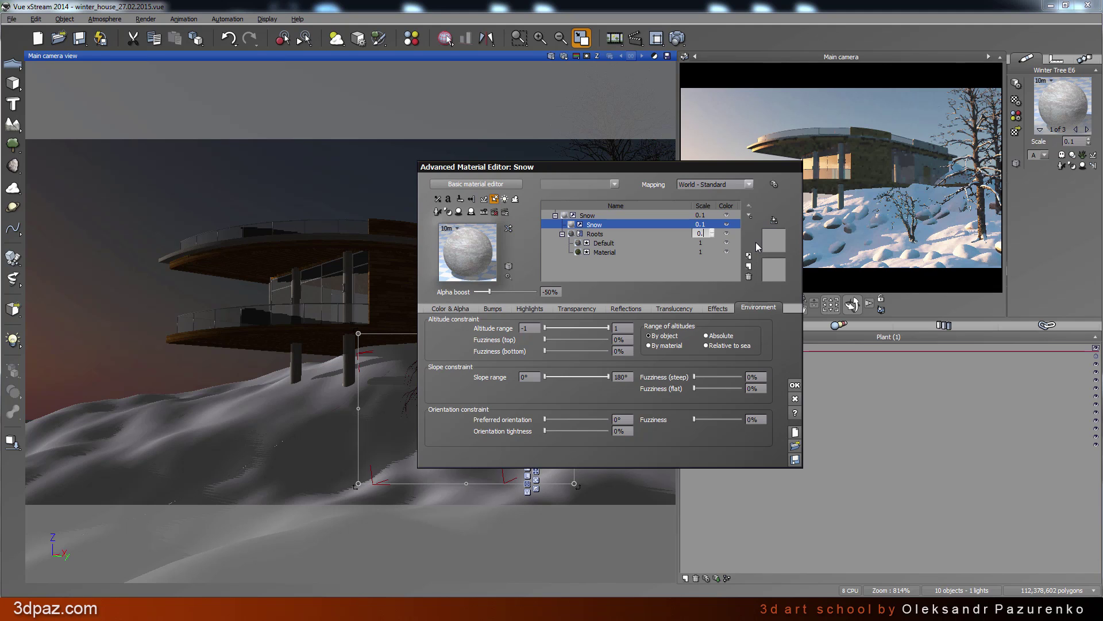
Set the Snow layer's alpha boost to +100% and show its color and alpha settings
left_click(605, 226)
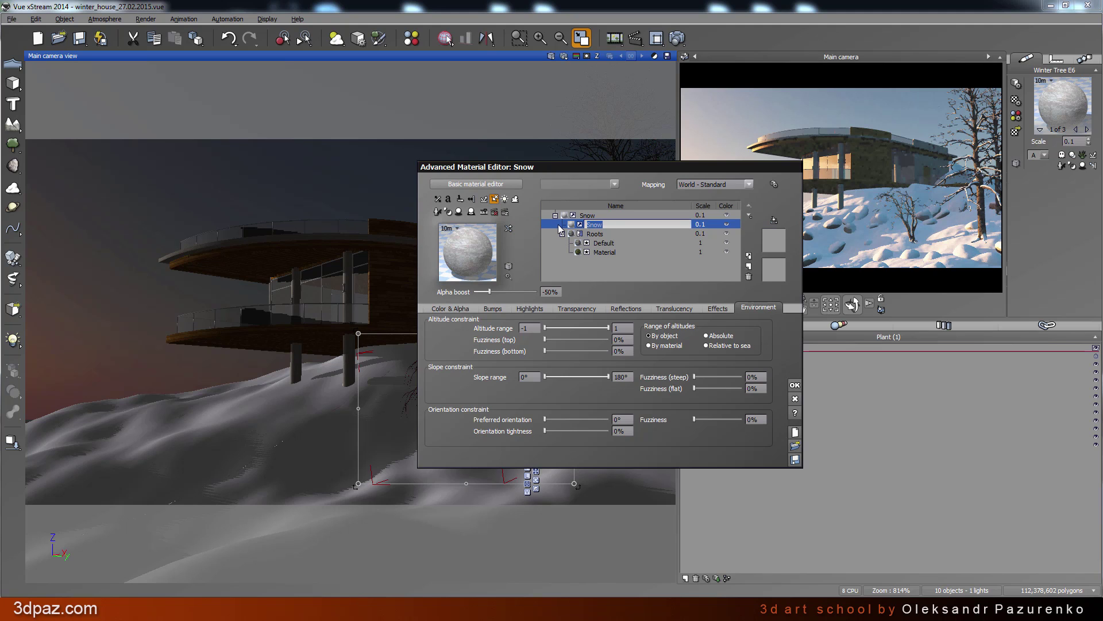
left_click(494, 290)
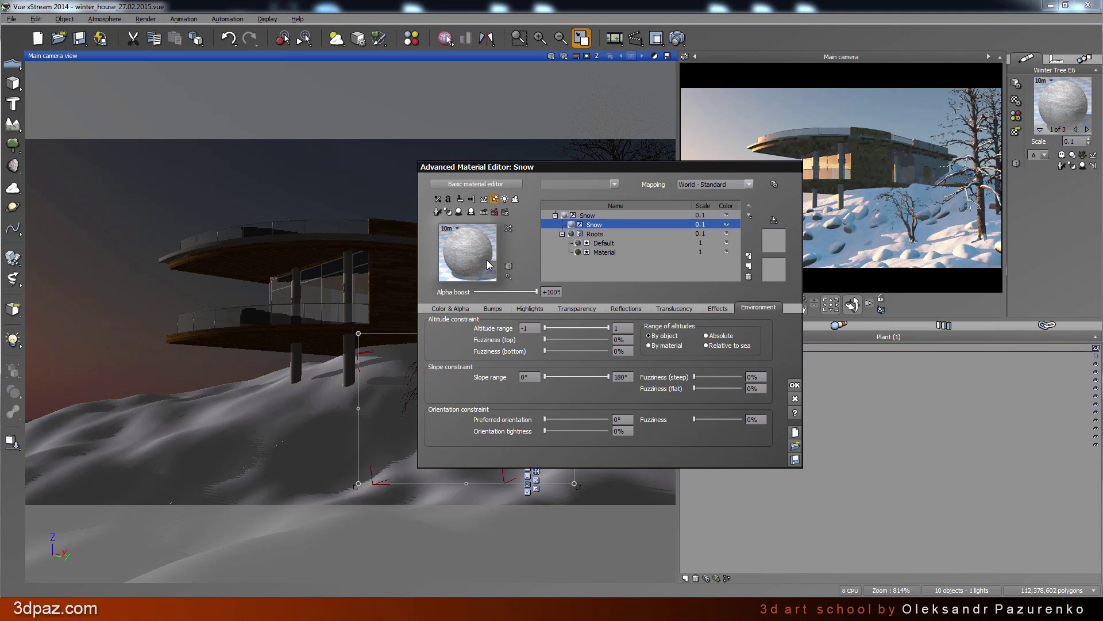
left_click(460, 308)
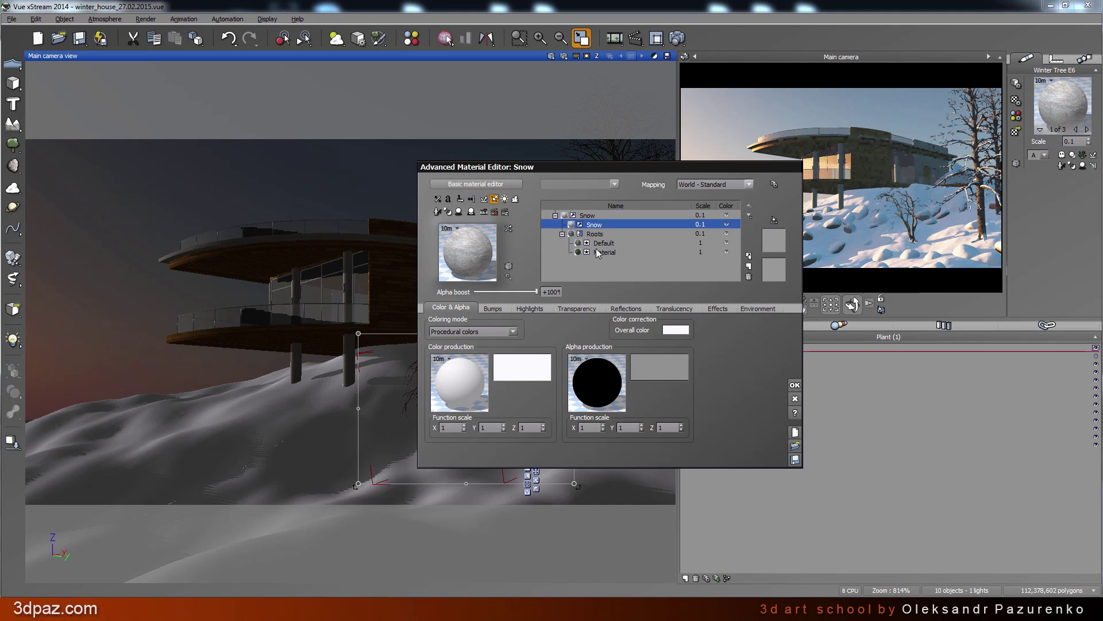
Limit the Snow layer over the Roots material to a maximum slope of 80° with 5% steep fuzziness
left_click(595, 227)
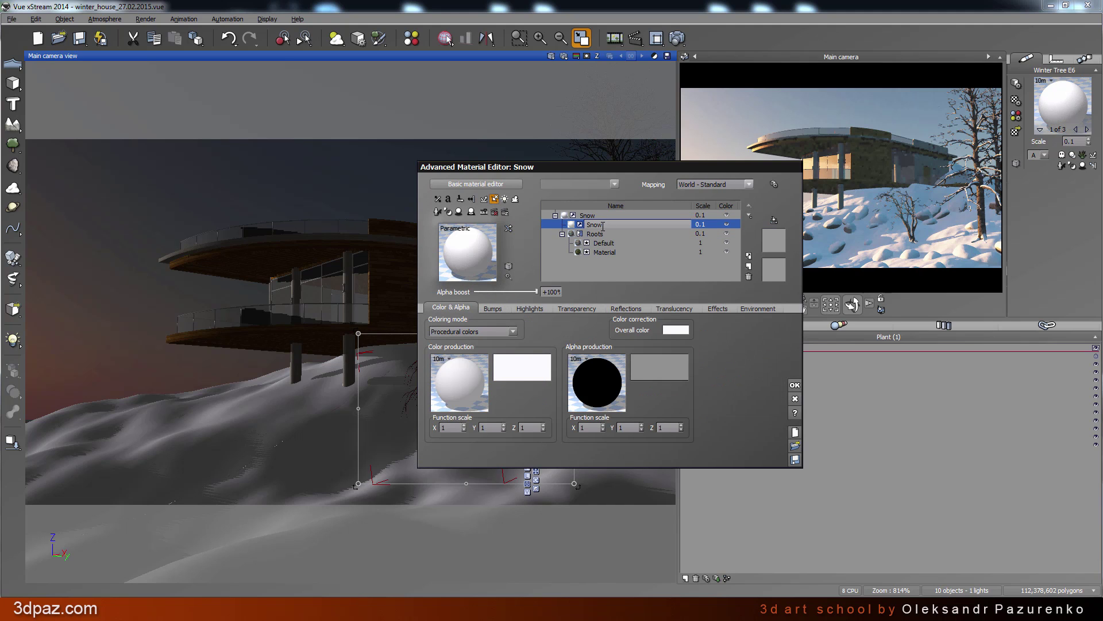
left_click(759, 309)
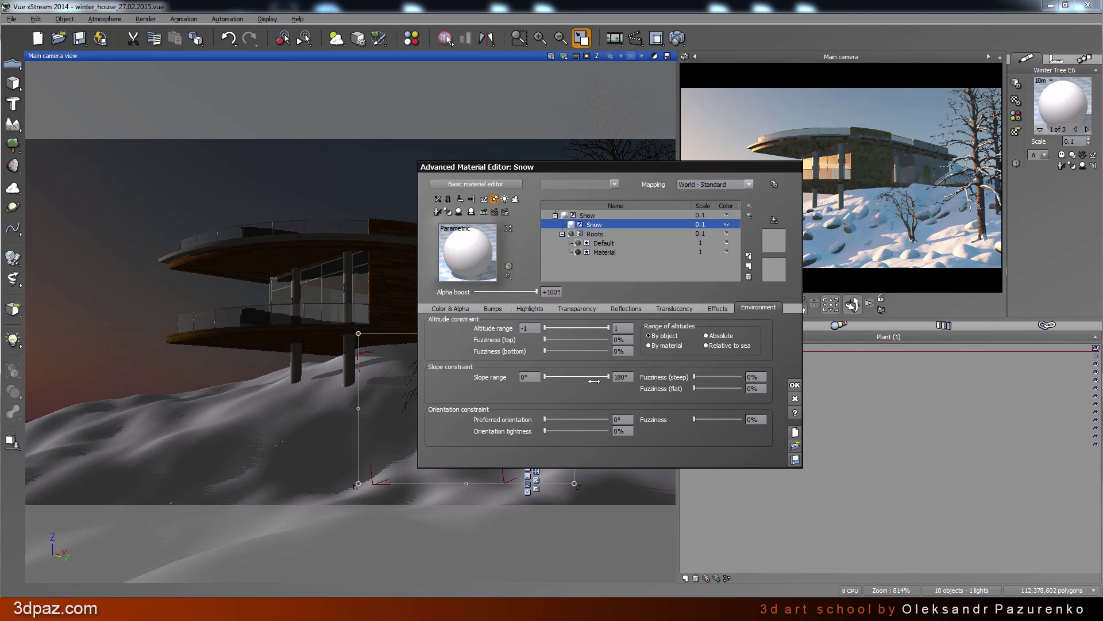
left_click(622, 377)
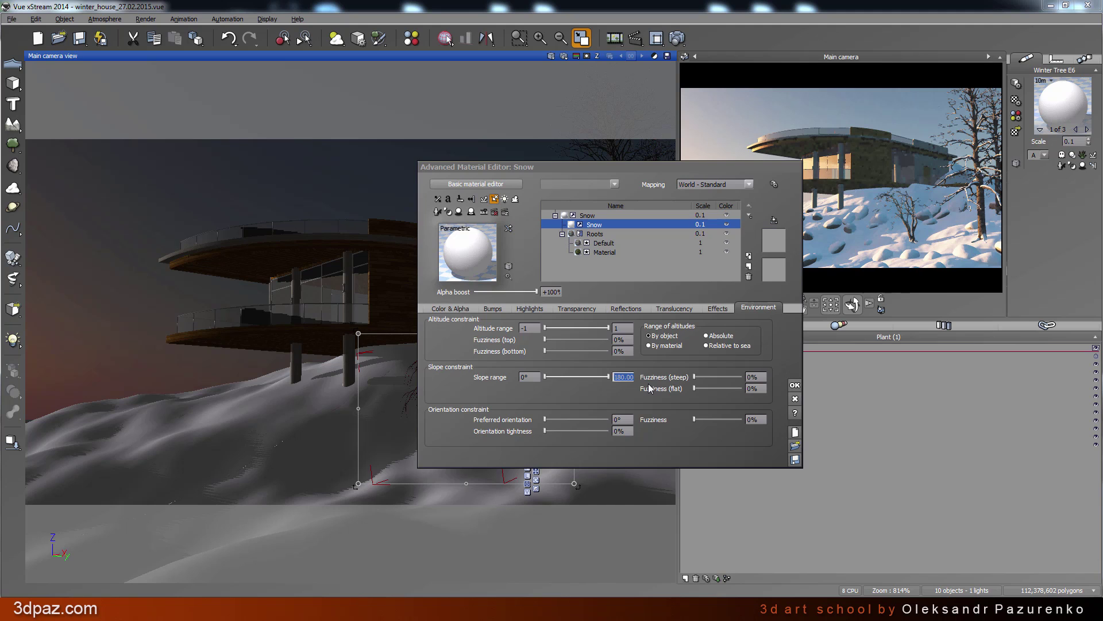
type("80")
key("Return")
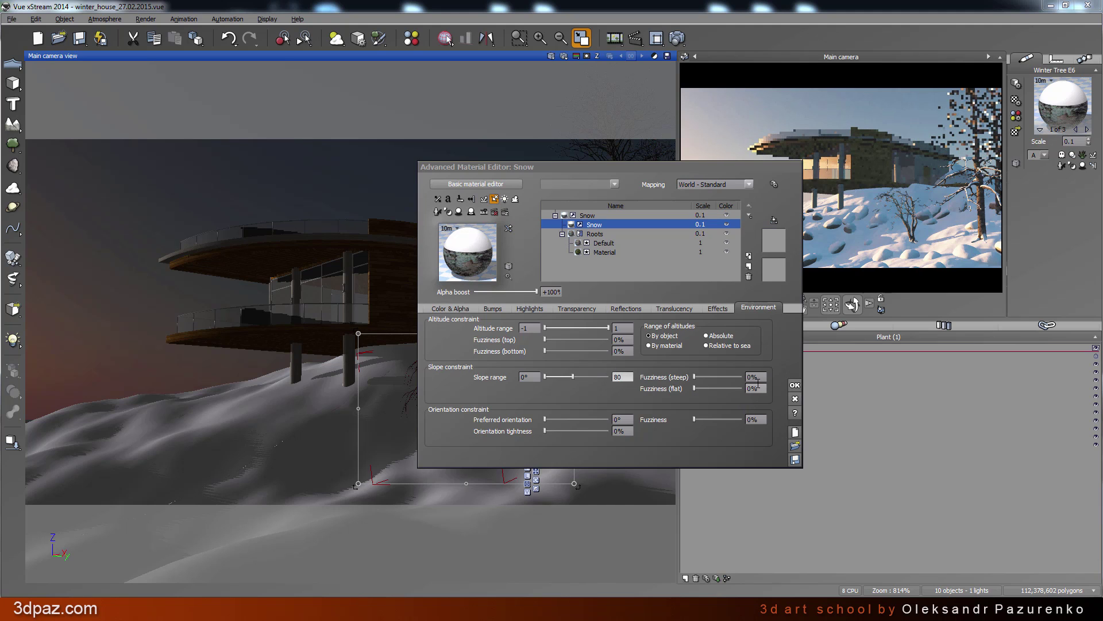
left_click(760, 377)
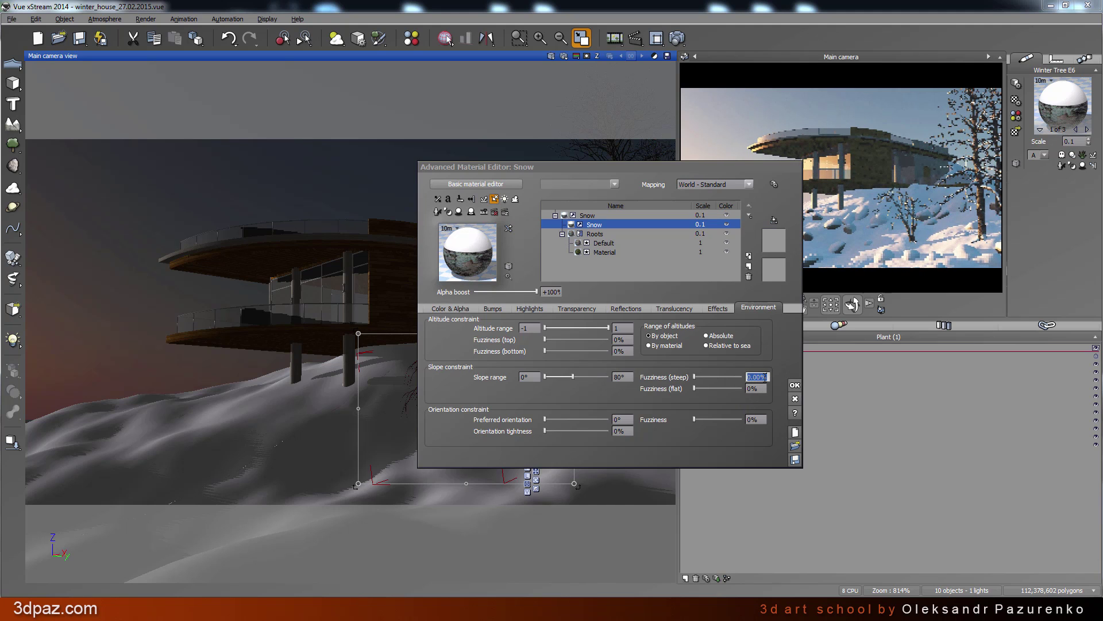
type("5")
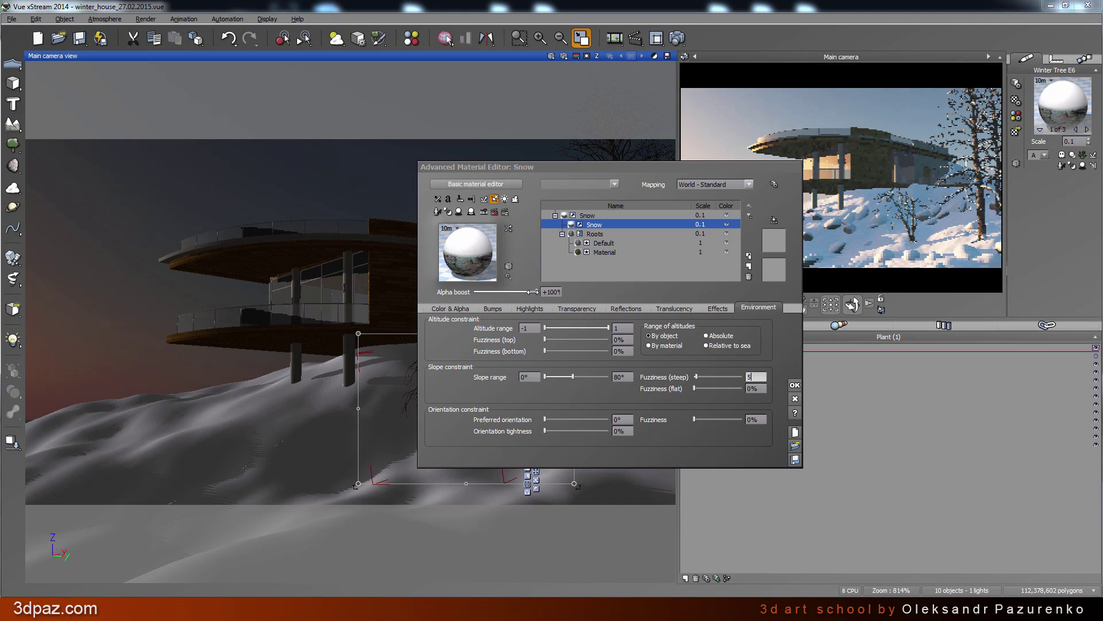
left_click(796, 386)
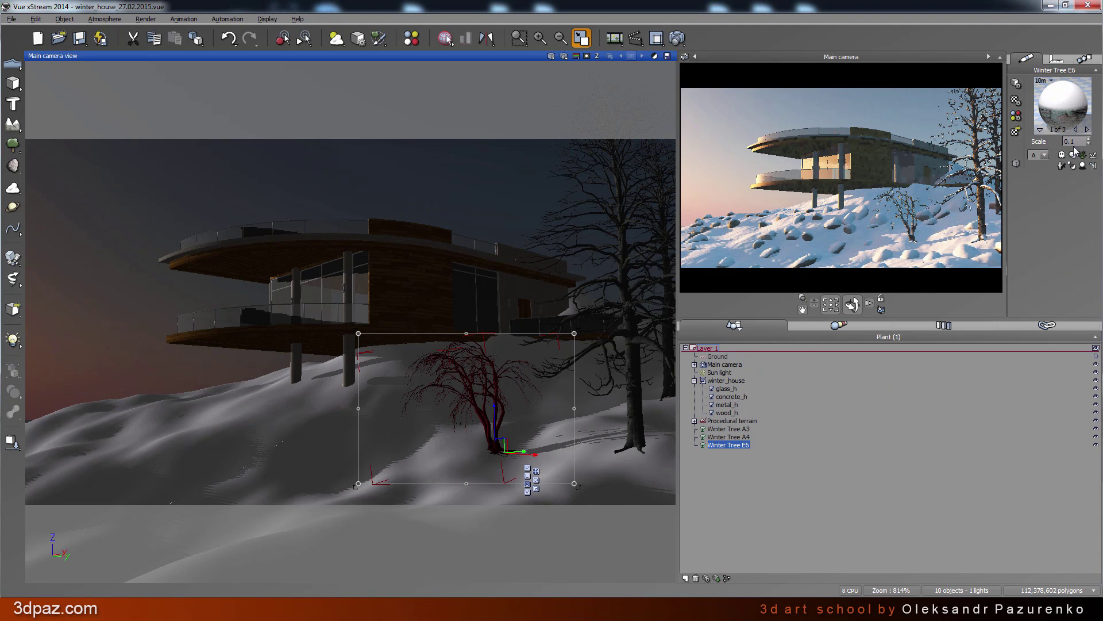
Open the Trunk material of Winter Tree E6 for editing and add a Snow layer on top of it
right_click(1060, 104)
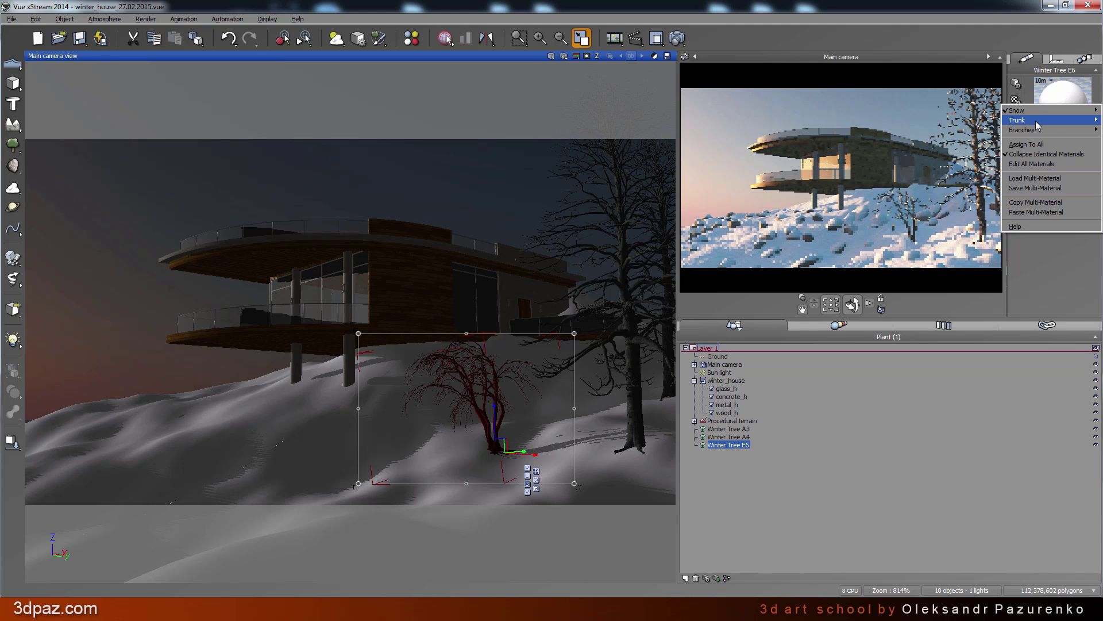
mouse_move(1036, 120)
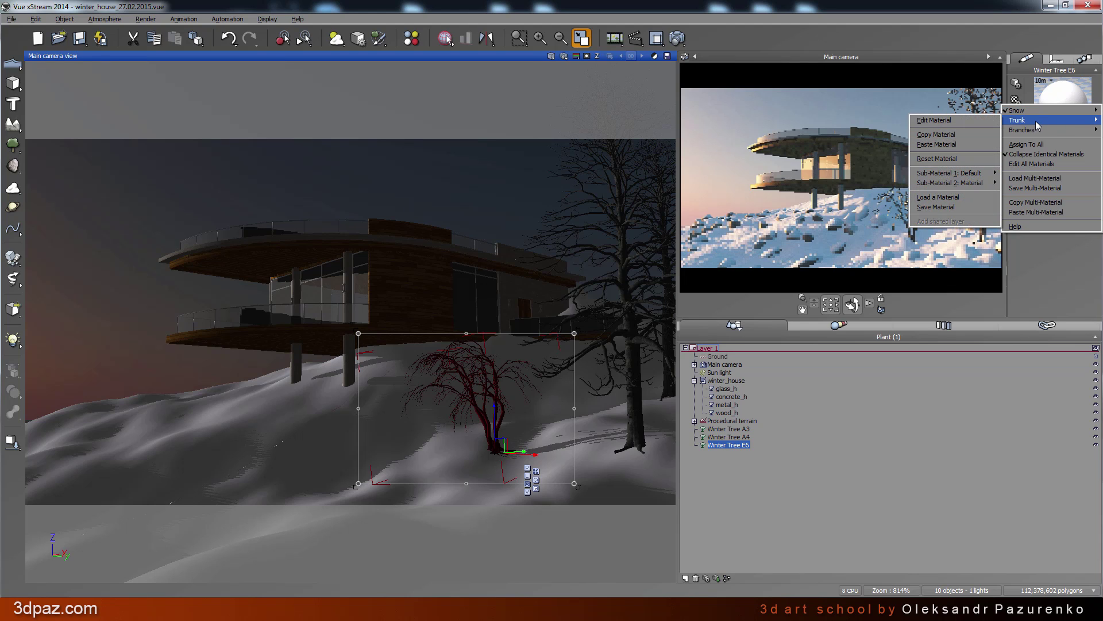
left_click(943, 121)
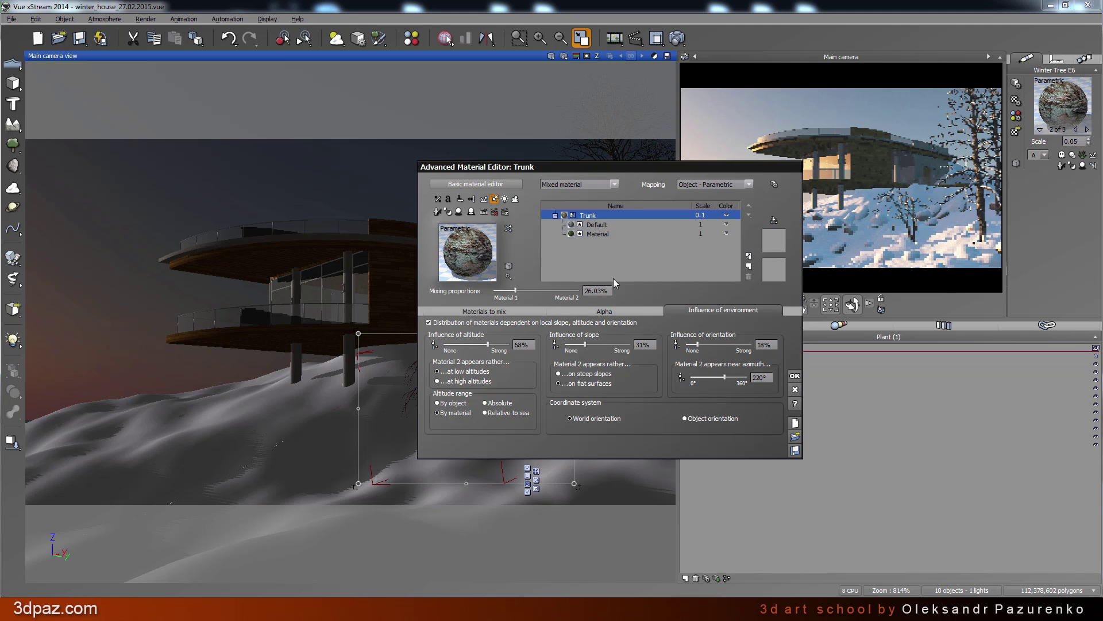
left_click(750, 255)
left_click(763, 263)
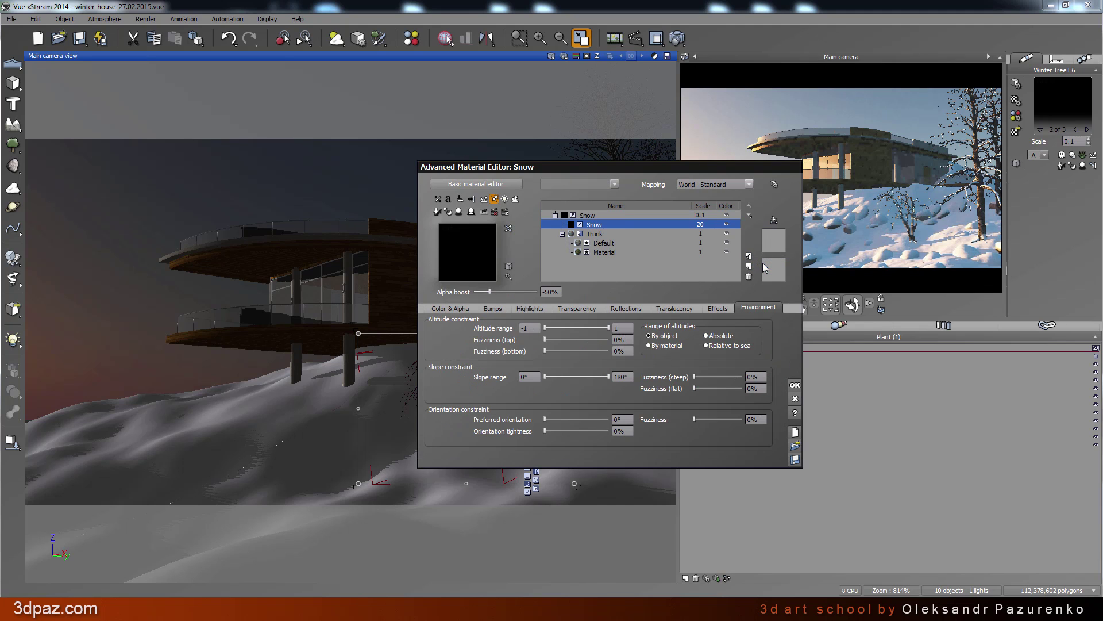
Set the Snow and Trunk layer scales to 0.1 and raise the Snow layer's alpha boost to +100%
double_click(701, 224)
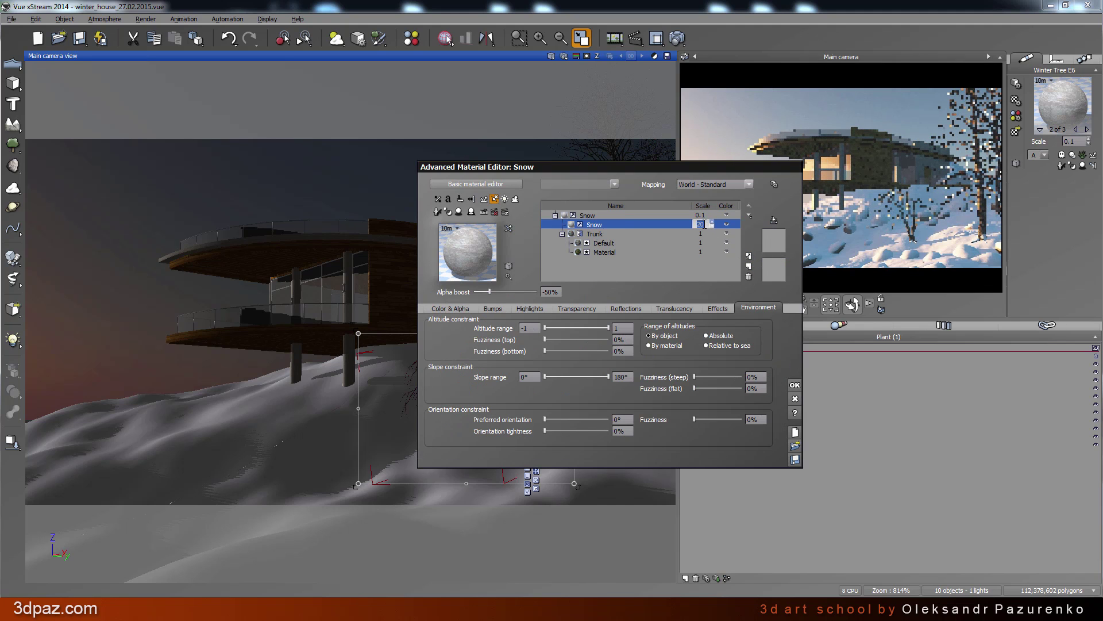
type("0.1")
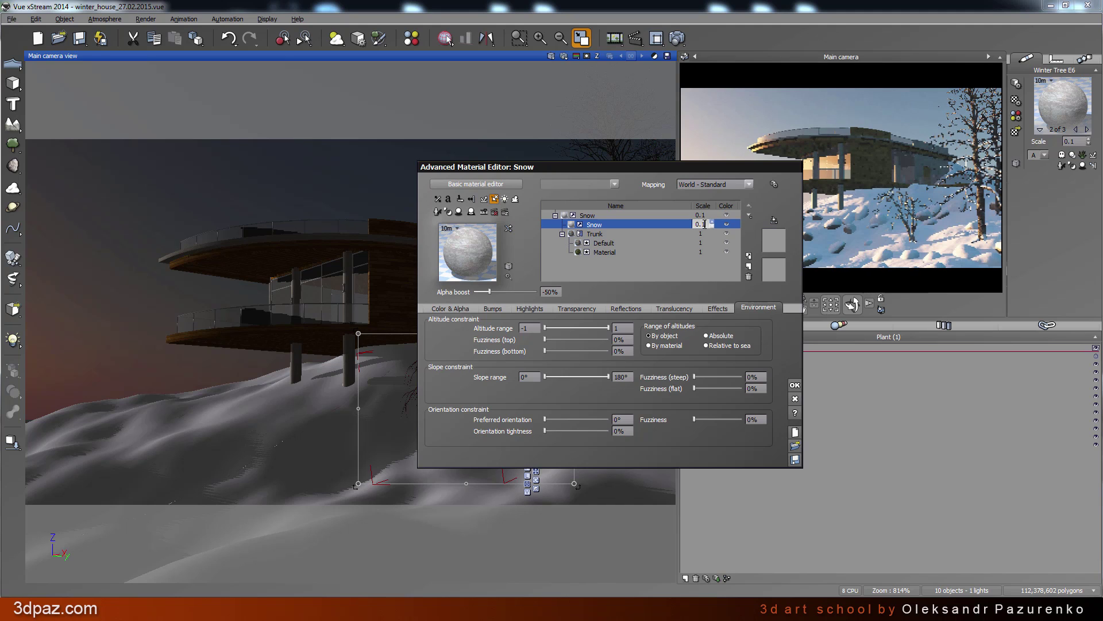
double_click(716, 236)
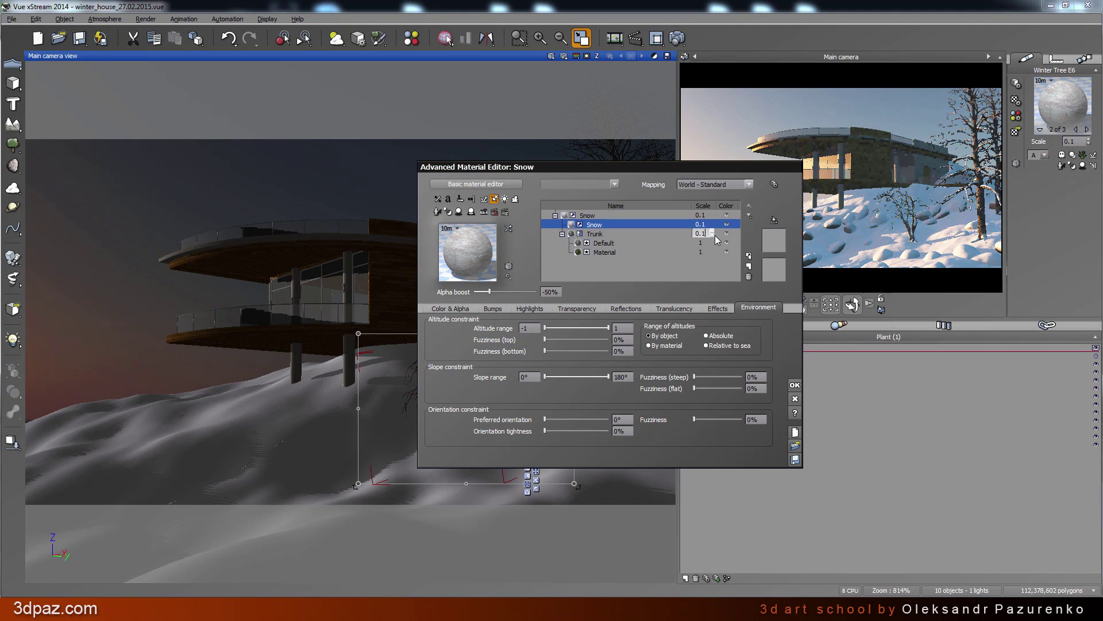
left_click_drag(489, 292, 550, 292)
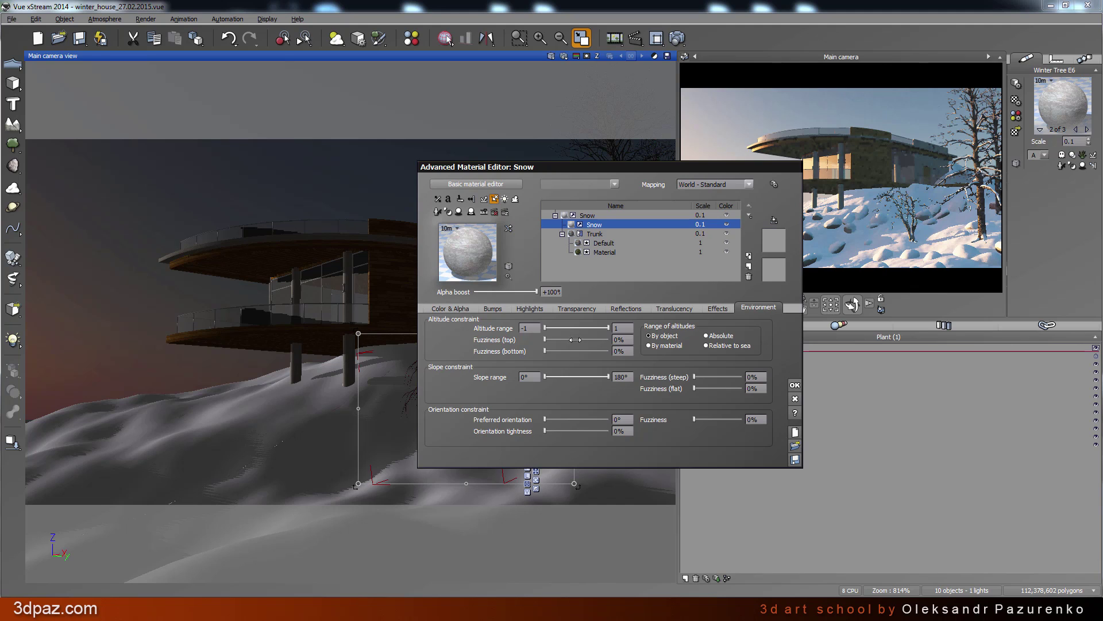
Limit the Snow layer over the Trunk material to a maximum slope of 80° with 2% steep fuzziness
left_click(624, 376)
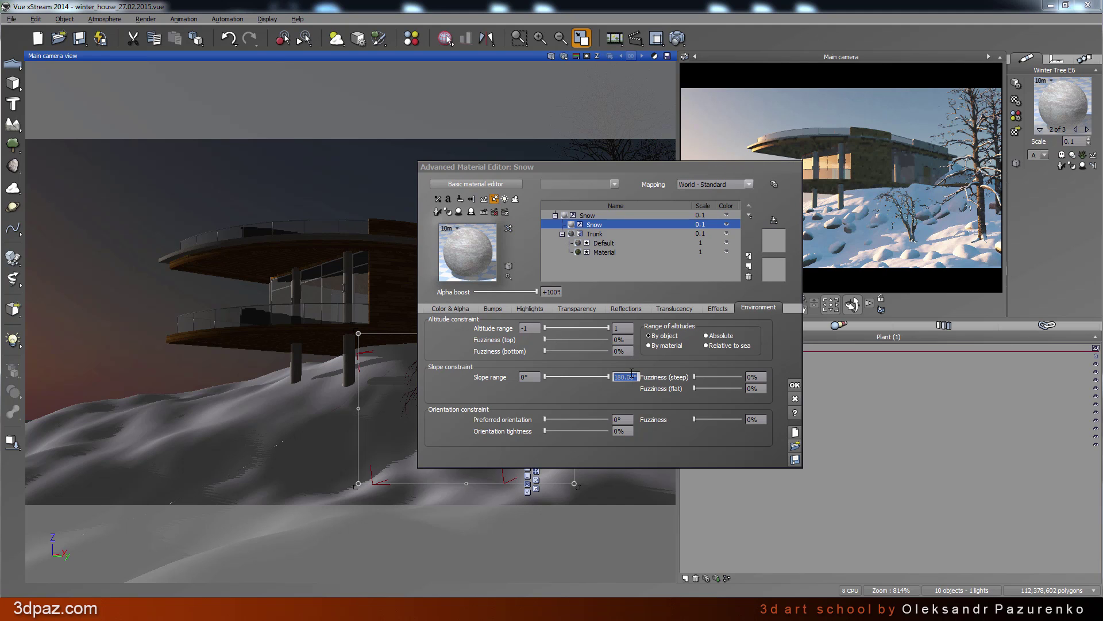
left_click(754, 376)
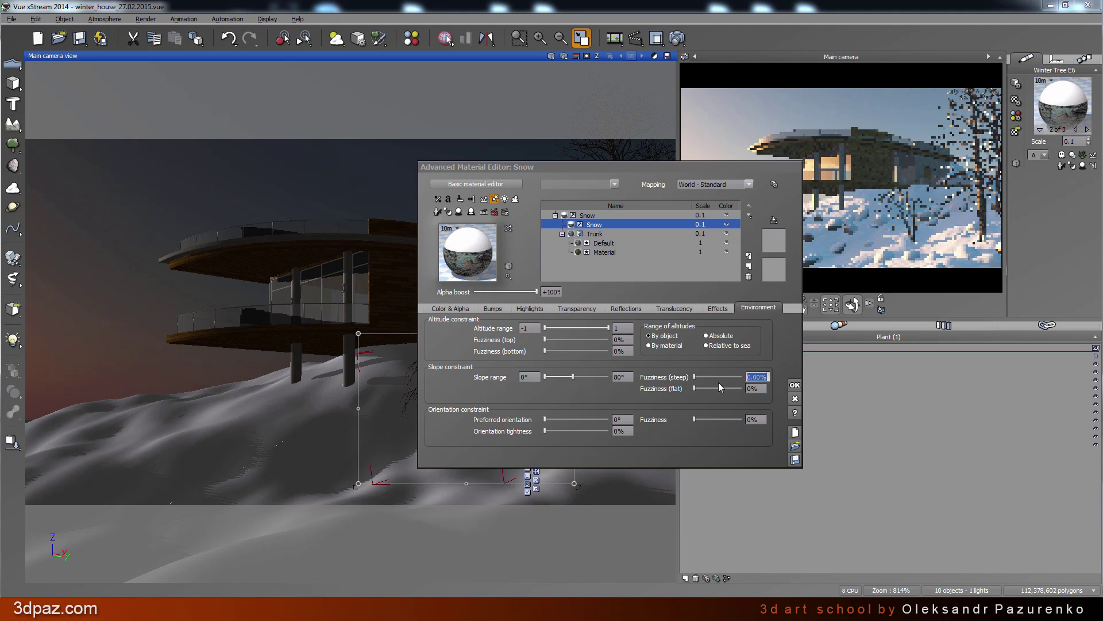
type("2")
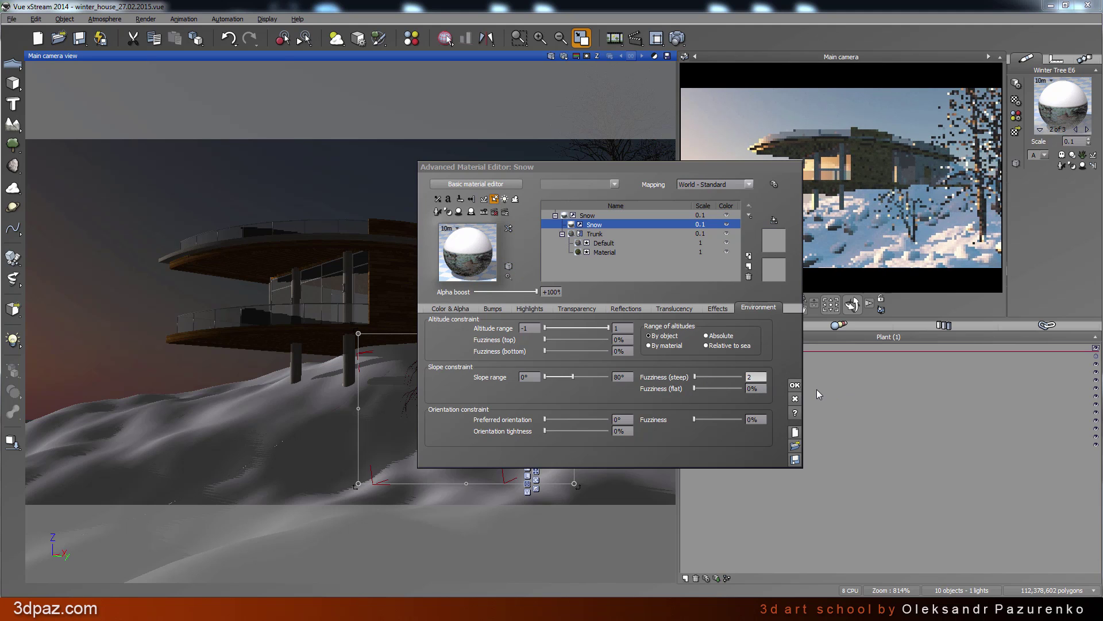
left_click(796, 385)
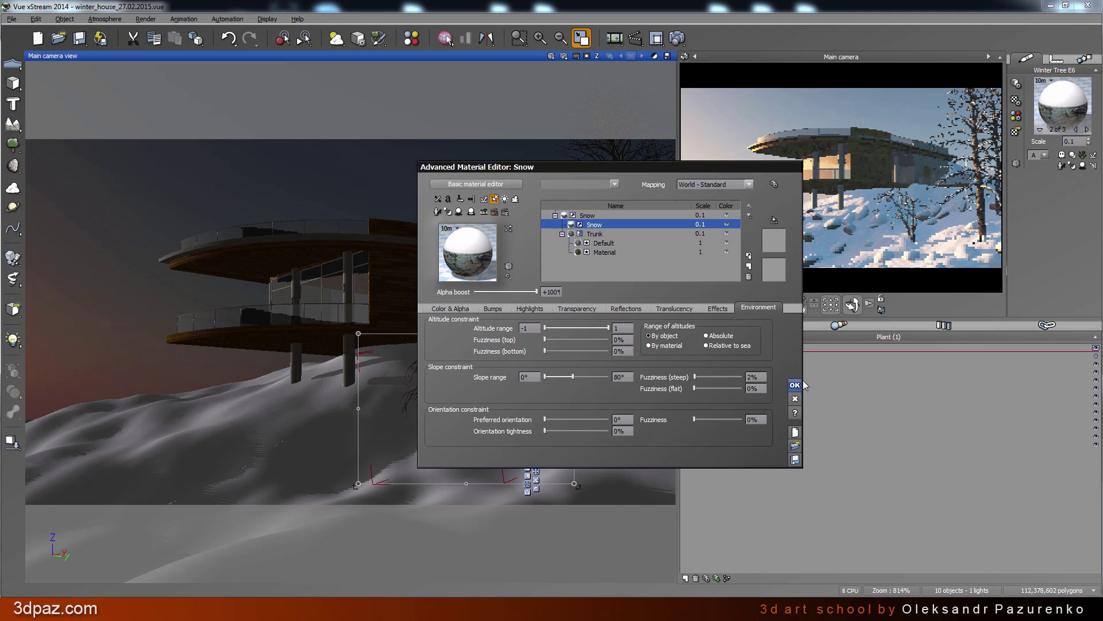
Open the Branches material of Winter Tree E6 for editing and add a Snow layer on top of it
right_click(1064, 97)
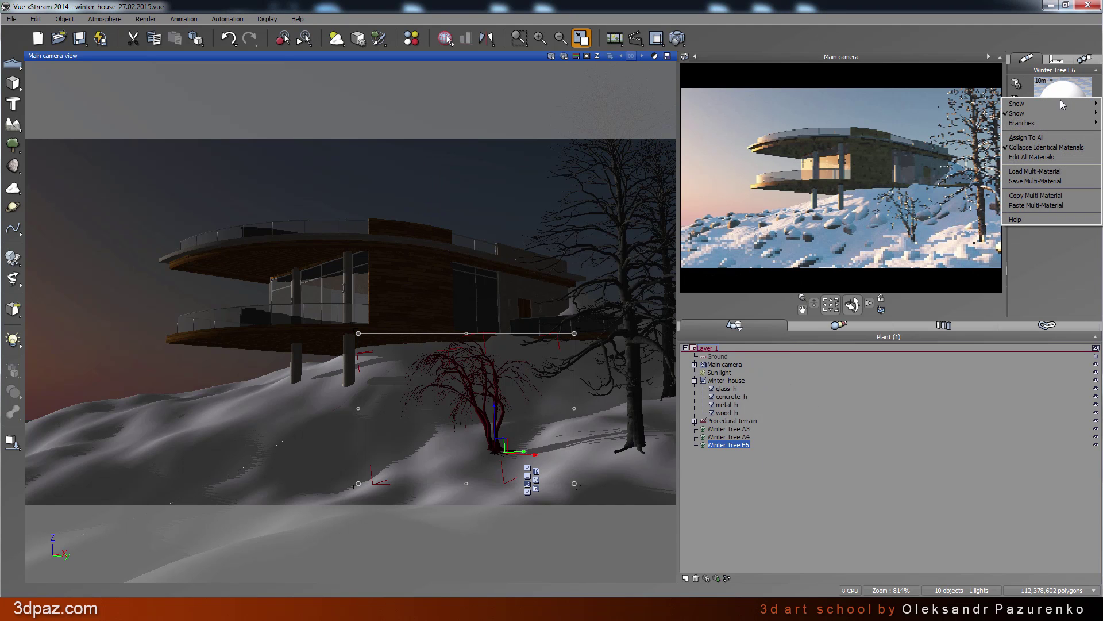
mouse_move(1029, 127)
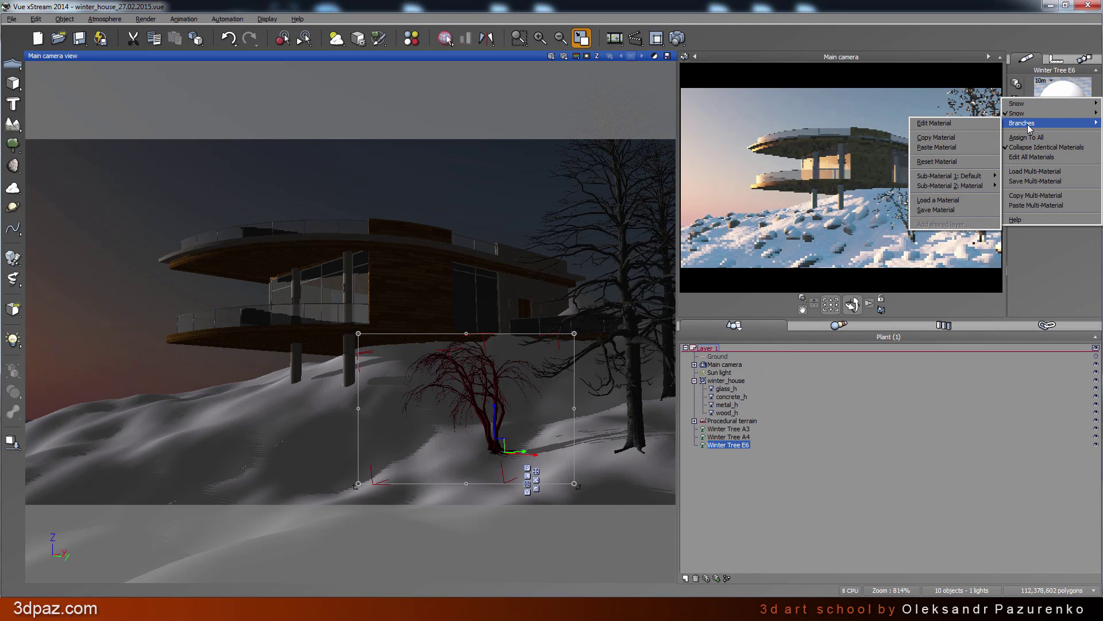
left_click(964, 123)
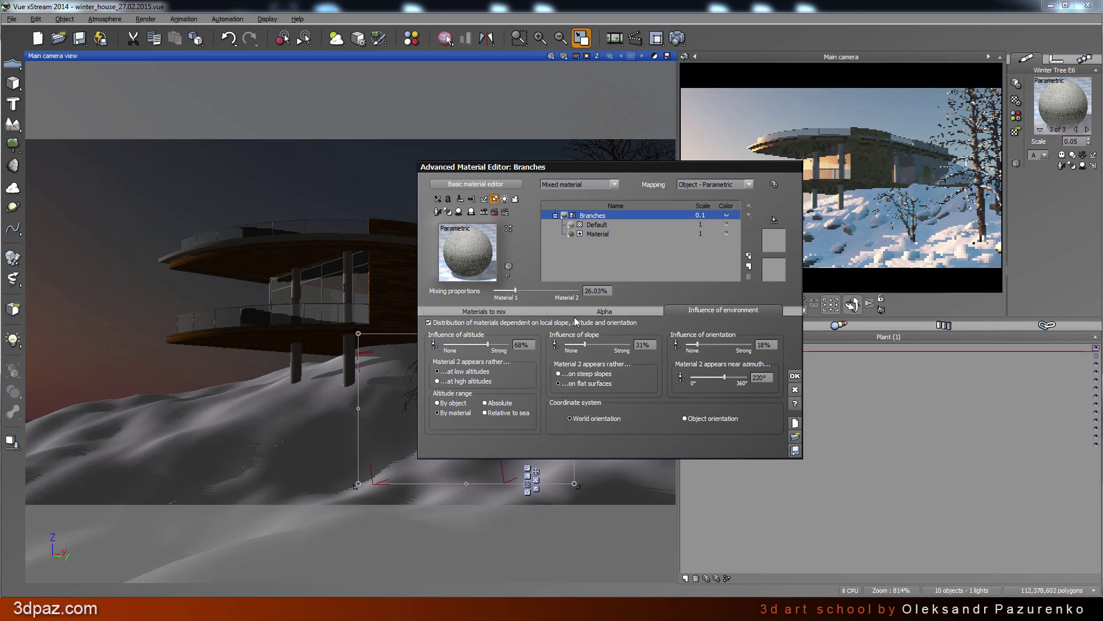
left_click(749, 256)
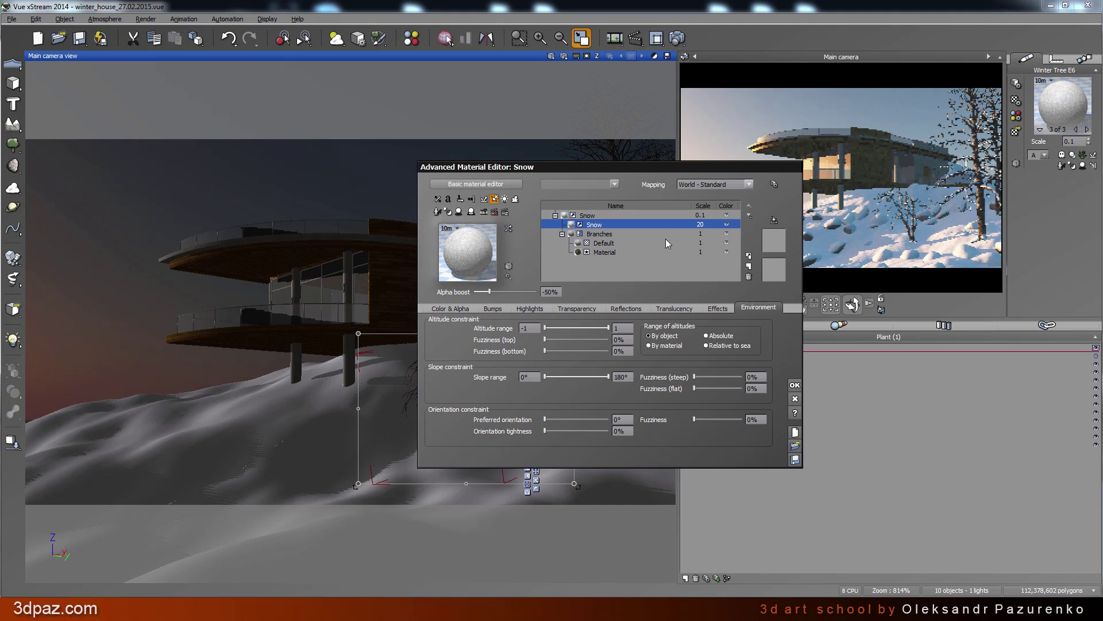
Set the Snow and Branches layer scales to 0.1 and raise the Snow layer's alpha boost to +100%
type("0.1")
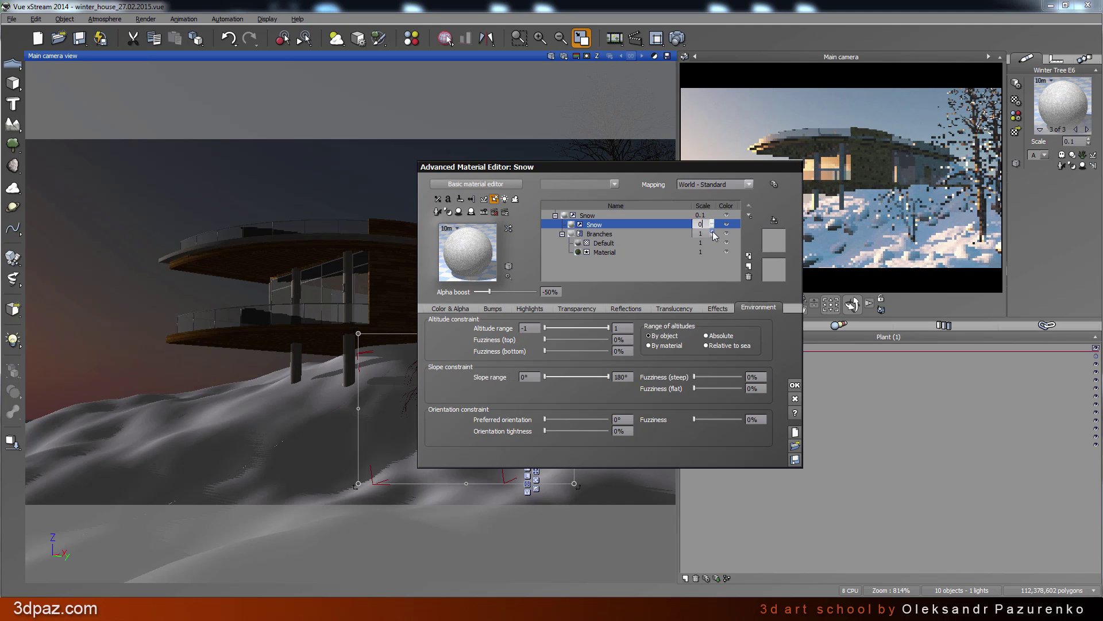
double_click(704, 233)
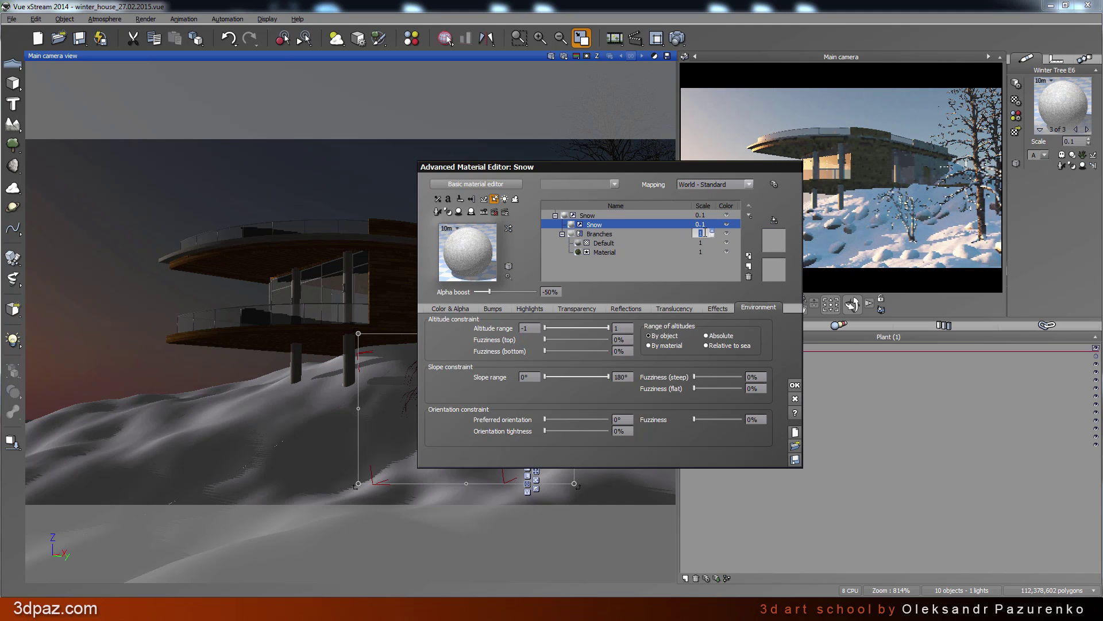
type("0.")
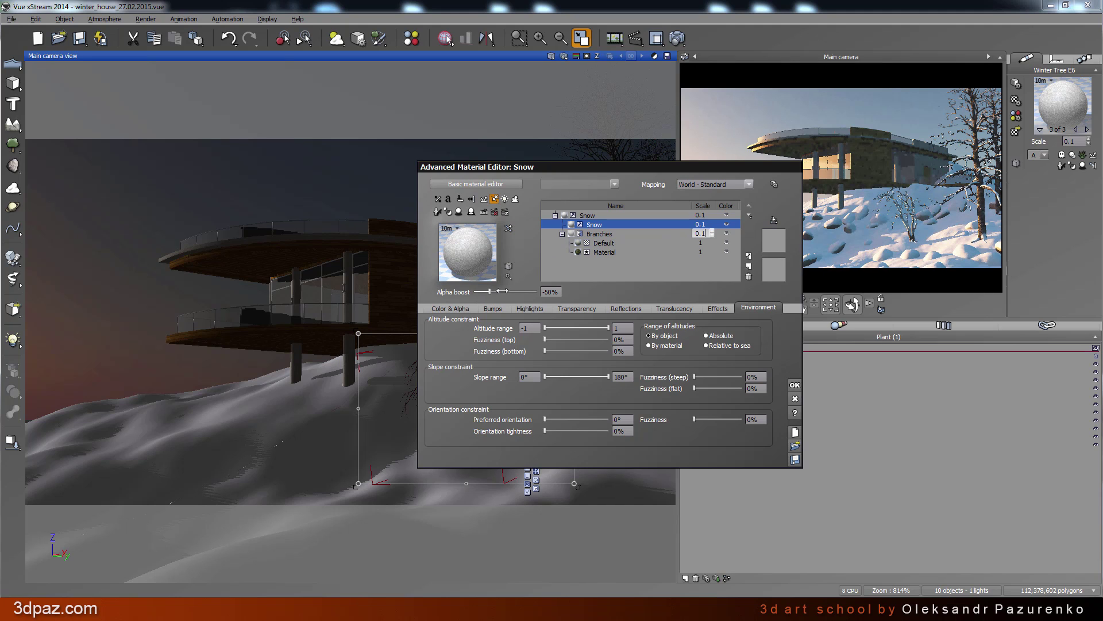
left_click_drag(503, 291, 553, 301)
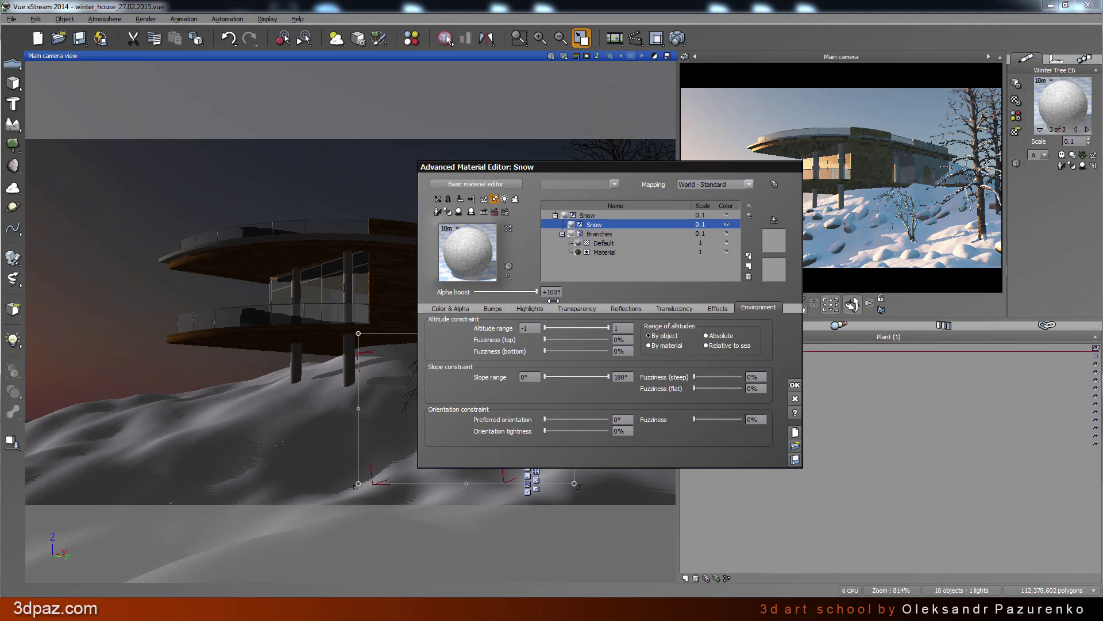
Limit the Snow layer over the Branches material to a maximum slope of 80° with 2% steep fuzziness
left_click(630, 375)
key("Return")
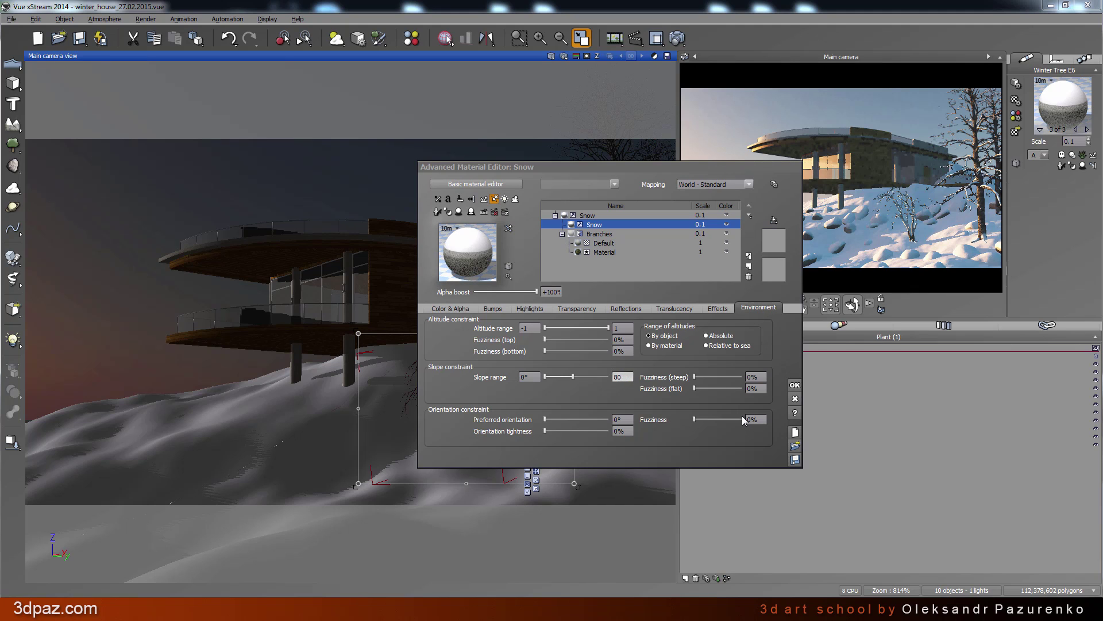
left_click(755, 376)
type("2")
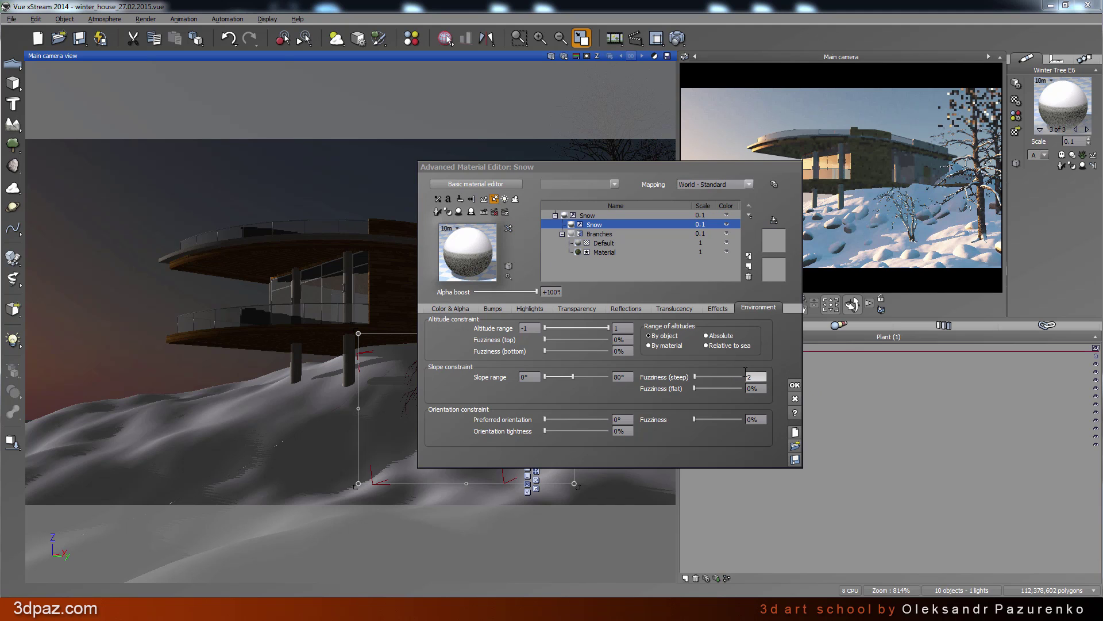
left_click(795, 385)
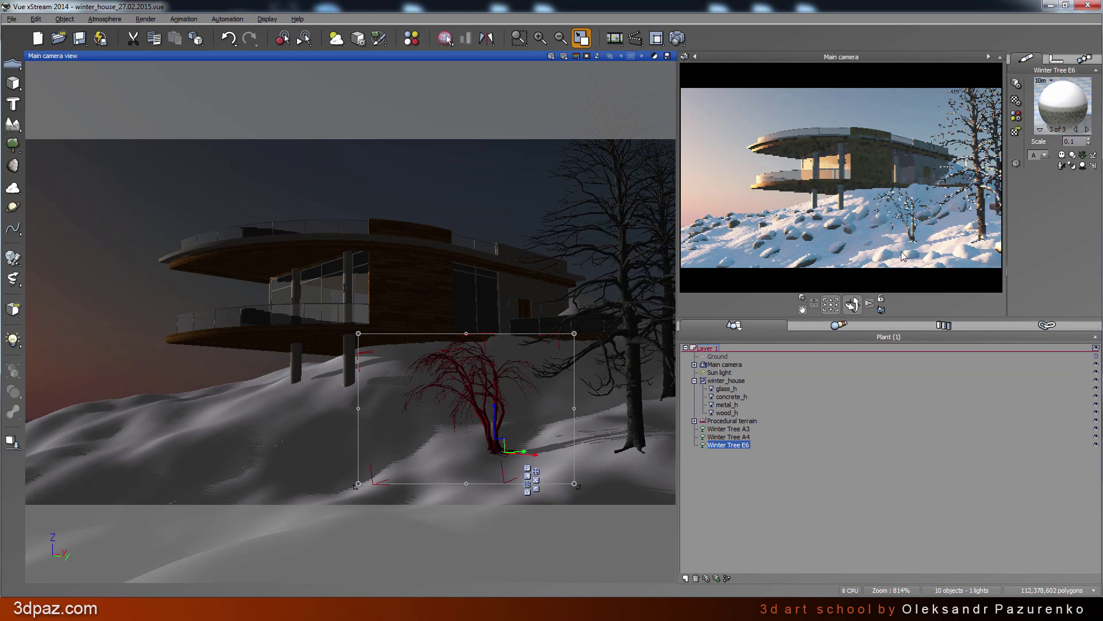
Render the area around the small tree and examine the snow on its trunk and branches and its base up close
left_click(656, 38)
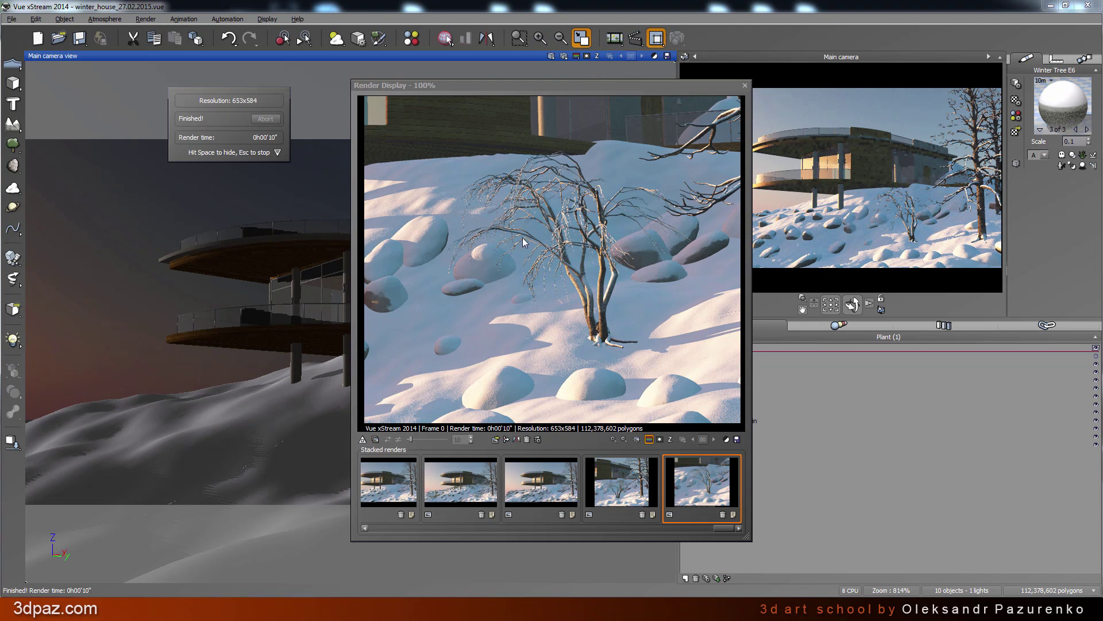
left_click(641, 319)
scroll(607, 284, "up", 4)
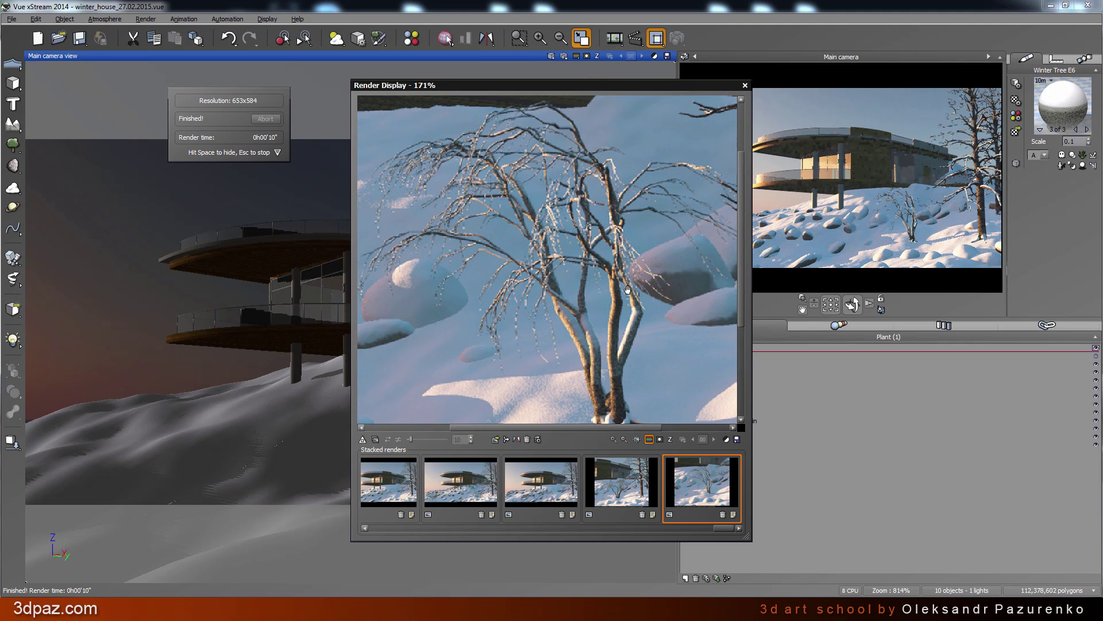
left_click_drag(559, 278, 561, 210)
left_click_drag(636, 364, 636, 303)
scroll(636, 302, "down", 2)
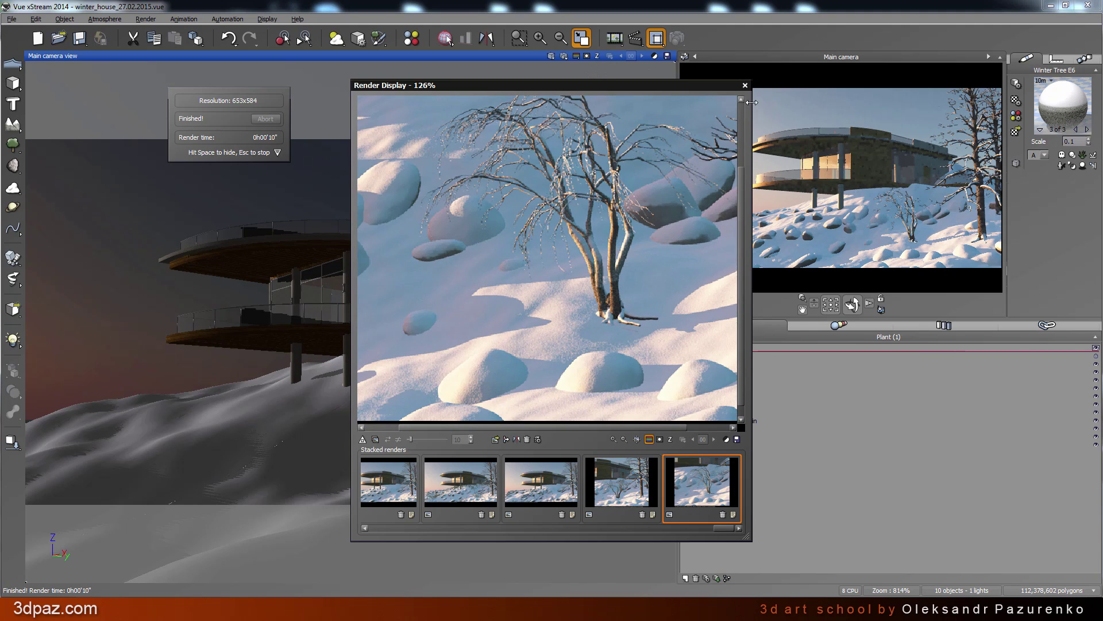
left_click(745, 86)
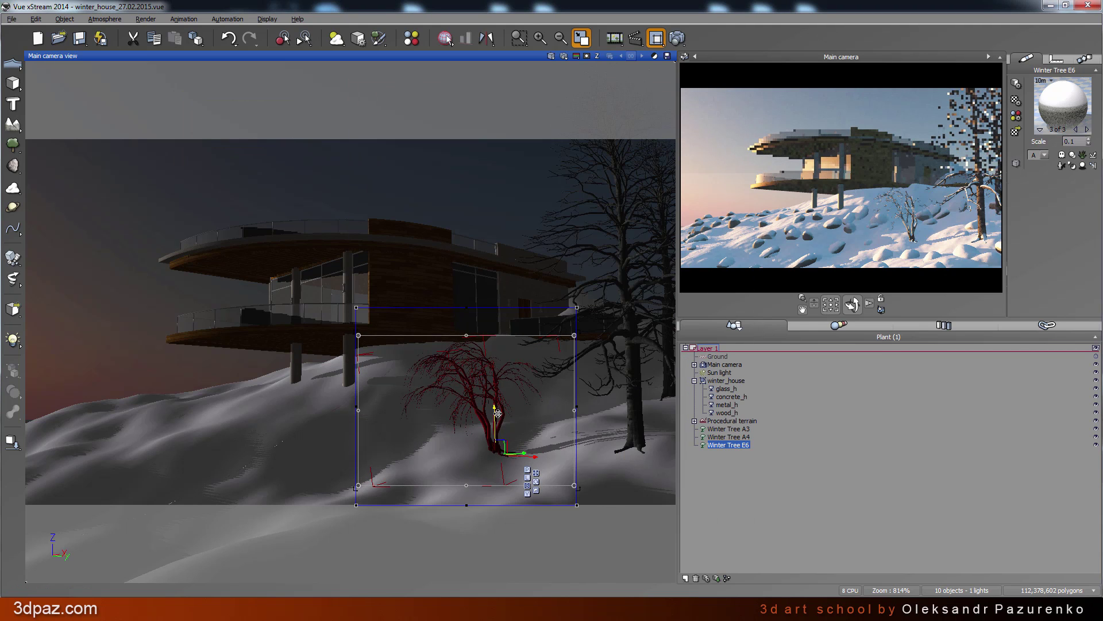
Lower Winter Tree E6 slightly into the snow and rotate it a little with the rotation gizmo
left_click(537, 486)
left_click_drag(525, 451, 523, 456)
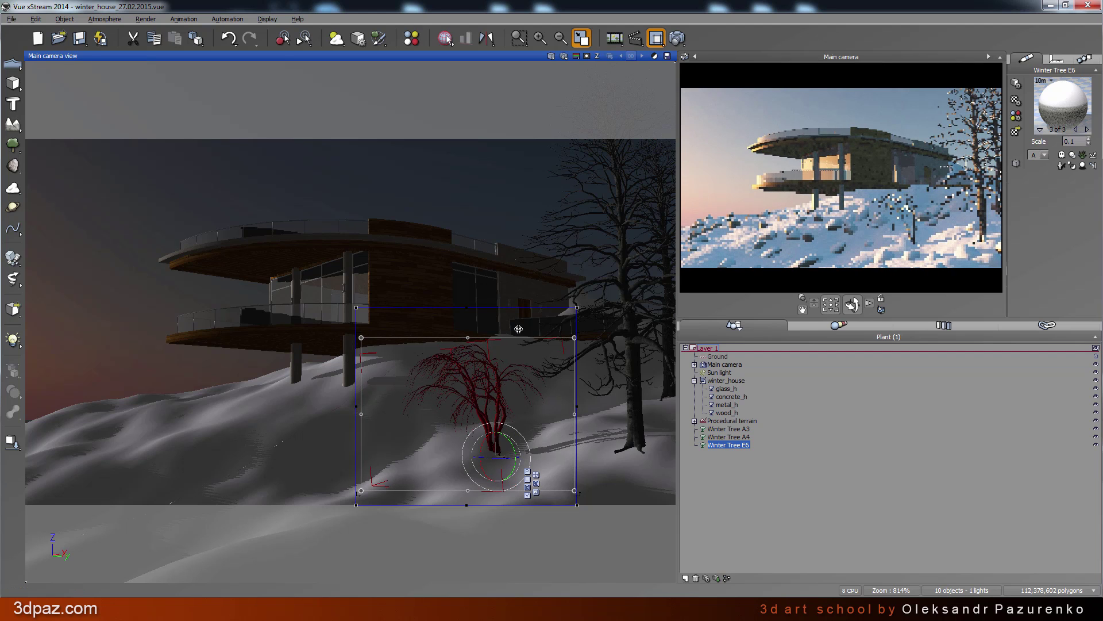
Check how Winter Tree E6 and Winter Tree E7 sit around the house by selecting each in turn
left_click(497, 185)
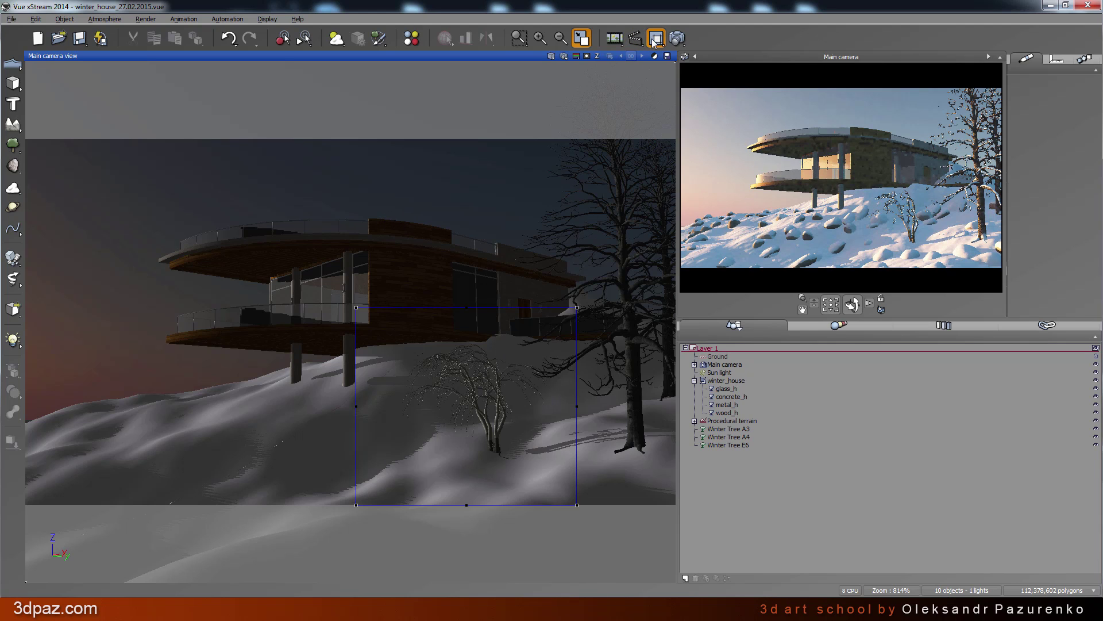
left_click(489, 403)
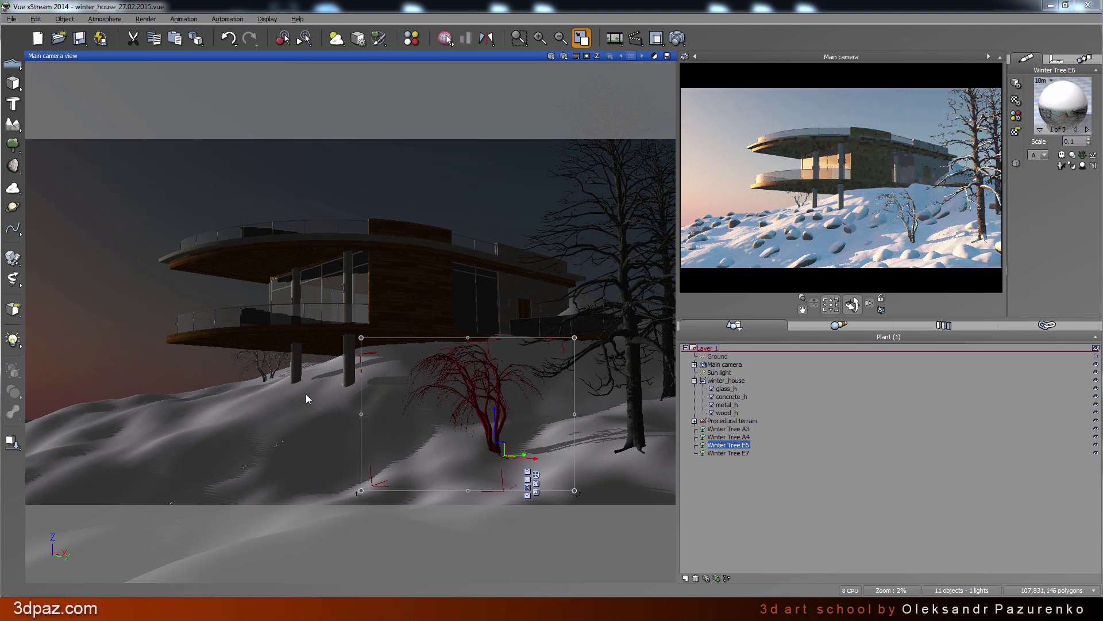
left_click(739, 453)
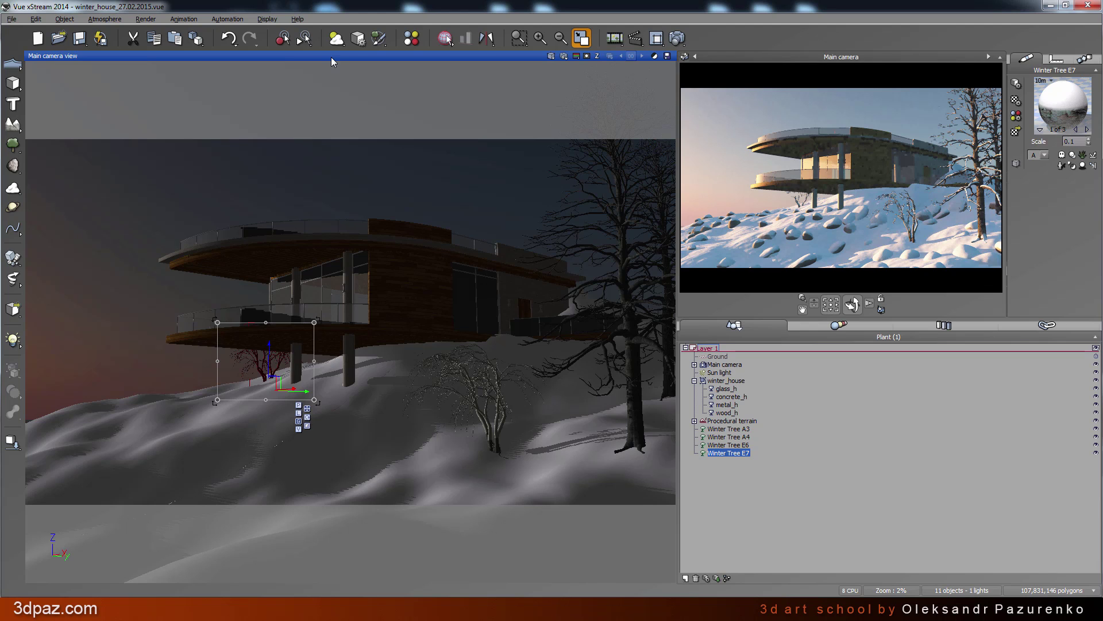
Show all four views and add a new standard terrain object to the scene
double_click(380, 56)
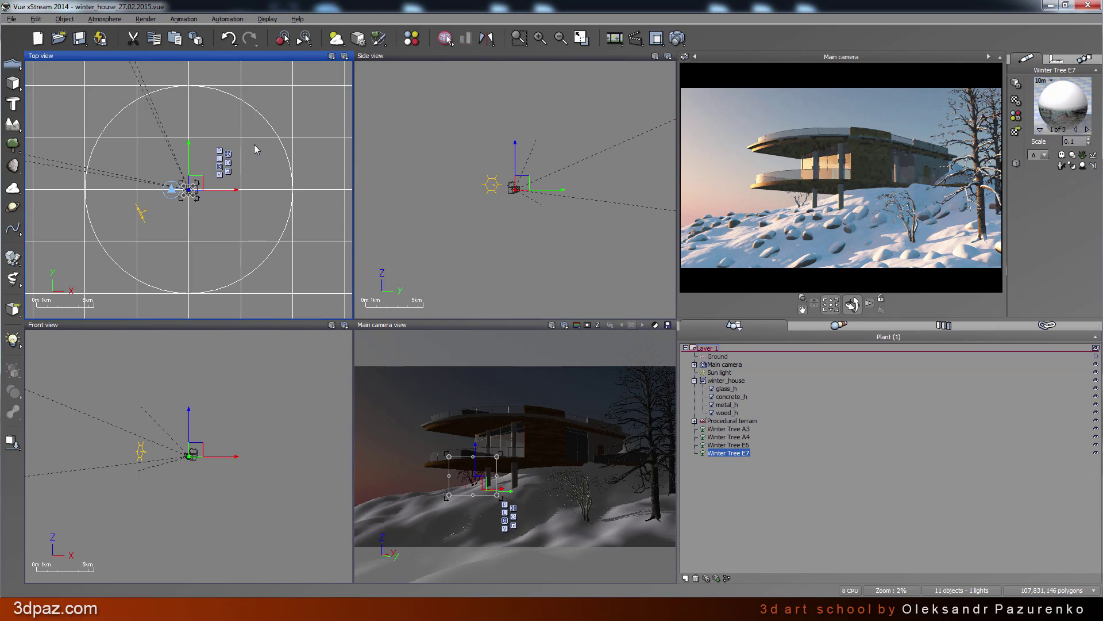
scroll(255, 145, "up", 3)
right_click_drag(109, 253, 174, 214)
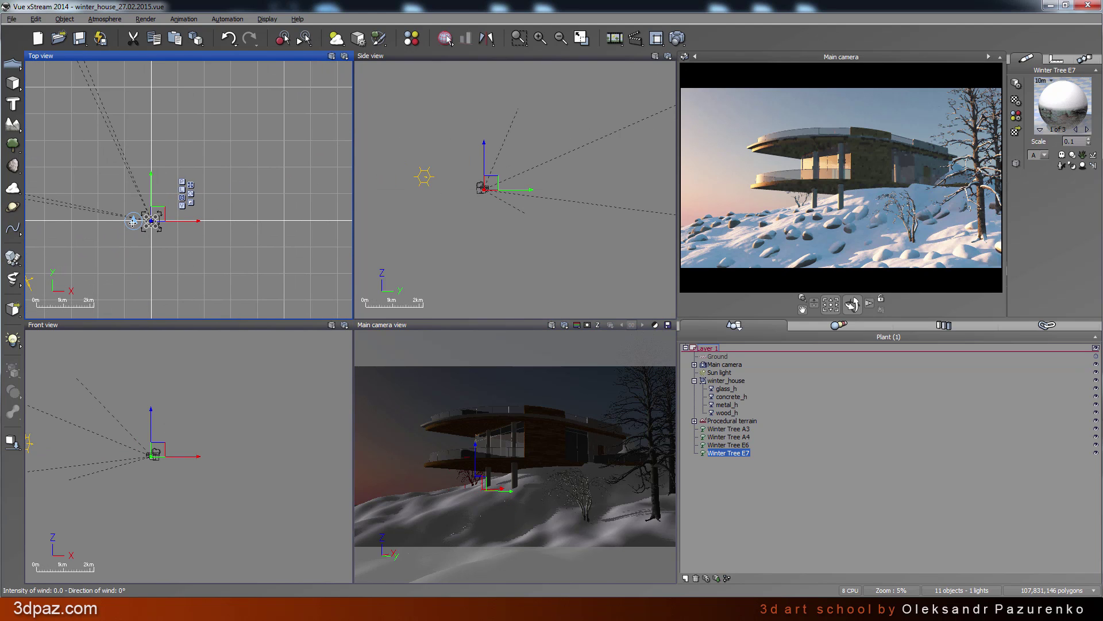
left_click(165, 251)
scroll(174, 239, "up", 2)
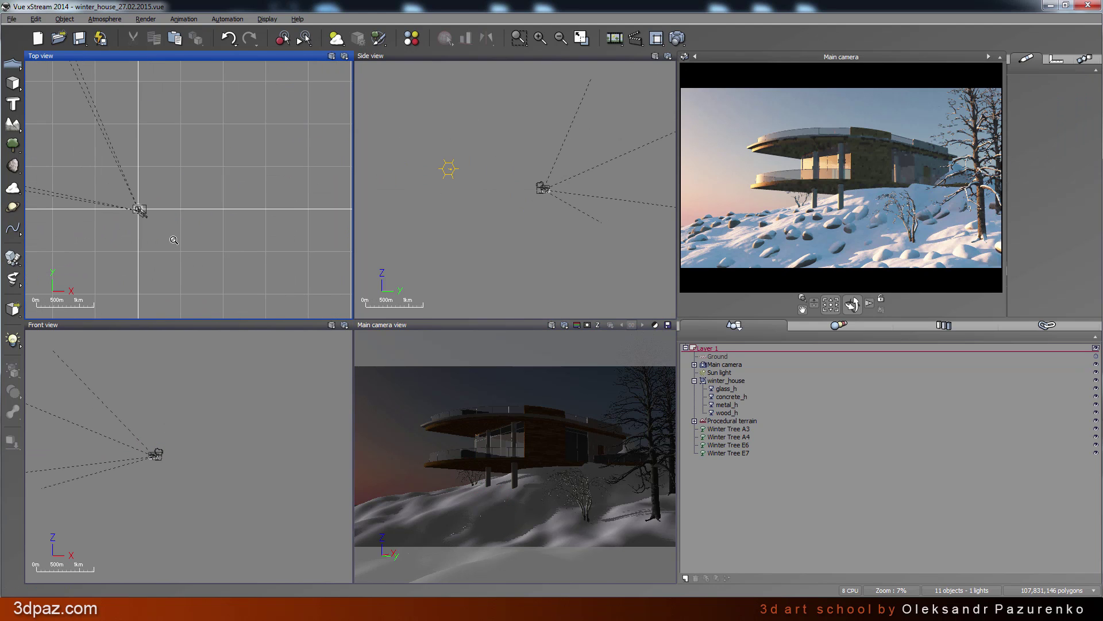
right_click_drag(217, 149, 235, 170)
scroll(202, 204, "up", 5)
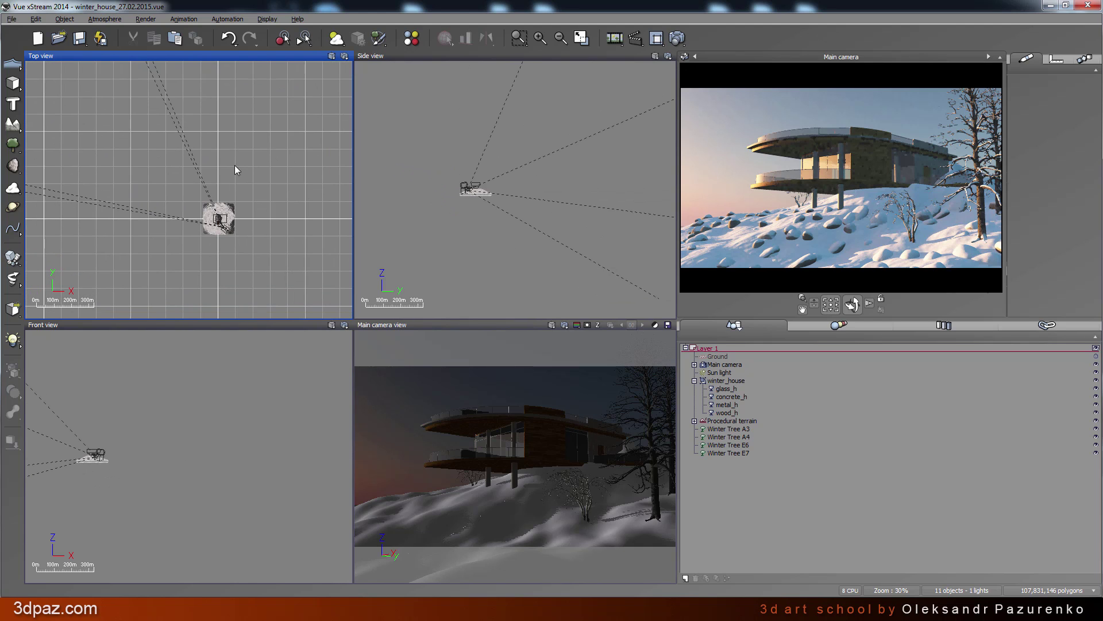
left_click(13, 124)
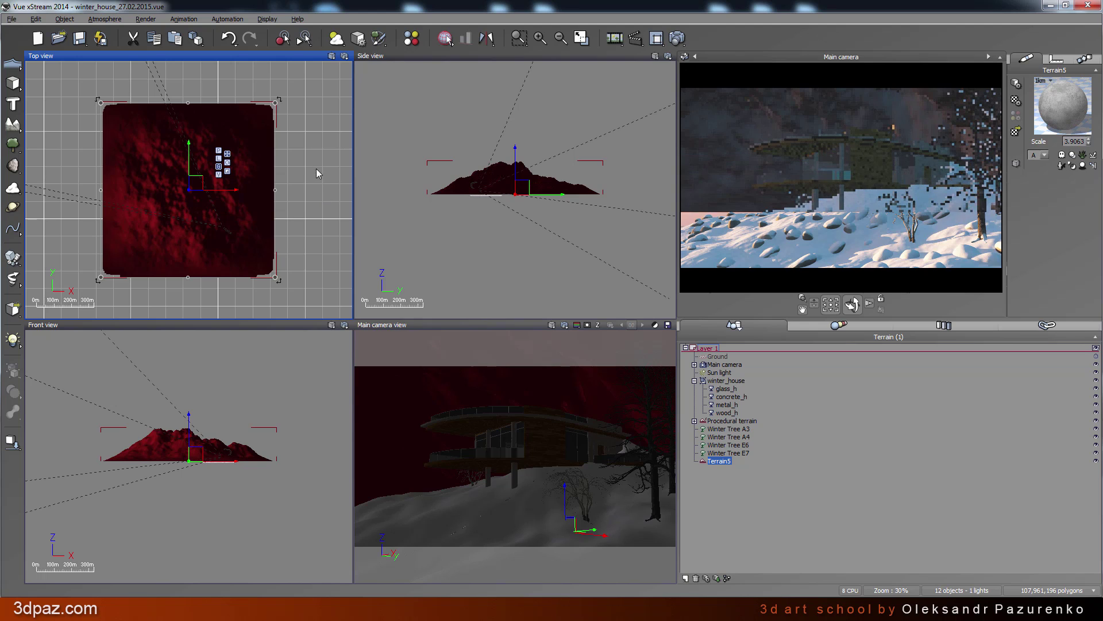
Move the new terrain into the distance behind the house and shift it slightly sideways in the main camera view
right_click_drag(308, 156, 202, 134)
scroll(300, 158, "down", 3)
left_click_drag(203, 134, 175, 125)
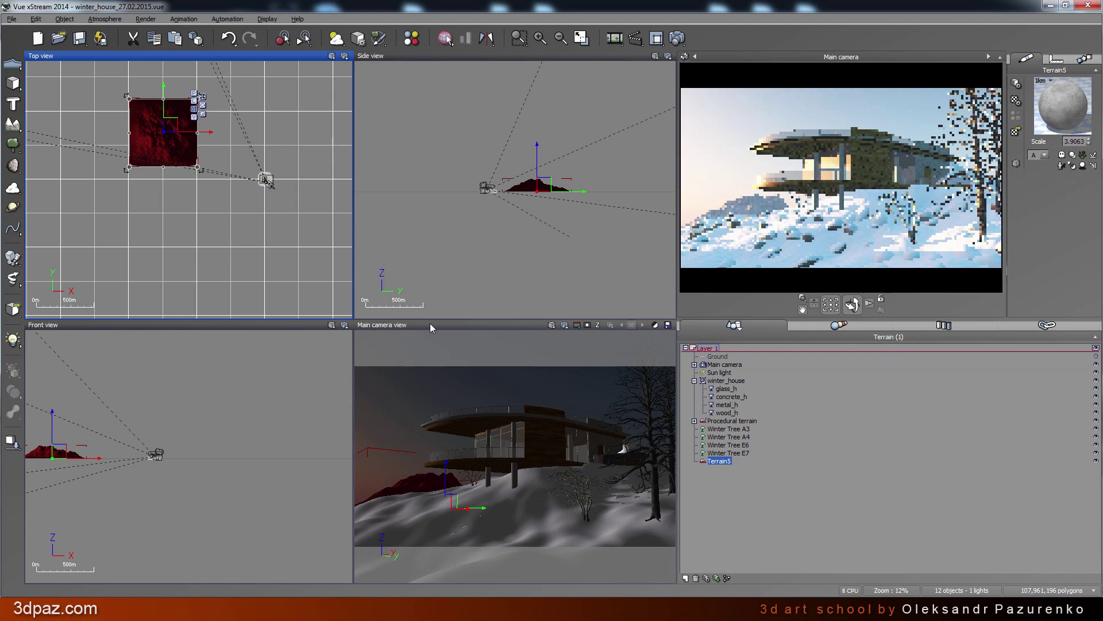
double_click(489, 323)
left_click_drag(241, 427, 213, 427)
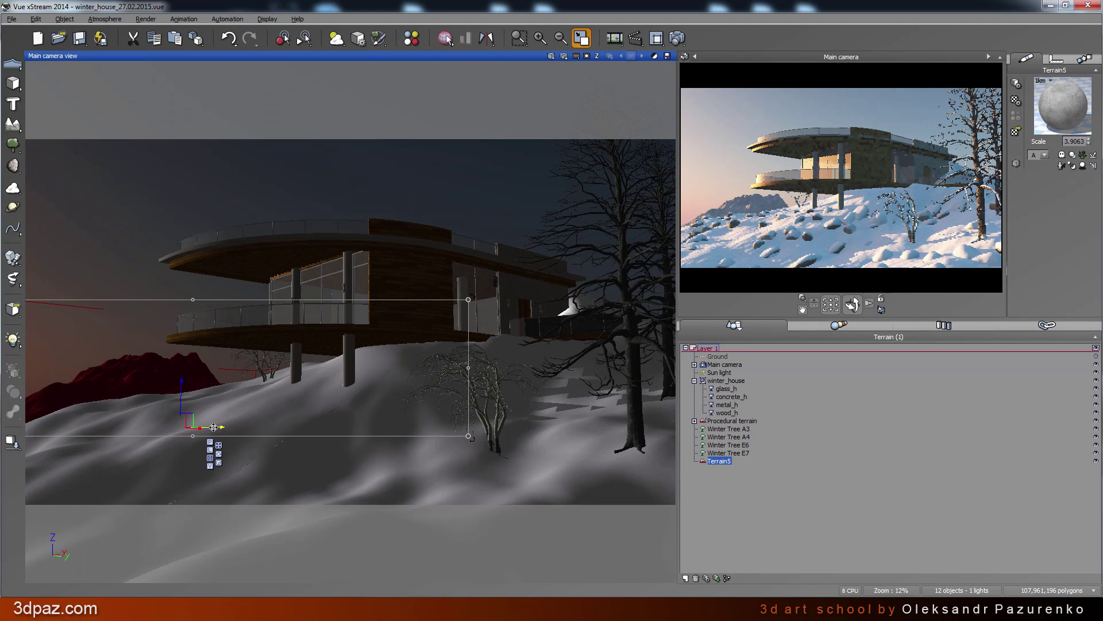
Move the terrain farther from the camera in the top view, enlarge it from its corner and adjust its position
double_click(364, 56)
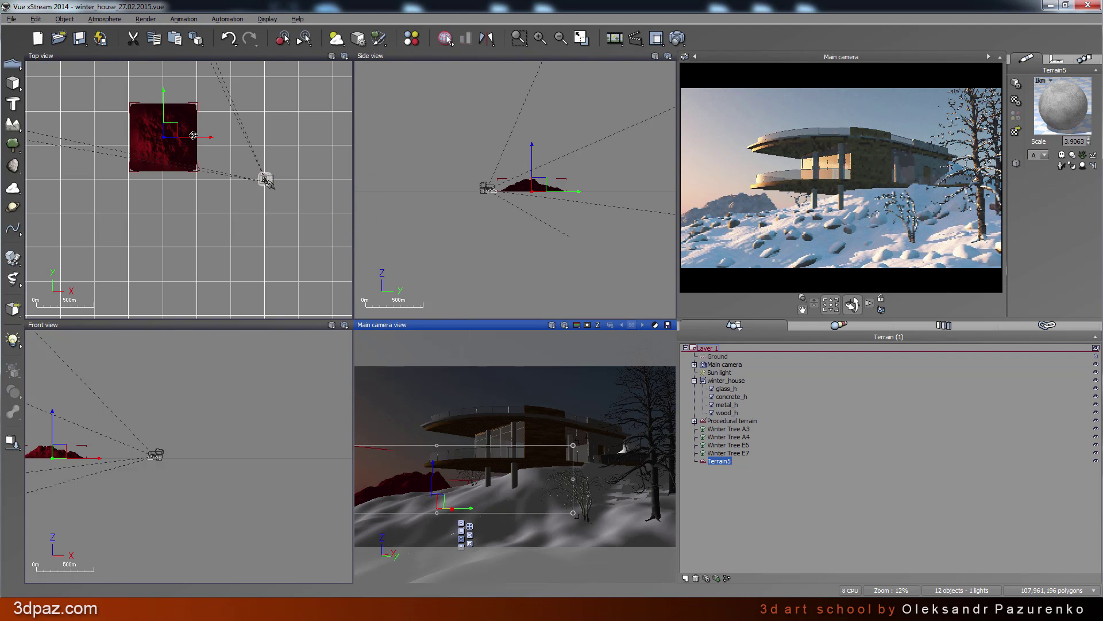
left_click_drag(174, 128, 122, 106)
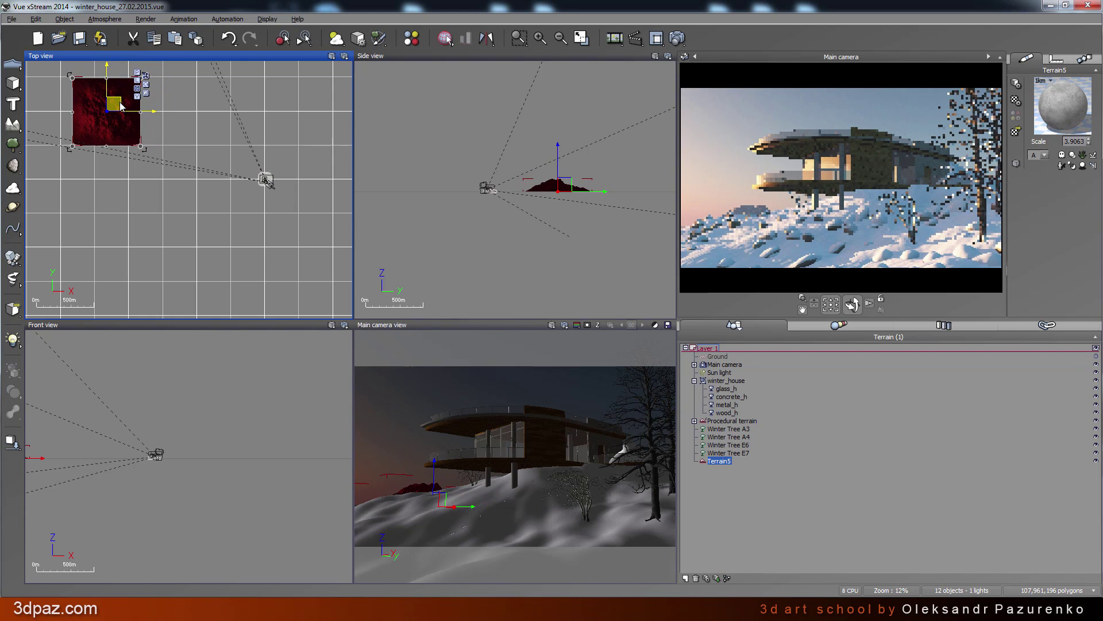
left_click_drag(121, 103, 111, 107)
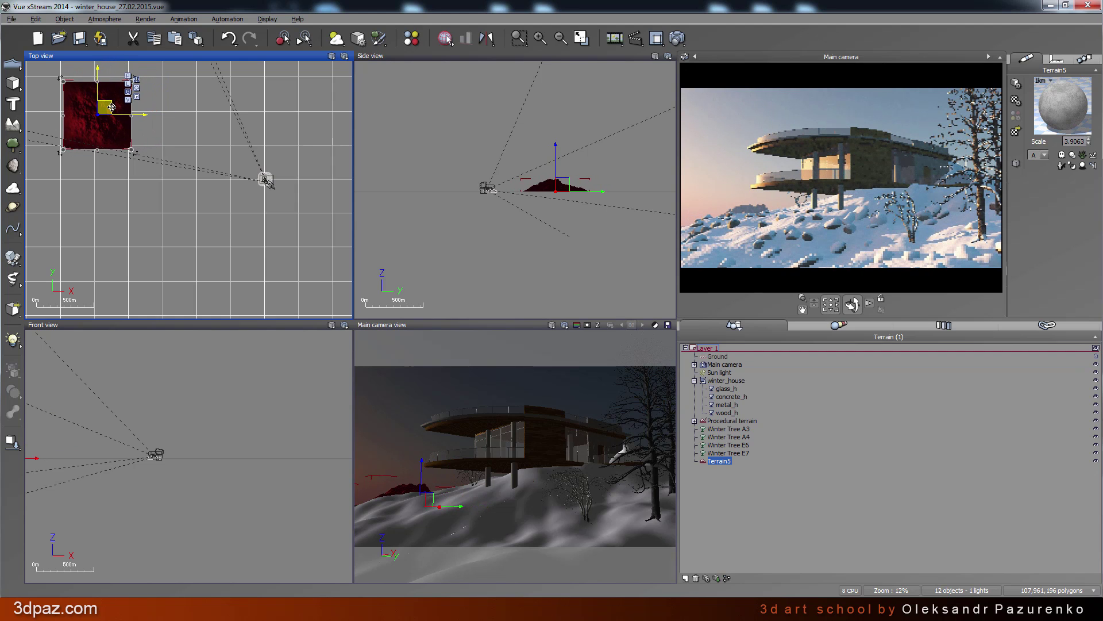
left_click_drag(132, 147, 156, 163)
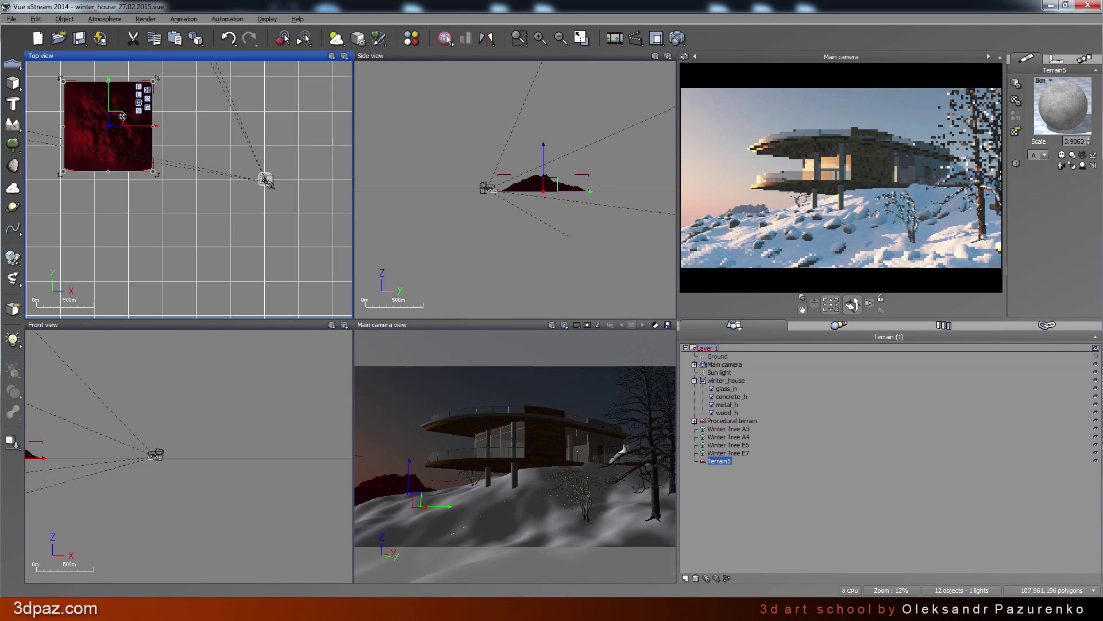
left_click_drag(123, 117, 123, 111)
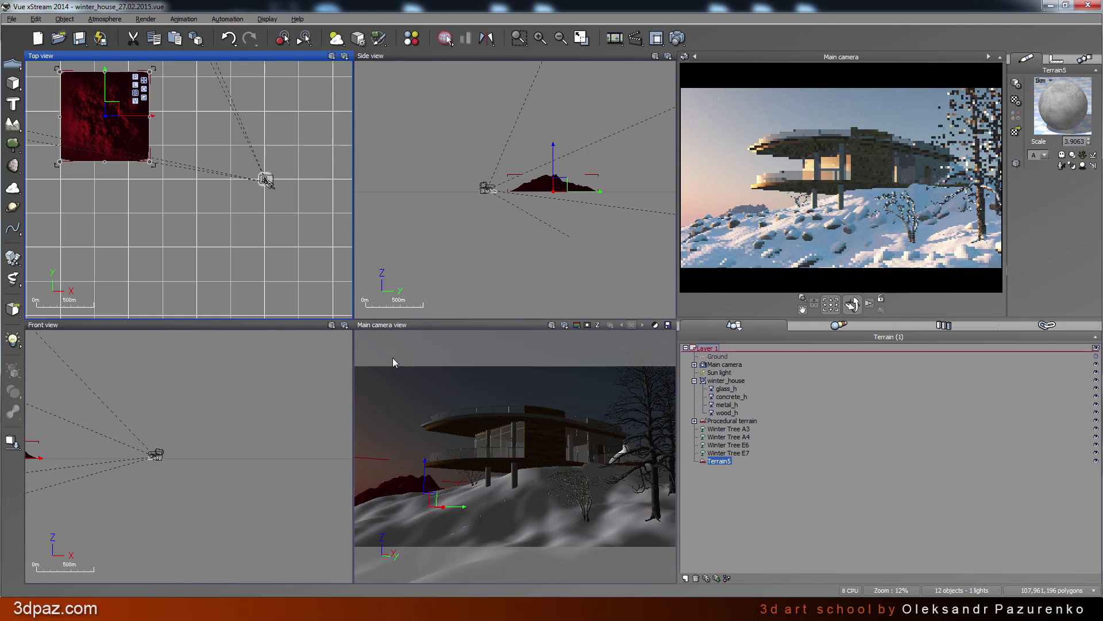
Stretch the background terrain vertically in the main camera view to make its mountains taller
double_click(416, 324)
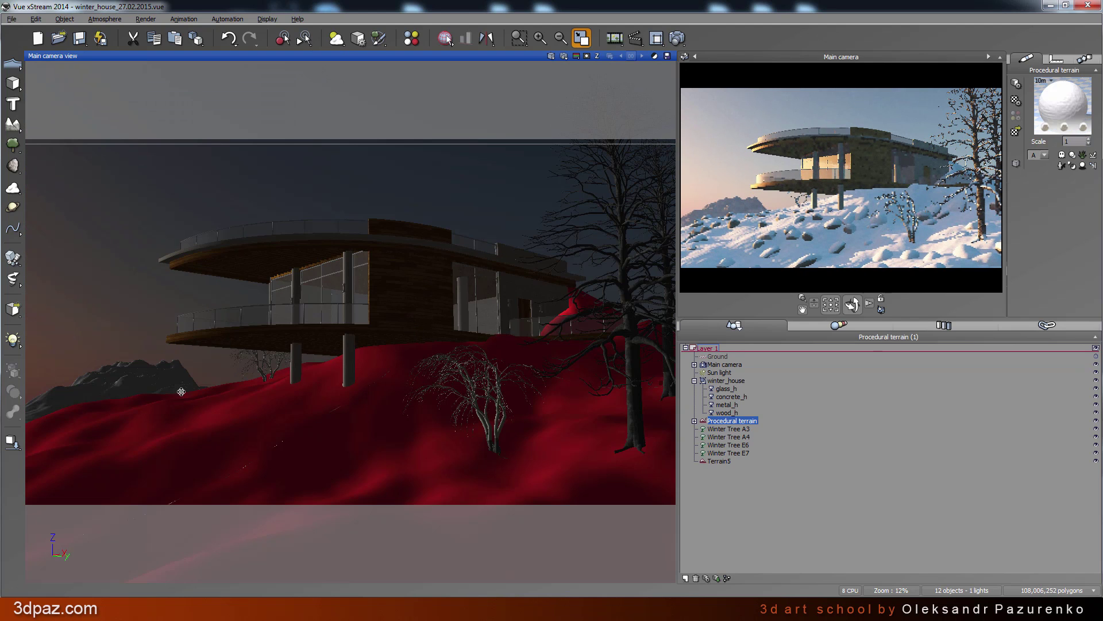
left_click(205, 459)
left_click(722, 461)
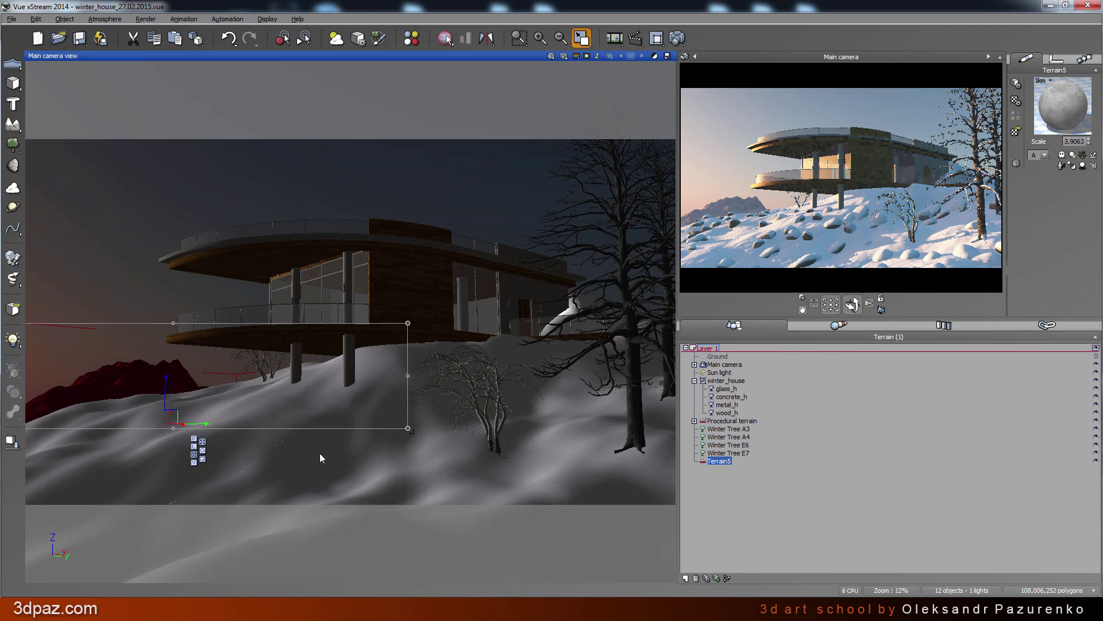
left_click(203, 460)
left_click_drag(168, 388, 167, 373)
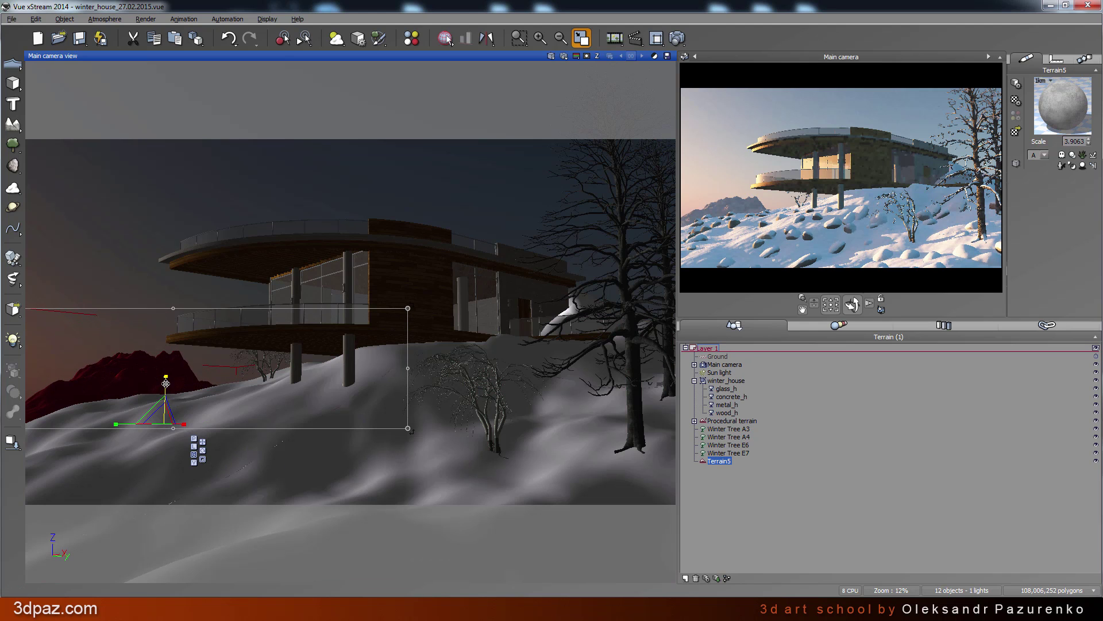
Rotate the background terrain about its vertical axis and adjust its scale to reshape the ridge seen behind the hill
left_click(202, 450)
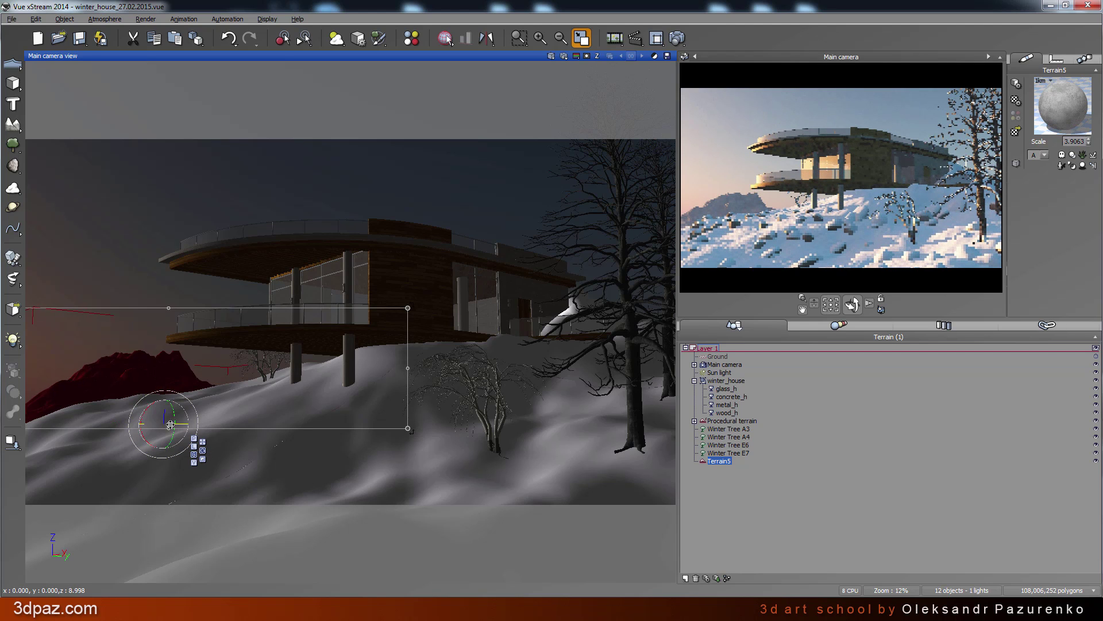
mouse_move(162, 425)
left_mouse_down()
mouse_move(196, 423)
mouse_move(179, 426)
left_mouse_up()
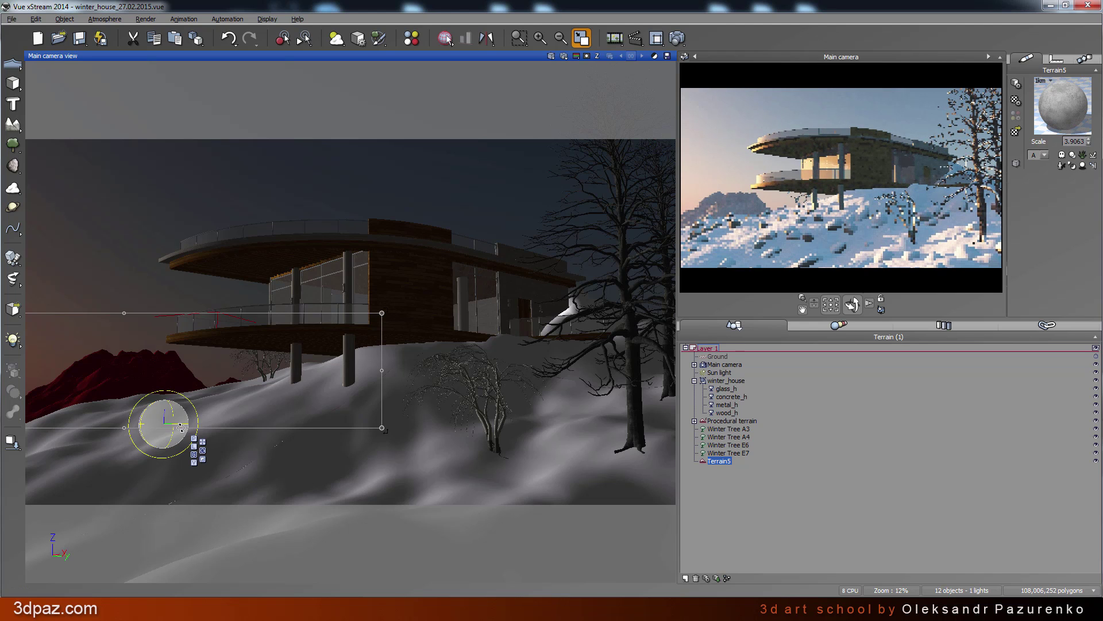
left_click_drag(181, 426, 106, 423)
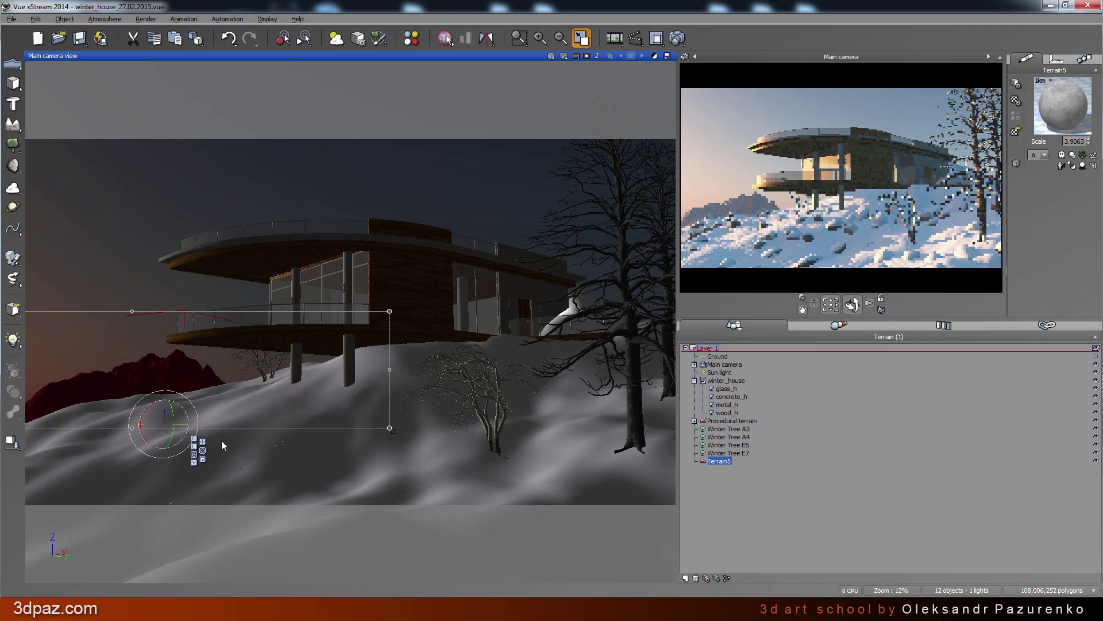
left_click(202, 459)
left_click_drag(167, 391, 243, 425)
left_click(203, 451)
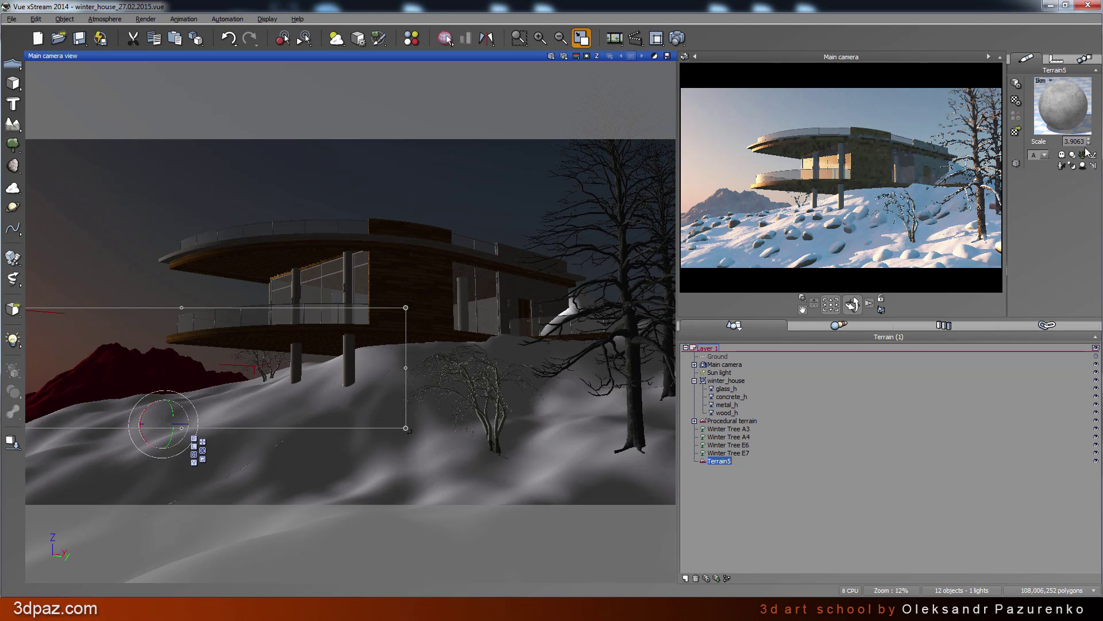
Load the Snowy Scrublands material from the Landscapes collection onto the background terrain
right_click(1065, 99)
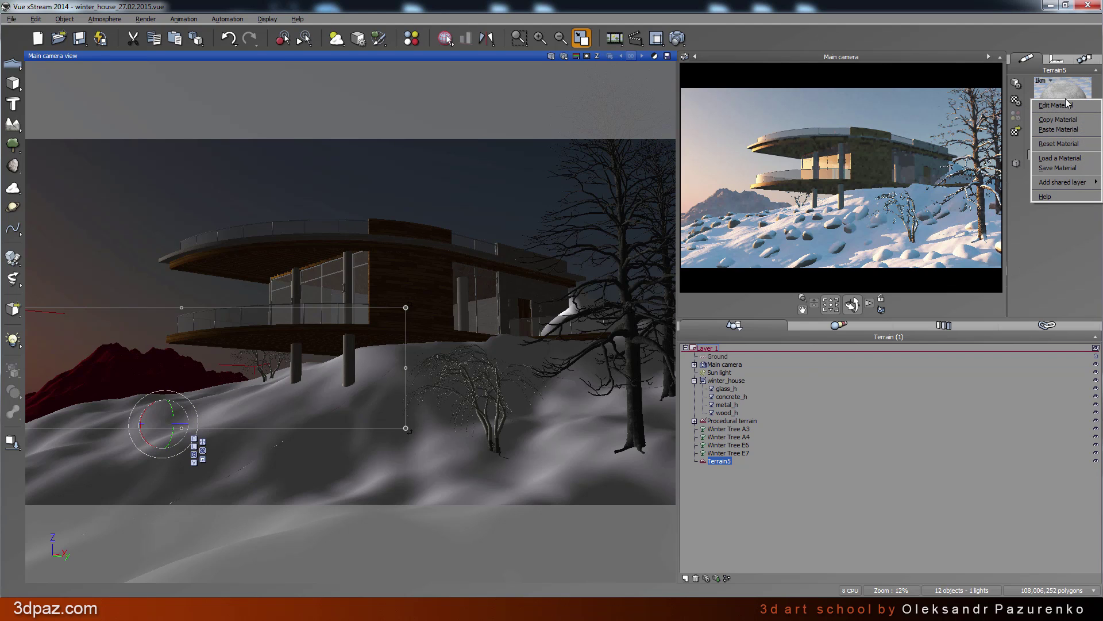
left_click(1060, 157)
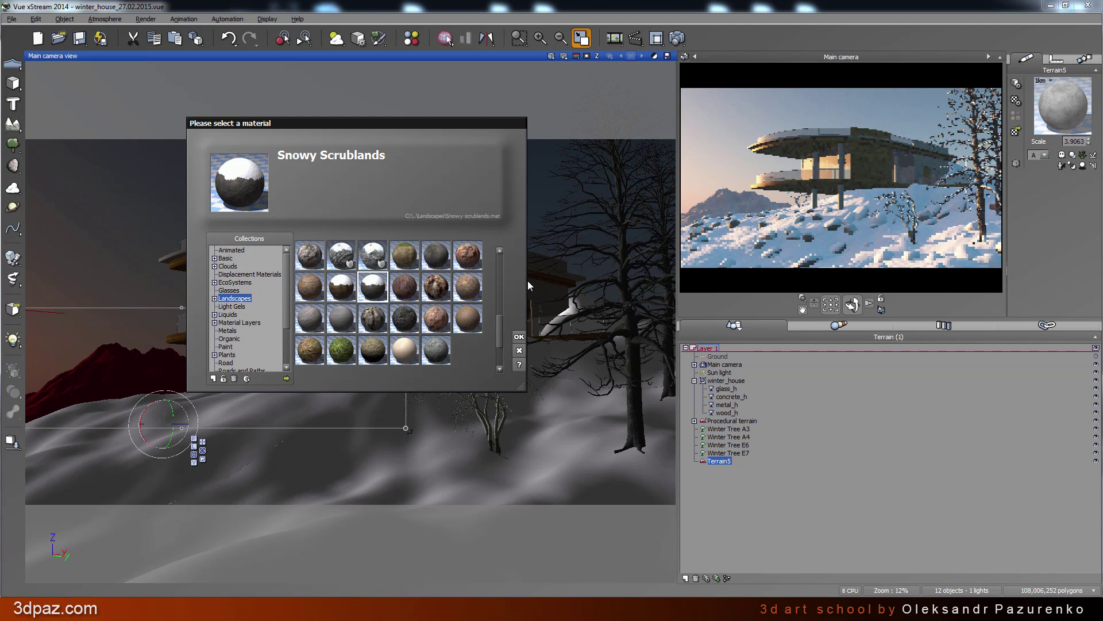
left_click(367, 290)
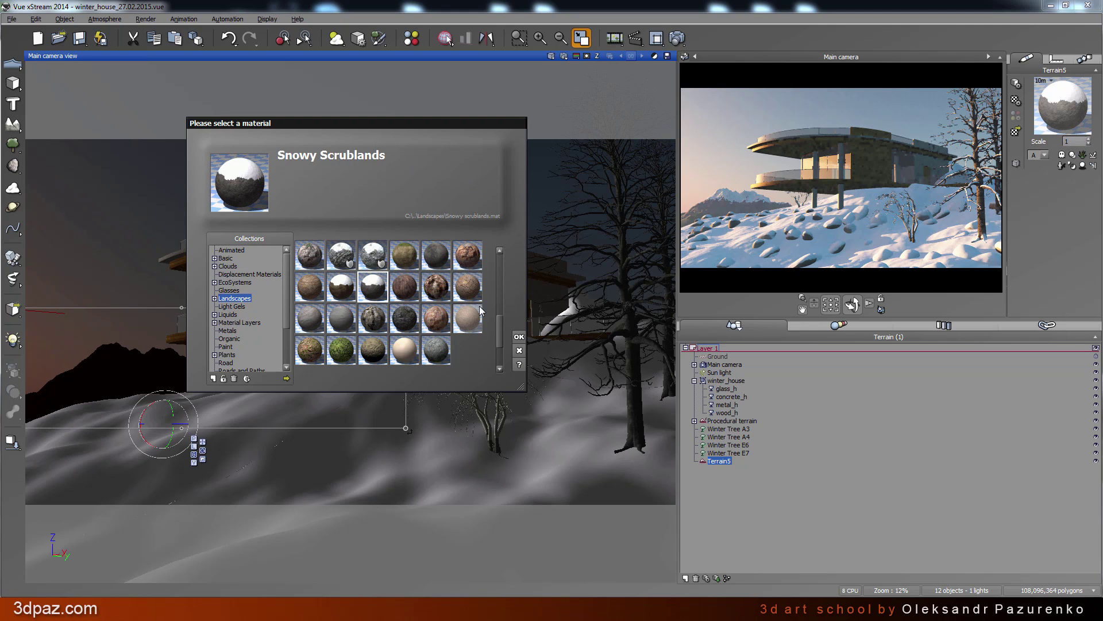
left_click(519, 338)
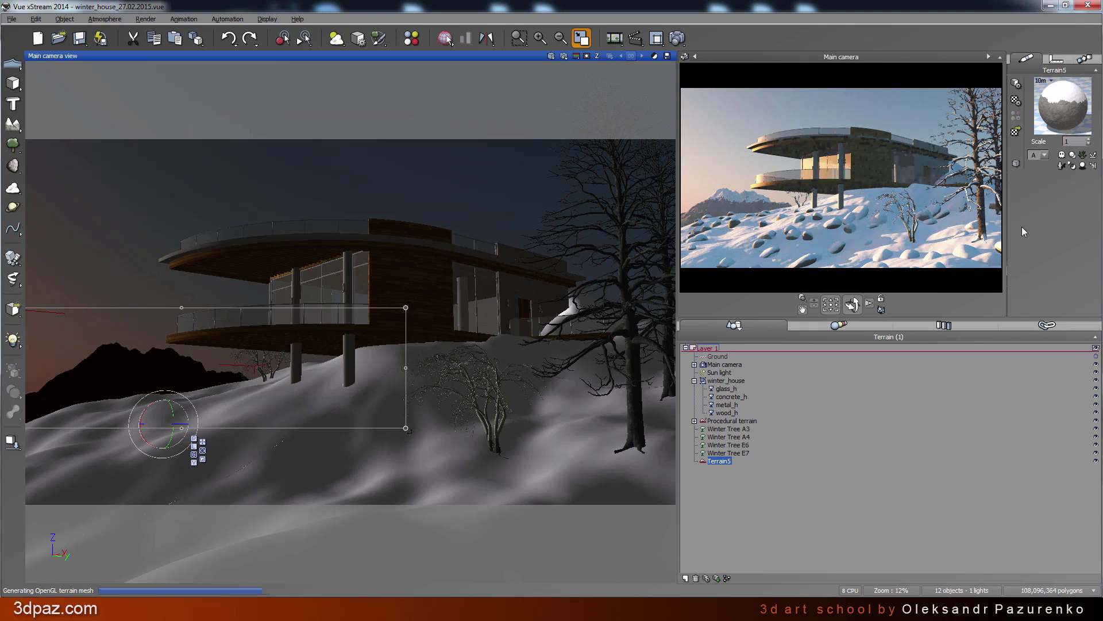
Edit the terrain's Snowy Scrublands material, trying several mixing proportions including 35% and setting them to 40%
right_click(1059, 112)
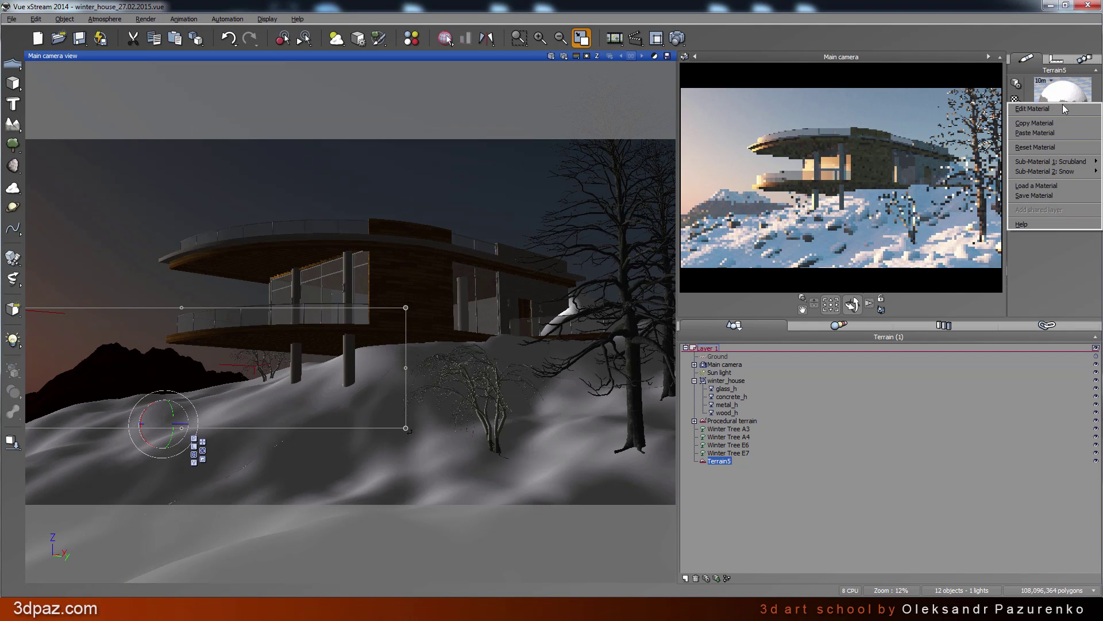
left_click(1052, 111)
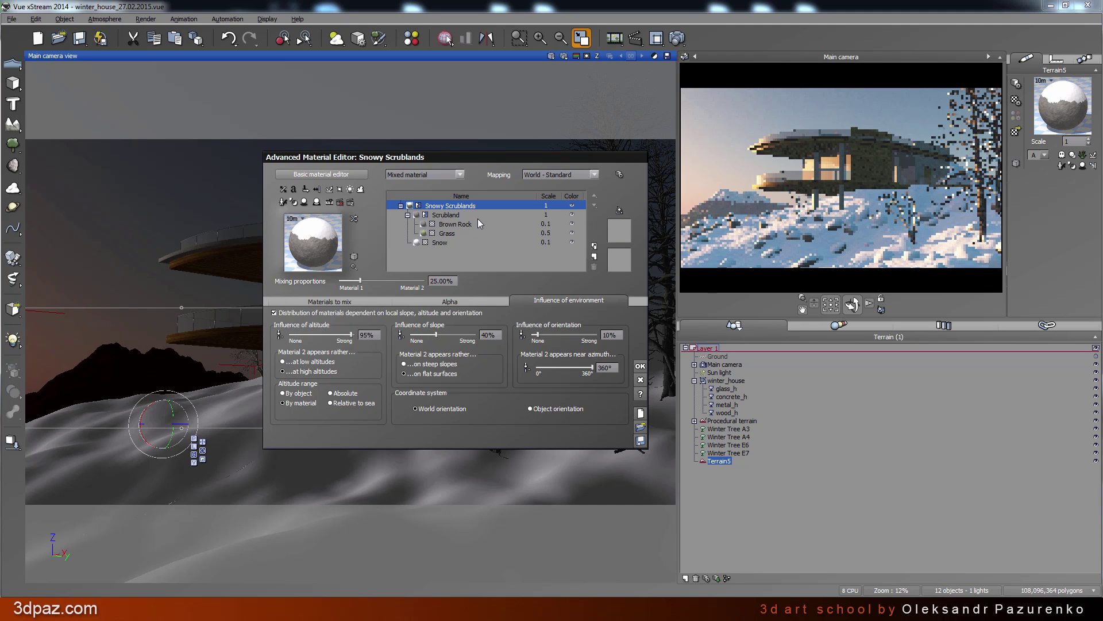
left_click(498, 205)
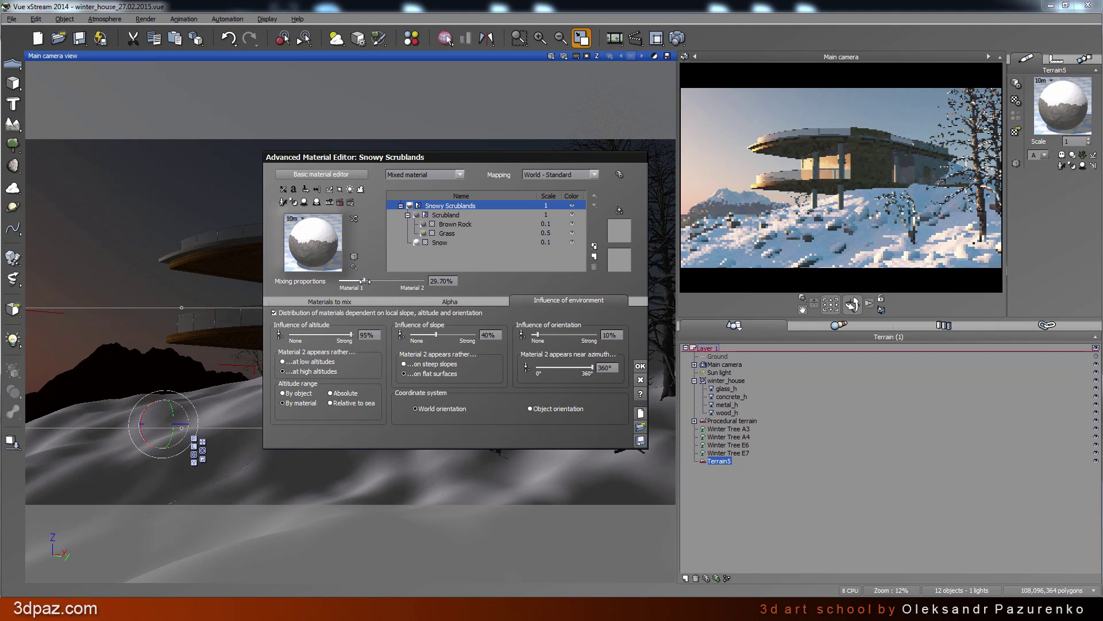
left_click_drag(364, 281, 372, 281)
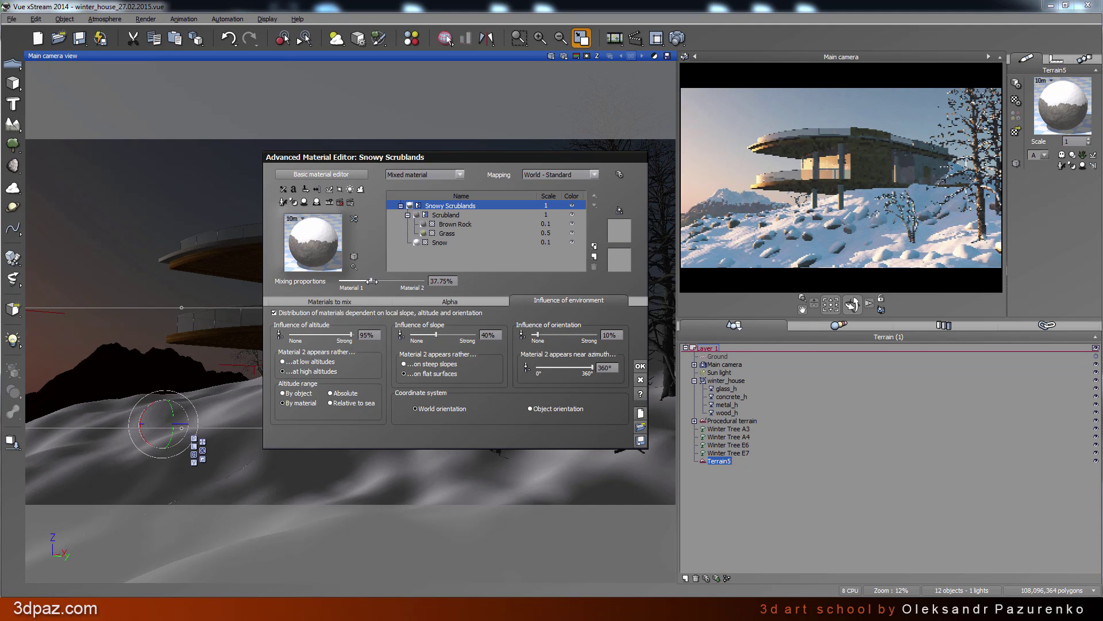
right_click(753, 217)
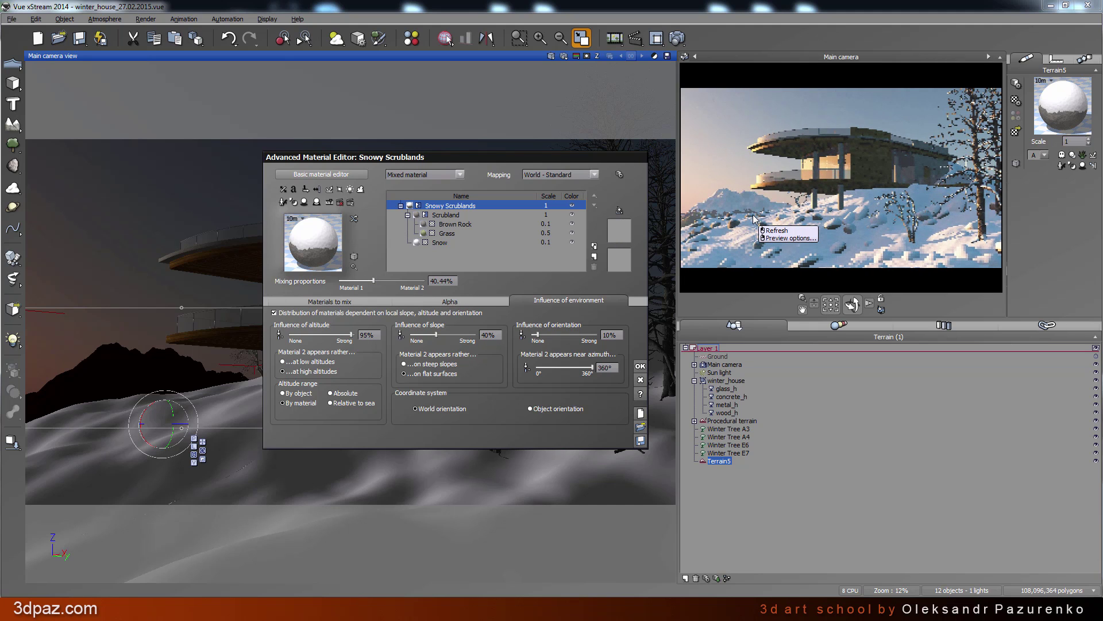
left_click(542, 320)
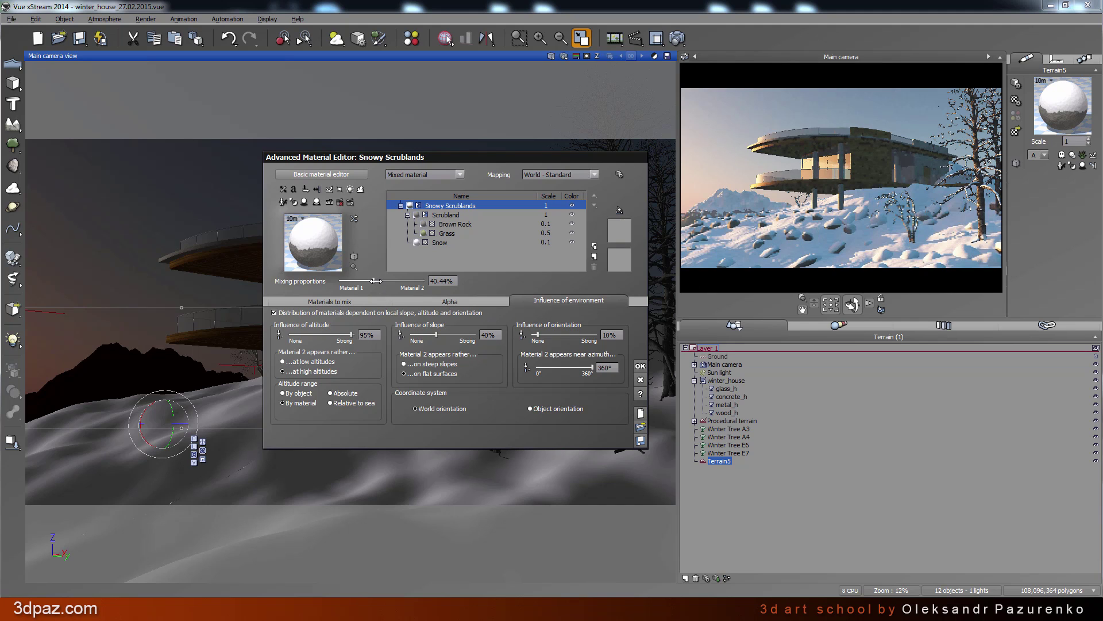
left_click_drag(374, 281, 369, 281)
left_click(454, 280)
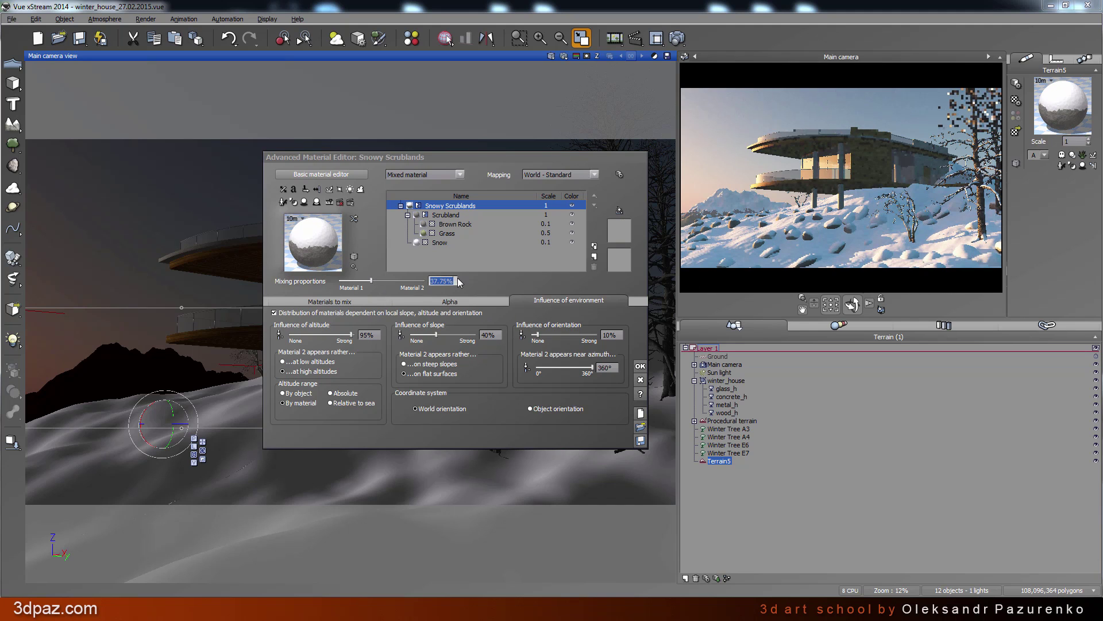
type("35")
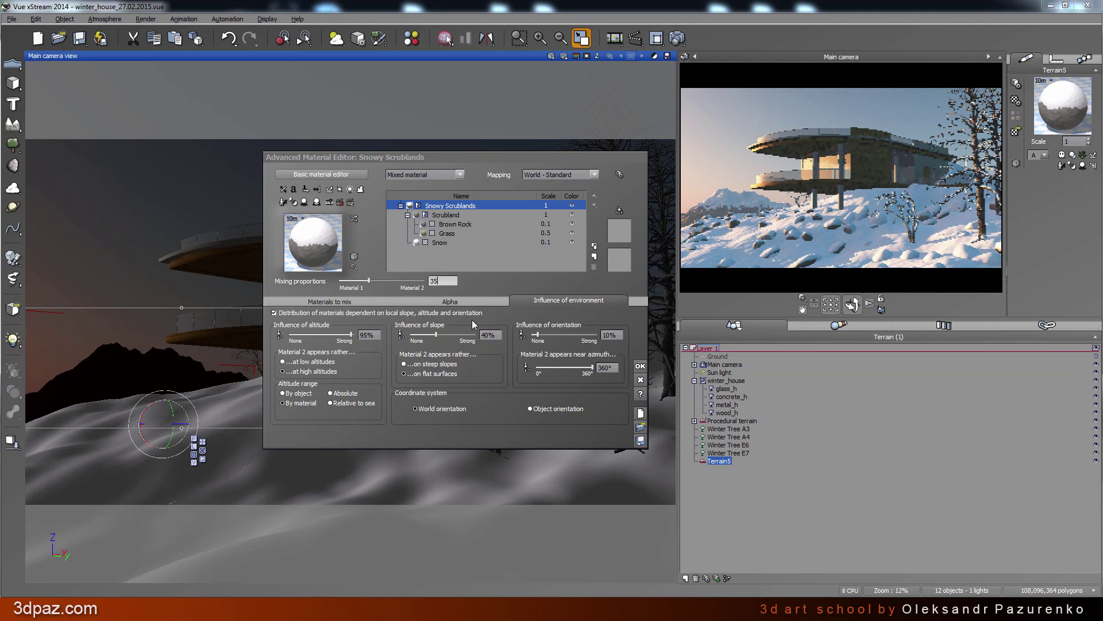
type("40")
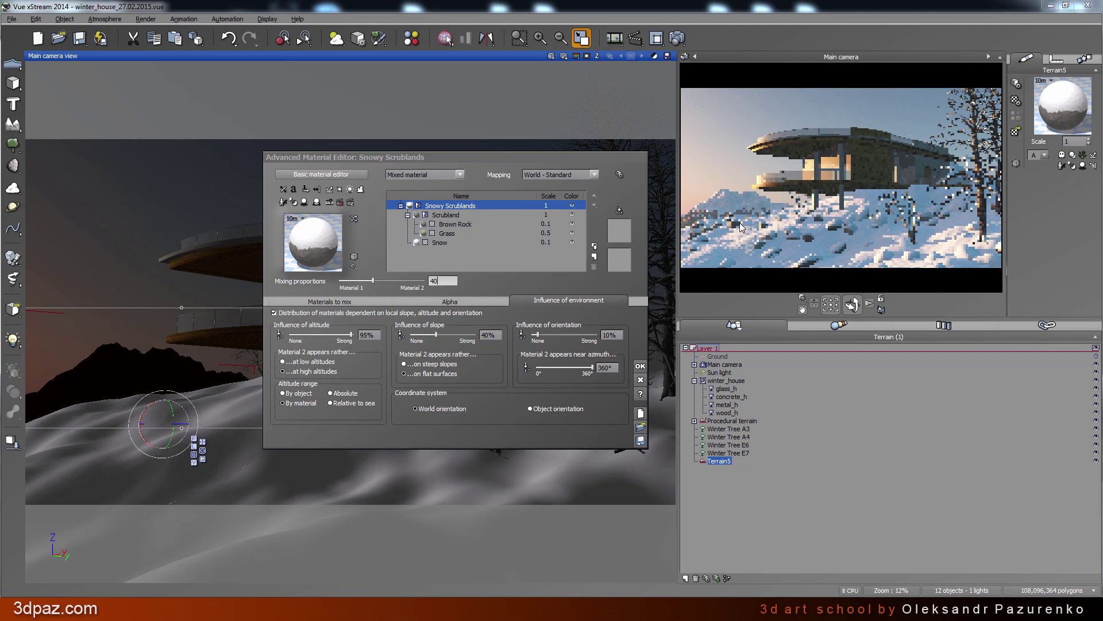
Set the influence of orientation to 33% in the background terrain's Snowy Scrublands material and apply the material changes
left_click_drag(537, 334, 560, 335)
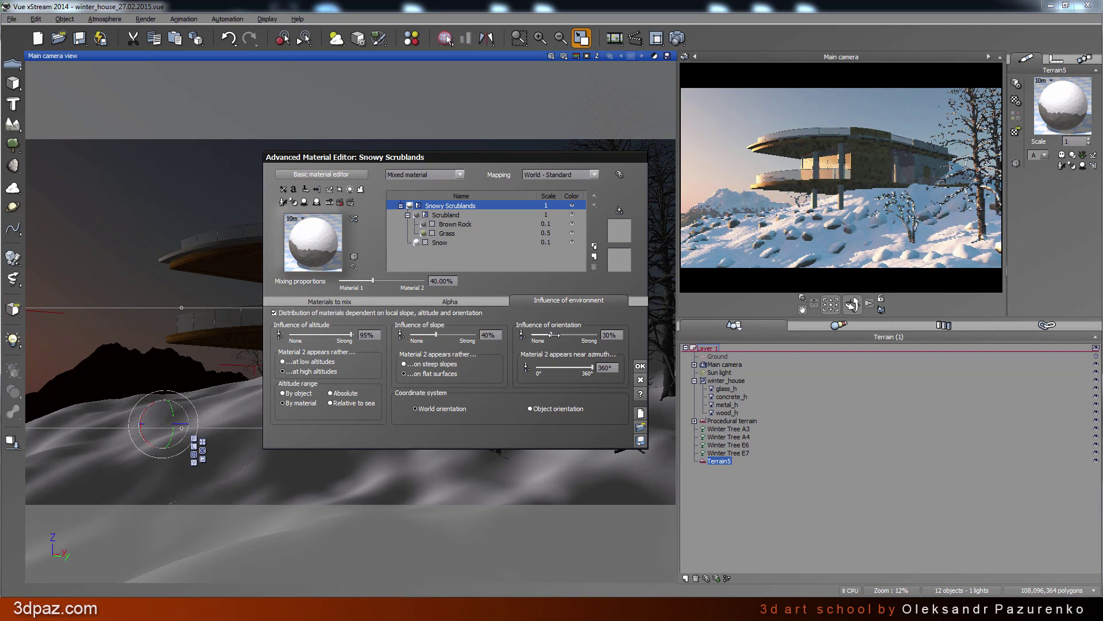
left_click_drag(553, 334, 556, 335)
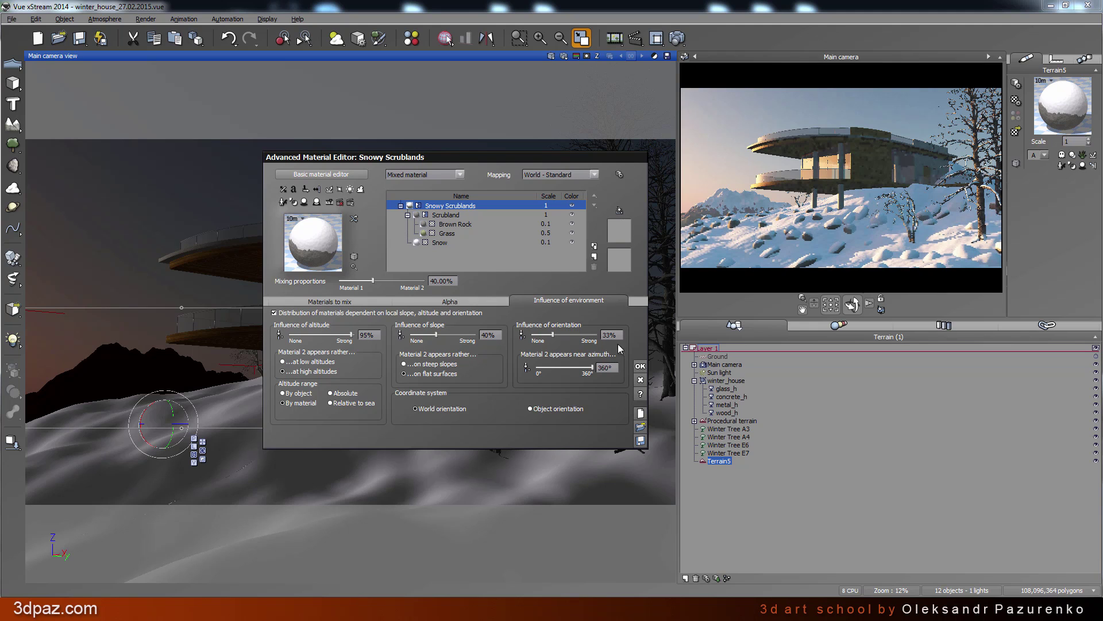
left_click(641, 367)
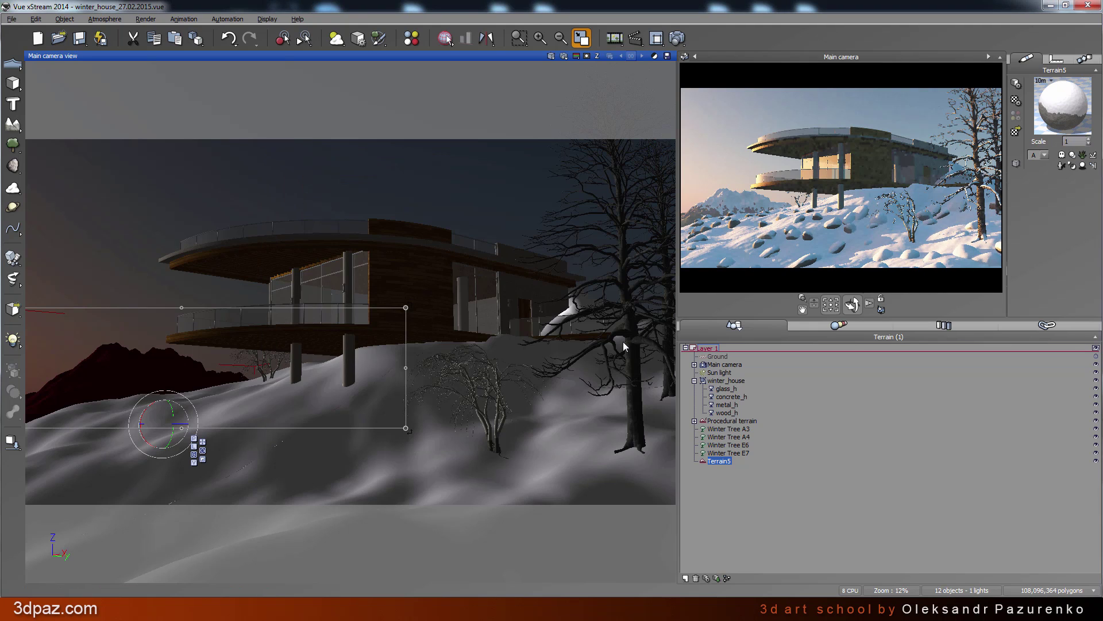
Set the Snow eco layer's offset from surface to -60% in the procedural terrain's material and repopulate its instances
left_click(626, 341)
double_click(1060, 111)
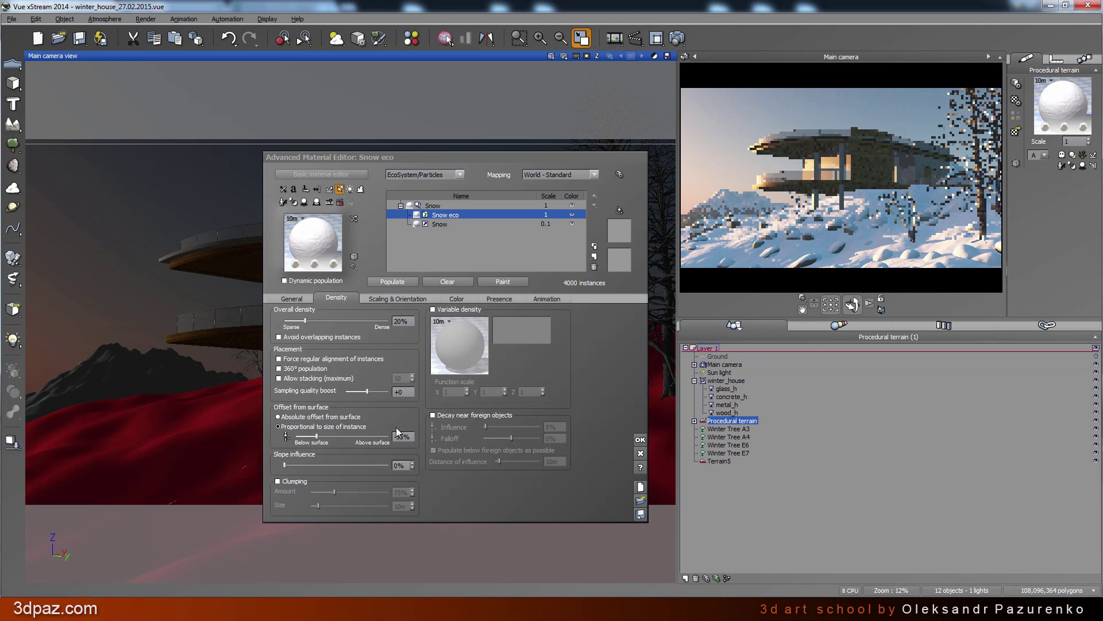
left_click(405, 436)
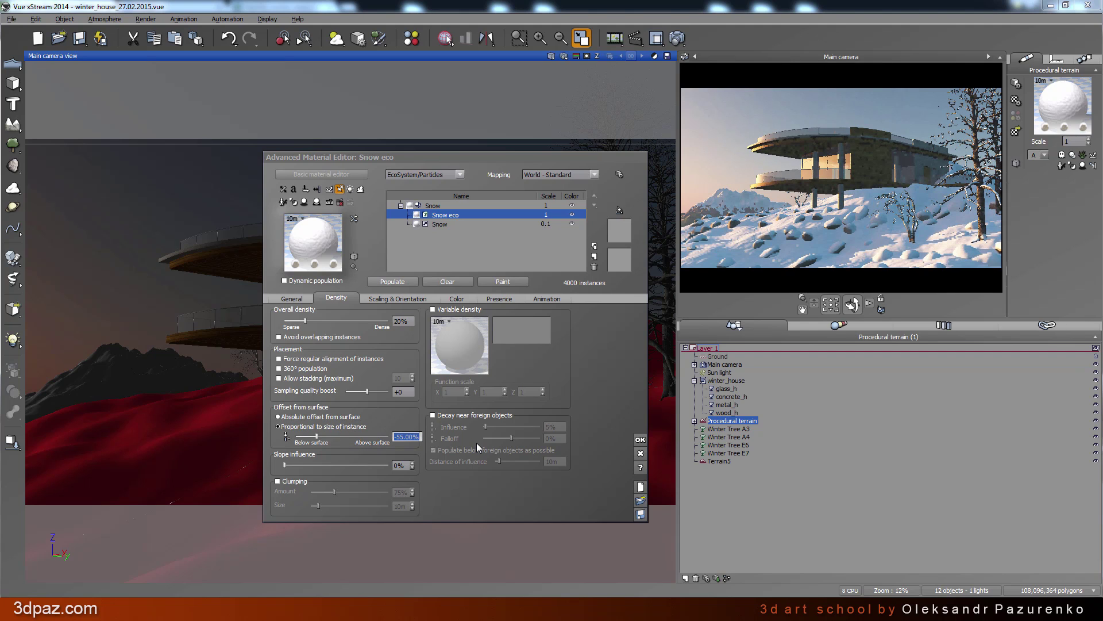
type("-60")
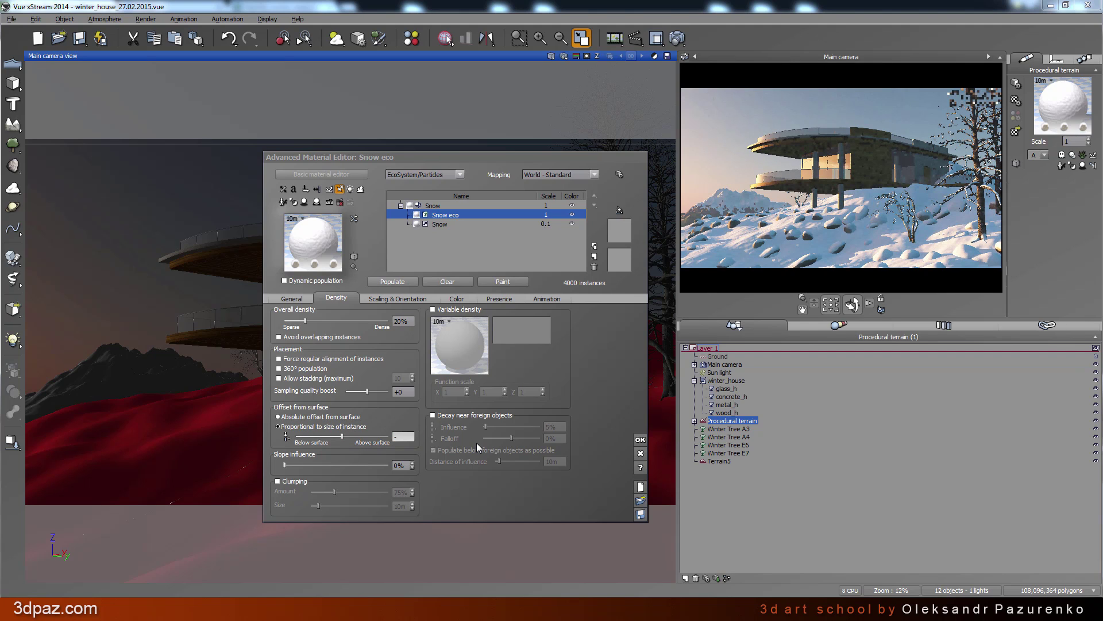
left_click(392, 282)
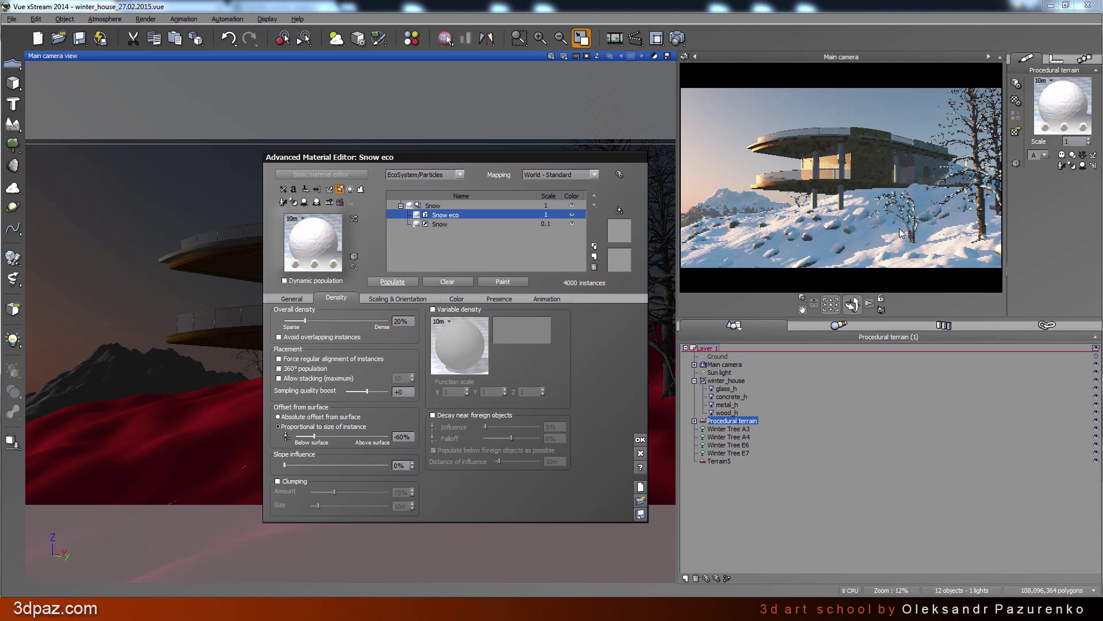
left_click(642, 440)
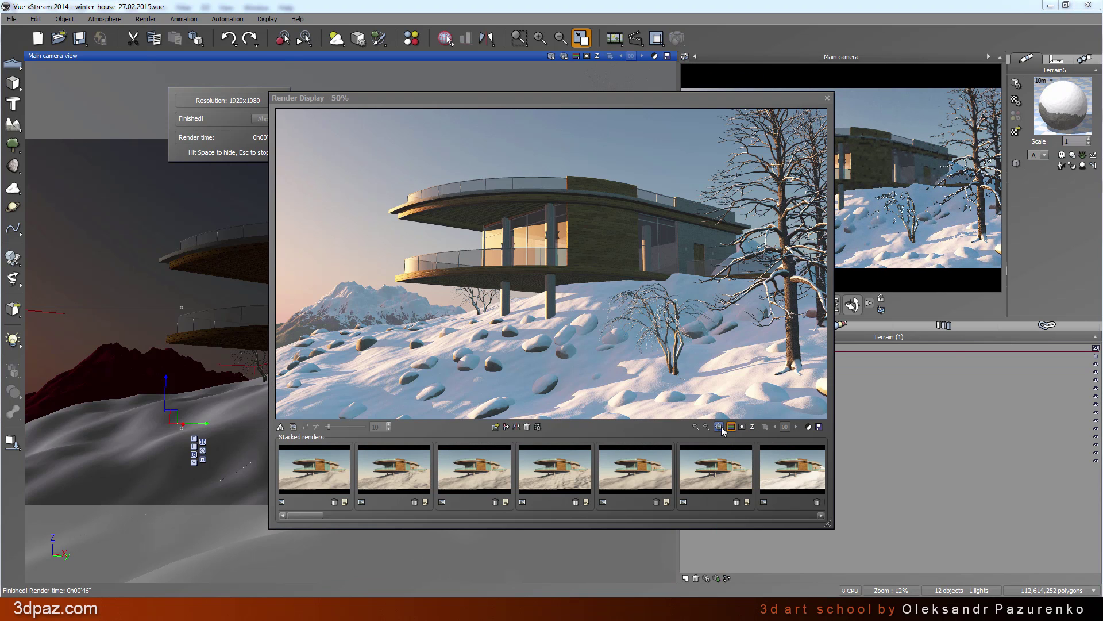
Examine the finished render full screen, checking the snow cover and detail on the distant mountain, and close it
left_click(719, 426)
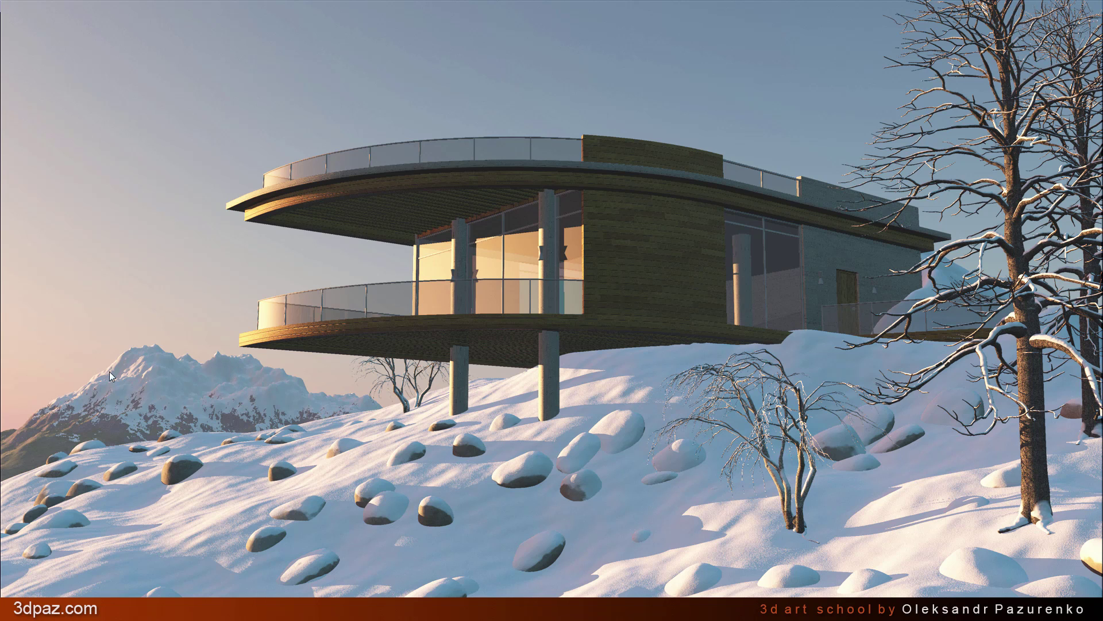
scroll(178, 416, "up", 3)
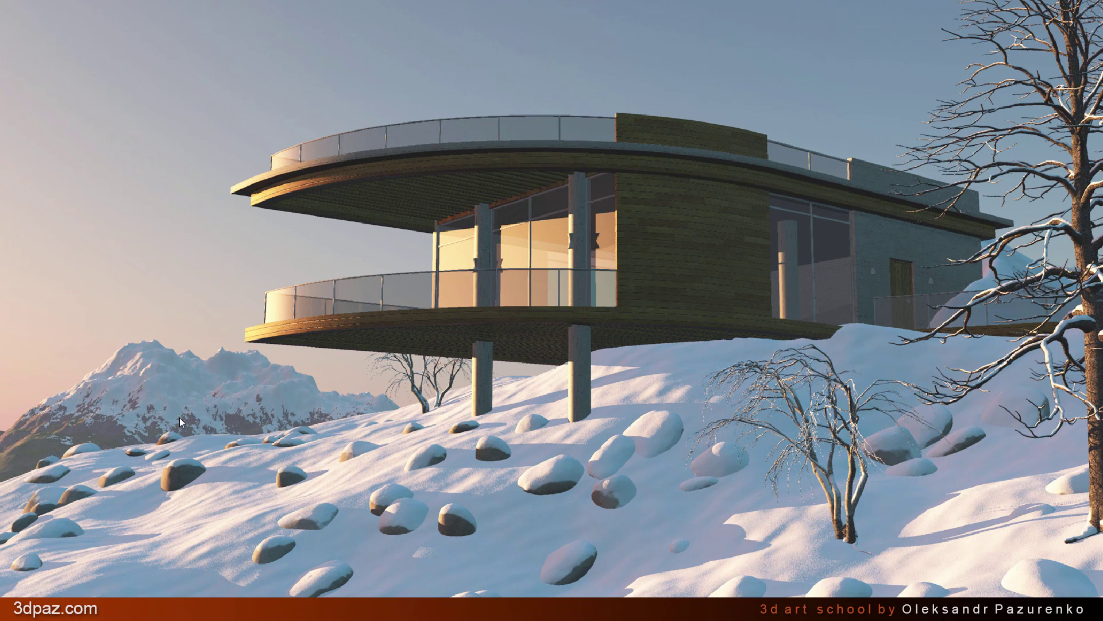
left_click_drag(185, 403, 440, 395)
scroll(274, 364, "up", 2)
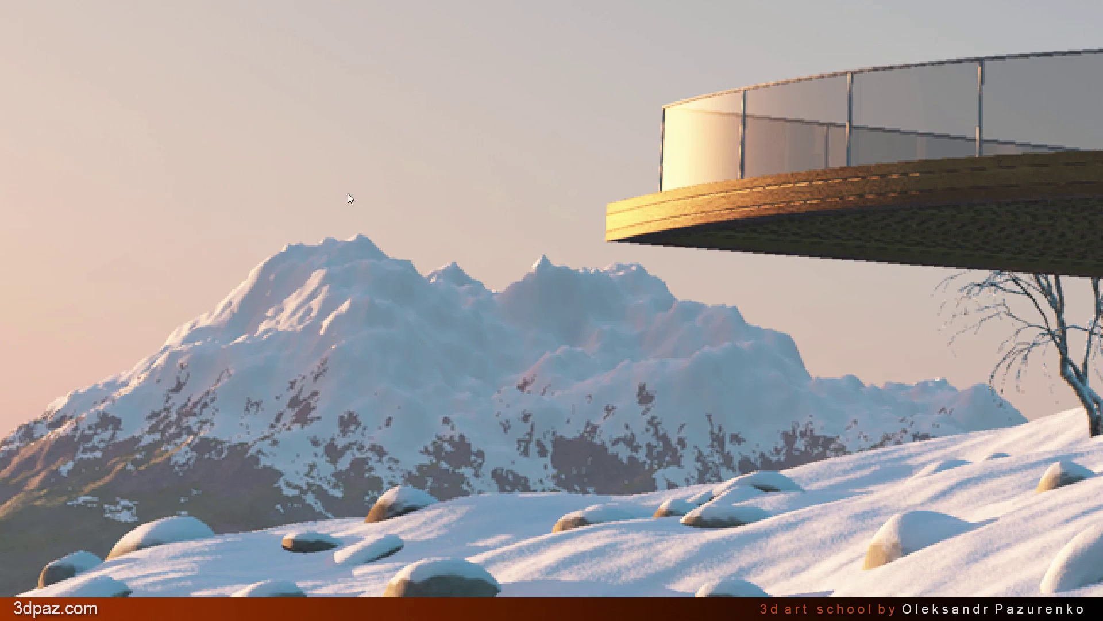
scroll(457, 365, "down", 6)
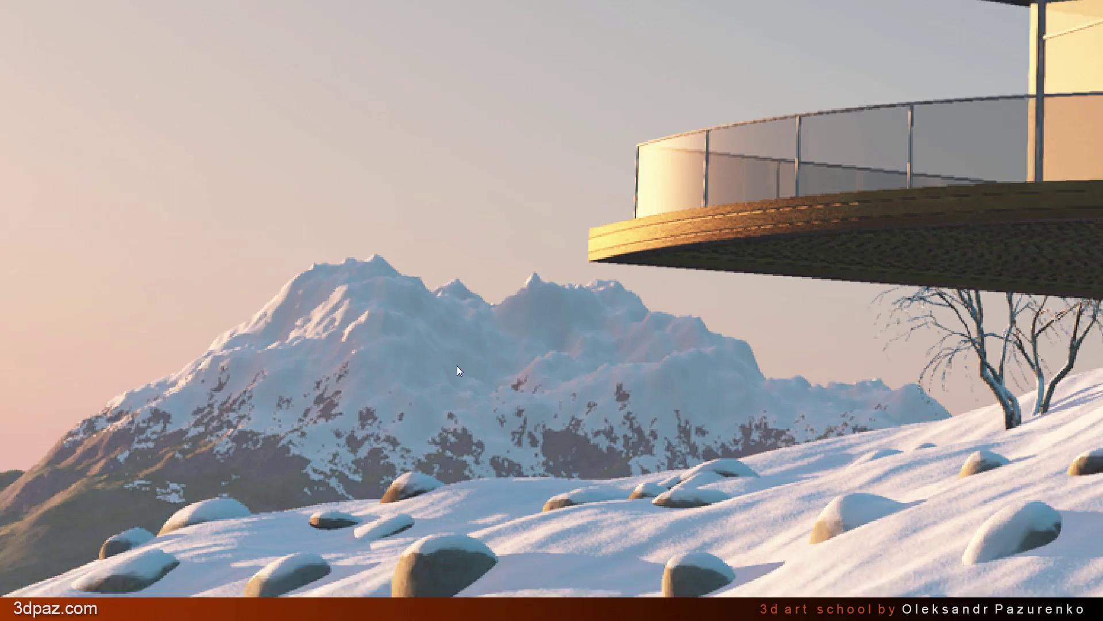
key("Escape")
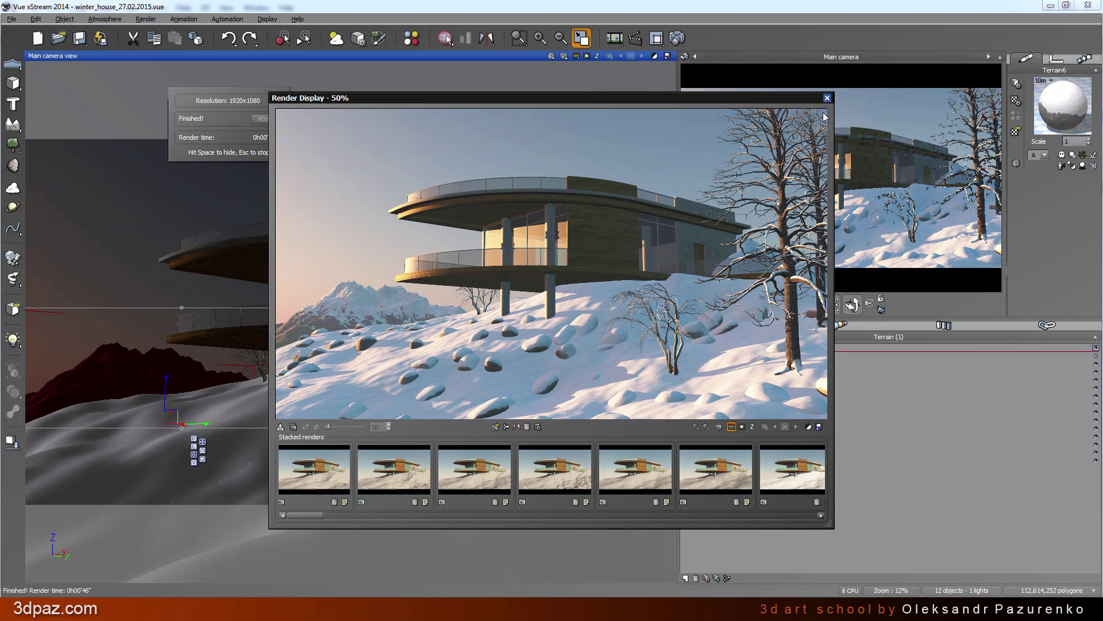
key("Escape")
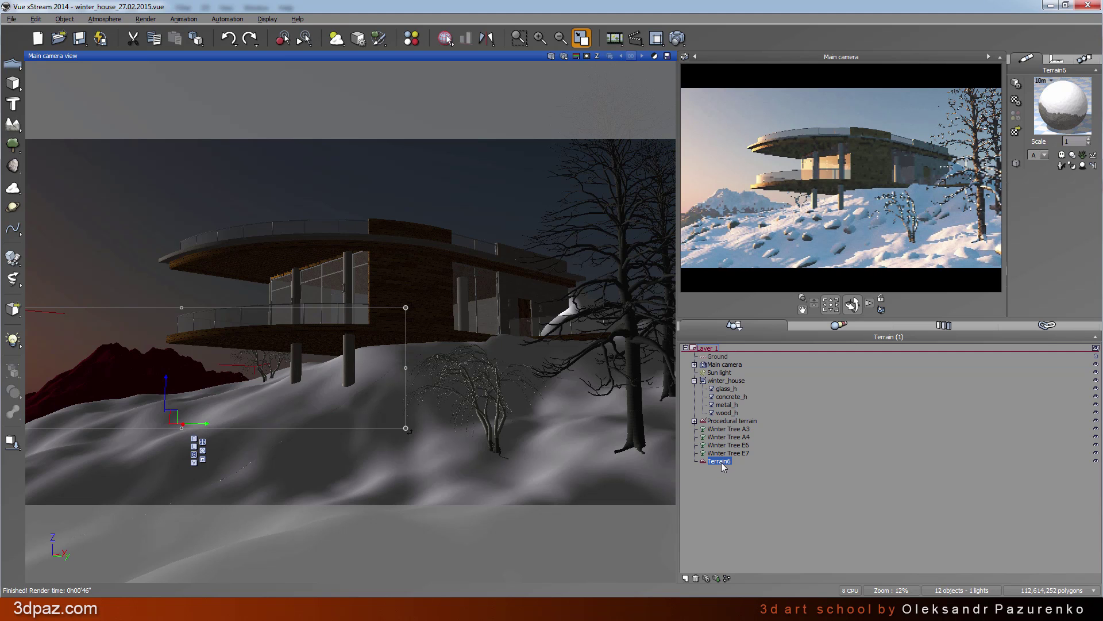
Increase the background terrain's mesh resolution to 1024x1024 in the Terrain Editor, check the relief from several angles and accept it
double_click(718, 461)
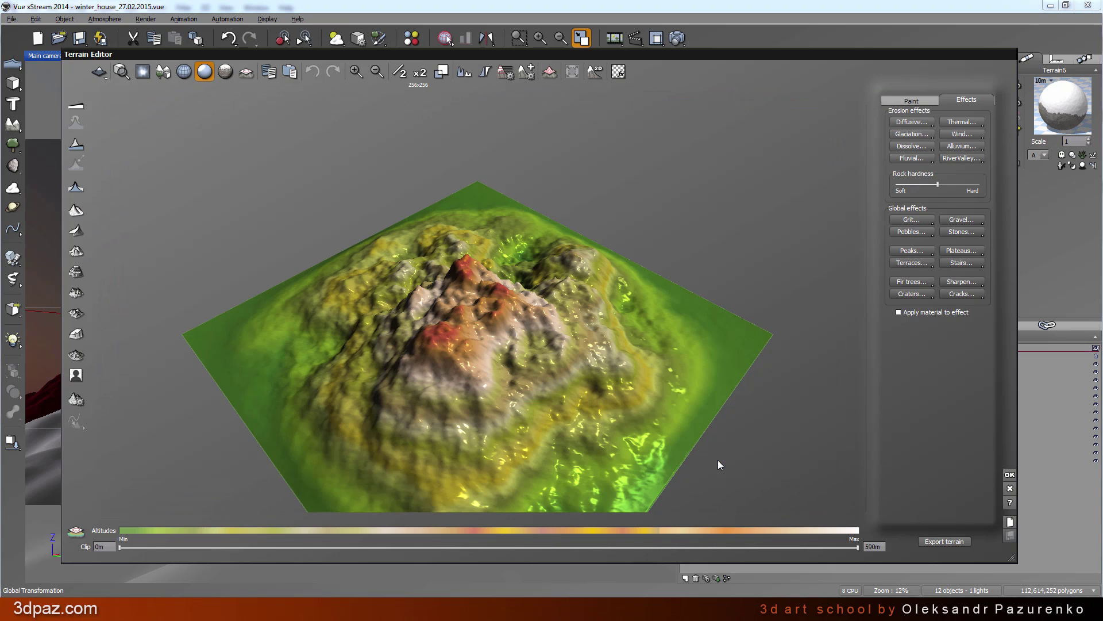
right_click_drag(474, 365, 402, 93)
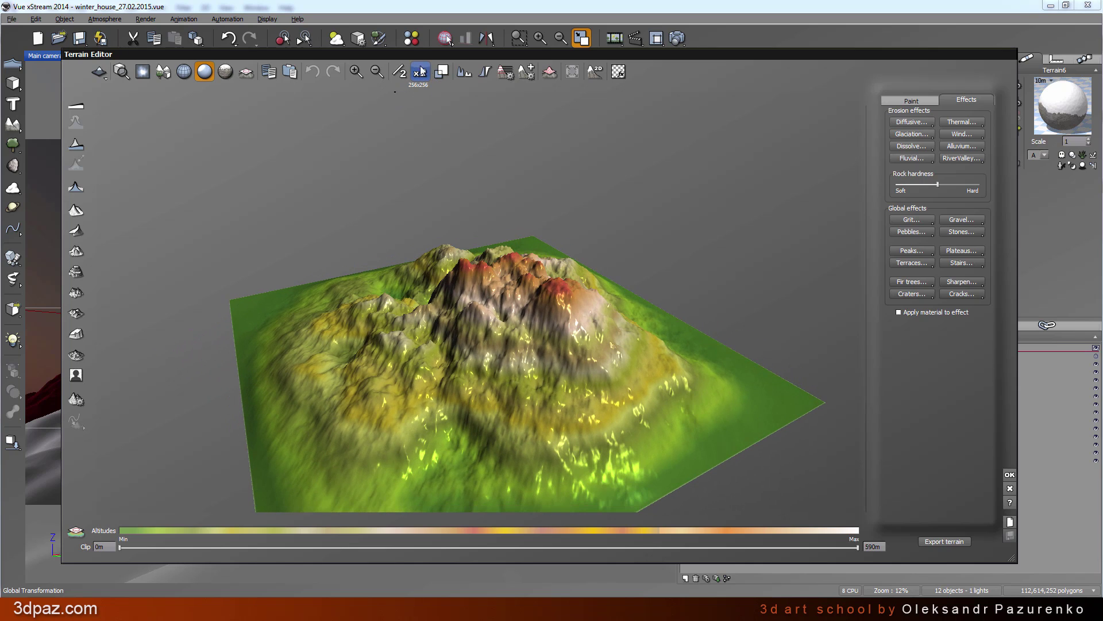
left_click(420, 73)
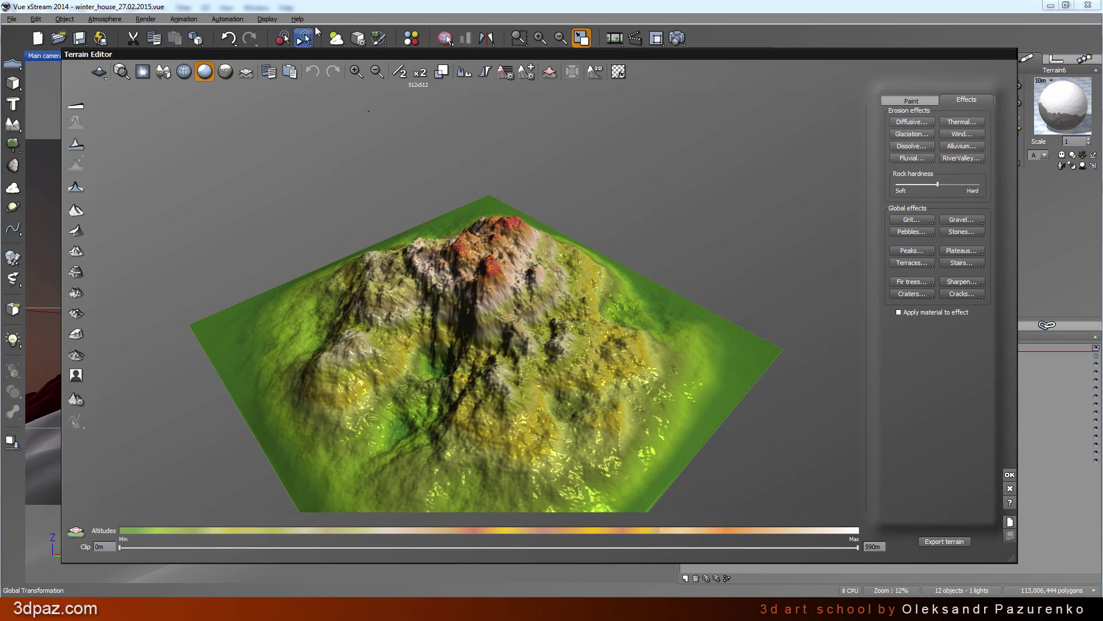
right_click_drag(560, 322, 568, 355)
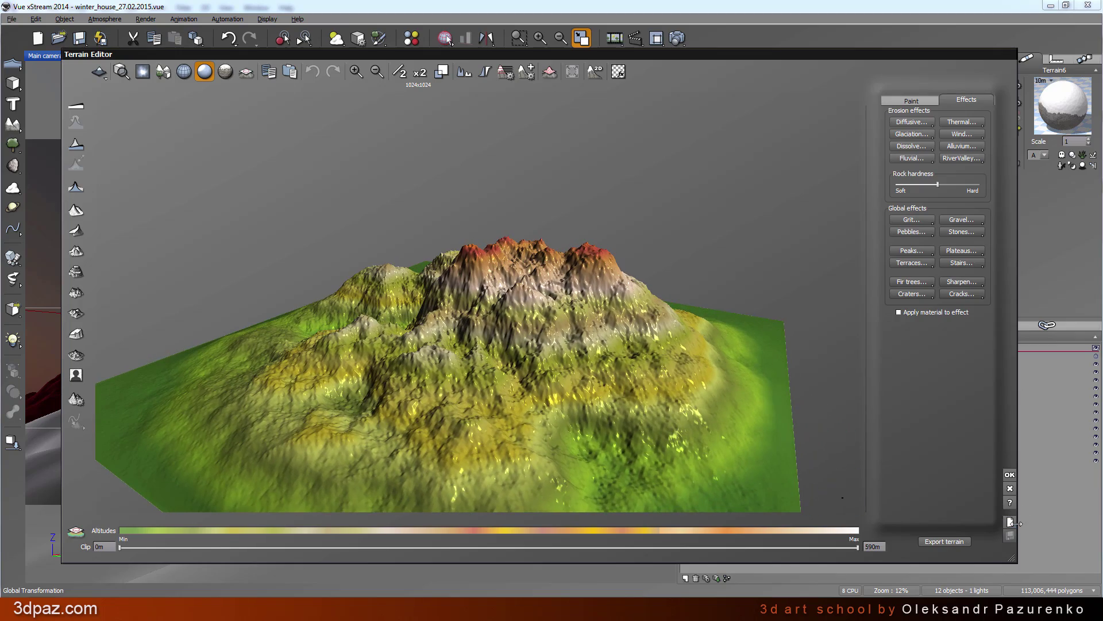
right_click_drag(632, 374, 427, 370)
scroll(427, 370, "up", 6)
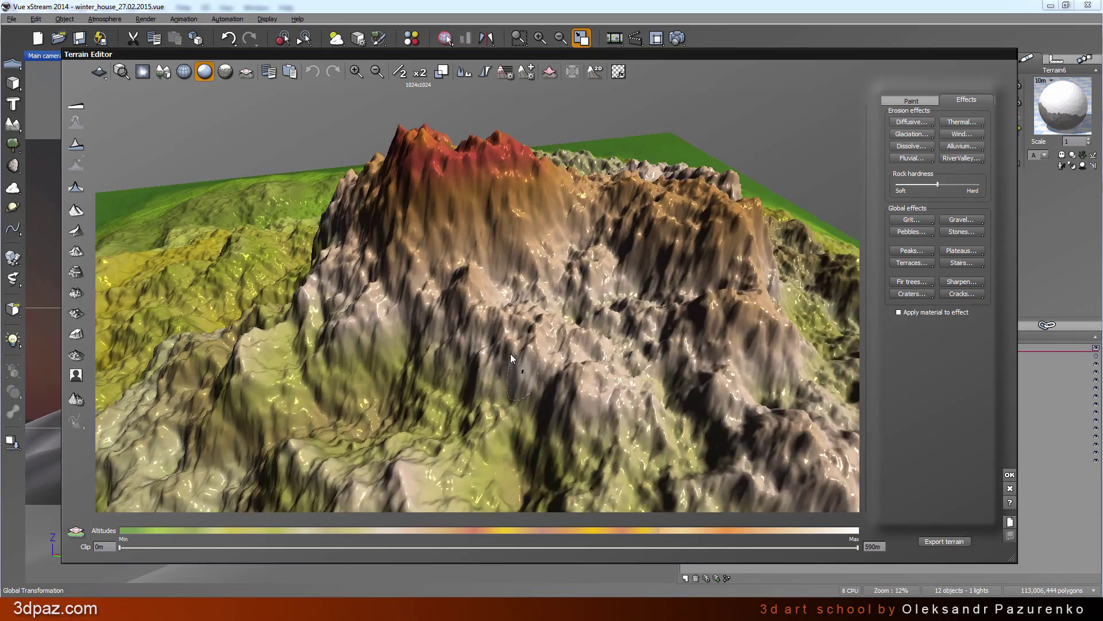
right_click_drag(513, 359, 445, 349)
scroll(444, 349, "down", 3)
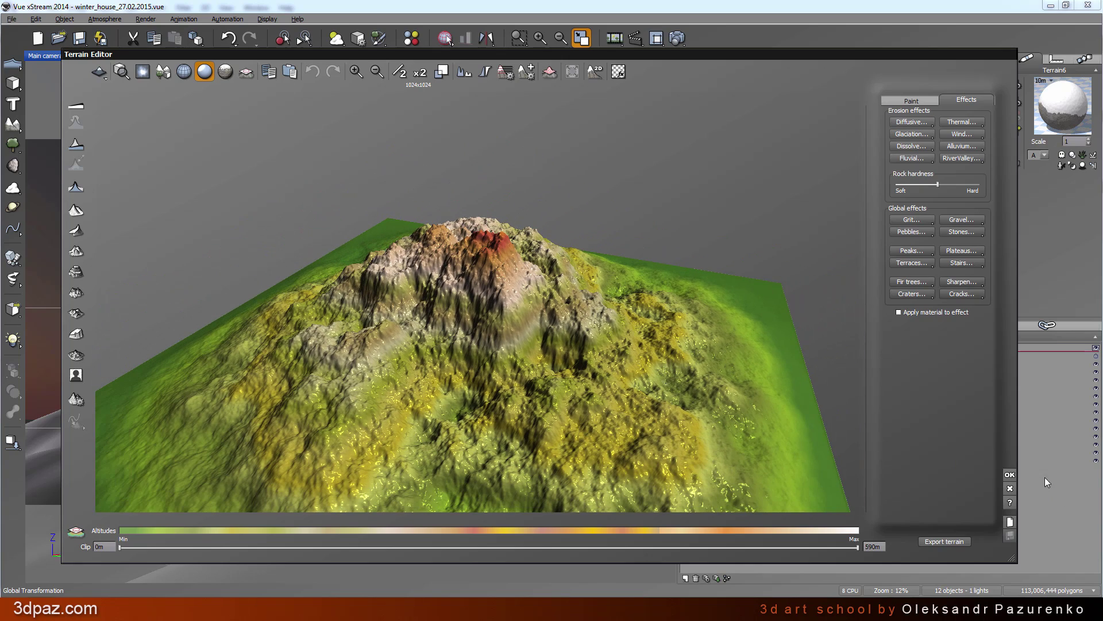
key("Return")
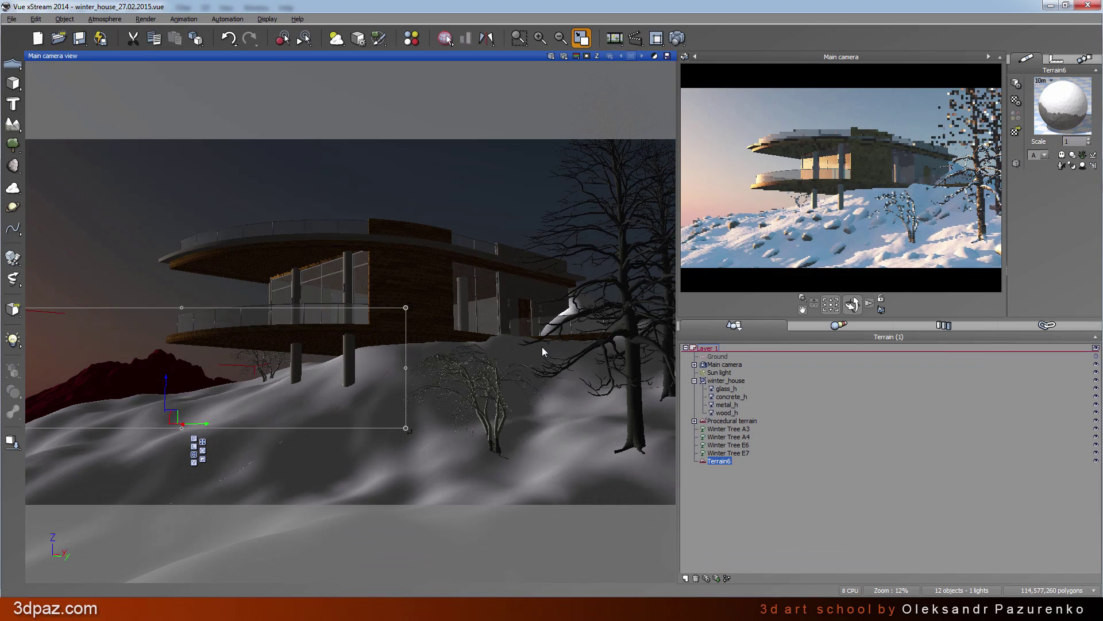
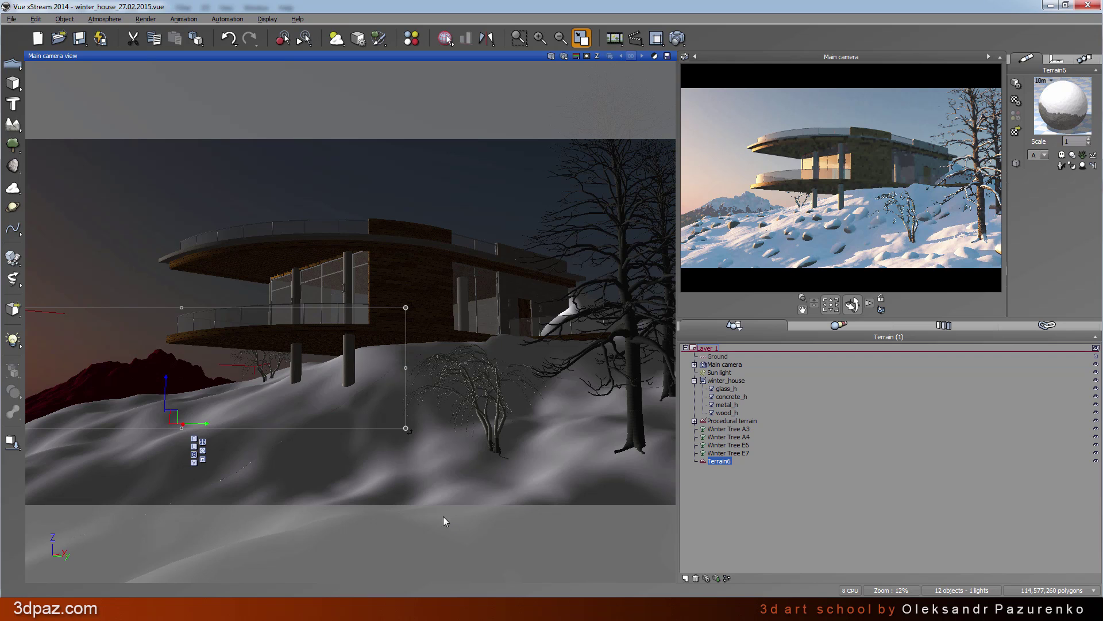
Review the latest render of the higher-resolution mountain at full size and close the render display
key("shift+F9")
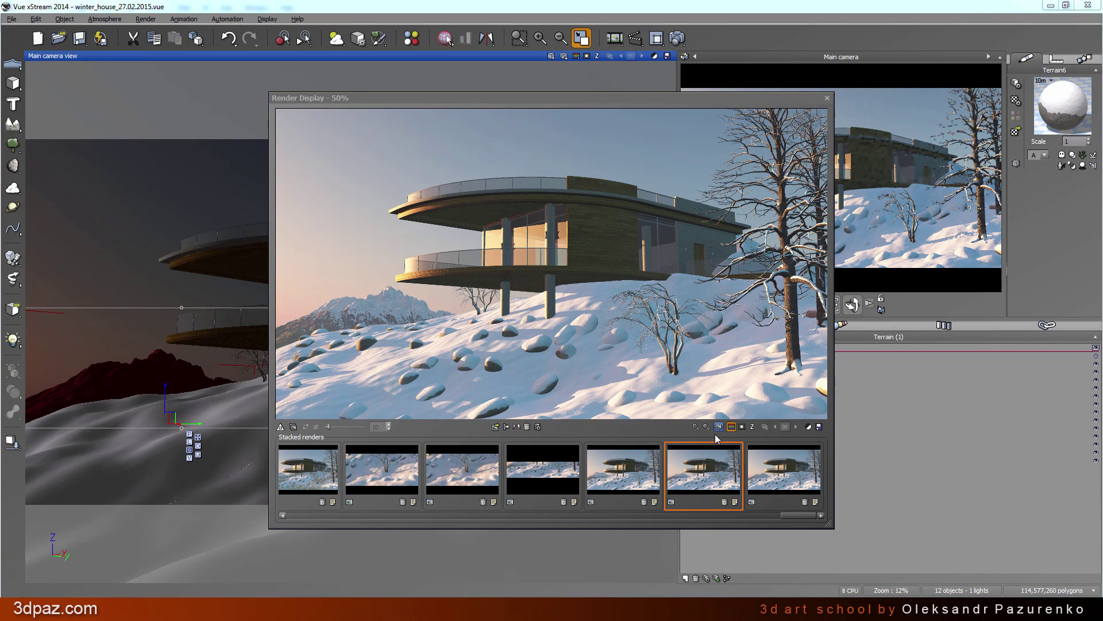
left_click(719, 427)
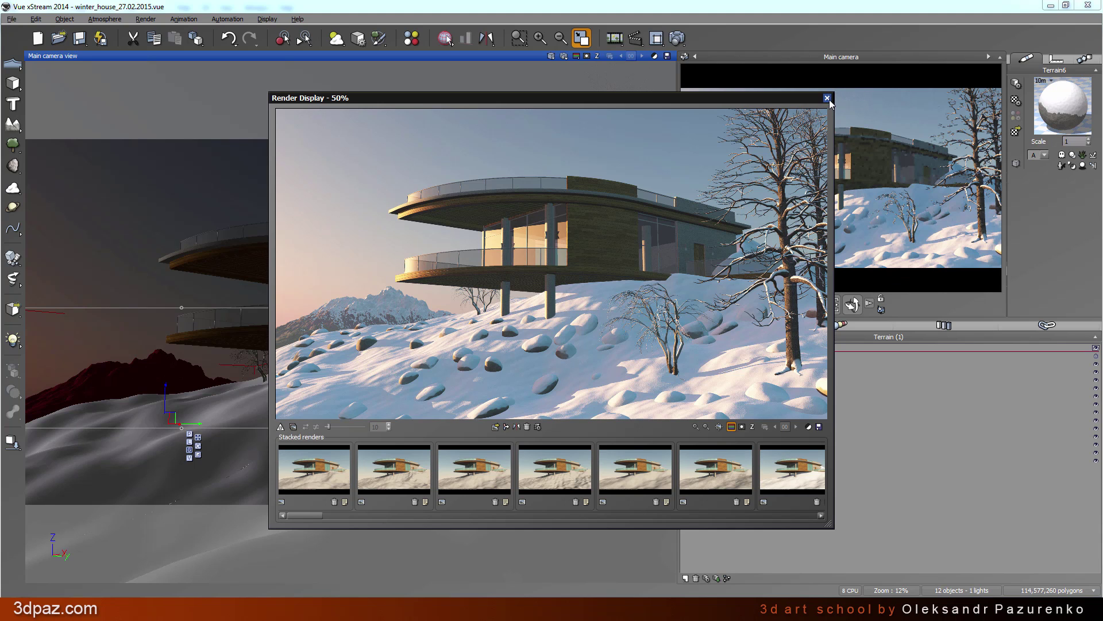
left_click(828, 99)
Set the influence of altitude to 33% in the background terrain's Snowy Scrublands material, apply it and check the render
double_click(1063, 107)
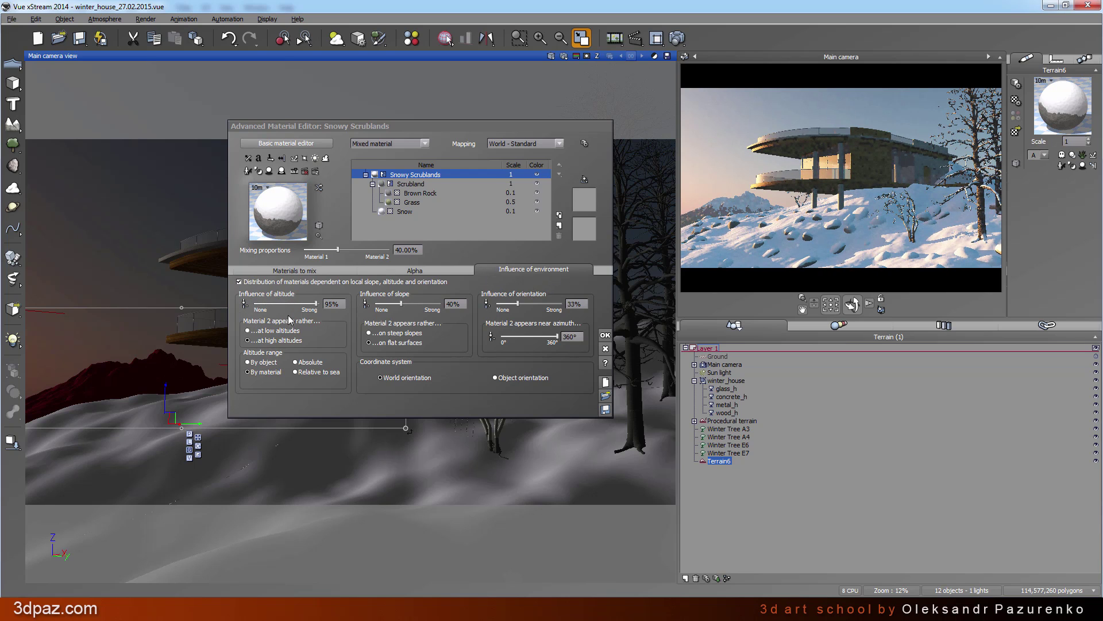
left_click(332, 303)
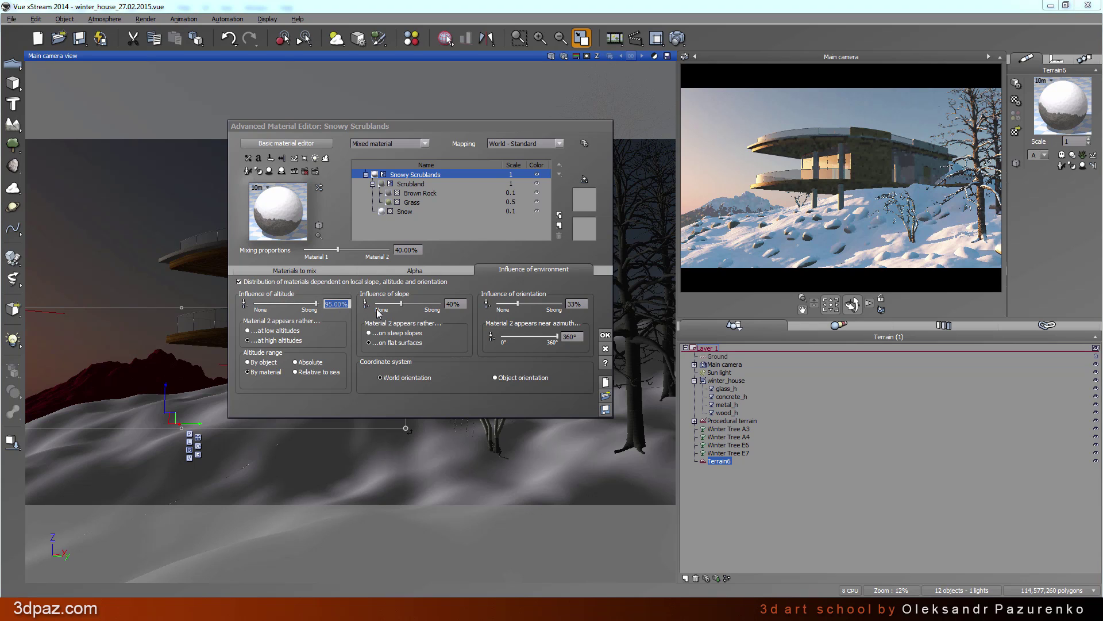
type("33")
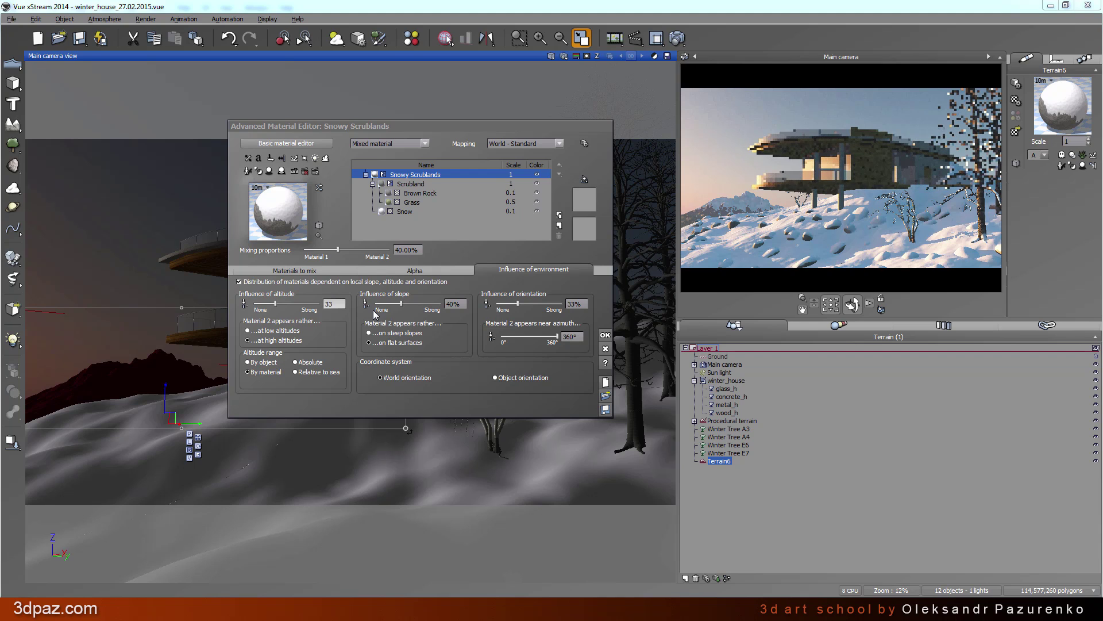
left_click(605, 334)
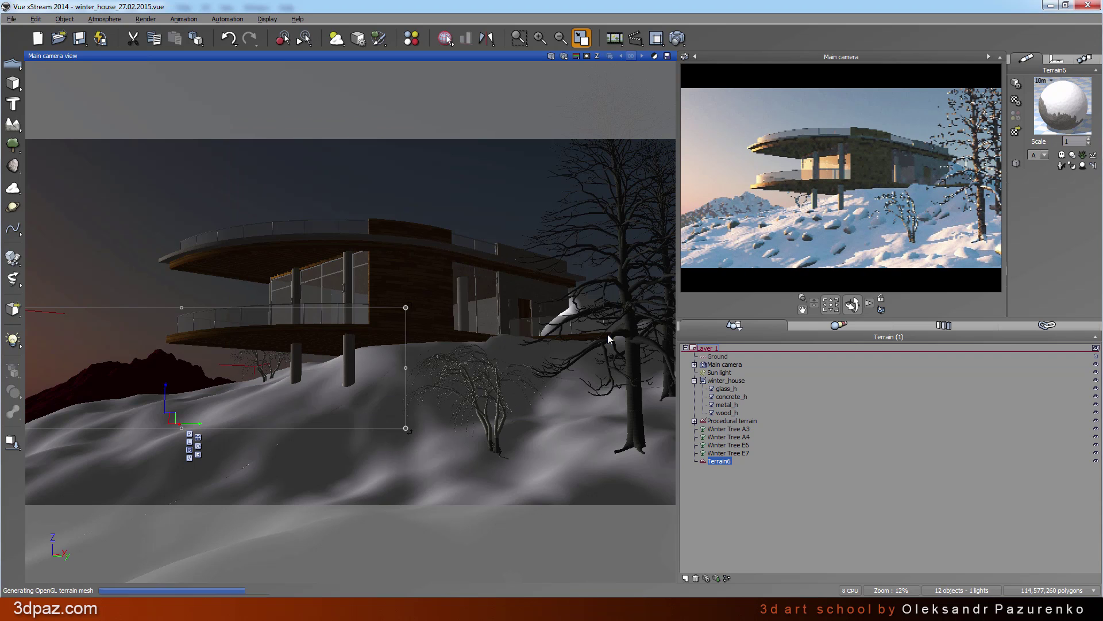
key("shift+F9")
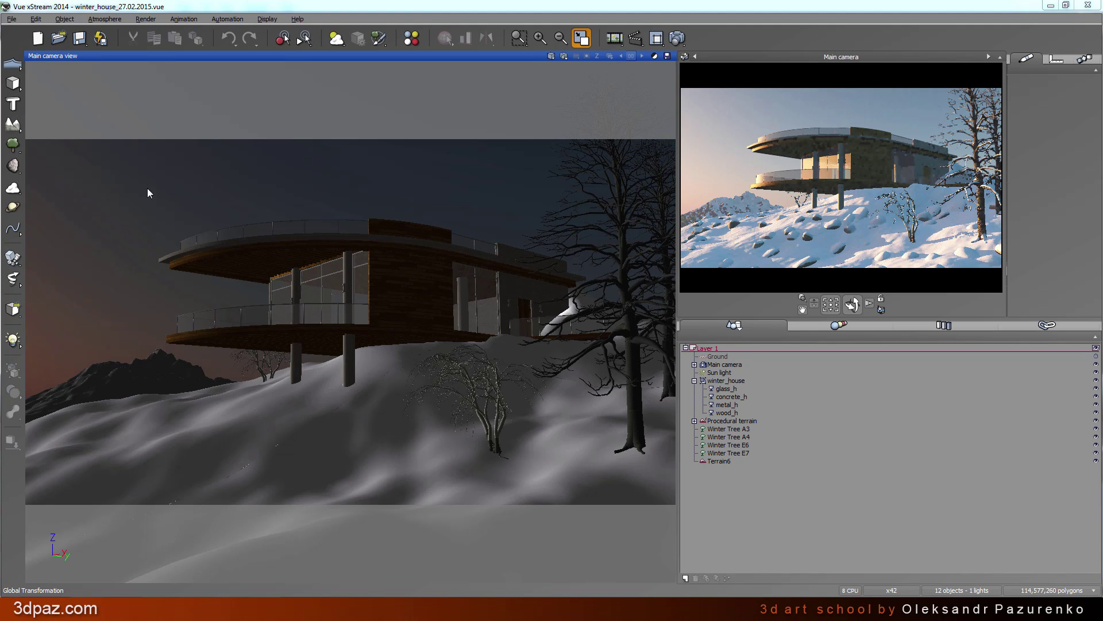
In the perspective view, draw a spline with closely spaced points along the upper roof slab's curved outer edge, from the back corner to the pointed tip
left_click(557, 56)
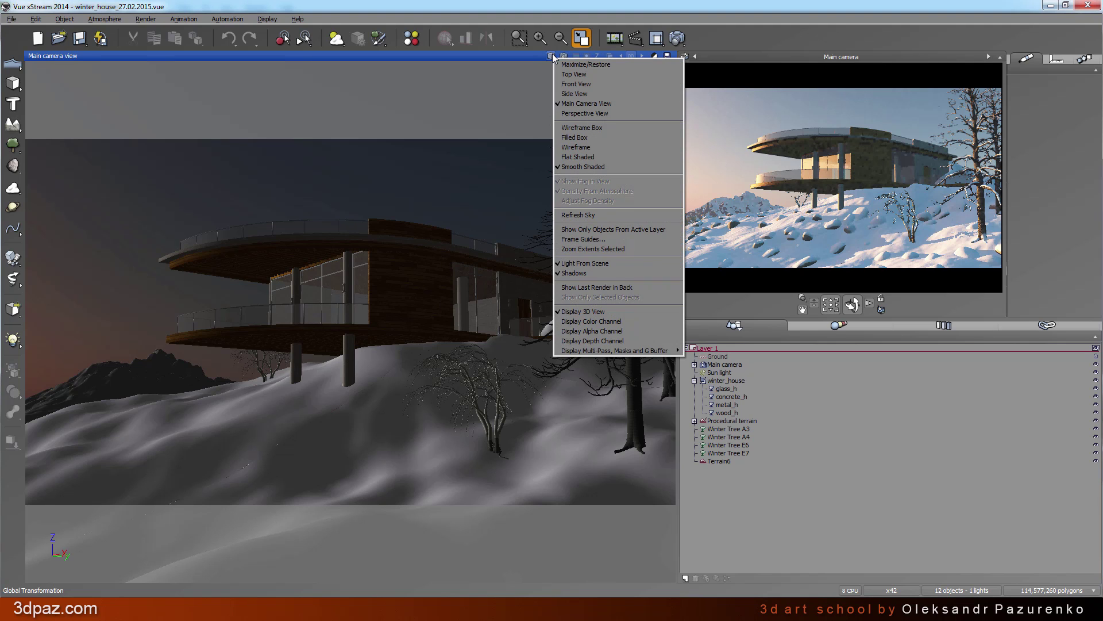
left_click(581, 113)
right_click_drag(581, 244, 565, 279)
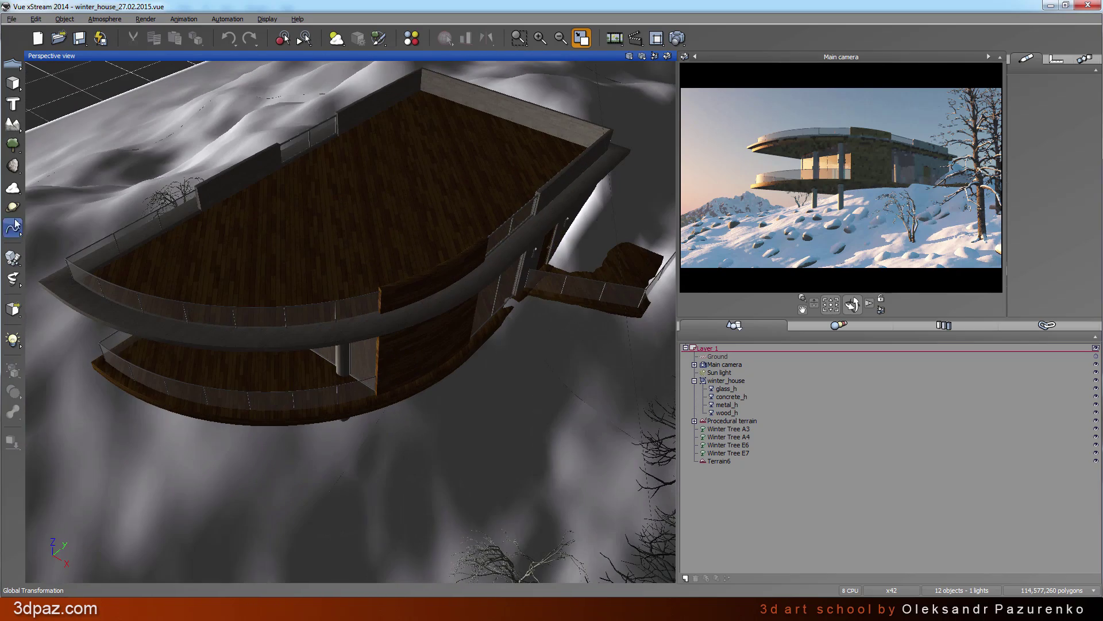
left_click(16, 231)
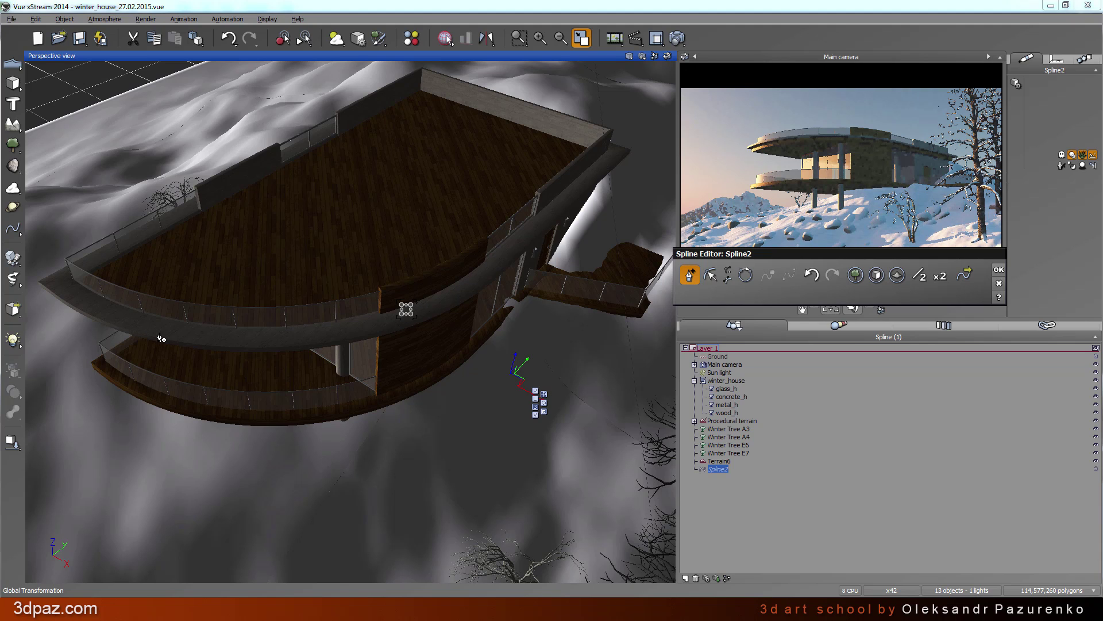
left_click(620, 157)
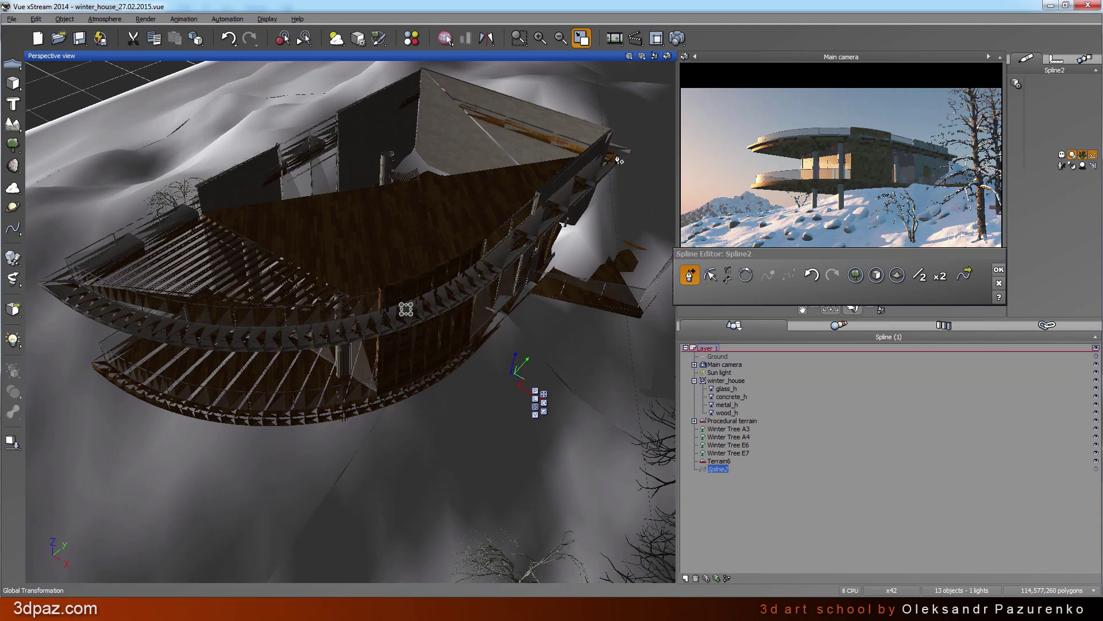
left_click(581, 192)
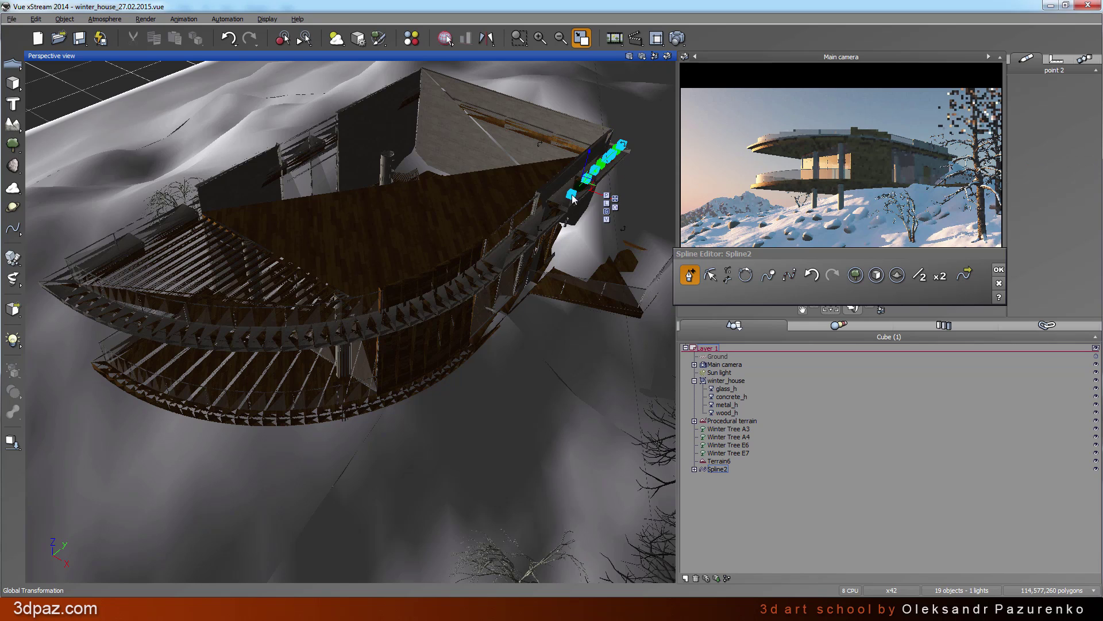
left_click(555, 212)
left_click(518, 247)
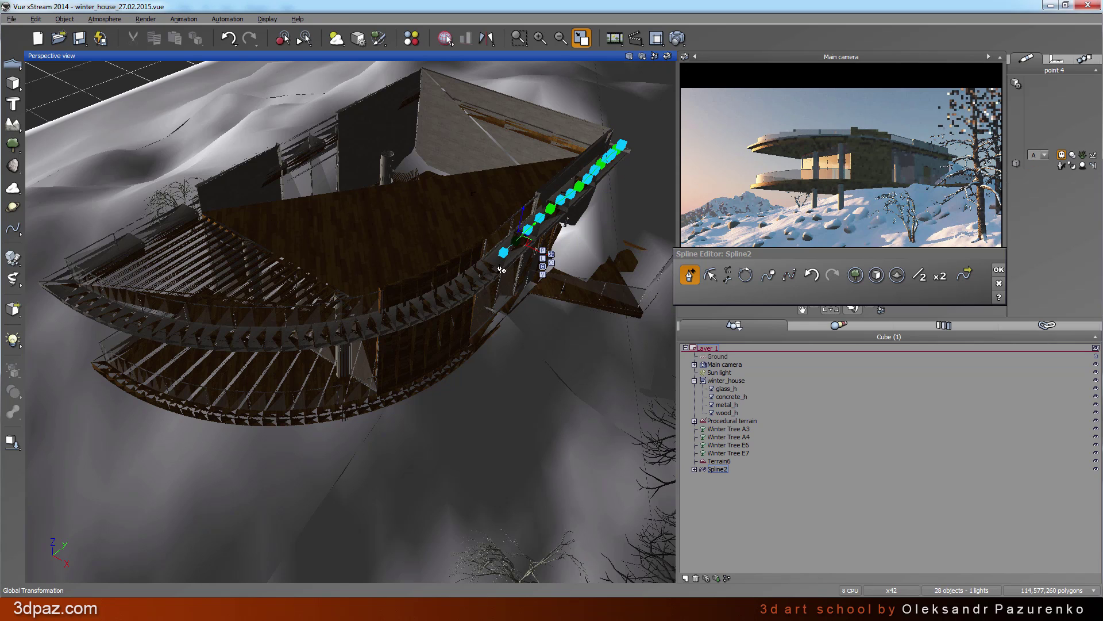
left_click(488, 275)
left_click(455, 296)
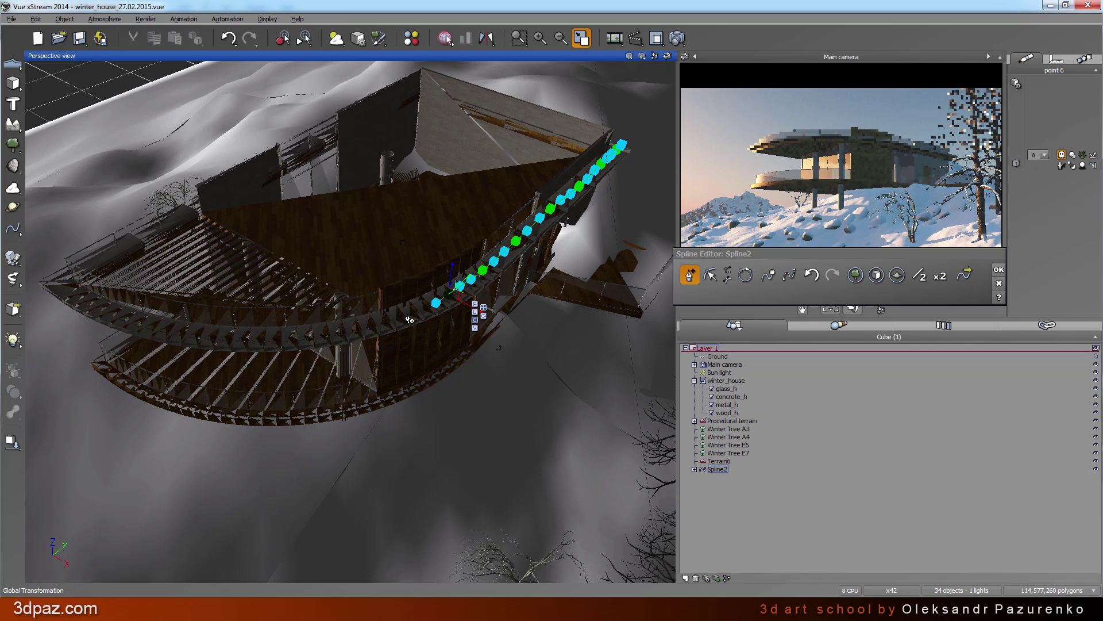
left_click(404, 318)
left_click(350, 325)
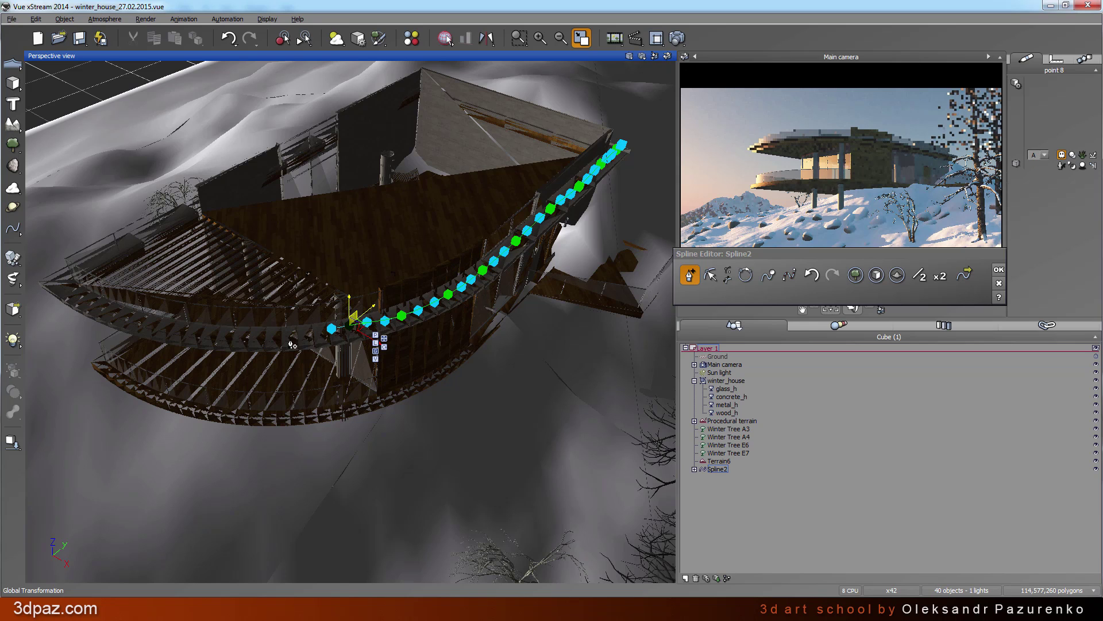
left_click(264, 342)
left_click(213, 338)
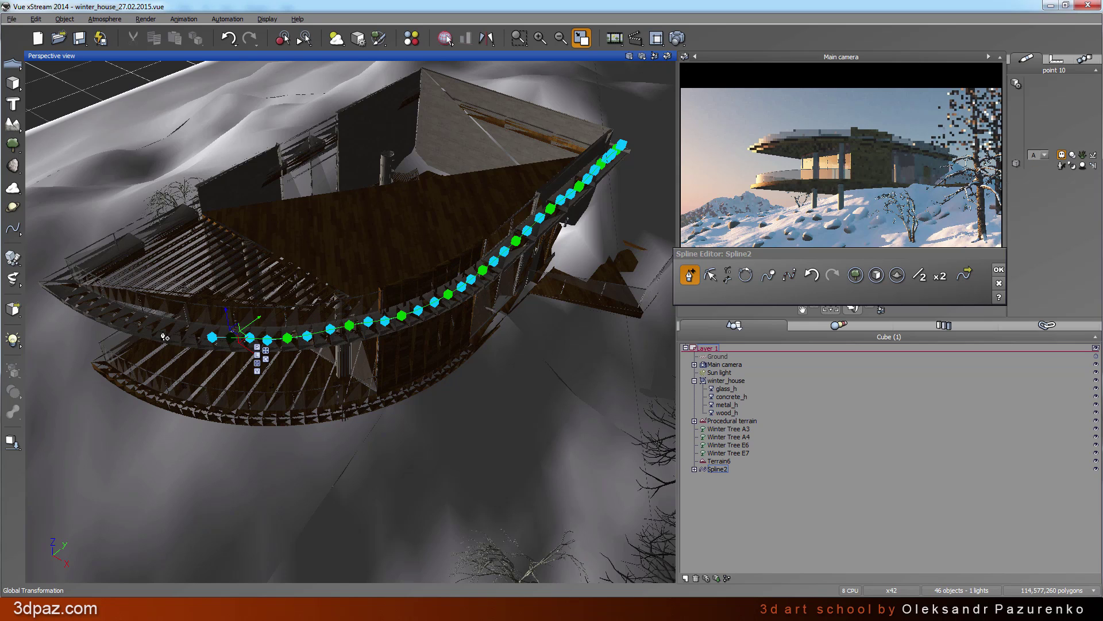
left_click(139, 327)
left_click(81, 297)
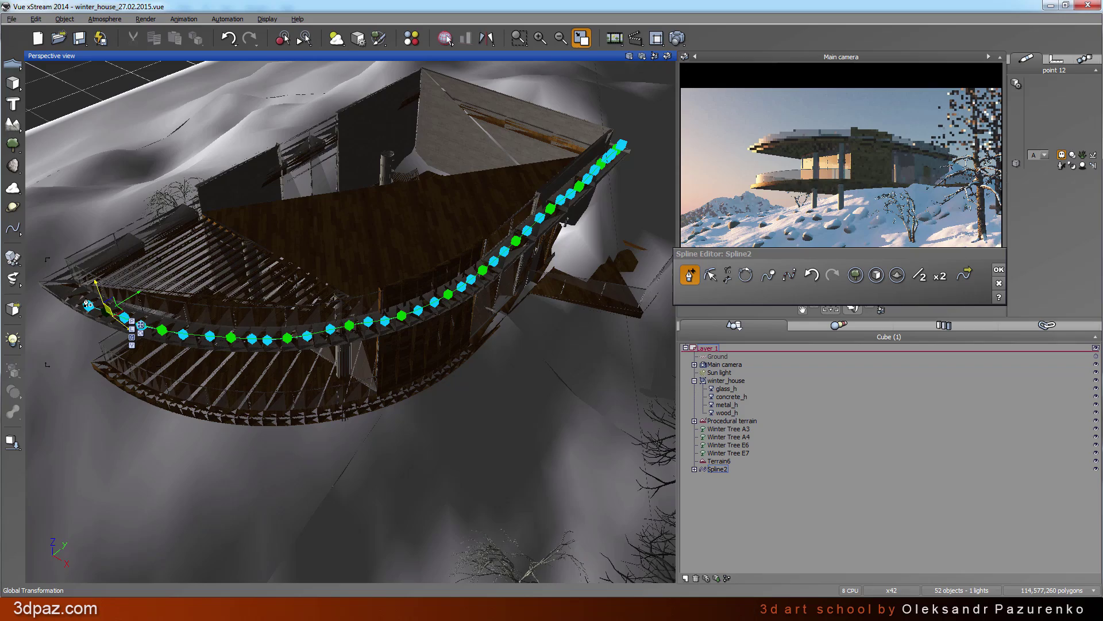
left_click(57, 284)
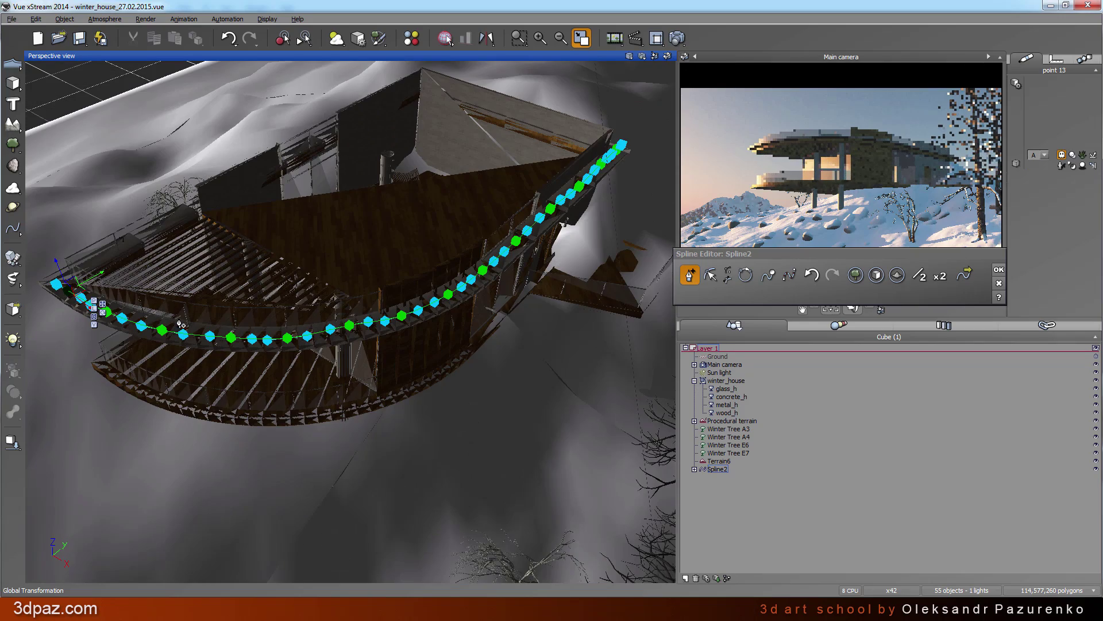
Extend the spline around the roof slab's pointed tip with two more points, ending a short way along the straight side
middle_click_drag(181, 324, 383, 320)
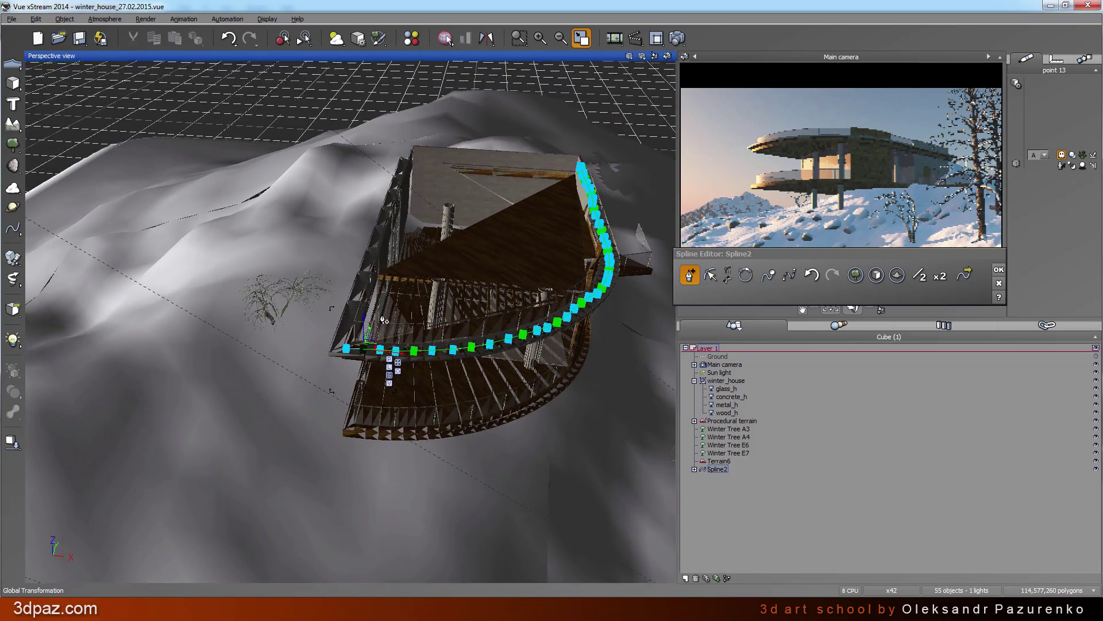
scroll(383, 320, "up", 6)
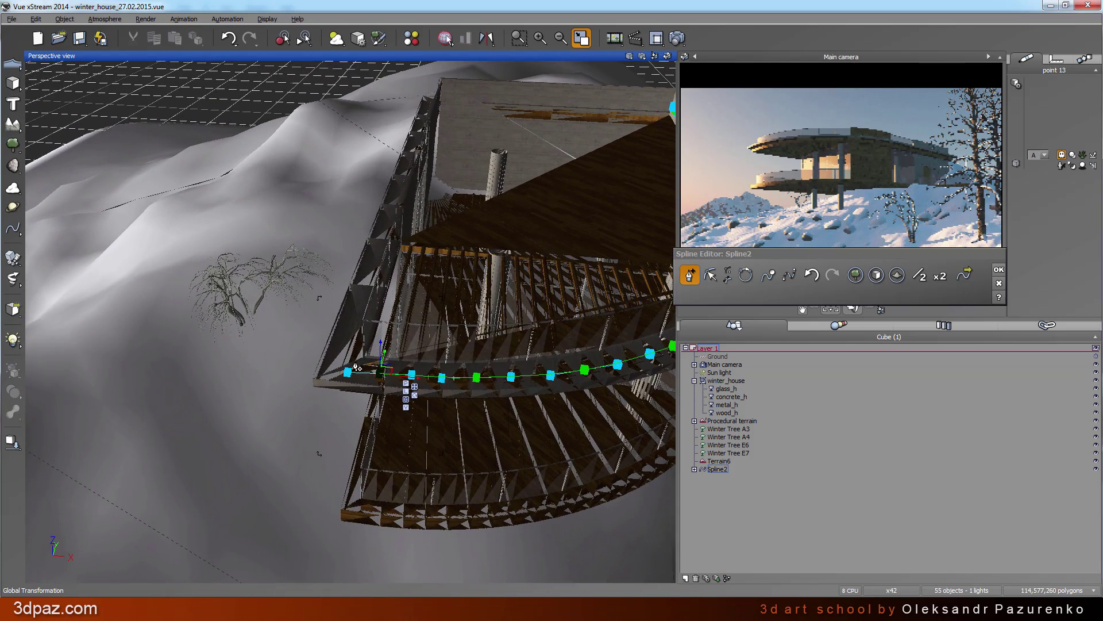
left_click(318, 366)
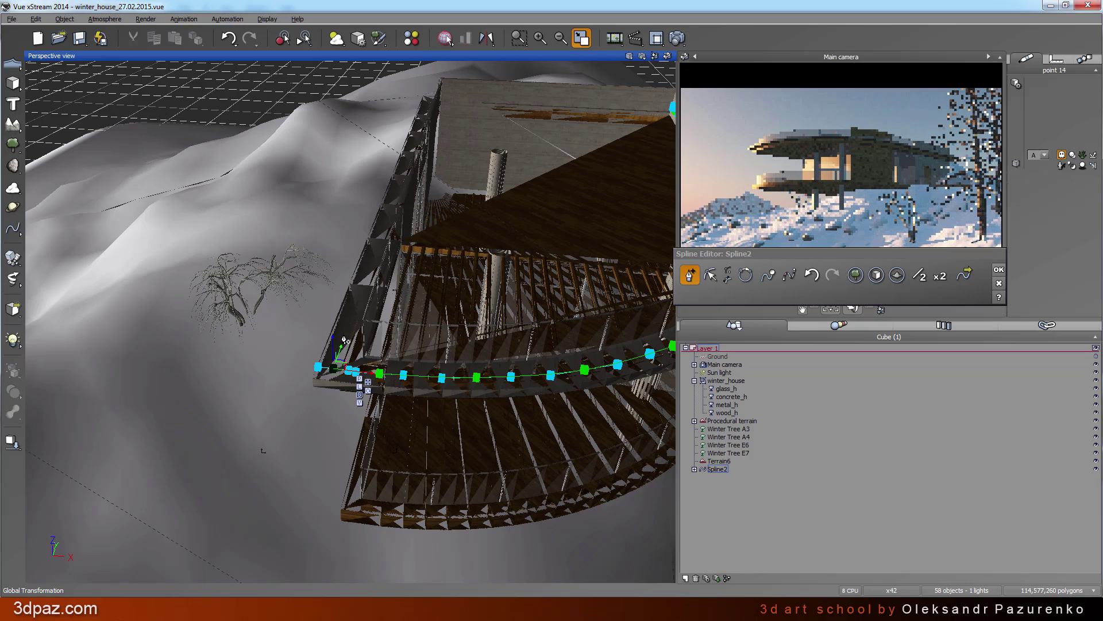
left_click(346, 323)
right_click_drag(577, 337, 454, 314)
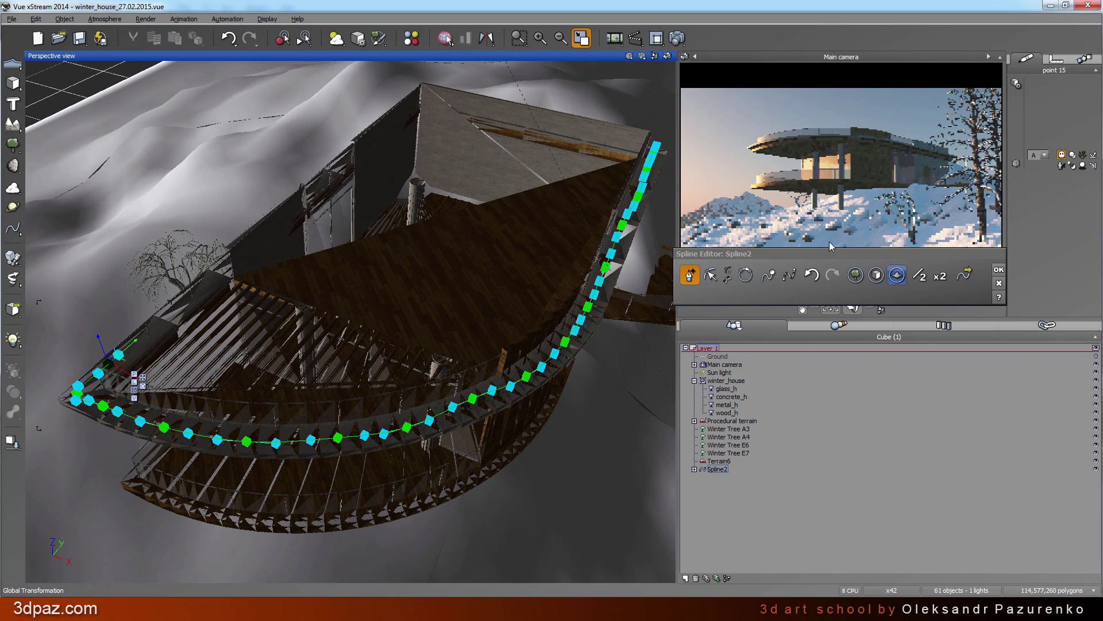
Add a Tube geometry effect with a width of 0.1 m to the roof-edge spline and accept the Spline Editor
left_click_drag(767, 254, 550, 227)
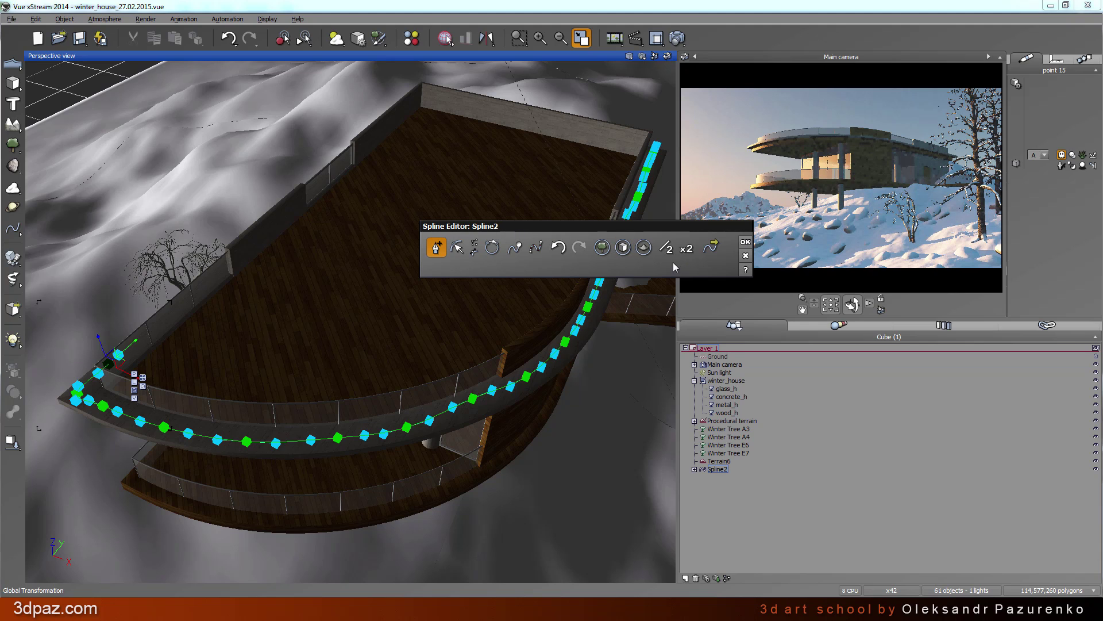
left_click(623, 249)
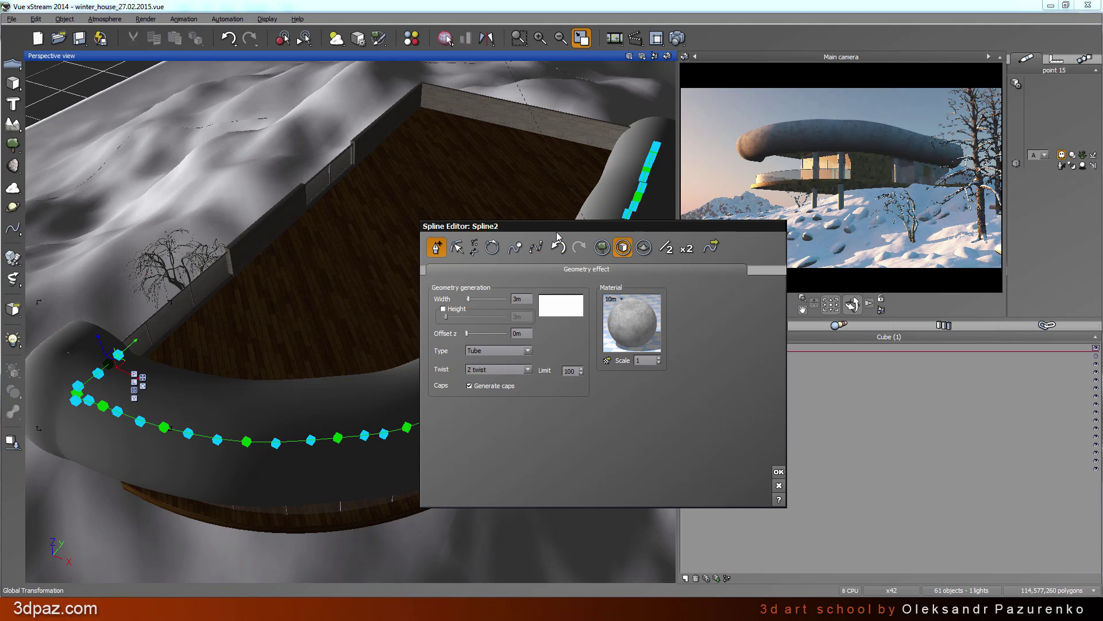
left_click_drag(558, 231, 722, 247)
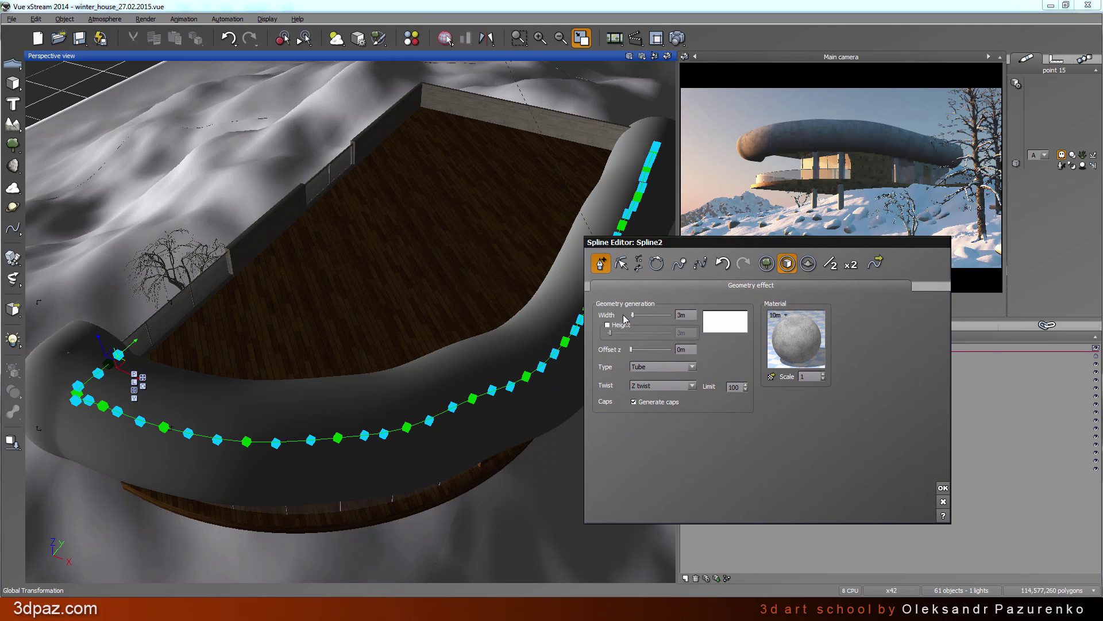
double_click(690, 315)
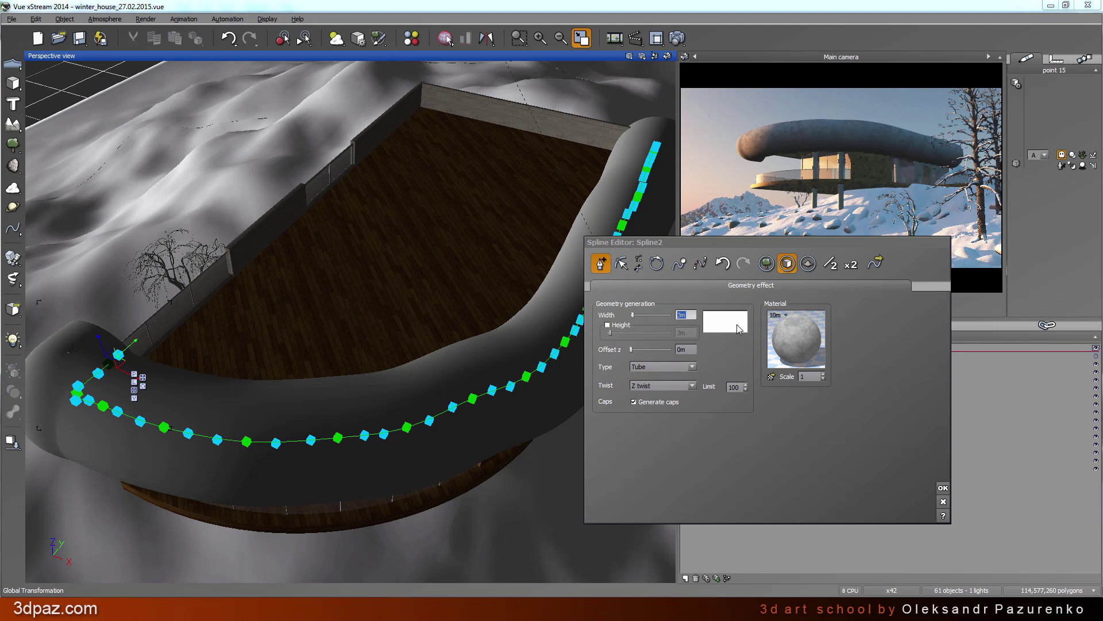
type("0")
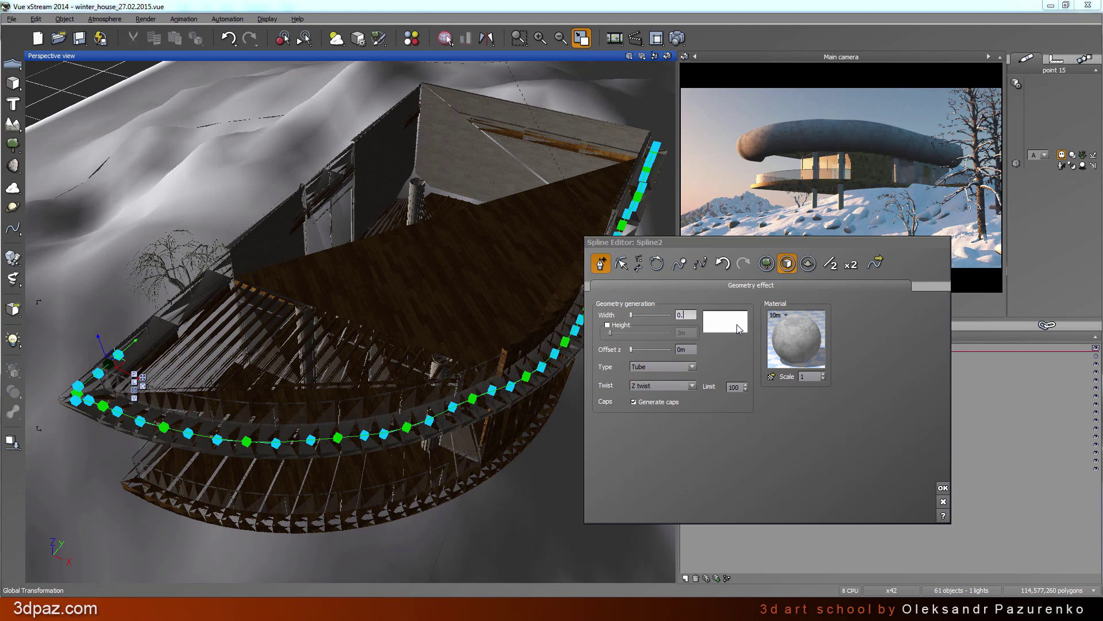
type(".1")
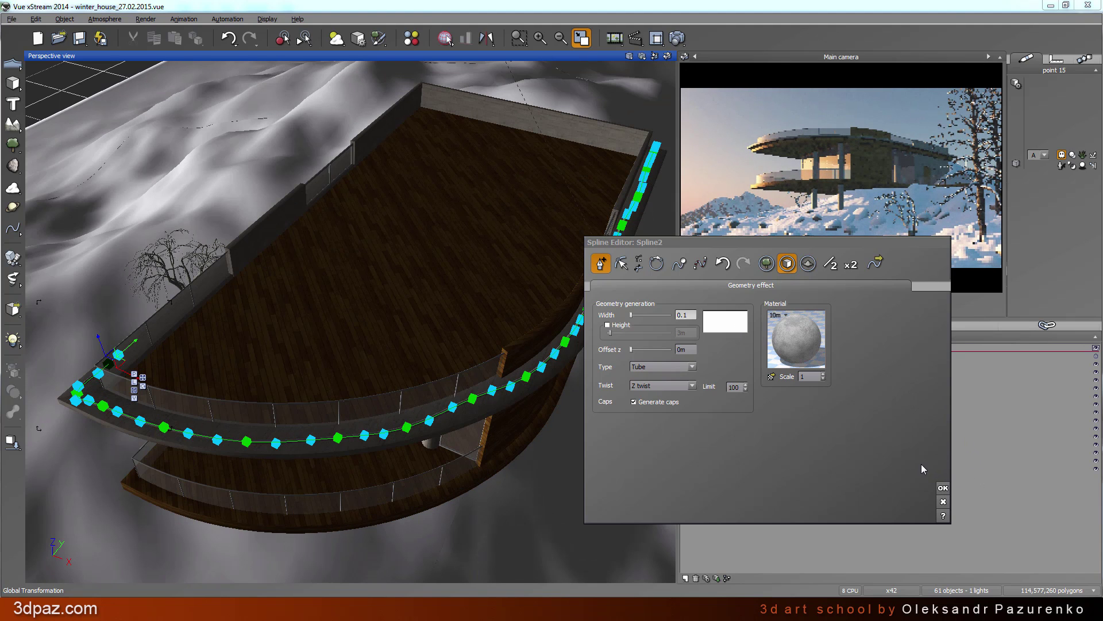
left_click(943, 487)
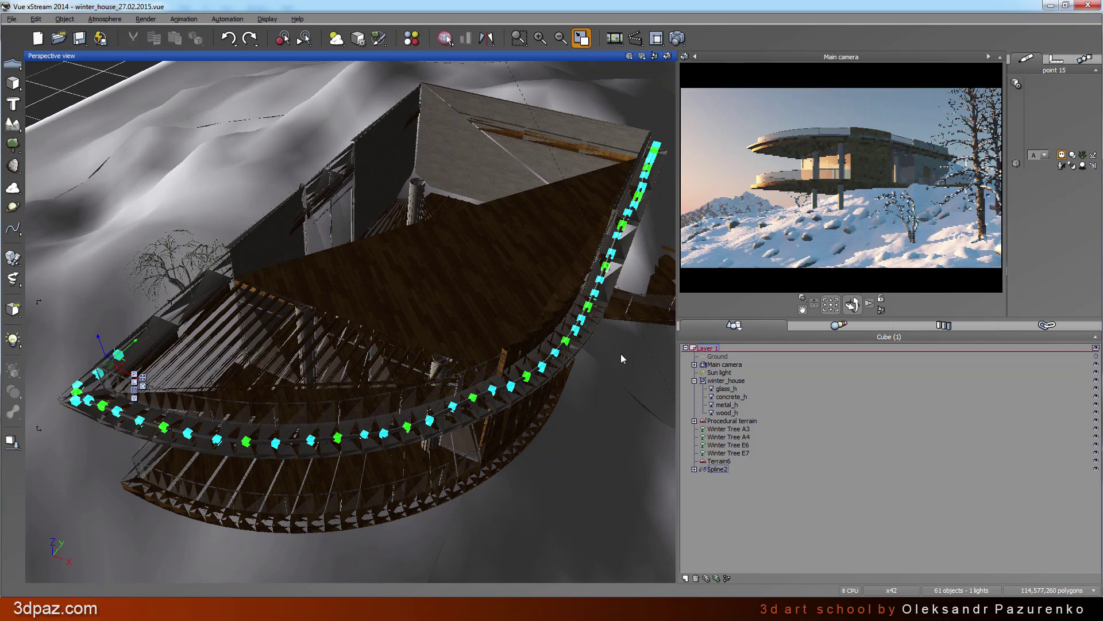
Select the whole tube spline and shift it outward toward the outer rim of the curved roof slab
right_click_drag(588, 355, 423, 323)
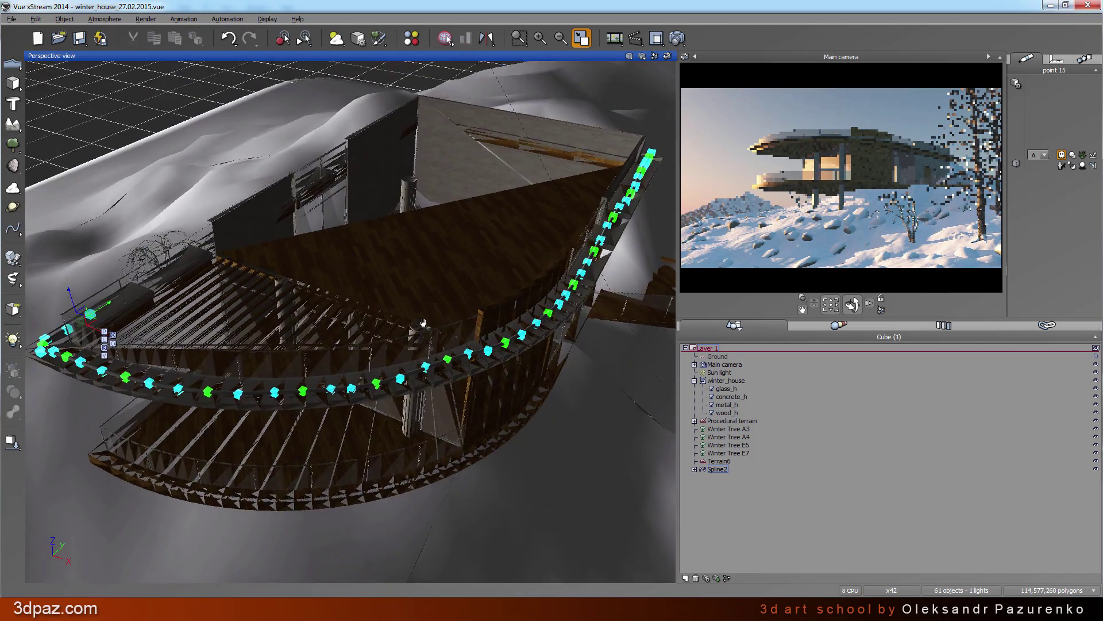
scroll(477, 406, "up", 5)
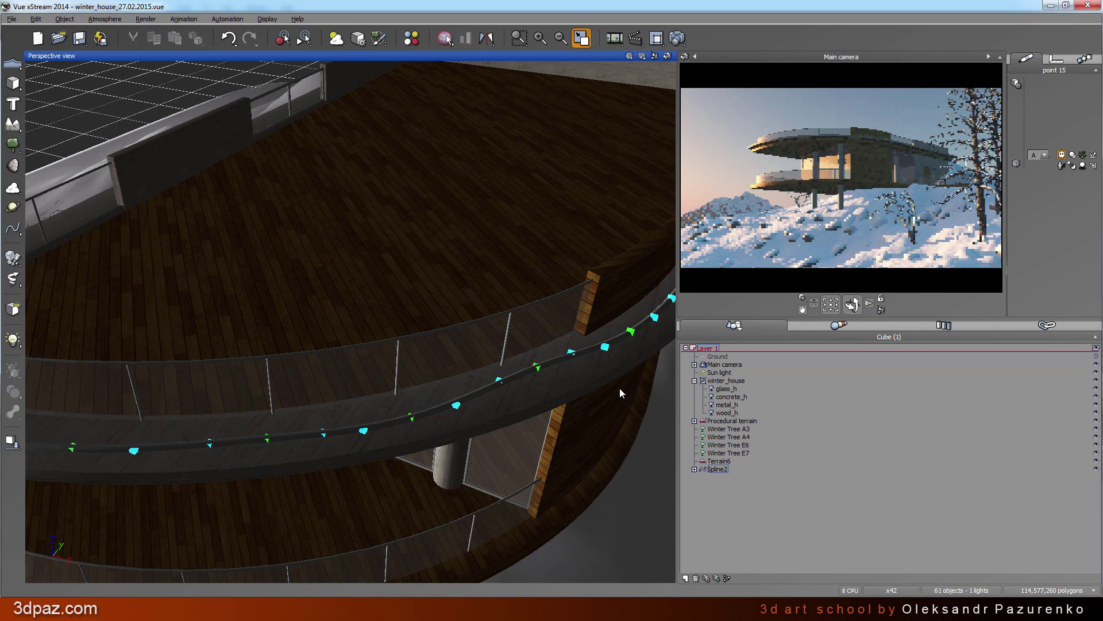
right_click_drag(618, 389, 586, 382)
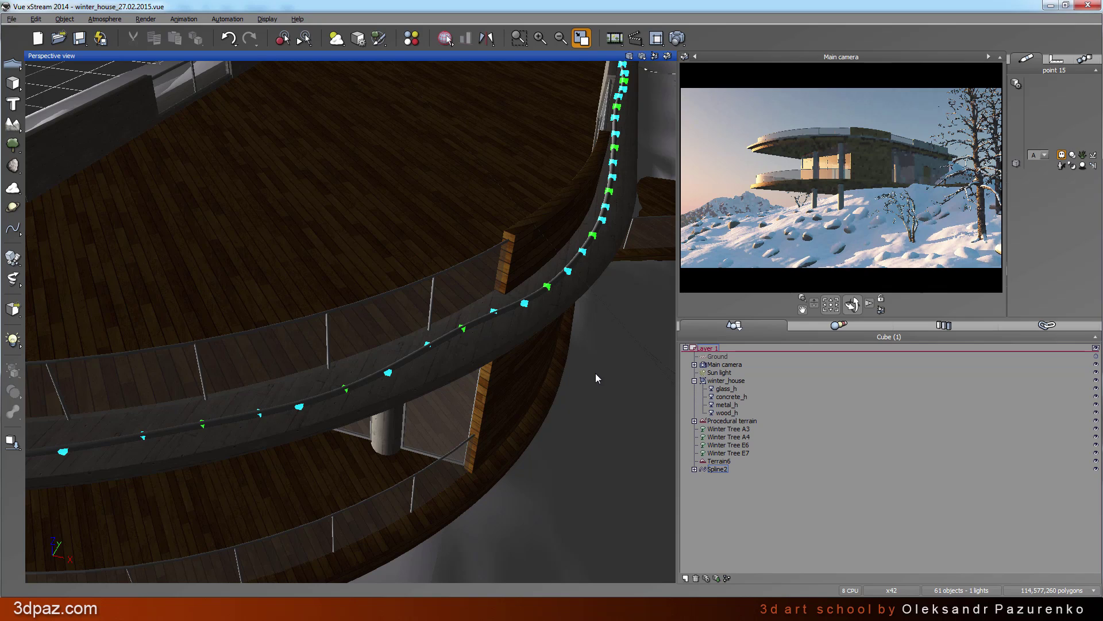
scroll(598, 363, "down", 3)
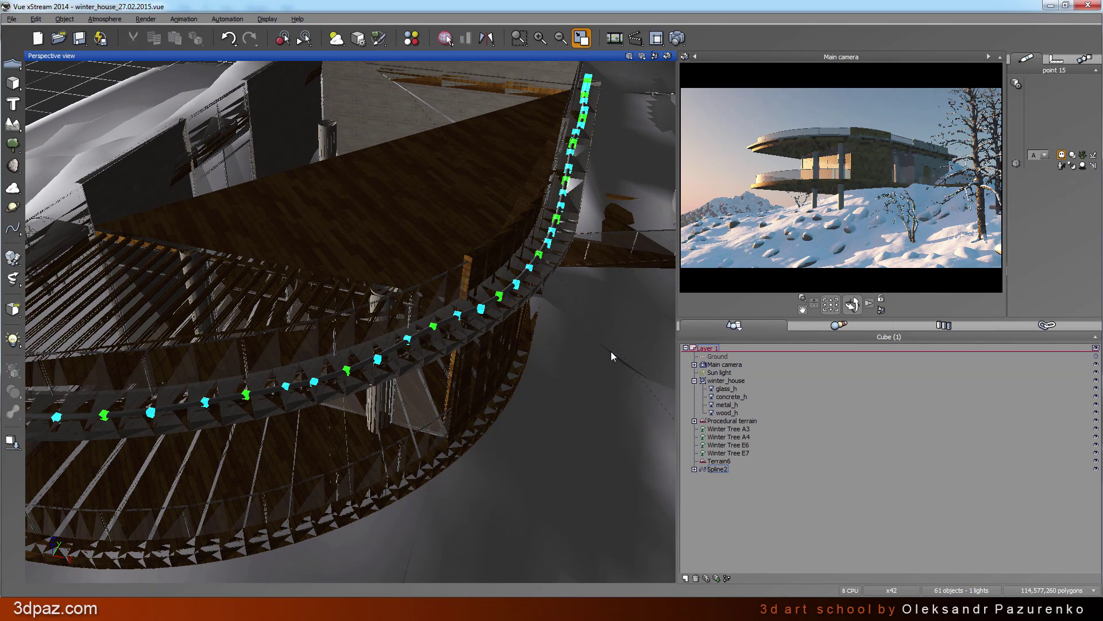
right_click_drag(612, 352, 540, 361)
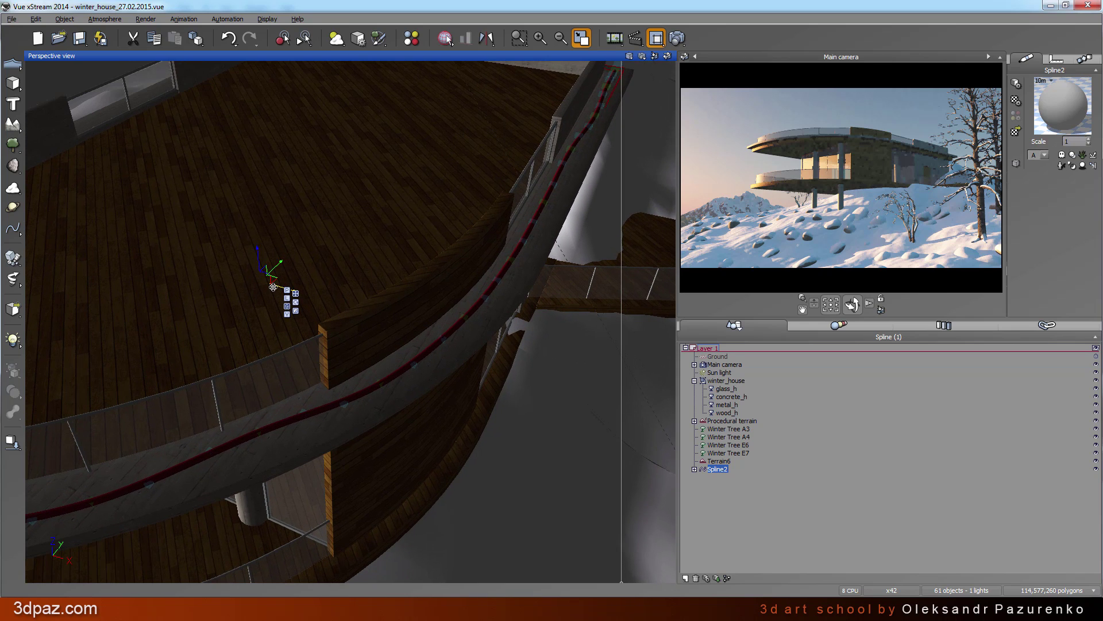
left_click_drag(273, 287, 294, 297)
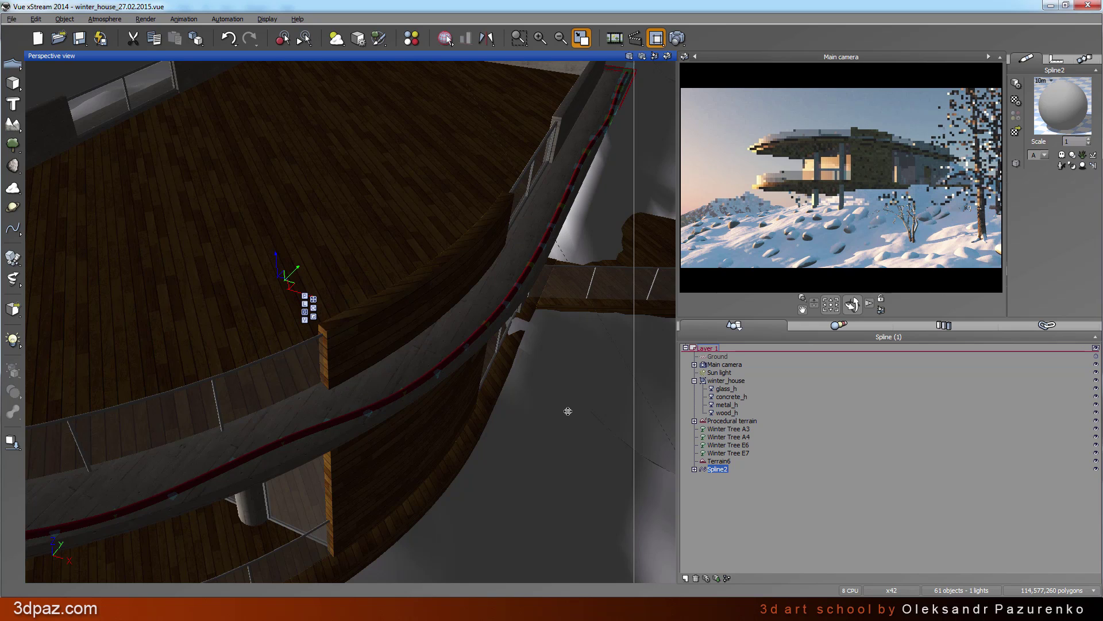
Fine-tune the spline's horizontal position against the roof slab's edge from low side and front viewpoints
right_click_drag(567, 411, 626, 291)
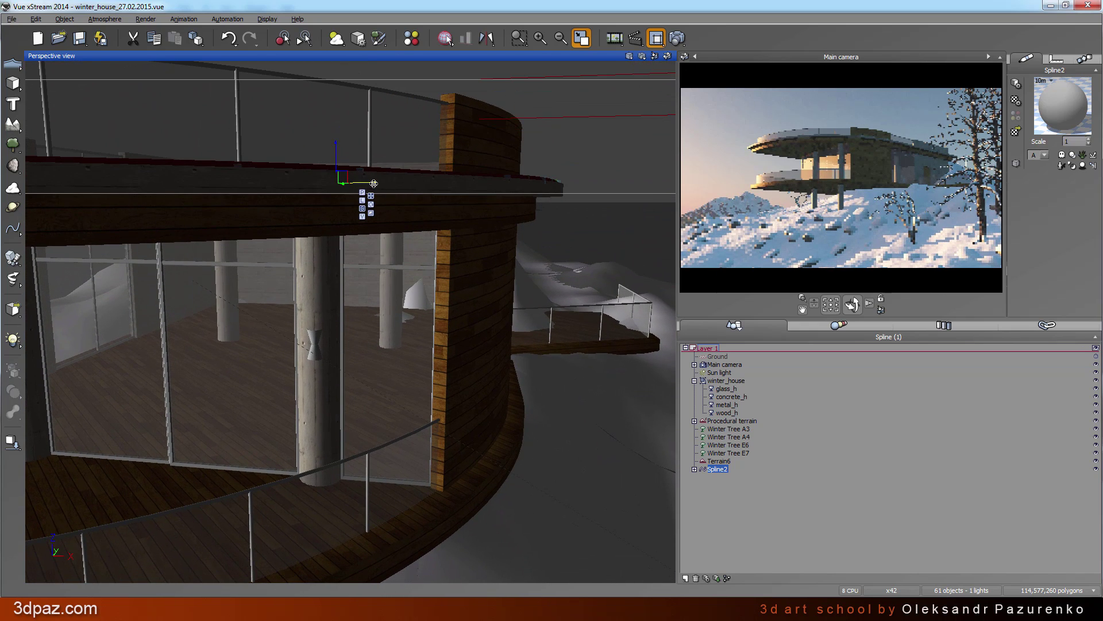
left_click_drag(374, 183, 377, 182)
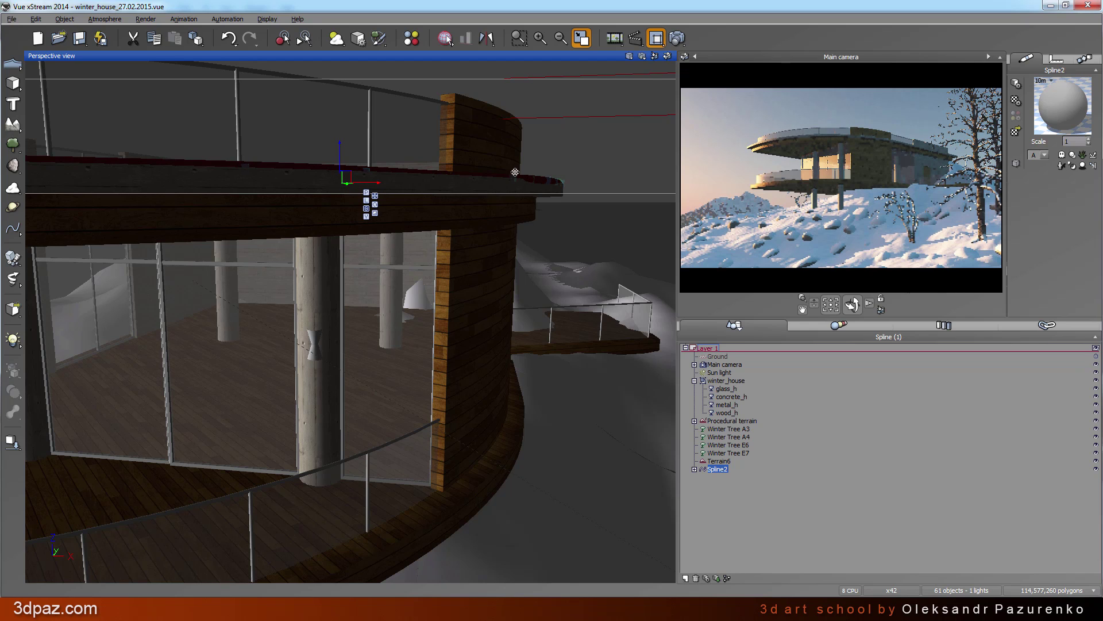
right_click_drag(506, 215, 466, 222)
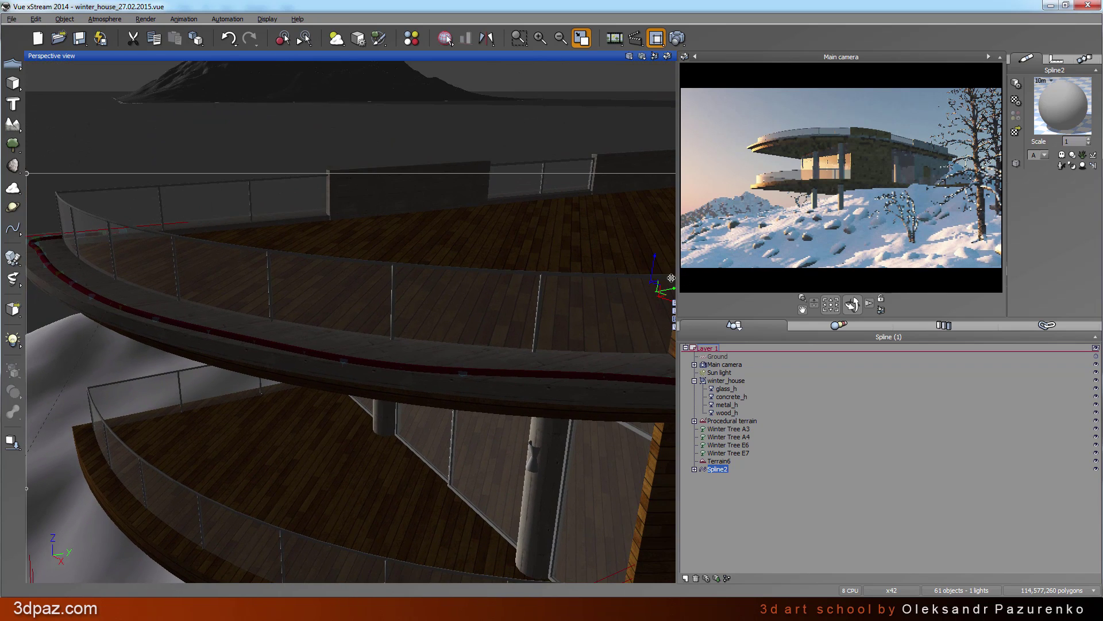
left_click_drag(671, 290, 668, 291)
Expand the spline's point list and nudge point 14 toward the roof slab's outer edge near its pointed tip
right_click_drag(667, 291, 324, 273)
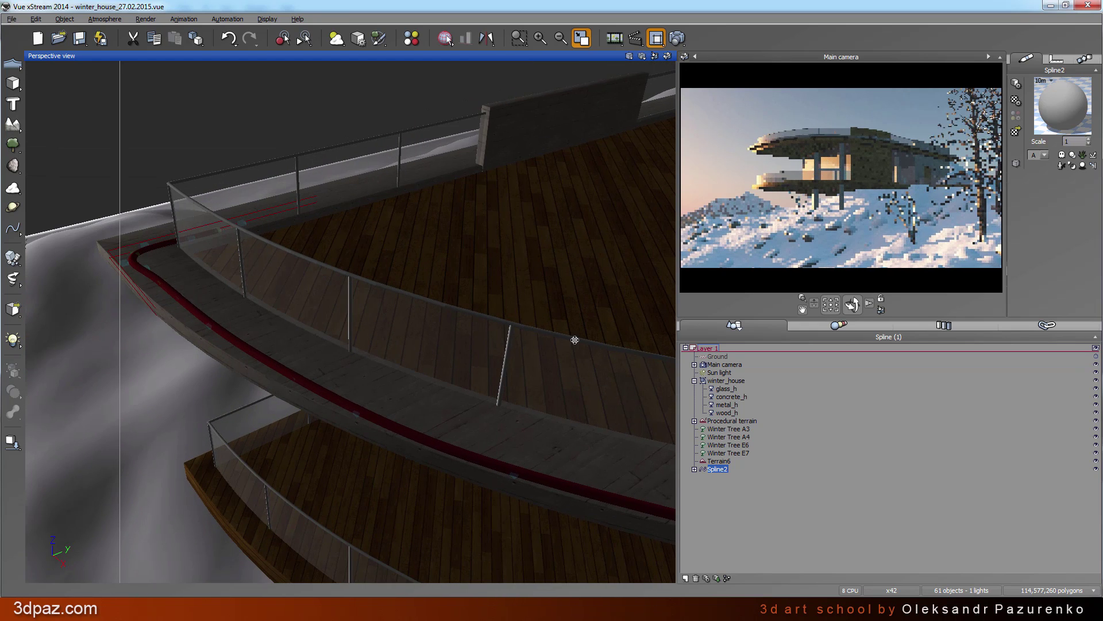
right_click_drag(505, 352, 755, 474)
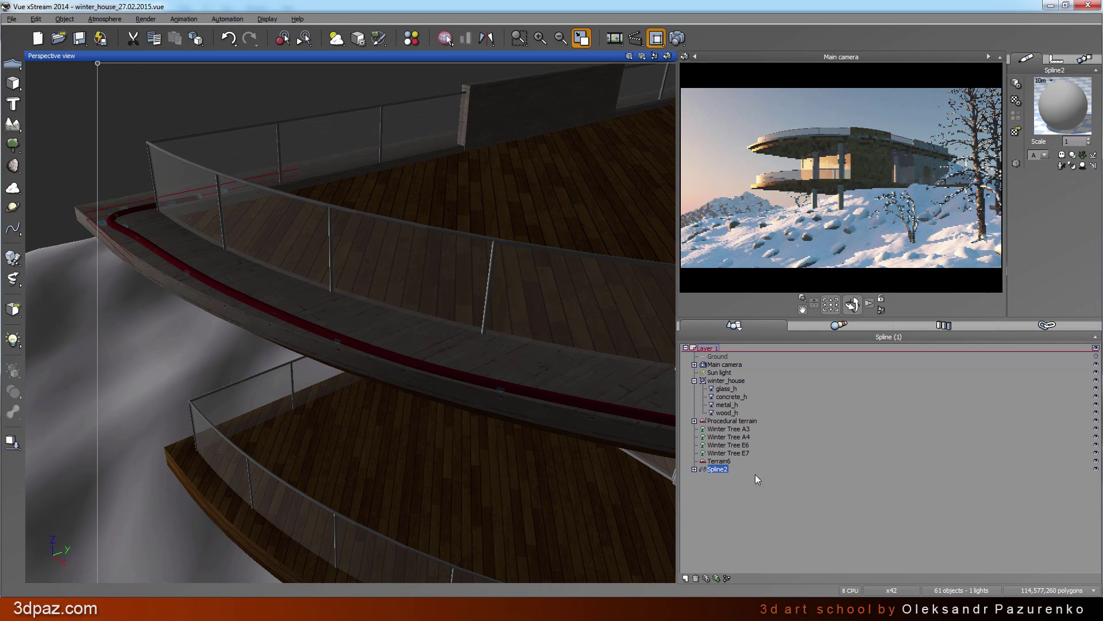
left_click(694, 469)
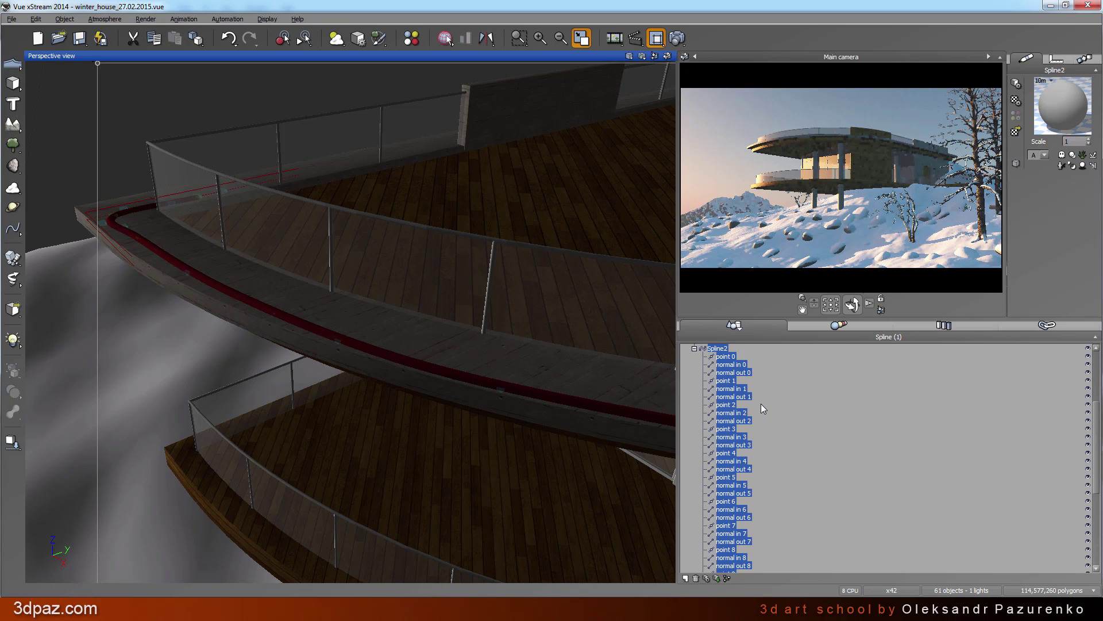
left_click(726, 357)
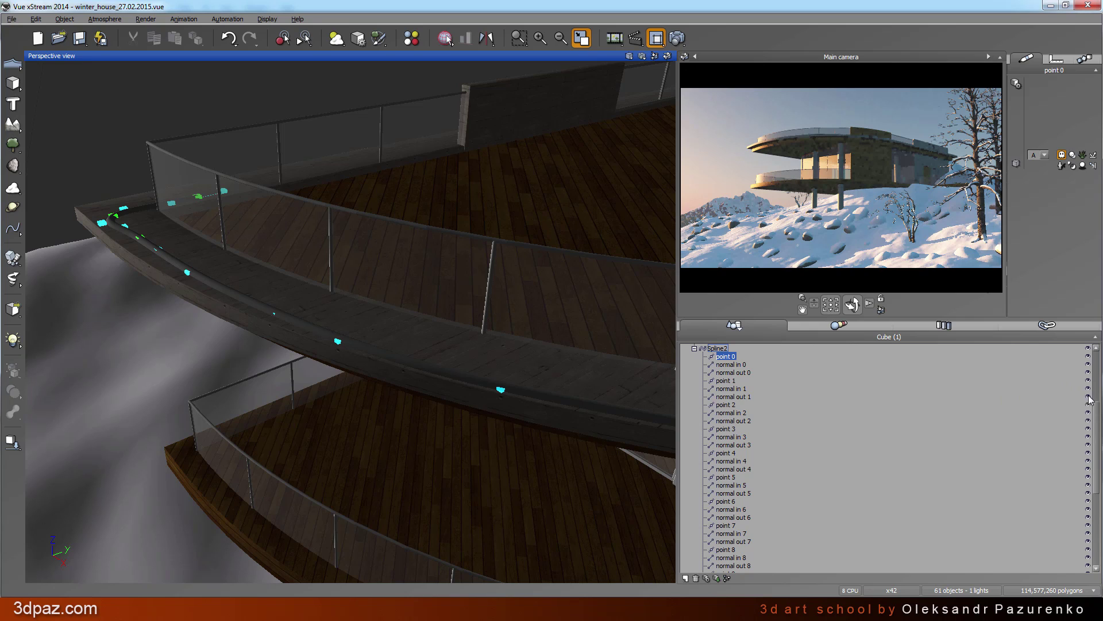
scroll(1090, 399, "down", 7)
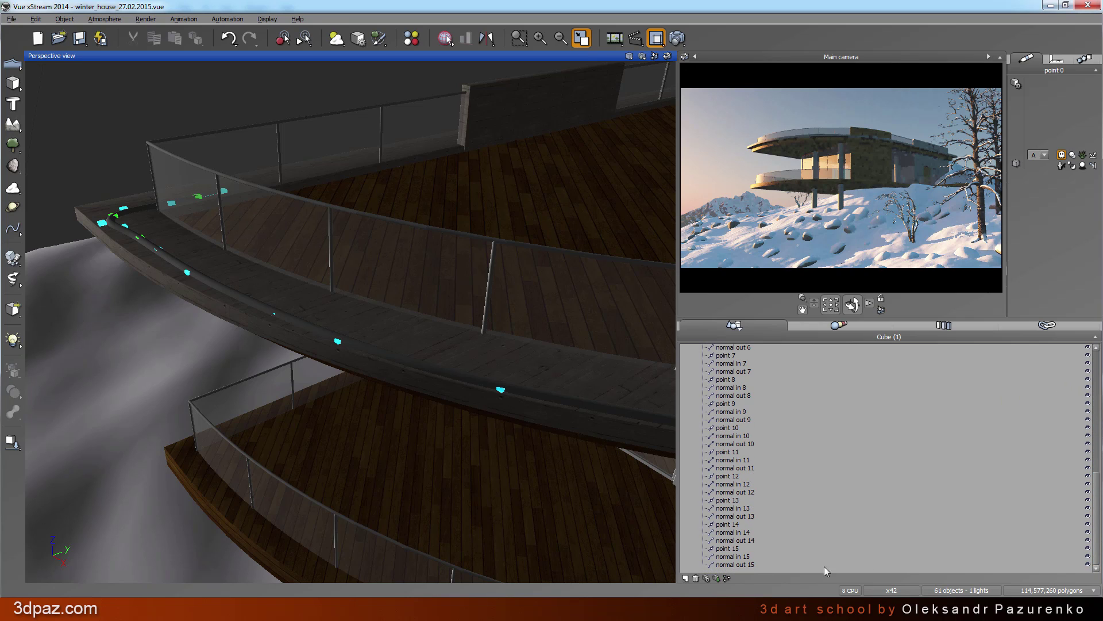
left_click(728, 549)
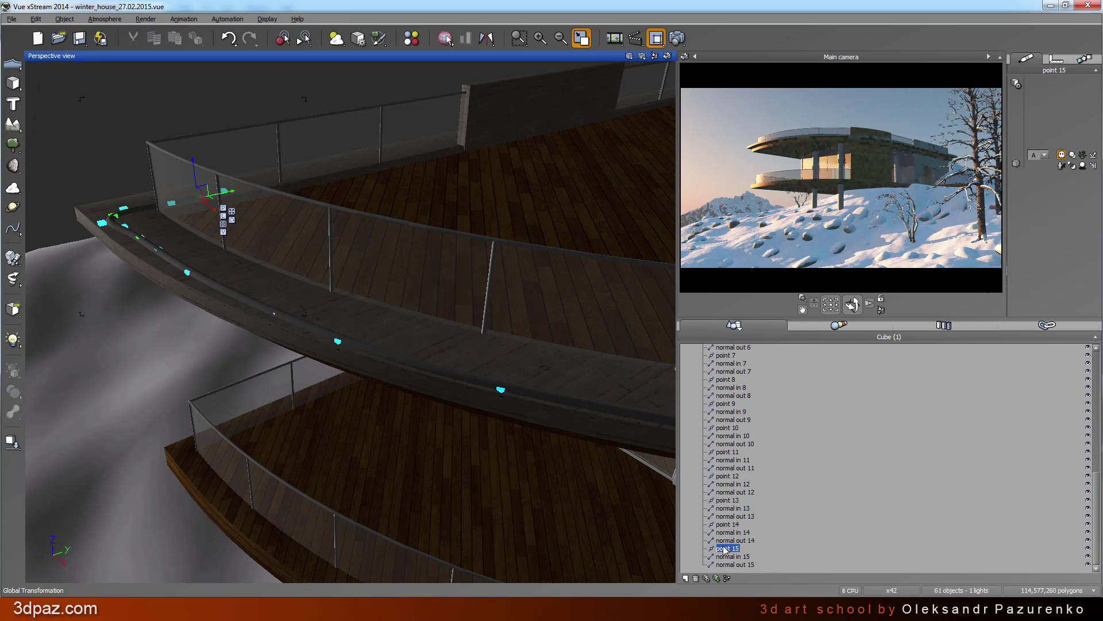
left_click(729, 525)
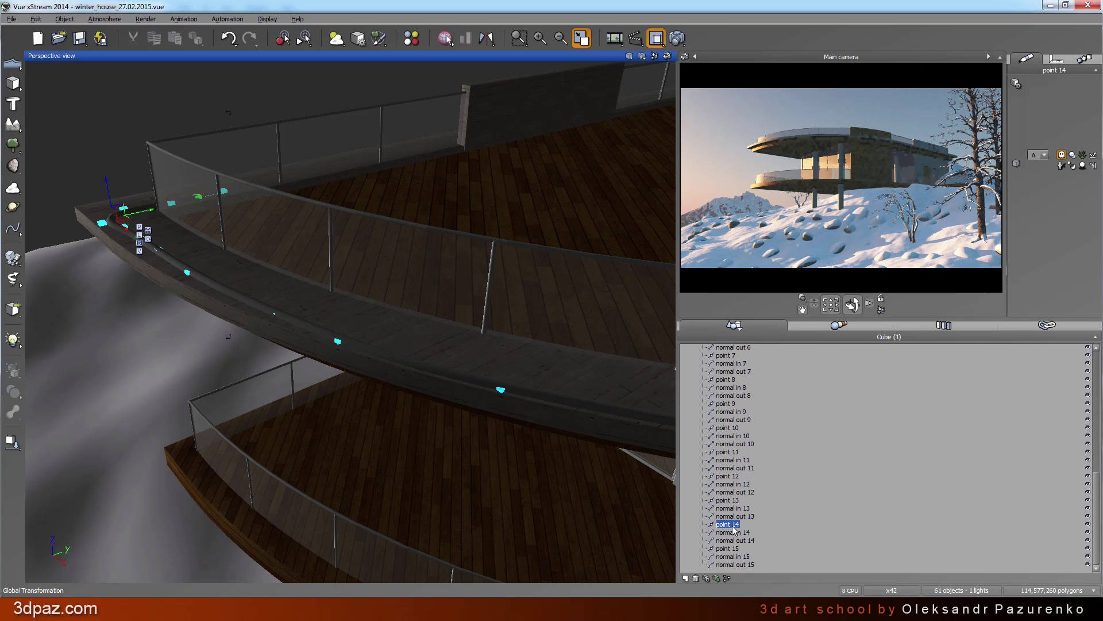
left_click_drag(143, 213, 137, 211)
Shift spline point 12 slightly toward the outer rim of the curved roof slab
middle_click_drag(227, 284, 246, 260)
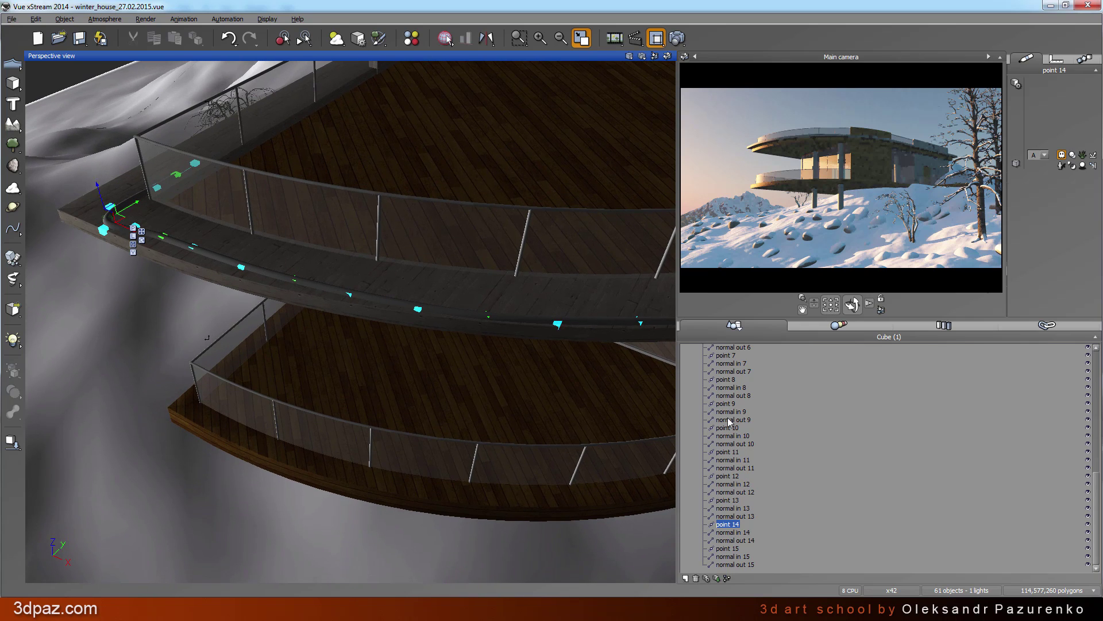
left_click(728, 476)
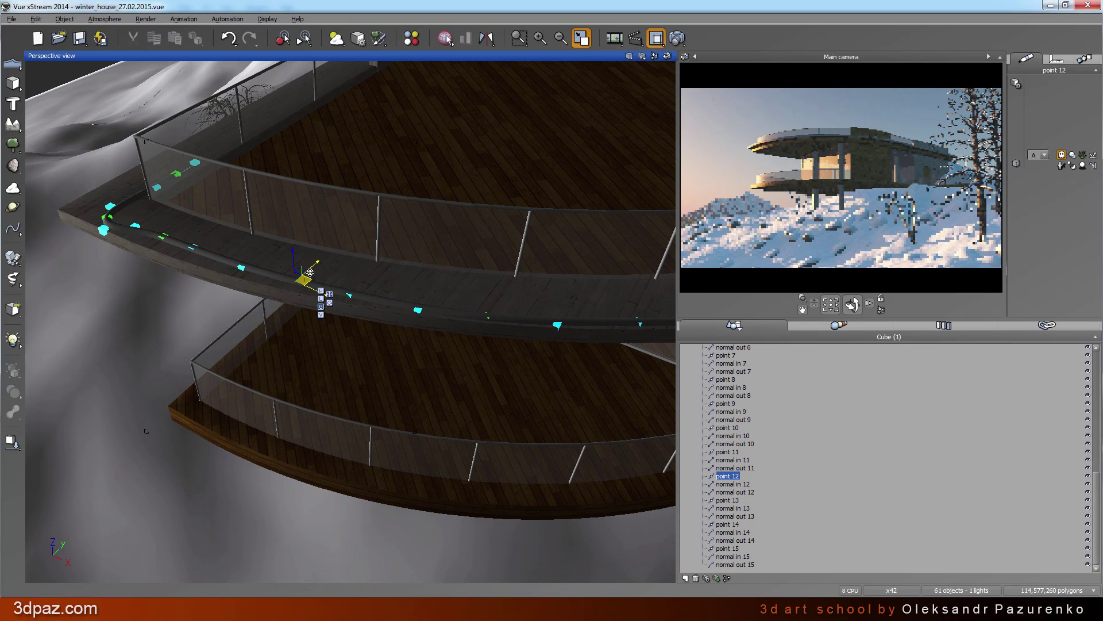
left_click_drag(305, 267, 299, 267)
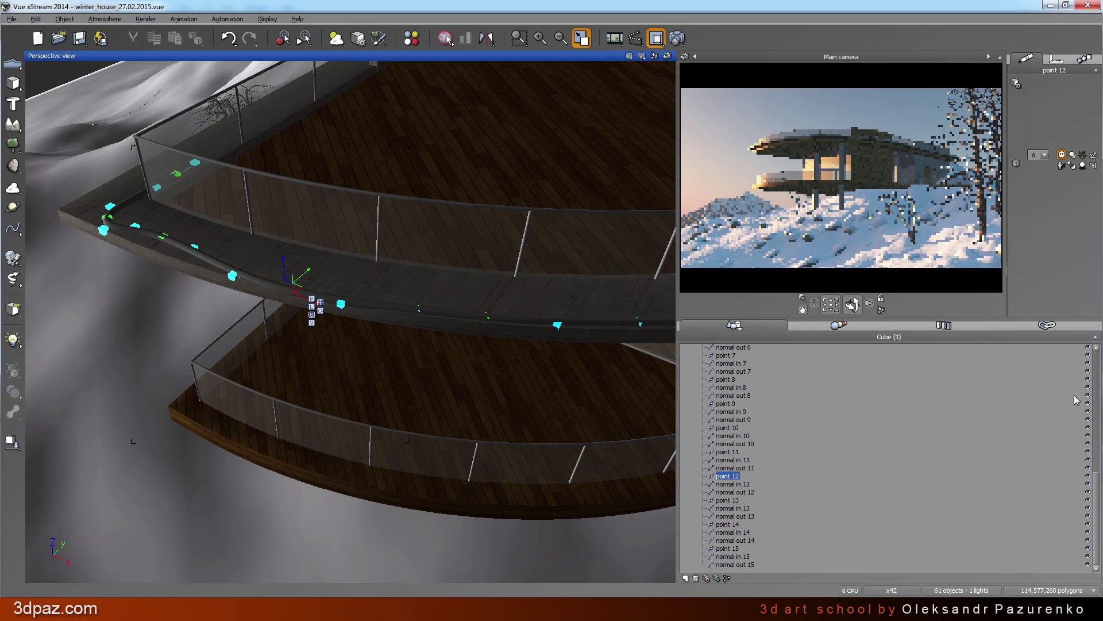
Collapse the spline's point list, inspect the tube along the curved roof edge, and reselect the whole spline
left_click_drag(1099, 498, 1089, 471)
left_click_drag(1094, 409, 1093, 390)
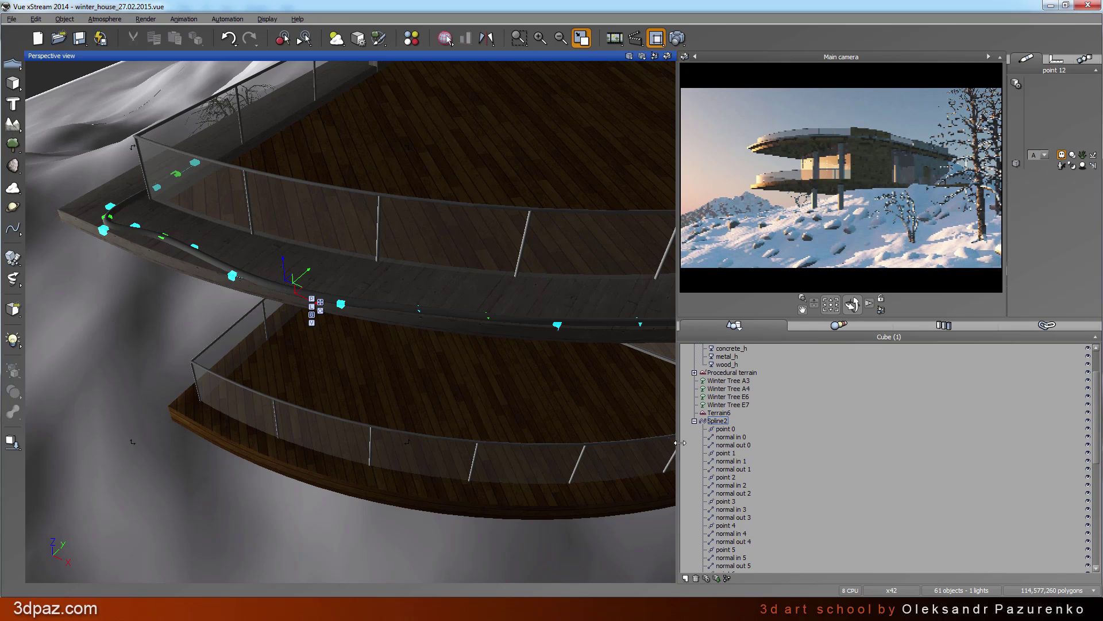
left_click(694, 424)
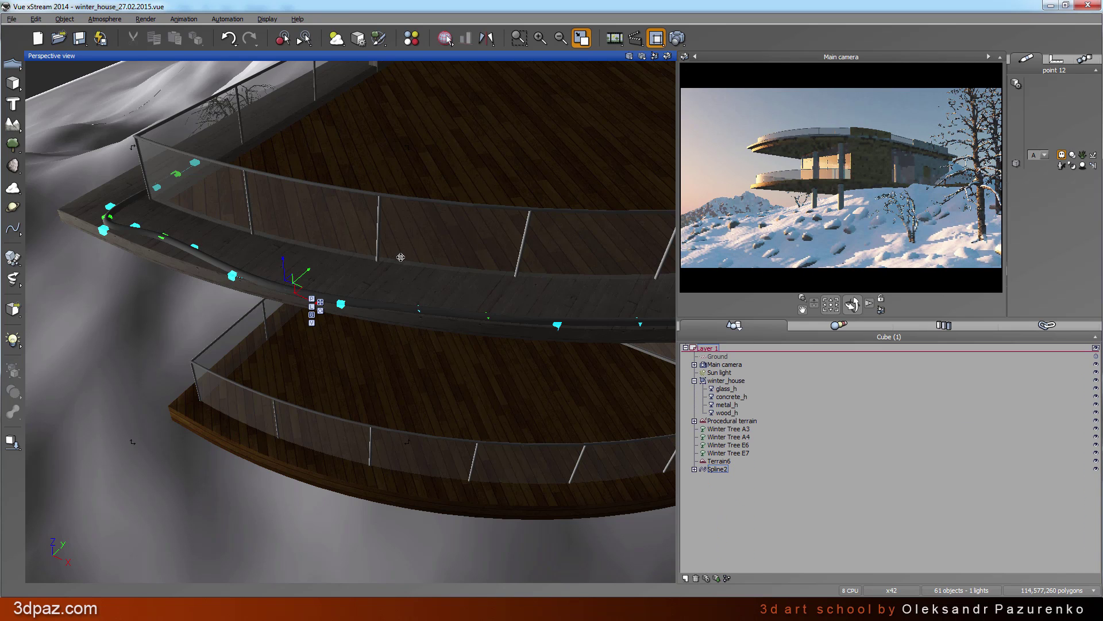
middle_click_drag(506, 260, 585, 352)
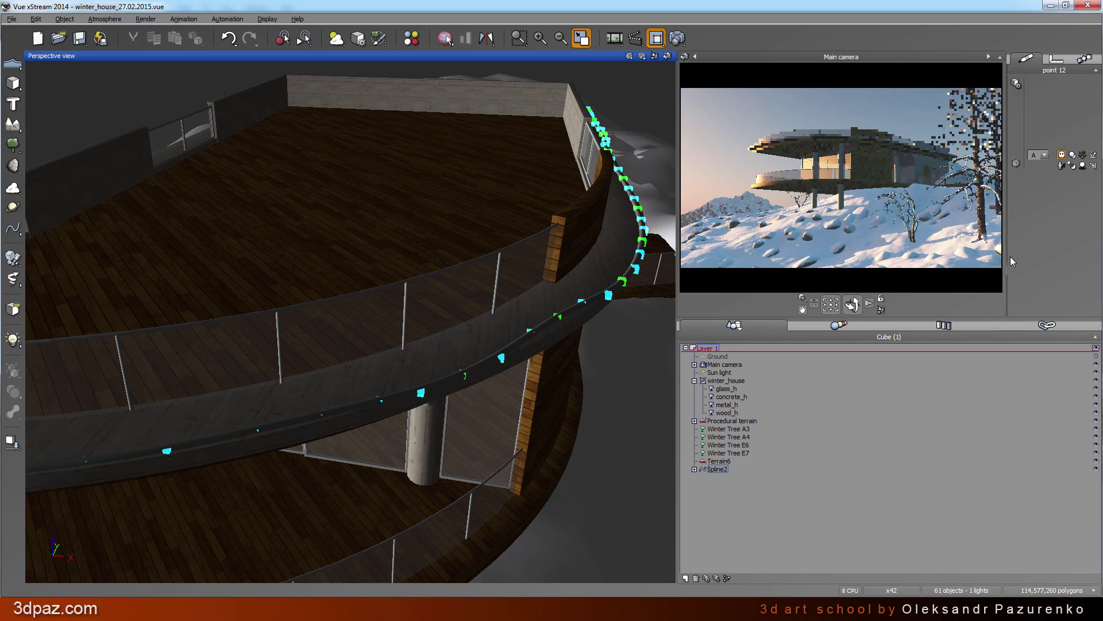
left_click(719, 468)
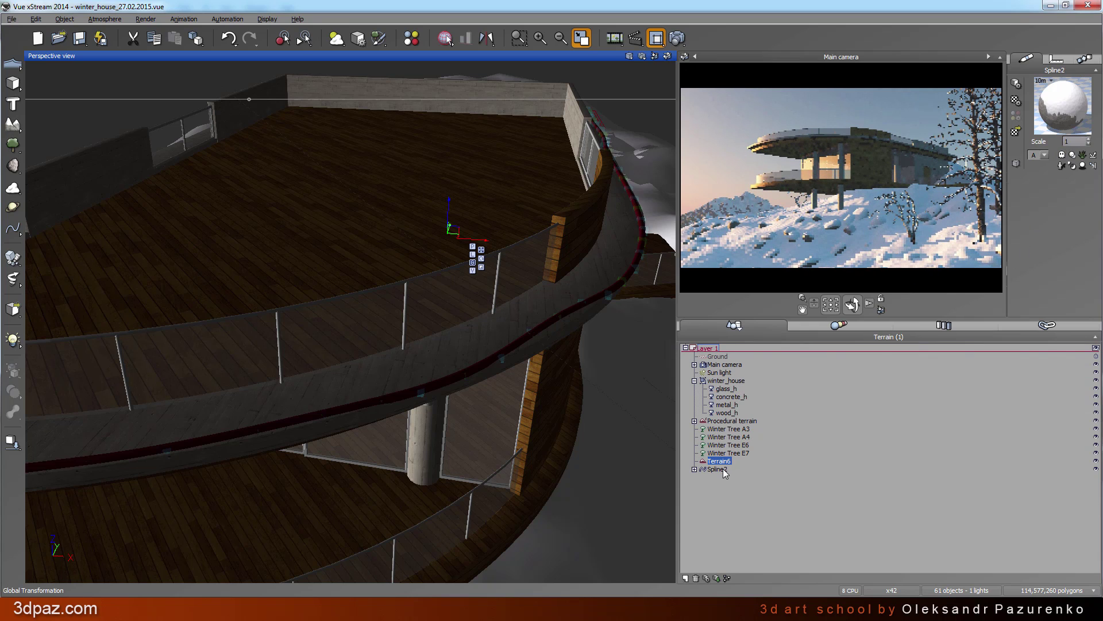
Add the shared Snow material layer to the spline's material and delete the default Material layer
double_click(1056, 112)
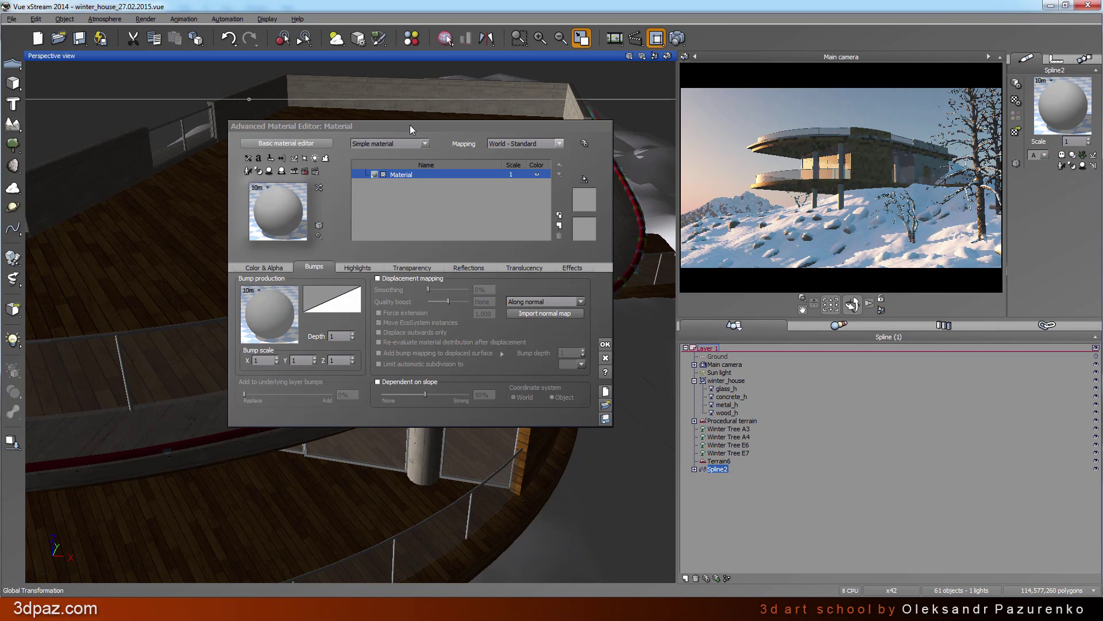
left_click_drag(456, 116, 462, 88)
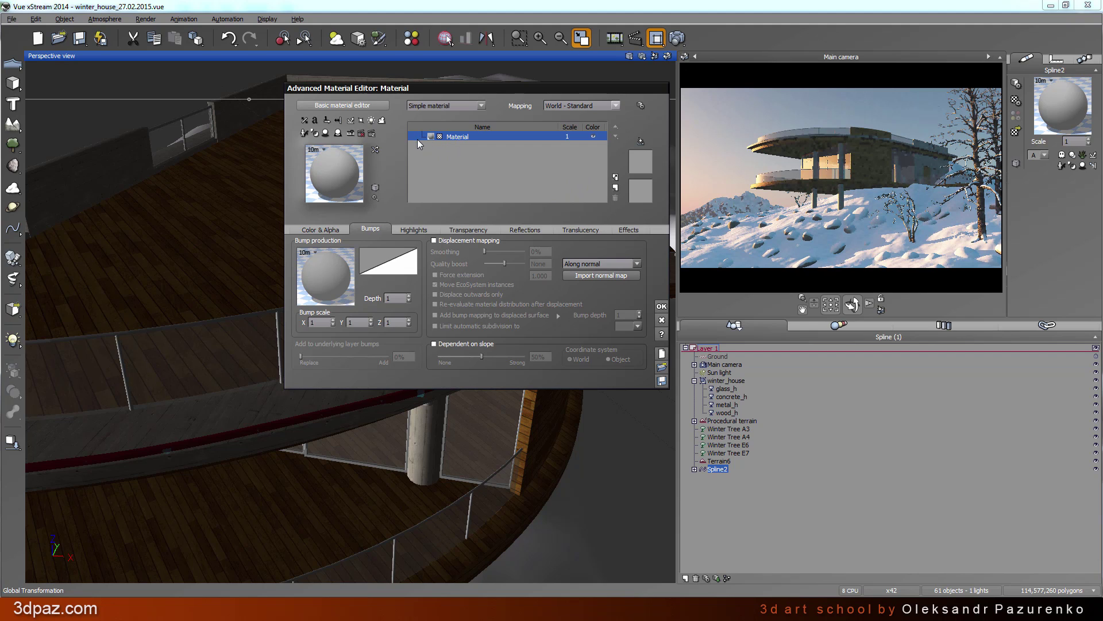
left_click(615, 179)
left_click(631, 184)
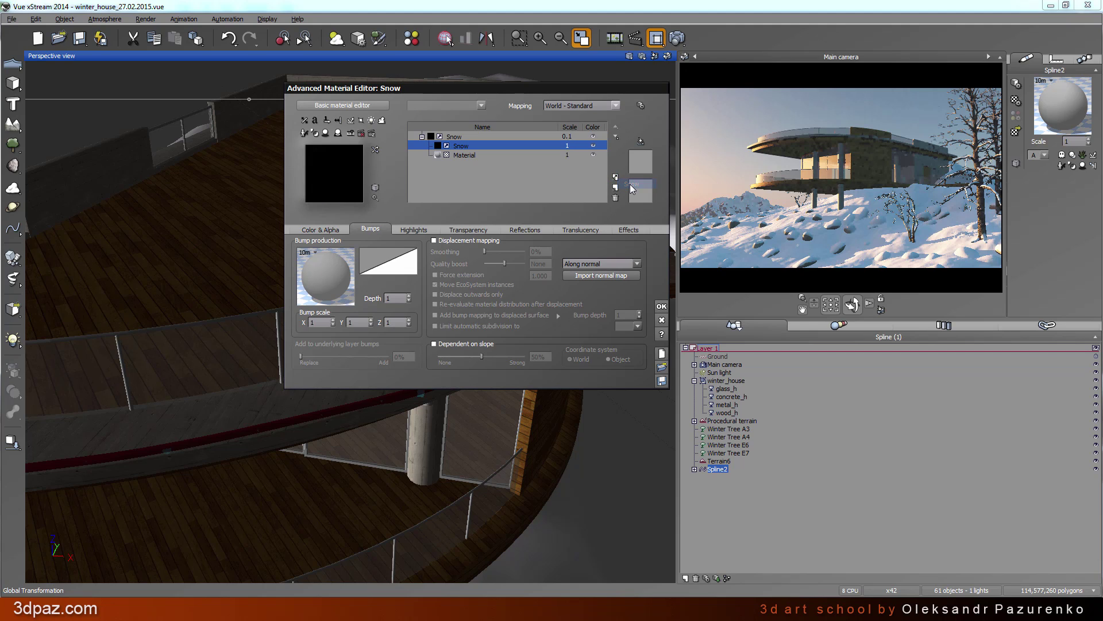
double_click(470, 154)
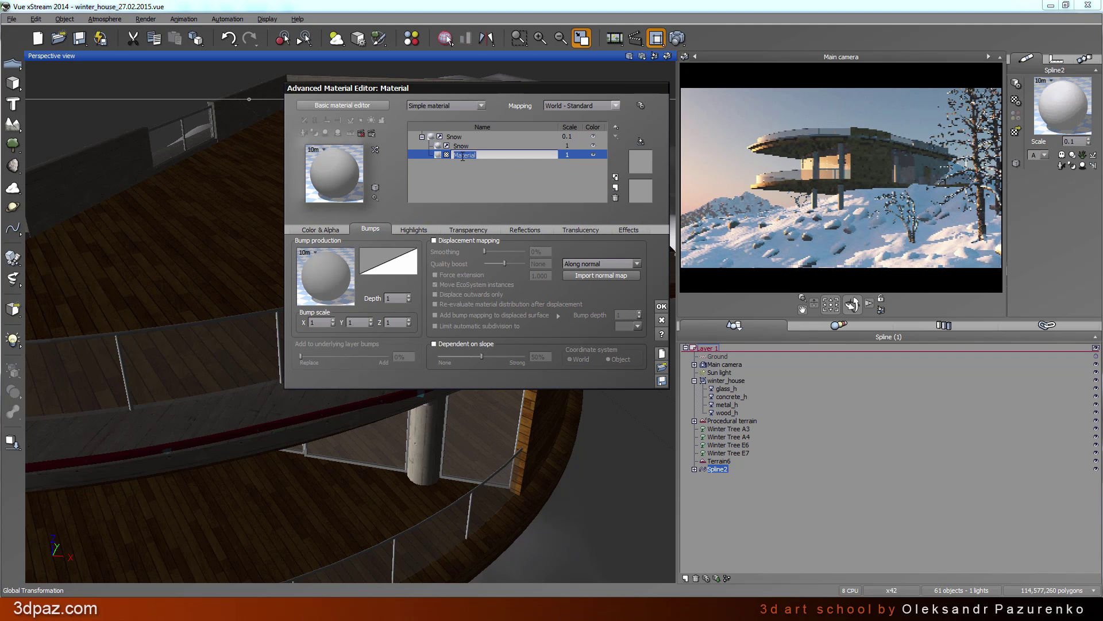
left_click(616, 198)
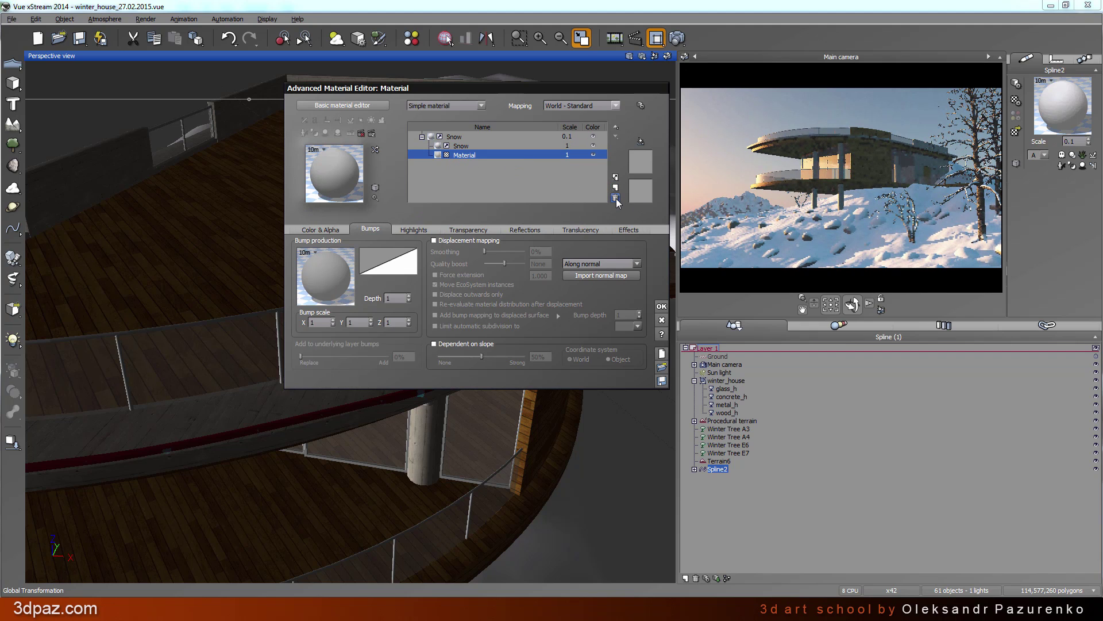
left_click(616, 198)
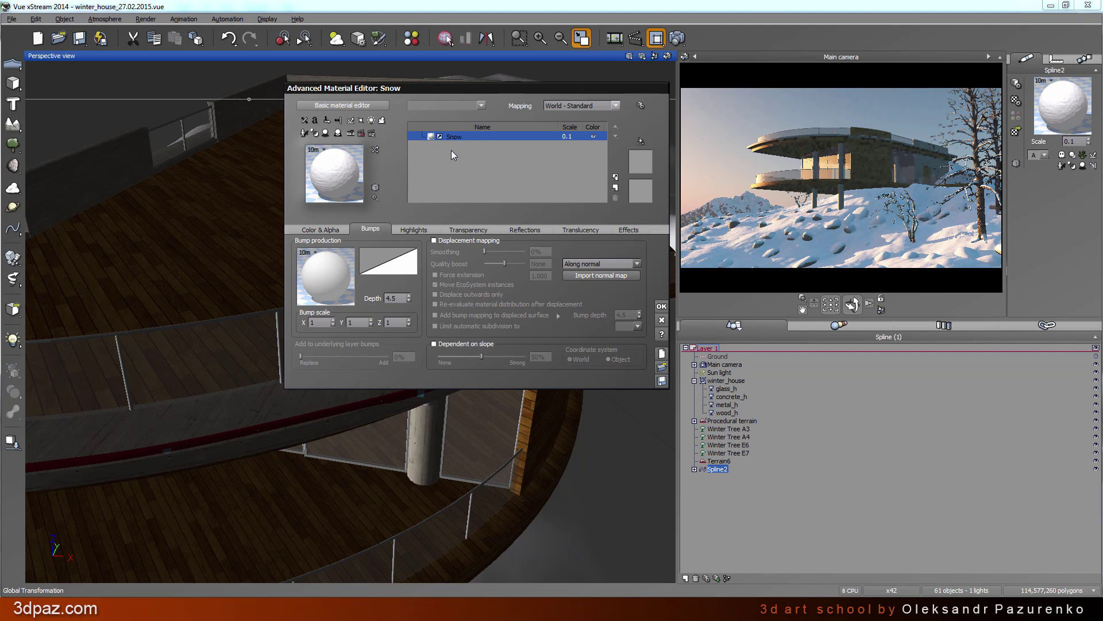
Make the spline's Snow material unique and load the Aggregated function from the Bumps collection as its bump production
right_click(421, 138)
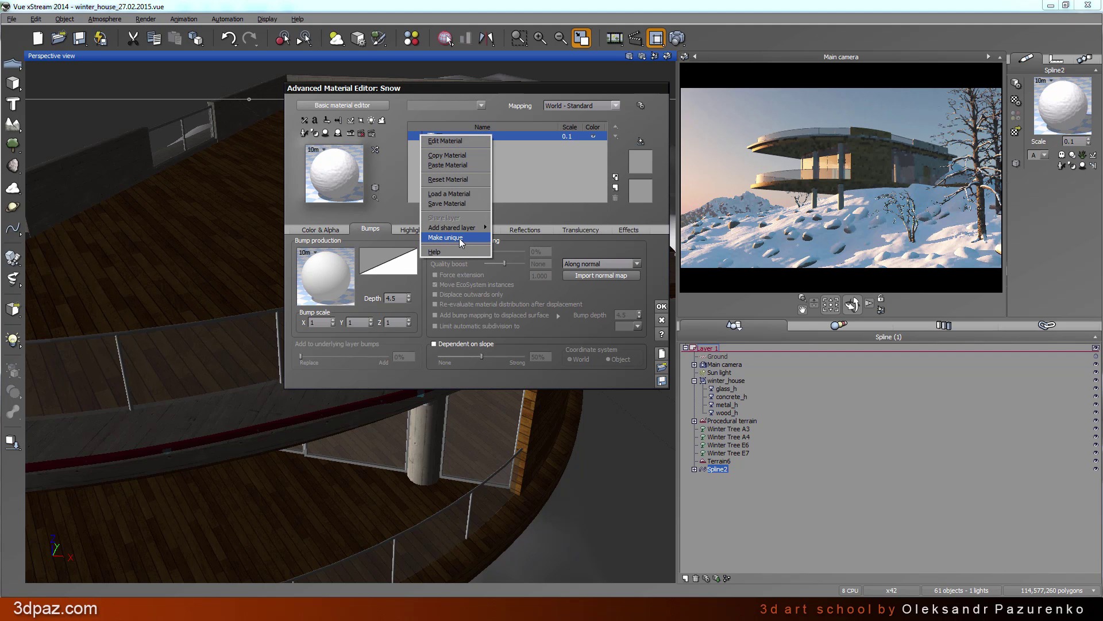
left_click(451, 237)
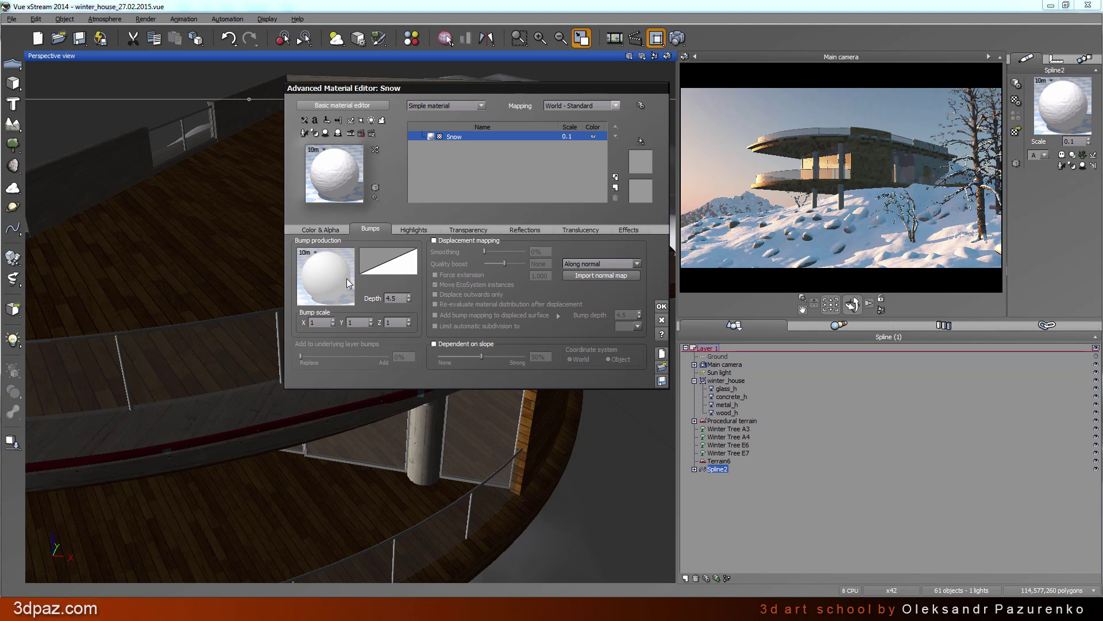
right_click(329, 277)
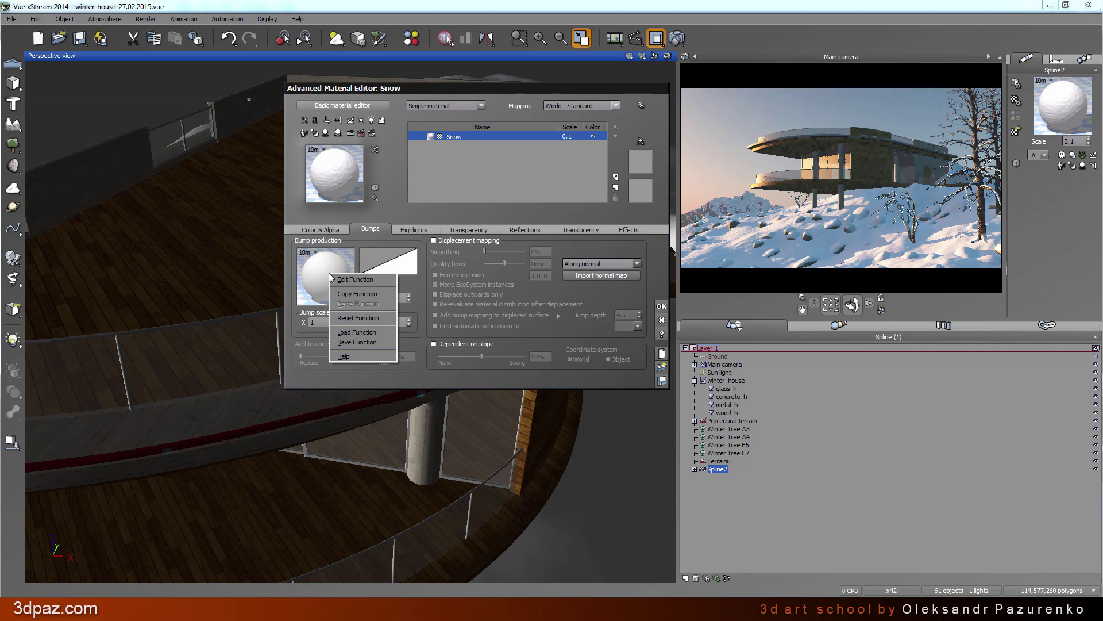
left_click(377, 333)
left_click(229, 251)
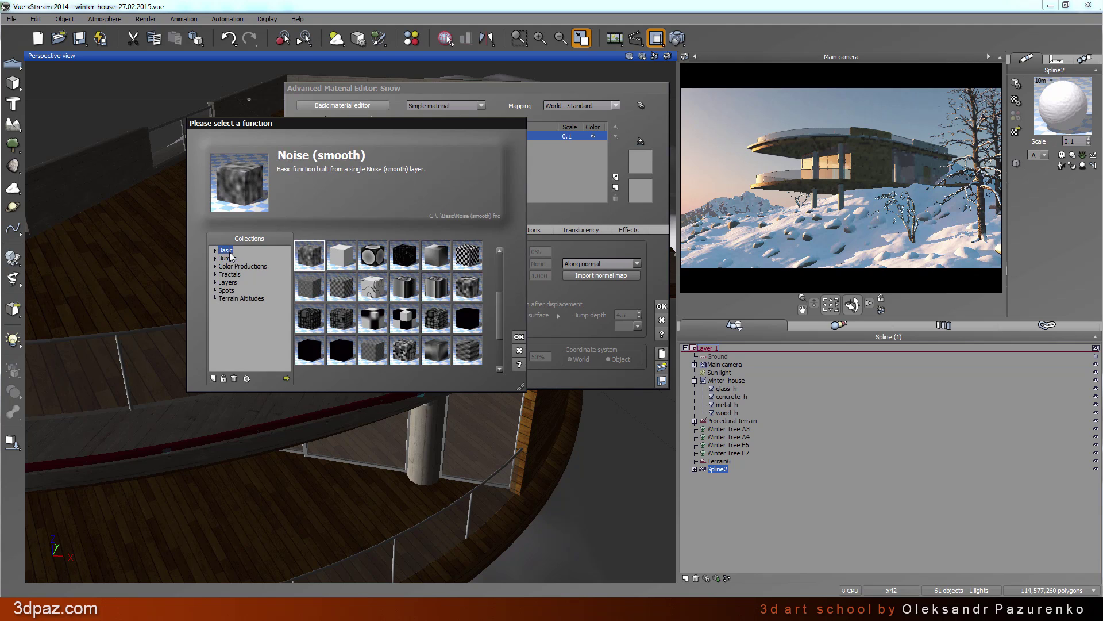
left_click(231, 259)
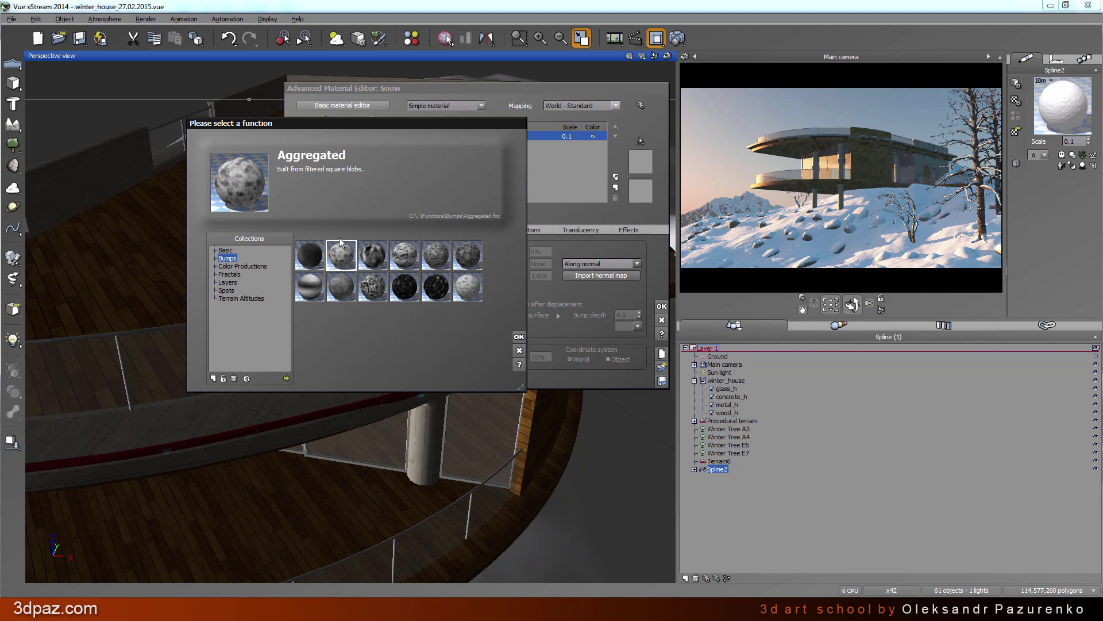
left_click(519, 336)
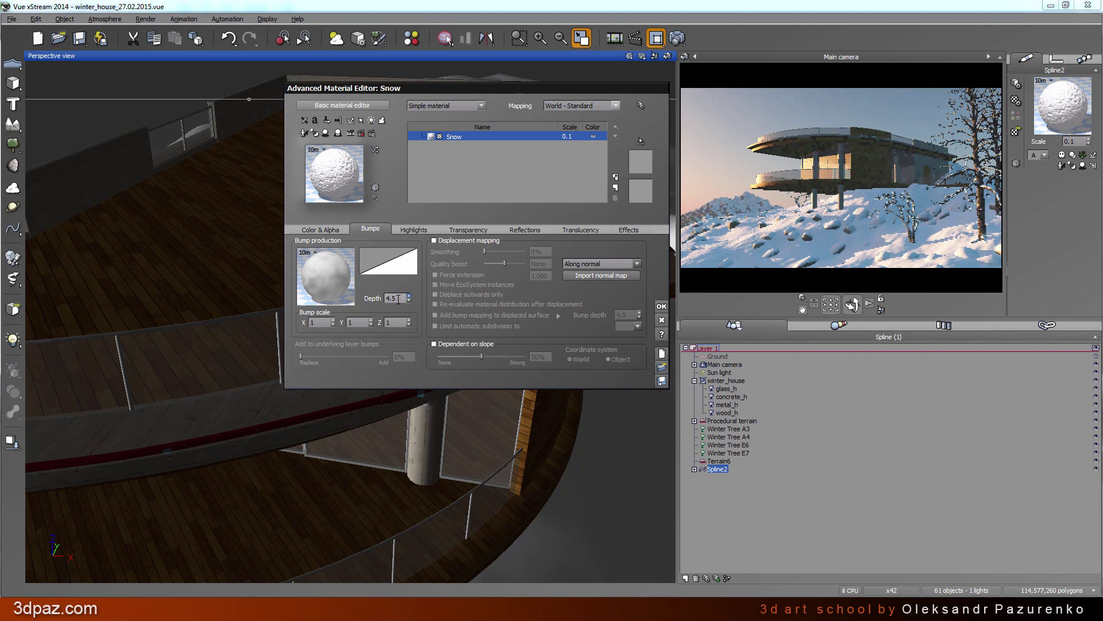
Set the Snow material's bump depth to -1.5, enable displacement mapping, and accept the material
double_click(398, 299)
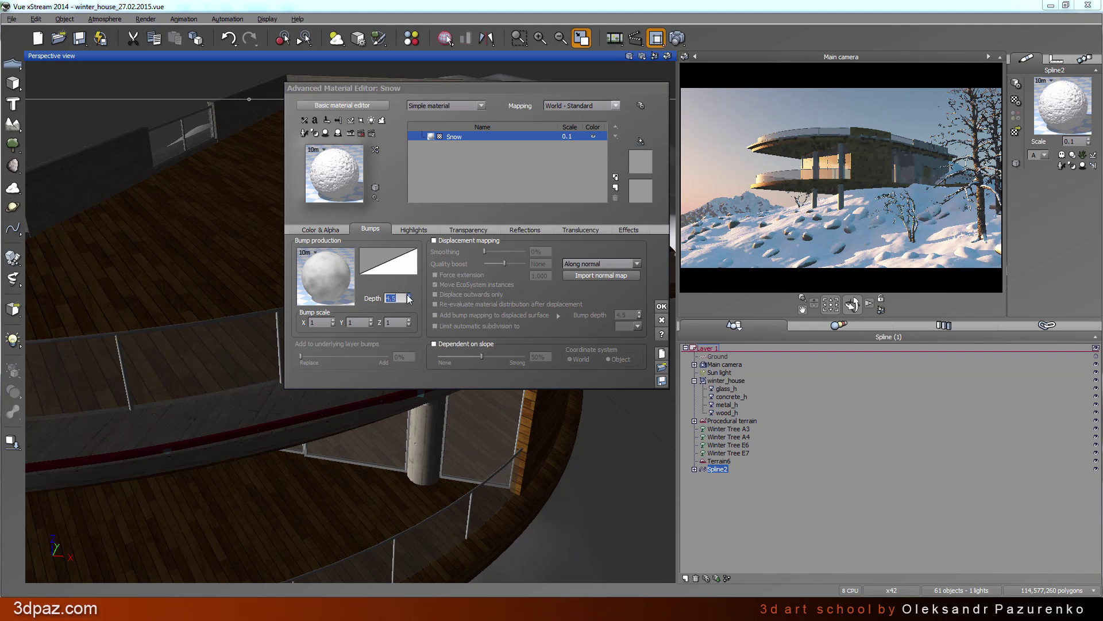
type("-")
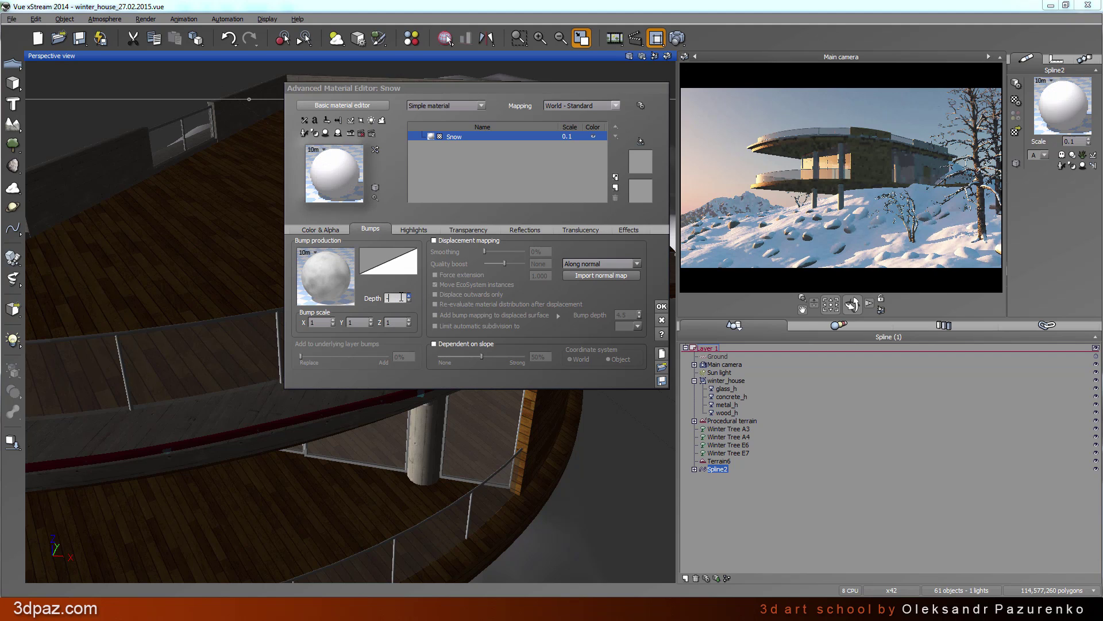
type("1")
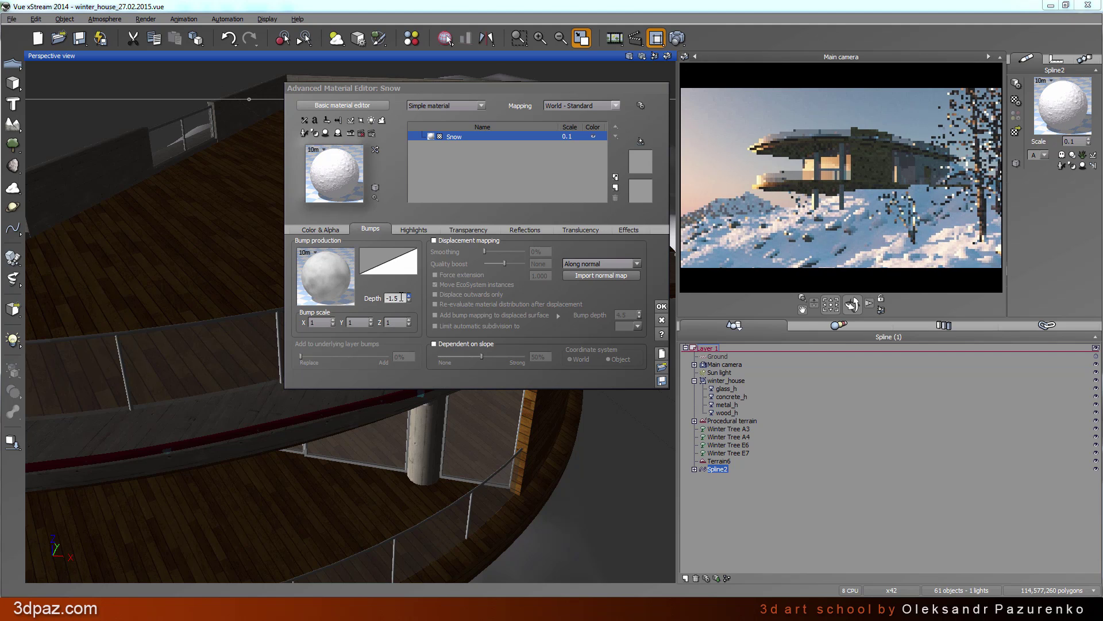
type(".5")
key("Return")
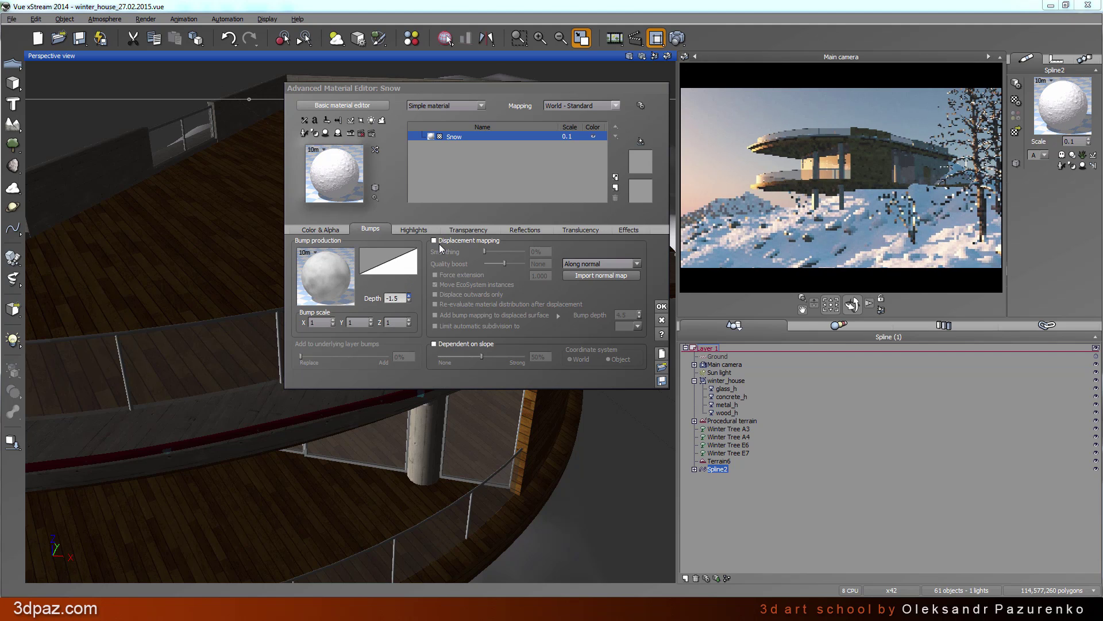
left_click(435, 241)
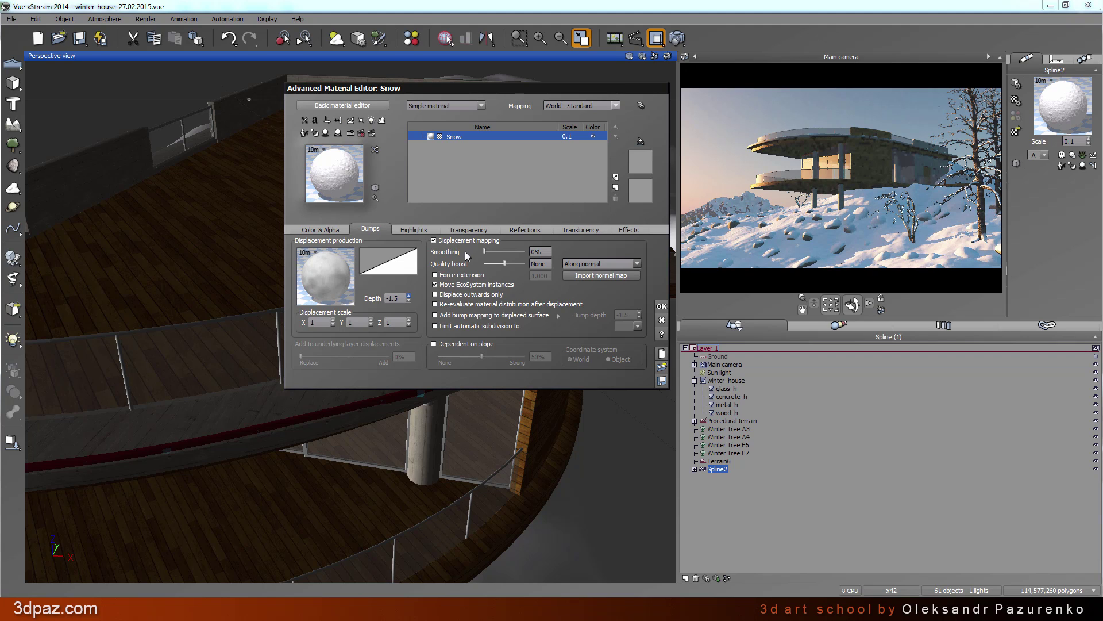
left_click(662, 307)
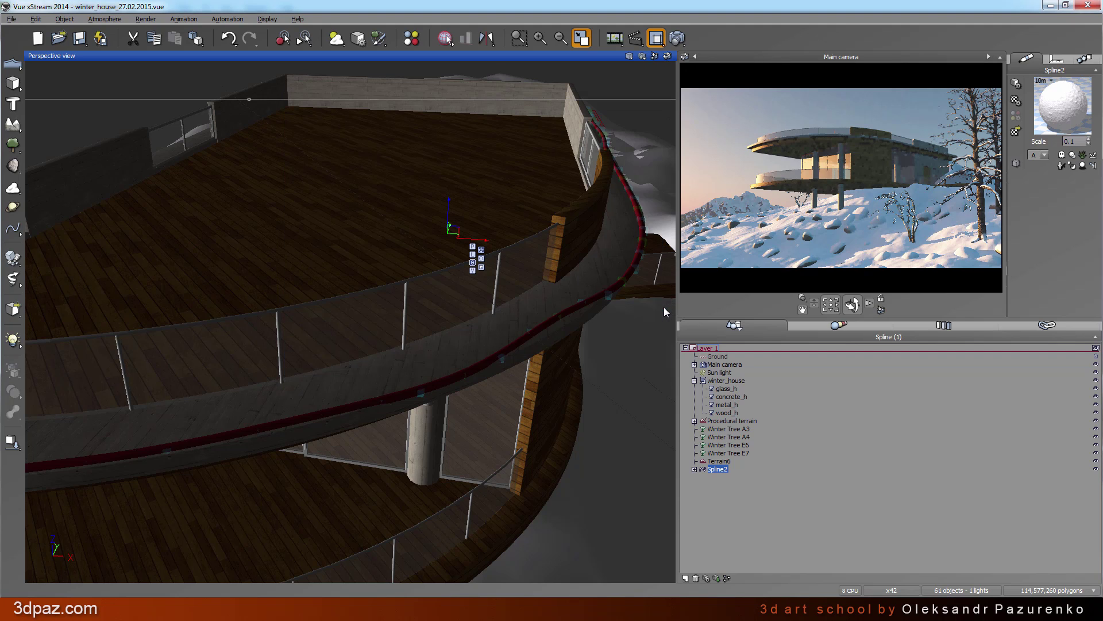
Show the main camera view and check the snowy roof-edge spline in the camera preview
left_click(630, 56)
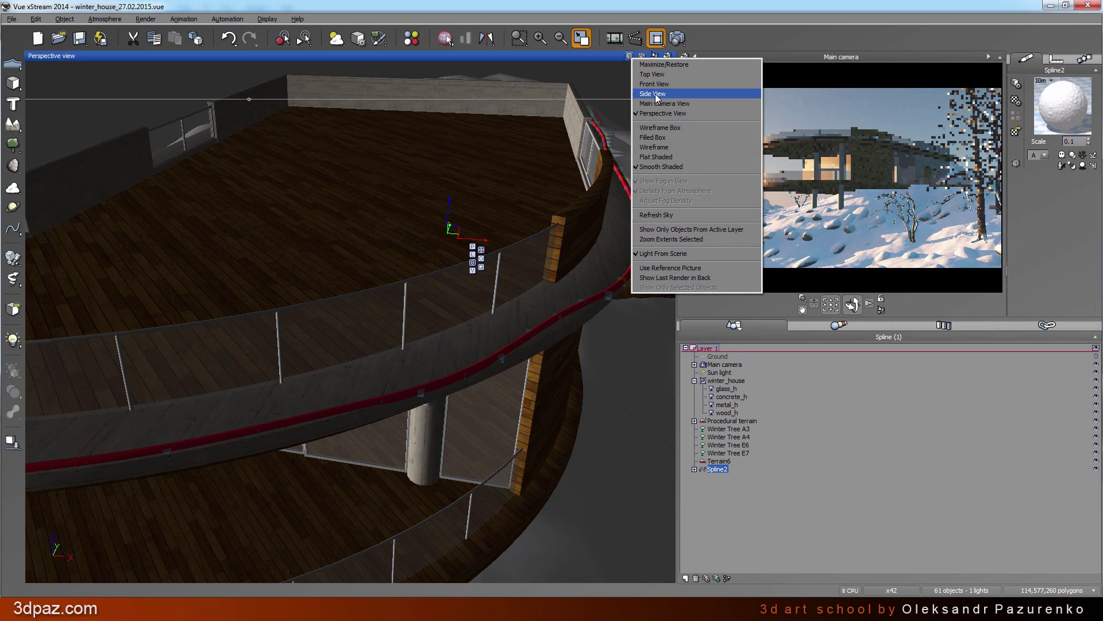
left_click(660, 105)
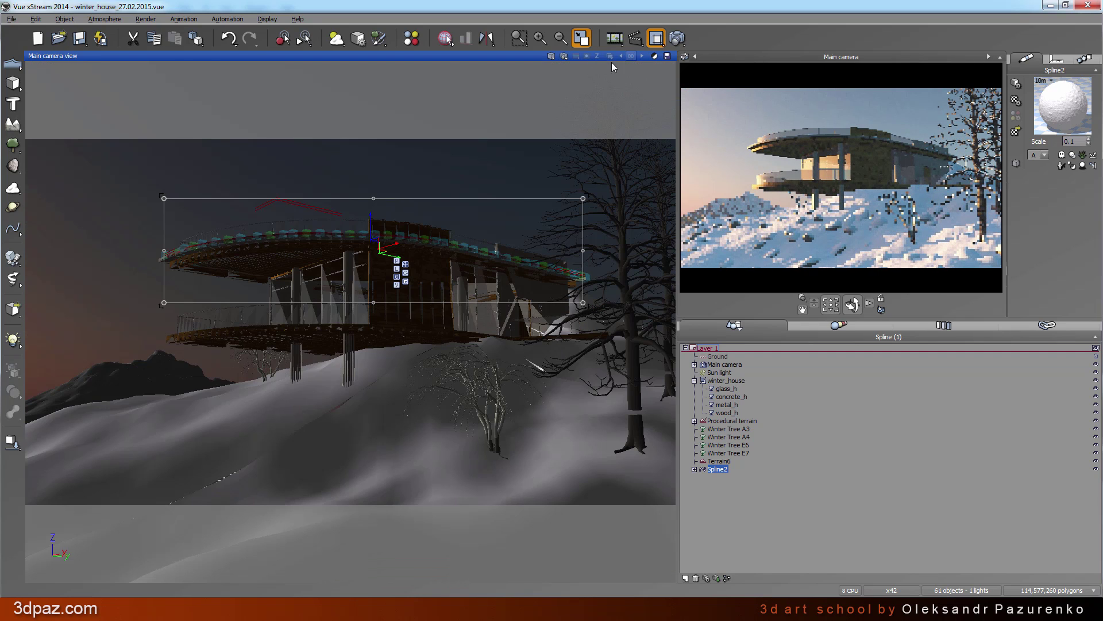
left_click(657, 39)
left_click(953, 149)
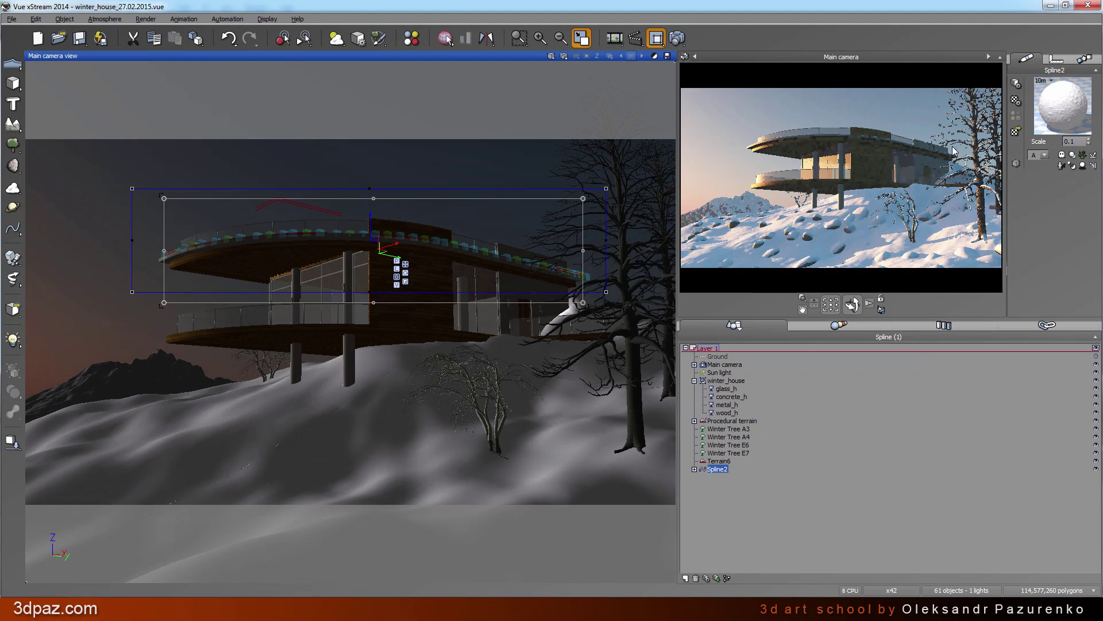
Extend the render region around the house's roof slightly, render it, and keep the result in the render stack
left_click_drag(609, 182, 610, 184)
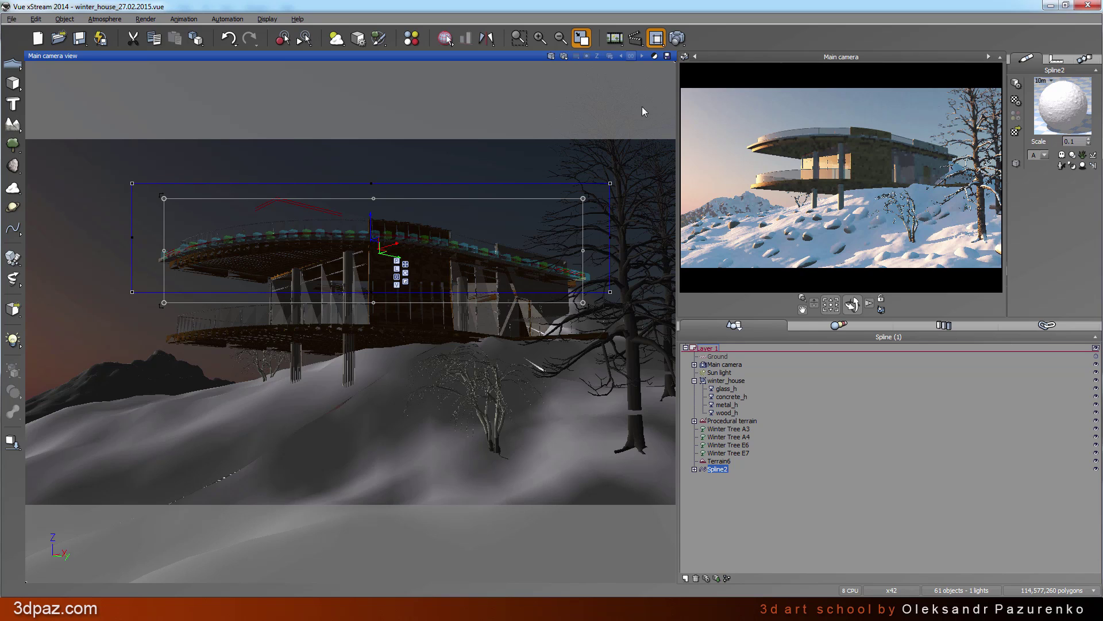
left_click(678, 38)
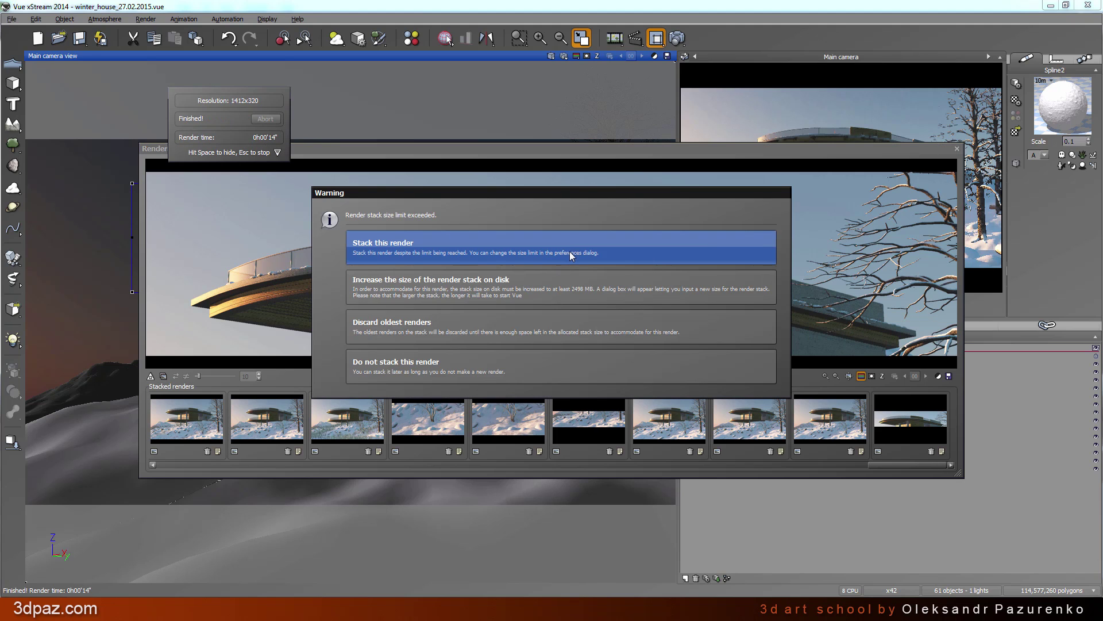
left_click(564, 262)
left_click(806, 316)
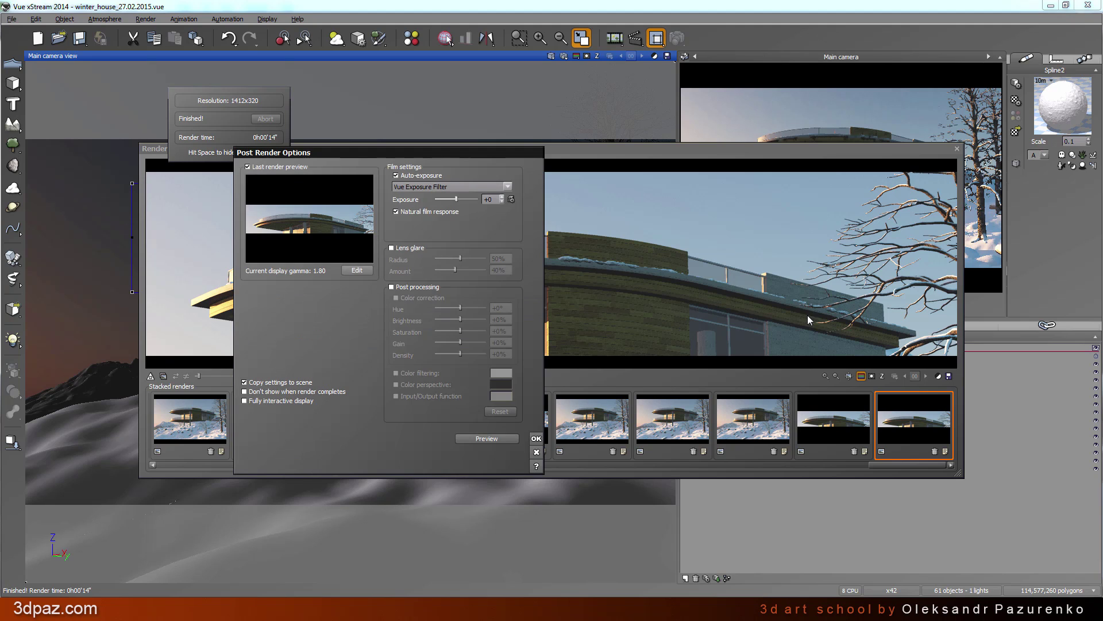
left_click(536, 440)
Examine the displaced snow along the curved roof edge in the rendered image at several magnifications
scroll(673, 274, "up", 3)
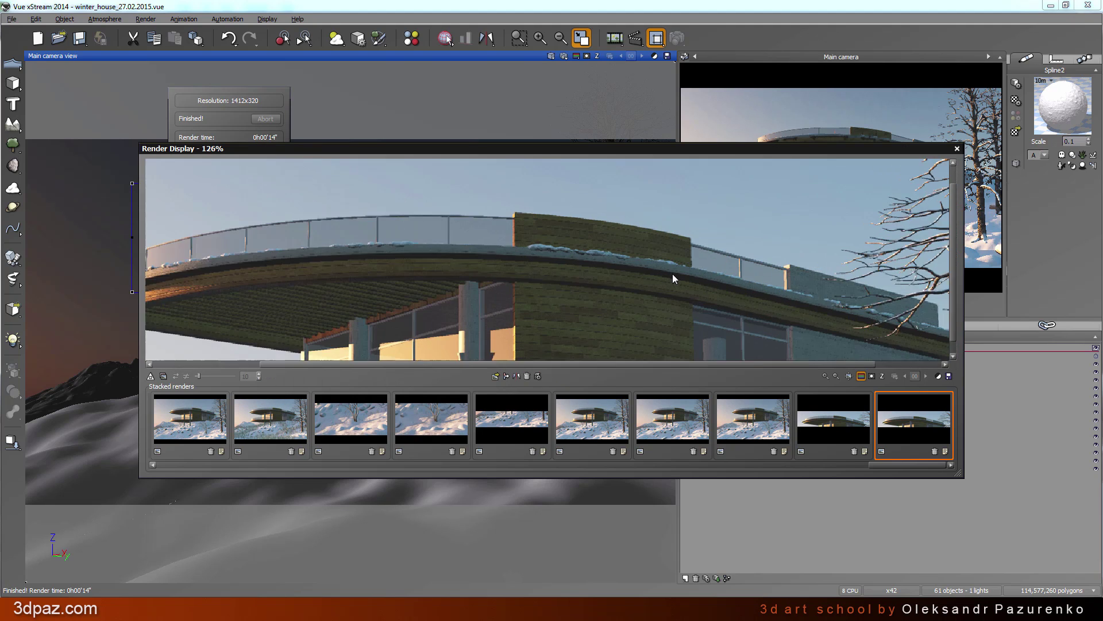
scroll(806, 297, "down", 3)
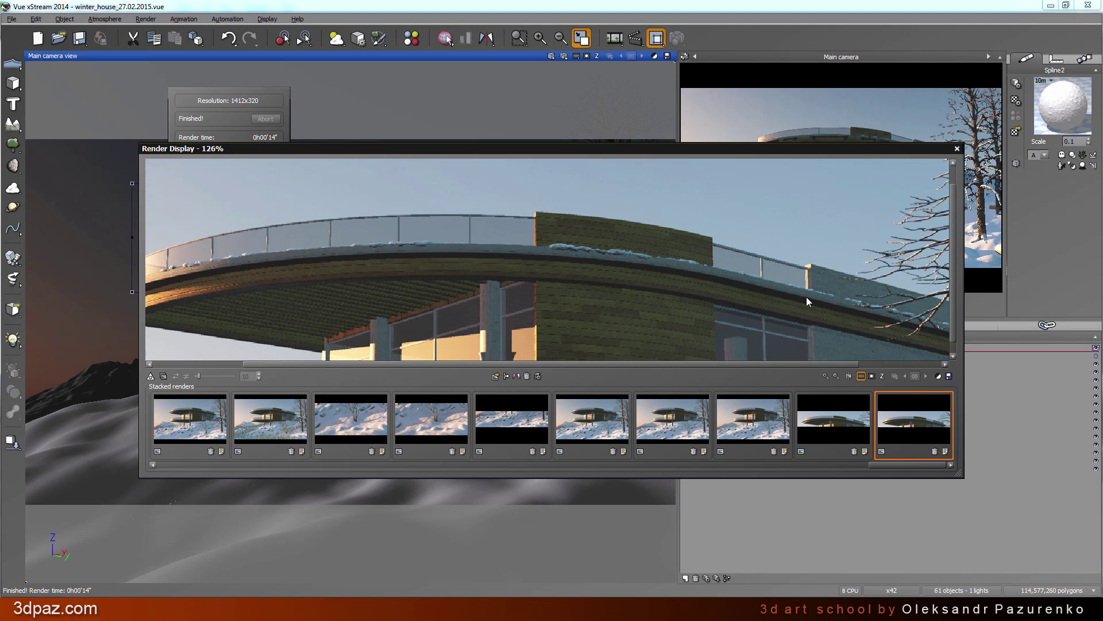
scroll(844, 326, "up", 4)
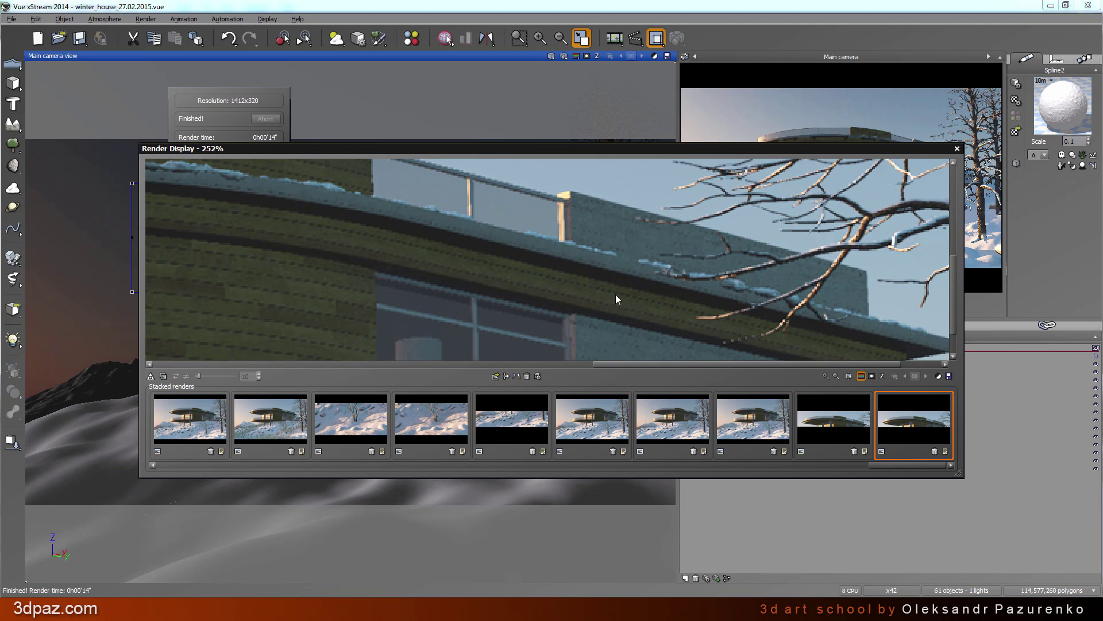
scroll(648, 289, "down", 5)
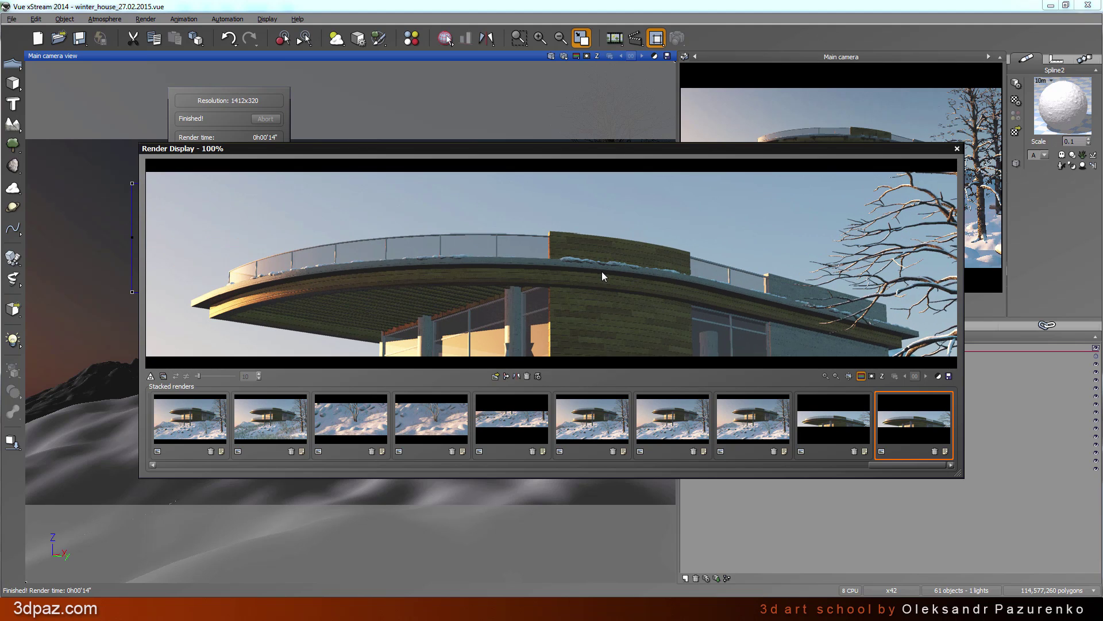
scroll(603, 277, "down", 1)
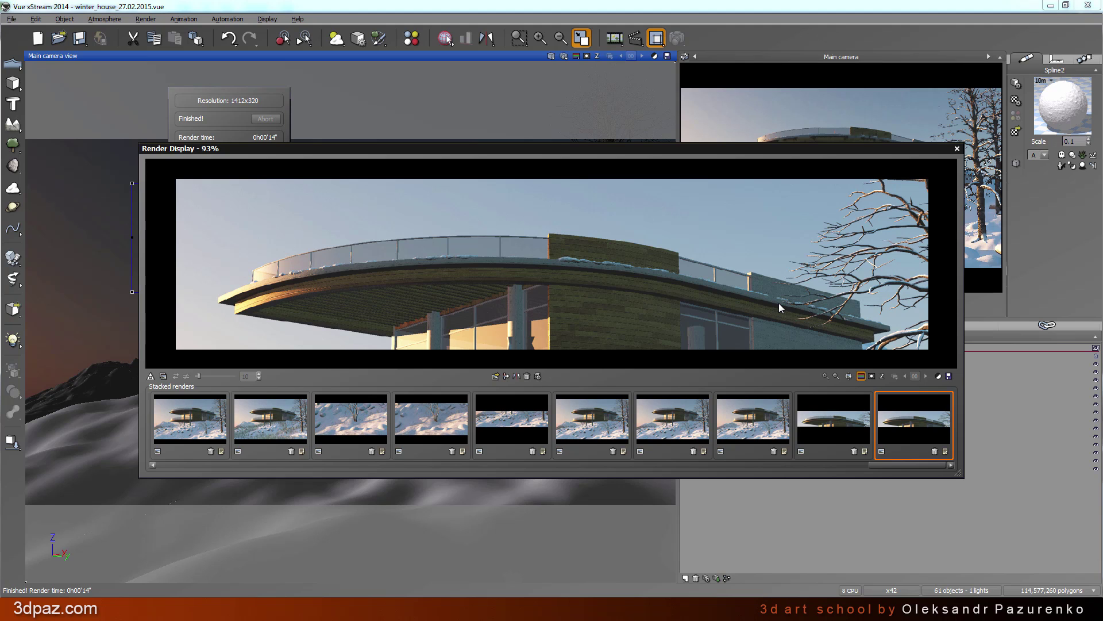
scroll(778, 301, "up", 4)
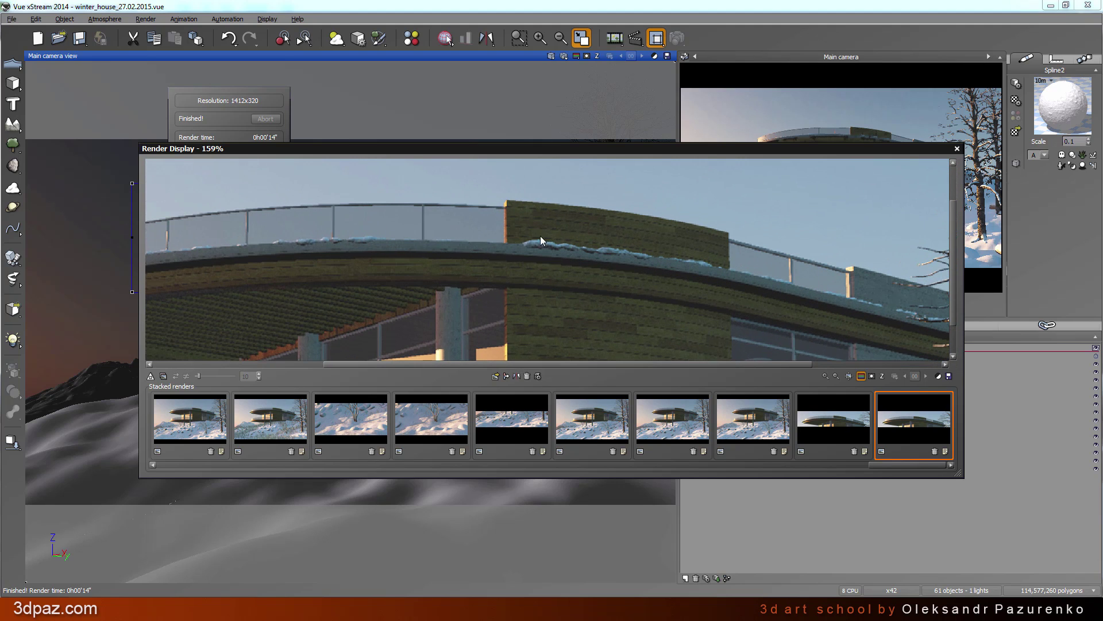
left_click(957, 148)
Set the Snow material's displacement depth to -1 and accept the material
double_click(1073, 108)
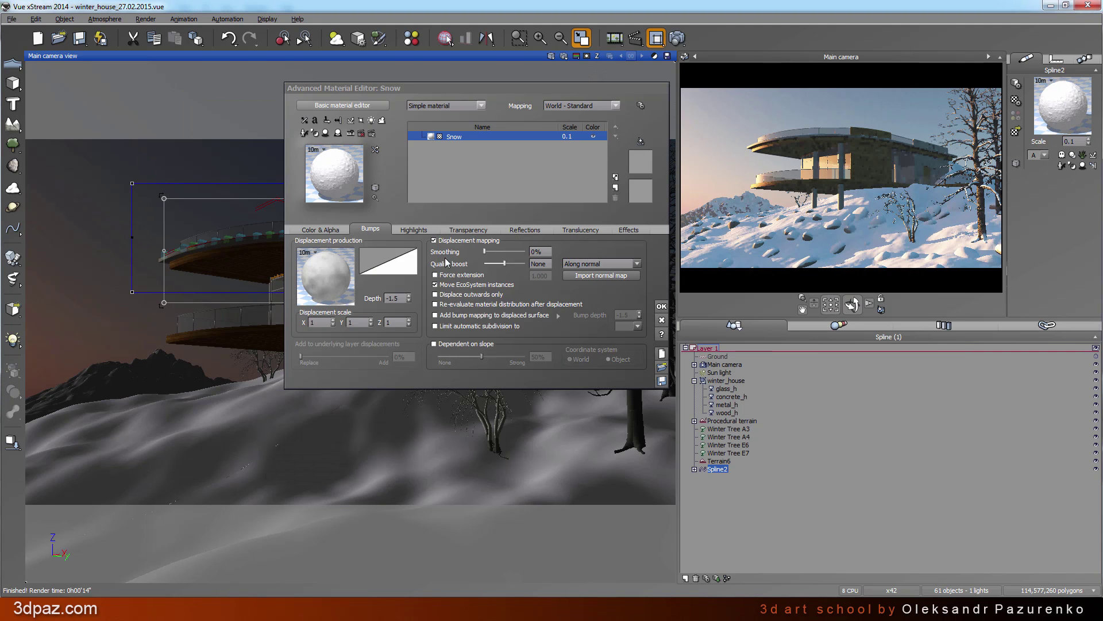
key("Return")
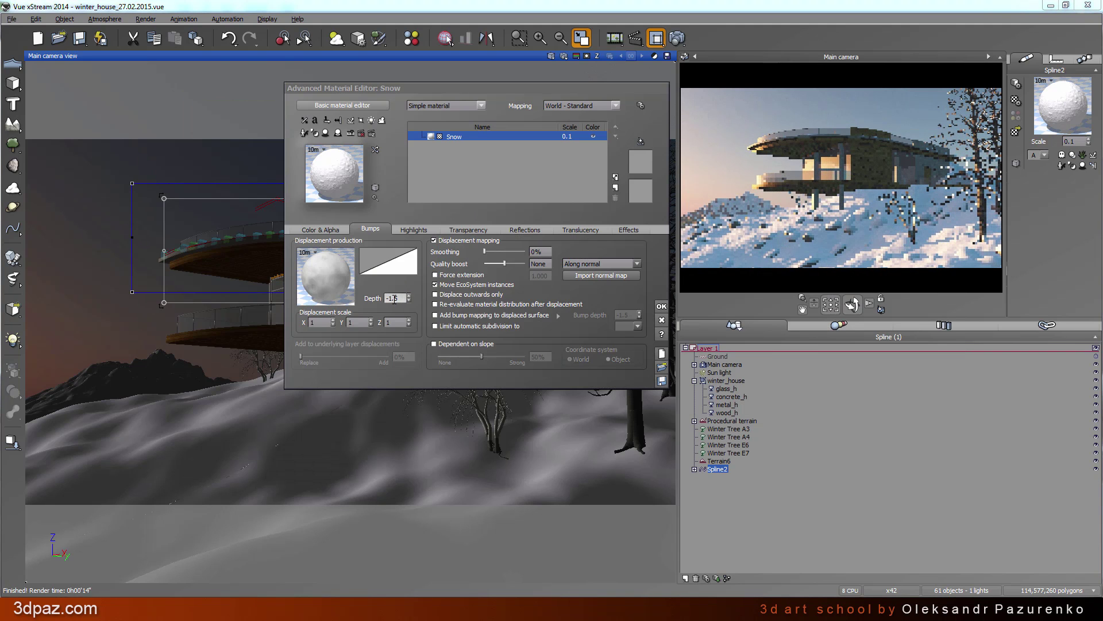
type("-1")
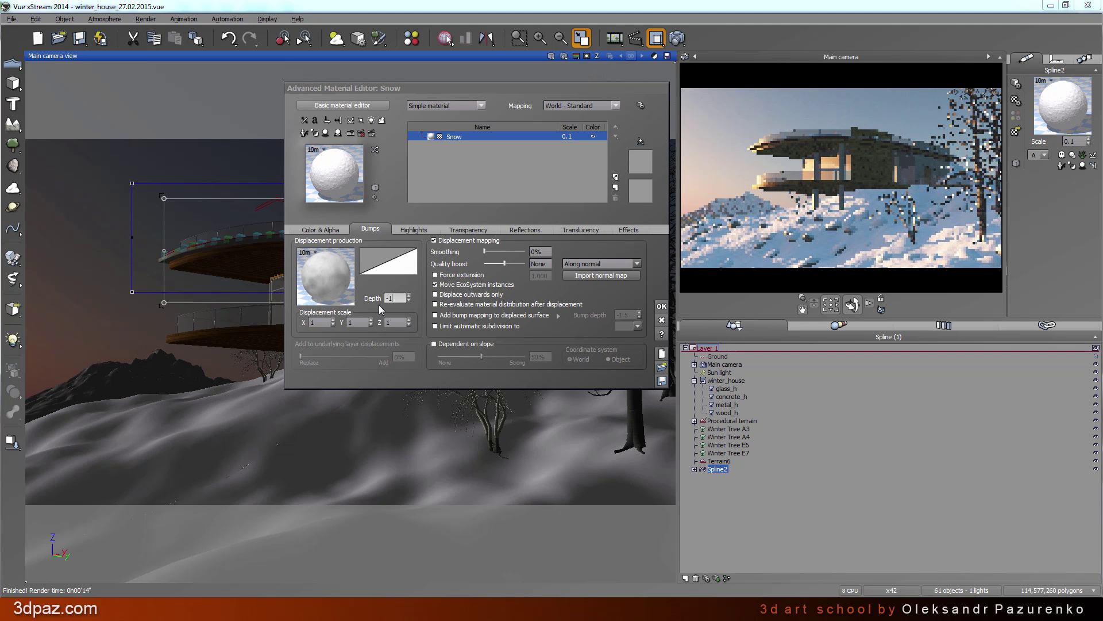
left_click(661, 308)
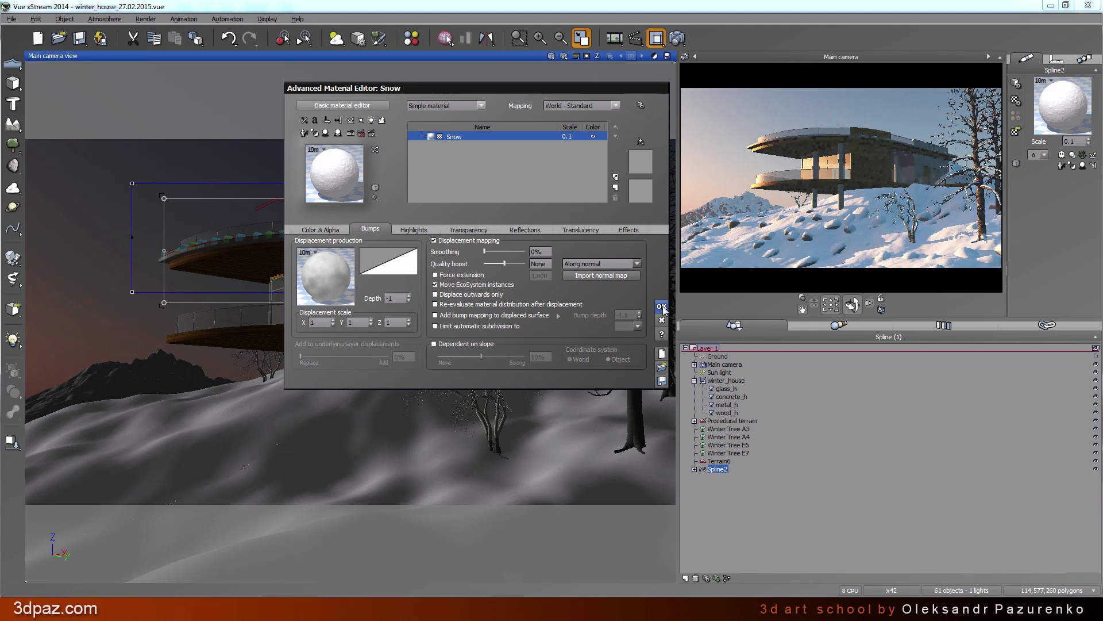
Render the roof region again, keep the render in the stack, and accept the post-render options
key("ctrl+F9")
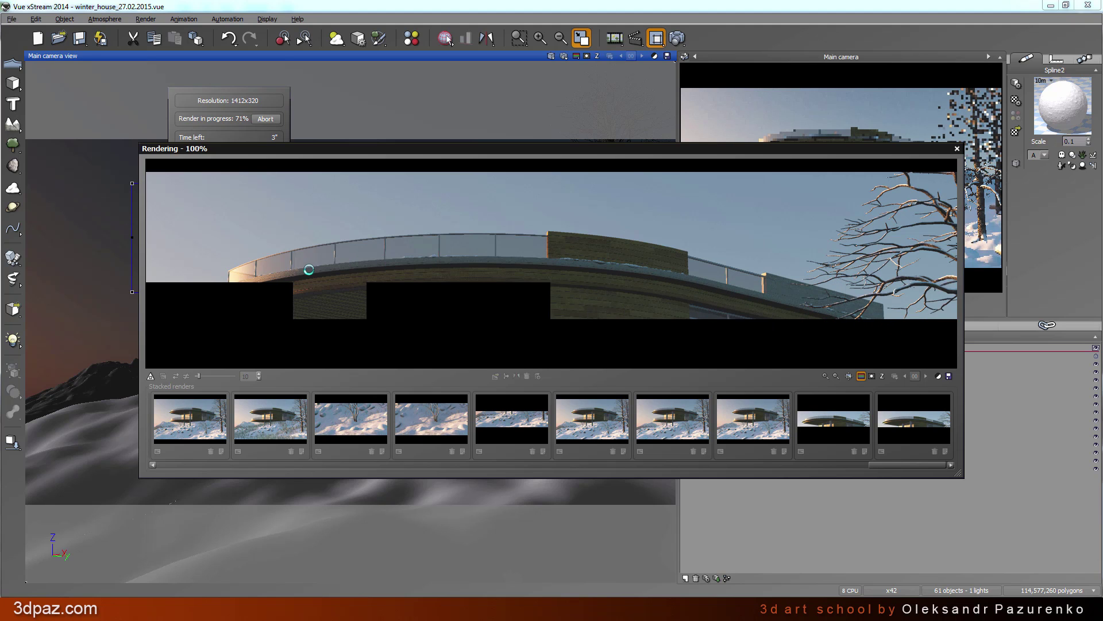
scroll(614, 267, "up", 3)
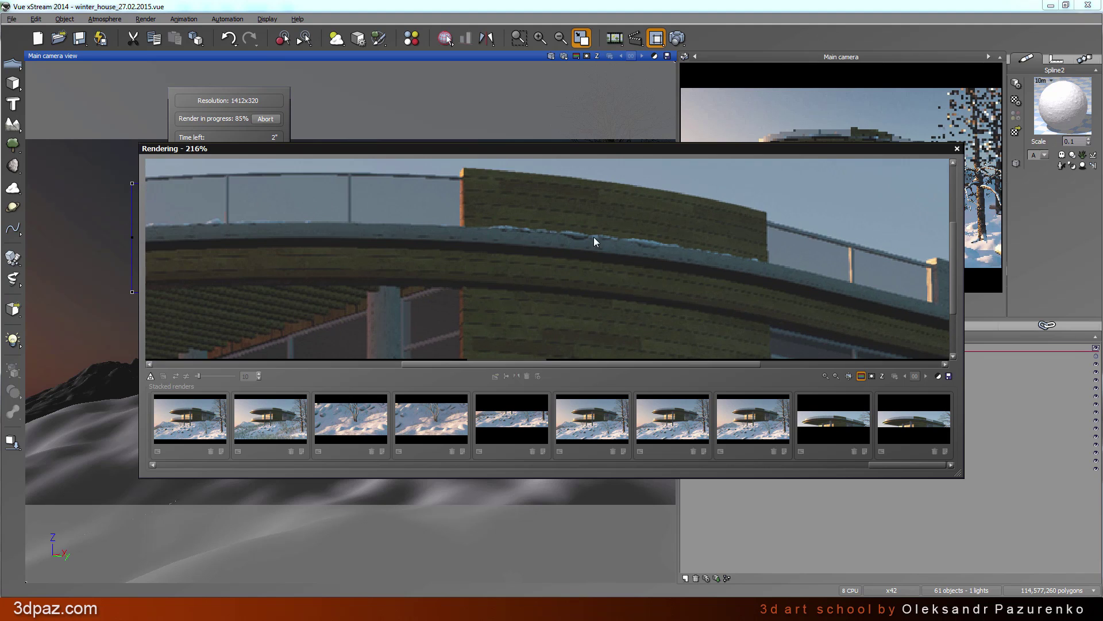
scroll(602, 245, "down", 2)
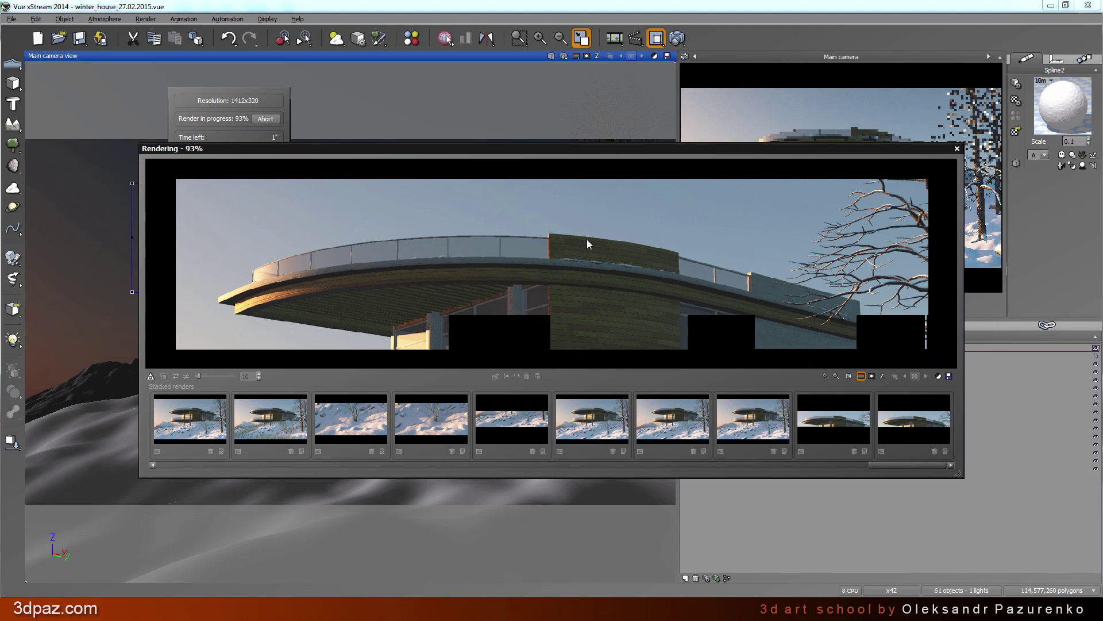
scroll(556, 232, "down", 2)
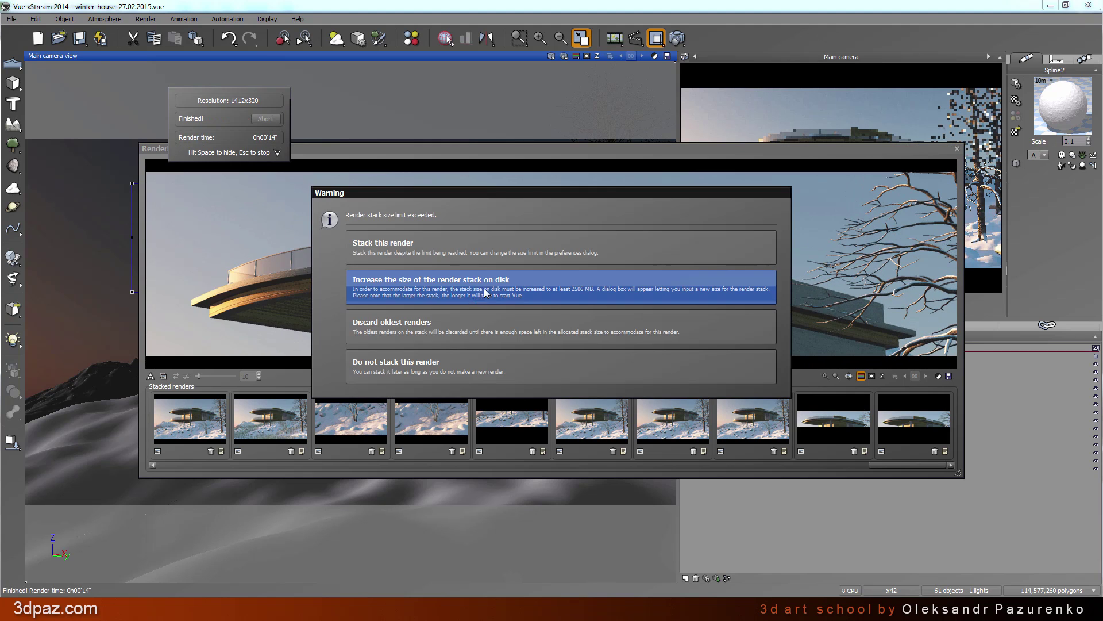
left_click(449, 238)
left_click(804, 316)
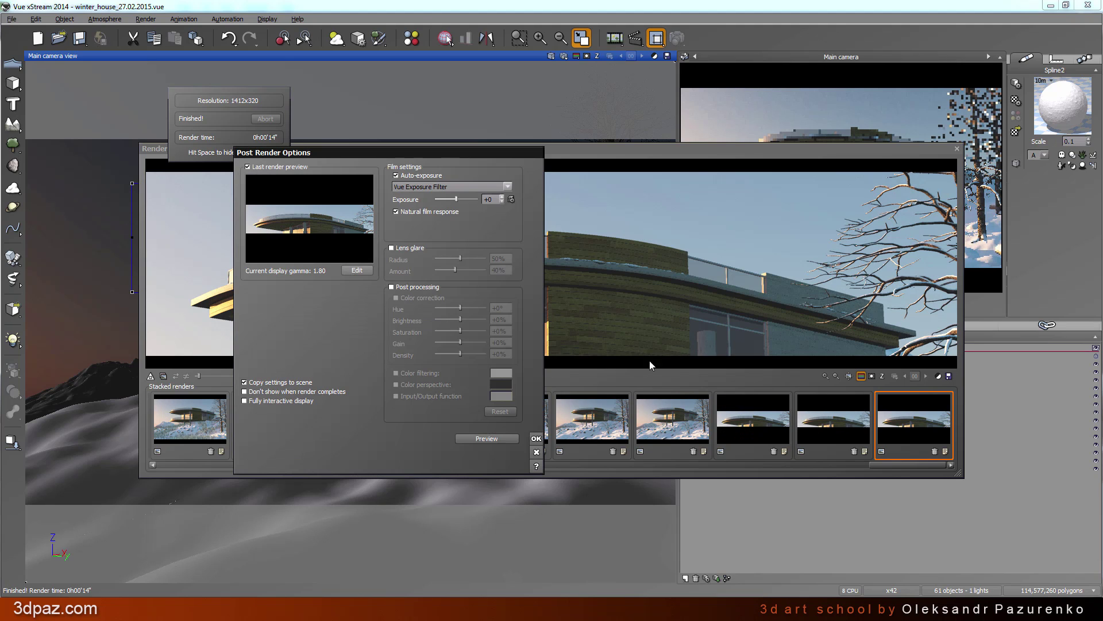
left_click(536, 439)
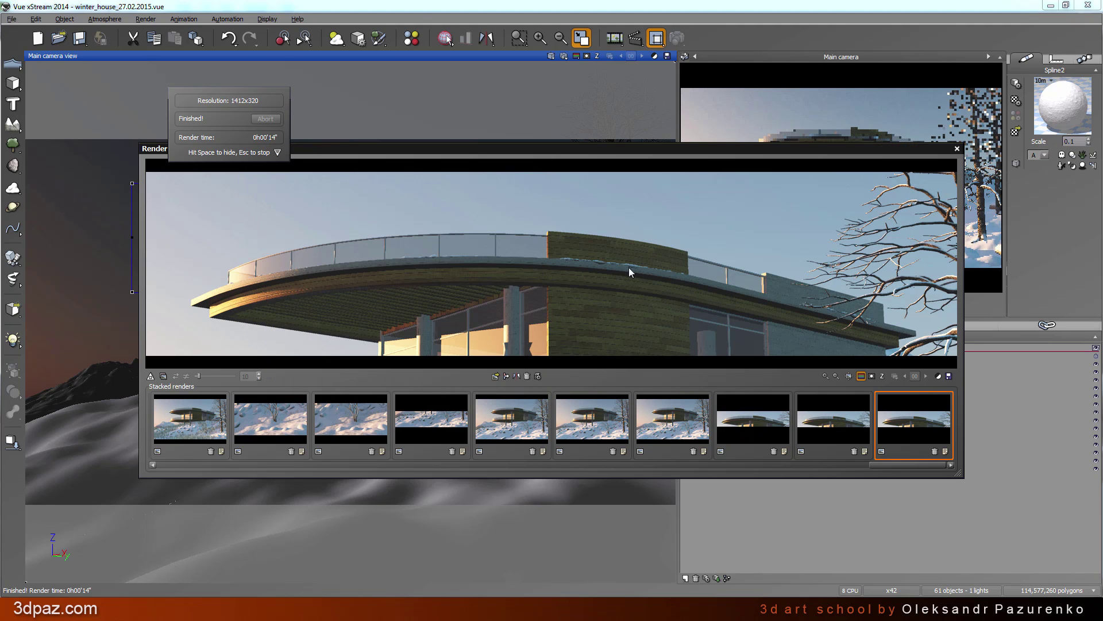
Examine the new render closely along the roof edge, wooden wall, and concrete parapet behind the branches
scroll(581, 225, "up", 3)
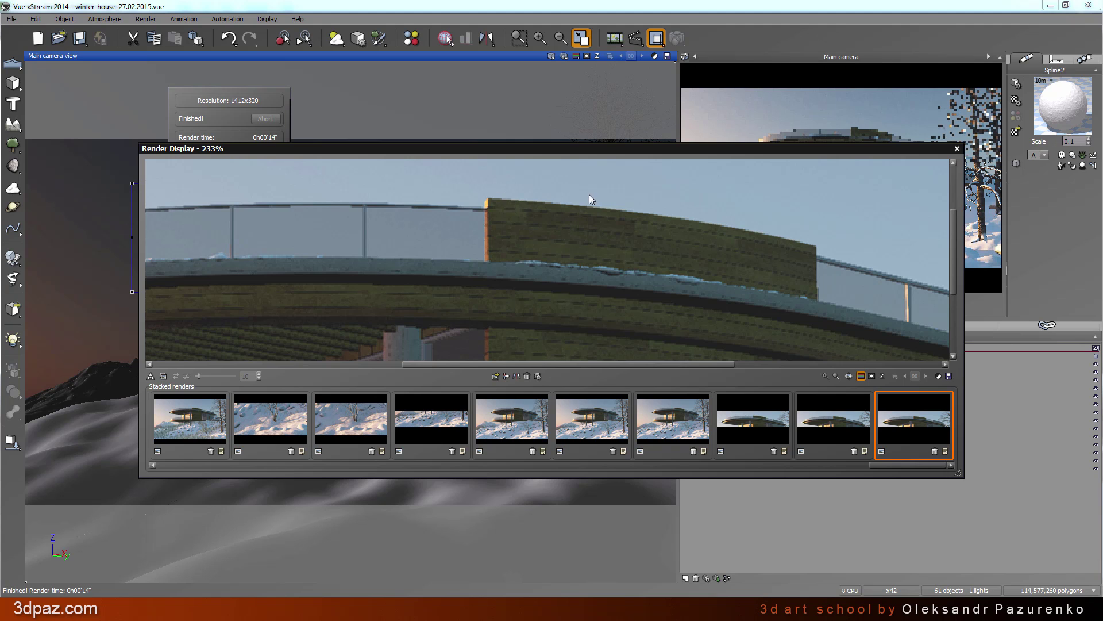
scroll(661, 242, "up", 3)
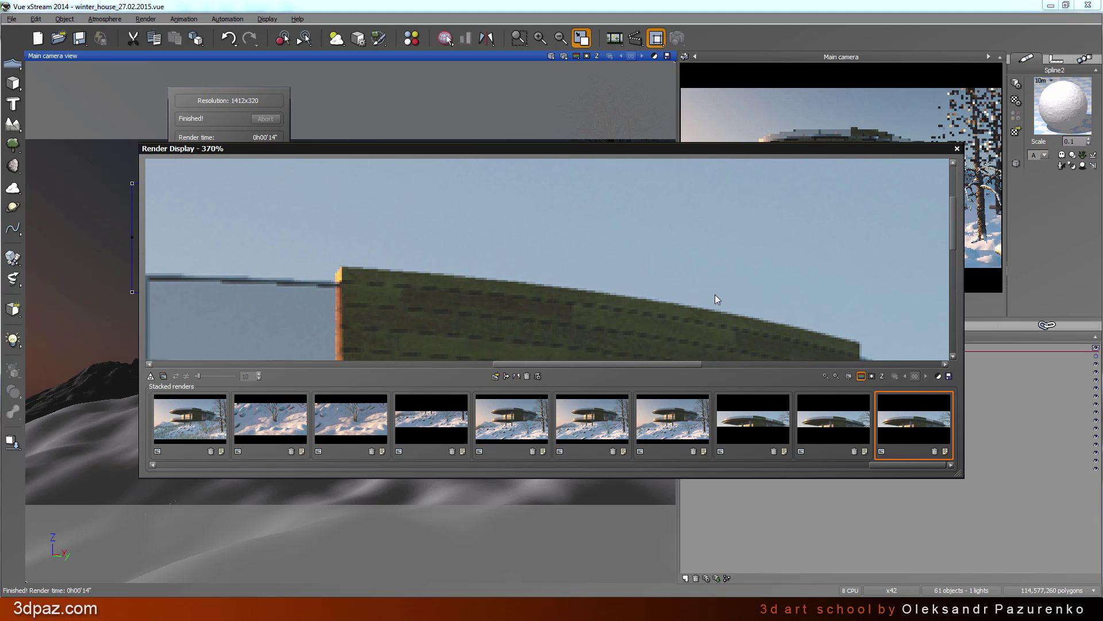
left_click_drag(715, 294, 627, 279)
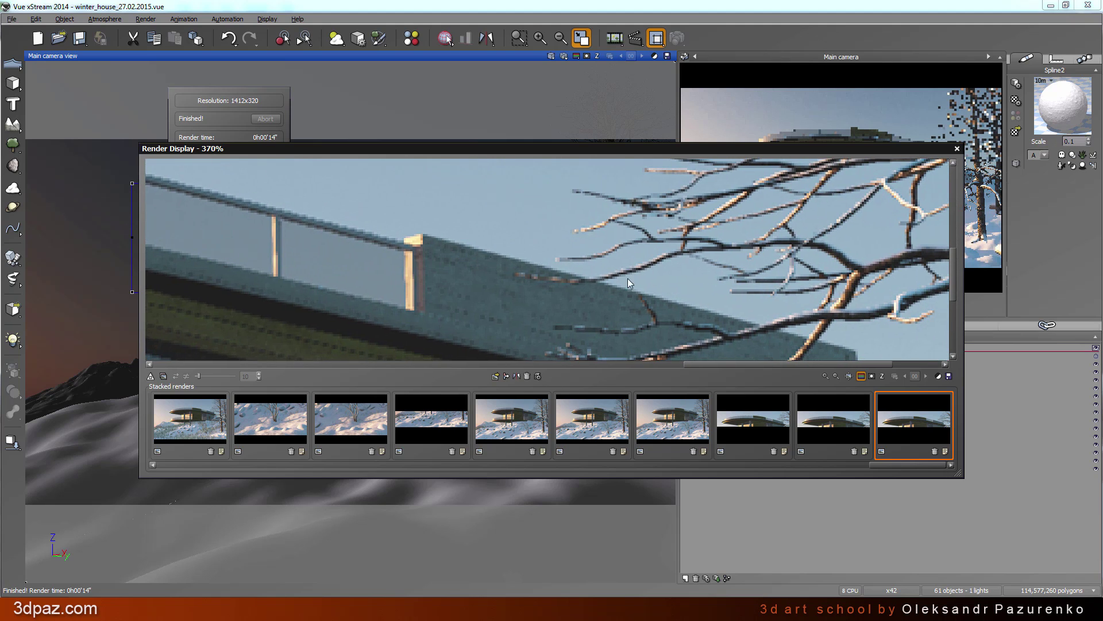
scroll(629, 265, "down", 5)
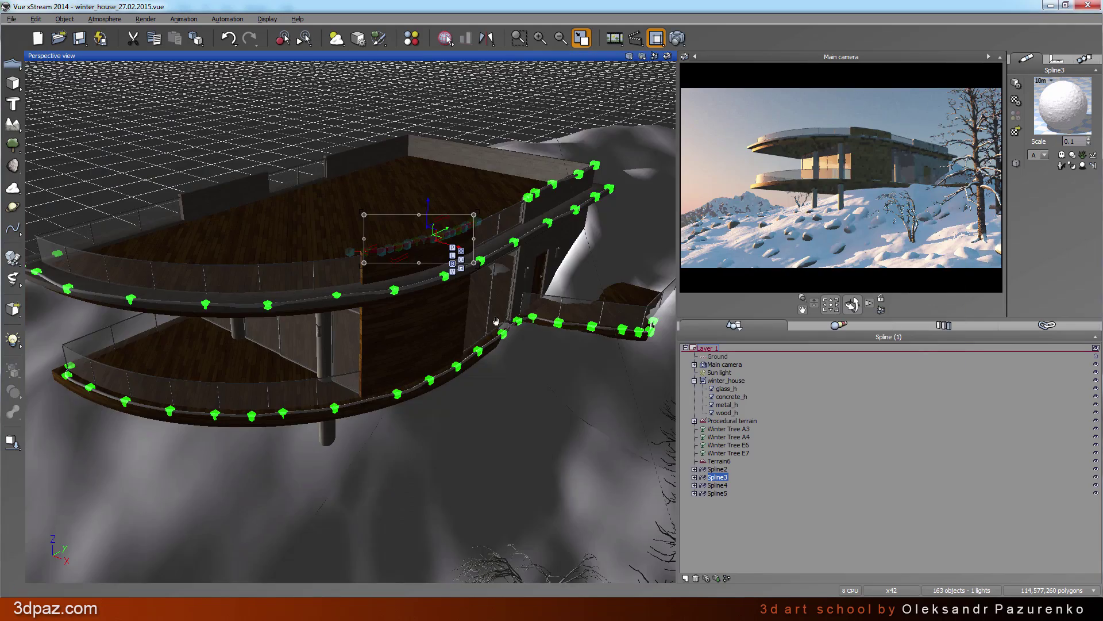
Examine the snow splines along the upper walls and roof edge in the perspective view, selecting Spline4 on the concrete parapet
middle_click_drag(402, 230, 474, 250)
right_click_drag(538, 302, 435, 408)
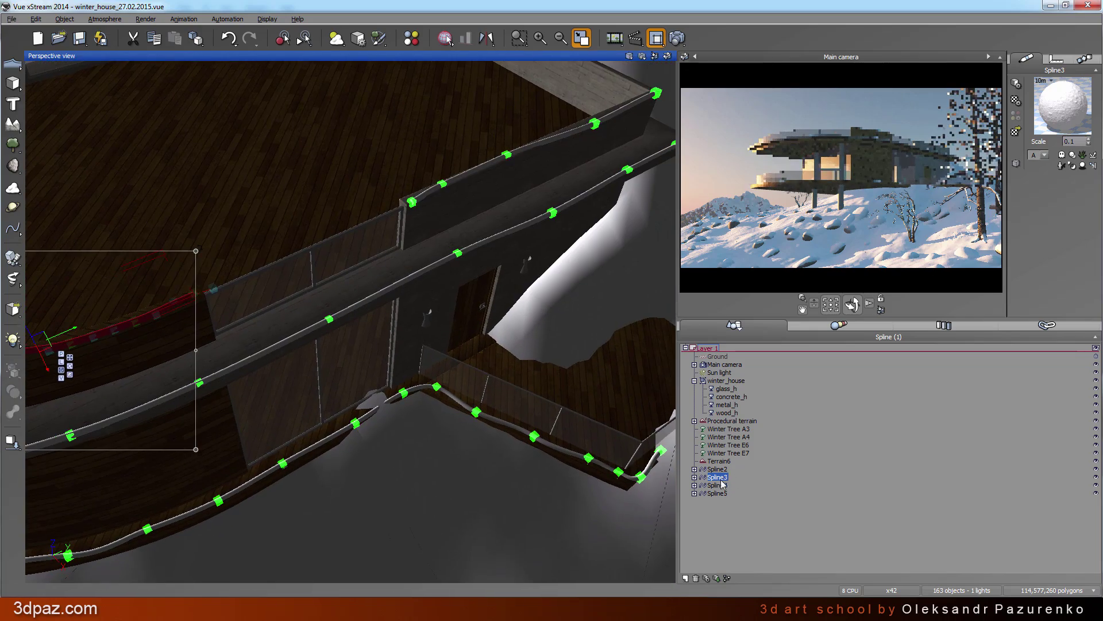
left_click(575, 131)
right_click_drag(607, 146, 598, 156)
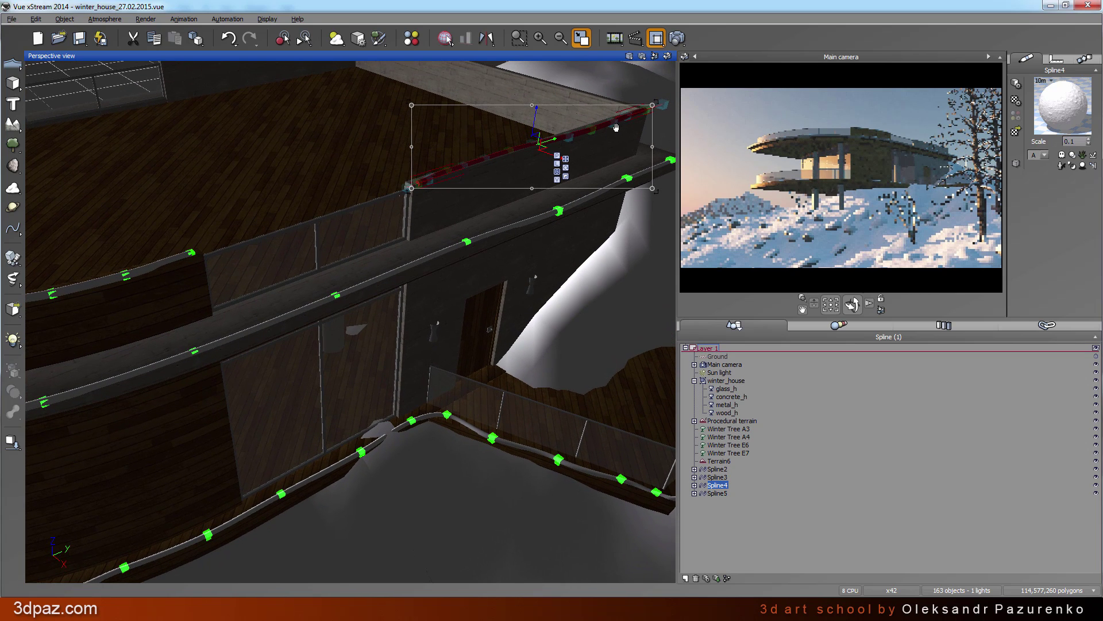
right_click_drag(539, 464, 500, 382)
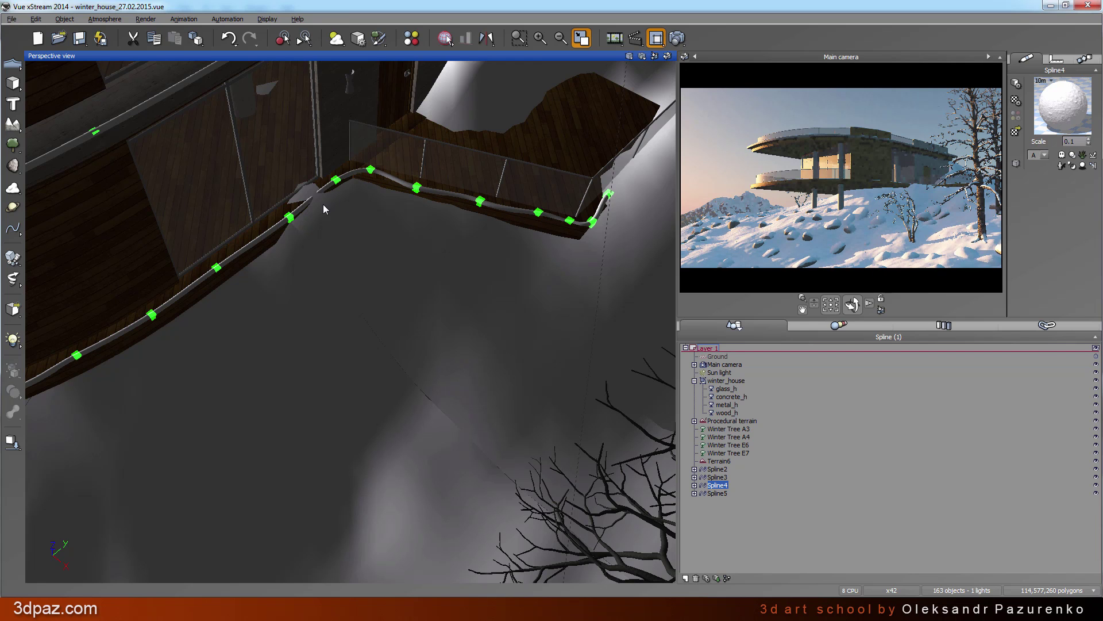
right_click_drag(323, 205, 206, 244)
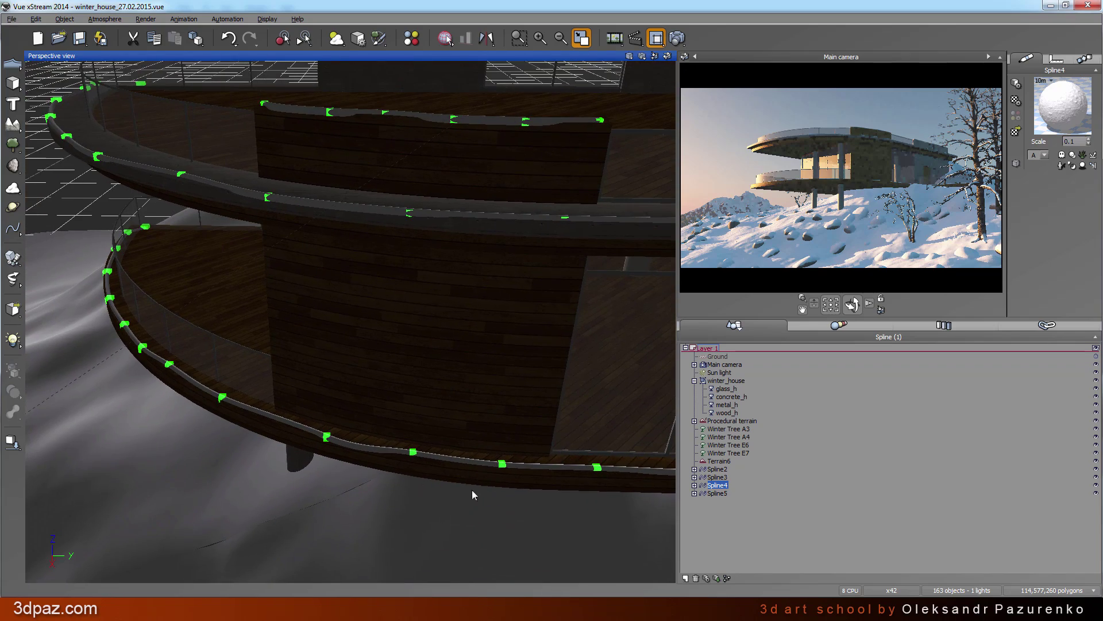
Select Spline5 and examine its path along the edge of the lower terrace
left_click(719, 493)
right_click_drag(267, 419, 425, 290)
right_click_drag(504, 372, 414, 428)
right_click_drag(609, 388, 488, 335)
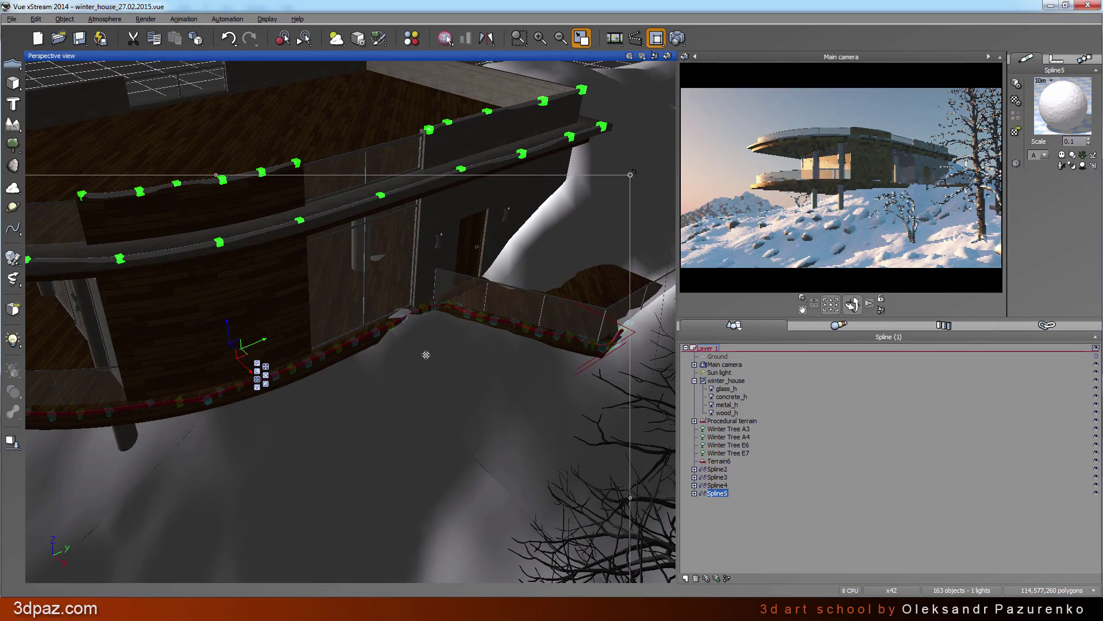
right_click_drag(424, 352, 485, 224)
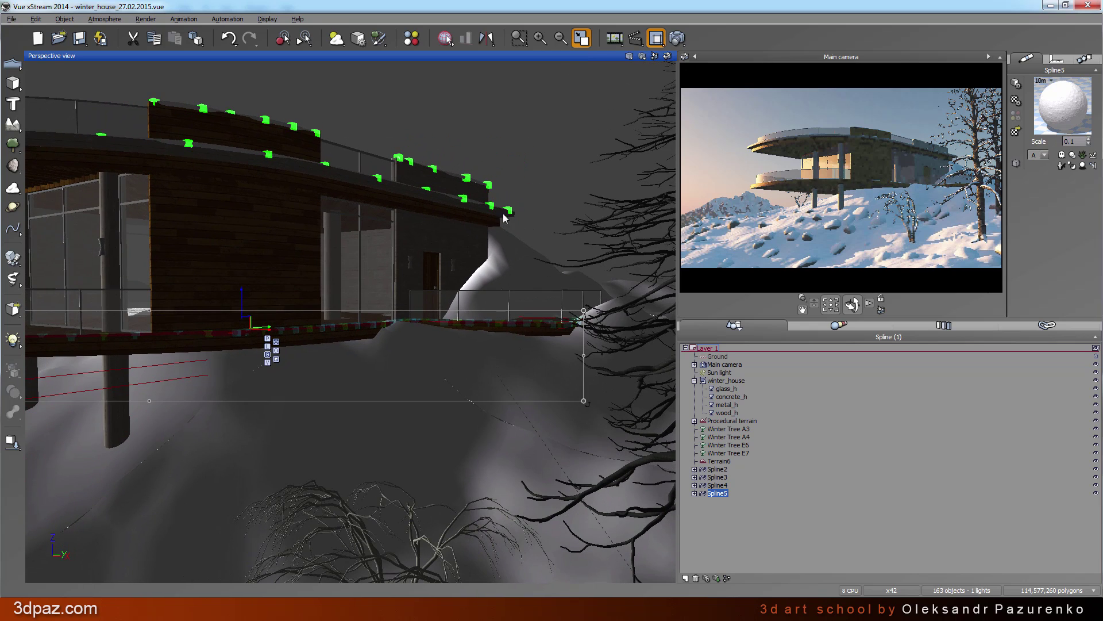
Show the main camera view and examine the snow on the roof and terrace edges in the latest render
left_click(629, 55)
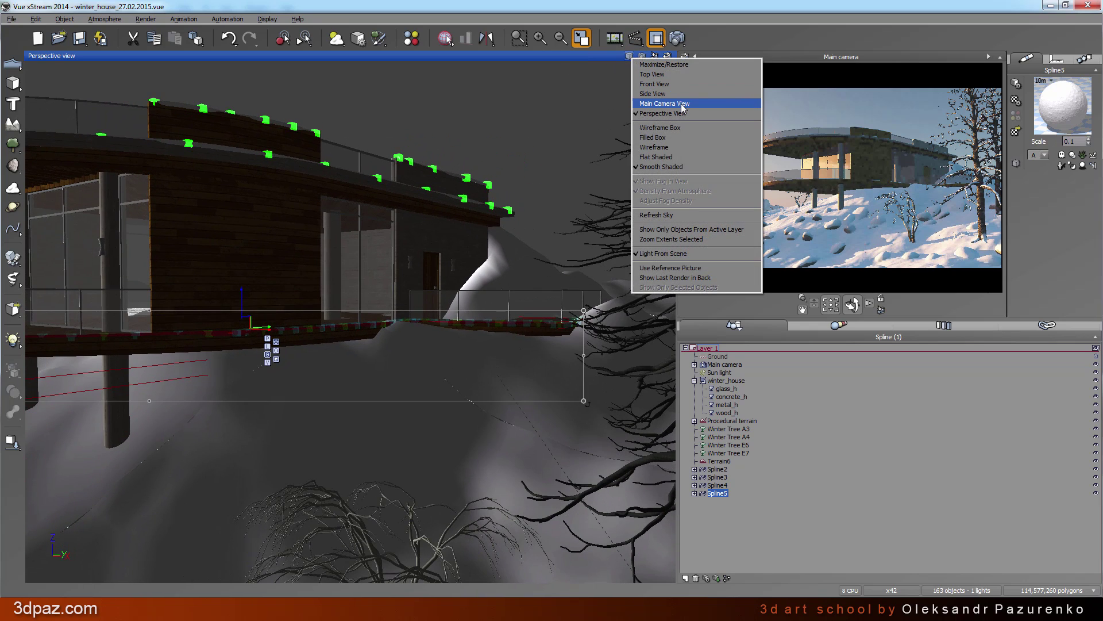
left_click(682, 105)
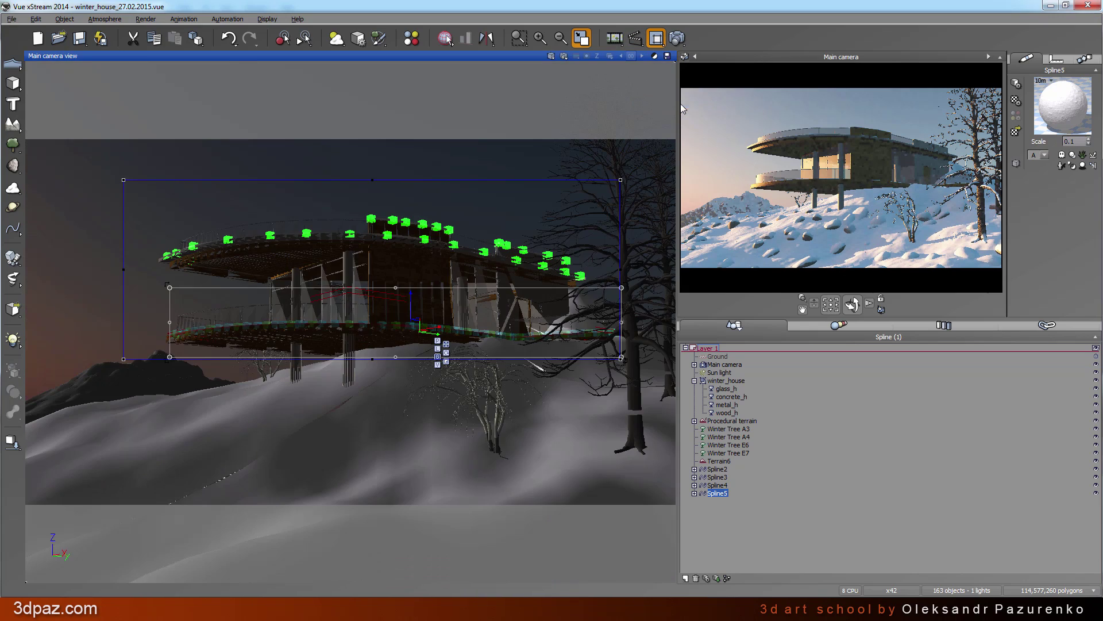
left_click(616, 39)
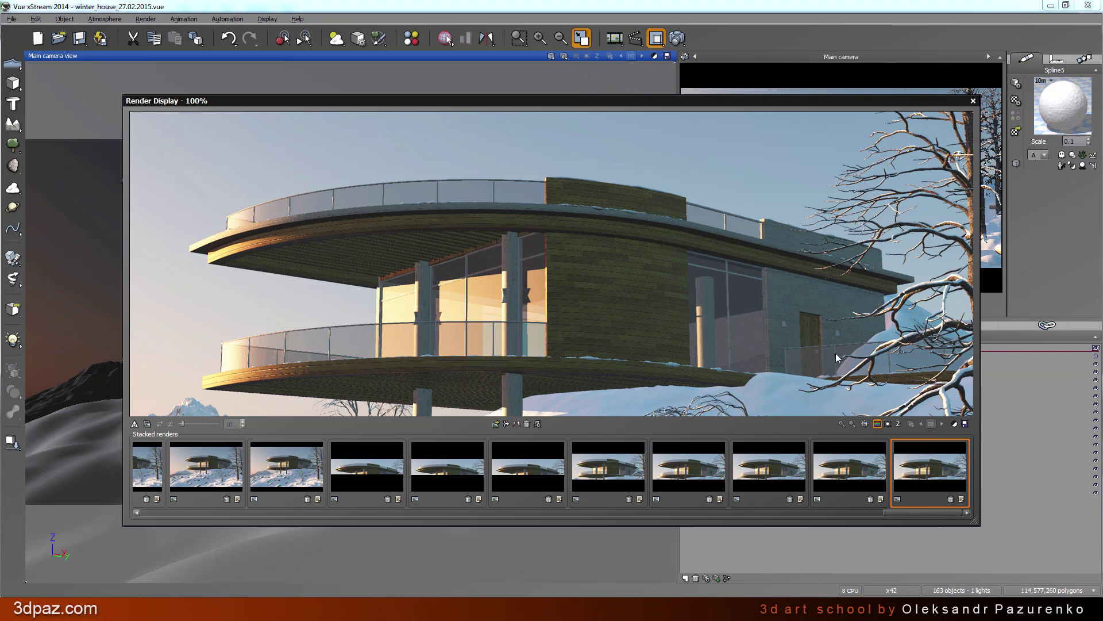
scroll(504, 371, "up", 2)
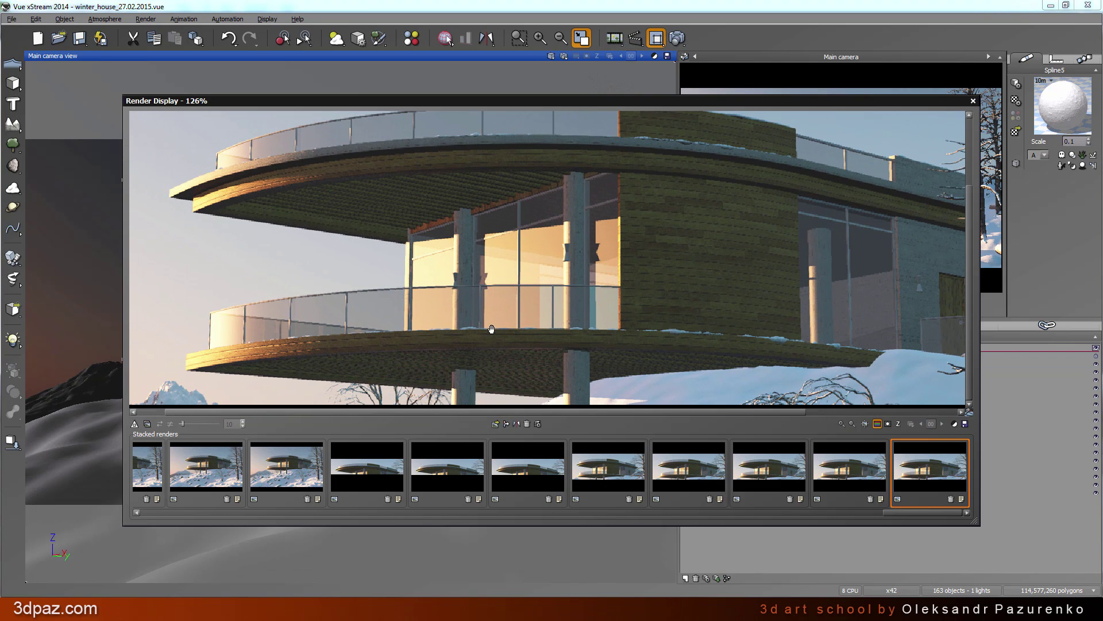
left_click_drag(666, 343, 583, 352)
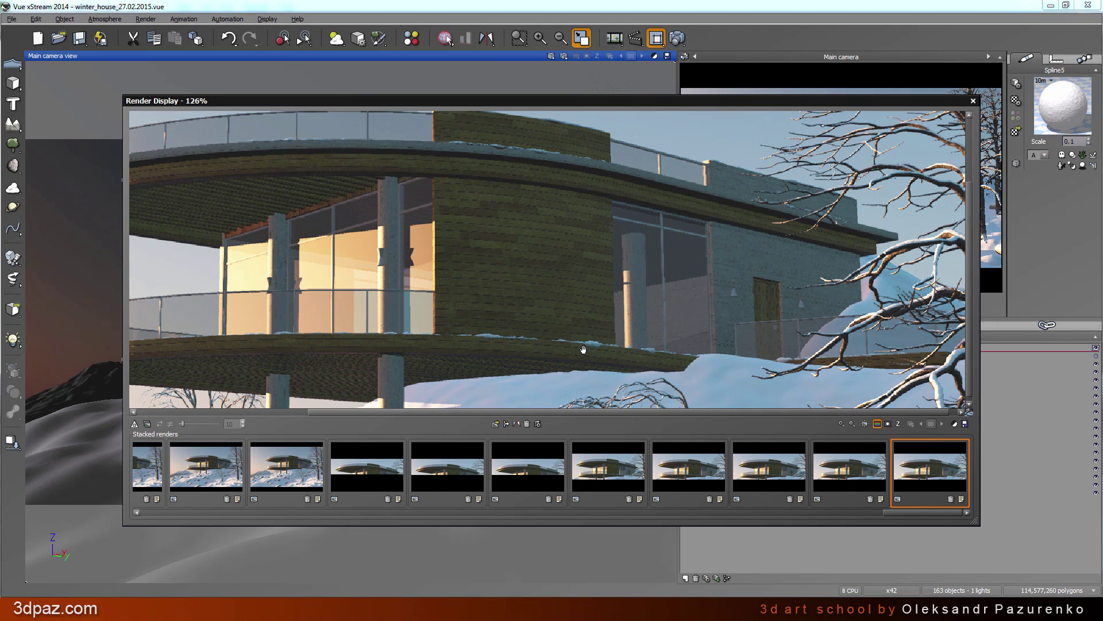
left_click_drag(680, 353, 651, 360)
scroll(639, 291, "up", 2)
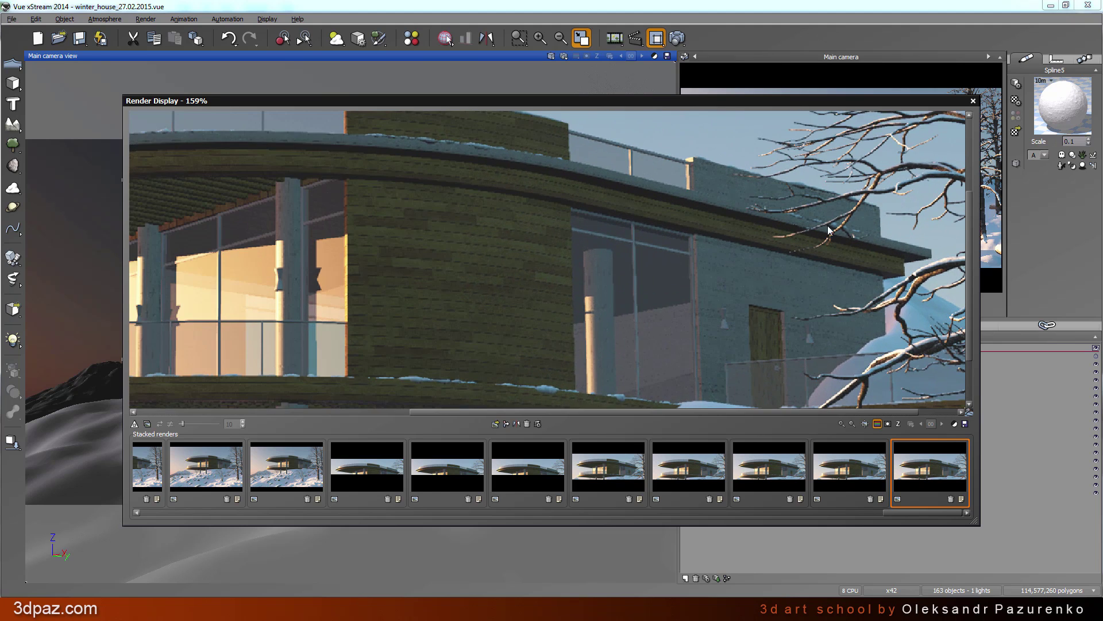
Examine the snow along the lower terrace edge and behind the branches in the latest render
scroll(734, 314, "up", 2)
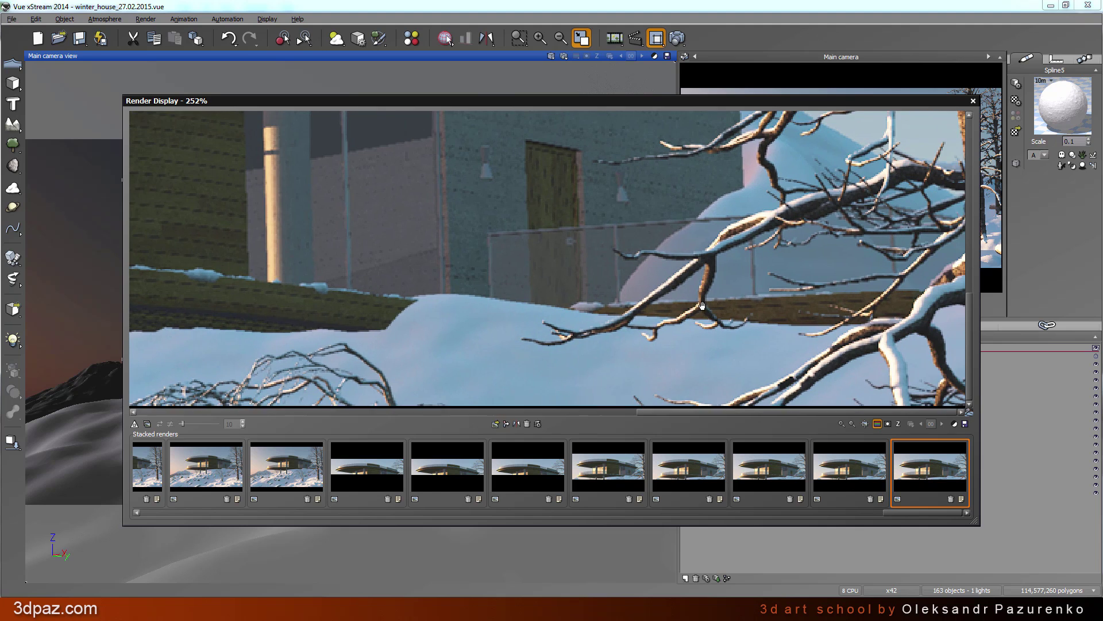
scroll(588, 296, "down", 5)
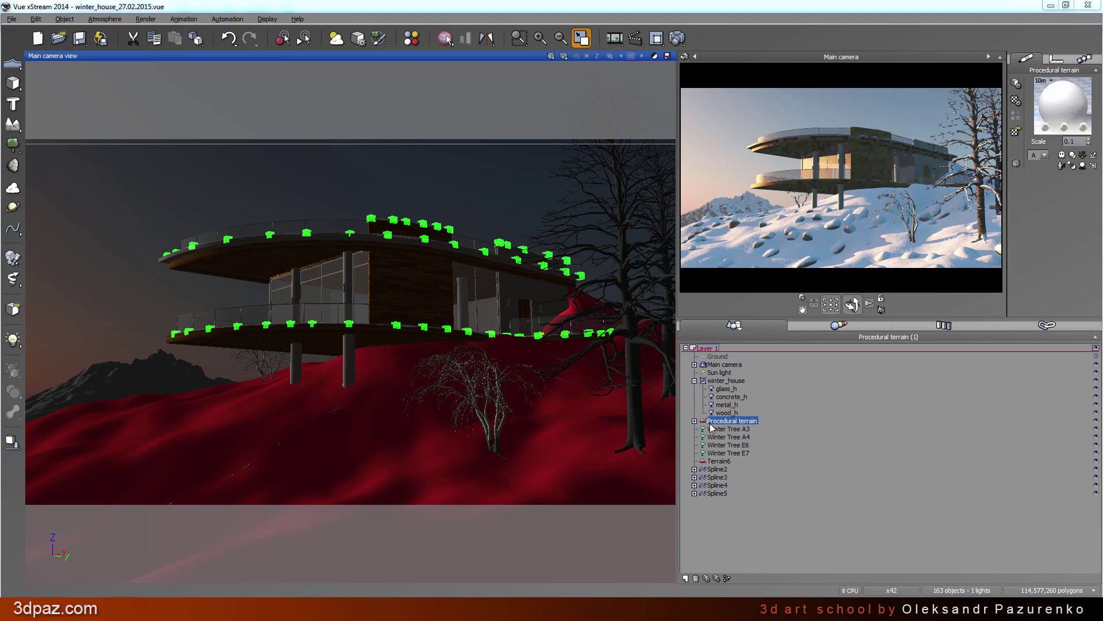
Make the Snow layer of the procedural terrain's material unique and convert it to an EcoSystem/Particles layer
double_click(1090, 120)
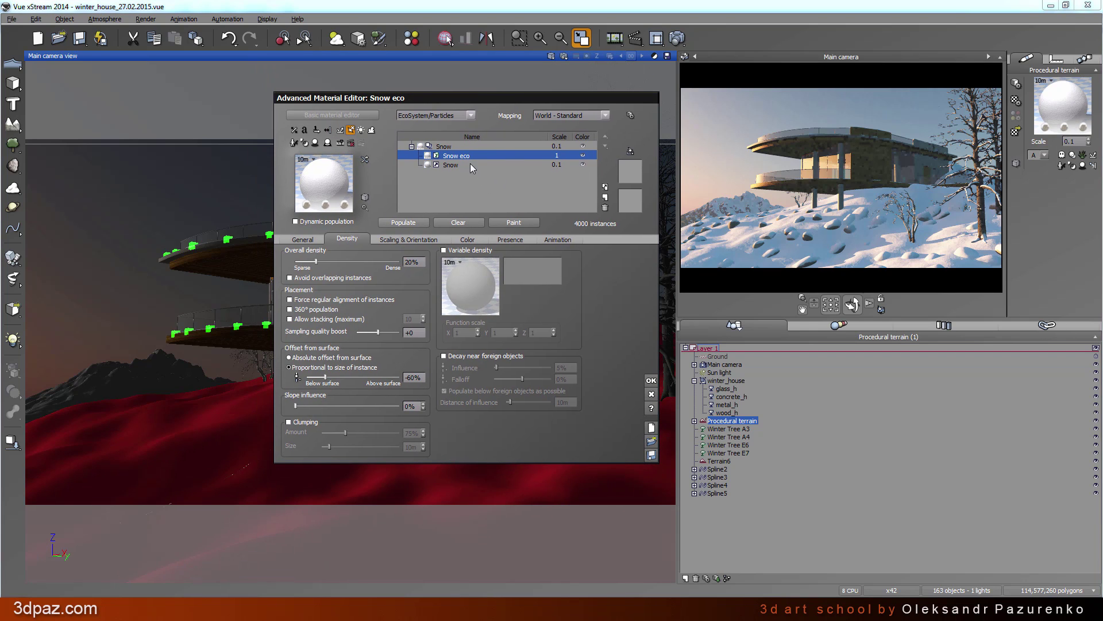
left_click(451, 165)
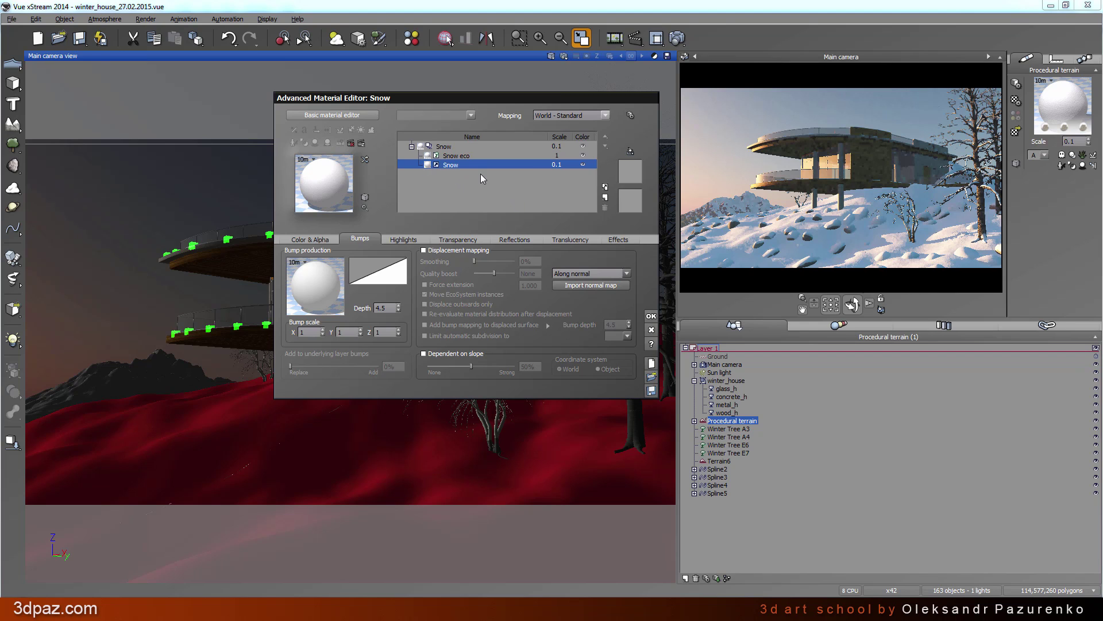
right_click(418, 167)
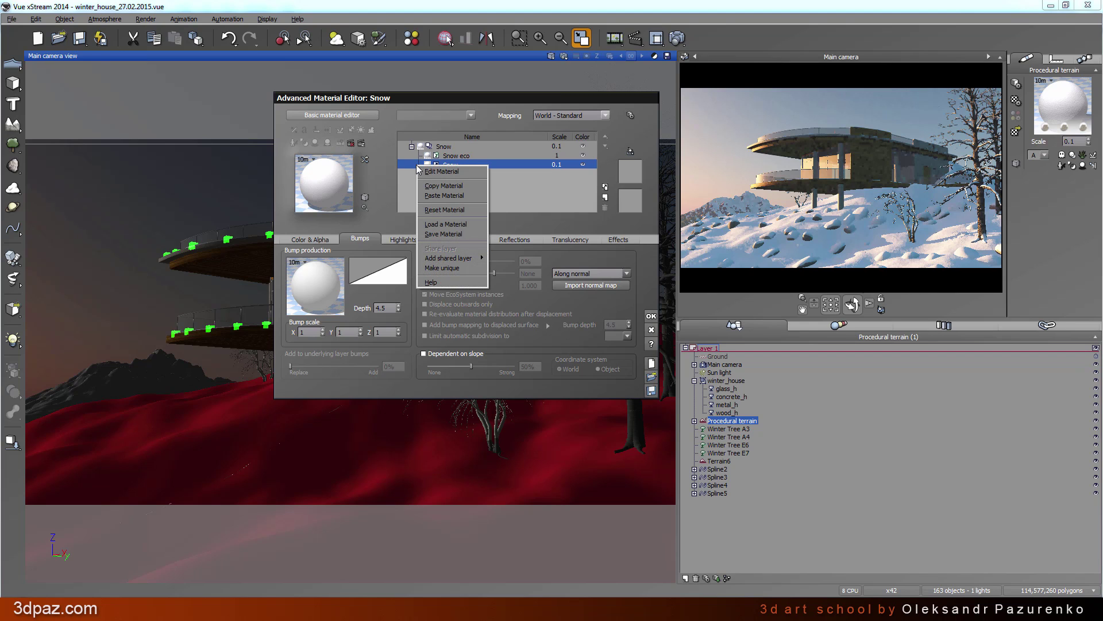
left_click(443, 268)
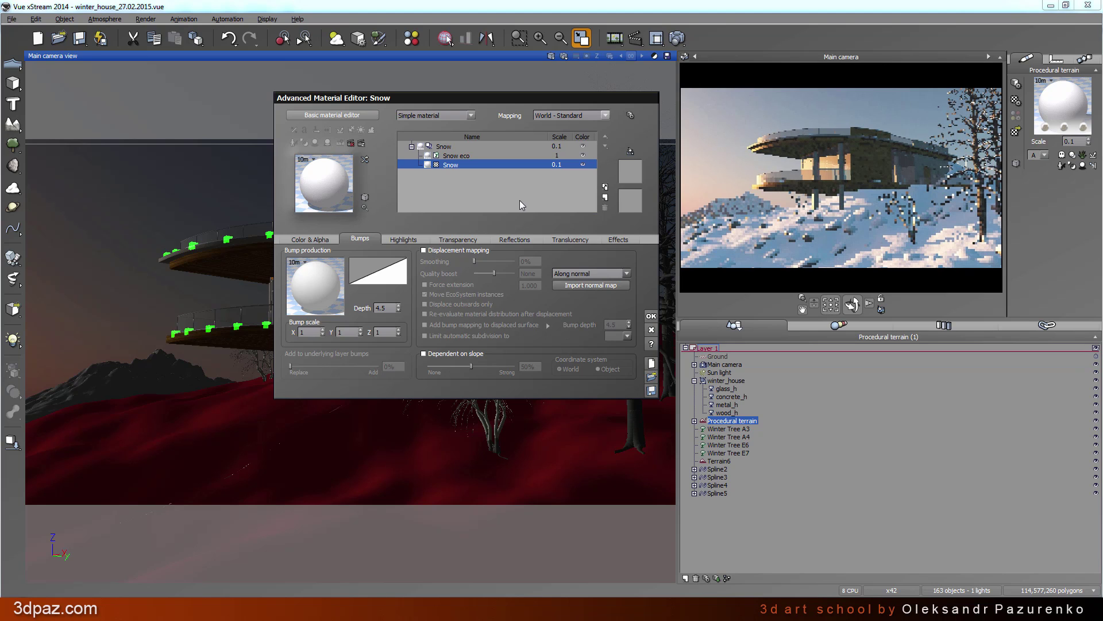
left_click(454, 115)
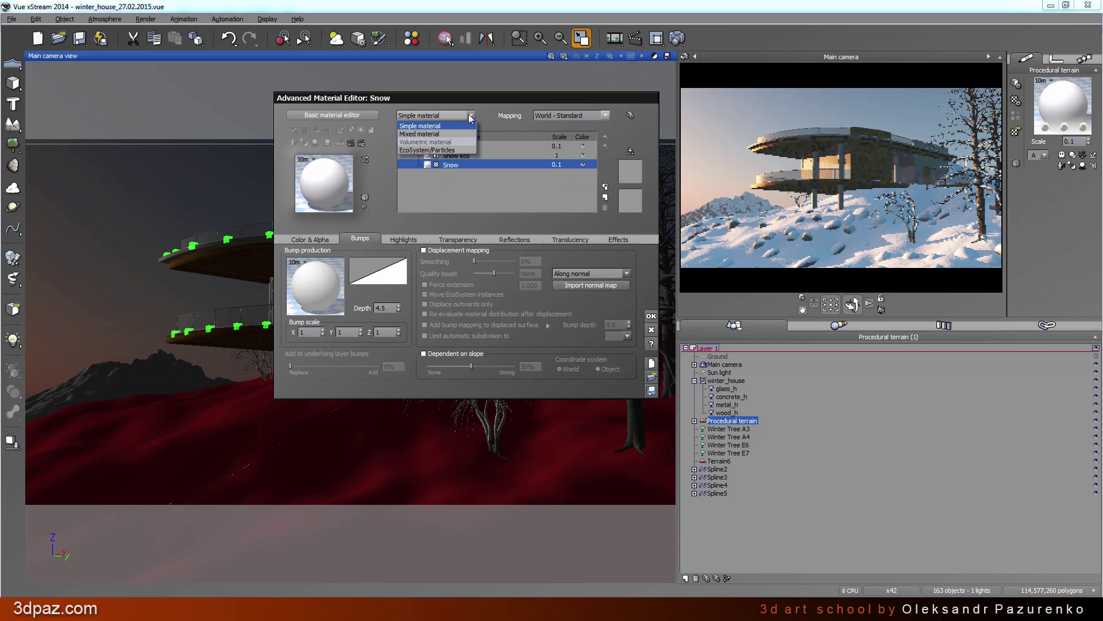
left_click(435, 150)
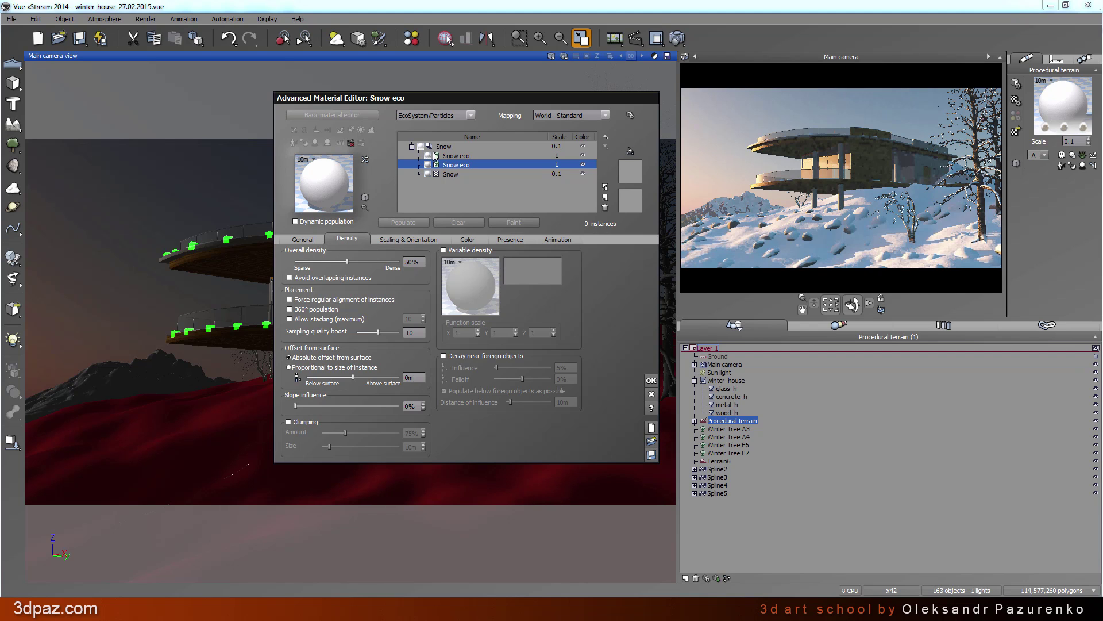
Rename the original Snow eco layer as stones and the newly added Snow eco layer as grass
double_click(461, 157)
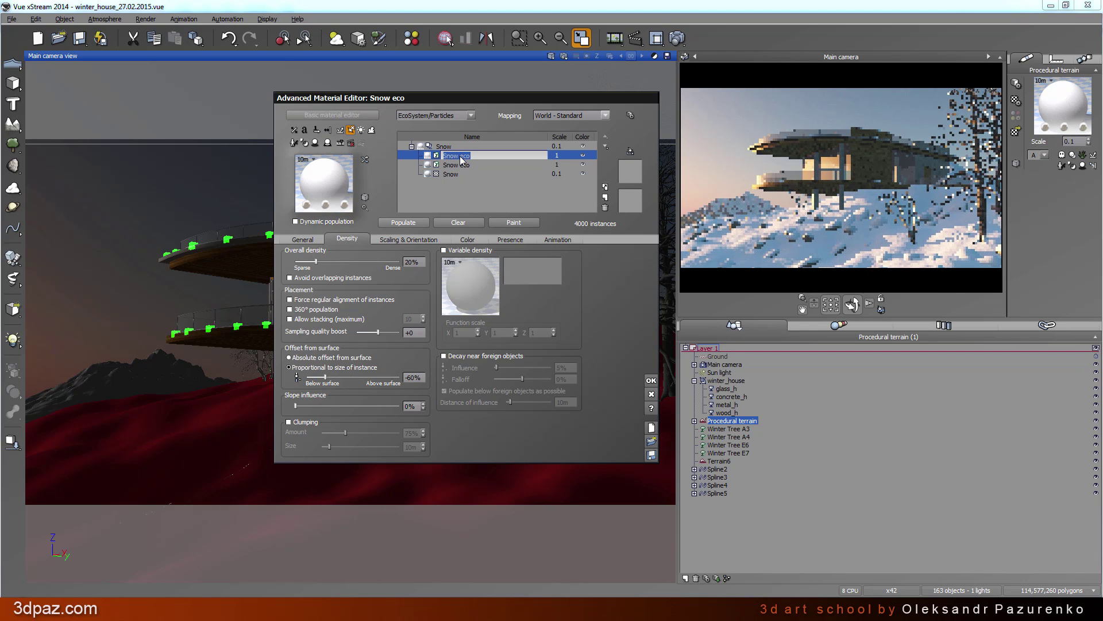
type("â")
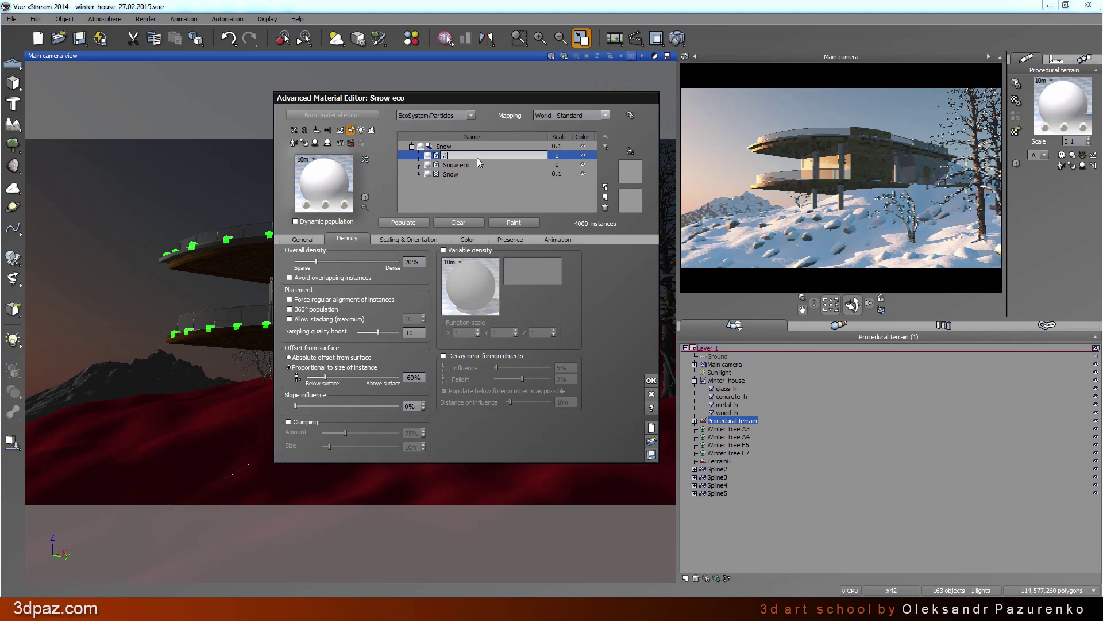
key("BackSpace")
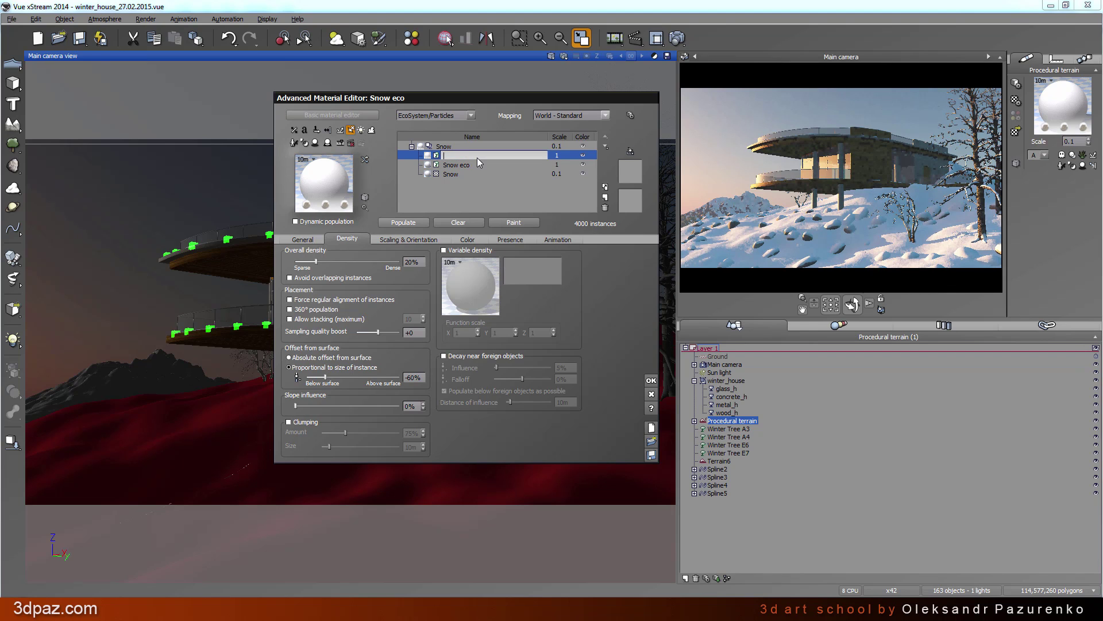
type("s")
key("Left")
key("Left")
key("Left")
key("Left")
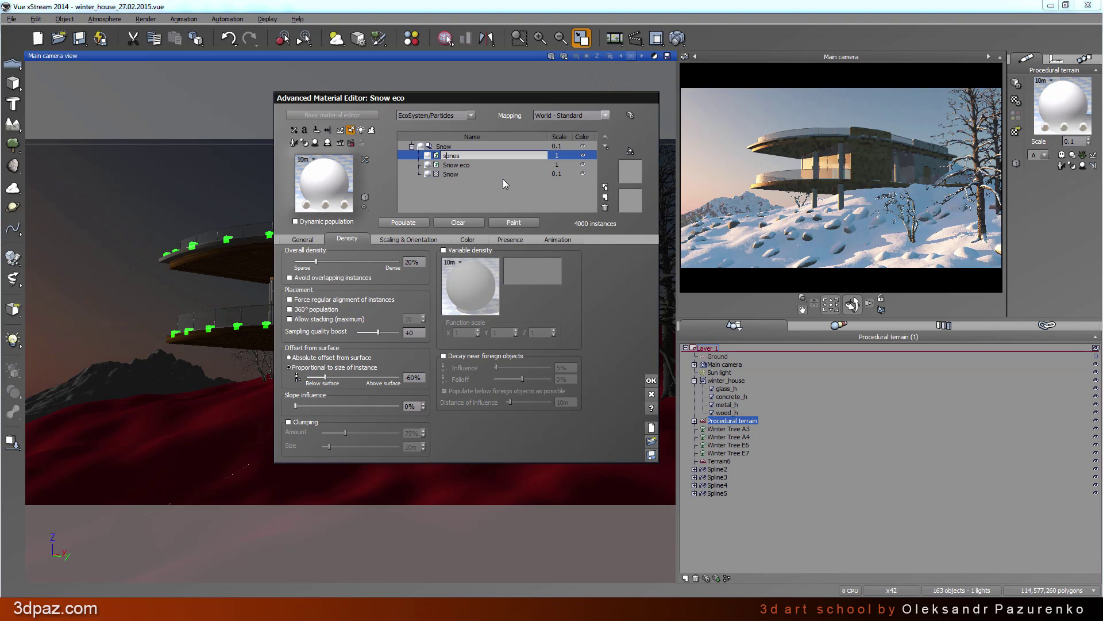
type("t")
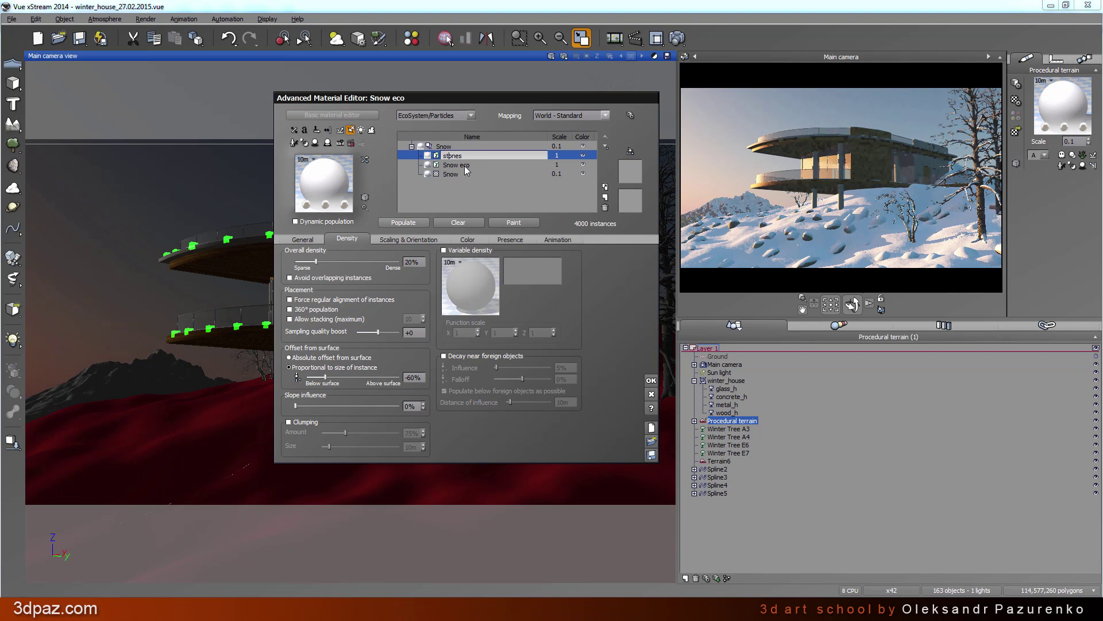
double_click(465, 165)
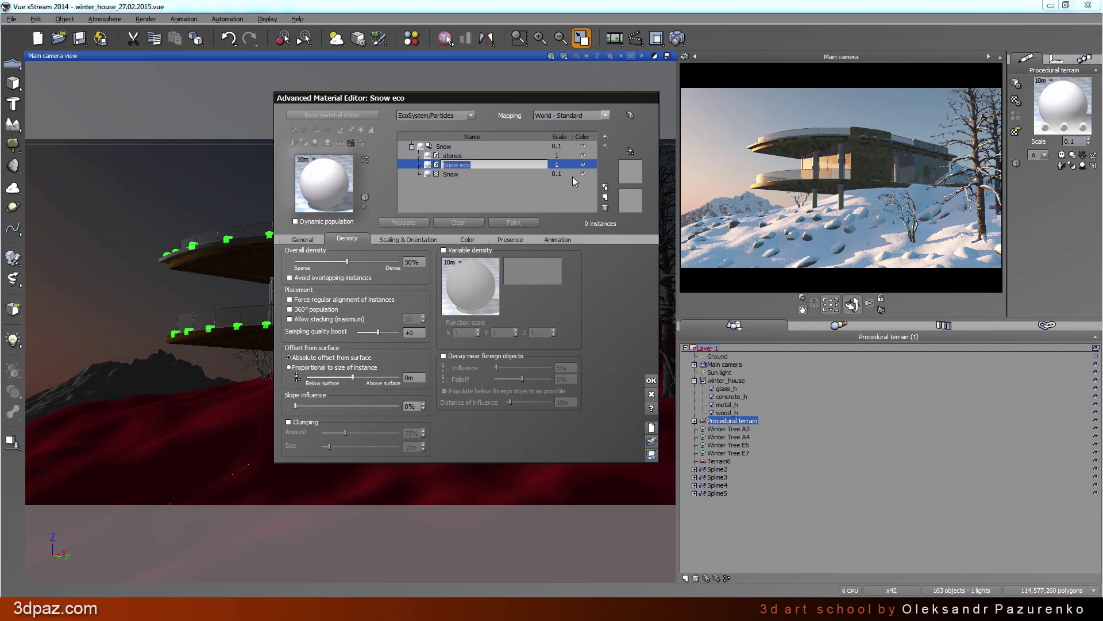
type("grass")
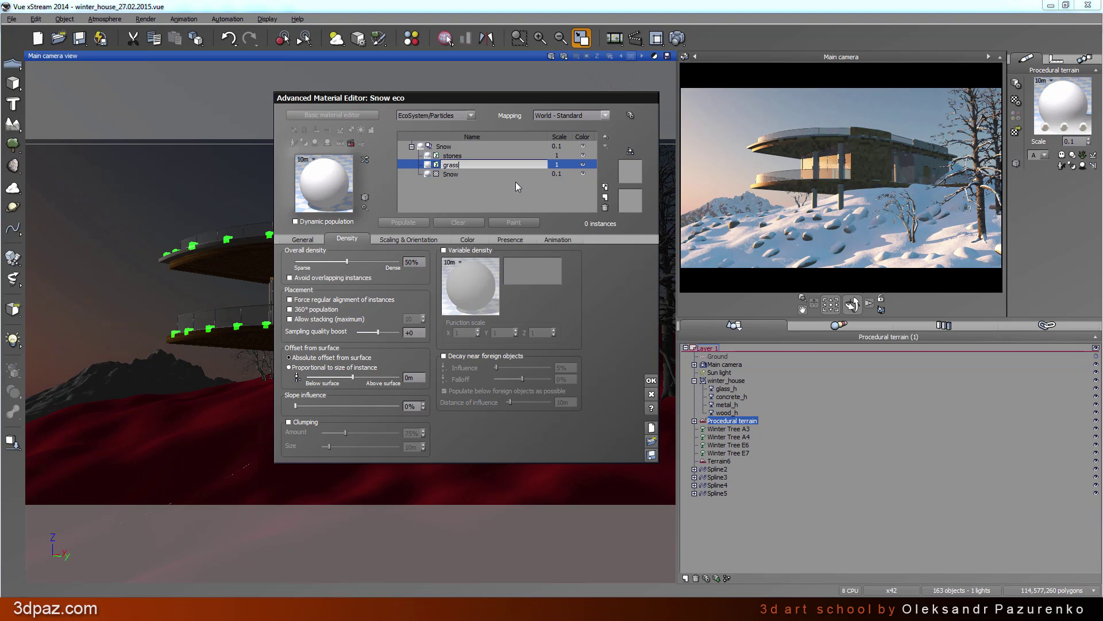
Add the Sea Weed plant from the Aquatic collection to the grass layer and populate the terrain with it
left_click(303, 239)
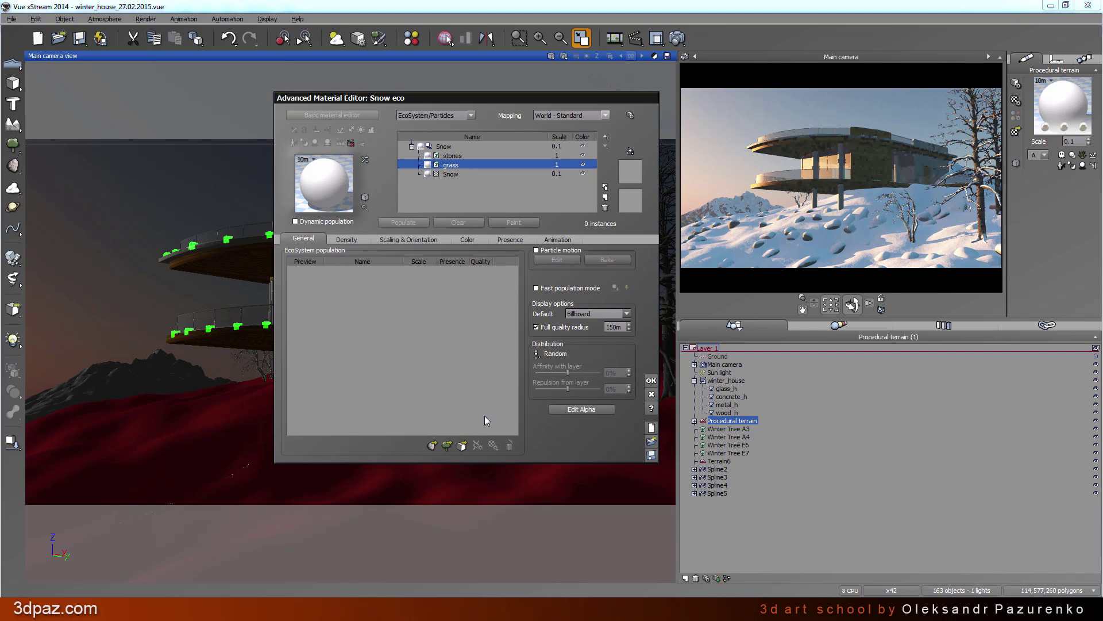
left_click(449, 446)
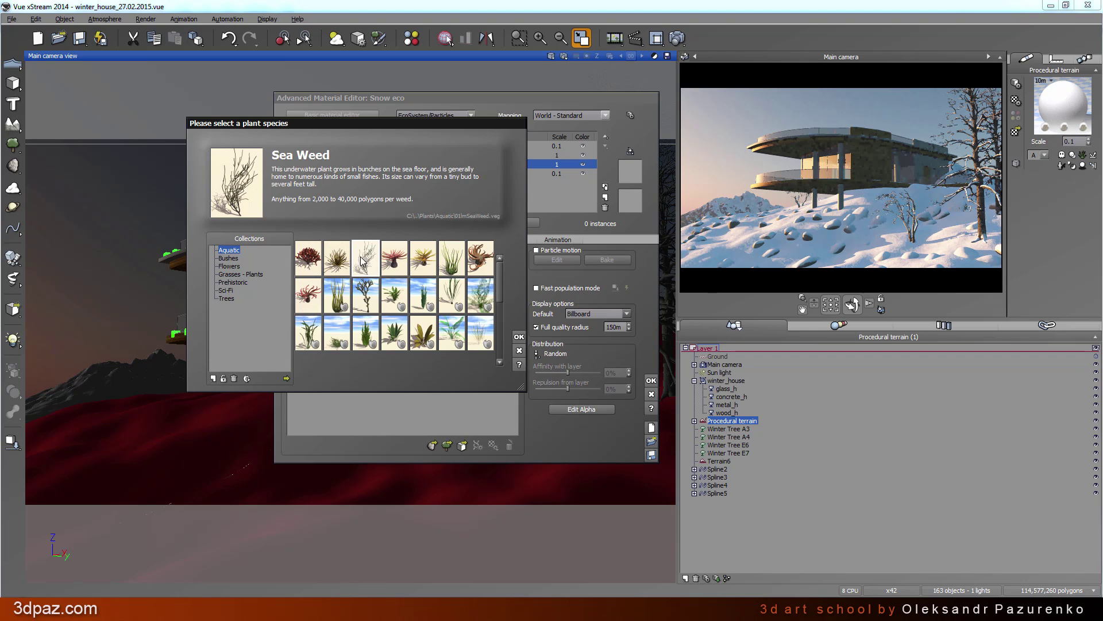
left_click(520, 337)
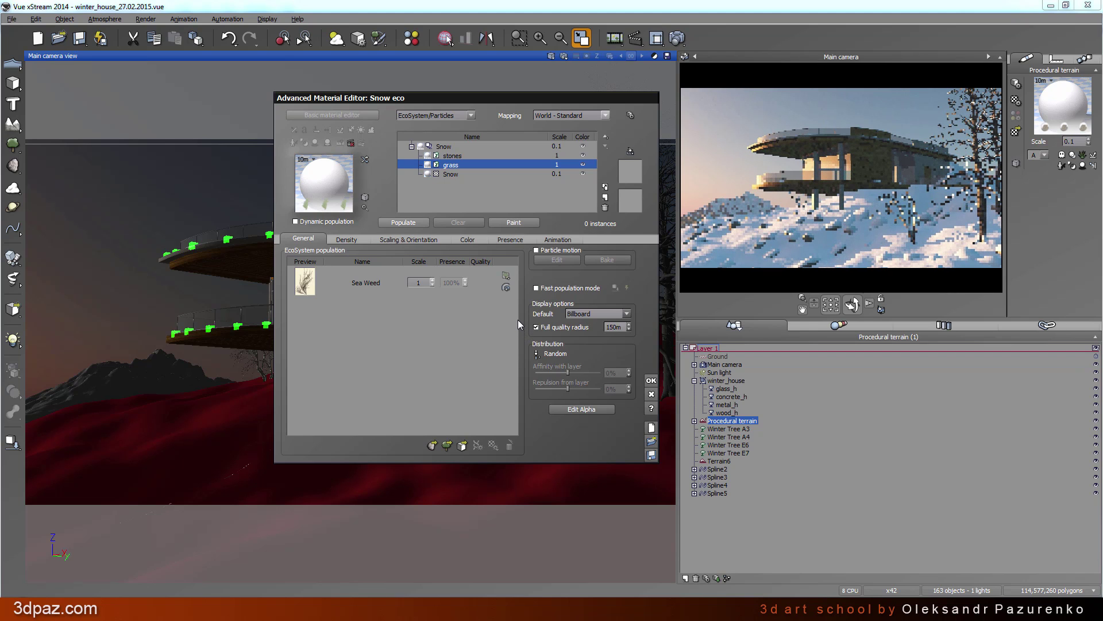
left_click(402, 223)
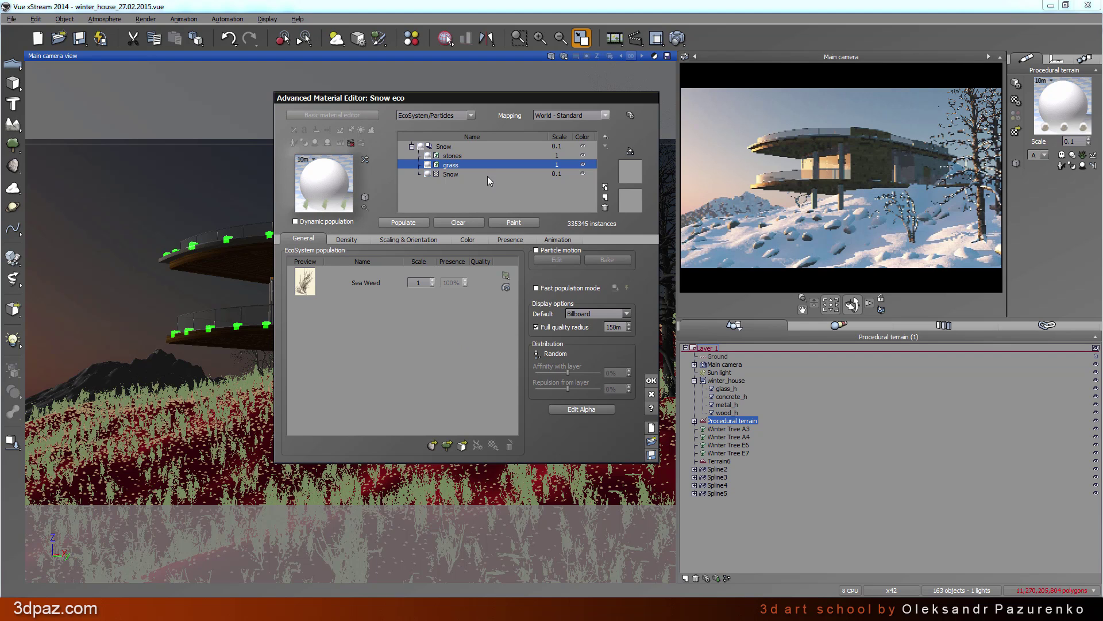
left_click_drag(465, 98, 424, 539)
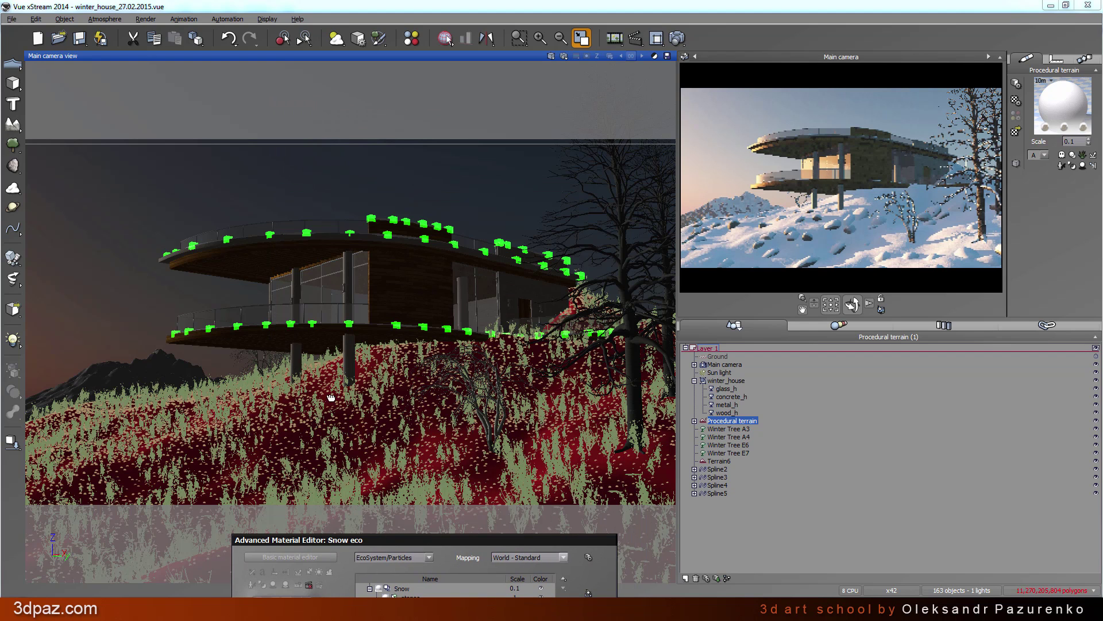
left_click_drag(331, 398, 471, 69)
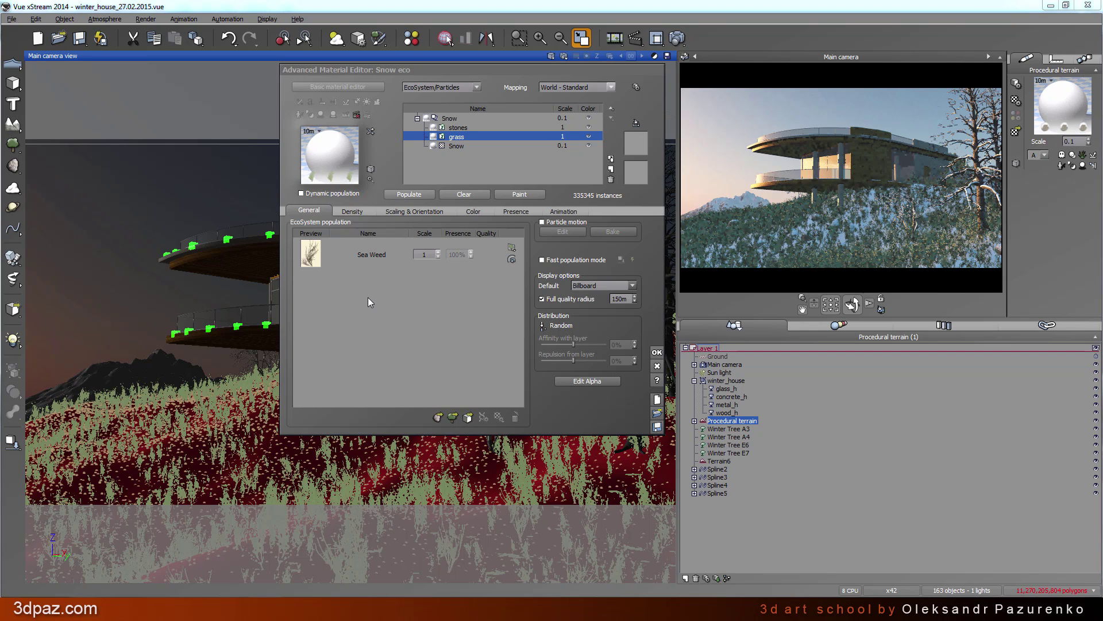
Add the first shared Snow layer over the Sea Weed plant's material and set its scale to 0.2
left_click(367, 255)
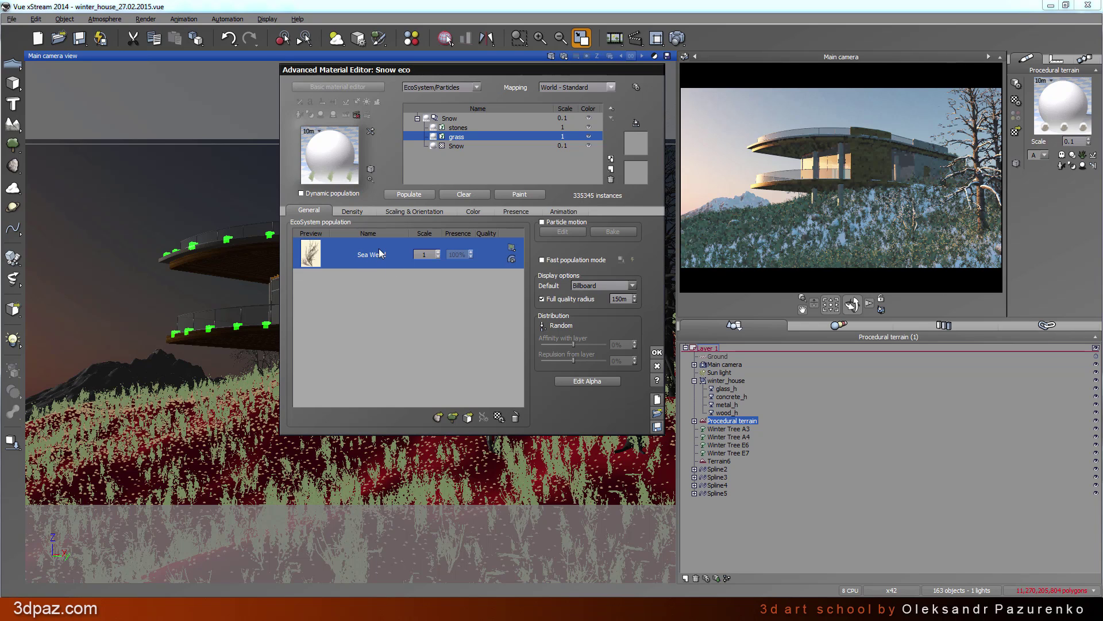
left_click(498, 418)
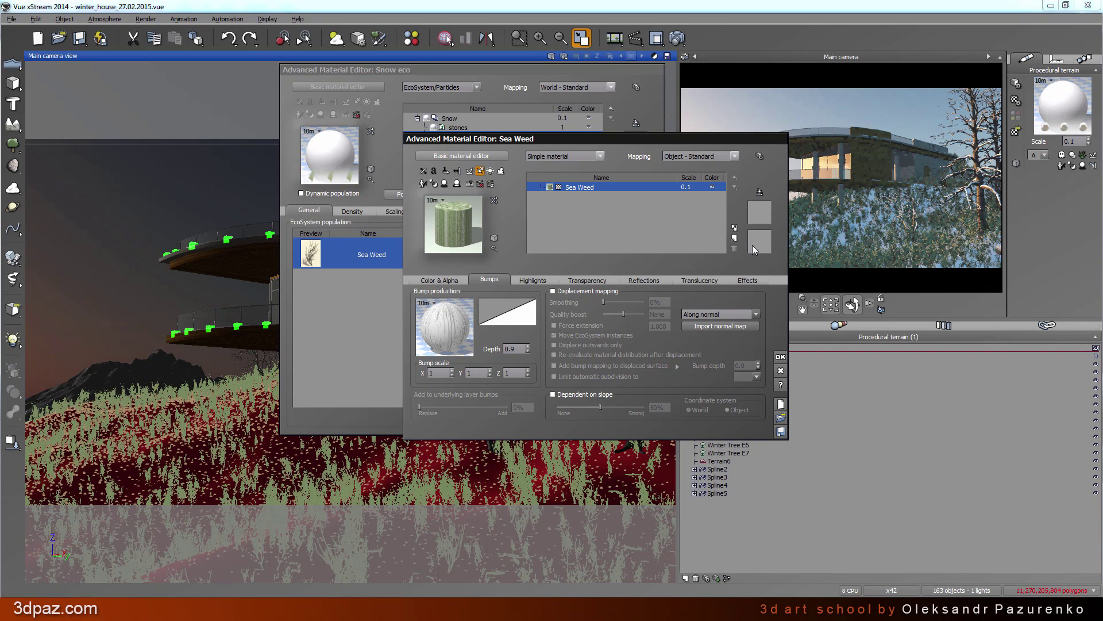
left_click(735, 227)
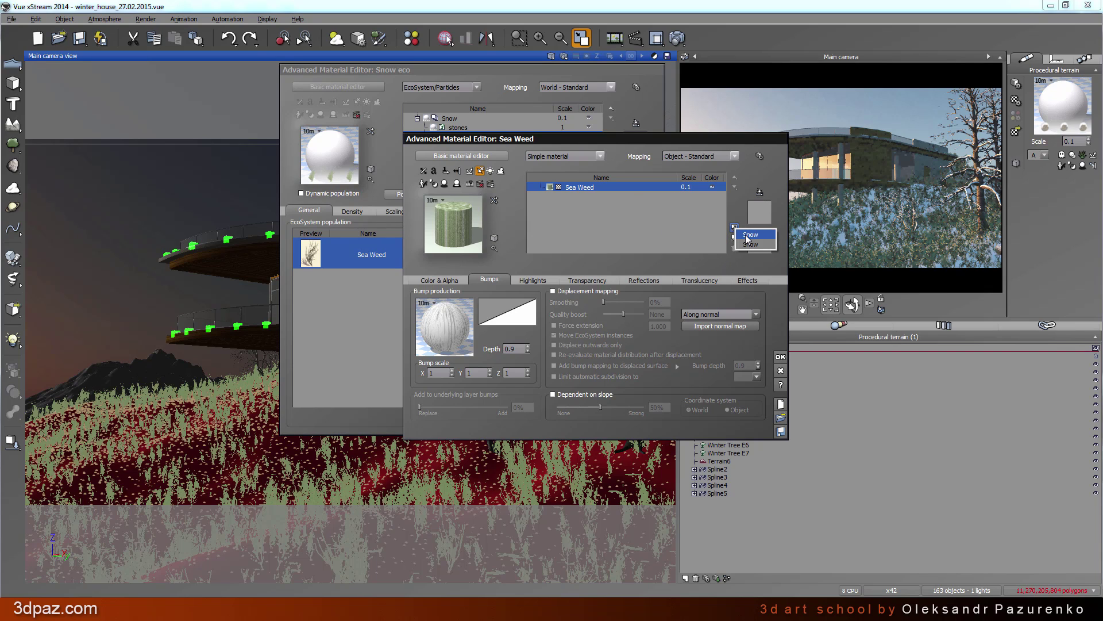
left_click(746, 234)
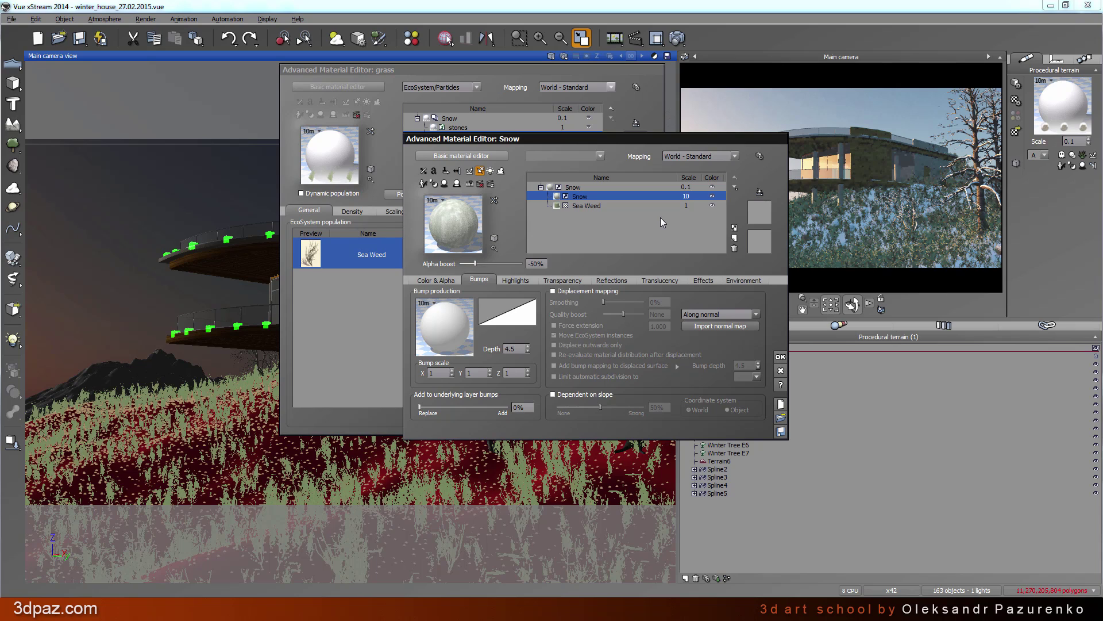
double_click(686, 196)
type("9.2")
left_click(781, 357)
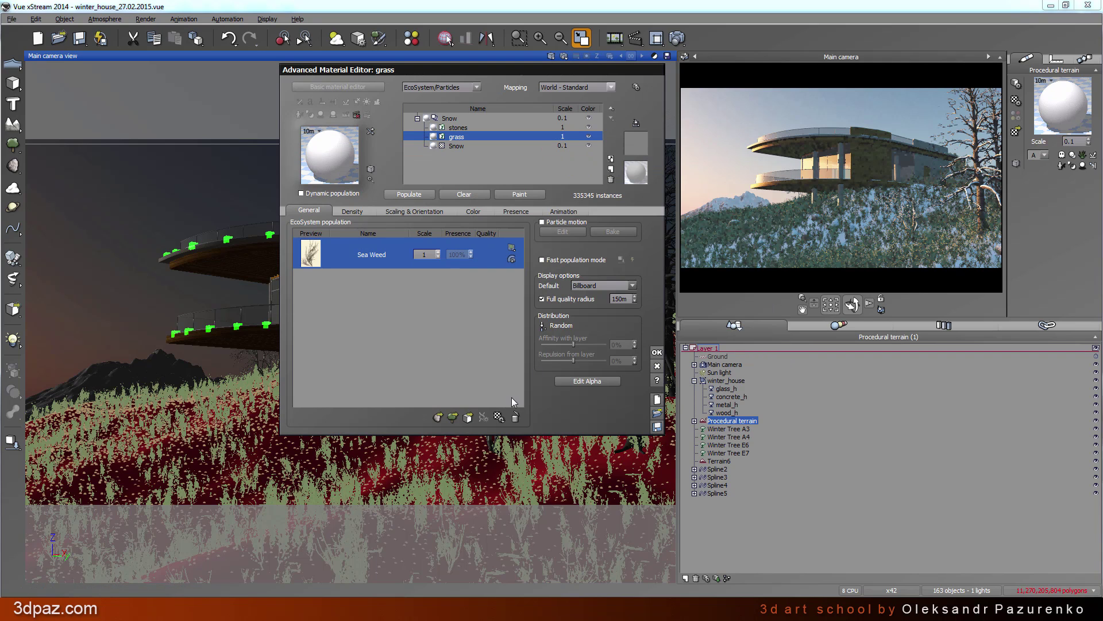
Set the Snow layer's scale to 0.1 and its alpha boost to +100% in the Sea Weed material
left_click(499, 418)
double_click(687, 196)
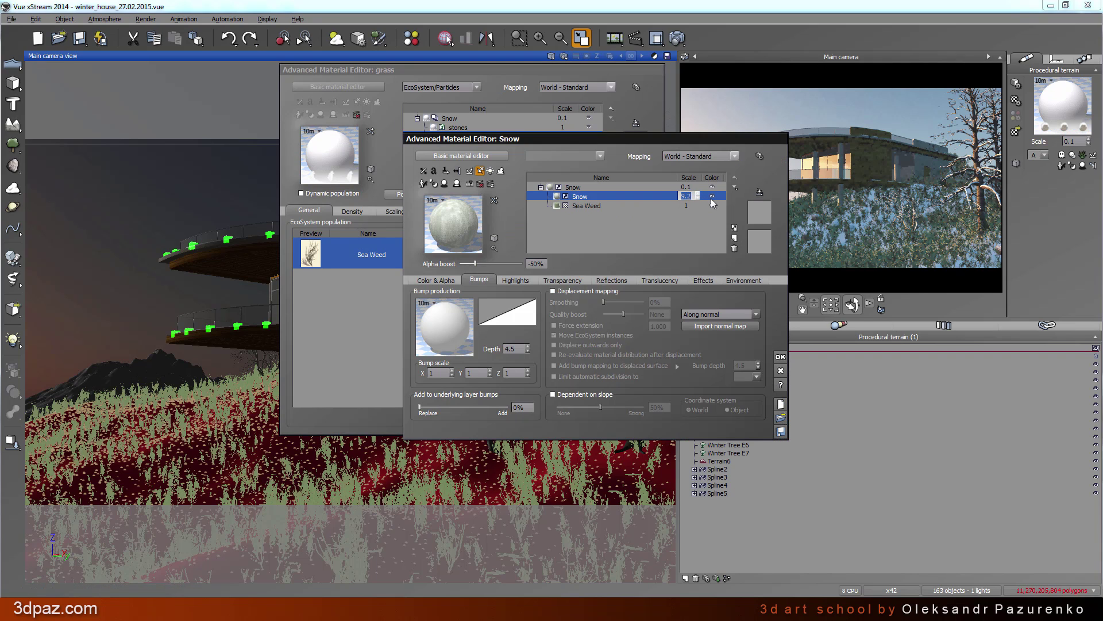
type("0.")
left_click_drag(467, 262, 618, 217)
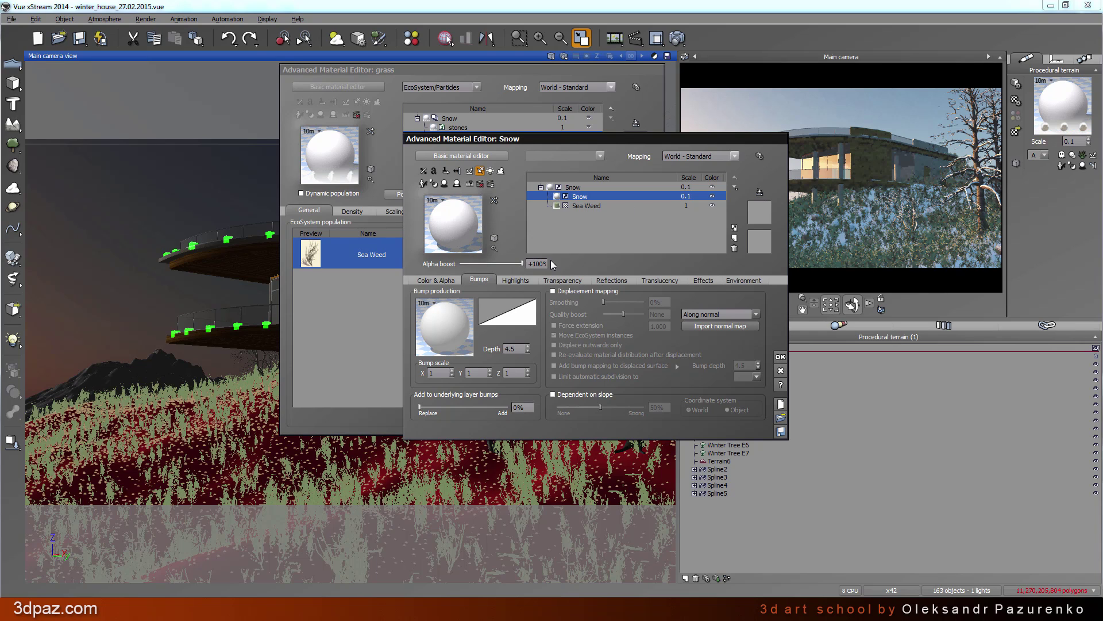
Limit the Snow layer's slope range to a maximum of 98° with a steep fuzziness of 2%
left_click(741, 281)
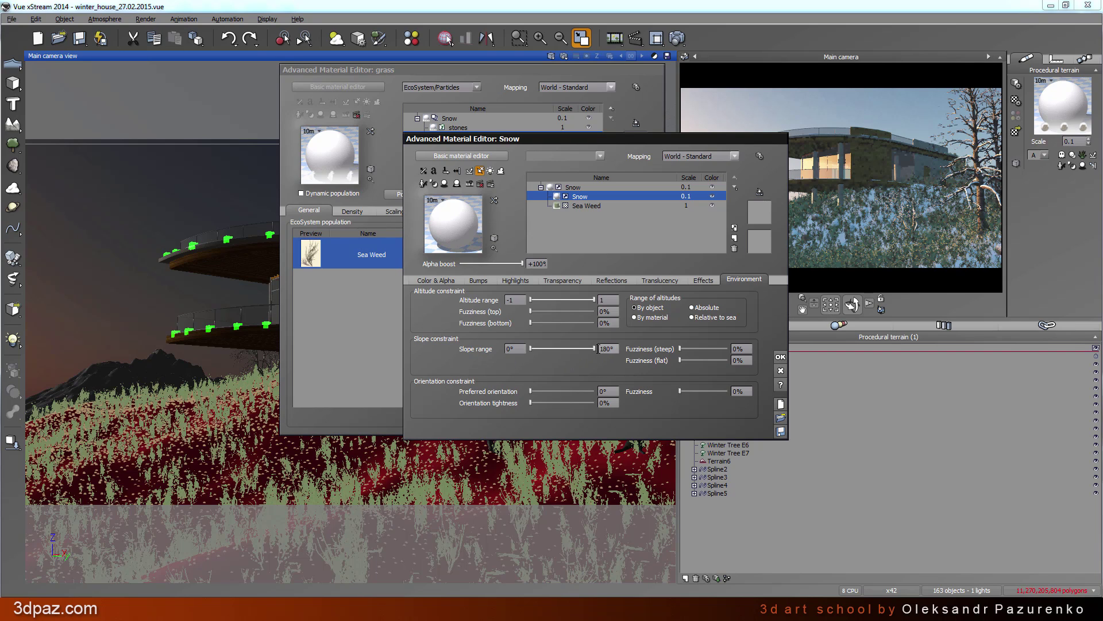
left_click_drag(594, 349, 577, 349)
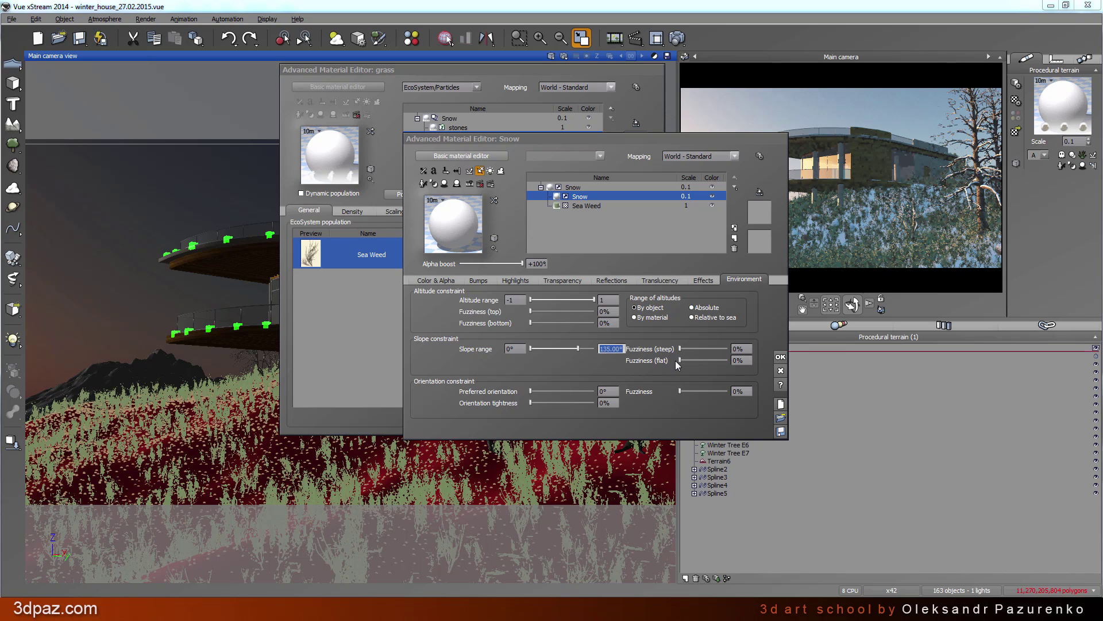
type("98")
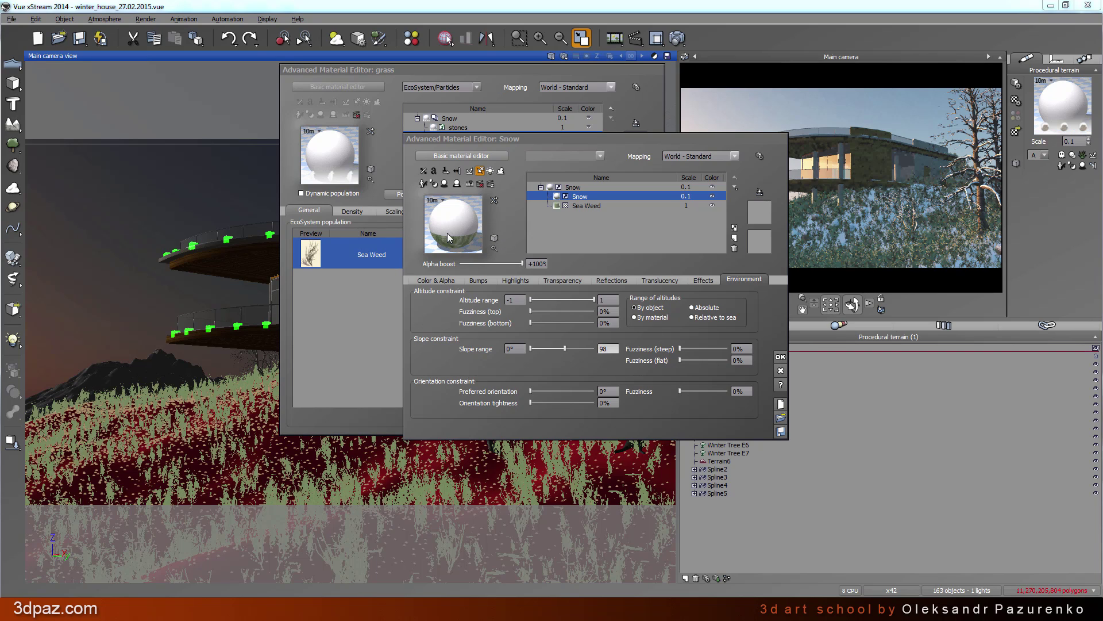
left_click(743, 349)
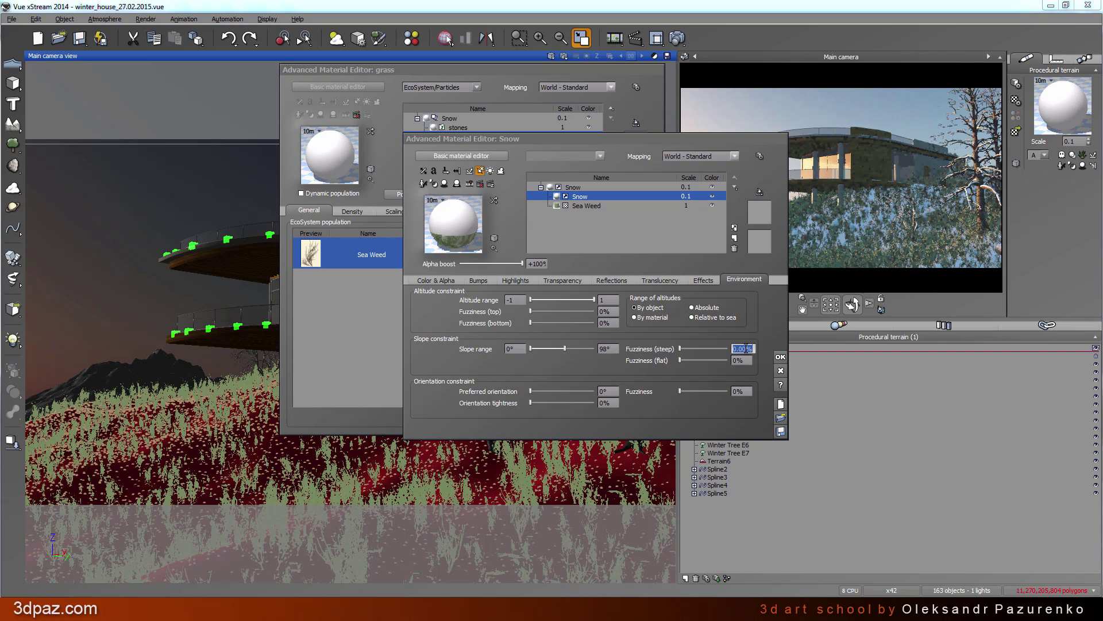
type("2")
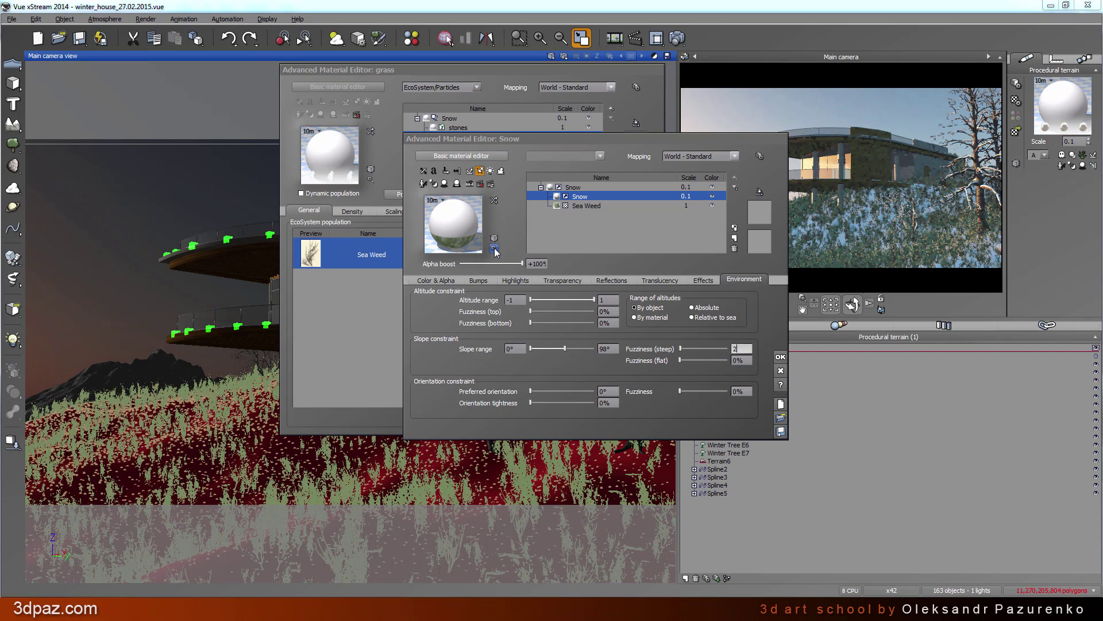
Set the Sea Weed layer's overall color to a dark gray with RGB 42, 42, 41
double_click(578, 206)
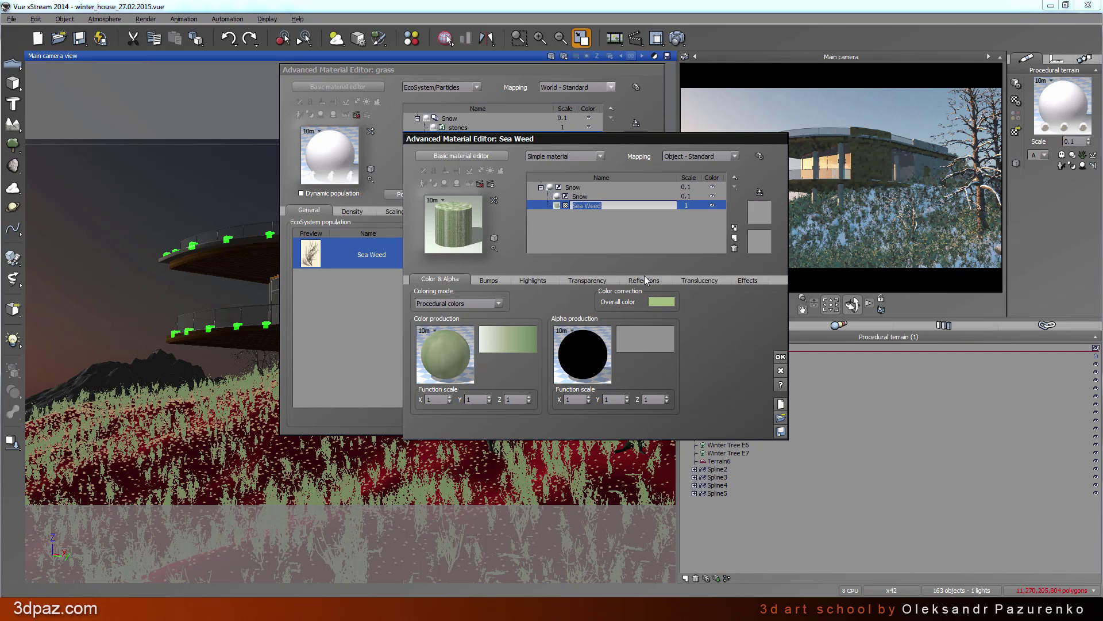
left_click(664, 301)
left_click_drag(651, 330, 653, 344)
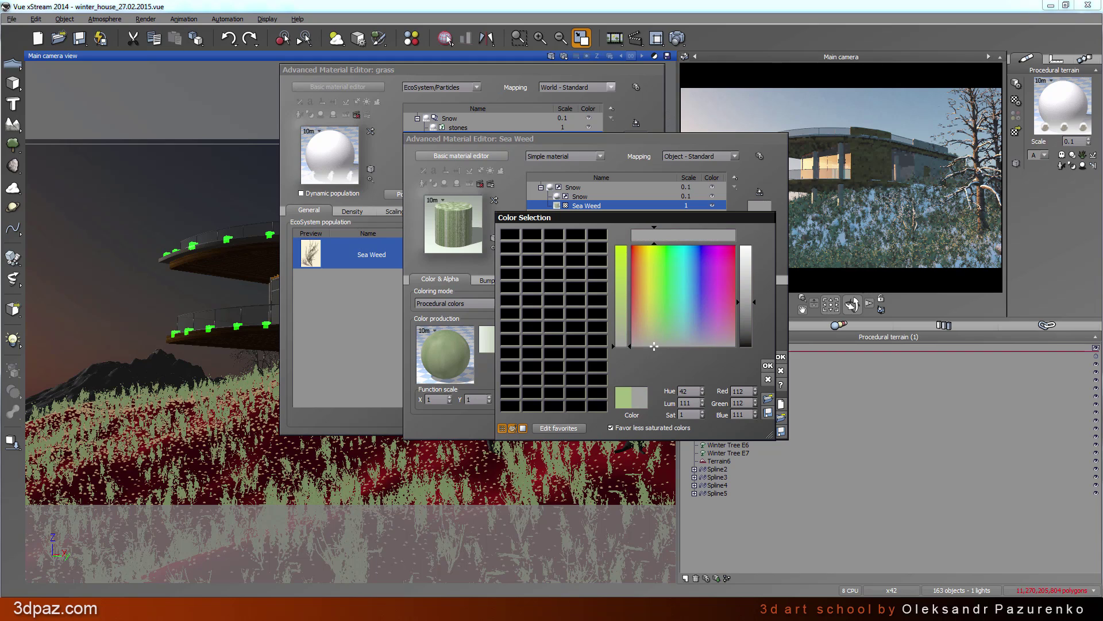
left_click(753, 327)
left_click_drag(754, 327, 754, 331)
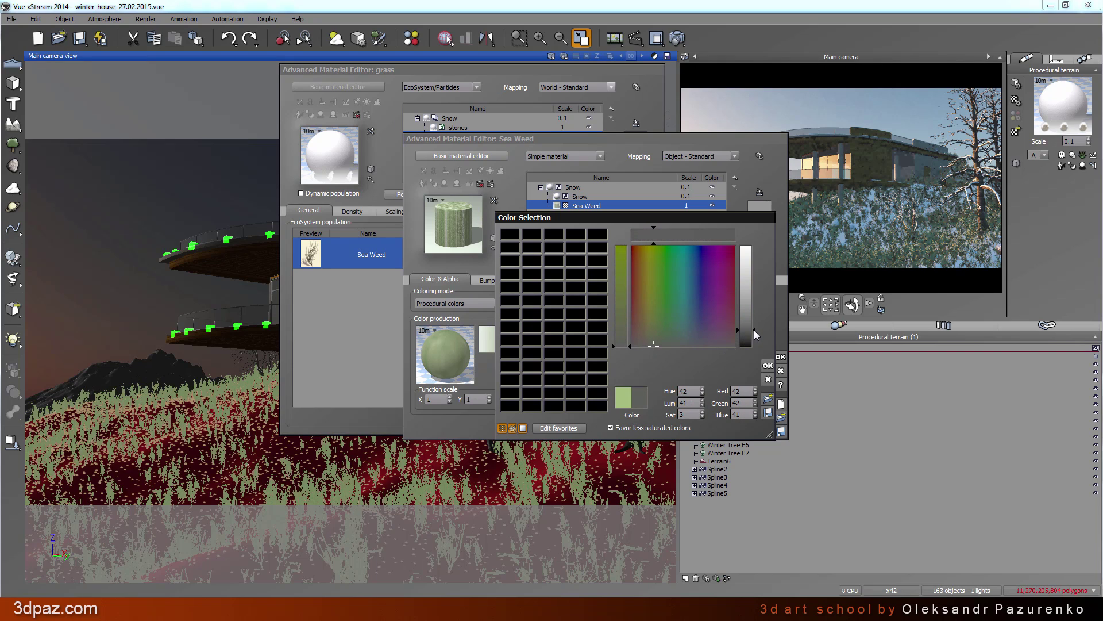
left_click(766, 365)
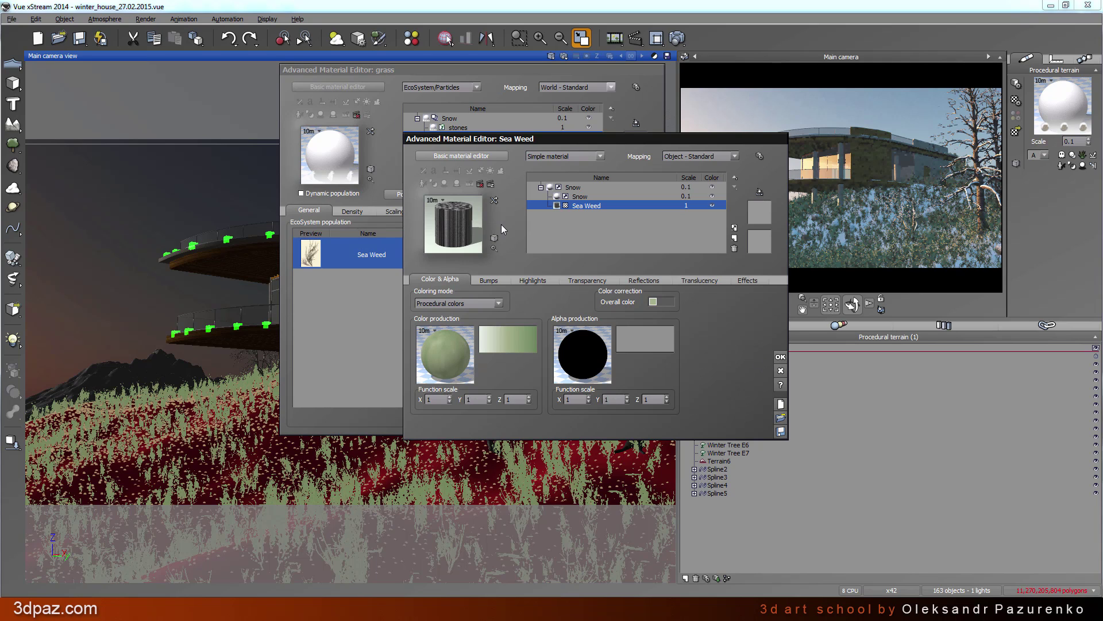
Inspect an enlarged preview of the Snow layer over the Sea Weed material and accept the material changes
left_click(575, 196)
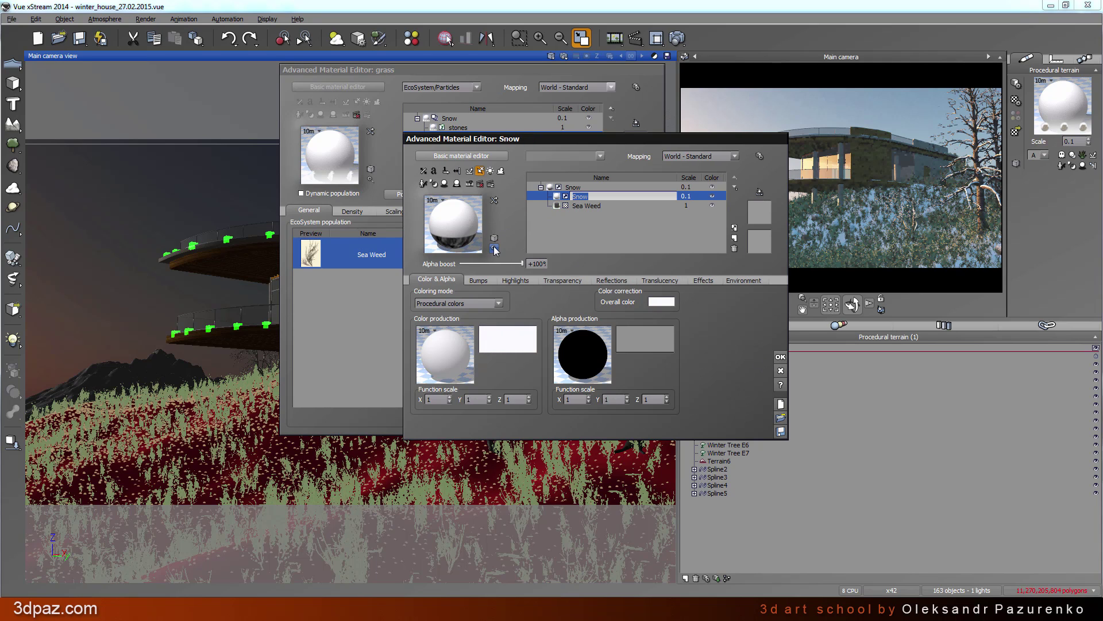
left_click(495, 248)
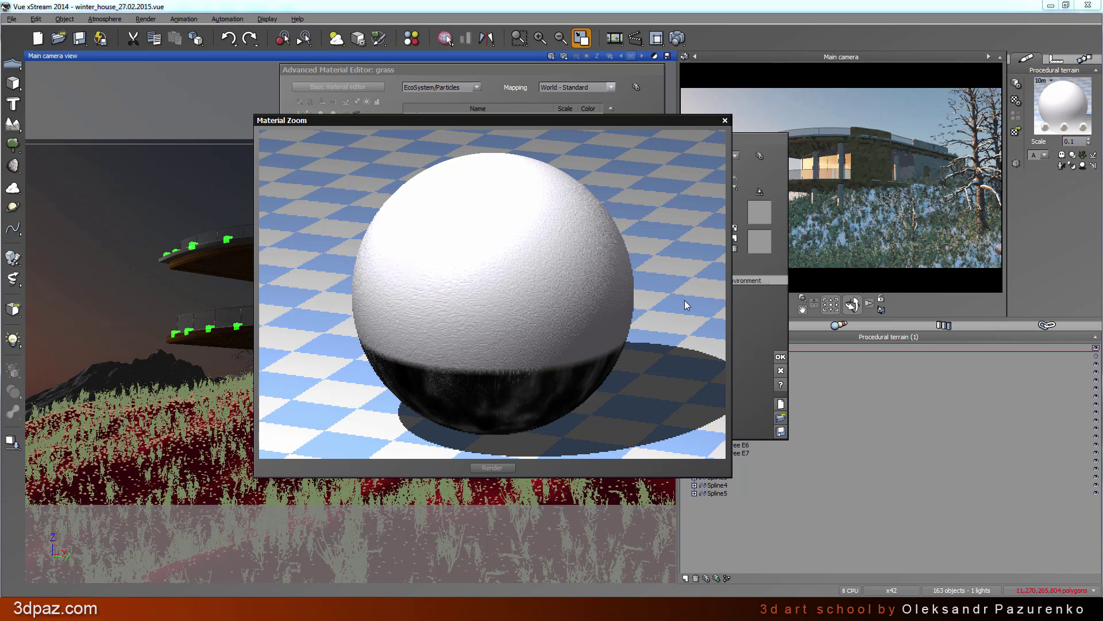
left_click(725, 120)
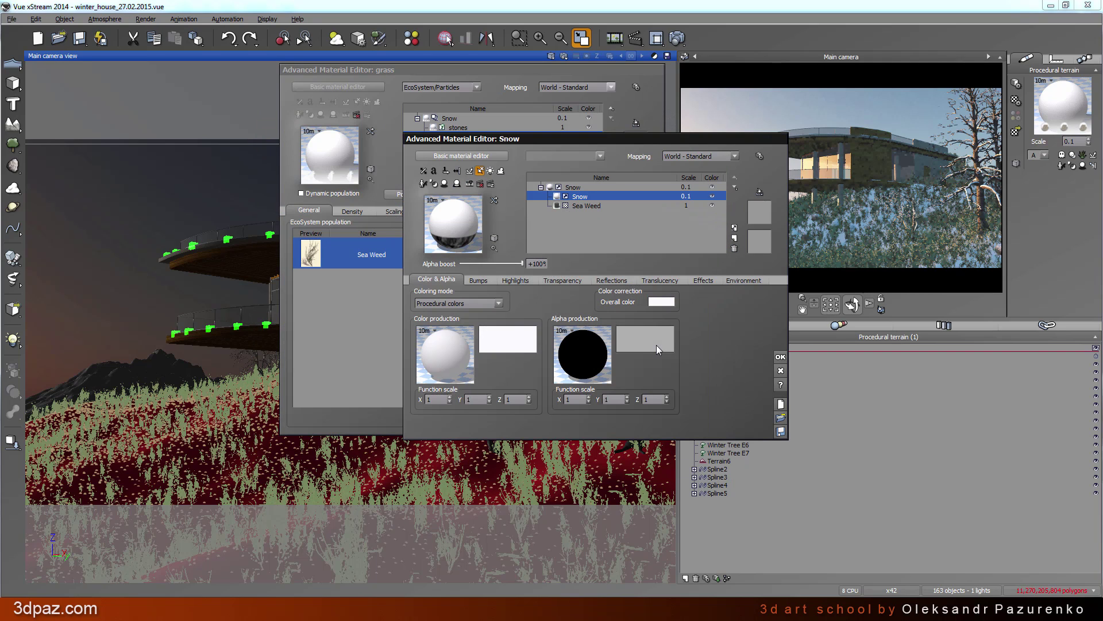
left_click(780, 357)
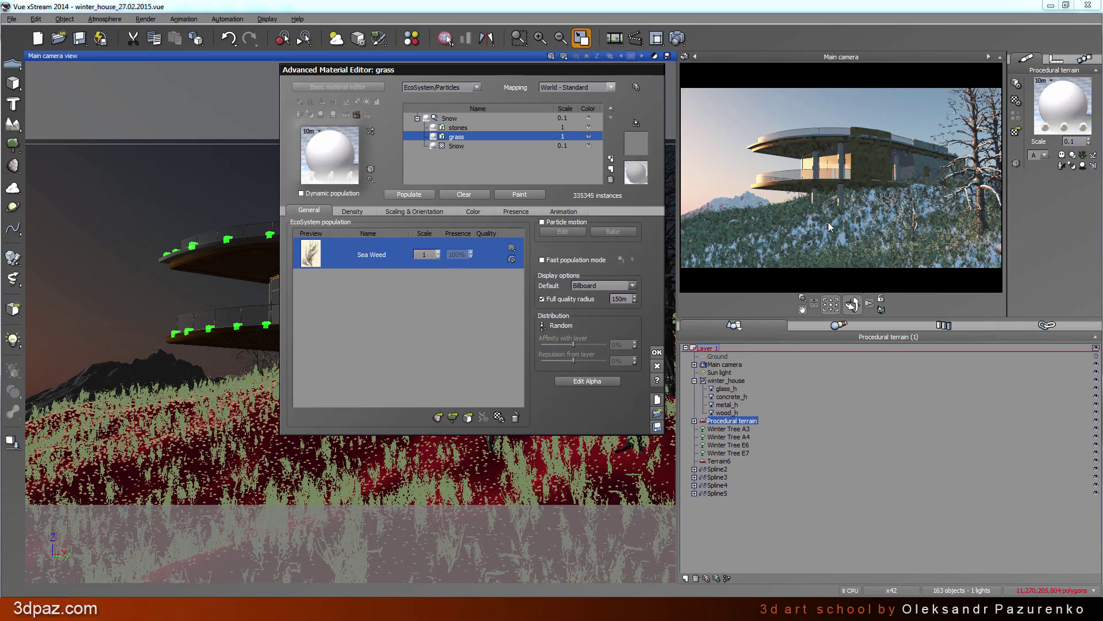
Repopulate the terrain's grass layer with the snow-covered Sea Weed and refresh the camera preview
left_click(416, 195)
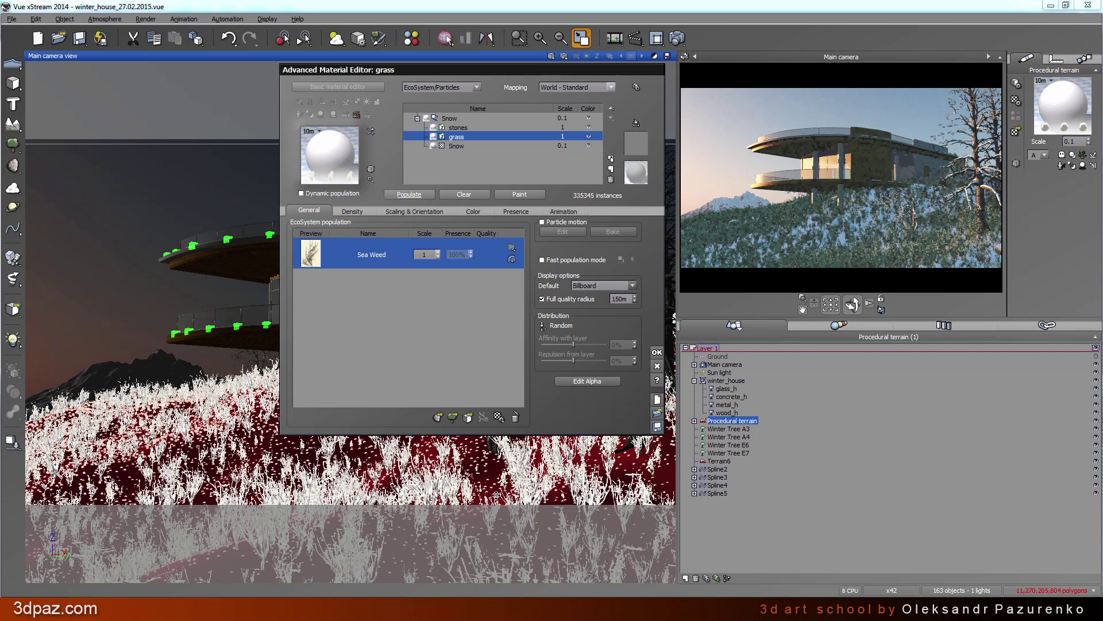
right_click(842, 222)
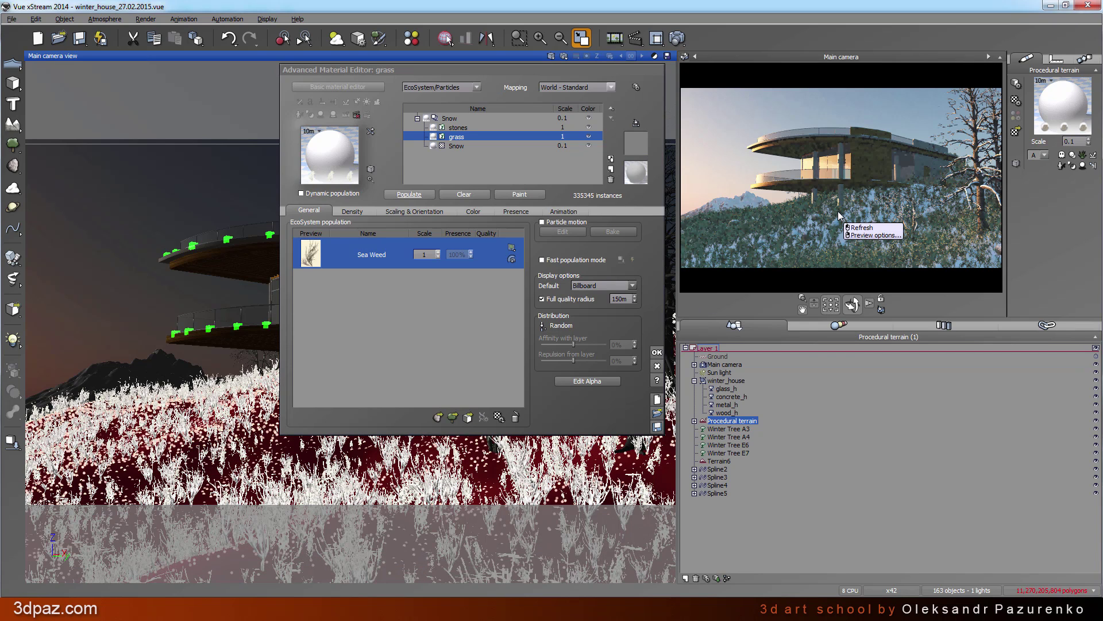
left_click(803, 174)
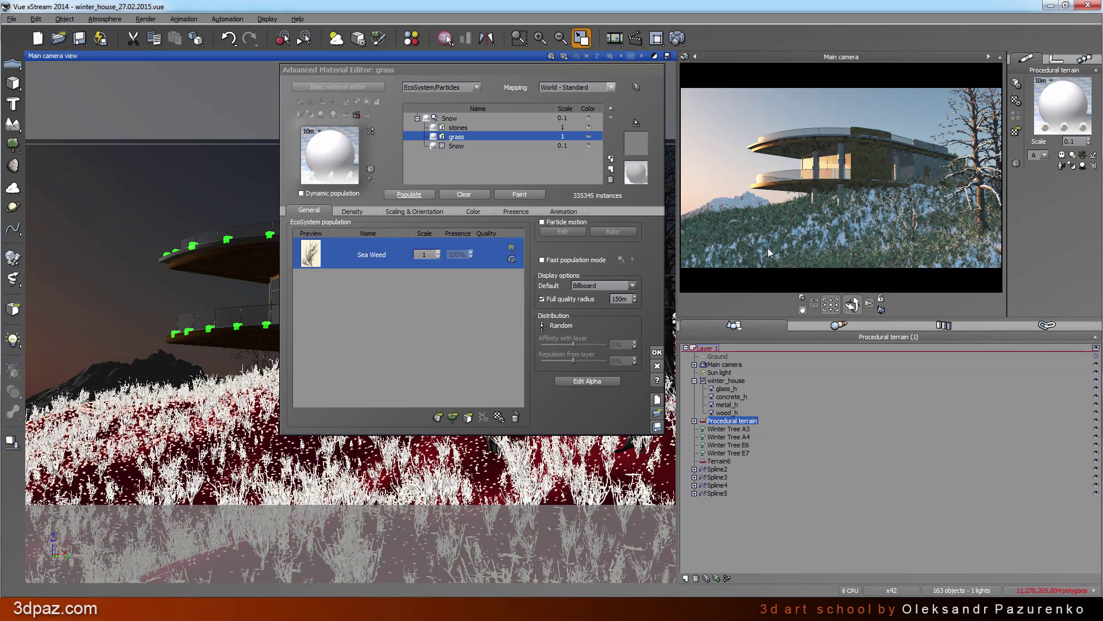
Move the grass layer above the stones layer in the terrain's material
left_click(460, 136)
left_click(611, 109)
left_click(611, 110)
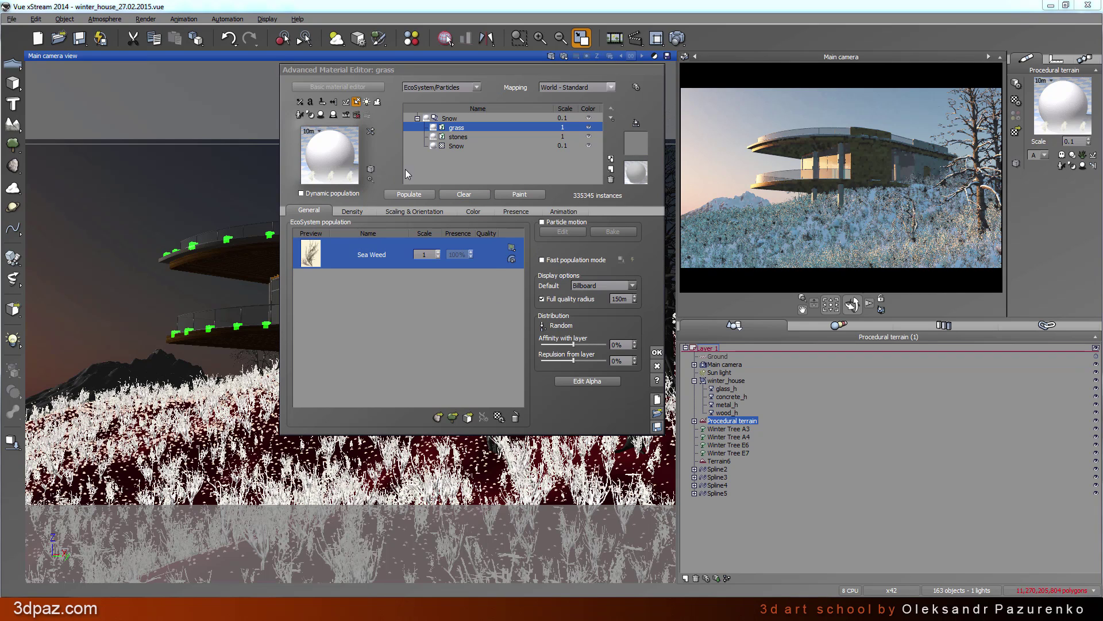
Make the grass layer's surface offset proportional to instance size and set it to -70
left_click(351, 212)
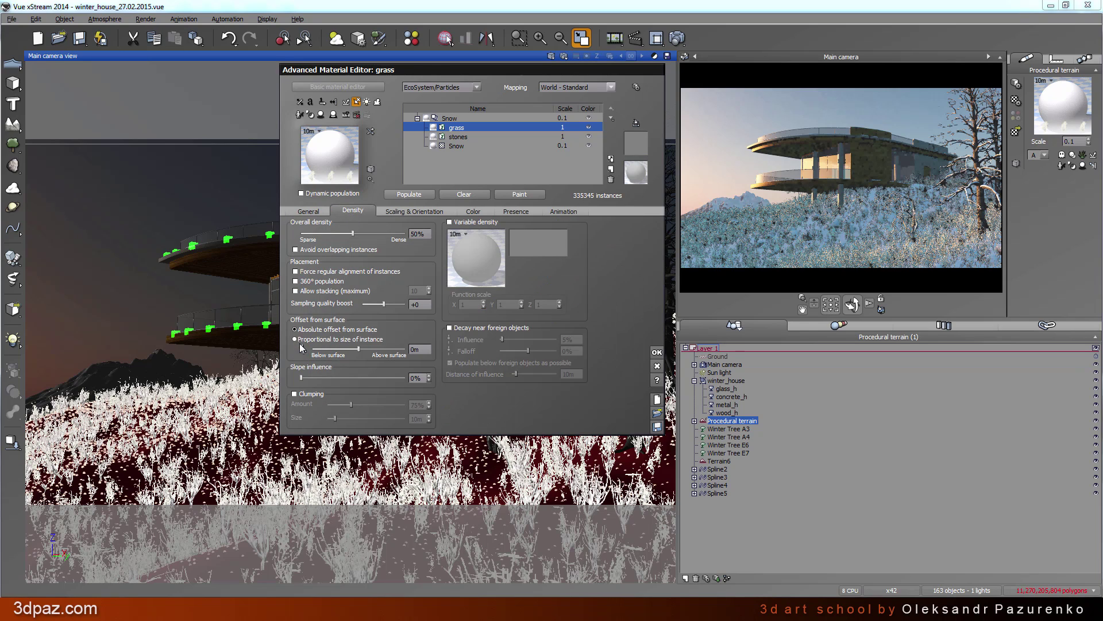
left_click(295, 339)
left_click(423, 349)
type("-70")
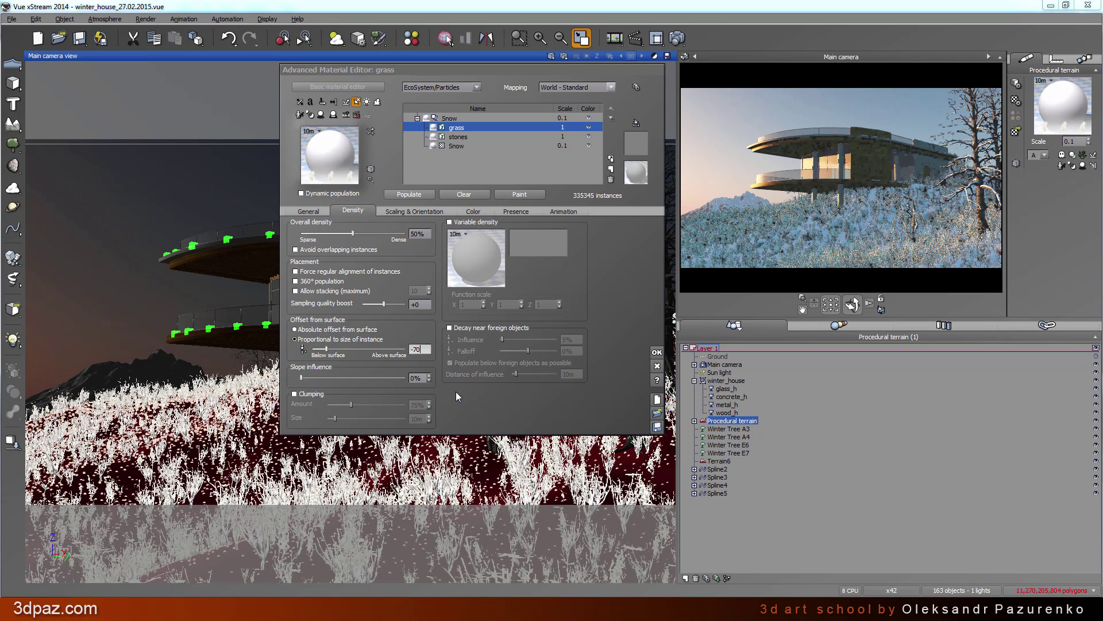
Set the grass layer's affinity to -30% and repulsion to 60%, repopulate it and accept the terrain material
left_click(316, 210)
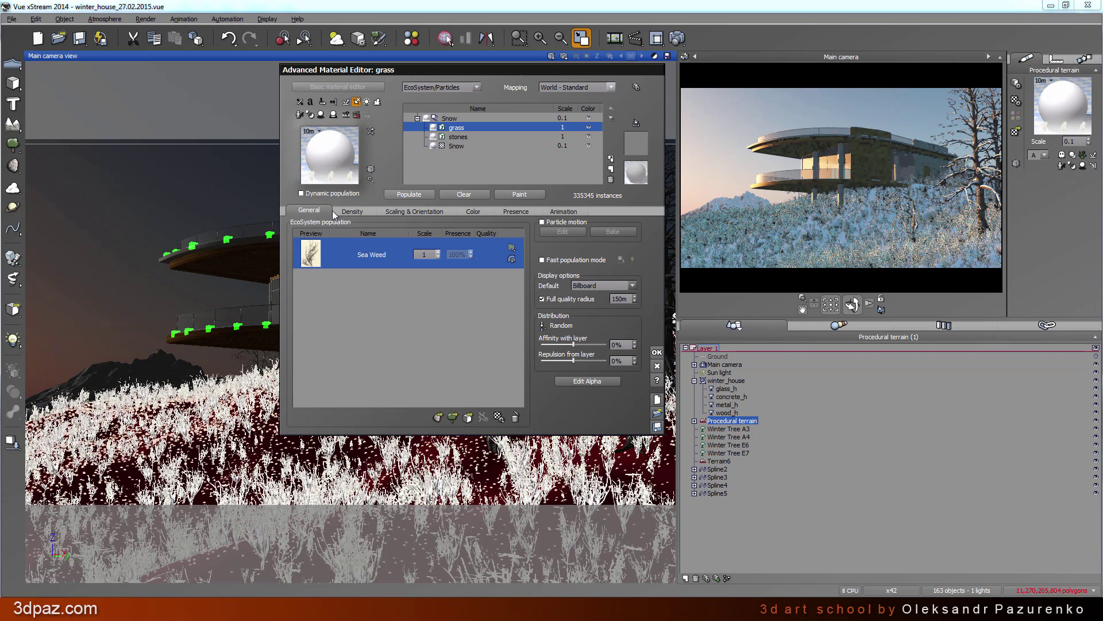
left_click(622, 343)
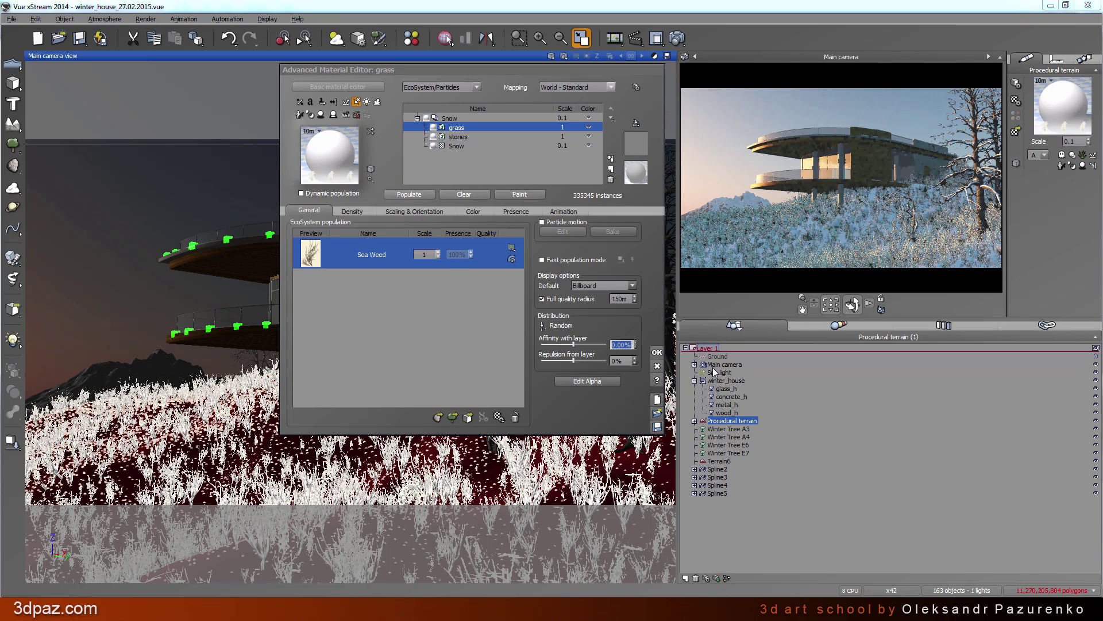
key("BackSpace")
type("-30")
double_click(621, 360)
type("60")
key("Return")
left_click(409, 196)
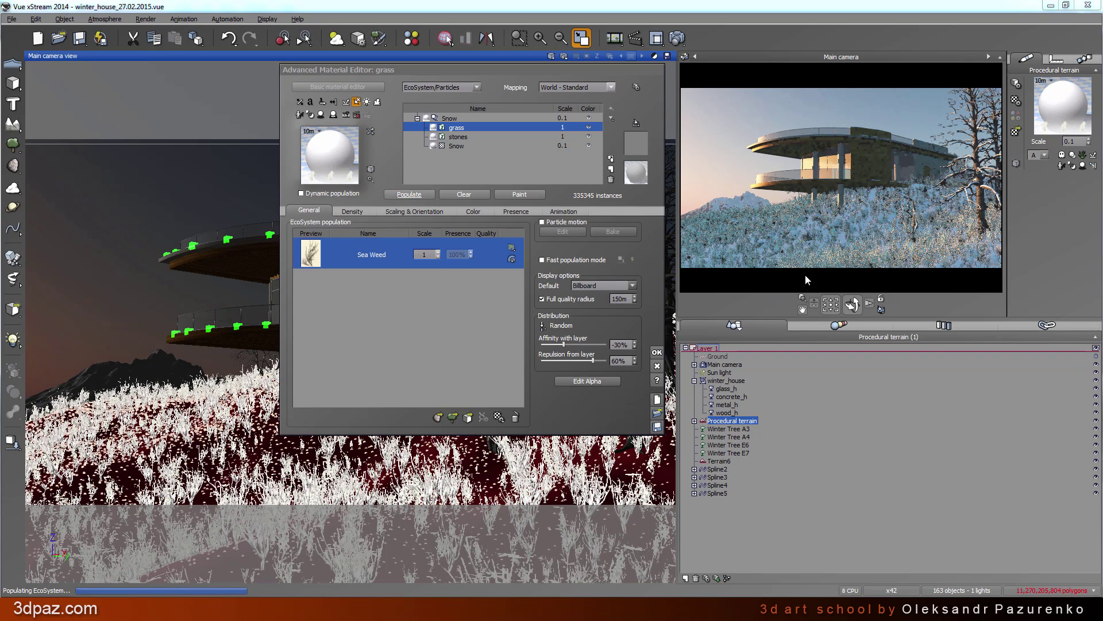
left_click(657, 353)
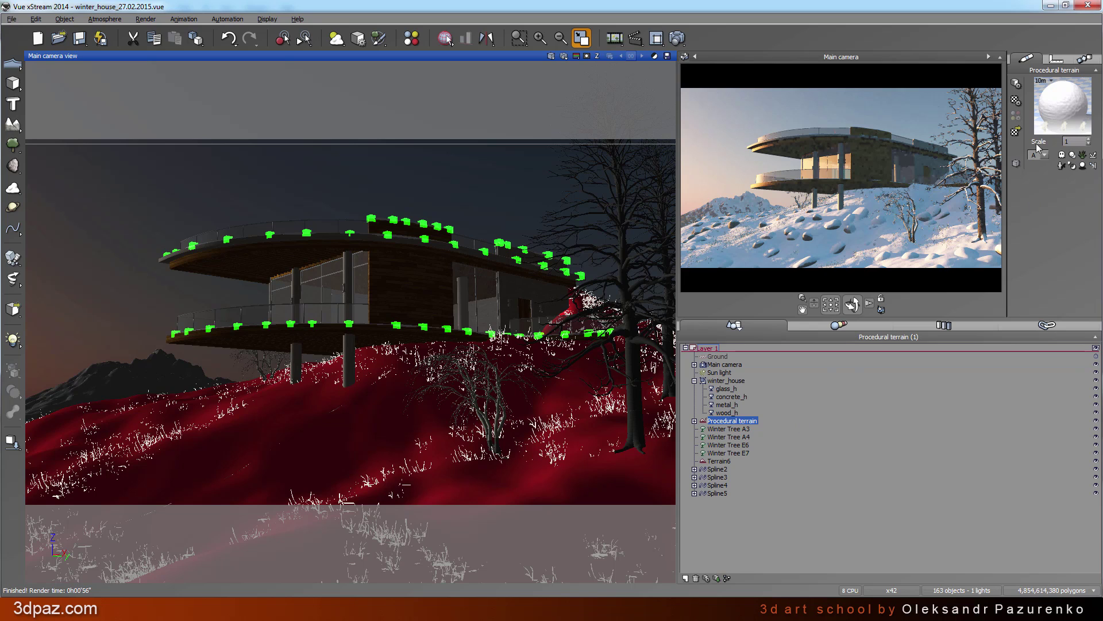
Examine the settings and scales of the base Snow, stones and top-level Snow layers in the terrain material
double_click(1048, 106)
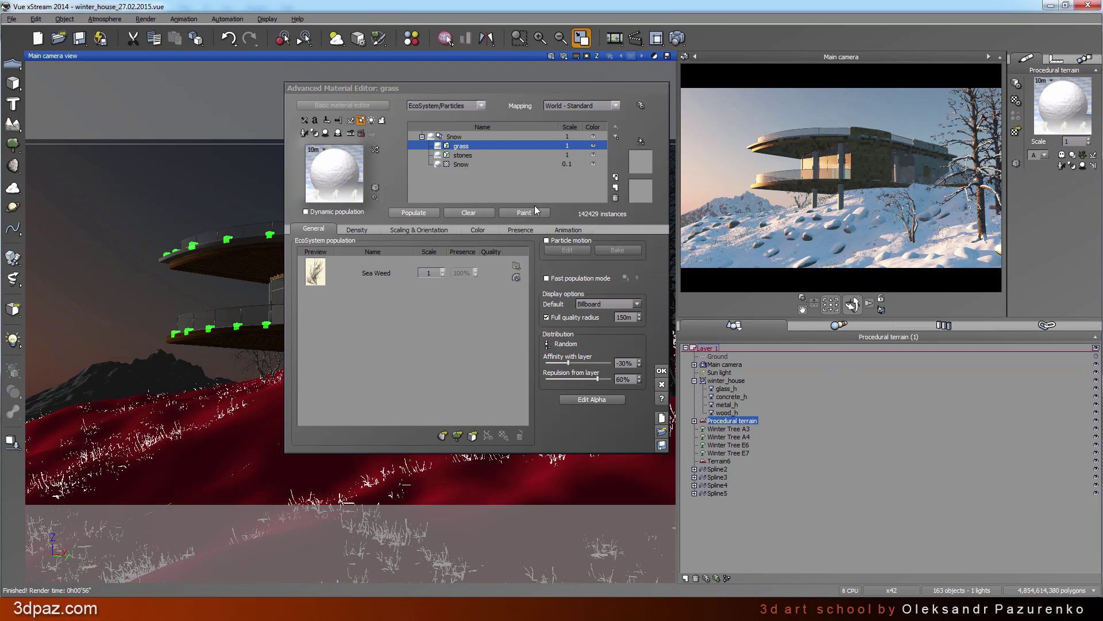
left_click(482, 164)
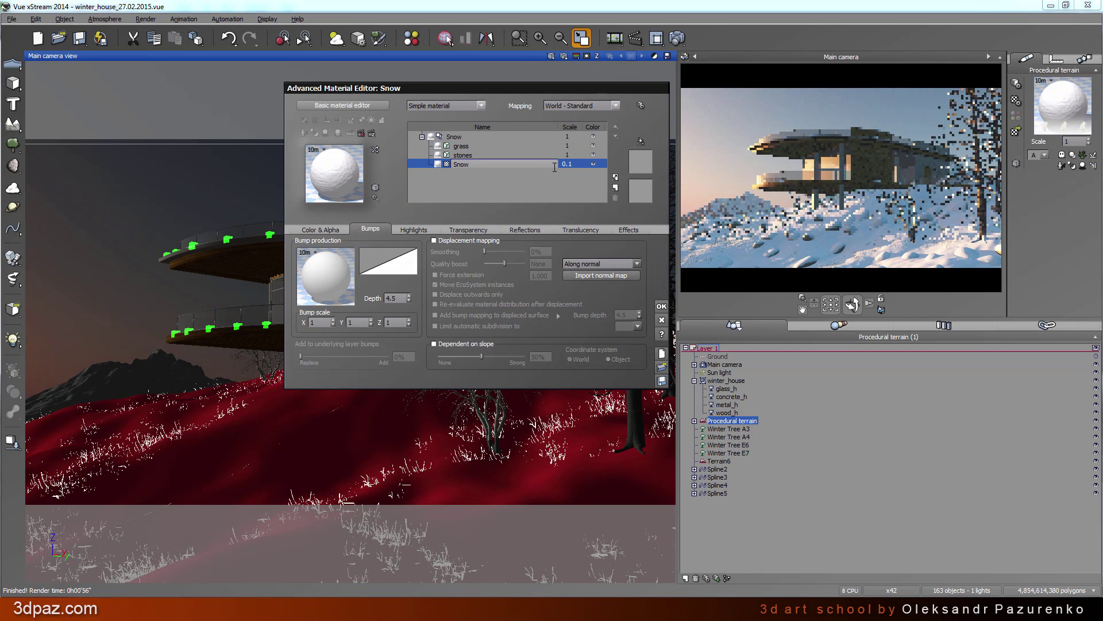
double_click(465, 165)
left_click(533, 176)
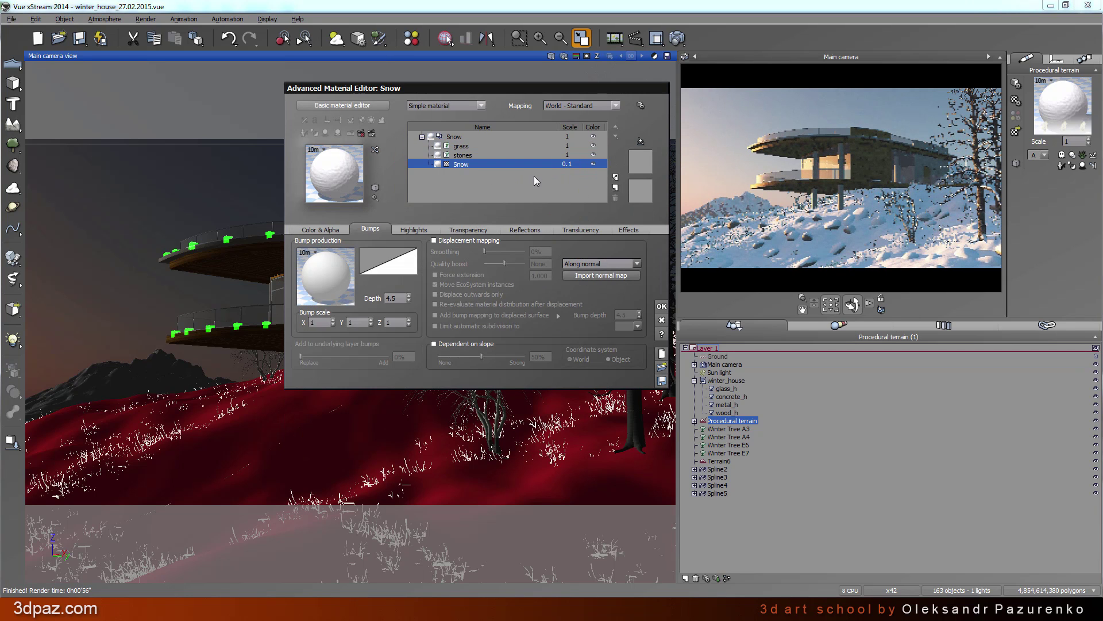
left_click(474, 155)
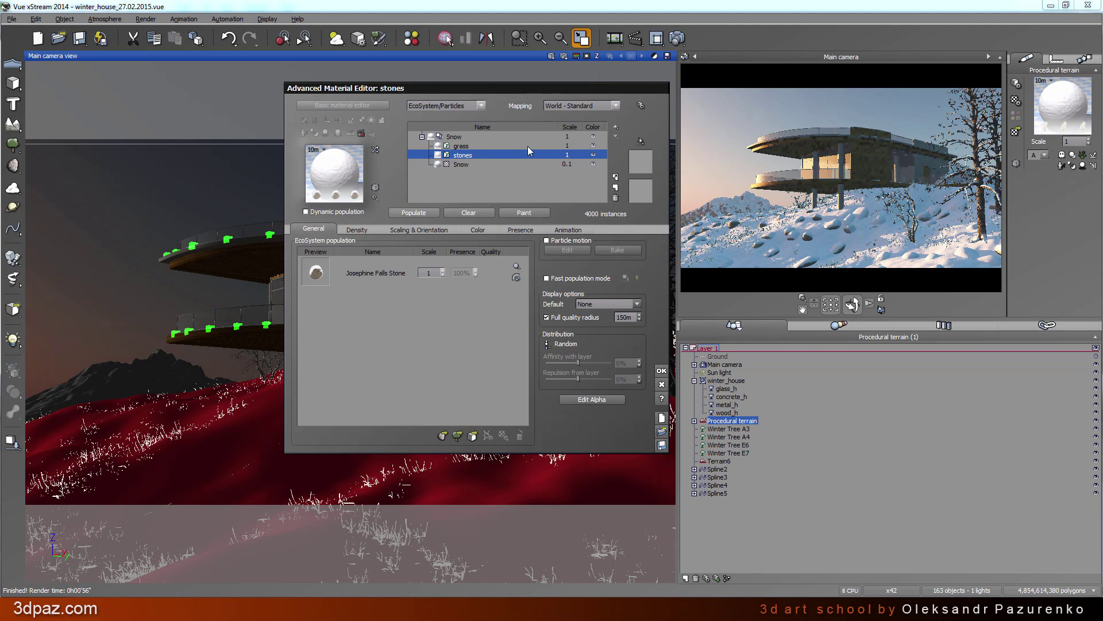
left_click(466, 136)
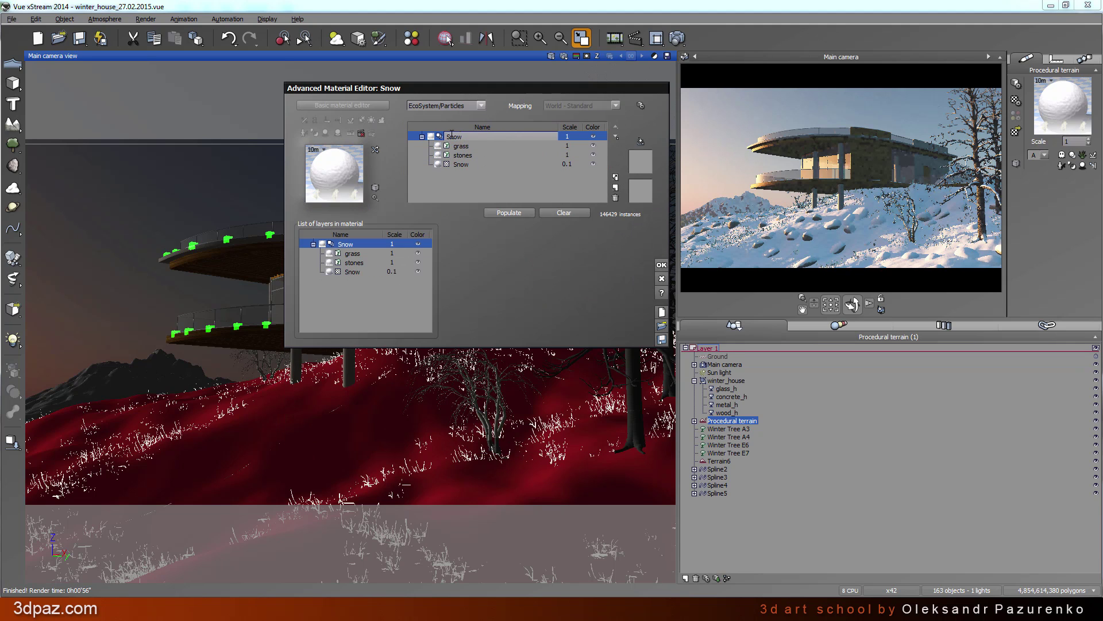
left_click(574, 136)
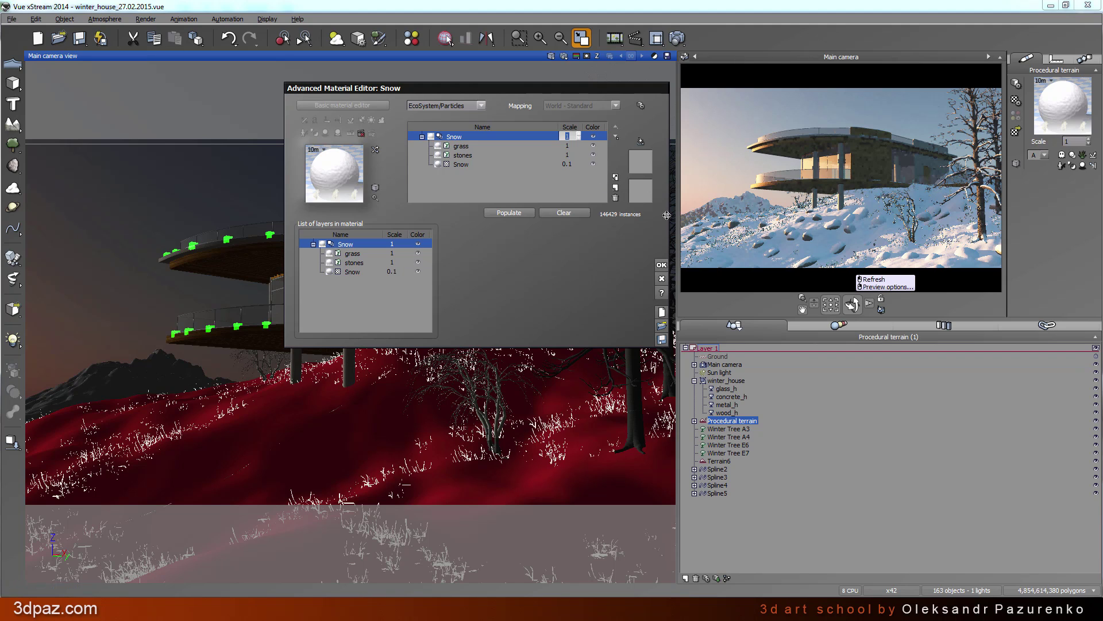
Limit the grass layer's altitude range to a maximum of 0.75, checking the stones layer's range for comparison, and repopulate the grass
left_click(464, 146)
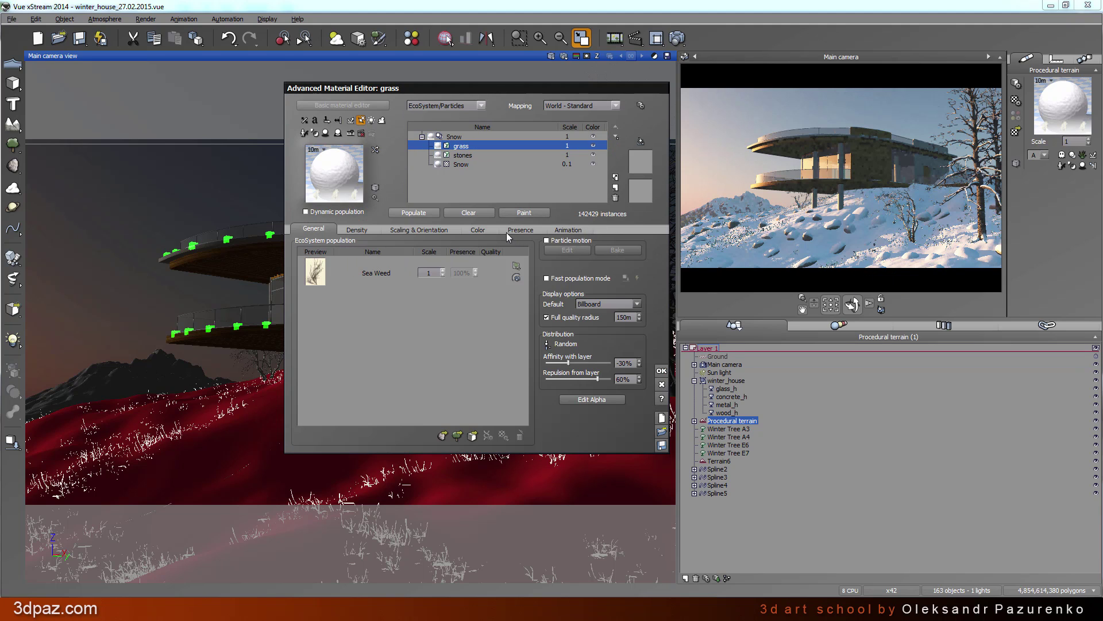
left_click(520, 231)
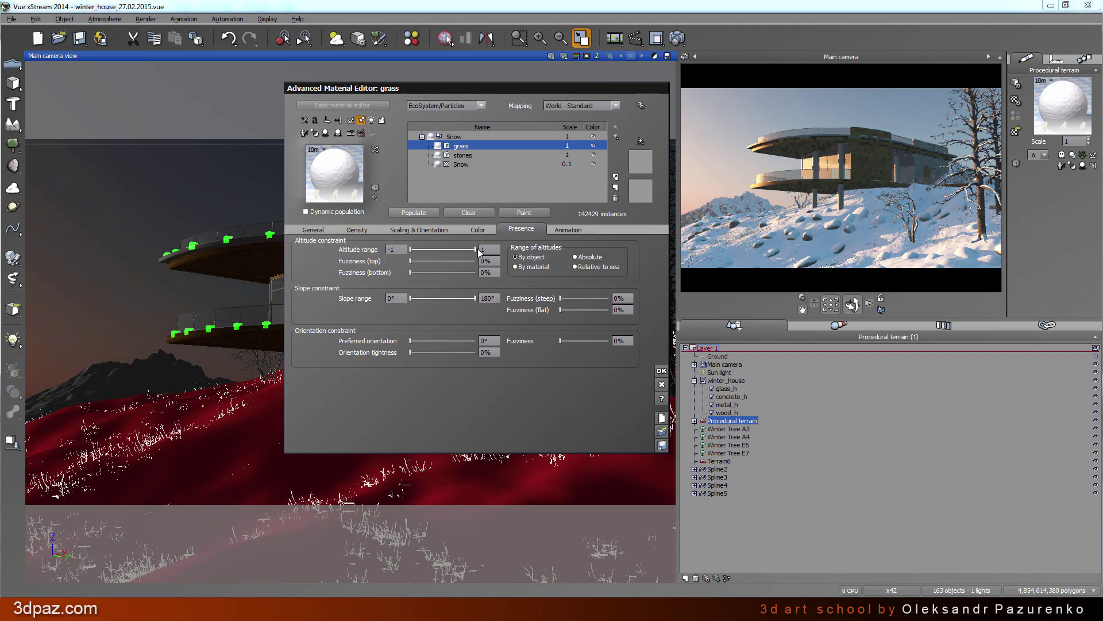
left_click_drag(470, 249, 467, 248)
double_click(463, 155)
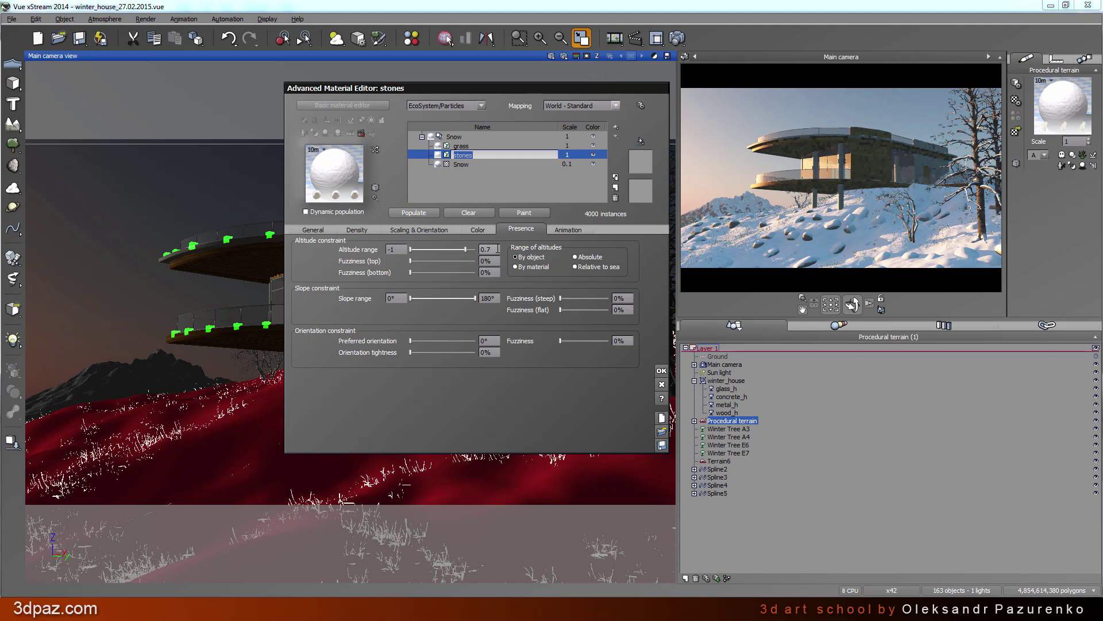
double_click(463, 146)
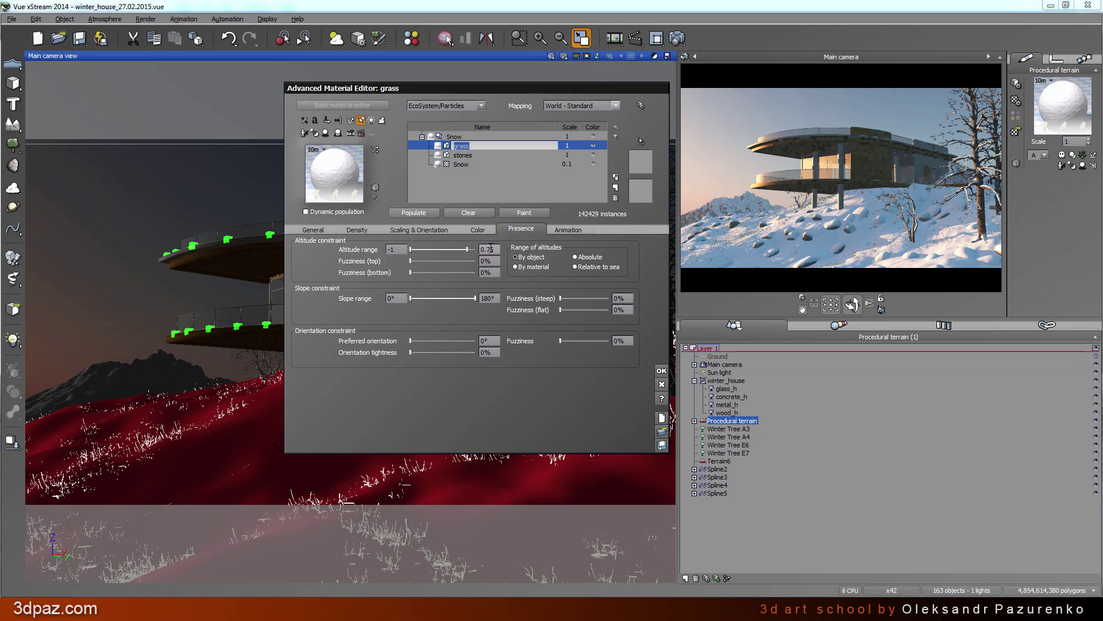
left_click(426, 214)
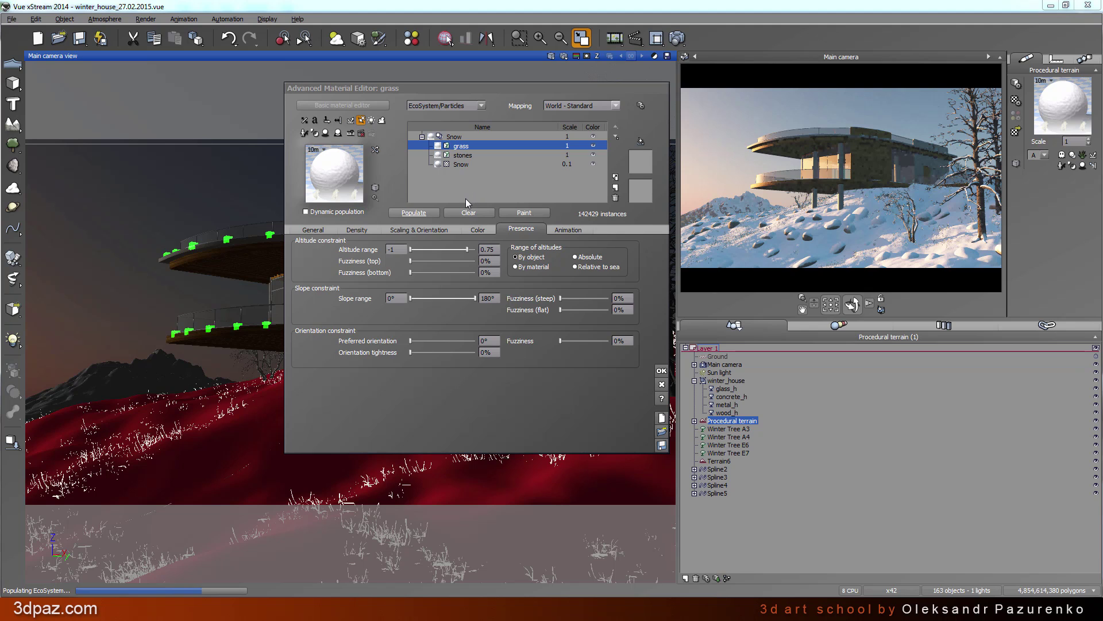
Repopulate the stones layer and accept the terrain material
left_click(463, 155)
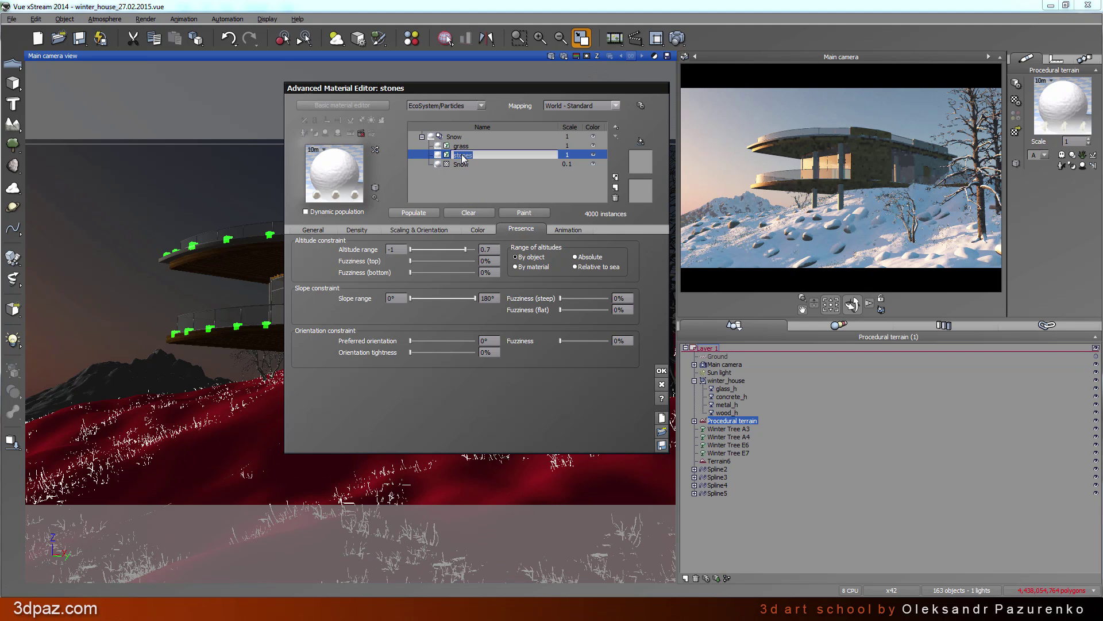
left_click(430, 215)
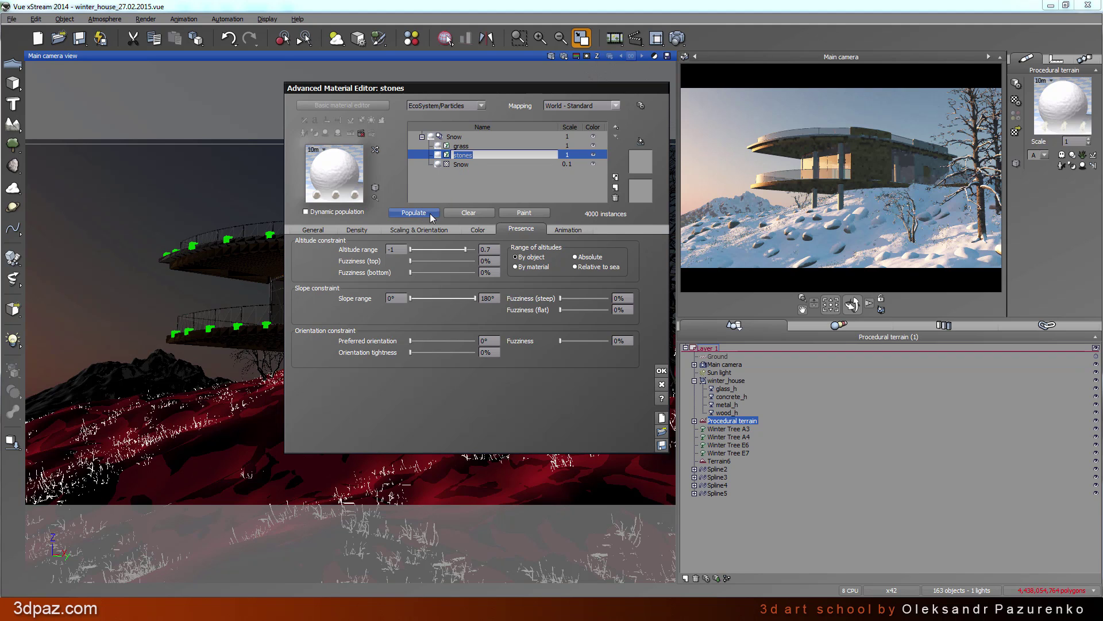
left_click(661, 371)
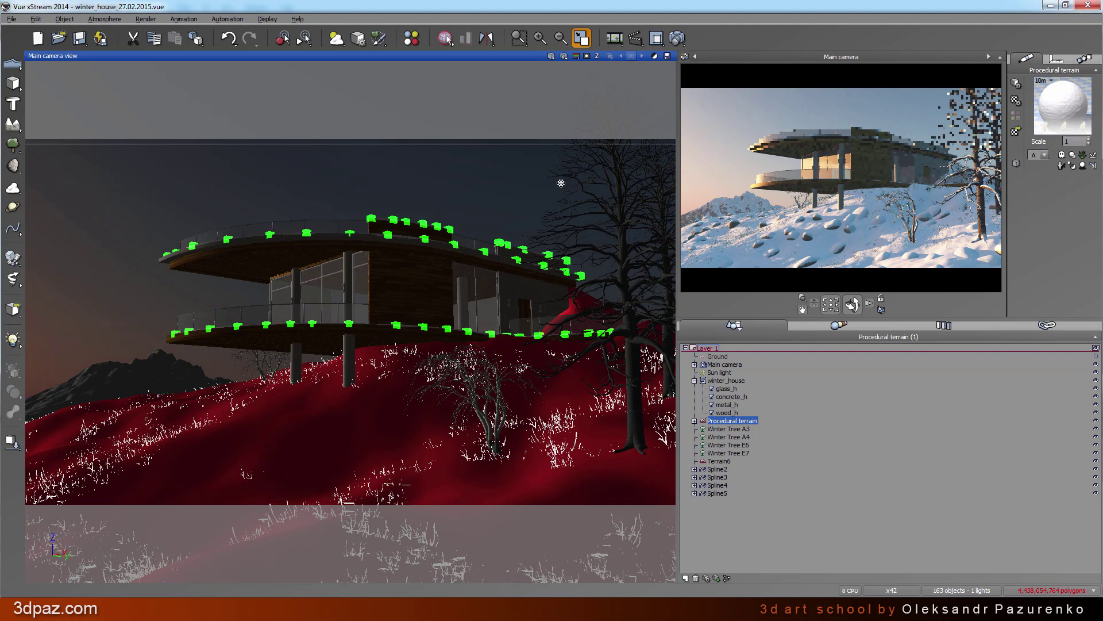
Review the last render of the winter house in the render display
key("shift+F9")
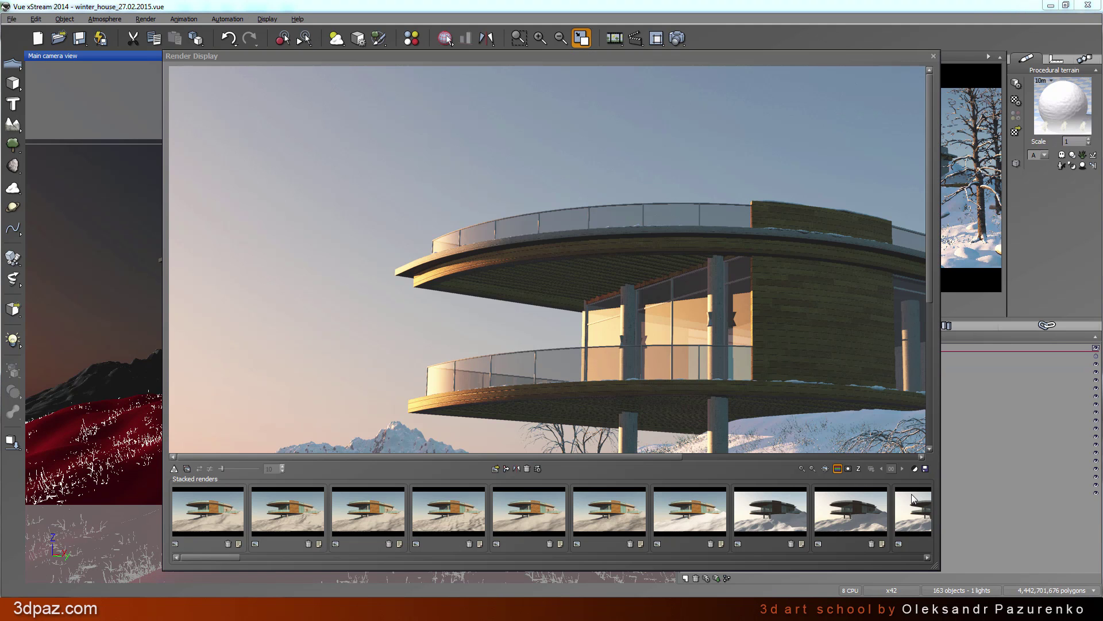
left_click(826, 467)
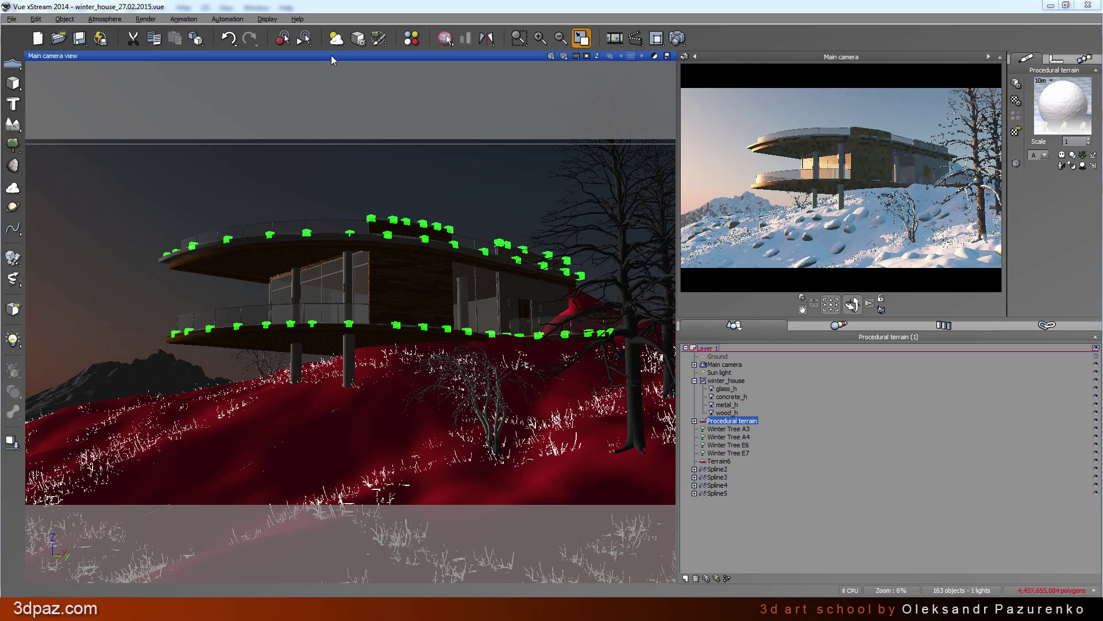
Set the size of the sun to 7% in the atmosphere settings
left_click(337, 39)
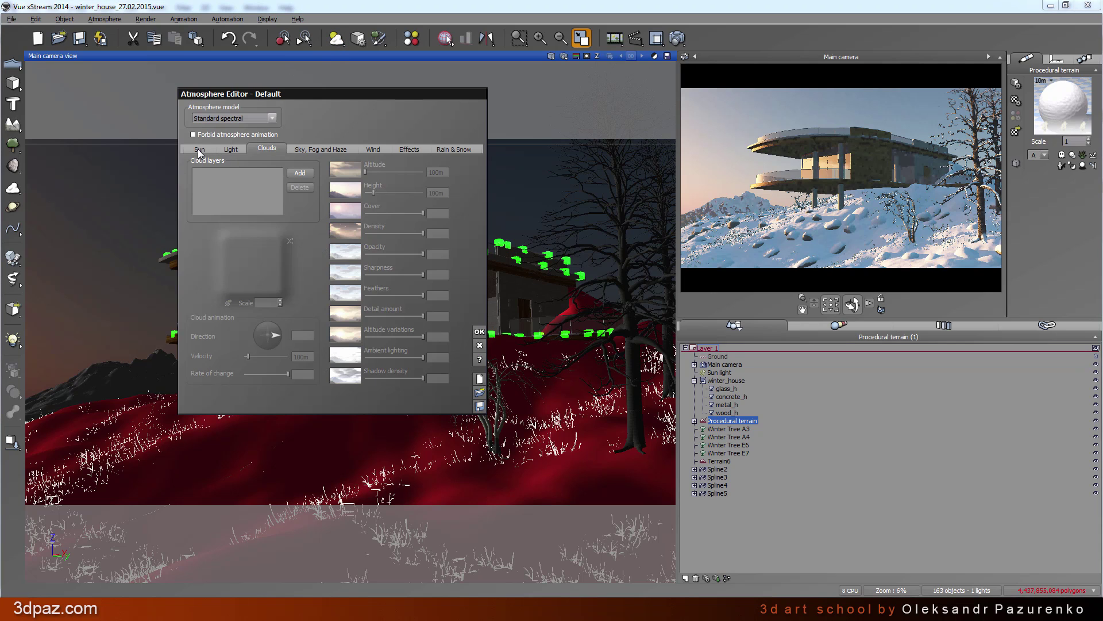
left_click(198, 151)
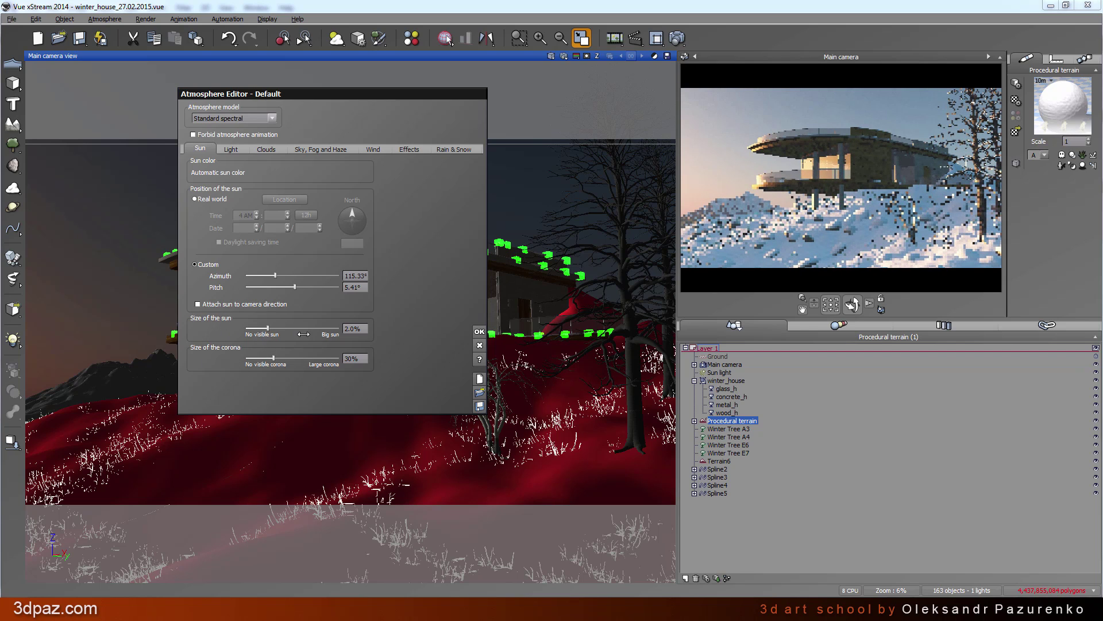
left_click(356, 329)
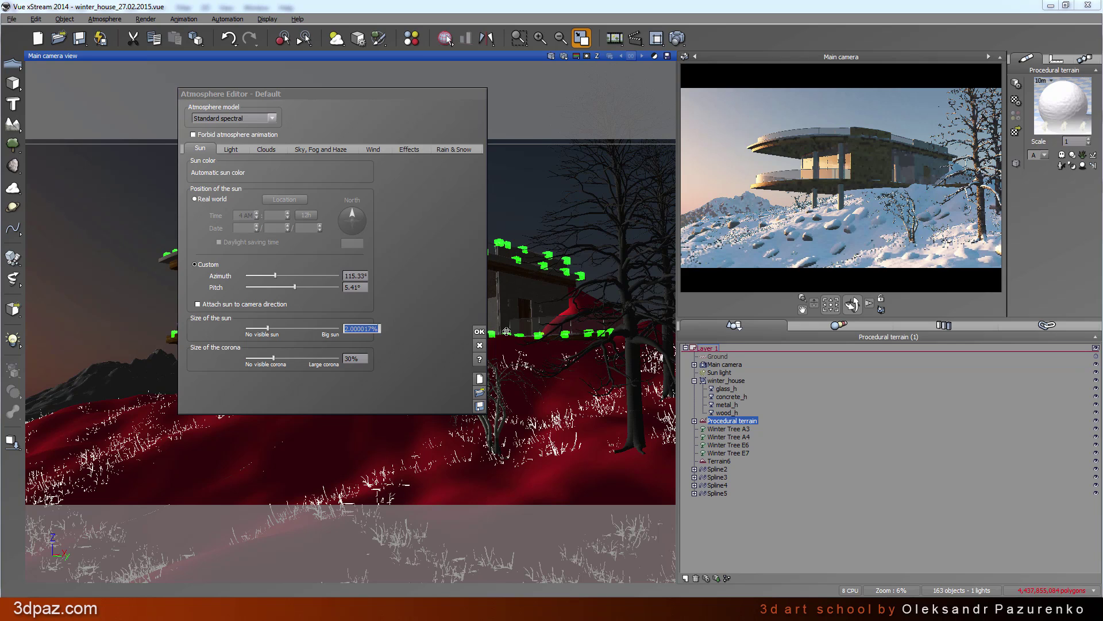
type("7")
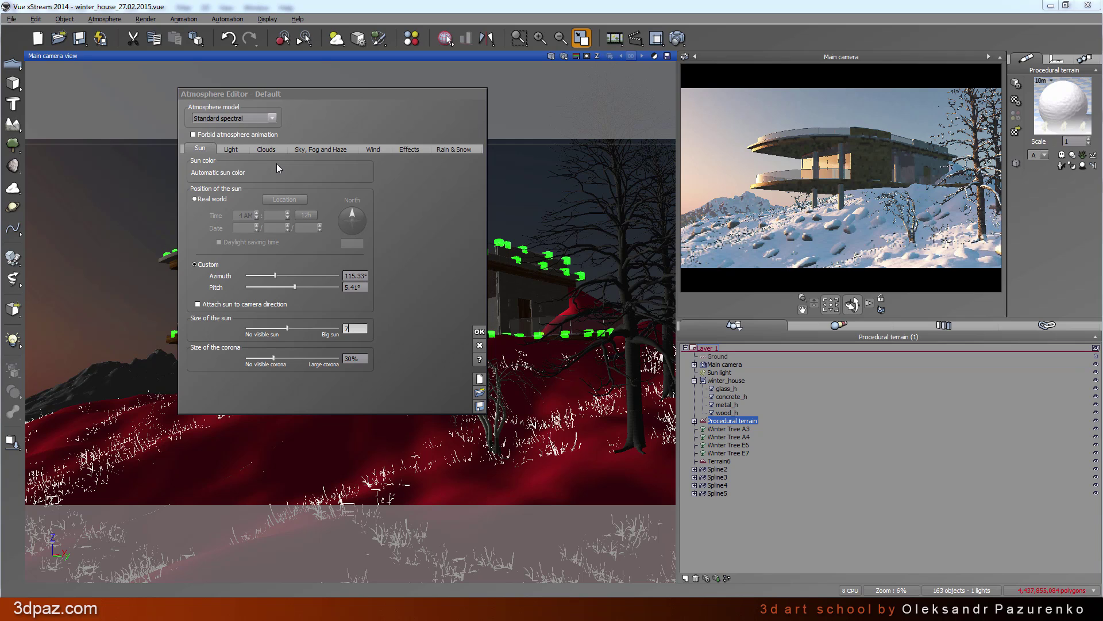
Set the atmosphere's aerial perspective to 5 in the global sky, fog and haze settings
left_click(316, 150)
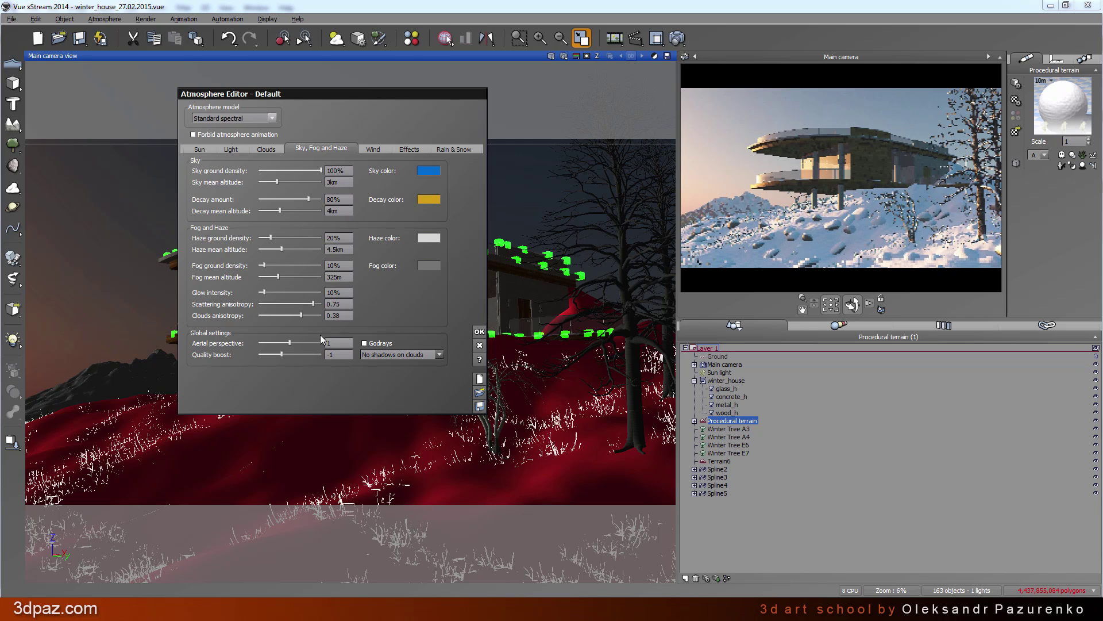
key("Tab")
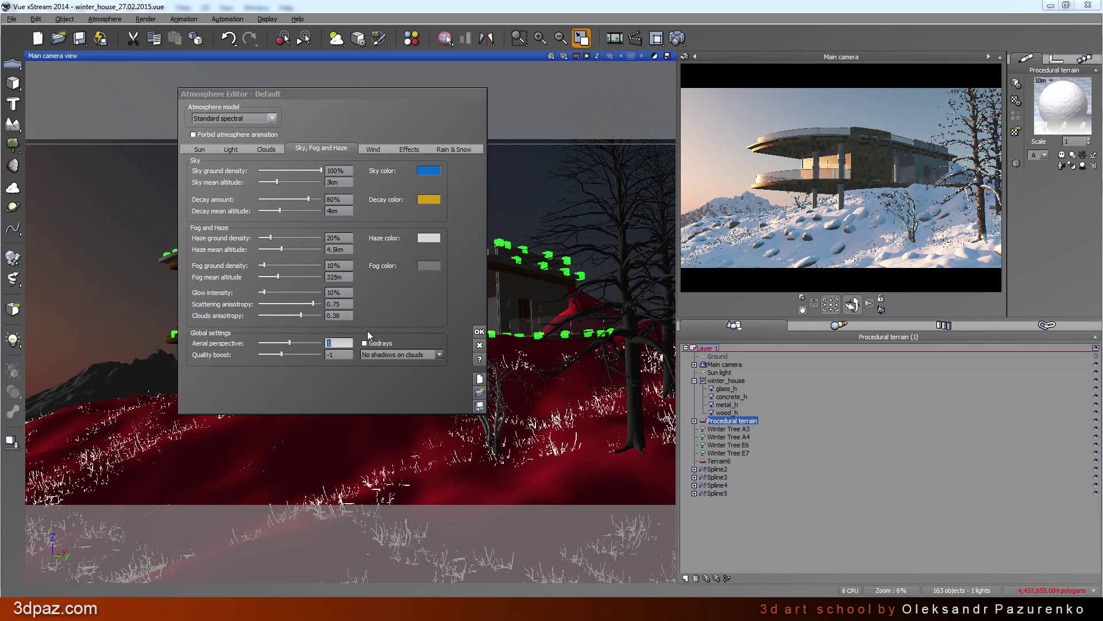
type("5")
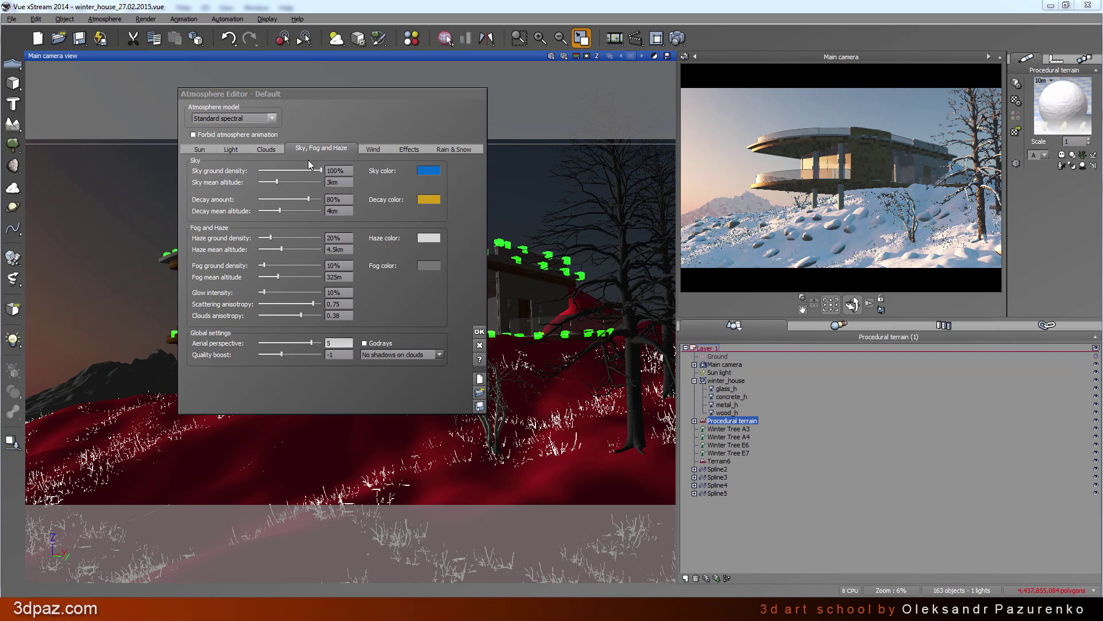
Add a cloud layer to the atmosphere using the Small Cumulus material from the Spectral 2 clouds collection
left_click(264, 148)
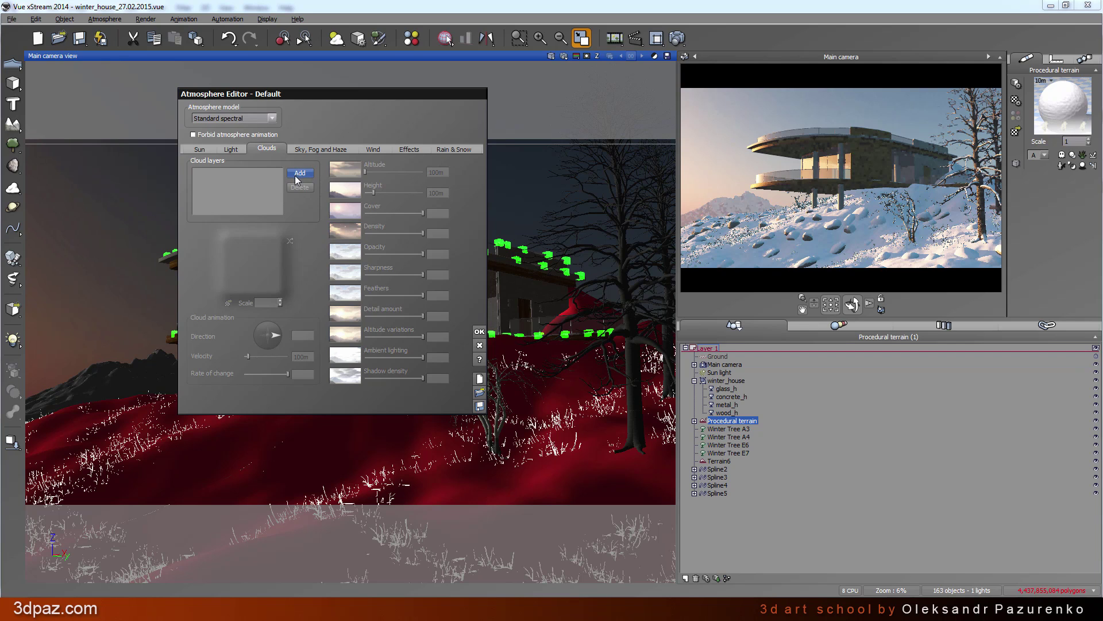
left_click(301, 173)
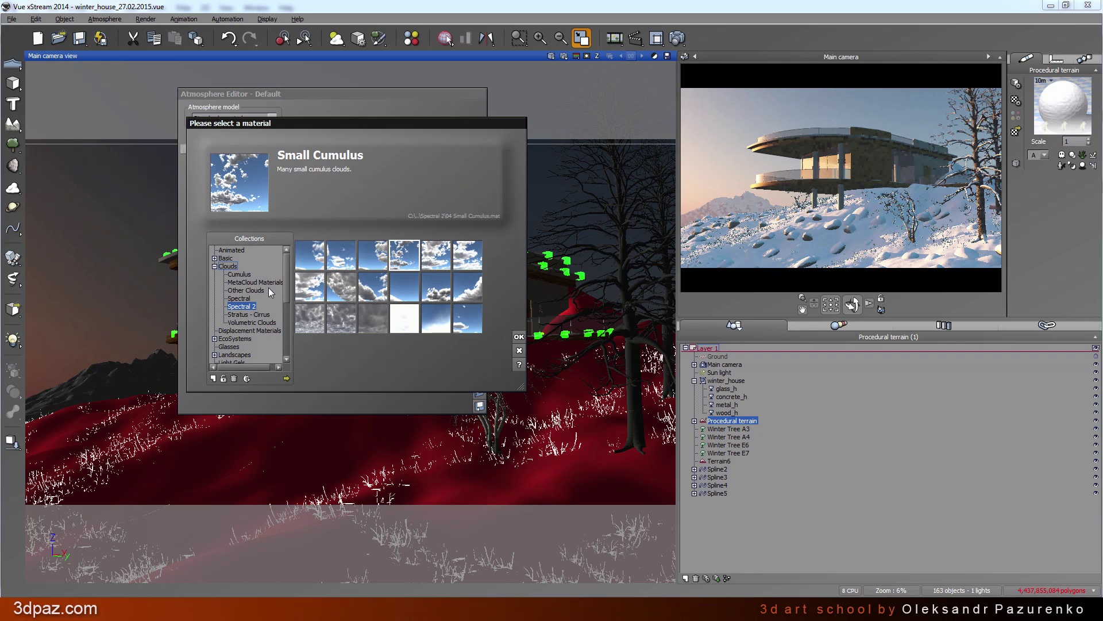
double_click(226, 267)
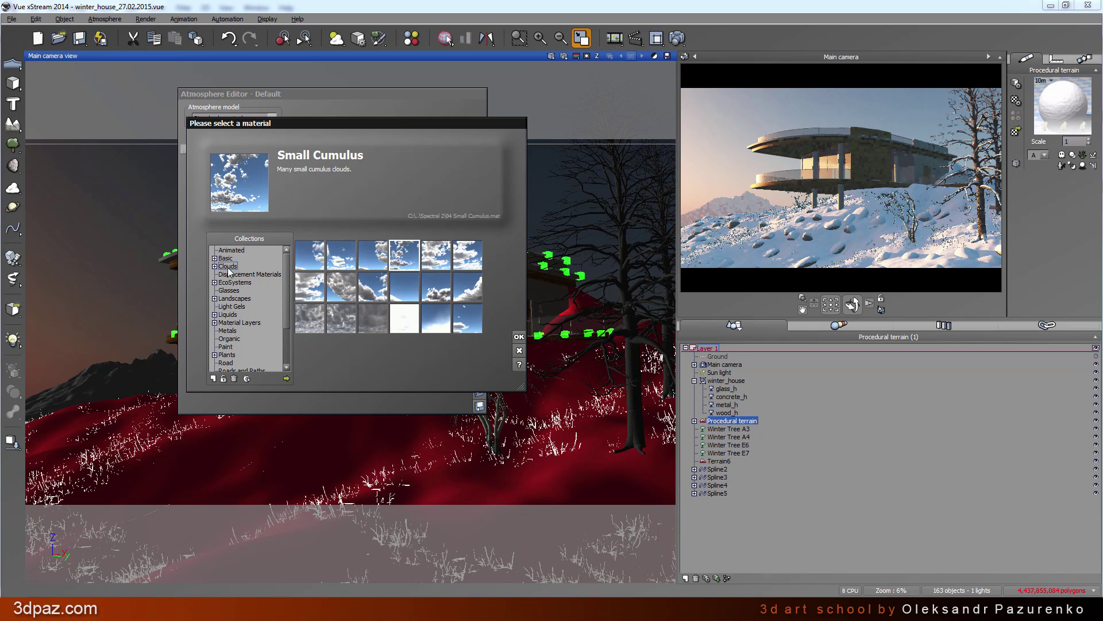
left_click(214, 266)
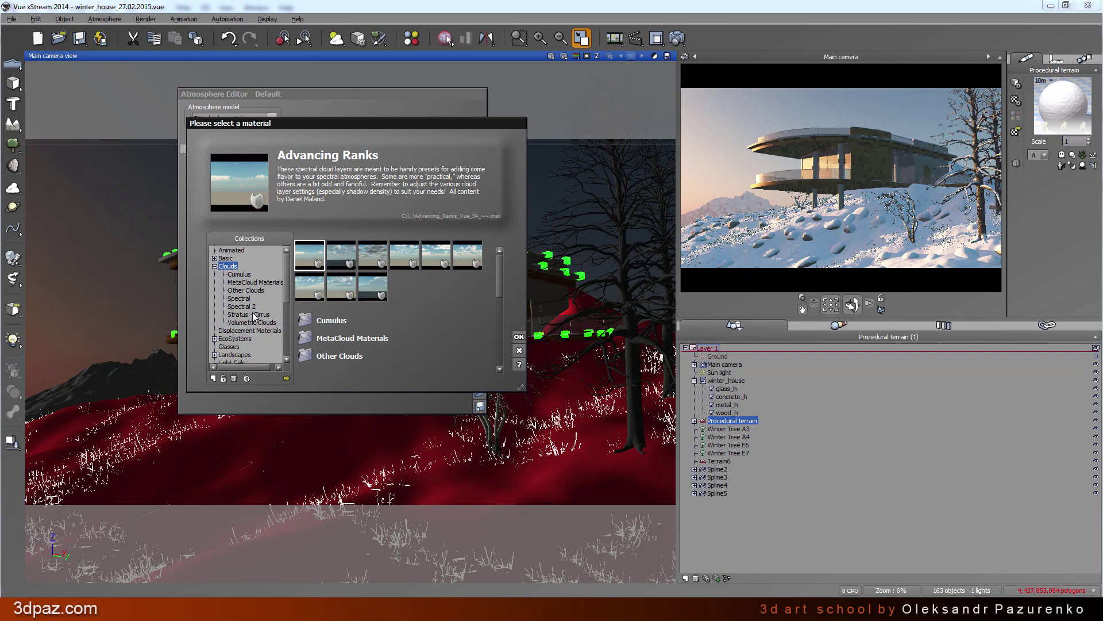
left_click(242, 307)
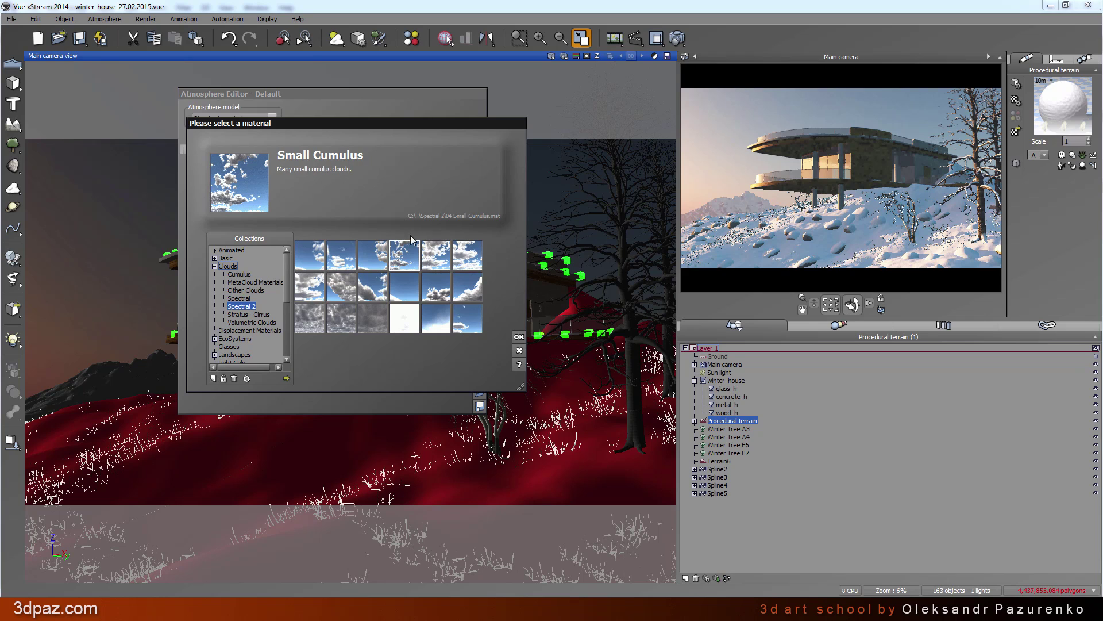
left_click(519, 337)
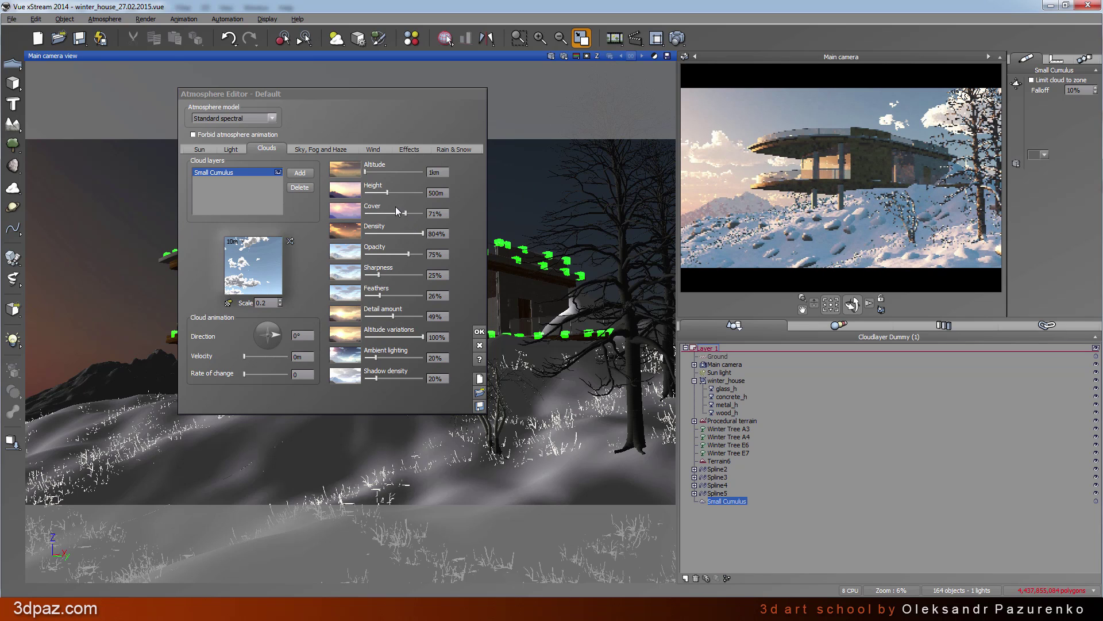
Set the Small Cumulus layer's cover to 50% and generate a different random cloud pattern
left_click(429, 213)
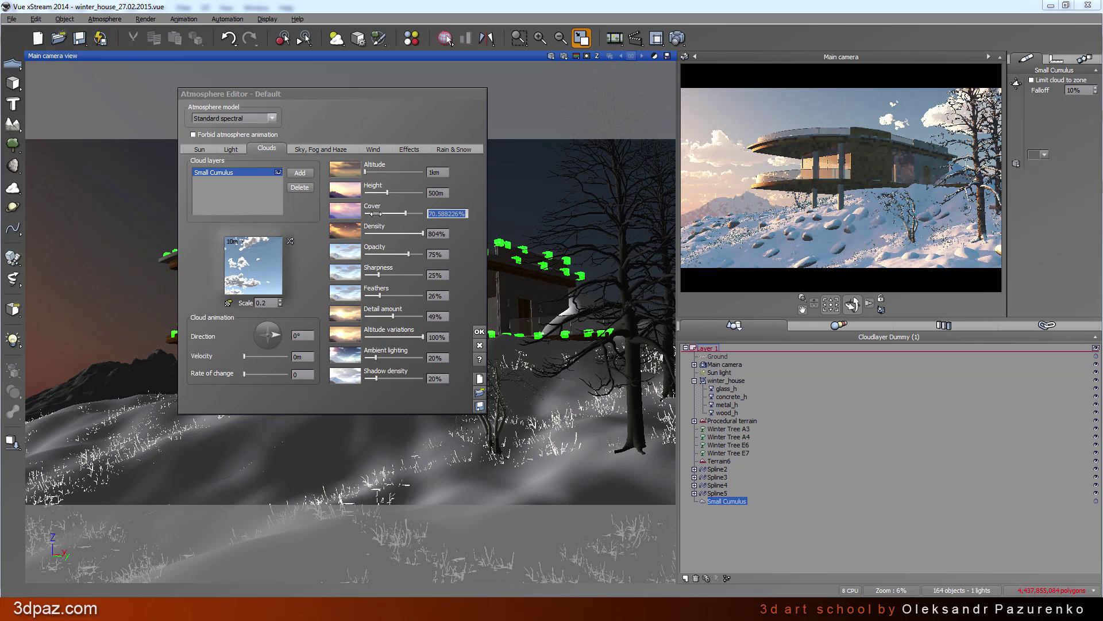
type("50")
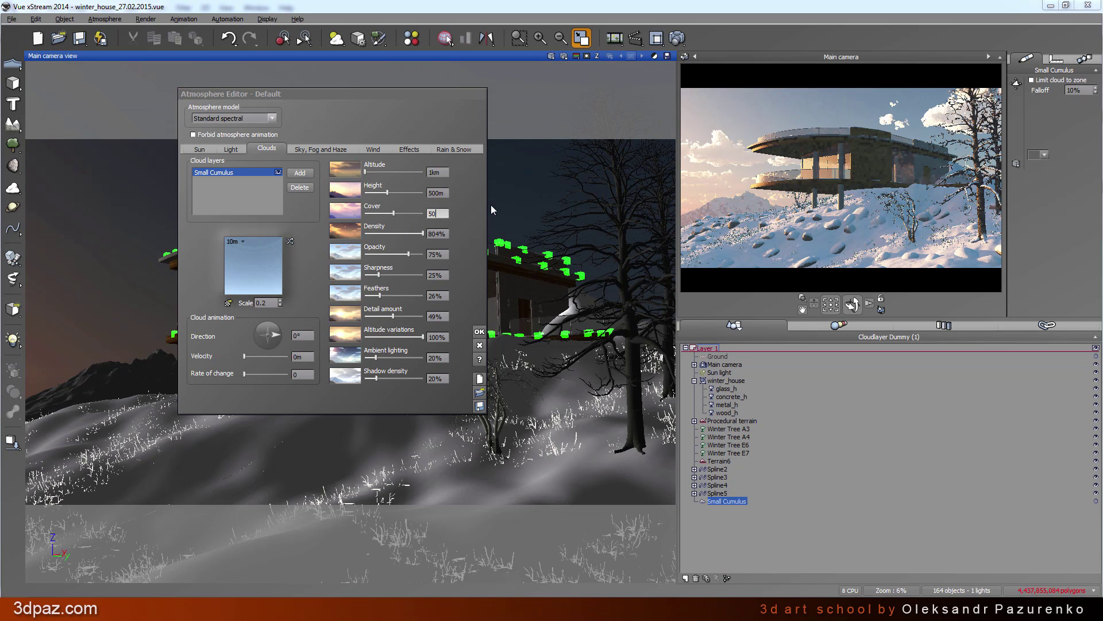
key("Return")
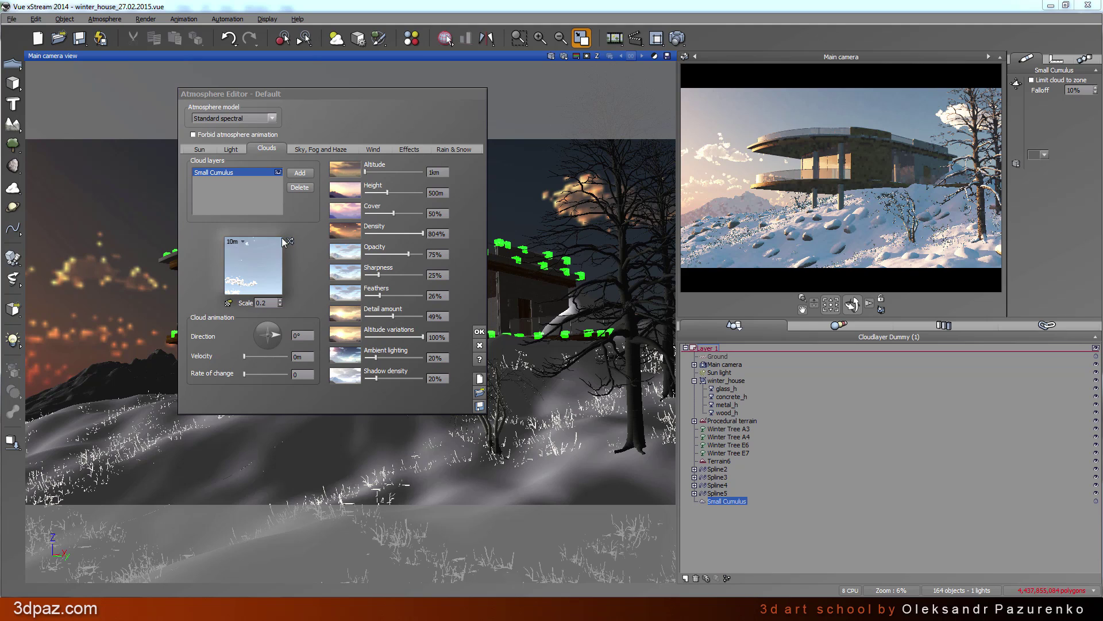
mouse_move(294, 243)
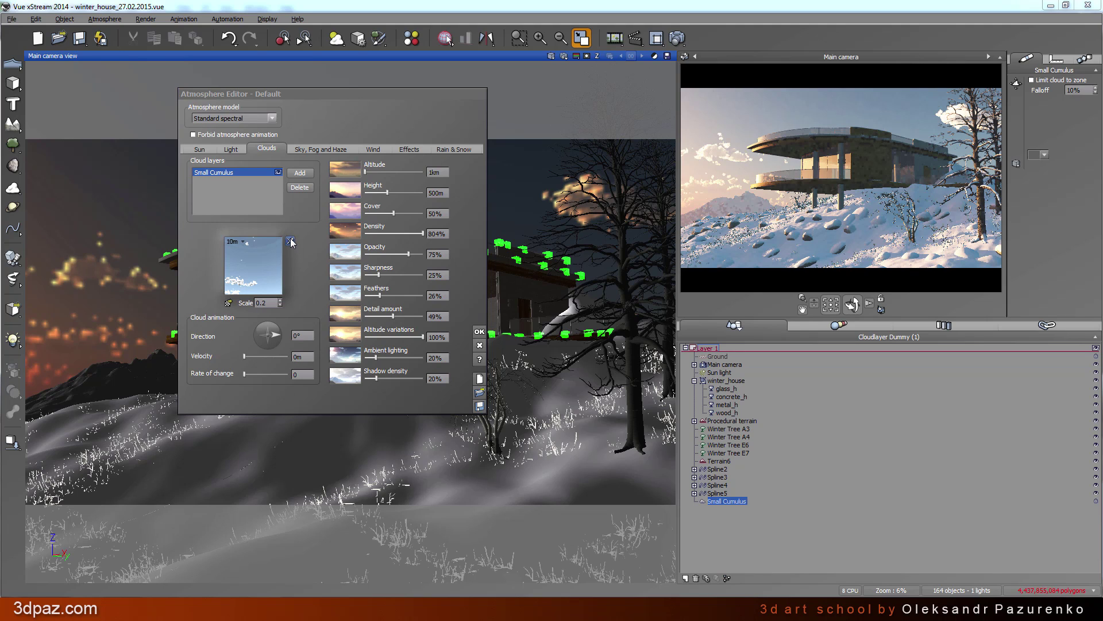
left_click(290, 242)
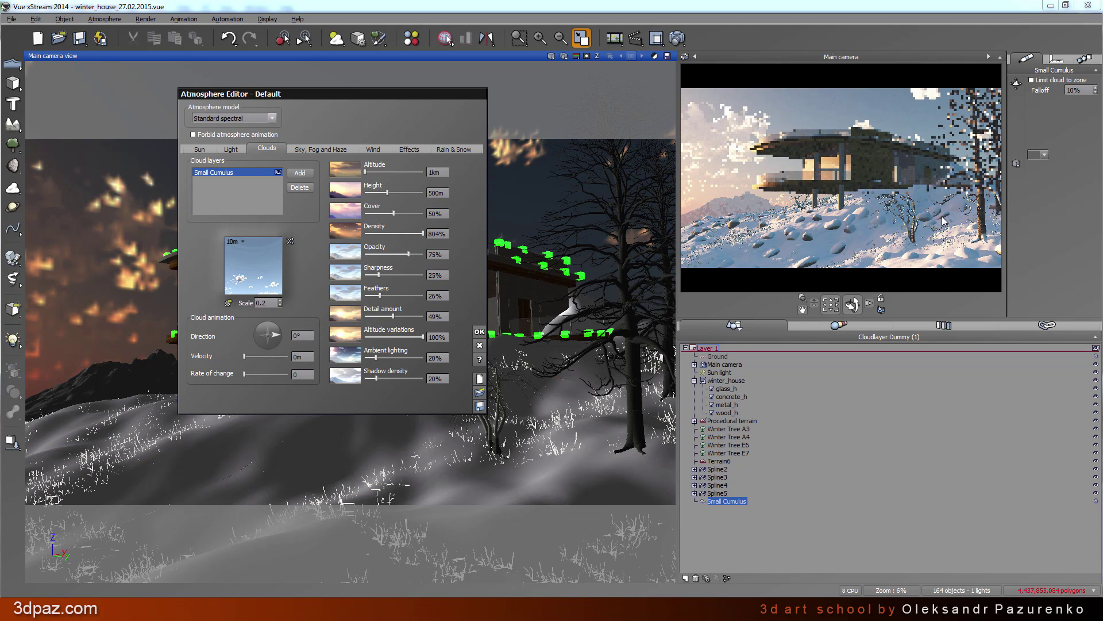
double_click(273, 303)
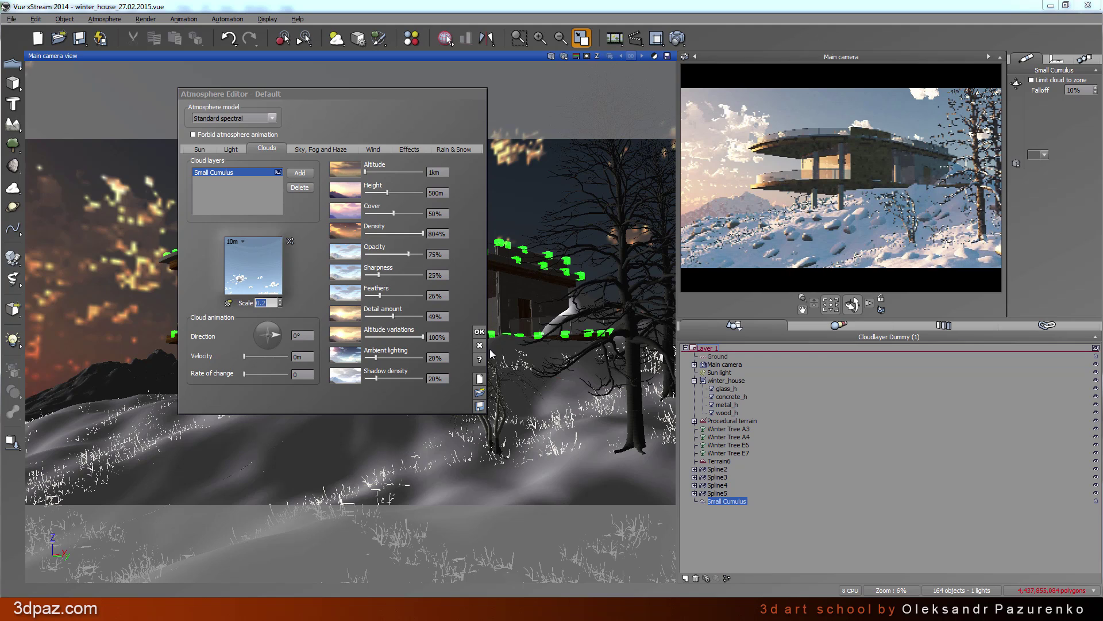
Switch the lighting model to Global illumination with artificial ambience 0.15 and set the light intensity to +0.7
left_click(231, 149)
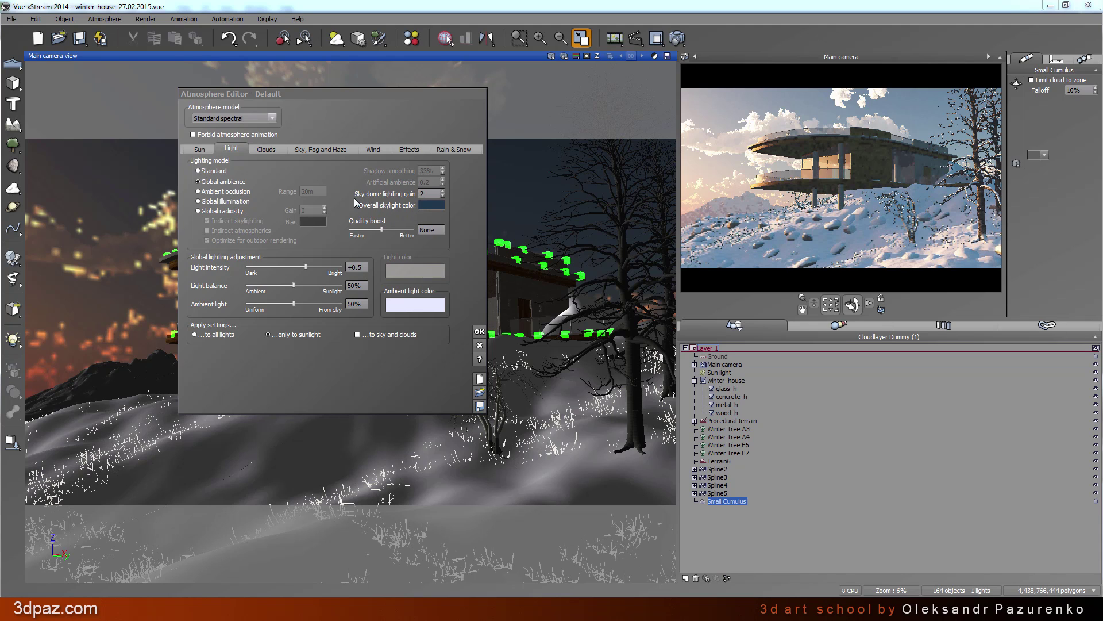
double_click(432, 205)
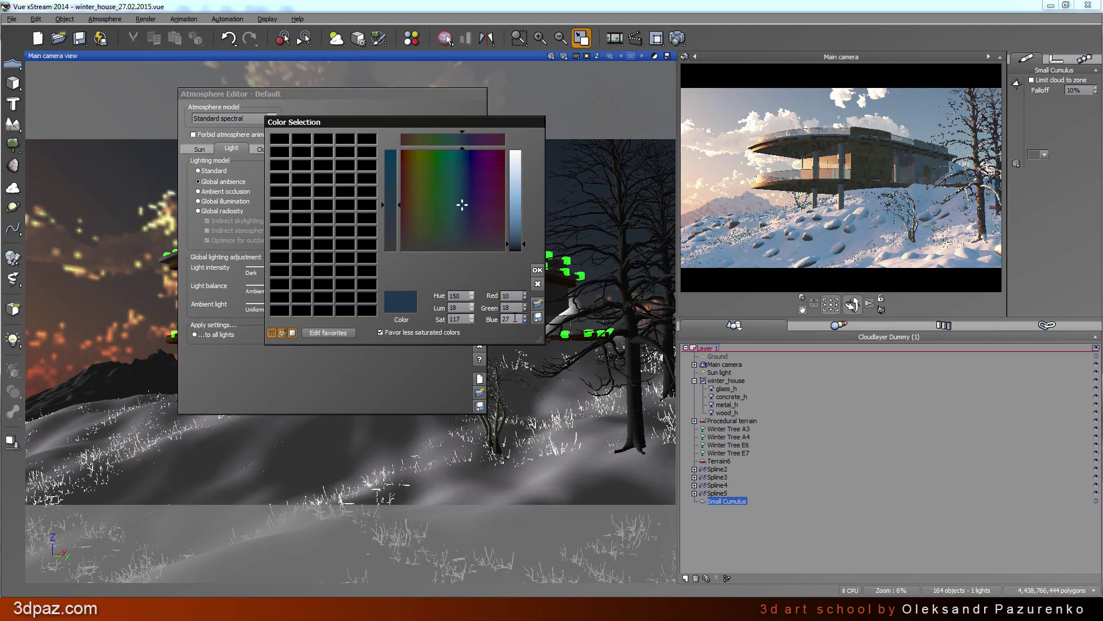
left_click(537, 269)
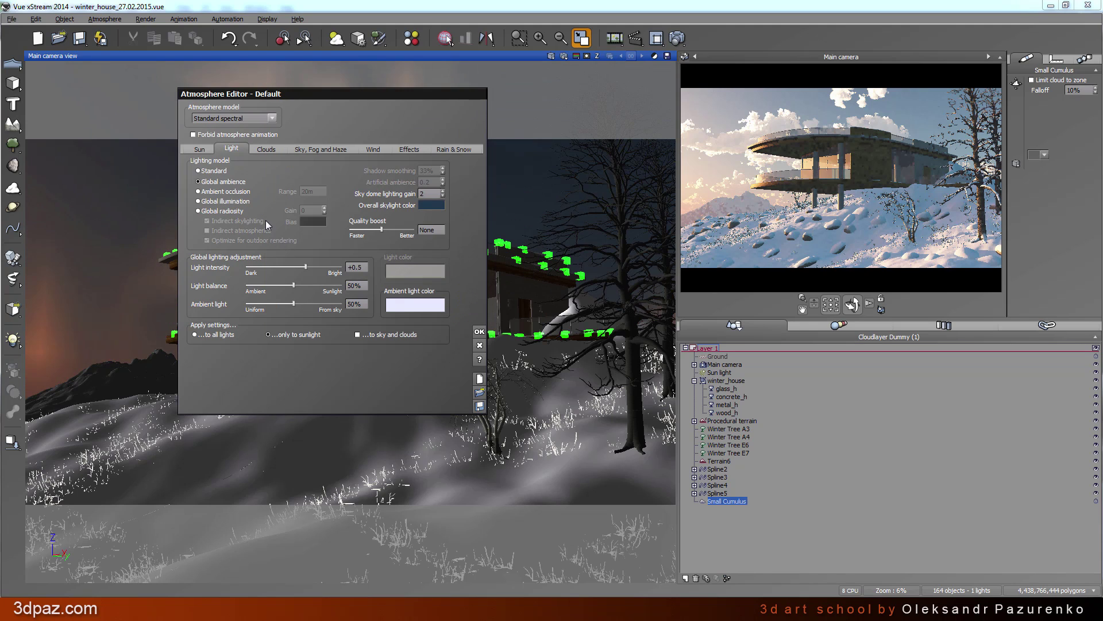
left_click(201, 202)
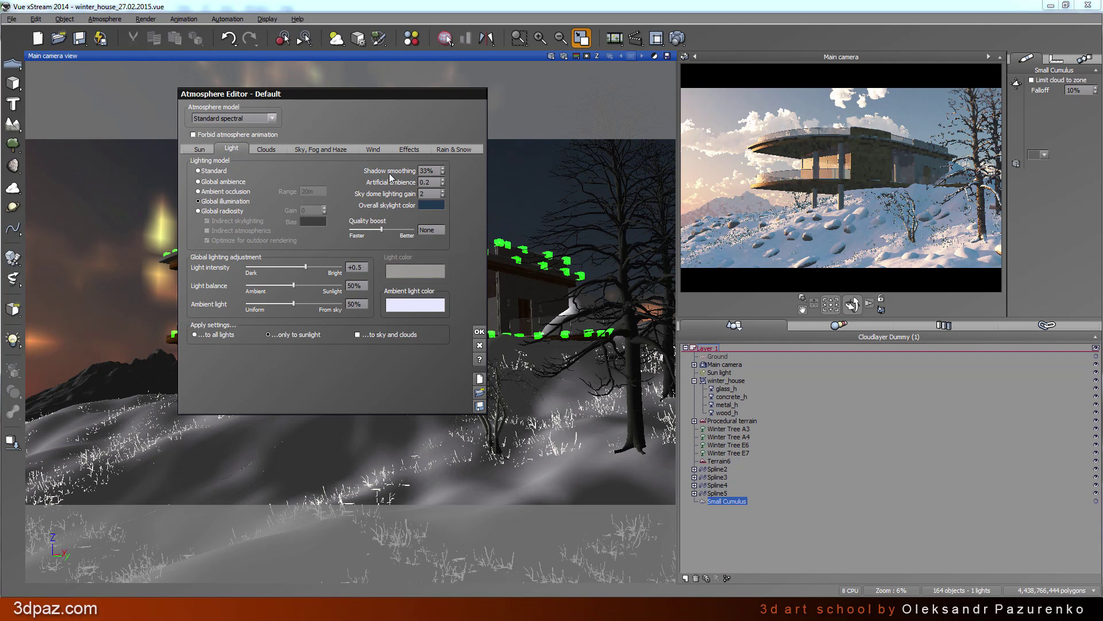
double_click(431, 182)
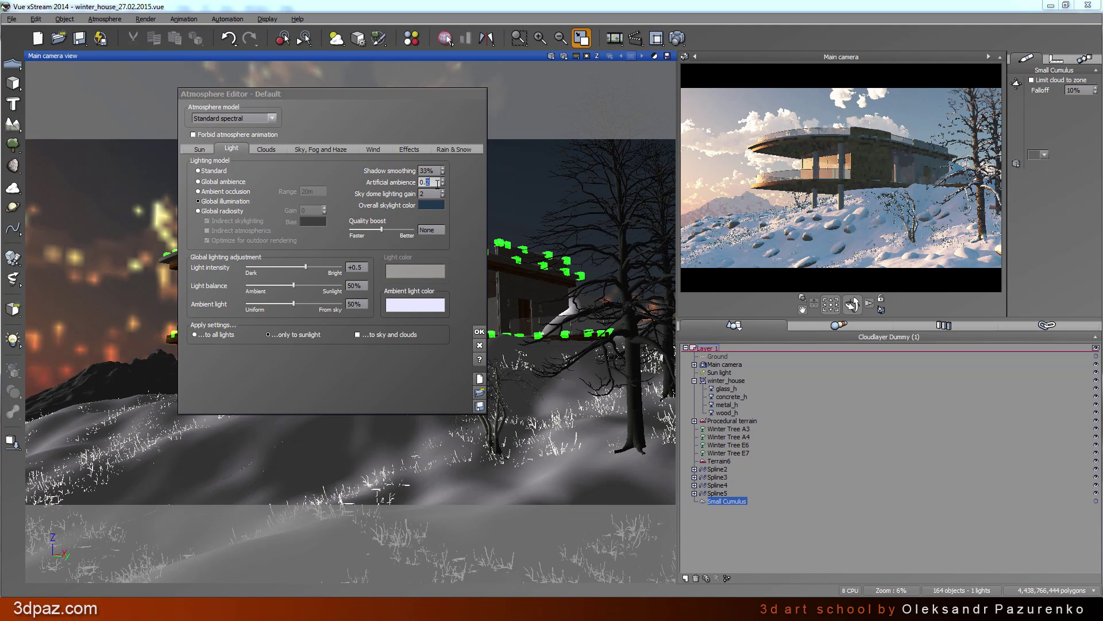
type("15")
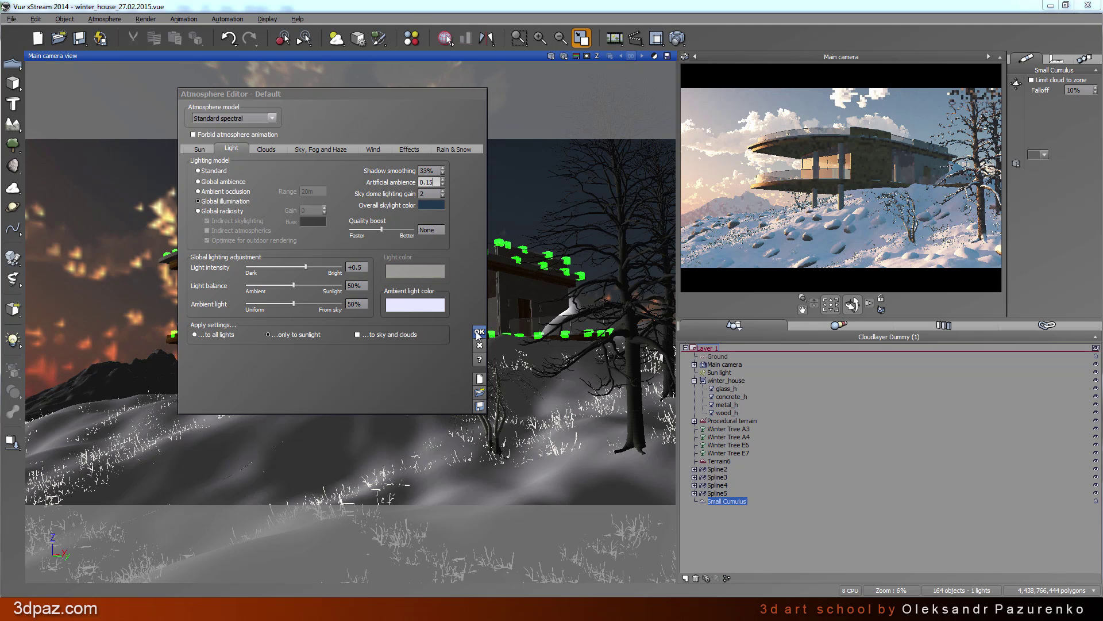
left_click(356, 267)
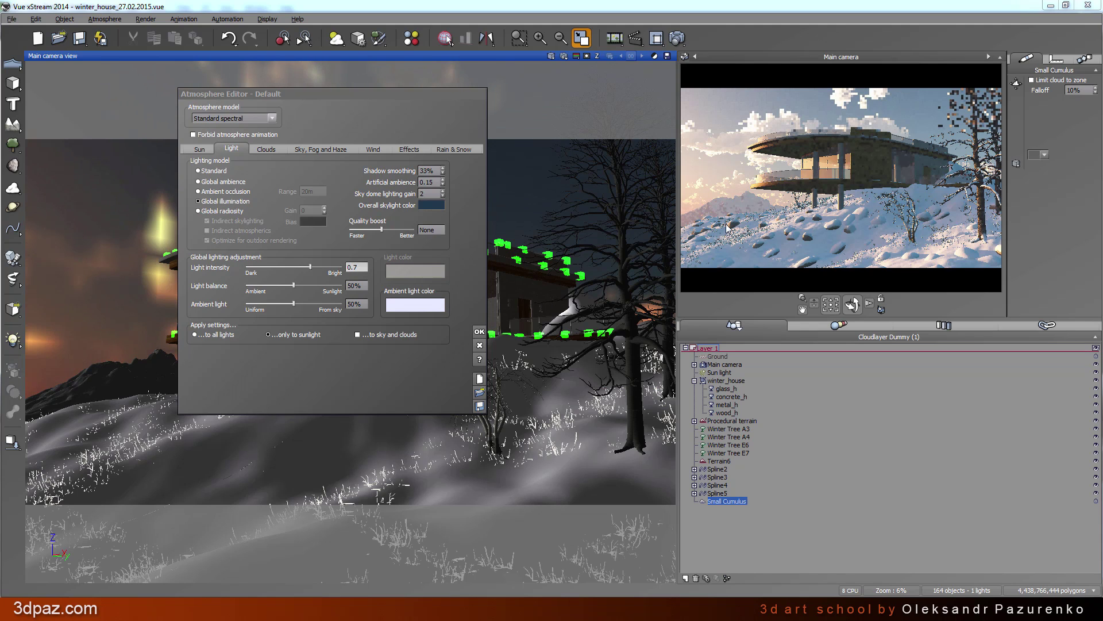
Refresh the main camera preview render and accept the atmosphere settings
right_click(766, 183)
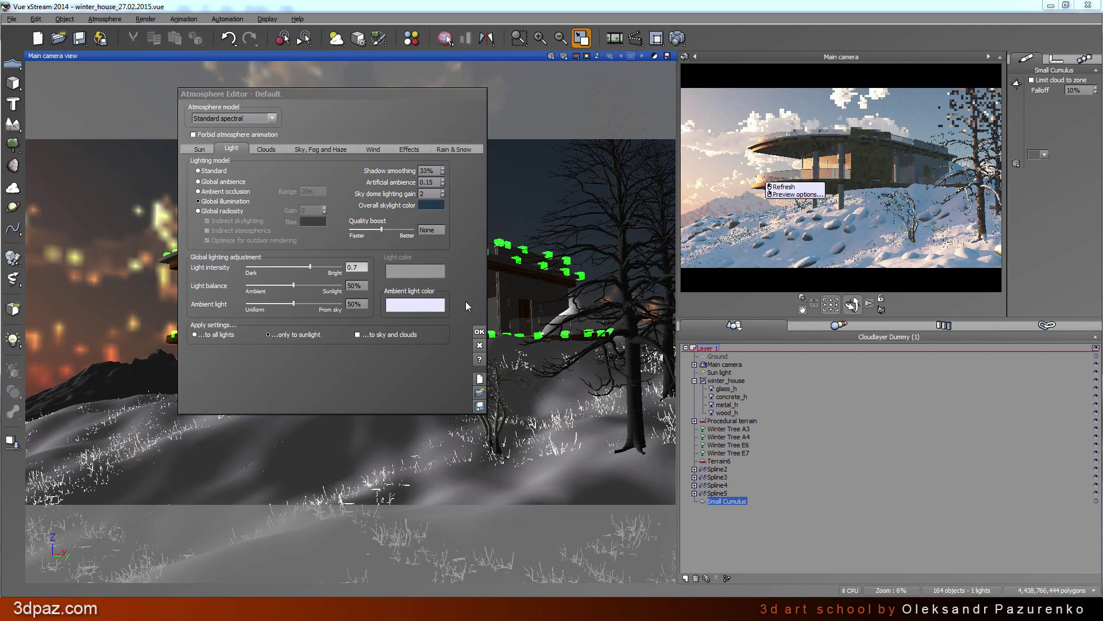
key("Escape")
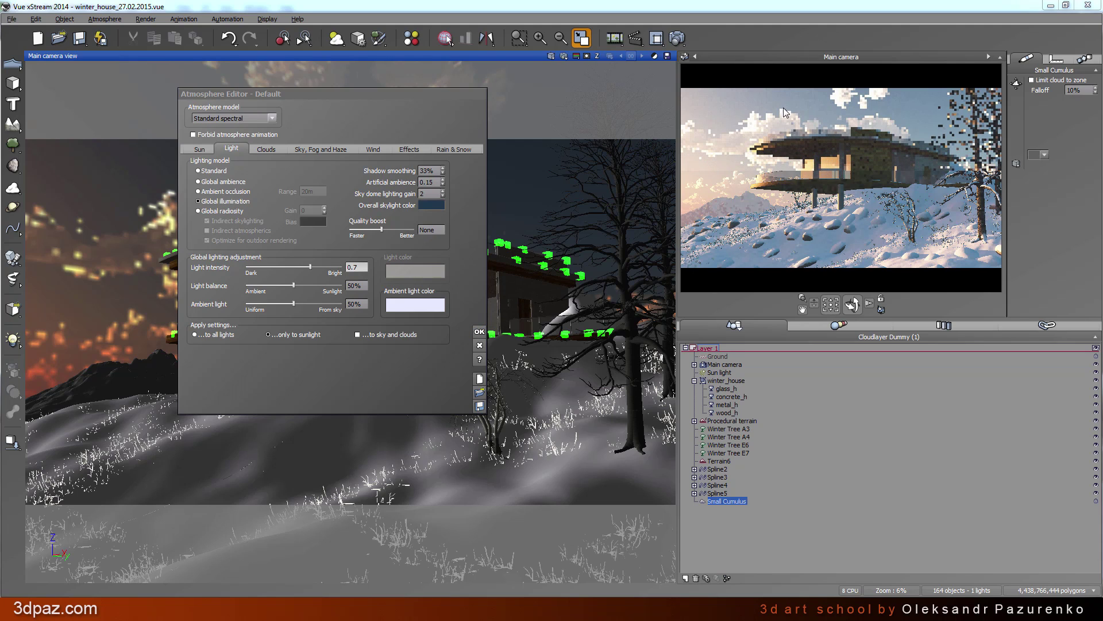
right_click(750, 199)
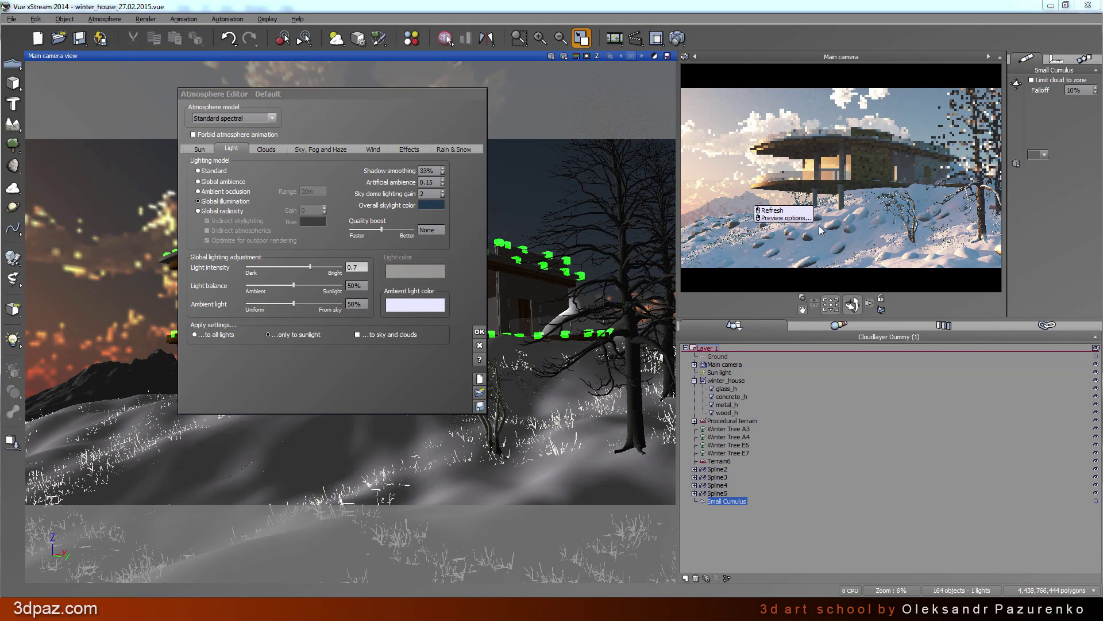
left_click(932, 208)
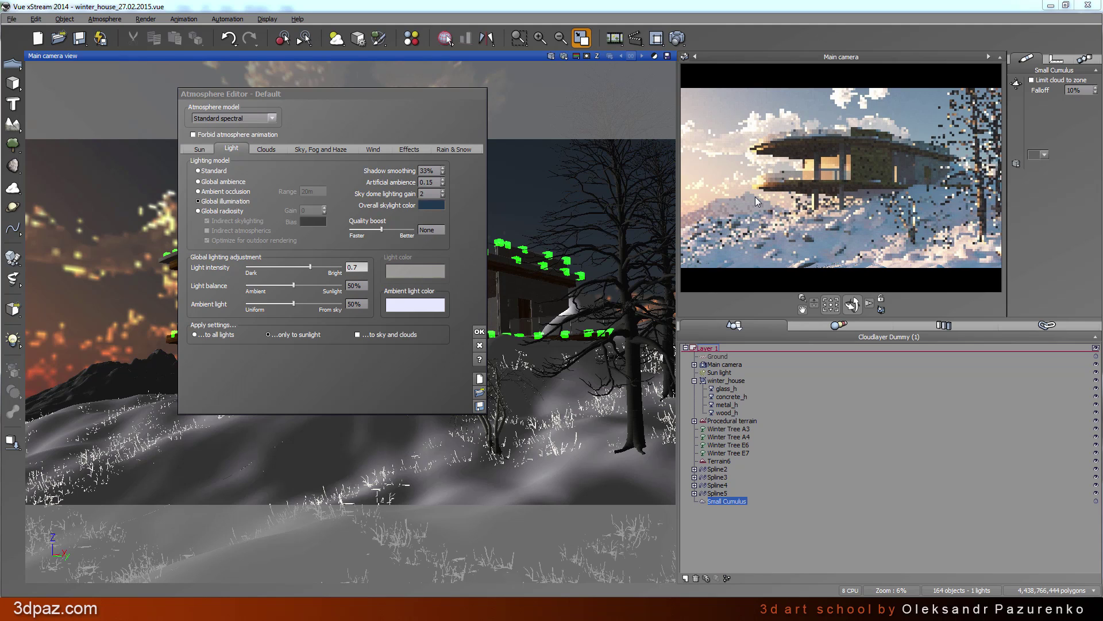
left_click(480, 333)
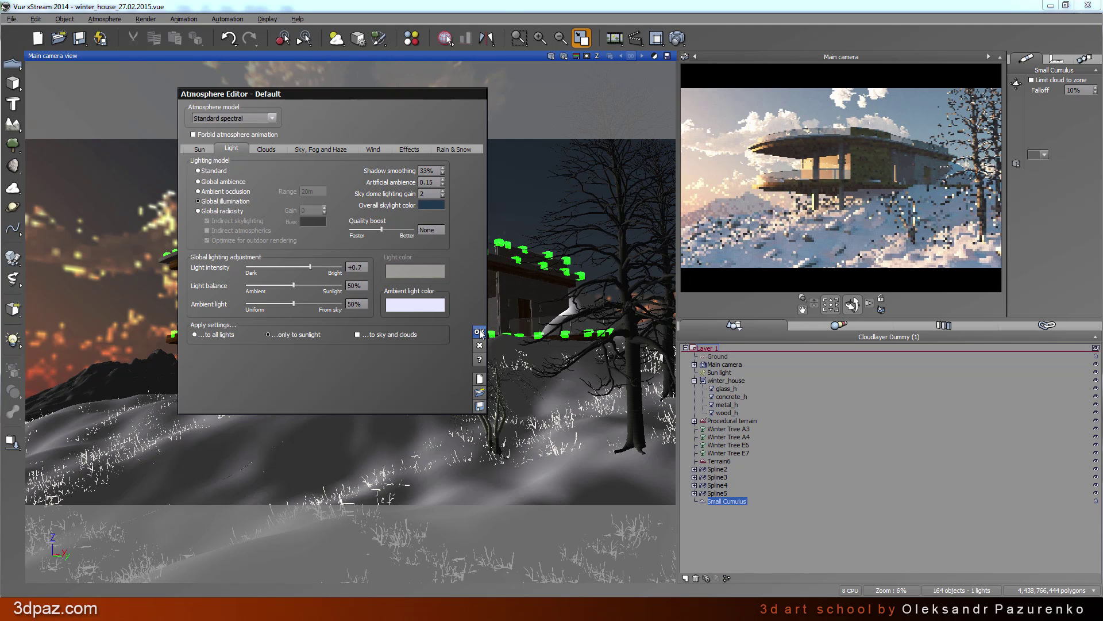
left_click(480, 333)
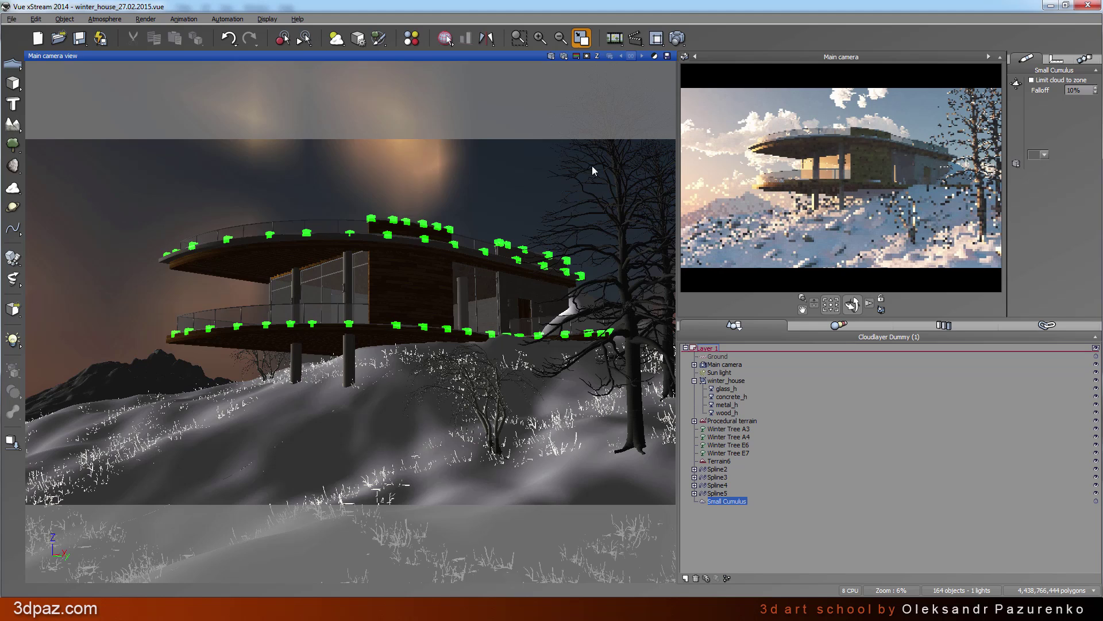
Configure the render options for a 1920x1080 picture size with the Ultra quality preset and accept them
right_click(678, 39)
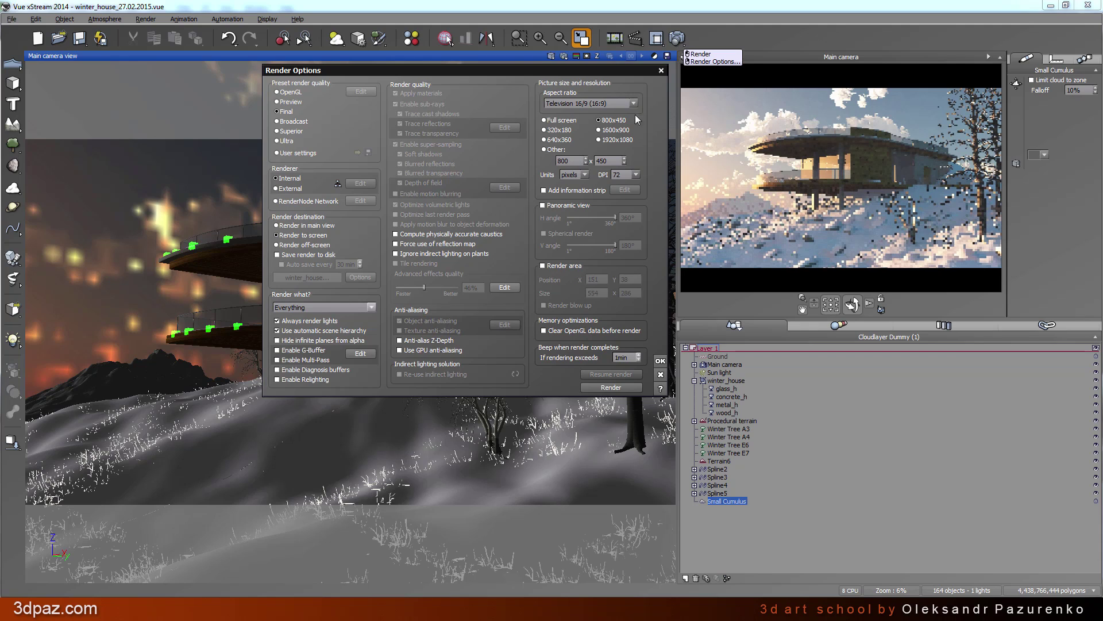
left_click(600, 140)
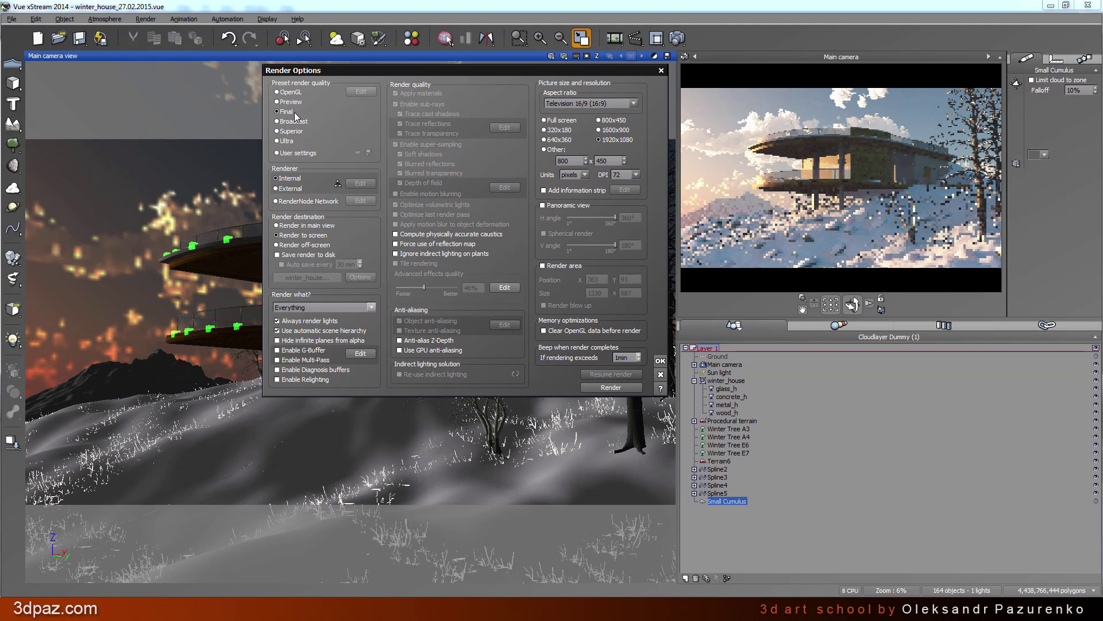
left_click(284, 141)
left_click(661, 362)
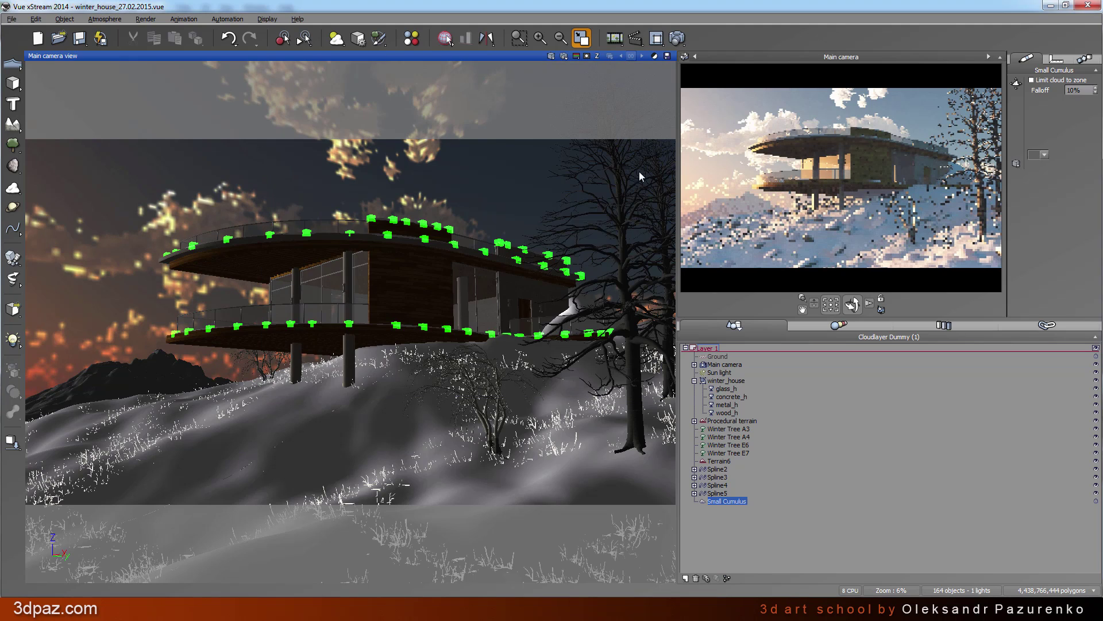
Display the finished main camera render and inspect it at full-screen size
left_click(678, 38)
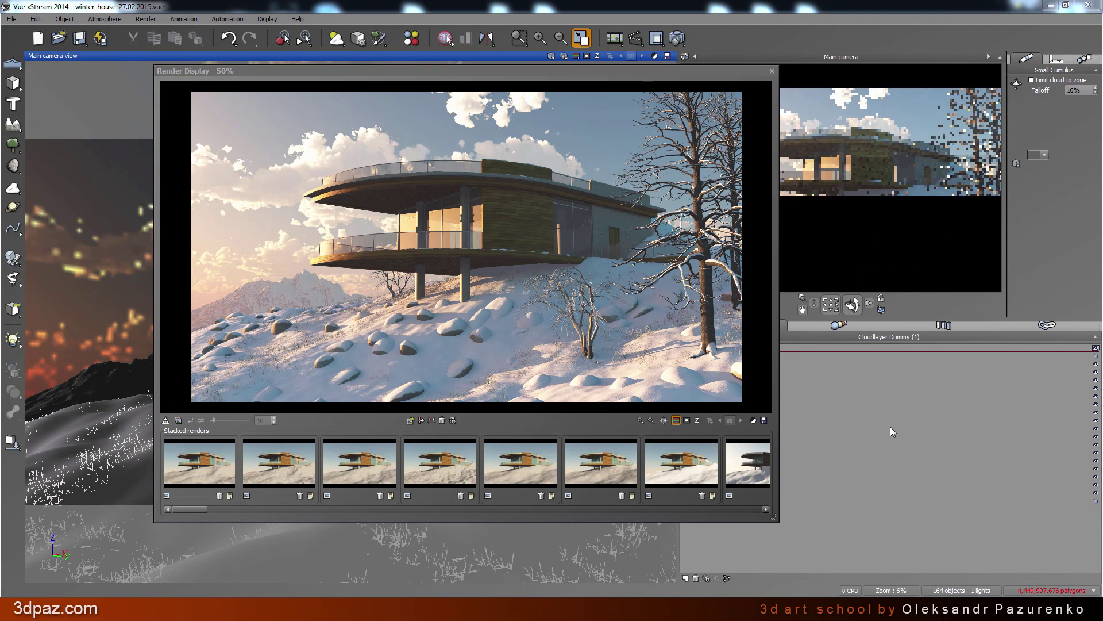
left_click(663, 420)
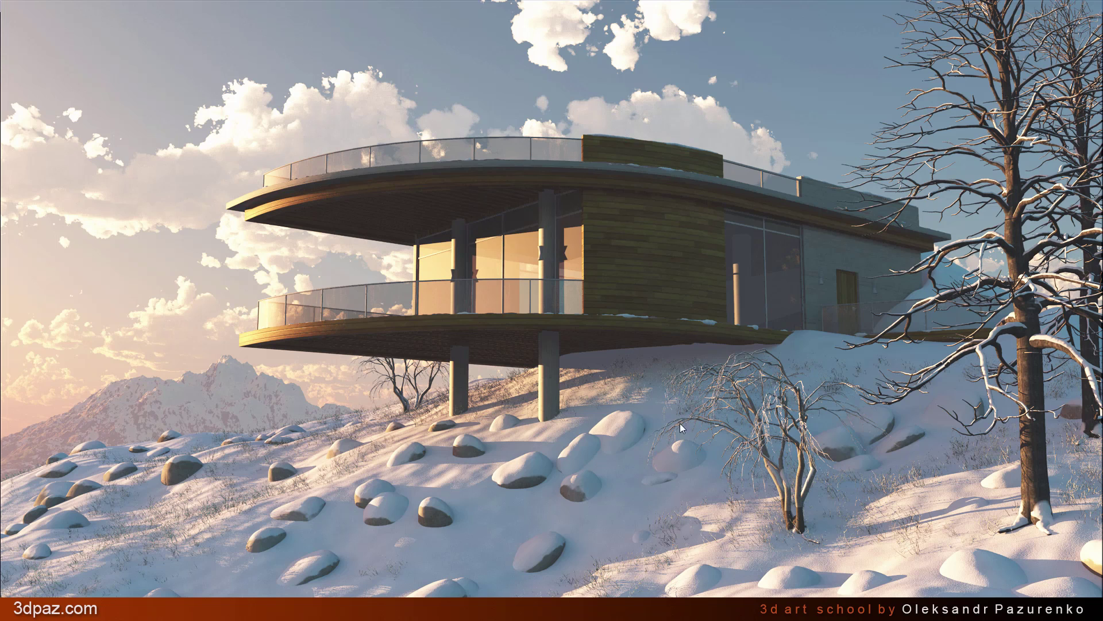
left_click(924, 447)
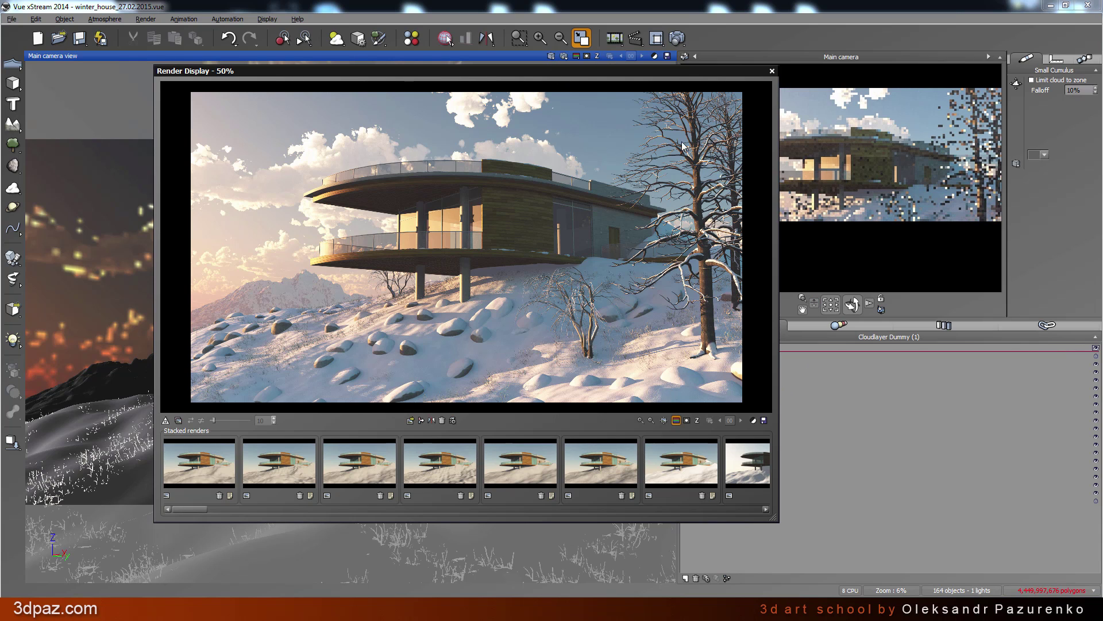
Enable post processing with colour correction on the render, setting brightness to 0% and density to 20%, and accept the options
left_click(753, 421)
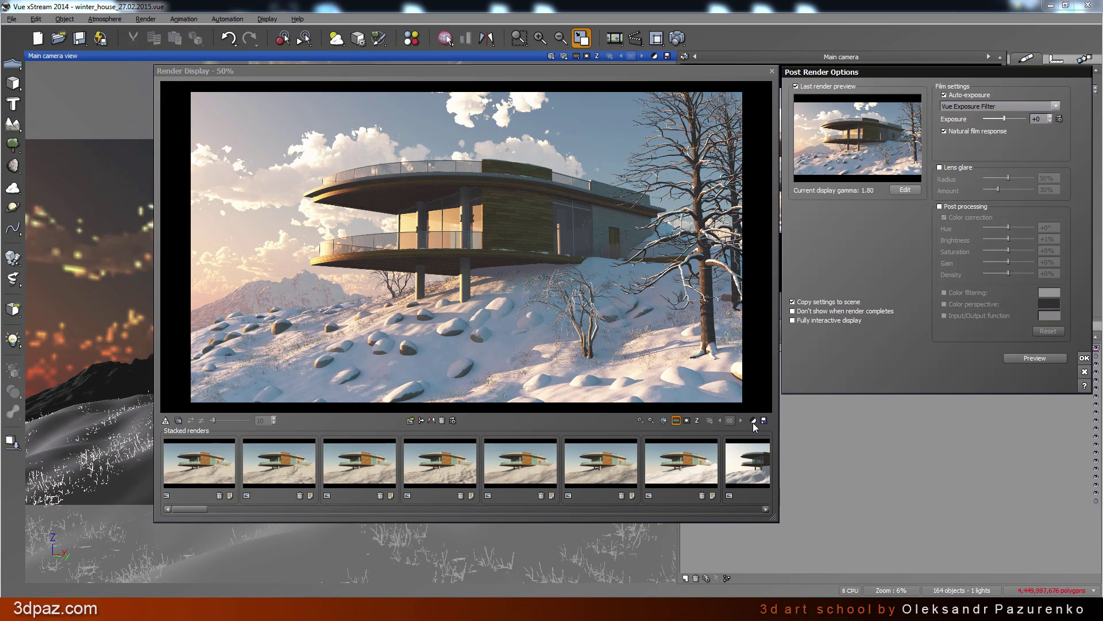
left_click(940, 206)
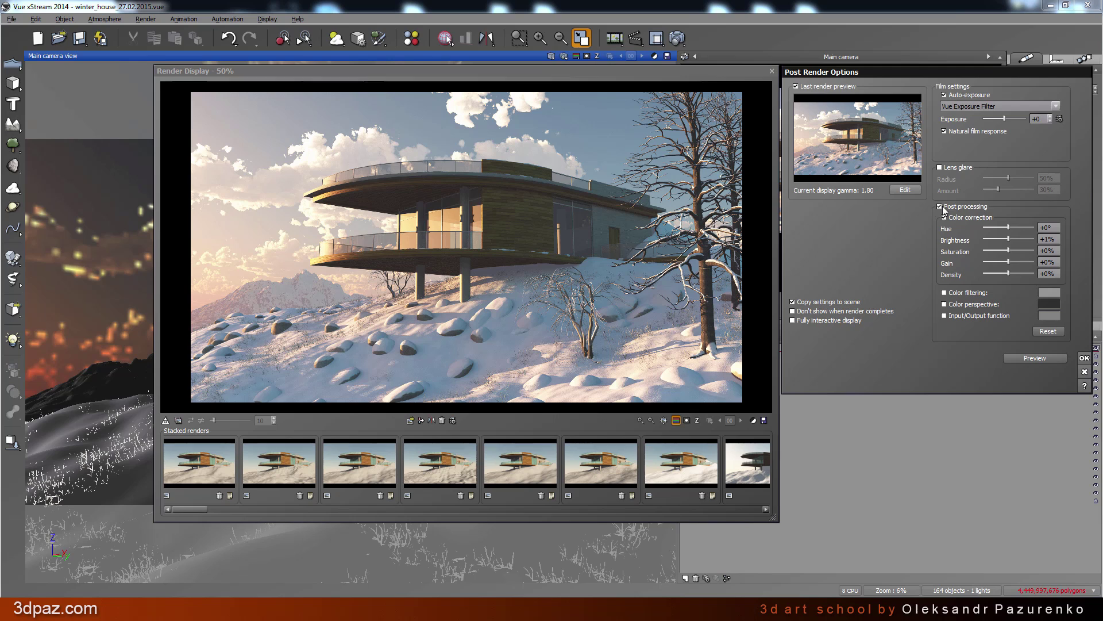
left_click(1057, 239)
type("0")
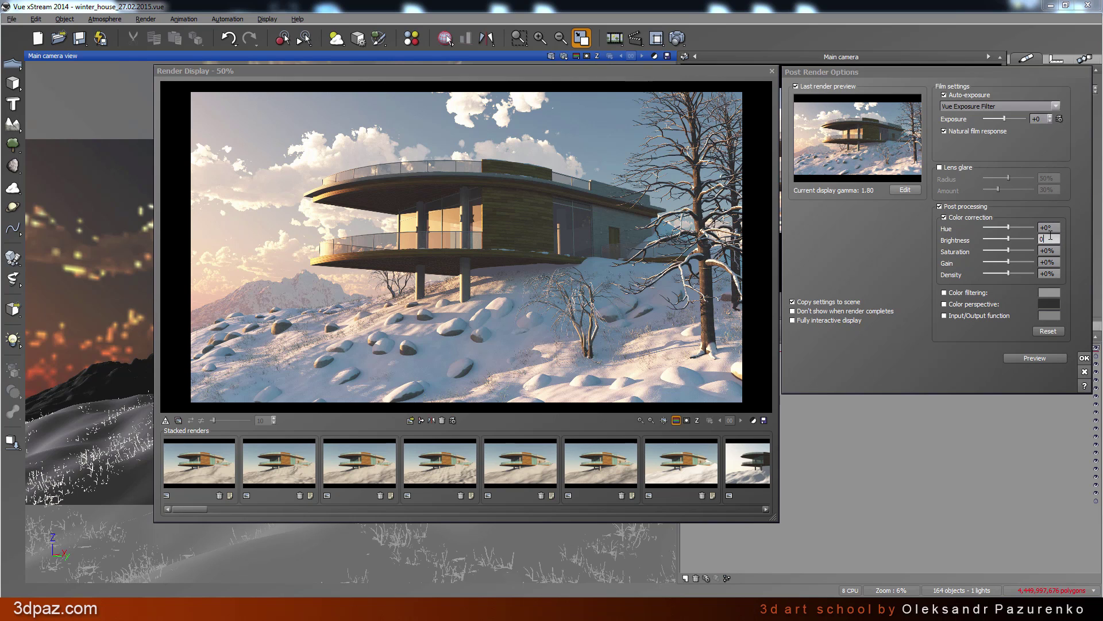
left_click(1050, 274)
type("20")
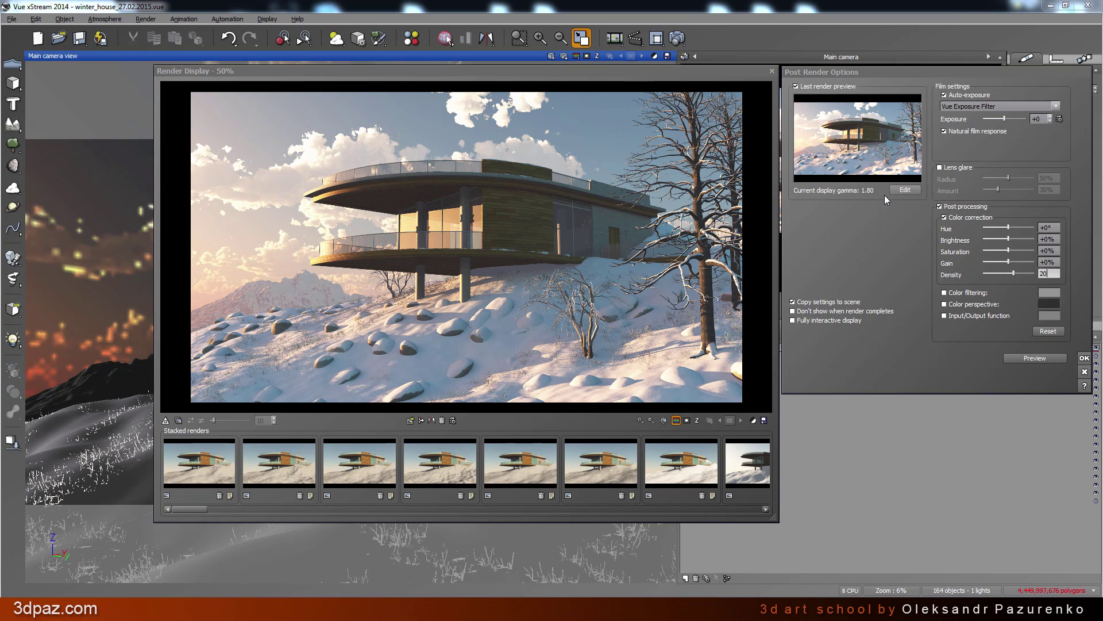
left_click(1085, 361)
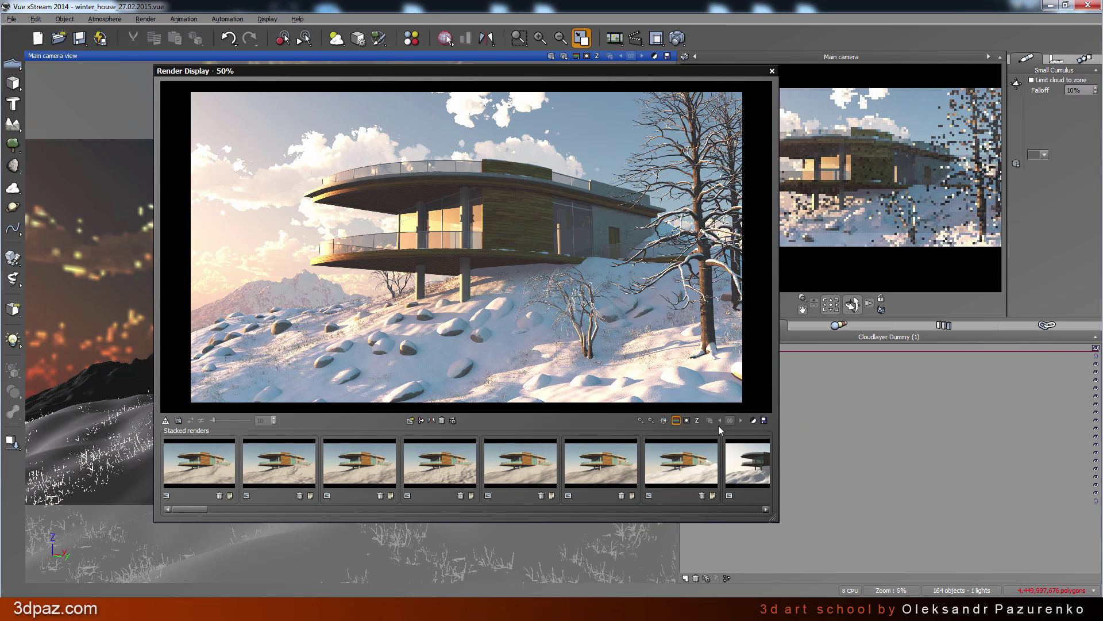
Save the rendered picture as winter_house_28.02.2015.psd in the winter_house folder, replacing the existing file
left_click(764, 420)
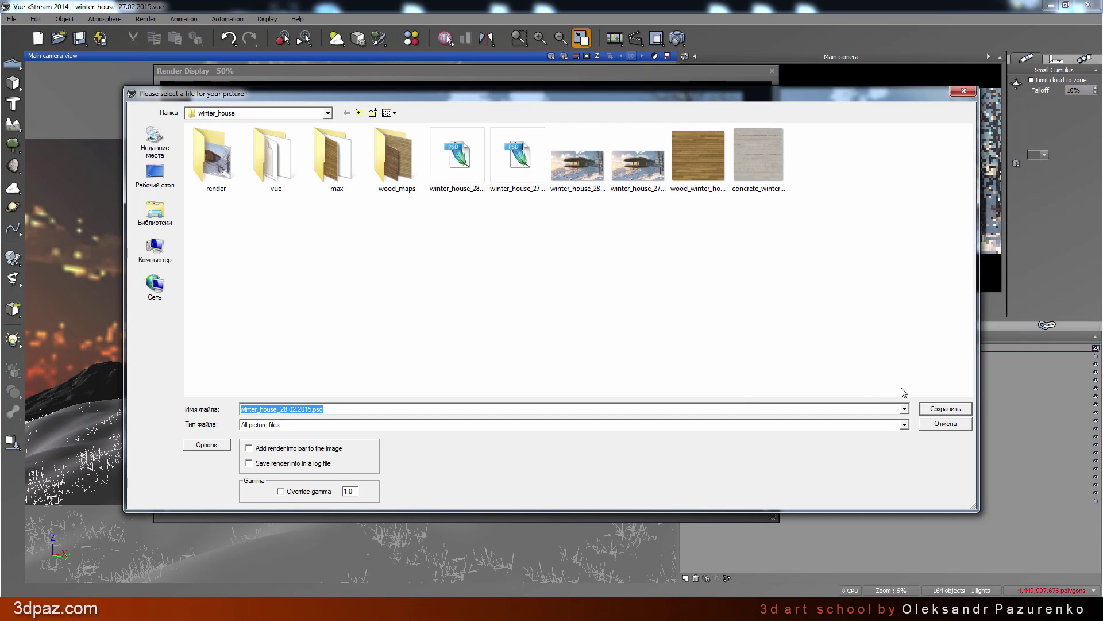
left_click(945, 409)
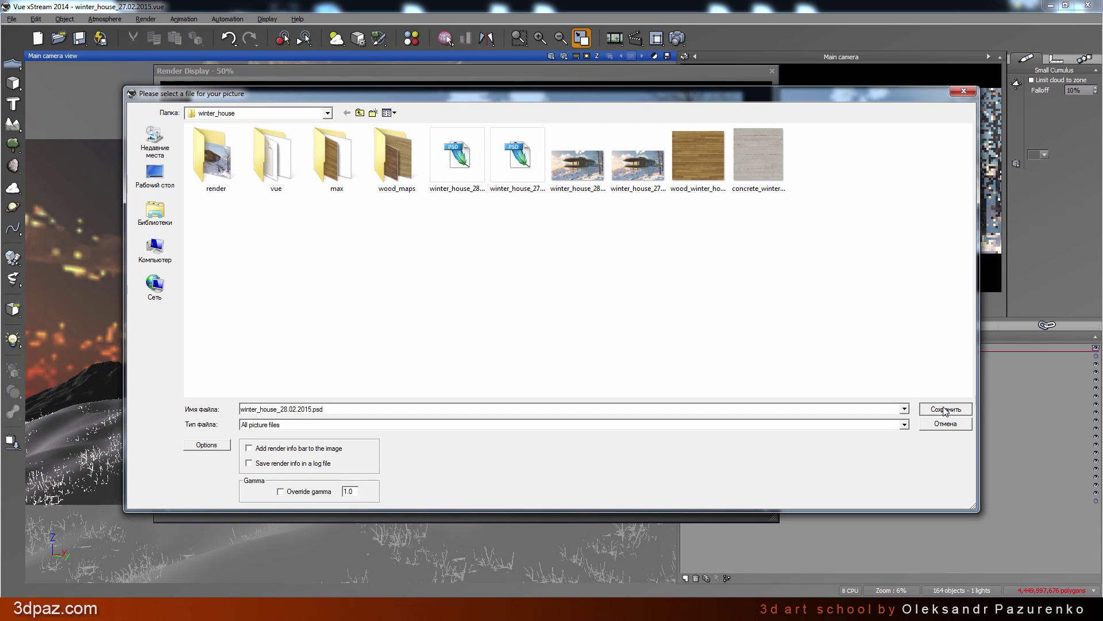
left_click(624, 316)
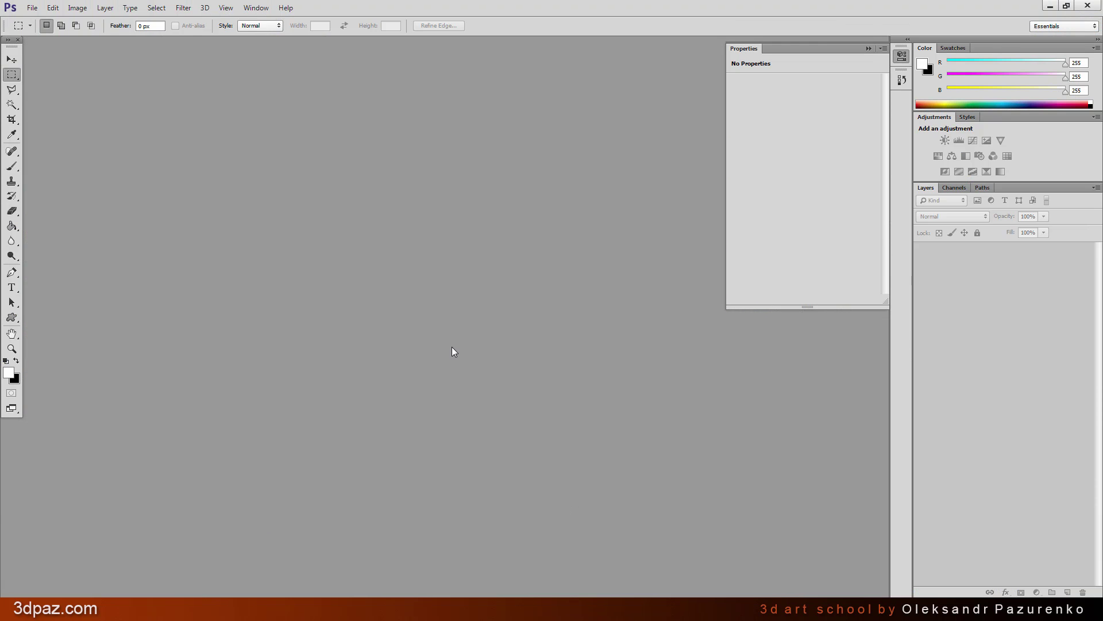
In Photoshop, open winter_house_28.02.2015.psd, collapse the Properties panel and fit the image to the screen
double_click(452, 347)
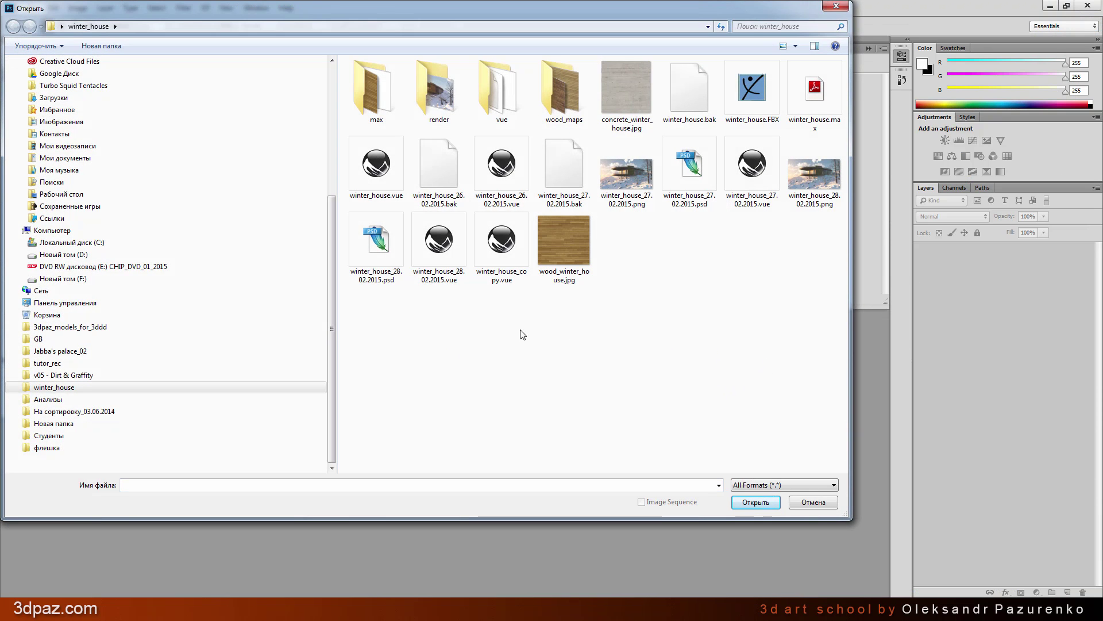
double_click(391, 261)
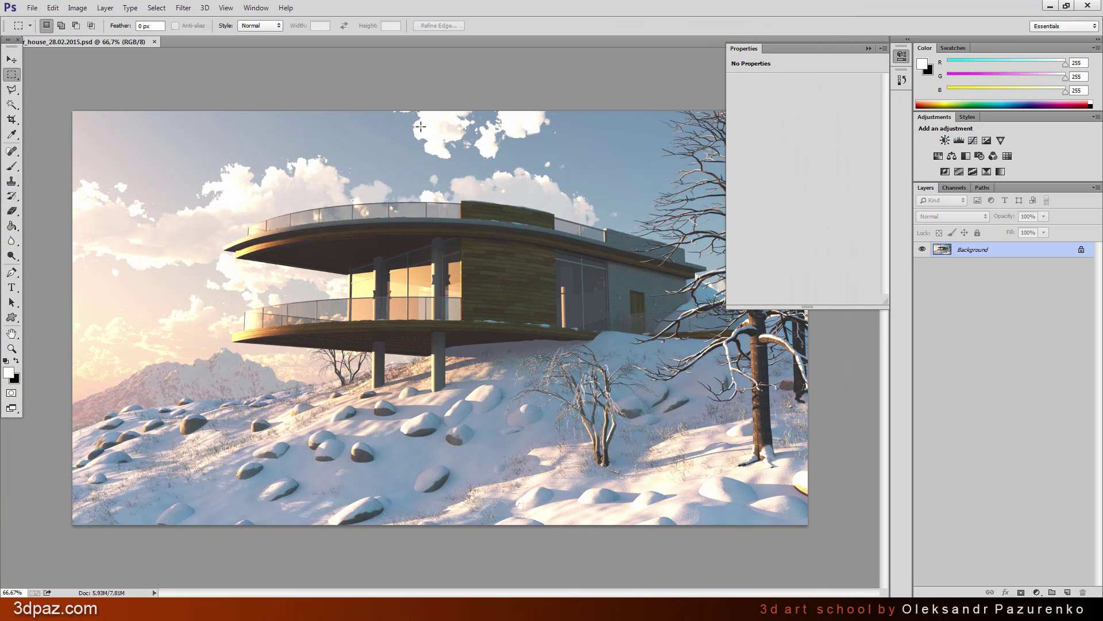
left_click(875, 48)
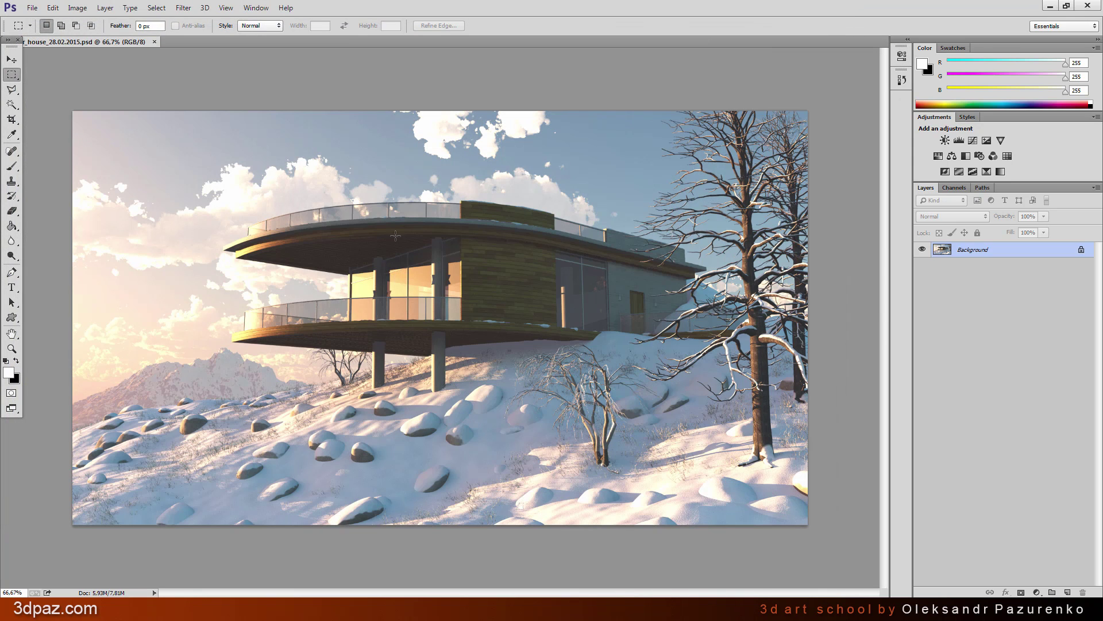
left_click(12, 348)
left_click(331, 25)
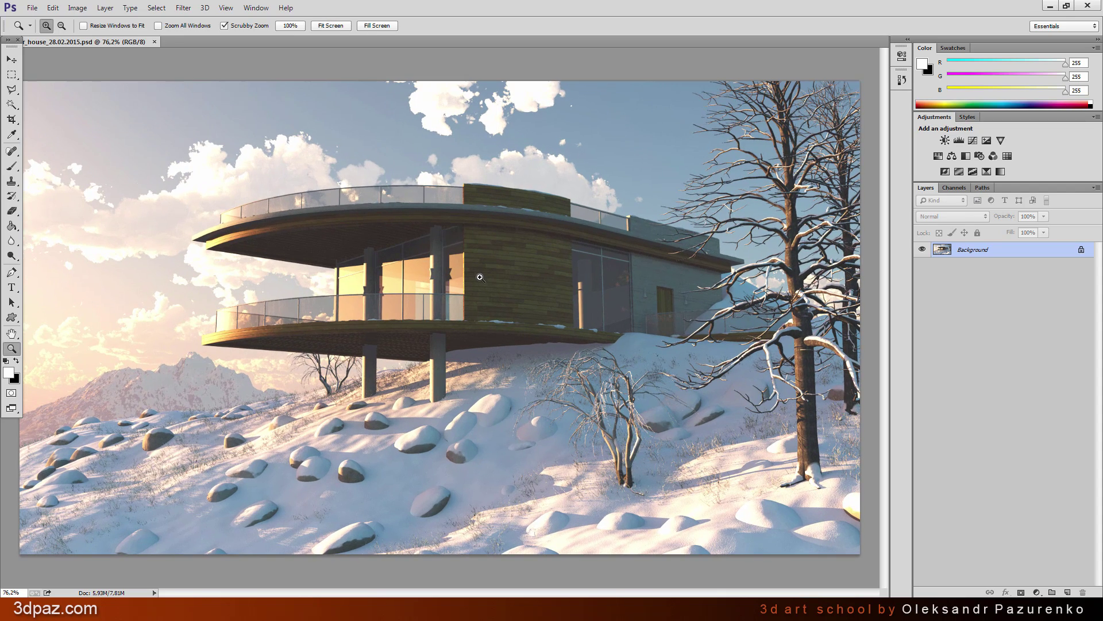
Blend the hard light-to-dark edges on the small foreground tree's trunks using the Clone Stamp at 54% opacity
left_click_drag(480, 278, 544, 325)
scroll(543, 325, "down", 5)
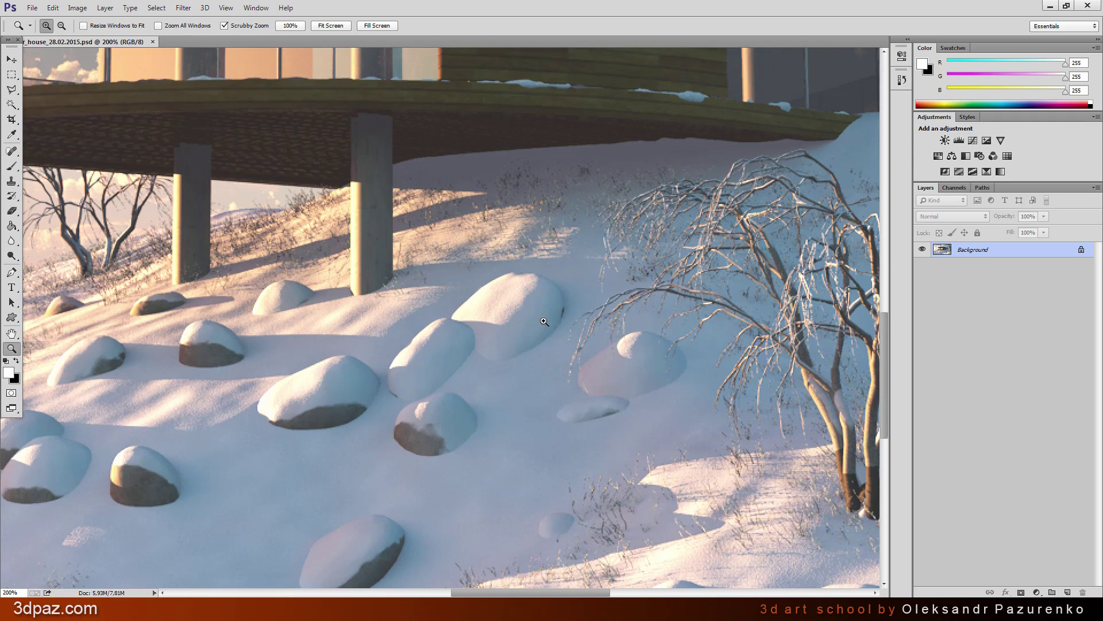
scroll(556, 575, "right", 10, "ctrl")
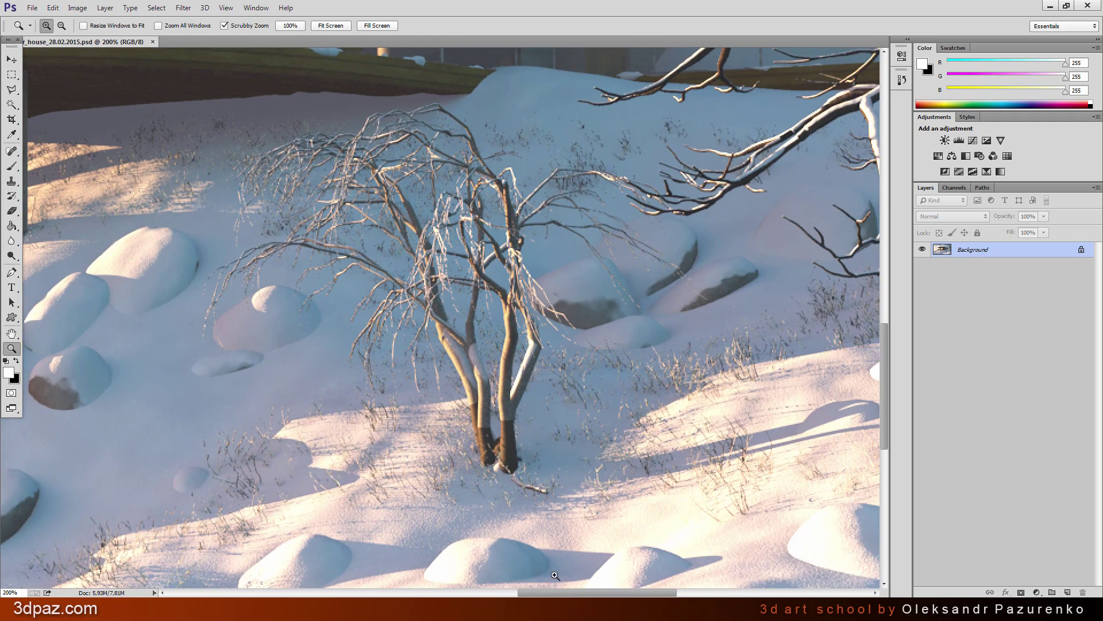
left_click(509, 432)
left_click(510, 390)
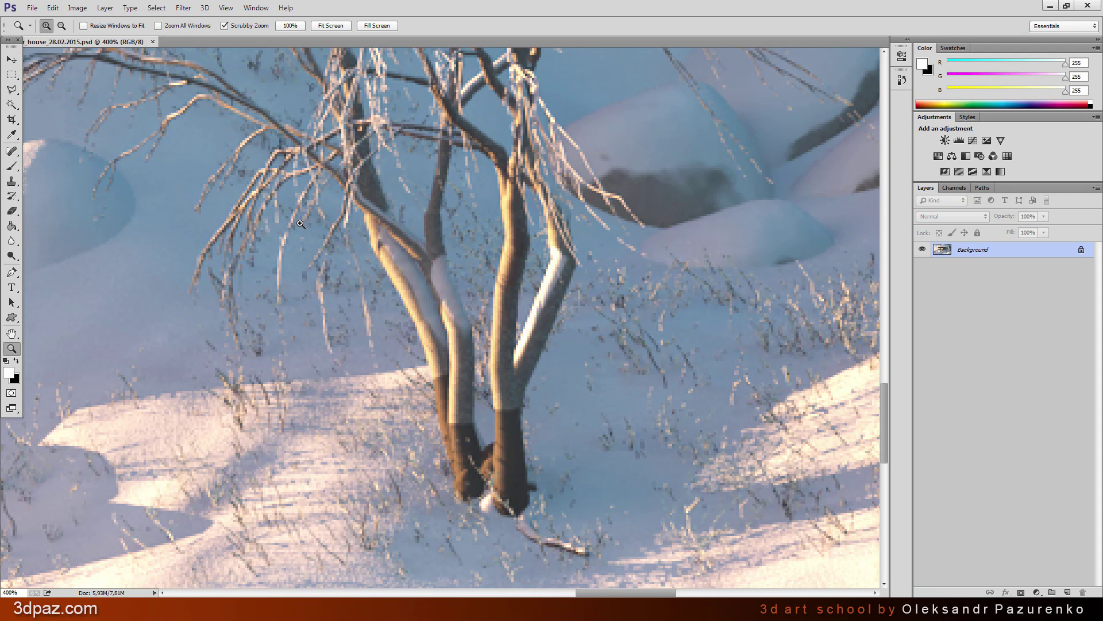
left_click(12, 181)
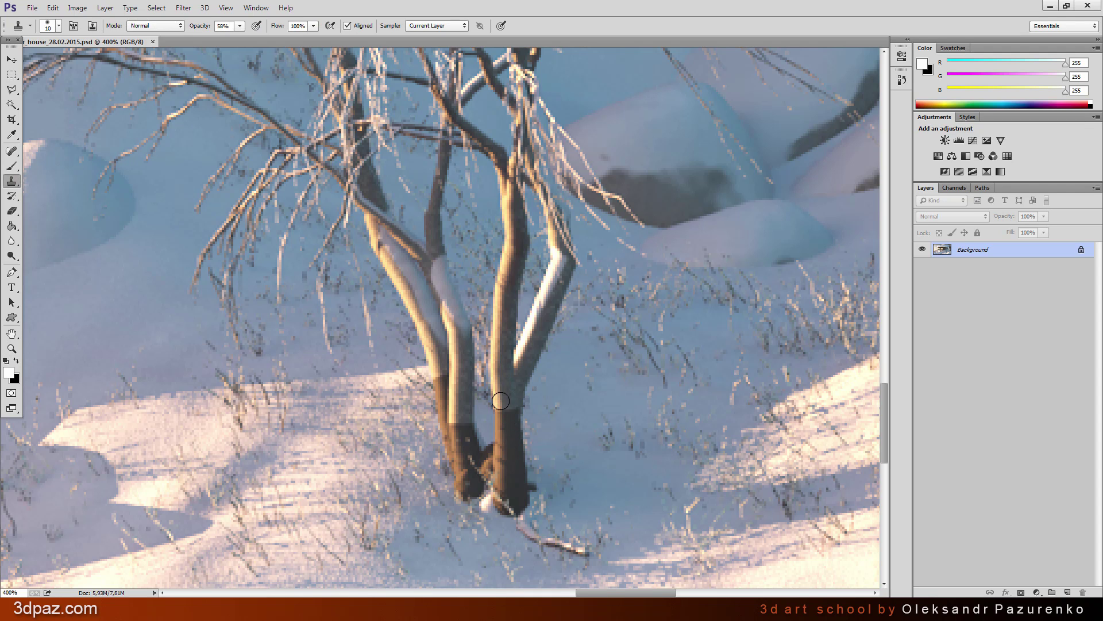
left_click(240, 27)
left_click(506, 401)
mouse_move(506, 410)
left_mouse_down()
mouse_move(509, 428)
mouse_move(510, 396)
mouse_move(505, 423)
mouse_move(498, 409)
mouse_move(456, 399)
mouse_move(436, 366)
mouse_move(442, 377)
left_mouse_up()
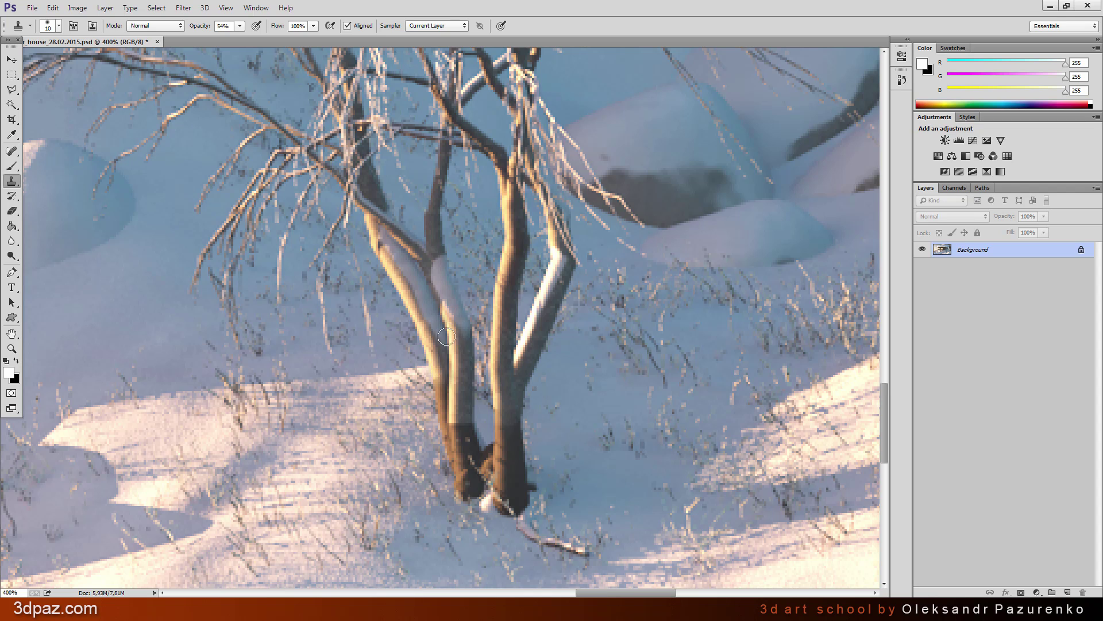
left_click(463, 397, "alt")
left_click(465, 422)
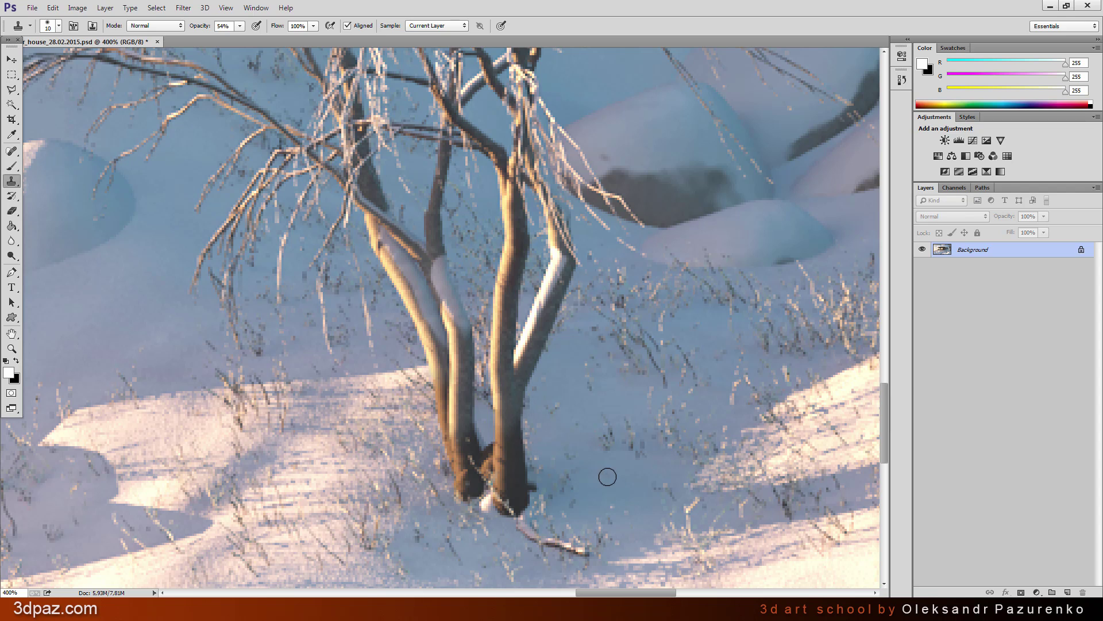
Apply Smart Sharpen to the whole image with an amount of 80%
left_click(11, 349)
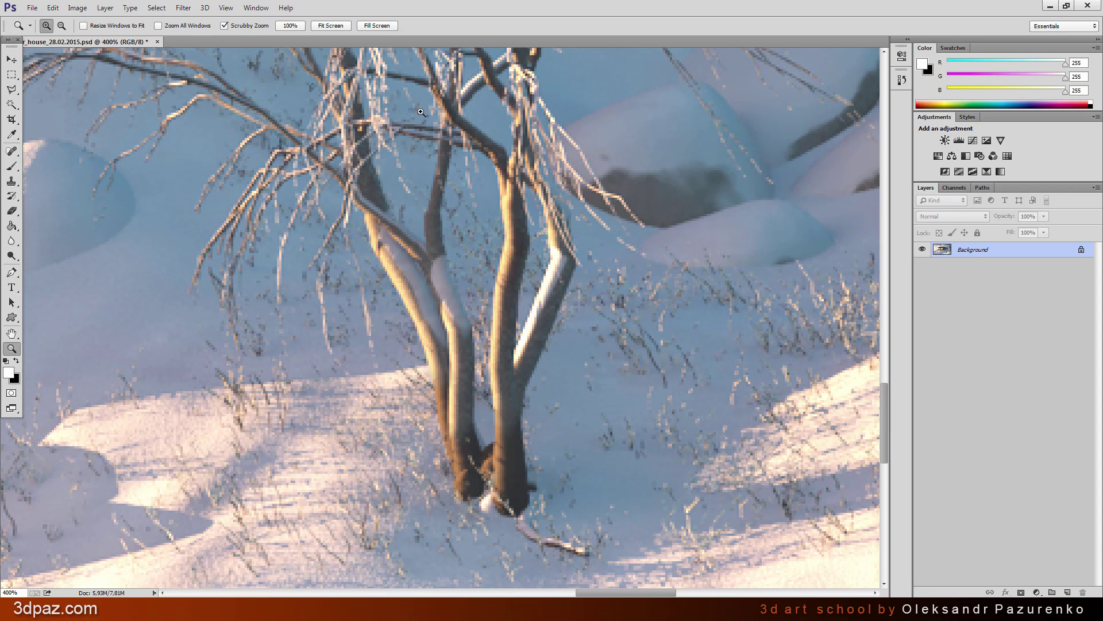
left_click(331, 26)
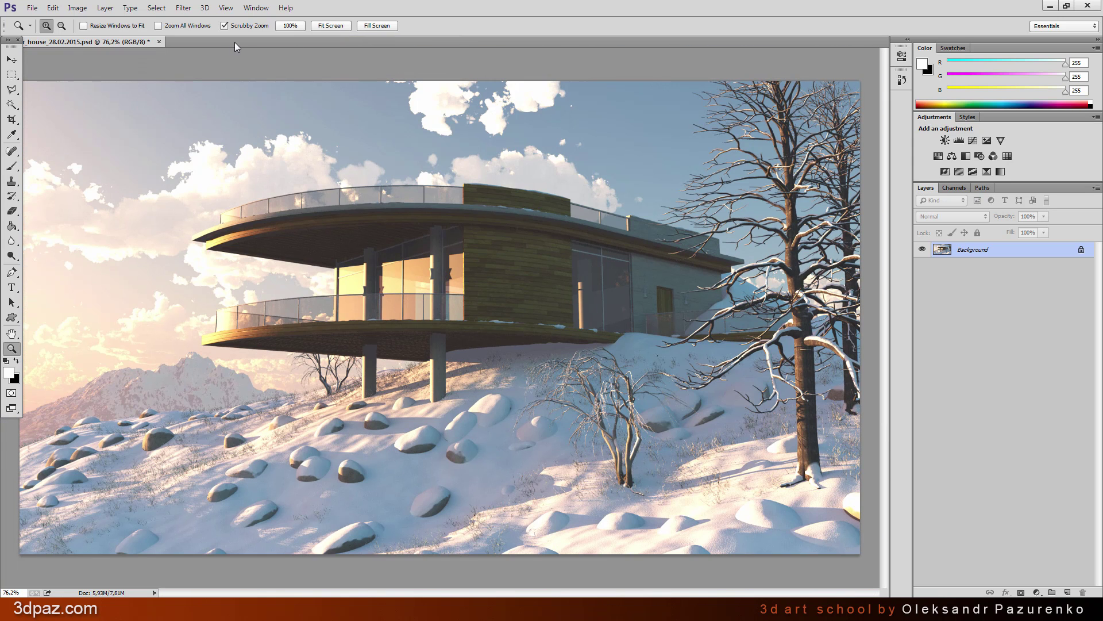
left_click(182, 8)
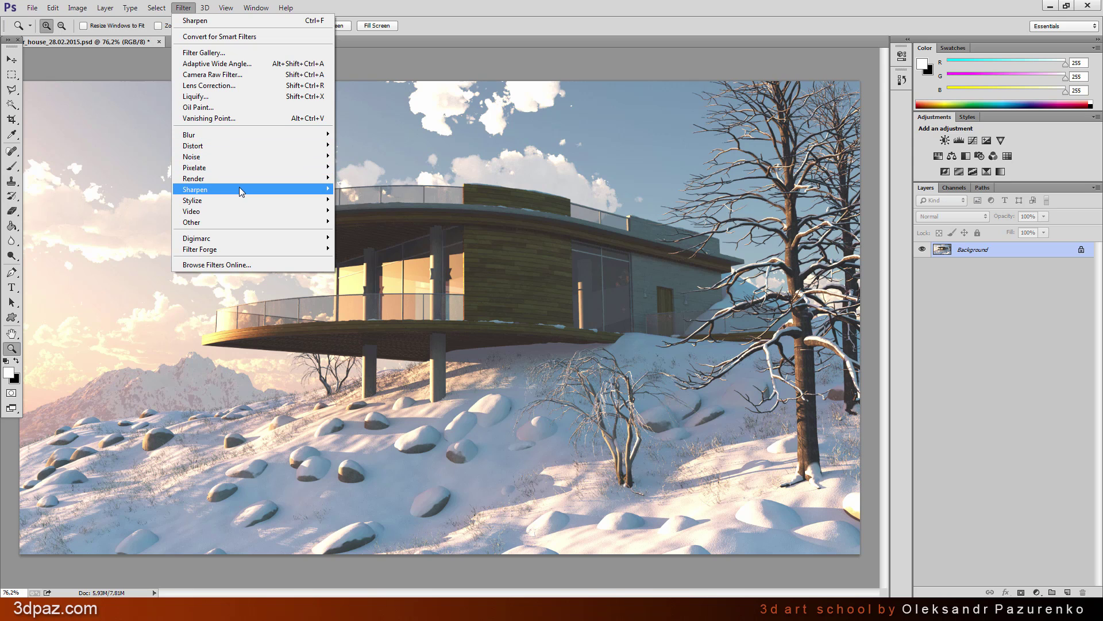
mouse_move(240, 189)
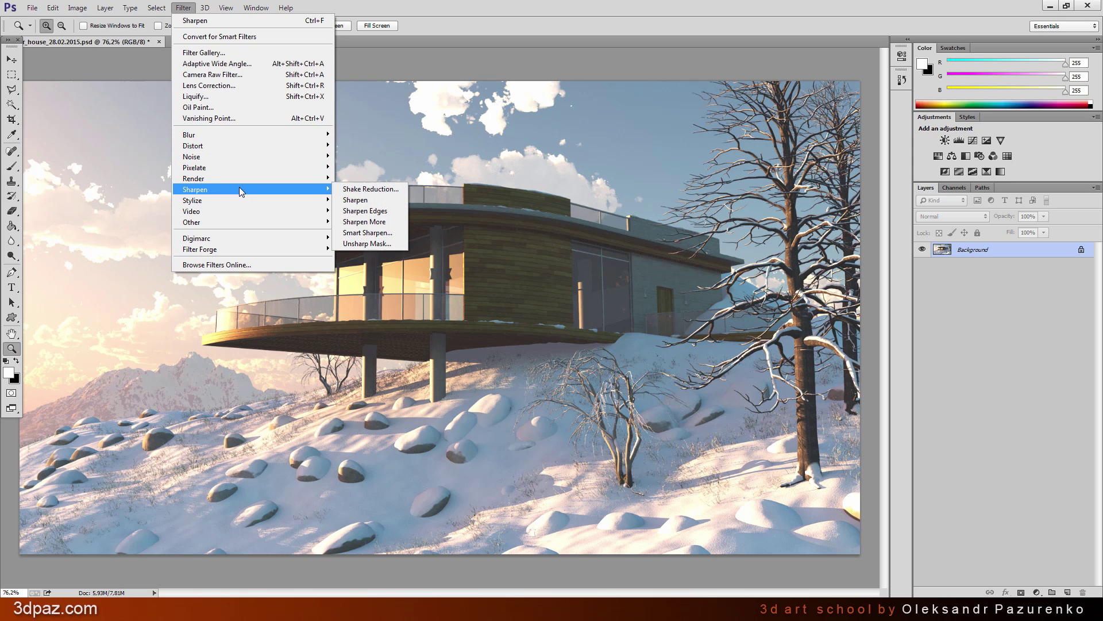
left_click(368, 233)
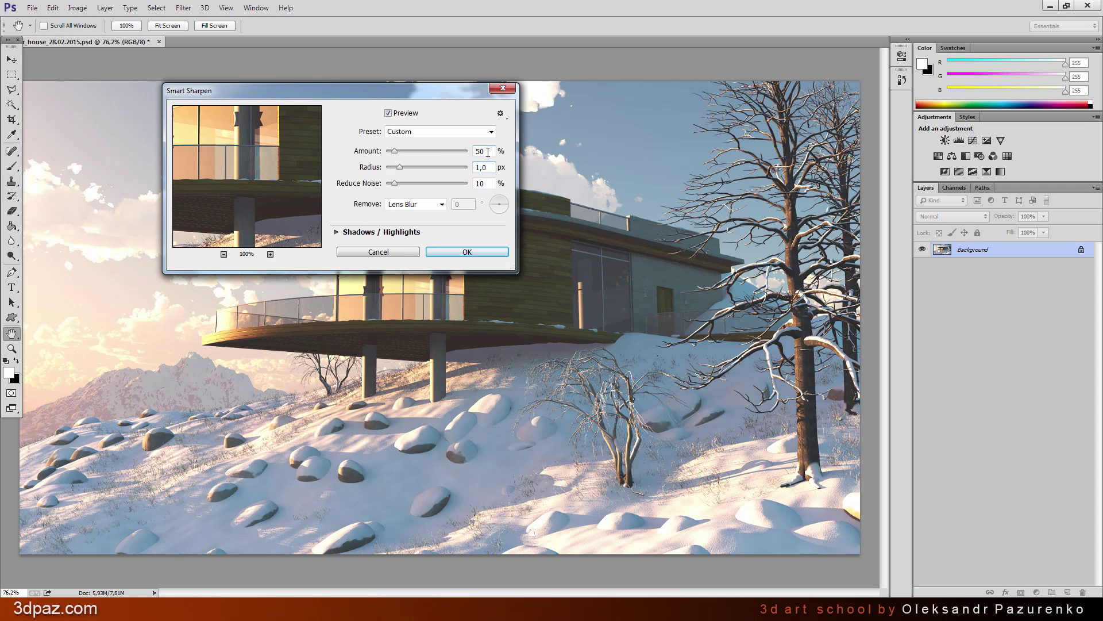
type("80")
left_click(483, 253)
Compare the small foreground tree before and after Smart Sharpen using the history, keeping the sharpened state
key("z")
left_click(676, 469)
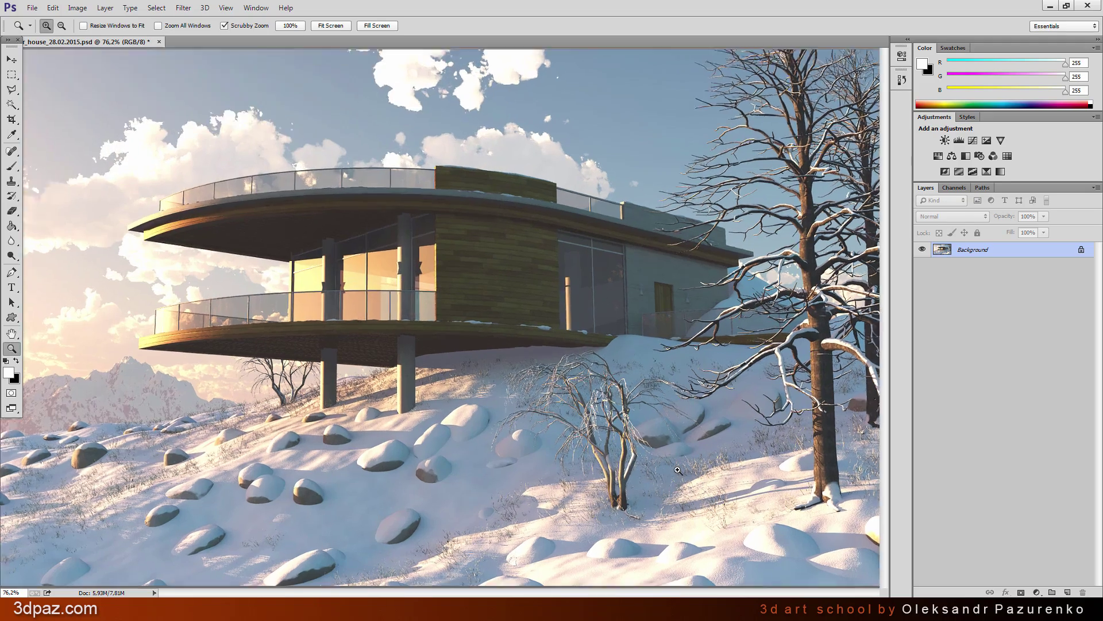
left_click(678, 470)
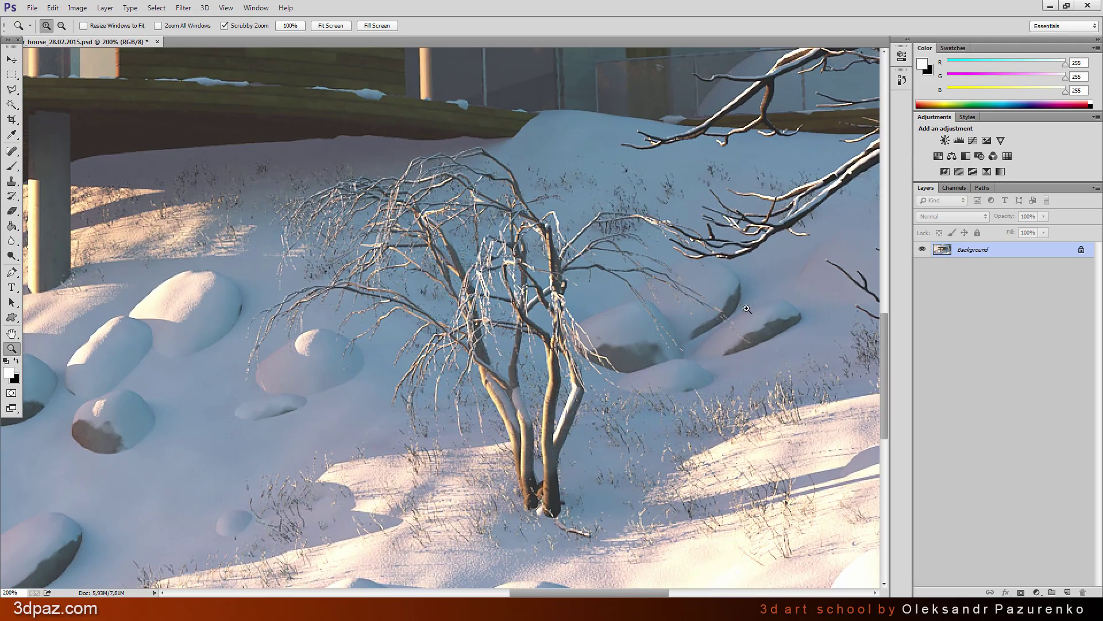
left_click(902, 80)
left_click(750, 258)
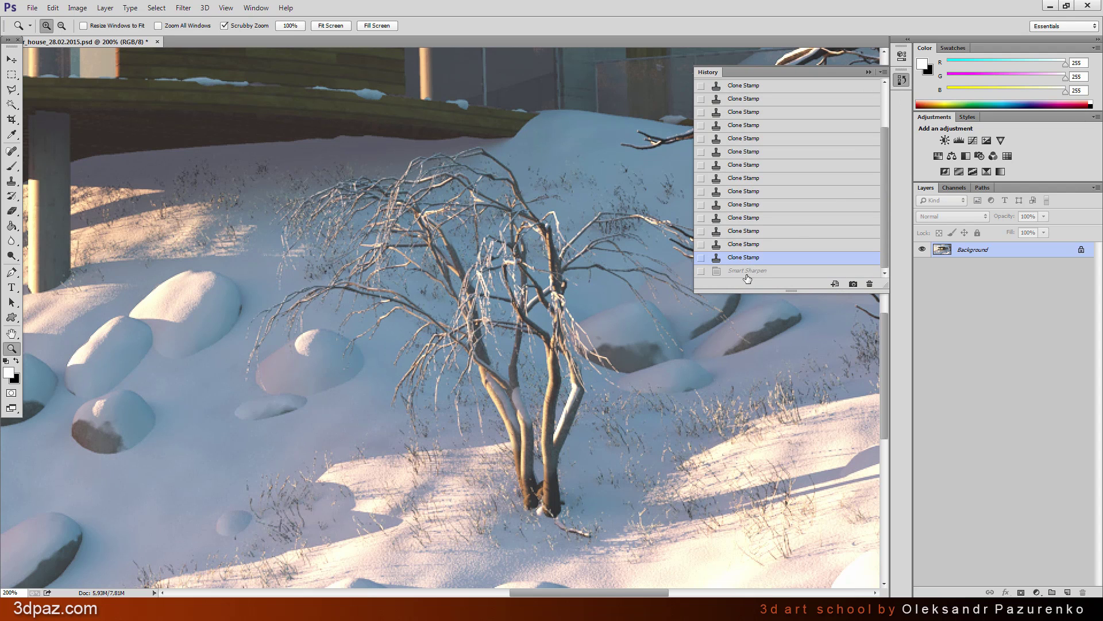
left_click(756, 271)
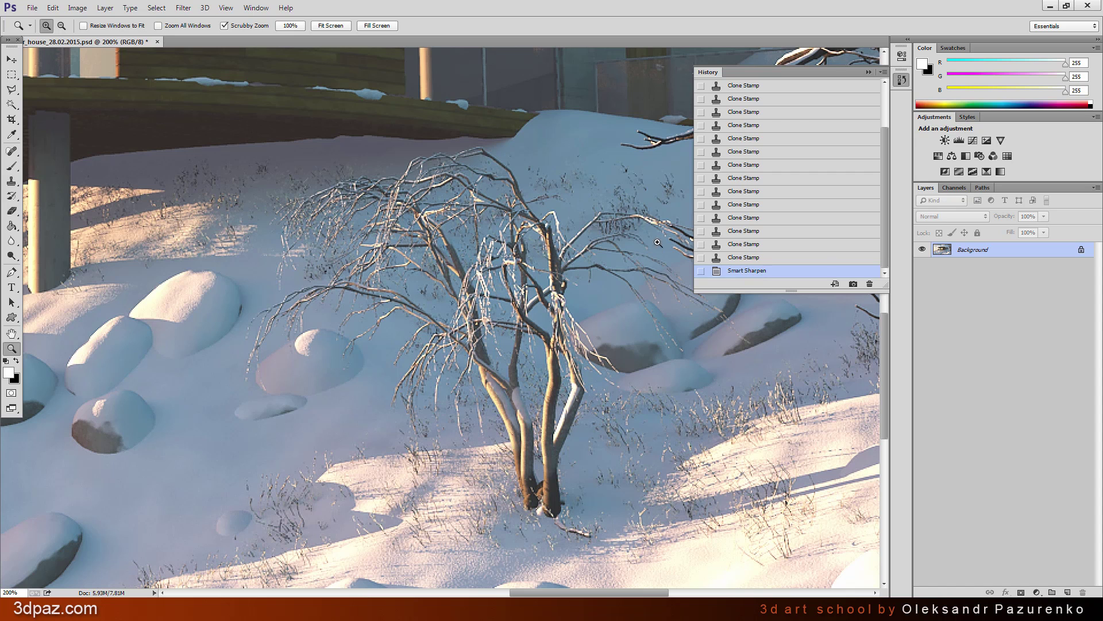
left_click(331, 26)
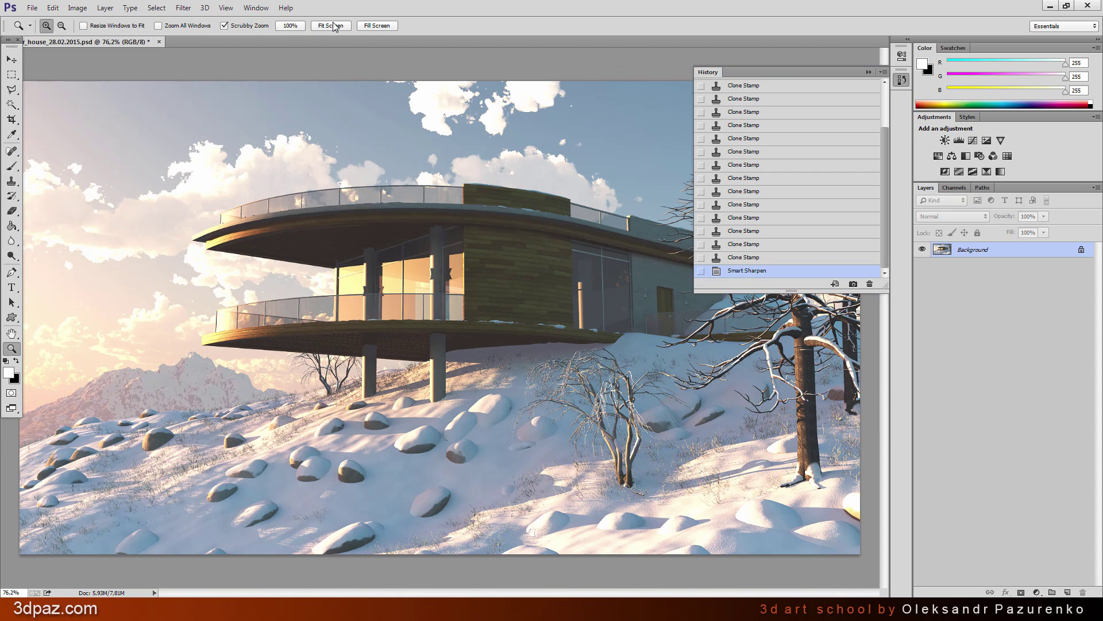
left_click(869, 73)
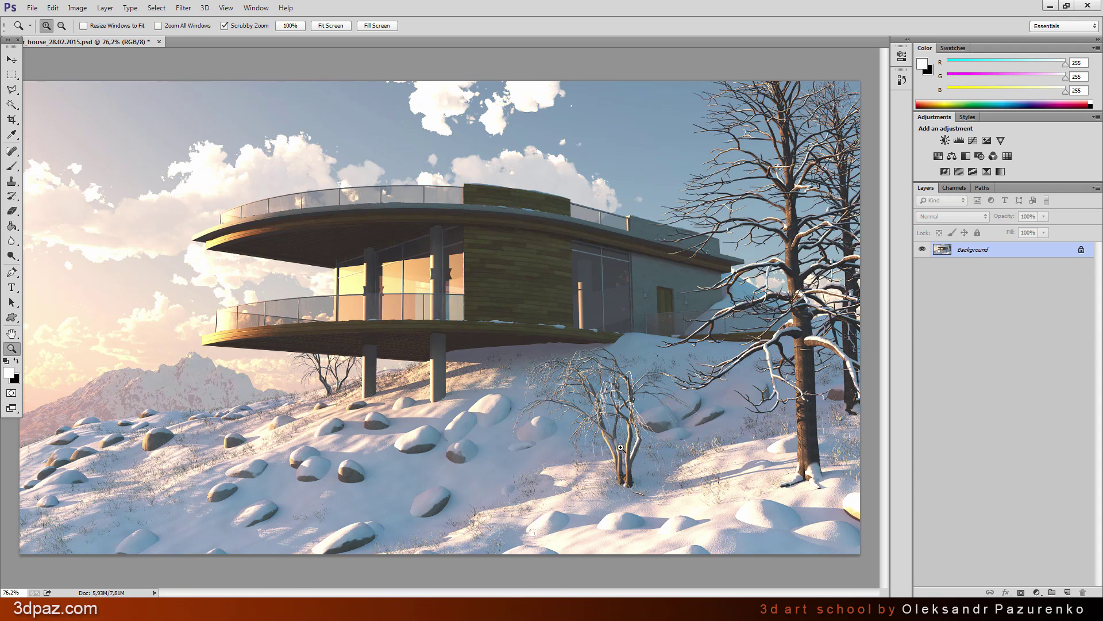
Duplicate the Background layer, set the copy to Color Burn at 20% opacity, and compare the image with and without it
left_click(105, 8)
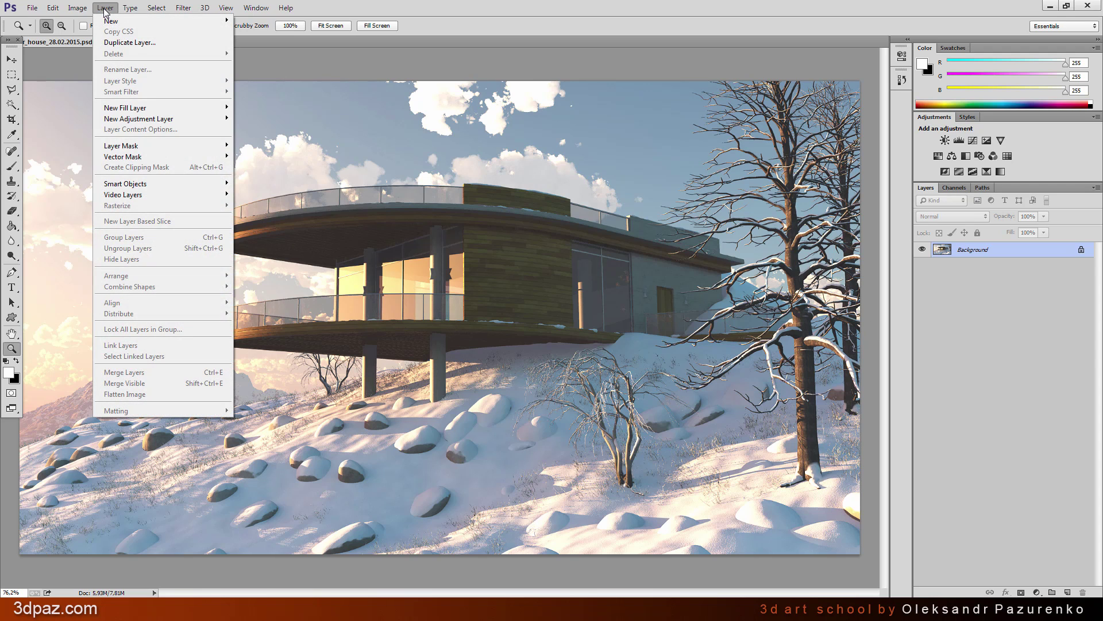
left_click(123, 45)
key("Return")
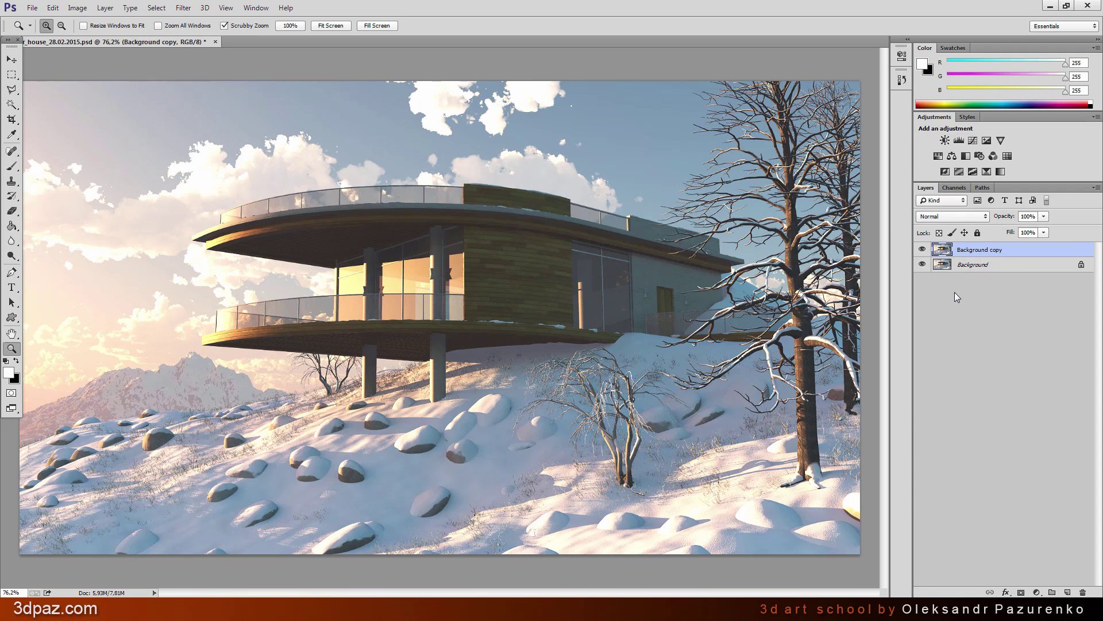
left_click(981, 217)
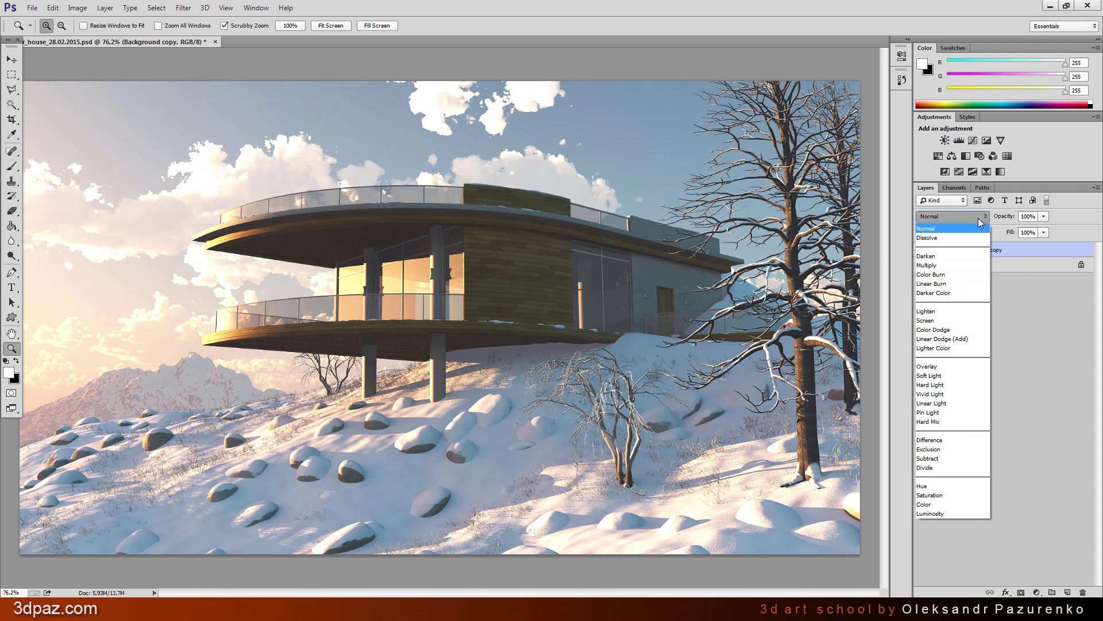
left_click(960, 275)
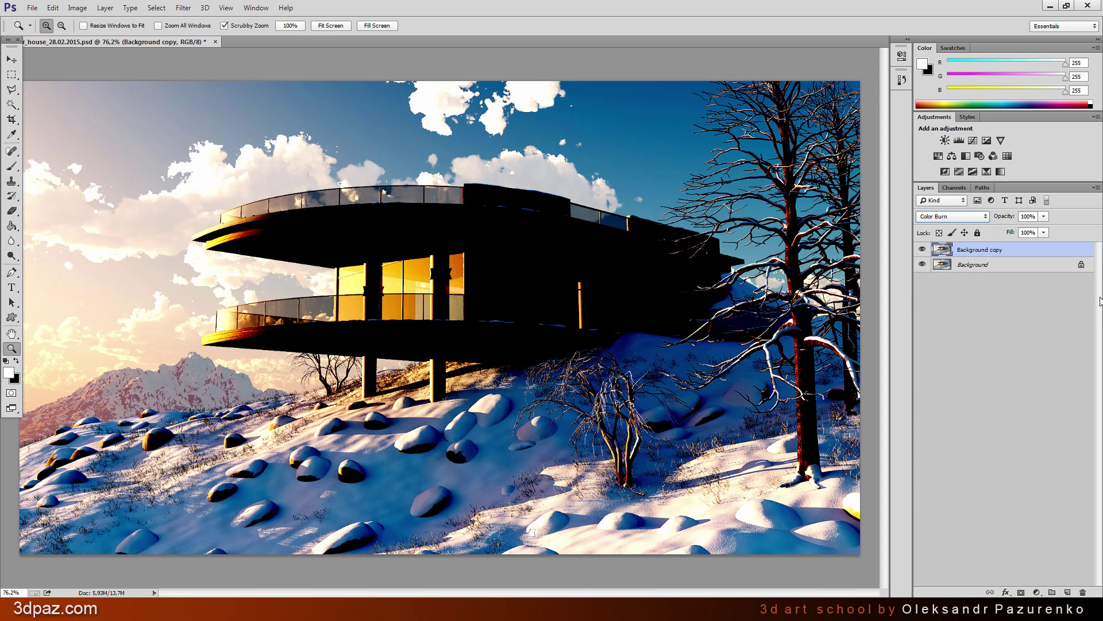
left_click(1035, 215)
left_click_drag(1036, 217, 1030, 217)
type("20")
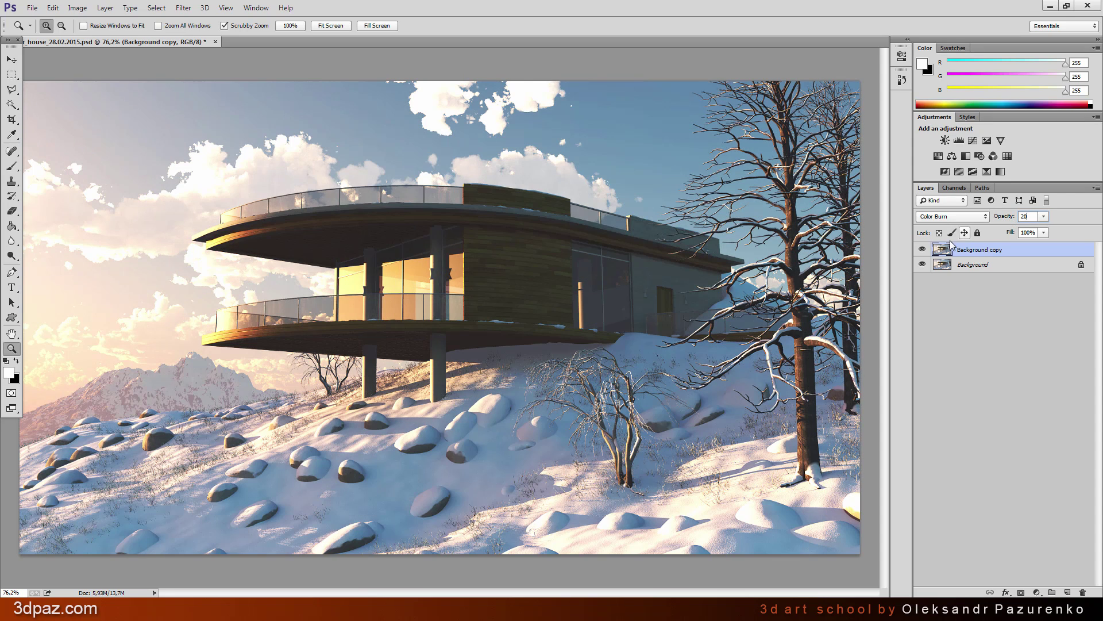
left_click(924, 250)
left_click(923, 249)
Erase the Color Burn copy over the house with the Eraser's 11 px brush preset enlarged to 332 px, at 100% flow
left_click(12, 211)
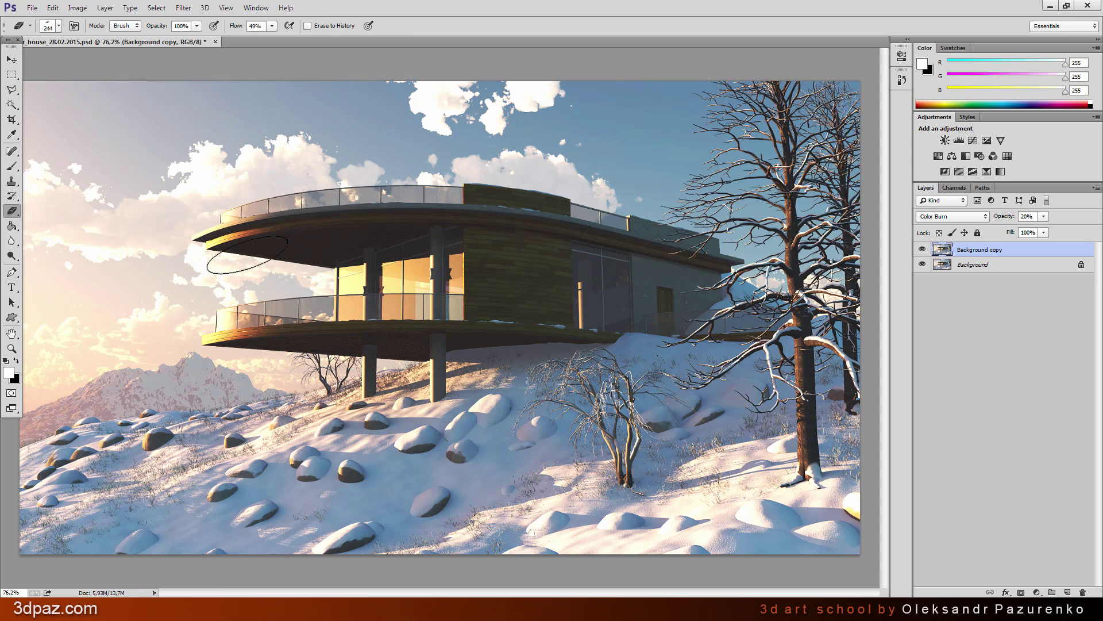
right_click(334, 229)
left_click_drag(466, 316, 468, 356)
left_click(443, 345)
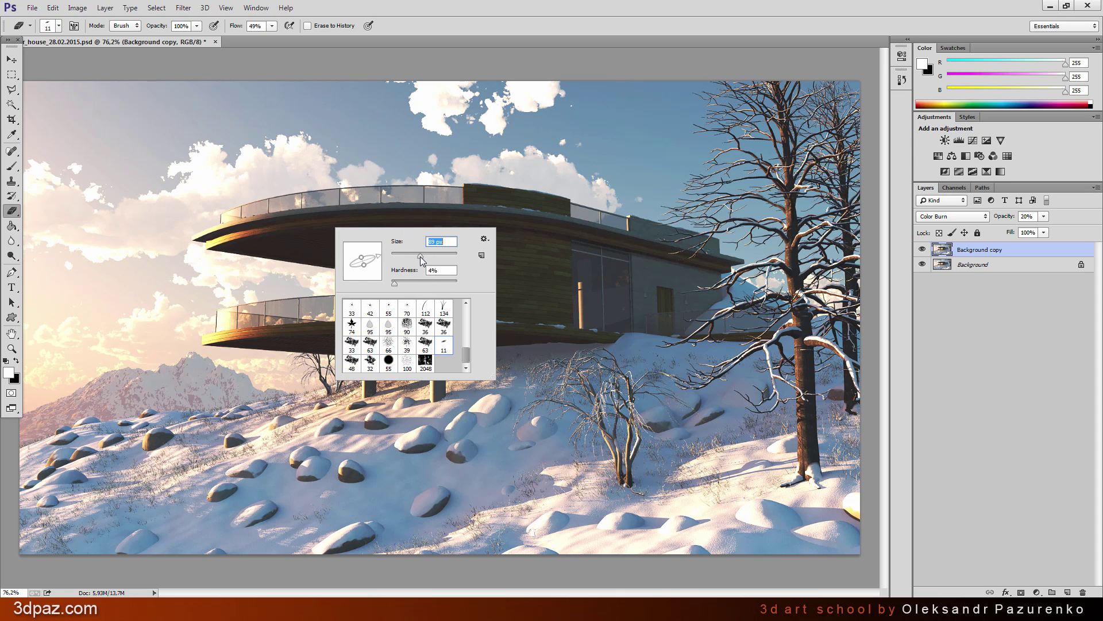
left_click_drag(421, 258, 447, 258)
left_click(508, 6)
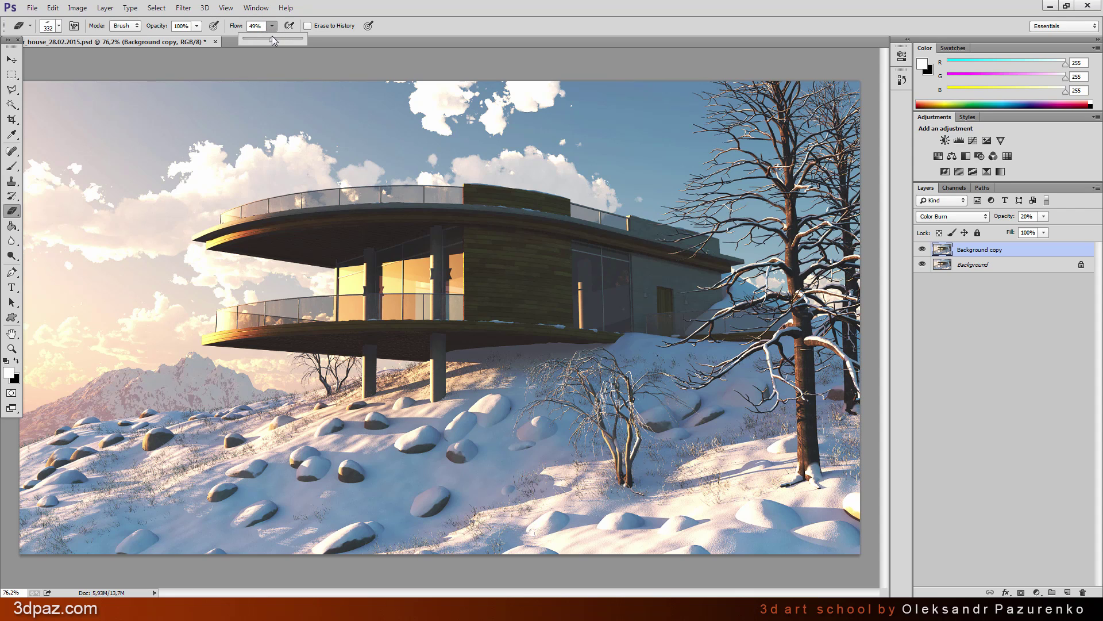
left_click_drag(270, 43, 316, 50)
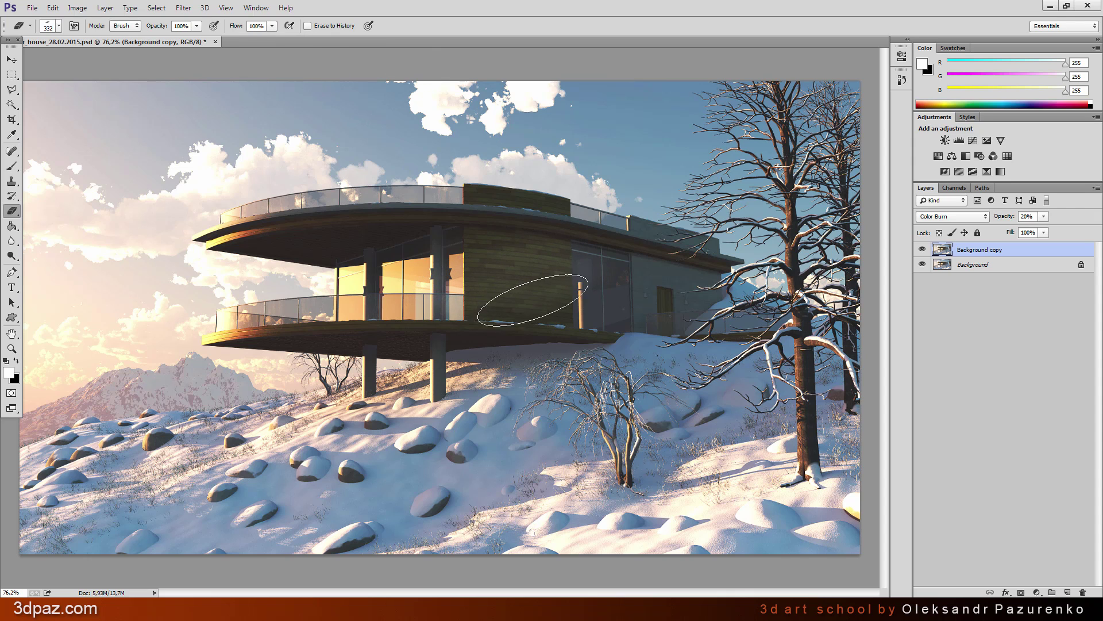
mouse_move(604, 313)
left_mouse_down()
mouse_move(643, 310)
mouse_move(653, 282)
mouse_move(637, 255)
mouse_move(482, 218)
mouse_move(530, 227)
mouse_move(483, 319)
mouse_move(440, 336)
mouse_move(268, 330)
mouse_move(350, 238)
mouse_move(270, 225)
mouse_move(473, 204)
mouse_move(437, 225)
mouse_move(275, 236)
mouse_move(316, 229)
mouse_move(264, 314)
mouse_move(382, 322)
mouse_move(422, 373)
mouse_move(505, 267)
mouse_move(374, 311)
mouse_move(509, 325)
mouse_move(690, 313)
mouse_move(697, 325)
mouse_move(688, 256)
mouse_move(714, 323)
mouse_move(744, 318)
mouse_move(741, 298)
mouse_move(670, 259)
mouse_move(482, 214)
mouse_move(283, 208)
mouse_move(219, 224)
left_mouse_up()
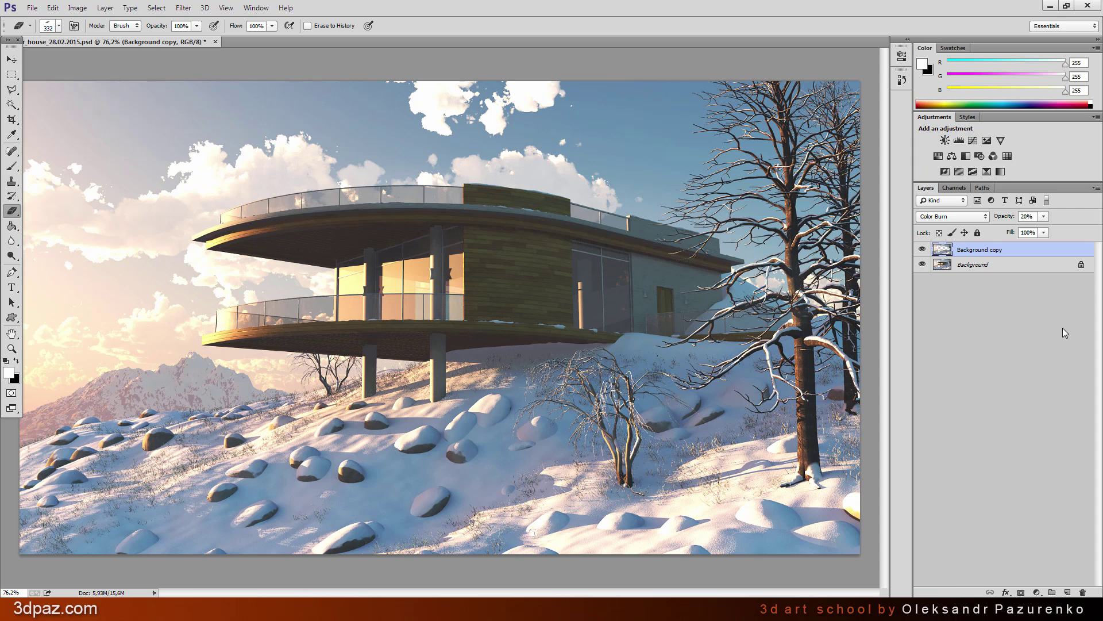
left_click(922, 249)
left_click(922, 249)
Partly erase the Color Burn copy over the large snowy tree's trunk with the Eraser at 53% opacity
key("5")
key("3")
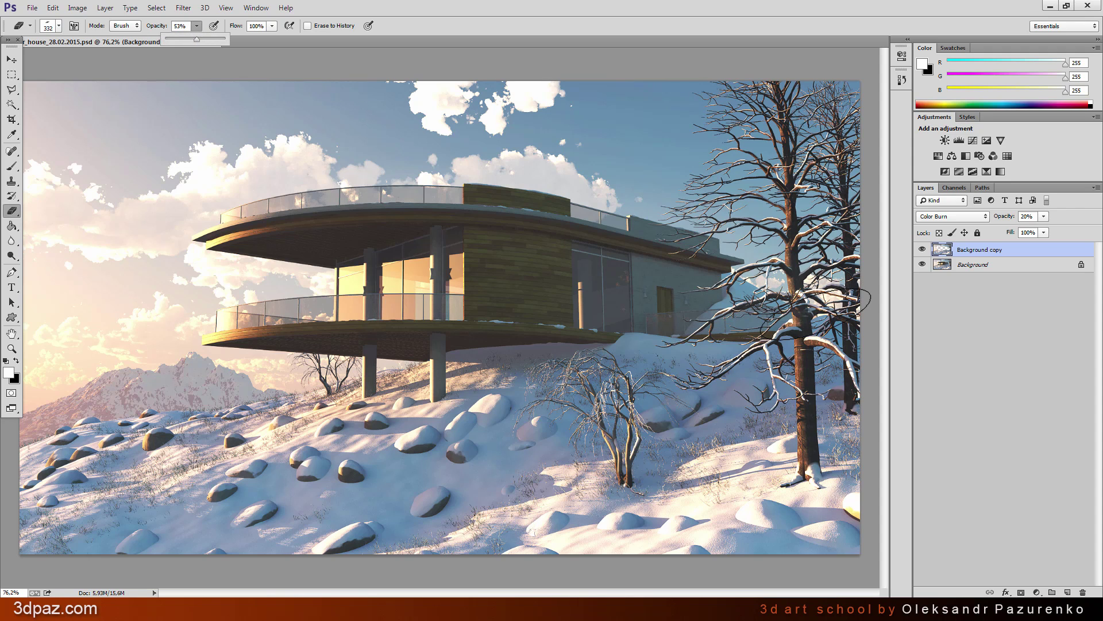
left_click(811, 330)
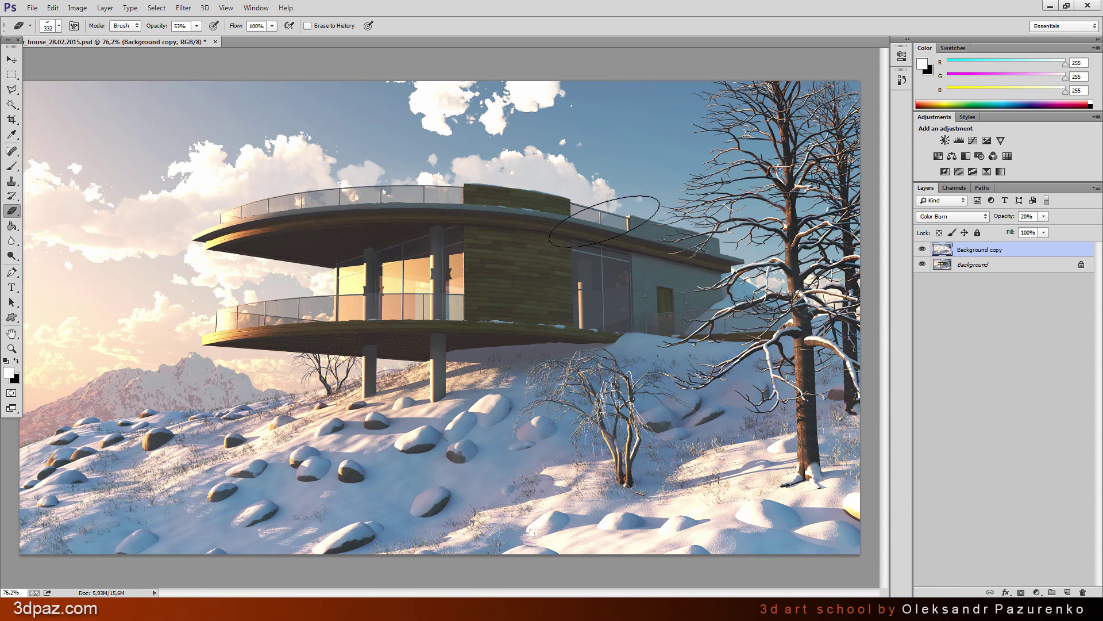
Lighten the roof's underside and the wooden wall on the Background layer using the Dodge tool at 181 px, Midtones, 10% exposure
left_click(984, 266)
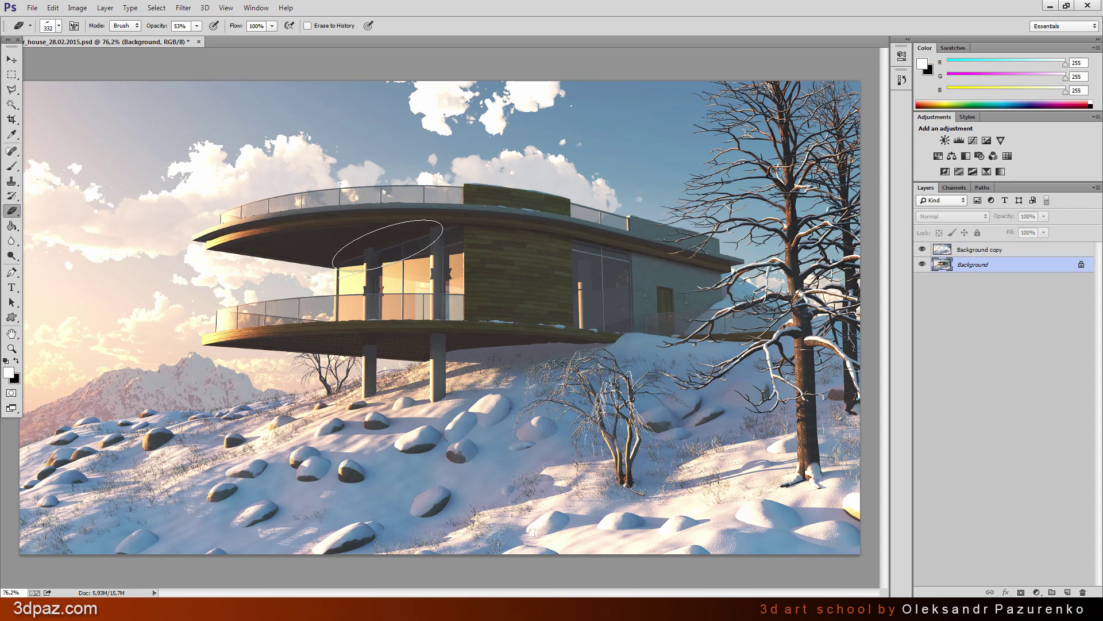
left_click(12, 349)
left_click(334, 242)
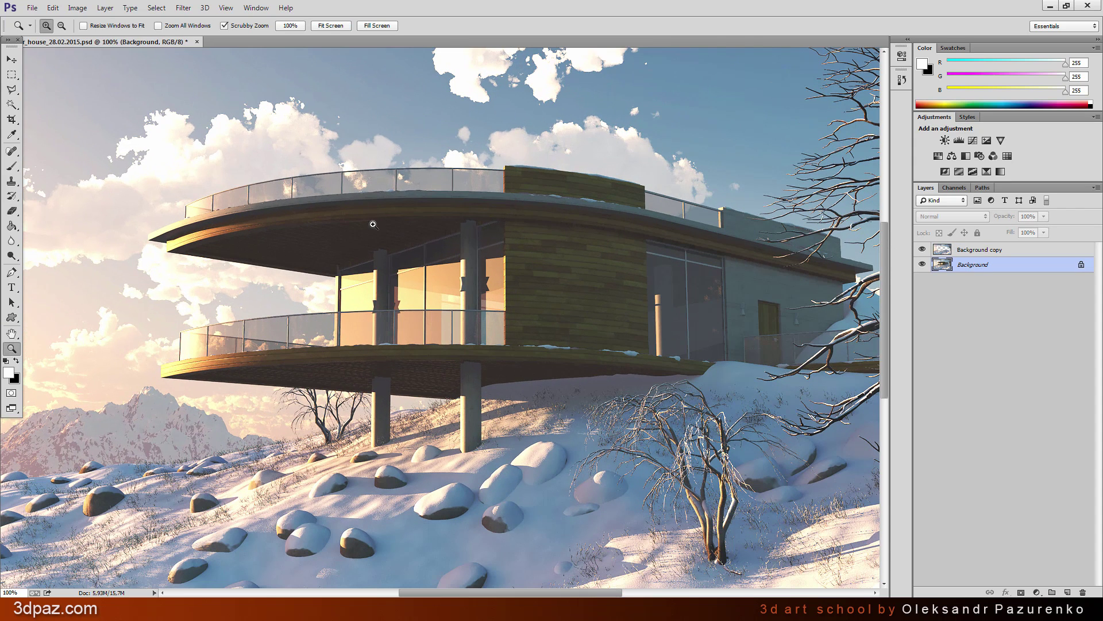
left_click(11, 256)
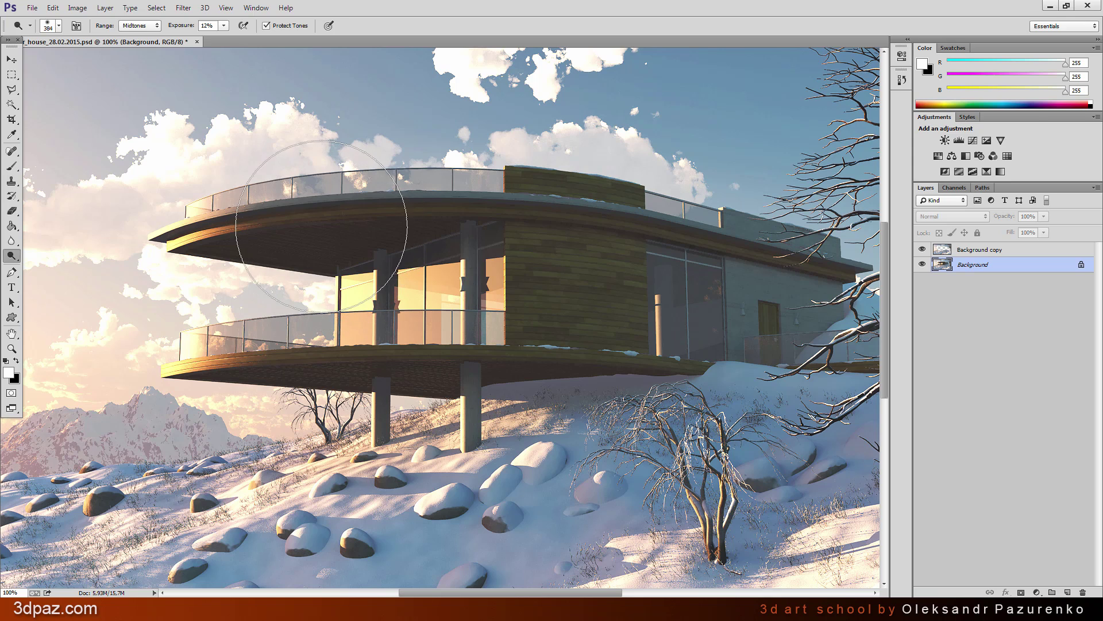
left_click(224, 26)
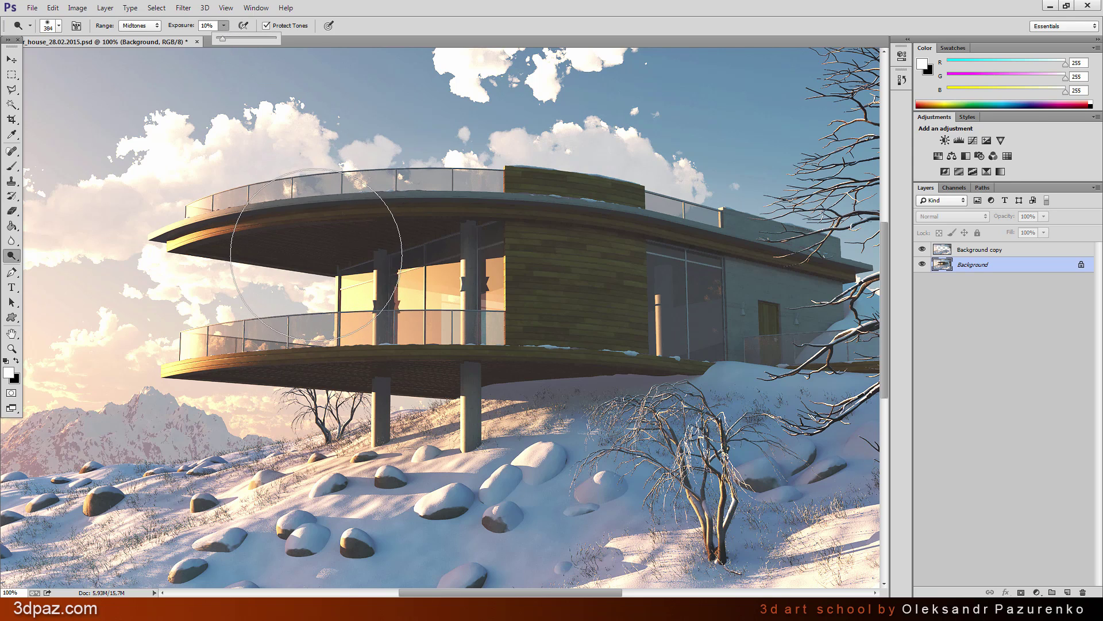
right_click(428, 266)
left_click_drag(540, 294, 533, 294)
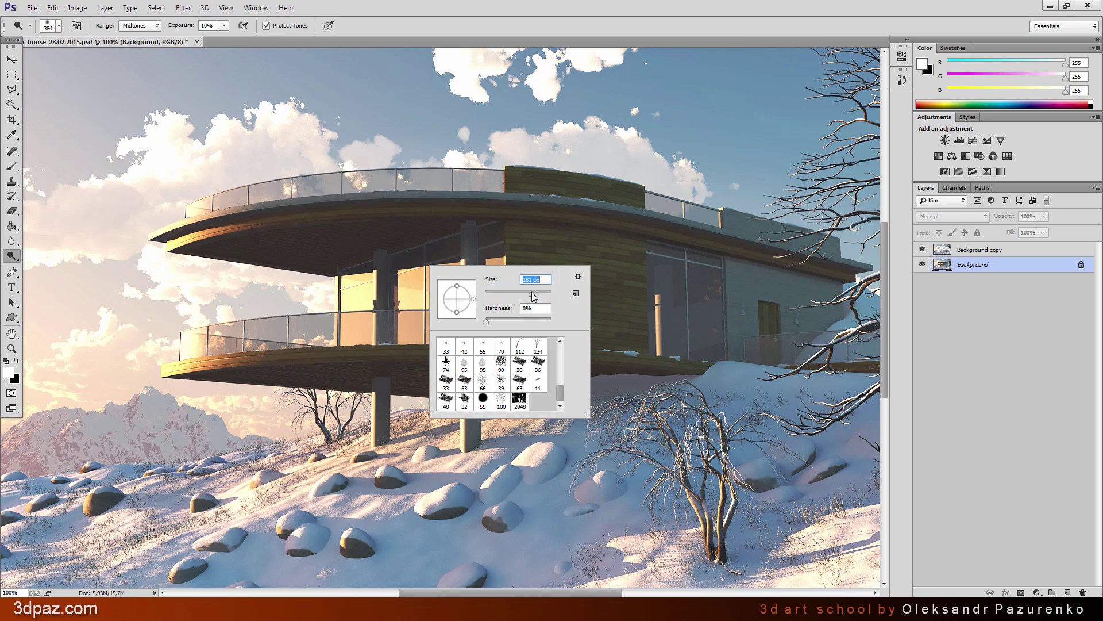
left_click(304, 238)
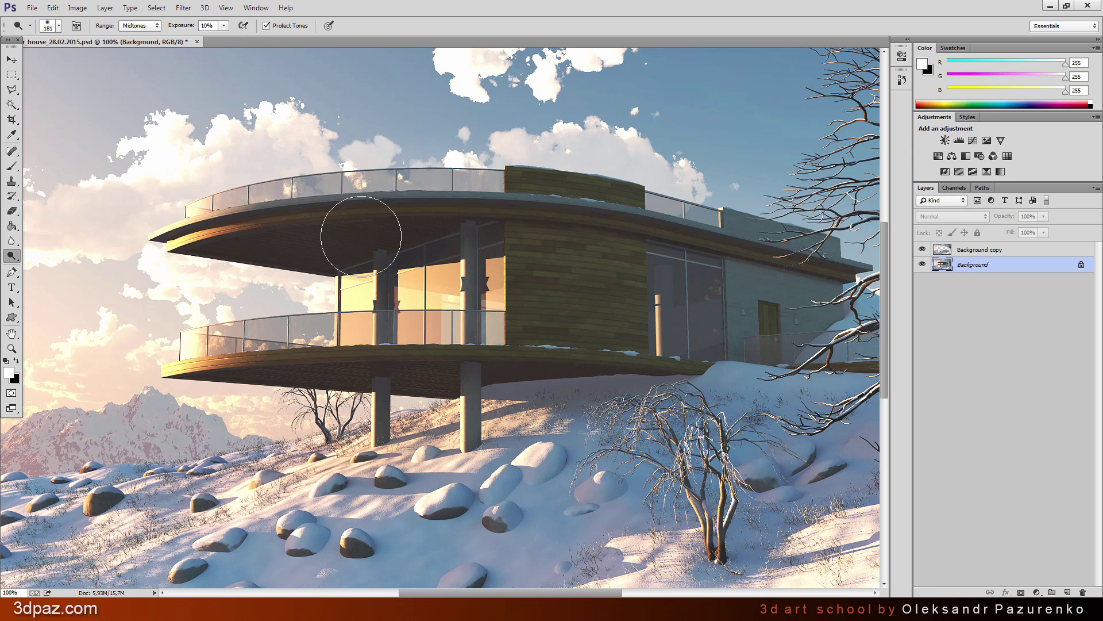
left_click_drag(361, 236, 189, 247)
mouse_move(535, 216)
left_mouse_down()
mouse_move(512, 234)
mouse_move(612, 234)
mouse_move(547, 239)
mouse_move(436, 222)
mouse_move(332, 245)
mouse_move(183, 255)
mouse_move(348, 269)
mouse_move(232, 340)
mouse_move(402, 375)
mouse_move(579, 370)
mouse_move(168, 370)
mouse_move(611, 357)
mouse_move(616, 266)
left_mouse_up()
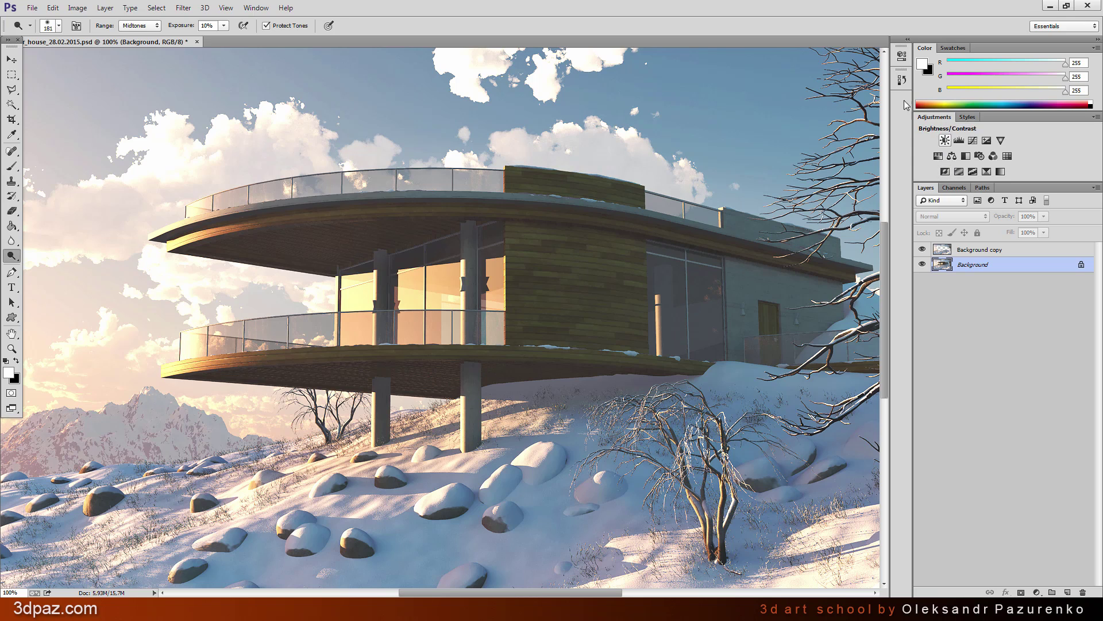
Compare the house before and after dodging using the history, keeping the dodged state
left_click(901, 81)
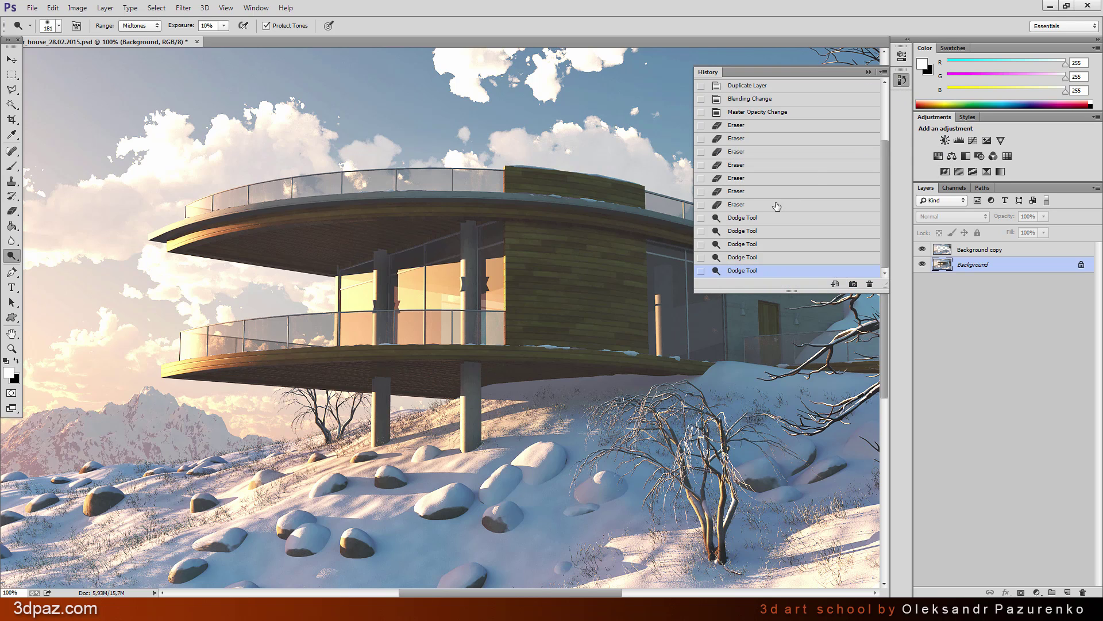
left_click(741, 205)
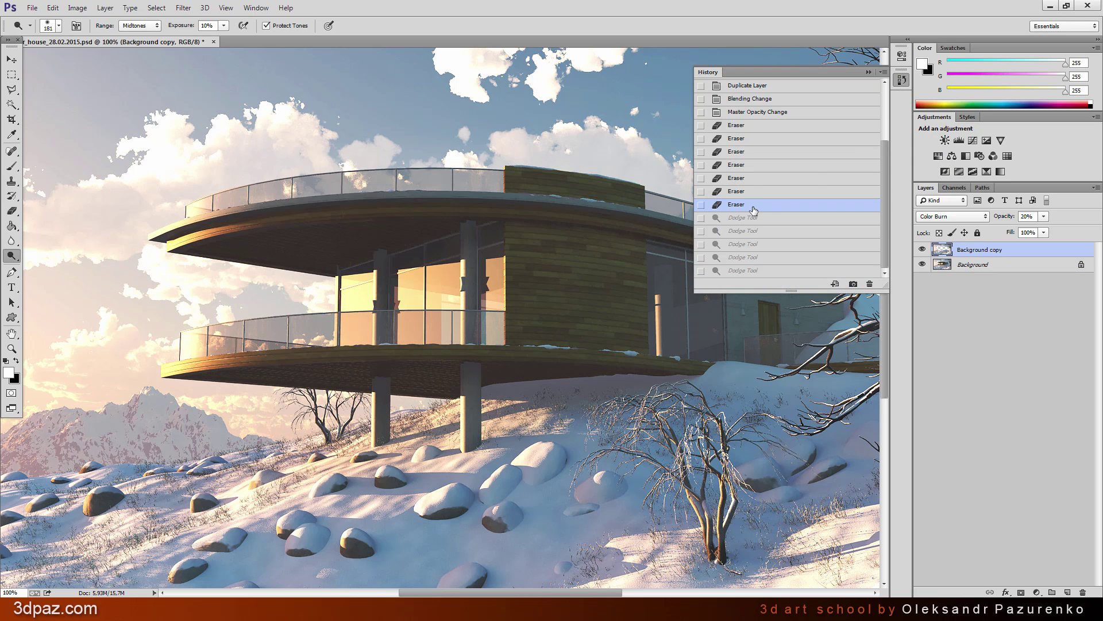
left_click(747, 271)
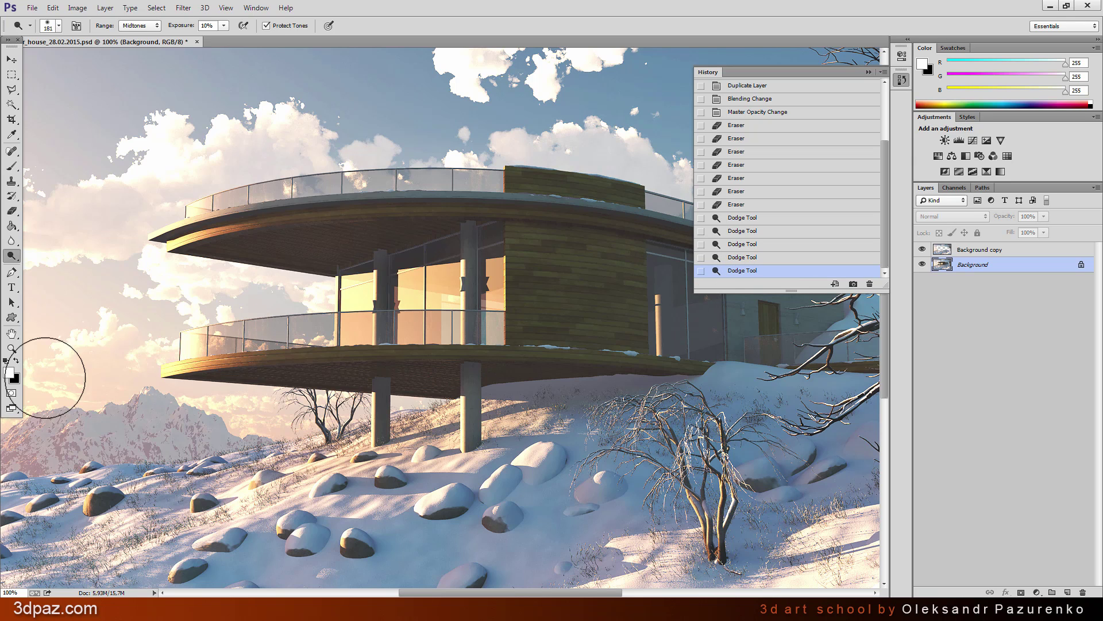
left_click(902, 80)
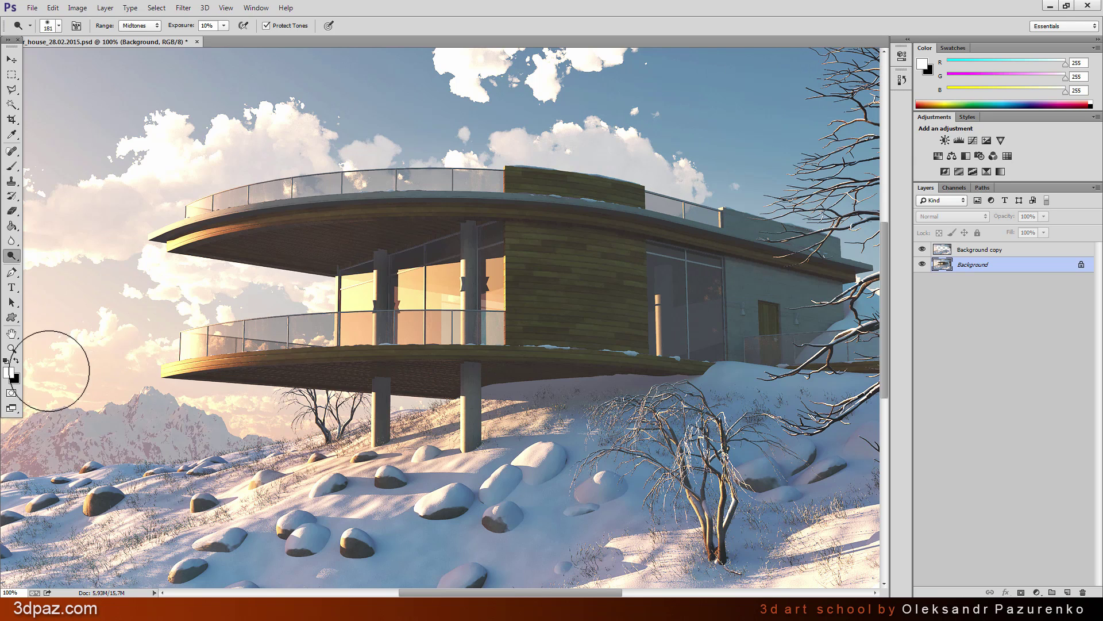
Flatten the Color Burn copy and the Background into a single layer
left_click(12, 348)
left_click(328, 26)
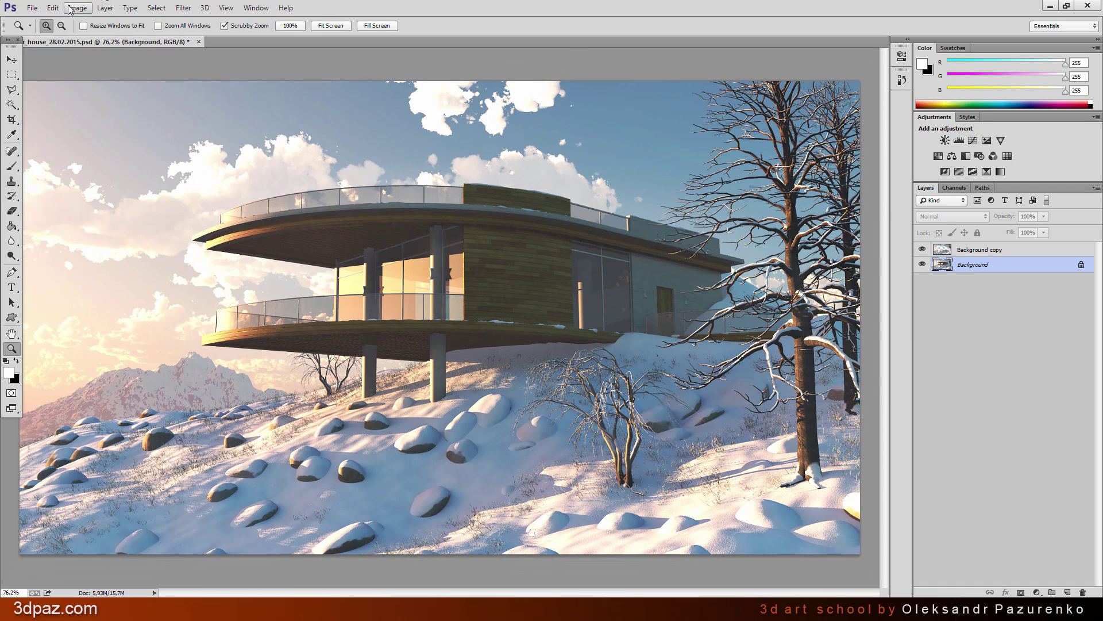
left_click(1011, 250)
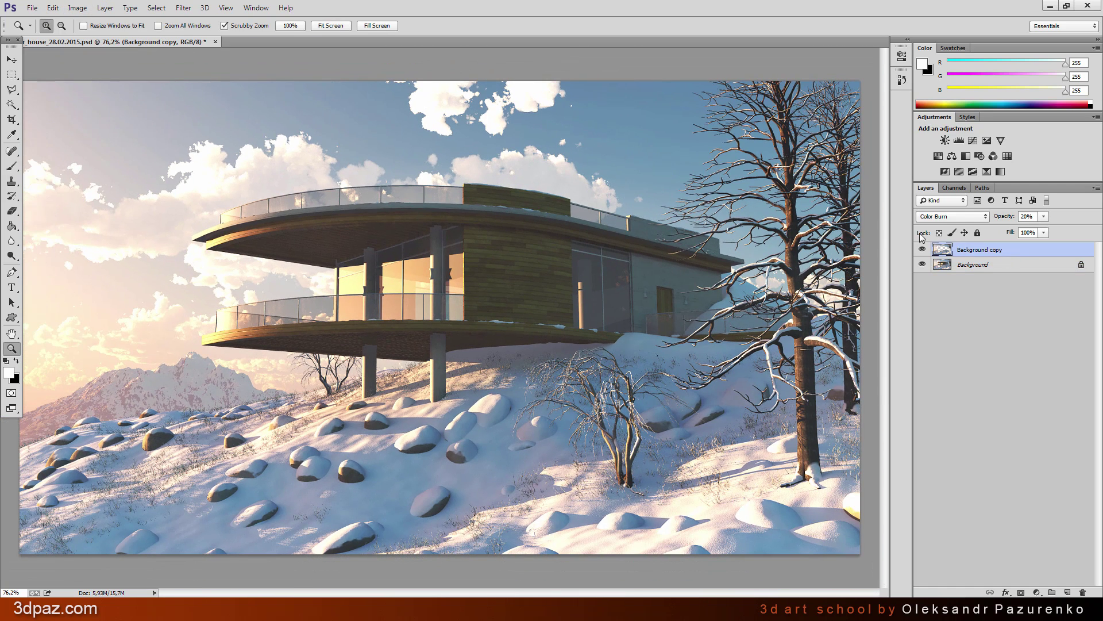
left_click(105, 7)
left_click(125, 394)
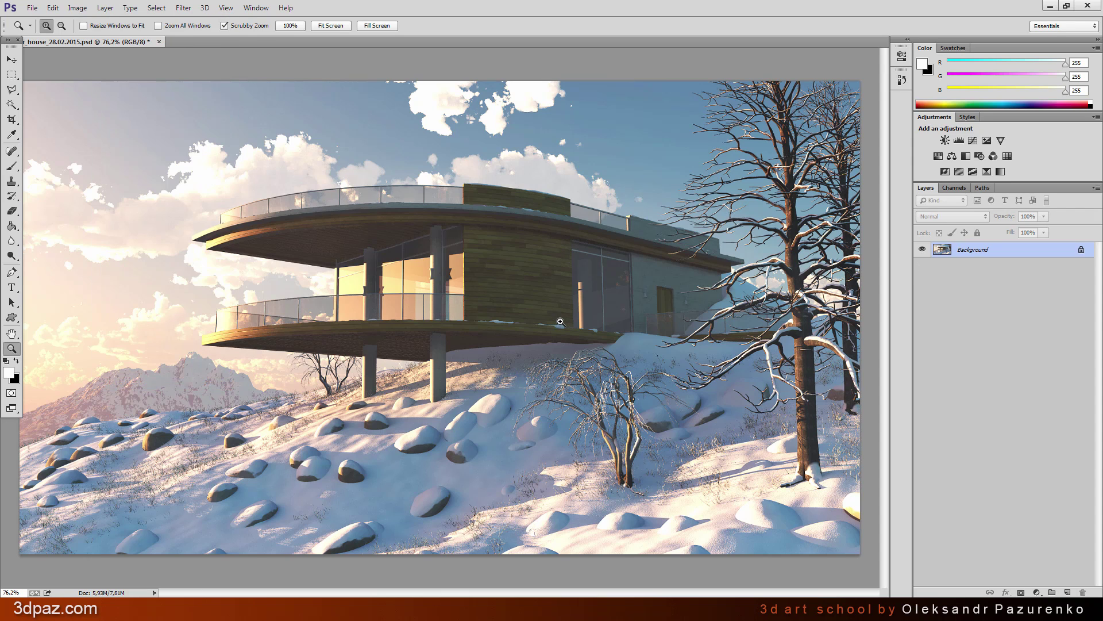
Inspect the flattened image enlarged in Full Screen Mode with the panels hidden
left_click(11, 408)
left_click(11, 409)
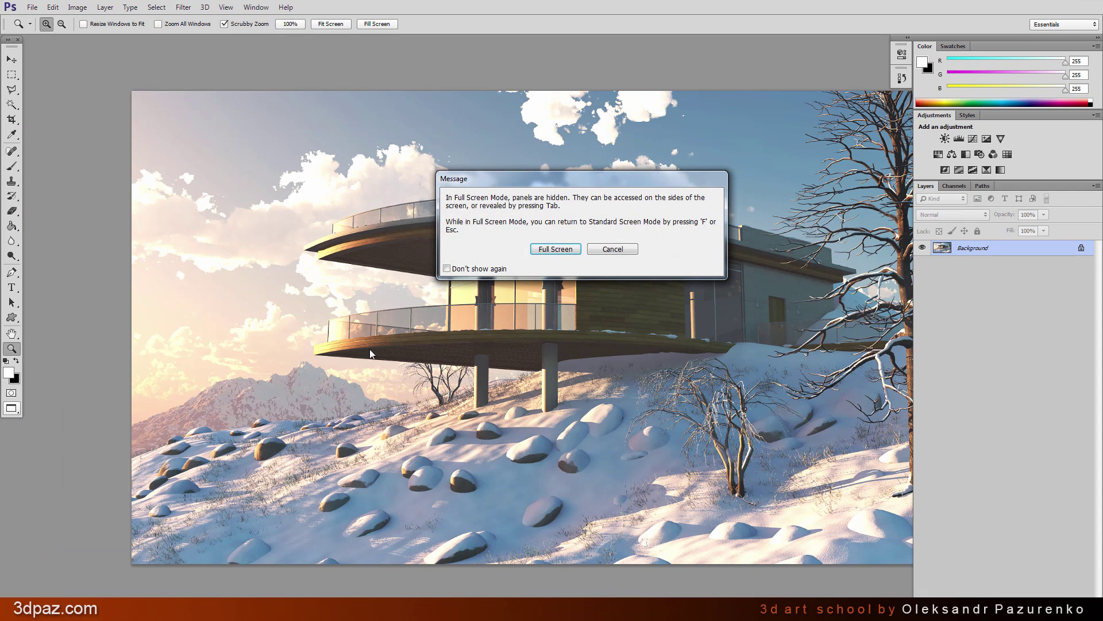
left_click(555, 249)
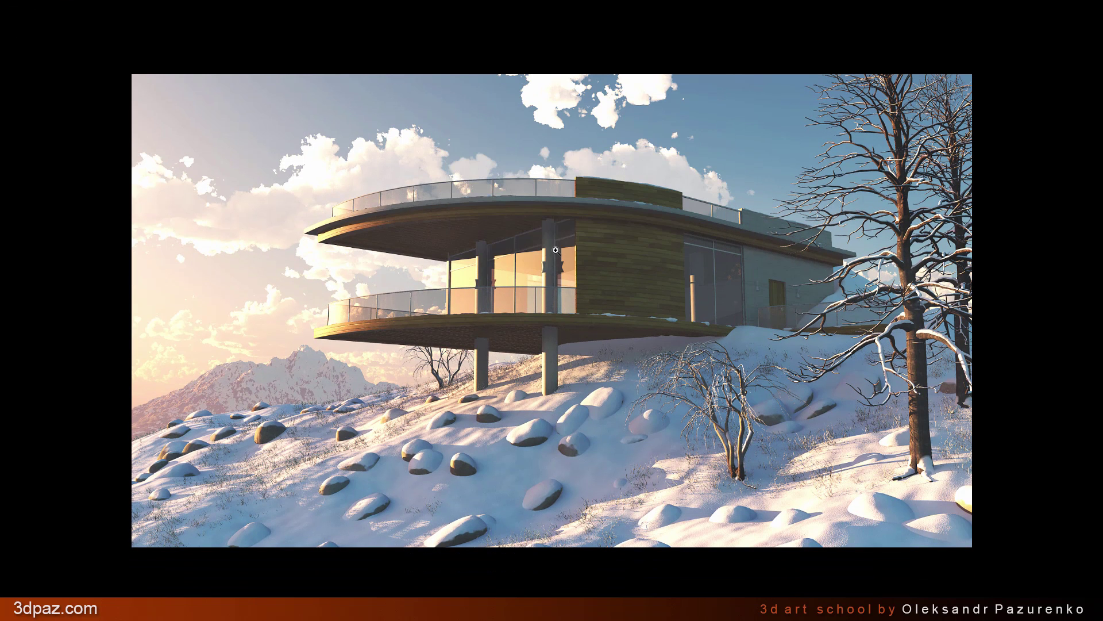
left_click(555, 249)
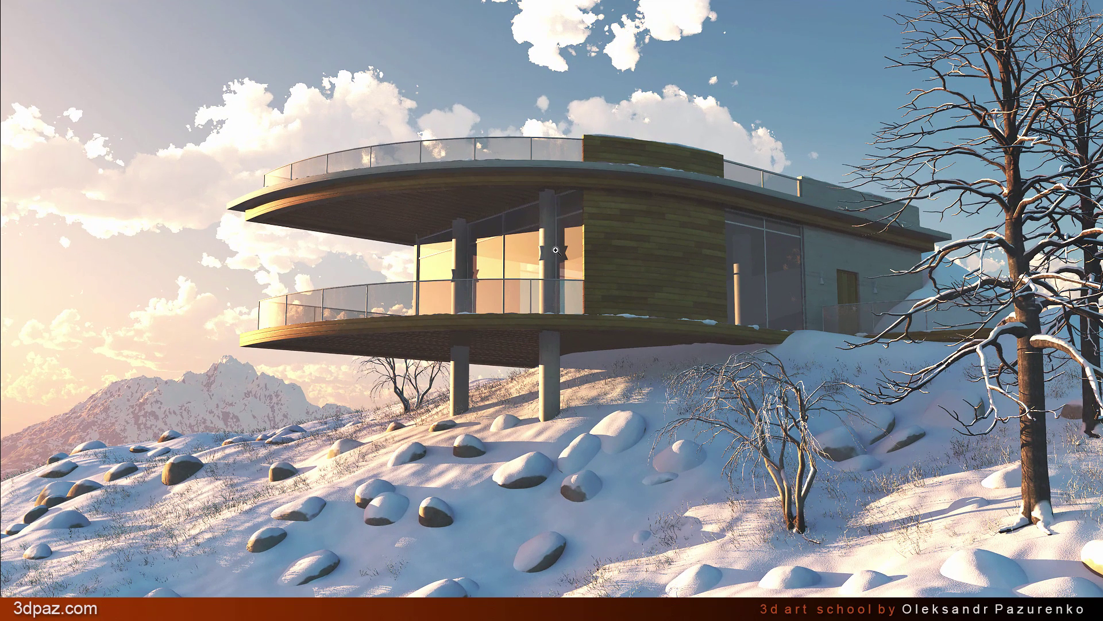